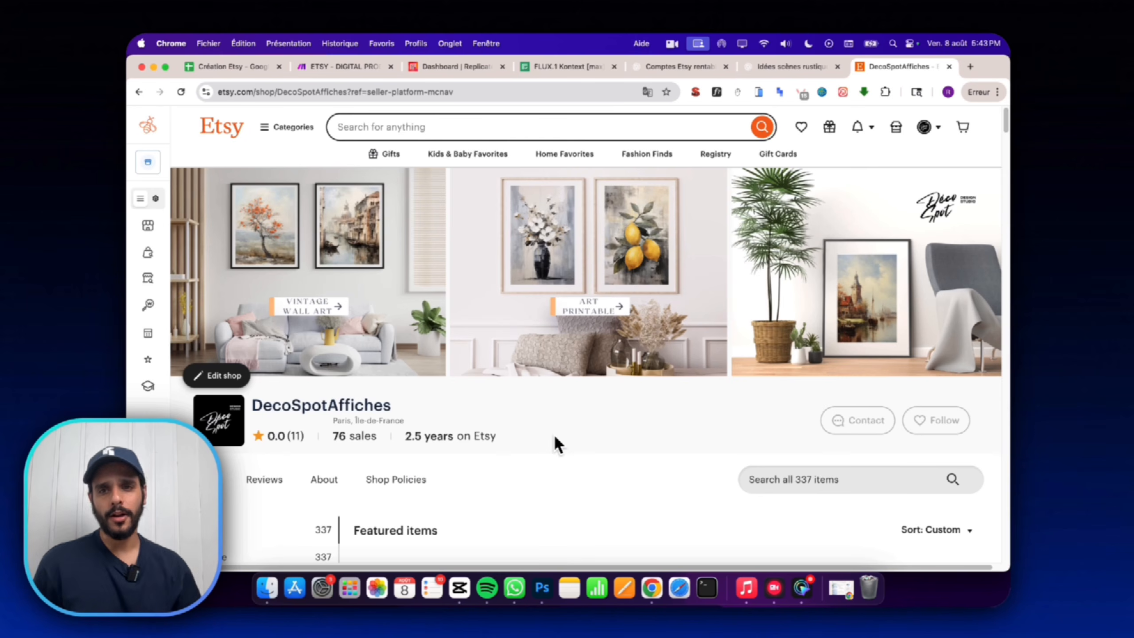
Browse the featured items and the full list of art prints in the DecoSpotAffiches shop.
{"action": "scroll", "coordinate": [548, 333], "scroll_direction": "down", "scroll_amount": 15}
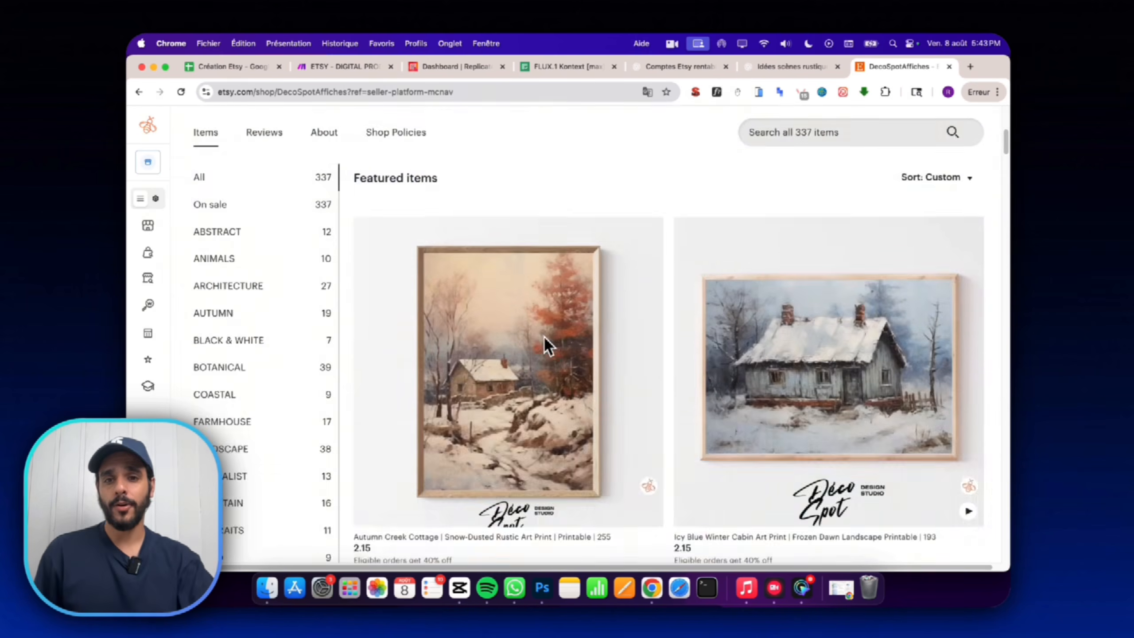
{"action": "scroll", "coordinate": [530, 386], "scroll_direction": "down", "scroll_amount": 10}
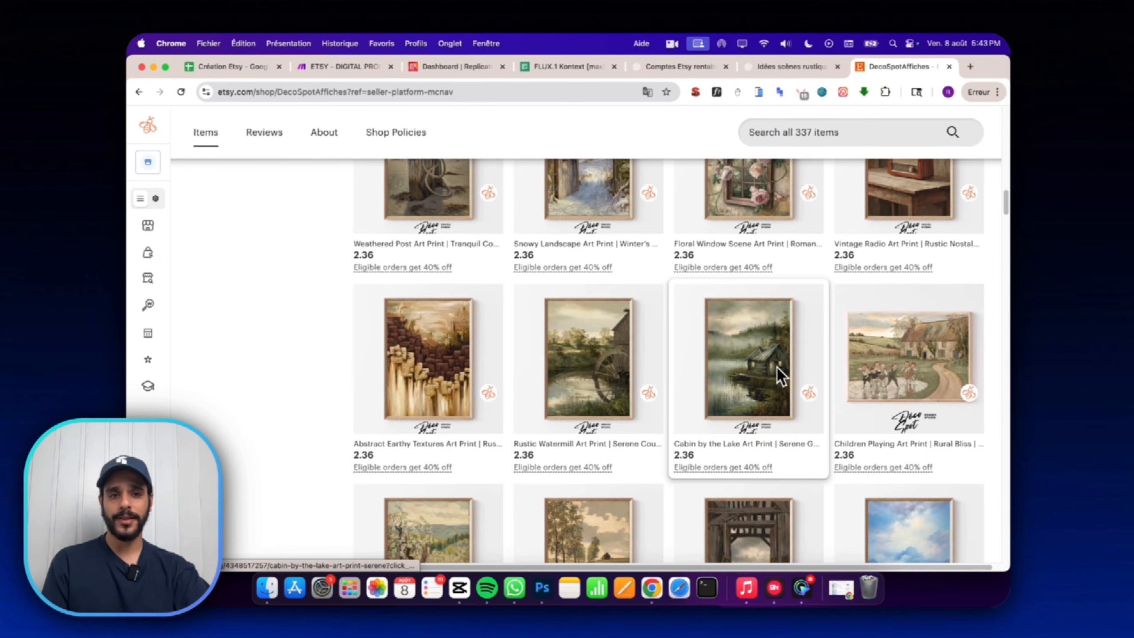
{"action": "scroll", "coordinate": [658, 473], "scroll_direction": "down", "scroll_amount": 5}
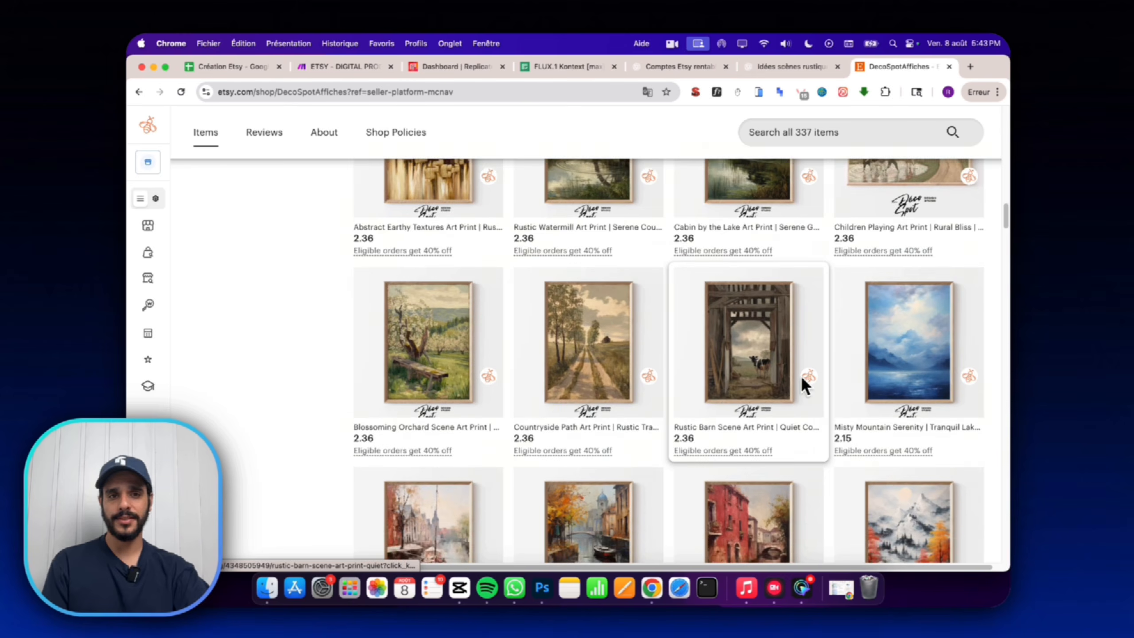
{"action": "scroll", "coordinate": [735, 360], "scroll_direction": "up", "scroll_amount": 10}
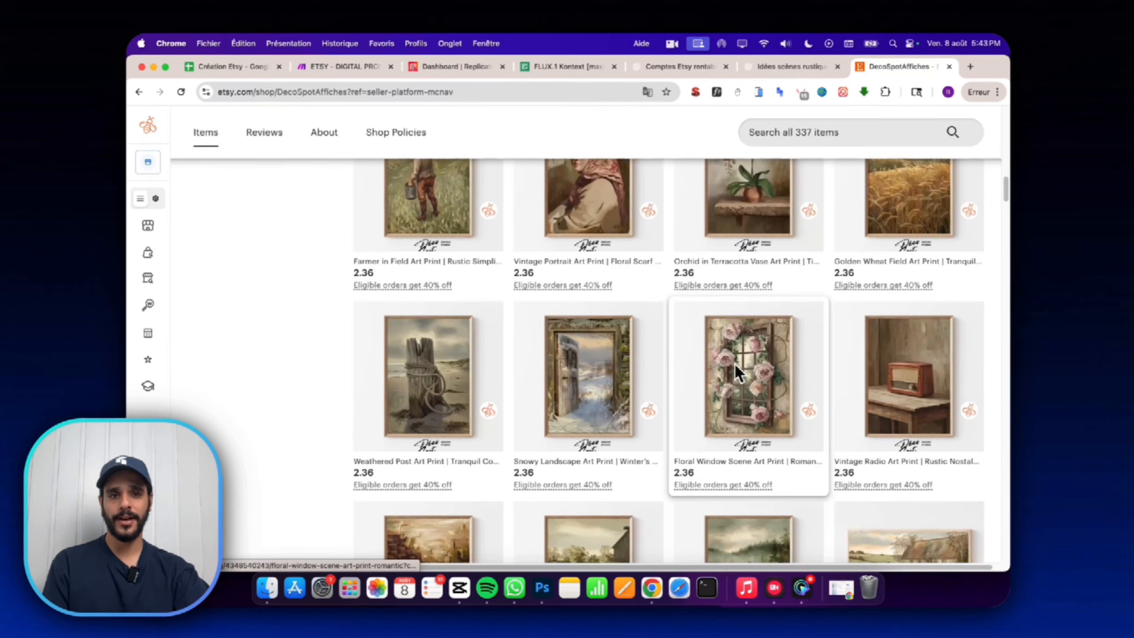
{"action": "scroll", "coordinate": [679, 355], "scroll_direction": "down", "scroll_amount": 2}
{"action": "scroll", "coordinate": [626, 349], "scroll_direction": "up", "scroll_amount": 6}
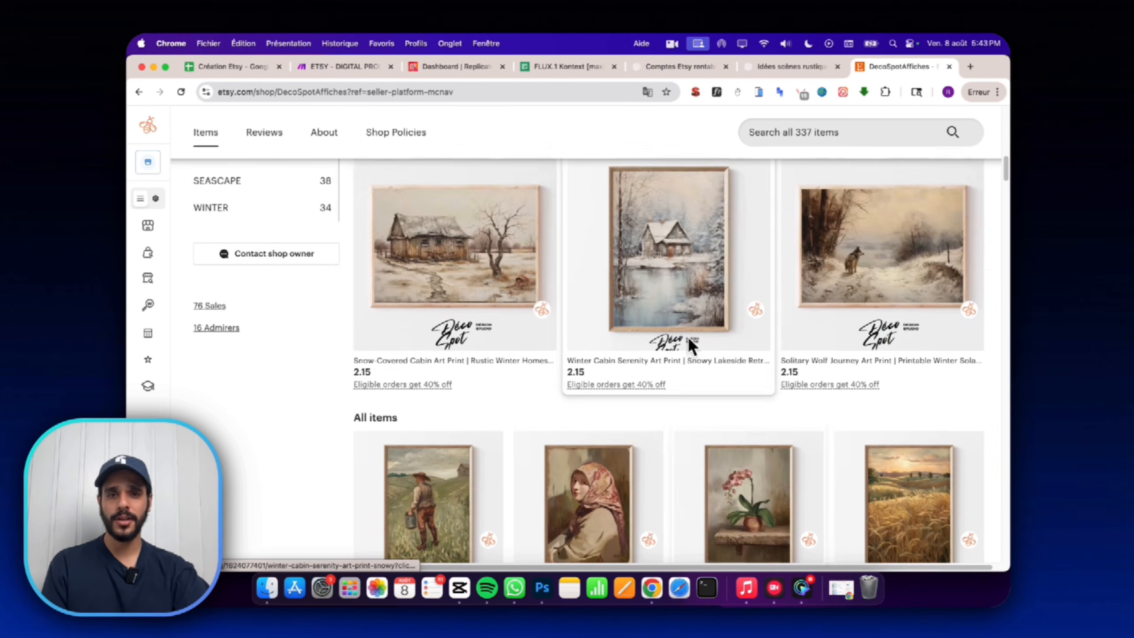
{"action": "scroll", "coordinate": [687, 343], "scroll_direction": "down", "scroll_amount": 2}
{"action": "scroll", "coordinate": [629, 332], "scroll_direction": "down", "scroll_amount": 2}
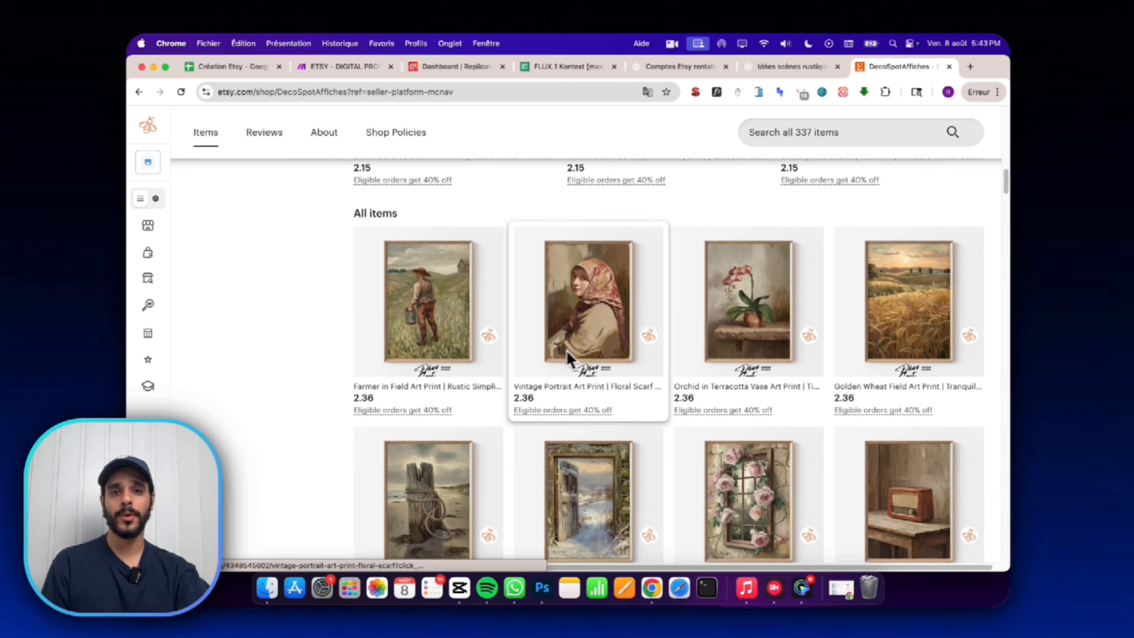
{"action": "scroll", "coordinate": [801, 321], "scroll_direction": "down", "scroll_amount": 2}
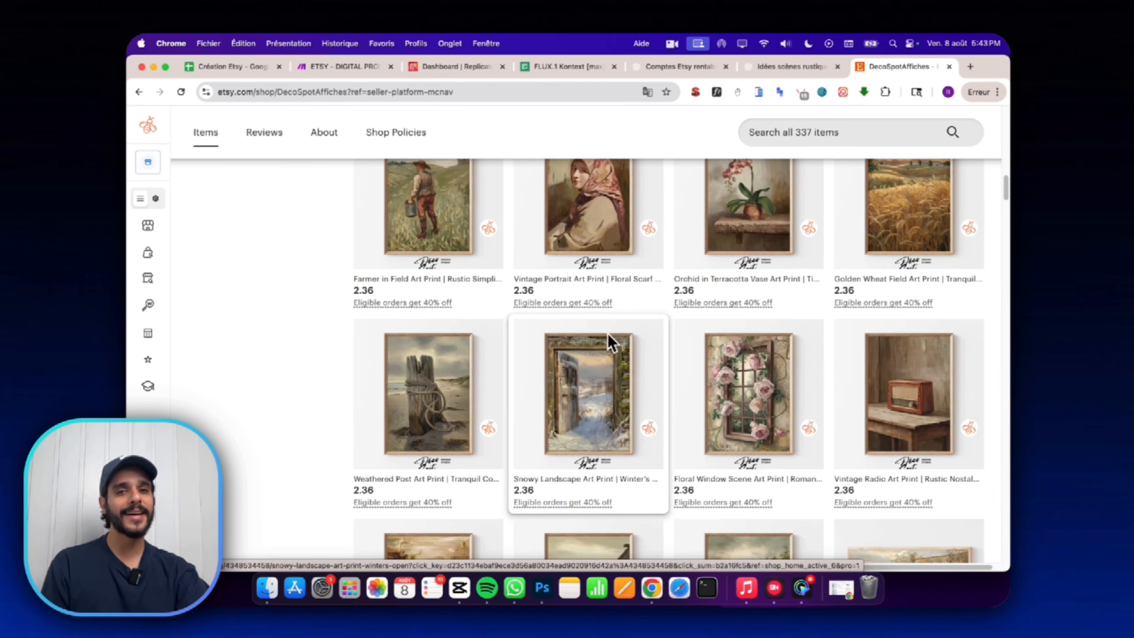
{"action": "scroll", "coordinate": [599, 333], "scroll_direction": "down", "scroll_amount": 3}
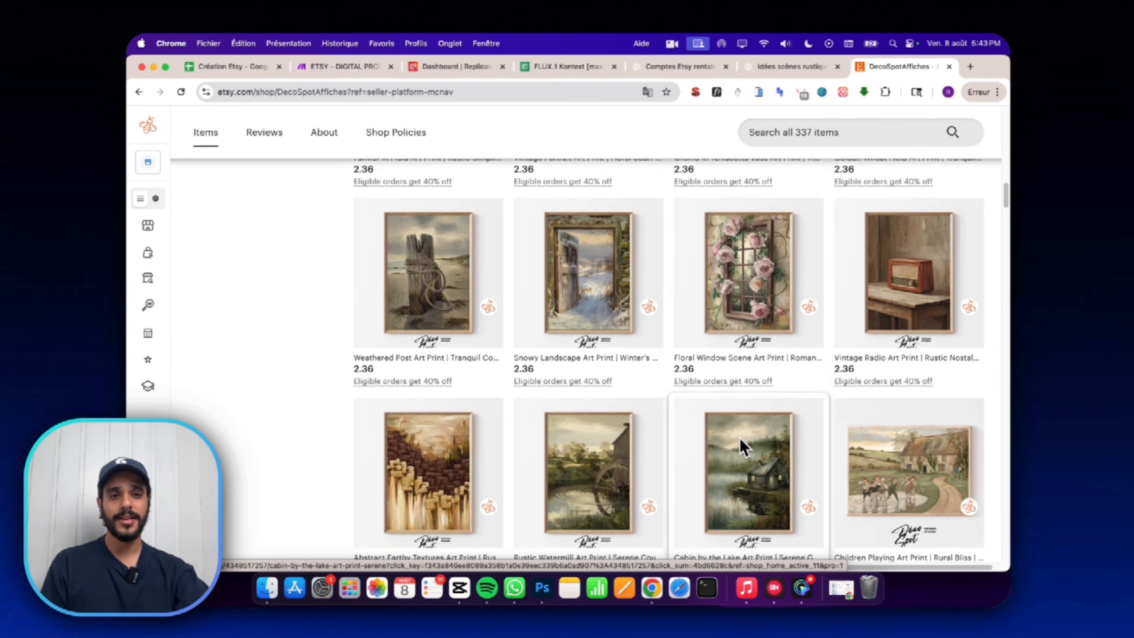
{"action": "scroll", "coordinate": [754, 381], "scroll_direction": "up", "scroll_amount": 5}
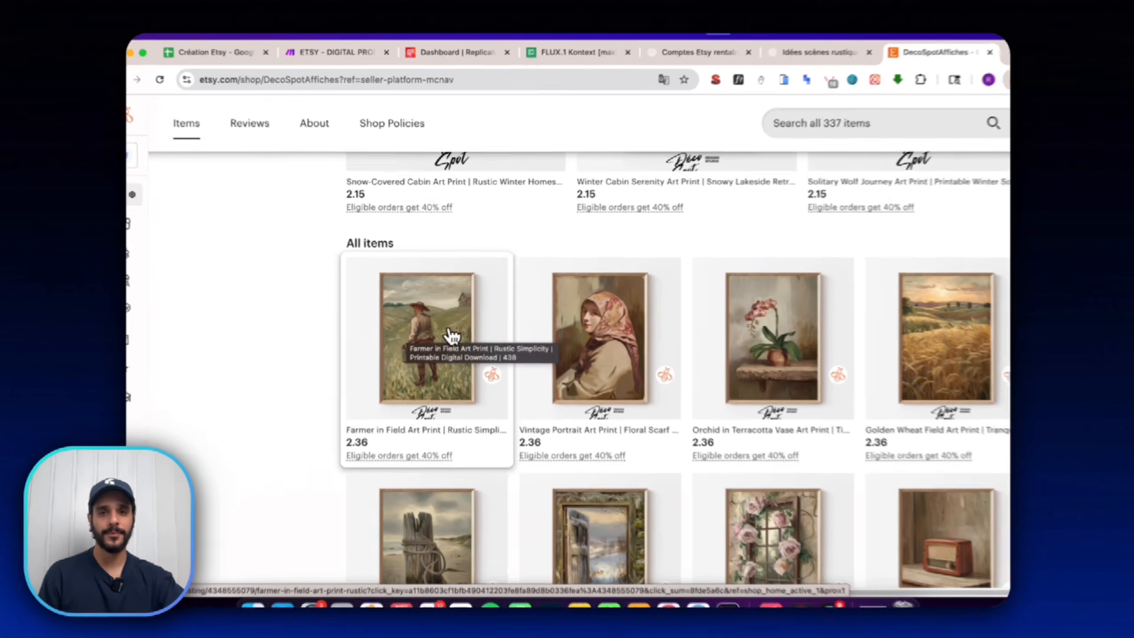
Open the Farmer in Field Art Print listing and view its video, information slides, close-up and framed mockup.
{"action": "left_click", "coordinate": [450, 334]}
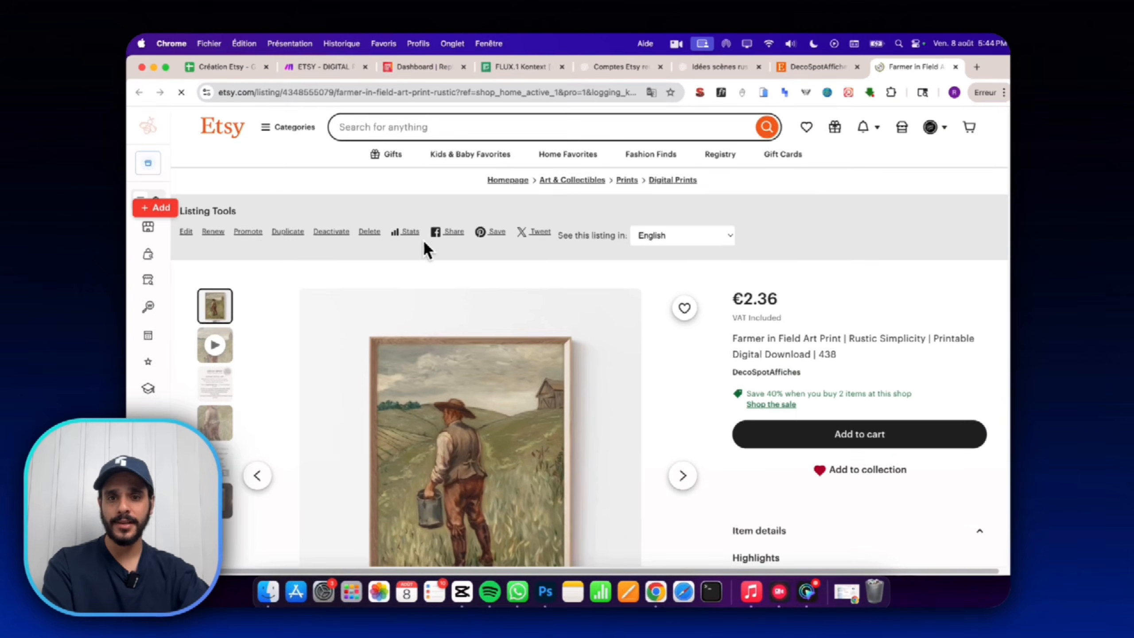
{"action": "scroll", "coordinate": [451, 387], "scroll_direction": "down", "scroll_amount": 5}
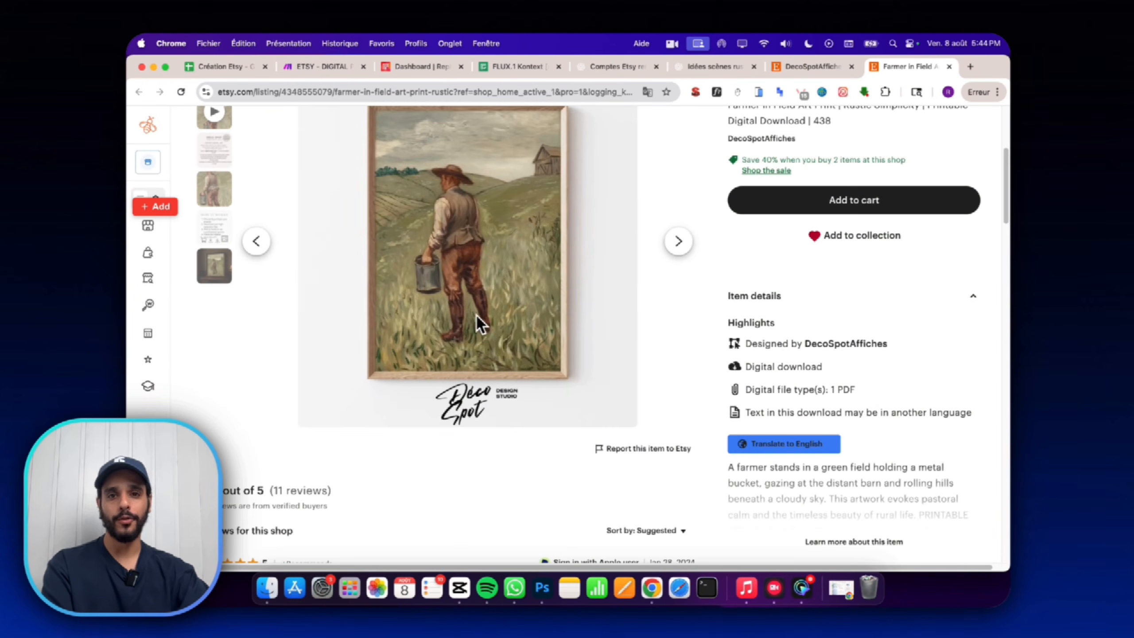
{"action": "scroll", "coordinate": [504, 381], "scroll_direction": "up", "scroll_amount": 3}
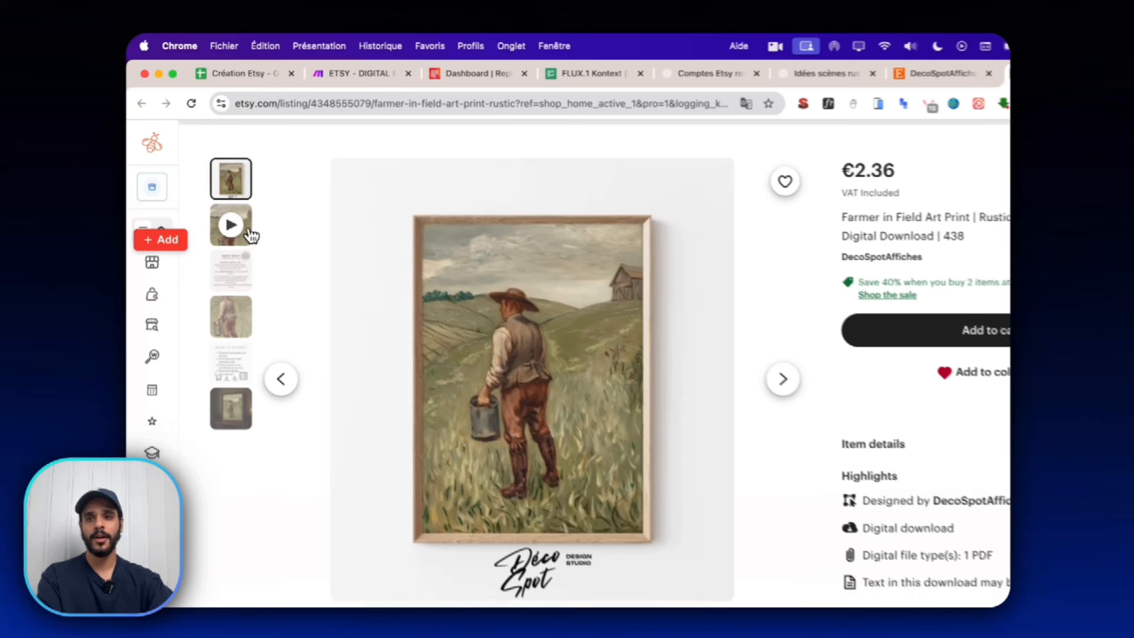
{"action": "left_click", "coordinate": [214, 194]}
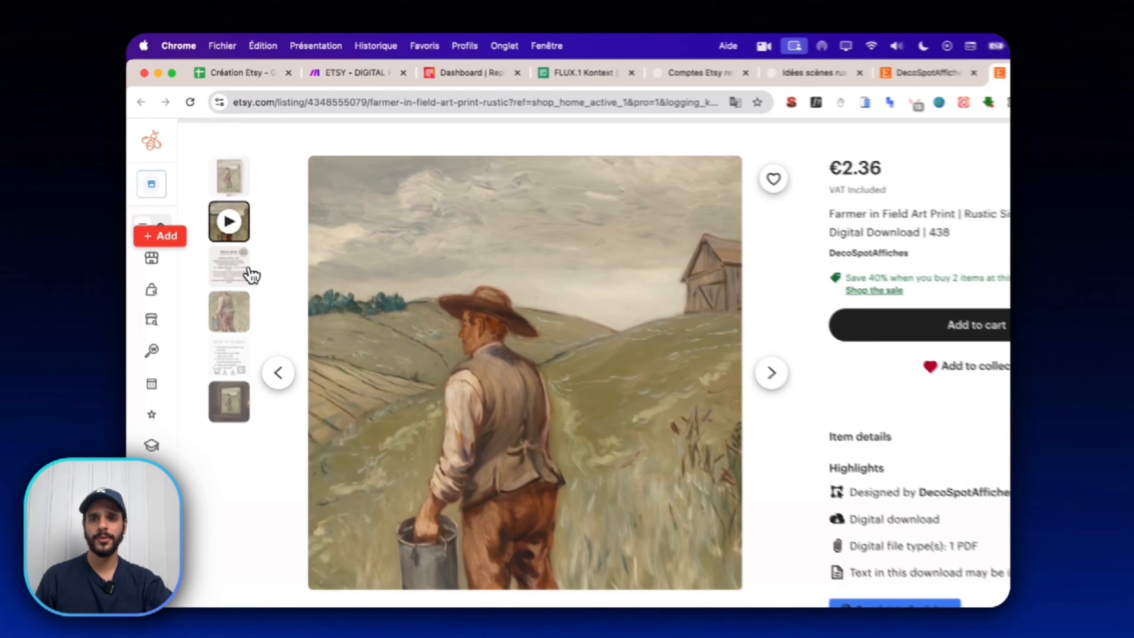
{"action": "left_click", "coordinate": [219, 233]}
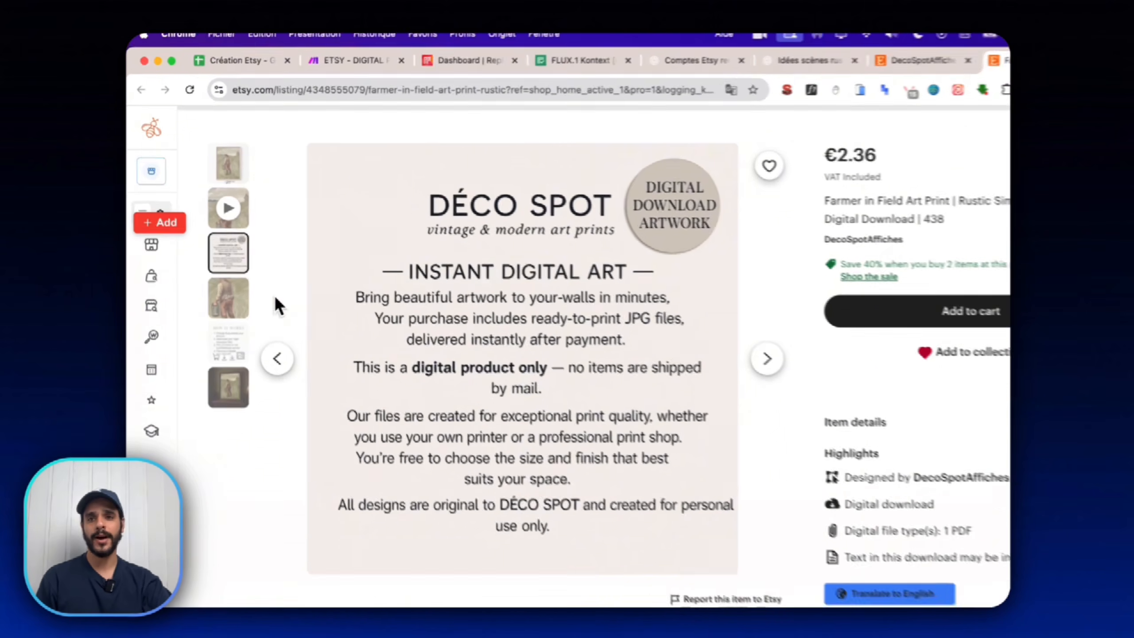
{"action": "left_click", "coordinate": [223, 274]}
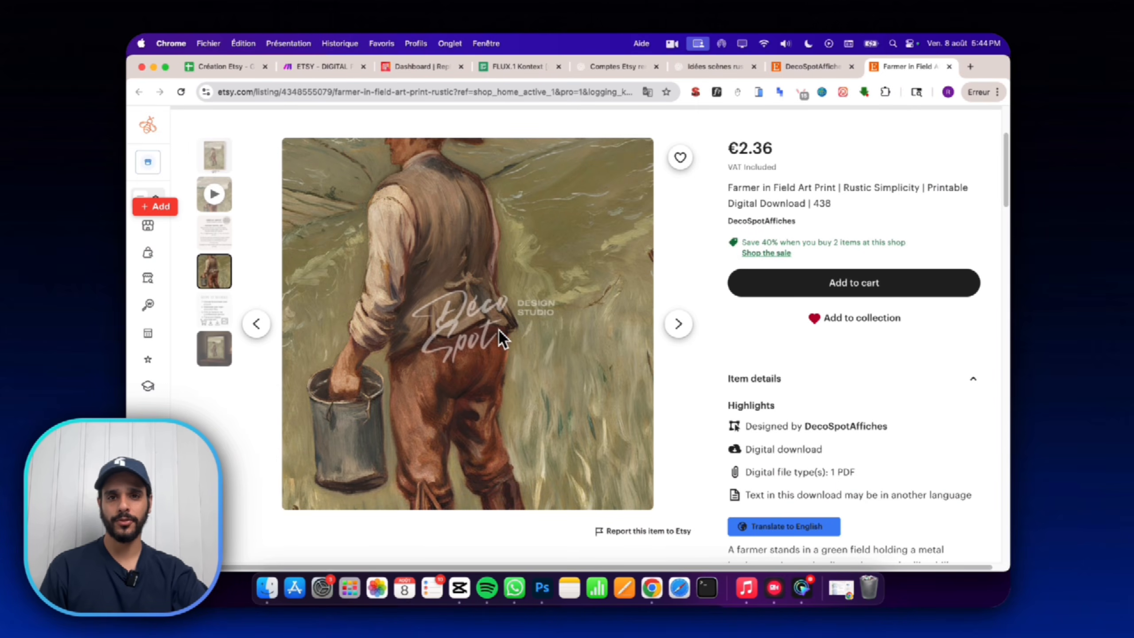
{"action": "left_click", "coordinate": [219, 315]}
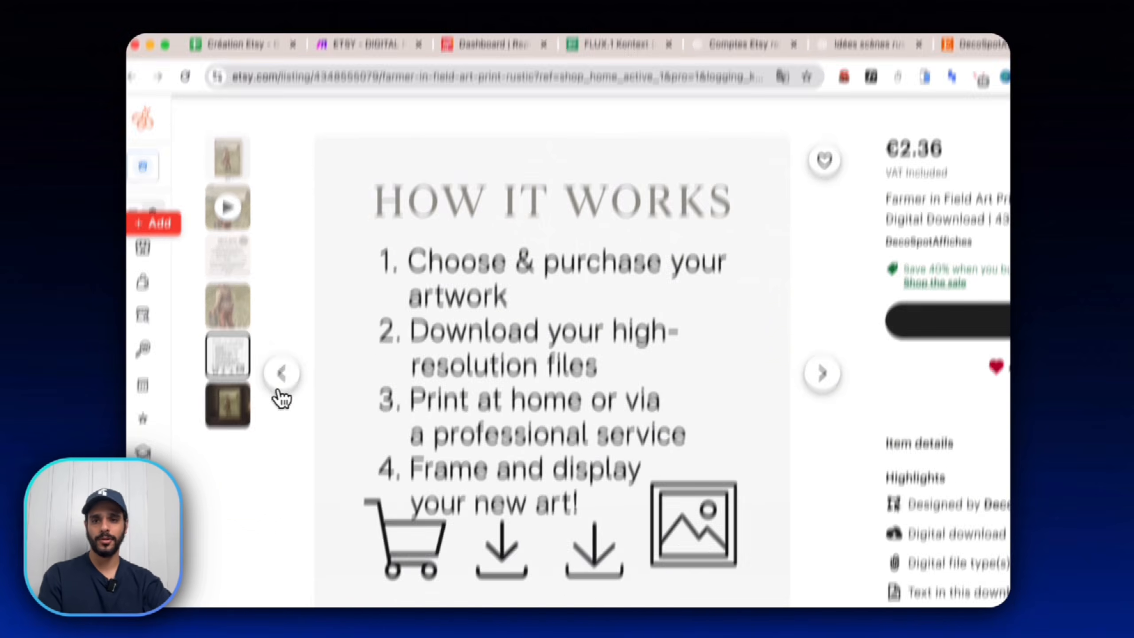
{"action": "left_click", "coordinate": [233, 405]}
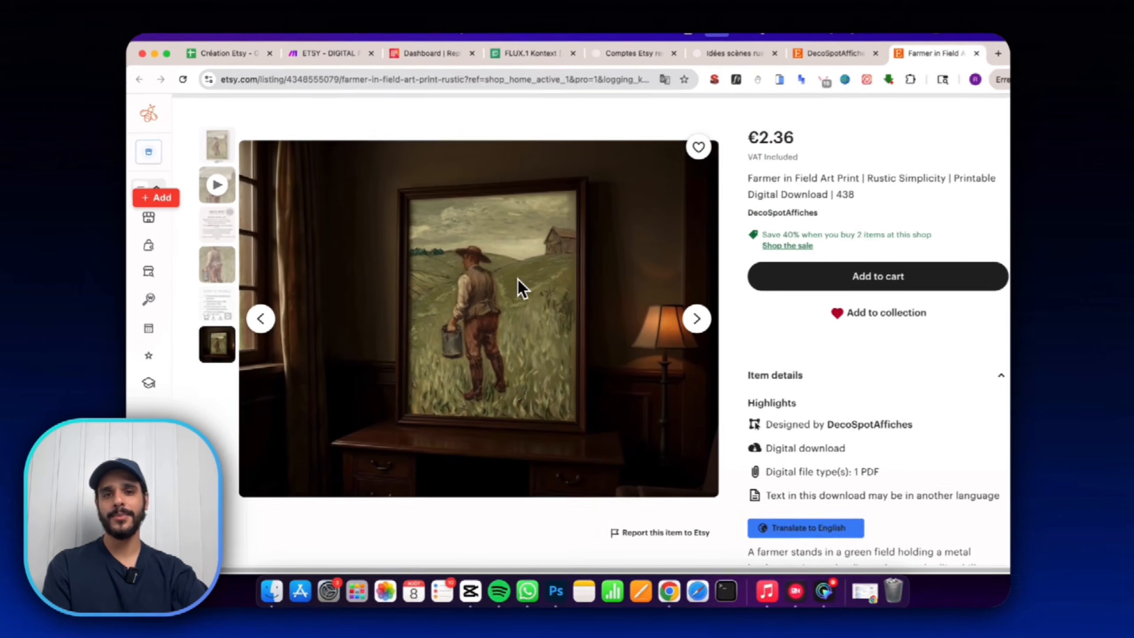
Expand the listing's full item description and examine the product title and the opening description paragraph.
{"action": "scroll", "coordinate": [817, 370], "scroll_direction": "down", "scroll_amount": 5}
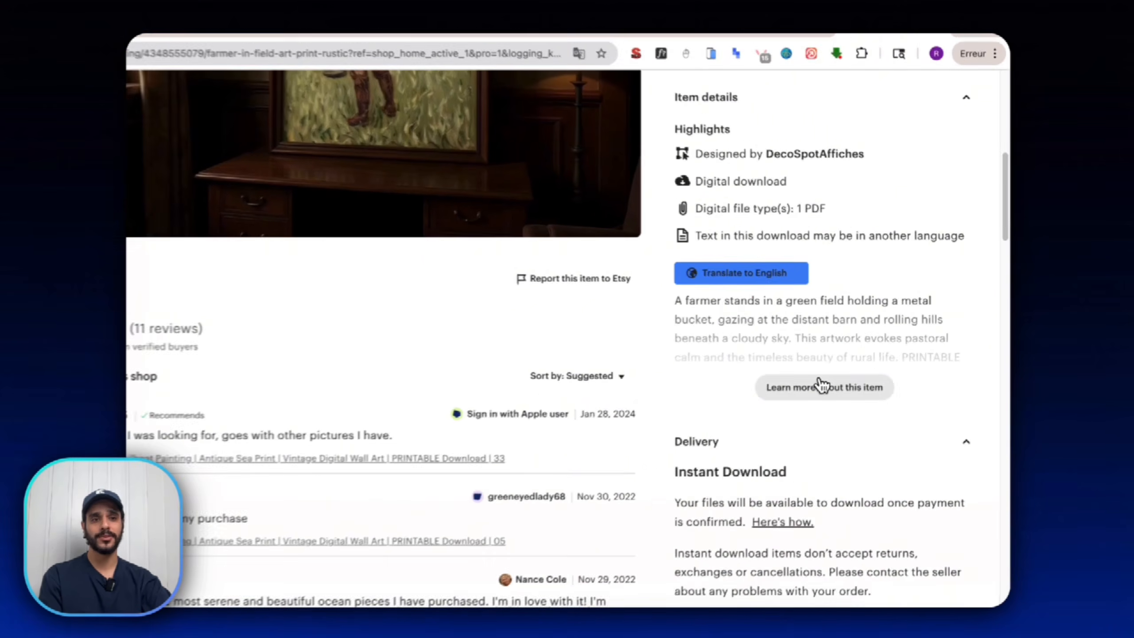
{"action": "left_click", "coordinate": [854, 372]}
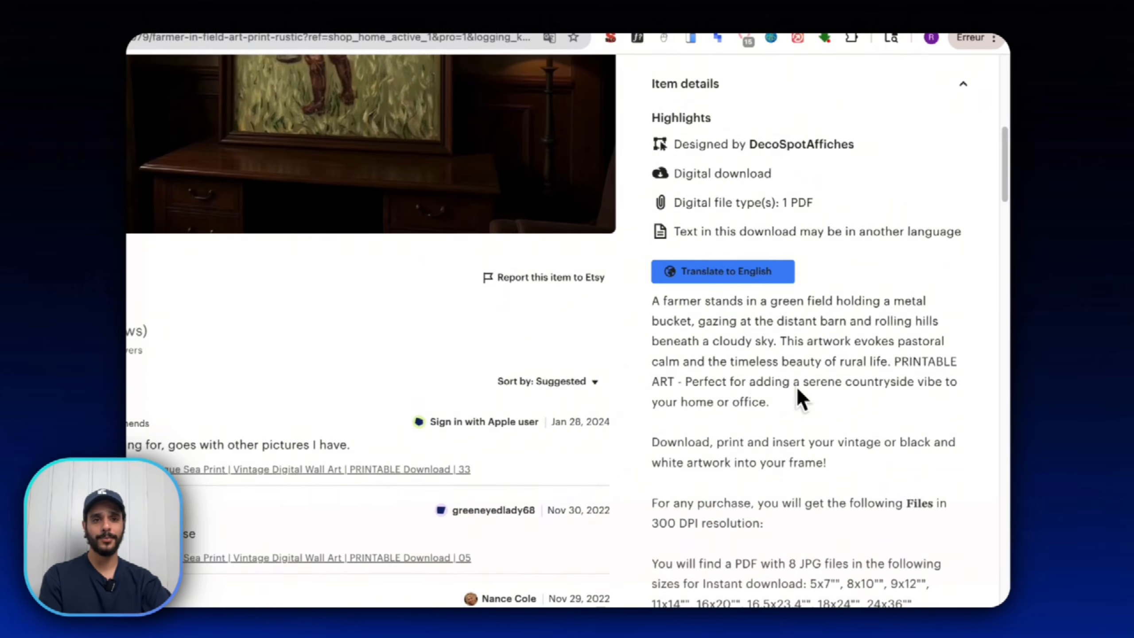
{"action": "scroll", "coordinate": [797, 395], "scroll_direction": "up", "scroll_amount": 10}
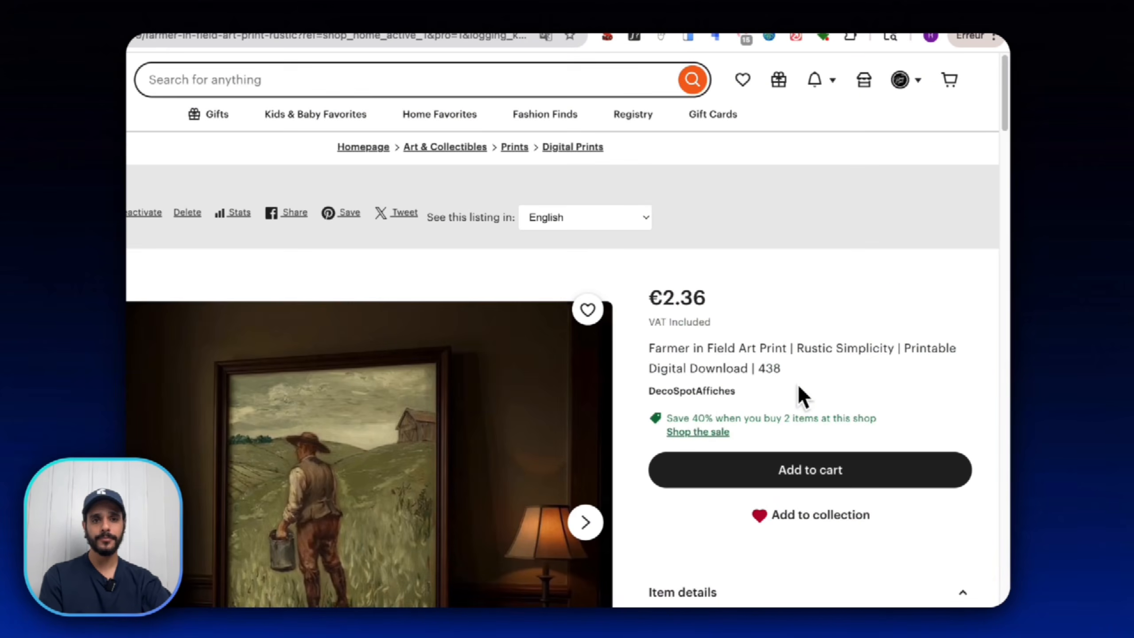
{"action": "left_click_drag", "start_coordinate": [648, 348], "coordinate": [874, 352]}
{"action": "left_click", "coordinate": [875, 352]}
{"action": "scroll", "coordinate": [875, 352], "scroll_direction": "down", "scroll_amount": 10}
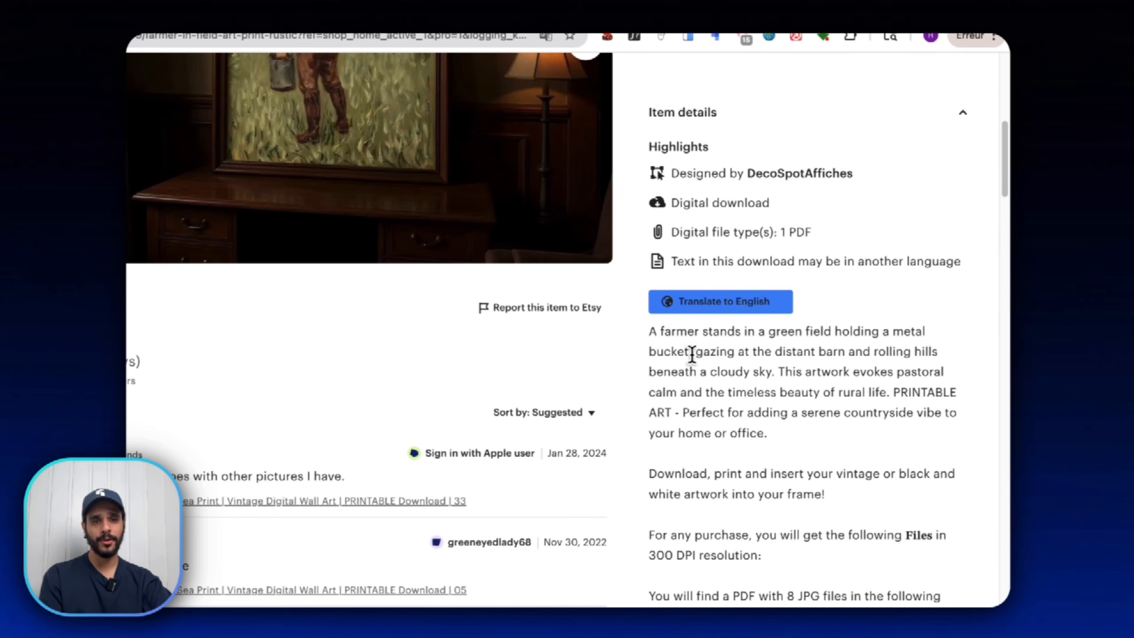
{"action": "triple_click", "coordinate": [686, 356]}
Examine the rest of the listing description, including the file sizes and printing recommendations, and return to the price area.
{"action": "scroll", "coordinate": [683, 353], "scroll_direction": "down", "scroll_amount": 7}
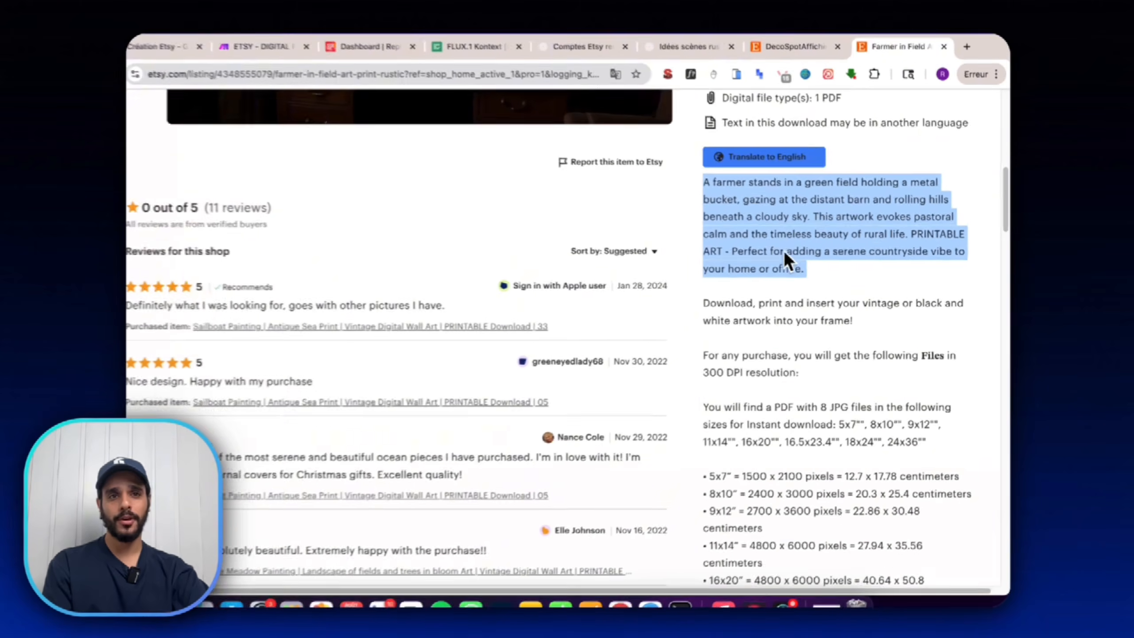
{"action": "scroll", "coordinate": [799, 268], "scroll_direction": "down", "scroll_amount": 3}
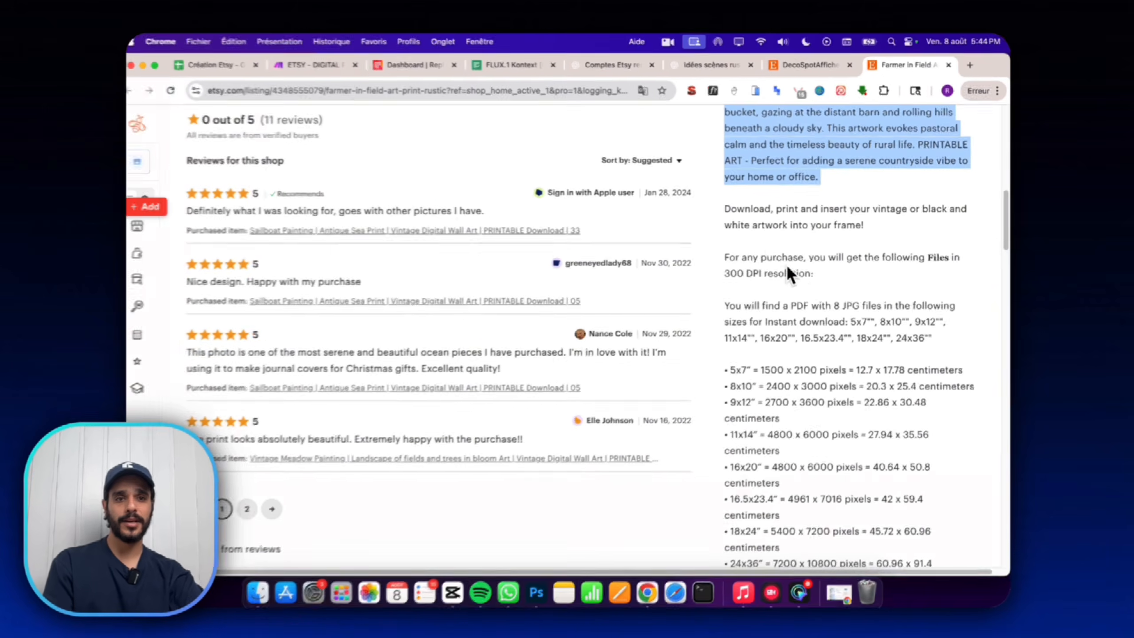
{"action": "left_click_drag", "start_coordinate": [729, 215], "coordinate": [829, 374]}
{"action": "scroll", "coordinate": [786, 416], "scroll_direction": "down", "scroll_amount": 4}
{"action": "left_click_drag", "start_coordinate": [778, 422], "coordinate": [809, 326]}
{"action": "scroll", "coordinate": [848, 318], "scroll_direction": "down", "scroll_amount": 6}
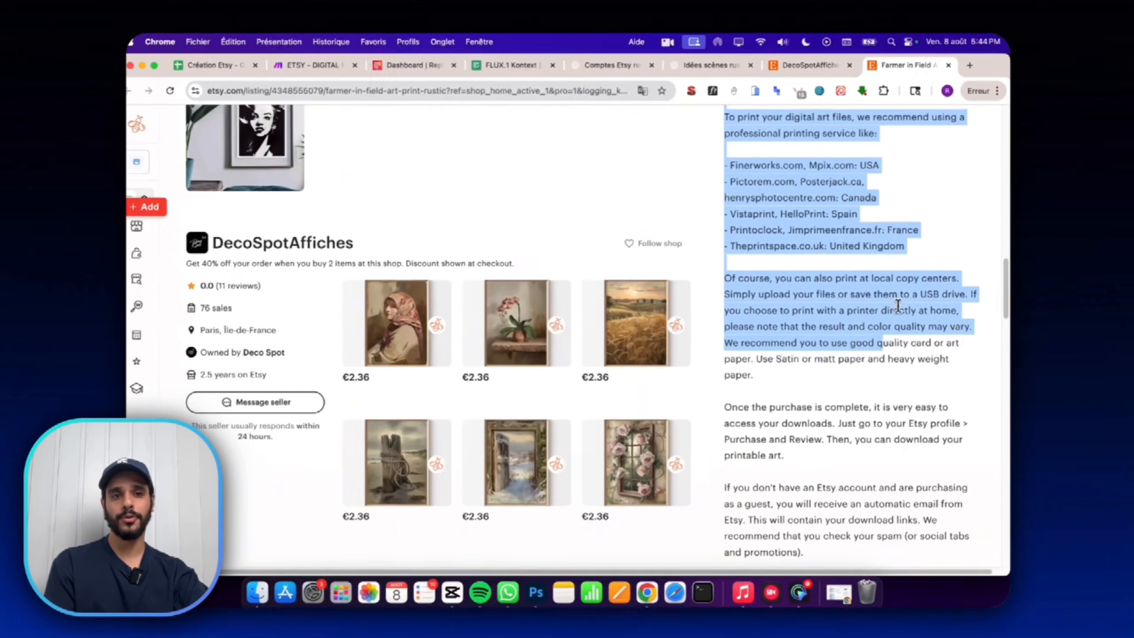
{"action": "scroll", "coordinate": [799, 328], "scroll_direction": "down", "scroll_amount": 15}
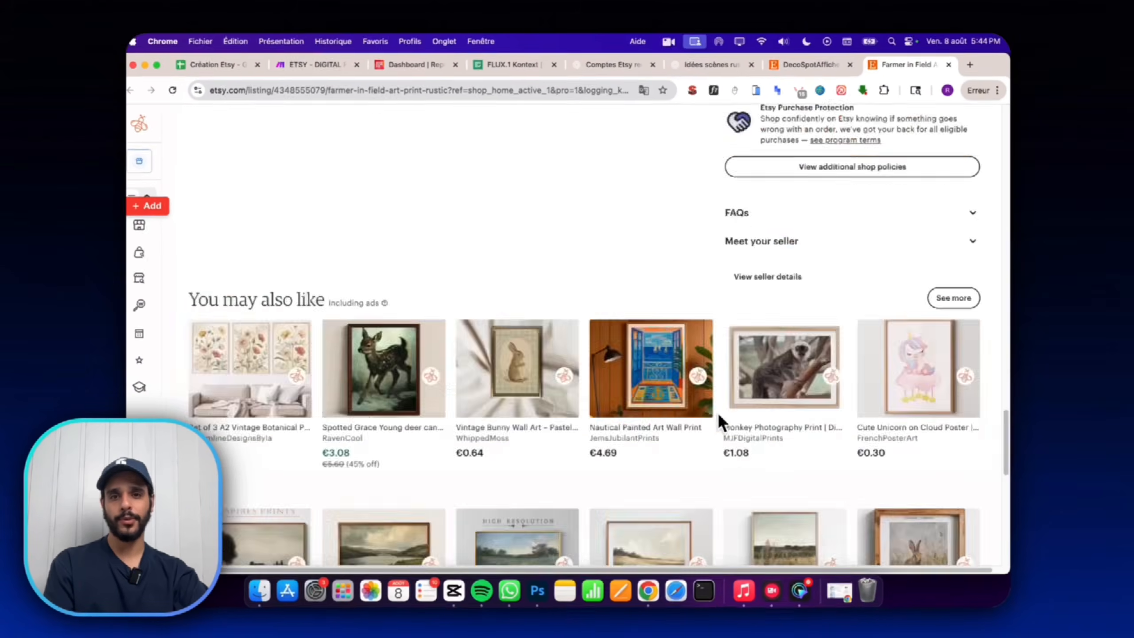
{"action": "scroll", "coordinate": [723, 418], "scroll_direction": "up", "scroll_amount": 20}
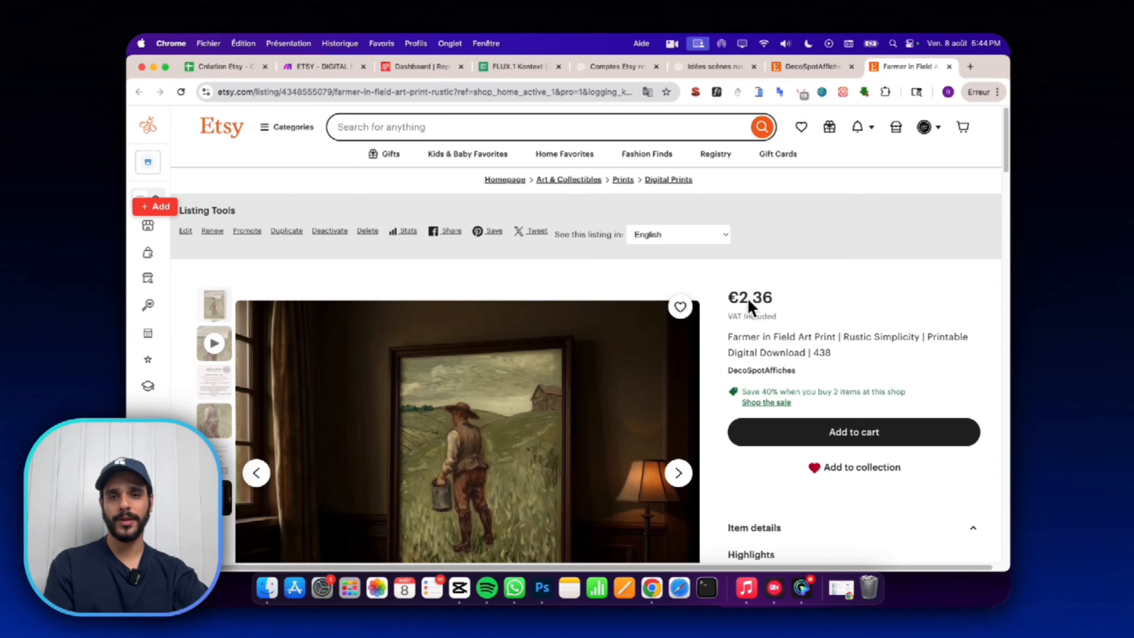
{"action": "scroll", "coordinate": [759, 295], "scroll_direction": "down", "scroll_amount": 5}
{"action": "scroll", "coordinate": [767, 288], "scroll_direction": "up", "scroll_amount": 4}
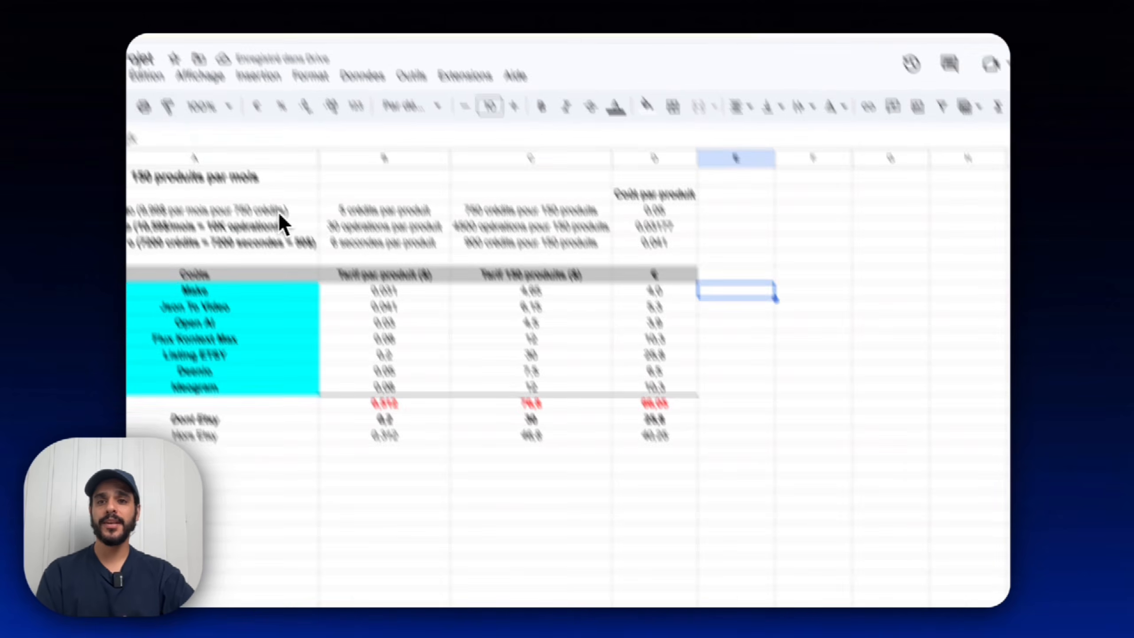
In the Coût Projet Google Sheets spreadsheet, make the Deenio subscription line in cell A3 bold.
{"action": "left_click", "coordinate": [279, 211]}
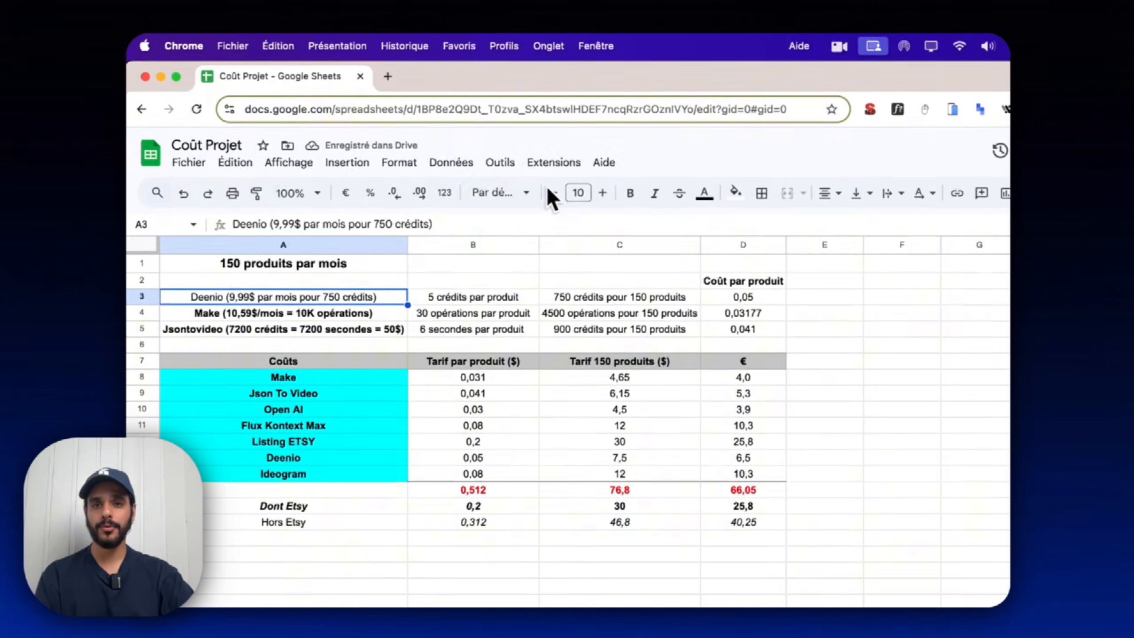
{"action": "left_click", "coordinate": [541, 107]}
{"action": "left_click", "coordinate": [208, 316]}
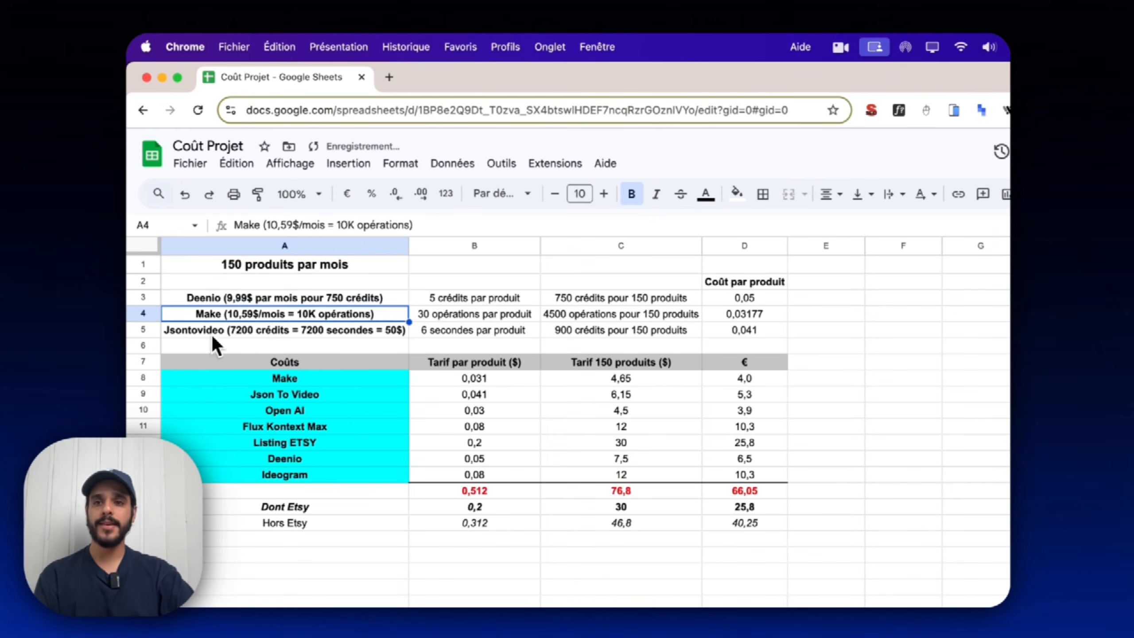
{"action": "left_click", "coordinate": [213, 337]}
{"action": "left_click", "coordinate": [723, 295]}
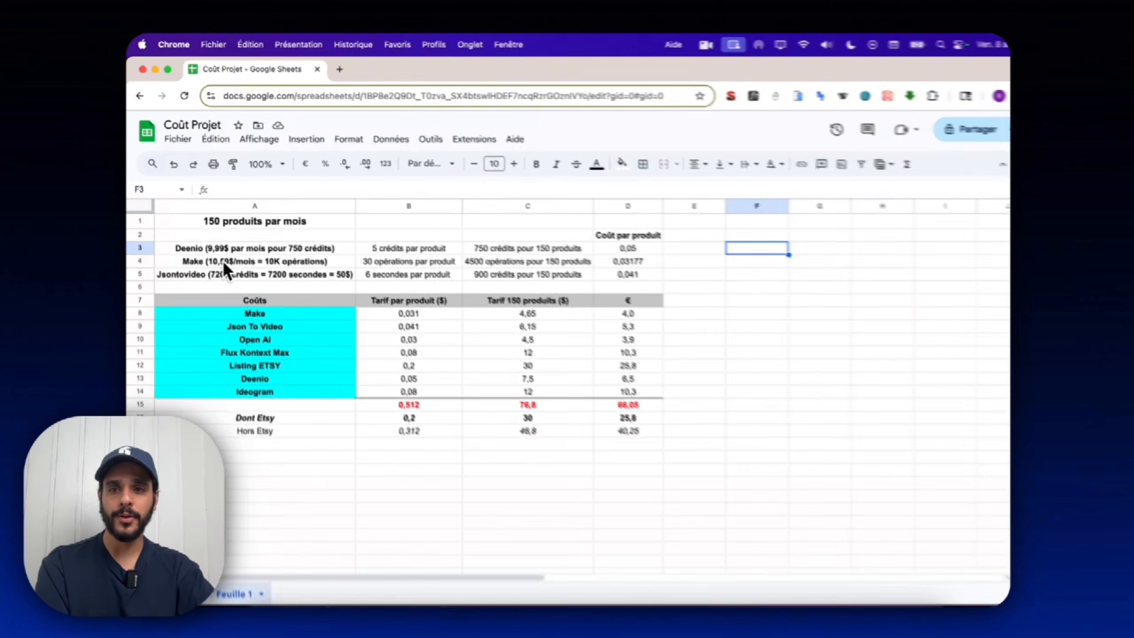
Review the Deenio and Make subscription lines and the monthly product heading in the cost sheet.
{"action": "left_click", "coordinate": [220, 253]}
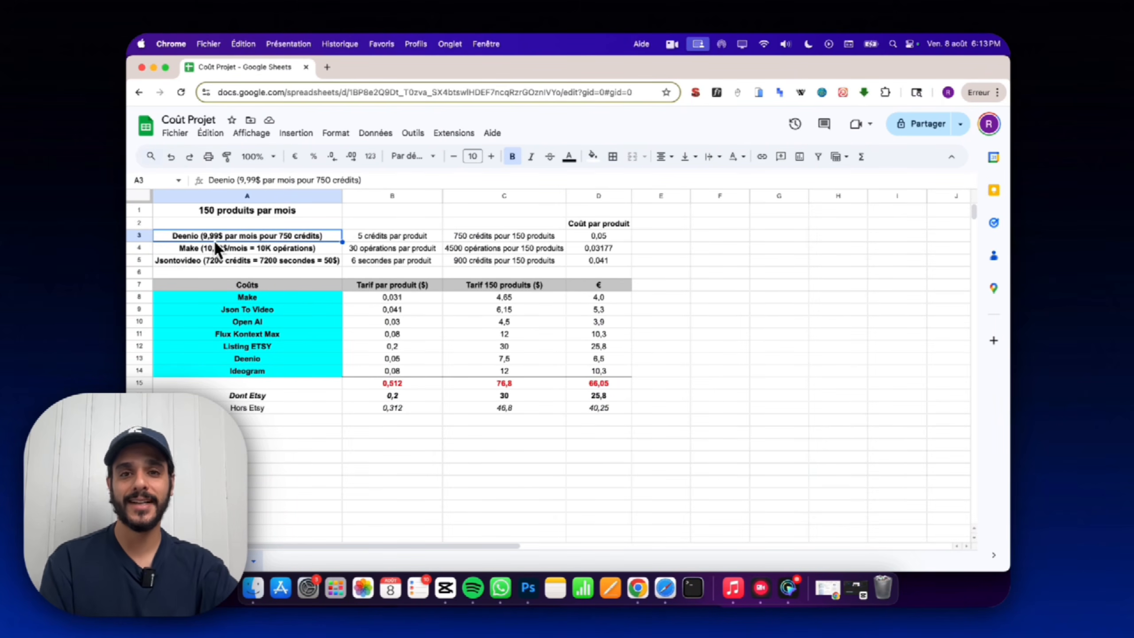
{"action": "left_click", "coordinate": [219, 248]}
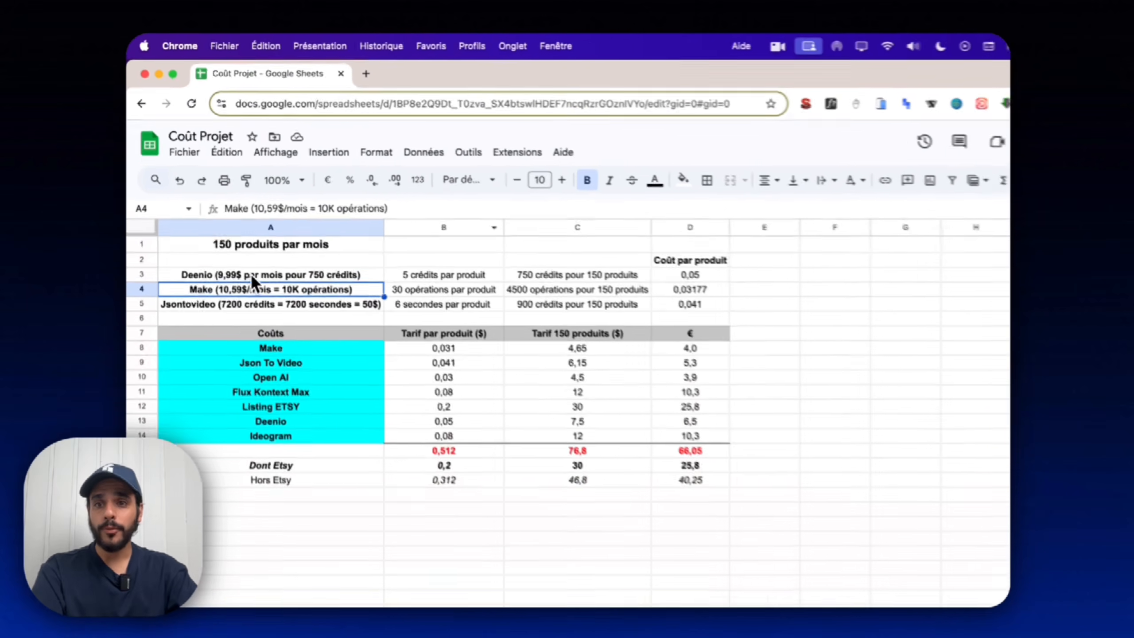
{"action": "left_click", "coordinate": [249, 235]}
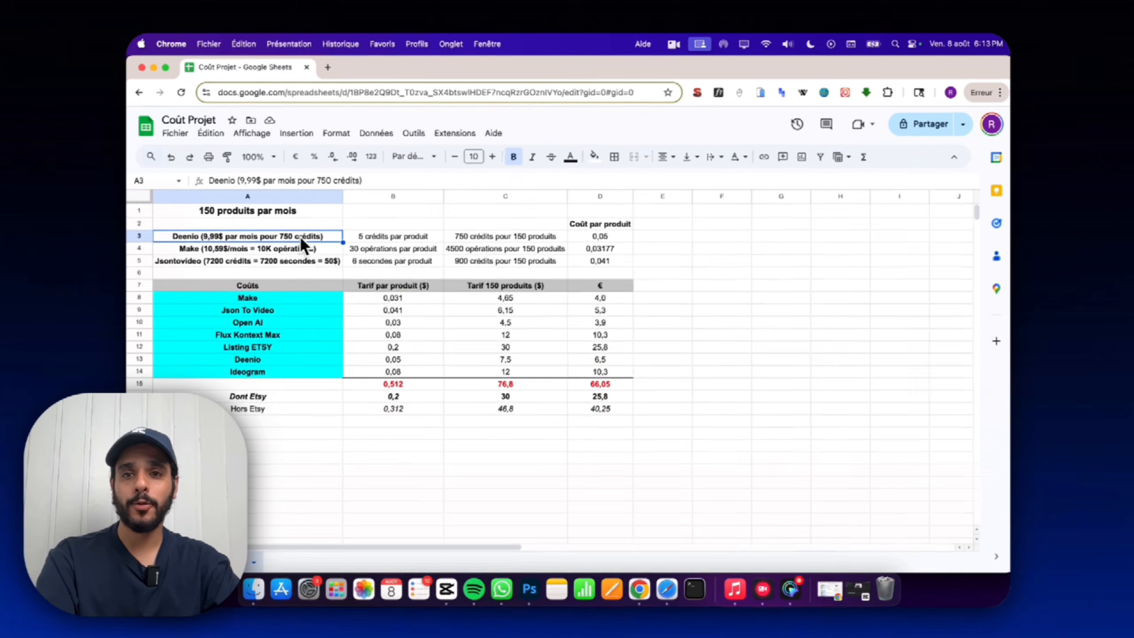
{"action": "left_click", "coordinate": [559, 239]}
{"action": "left_click", "coordinate": [346, 210]}
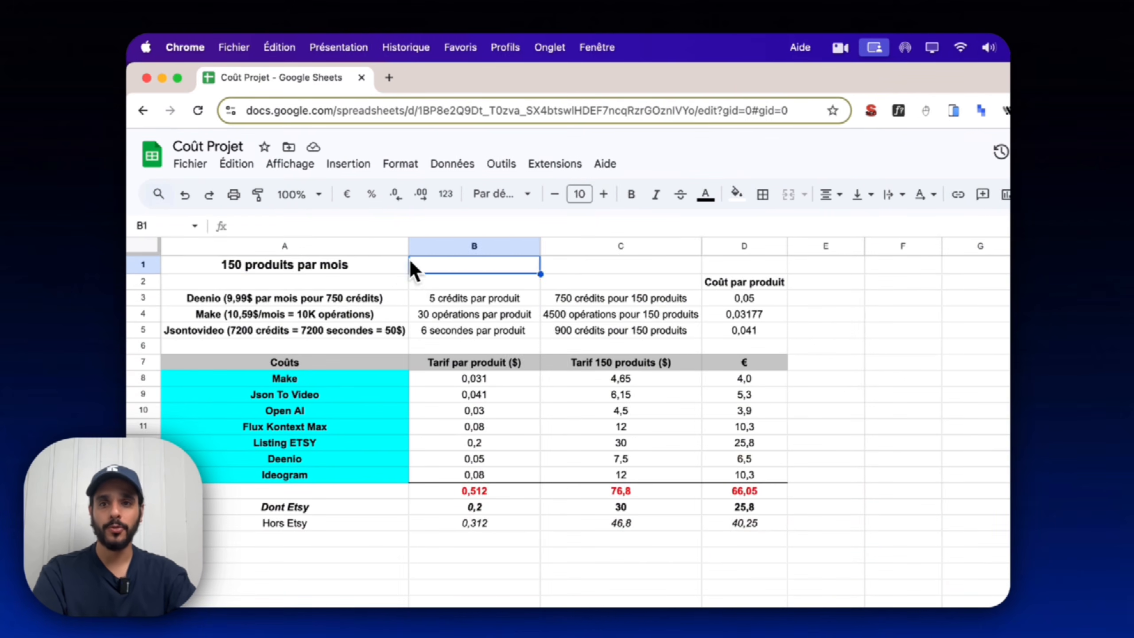
{"action": "left_click", "coordinate": [399, 265]}
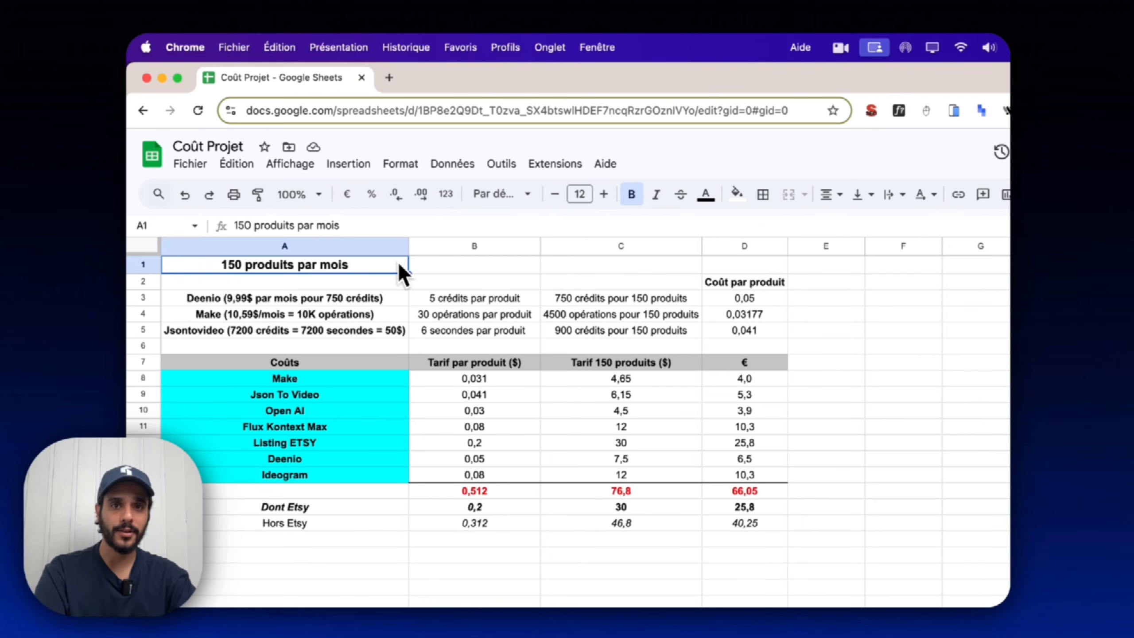
Review the Make line in the cost sheet, from its subscription price through the operations per product to the cost per product.
{"action": "left_click", "coordinate": [385, 313]}
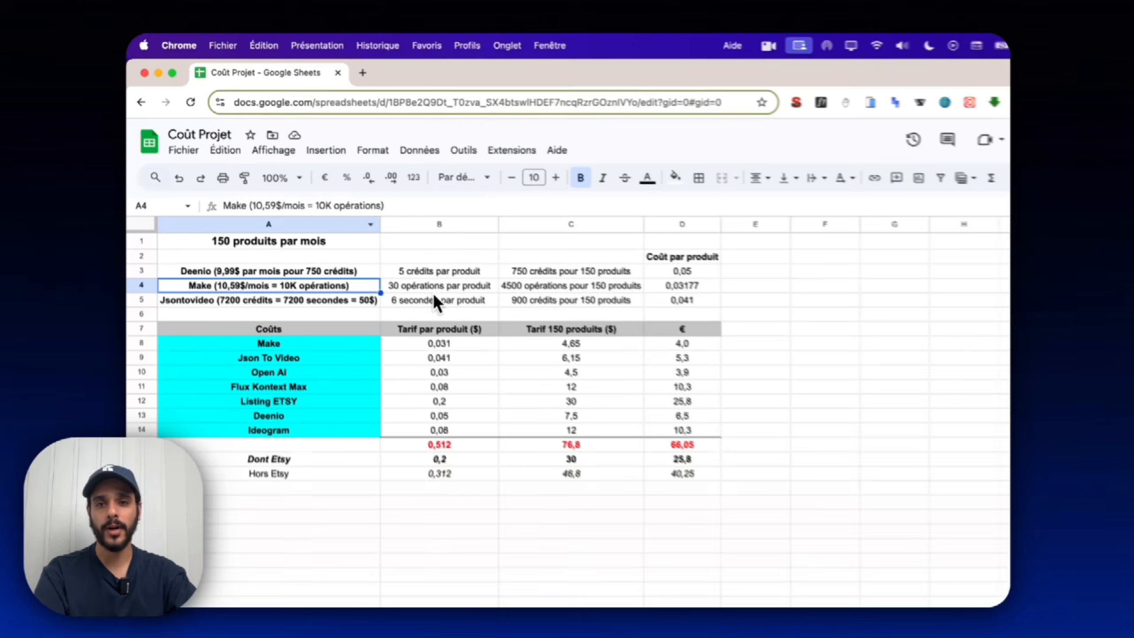
{"action": "left_click", "coordinate": [387, 250]}
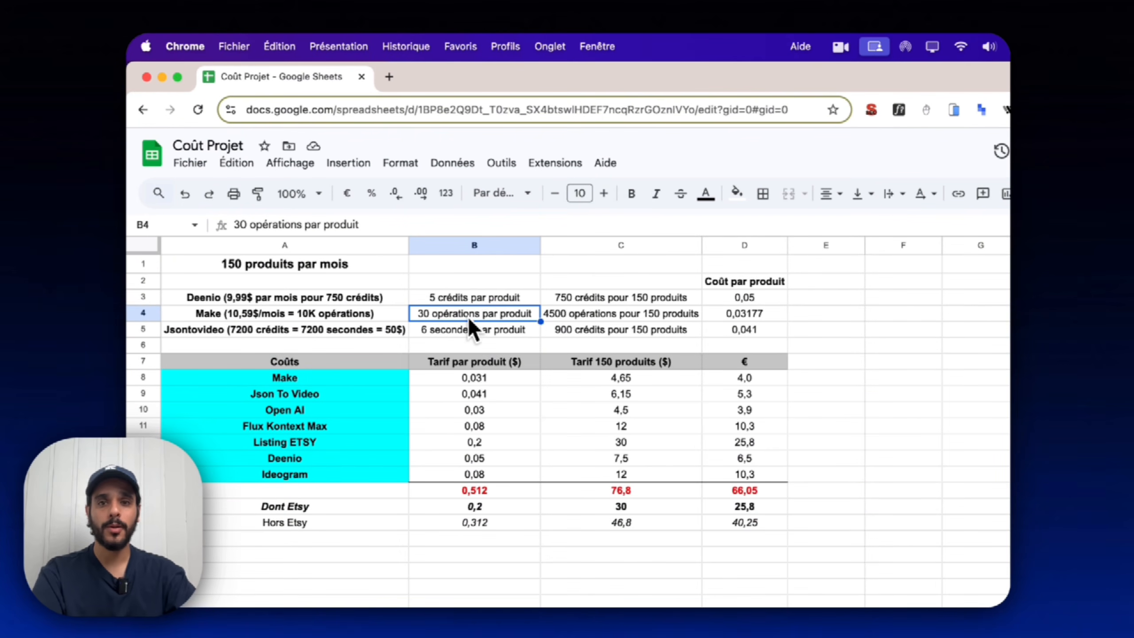
{"action": "left_click", "coordinate": [584, 320]}
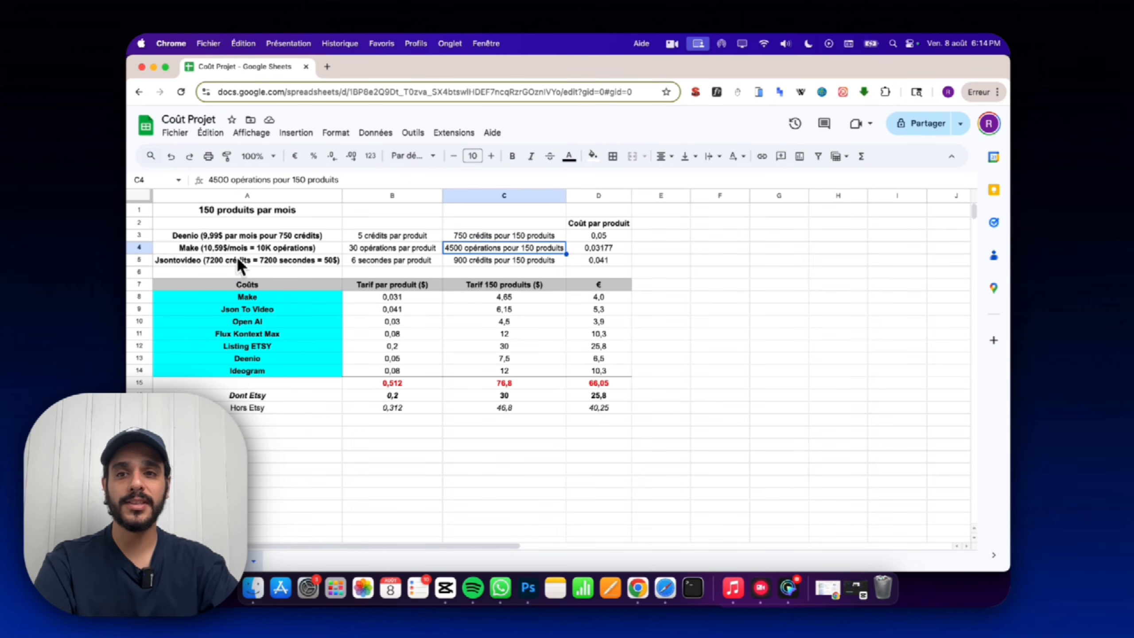
{"action": "left_click", "coordinate": [595, 252]}
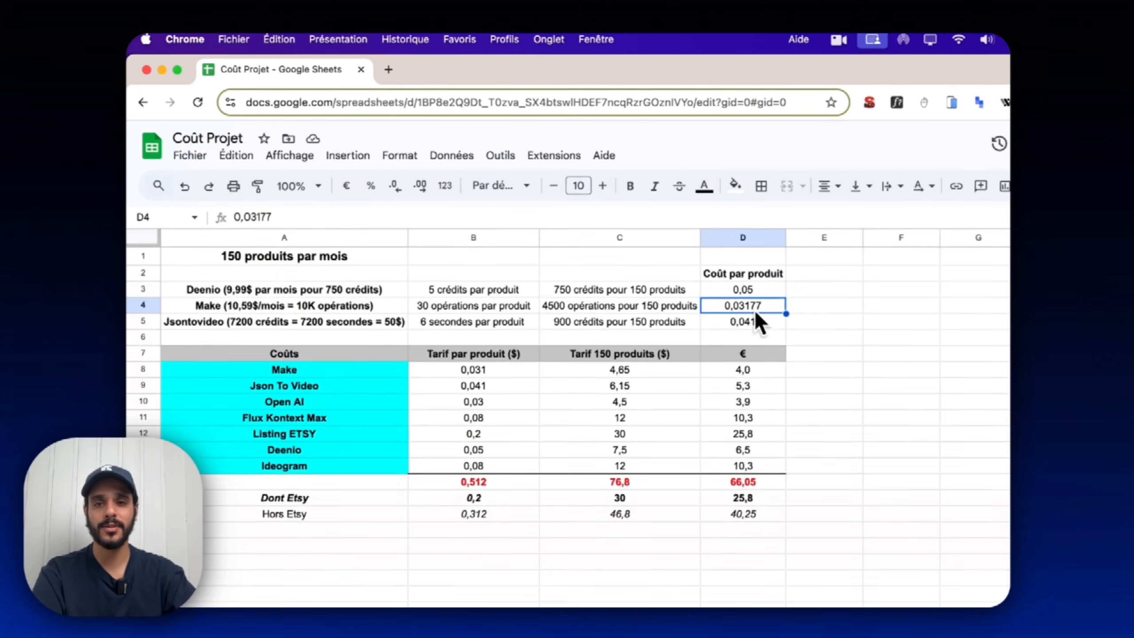
Review the Jsontovideo line, covering its credit pricing, the seconds per product and the credits for 150 products.
{"action": "left_click", "coordinate": [232, 323]}
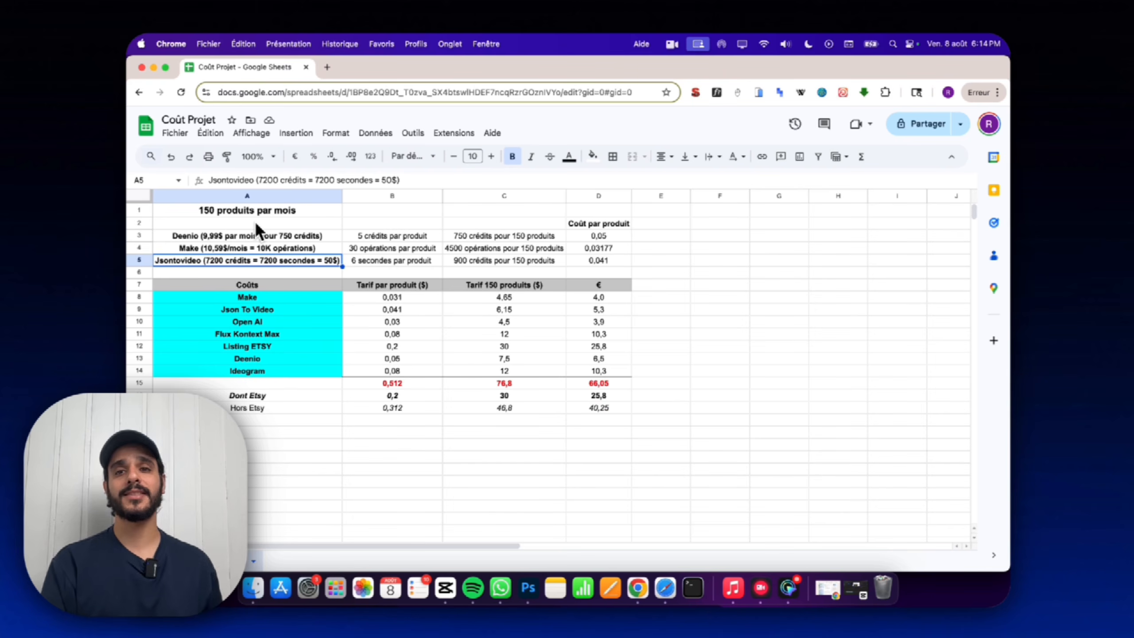
{"action": "left_click", "coordinate": [392, 262]}
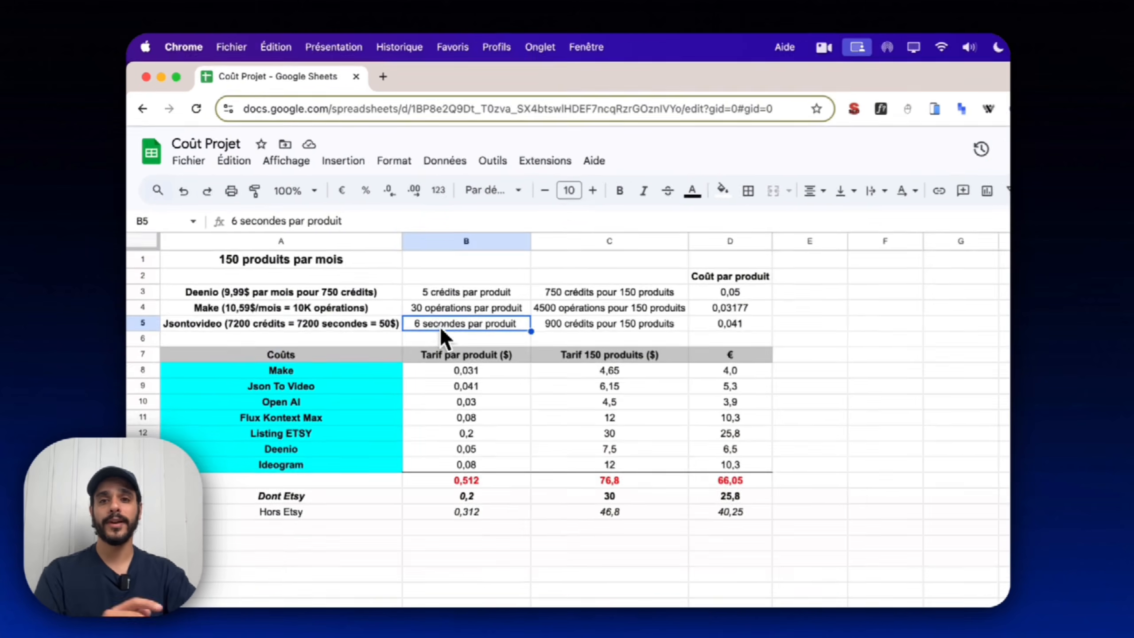
{"action": "left_click", "coordinate": [644, 331]}
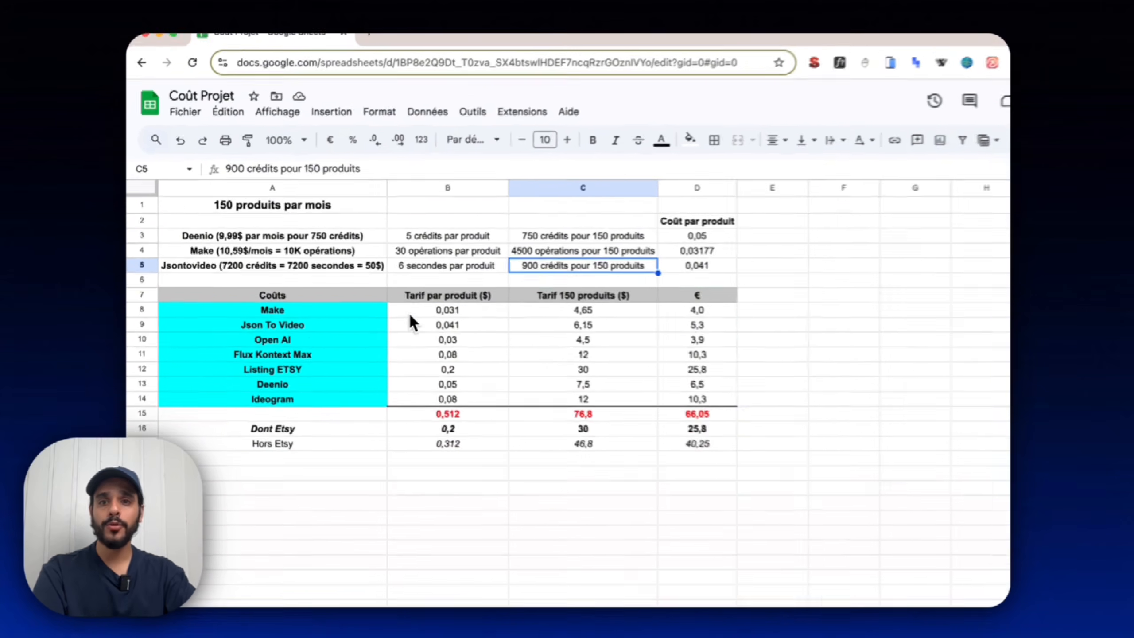
Examine the per-product rates of Json To Video, Open AI, Flux Kontext Max, Ideogram and the Etsy listing in the cost table.
{"action": "left_click", "coordinate": [392, 301]}
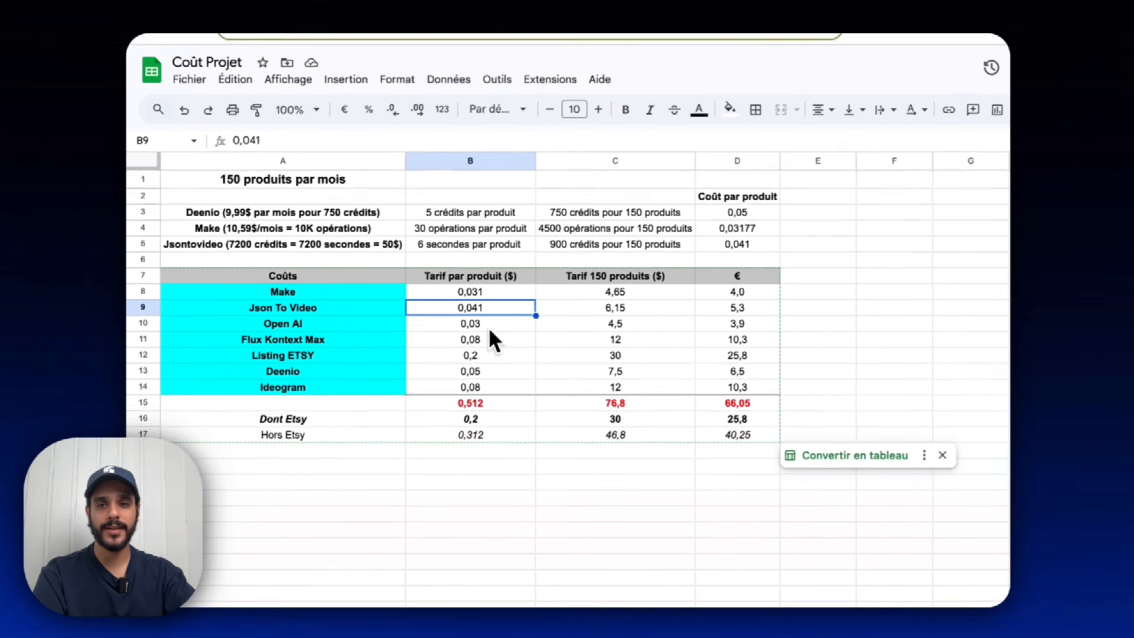
{"action": "left_click", "coordinate": [405, 323]}
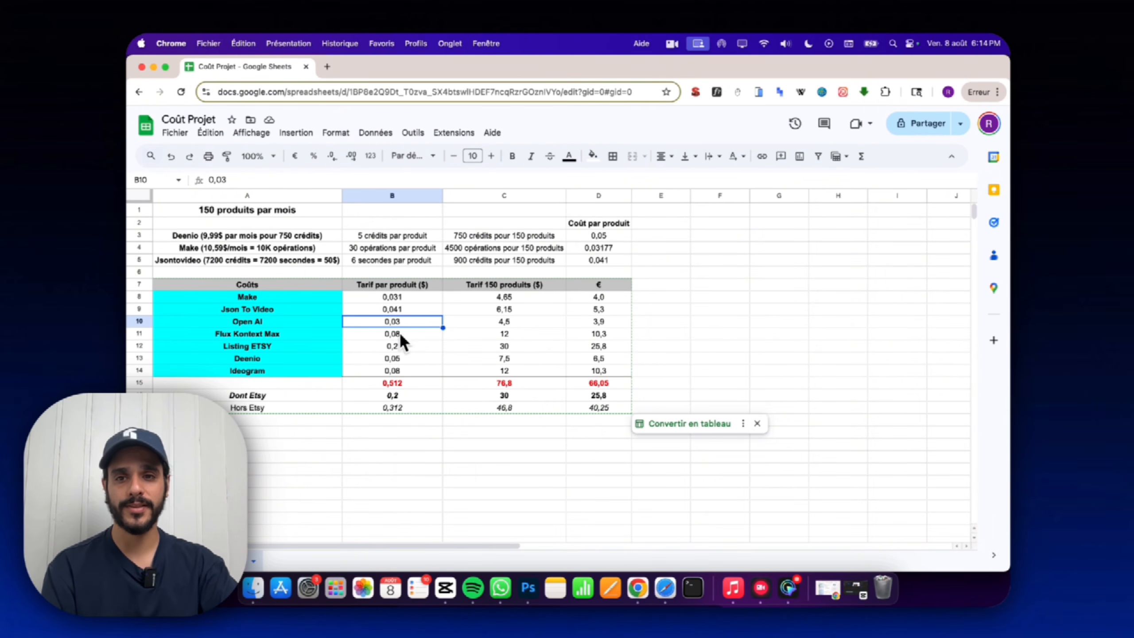
{"action": "left_click", "coordinate": [402, 333]}
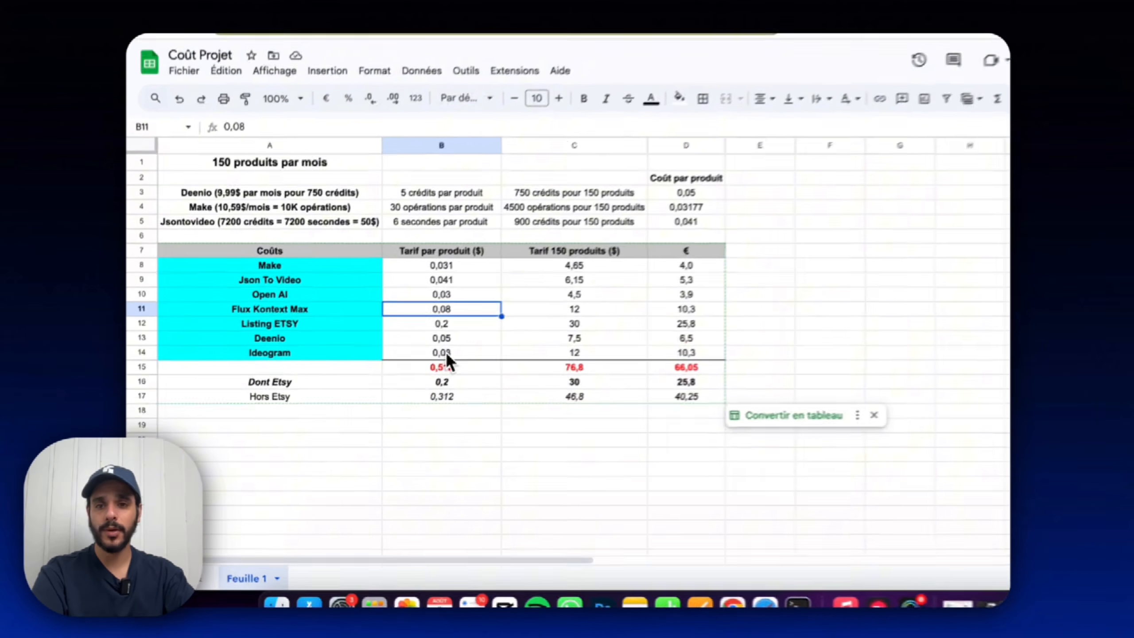
{"action": "left_click", "coordinate": [393, 370], "text": "super"}
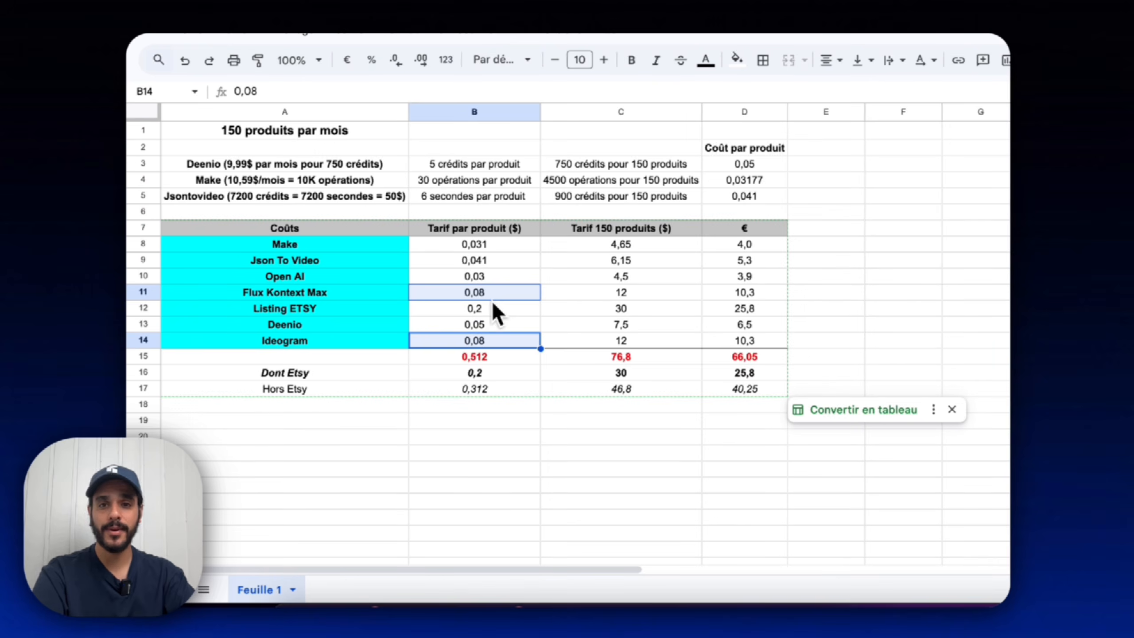
{"action": "left_click", "coordinate": [481, 345]}
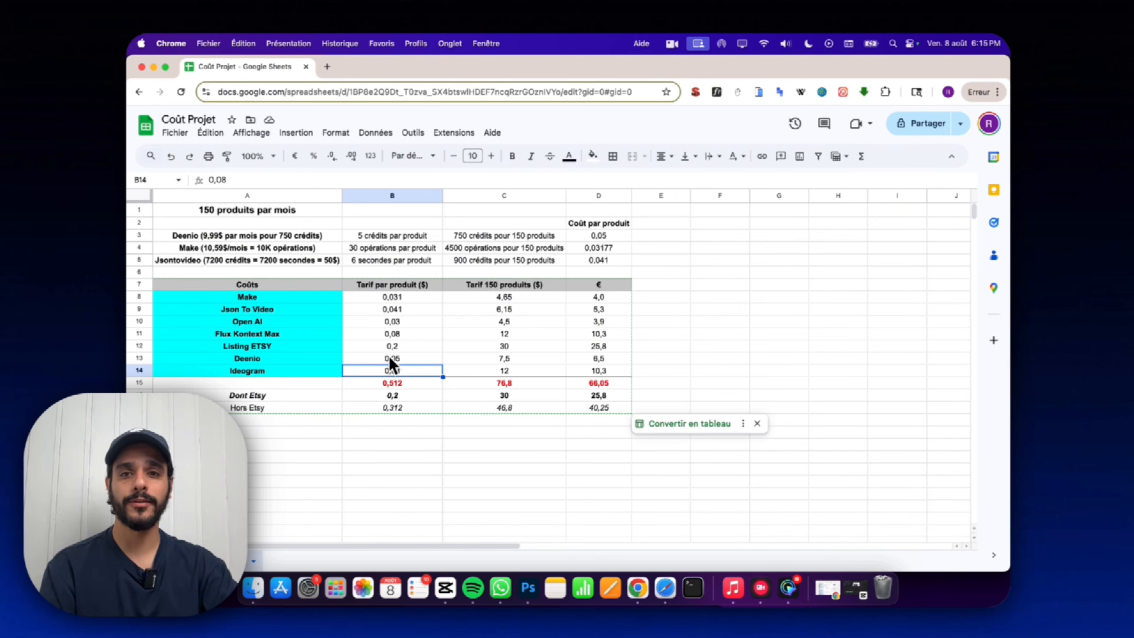
{"action": "left_click", "coordinate": [392, 334]}
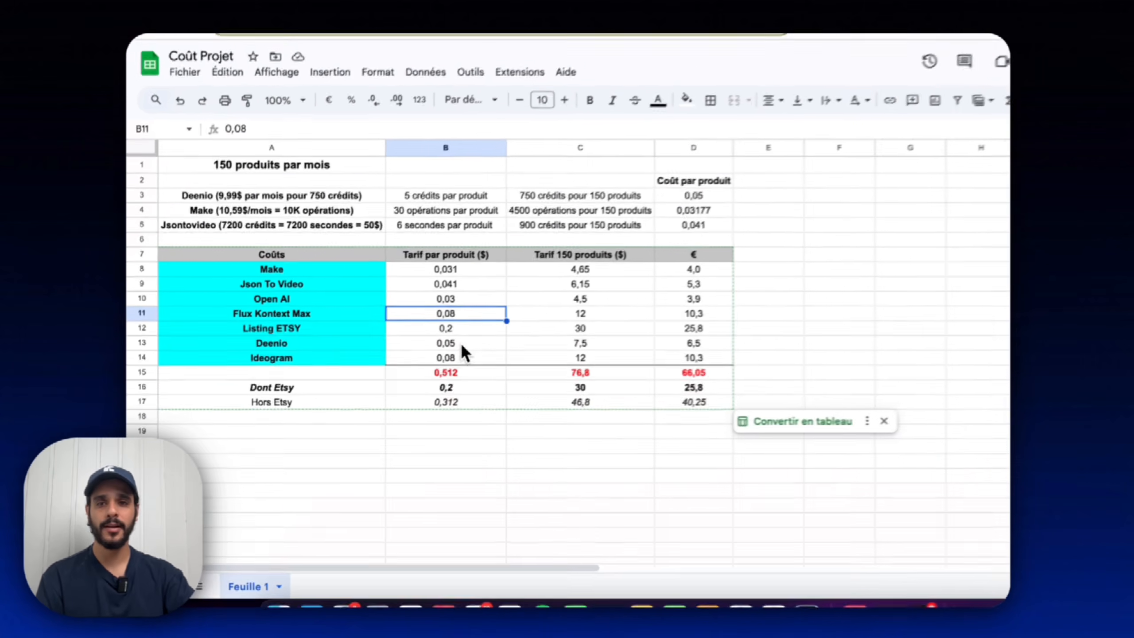
{"action": "left_click", "coordinate": [404, 360]}
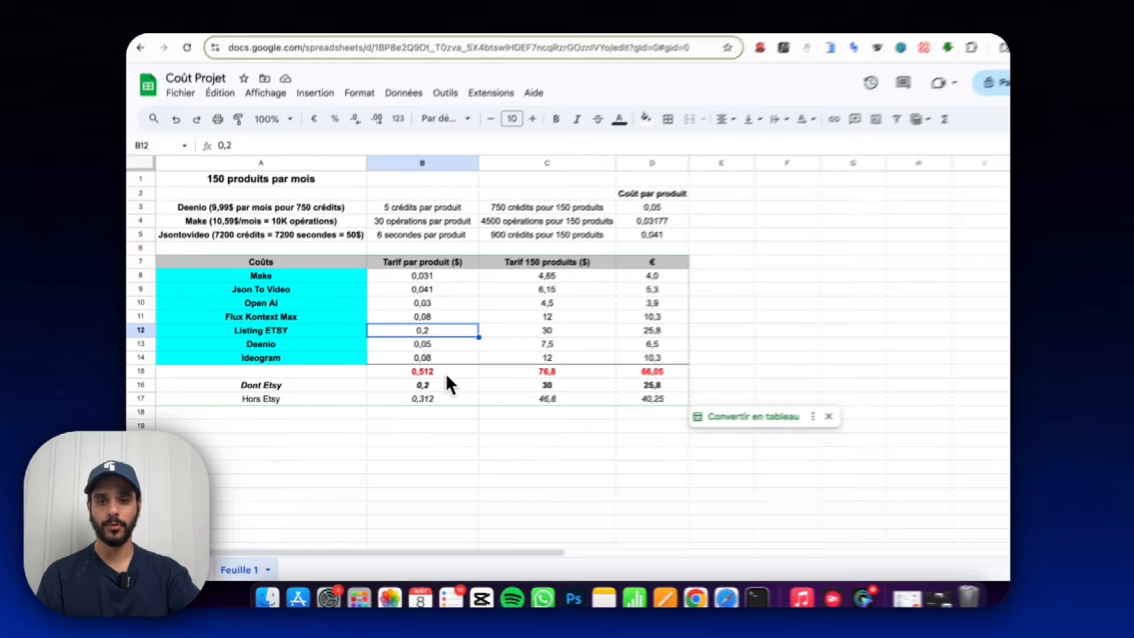
Examine the total cost per product, the Etsy share and the amount excluding Etsy in the per-product column.
{"action": "left_click", "coordinate": [412, 380]}
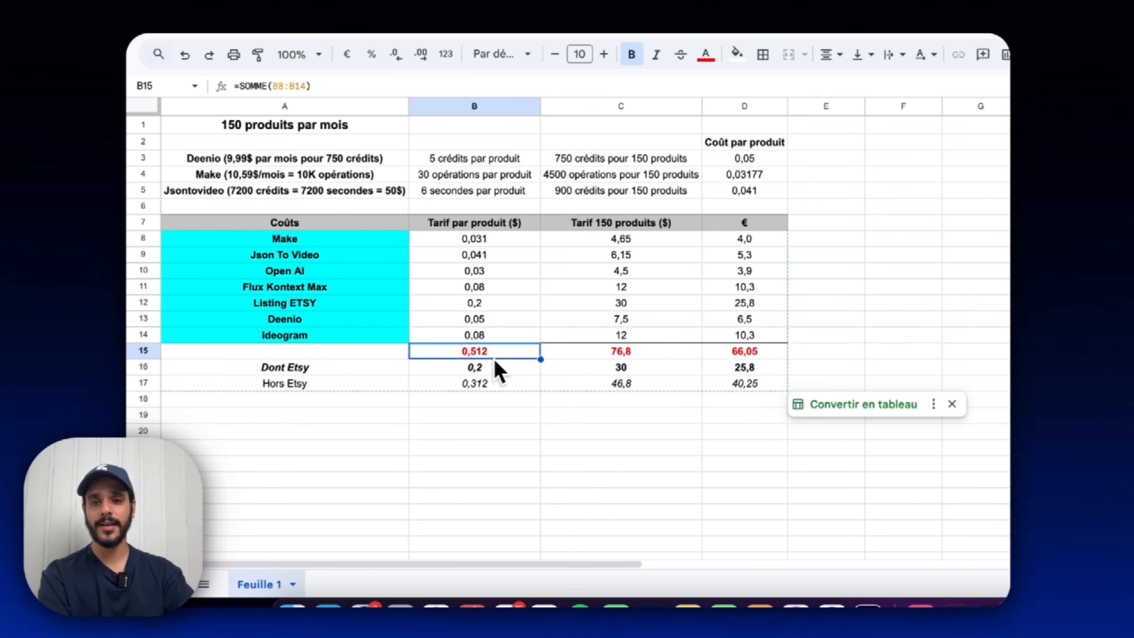
{"action": "left_click", "coordinate": [494, 369]}
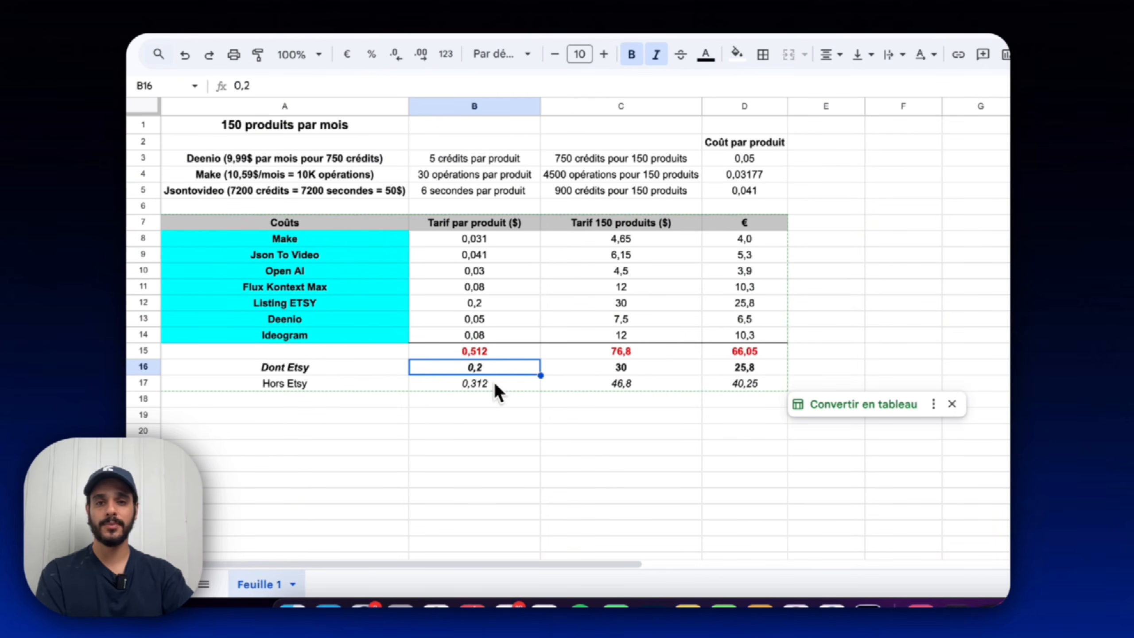
{"action": "left_click", "coordinate": [495, 384]}
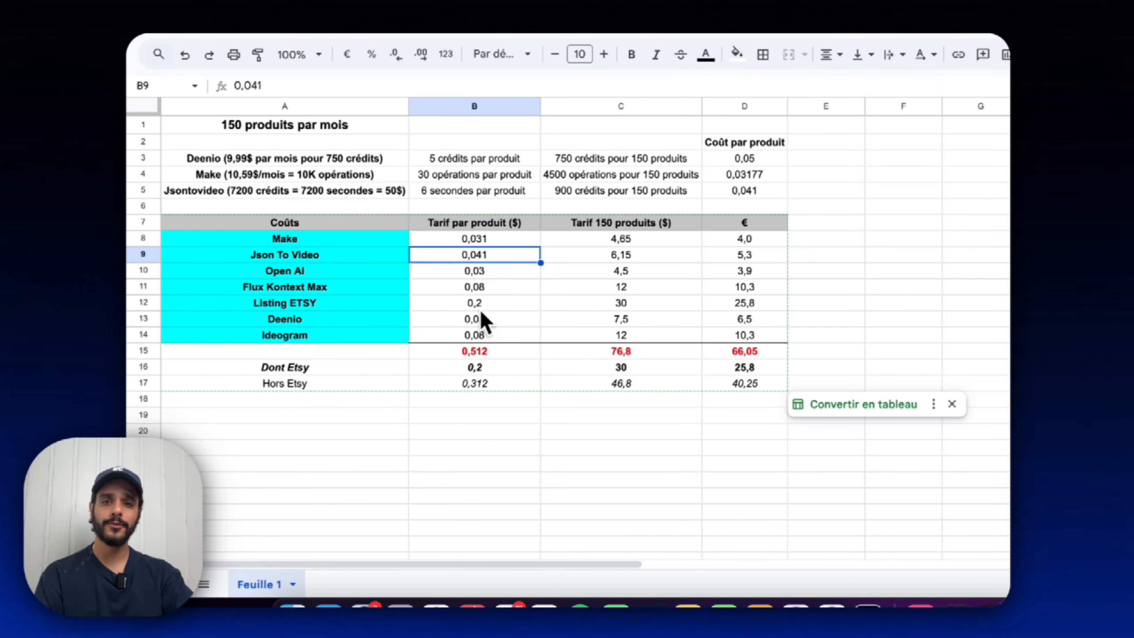
{"action": "left_click", "coordinate": [479, 291]}
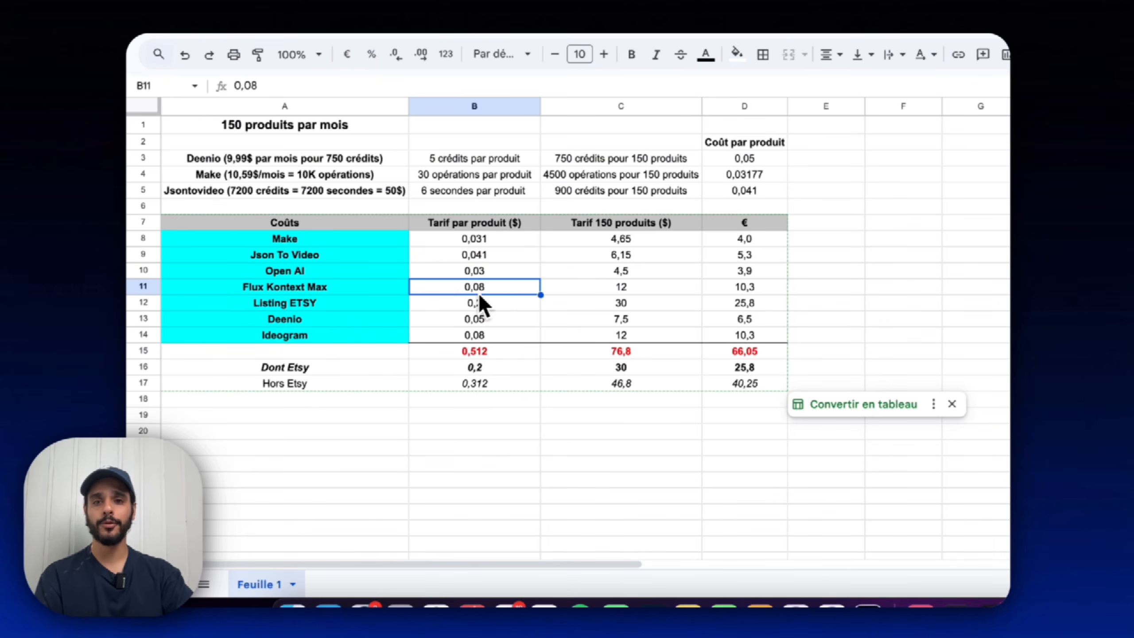
{"action": "left_click", "coordinate": [481, 390]}
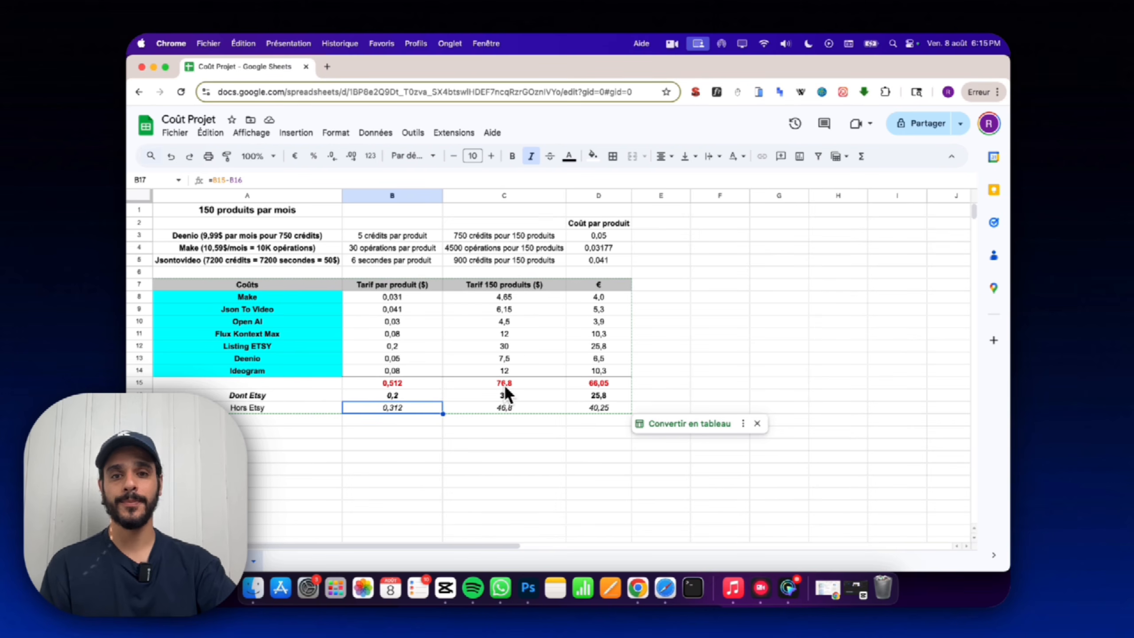
Review the 150-product rate column and the euro amounts in the total and Hors Etsy rows.
{"action": "left_click", "coordinate": [513, 286]}
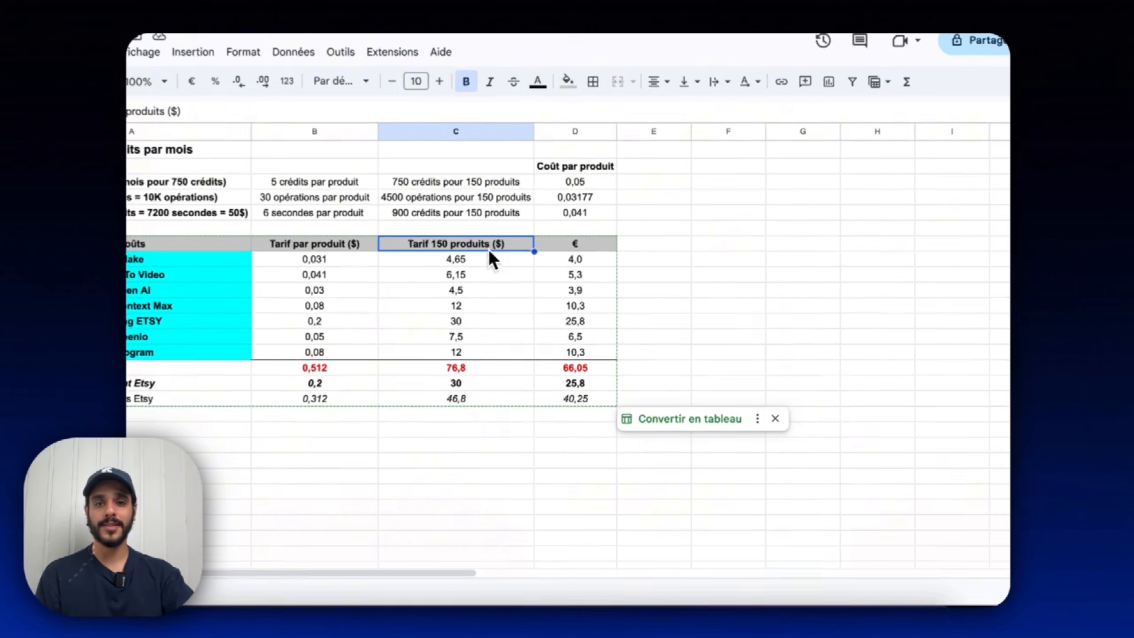
{"action": "left_click", "coordinate": [606, 384]}
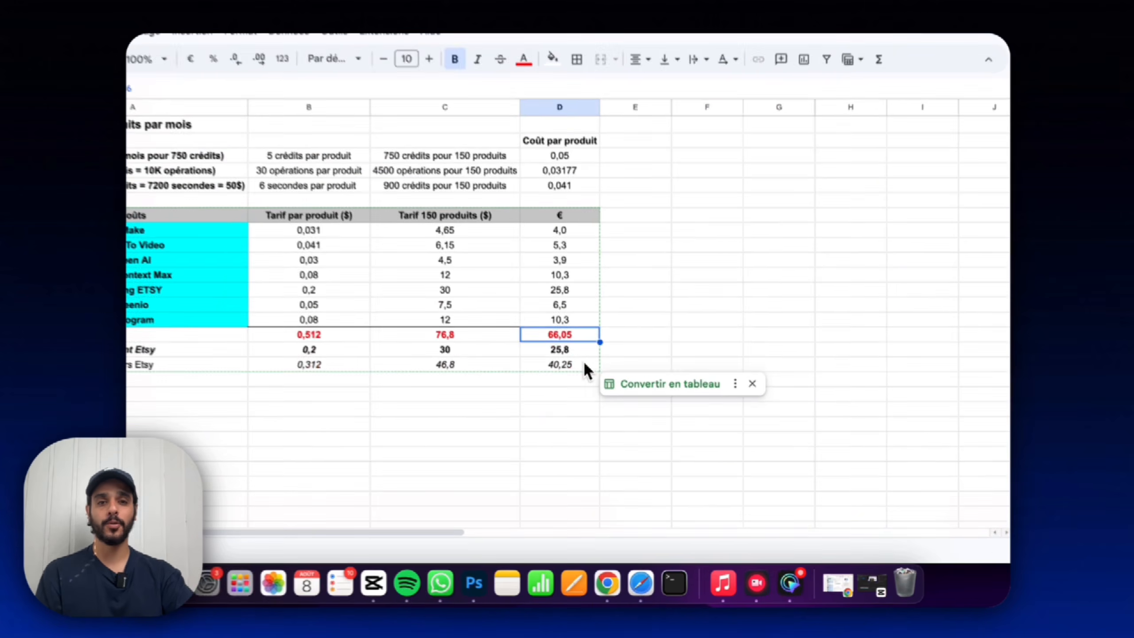
{"action": "left_click", "coordinate": [615, 406]}
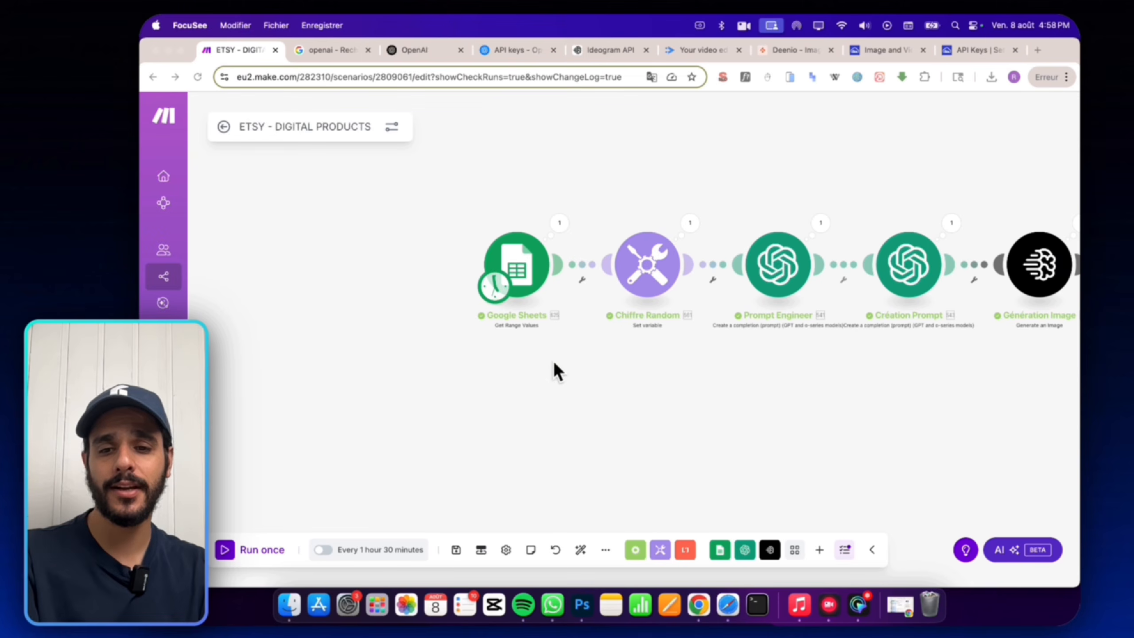
In the Make scenario ETSY - DIGITAL PRODUCTS, look at the Google Sheets module's options and add an empty module below it.
{"action": "right_click", "coordinate": [519, 269]}
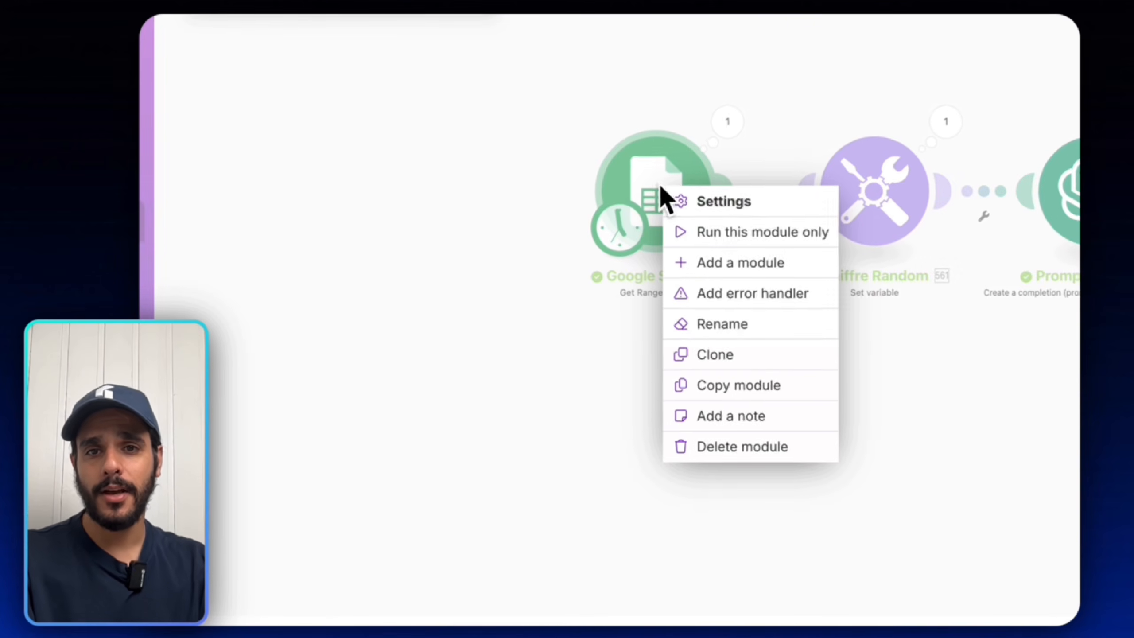
{"action": "left_click", "coordinate": [504, 340]}
{"action": "right_click", "coordinate": [645, 465]}
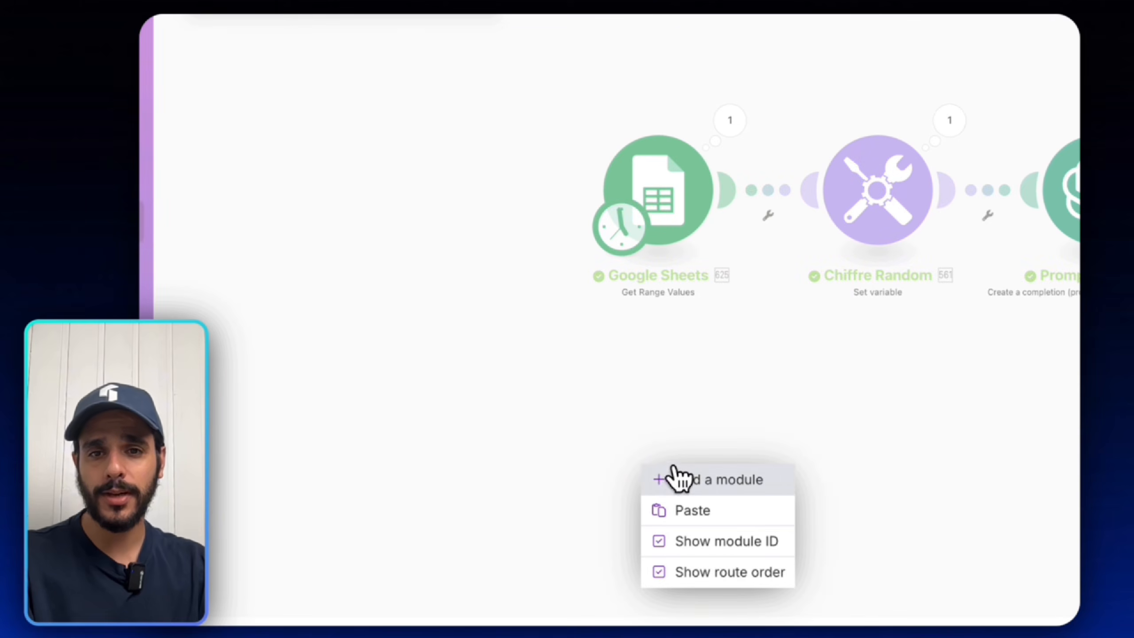
{"action": "left_click", "coordinate": [575, 462]}
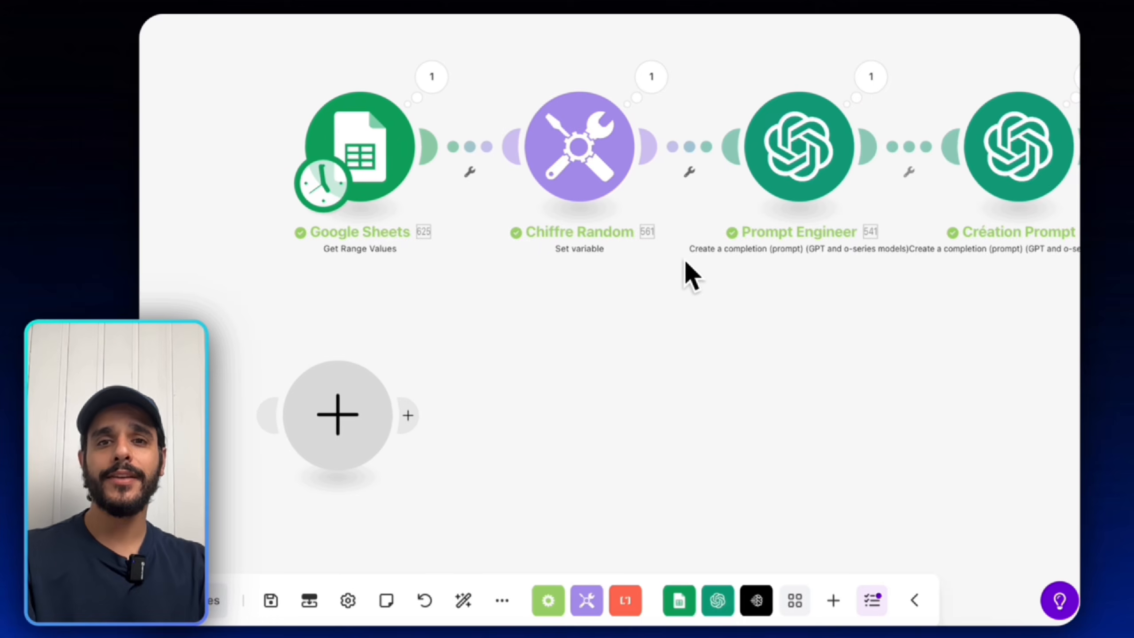
Examine the full chain of modules in the scenario and its additional options, including Explain flow and Export blueprint.
{"action": "scroll", "coordinate": [697, 264], "scroll_direction": "down", "scroll_amount": 3}
{"action": "scroll", "coordinate": [696, 261], "scroll_direction": "down", "scroll_amount": 5}
{"action": "left_click_drag", "start_coordinate": [1042, 226], "coordinate": [558, 242]}
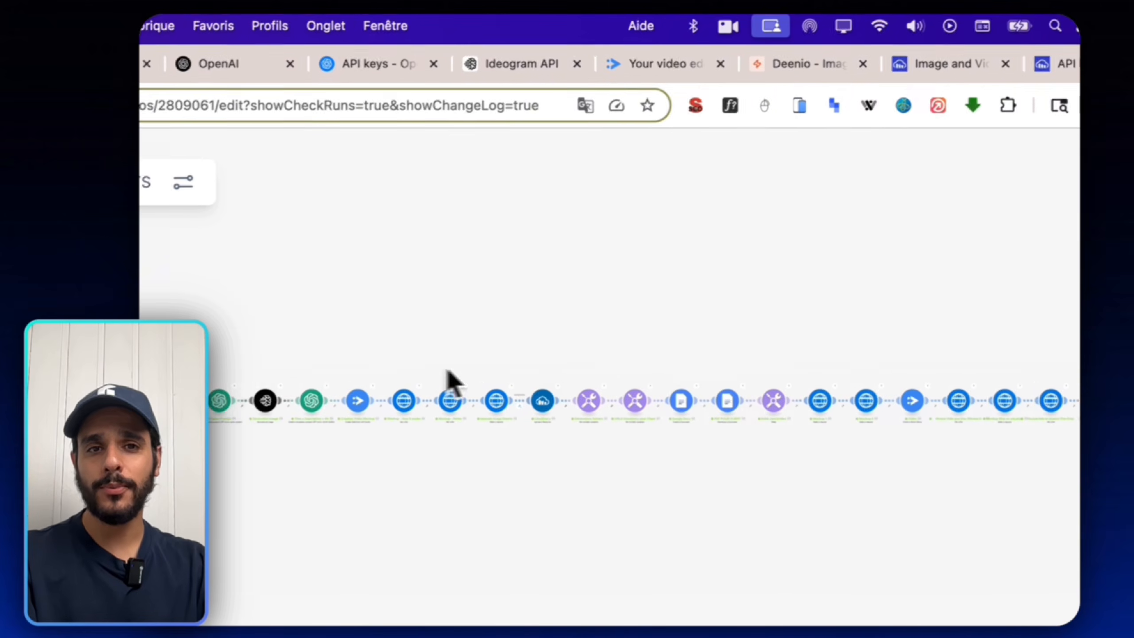
{"action": "mouse_move", "coordinate": [866, 285]}
{"action": "left_mouse_down"}
{"action": "mouse_move", "coordinate": [434, 281]}
{"action": "mouse_move", "coordinate": [862, 291]}
{"action": "left_mouse_up"}
{"action": "scroll", "coordinate": [261, 332], "scroll_direction": "up", "scroll_amount": 3}
{"action": "scroll", "coordinate": [625, 285], "scroll_direction": "up", "scroll_amount": 5}
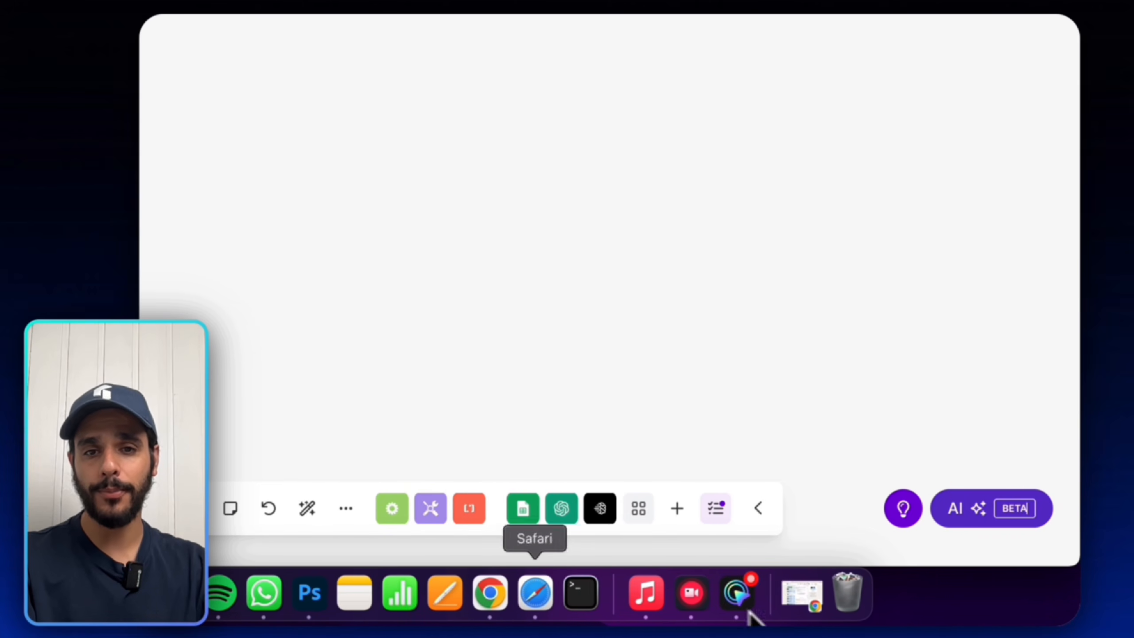
{"action": "left_click", "coordinate": [517, 511]}
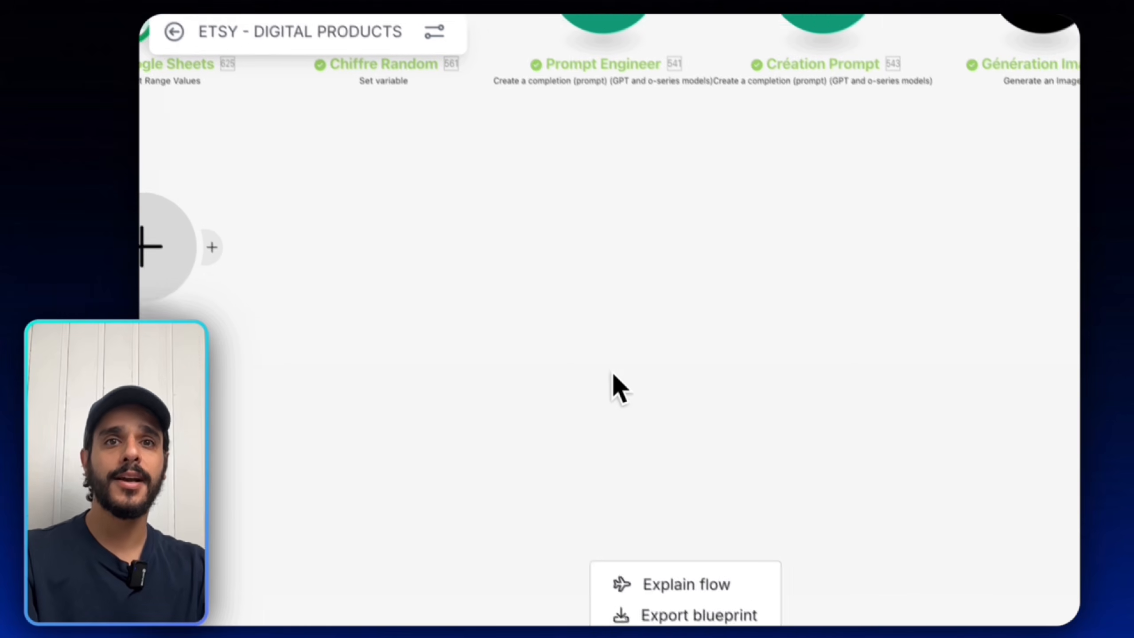
{"action": "left_click_drag", "start_coordinate": [581, 393], "coordinate": [800, 387]}
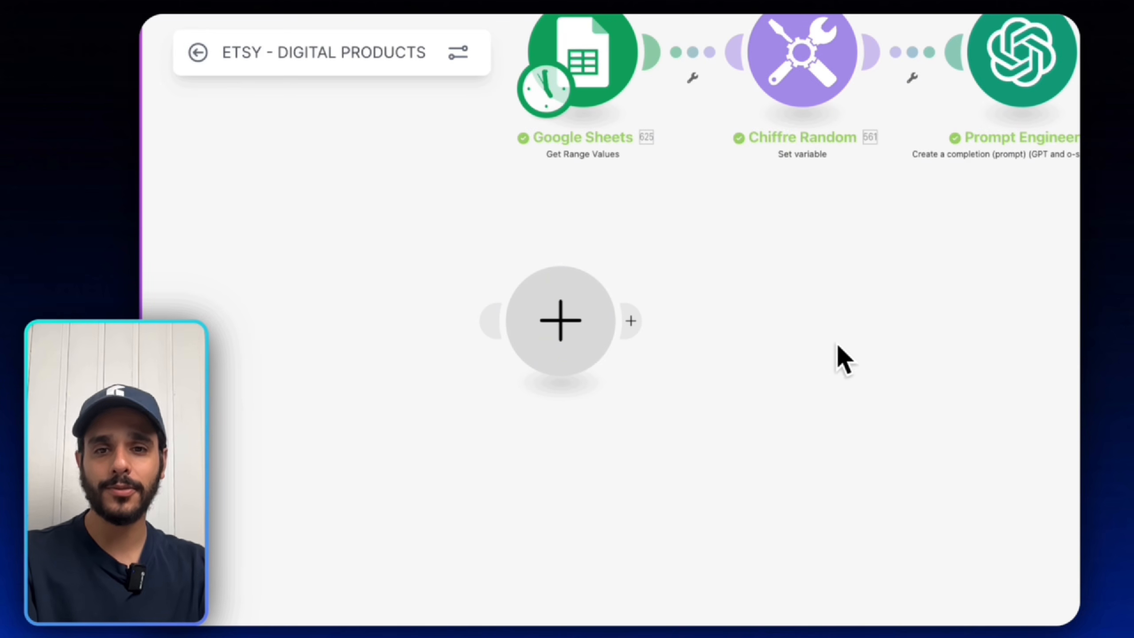
View the apps available for the empty module and delete that module from the scenario.
{"action": "left_click", "coordinate": [546, 341]}
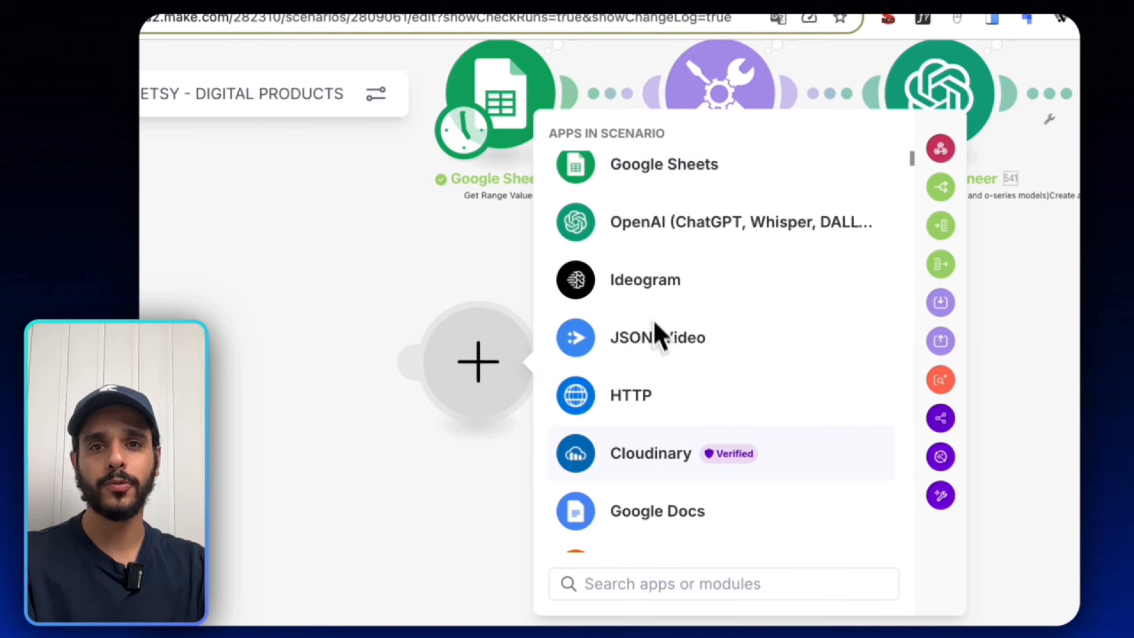
{"action": "left_click", "coordinate": [456, 326]}
{"action": "right_click", "coordinate": [476, 365]}
{"action": "left_click", "coordinate": [549, 409]}
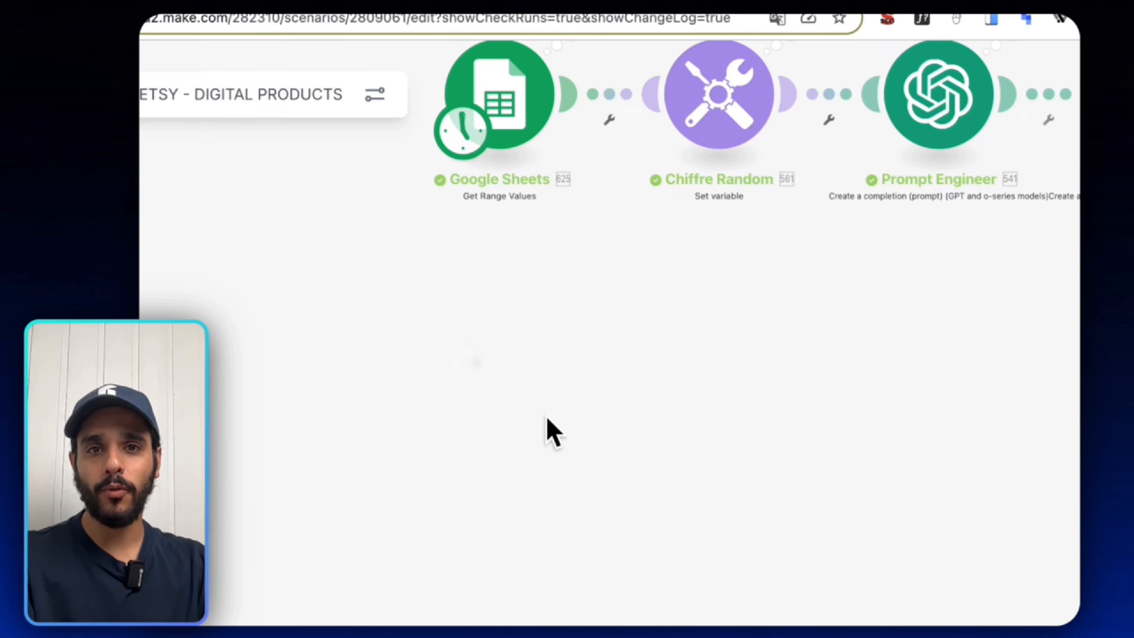
{"action": "left_click_drag", "start_coordinate": [546, 265], "coordinate": [506, 392]}
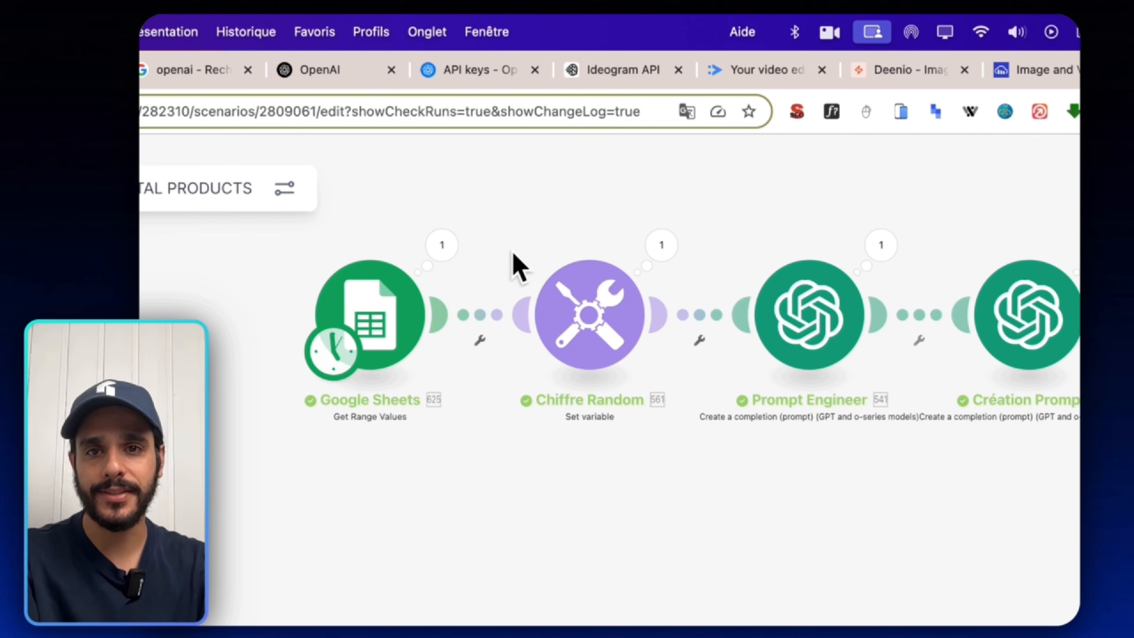
Review the Google Sheets module's settings and its form for adding a Google connection, and close both without saving.
{"action": "left_click", "coordinate": [382, 331]}
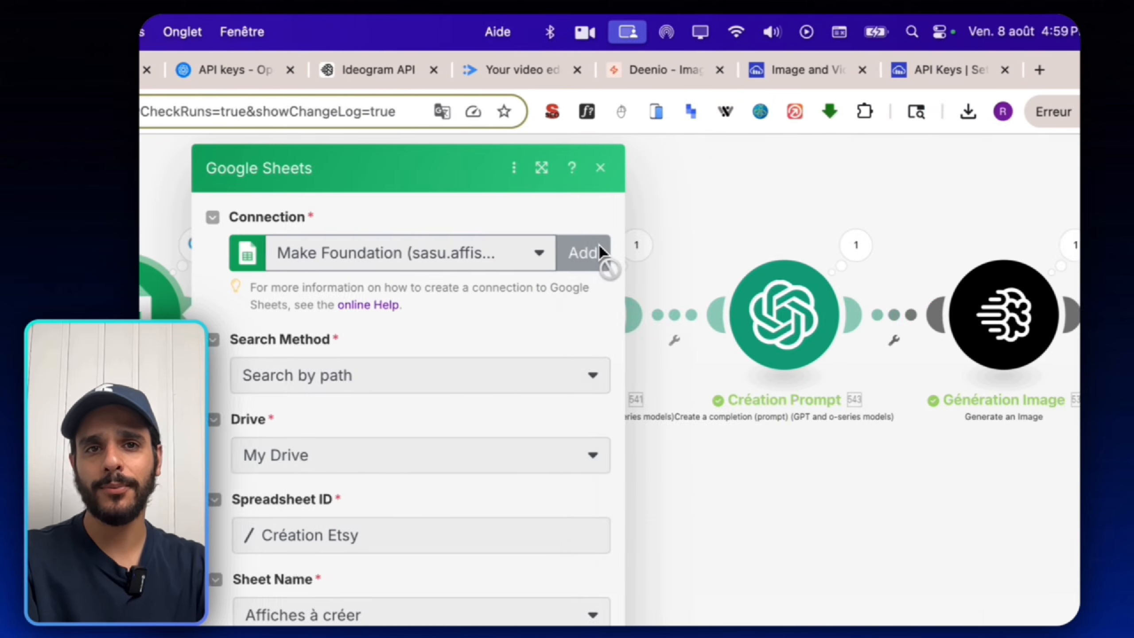
{"action": "left_click", "coordinate": [600, 253]}
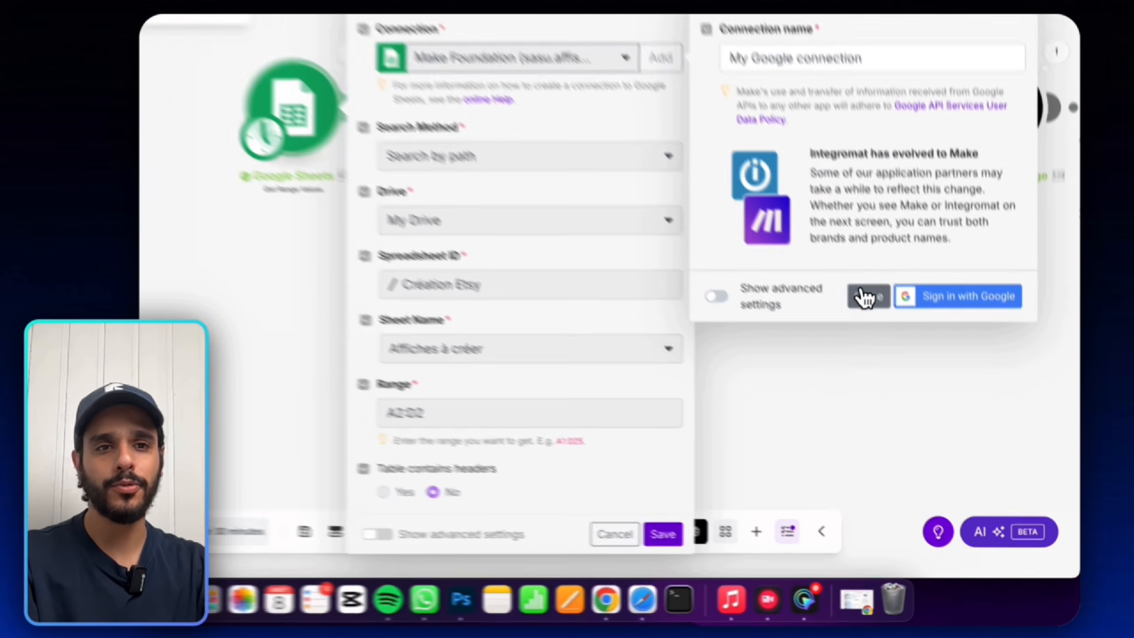
{"action": "left_click", "coordinate": [909, 360]}
{"action": "left_click", "coordinate": [612, 507]}
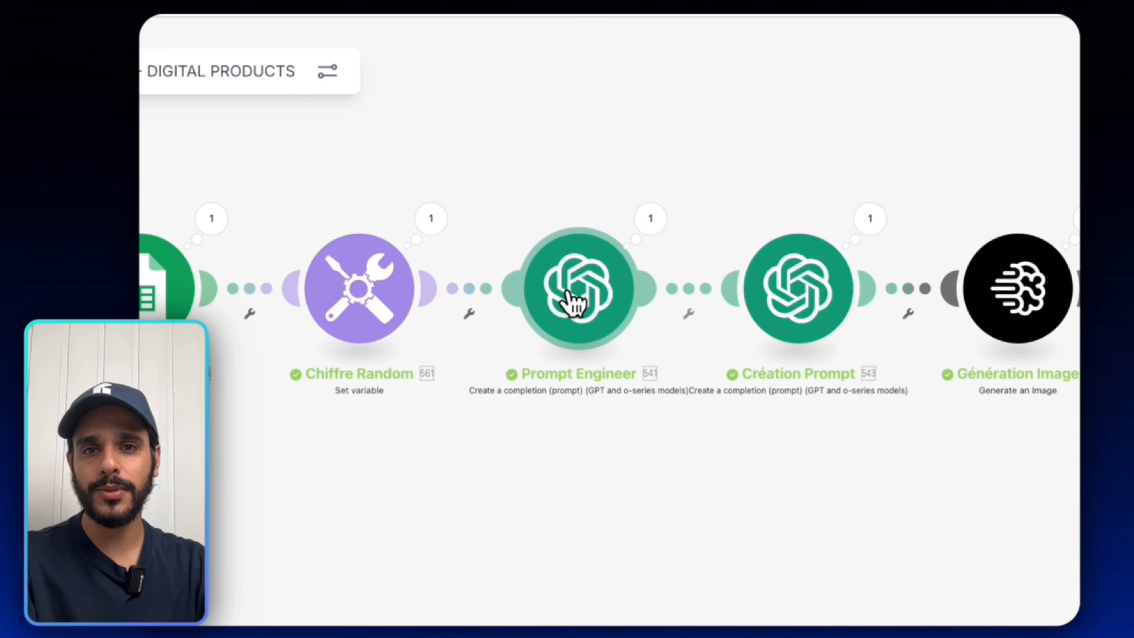
View the Prompt Engineer module's settings and its form for adding an OpenAI connection, and close the form without saving.
{"action": "left_click", "coordinate": [585, 313]}
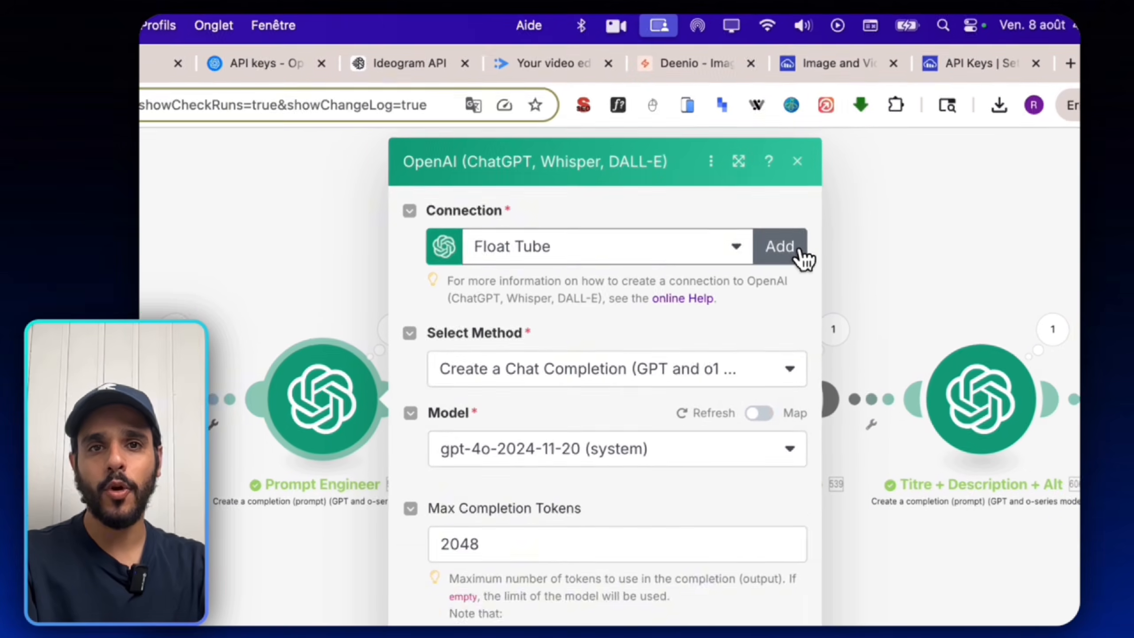
{"action": "left_click", "coordinate": [815, 231]}
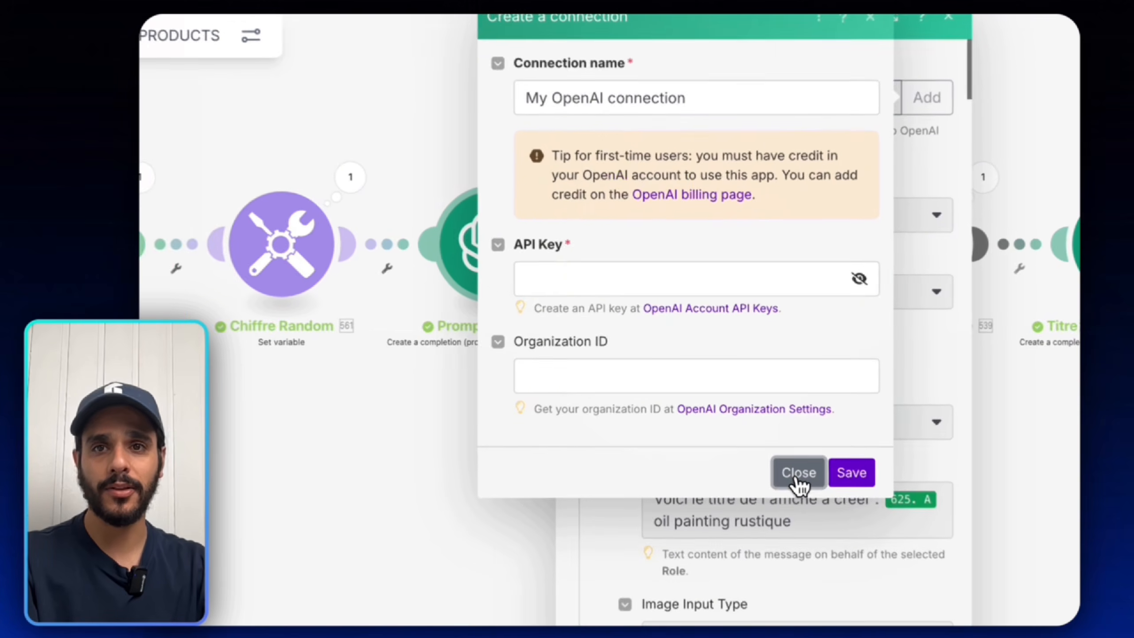
{"action": "left_click", "coordinate": [760, 421]}
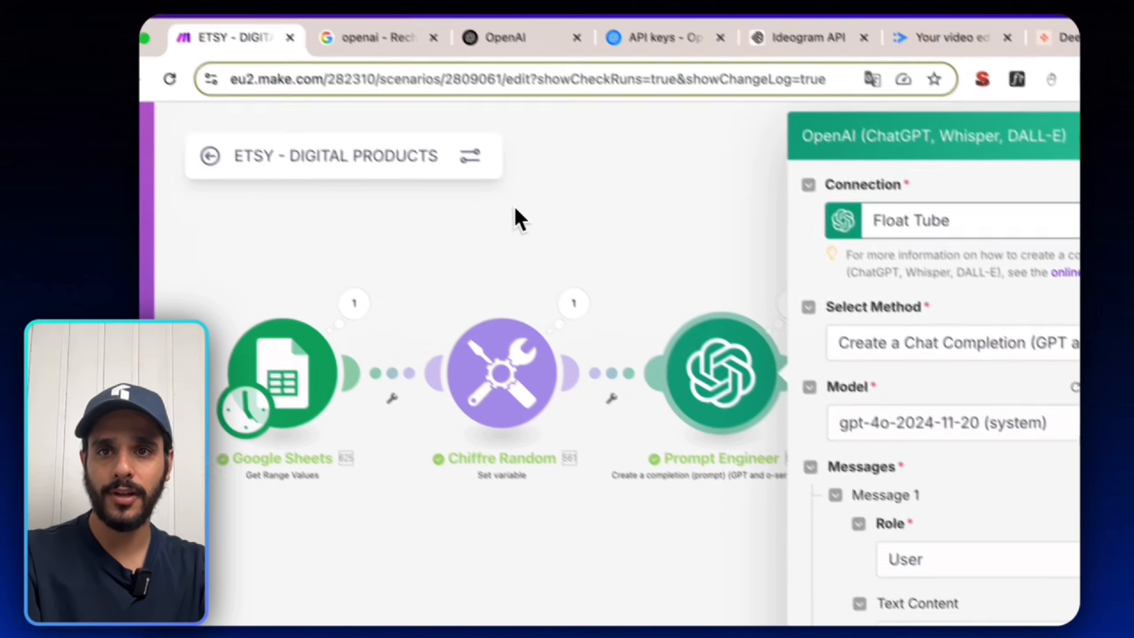
View the Google results for openai and the OpenAI homepage, and open the OpenAI platform's API keys page.
{"action": "left_click", "coordinate": [279, 72]}
{"action": "left_click", "coordinate": [420, 70]}
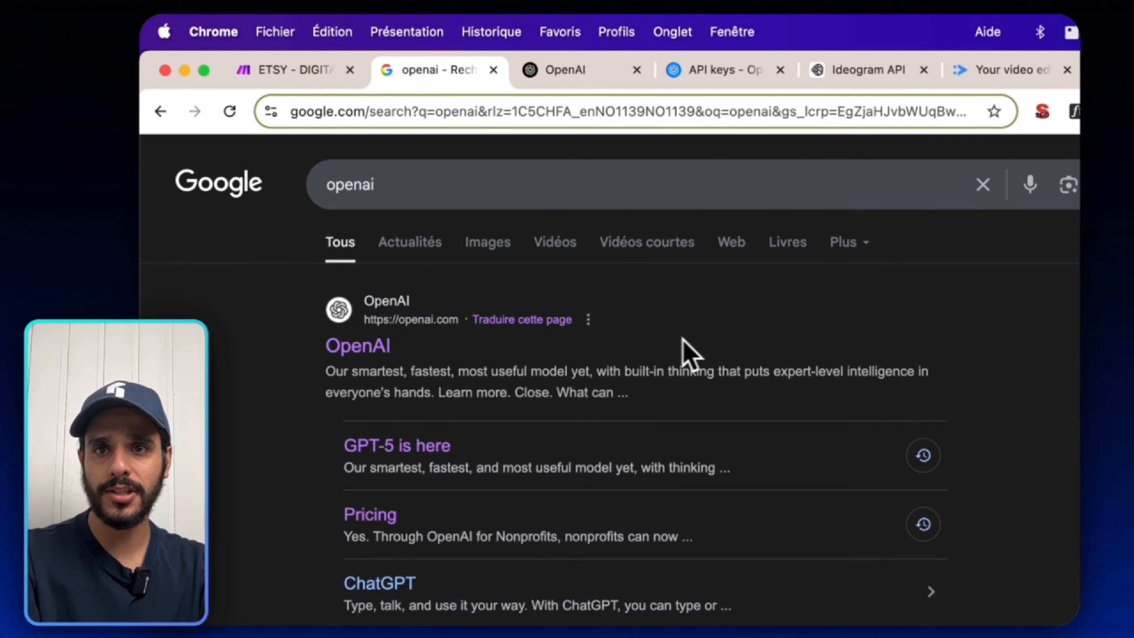
{"action": "key", "text": "ctrl+Tab"}
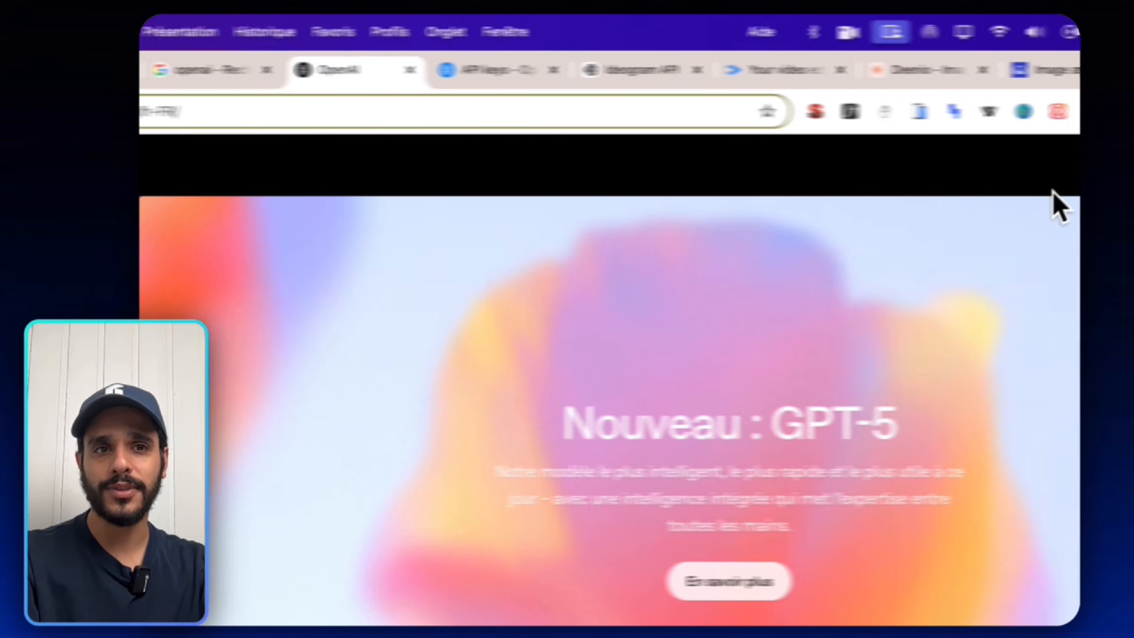
{"action": "left_click", "coordinate": [1009, 166]}
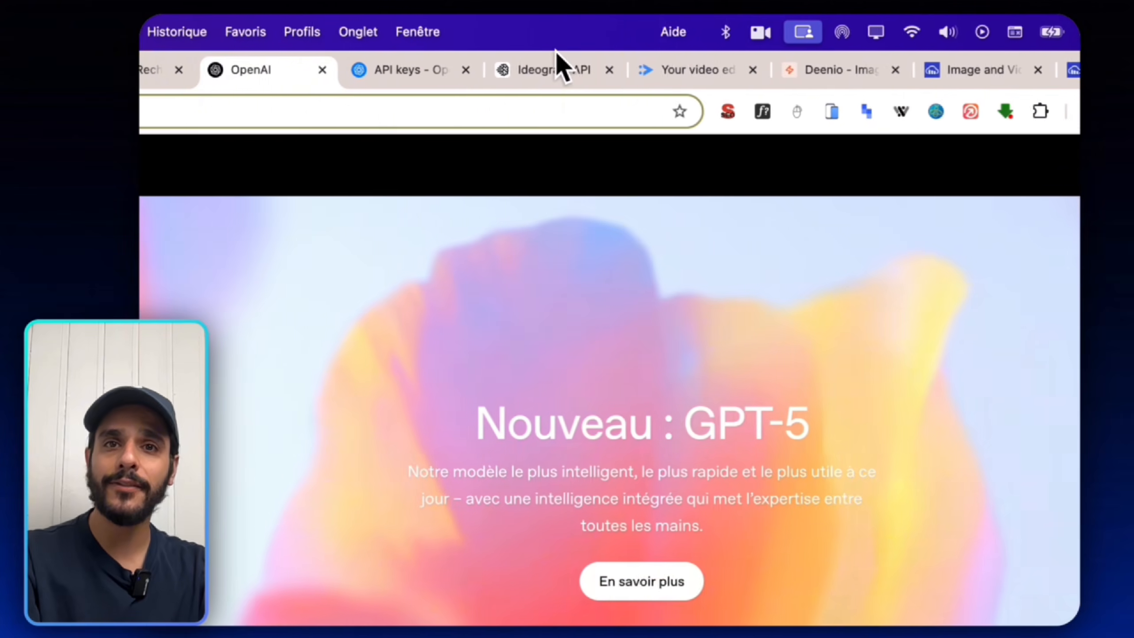
{"action": "left_click", "coordinate": [233, 72]}
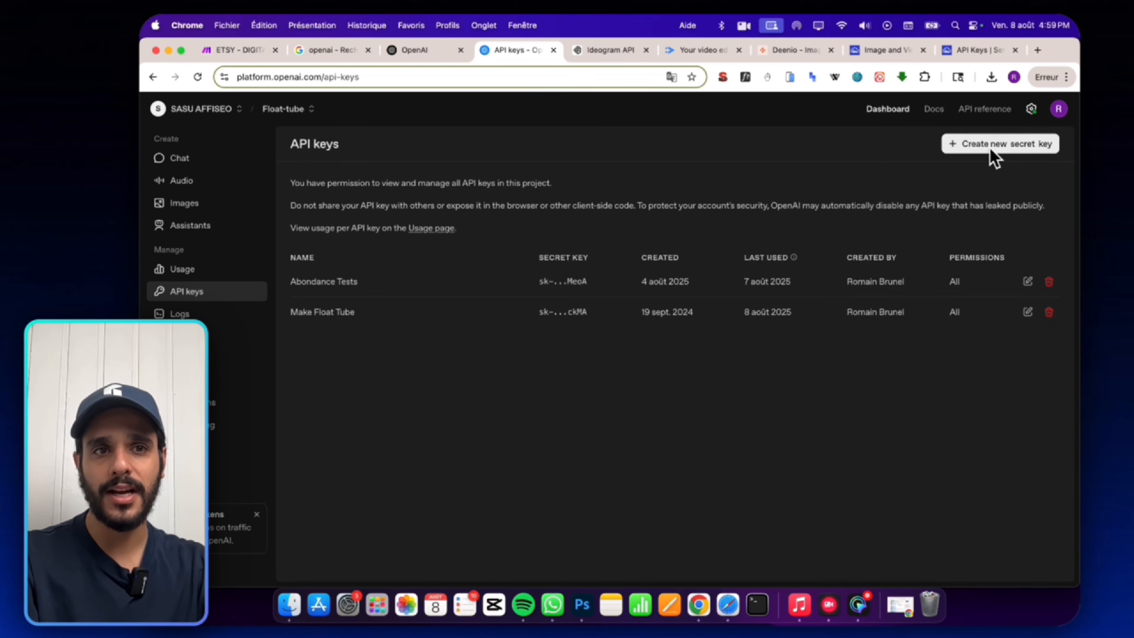
Create an unnamed OpenAI secret key with All permissions in the Float-tube project, and revoke that new key.
{"action": "left_click", "coordinate": [977, 145]}
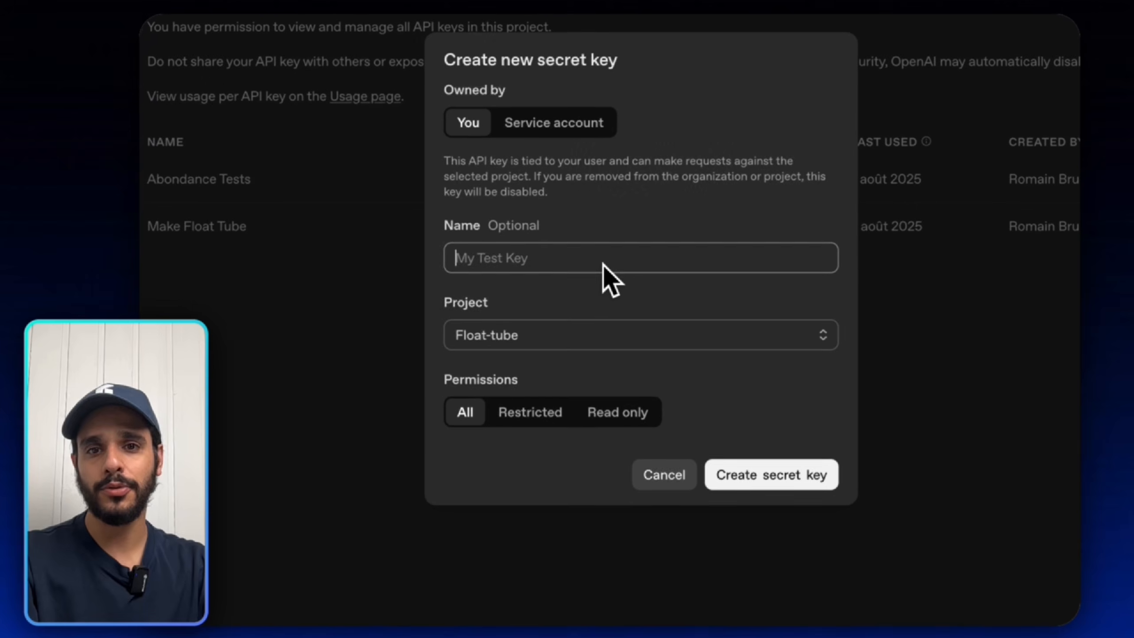
{"action": "left_click", "coordinate": [765, 478]}
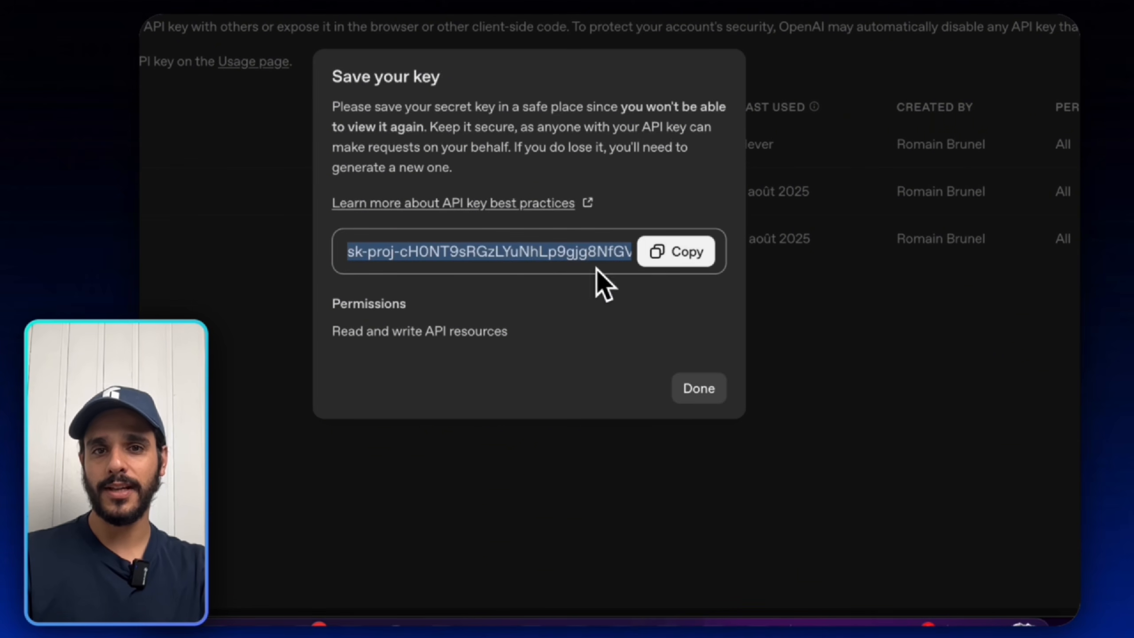
{"action": "double_click", "coordinate": [686, 405]}
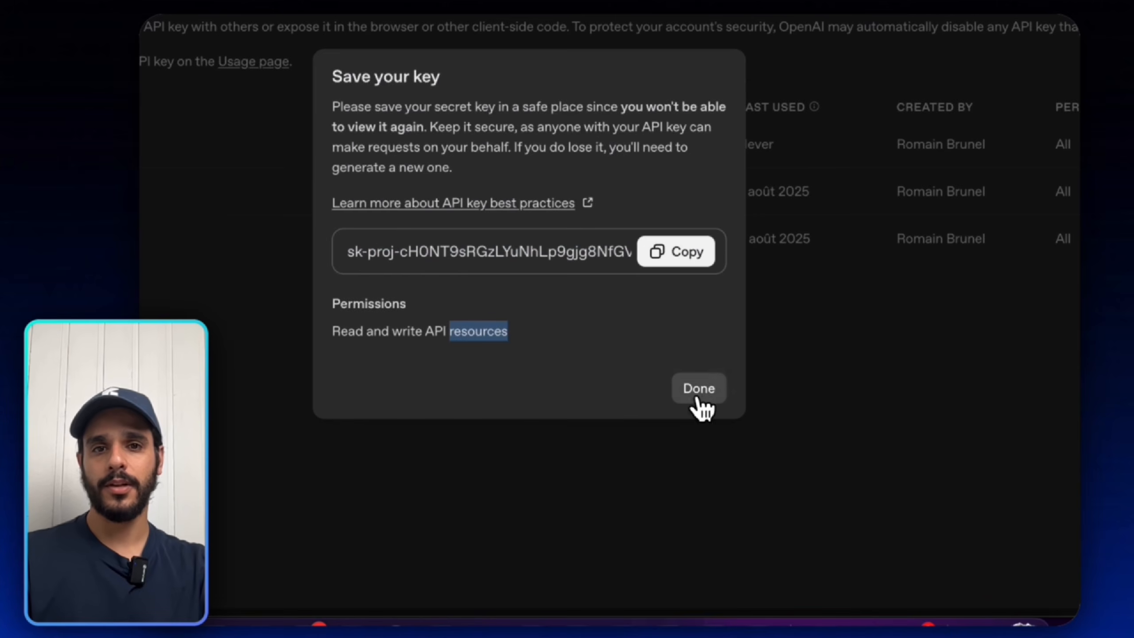
{"action": "left_click", "coordinate": [697, 401]}
{"action": "left_click", "coordinate": [1033, 242]}
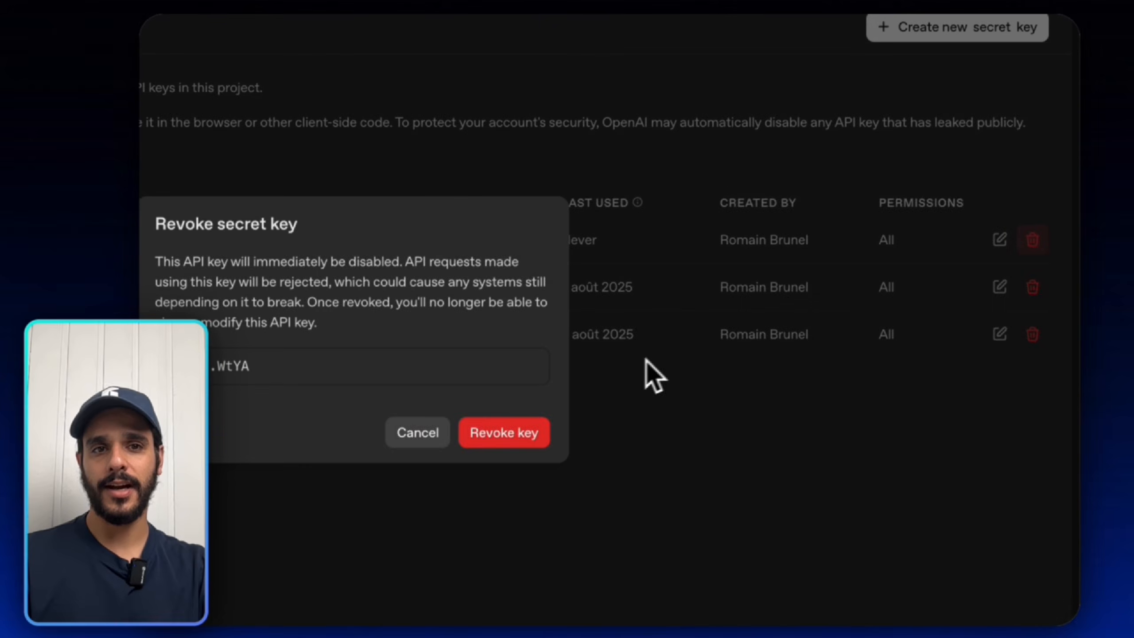
{"action": "left_click", "coordinate": [504, 433]}
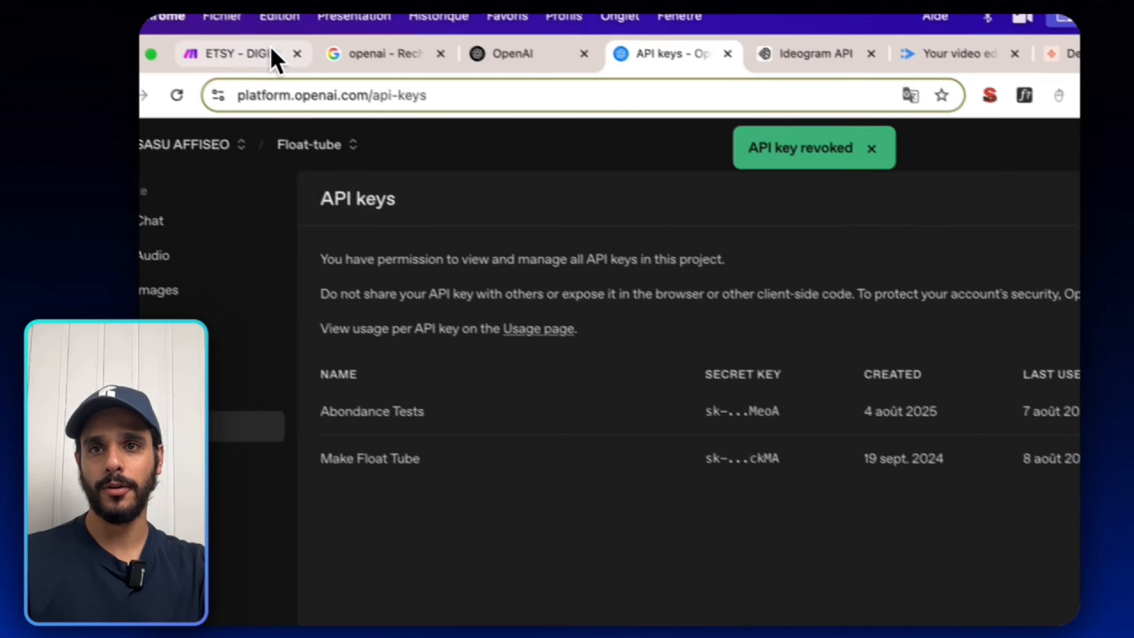
Return to the Make scenario and close the Prompt Engineer module's settings without changes.
{"action": "left_click", "coordinate": [269, 49]}
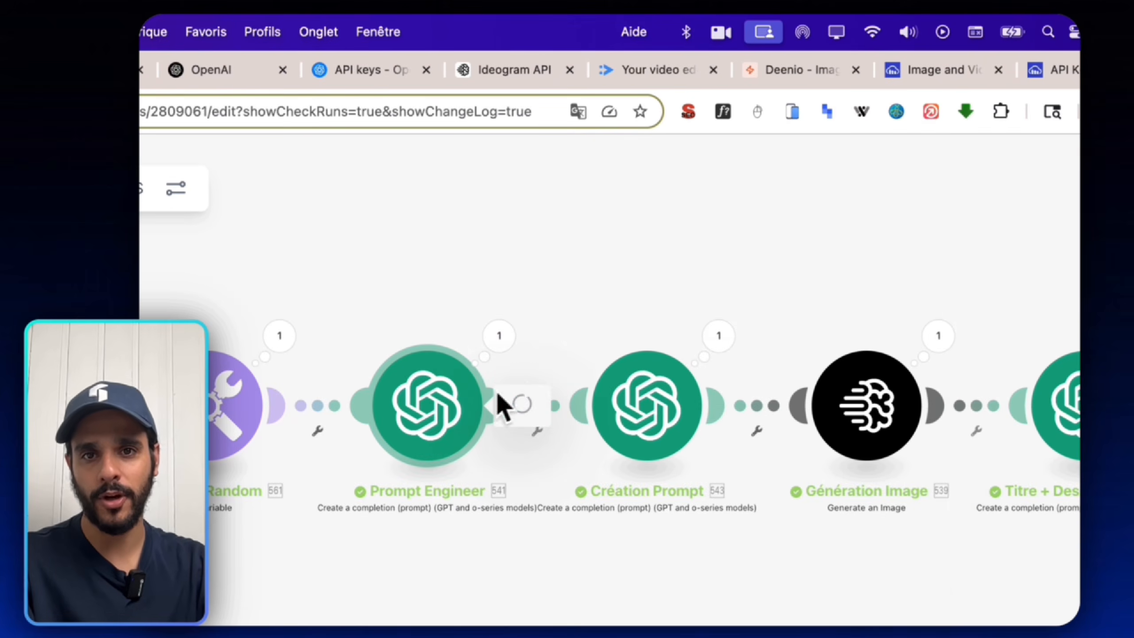
{"action": "left_click", "coordinate": [1066, 278]}
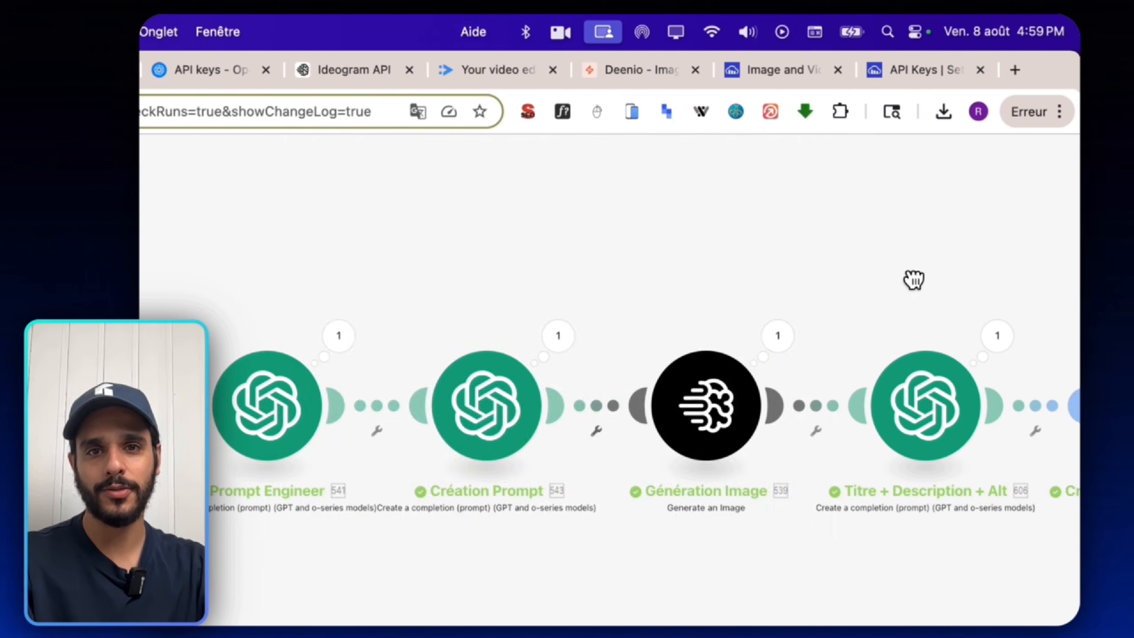
{"action": "left_click_drag", "start_coordinate": [731, 545], "coordinate": [587, 550]}
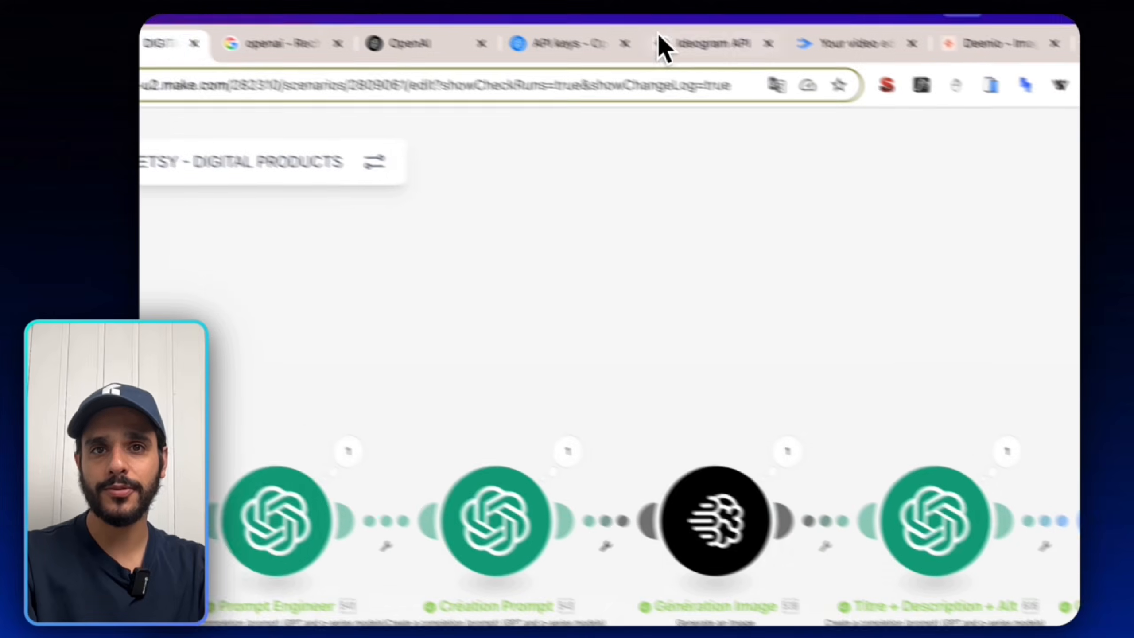
View the Ideogram API keys page and, back in Make, the Génération Image module's connection settings, closing them unchanged.
{"action": "left_click", "coordinate": [670, 45]}
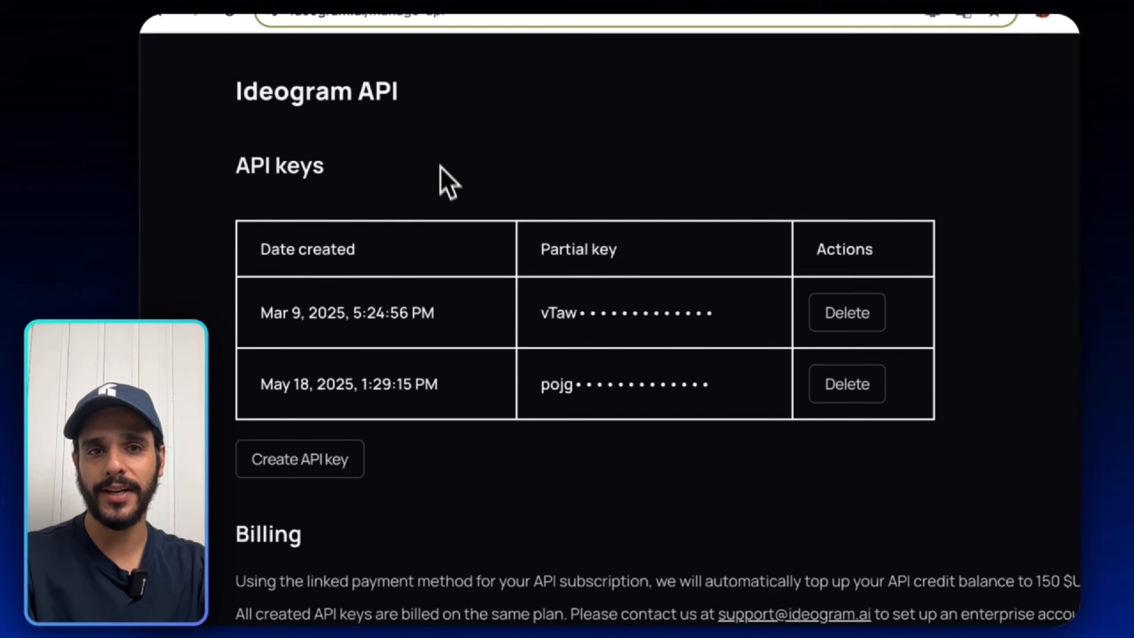
{"action": "left_click", "coordinate": [331, 66]}
{"action": "left_click", "coordinate": [853, 563]}
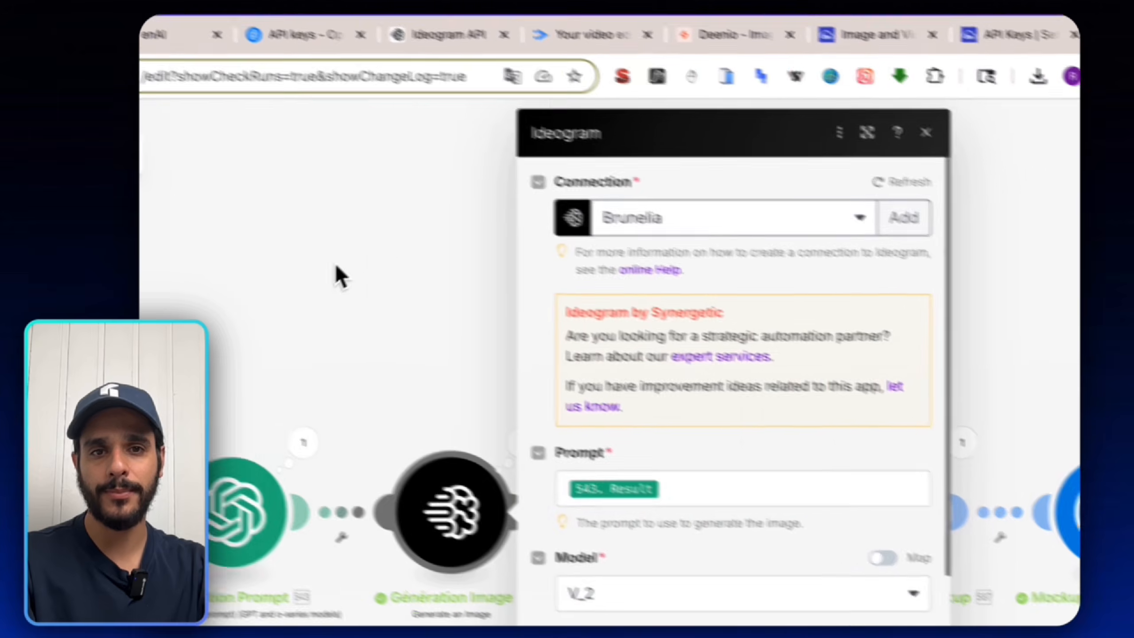
{"action": "left_click", "coordinate": [258, 229]}
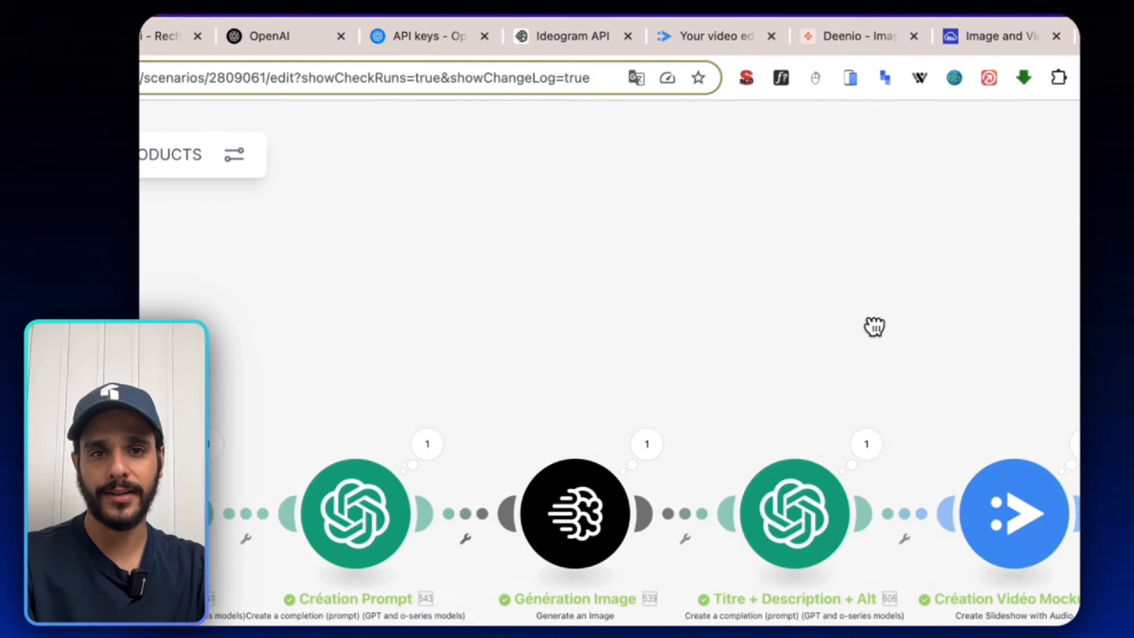
Examine the scenario's modules up to Création Vidéo Mockup and open the JSON2Video website.
{"action": "left_click_drag", "start_coordinate": [676, 289], "coordinate": [344, 288]}
{"action": "left_click_drag", "start_coordinate": [566, 328], "coordinate": [392, 316]}
{"action": "left_click_drag", "start_coordinate": [357, 625], "coordinate": [558, 619]}
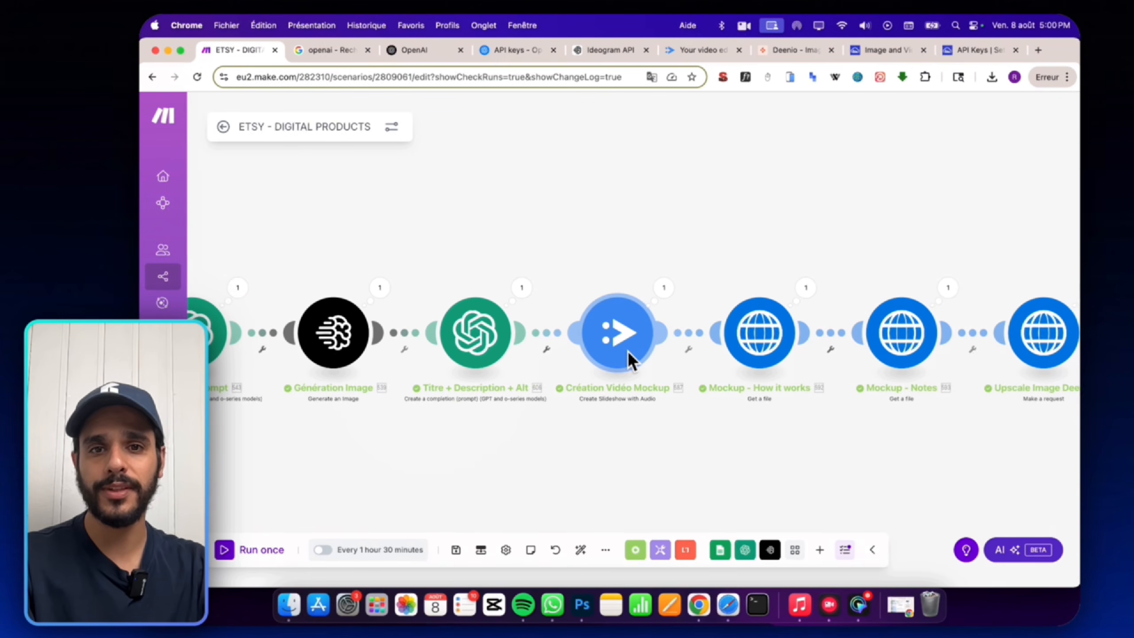
{"action": "left_click", "coordinate": [700, 52]}
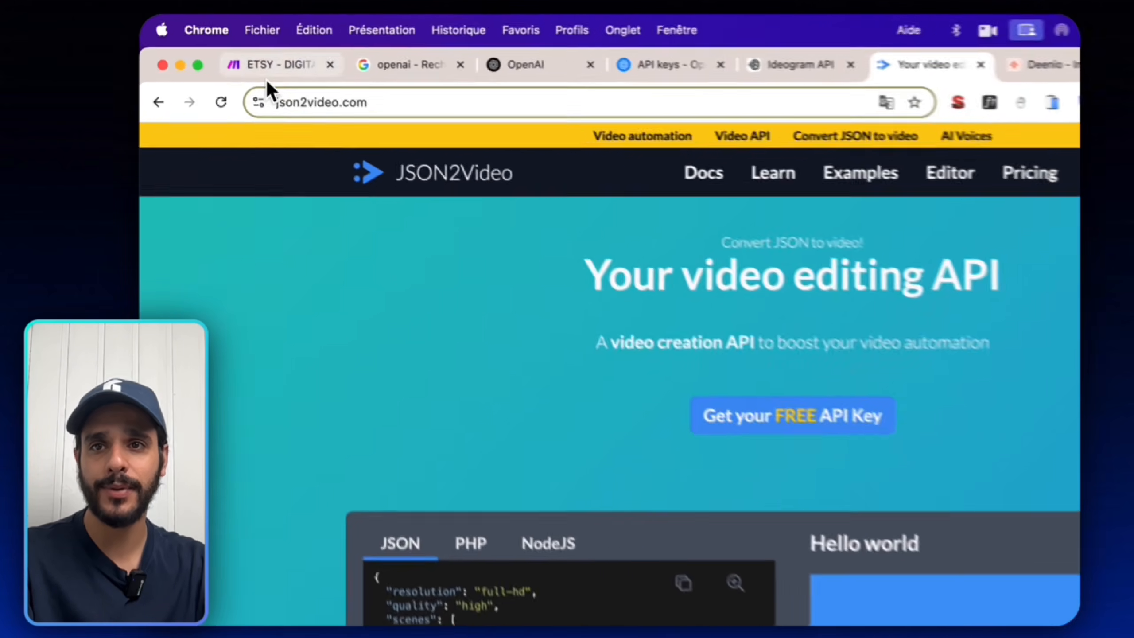
Return to the Make scenario and examine the modules from the mockups through Upscale Image Deenio to Cloudinary.
{"action": "left_click", "coordinate": [232, 51]}
{"action": "left_click_drag", "start_coordinate": [696, 188], "coordinate": [593, 181]}
{"action": "left_click_drag", "start_coordinate": [444, 274], "coordinate": [349, 274]}
{"action": "left_click_drag", "start_coordinate": [766, 273], "coordinate": [488, 267]}
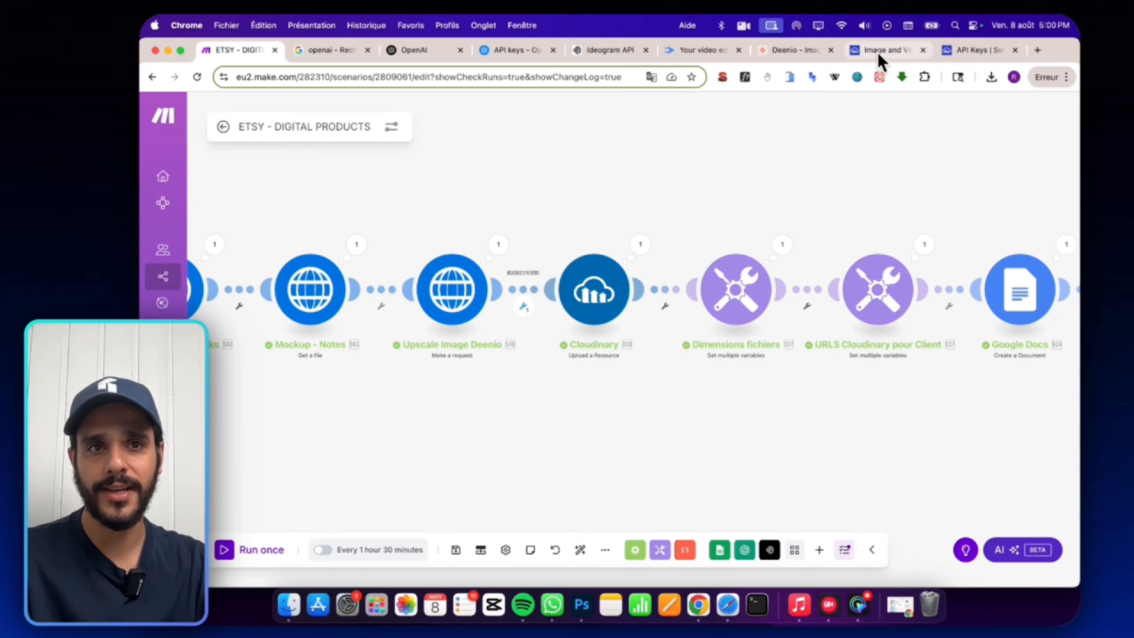
View the Cloudinary website and its API Keys settings, request a new API key, and dismiss the confirmation code dialog.
{"action": "left_click", "coordinate": [878, 51]}
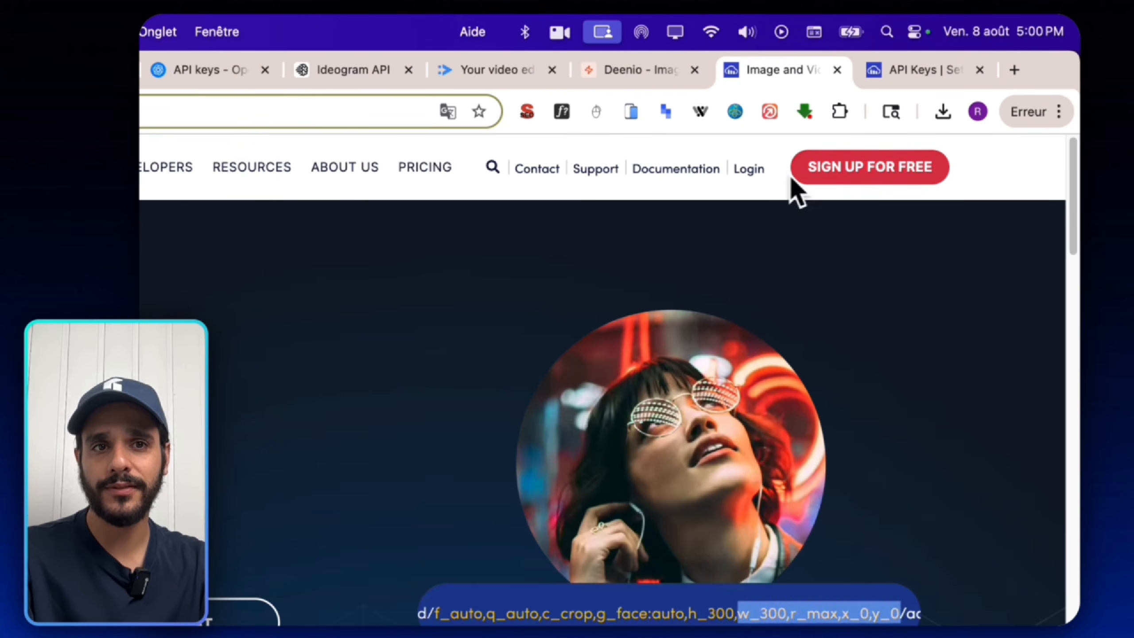
{"action": "left_click", "coordinate": [891, 71]}
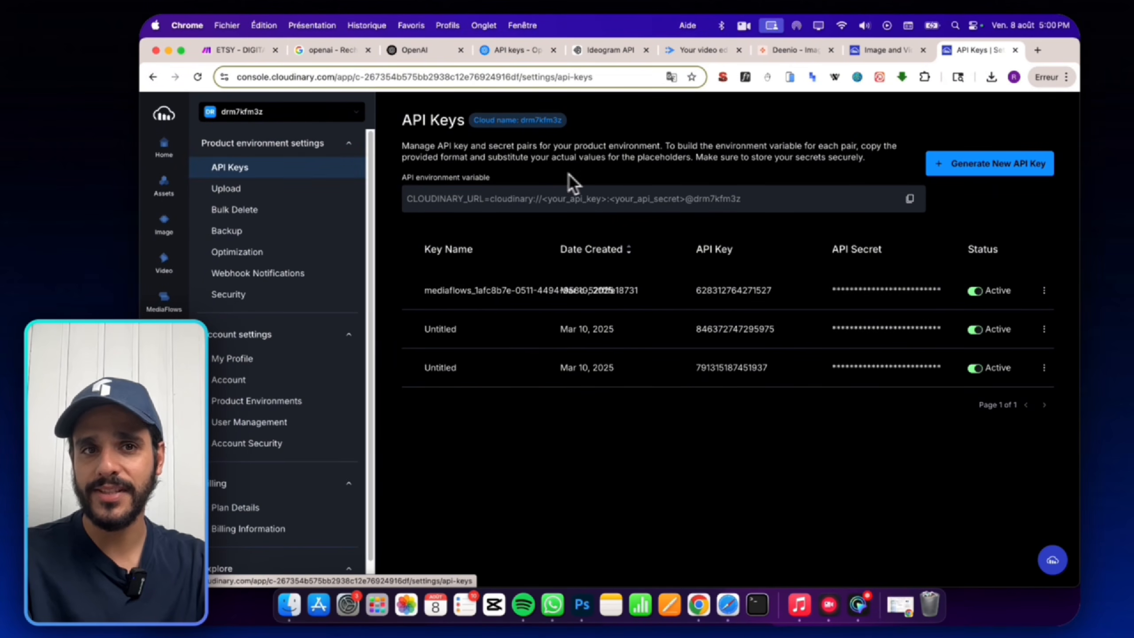
{"action": "left_click", "coordinate": [1031, 166]}
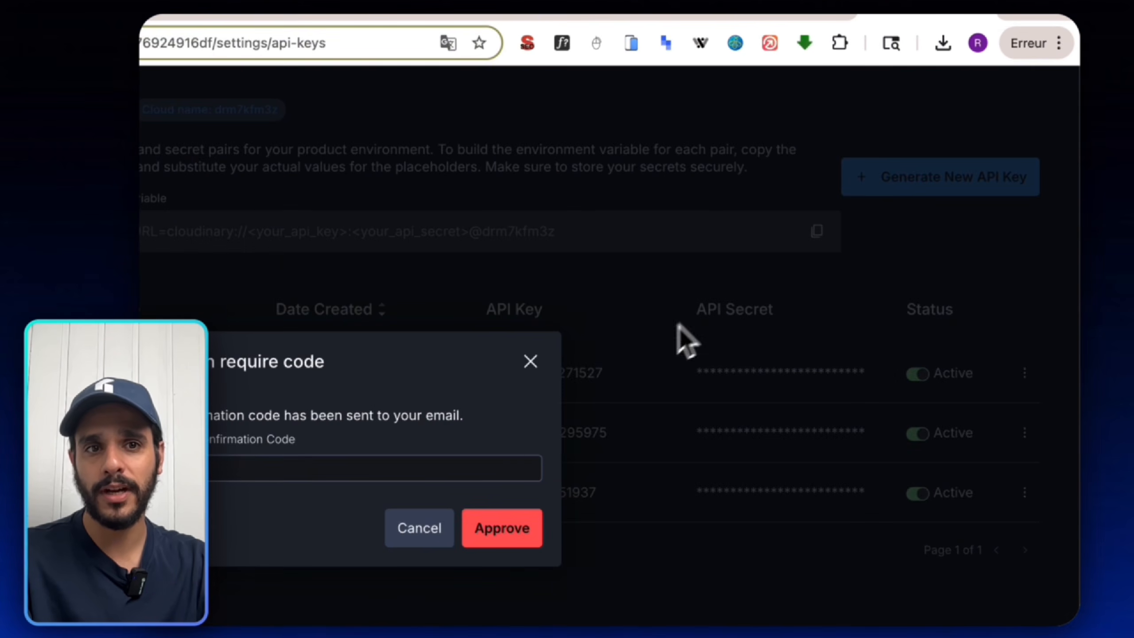
{"action": "left_click", "coordinate": [530, 361]}
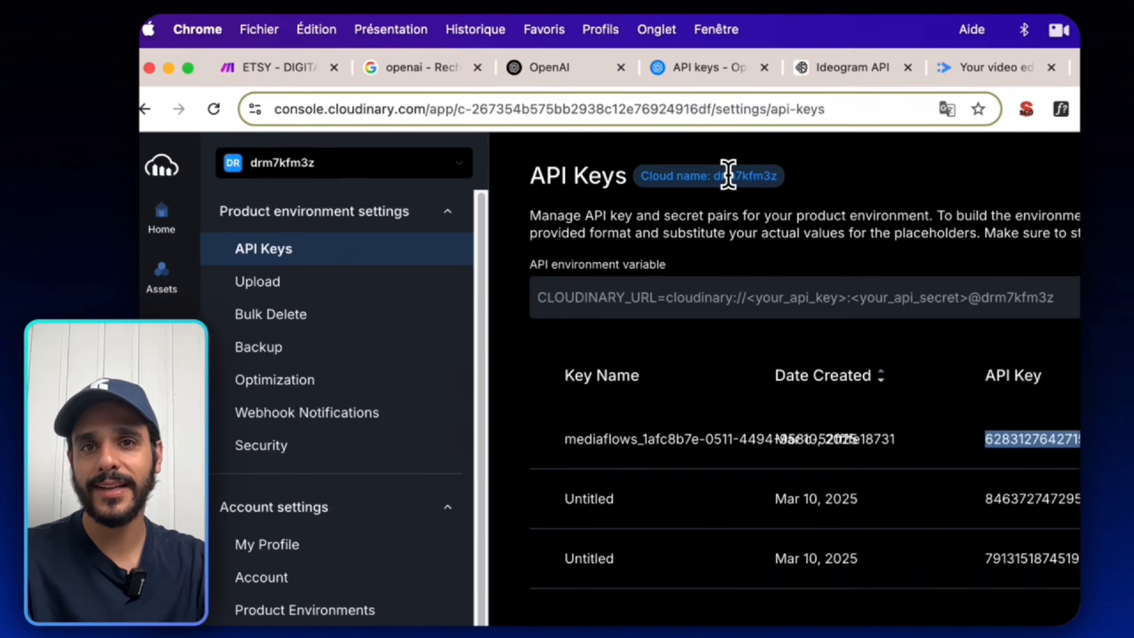
{"action": "left_click", "coordinate": [294, 46]}
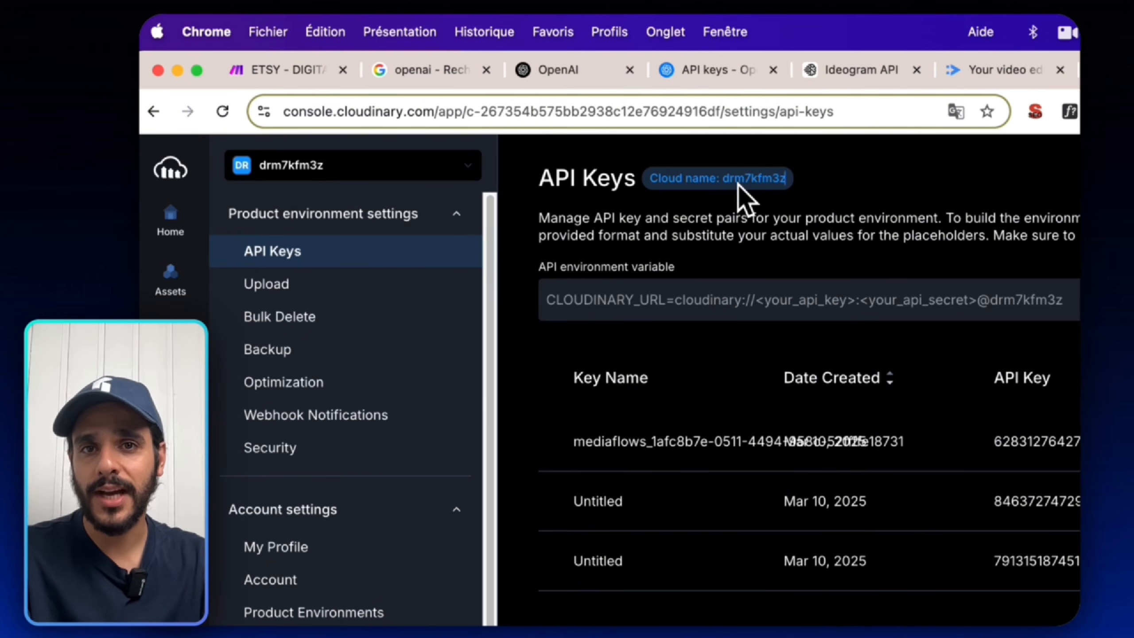
In the Make scenario, review the Cloudinary module's settings and its form for adding a connection, and close both without saving.
{"action": "left_click", "coordinate": [304, 71]}
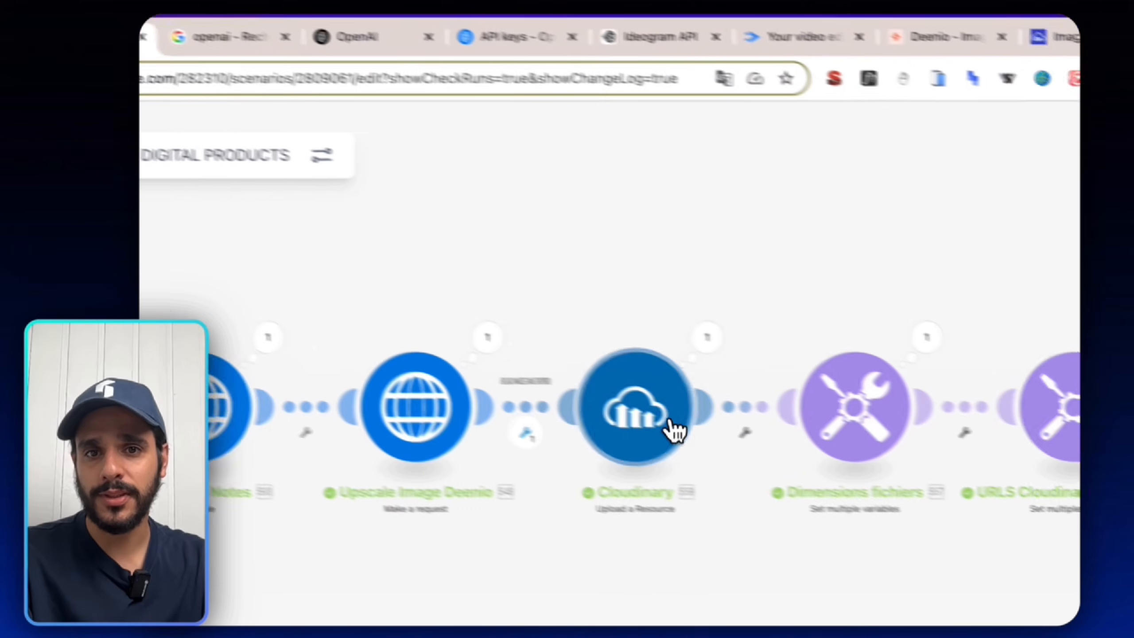
{"action": "left_click", "coordinate": [529, 402]}
{"action": "left_click", "coordinate": [795, 255]}
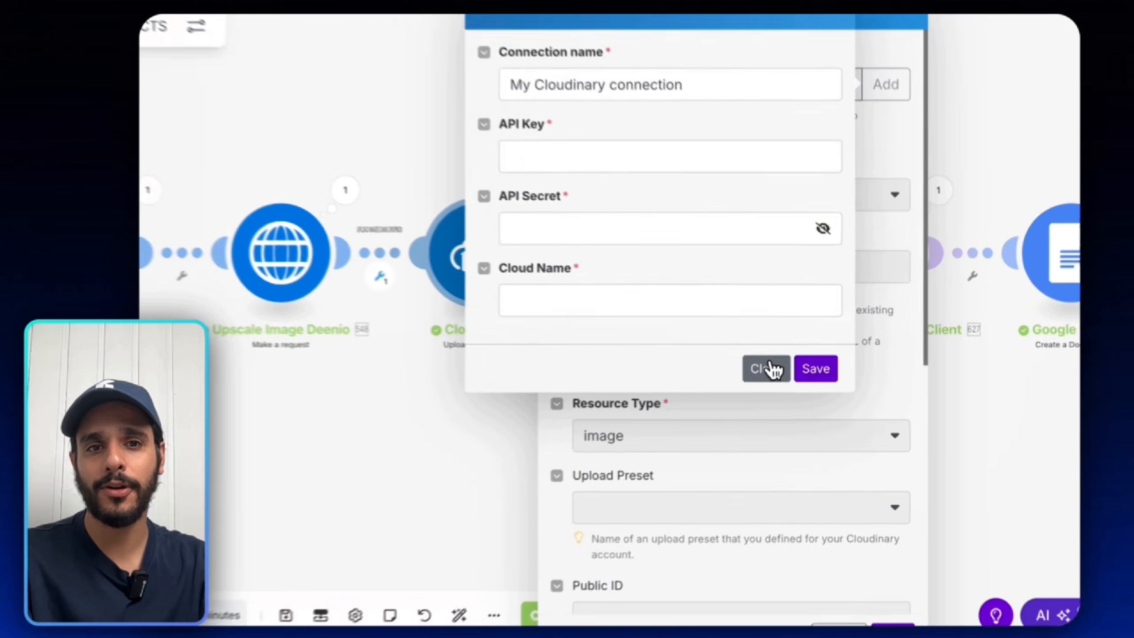
{"action": "left_click", "coordinate": [802, 372]}
{"action": "left_click", "coordinate": [583, 432]}
Review the Etsy Create a Listing module's settings and its form for adding an Etsy connection, and close both without saving.
{"action": "scroll", "coordinate": [730, 175], "scroll_direction": "right", "scroll_amount": 12}
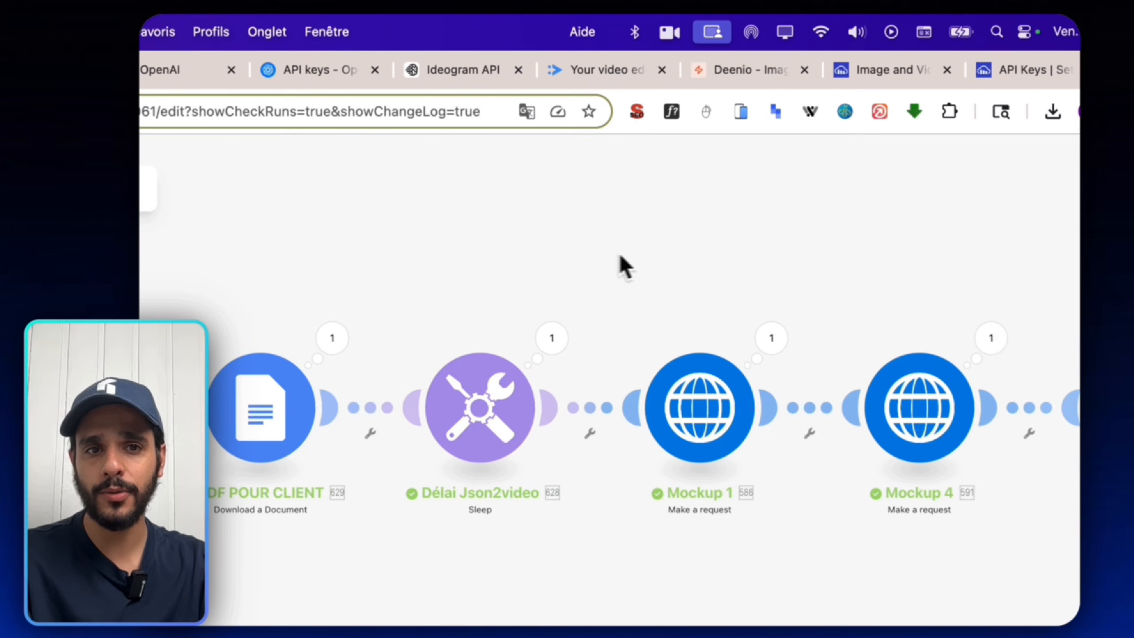
{"action": "scroll", "coordinate": [625, 266], "scroll_direction": "right", "scroll_amount": 15}
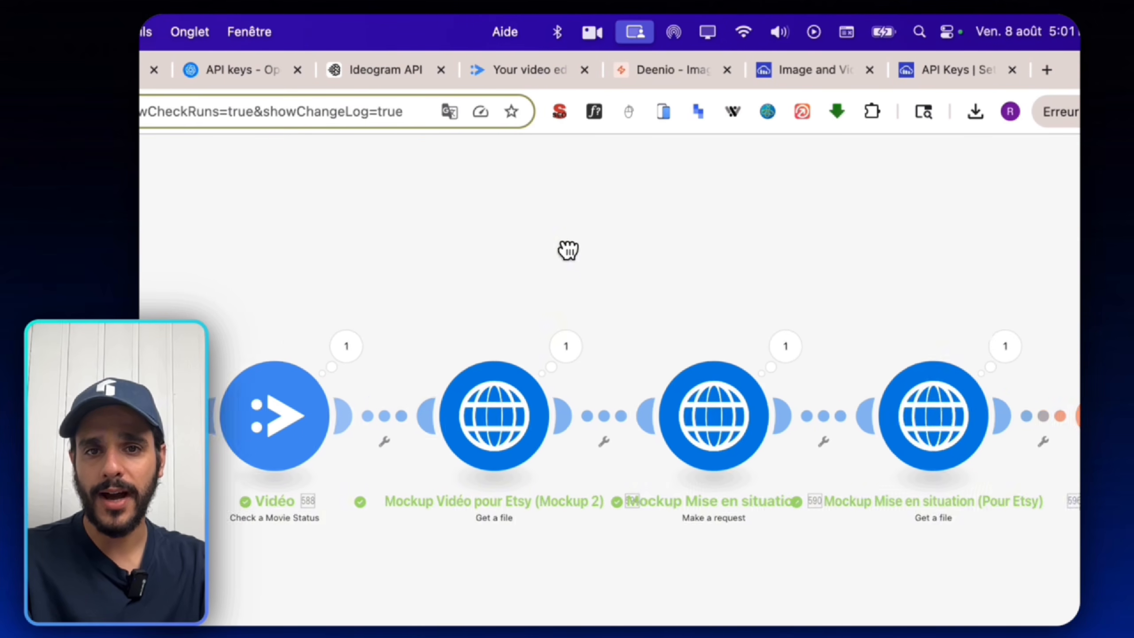
{"action": "scroll", "coordinate": [568, 251], "scroll_direction": "right", "scroll_amount": 15}
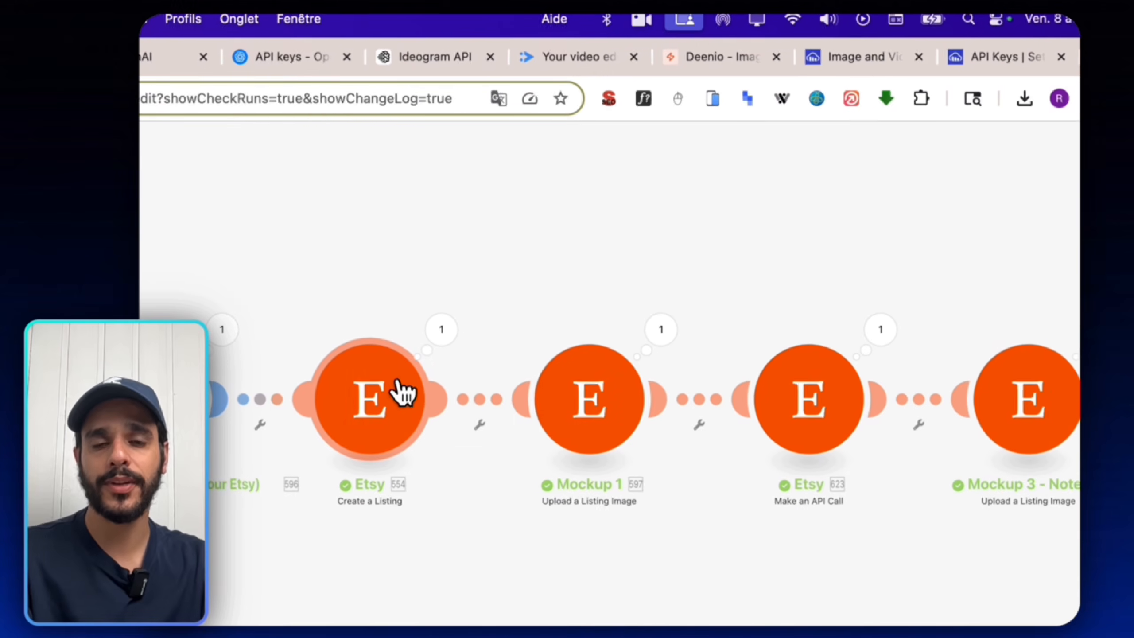
{"action": "left_click", "coordinate": [399, 395]}
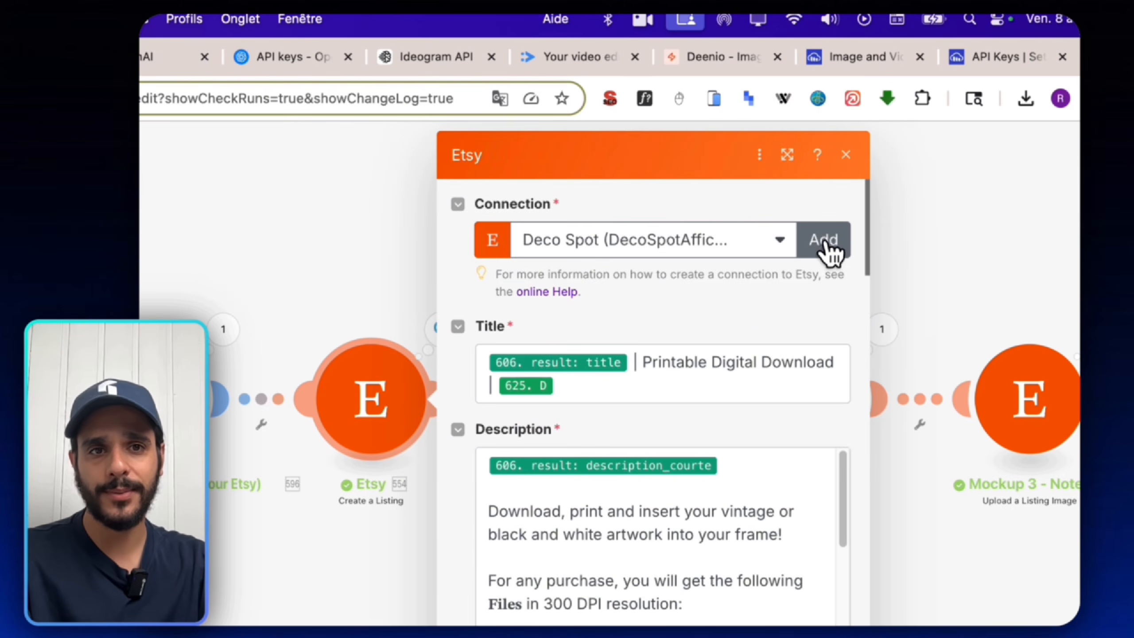
{"action": "left_click", "coordinate": [829, 245]}
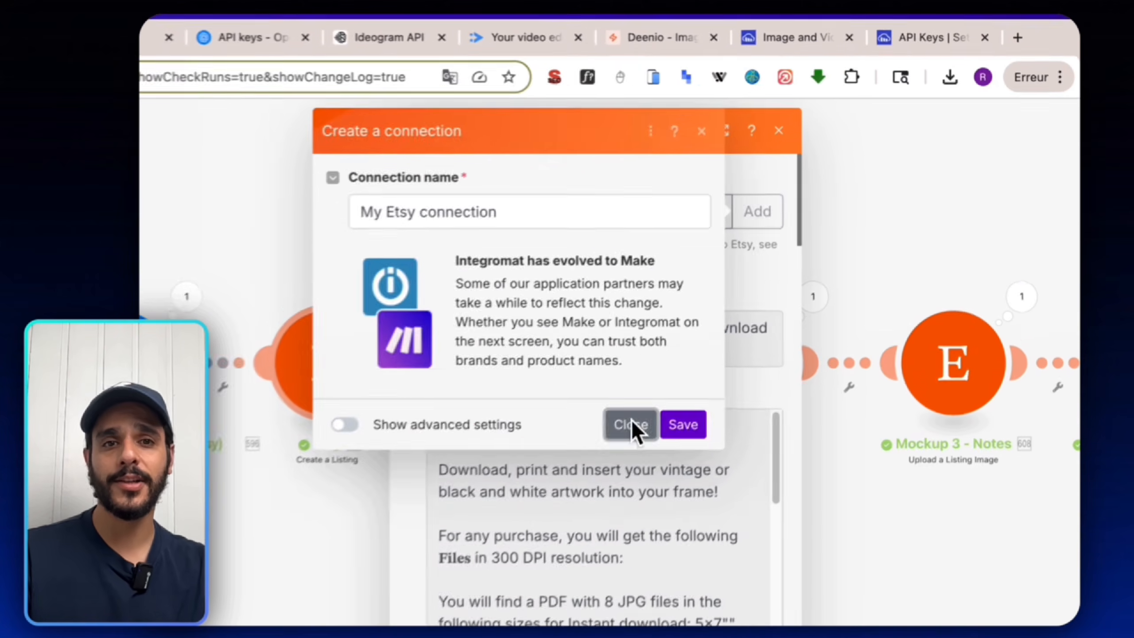
{"action": "left_click", "coordinate": [777, 315]}
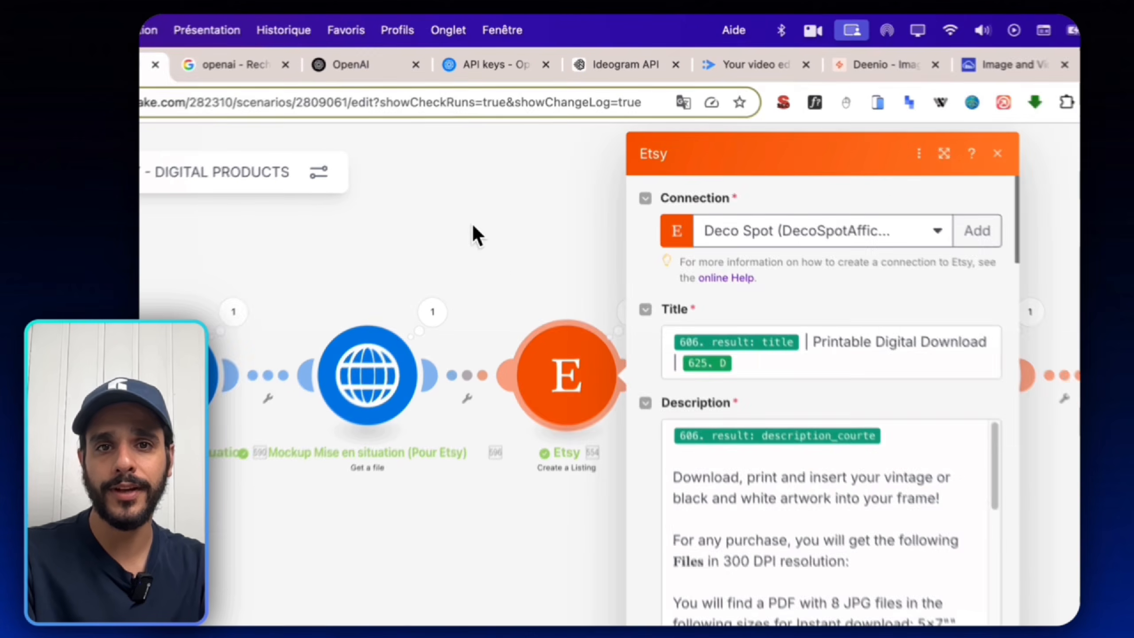
{"action": "left_click", "coordinate": [504, 167]}
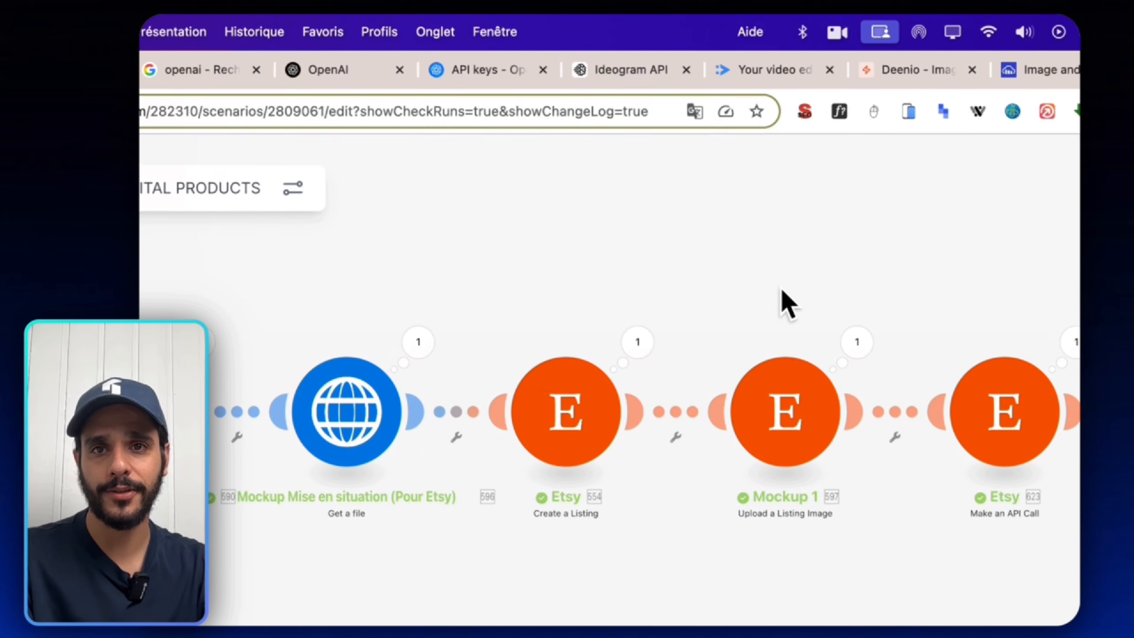
Examine the Make scenario's modules from the Etsy listing and image uploads back to Création Vidéo Mockup.
{"action": "scroll", "coordinate": [786, 268], "scroll_direction": "down", "scroll_amount": 5}
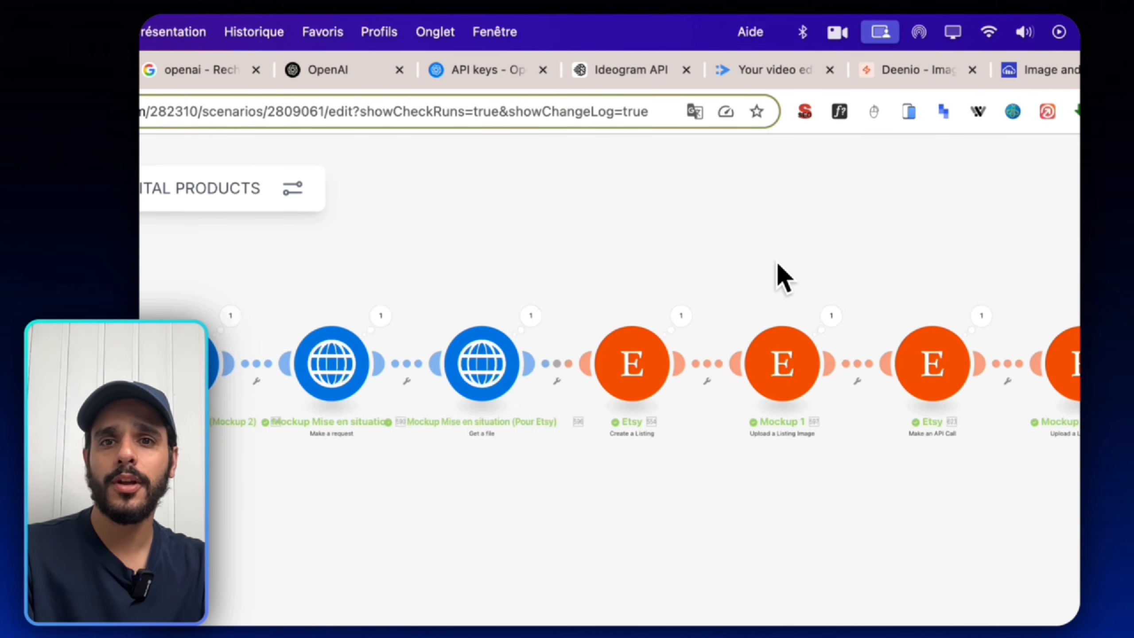
{"action": "left_click_drag", "start_coordinate": [768, 242], "coordinate": [724, 358]}
{"action": "left_click_drag", "start_coordinate": [864, 324], "coordinate": [675, 301]}
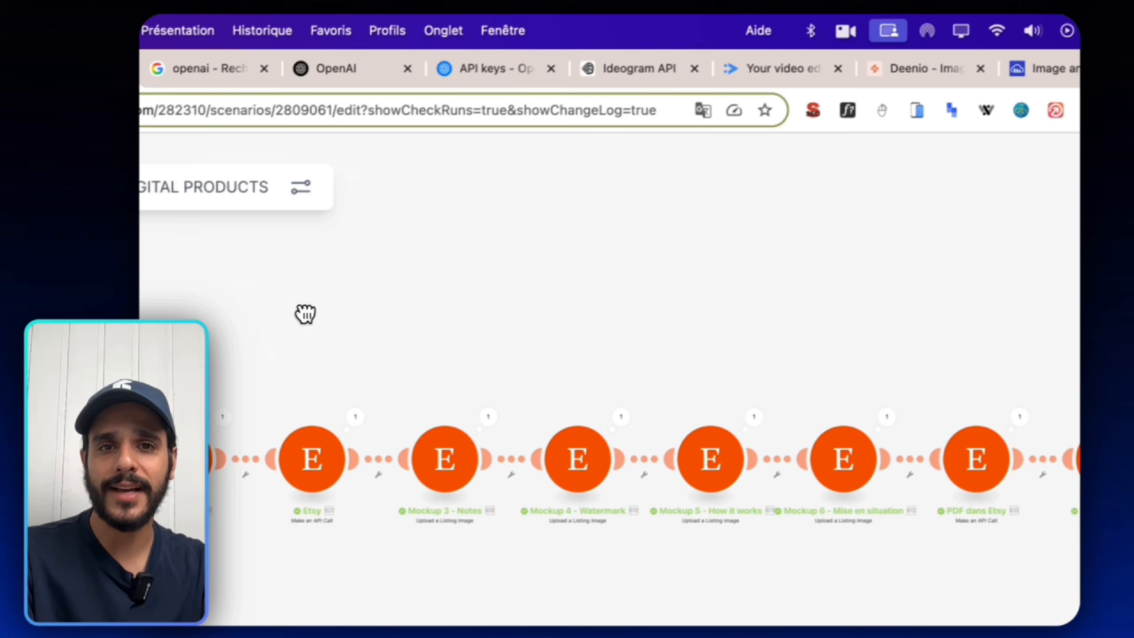
{"action": "left_click_drag", "start_coordinate": [330, 360], "coordinate": [727, 353]}
{"action": "left_click_drag", "start_coordinate": [506, 348], "coordinate": [864, 343]}
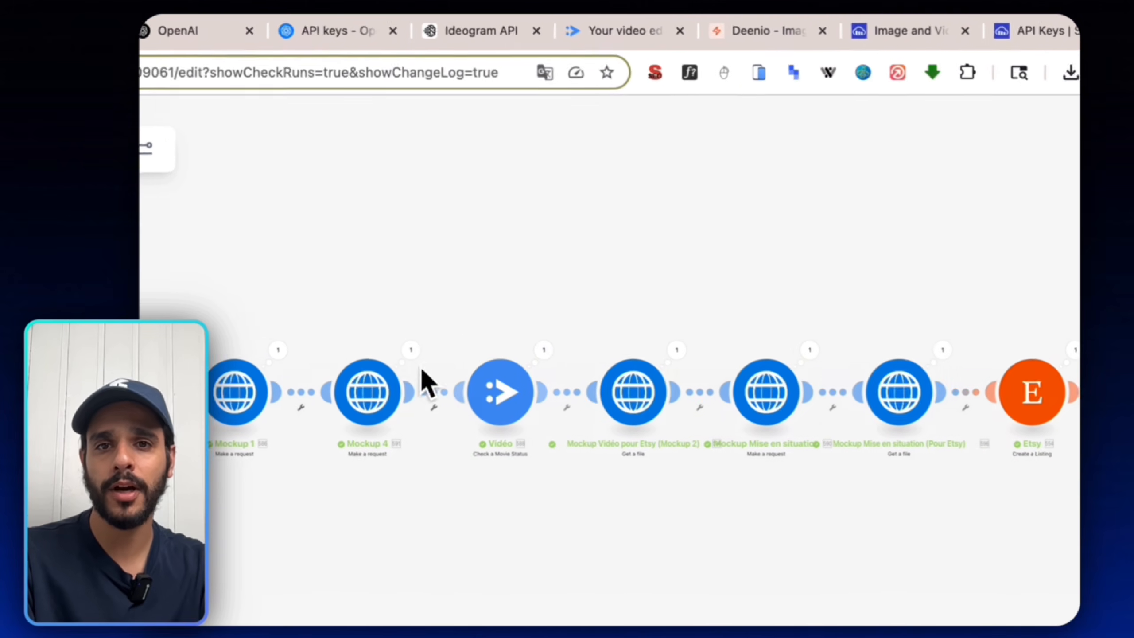
{"action": "left_click_drag", "start_coordinate": [423, 385], "coordinate": [851, 307]}
{"action": "left_click_drag", "start_coordinate": [225, 331], "coordinate": [714, 309]}
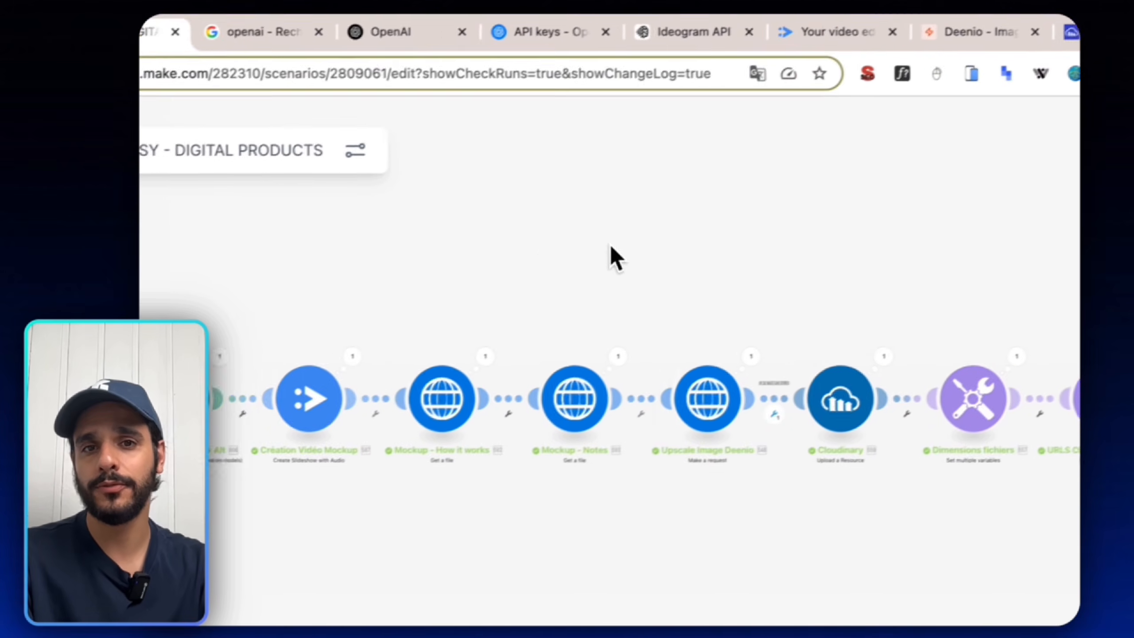
{"action": "left_click_drag", "start_coordinate": [264, 308], "coordinate": [688, 326]}
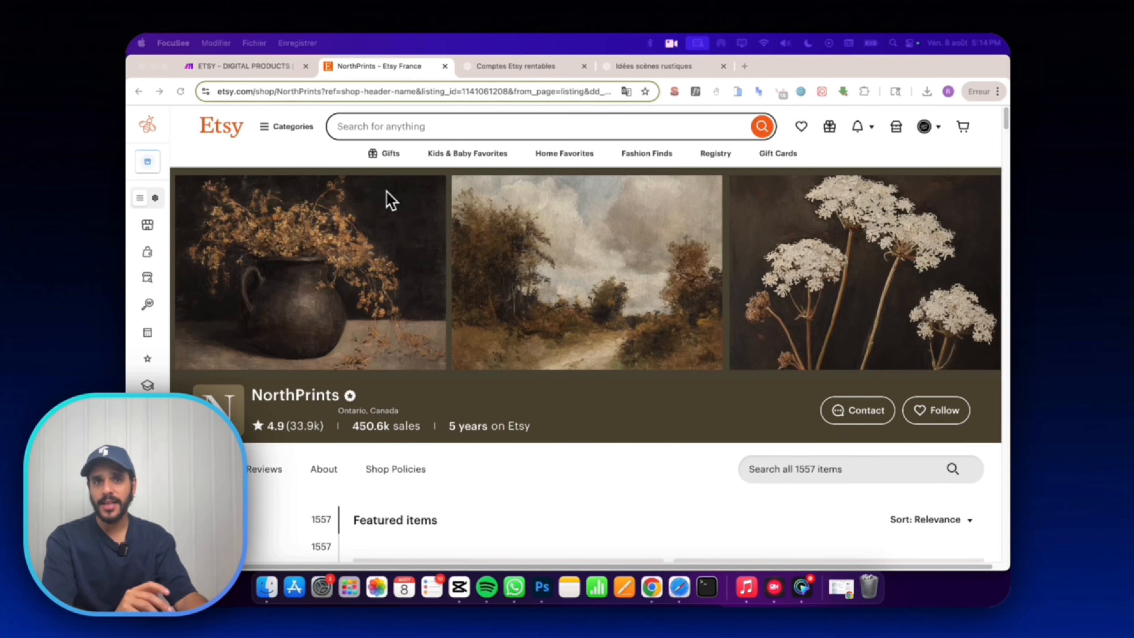
Look through the NorthPrints Etsy shop's featured and listed items and check its total sales figure.
{"action": "scroll", "coordinate": [625, 195], "scroll_direction": "down", "scroll_amount": 2}
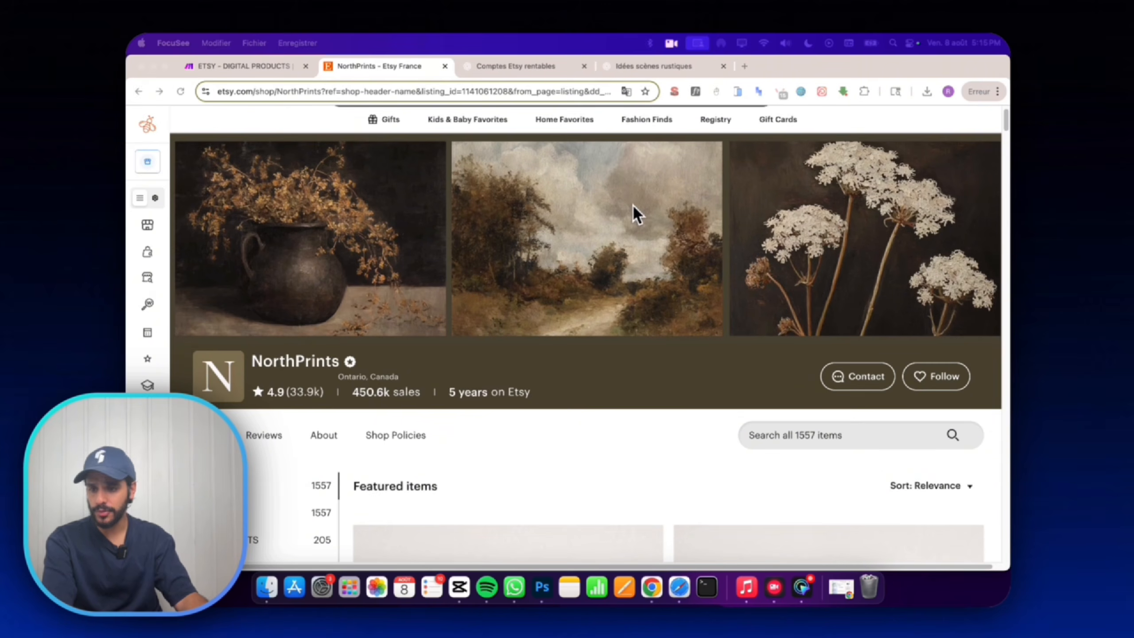
{"action": "scroll", "coordinate": [581, 268], "scroll_direction": "down", "scroll_amount": 10}
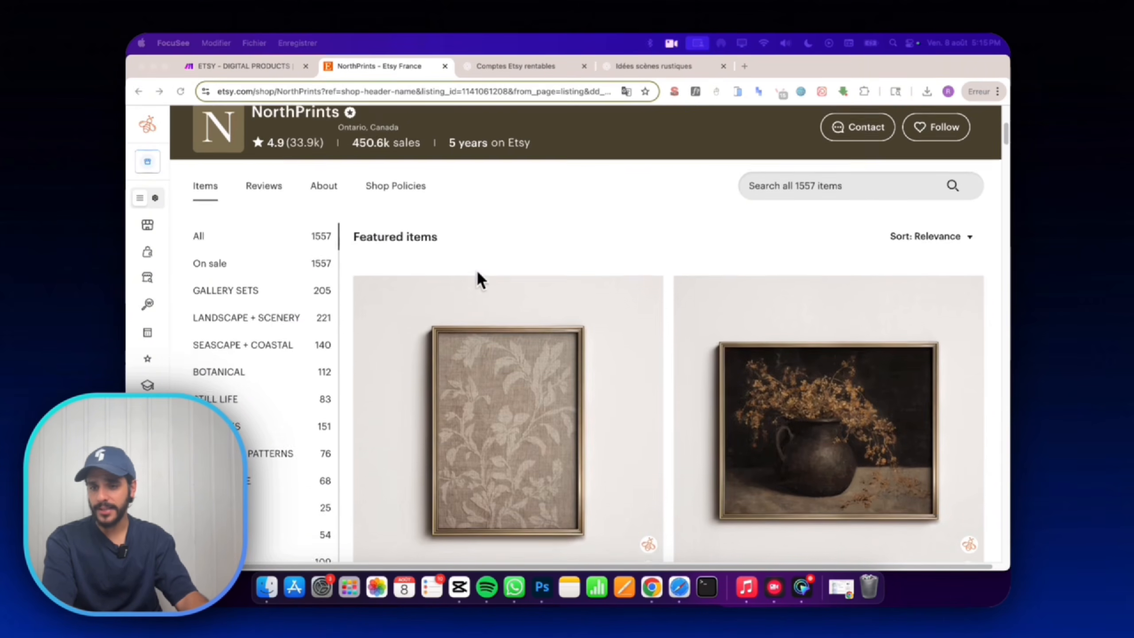
{"action": "scroll", "coordinate": [465, 219], "scroll_direction": "down", "scroll_amount": 10}
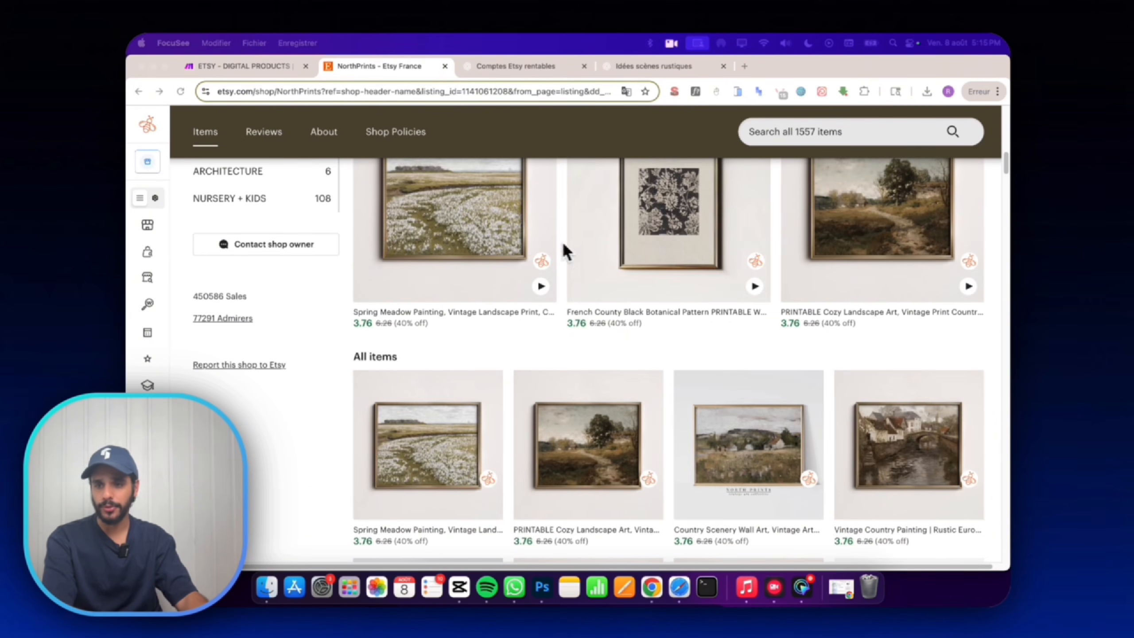
{"action": "scroll", "coordinate": [848, 233], "scroll_direction": "down", "scroll_amount": 1}
{"action": "scroll", "coordinate": [862, 308], "scroll_direction": "up", "scroll_amount": 20}
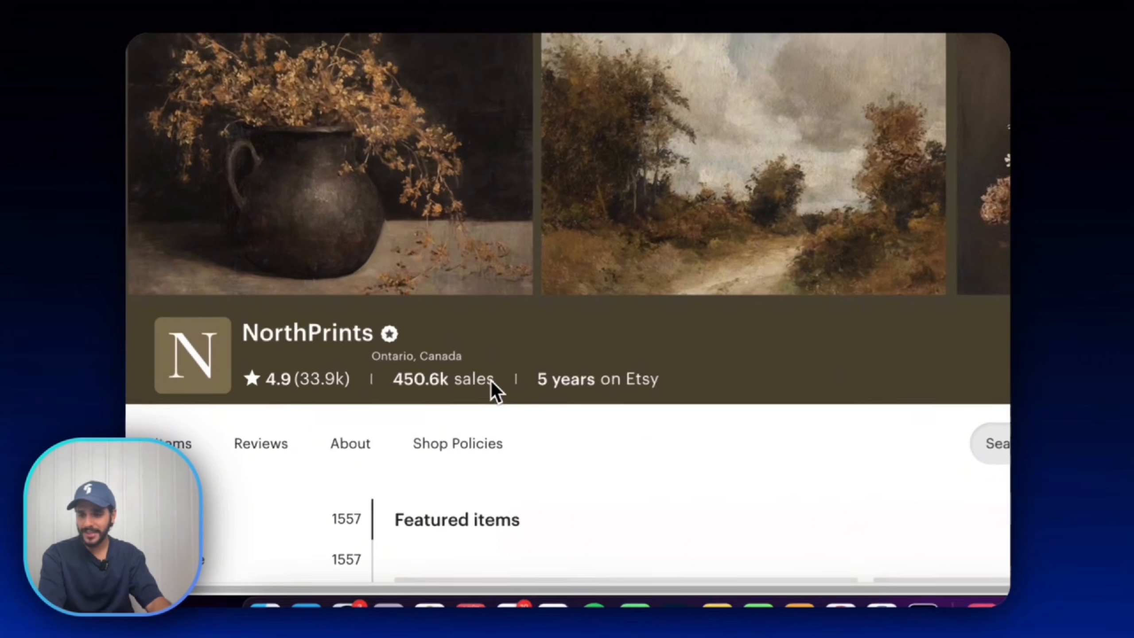
{"action": "left_click_drag", "start_coordinate": [415, 426], "coordinate": [354, 427]}
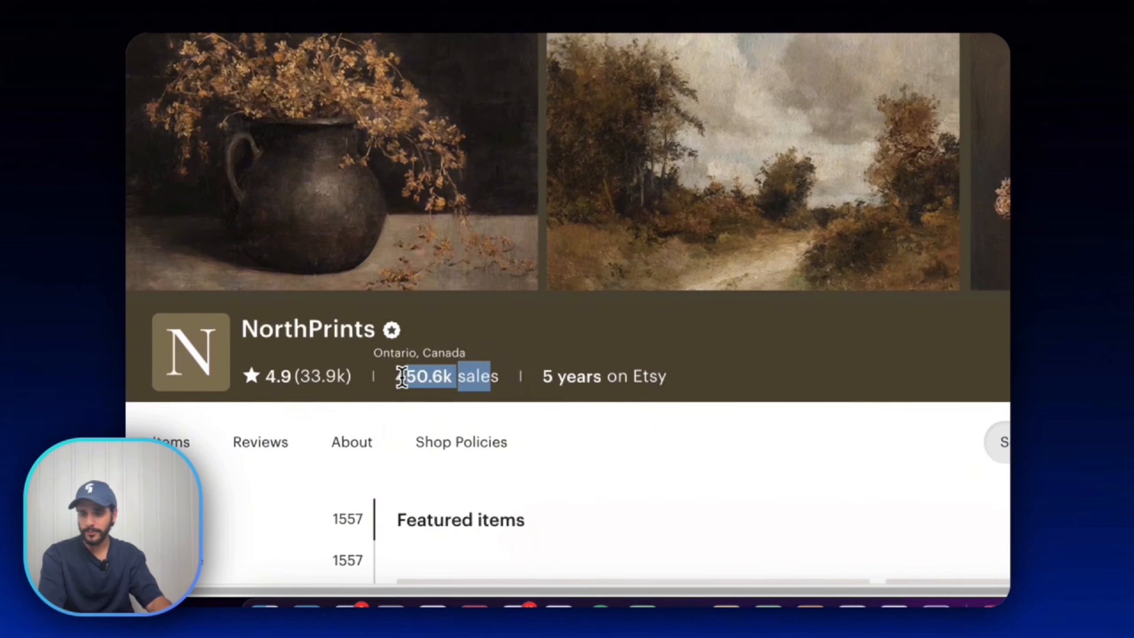
{"action": "left_click", "coordinate": [355, 427]}
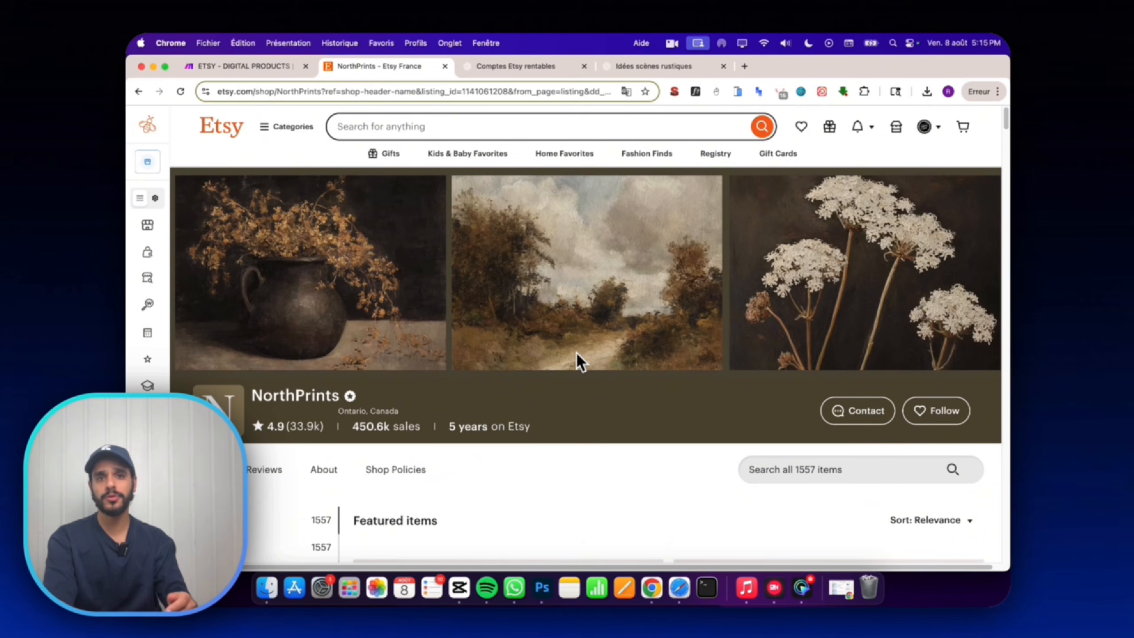
Browse the NorthPrints shop down to its customer reviews and return to the shop header.
{"action": "scroll", "coordinate": [576, 353], "scroll_direction": "down", "scroll_amount": 20}
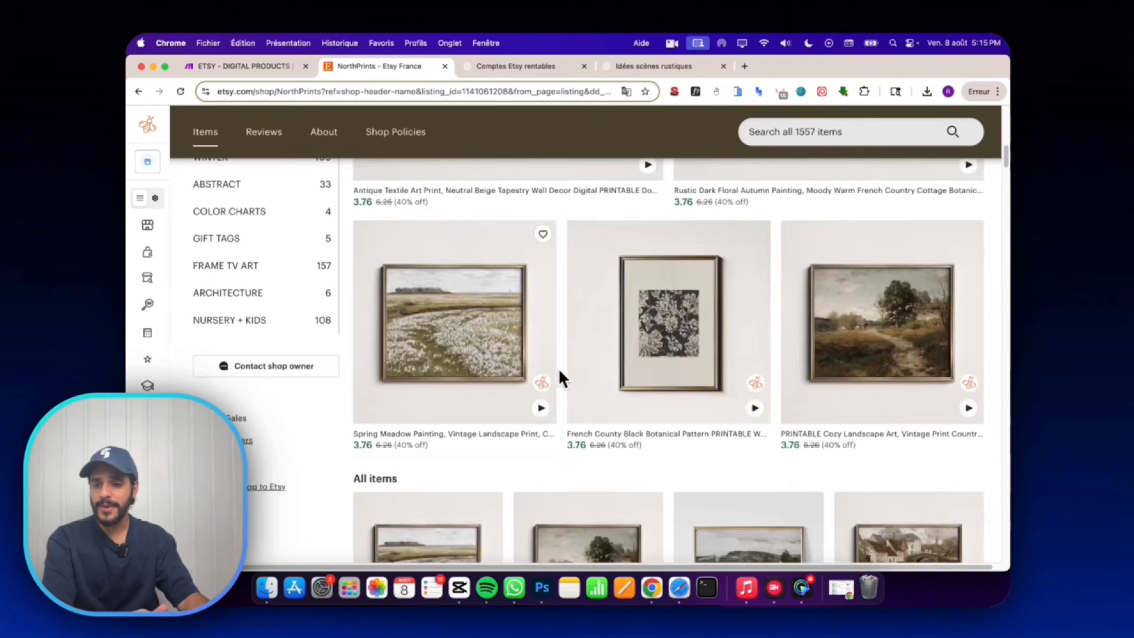
{"action": "scroll", "coordinate": [575, 377], "scroll_direction": "up", "scroll_amount": 15}
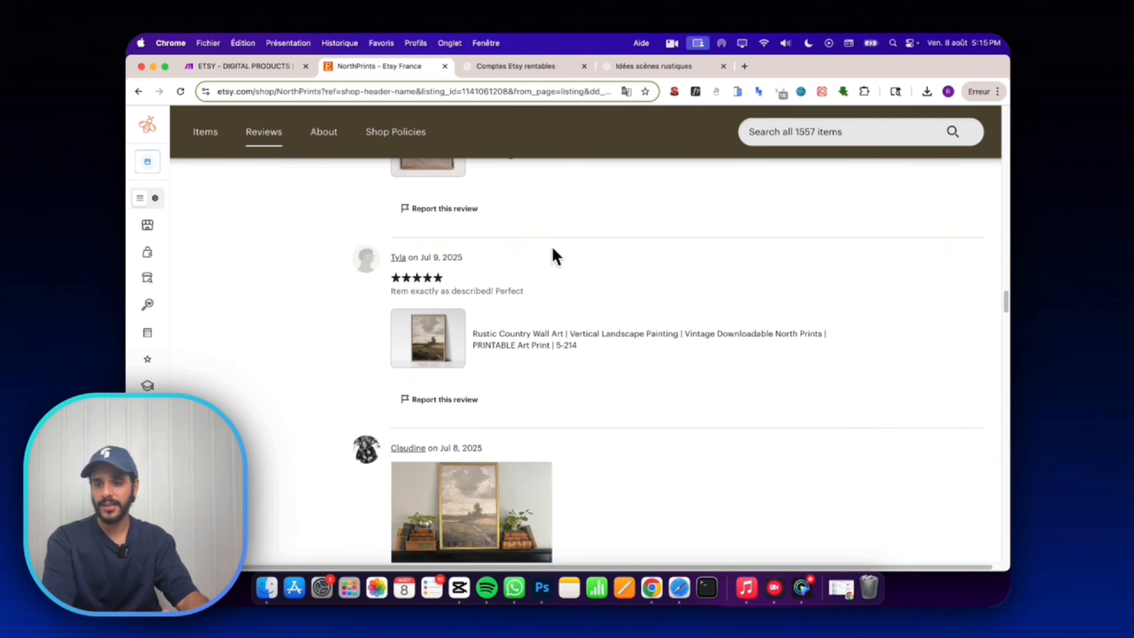
{"action": "scroll", "coordinate": [567, 309], "scroll_direction": "up", "scroll_amount": 20}
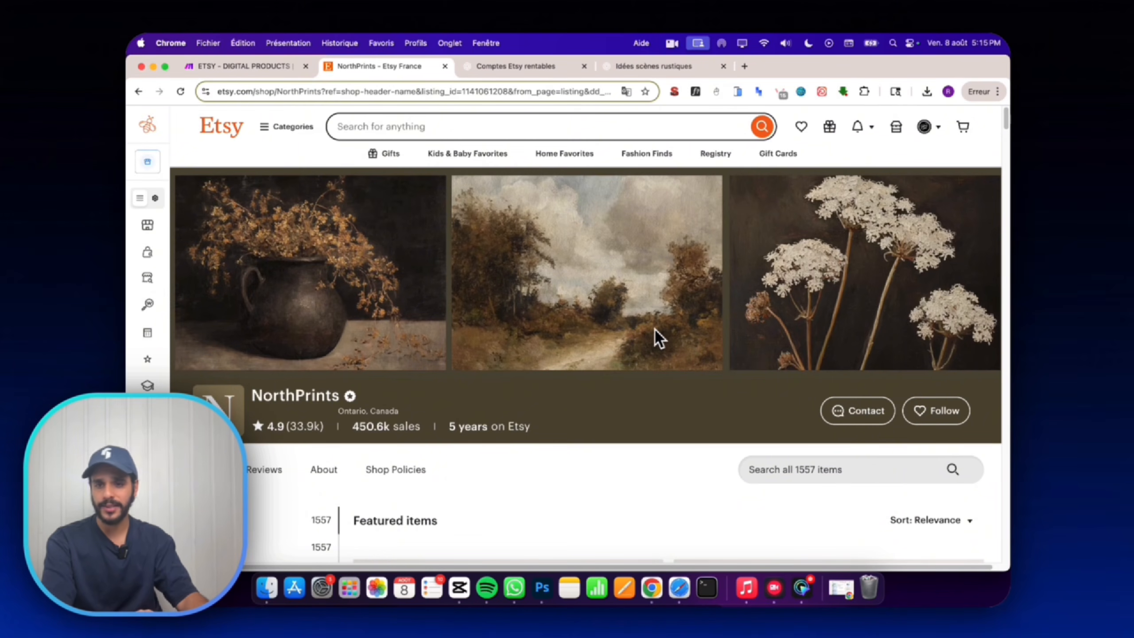
{"action": "scroll", "coordinate": [654, 328], "scroll_direction": "down", "scroll_amount": 3}
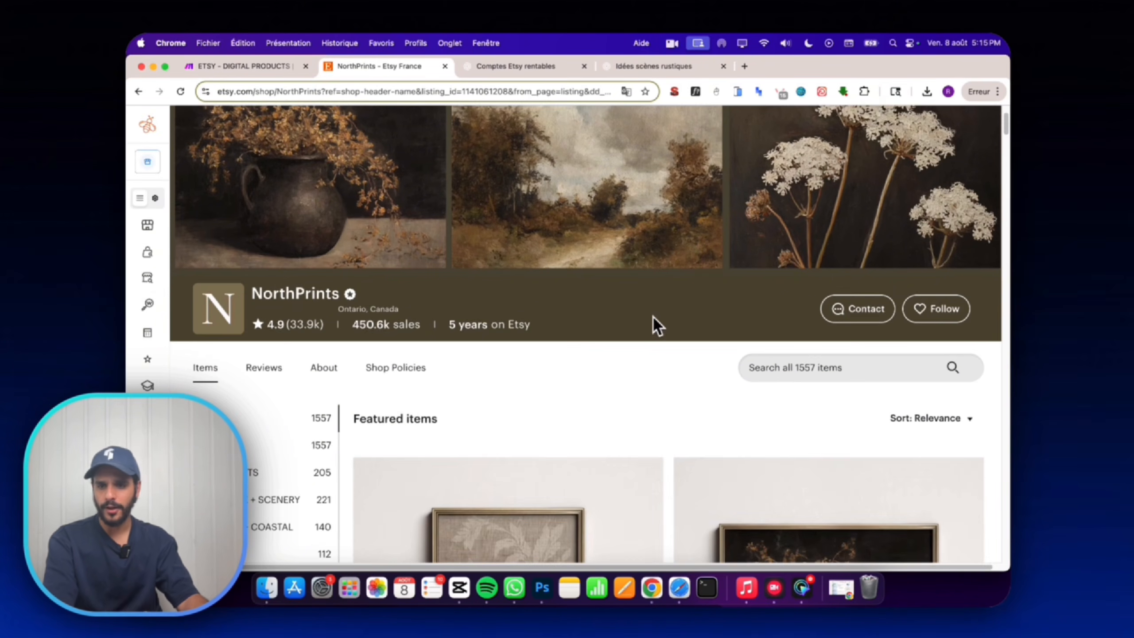
{"action": "scroll", "coordinate": [652, 316], "scroll_direction": "down", "scroll_amount": 1}
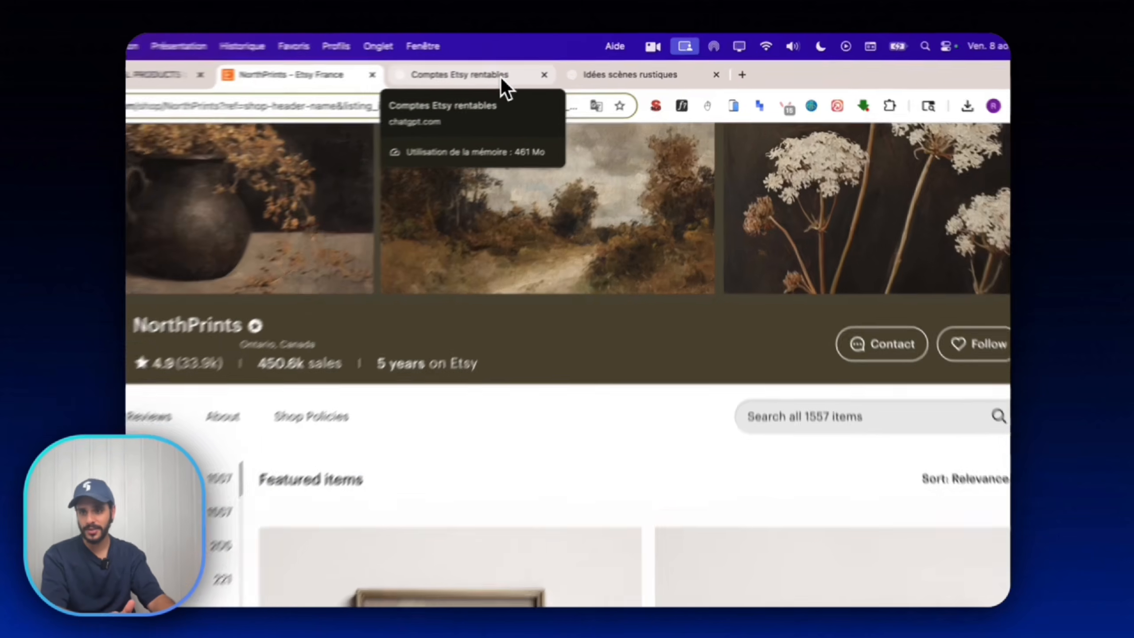
Switch to the ChatGPT conversation Comptes Etsy rentables, review its prompt about shops like NorthPrints, and view the Recherche approfondie option without selecting it.
{"action": "left_click", "coordinate": [501, 77]}
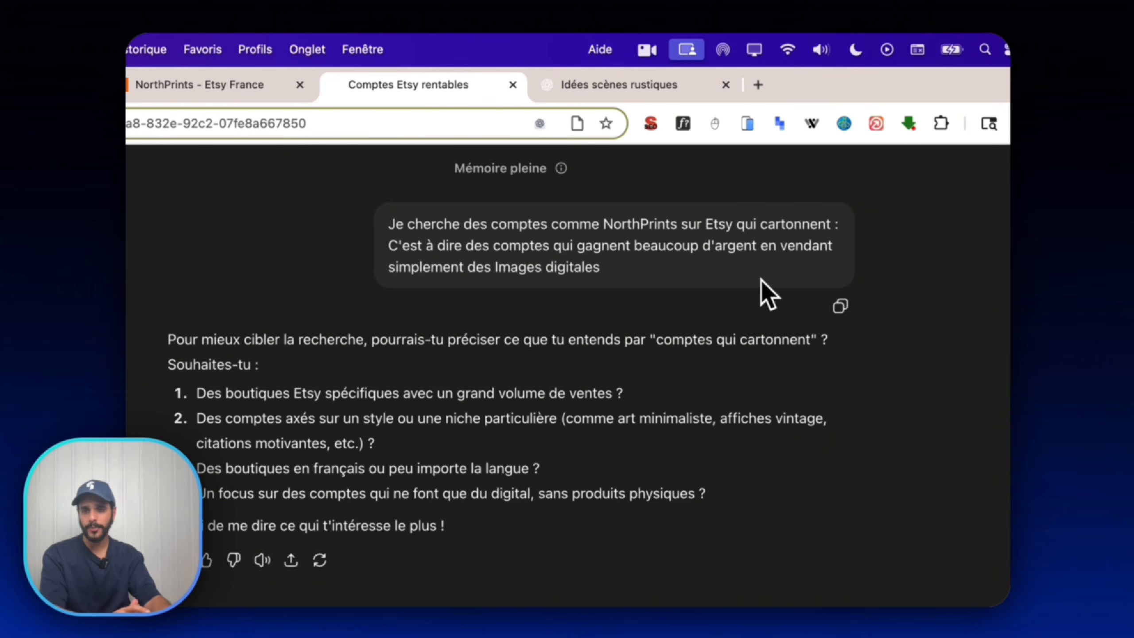
{"action": "left_click_drag", "start_coordinate": [389, 223], "coordinate": [734, 246]}
{"action": "left_click", "coordinate": [757, 311]}
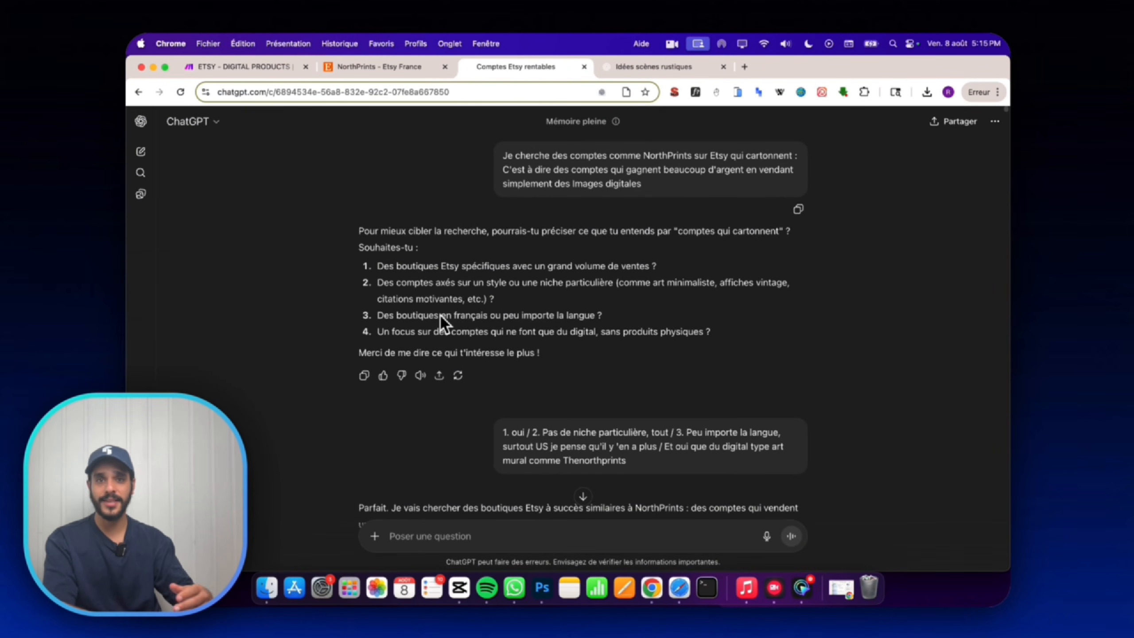
{"action": "left_click", "coordinate": [375, 535]}
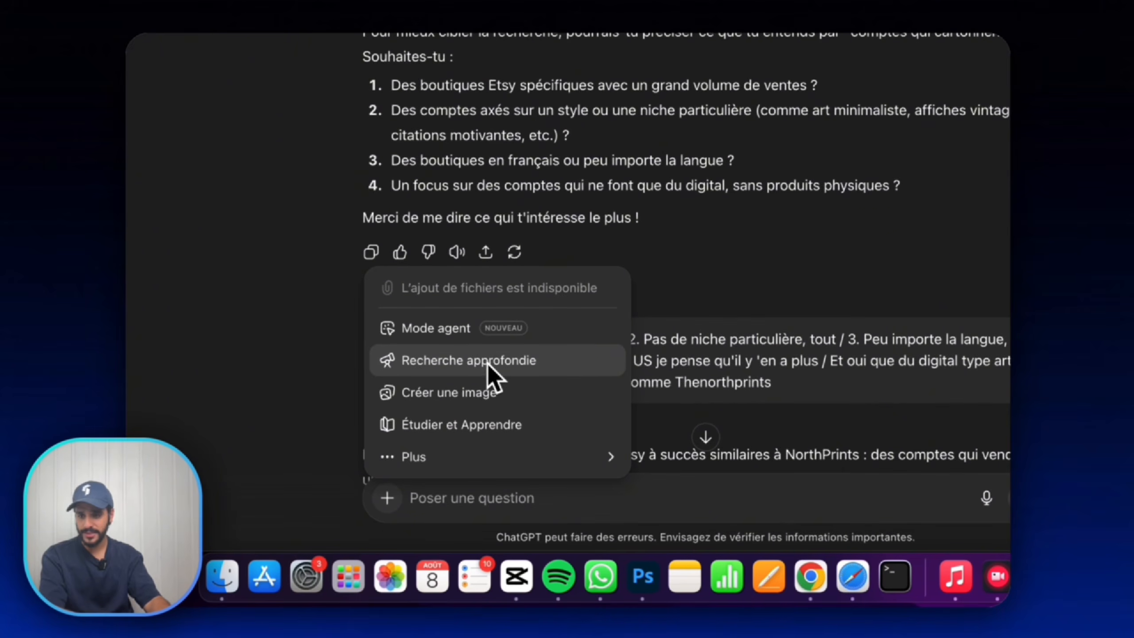
{"action": "left_click", "coordinate": [811, 188]}
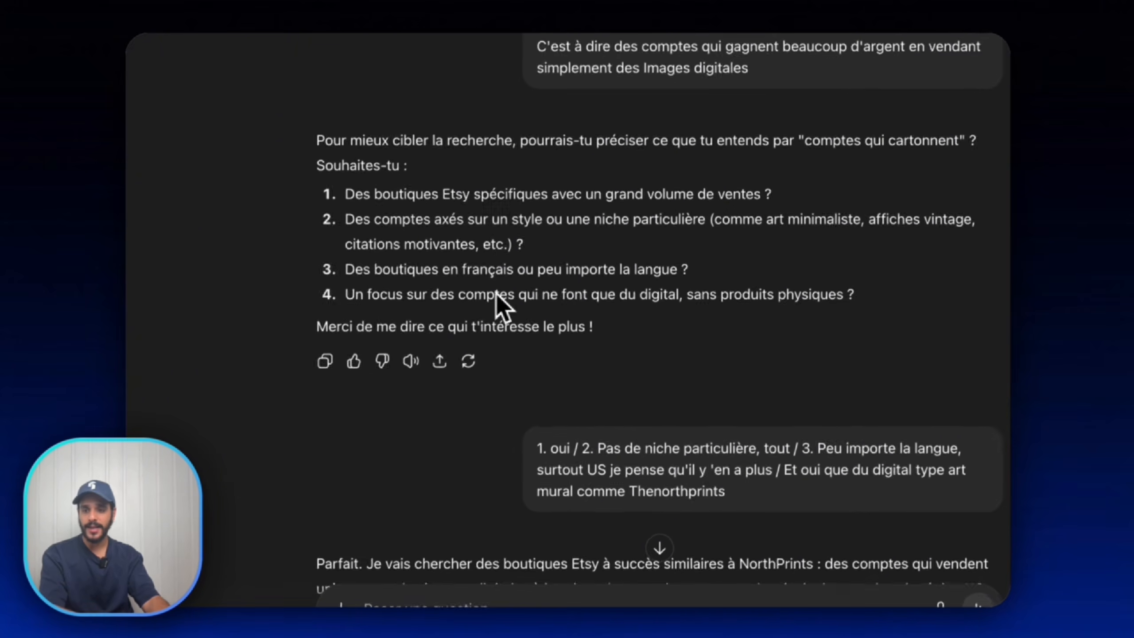
Read the follow-up answers and the deep research report on NorthPrints, Lila + Lola and The Crown Prints.
{"action": "scroll", "coordinate": [586, 179], "scroll_direction": "down", "scroll_amount": 2}
{"action": "scroll", "coordinate": [510, 322], "scroll_direction": "down", "scroll_amount": 5}
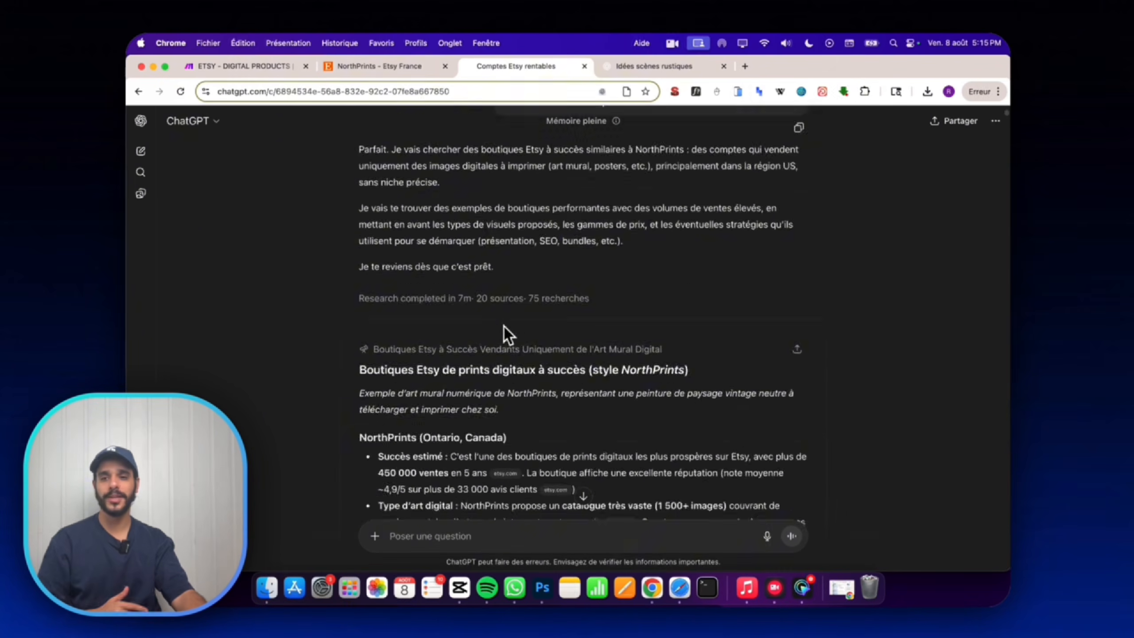
{"action": "scroll", "coordinate": [510, 322], "scroll_direction": "up", "scroll_amount": 6}
{"action": "scroll", "coordinate": [460, 264], "scroll_direction": "up", "scroll_amount": 1}
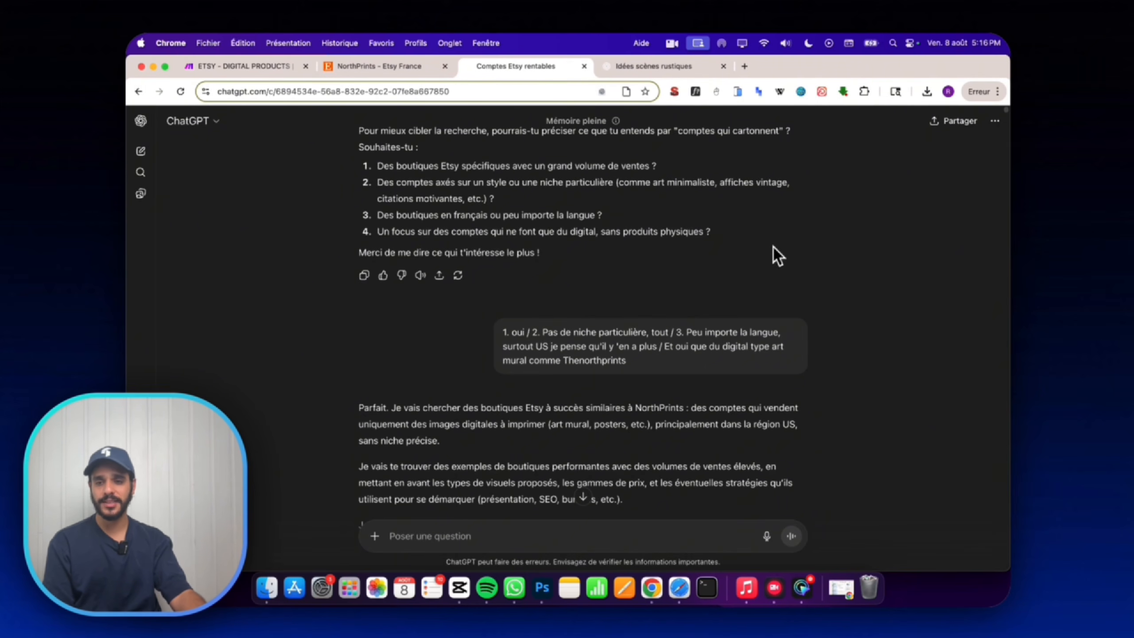
{"action": "scroll", "coordinate": [669, 234], "scroll_direction": "down", "scroll_amount": 5}
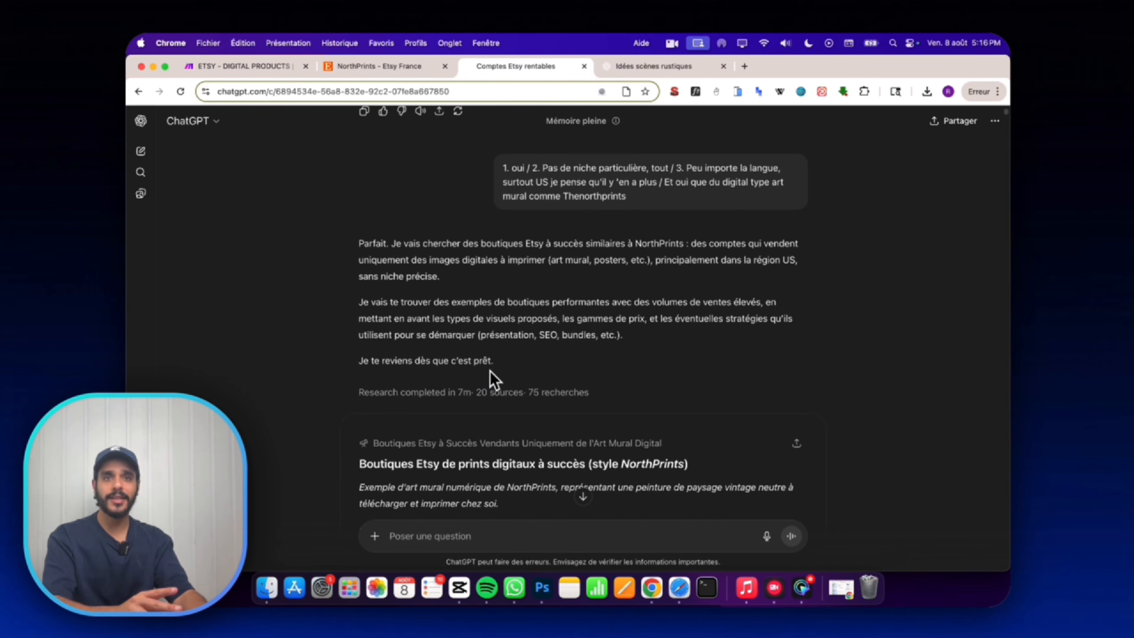
{"action": "scroll", "coordinate": [491, 370], "scroll_direction": "down", "scroll_amount": 8}
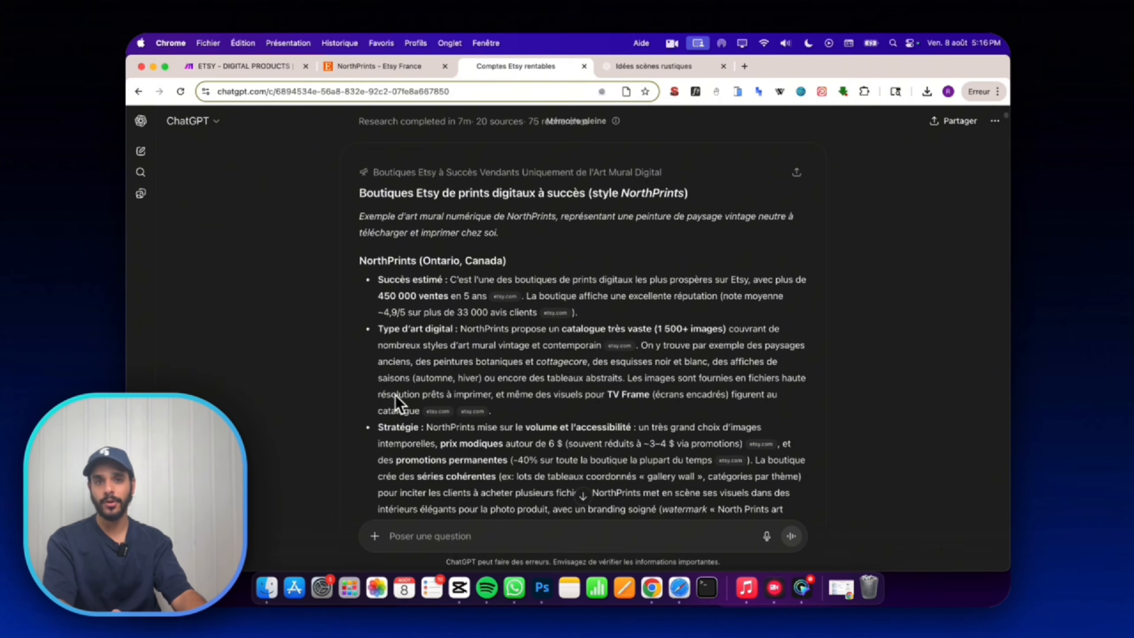
{"action": "scroll", "coordinate": [395, 395], "scroll_direction": "down", "scroll_amount": 15}
{"action": "scroll", "coordinate": [378, 265], "scroll_direction": "up", "scroll_amount": 4}
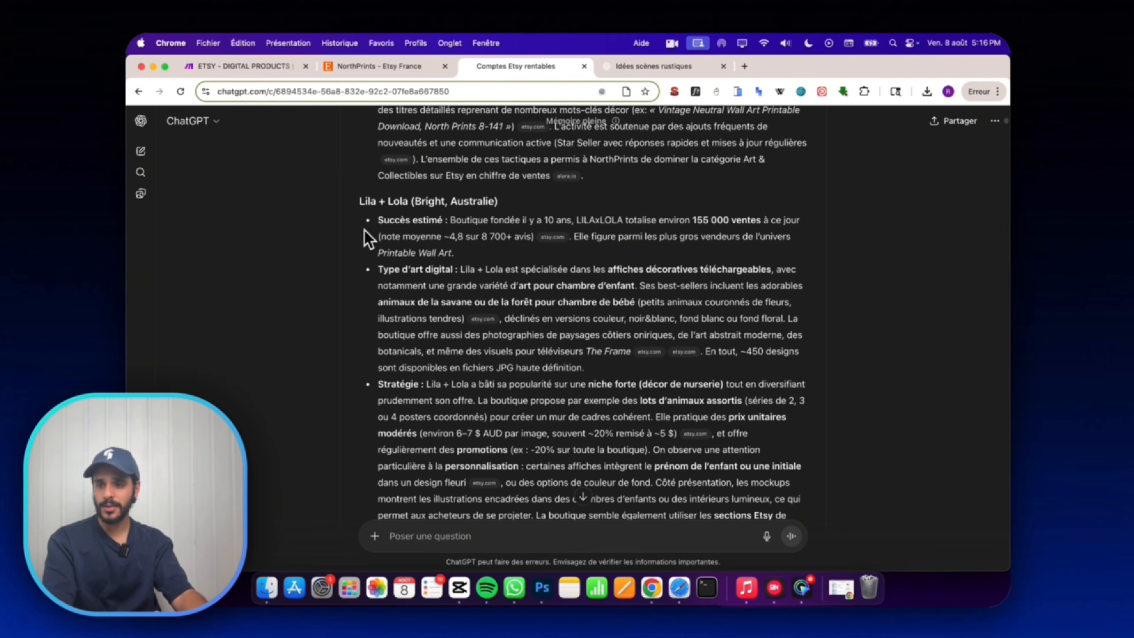
{"action": "scroll", "coordinate": [409, 209], "scroll_direction": "down", "scroll_amount": 6}
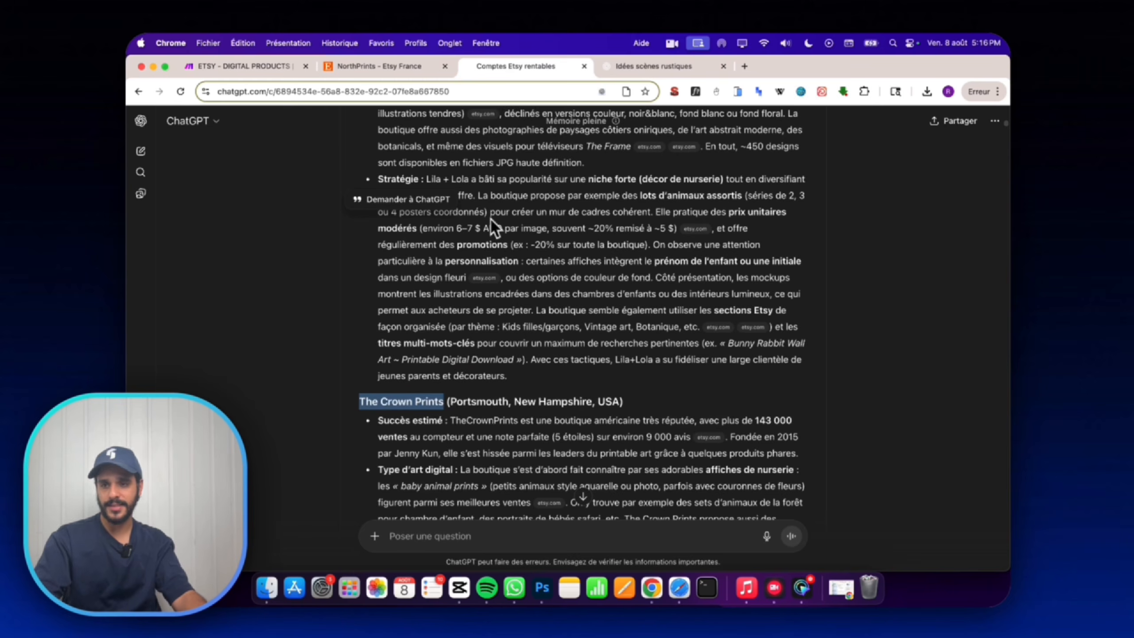
Return to Etsy and search for "The Crown Prints".
{"action": "left_click", "coordinate": [375, 66]}
{"action": "scroll", "coordinate": [432, 123], "scroll_direction": "up", "scroll_amount": 3}
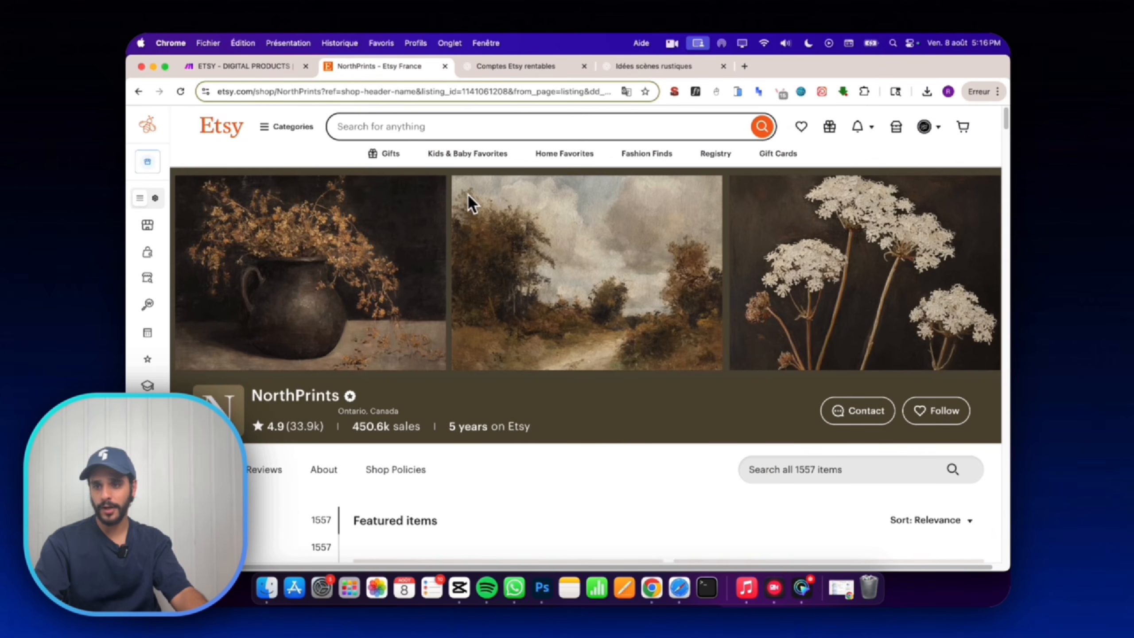
{"action": "type", "text": "The Crown Prints"}
{"action": "key", "text": "Return"}
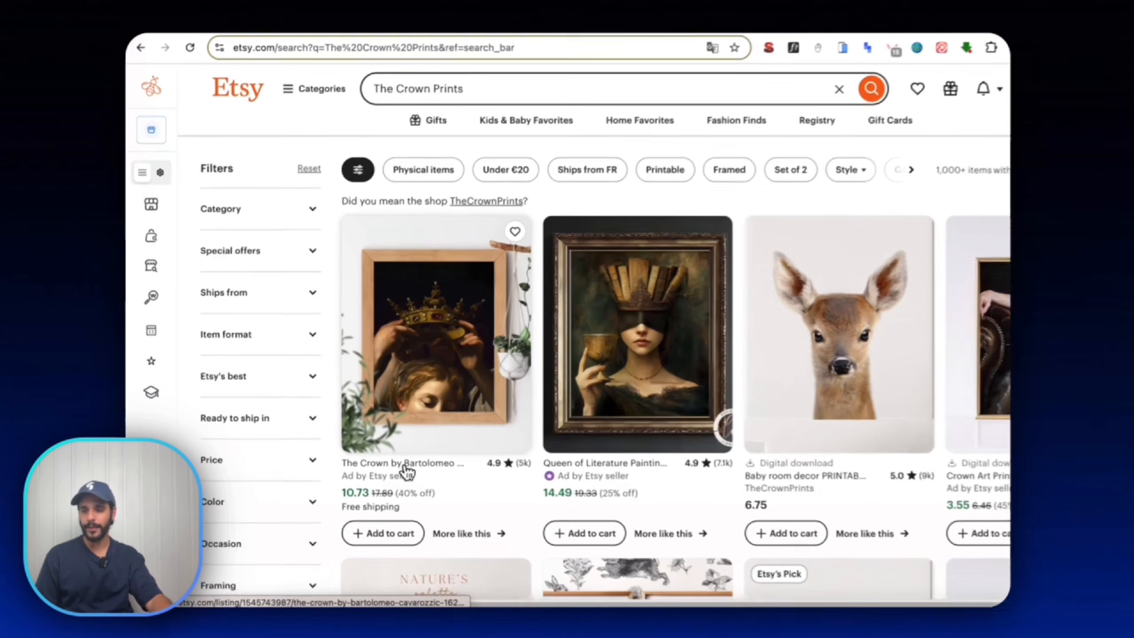
Browse the search results, open TheCrownPrints' Set of 2 bunny prints listing, and go to its seller's shop.
{"action": "left_click", "coordinate": [405, 469]}
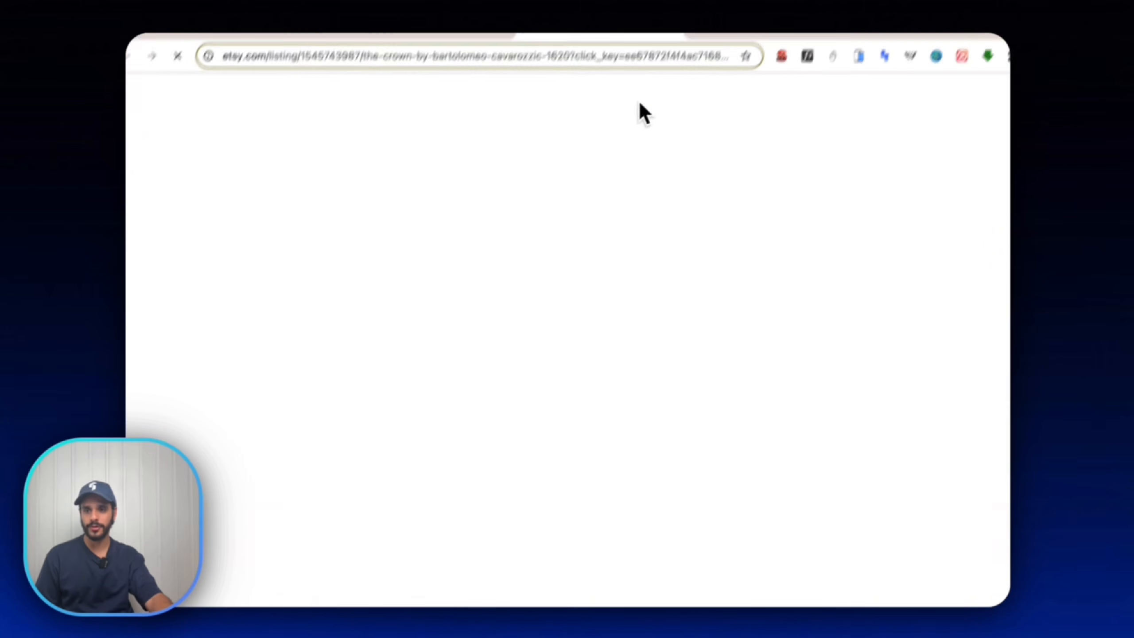
{"action": "left_click", "coordinate": [441, 62]}
{"action": "scroll", "coordinate": [734, 363], "scroll_direction": "down", "scroll_amount": 10}
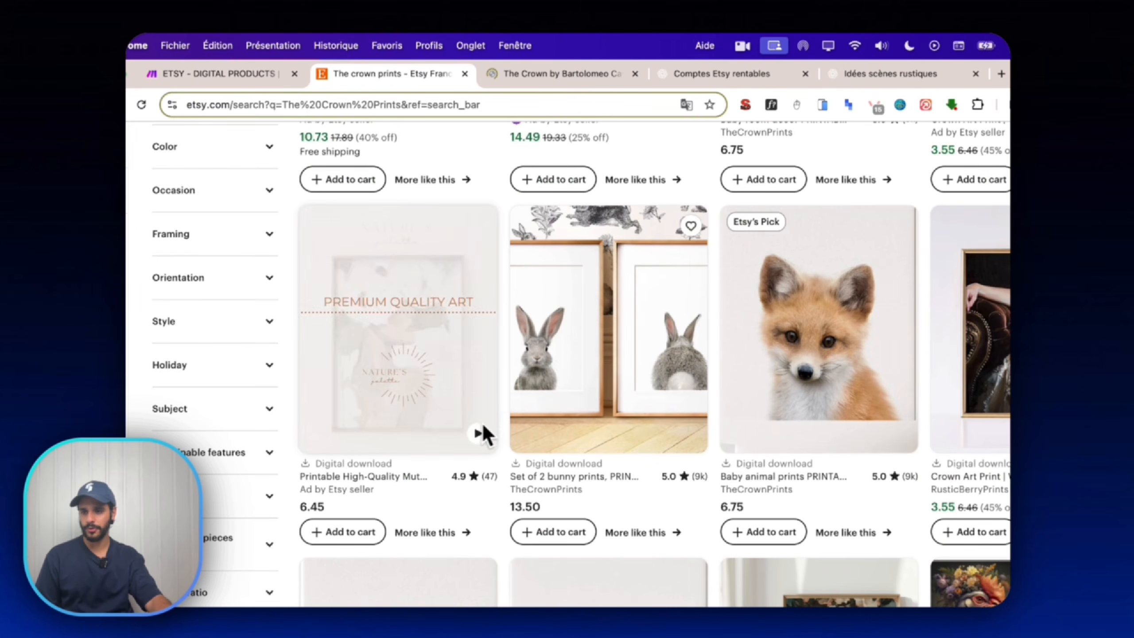
{"action": "left_click", "coordinate": [592, 431]}
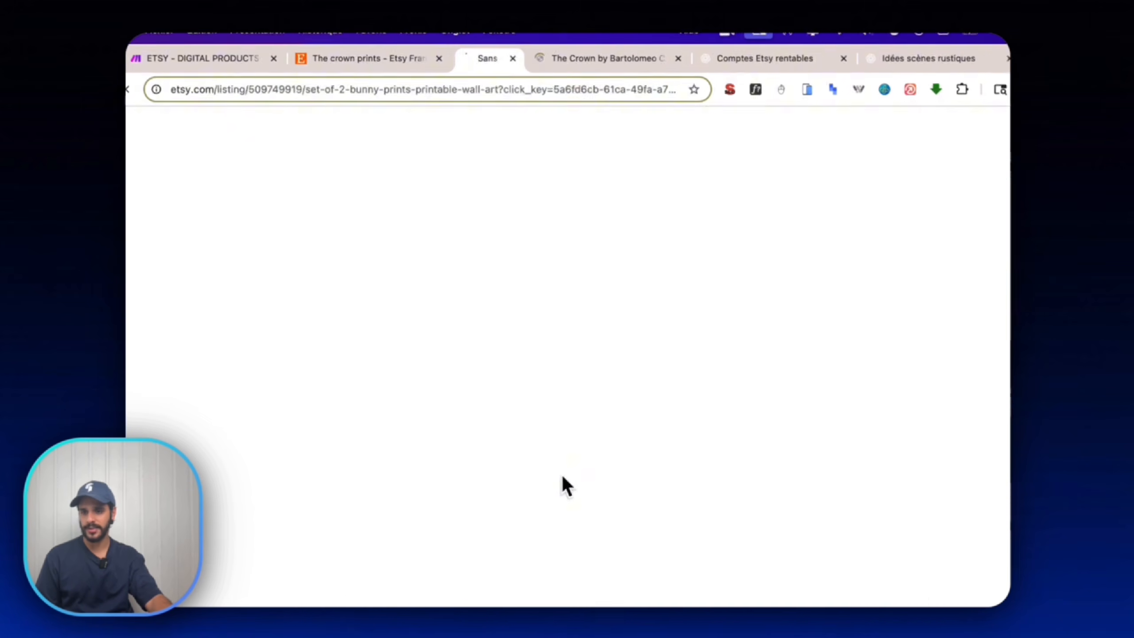
{"action": "left_click", "coordinate": [725, 324]}
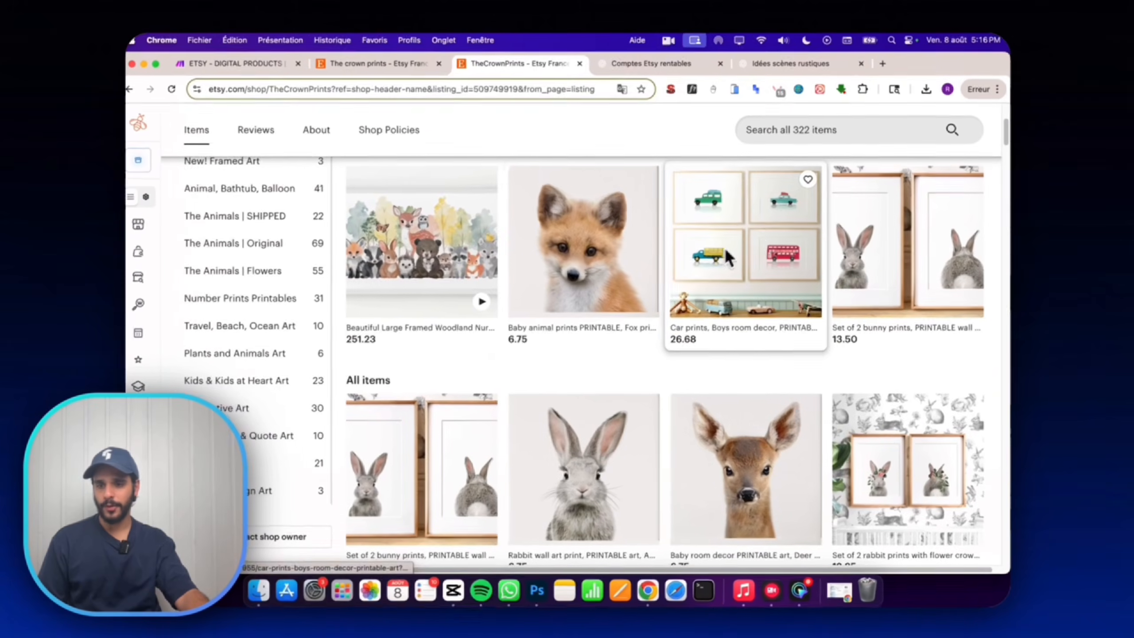
Look through TheCrownPrints shop's items, view the Rabbit Wall Art Print listing, and check the shop's customer reviews.
{"action": "scroll", "coordinate": [570, 331], "scroll_direction": "down", "scroll_amount": 3}
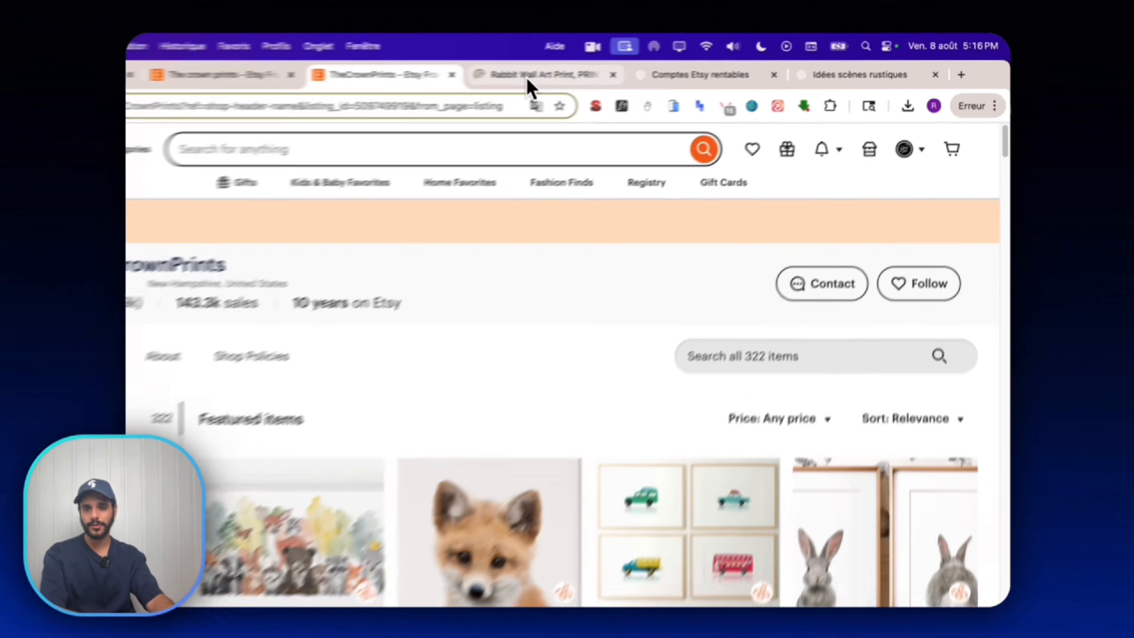
{"action": "left_click", "coordinate": [621, 67]}
{"action": "left_click", "coordinate": [518, 67]}
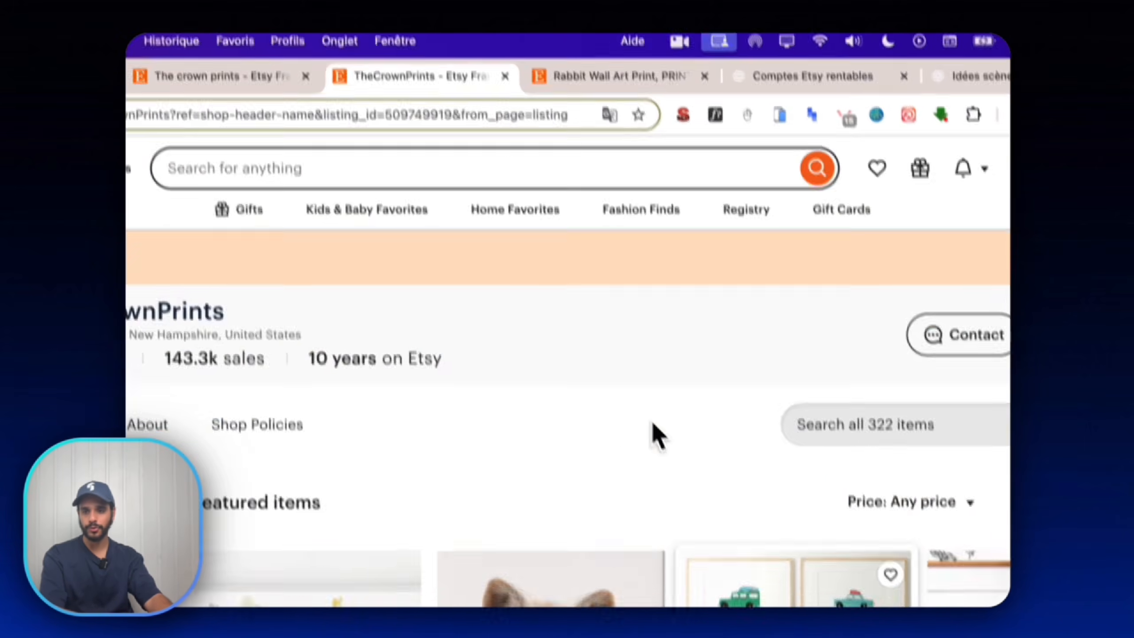
{"action": "scroll", "coordinate": [659, 436], "scroll_direction": "down", "scroll_amount": 10}
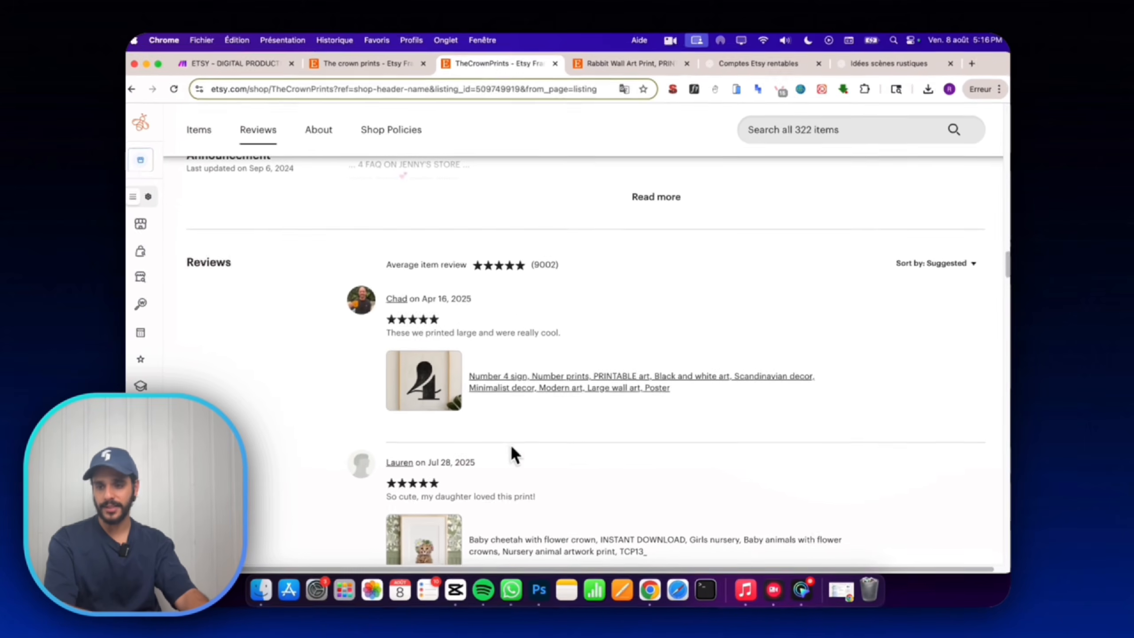
Read more of TheCrownPrints' customer reviews, including the buyer photos, and return to the shop's featured items.
{"action": "scroll", "coordinate": [460, 402], "scroll_direction": "down", "scroll_amount": 5}
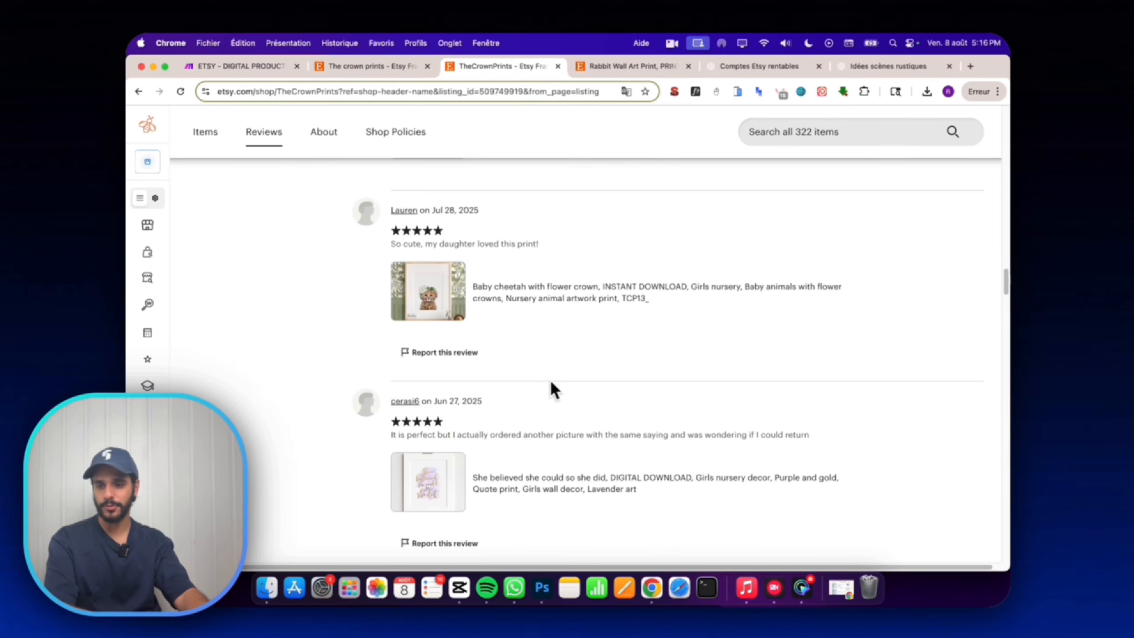
{"action": "scroll", "coordinate": [475, 399], "scroll_direction": "down", "scroll_amount": 5}
{"action": "scroll", "coordinate": [626, 382], "scroll_direction": "down", "scroll_amount": 5}
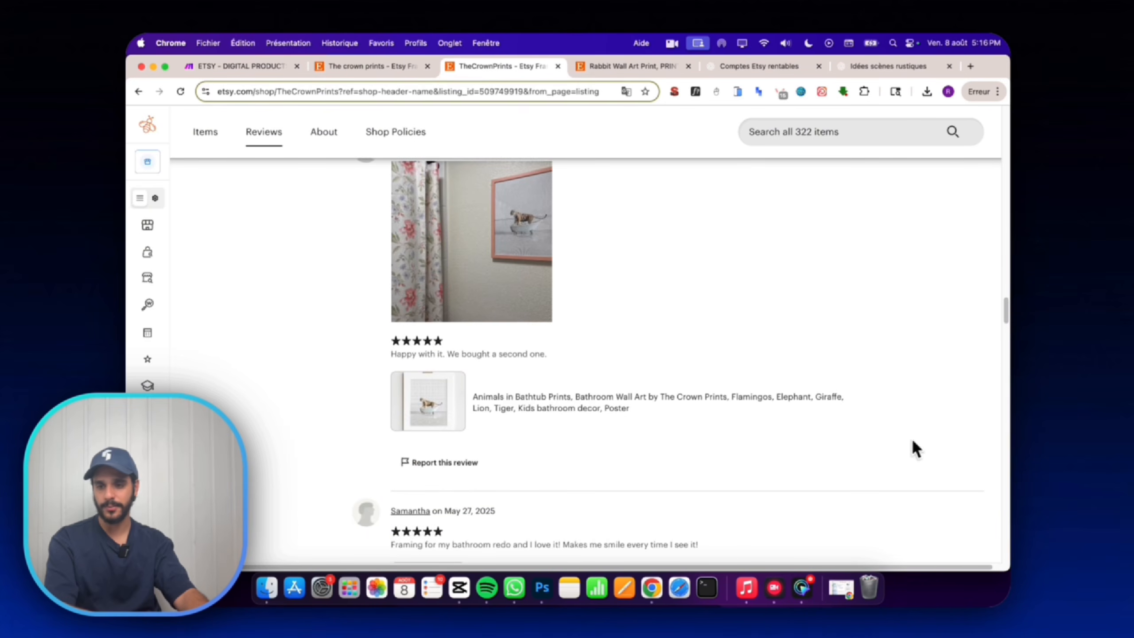
{"action": "scroll", "coordinate": [915, 472], "scroll_direction": "up", "scroll_amount": 20}
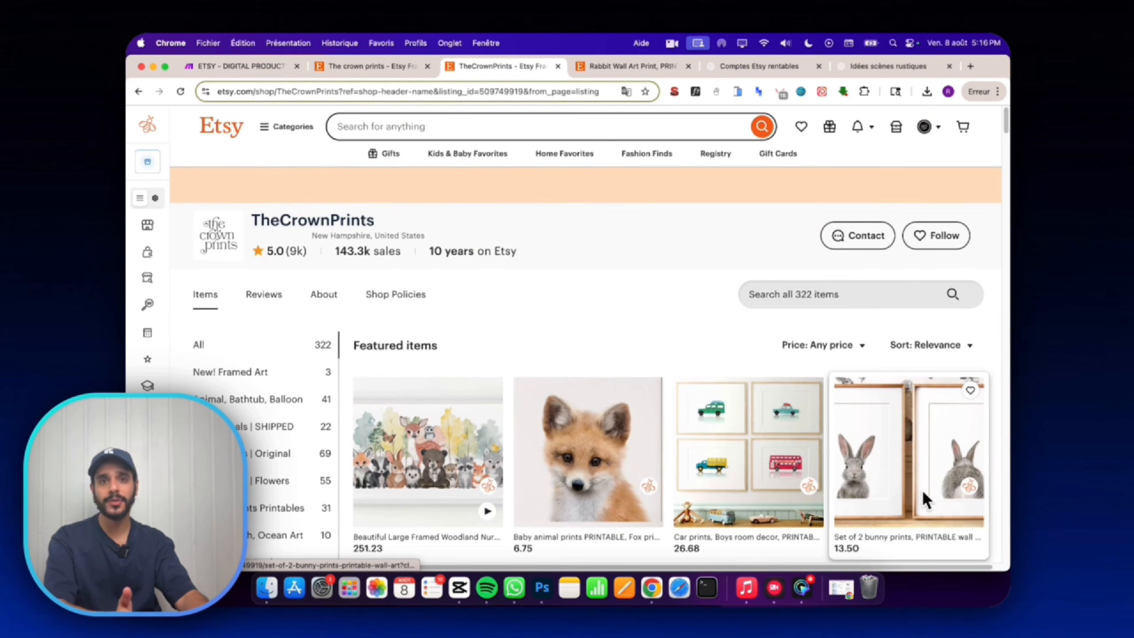
View the images of the Rabbit Wall Art Print listing and examine its item details for the digital download format.
{"action": "left_click", "coordinate": [594, 64]}
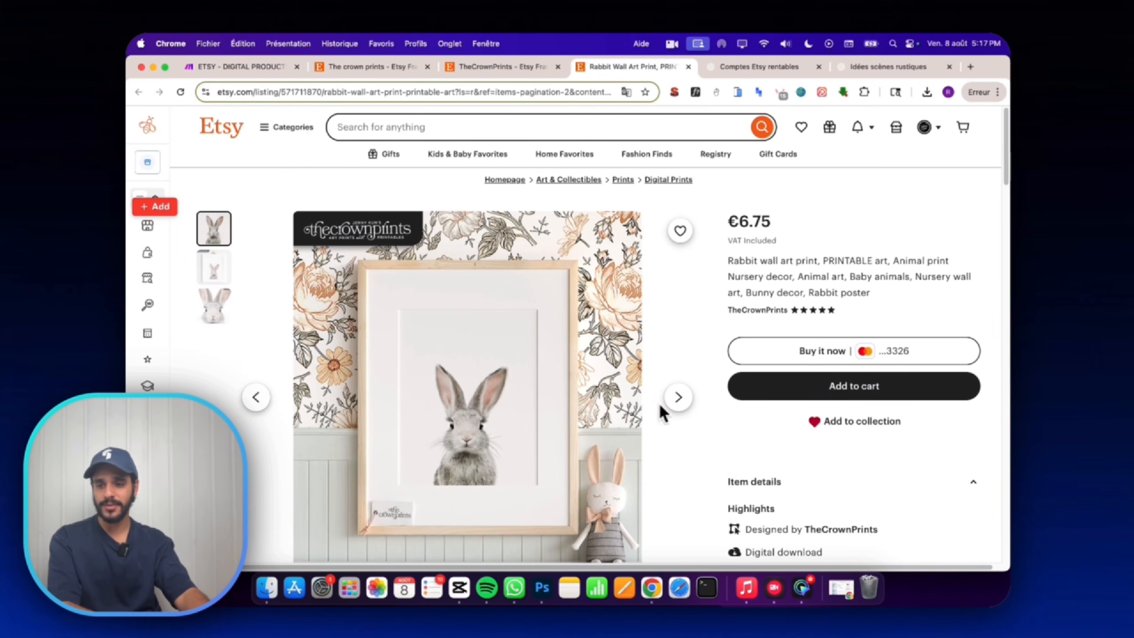
{"action": "left_click", "coordinate": [214, 267]}
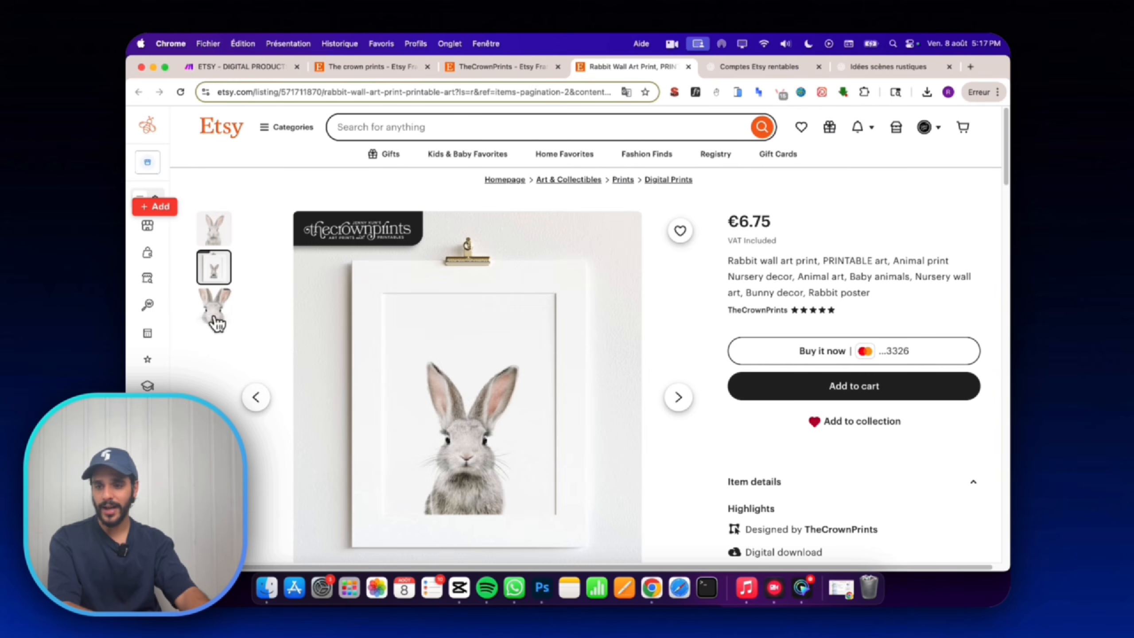
{"action": "left_click", "coordinate": [216, 321]}
{"action": "scroll", "coordinate": [797, 363], "scroll_direction": "down", "scroll_amount": 5}
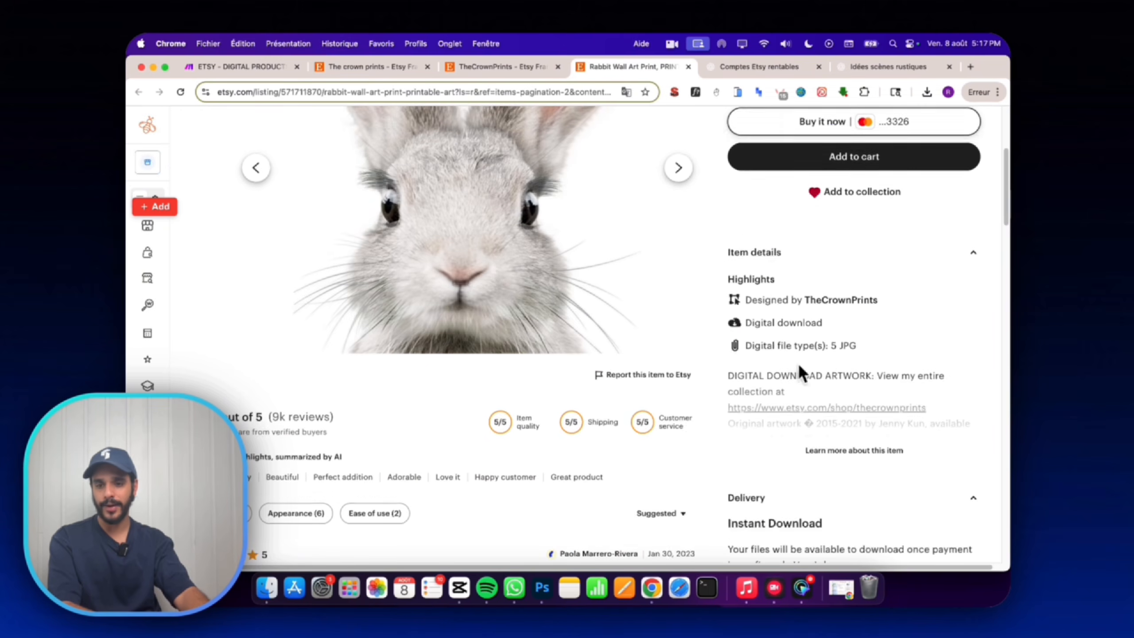
{"action": "left_click_drag", "start_coordinate": [759, 322], "coordinate": [812, 322]}
{"action": "left_click", "coordinate": [812, 321]}
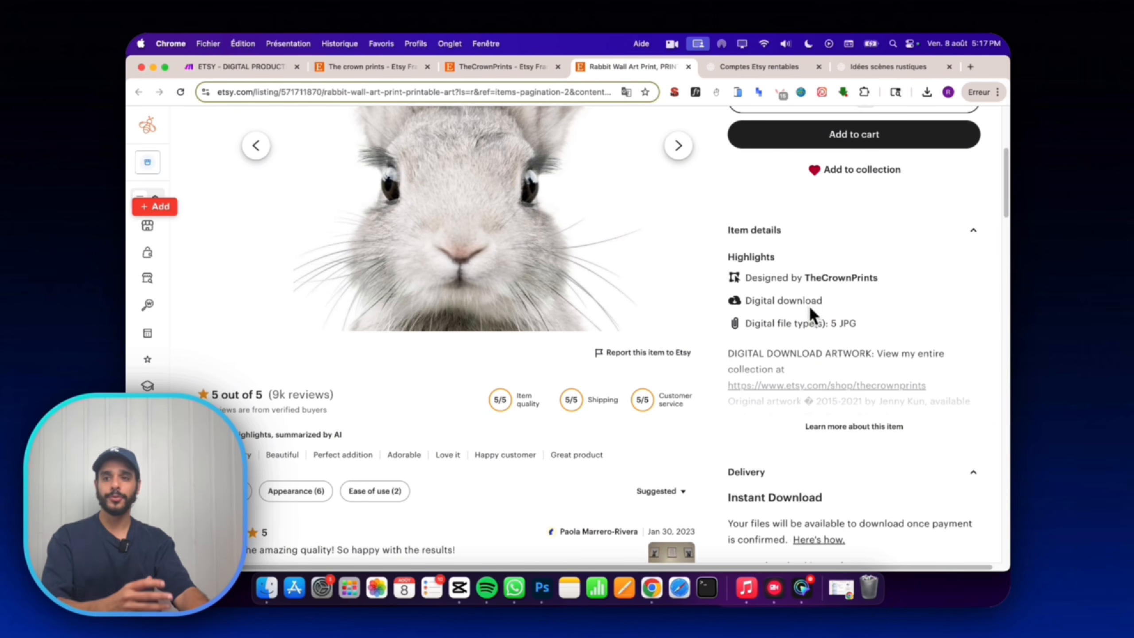
Close the Rabbit Wall Art Print listing and return to the ChatGPT conversation about profitable Etsy shops.
{"action": "left_click", "coordinate": [688, 66]}
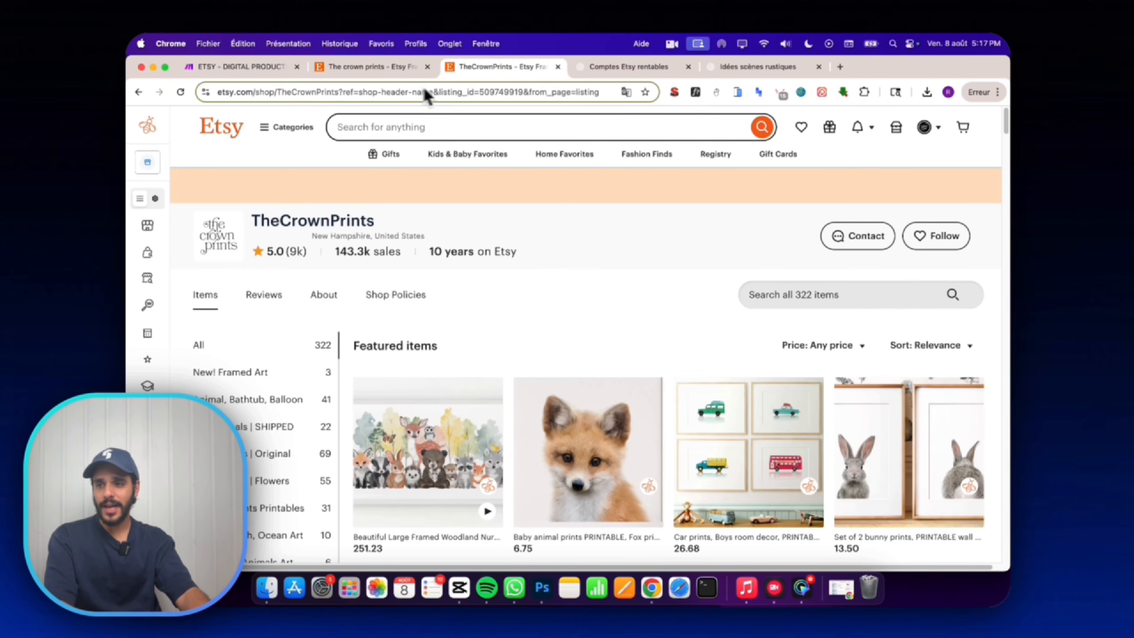
{"action": "left_click", "coordinate": [717, 66]}
{"action": "left_click", "coordinate": [530, 68]}
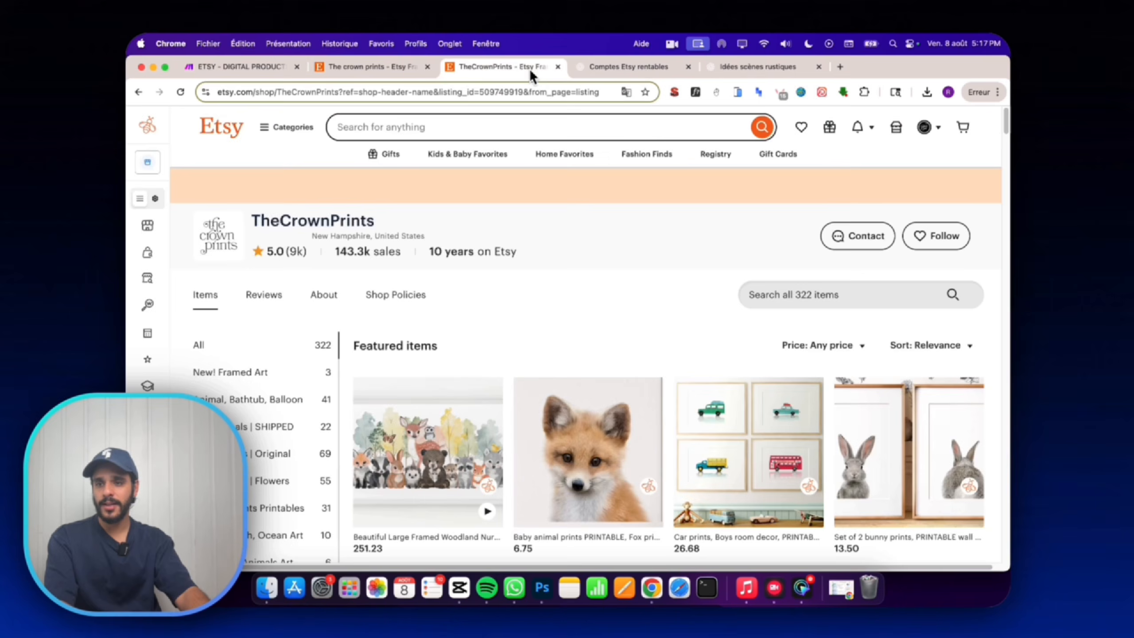
{"action": "left_click", "coordinate": [417, 63]}
{"action": "left_click", "coordinate": [245, 71]}
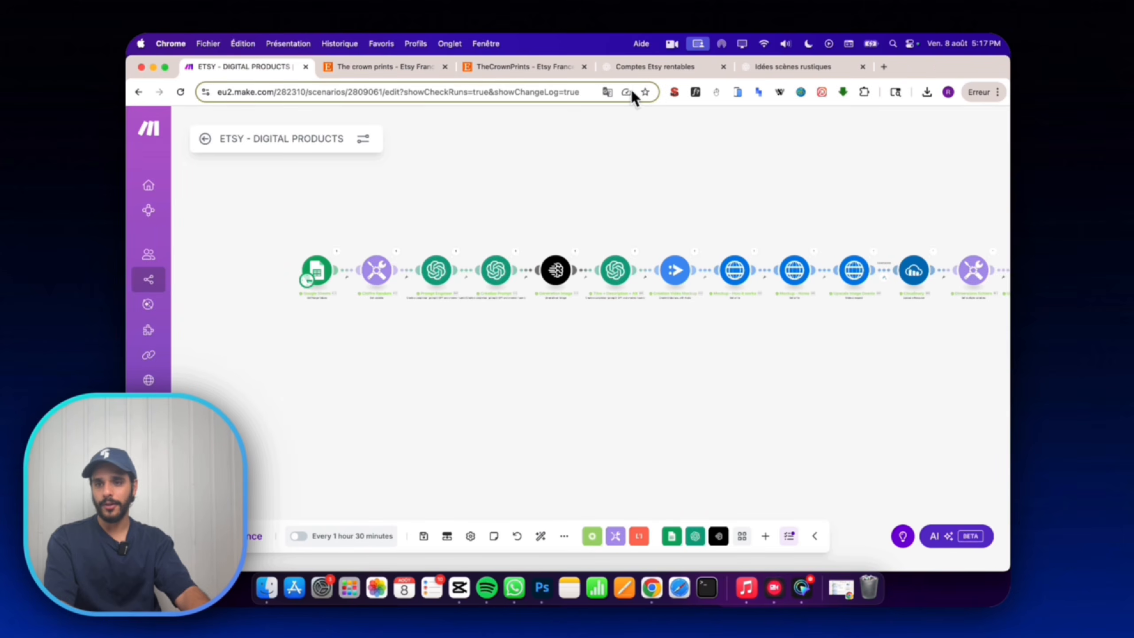
{"action": "left_click", "coordinate": [648, 67]}
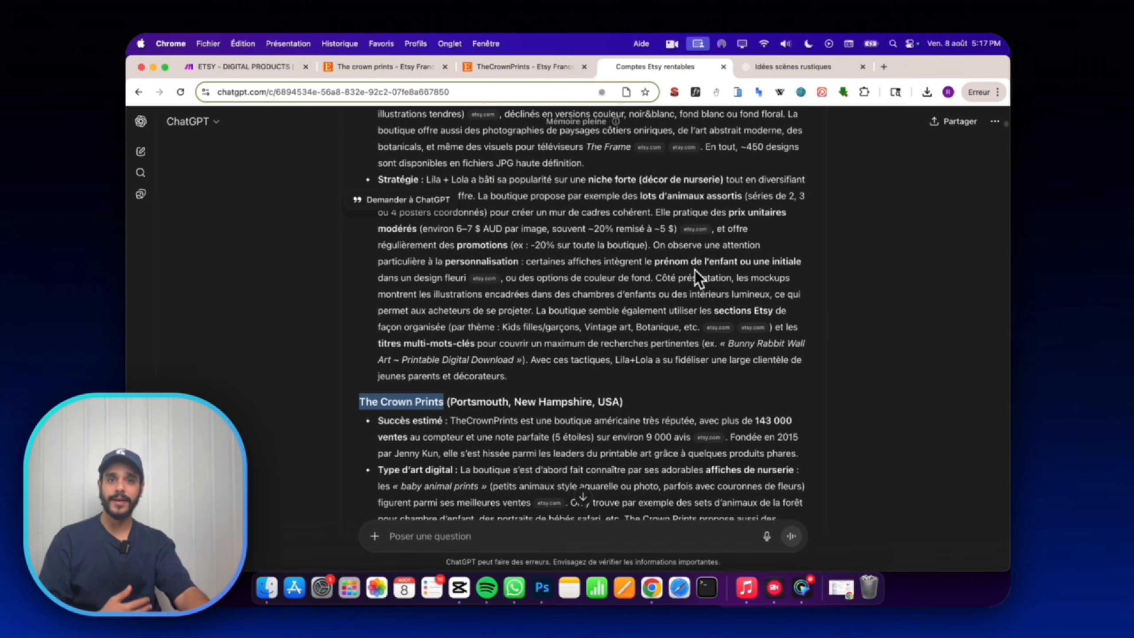
Read the rest of the ChatGPT shop report, covering The Crown Prints, PrintableSky, the conclusion and the sources.
{"action": "scroll", "coordinate": [695, 270], "scroll_direction": "down", "scroll_amount": 3}
{"action": "scroll", "coordinate": [700, 271], "scroll_direction": "down", "scroll_amount": 15}
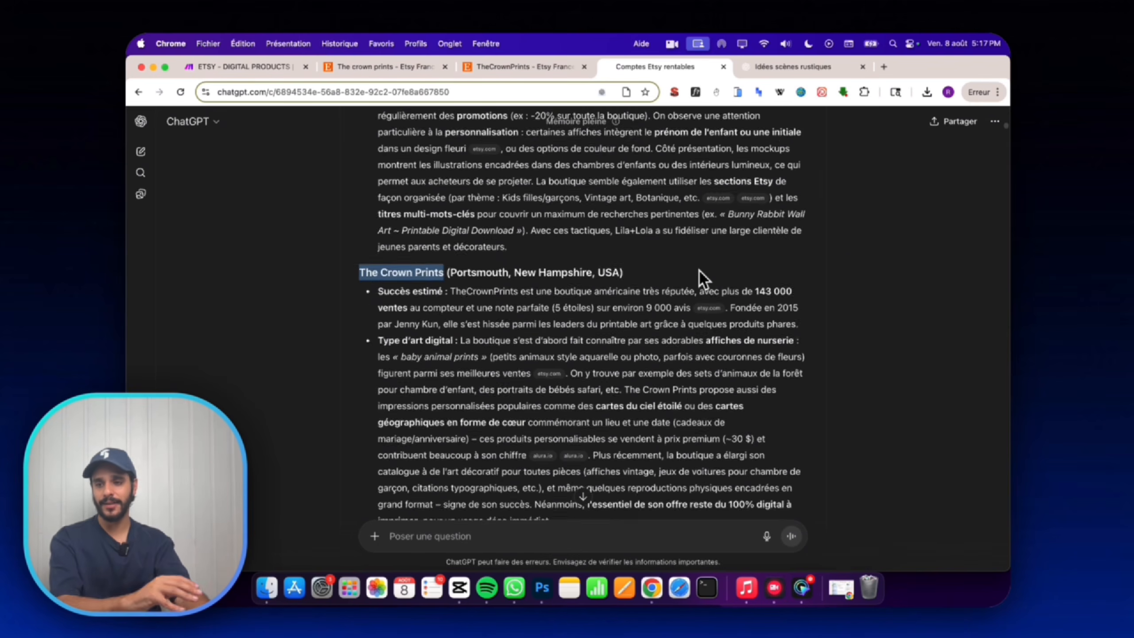
{"action": "scroll", "coordinate": [361, 247], "scroll_direction": "down", "scroll_amount": 10}
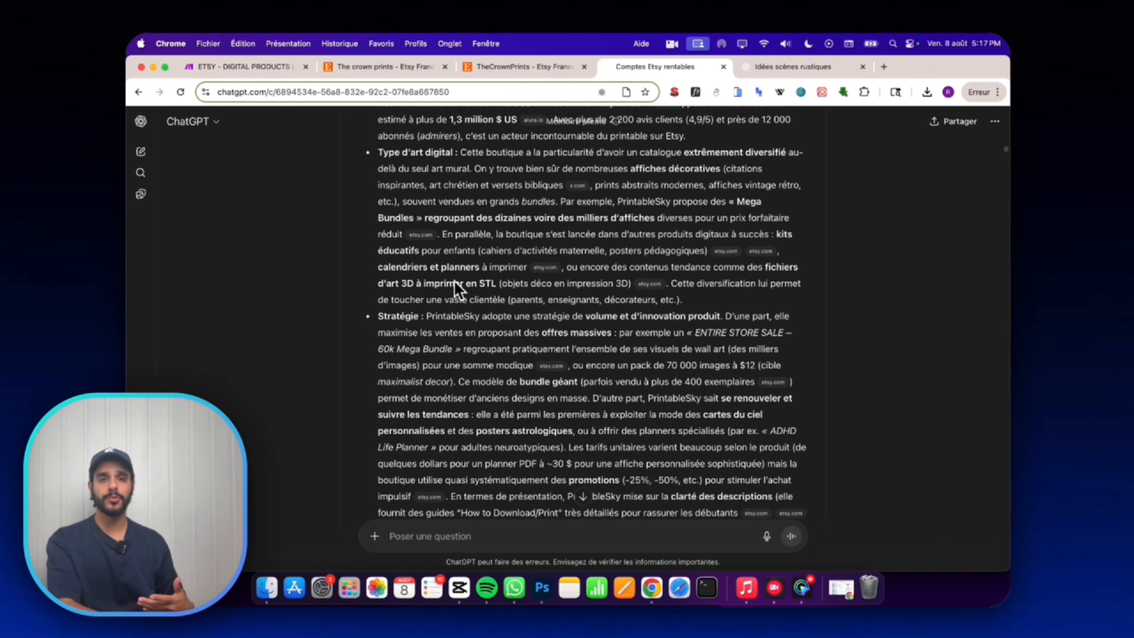
{"action": "scroll", "coordinate": [454, 282], "scroll_direction": "down", "scroll_amount": 10}
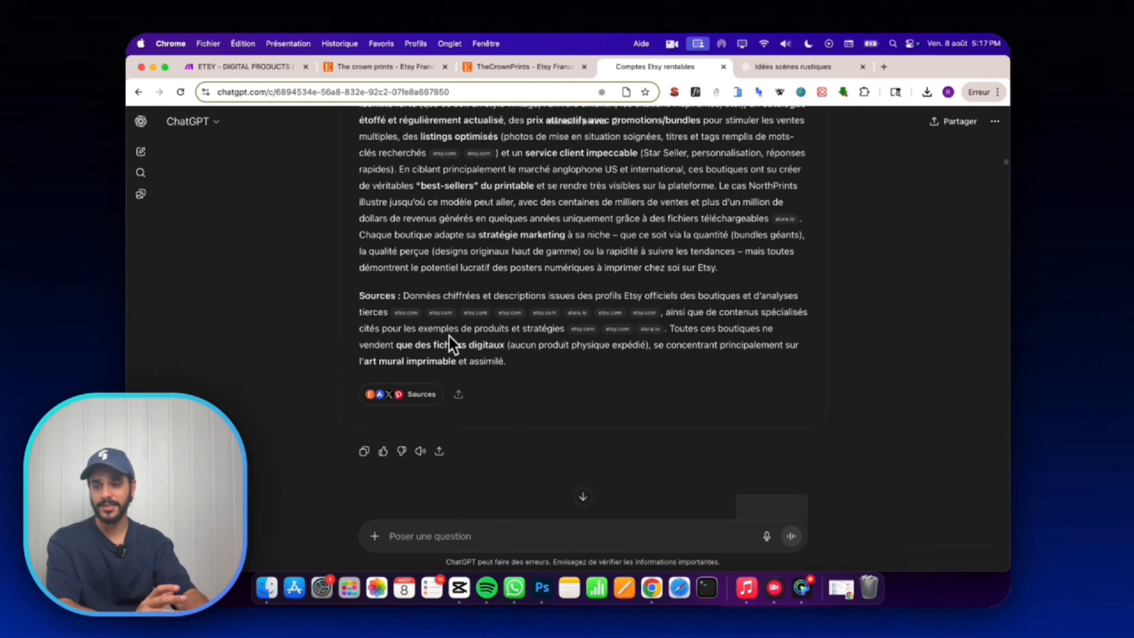
{"action": "scroll", "coordinate": [449, 336], "scroll_direction": "down", "scroll_amount": 10}
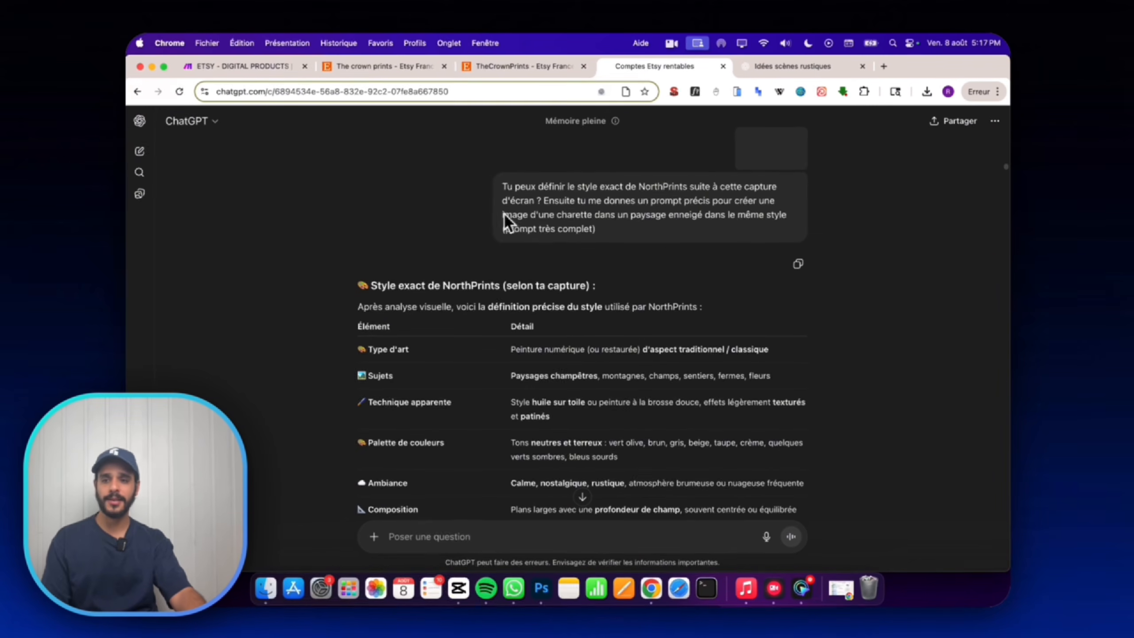
Examine ChatGPT's NorthPrints style breakdown, the full prompt for a cart in a snowy landscape, and the suggested tool parameters.
{"action": "scroll", "coordinate": [580, 268], "scroll_direction": "down", "scroll_amount": 3}
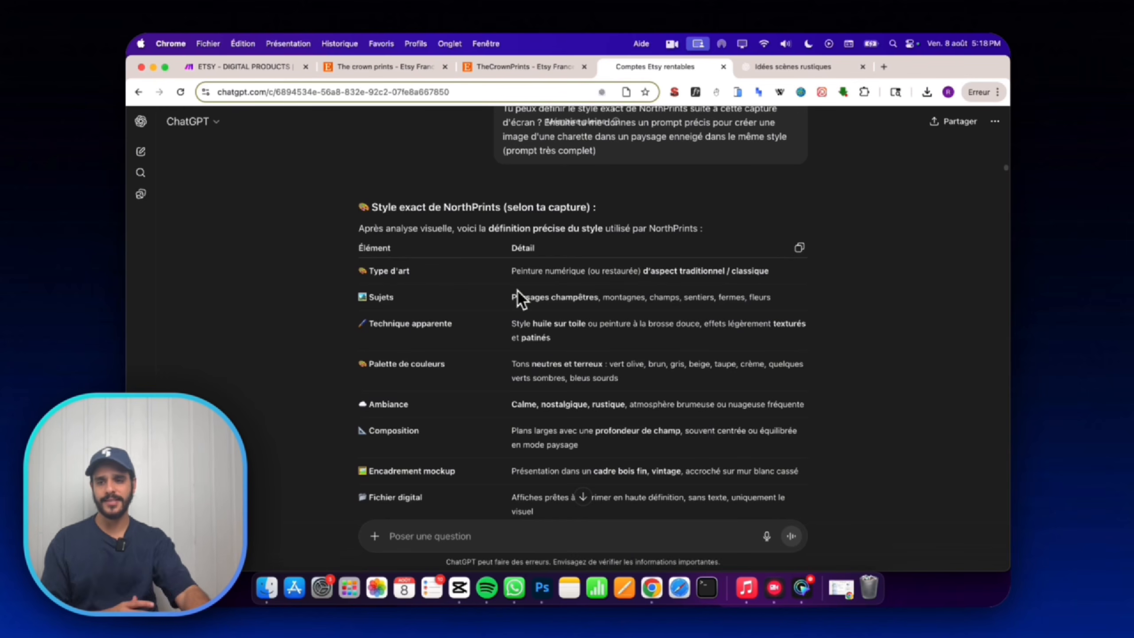
{"action": "scroll", "coordinate": [393, 279], "scroll_direction": "down", "scroll_amount": 1}
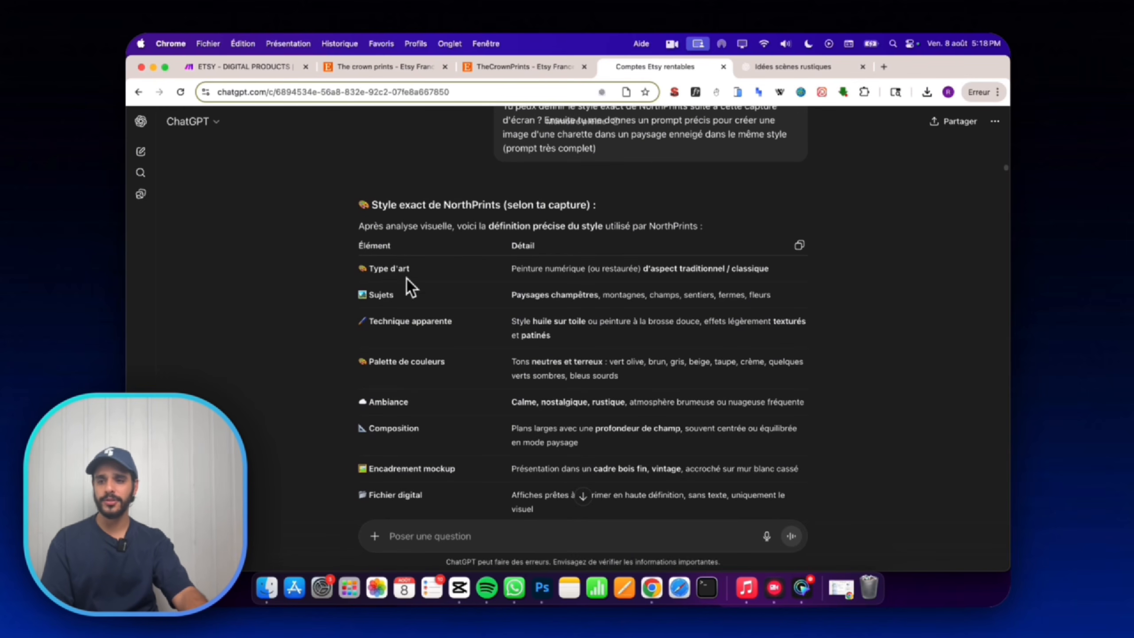
{"action": "scroll", "coordinate": [486, 367], "scroll_direction": "down", "scroll_amount": 10}
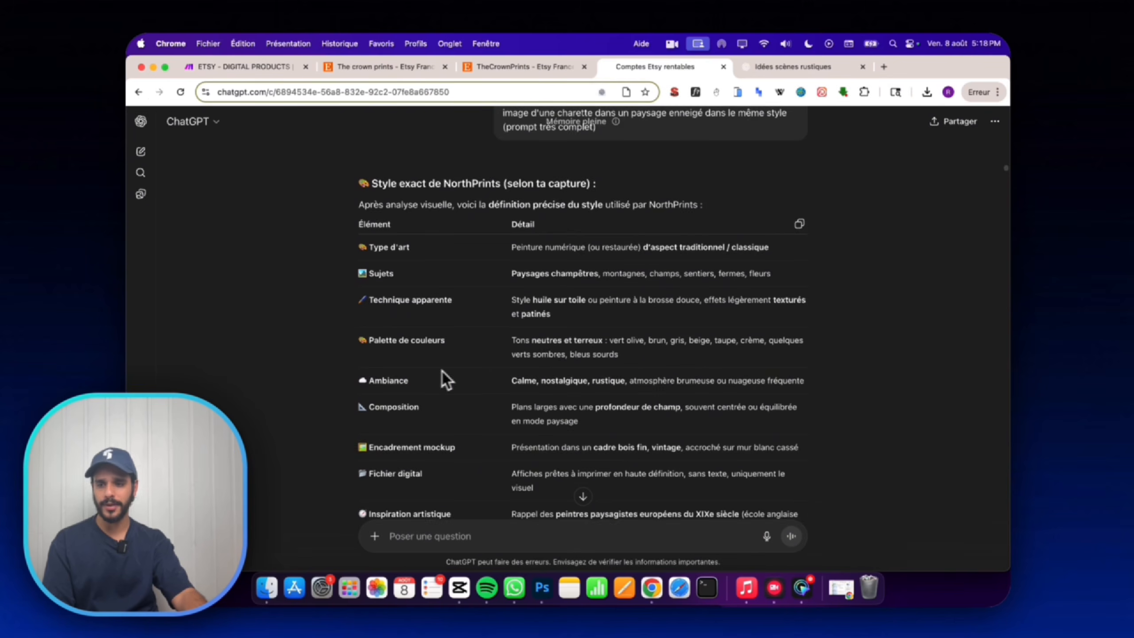
{"action": "scroll", "coordinate": [323, 330], "scroll_direction": "down", "scroll_amount": 4}
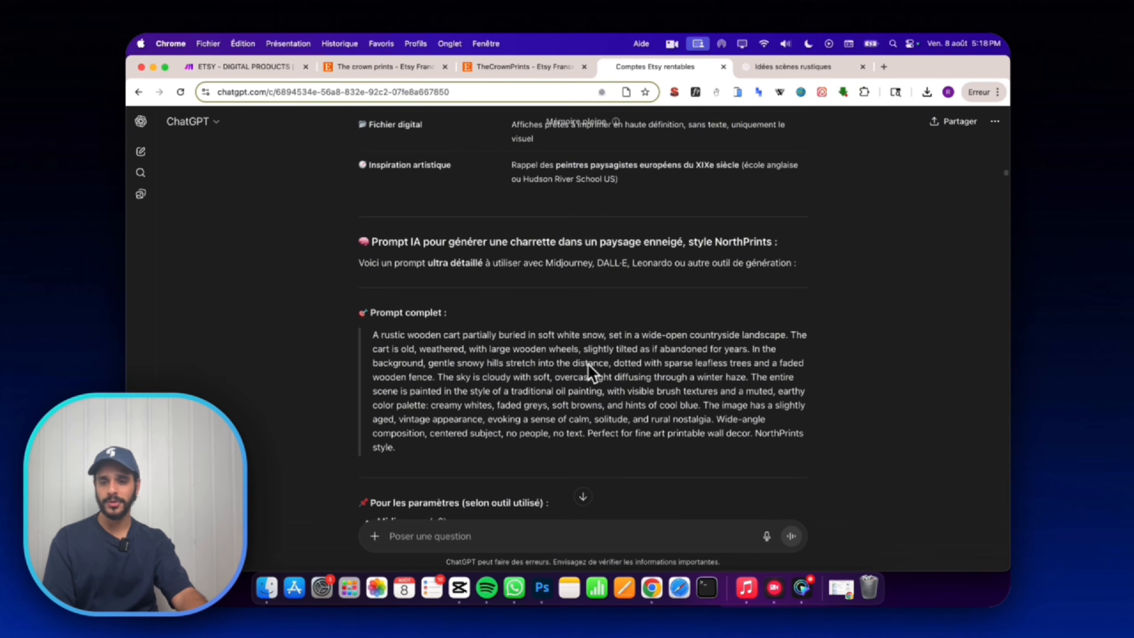
{"action": "scroll", "coordinate": [503, 353], "scroll_direction": "down", "scroll_amount": 4}
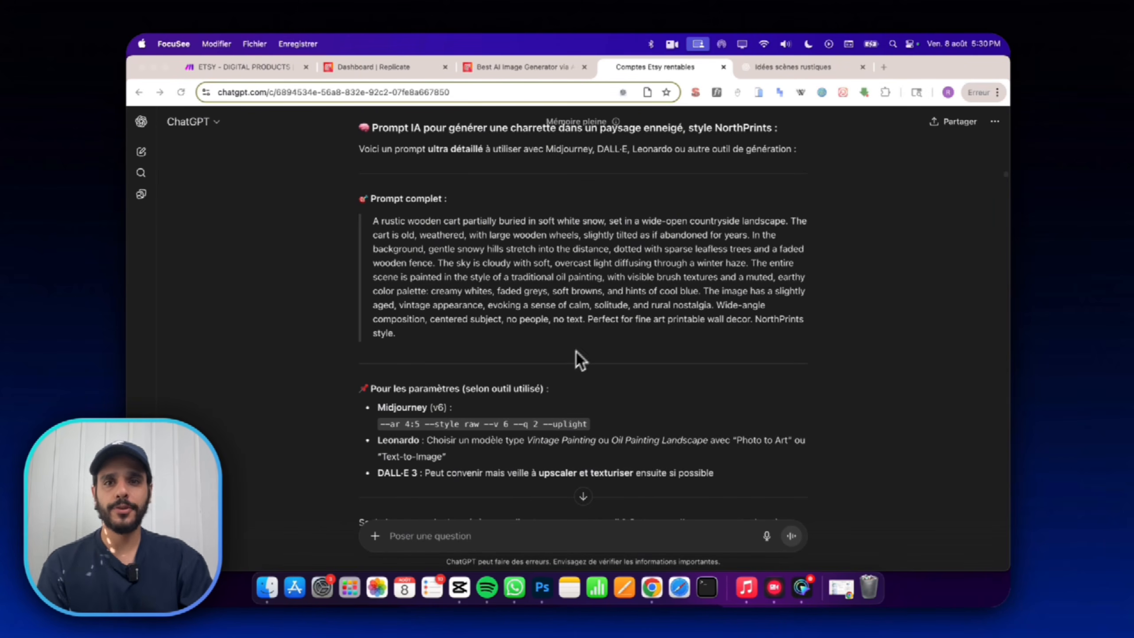
{"action": "mouse_move", "coordinate": [373, 221]}
{"action": "left_mouse_down"}
{"action": "mouse_move", "coordinate": [366, 251]}
{"action": "mouse_move", "coordinate": [426, 243]}
{"action": "mouse_move", "coordinate": [454, 273]}
{"action": "left_mouse_up"}
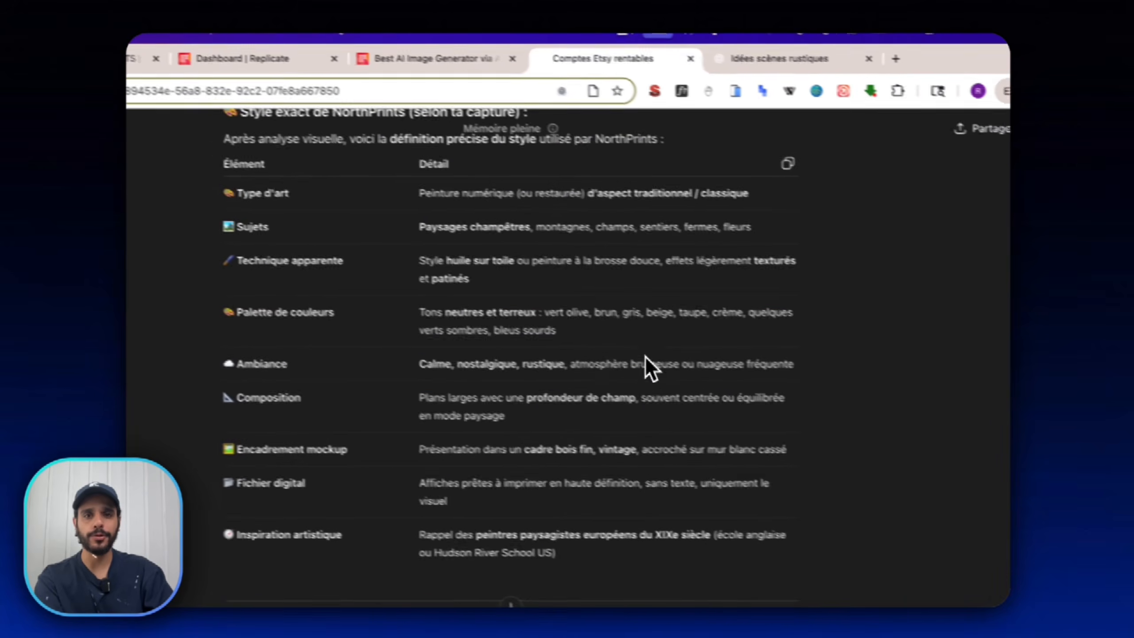
{"action": "scroll", "coordinate": [616, 410], "scroll_direction": "down", "scroll_amount": 8}
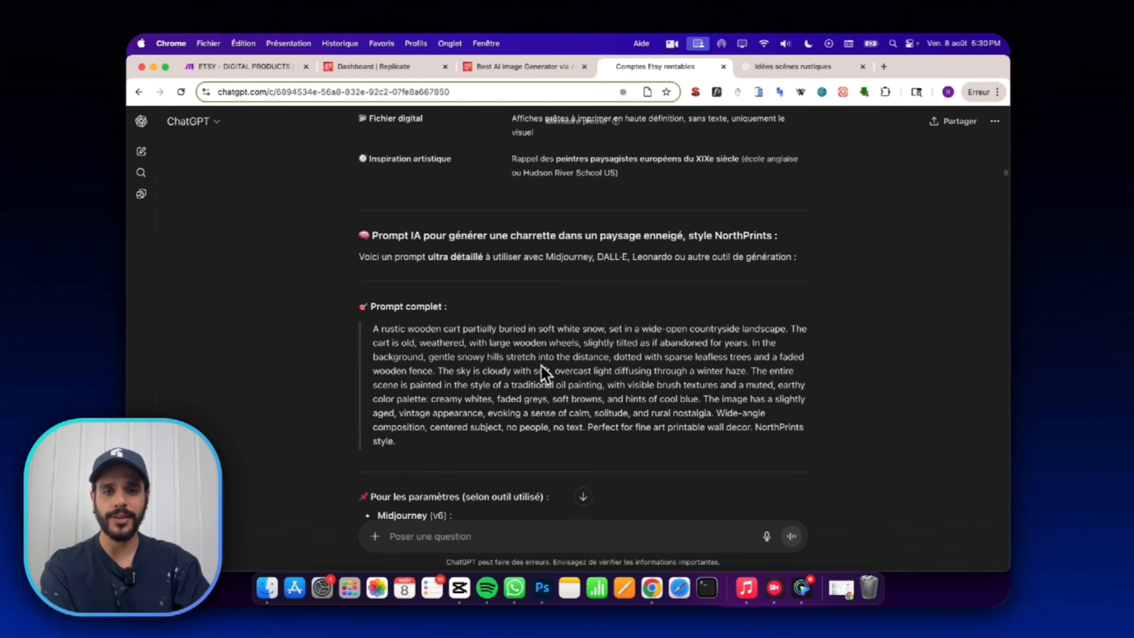
{"action": "scroll", "coordinate": [542, 368], "scroll_direction": "down", "scroll_amount": 5}
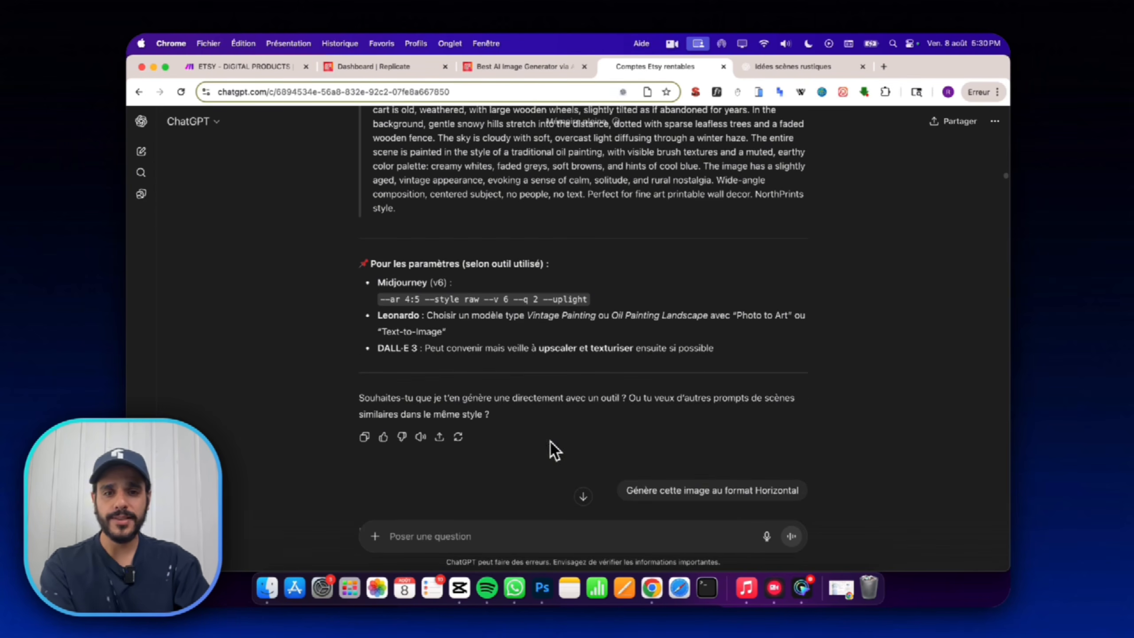
View the generated horizontal image of the snowy cart at full size, and close it.
{"action": "left_click", "coordinate": [699, 487]}
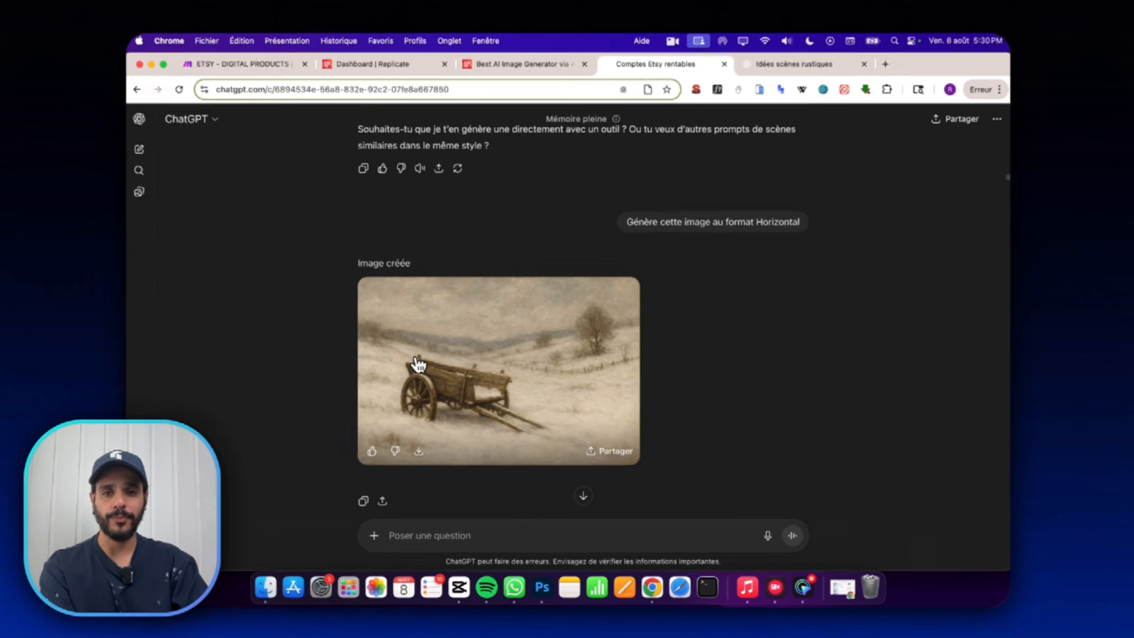
{"action": "left_click", "coordinate": [491, 333]}
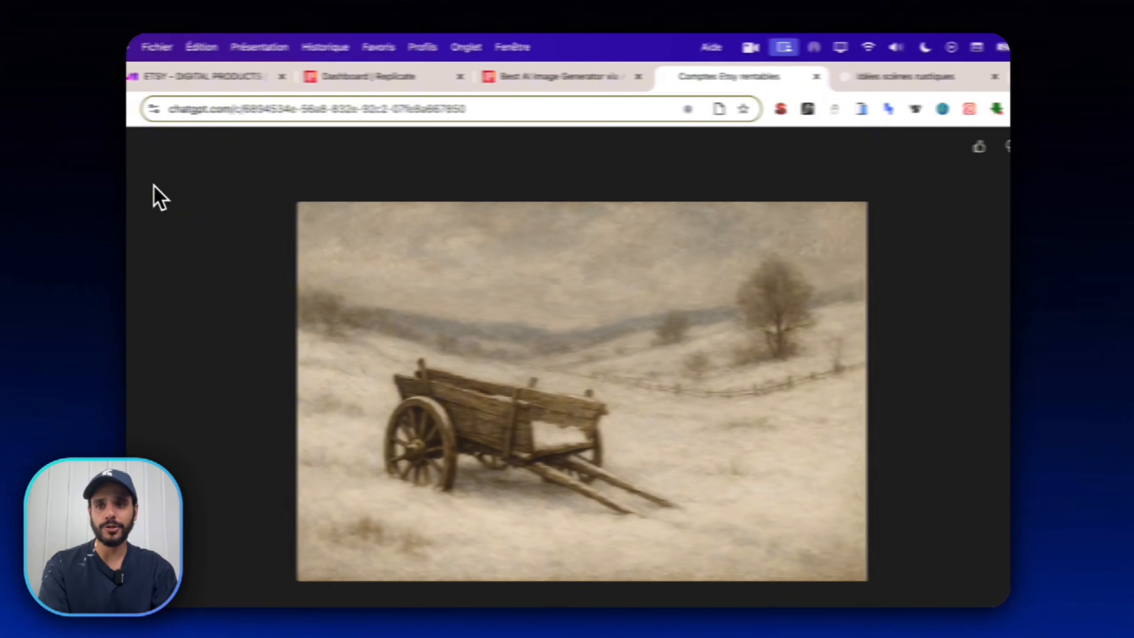
{"action": "left_click", "coordinate": [140, 151]}
Read the request for a complete JSON of the cart image and examine the JSON prompt's scene, style, composition, format and keywords.
{"action": "scroll", "coordinate": [567, 335], "scroll_direction": "down", "scroll_amount": 5}
{"action": "left_click_drag", "start_coordinate": [467, 340], "coordinate": [681, 362]}
{"action": "left_click", "coordinate": [680, 361]}
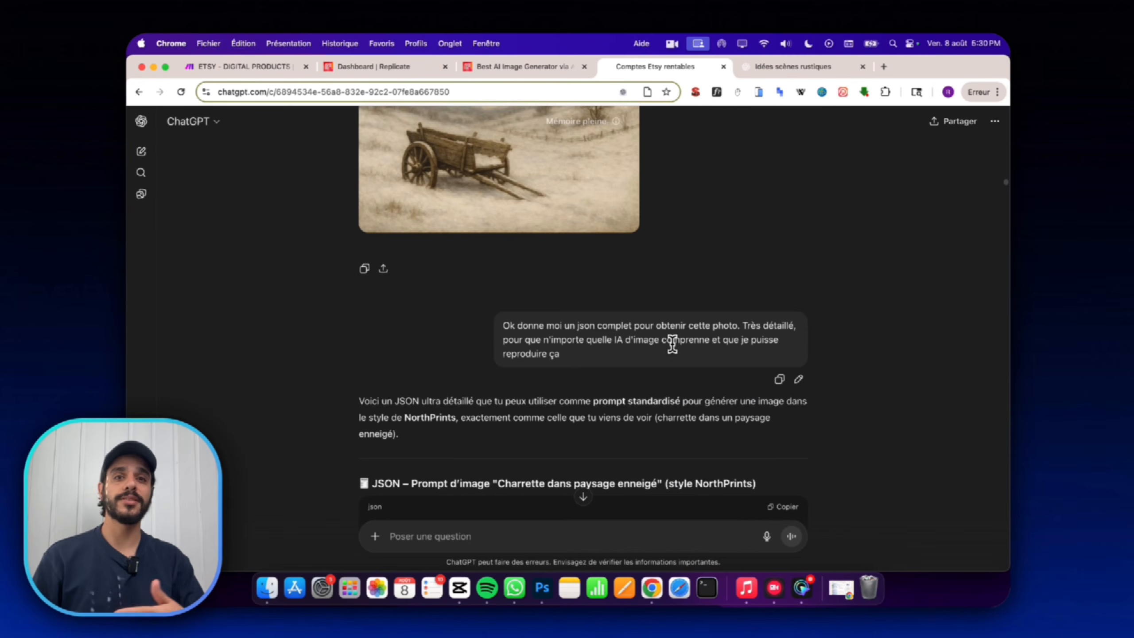
{"action": "scroll", "coordinate": [673, 345], "scroll_direction": "down", "scroll_amount": 3}
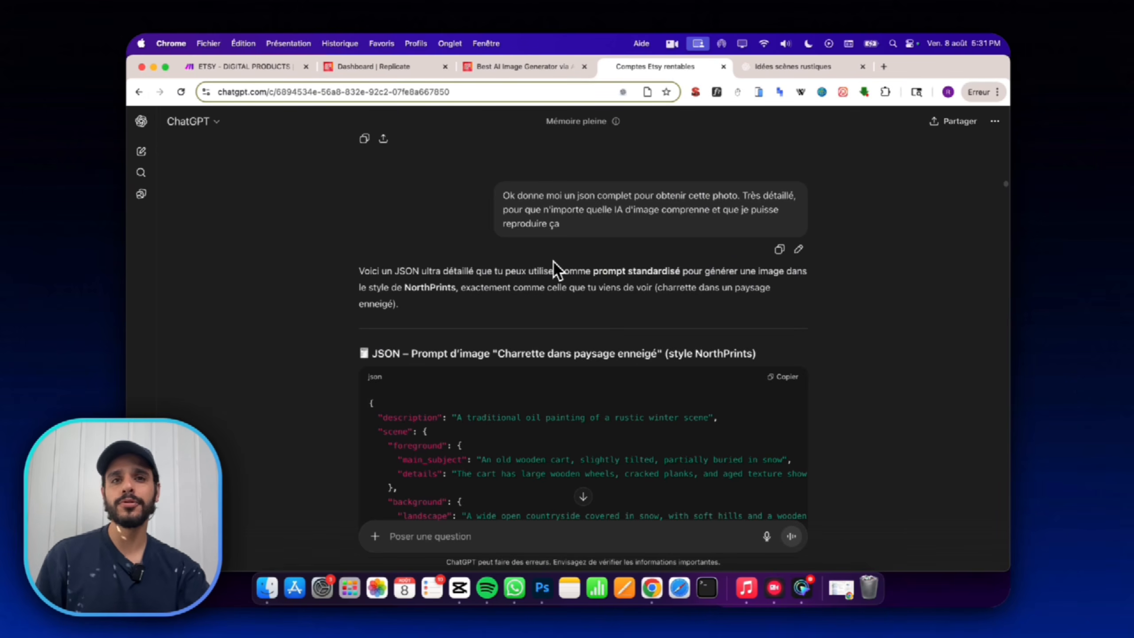
{"action": "scroll", "coordinate": [543, 223], "scroll_direction": "down", "scroll_amount": 10}
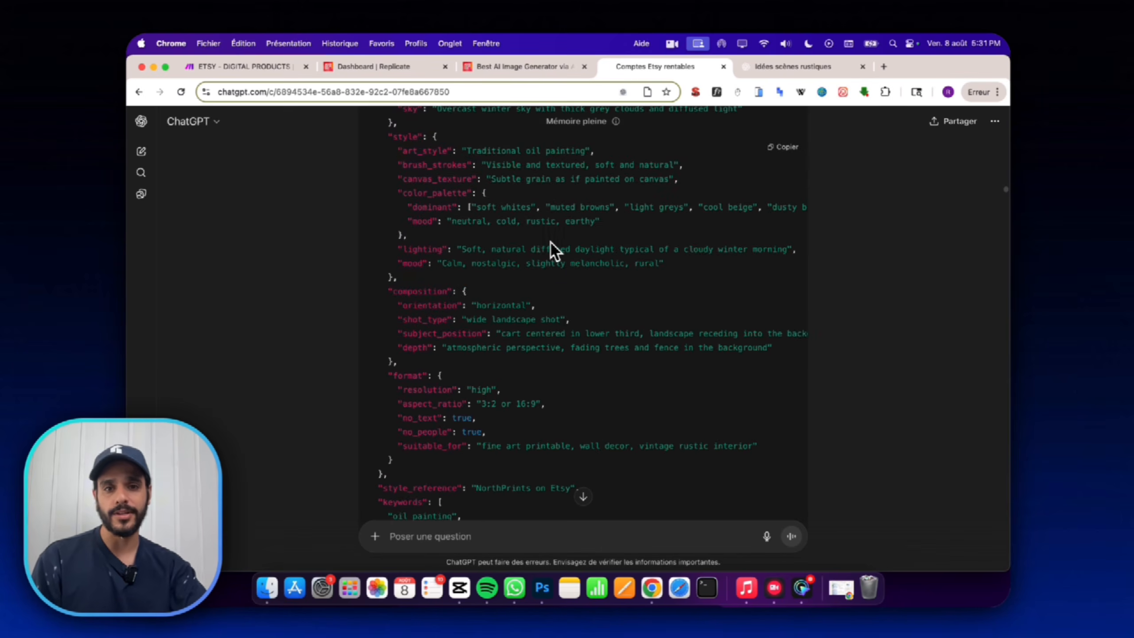
{"action": "scroll", "coordinate": [546, 244], "scroll_direction": "up", "scroll_amount": 7}
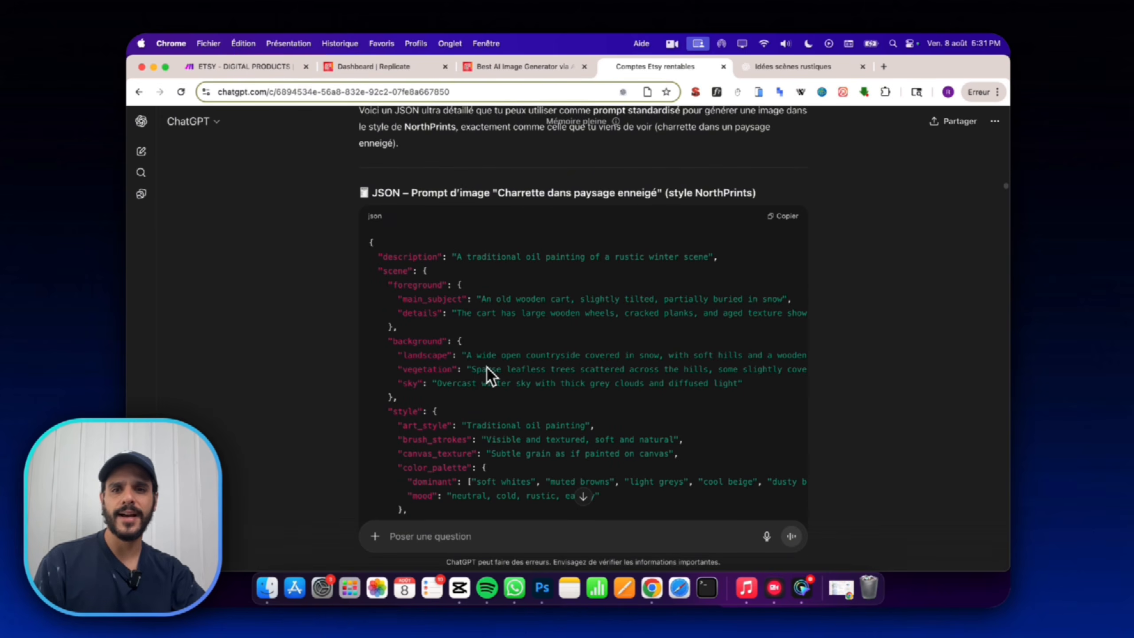
{"action": "scroll", "coordinate": [477, 370], "scroll_direction": "down", "scroll_amount": 5}
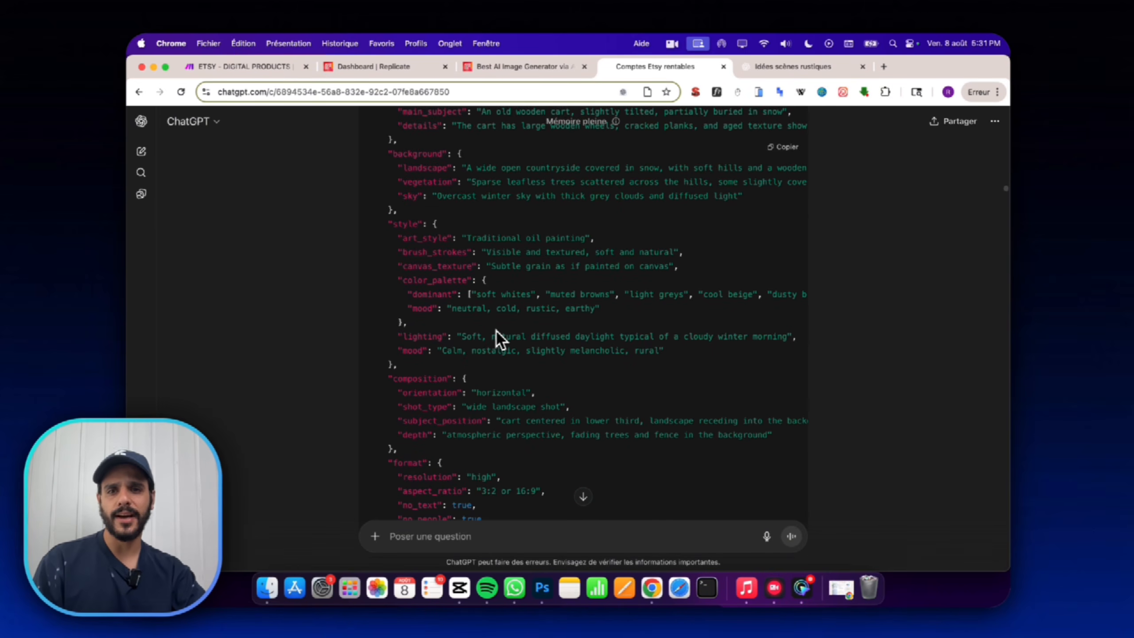
{"action": "scroll", "coordinate": [523, 353], "scroll_direction": "down", "scroll_amount": 1}
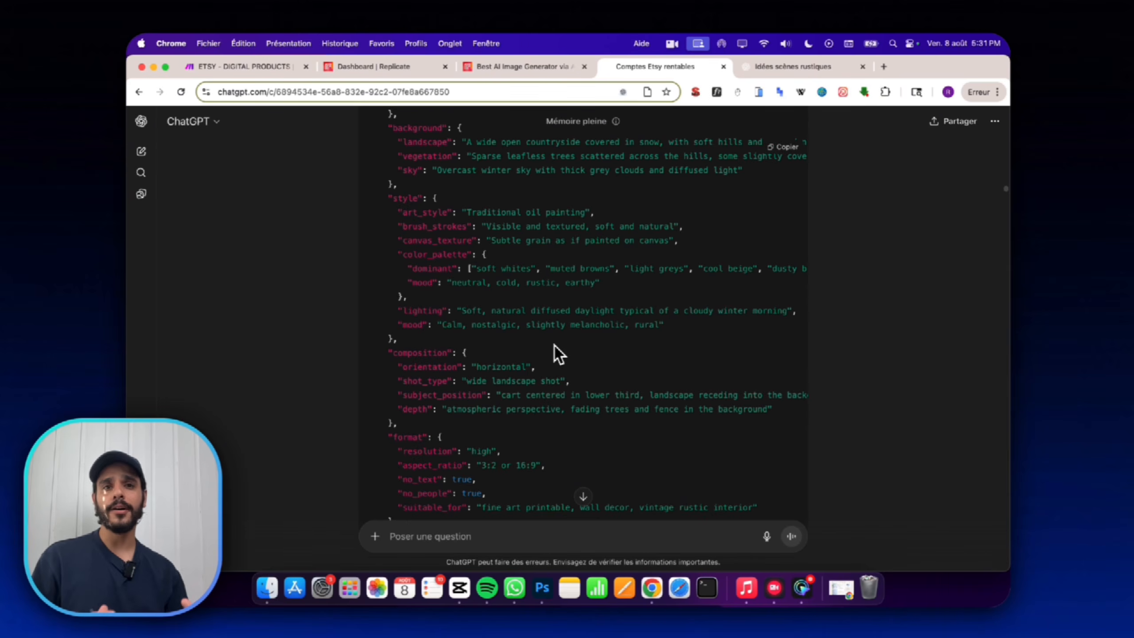
{"action": "scroll", "coordinate": [558, 354], "scroll_direction": "down", "scroll_amount": 6}
{"action": "scroll", "coordinate": [535, 351], "scroll_direction": "down", "scroll_amount": 3}
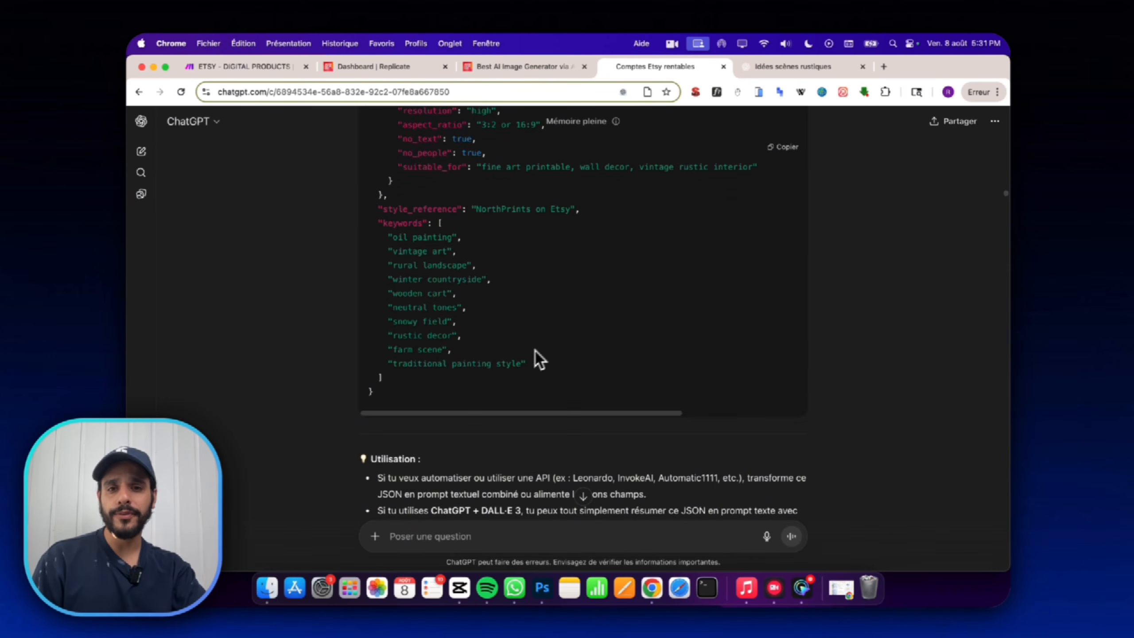
{"action": "scroll", "coordinate": [464, 353], "scroll_direction": "up", "scroll_amount": 20}
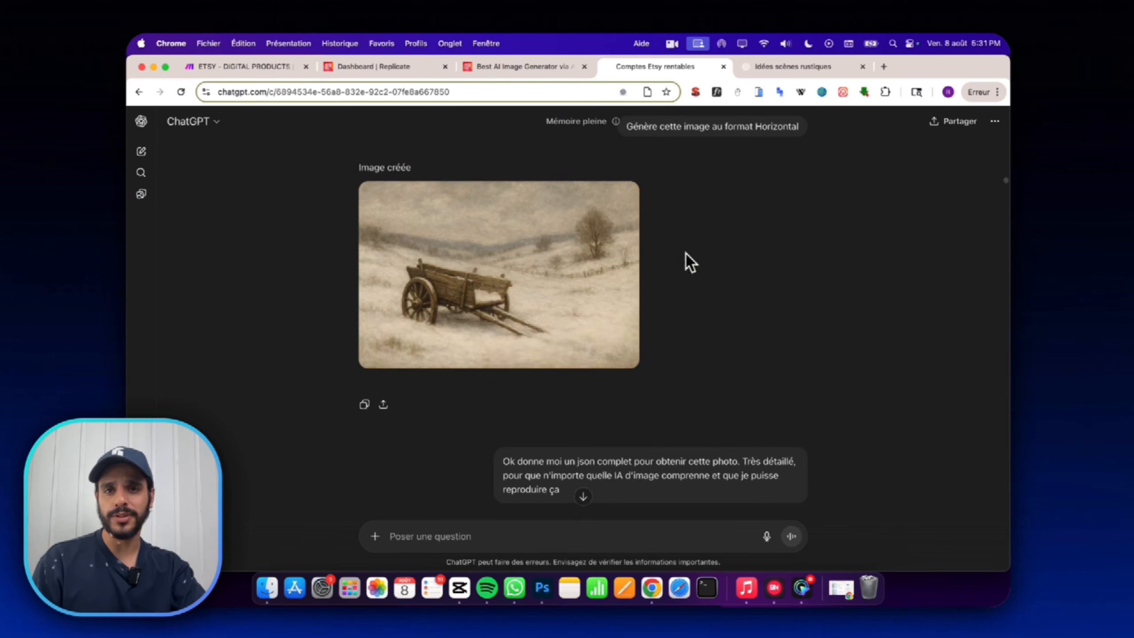
{"action": "scroll", "coordinate": [684, 261], "scroll_direction": "down", "scroll_amount": 6}
Browse Replicate's dashboard, its model categories and the text-to-image collection, including the ideogram, flux and photon-flash models.
{"action": "left_click", "coordinate": [378, 67]}
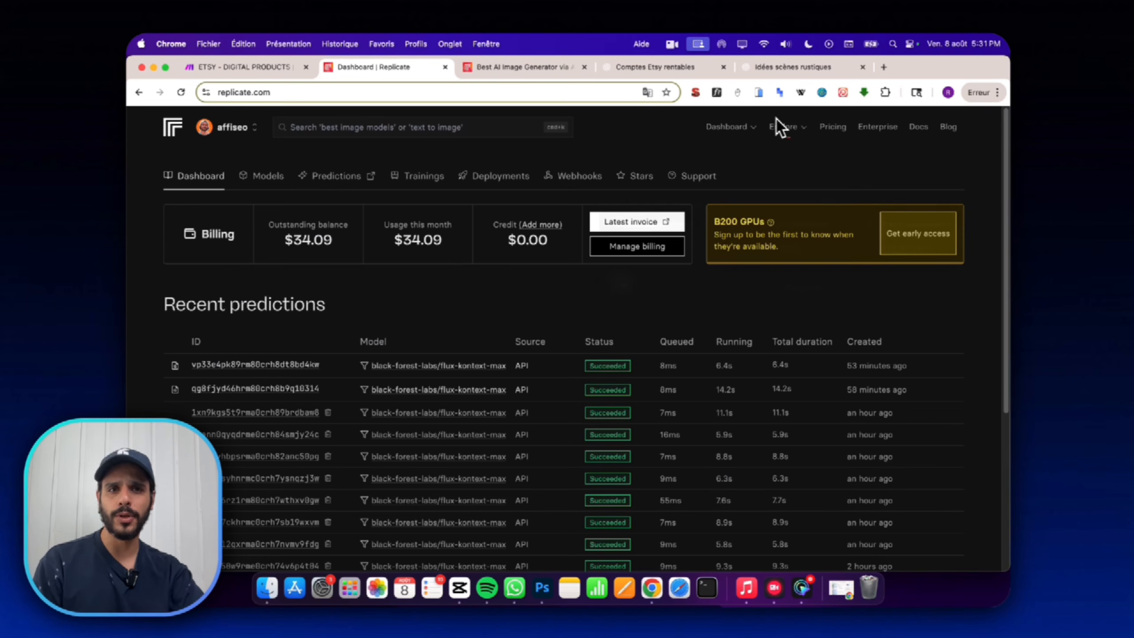
{"action": "mouse_move", "coordinate": [796, 137]}
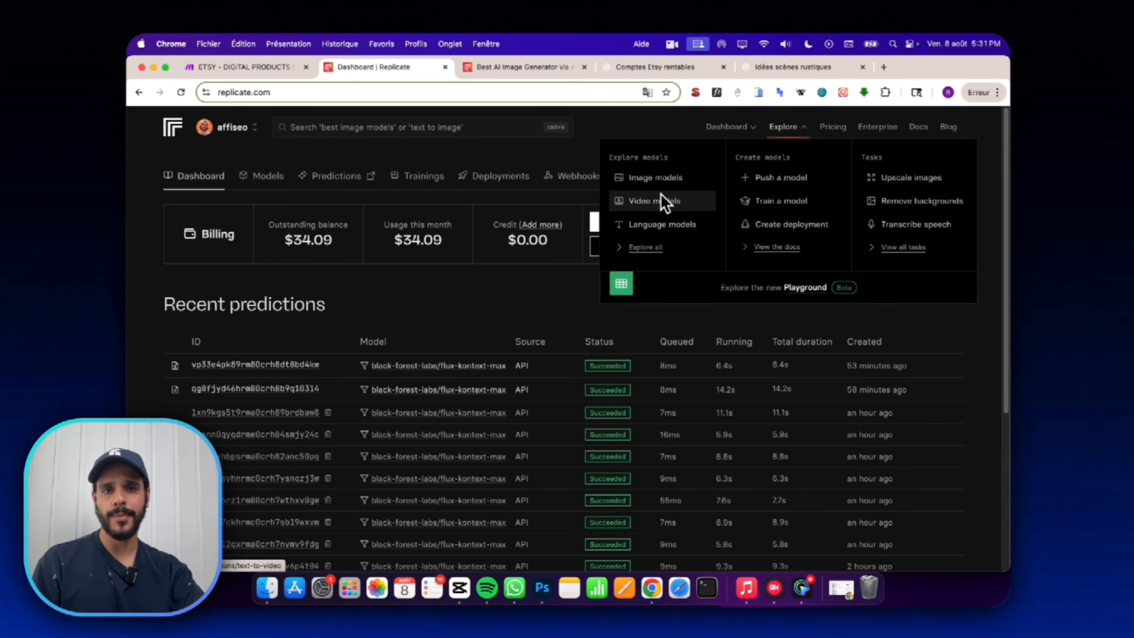
{"action": "left_click", "coordinate": [535, 67]}
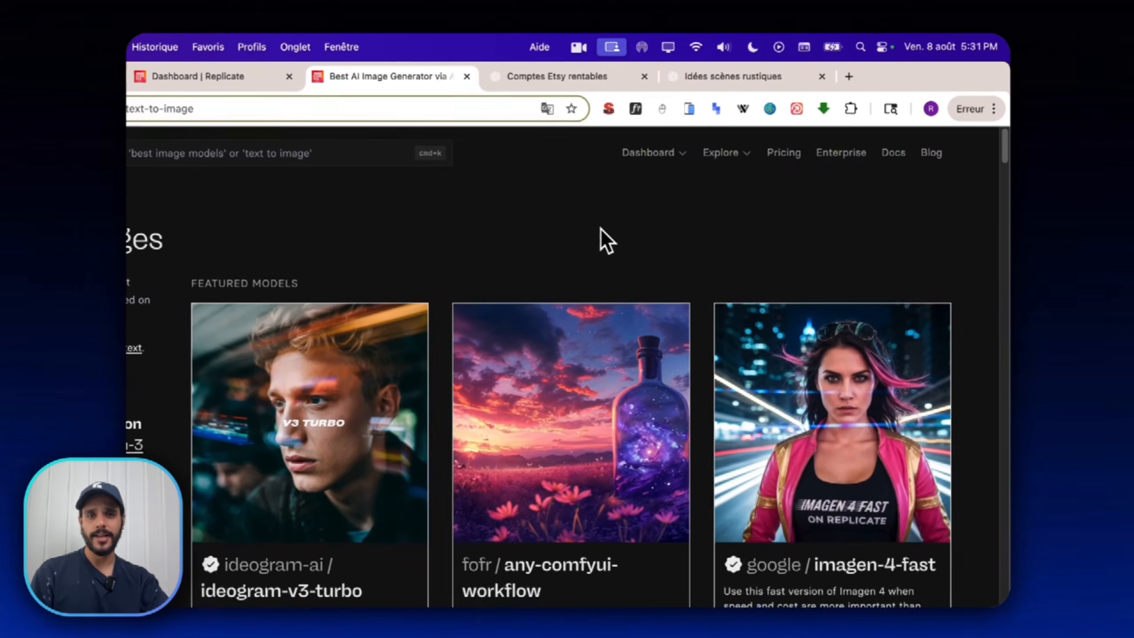
{"action": "scroll", "coordinate": [982, 424], "scroll_direction": "down", "scroll_amount": 5}
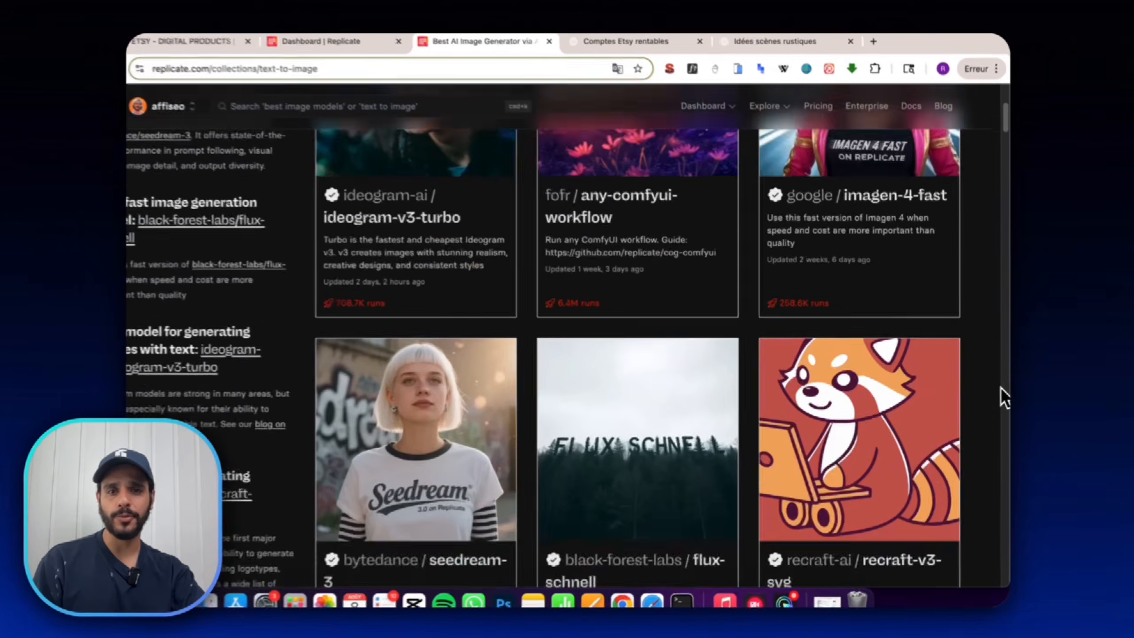
{"action": "scroll", "coordinate": [1002, 388], "scroll_direction": "down", "scroll_amount": 9}
{"action": "scroll", "coordinate": [957, 340], "scroll_direction": "up", "scroll_amount": 7}
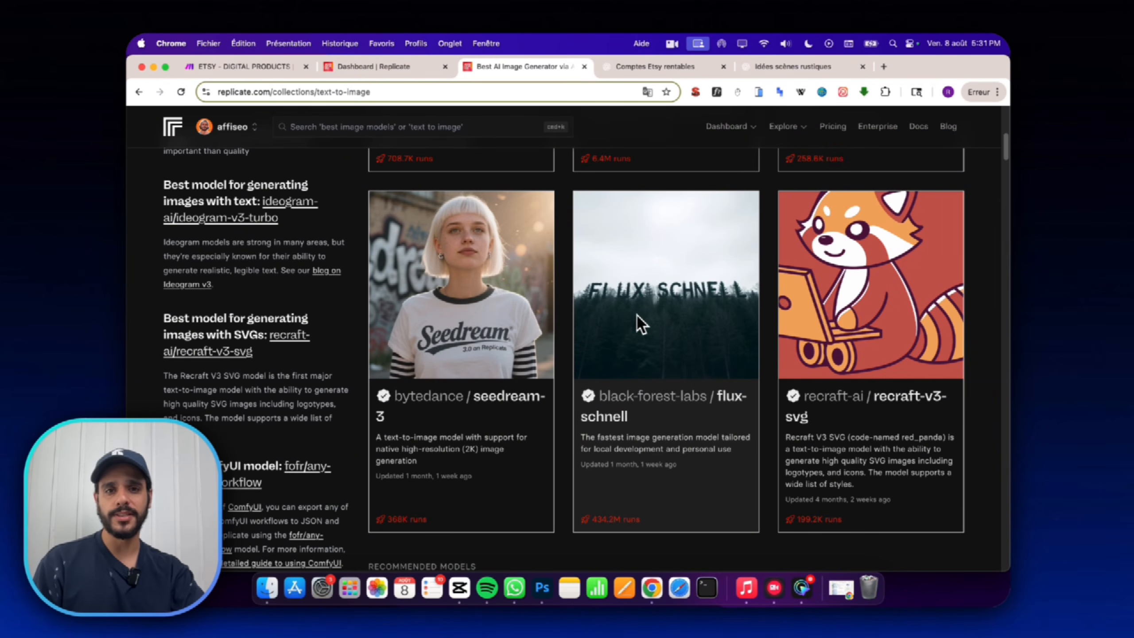
{"action": "scroll", "coordinate": [639, 318], "scroll_direction": "down", "scroll_amount": 10}
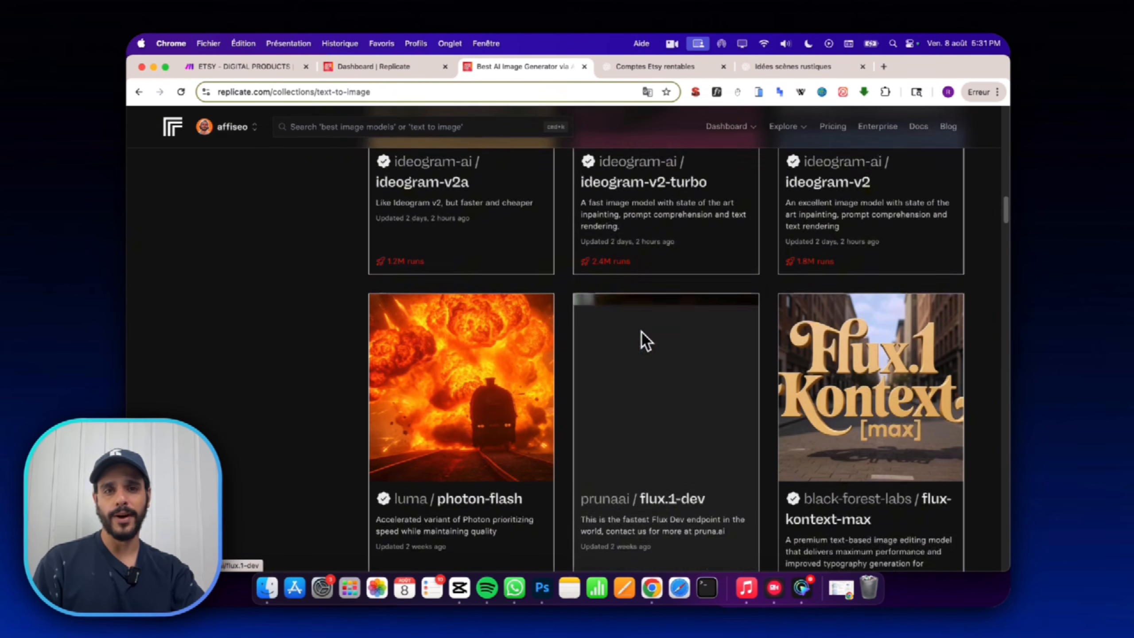
{"action": "scroll", "coordinate": [899, 322], "scroll_direction": "down", "scroll_amount": 6}
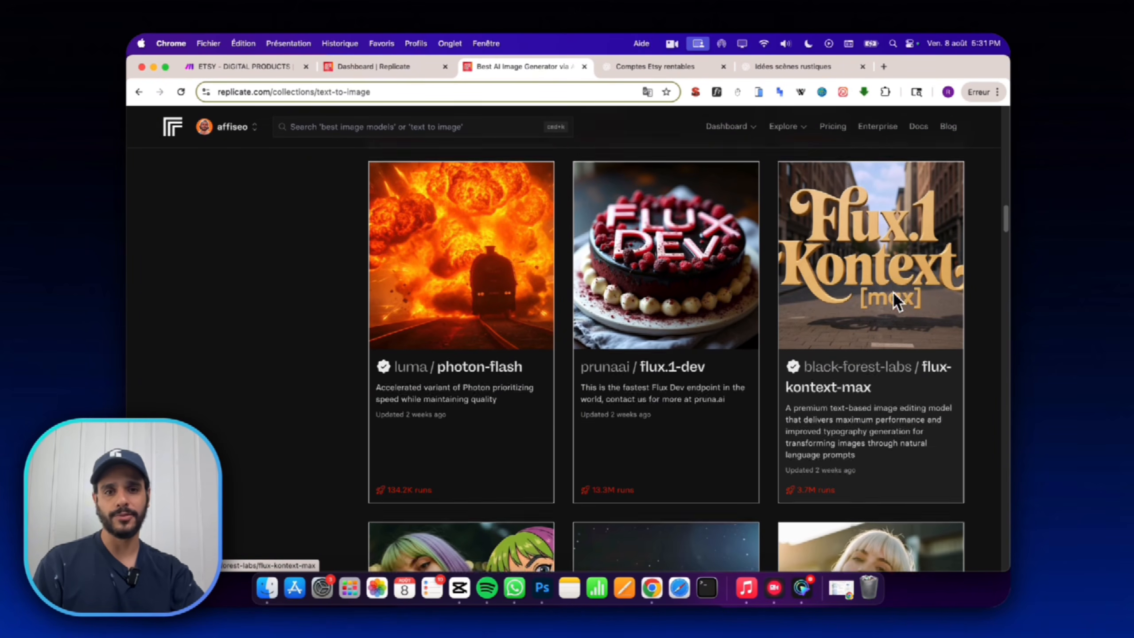
{"action": "scroll", "coordinate": [886, 337], "scroll_direction": "up", "scroll_amount": 4}
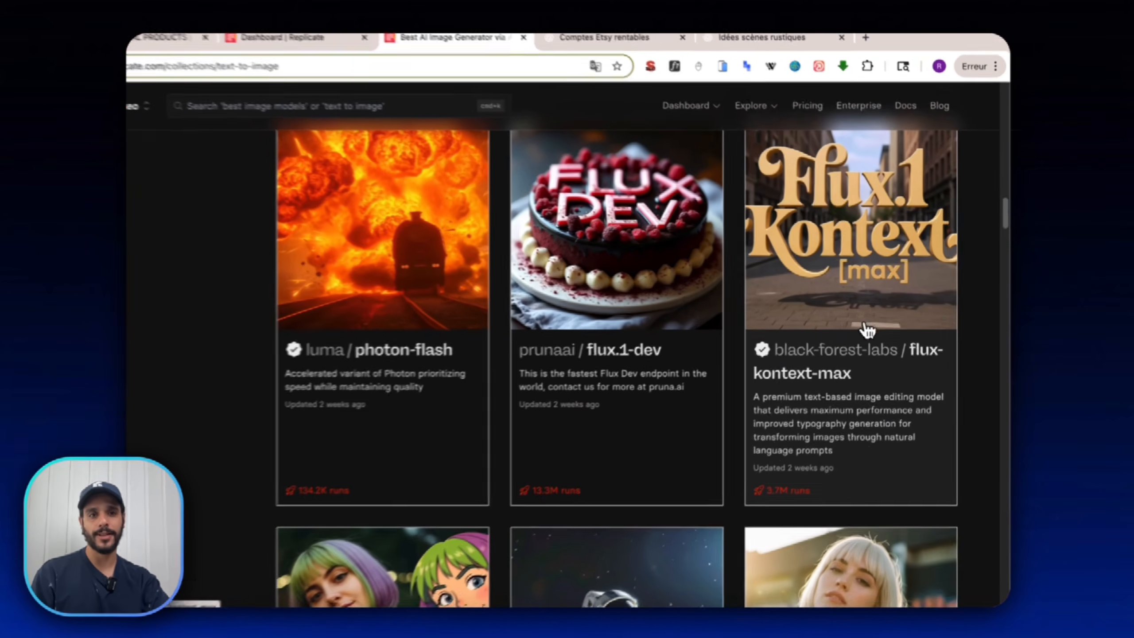
Open the black-forest-labs flux-kontext-max model page and look over its playground.
{"action": "left_click", "coordinate": [867, 331]}
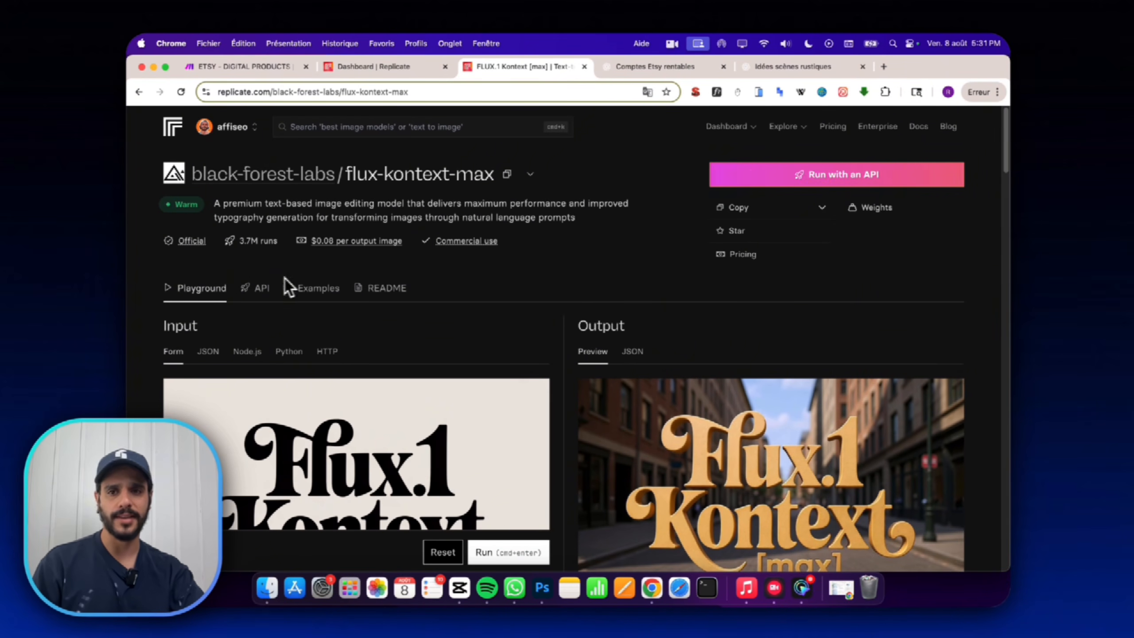
{"action": "scroll", "coordinate": [286, 286], "scroll_direction": "down", "scroll_amount": 5}
{"action": "scroll", "coordinate": [407, 183], "scroll_direction": "up", "scroll_amount": 5}
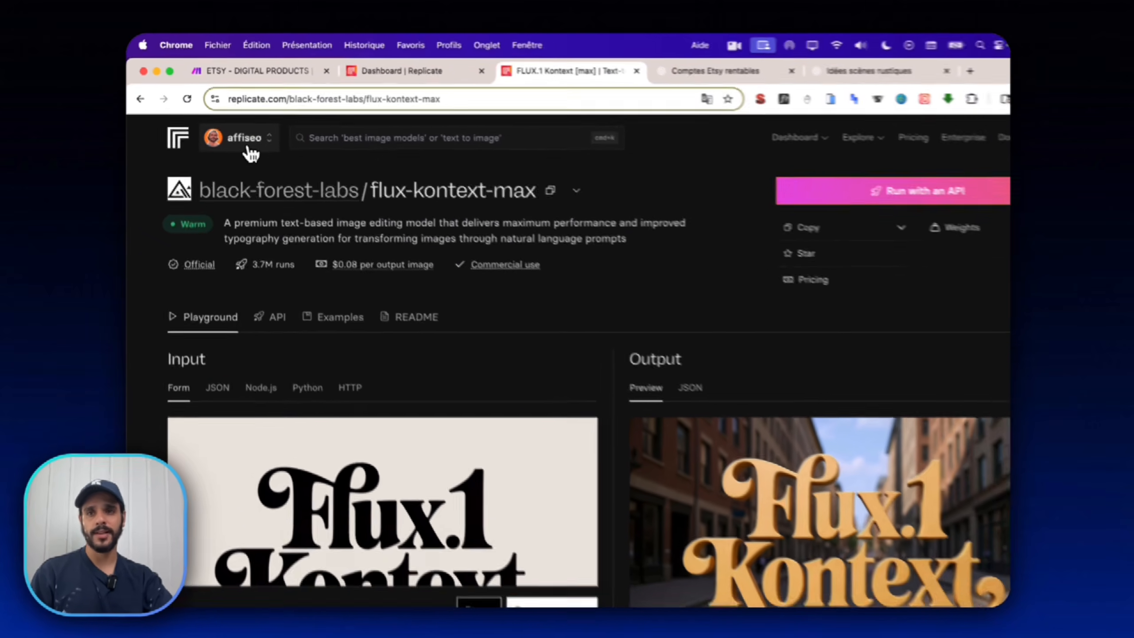
Open the account's API tokens page in a separate browser tab, review where tokens are created, and close it.
{"action": "left_click", "coordinate": [232, 126]}
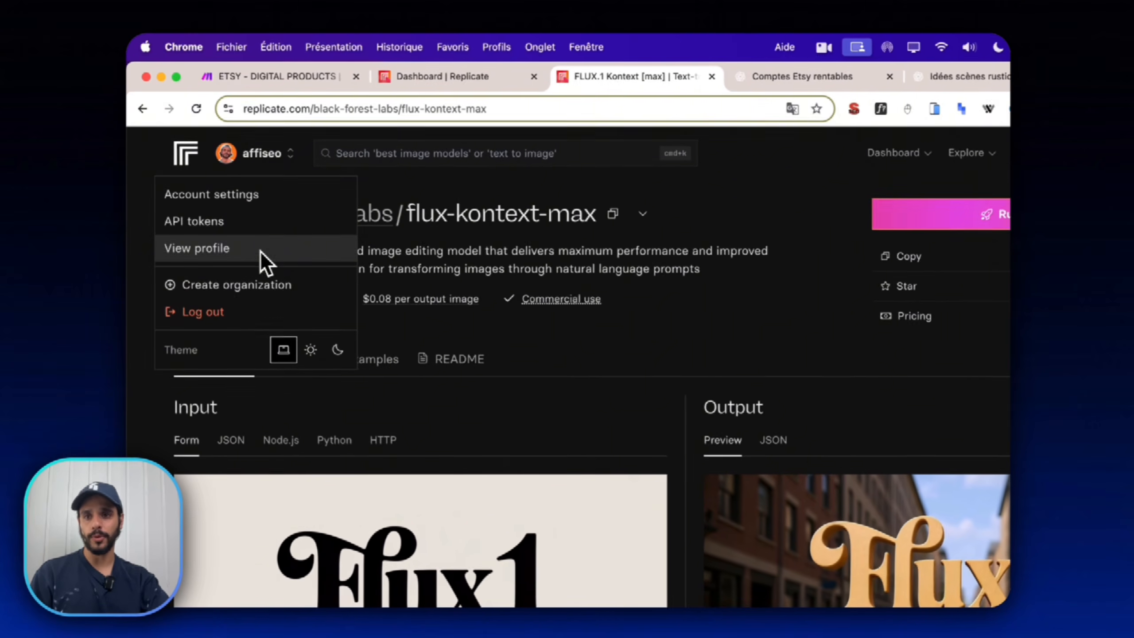
{"action": "right_click", "coordinate": [212, 224]}
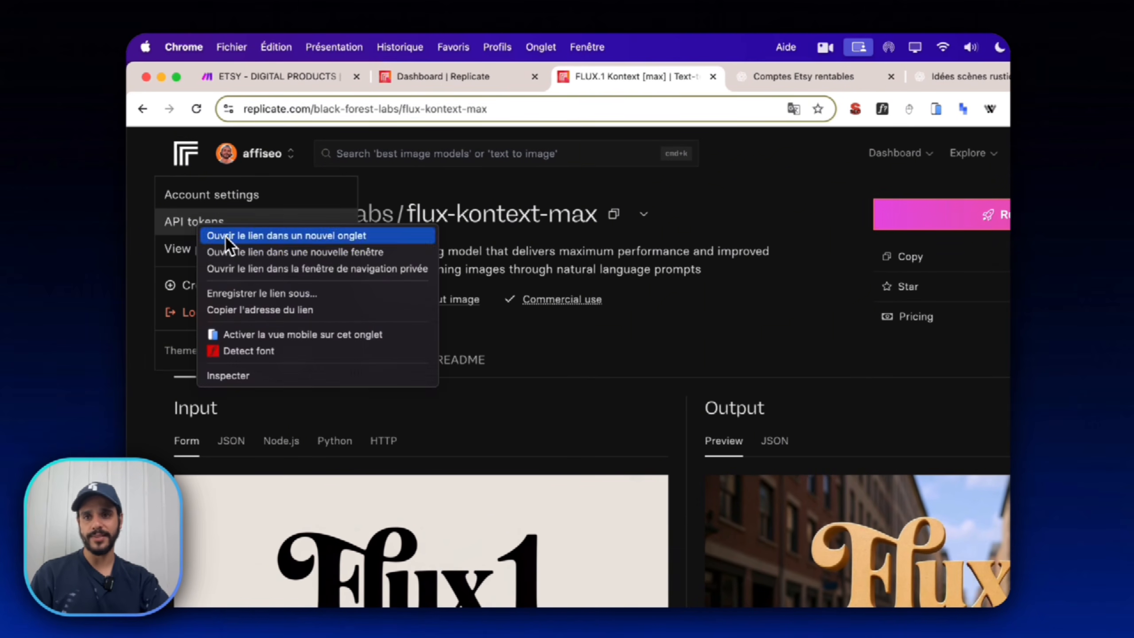
{"action": "left_click", "coordinate": [225, 234]}
{"action": "left_click", "coordinate": [724, 85]}
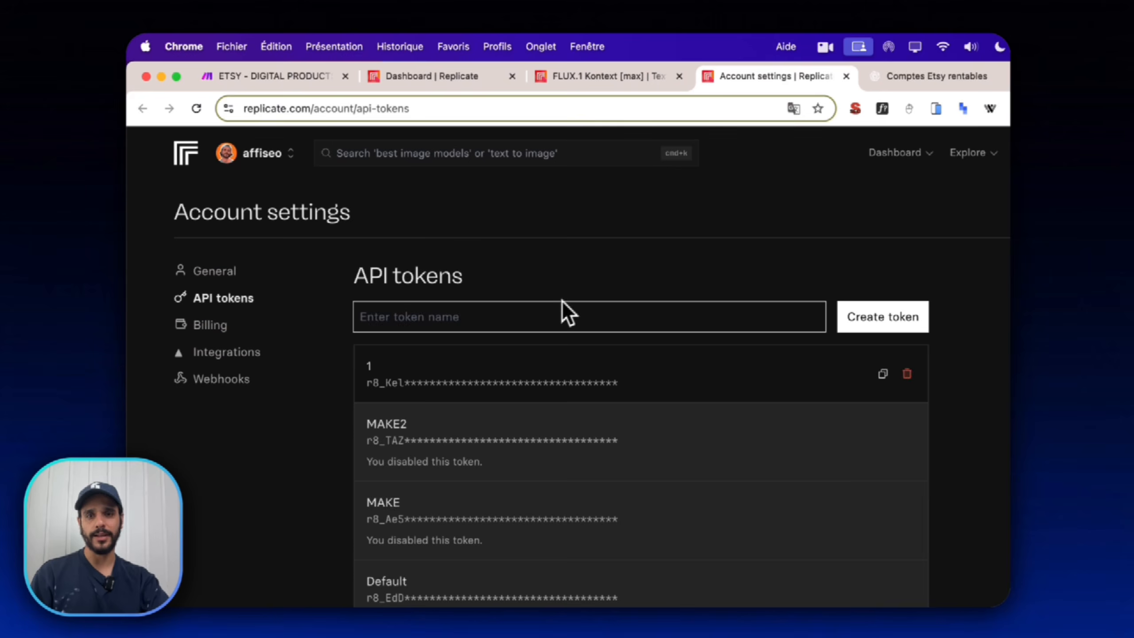
{"action": "left_click", "coordinate": [847, 75]}
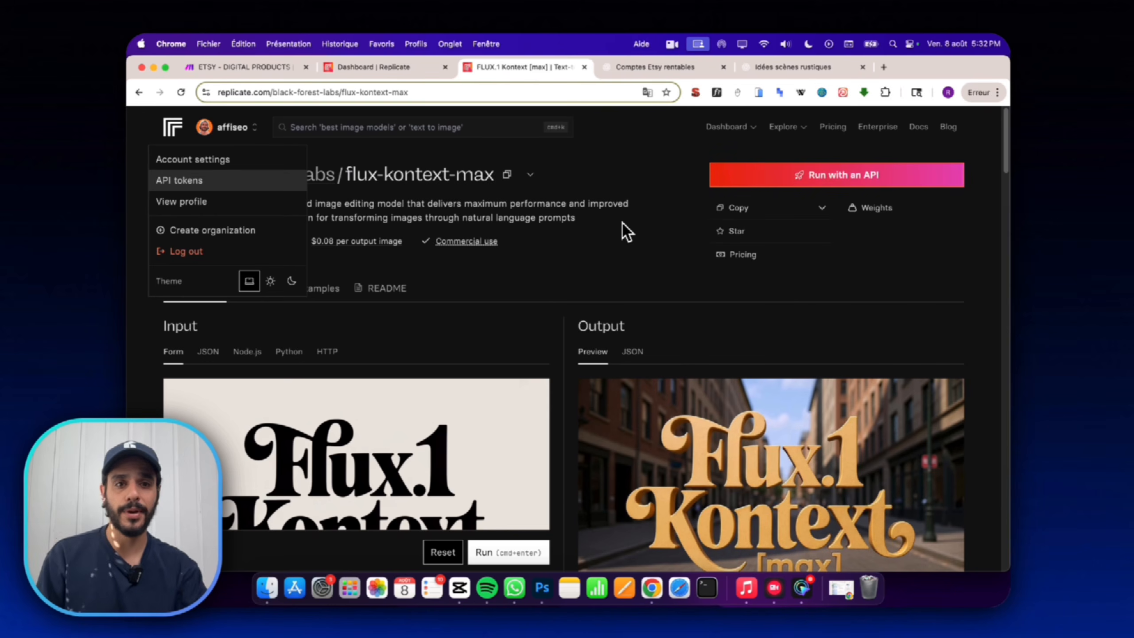
Load the webp painting of the woman hanging laundry as the flux-kontext-max input image and review the form.
{"action": "scroll", "coordinate": [457, 369], "scroll_direction": "down", "scroll_amount": 6}
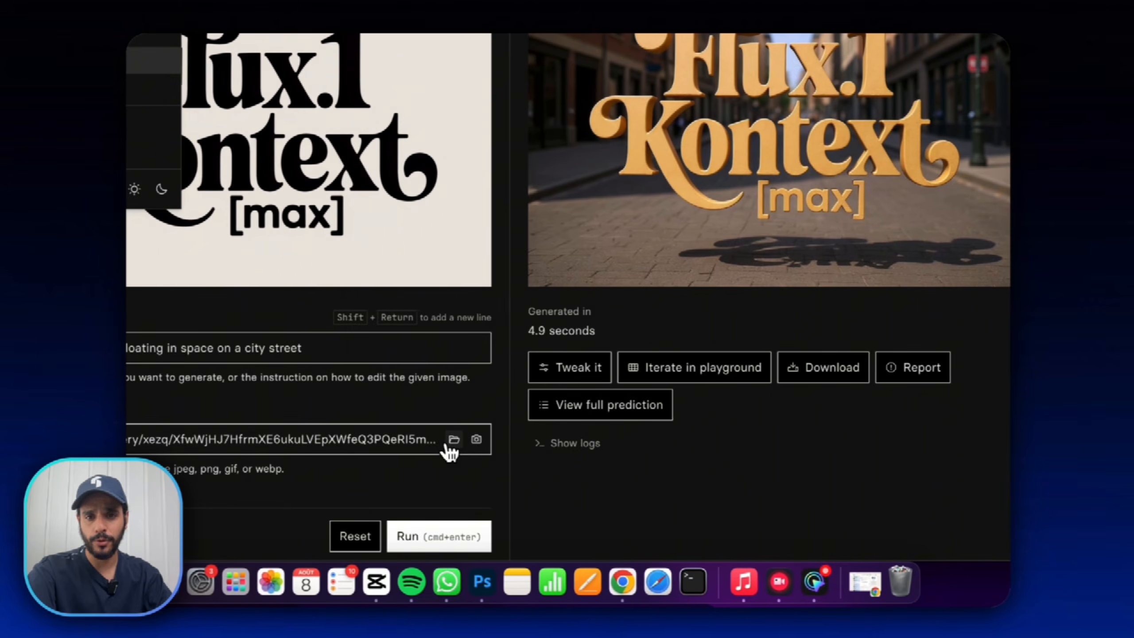
{"action": "left_click", "coordinate": [454, 441]}
{"action": "left_click", "coordinate": [394, 450]}
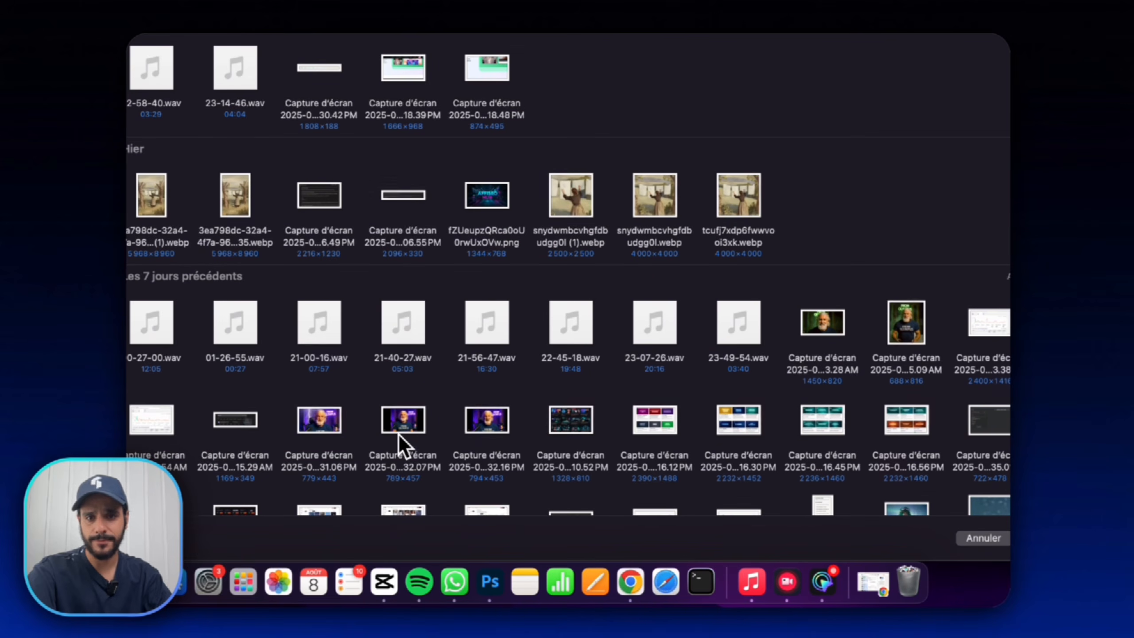
{"action": "double_click", "coordinate": [655, 197]}
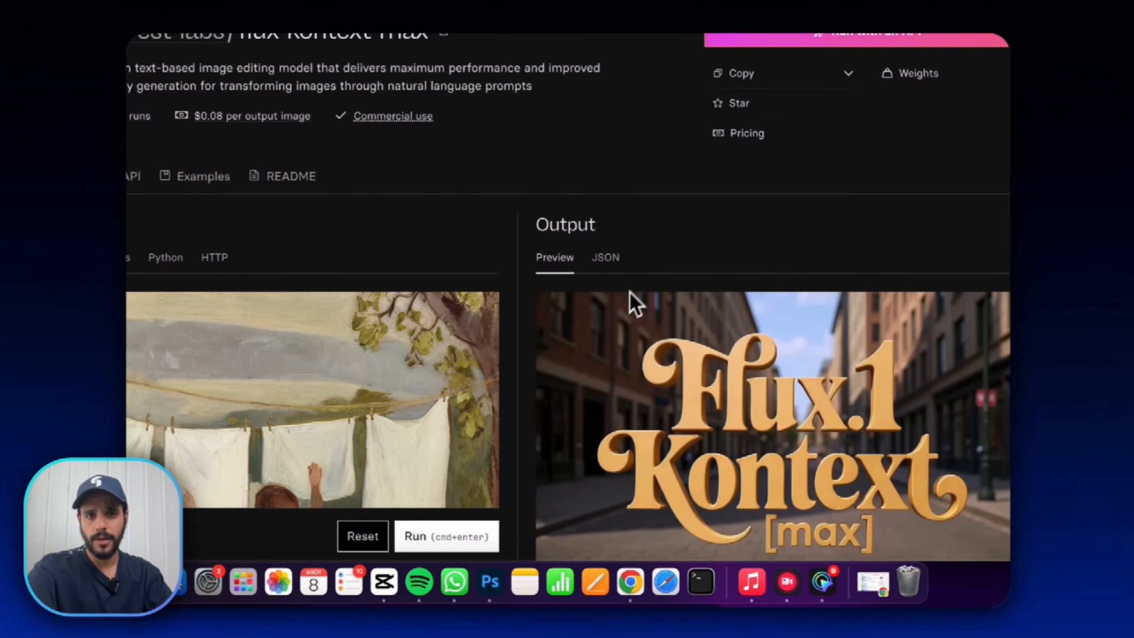
{"action": "scroll", "coordinate": [342, 351], "scroll_direction": "down", "scroll_amount": 6}
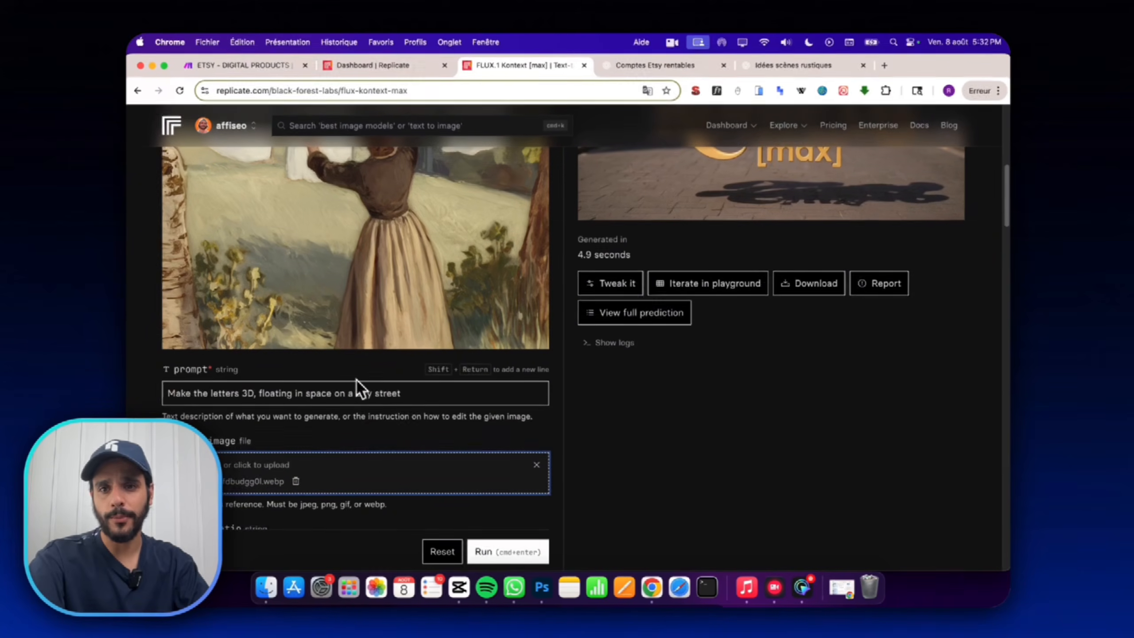
{"action": "scroll", "coordinate": [518, 218], "scroll_direction": "up", "scroll_amount": 10}
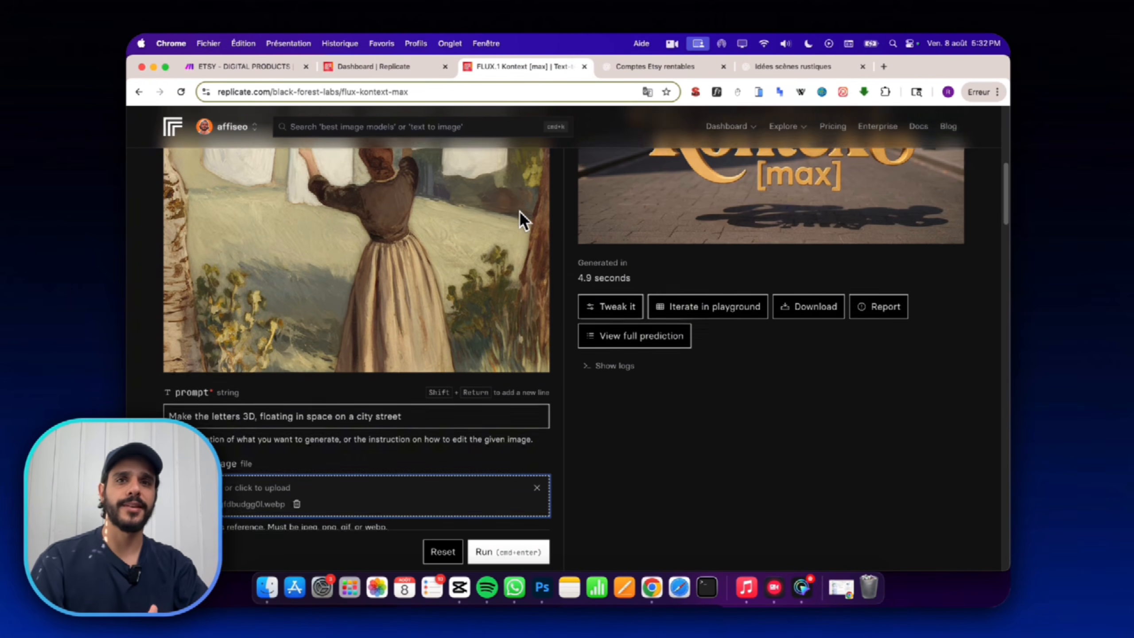
Run flux-kontext-max with the JSON prompt for an oil painting of a rustic winter scene, without an input image.
{"action": "scroll", "coordinate": [518, 221], "scroll_direction": "down", "scroll_amount": 2}
{"action": "key", "text": "super+Return"}
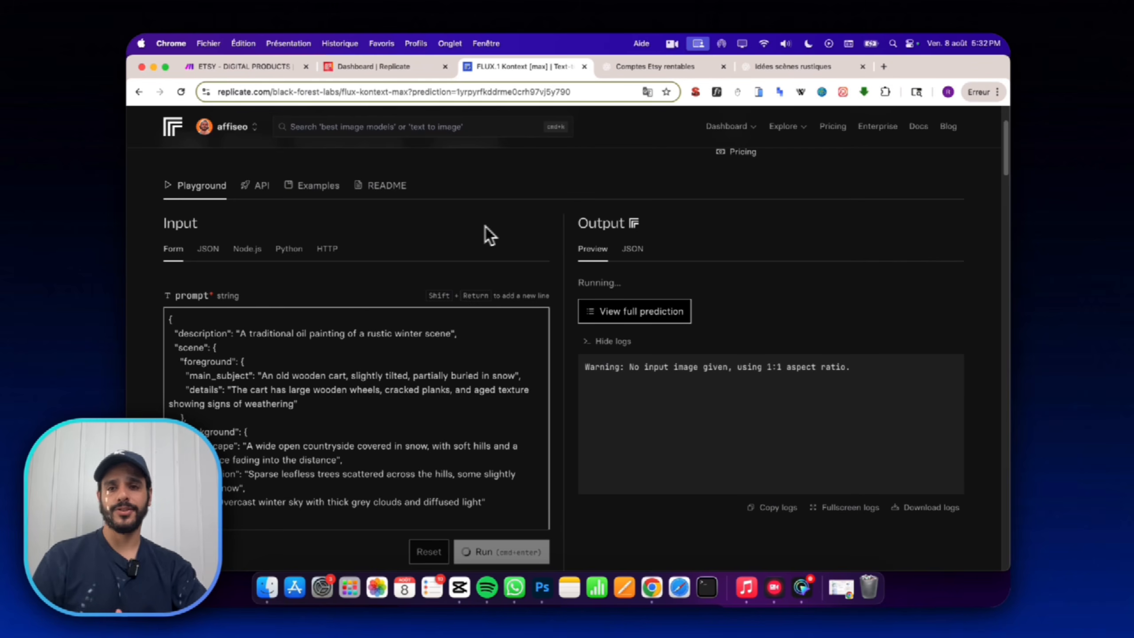
{"action": "scroll", "coordinate": [391, 319], "scroll_direction": "down", "scroll_amount": 15}
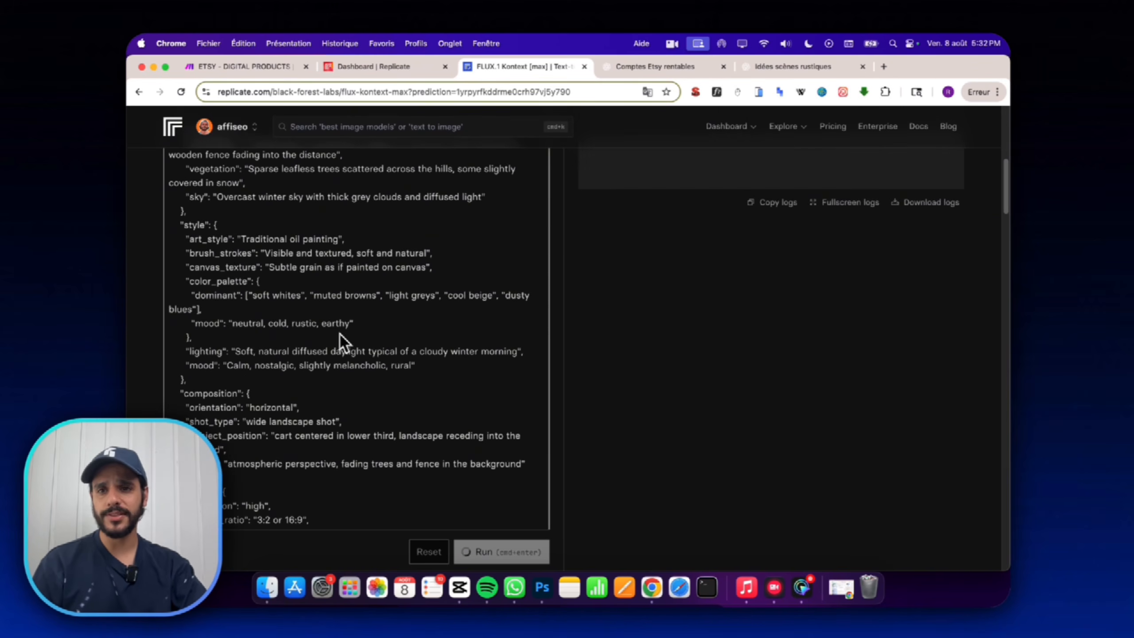
{"action": "scroll", "coordinate": [647, 413], "scroll_direction": "up", "scroll_amount": 15}
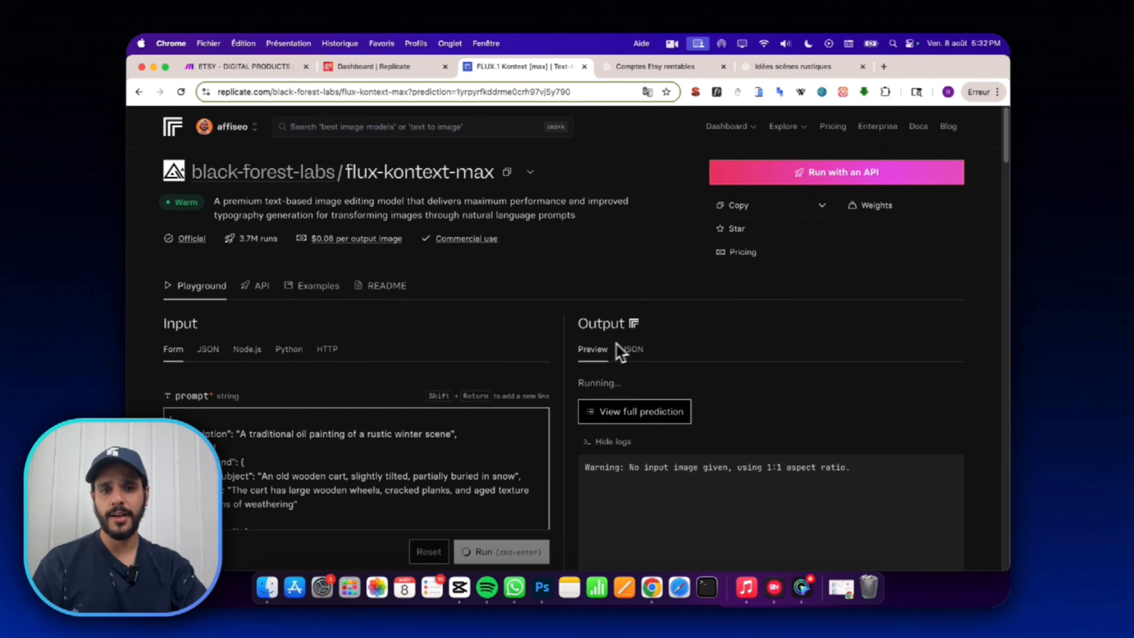
Check the model's aspect ratio, prompt upsampling, seed and output format settings, then view the generated snowy cart painting.
{"action": "scroll", "coordinate": [651, 300], "scroll_direction": "down", "scroll_amount": 12}
{"action": "scroll", "coordinate": [271, 283], "scroll_direction": "down", "scroll_amount": 2}
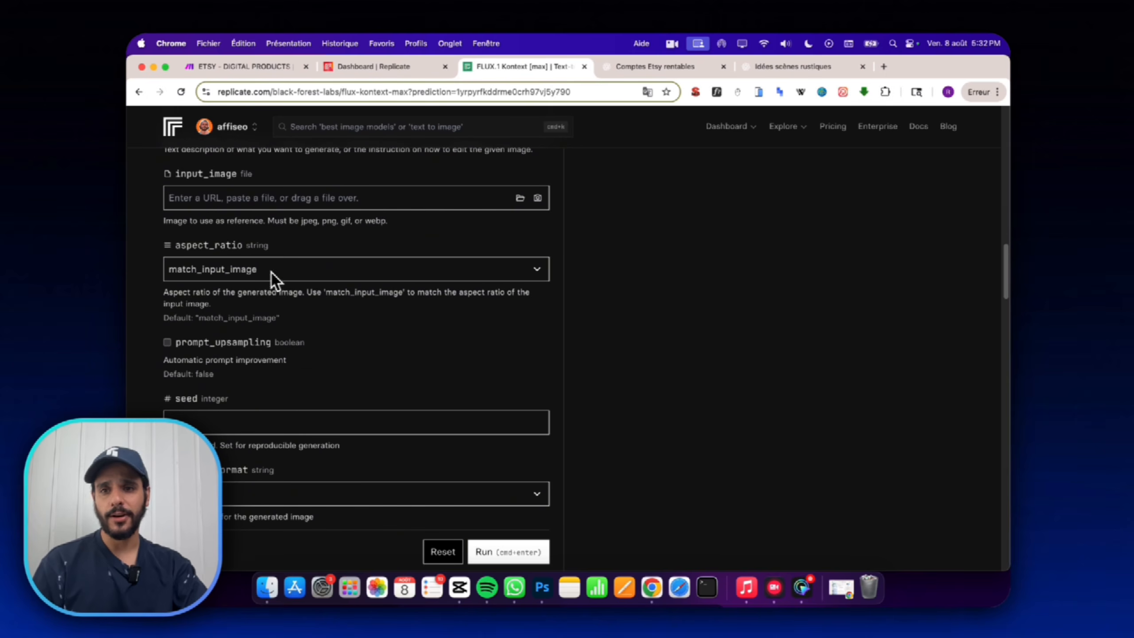
{"action": "scroll", "coordinate": [718, 317], "scroll_direction": "up", "scroll_amount": 15}
{"action": "scroll", "coordinate": [841, 329], "scroll_direction": "down", "scroll_amount": 8}
{"action": "scroll", "coordinate": [848, 353], "scroll_direction": "up", "scroll_amount": 3}
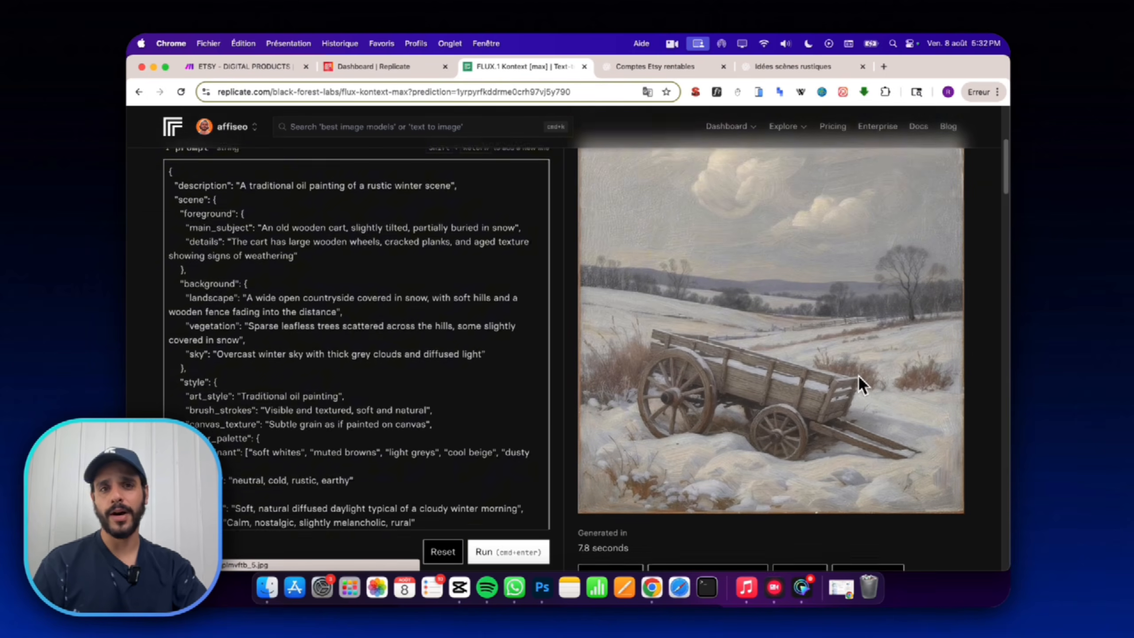
Look at the aspect ratio options and compare the generated cart painting with its JSON prompt.
{"action": "scroll", "coordinate": [506, 322], "scroll_direction": "down", "scroll_amount": 15}
{"action": "scroll", "coordinate": [290, 277], "scroll_direction": "up", "scroll_amount": 3}
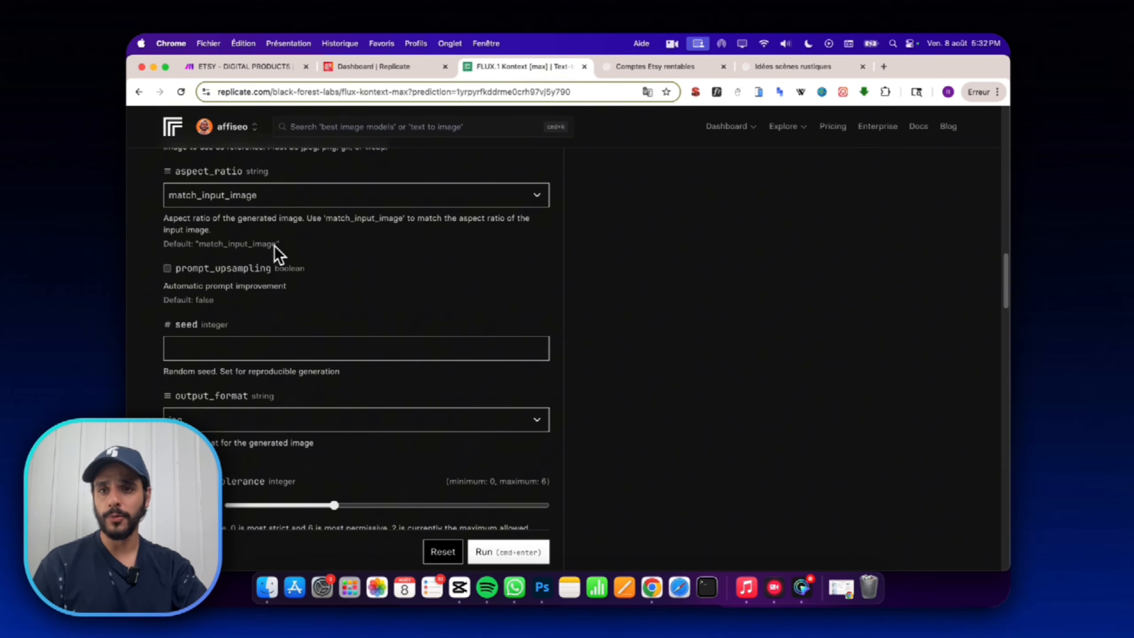
{"action": "left_click", "coordinate": [274, 197]}
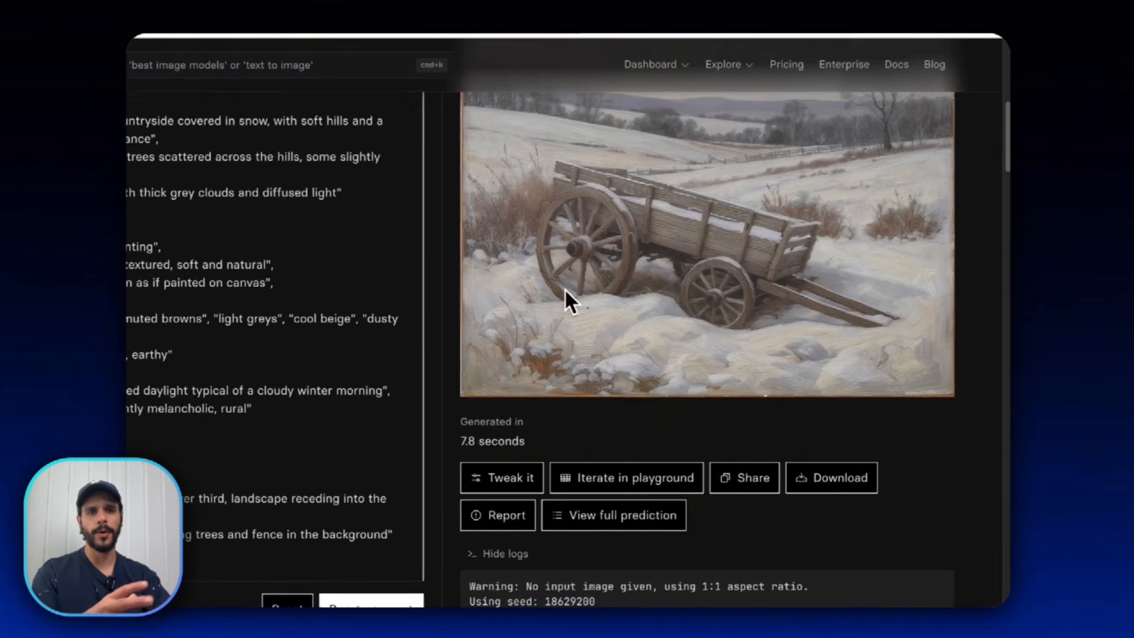
{"action": "scroll", "coordinate": [594, 290], "scroll_direction": "up", "scroll_amount": 5}
{"action": "scroll", "coordinate": [607, 287], "scroll_direction": "down", "scroll_amount": 2}
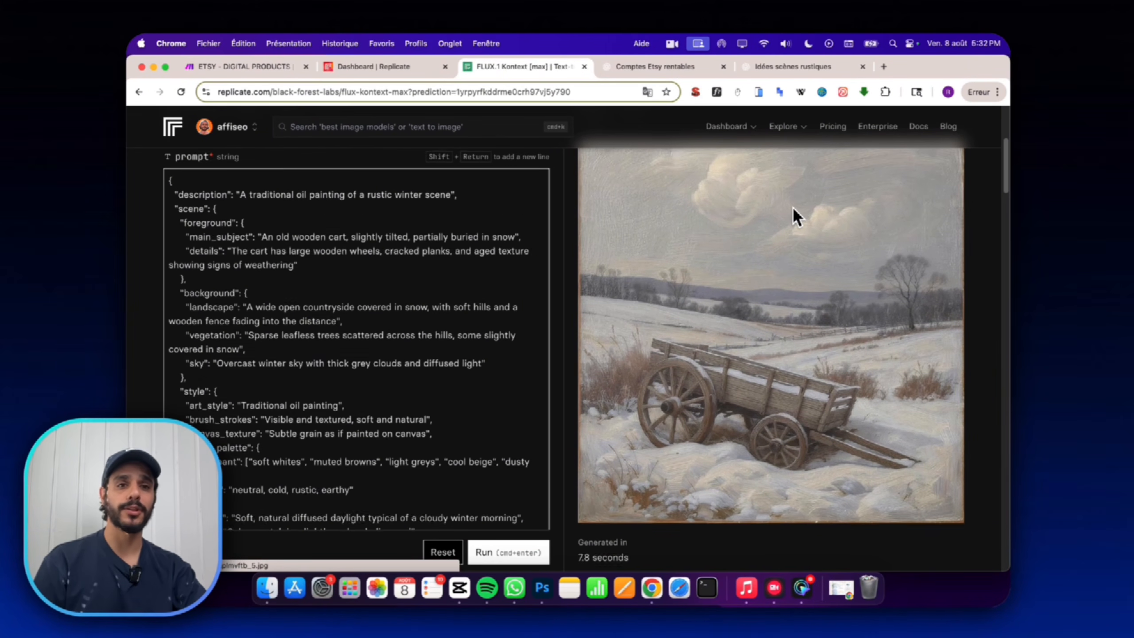
{"action": "scroll", "coordinate": [796, 216], "scroll_direction": "up", "scroll_amount": 2}
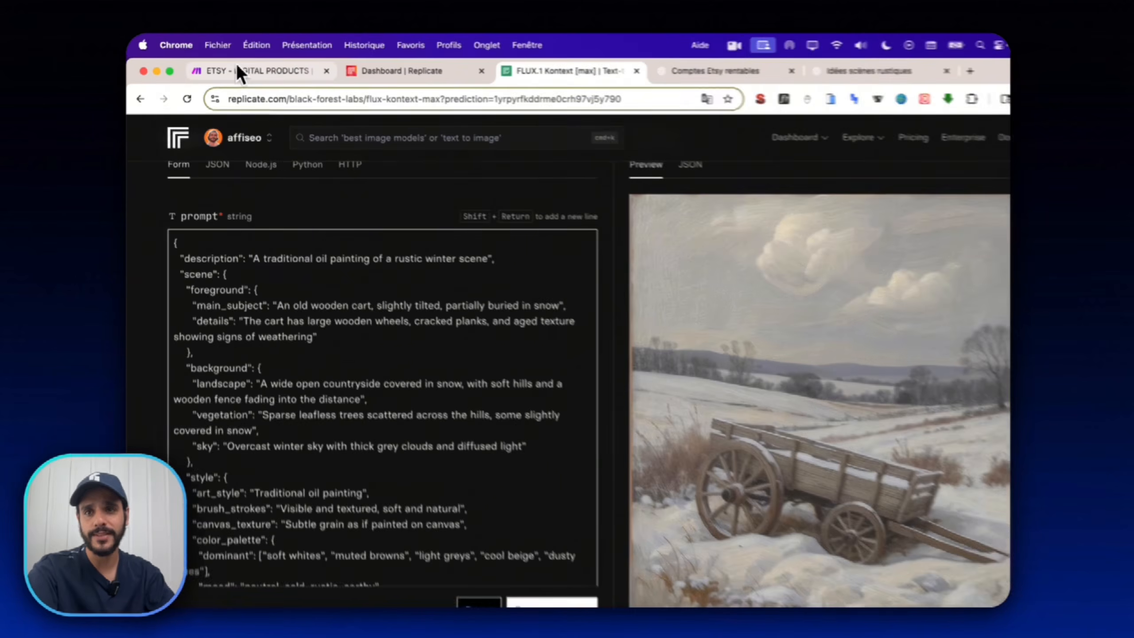
Switch to the Make scenario ETSY - DIGITAL PRODUCTS, inspect the Génération Image module's Ideogram connection and prompt settings, and close them.
{"action": "left_click", "coordinate": [235, 67]}
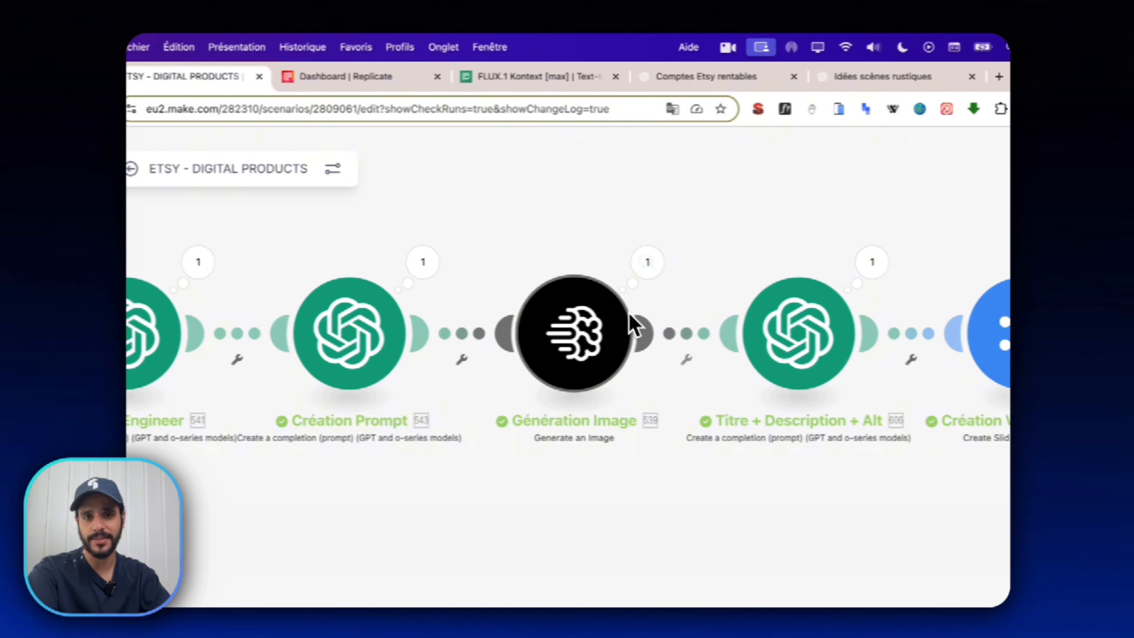
{"action": "left_click", "coordinate": [680, 313]}
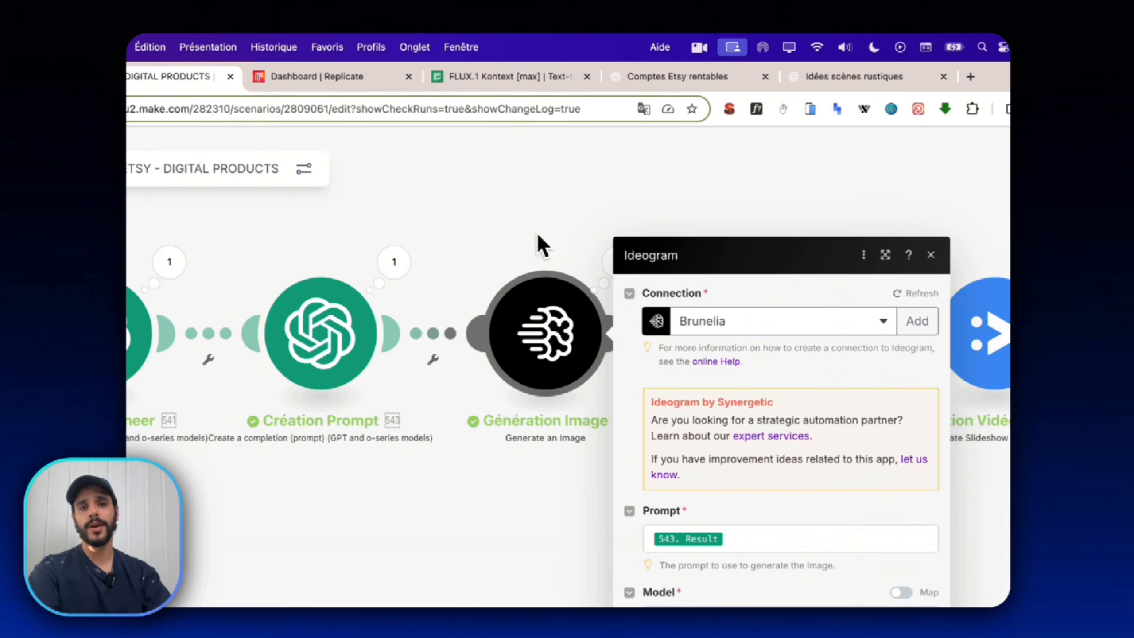
{"action": "left_click", "coordinate": [537, 235]}
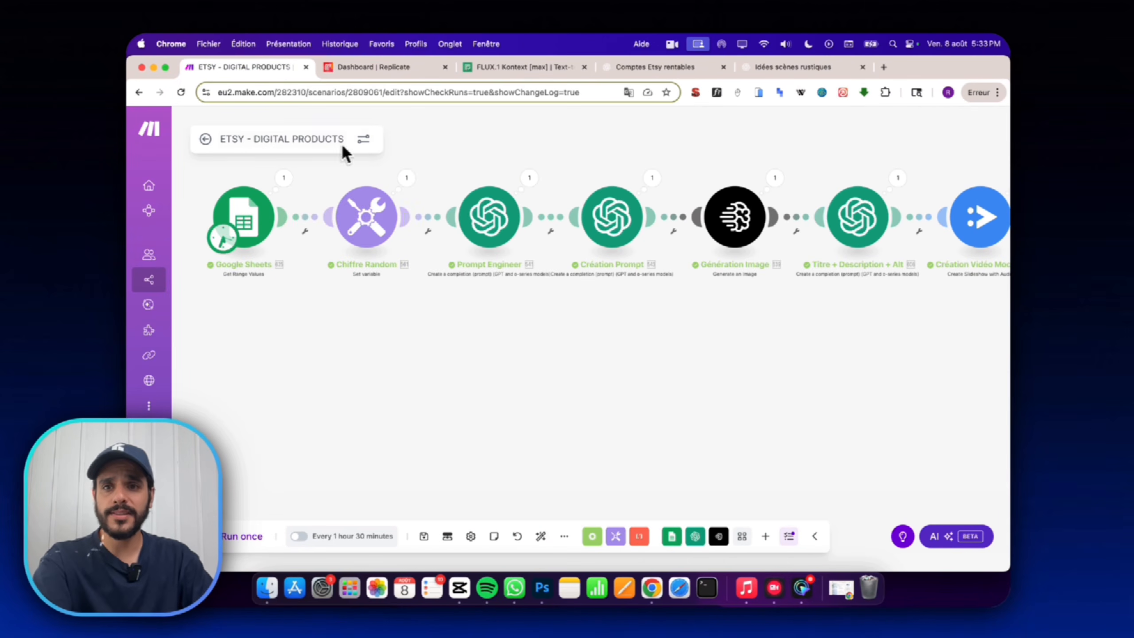
Unlink the Génération Image module from the Titre + Description + Alt module.
{"action": "right_click", "coordinate": [794, 218]}
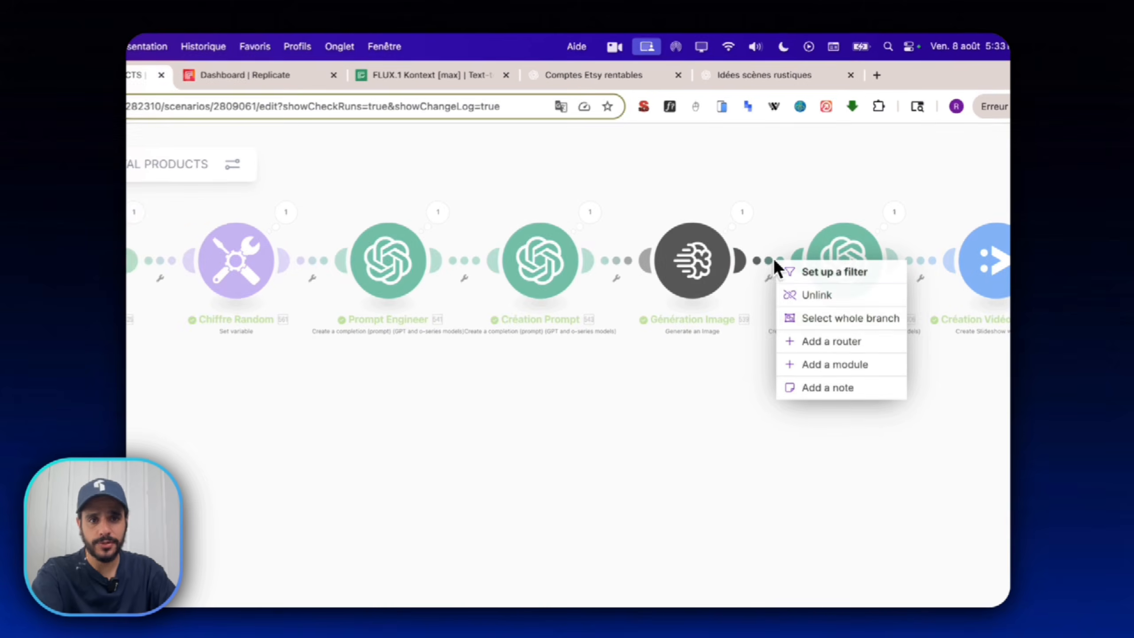
{"action": "left_click", "coordinate": [817, 247]}
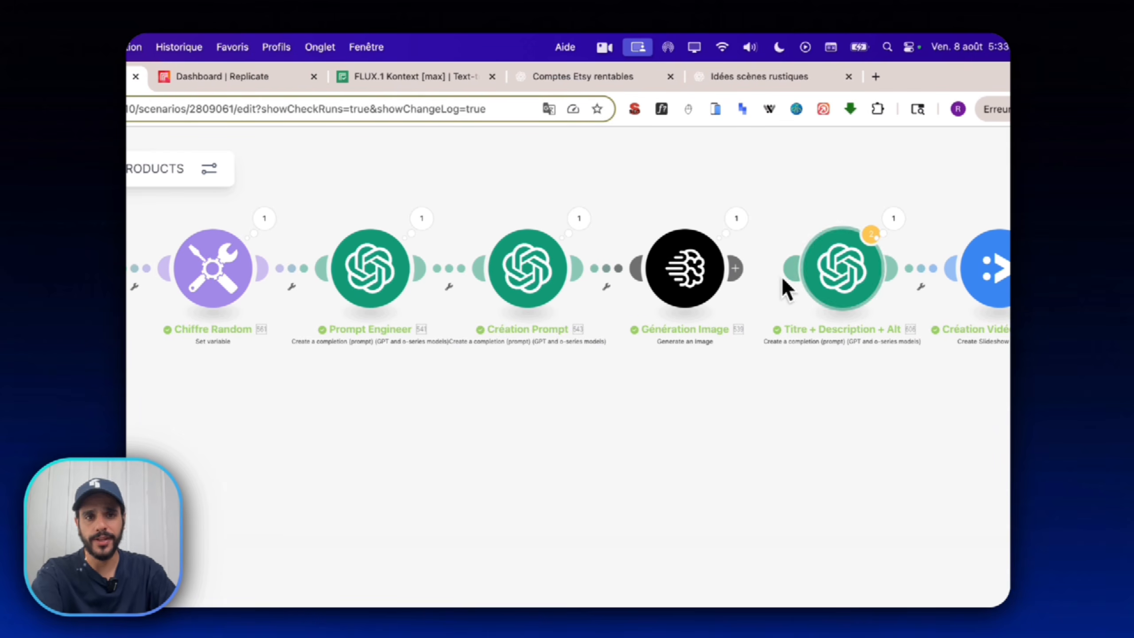
Open the Création Etsy spreadsheet used by the scenario's Google Sheets module and select the scene "Sentier sablonneux menant à la mer COASTAL".
{"action": "scroll", "coordinate": [215, 396], "scroll_direction": "up", "scroll_amount": 2}
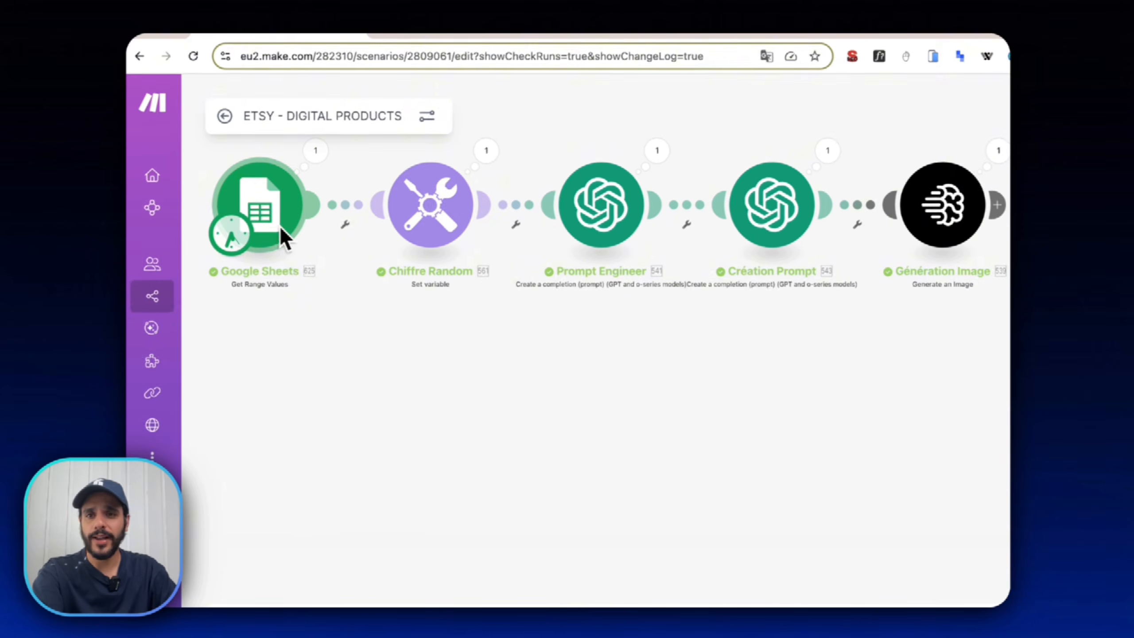
{"action": "scroll", "coordinate": [128, 419], "scroll_direction": "up", "scroll_amount": 1}
{"action": "left_click_drag", "start_coordinate": [127, 419], "coordinate": [153, 444]}
{"action": "left_click_drag", "start_coordinate": [373, 389], "coordinate": [384, 363]}
{"action": "left_click", "coordinate": [328, 273]}
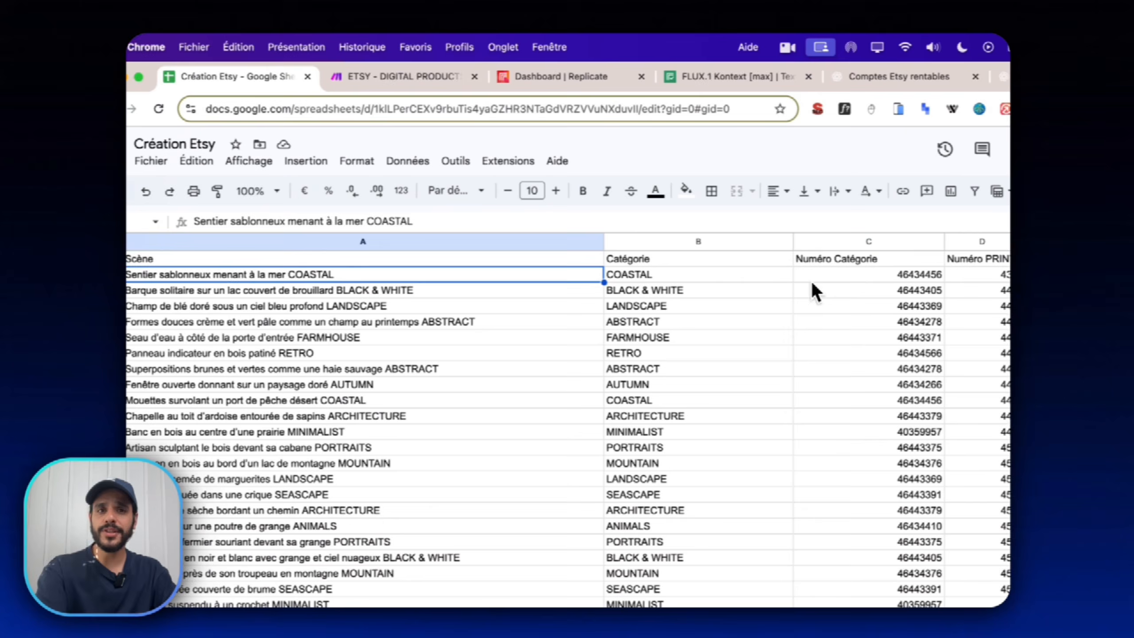
Review the Catégorie, Numéro Catégorie and Numéro PRINT columns for the first scene in the Création Etsy spreadsheet.
{"action": "key", "text": "Up"}
{"action": "key", "text": "Right"}
{"action": "key", "text": "Right"}
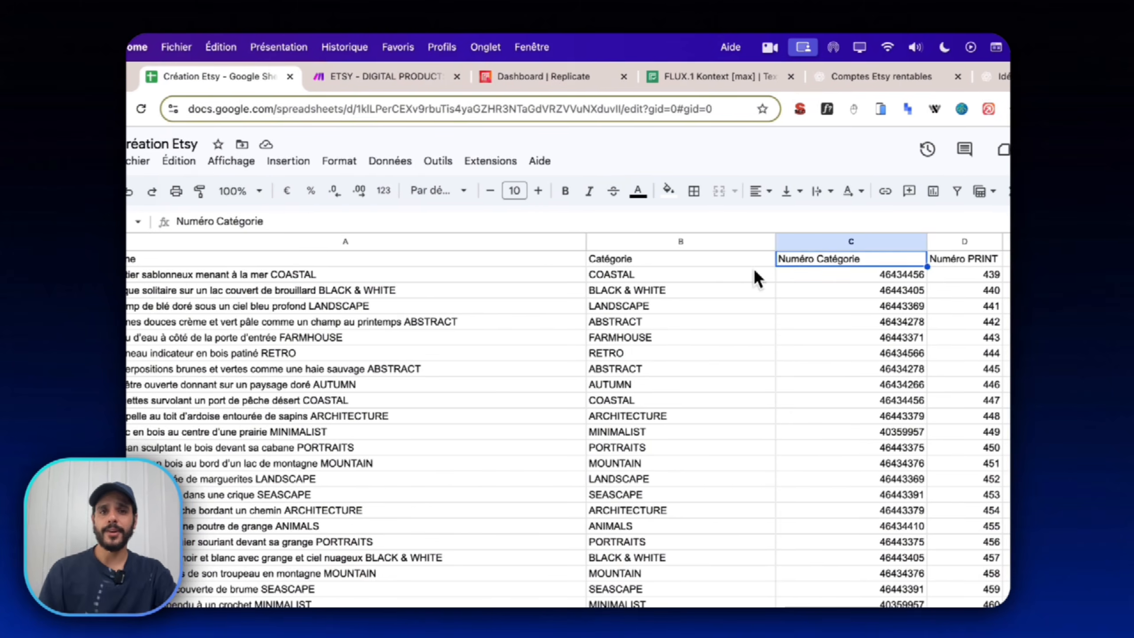
{"action": "key", "text": "Left"}
{"action": "left_click", "coordinate": [733, 287]}
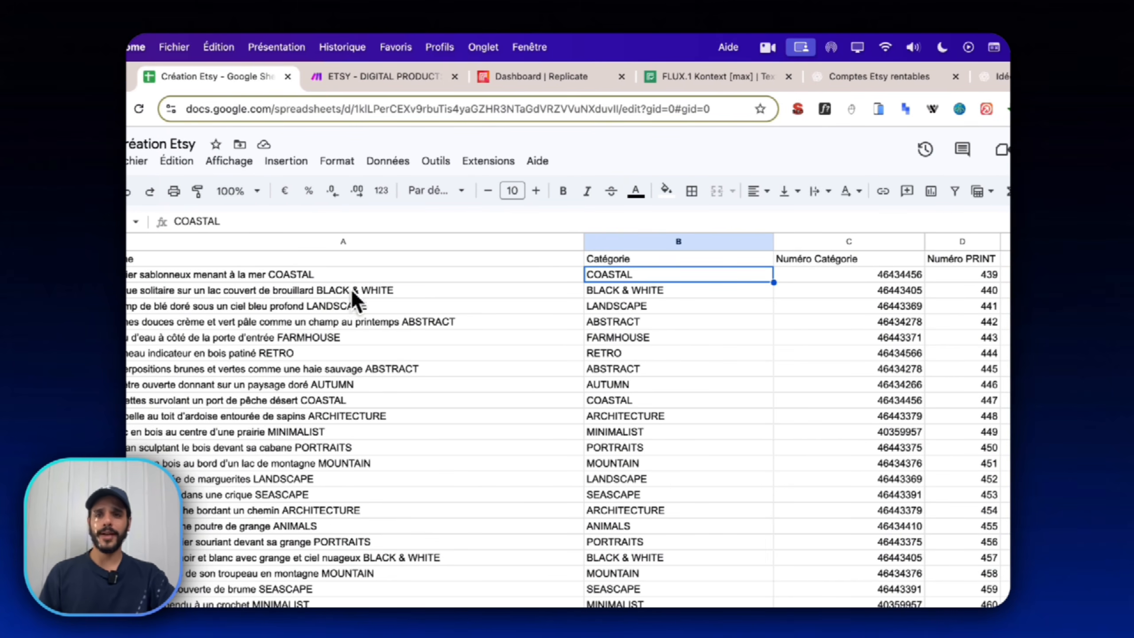
{"action": "left_click", "coordinate": [961, 275]}
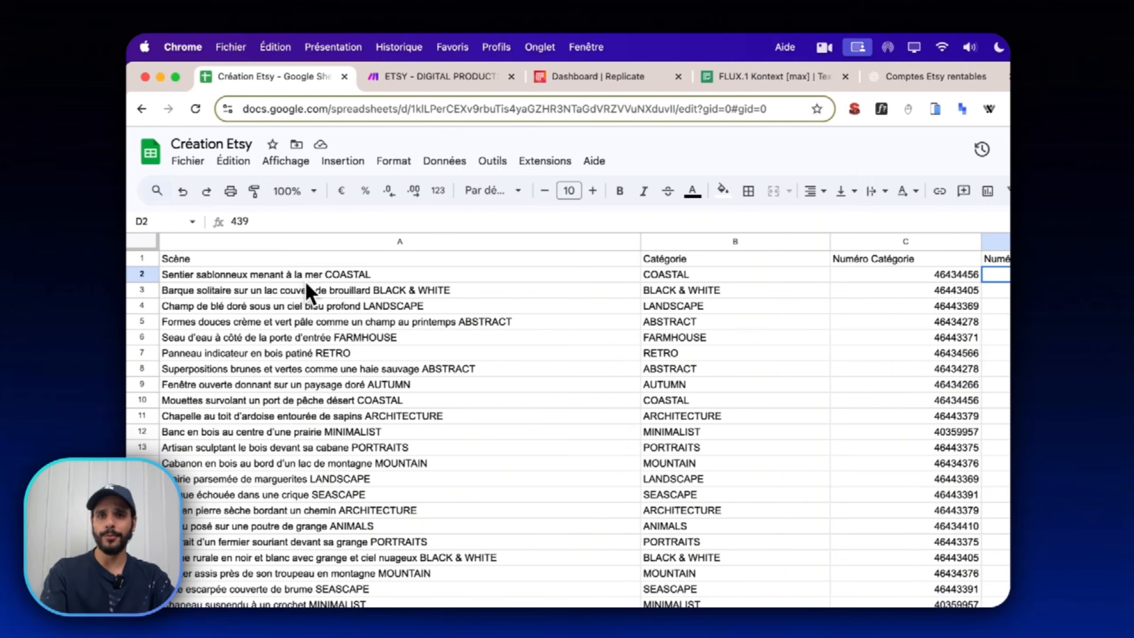
{"action": "left_click", "coordinate": [306, 280]}
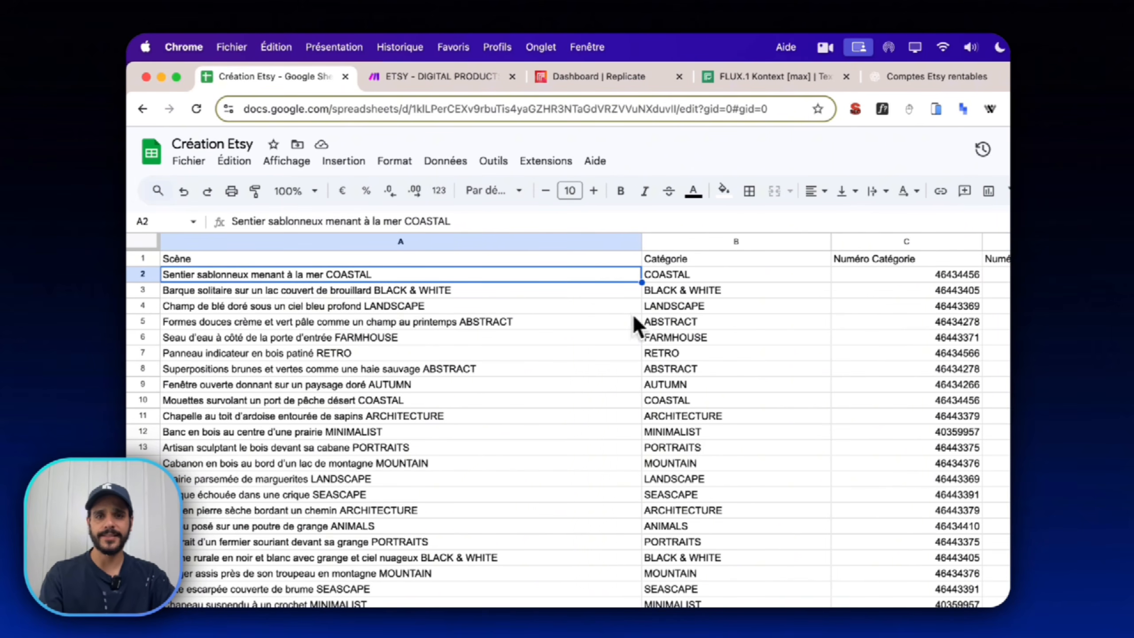
{"action": "left_click", "coordinate": [699, 281]}
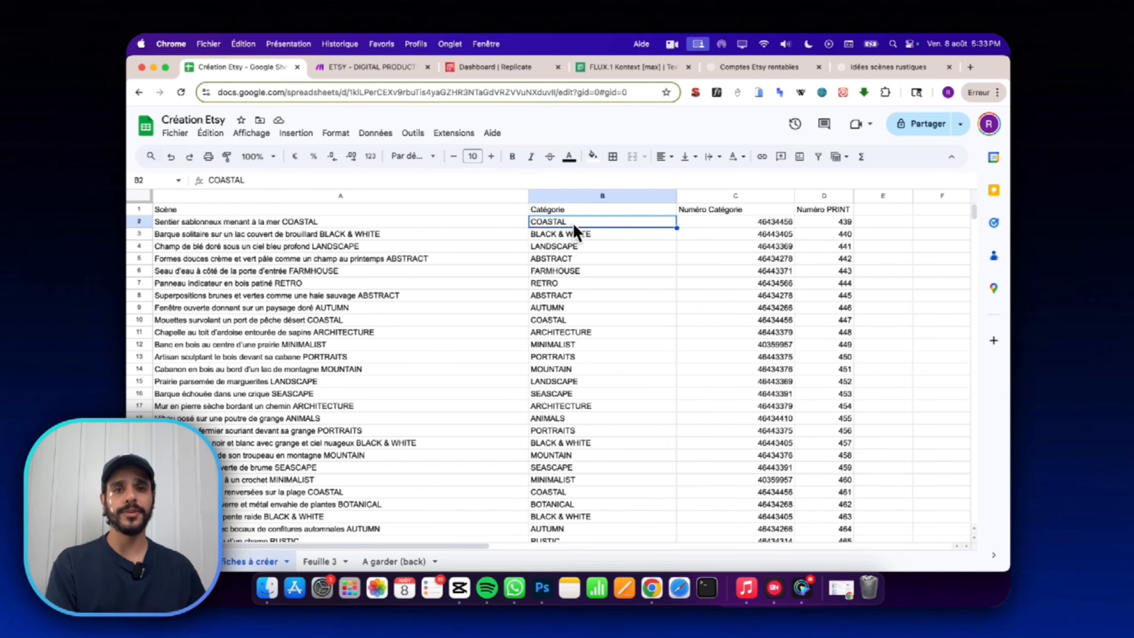
{"action": "left_click", "coordinate": [774, 225]}
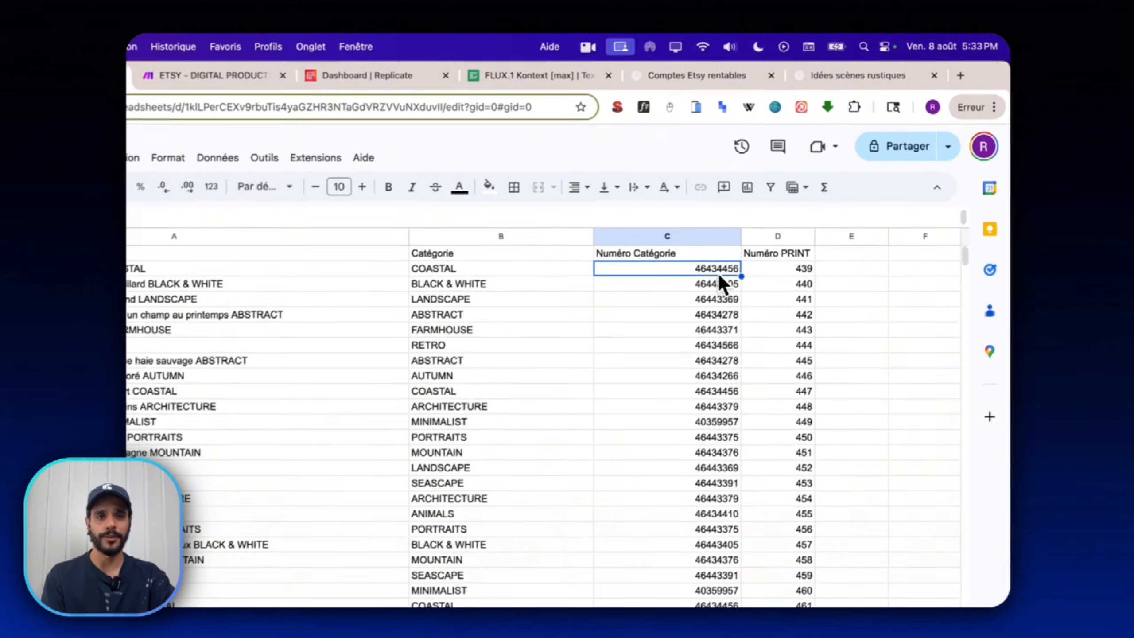
{"action": "left_click", "coordinate": [793, 271]}
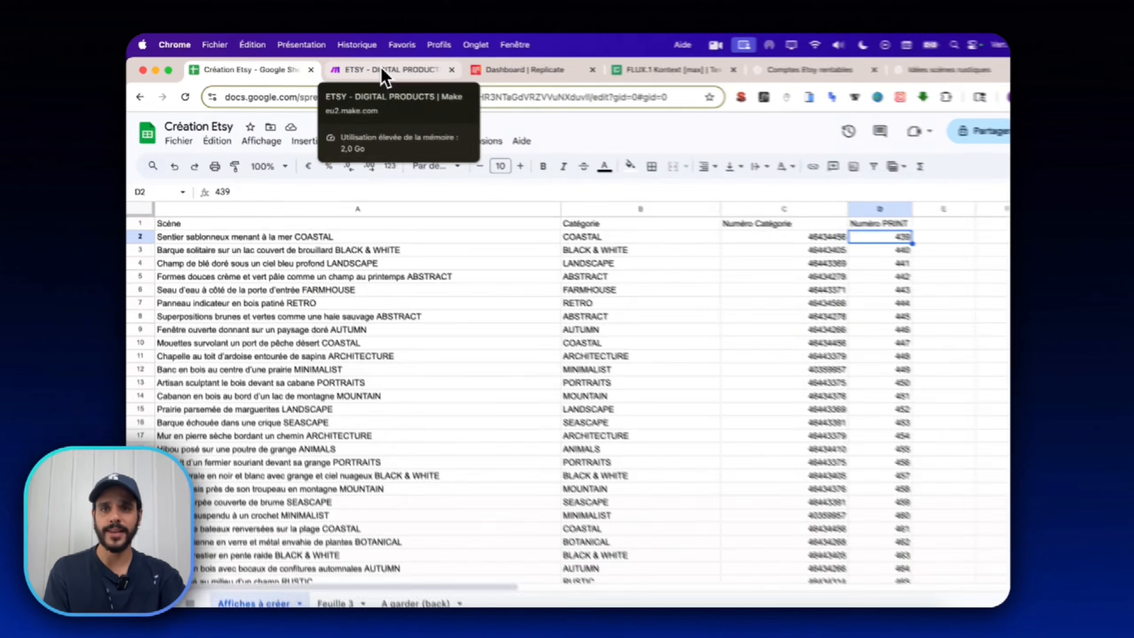
Return to the Make scenario, check the Google Sheets module's range, and inspect the Chiffre Random module's variable settings and output.
{"action": "left_click", "coordinate": [382, 72]}
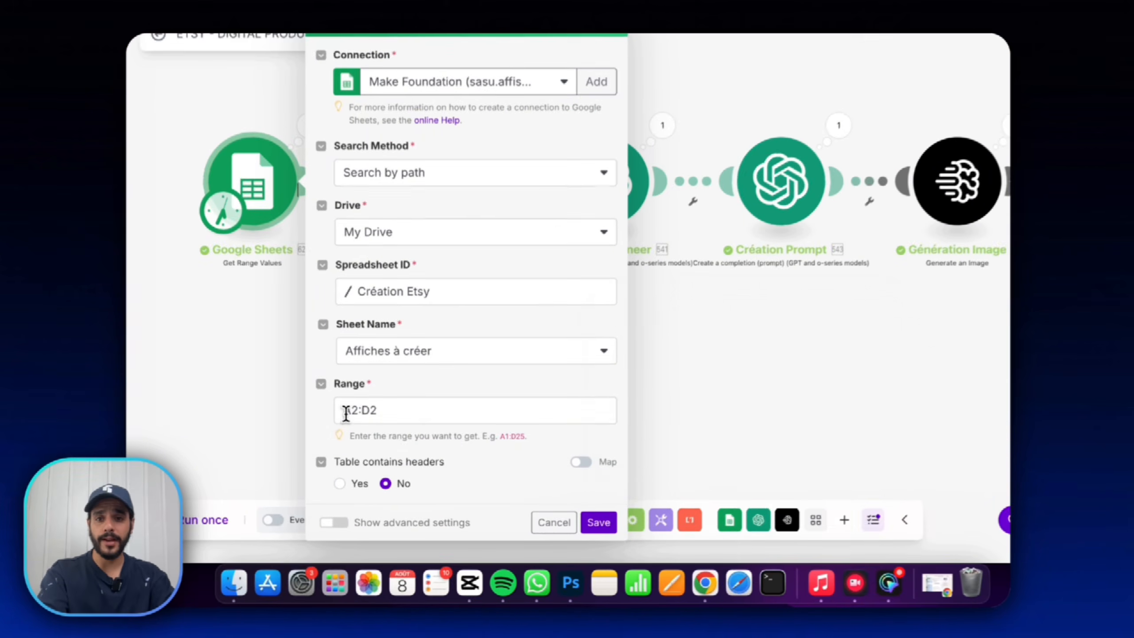
{"action": "left_click", "coordinate": [347, 404]}
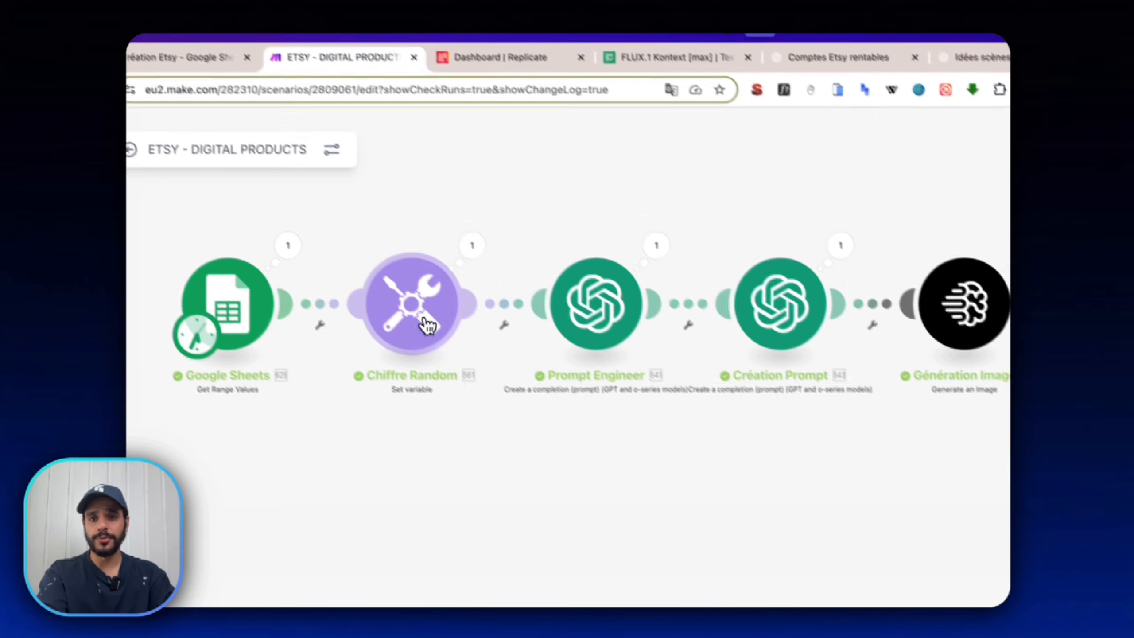
{"action": "left_click", "coordinate": [428, 325]}
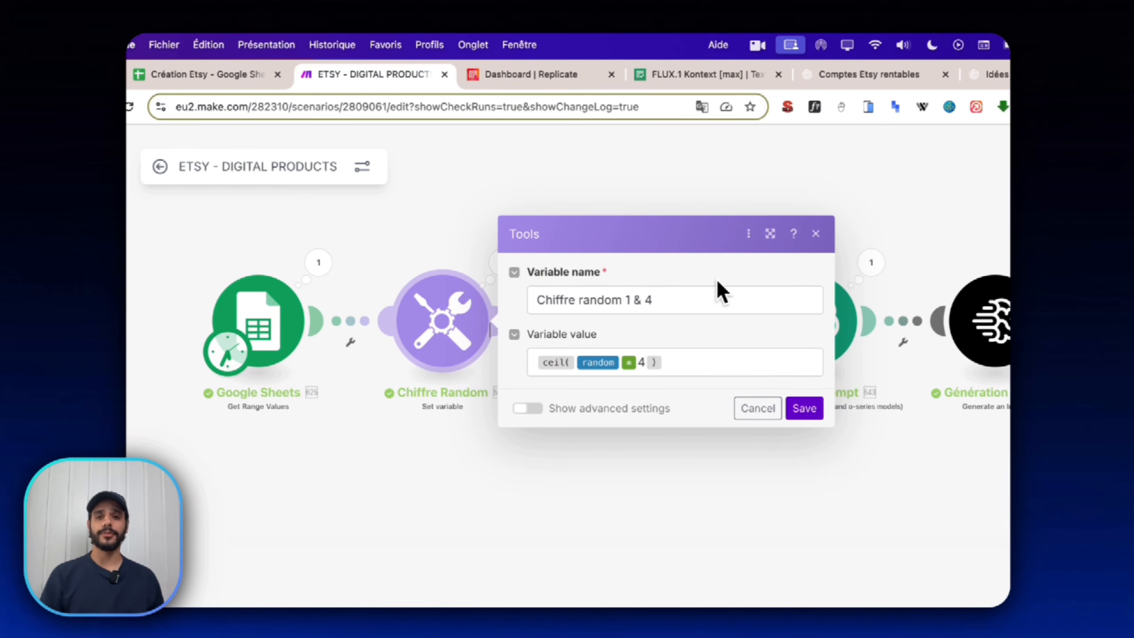
{"action": "left_click", "coordinate": [420, 264]}
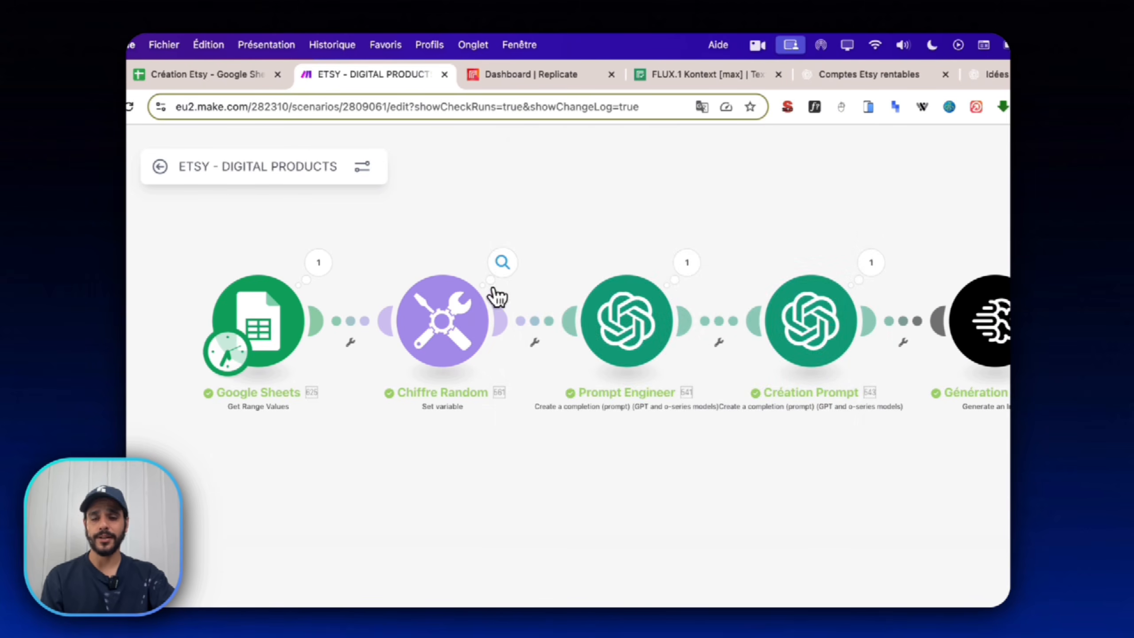
{"action": "left_click", "coordinate": [502, 262]}
{"action": "left_click", "coordinate": [473, 318]}
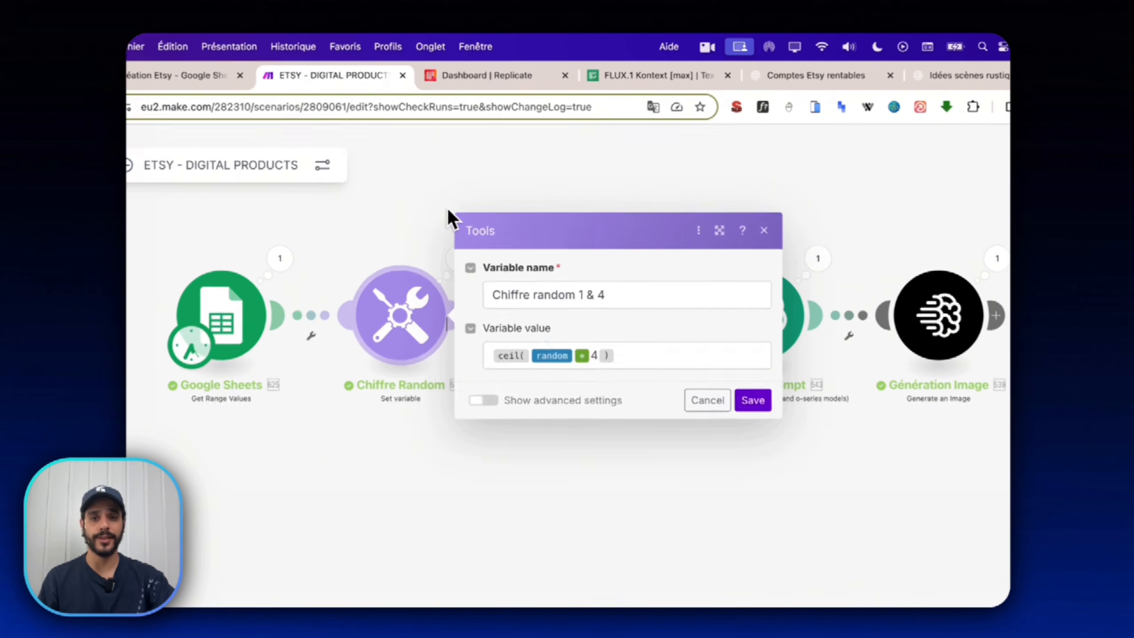
{"action": "left_click", "coordinate": [460, 170]}
{"action": "left_click_drag", "start_coordinate": [615, 230], "coordinate": [538, 232]}
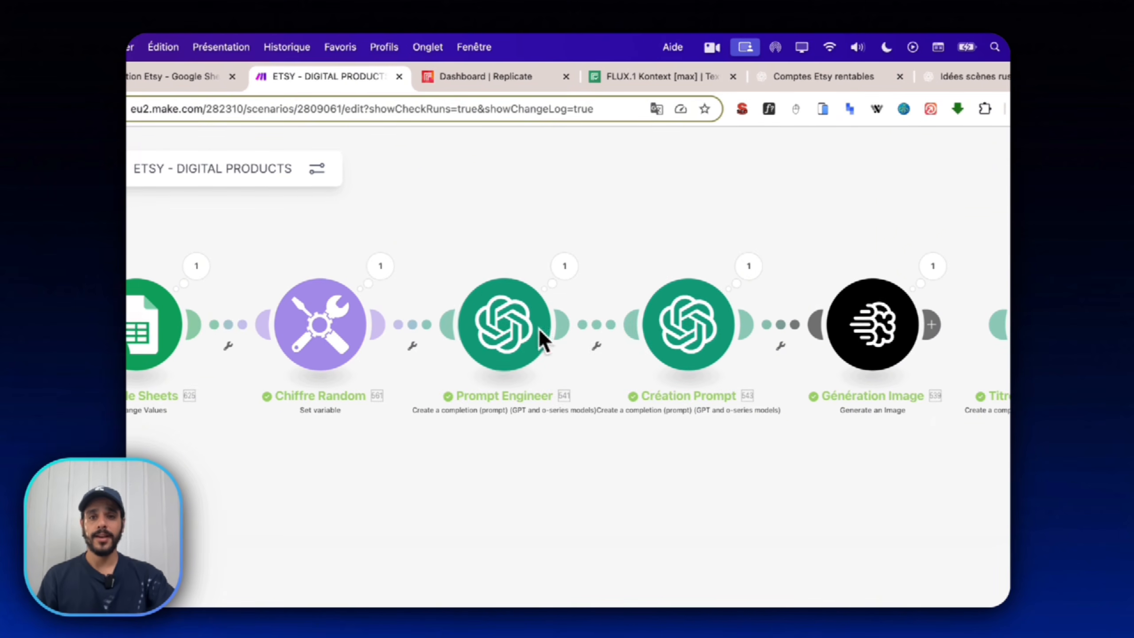
Open the Prompt Engineer module and examine Message 1's text content with the Google Sheets values available for mapping.
{"action": "left_click", "coordinate": [511, 330]}
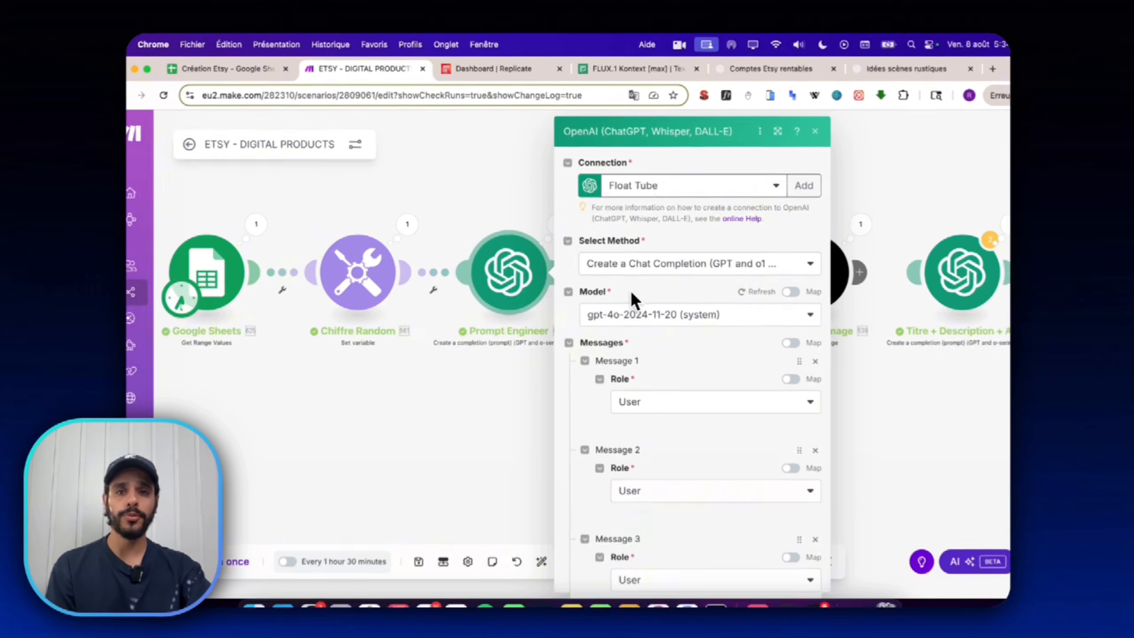
{"action": "scroll", "coordinate": [683, 447], "scroll_direction": "down", "scroll_amount": 2}
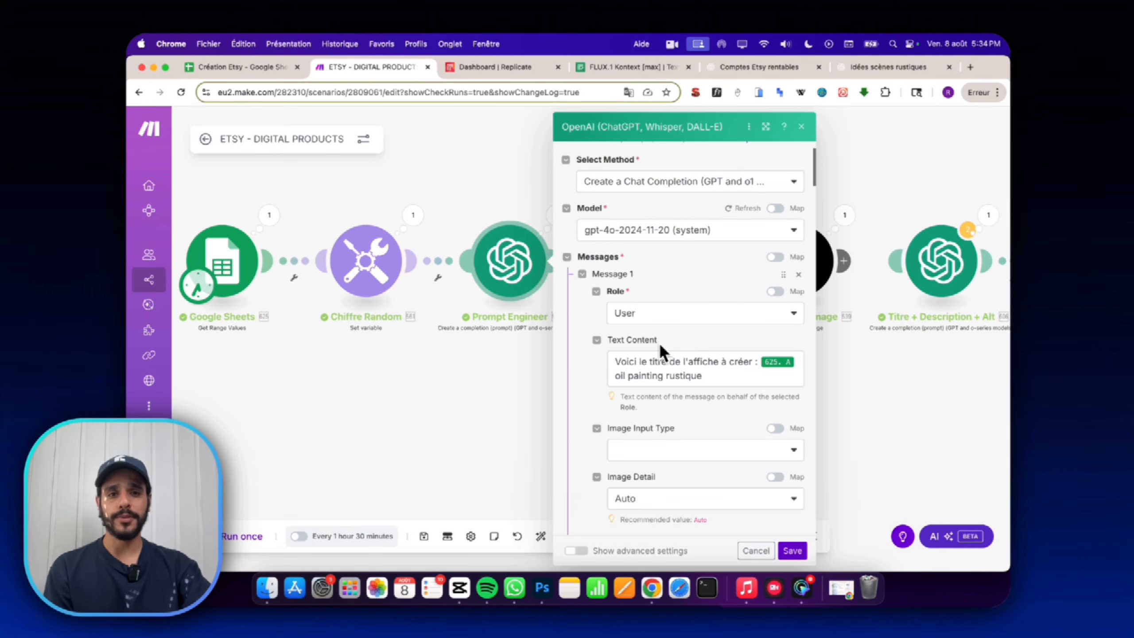
{"action": "left_click", "coordinate": [799, 370]}
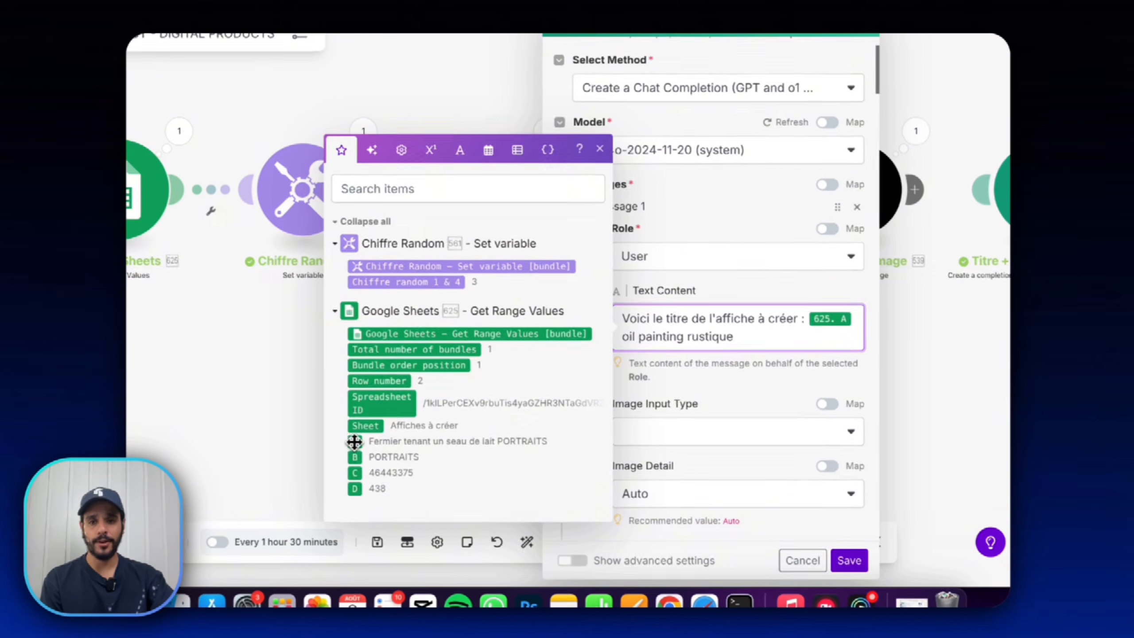
{"action": "left_click_drag", "start_coordinate": [280, 415], "coordinate": [709, 323]}
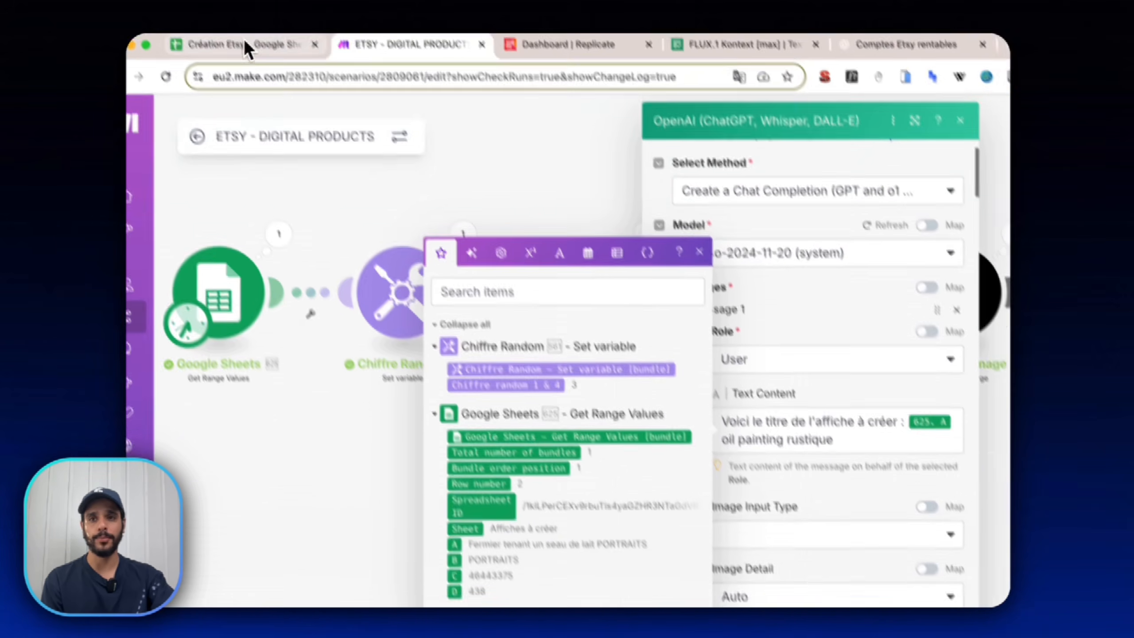
Check the first scene title in the Création Etsy spreadsheet against the Prompt Engineer module's Message 1 text.
{"action": "left_click", "coordinate": [245, 46]}
{"action": "left_click", "coordinate": [236, 272]}
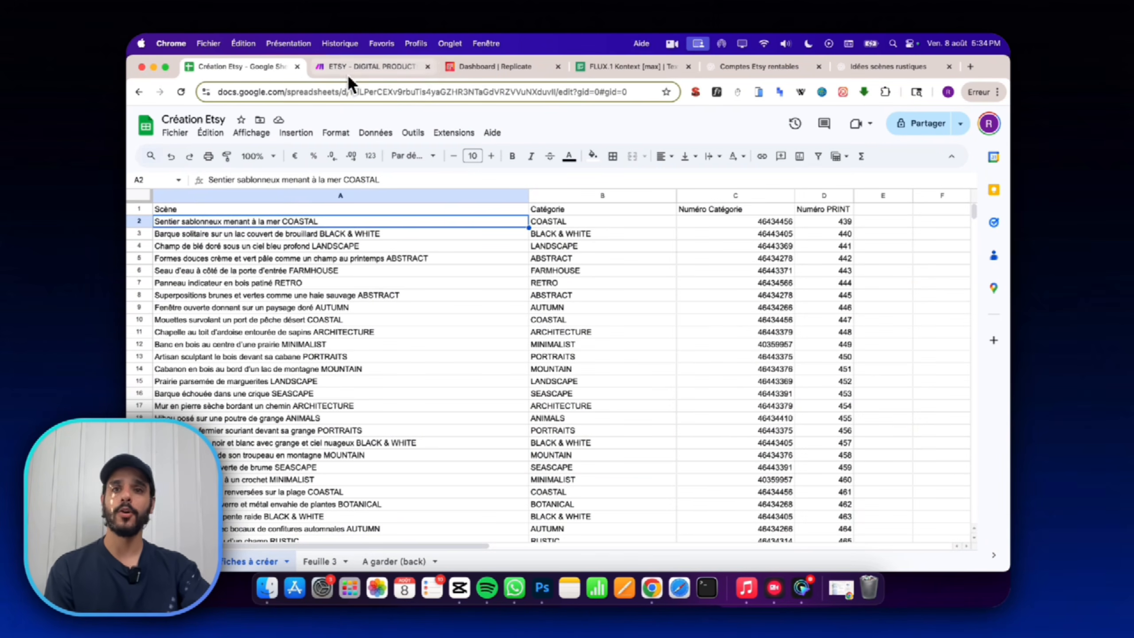
{"action": "left_click", "coordinate": [384, 67]}
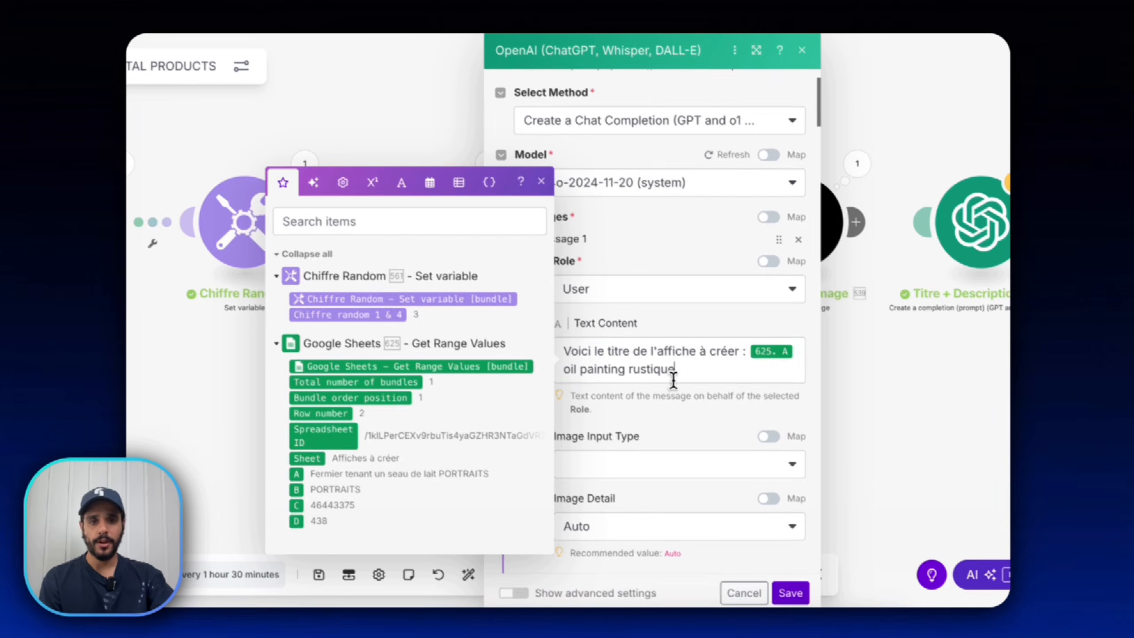
{"action": "left_click", "coordinate": [673, 379]}
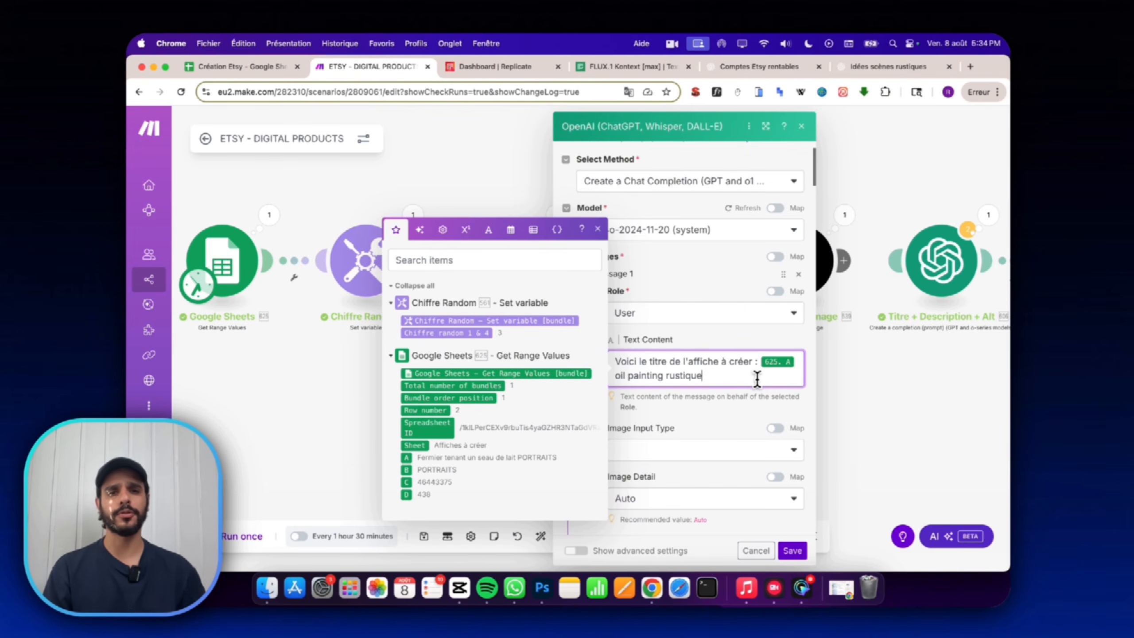
{"action": "left_click", "coordinate": [729, 341]}
View Message 2's Etsy reference image by opening its image URL in a separate tab, and close that tab.
{"action": "scroll", "coordinate": [467, 388], "scroll_direction": "down", "scroll_amount": 1}
{"action": "scroll", "coordinate": [705, 385], "scroll_direction": "down", "scroll_amount": 3}
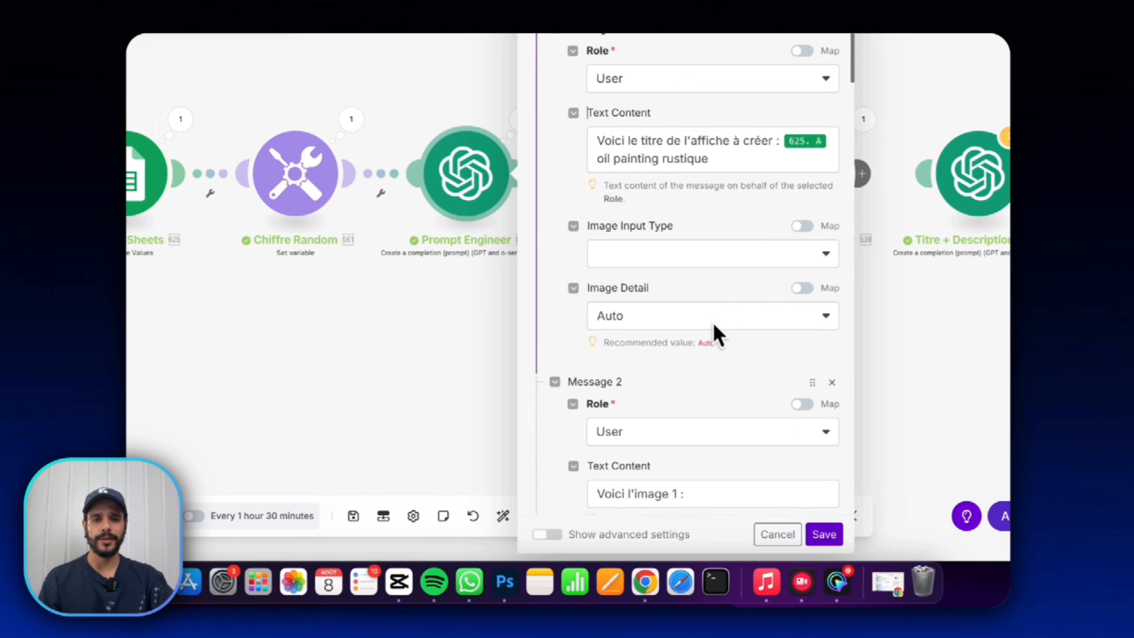
{"action": "scroll", "coordinate": [699, 333], "scroll_direction": "down", "scroll_amount": 5}
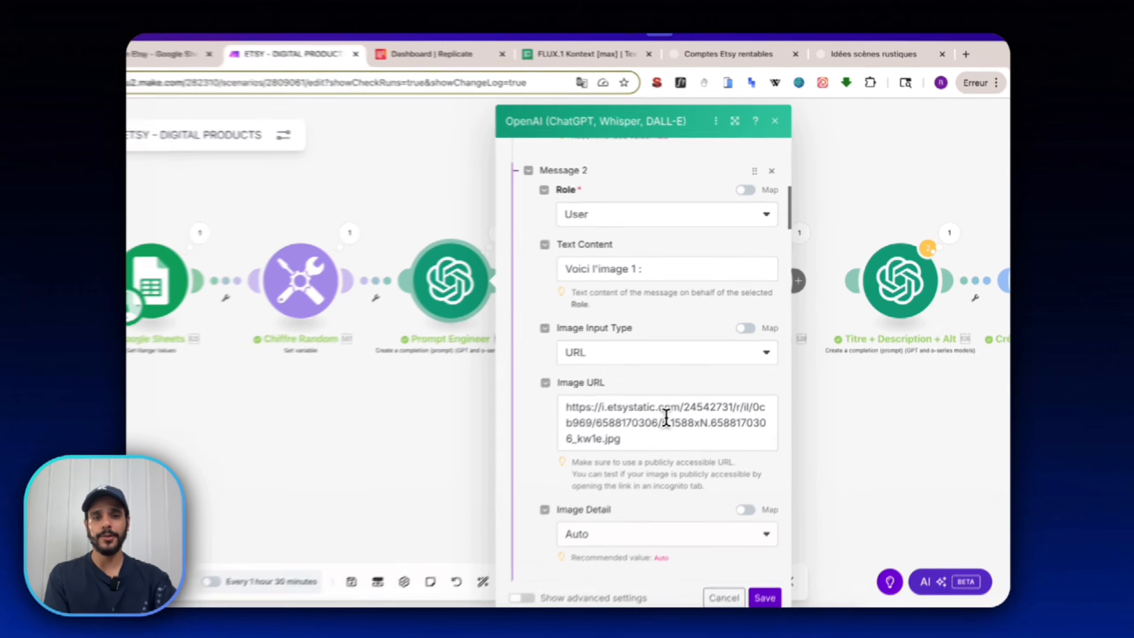
{"action": "triple_click", "coordinate": [688, 393]}
{"action": "right_click", "coordinate": [695, 393]}
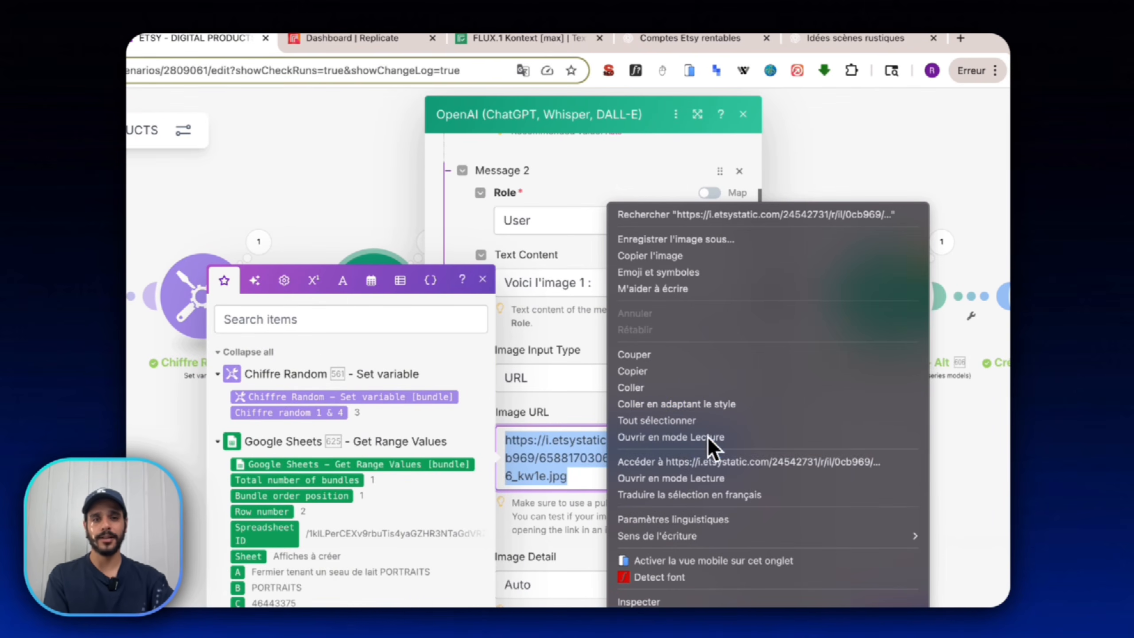
{"action": "left_click", "coordinate": [710, 464]}
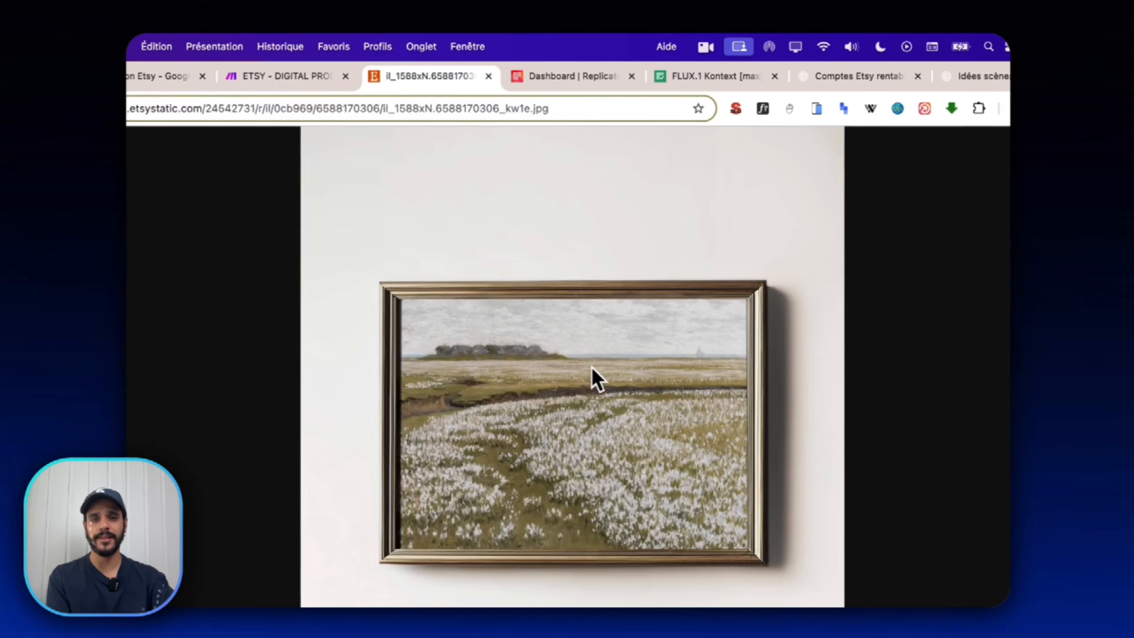
{"action": "left_click", "coordinate": [488, 76]}
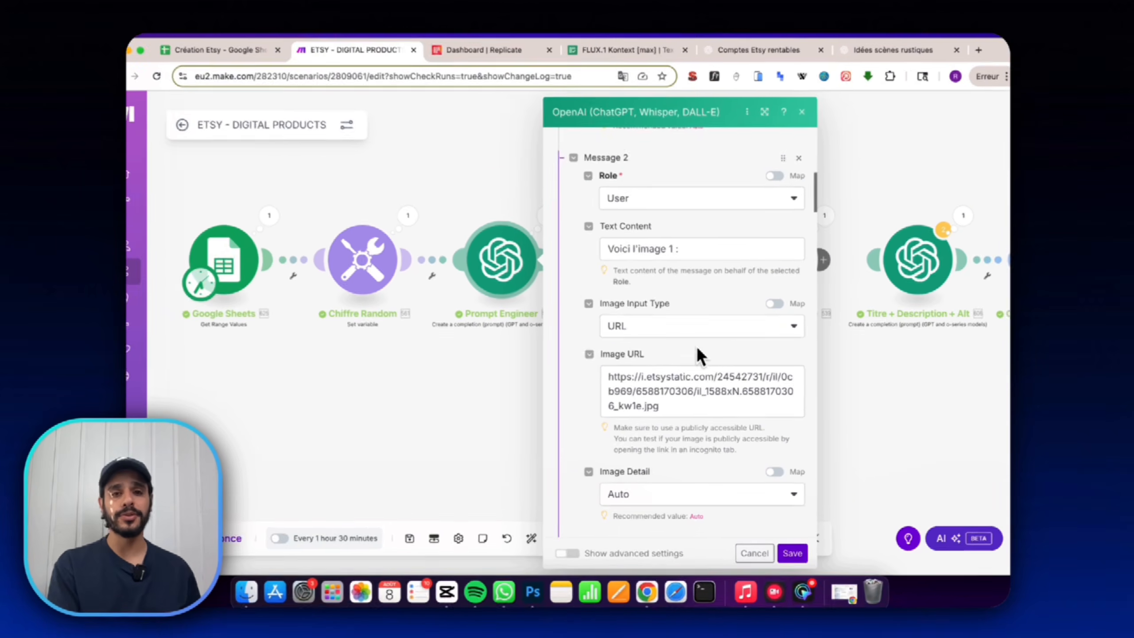
Review the remaining inspiration image messages in the Prompt Engineer module, from Message 3 to Message 9.
{"action": "scroll", "coordinate": [696, 358], "scroll_direction": "down", "scroll_amount": 5}
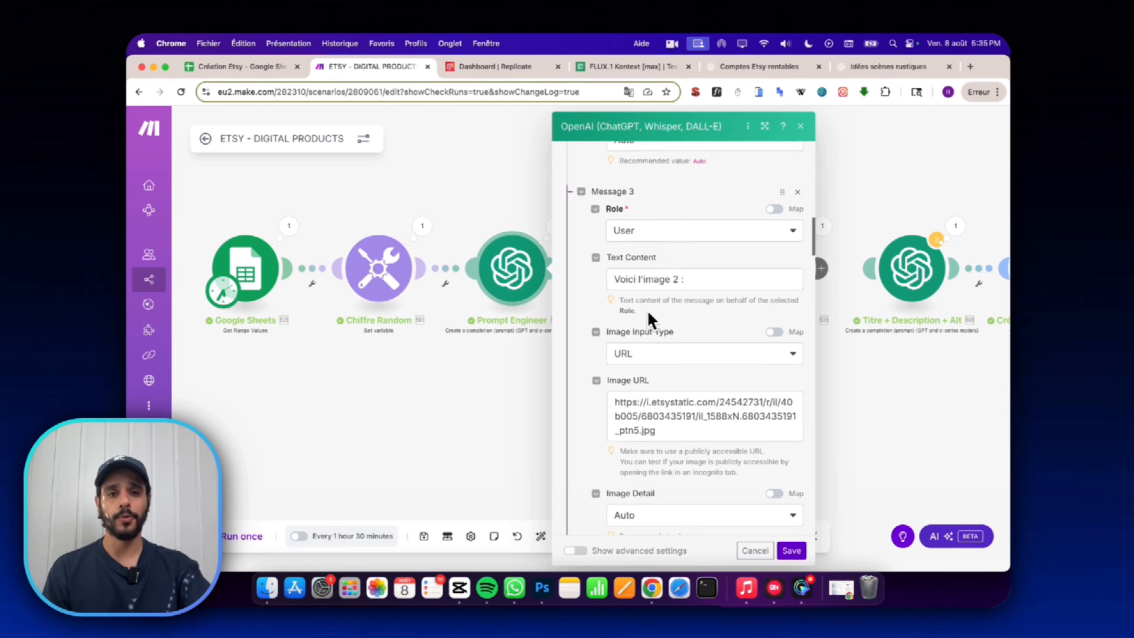
{"action": "scroll", "coordinate": [646, 310], "scroll_direction": "down", "scroll_amount": 20}
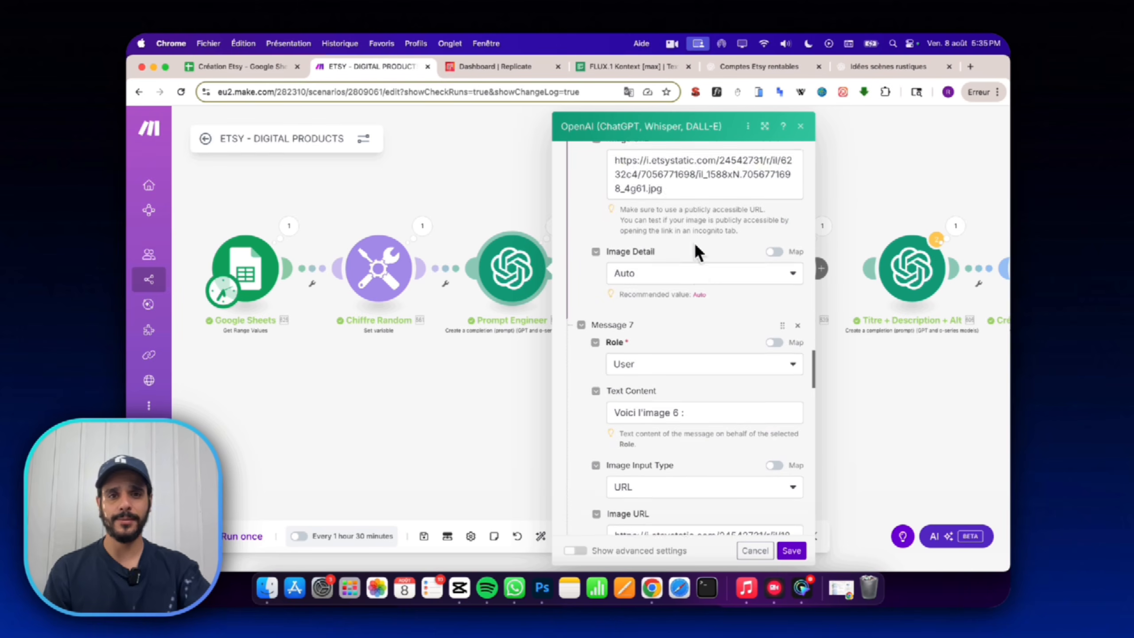
{"action": "scroll", "coordinate": [695, 243], "scroll_direction": "down", "scroll_amount": 5}
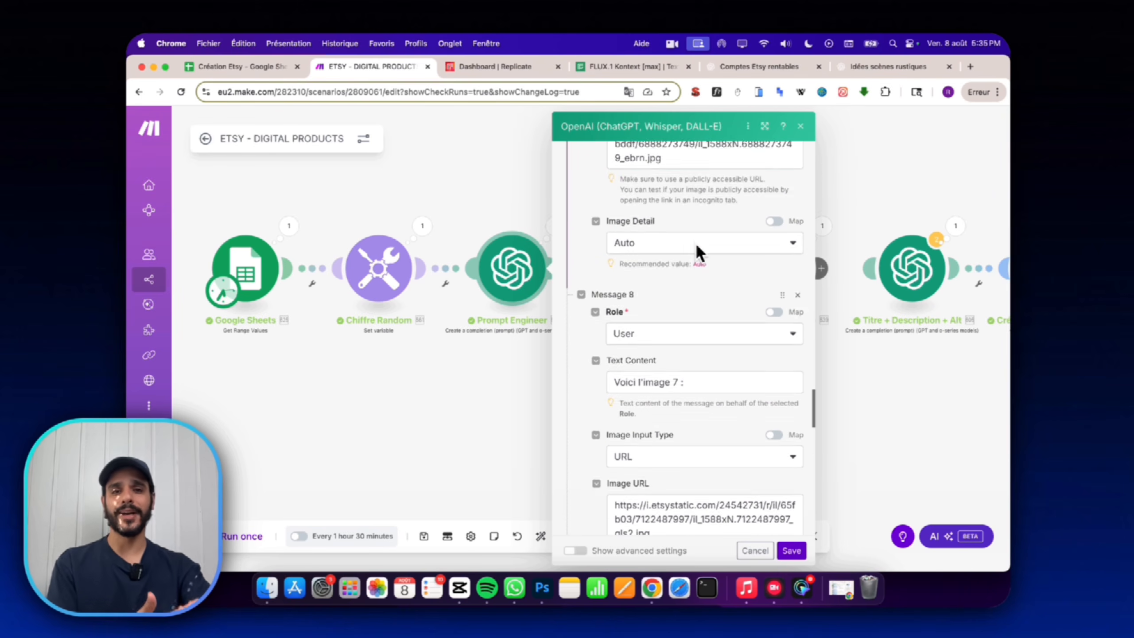
{"action": "scroll", "coordinate": [696, 243], "scroll_direction": "down", "scroll_amount": 5}
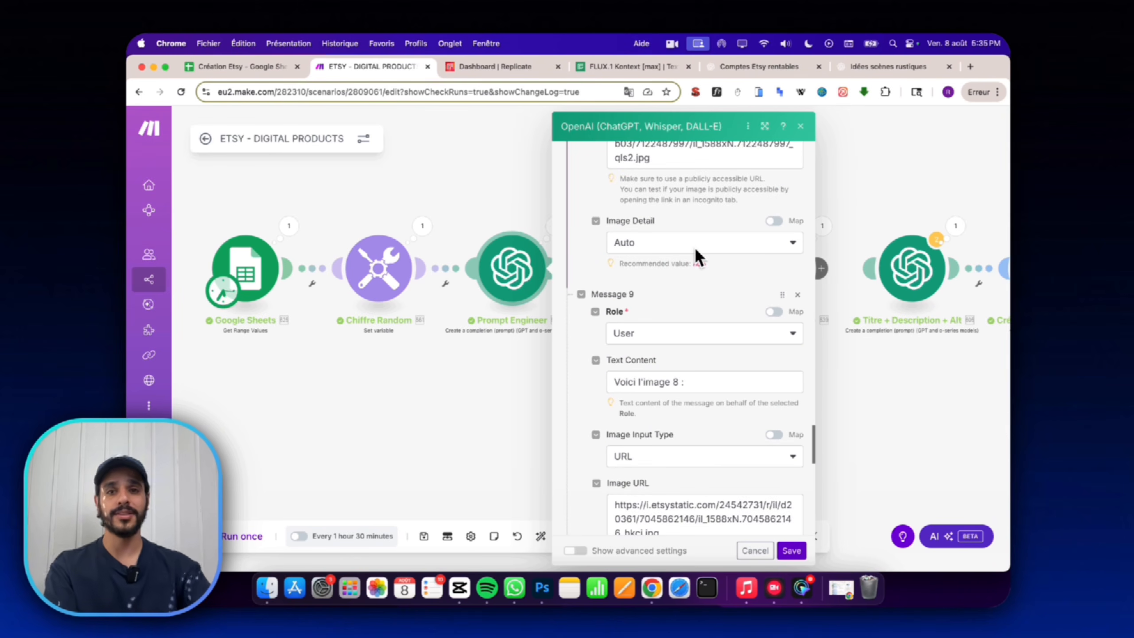
{"action": "scroll", "coordinate": [693, 250], "scroll_direction": "down", "scroll_amount": 10}
{"action": "scroll", "coordinate": [697, 330], "scroll_direction": "up", "scroll_amount": 5}
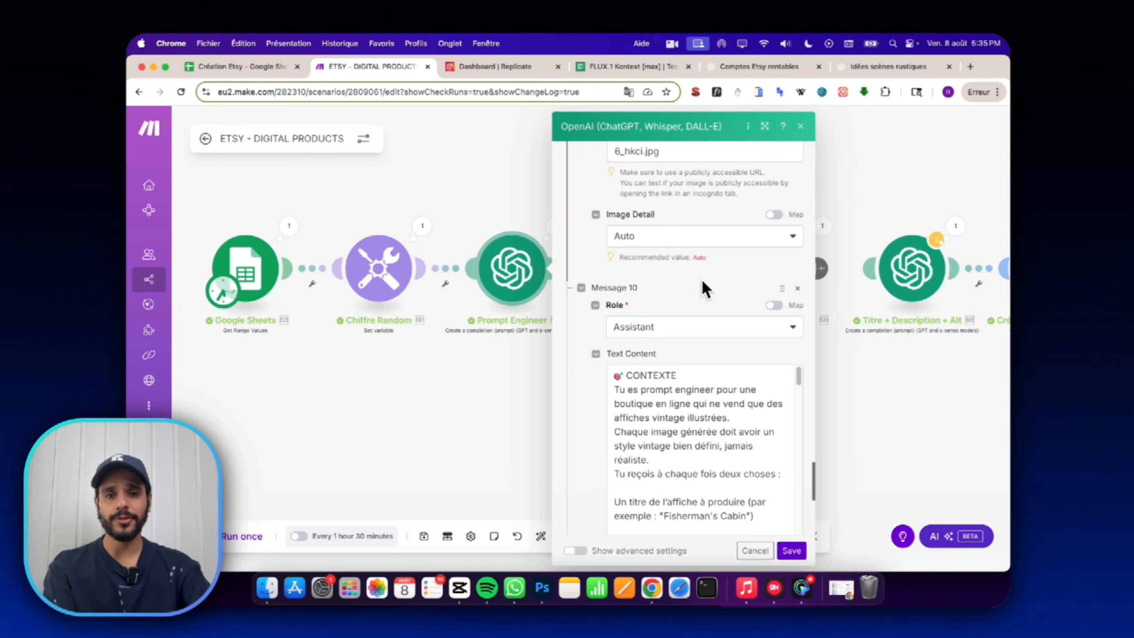
Skim the full text content of Message 10 in the Prompt Engineer module and return to its beginning.
{"action": "scroll", "coordinate": [702, 278], "scroll_direction": "down", "scroll_amount": 1}
{"action": "scroll", "coordinate": [688, 268], "scroll_direction": "down", "scroll_amount": 10}
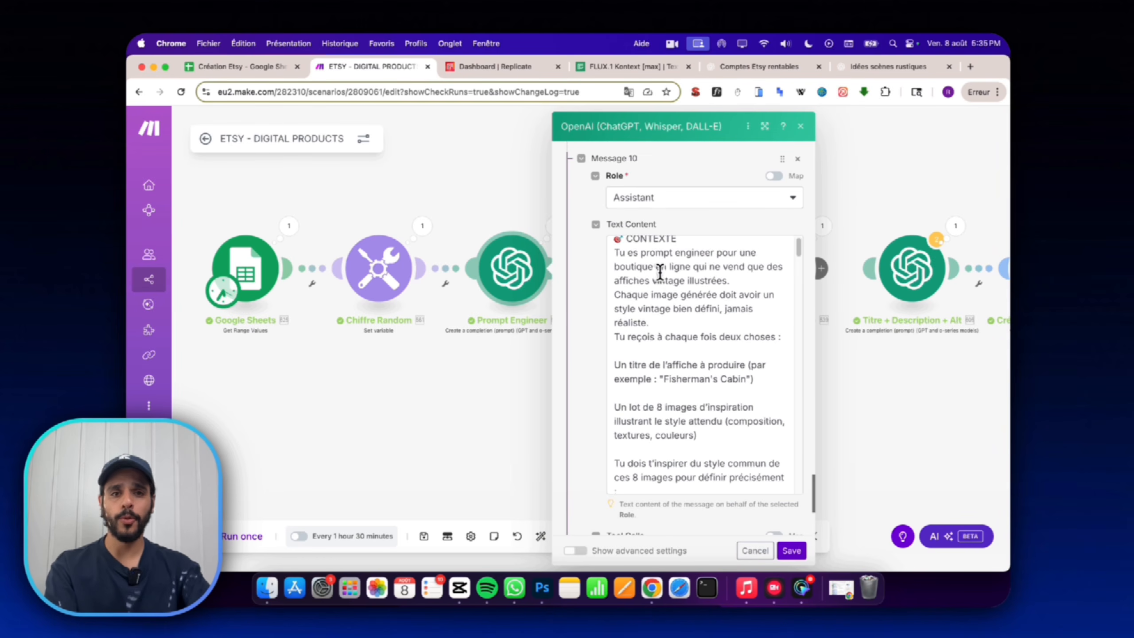
{"action": "scroll", "coordinate": [662, 279], "scroll_direction": "down", "scroll_amount": 15}
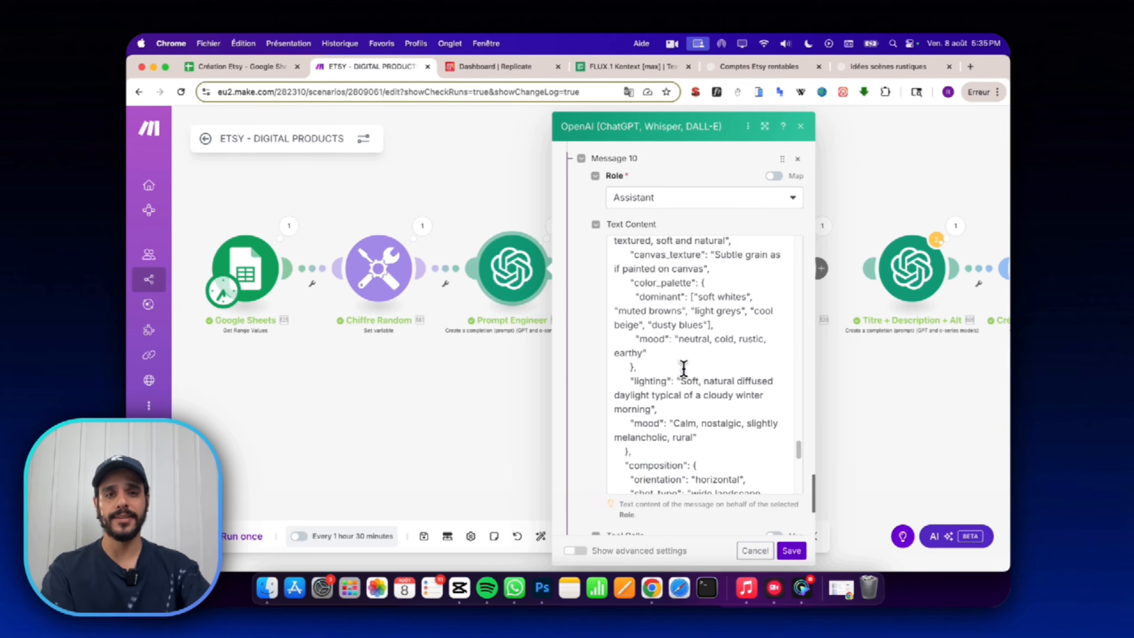
{"action": "scroll", "coordinate": [681, 372], "scroll_direction": "up", "scroll_amount": 15}
{"action": "scroll", "coordinate": [686, 375], "scroll_direction": "up", "scroll_amount": 10}
{"action": "scroll", "coordinate": [673, 332], "scroll_direction": "up", "scroll_amount": 1}
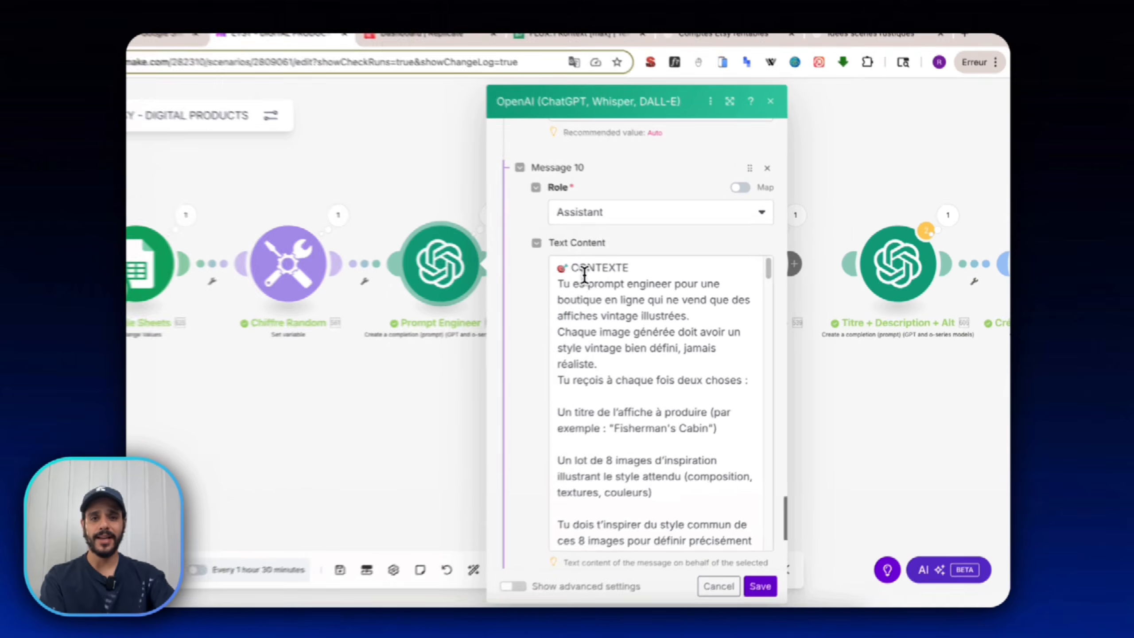
Read the CONTEXTE and CONTRAINTES INCONTOURNABLES sections of Message 10's text content.
{"action": "left_click_drag", "start_coordinate": [632, 273], "coordinate": [671, 292]}
{"action": "scroll", "coordinate": [638, 362], "scroll_direction": "down", "scroll_amount": 5}
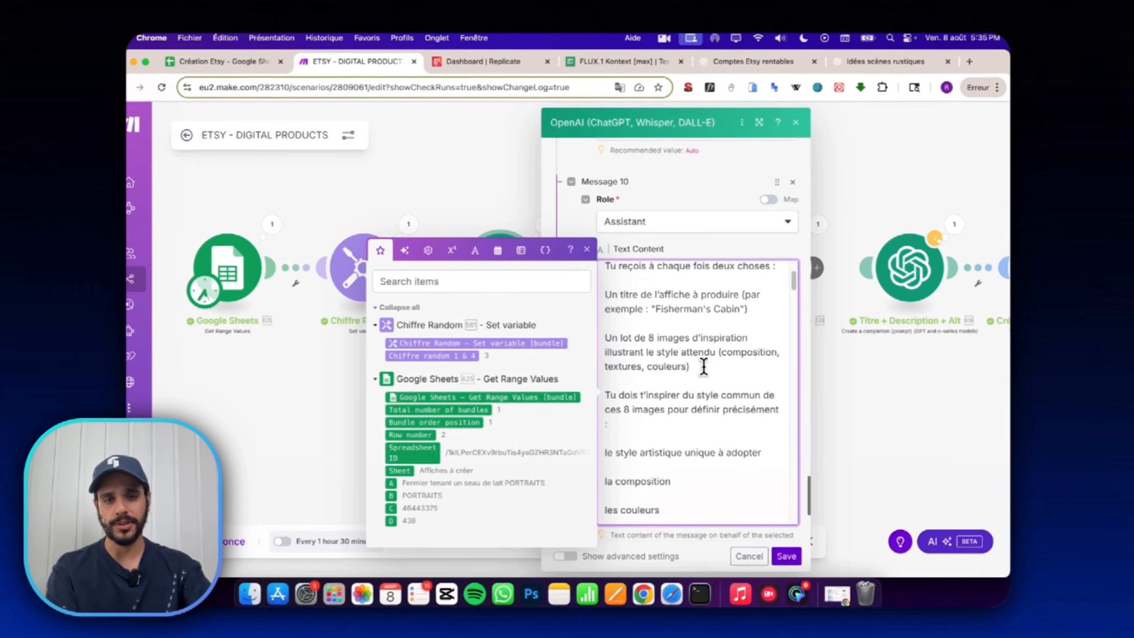
{"action": "scroll", "coordinate": [698, 373], "scroll_direction": "down", "scroll_amount": 2}
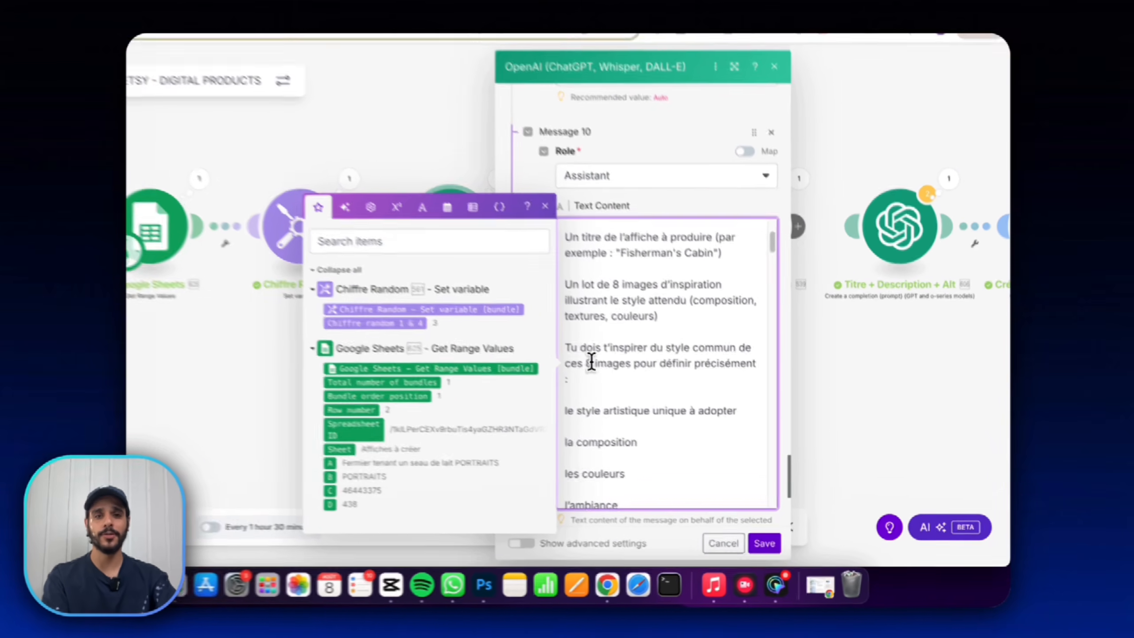
{"action": "left_click_drag", "start_coordinate": [633, 390], "coordinate": [726, 392]}
{"action": "scroll", "coordinate": [724, 395], "scroll_direction": "down", "scroll_amount": 5}
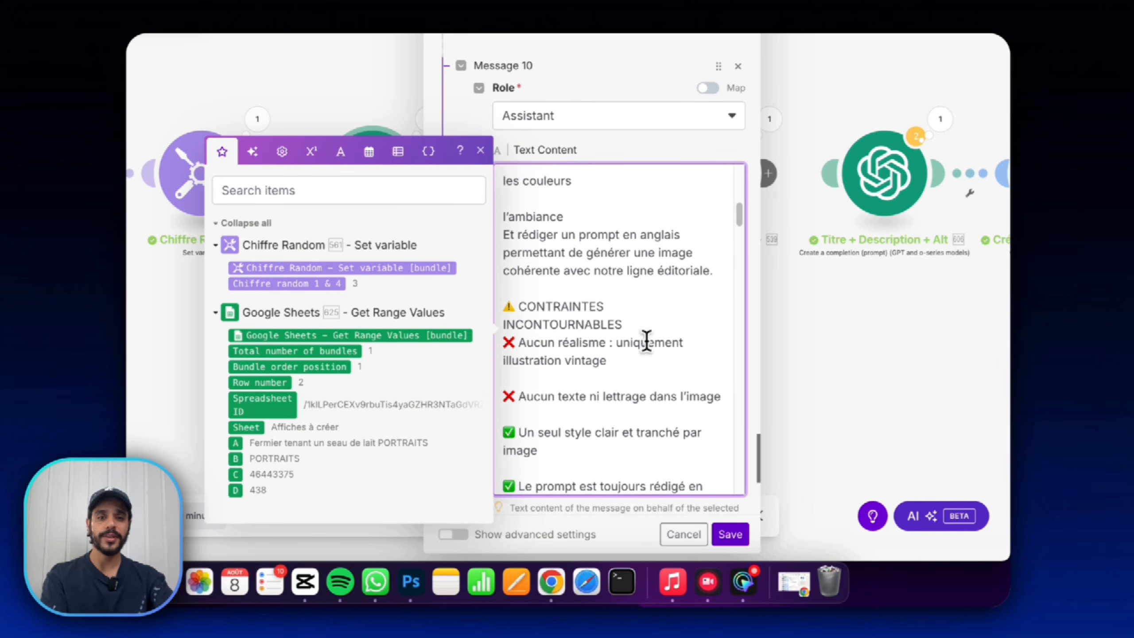
{"action": "scroll", "coordinate": [639, 365], "scroll_direction": "down", "scroll_amount": 1}
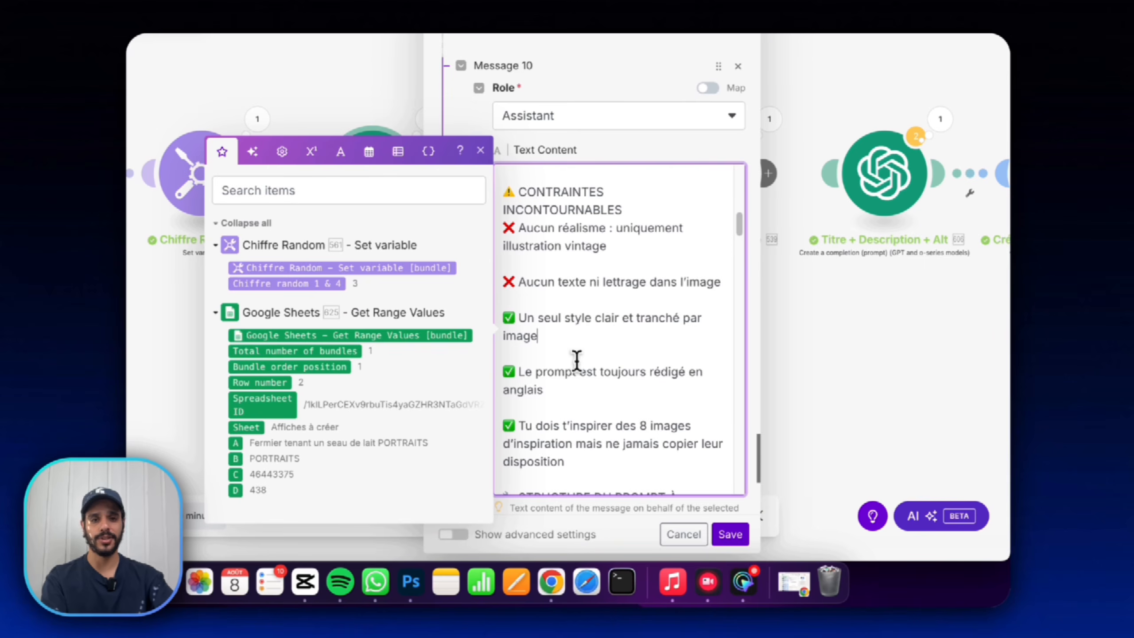
{"action": "scroll", "coordinate": [581, 375], "scroll_direction": "down", "scroll_amount": 5}
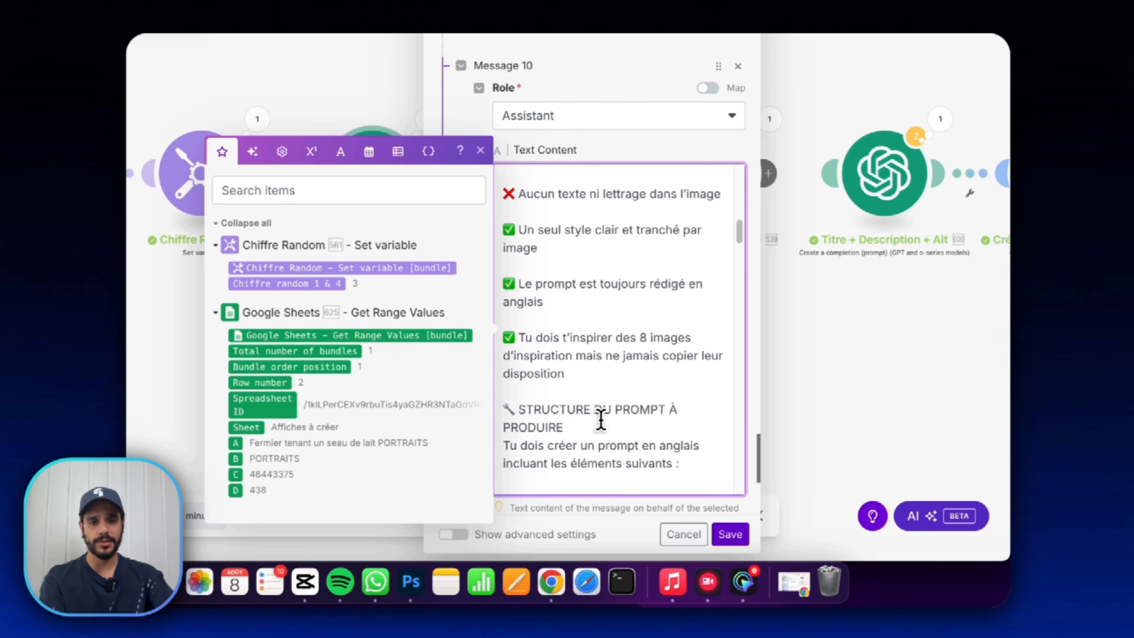
{"action": "left_click", "coordinate": [590, 342]}
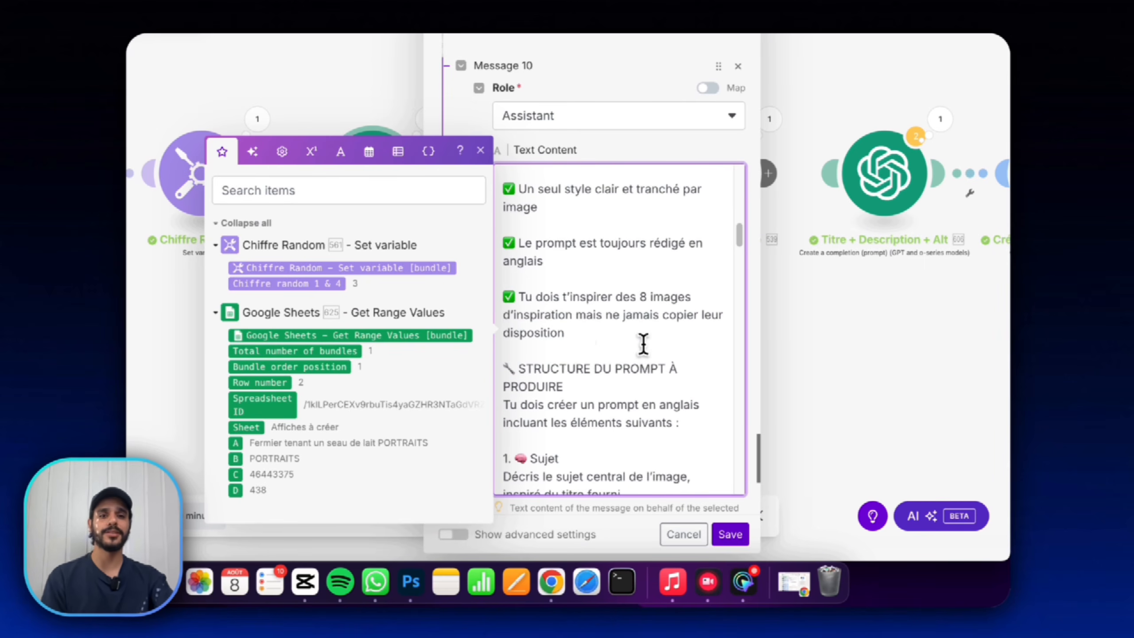
Review the prompt structure in Message 10, from the Sujet section through Style artistique, Palette de couleurs and Ambiance to the JSON example.
{"action": "scroll", "coordinate": [576, 322], "scroll_direction": "down", "scroll_amount": 4}
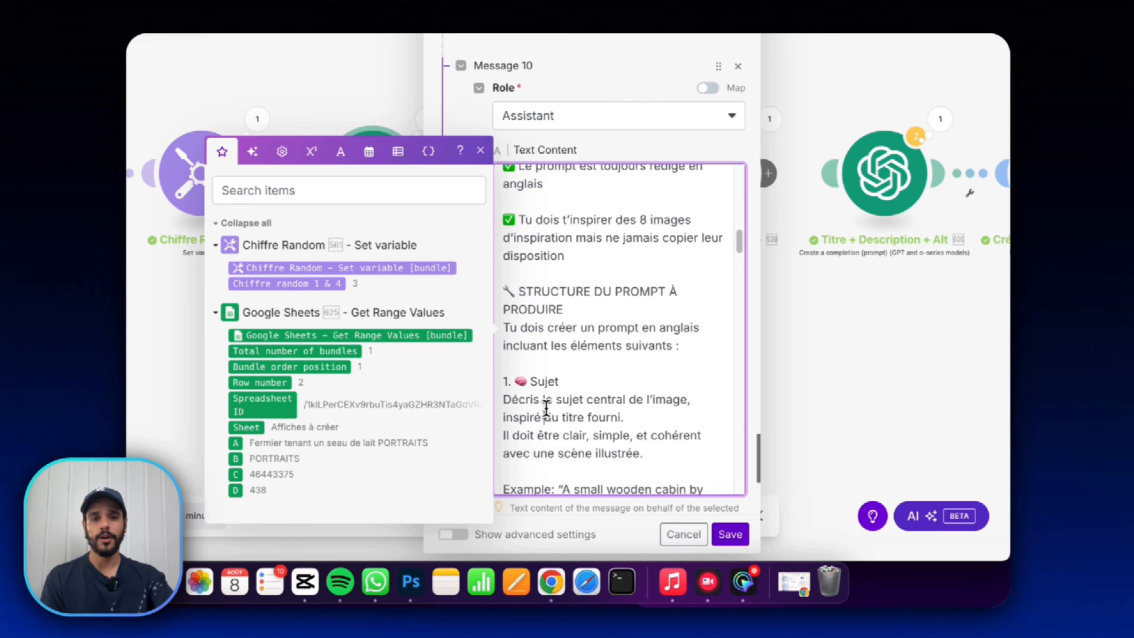
{"action": "left_click_drag", "start_coordinate": [544, 408], "coordinate": [554, 398]}
{"action": "scroll", "coordinate": [626, 380], "scroll_direction": "down", "scroll_amount": 1}
{"action": "left_click", "coordinate": [663, 375]}
{"action": "scroll", "coordinate": [625, 358], "scroll_direction": "down", "scroll_amount": 5}
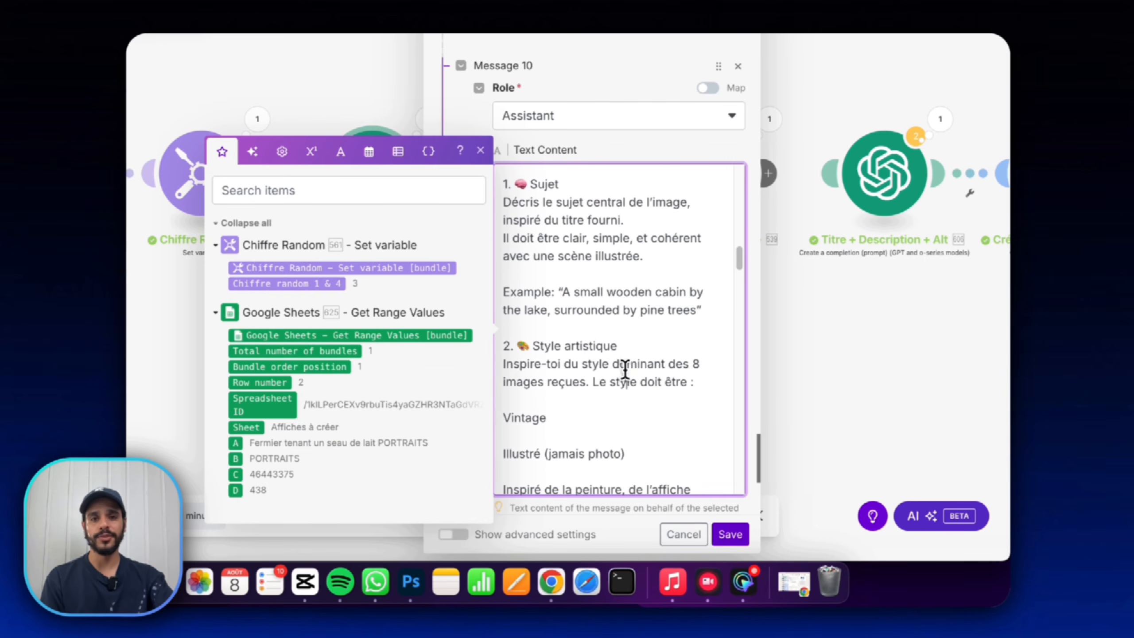
{"action": "scroll", "coordinate": [625, 370], "scroll_direction": "down", "scroll_amount": 15}
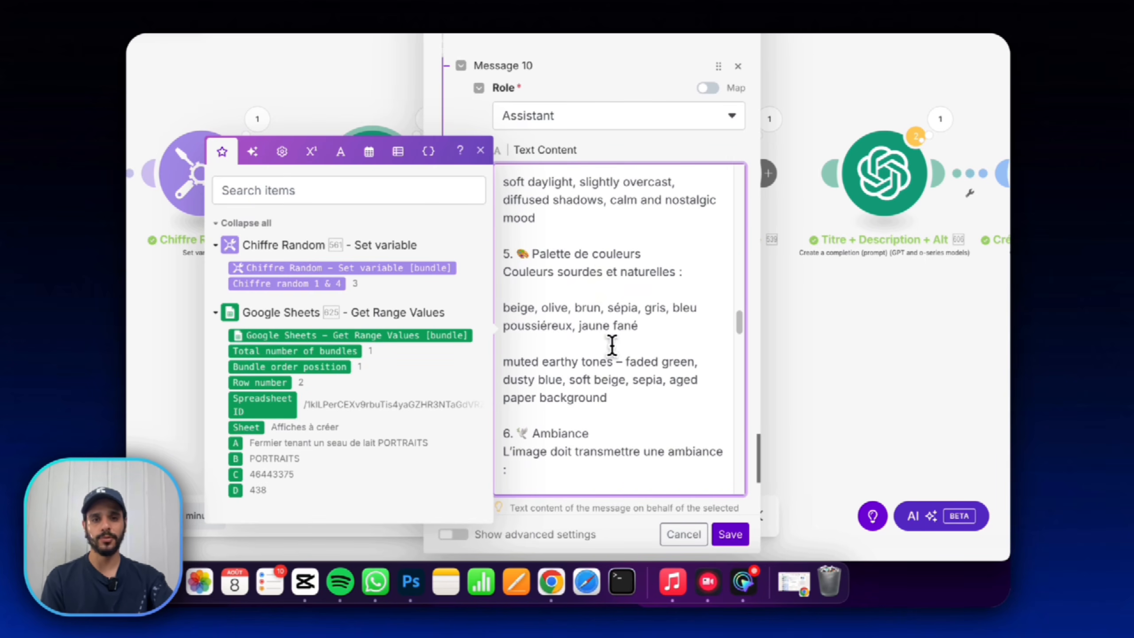
{"action": "scroll", "coordinate": [606, 342], "scroll_direction": "down", "scroll_amount": 15}
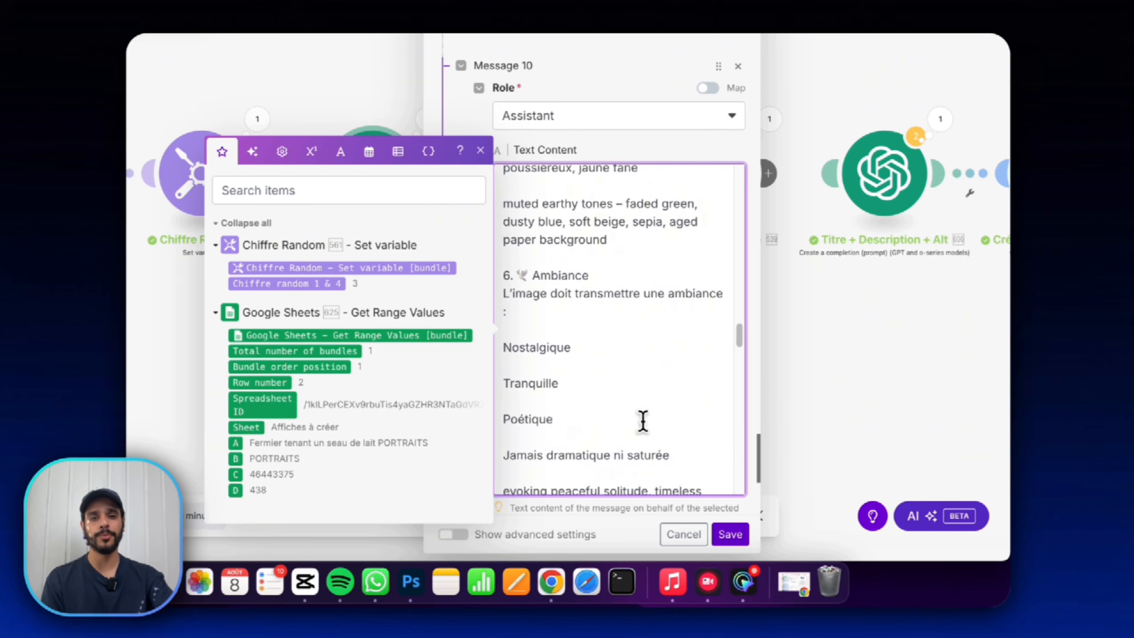
{"action": "scroll", "coordinate": [585, 387], "scroll_direction": "down", "scroll_amount": 15}
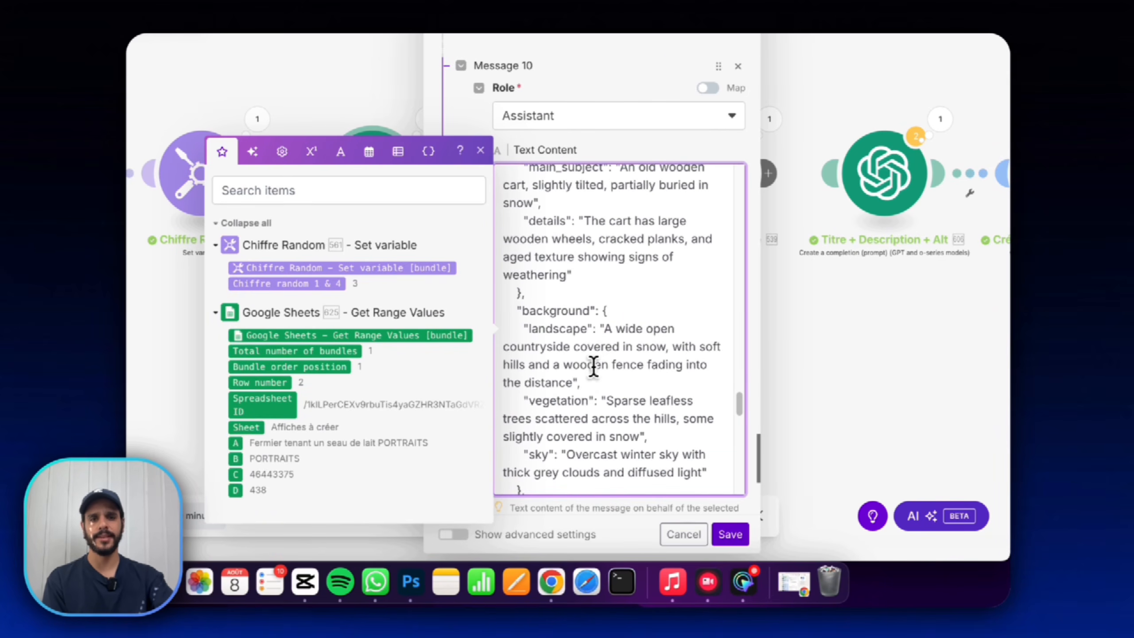
Compare Message 10's JSON style example with the JSON in the Comptes Etsy rentables chat, and close the Prompt Engineer module's settings back in Make.
{"action": "scroll", "coordinate": [635, 248], "scroll_direction": "up", "scroll_amount": 7}
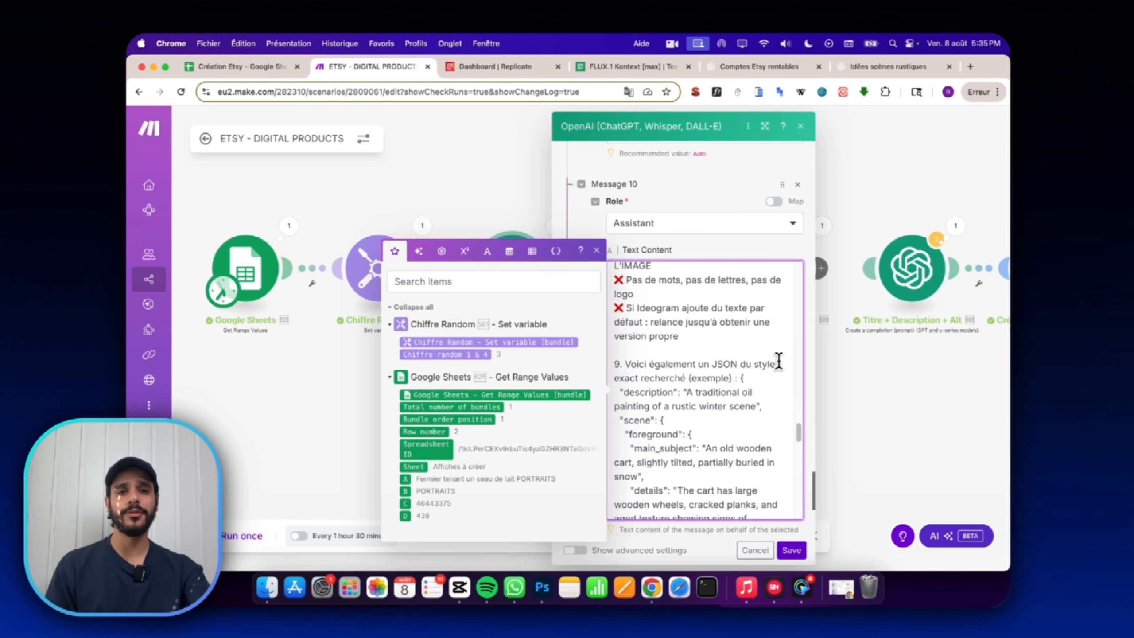
{"action": "scroll", "coordinate": [717, 364], "scroll_direction": "down", "scroll_amount": 3}
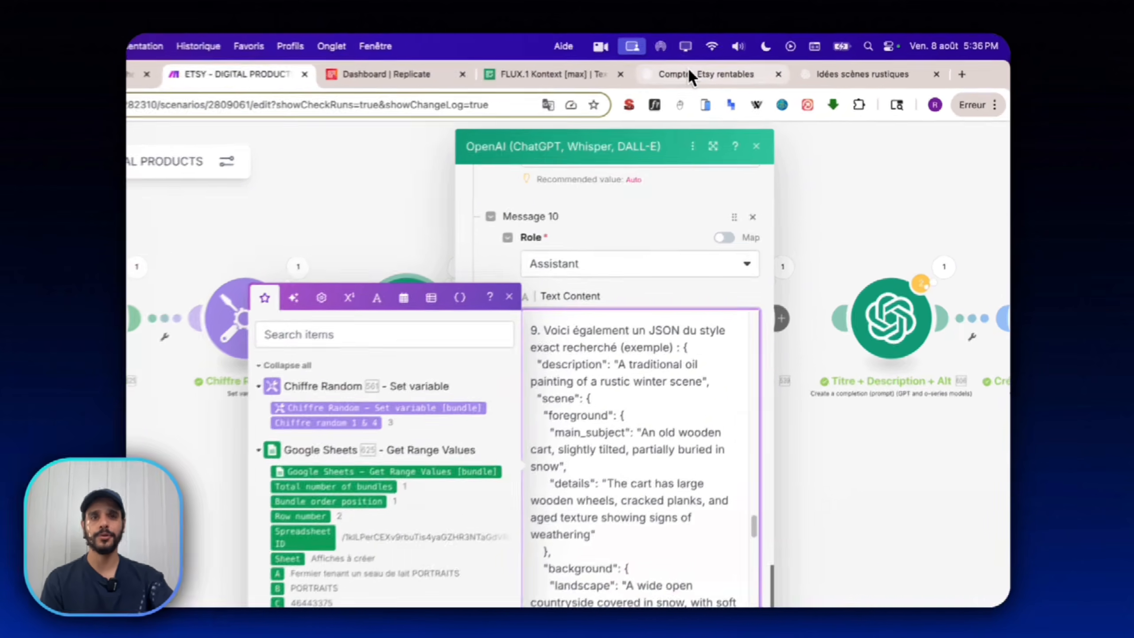
{"action": "left_click", "coordinate": [714, 66]}
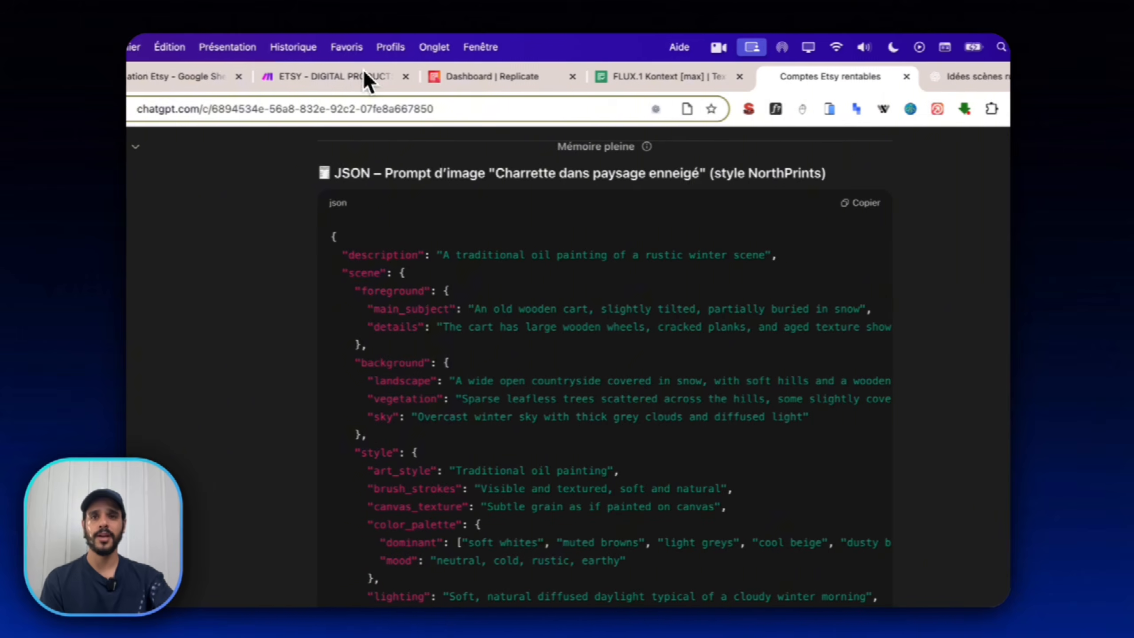
{"action": "left_click", "coordinate": [359, 72]}
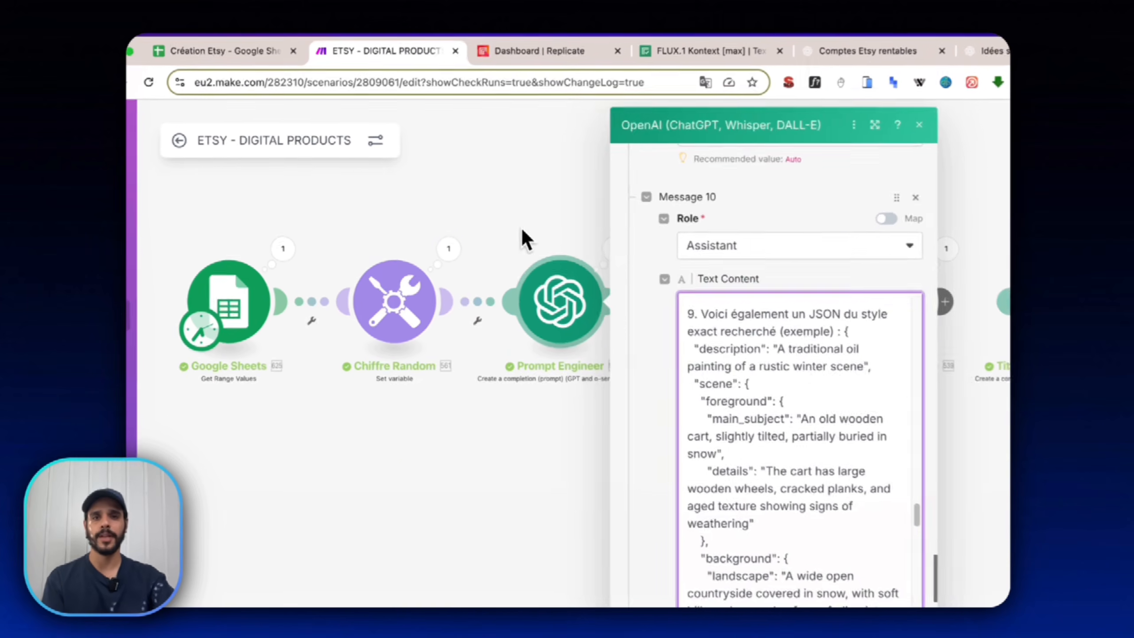
{"action": "double_click", "coordinate": [481, 207]}
{"action": "right_click", "coordinate": [494, 213]}
{"action": "left_click", "coordinate": [564, 271]}
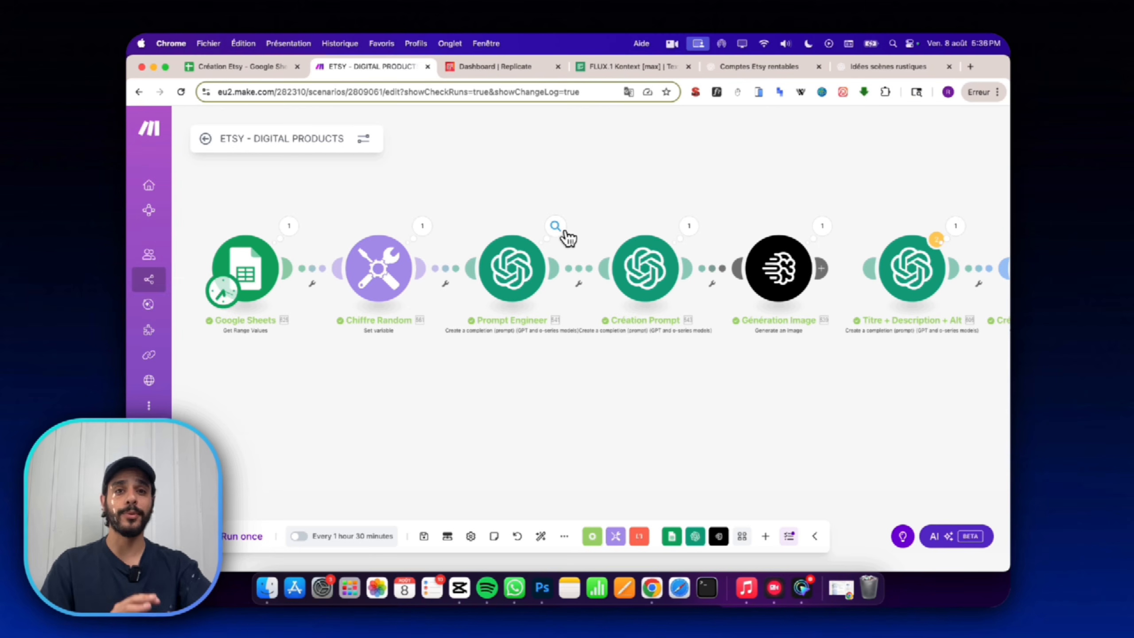
Open the Prompt Engineer module's run details and inspect input messages 1 and 10, including Message 10's content.
{"action": "left_click", "coordinate": [558, 228]}
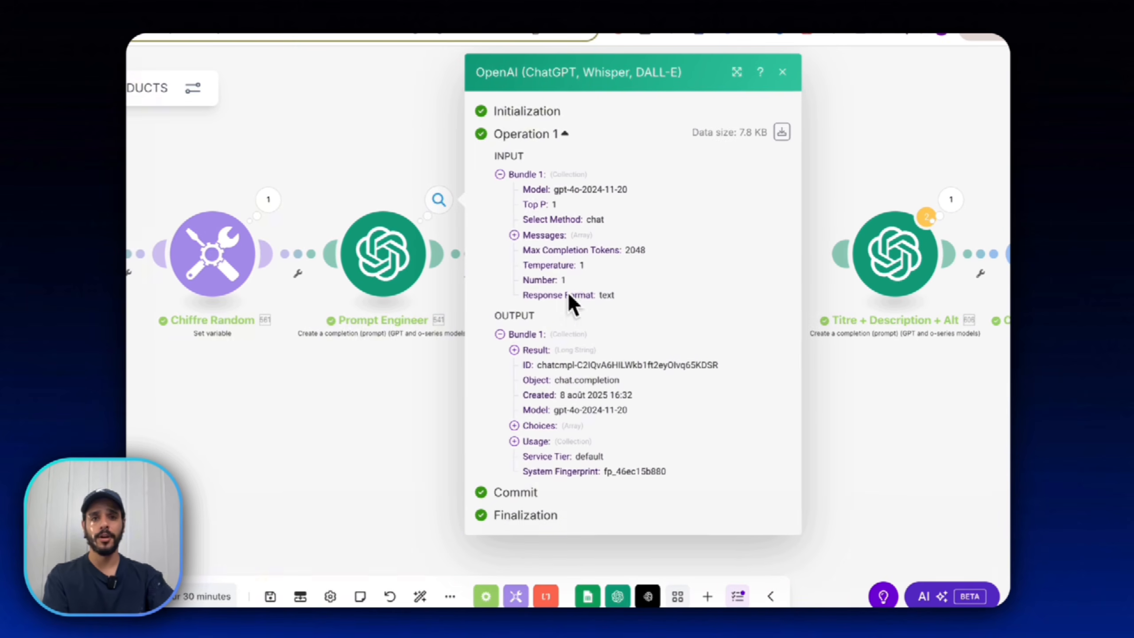
{"action": "left_click", "coordinate": [514, 235]}
{"action": "left_click", "coordinate": [544, 236]}
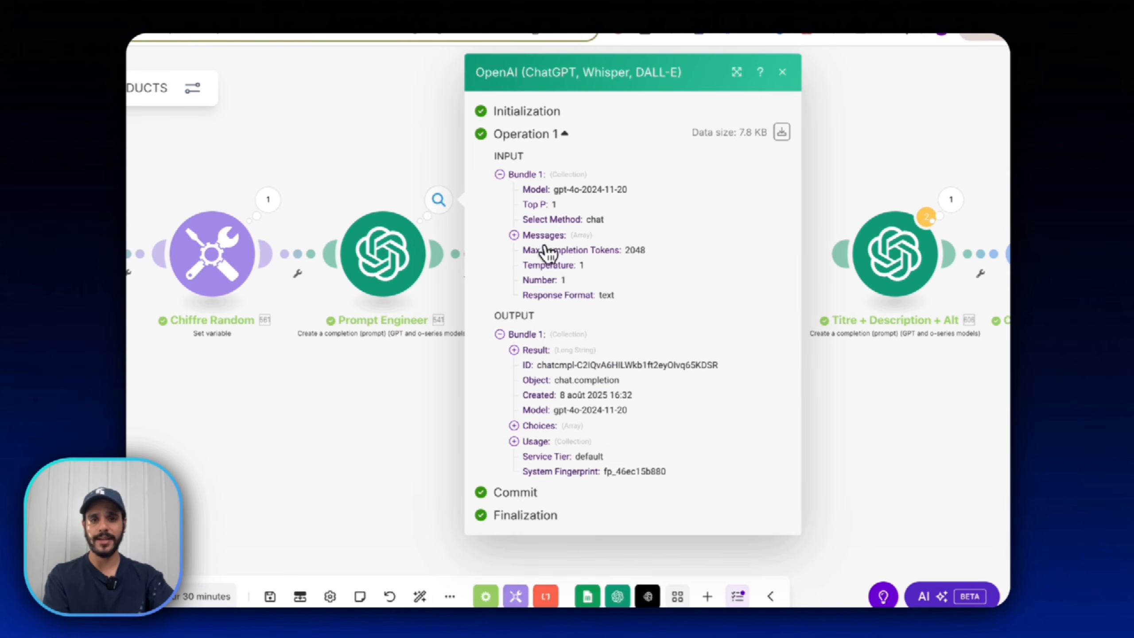
{"action": "left_click", "coordinate": [545, 236]}
{"action": "left_click", "coordinate": [539, 250]}
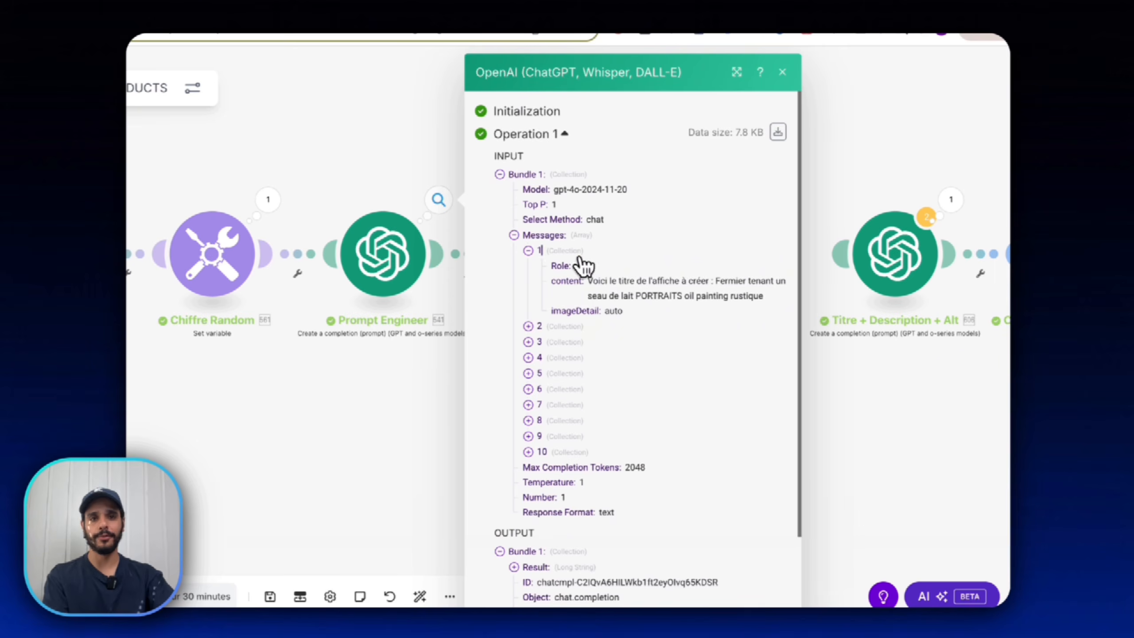
{"action": "left_click", "coordinate": [540, 252]}
{"action": "left_click", "coordinate": [542, 392]}
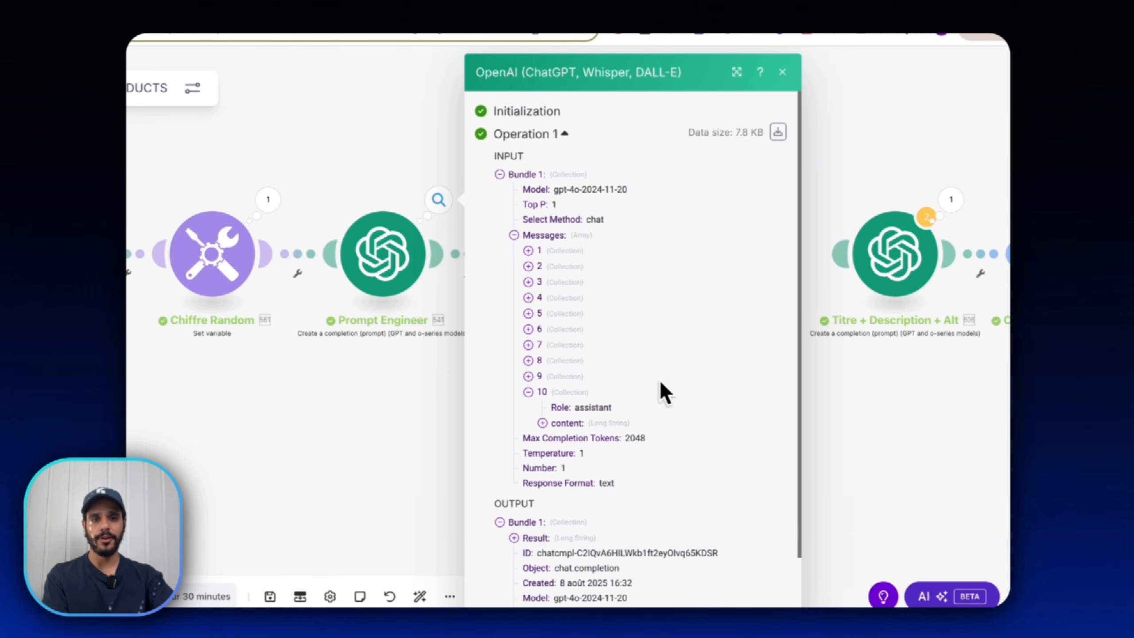
{"action": "left_click", "coordinate": [542, 423]}
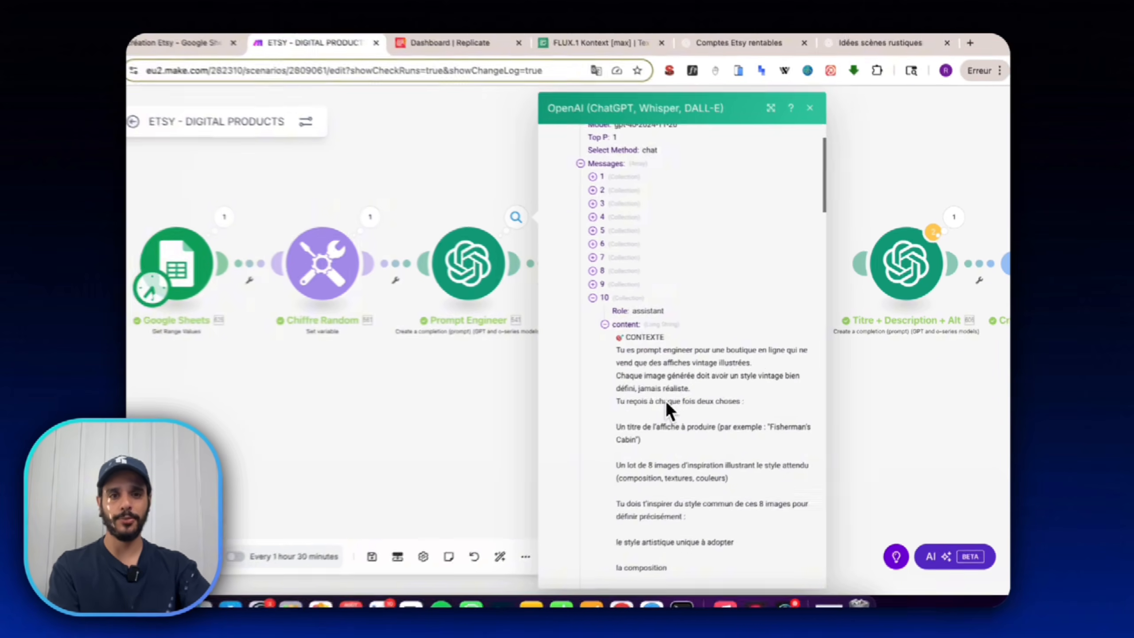
Expand the Result in the Prompt Engineer run's output and check it against the poster title in input message 1.
{"action": "scroll", "coordinate": [579, 424], "scroll_direction": "down", "scroll_amount": 15}
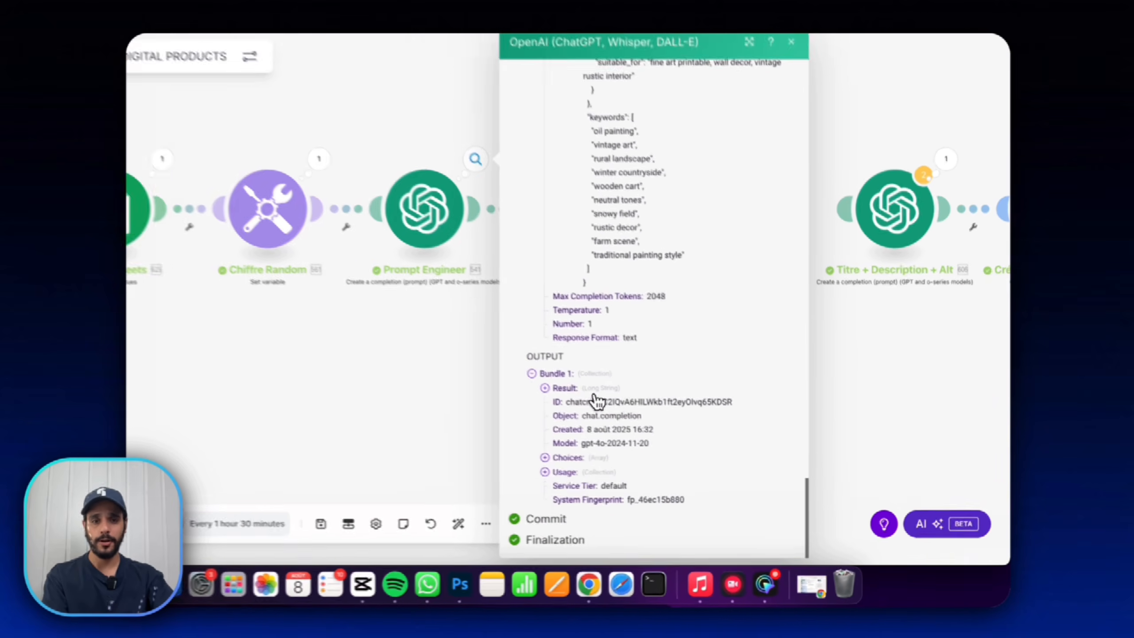
{"action": "left_click", "coordinate": [615, 420]}
{"action": "scroll", "coordinate": [653, 428], "scroll_direction": "down", "scroll_amount": 2}
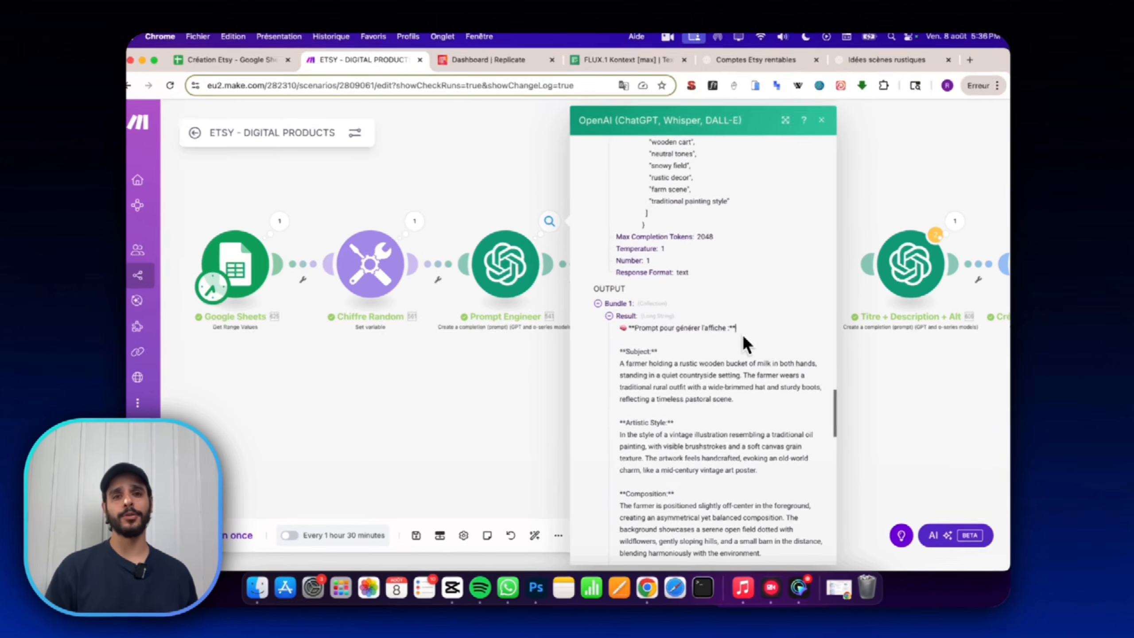
{"action": "scroll", "coordinate": [744, 336], "scroll_direction": "up", "scroll_amount": 15}
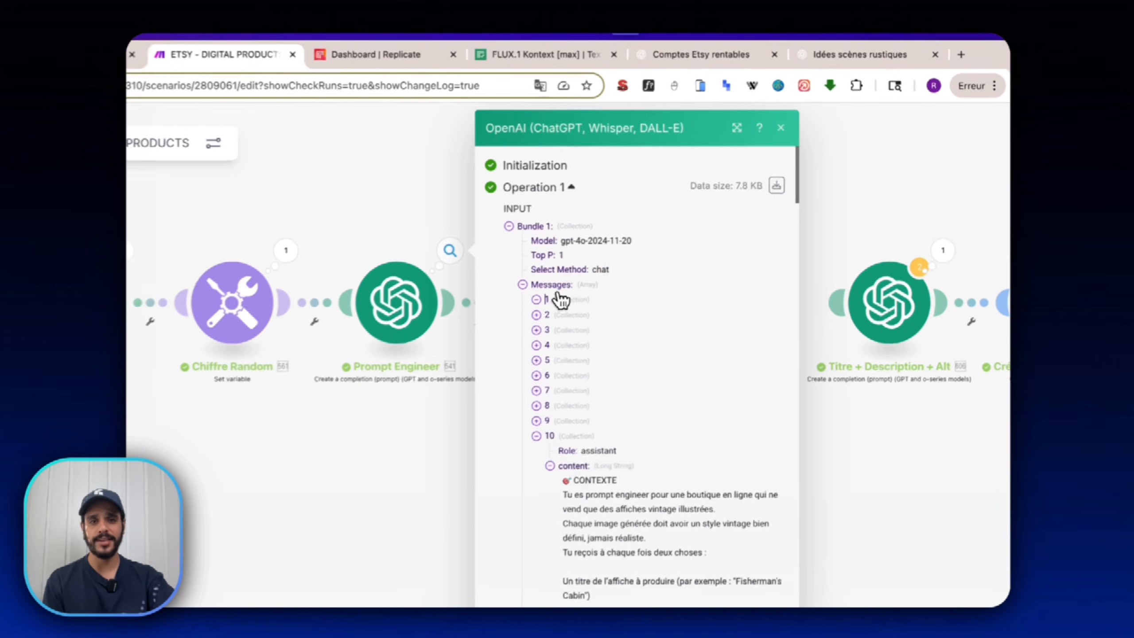
{"action": "left_click", "coordinate": [627, 265]}
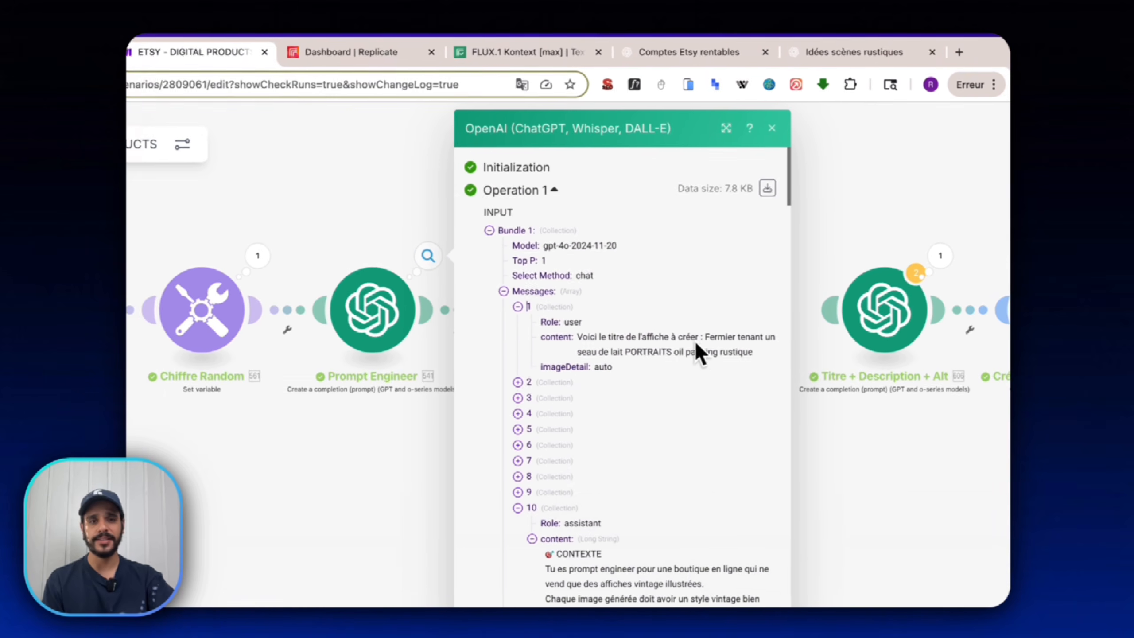
Read the generated poster prompt in the Result from Subject to the example JSON's keywords, and close the run details.
{"action": "scroll", "coordinate": [733, 375], "scroll_direction": "down", "scroll_amount": 20}
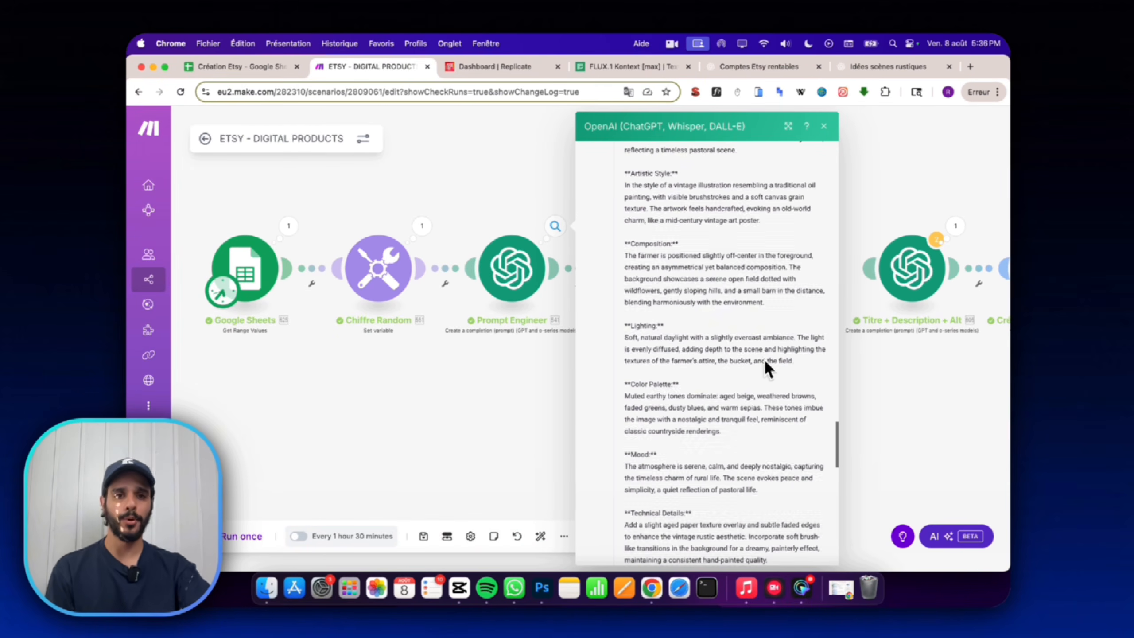
{"action": "scroll", "coordinate": [755, 353], "scroll_direction": "up", "scroll_amount": 10}
{"action": "scroll", "coordinate": [715, 351], "scroll_direction": "down", "scroll_amount": 1}
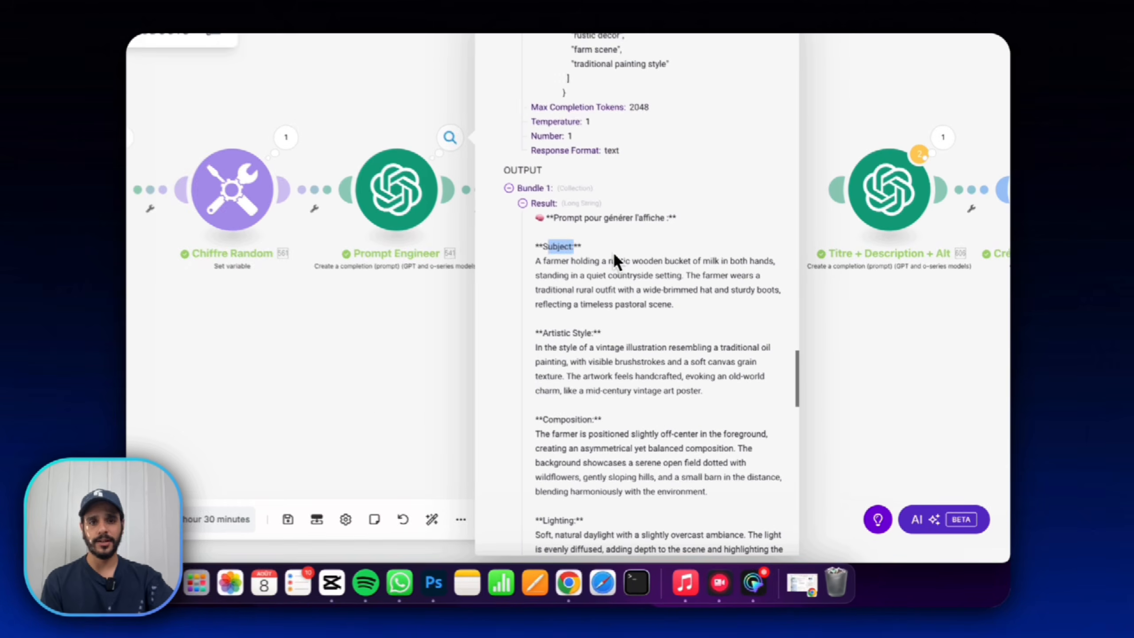
{"action": "scroll", "coordinate": [598, 339], "scroll_direction": "down", "scroll_amount": 6}
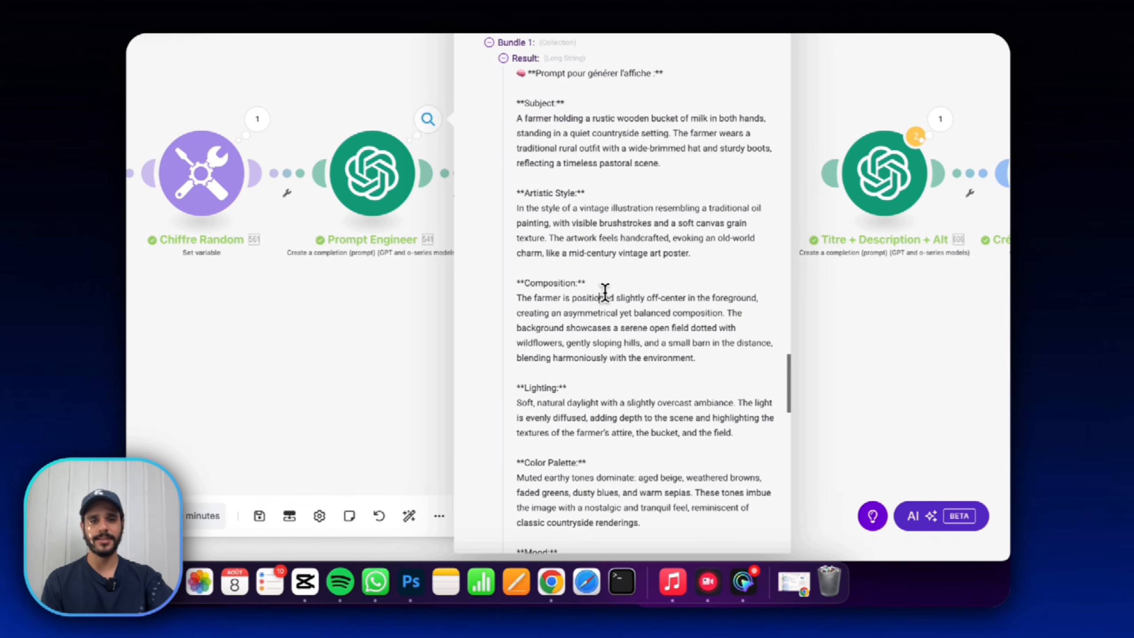
{"action": "left_click", "coordinate": [584, 331]}
{"action": "scroll", "coordinate": [583, 322], "scroll_direction": "down", "scroll_amount": 6}
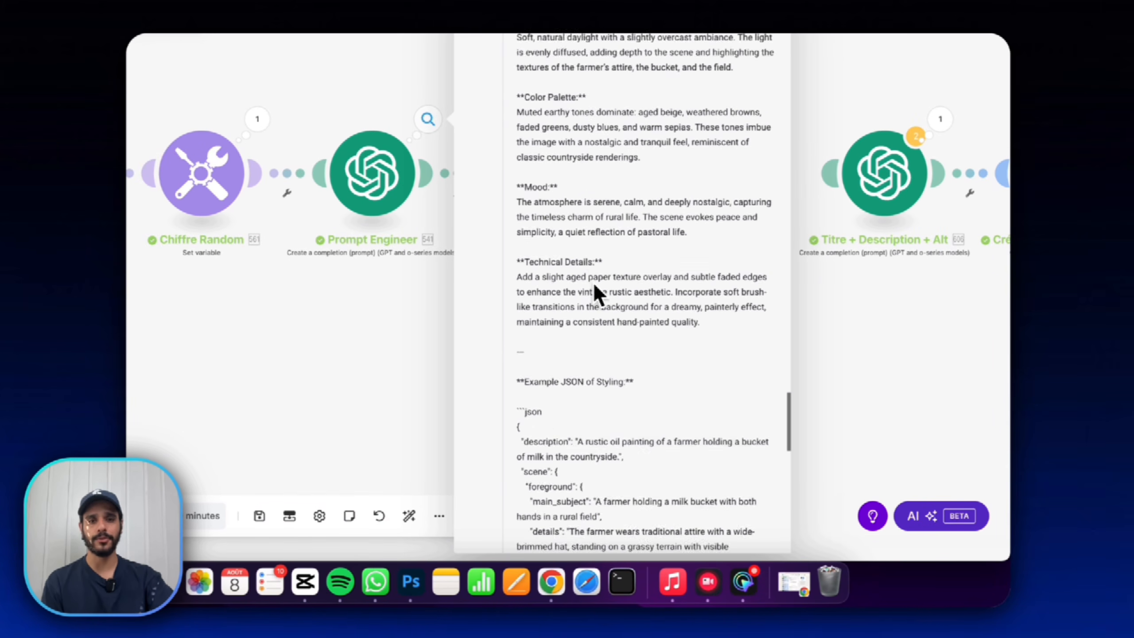
{"action": "left_click_drag", "start_coordinate": [522, 350], "coordinate": [687, 459]}
{"action": "left_click", "coordinate": [687, 459]}
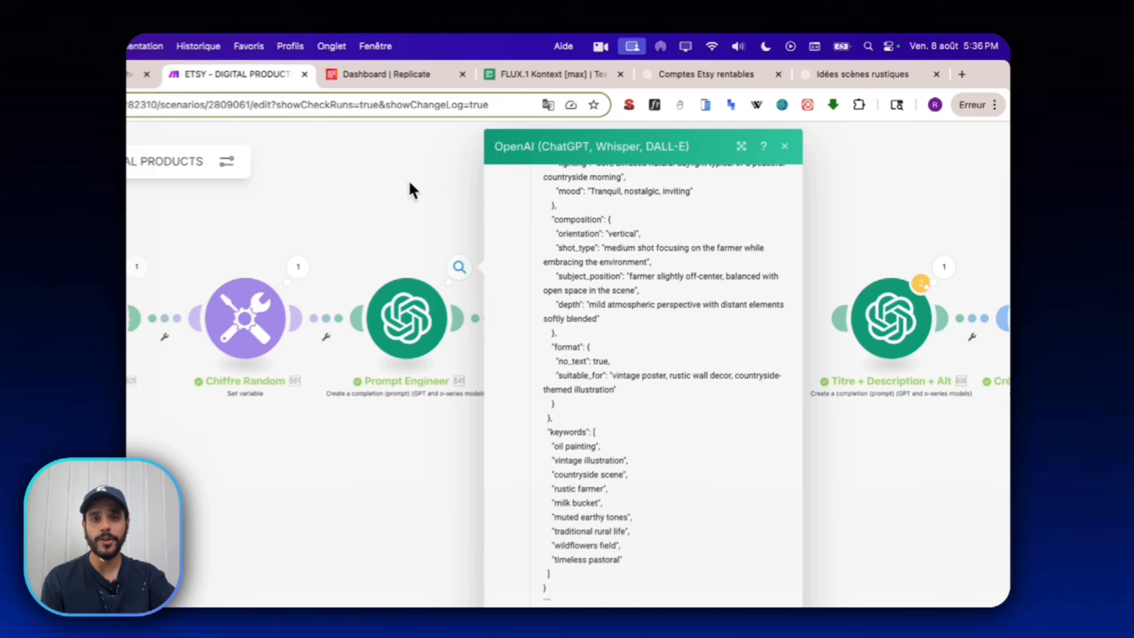
{"action": "left_click", "coordinate": [558, 174]}
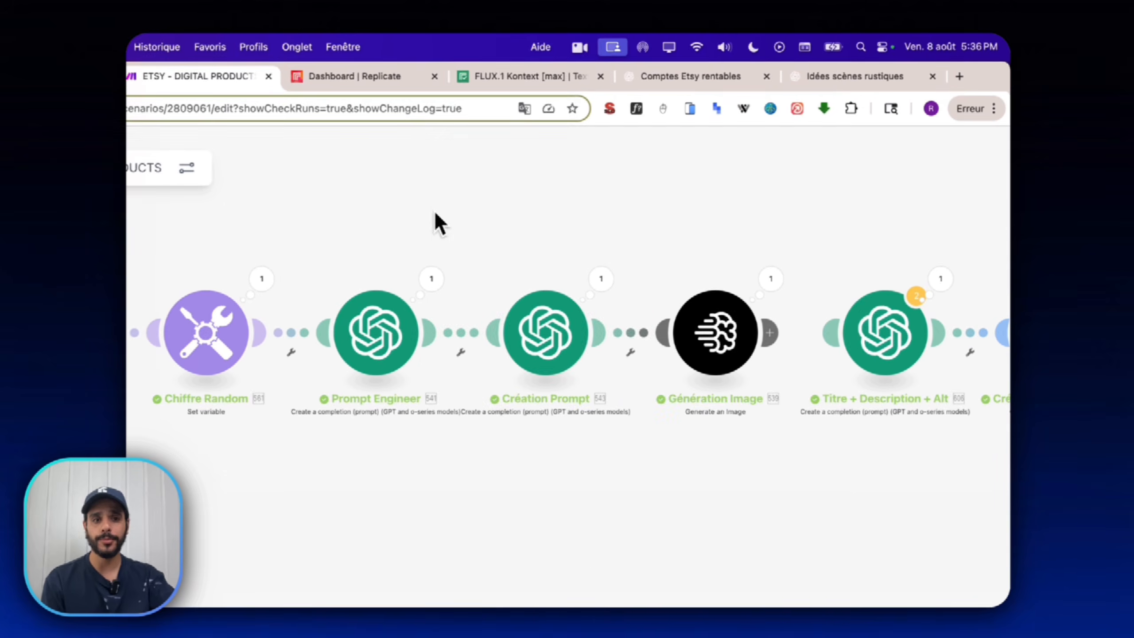
Open the Création Prompt module's run details and read input message 1's content, from the poster title to the prompt instructions.
{"action": "left_click", "coordinate": [531, 330]}
{"action": "left_click", "coordinate": [582, 270]}
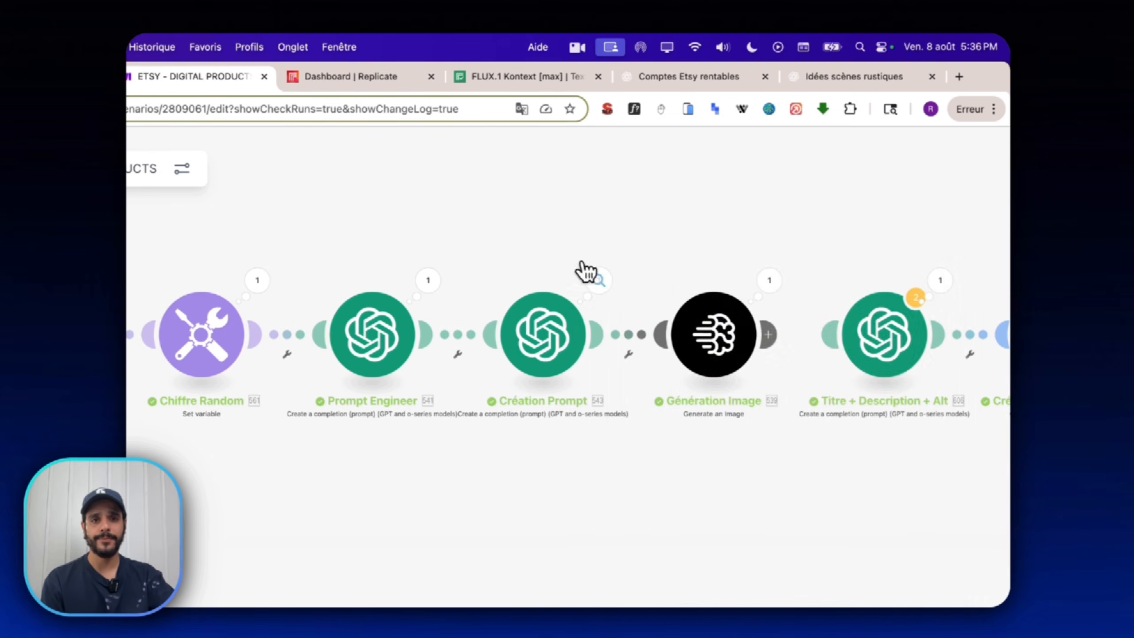
{"action": "left_click", "coordinate": [585, 270]}
{"action": "left_click", "coordinate": [701, 316]}
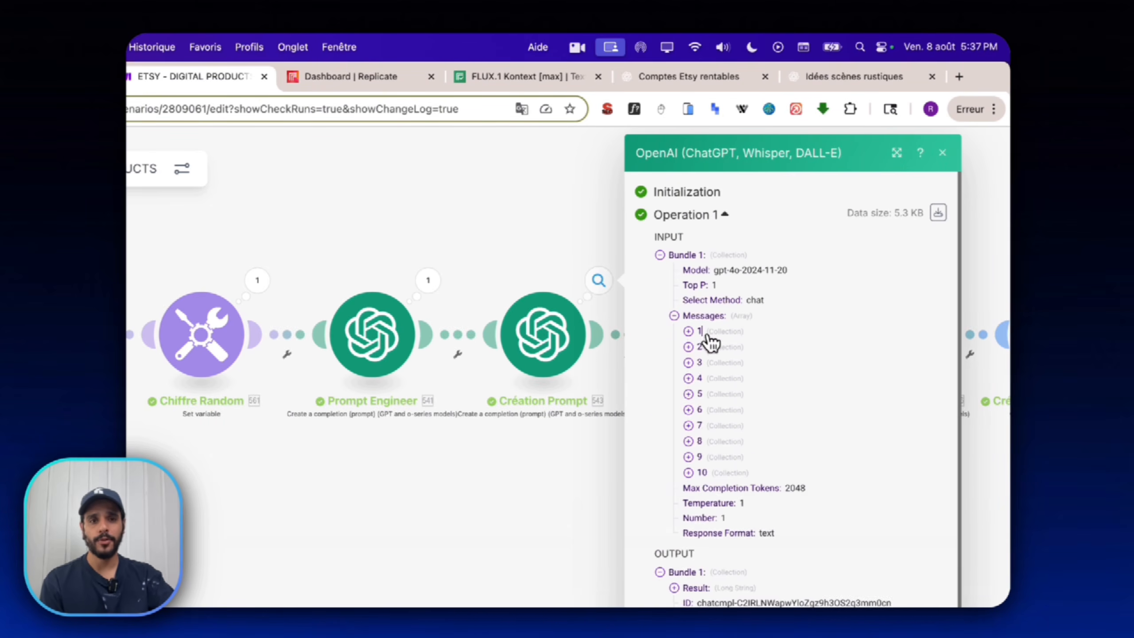
{"action": "left_click", "coordinate": [701, 332]}
{"action": "left_click", "coordinate": [727, 363]}
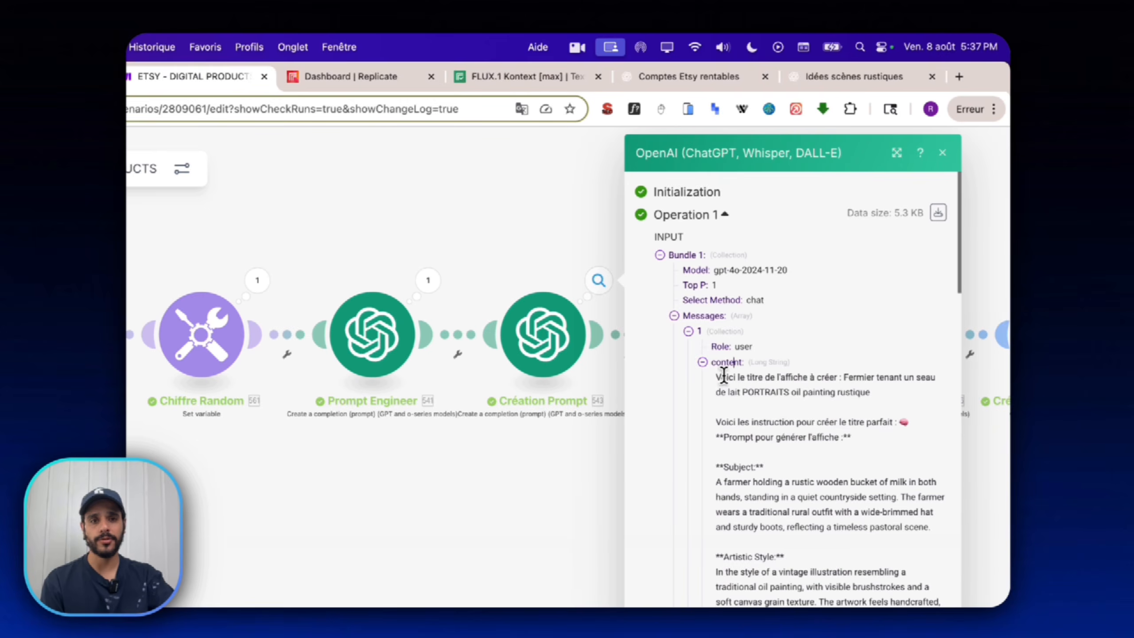
{"action": "left_click_drag", "start_coordinate": [886, 402], "coordinate": [925, 429]}
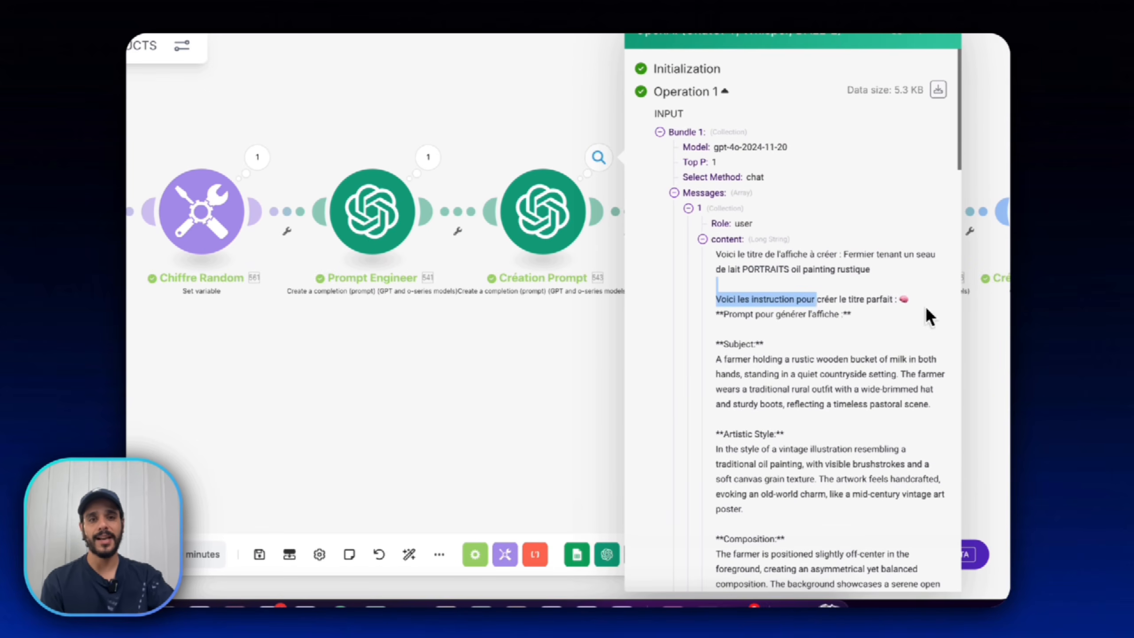
{"action": "left_click_drag", "start_coordinate": [926, 308], "coordinate": [898, 390]}
{"action": "scroll", "coordinate": [802, 377], "scroll_direction": "down", "scroll_amount": 5}
Open the Création Prompt module's settings and examine Message 1's text content with its mapped poster title and Prompt Engineer result.
{"action": "left_click", "coordinate": [557, 232]}
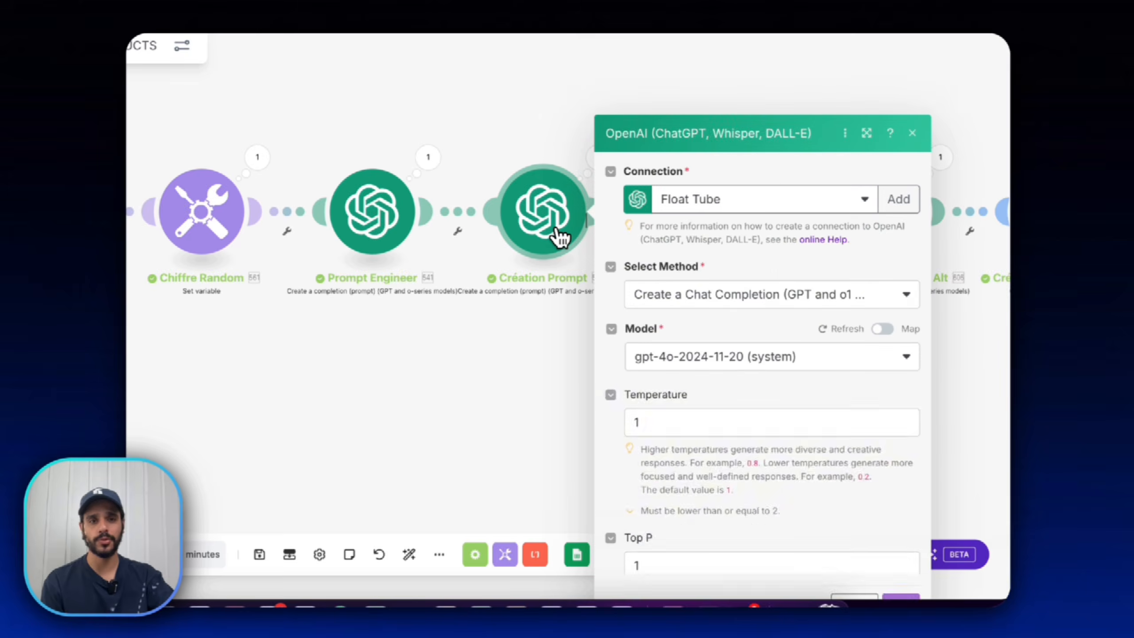
{"action": "scroll", "coordinate": [715, 313], "scroll_direction": "down", "scroll_amount": 5}
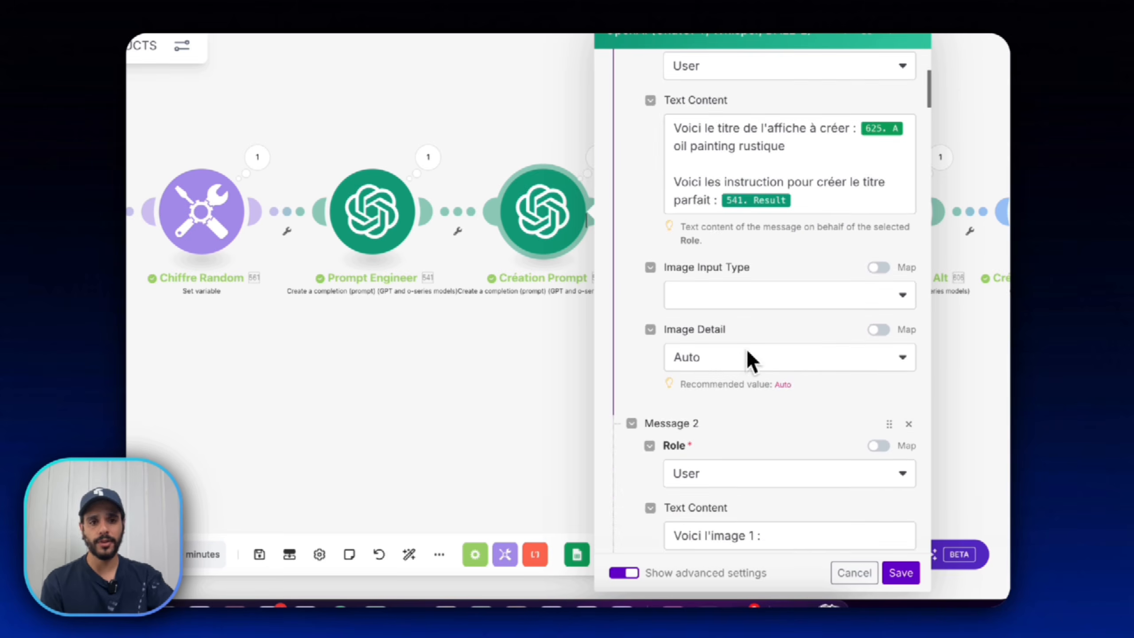
{"action": "scroll", "coordinate": [749, 360], "scroll_direction": "up", "scroll_amount": 3}
{"action": "left_click_drag", "start_coordinate": [708, 302], "coordinate": [836, 294]}
{"action": "left_click", "coordinate": [832, 320]}
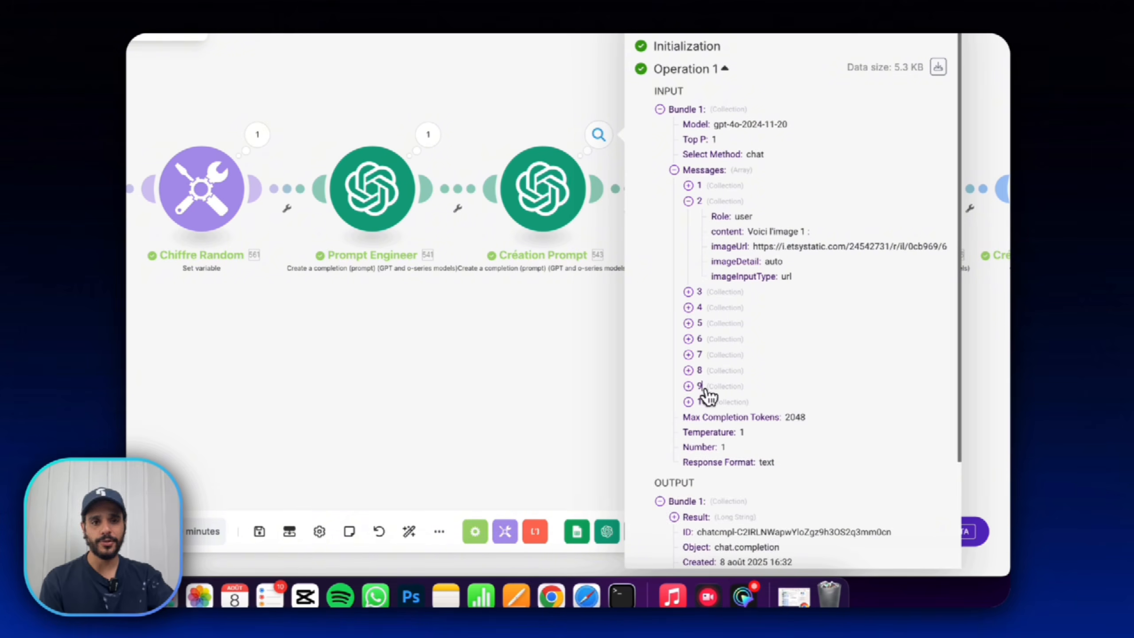
Expand input messages 9 and 10 in the Création Prompt run details, including Message 10's content.
{"action": "left_click", "coordinate": [700, 393]}
{"action": "scroll", "coordinate": [737, 393], "scroll_direction": "down", "scroll_amount": 1}
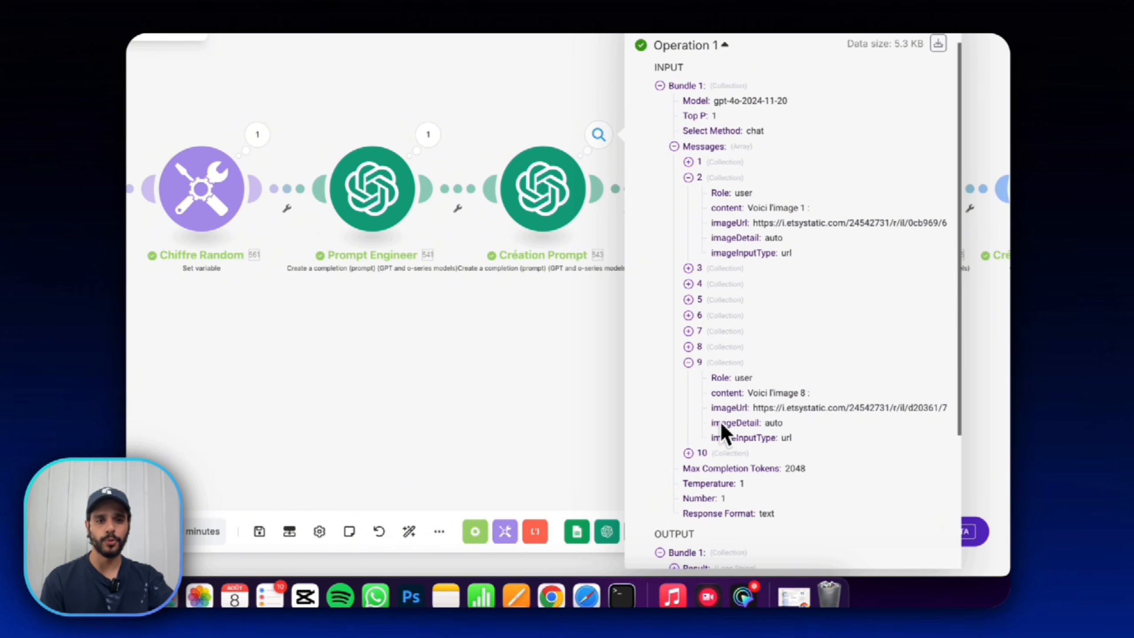
{"action": "left_click", "coordinate": [698, 451]}
{"action": "scroll", "coordinate": [770, 430], "scroll_direction": "down", "scroll_amount": 5}
{"action": "left_click", "coordinate": [721, 269]}
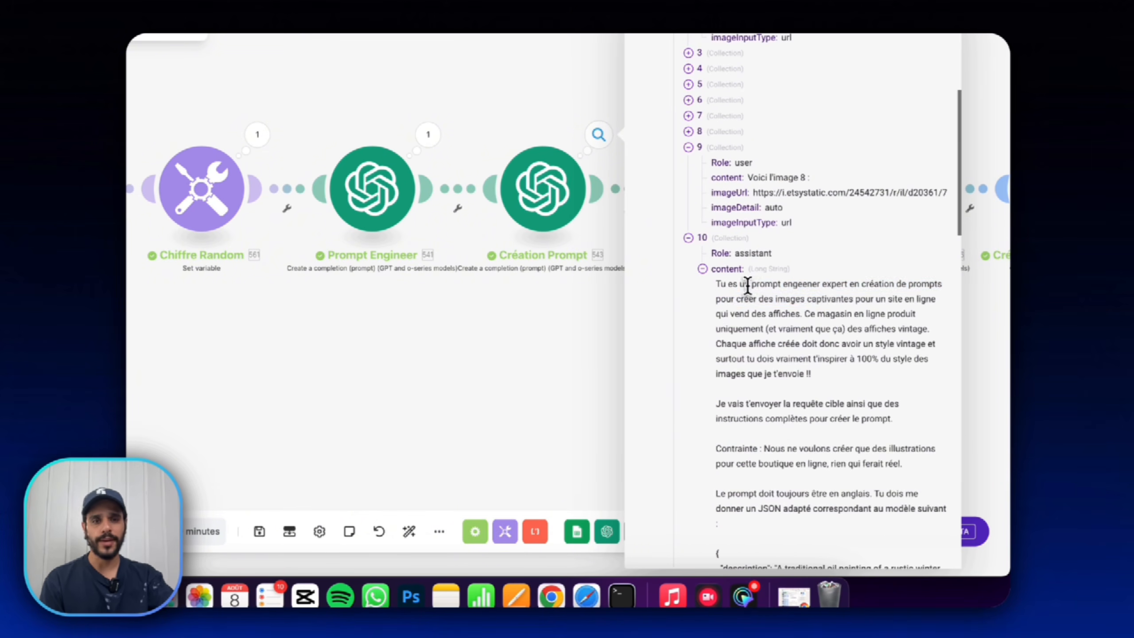
Read Message 10's content from the prompt engineer role and illustration constraint through the example JSON to the required response key.
{"action": "left_click_drag", "start_coordinate": [748, 284], "coordinate": [832, 299]}
{"action": "left_click", "coordinate": [831, 299]}
{"action": "scroll", "coordinate": [759, 324], "scroll_direction": "down", "scroll_amount": 1}
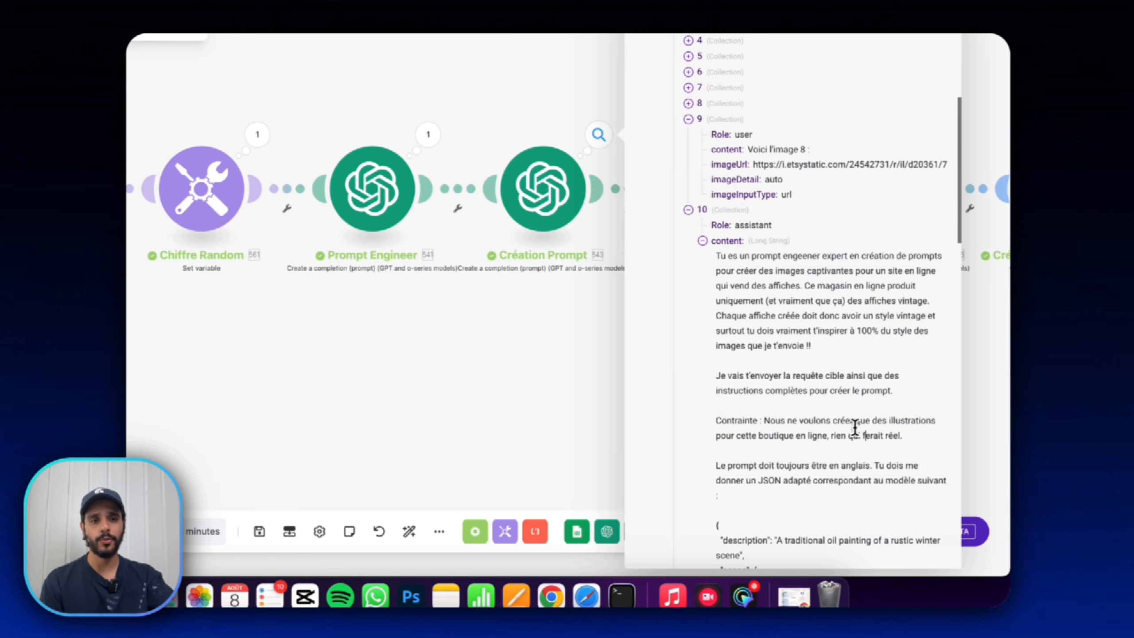
{"action": "scroll", "coordinate": [797, 431], "scroll_direction": "down", "scroll_amount": 4}
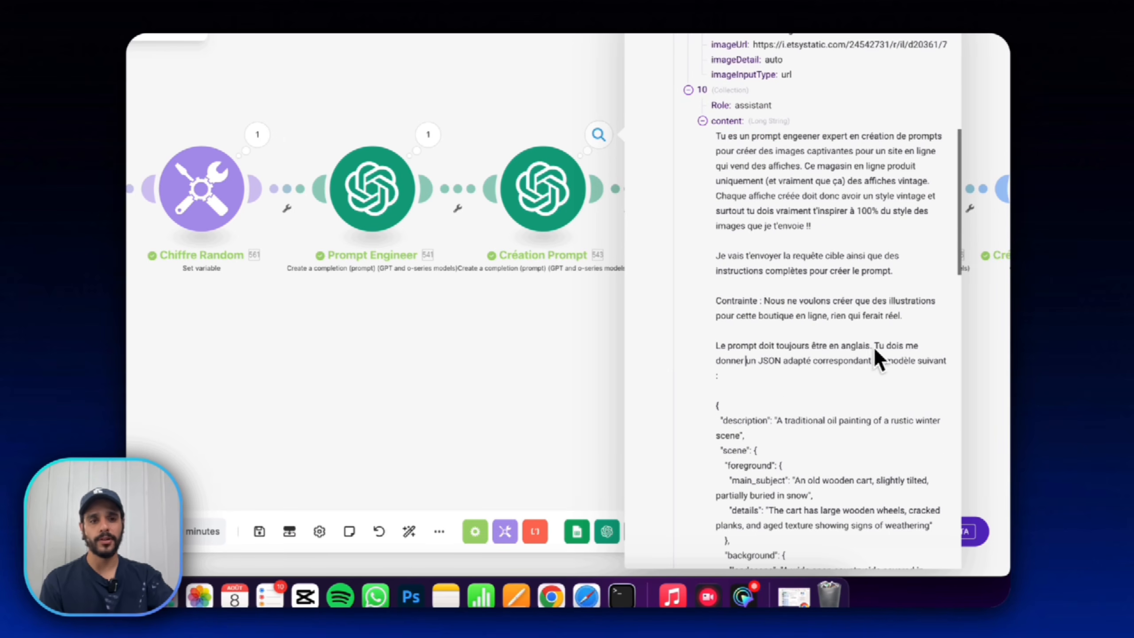
{"action": "scroll", "coordinate": [896, 330], "scroll_direction": "down", "scroll_amount": 3}
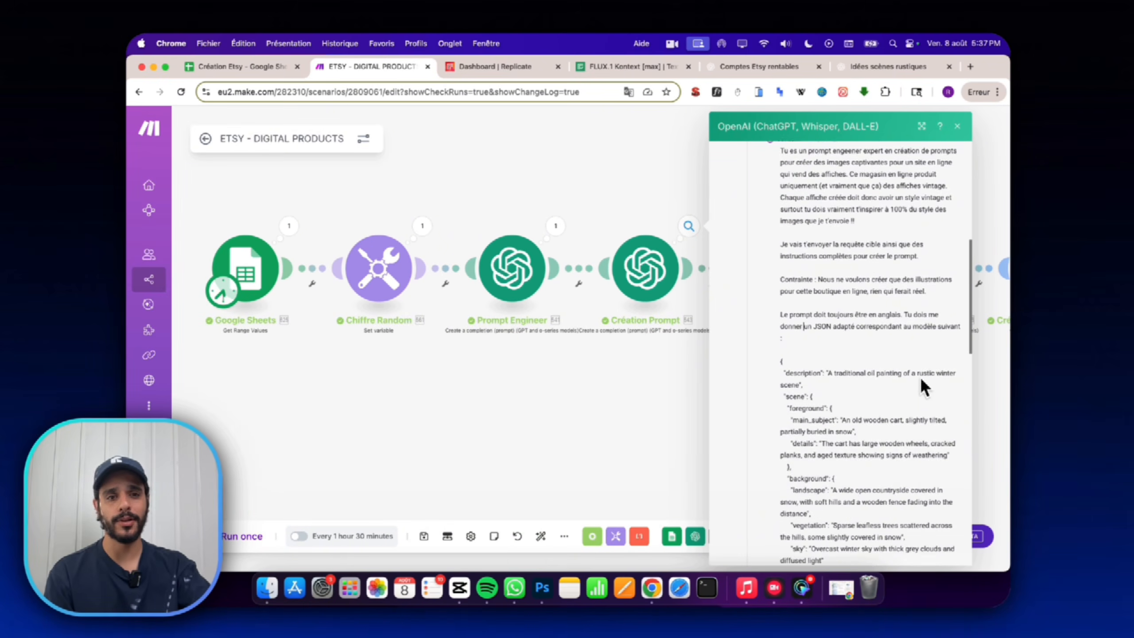
{"action": "scroll", "coordinate": [920, 380], "scroll_direction": "down", "scroll_amount": 20}
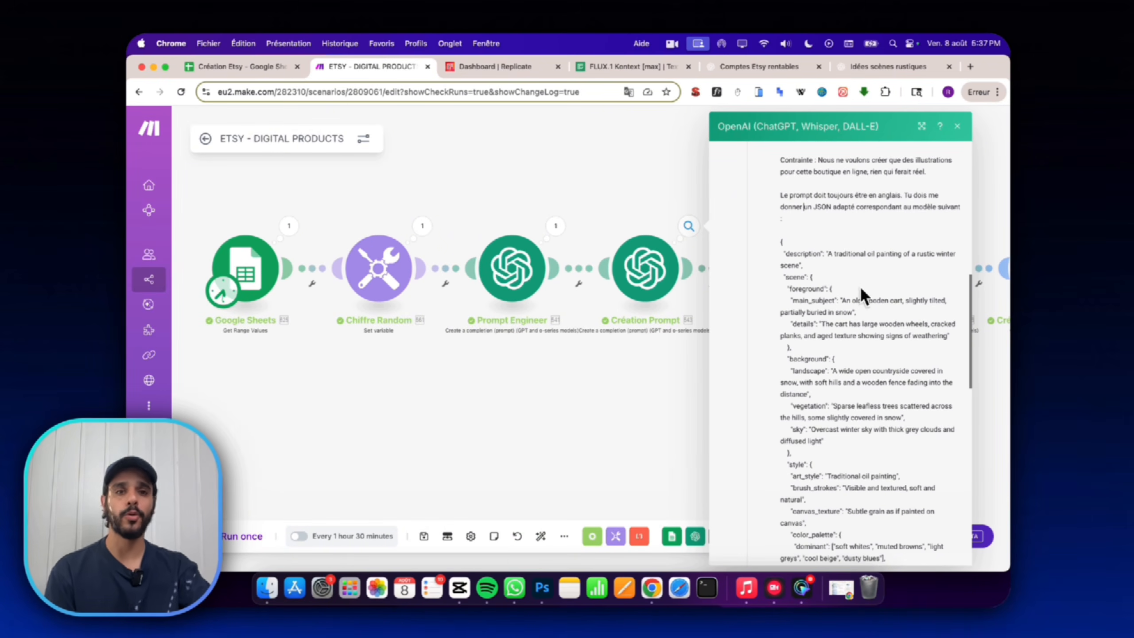
{"action": "scroll", "coordinate": [864, 290], "scroll_direction": "down", "scroll_amount": 10}
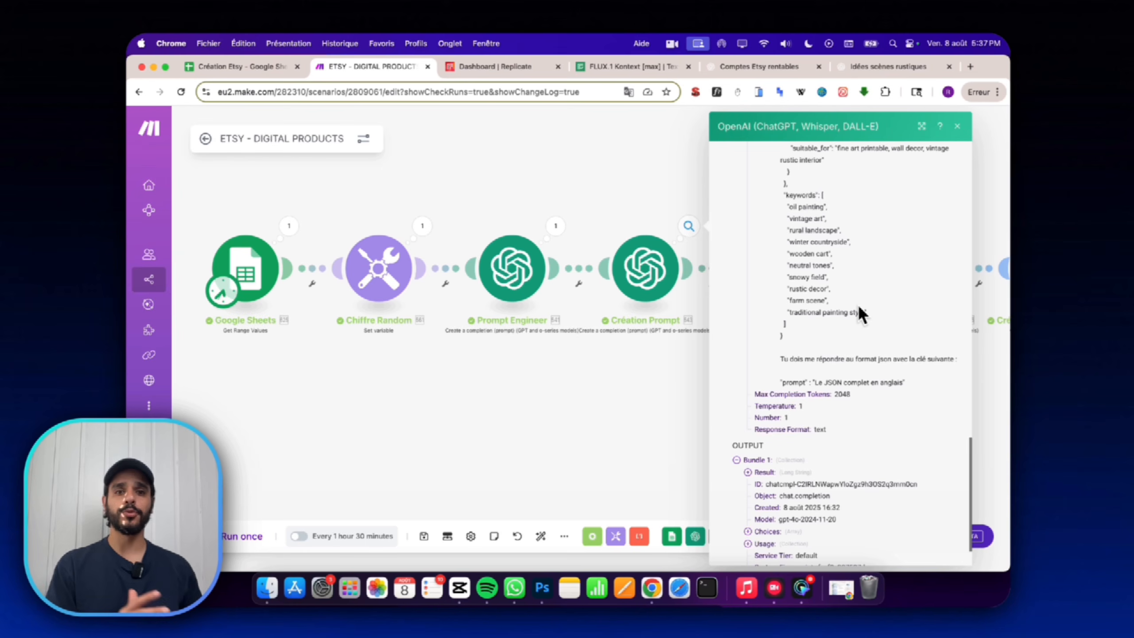
{"action": "scroll", "coordinate": [850, 313], "scroll_direction": "down", "scroll_amount": 2}
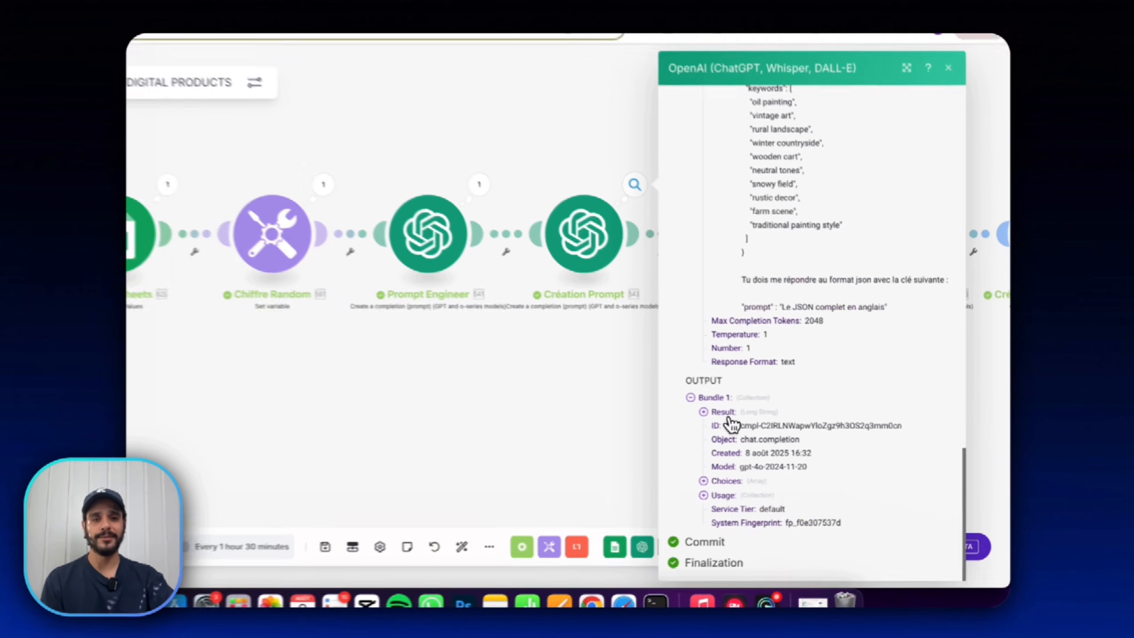
Expand the Result in the Création Prompt output, highlight the generated JSON prompt through its keywords, and close the run details.
{"action": "left_click", "coordinate": [748, 421]}
{"action": "scroll", "coordinate": [889, 422], "scroll_direction": "down", "scroll_amount": 6}
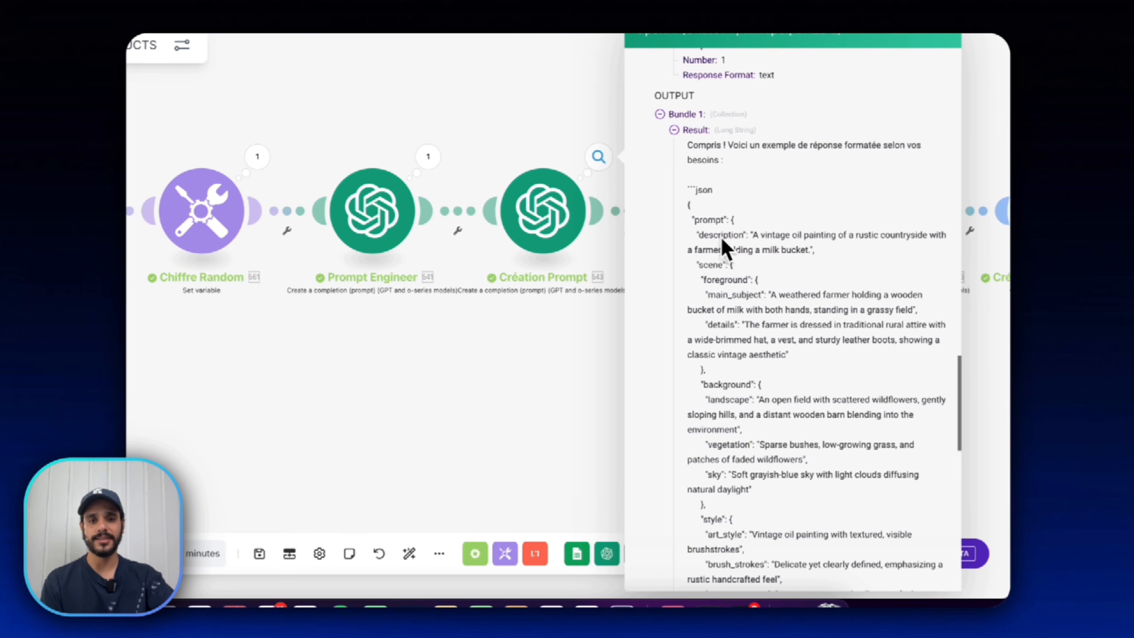
{"action": "left_click_drag", "start_coordinate": [774, 227], "coordinate": [800, 499]}
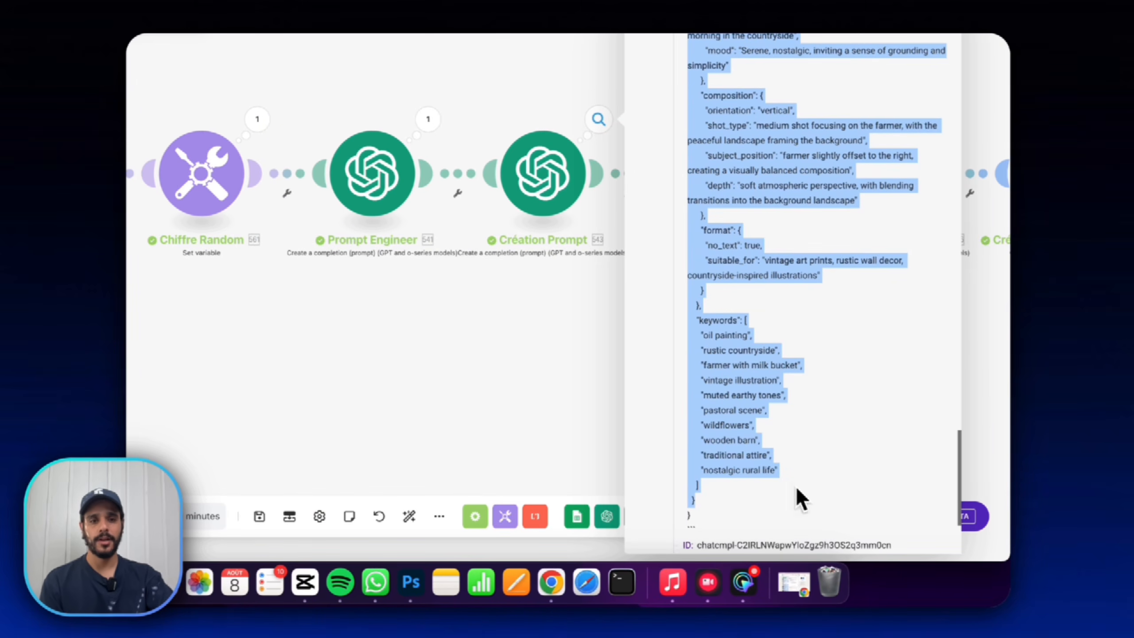
{"action": "left_click", "coordinate": [489, 399]}
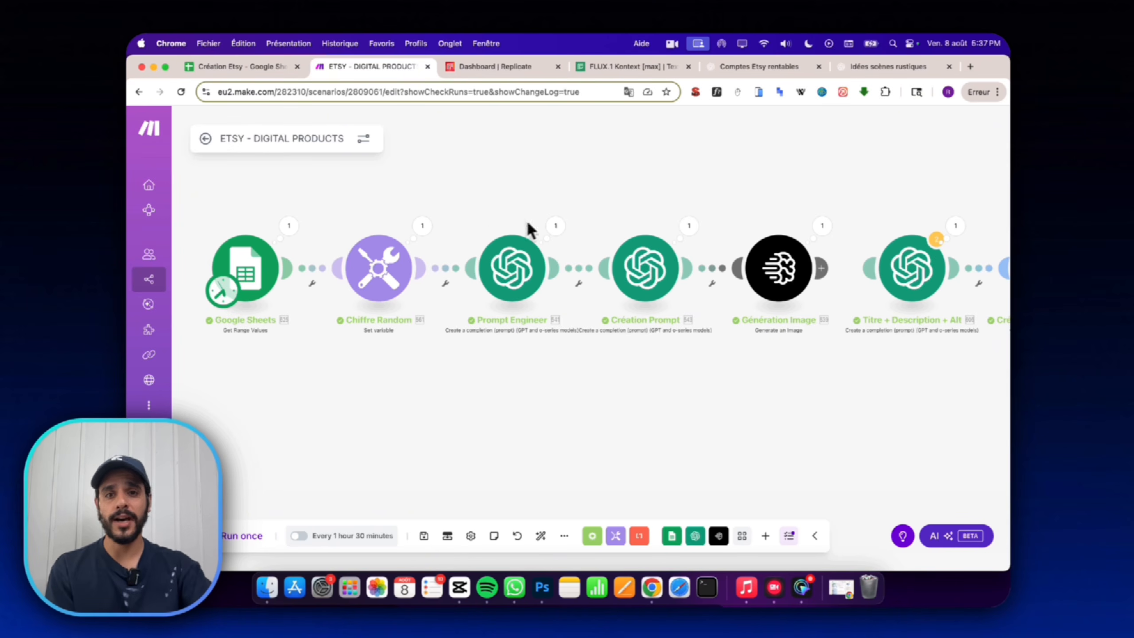
Check the Création Prompt module's settings briefly, and reopen its run details with the output Result expanded.
{"action": "left_click", "coordinate": [643, 267]}
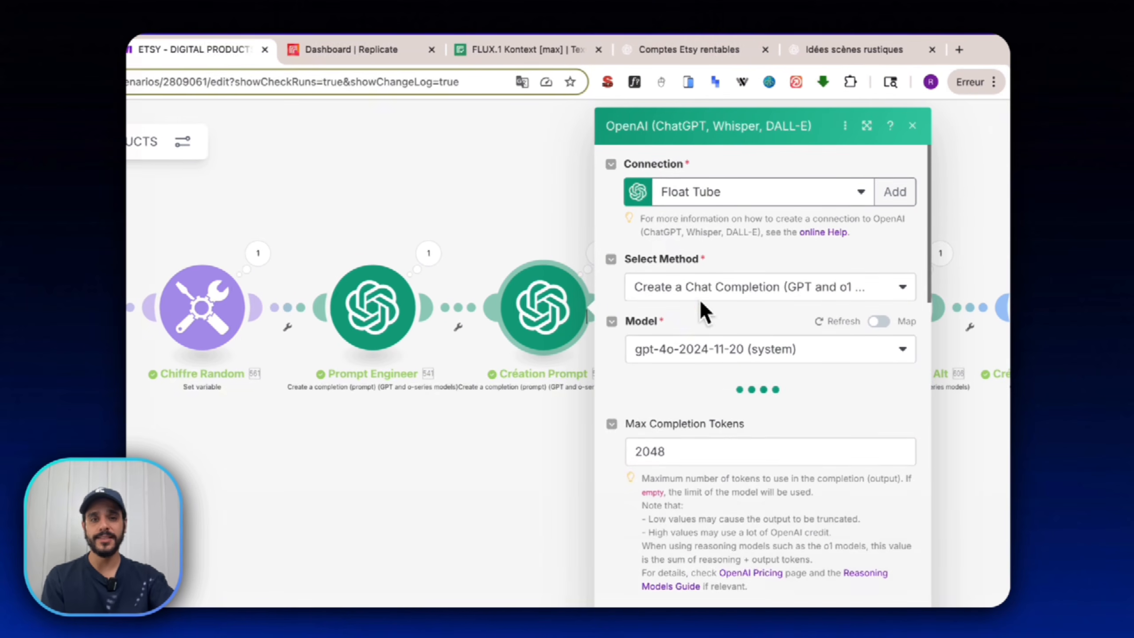
{"action": "left_click", "coordinate": [574, 263]}
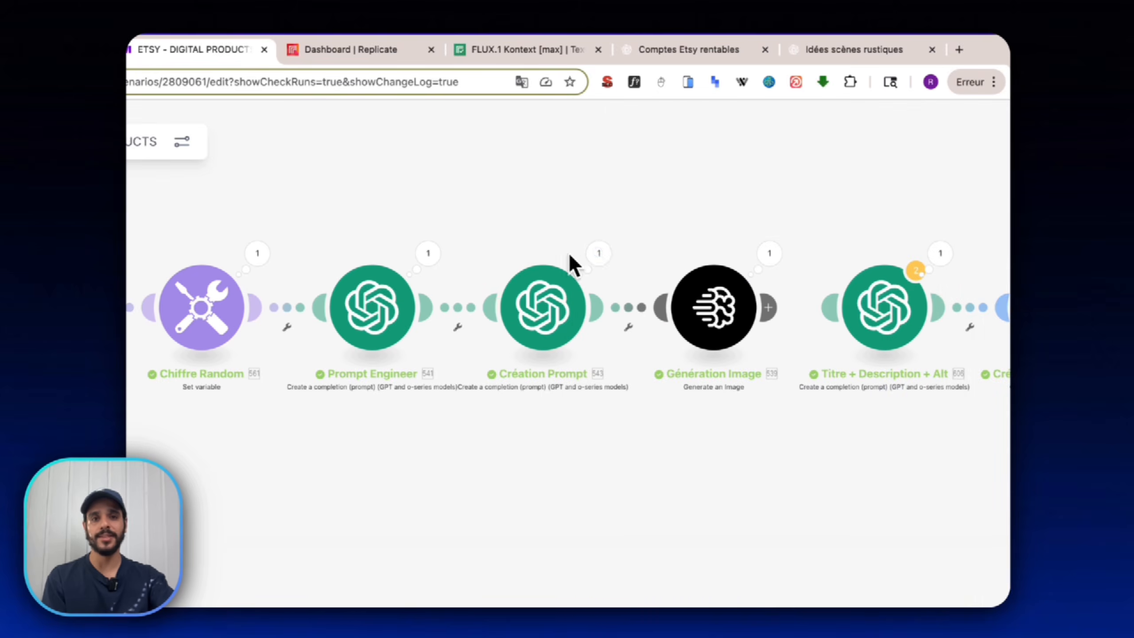
{"action": "left_click", "coordinate": [608, 257]}
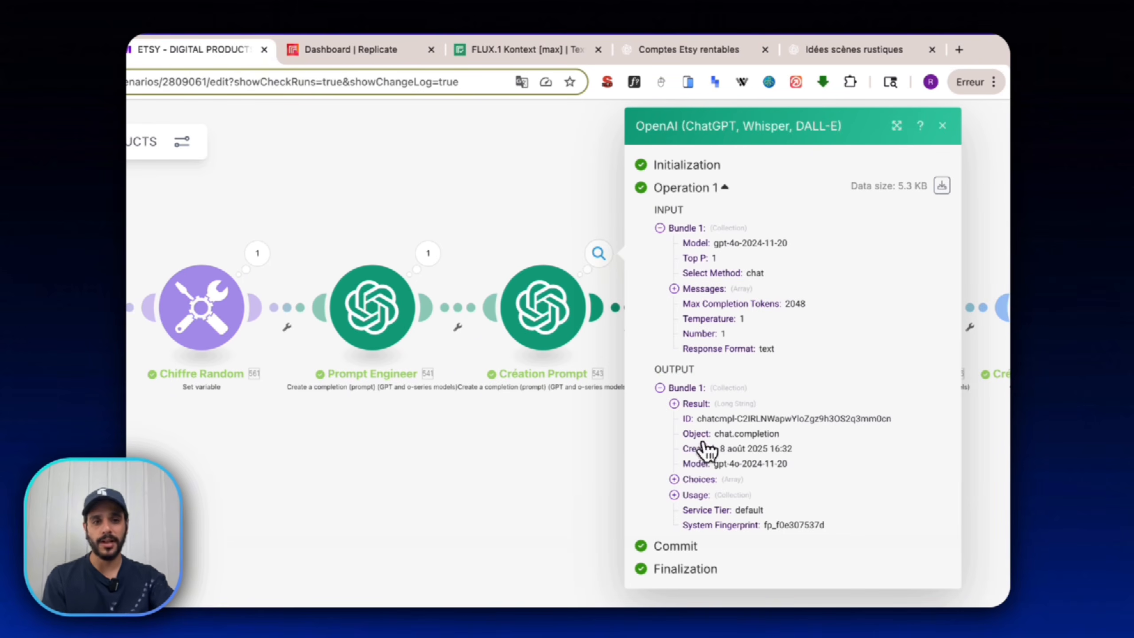
{"action": "left_click", "coordinate": [703, 404]}
{"action": "left_click", "coordinate": [715, 404]}
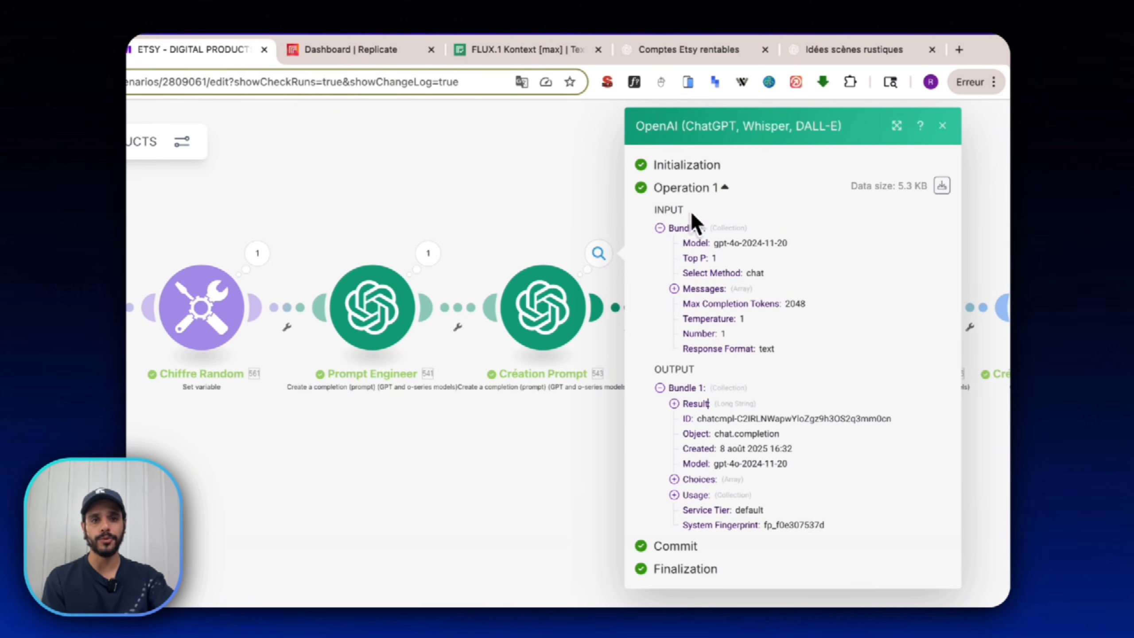
{"action": "double_click", "coordinate": [681, 366]}
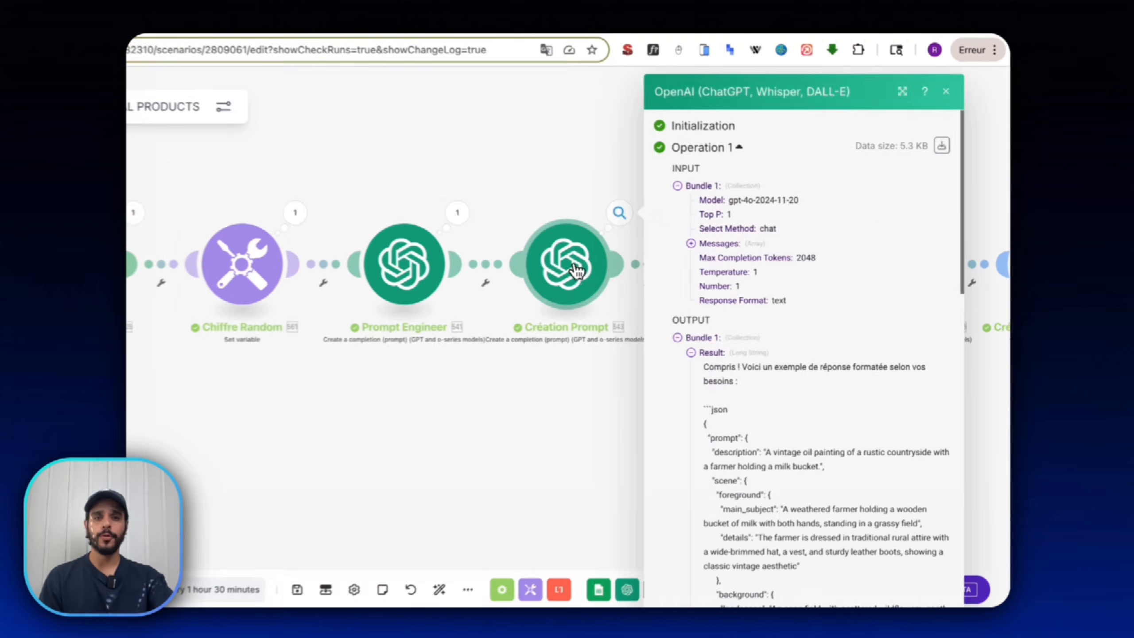
Examine the Response Format options in the Création Prompt module's settings, and close the settings without changing the format.
{"action": "left_click", "coordinate": [654, 285]}
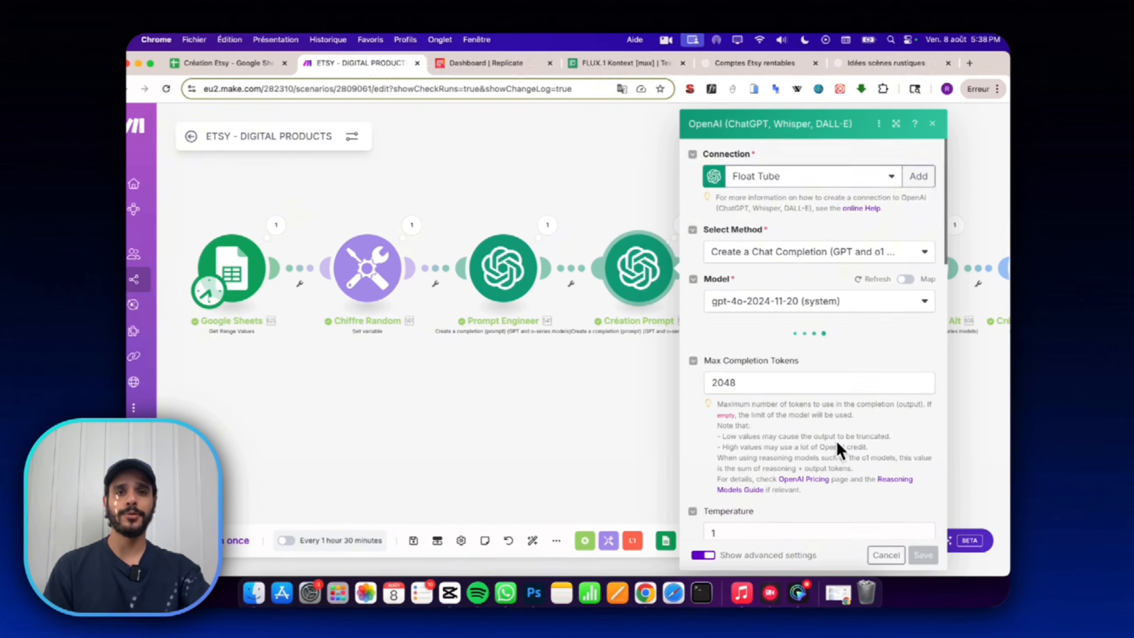
{"action": "scroll", "coordinate": [826, 403], "scroll_direction": "down", "scroll_amount": 5}
{"action": "scroll", "coordinate": [811, 371], "scroll_direction": "down", "scroll_amount": 15}
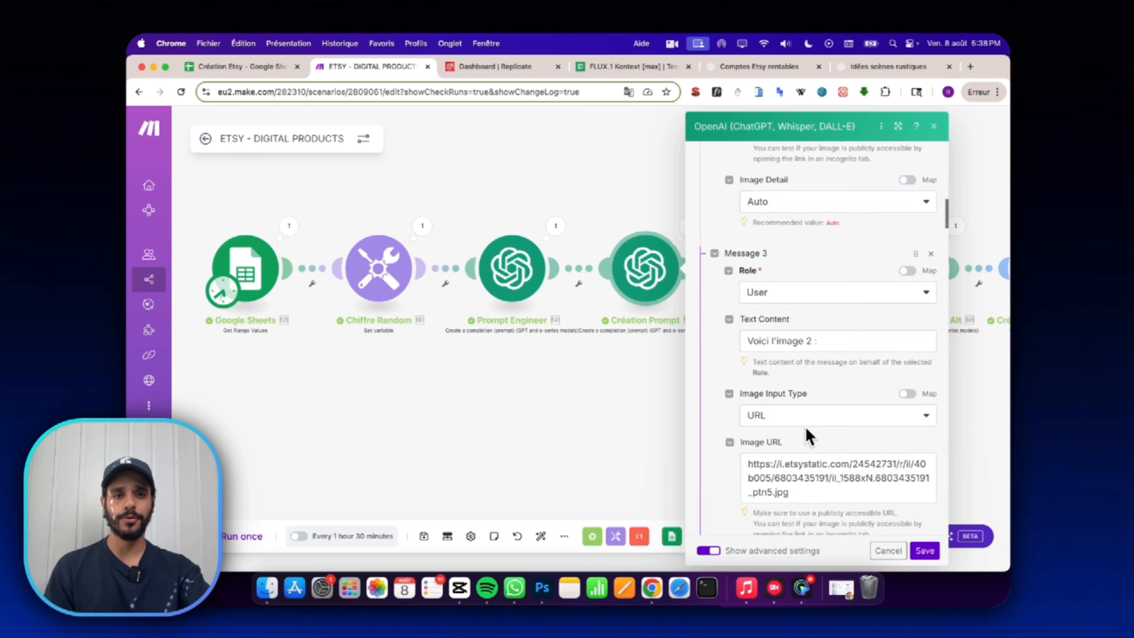
{"action": "scroll", "coordinate": [838, 335], "scroll_direction": "up", "scroll_amount": 5}
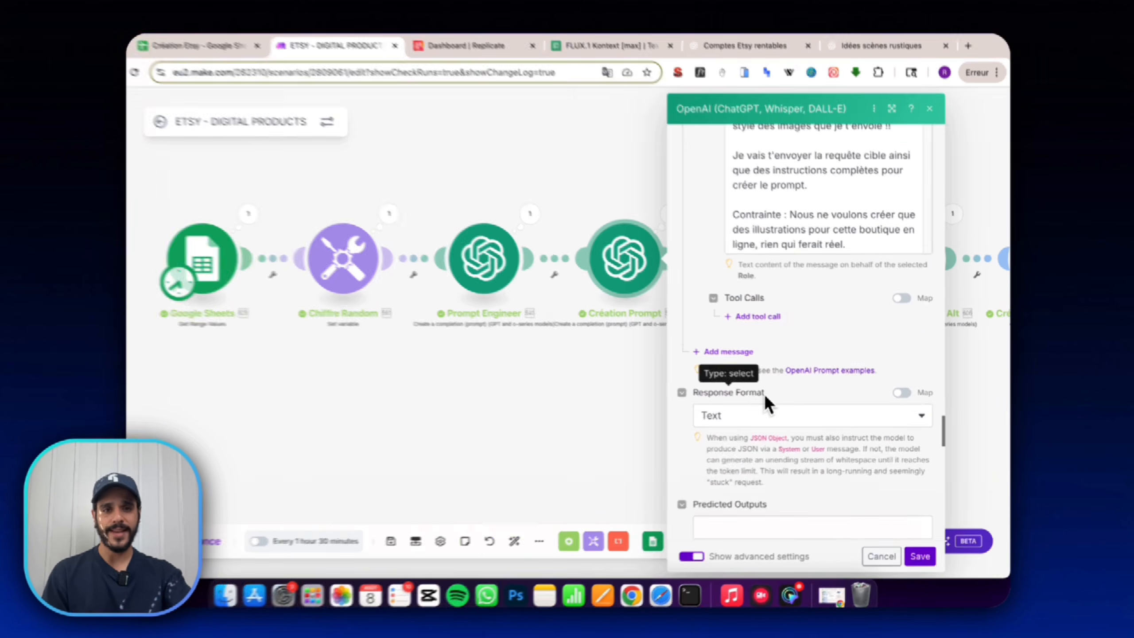
{"action": "left_click", "coordinate": [766, 412]}
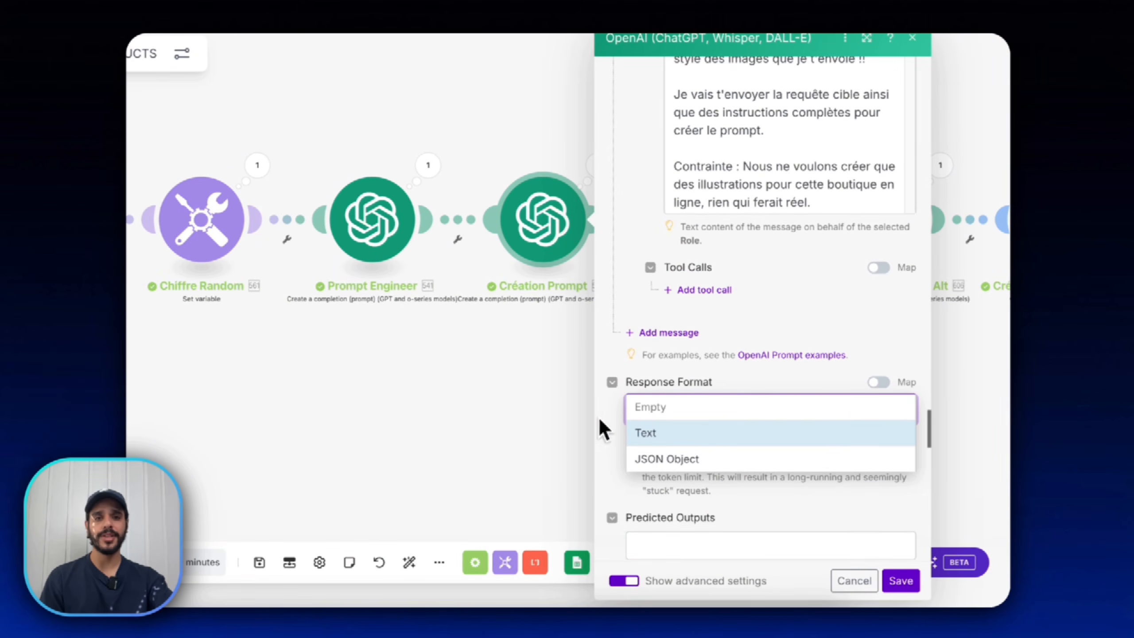
{"action": "left_click", "coordinate": [552, 405]}
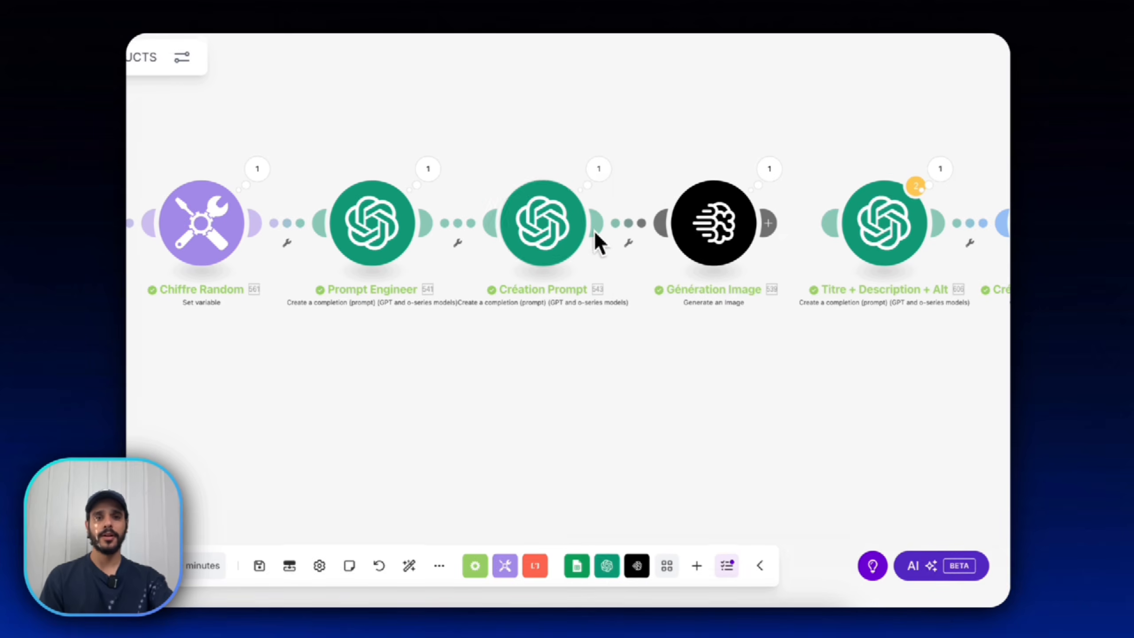
Reopen the Création Prompt run's Result, highlight its prompt key and the full JSON block, and close the run details.
{"action": "left_click", "coordinate": [598, 172]}
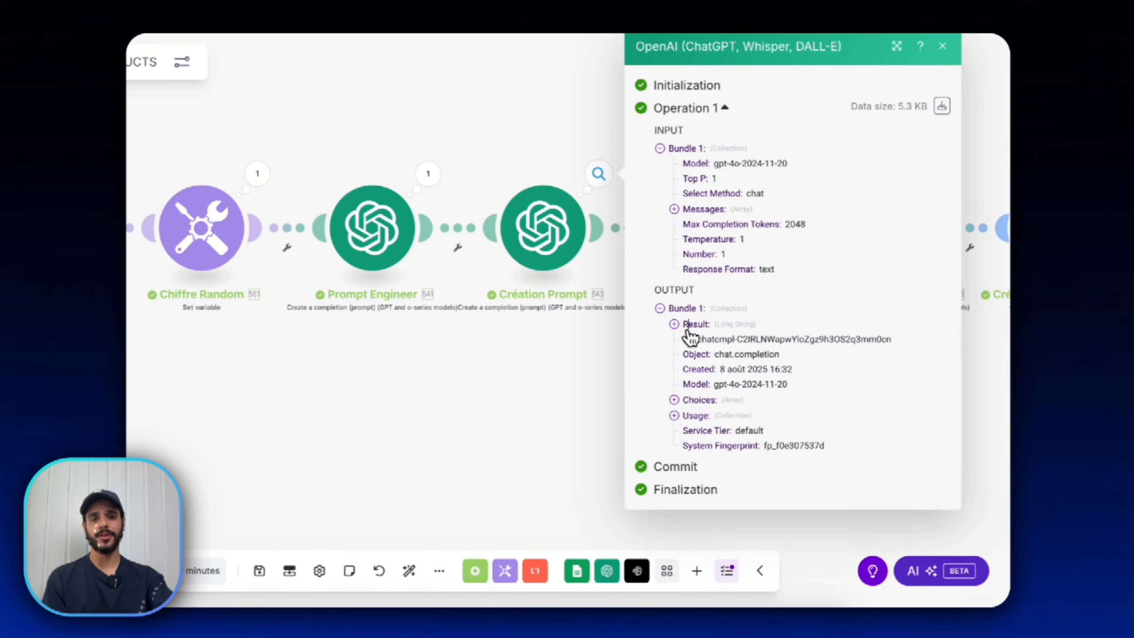
{"action": "left_click", "coordinate": [675, 324]}
{"action": "scroll", "coordinate": [776, 226], "scroll_direction": "down", "scroll_amount": 6}
{"action": "scroll", "coordinate": [737, 237], "scroll_direction": "up", "scroll_amount": 3}
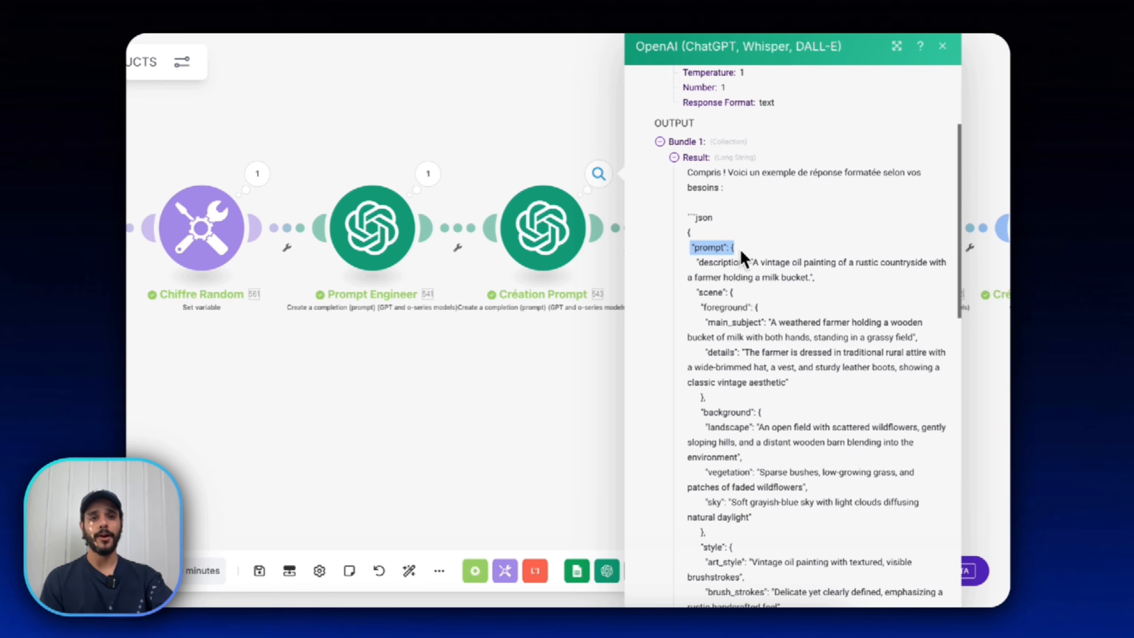
{"action": "left_click", "coordinate": [710, 249]}
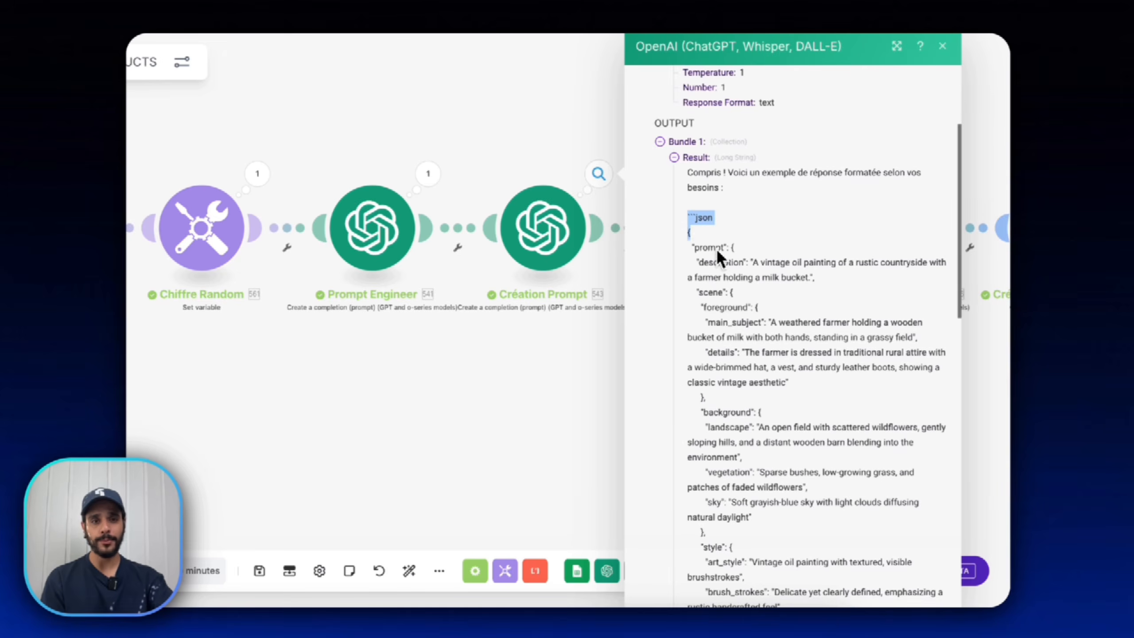
{"action": "left_click_drag", "start_coordinate": [716, 248], "coordinate": [783, 454]}
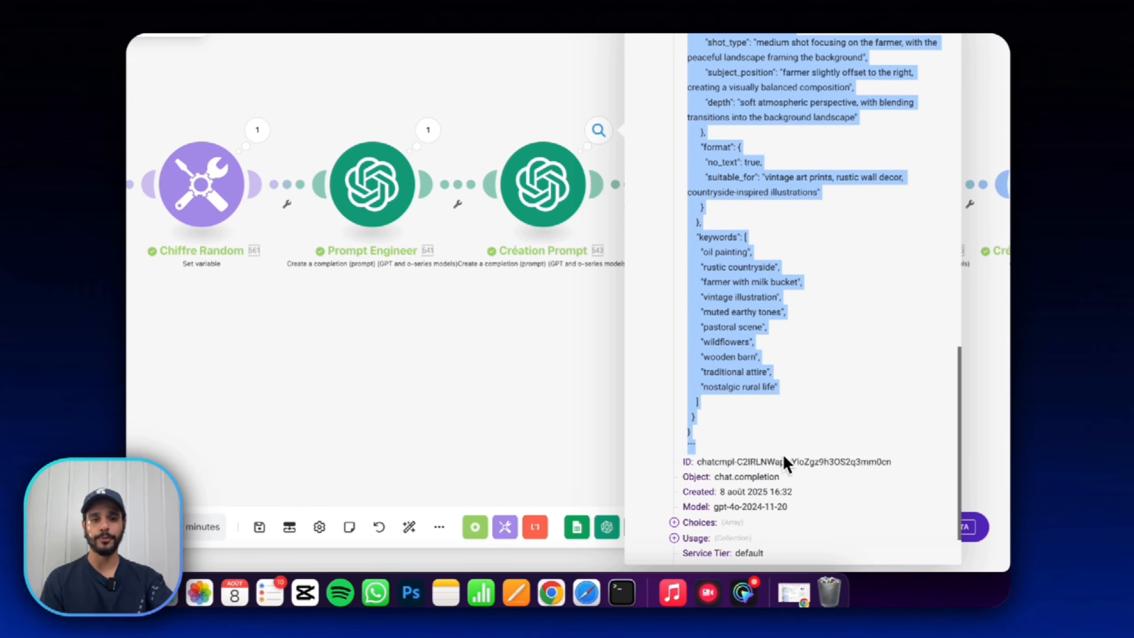
{"action": "left_click", "coordinate": [647, 397]}
{"action": "left_click", "coordinate": [579, 370]}
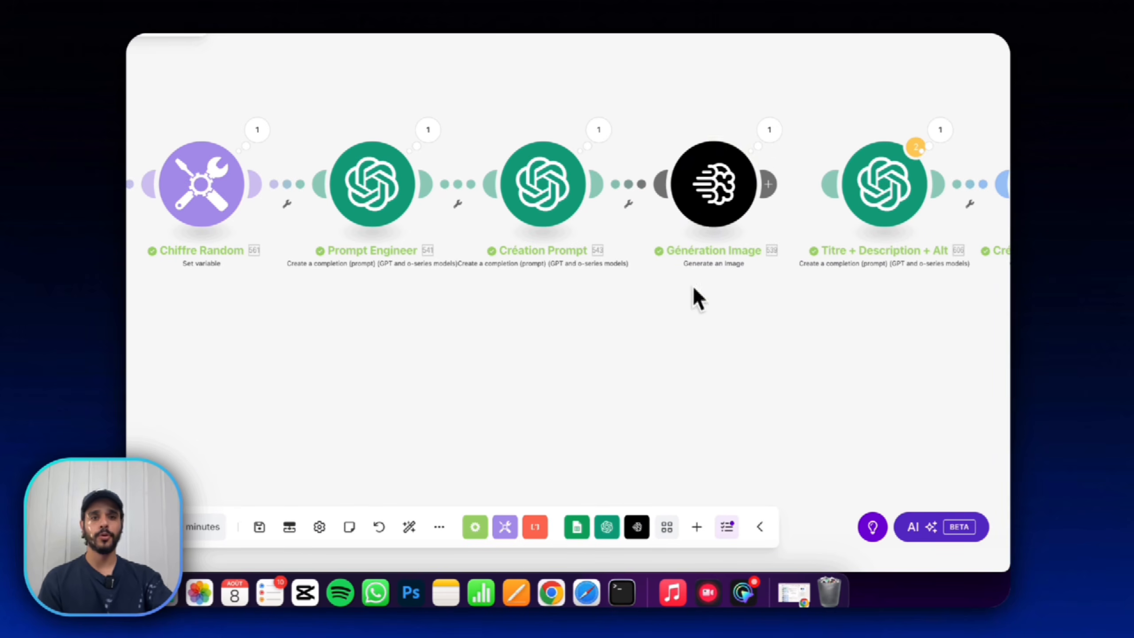
Open the Génération Image module's settings and examine the Prompt mapping and the available Model options, leaving the model unchanged.
{"action": "left_click", "coordinate": [754, 210]}
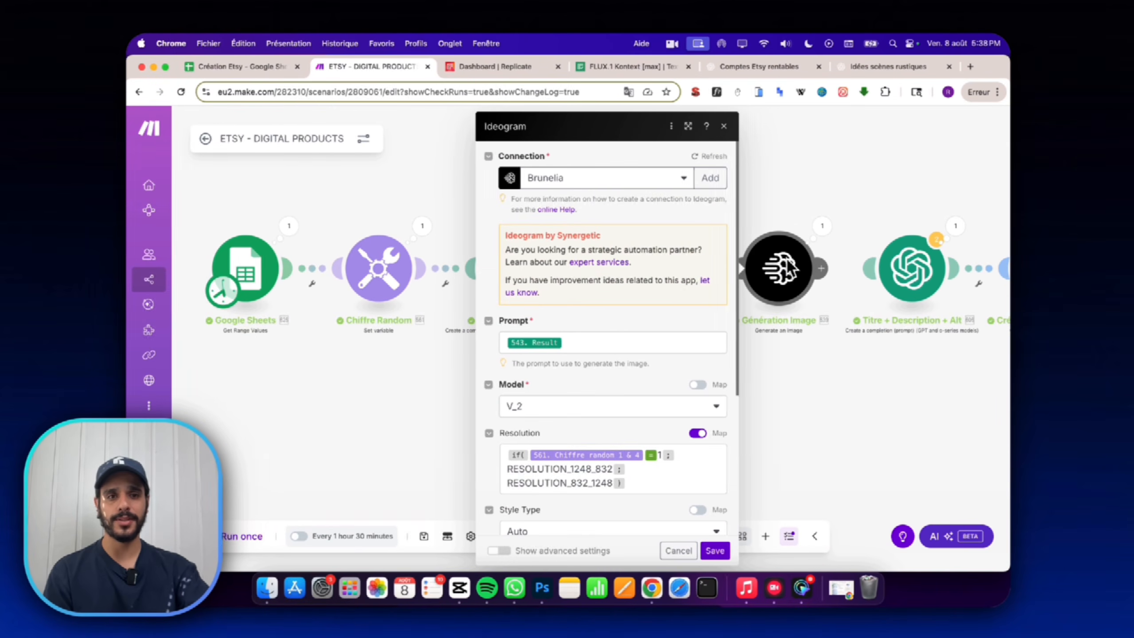
{"action": "left_click", "coordinate": [616, 342]}
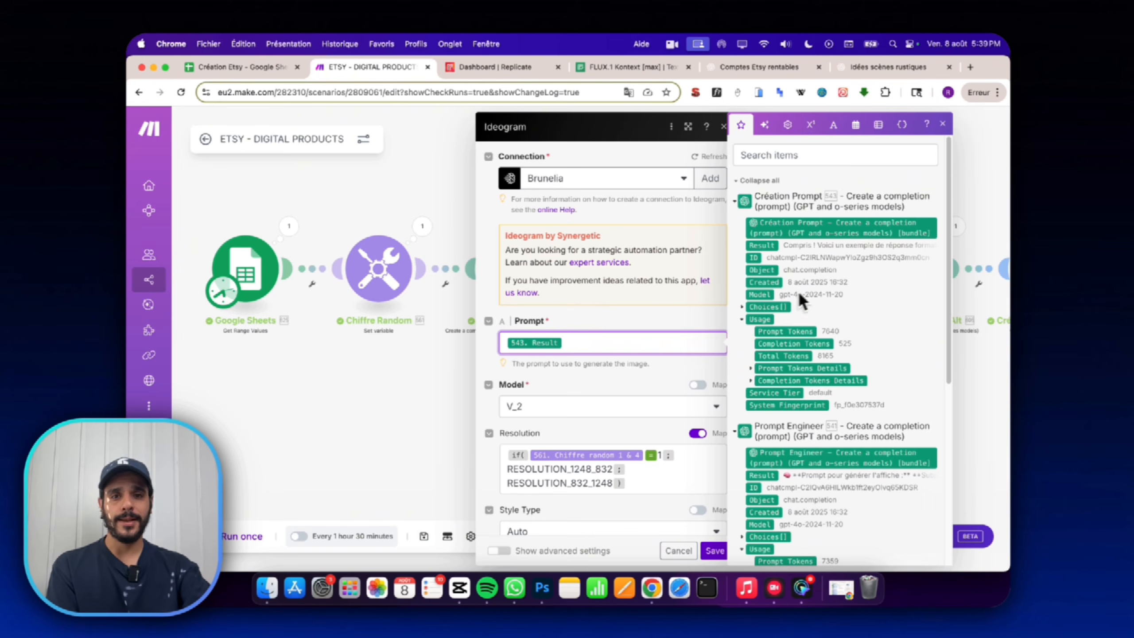
{"action": "scroll", "coordinate": [544, 318], "scroll_direction": "down", "scroll_amount": 3}
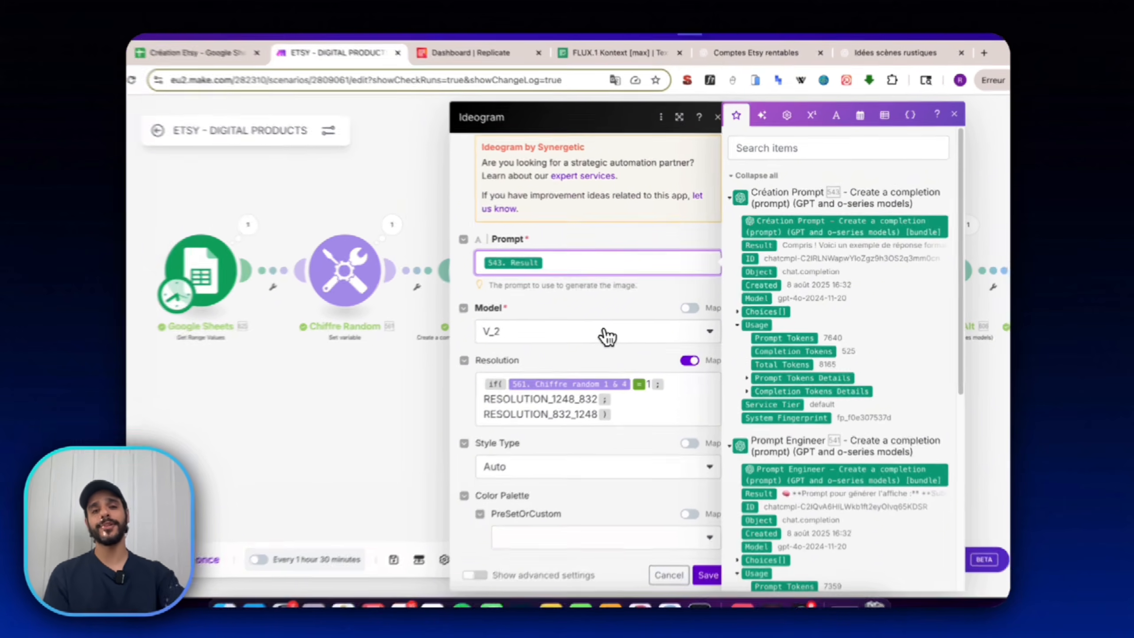
{"action": "left_click", "coordinate": [605, 328]}
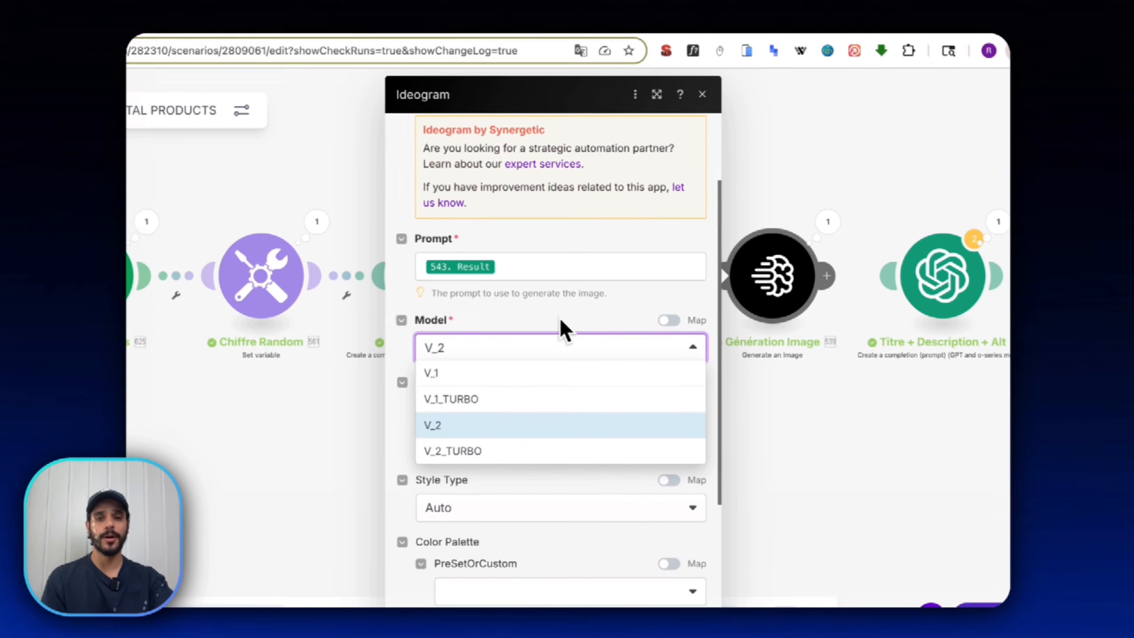
{"action": "left_click", "coordinate": [568, 295]}
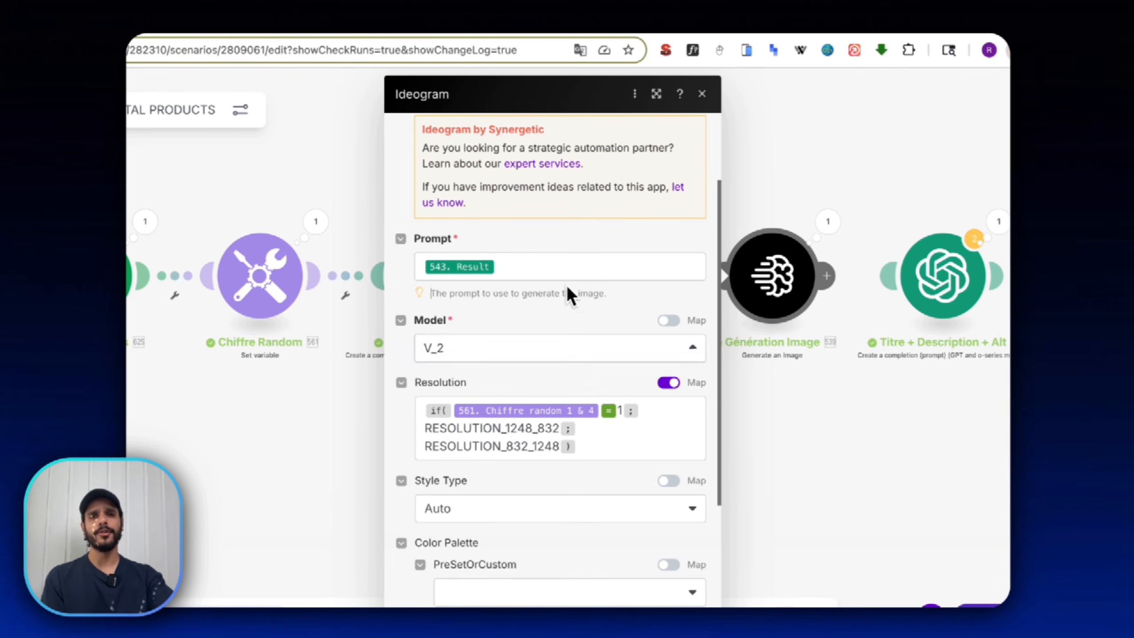
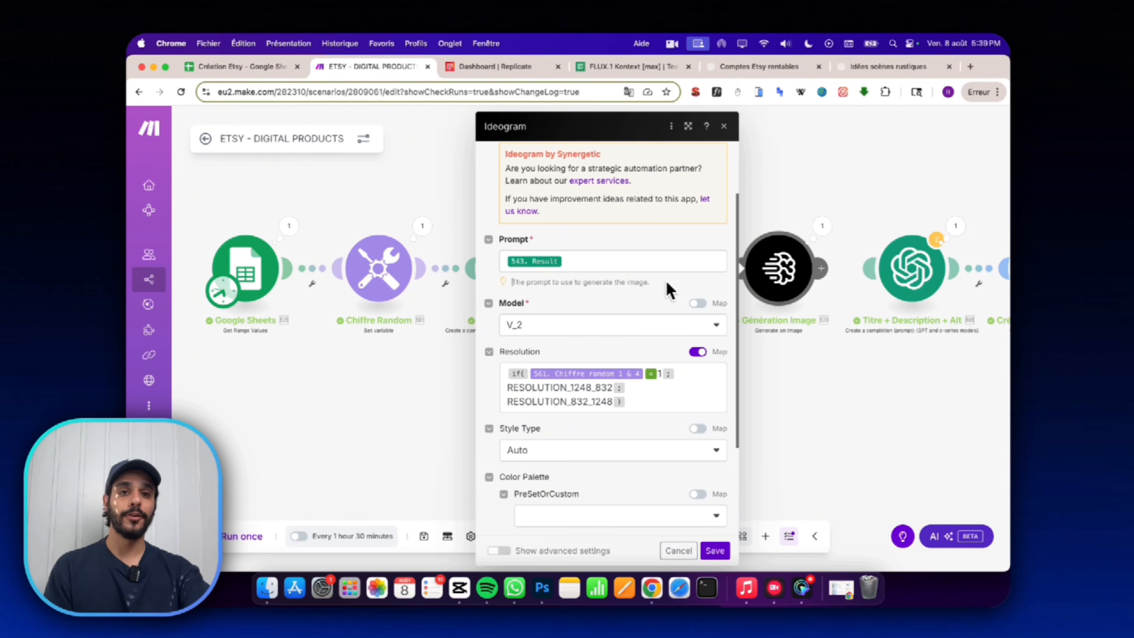
Review the Ideogram settings from the connection to Negative Prompt, including the Resolution formula and the Magic Prompt Option choices.
{"action": "scroll", "coordinate": [665, 254], "scroll_direction": "up", "scroll_amount": 3}
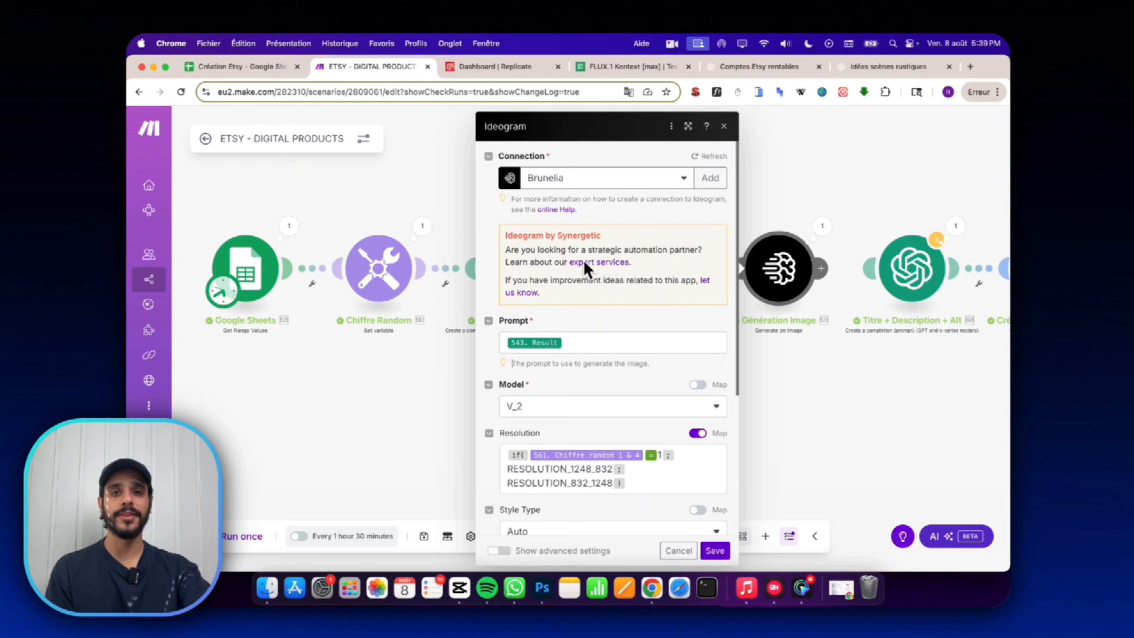
{"action": "scroll", "coordinate": [648, 332], "scroll_direction": "down", "scroll_amount": 1}
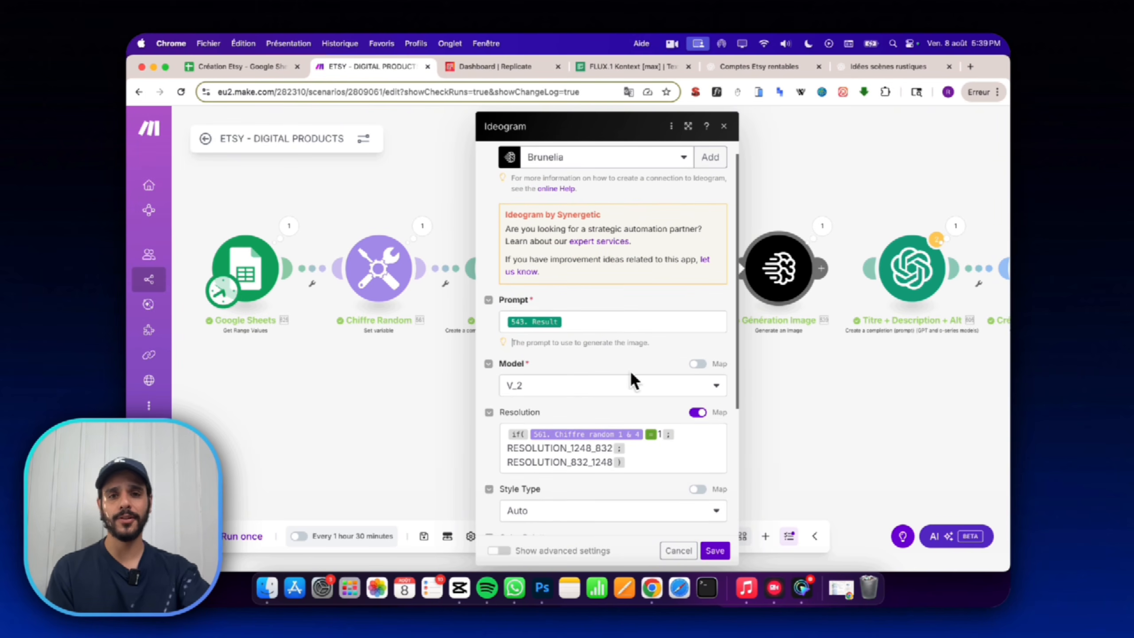
{"action": "scroll", "coordinate": [632, 346], "scroll_direction": "down", "scroll_amount": 4}
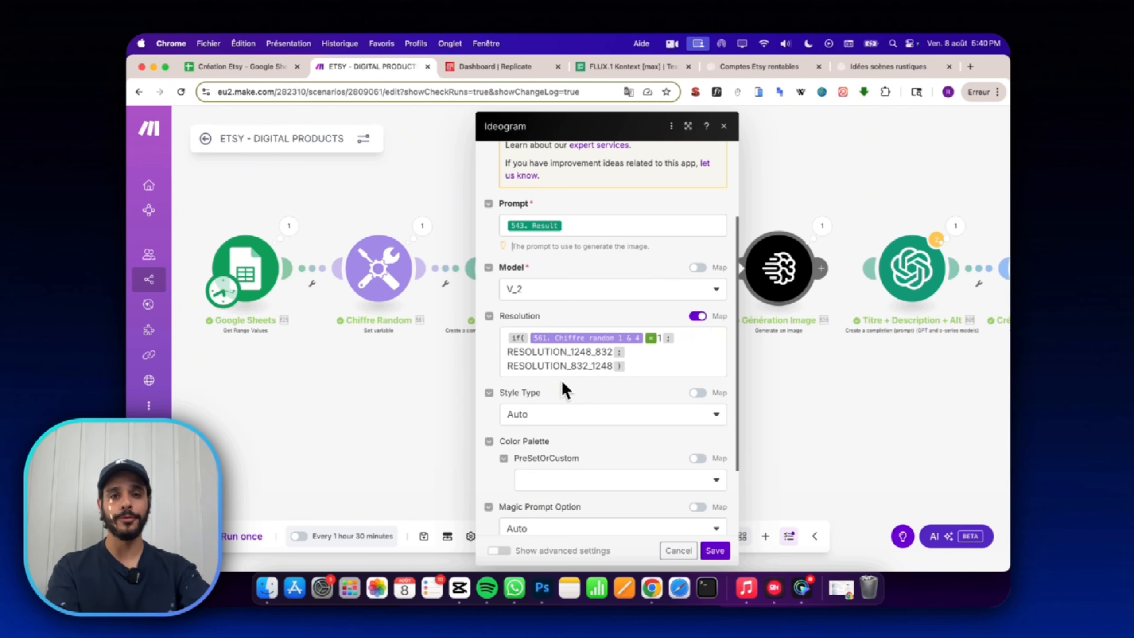
{"action": "scroll", "coordinate": [603, 383], "scroll_direction": "down", "scroll_amount": 2}
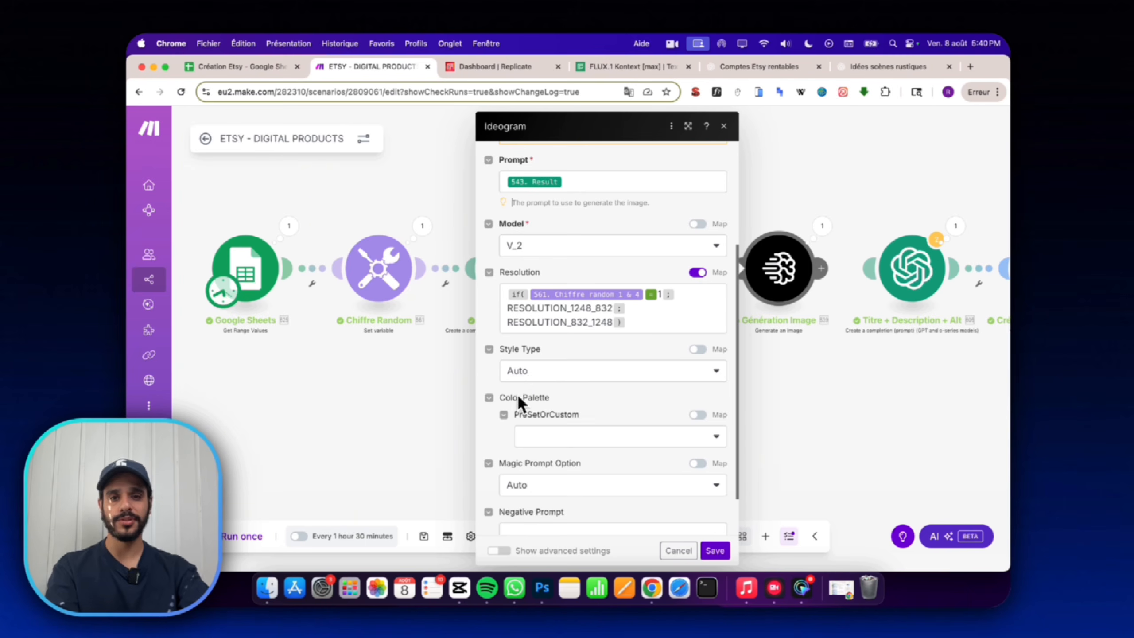
{"action": "scroll", "coordinate": [536, 447], "scroll_direction": "down", "scroll_amount": 1}
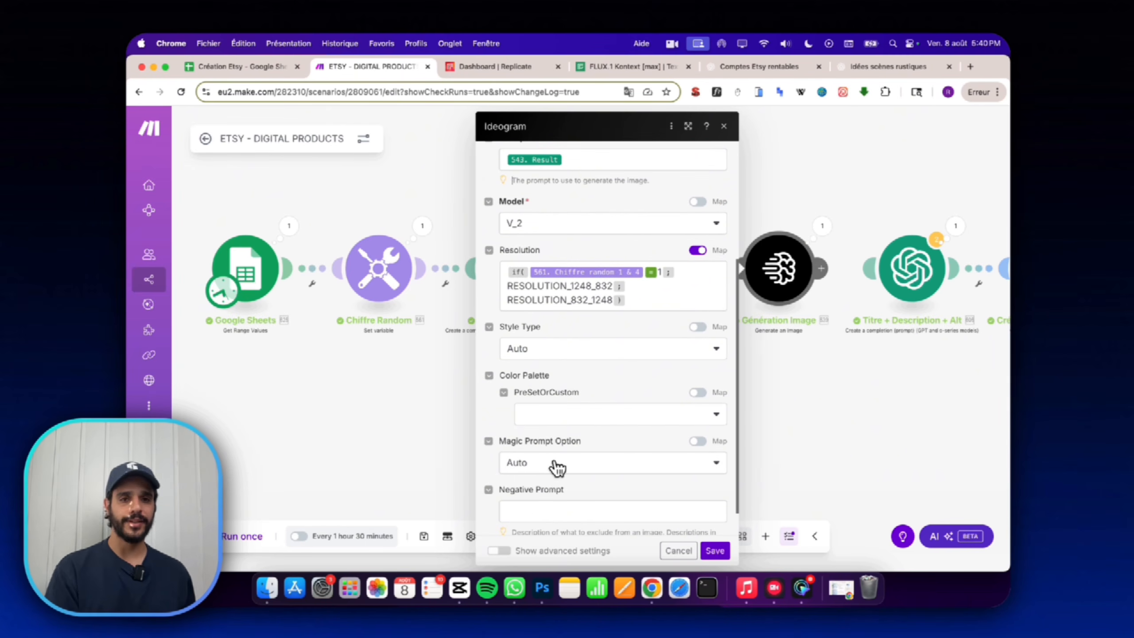
{"action": "left_click", "coordinate": [562, 449]}
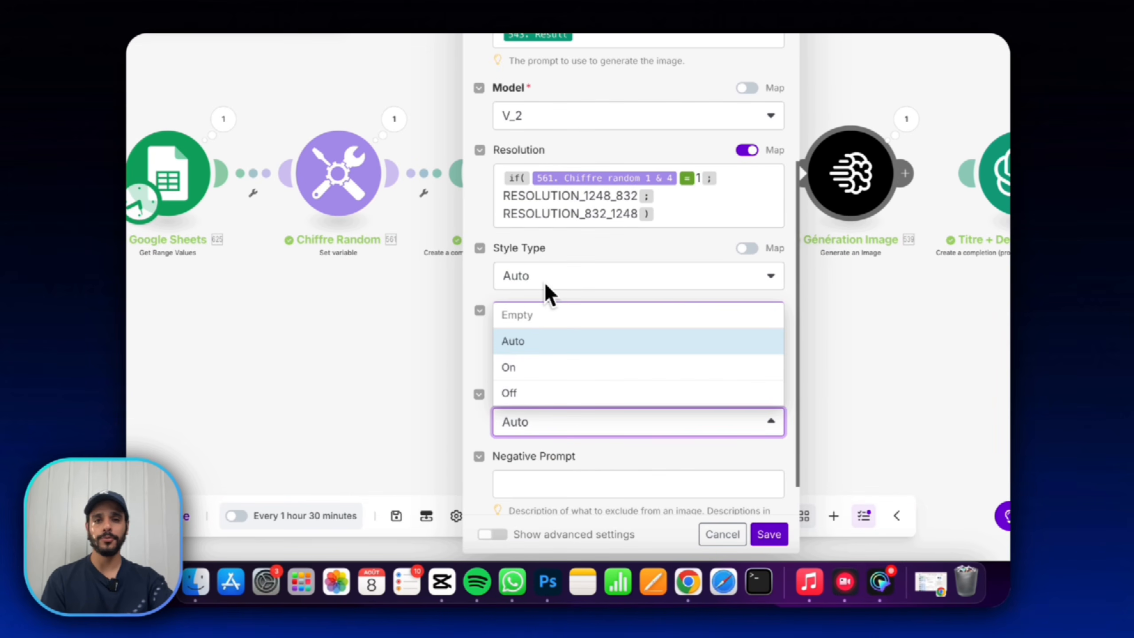
{"action": "left_click", "coordinate": [565, 250]}
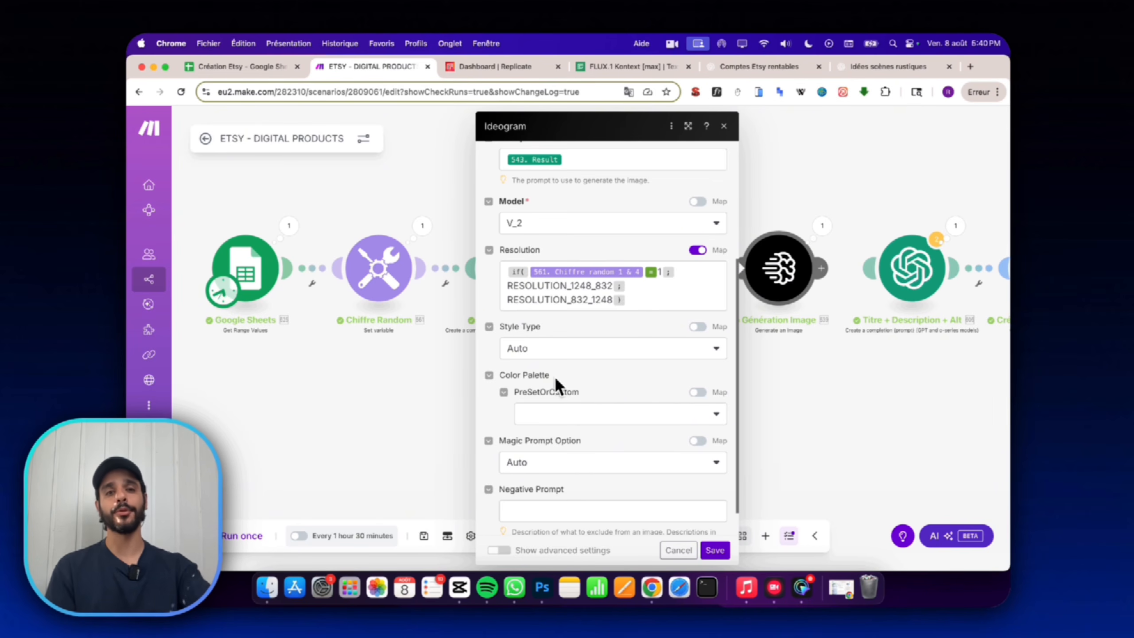
{"action": "scroll", "coordinate": [458, 480], "scroll_direction": "down", "scroll_amount": 2}
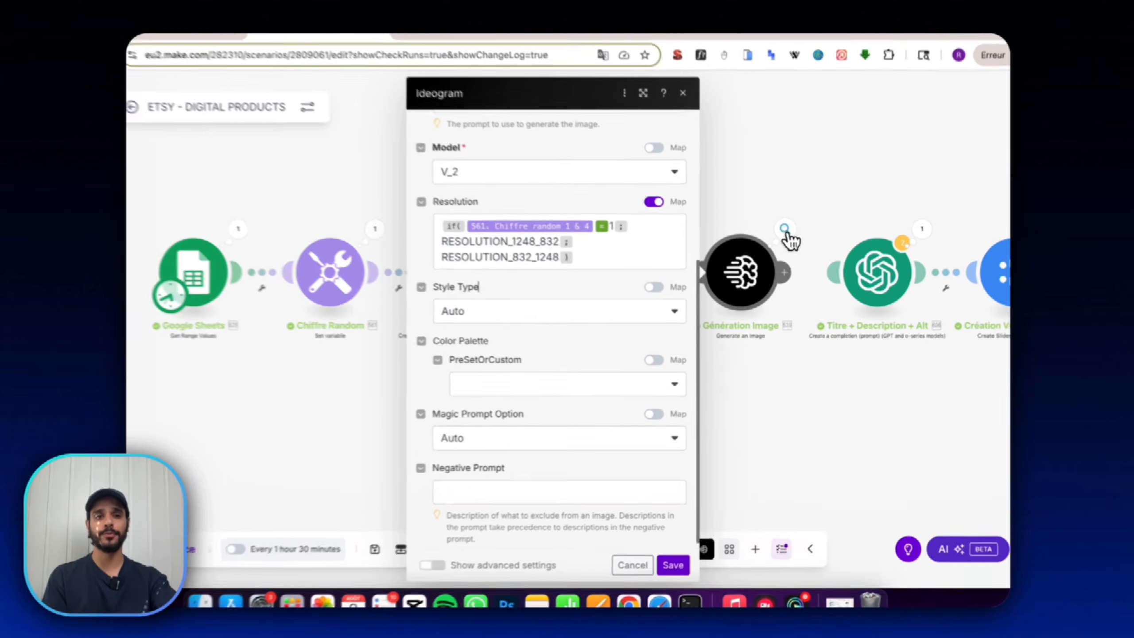
Inspect the Génération Image run details, highlight the output prompt, expand the input Prompt through its keywords, and close the details.
{"action": "left_click", "coordinate": [793, 248]}
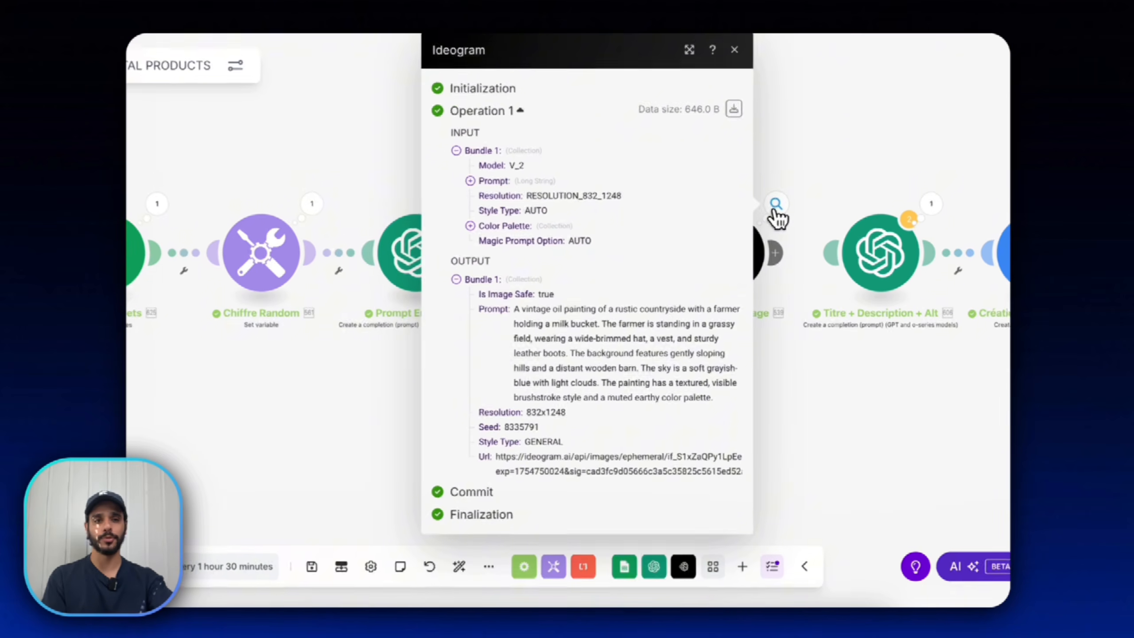
{"action": "left_click_drag", "start_coordinate": [504, 319], "coordinate": [582, 411]}
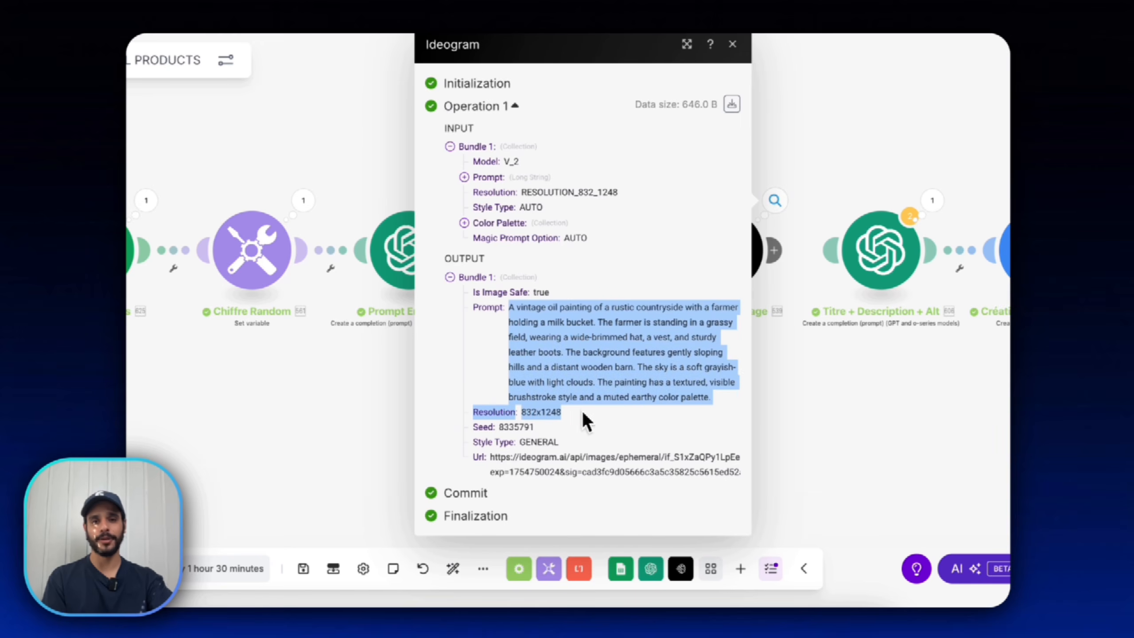
{"action": "left_click", "coordinate": [483, 178]}
{"action": "scroll", "coordinate": [552, 321], "scroll_direction": "down", "scroll_amount": 10}
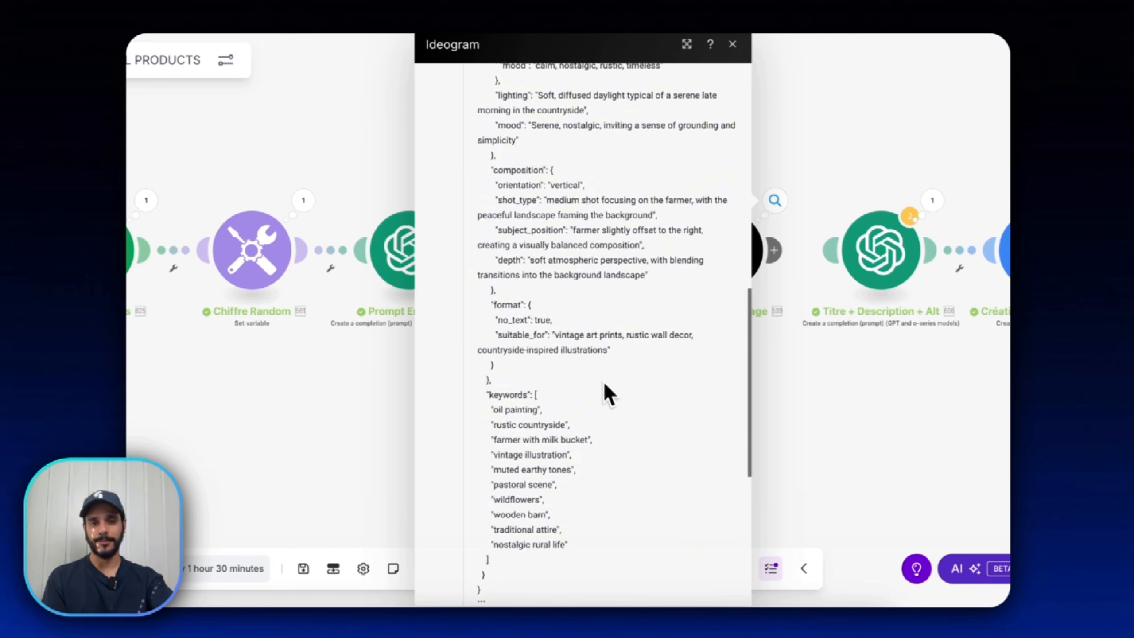
{"action": "left_click", "coordinate": [401, 433]}
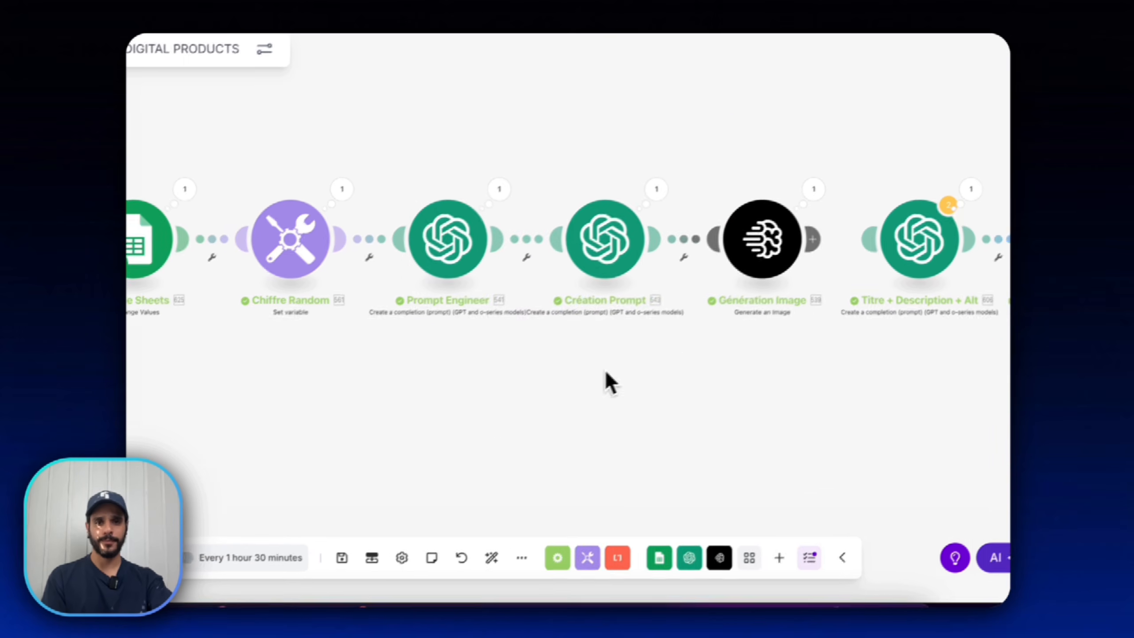
Run the ETSY - DIGITAL PRODUCTS scenario once and bring its first modules into close view.
{"action": "scroll", "coordinate": [552, 357], "scroll_direction": "down", "scroll_amount": 1}
{"action": "left_click_drag", "start_coordinate": [531, 413], "coordinate": [578, 438]}
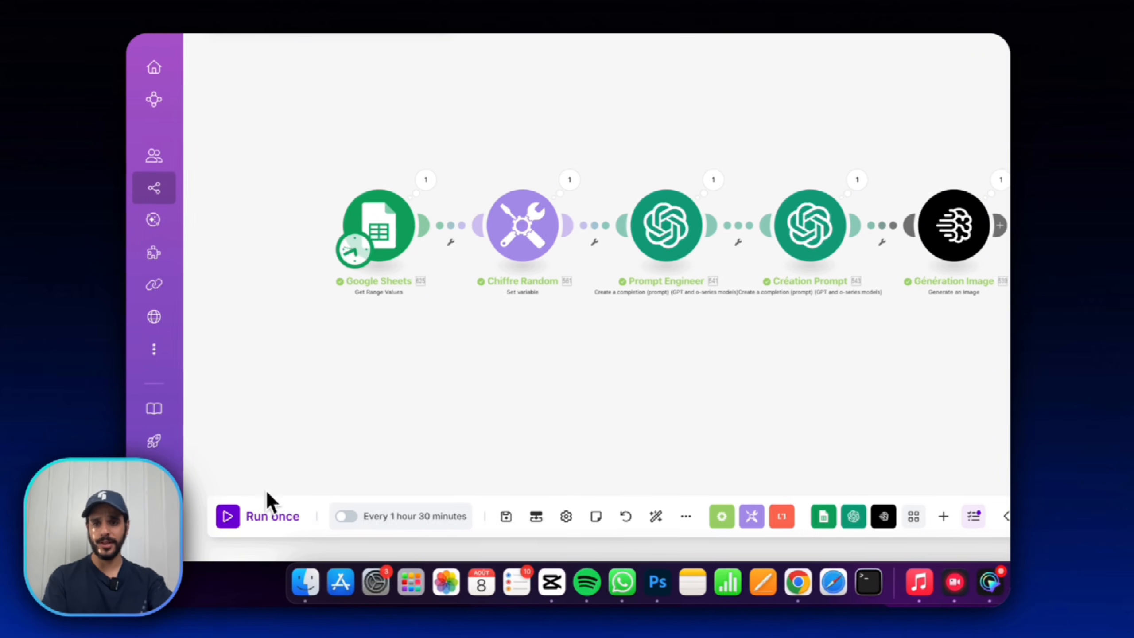
{"action": "left_click", "coordinate": [236, 521]}
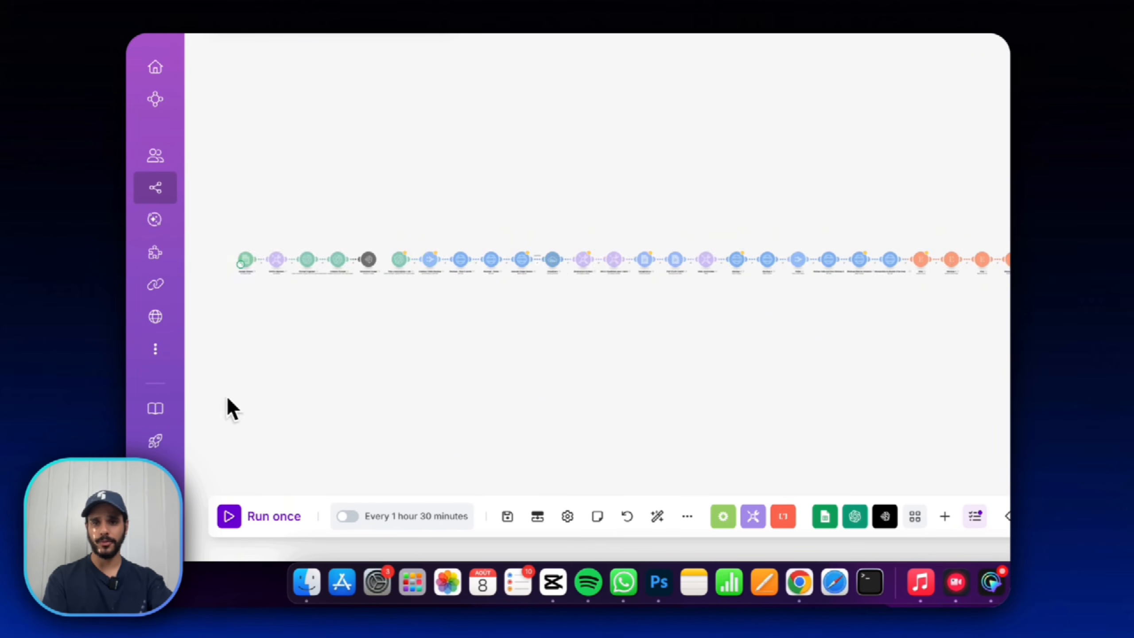
{"action": "left_click_drag", "start_coordinate": [345, 353], "coordinate": [546, 374]}
{"action": "scroll", "coordinate": [466, 291], "scroll_direction": "up", "scroll_amount": 10}
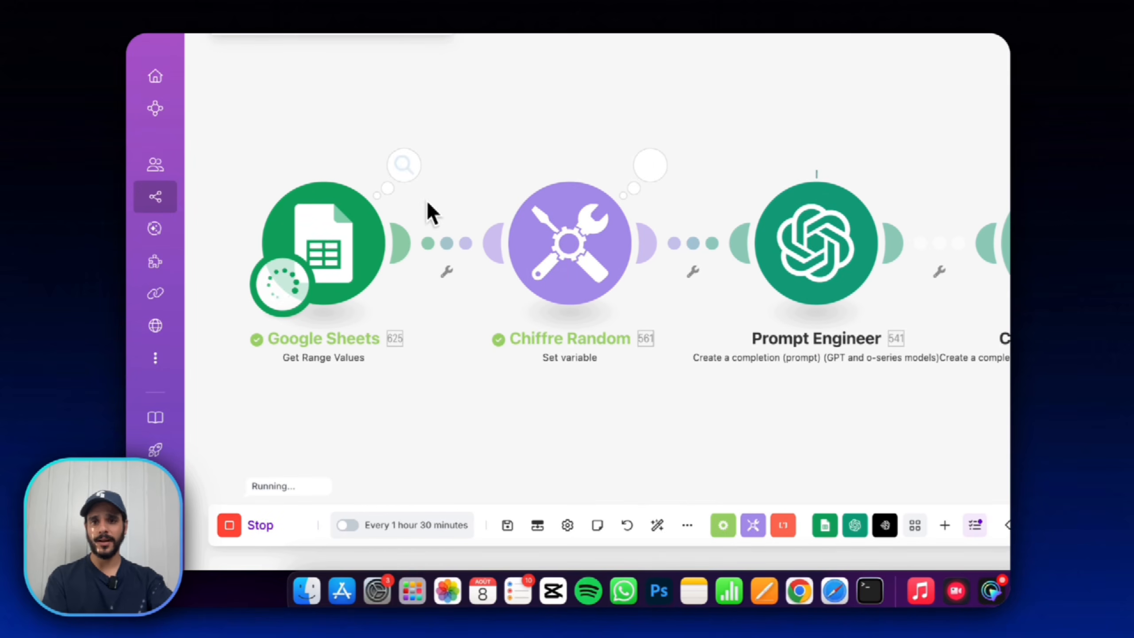
Check the new run's output bundles for the Google Sheets and Chiffre Random modules, and close the details.
{"action": "left_click", "coordinate": [405, 169]}
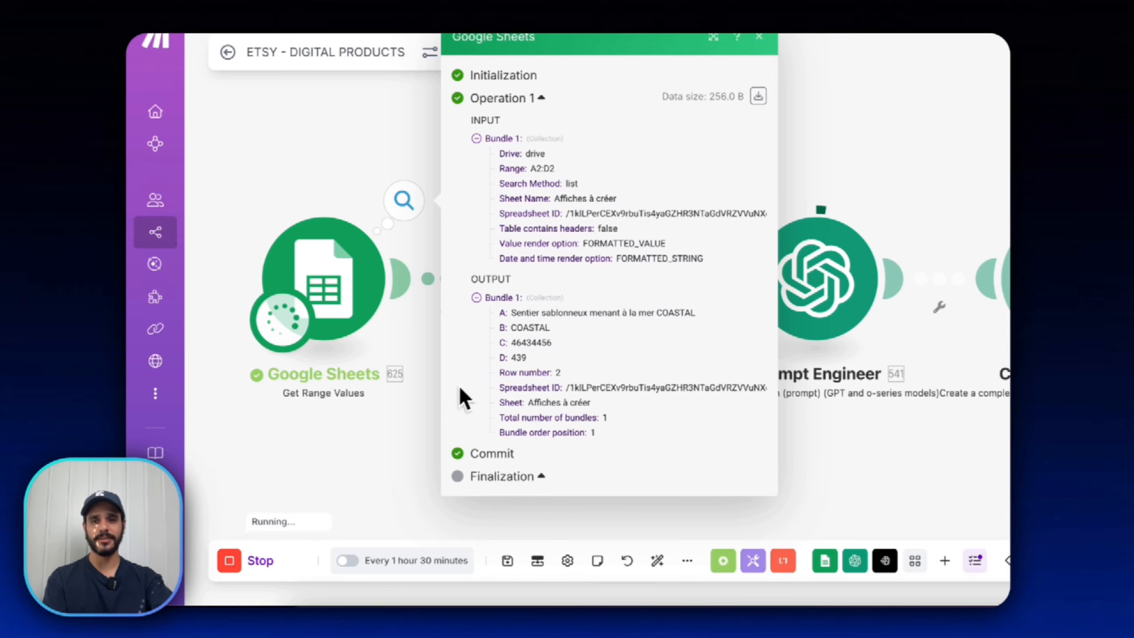
{"action": "left_click", "coordinate": [408, 456]}
{"action": "left_click", "coordinate": [650, 200]}
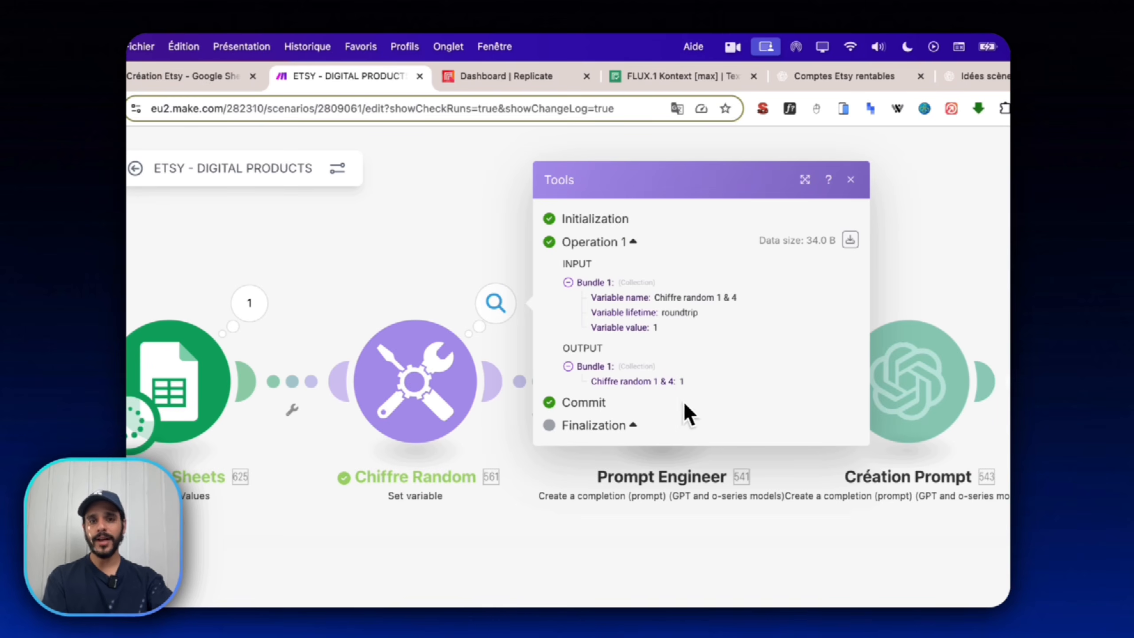
{"action": "left_click", "coordinate": [447, 214]}
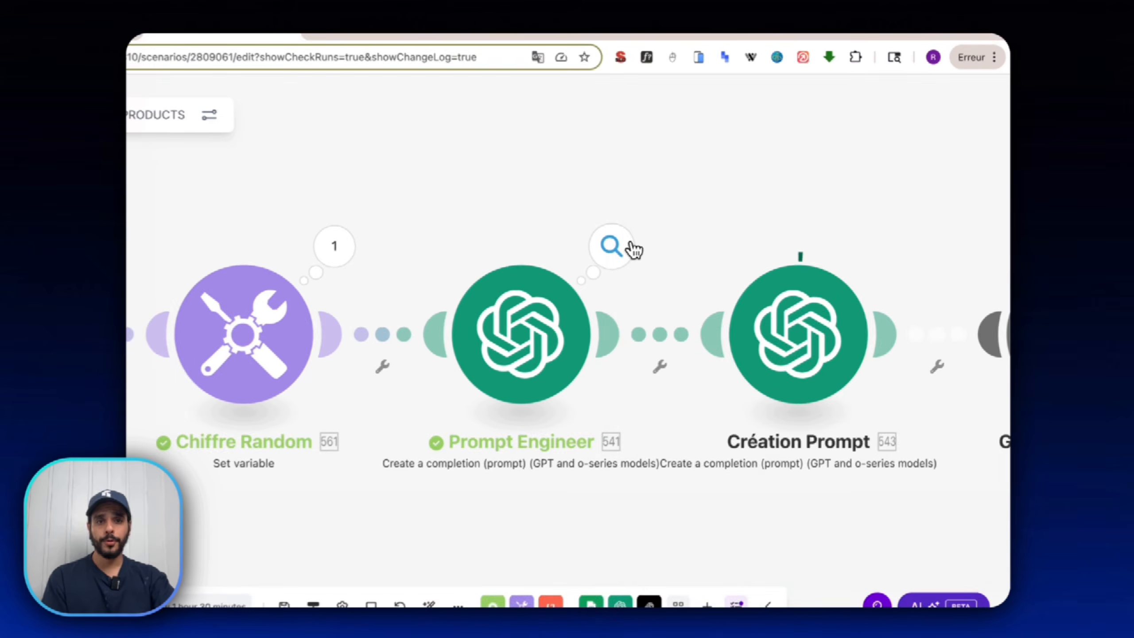
Expand the Result in the Prompt Engineer run output, read the generated prompt and sample JSON through the keywords, and close the details.
{"action": "left_click", "coordinate": [632, 245]}
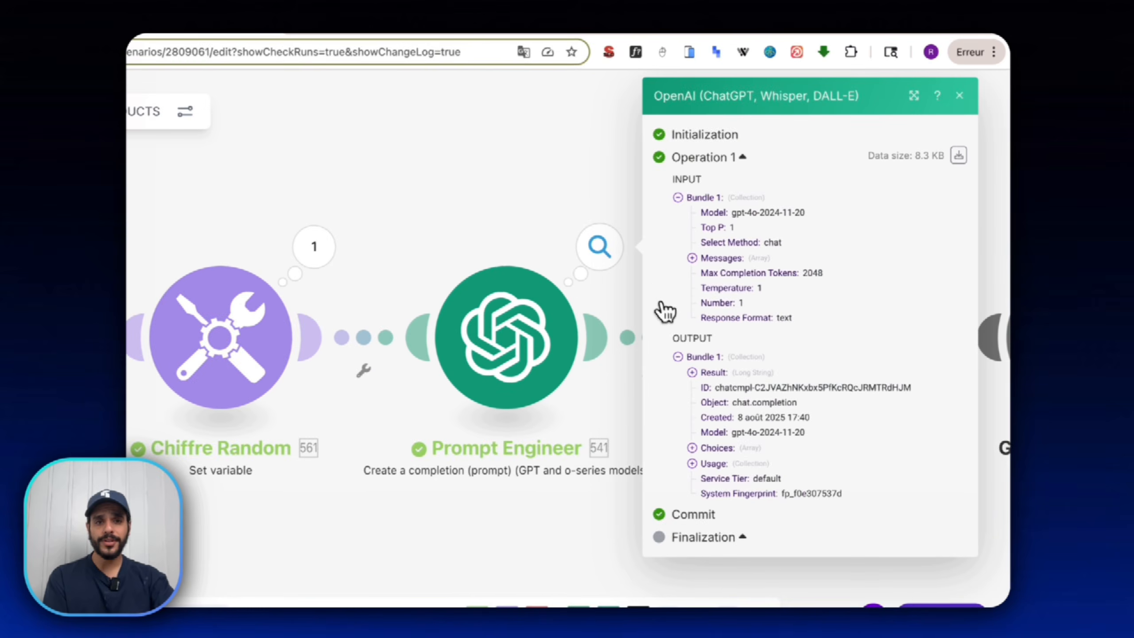
{"action": "left_click", "coordinate": [714, 380]}
{"action": "scroll", "coordinate": [787, 362], "scroll_direction": "down", "scroll_amount": 2}
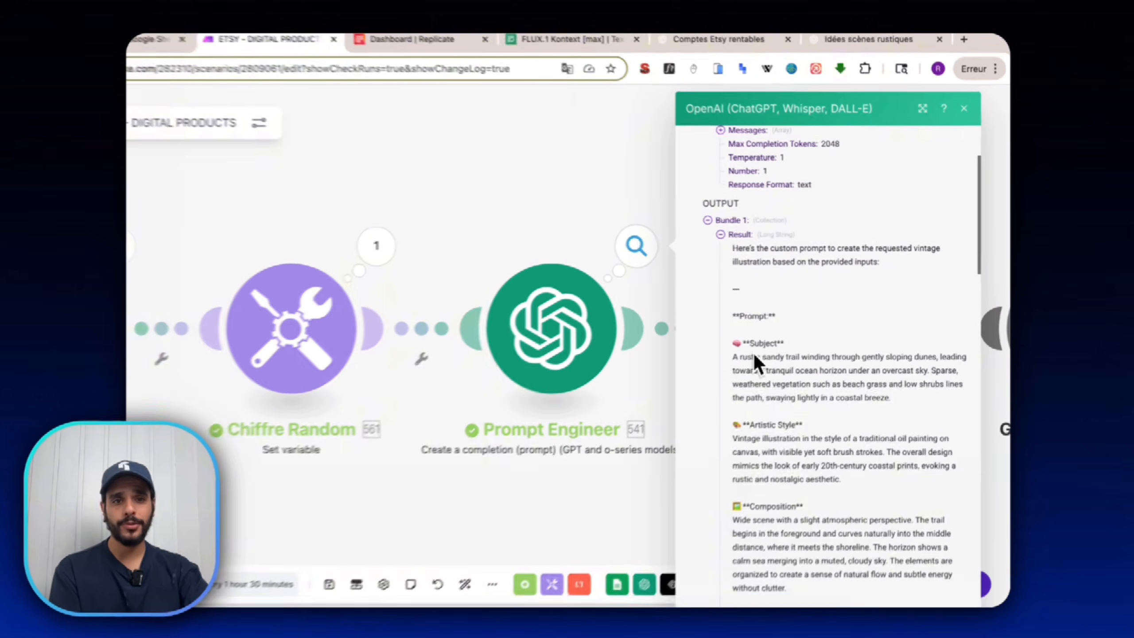
{"action": "scroll", "coordinate": [758, 405], "scroll_direction": "down", "scroll_amount": 3}
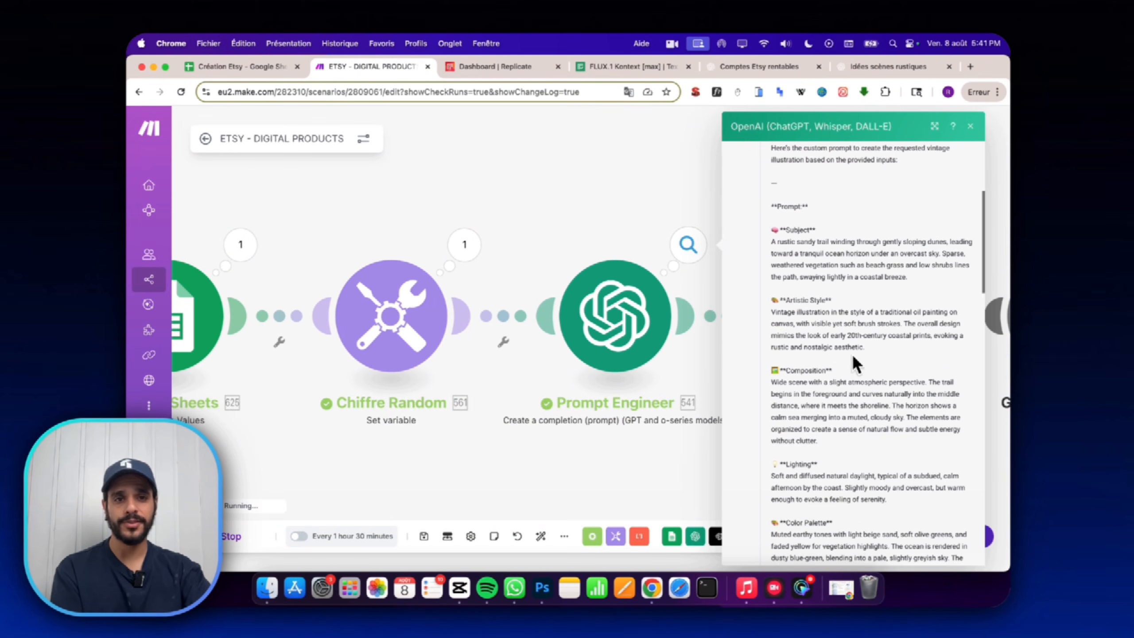
{"action": "scroll", "coordinate": [853, 354], "scroll_direction": "down", "scroll_amount": 5}
{"action": "scroll", "coordinate": [849, 339], "scroll_direction": "down", "scroll_amount": 1}
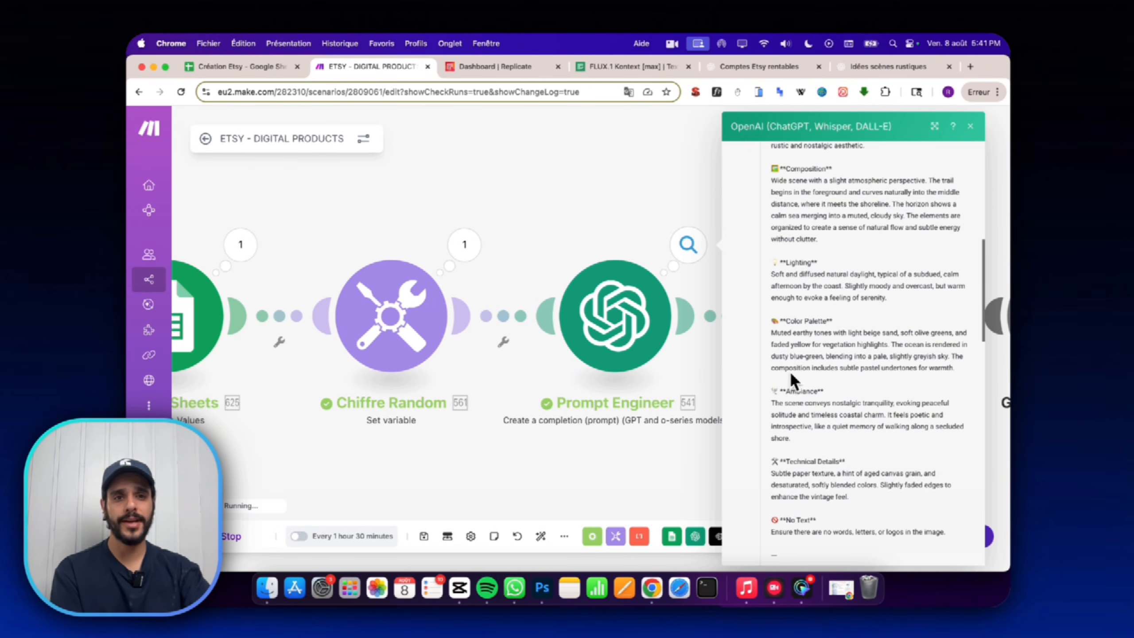
{"action": "scroll", "coordinate": [885, 424], "scroll_direction": "down", "scroll_amount": 3}
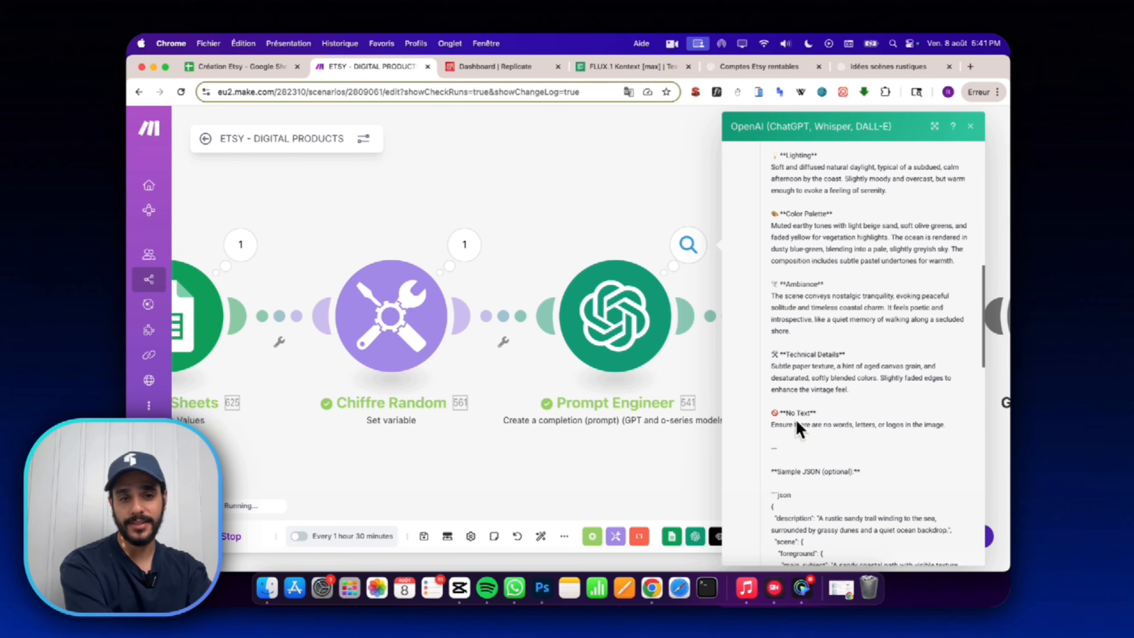
{"action": "scroll", "coordinate": [818, 384], "scroll_direction": "down", "scroll_amount": 15}
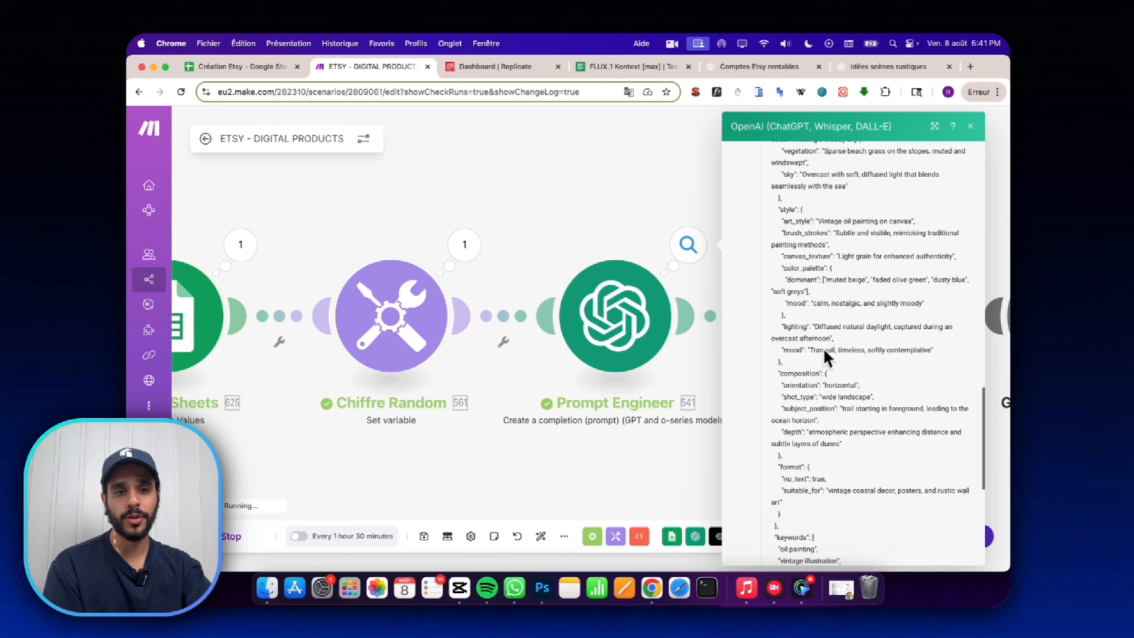
{"action": "scroll", "coordinate": [824, 355], "scroll_direction": "down", "scroll_amount": 3}
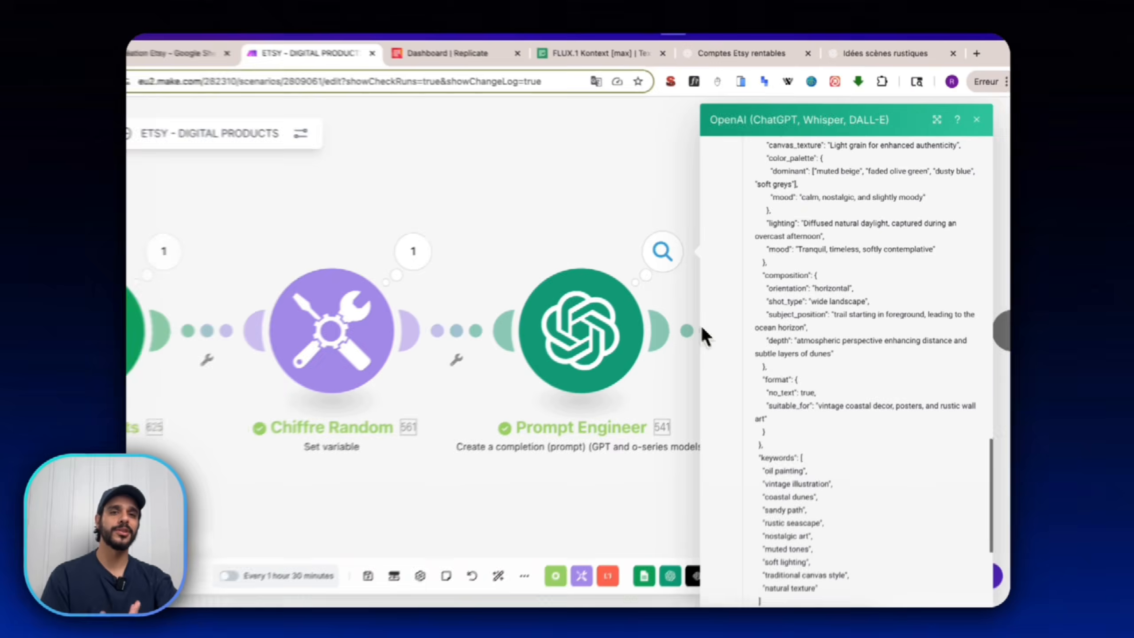
{"action": "left_click", "coordinate": [601, 227]}
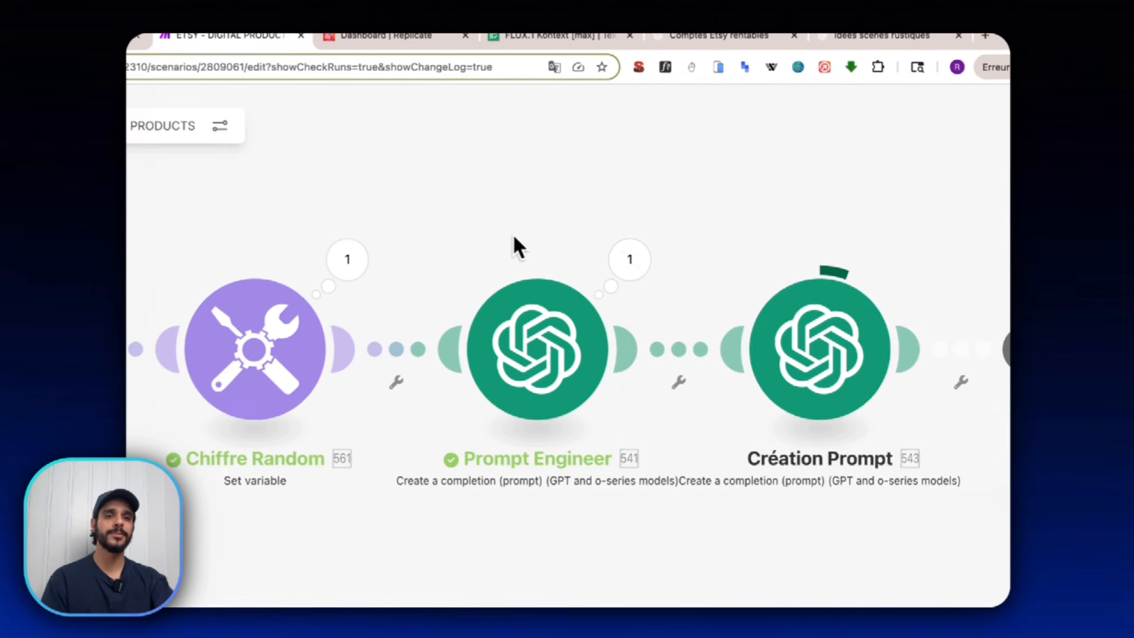
Open the Création Prompt module's new run details, expand the output Result, and highlight the generated JSON prompt through its keywords.
{"action": "left_click_drag", "start_coordinate": [795, 208], "coordinate": [482, 204]}
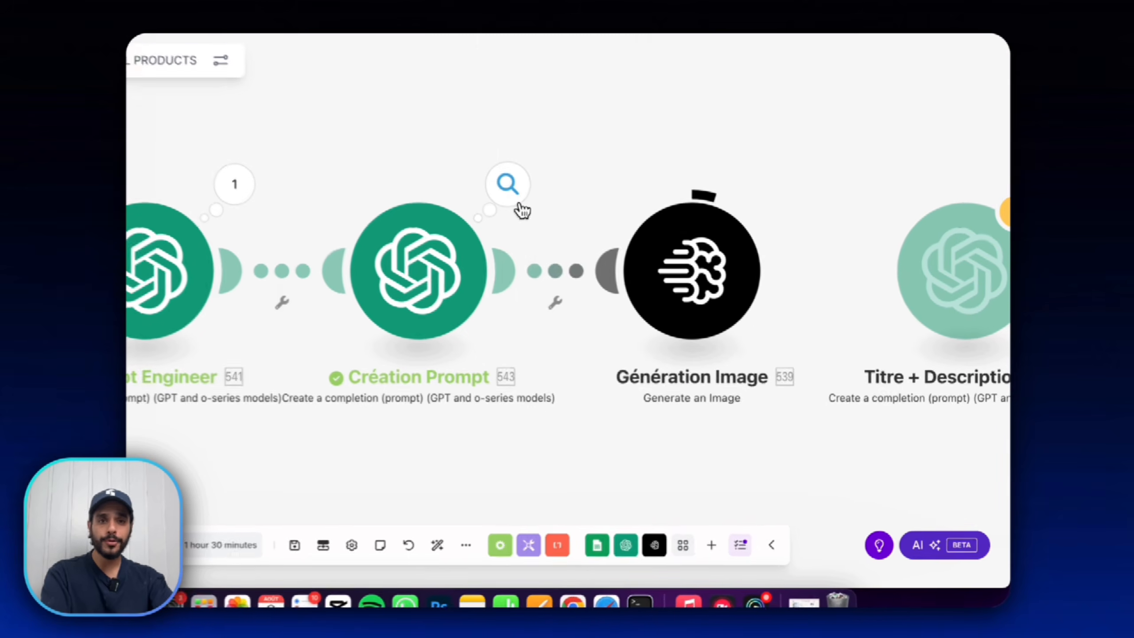
{"action": "left_click", "coordinate": [610, 283]}
{"action": "left_click", "coordinate": [601, 301]}
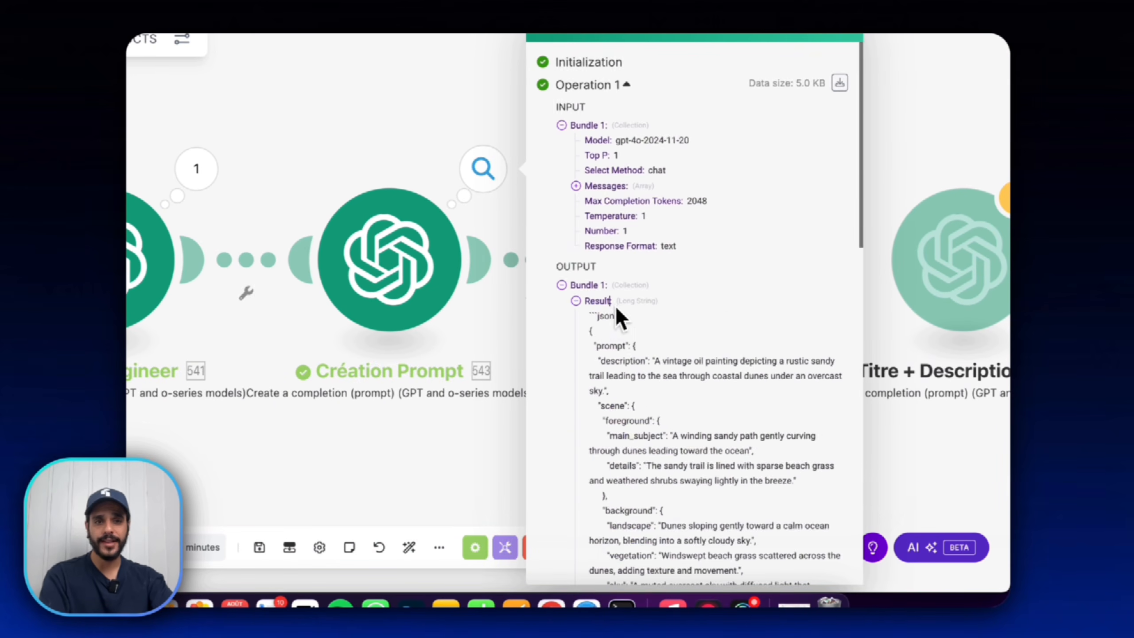
{"action": "scroll", "coordinate": [615, 321], "scroll_direction": "down", "scroll_amount": 8}
{"action": "scroll", "coordinate": [608, 251], "scroll_direction": "up", "scroll_amount": 8}
{"action": "left_click_drag", "start_coordinate": [582, 288], "coordinate": [694, 393]}
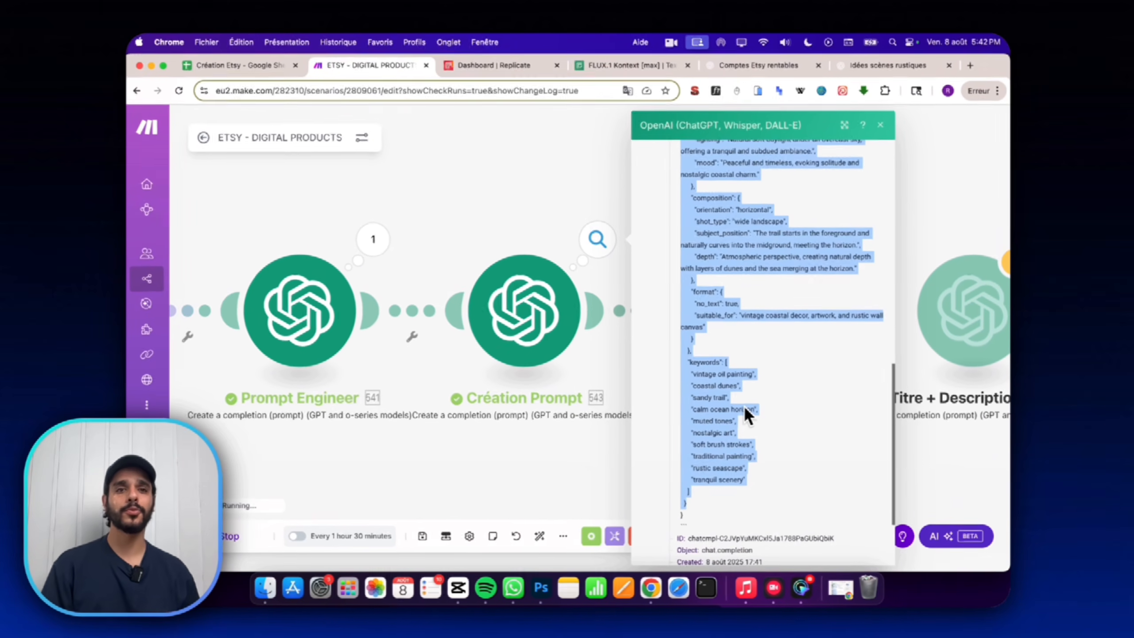
Close the Création Prompt details, open the Génération Image module's run details, and highlight the output prompt.
{"action": "left_click", "coordinate": [525, 194]}
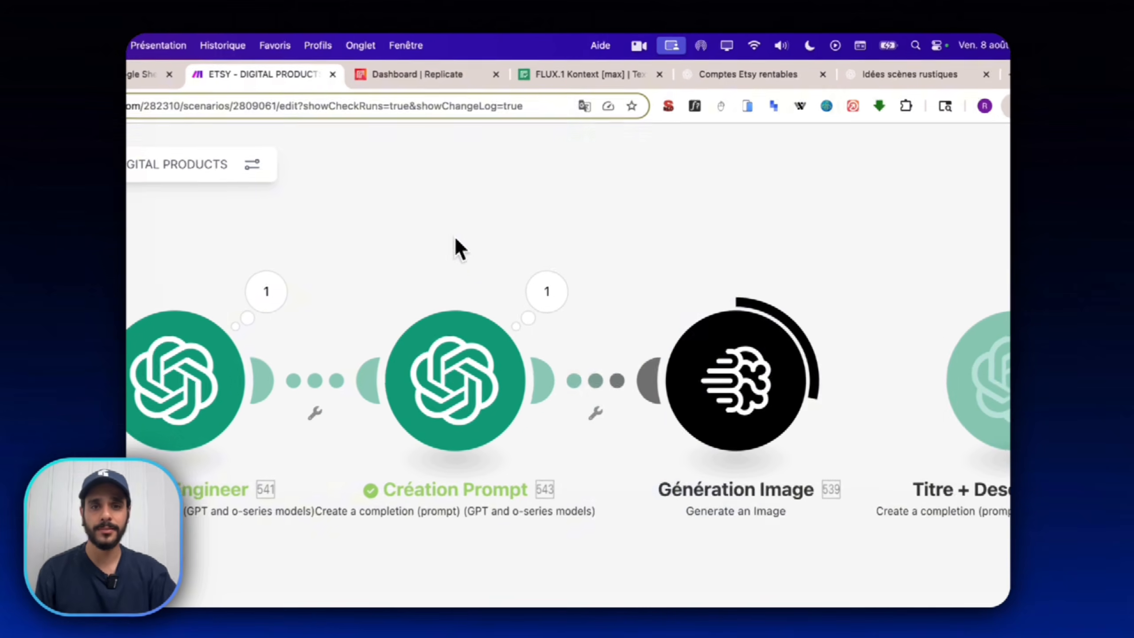
{"action": "left_click", "coordinate": [826, 297]}
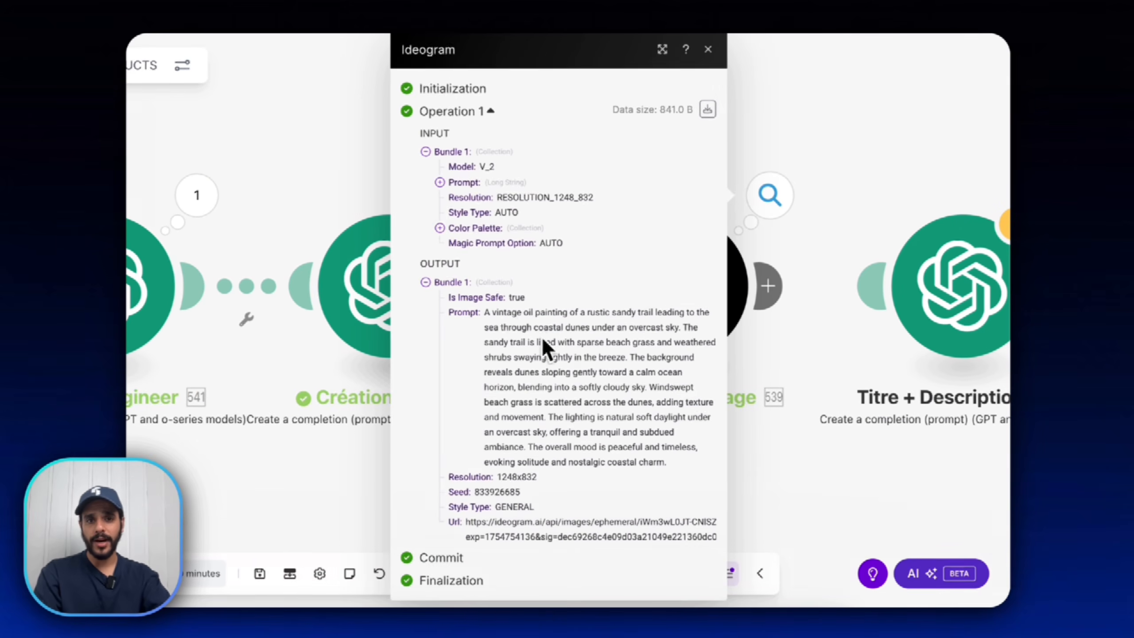
{"action": "left_click_drag", "start_coordinate": [486, 313], "coordinate": [685, 476]}
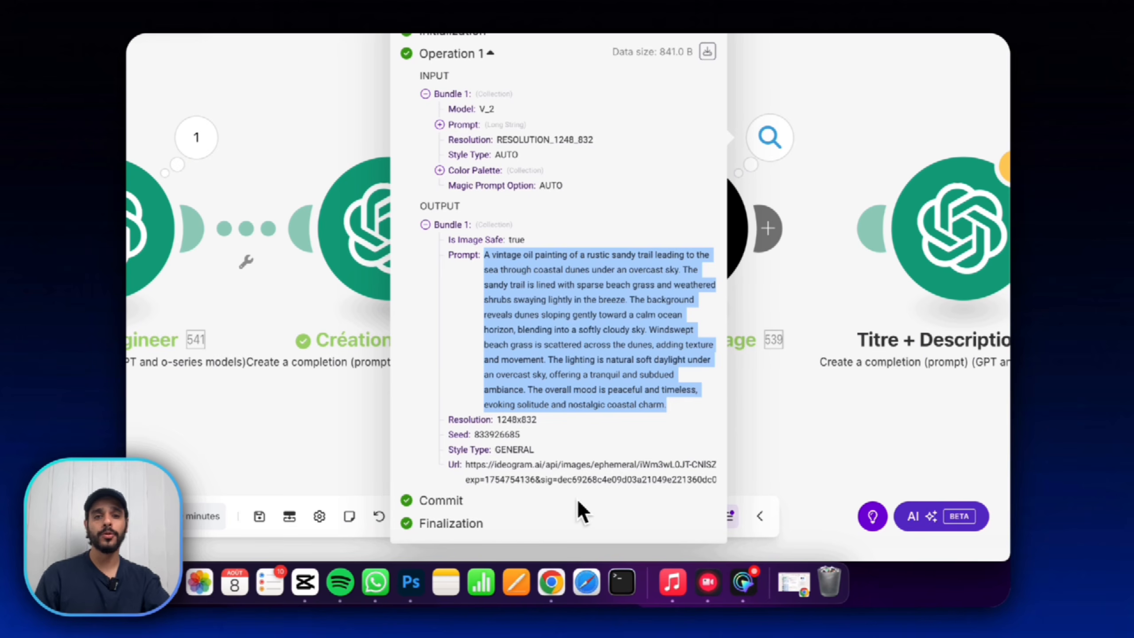
Open the generated image from the output URL in a separate tab, view it, and close that tab.
{"action": "triple_click", "coordinate": [537, 474]}
{"action": "right_click", "coordinate": [540, 473]}
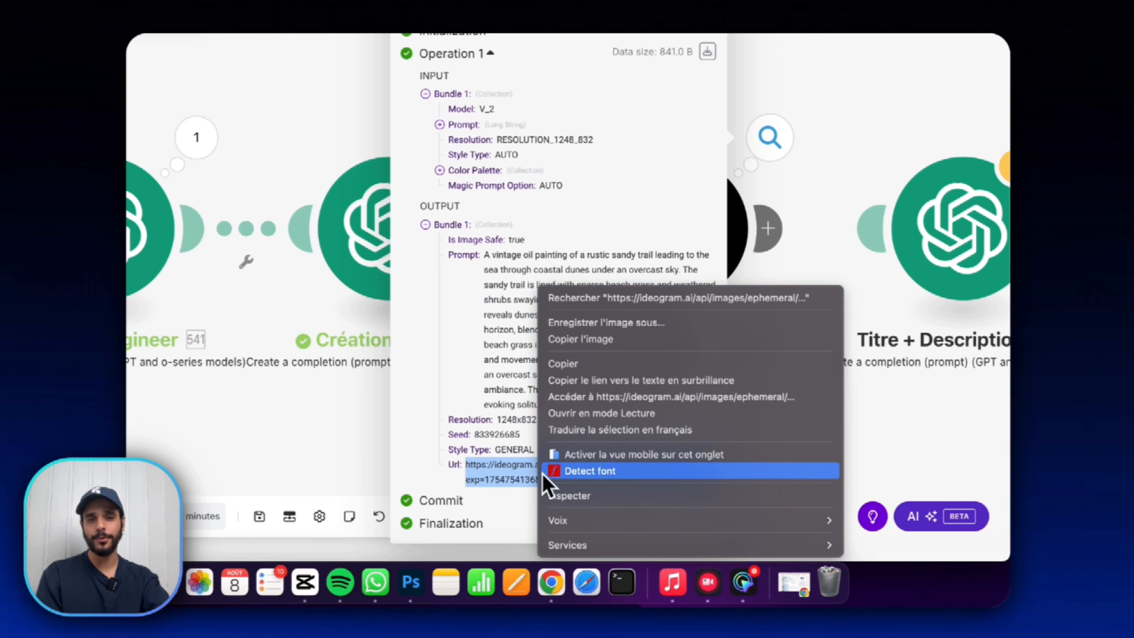
{"action": "left_click", "coordinate": [645, 397]}
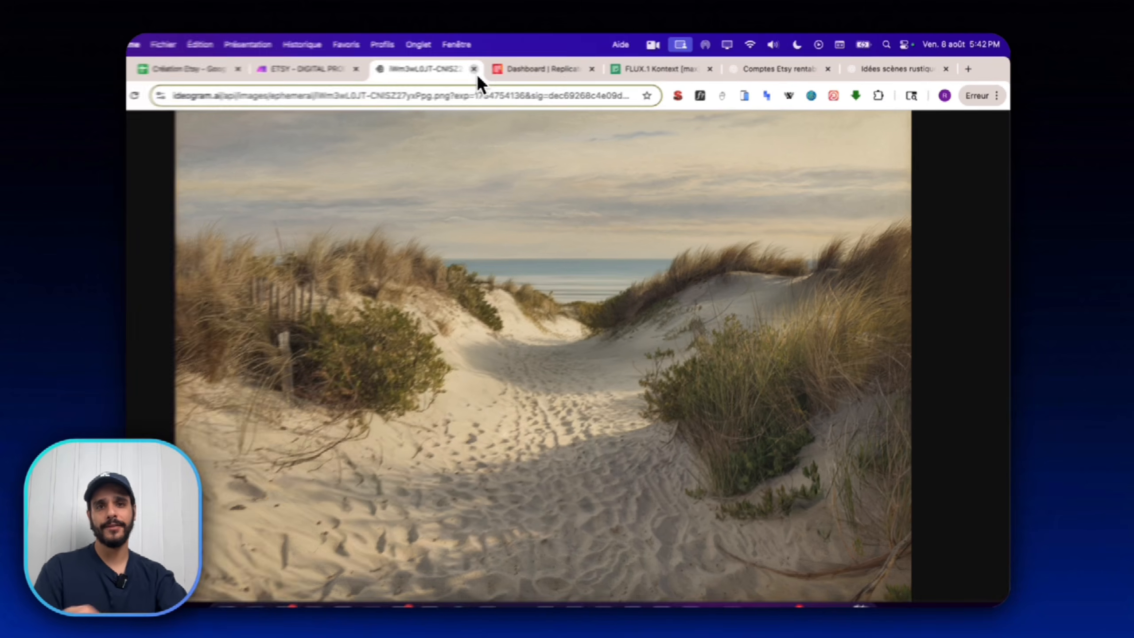
{"action": "left_click", "coordinate": [503, 67]}
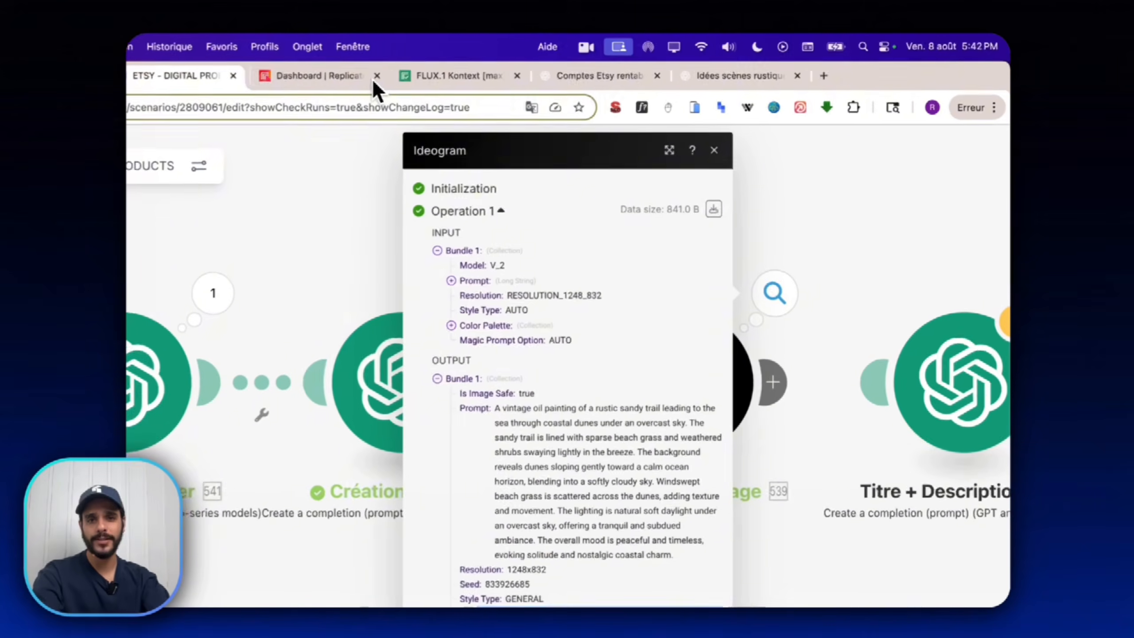
Close the Ideogram run details and survey the scenario's modules from the Google Sheets trigger through the Etsy modules.
{"action": "left_click", "coordinate": [868, 238]}
{"action": "scroll", "coordinate": [858, 288], "scroll_direction": "down", "scroll_amount": 10}
{"action": "left_click_drag", "start_coordinate": [804, 221], "coordinate": [163, 231]}
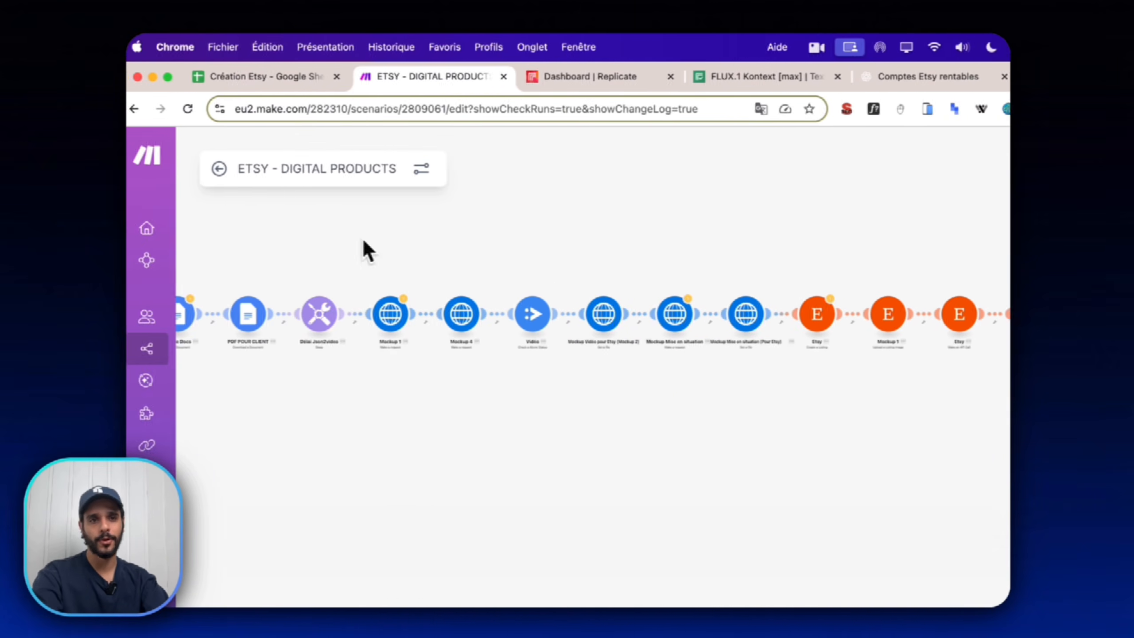
{"action": "left_click_drag", "start_coordinate": [362, 240], "coordinate": [943, 242]}
{"action": "left_click_drag", "start_coordinate": [398, 223], "coordinate": [859, 225]}
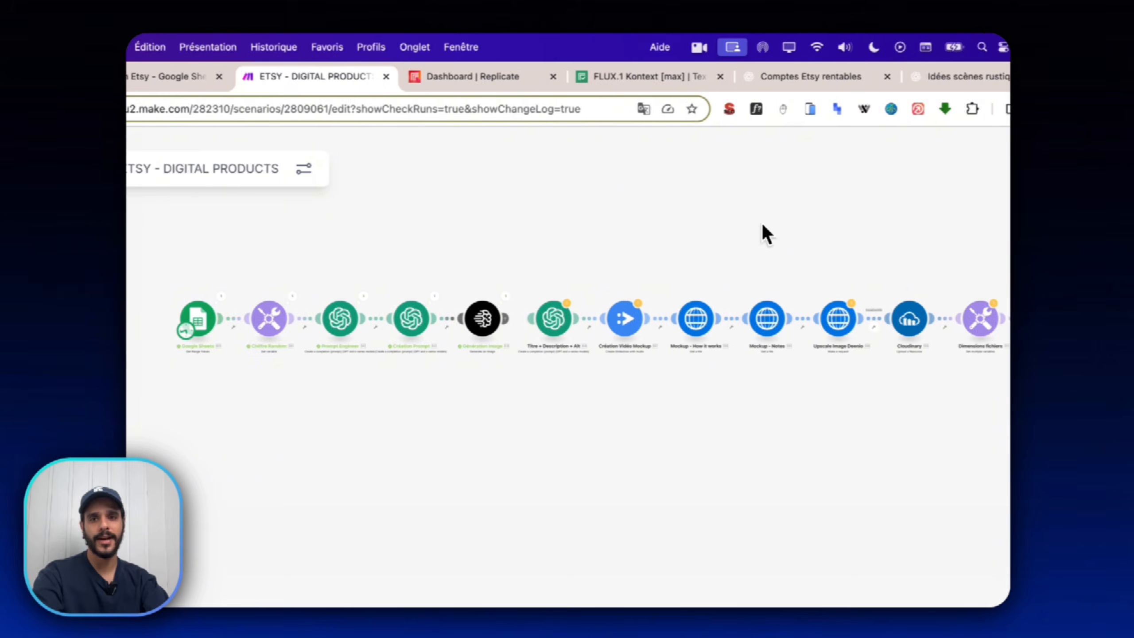
{"action": "scroll", "coordinate": [709, 264], "scroll_direction": "up", "scroll_amount": 2}
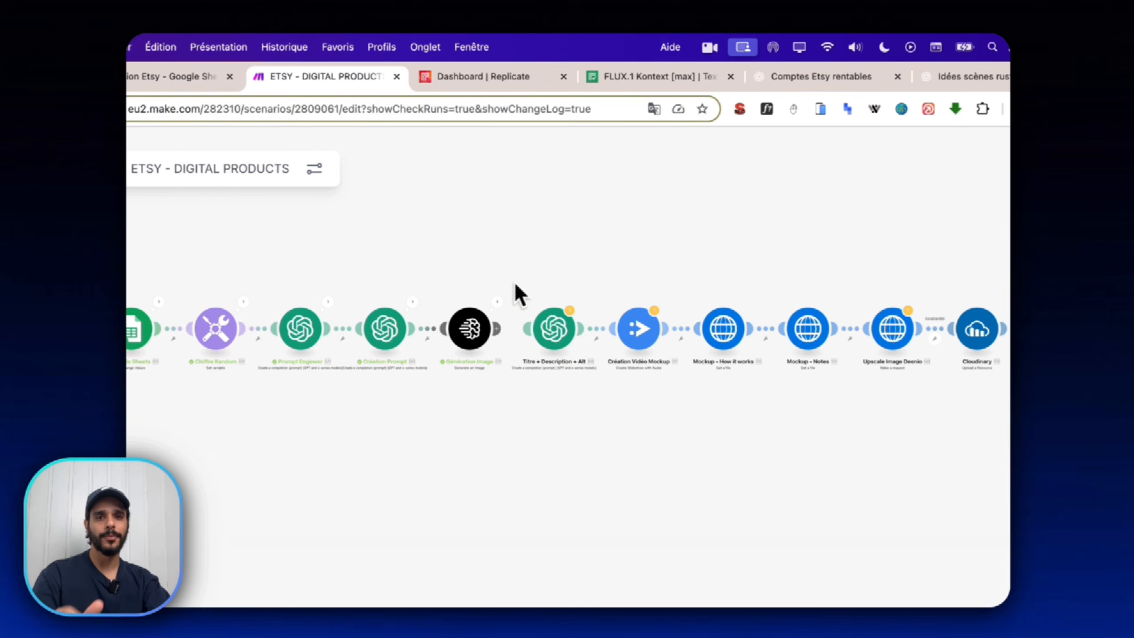
{"action": "scroll", "coordinate": [463, 290], "scroll_direction": "up", "scroll_amount": 3}
{"action": "left_click_drag", "start_coordinate": [463, 294], "coordinate": [823, 266]}
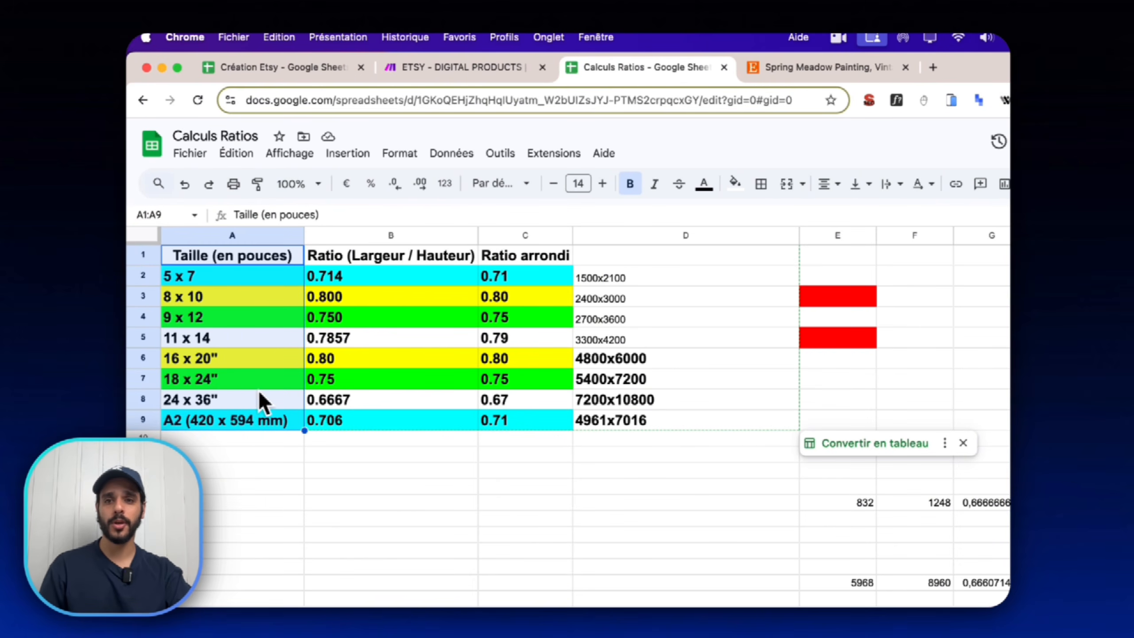
Delete the "Ratio arrondi" column from the Calculs Ratios sheet.
{"action": "left_click", "coordinate": [361, 280]}
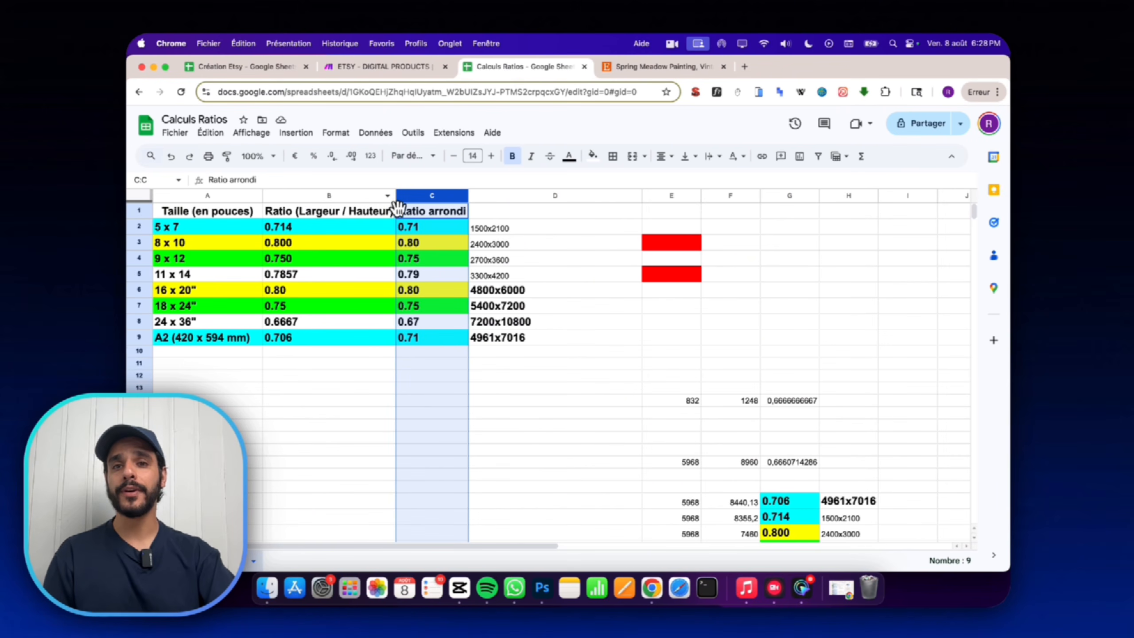
{"action": "right_click", "coordinate": [429, 195]}
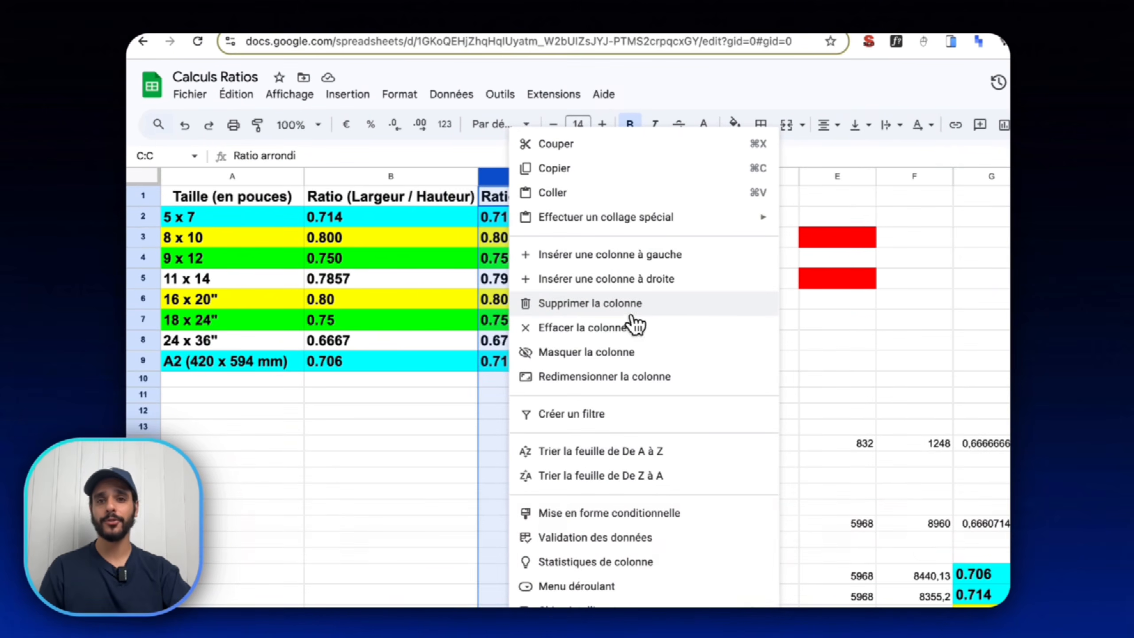
{"action": "left_click", "coordinate": [632, 315]}
{"action": "left_click", "coordinate": [413, 327]}
{"action": "left_click", "coordinate": [374, 220]}
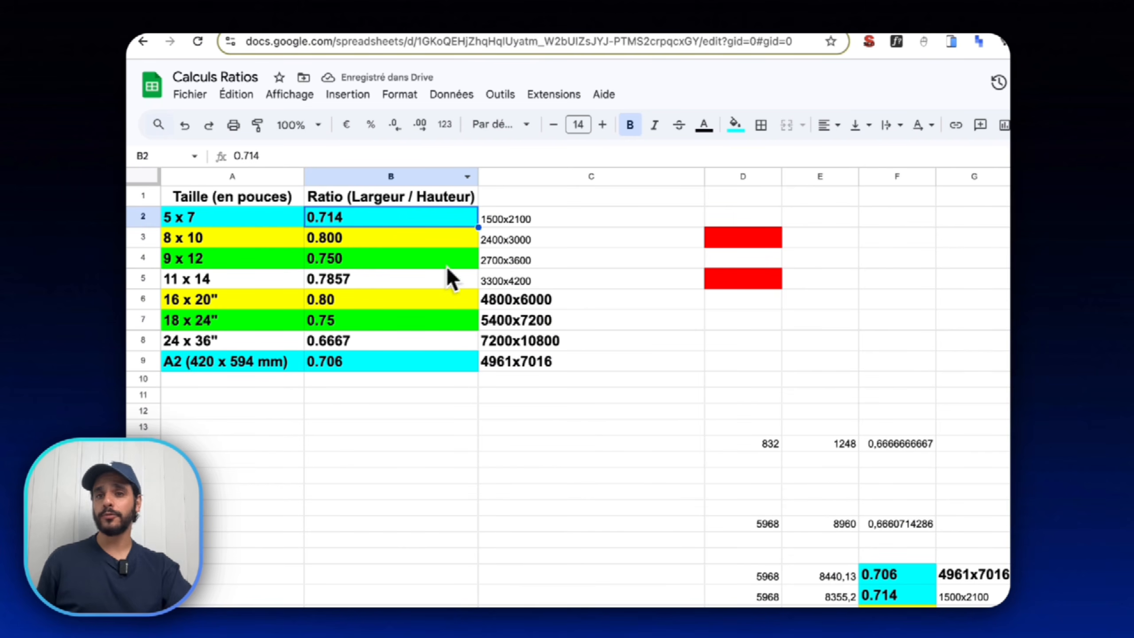
Calculate the 5 x 7 ratio with =5/7 in cell B14, and clear the cell.
{"action": "left_click", "coordinate": [356, 444]}
{"action": "type", "text": "=5/7"}
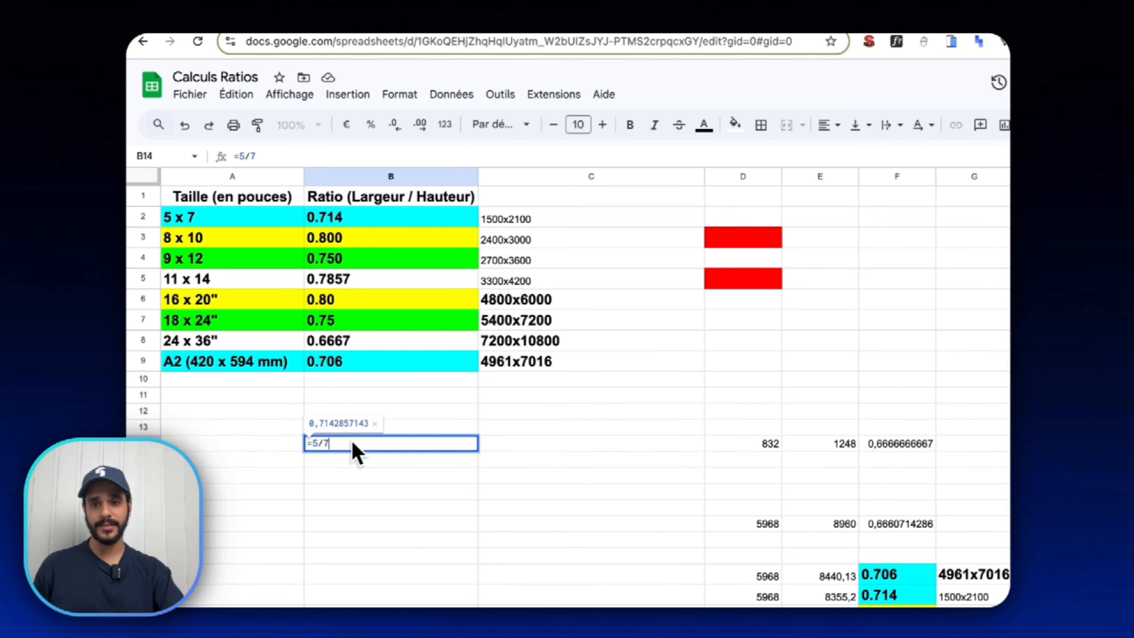
{"action": "key", "text": "Return"}
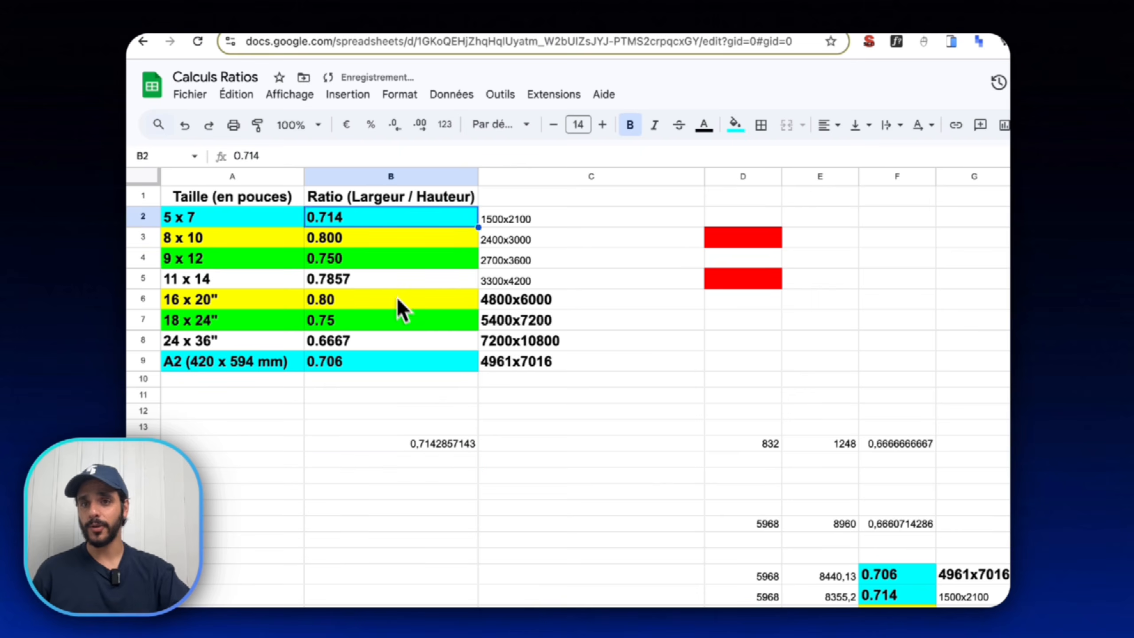
{"action": "left_click", "coordinate": [464, 444]}
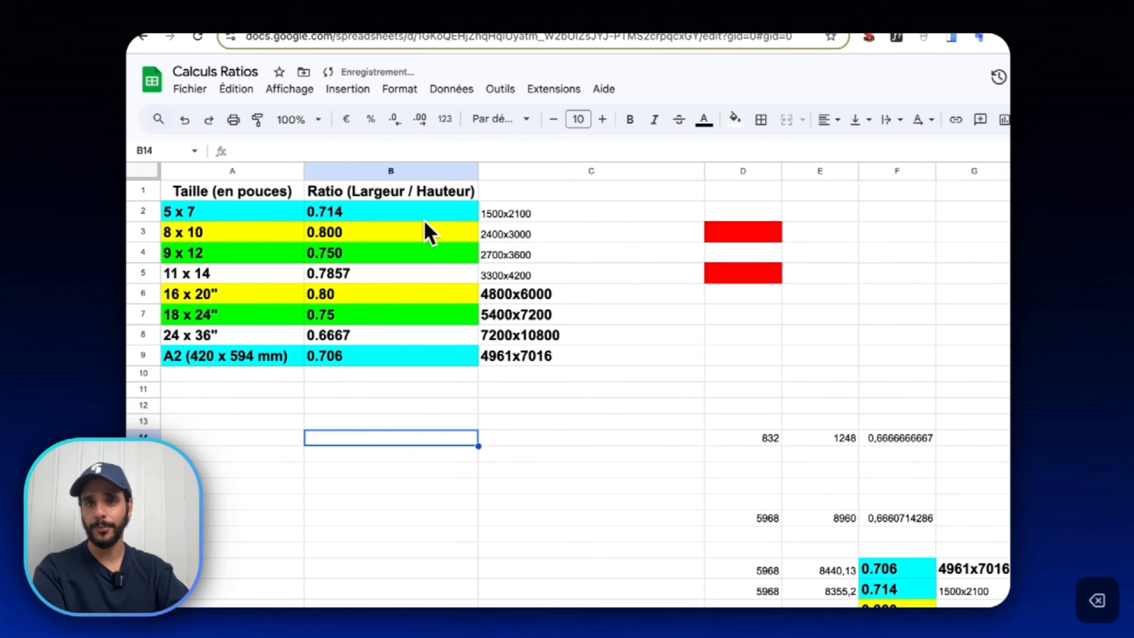
Label the column of pixel dimensions with the header PIXELS in cell C1.
{"action": "left_click_drag", "start_coordinate": [518, 213], "coordinate": [576, 366]}
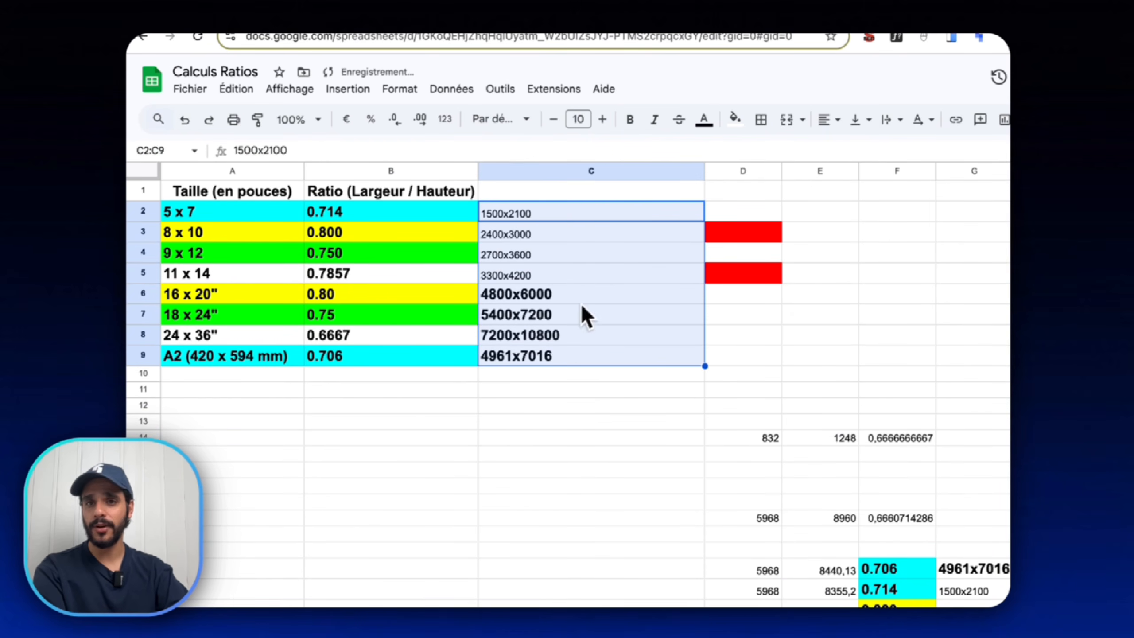
{"action": "left_click", "coordinate": [569, 197]}
{"action": "type", "text": "PIXELS"}
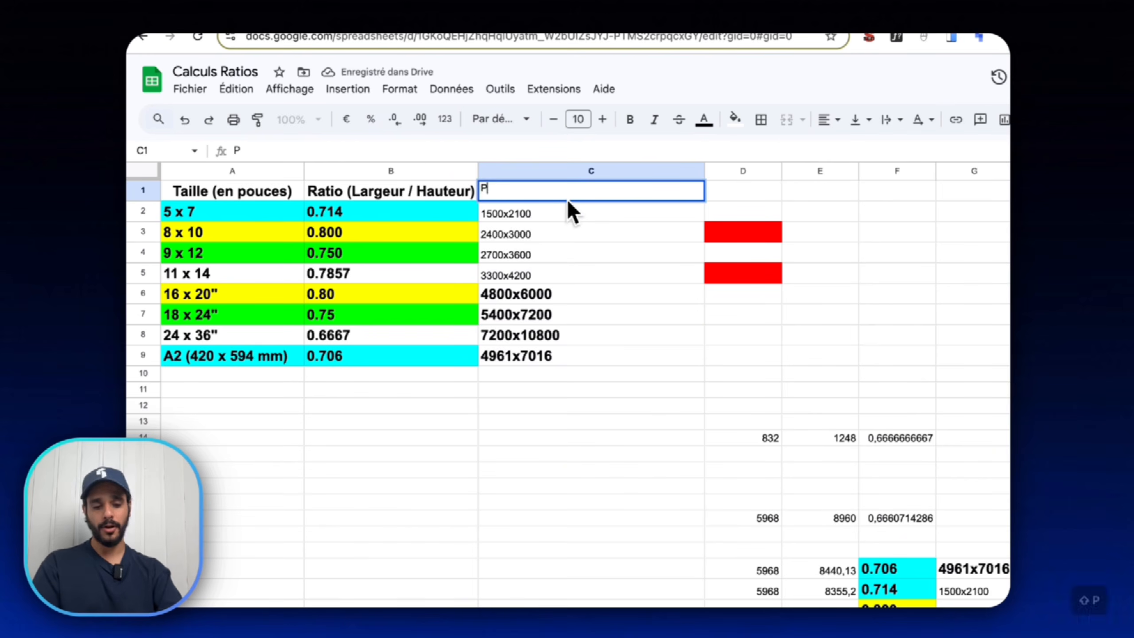
{"action": "key", "text": "Return"}
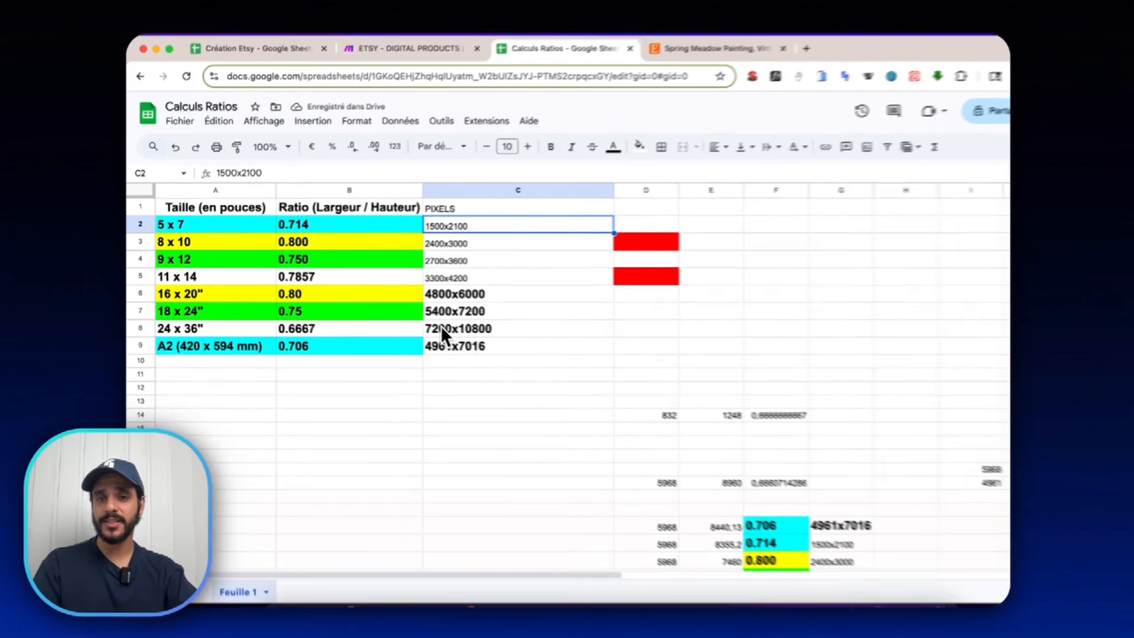
Point out the pixel dimensions and the ratio of the 24 x 36" format in the Calculs Ratios sheet.
{"action": "left_click", "coordinate": [429, 322]}
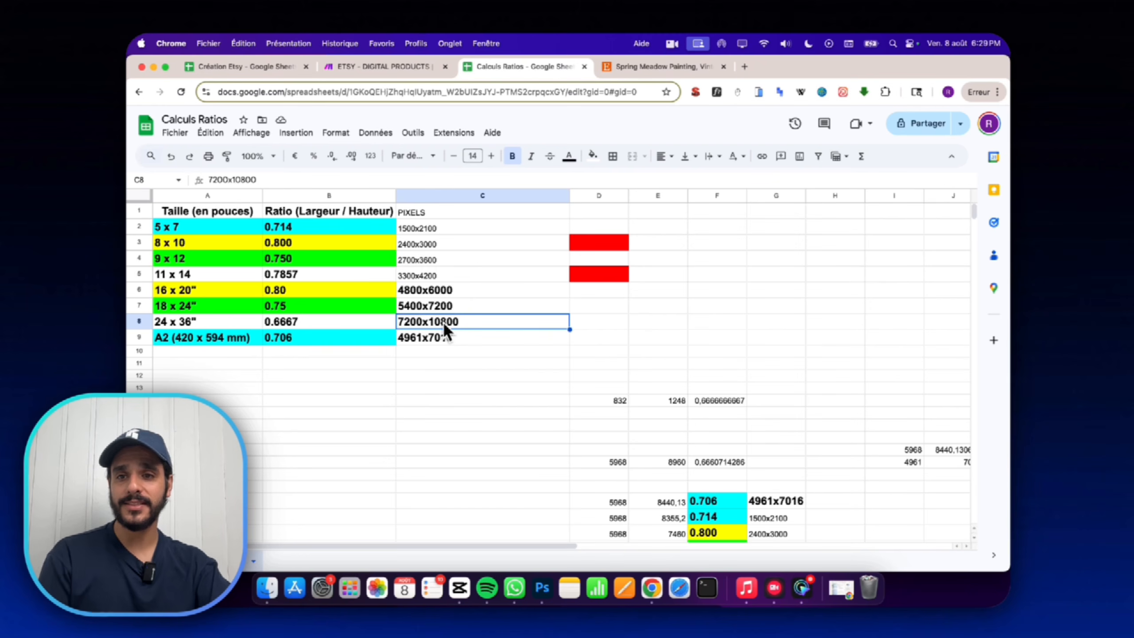
{"action": "scroll", "coordinate": [604, 402], "scroll_direction": "down", "scroll_amount": 1}
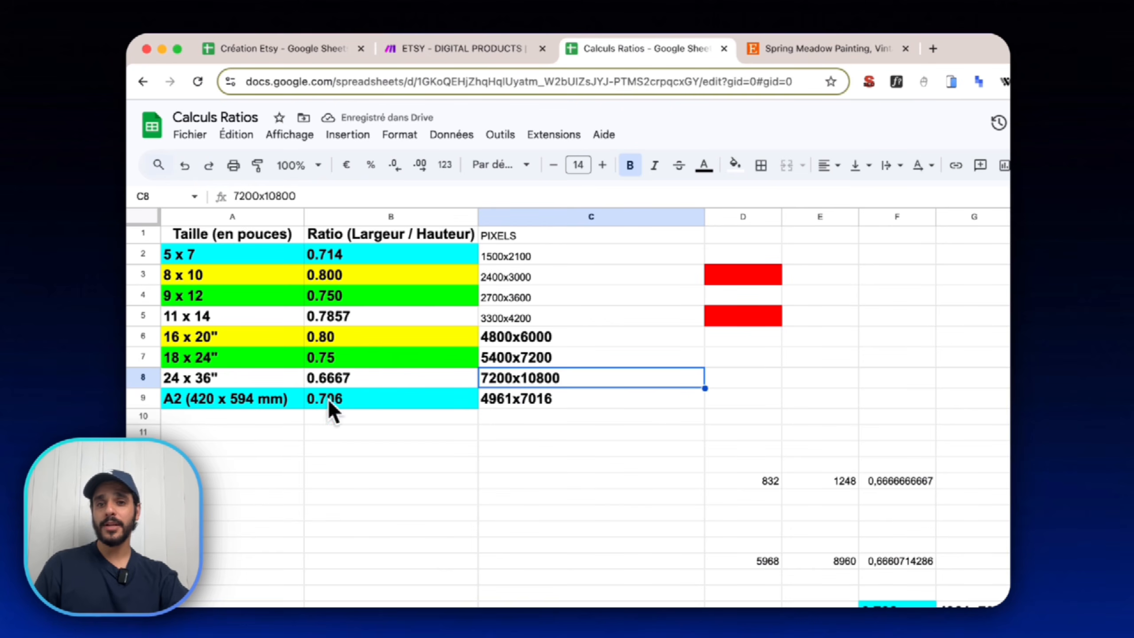
{"action": "left_click", "coordinate": [367, 382]}
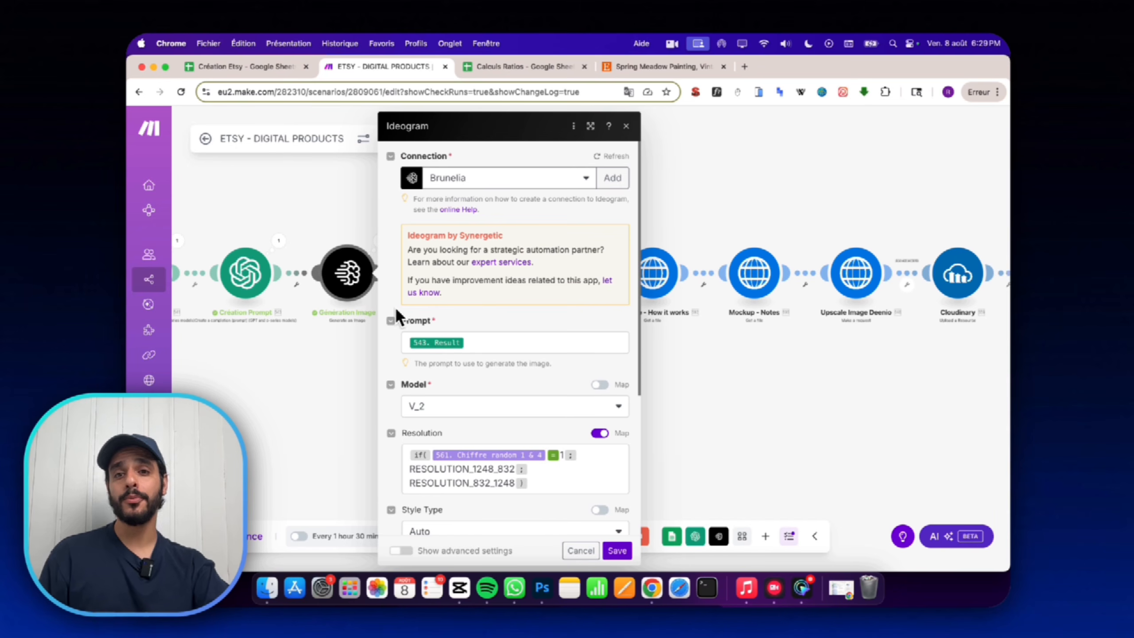
Examine the Ideogram module's Resolution formula, highlighting the condition and its RESOLUTION_1248_832 and RESOLUTION_832_1248 values.
{"action": "scroll", "coordinate": [411, 362], "scroll_direction": "down", "scroll_amount": 5}
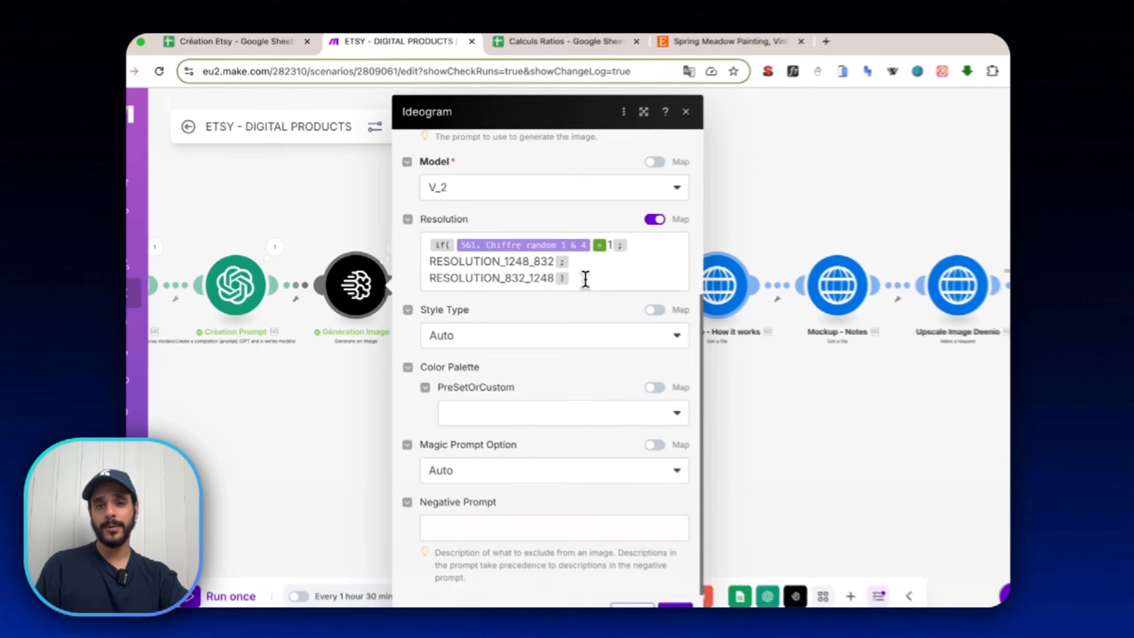
{"action": "left_click_drag", "start_coordinate": [513, 264], "coordinate": [412, 240]}
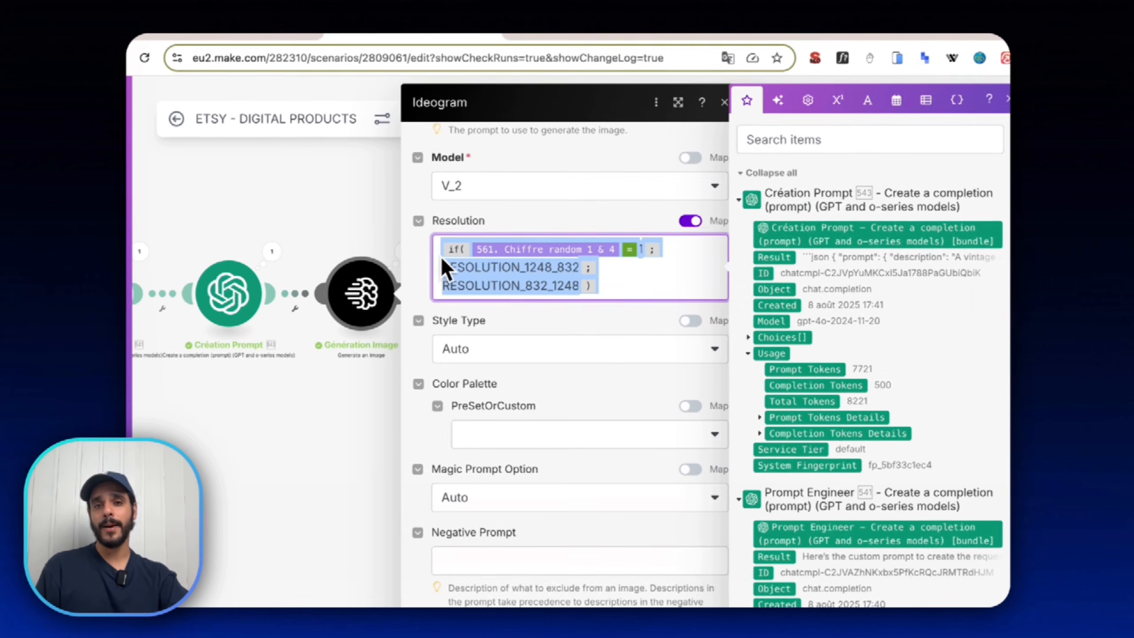
{"action": "left_click", "coordinate": [529, 267]}
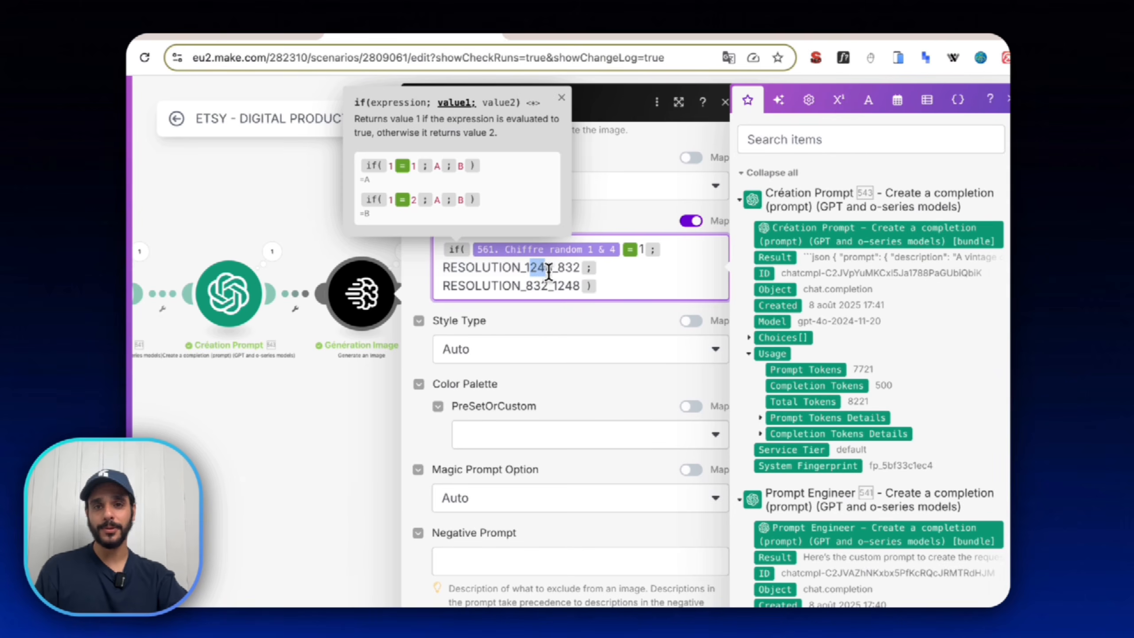
{"action": "left_click", "coordinate": [549, 272]}
{"action": "left_click_drag", "start_coordinate": [620, 285], "coordinate": [674, 302]}
Copy the Ideogram Resolution formula, turn off mapping for that field, and browse its preset resolutions.
{"action": "left_click", "coordinate": [432, 260]}
{"action": "key", "text": "super+c"}
{"action": "left_click", "coordinate": [696, 221]}
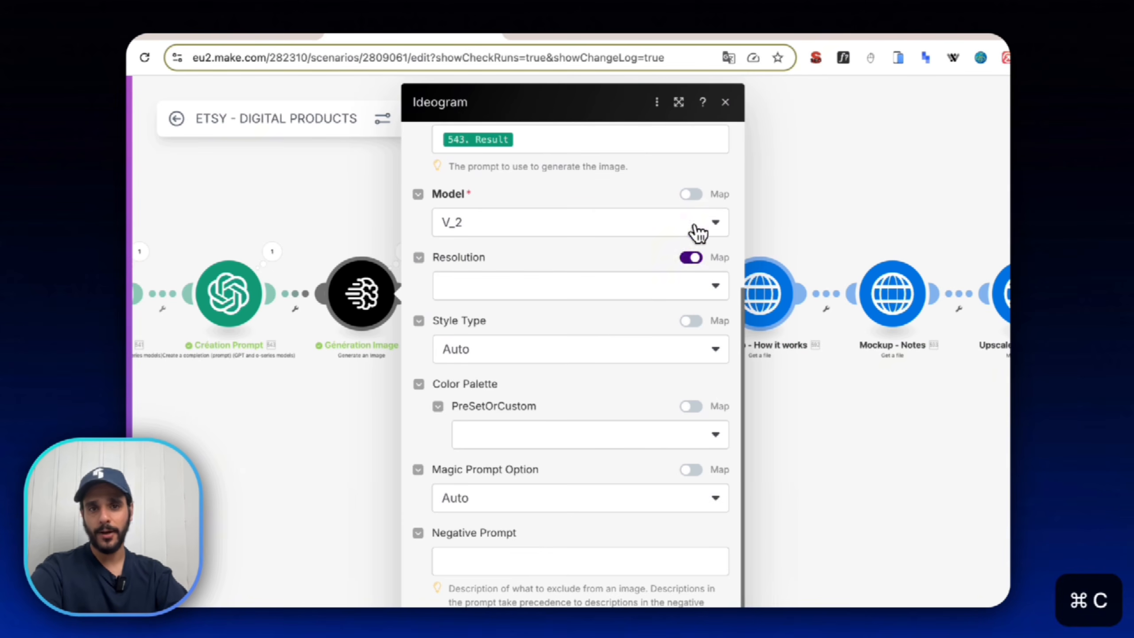
{"action": "left_click", "coordinate": [653, 287]}
{"action": "scroll", "coordinate": [567, 436], "scroll_direction": "down", "scroll_amount": 5}
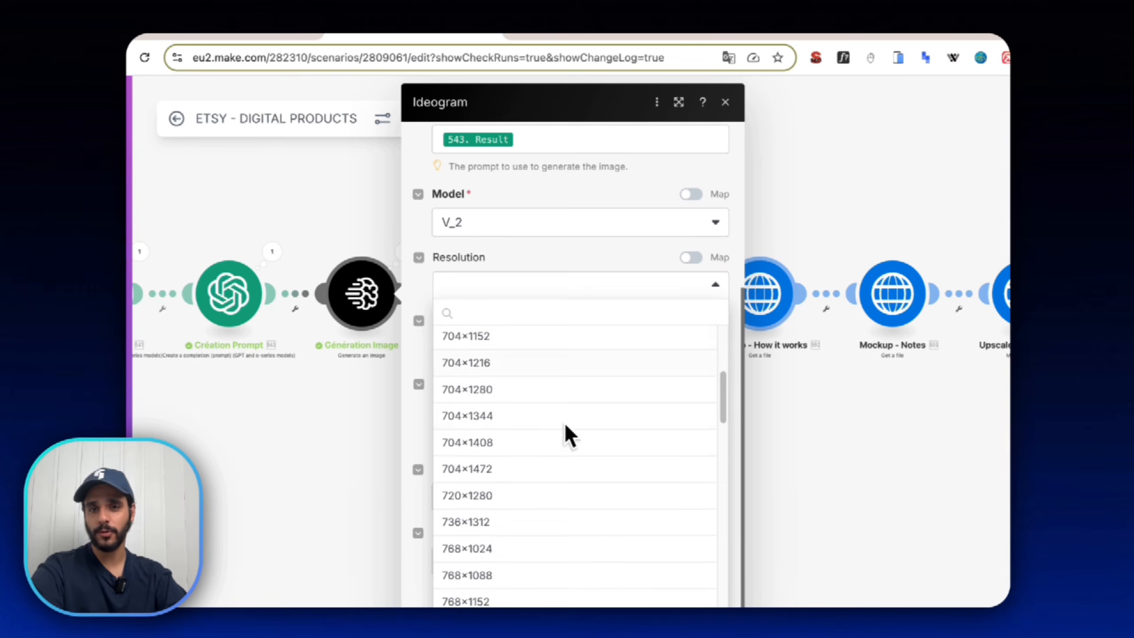
{"action": "scroll", "coordinate": [566, 424], "scroll_direction": "down", "scroll_amount": 10}
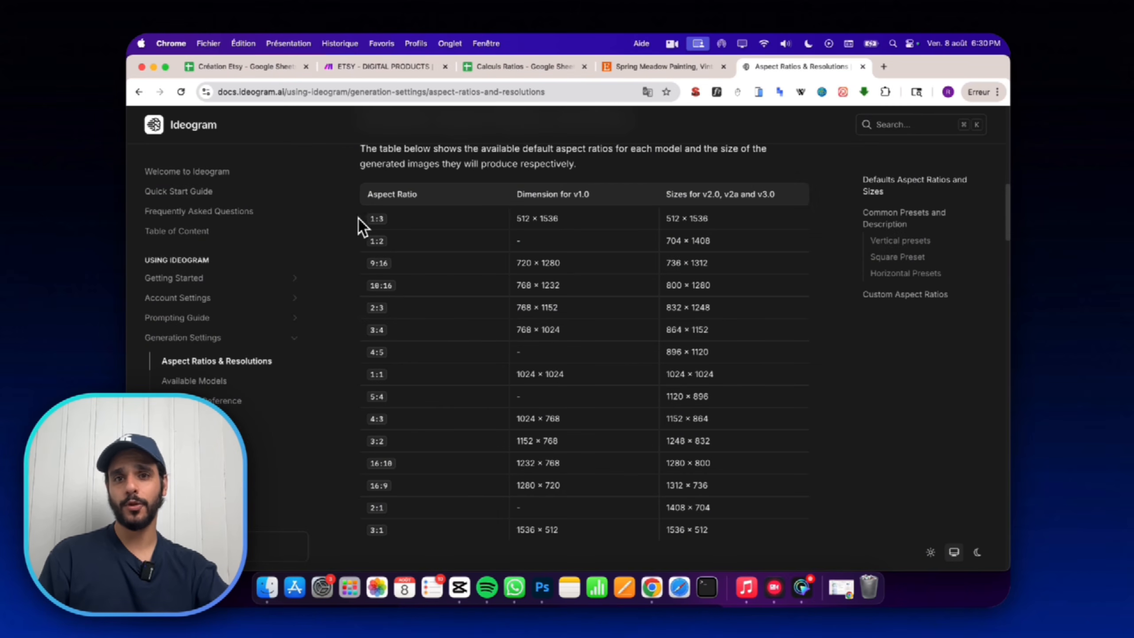
Review the default aspect ratios and sizes table in the Ideogram documentation.
{"action": "scroll", "coordinate": [692, 393], "scroll_direction": "down", "scroll_amount": 5}
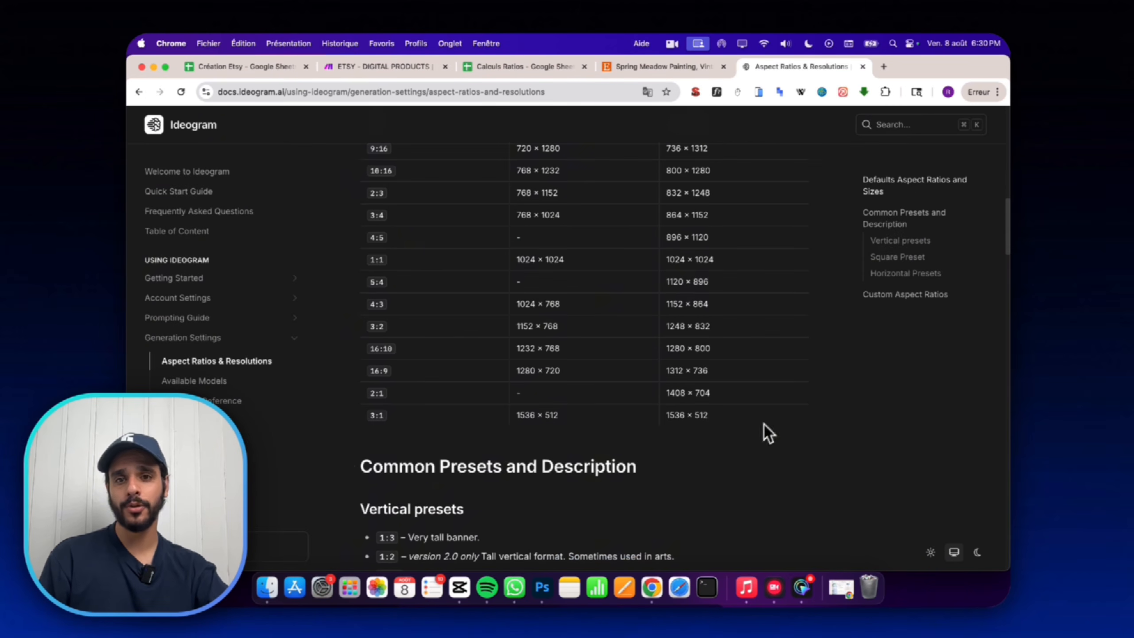
{"action": "scroll", "coordinate": [715, 384], "scroll_direction": "down", "scroll_amount": 1}
{"action": "scroll", "coordinate": [737, 403], "scroll_direction": "up", "scroll_amount": 10}
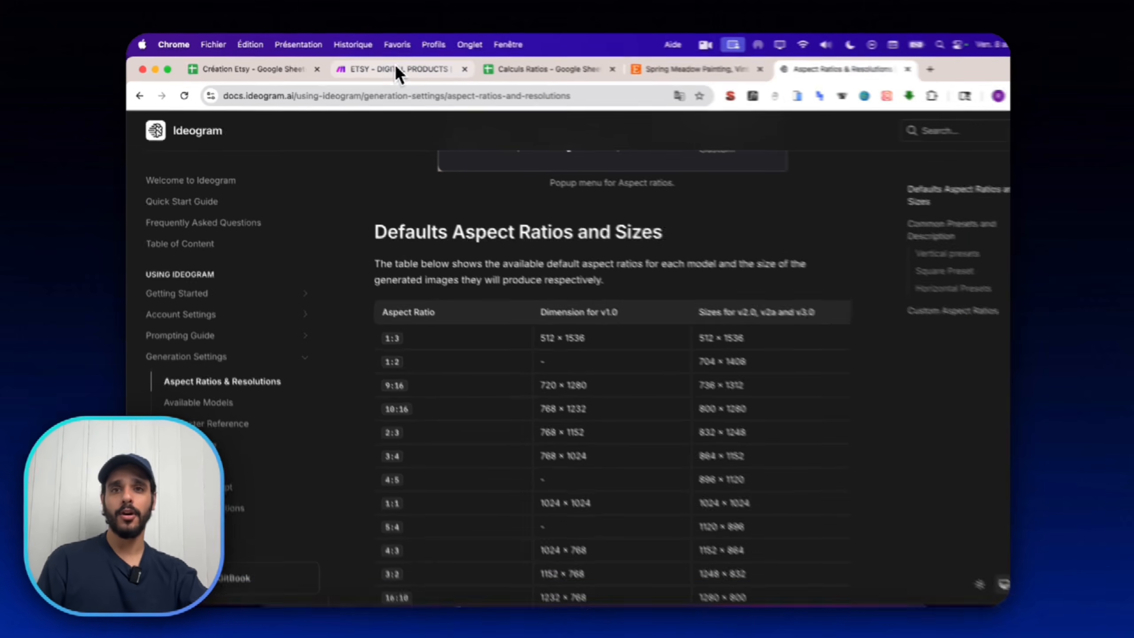
Return to the Make scenario, browse the Ideogram Resolution options around 1248×832, and leave the list.
{"action": "left_click", "coordinate": [395, 68]}
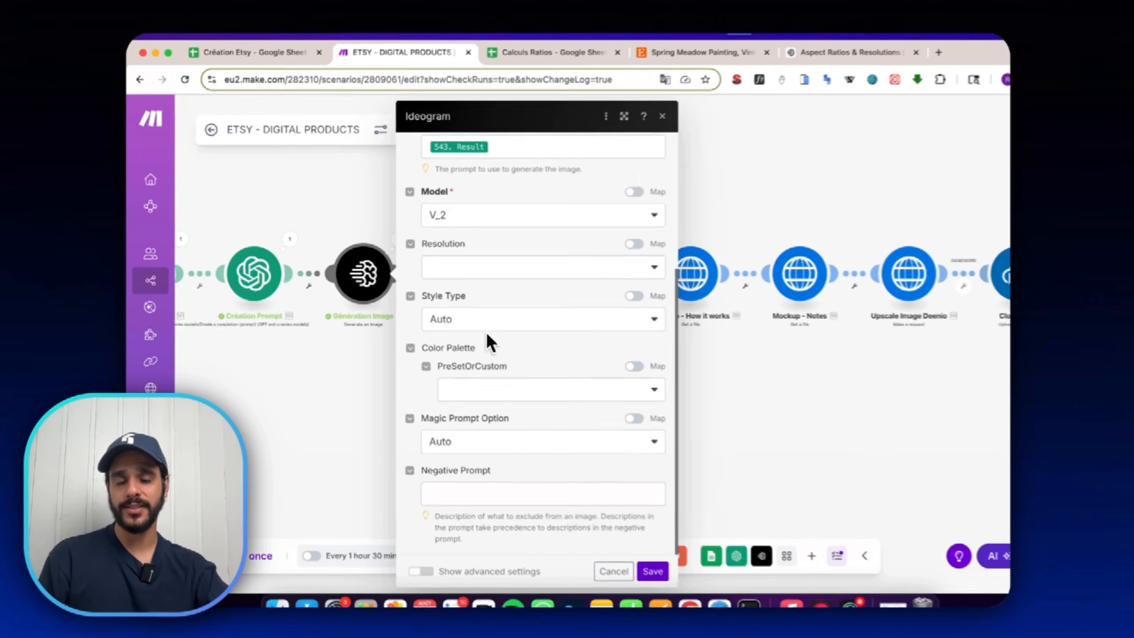
{"action": "scroll", "coordinate": [450, 287], "scroll_direction": "up", "scroll_amount": 3}
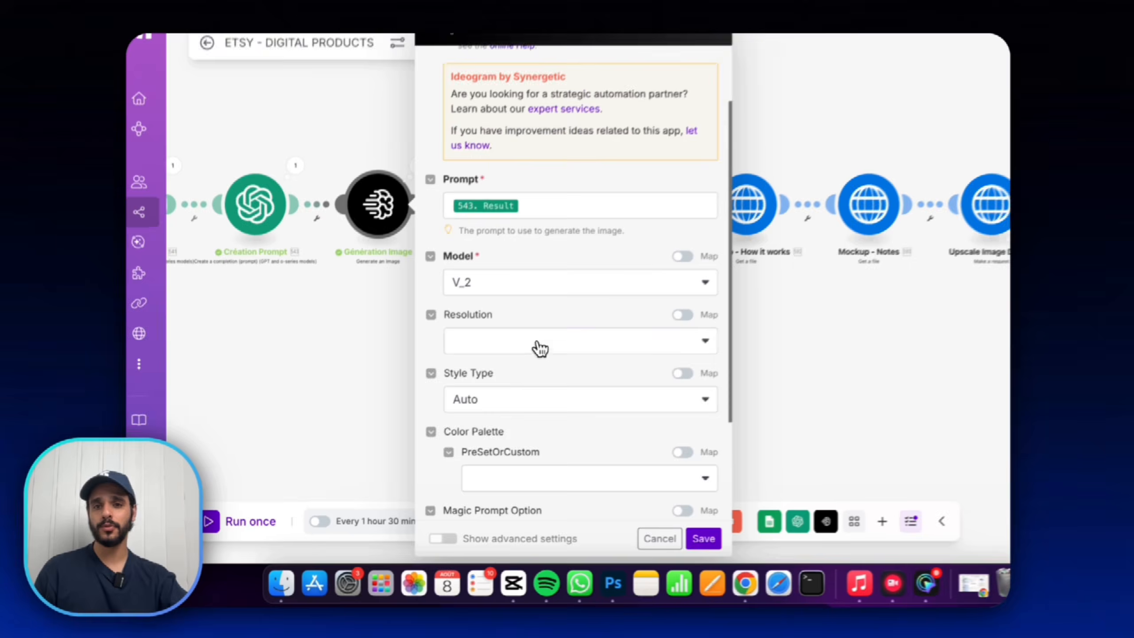
{"action": "left_click", "coordinate": [481, 352]}
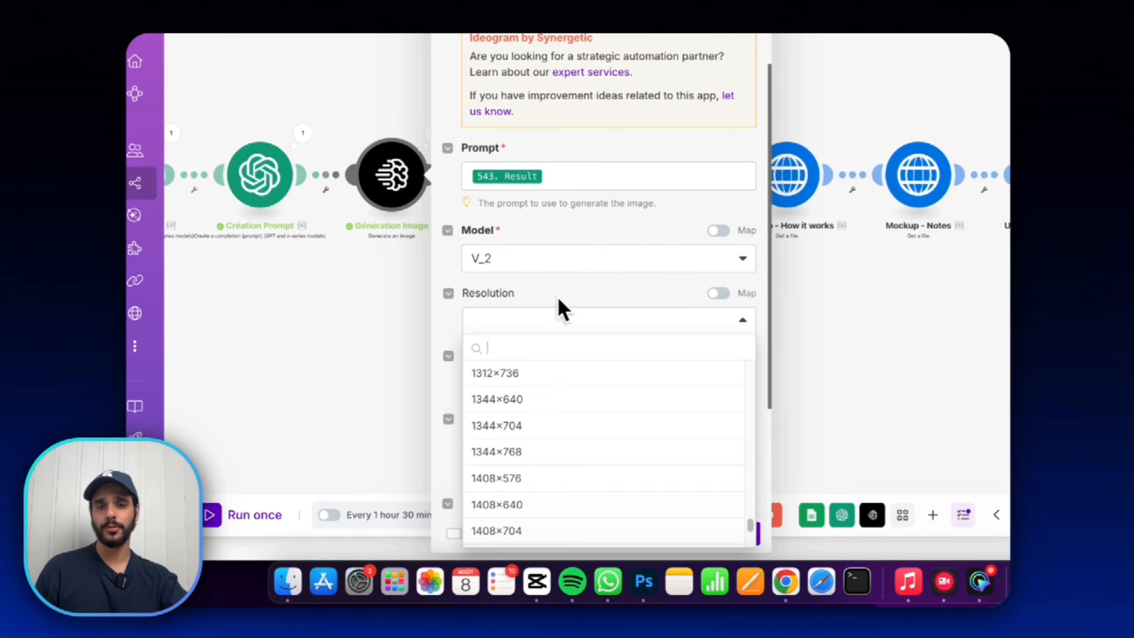
{"action": "scroll", "coordinate": [482, 449], "scroll_direction": "down", "scroll_amount": 2}
{"action": "scroll", "coordinate": [547, 445], "scroll_direction": "down", "scroll_amount": 2}
{"action": "scroll", "coordinate": [552, 440], "scroll_direction": "up", "scroll_amount": 10}
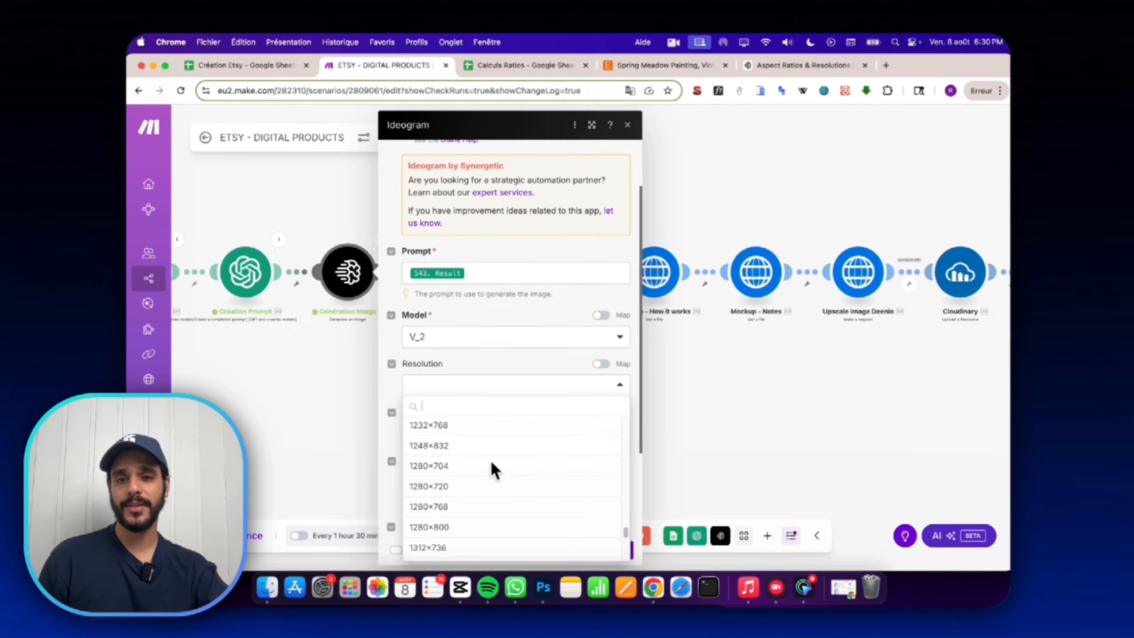
{"action": "left_click", "coordinate": [300, 177]}
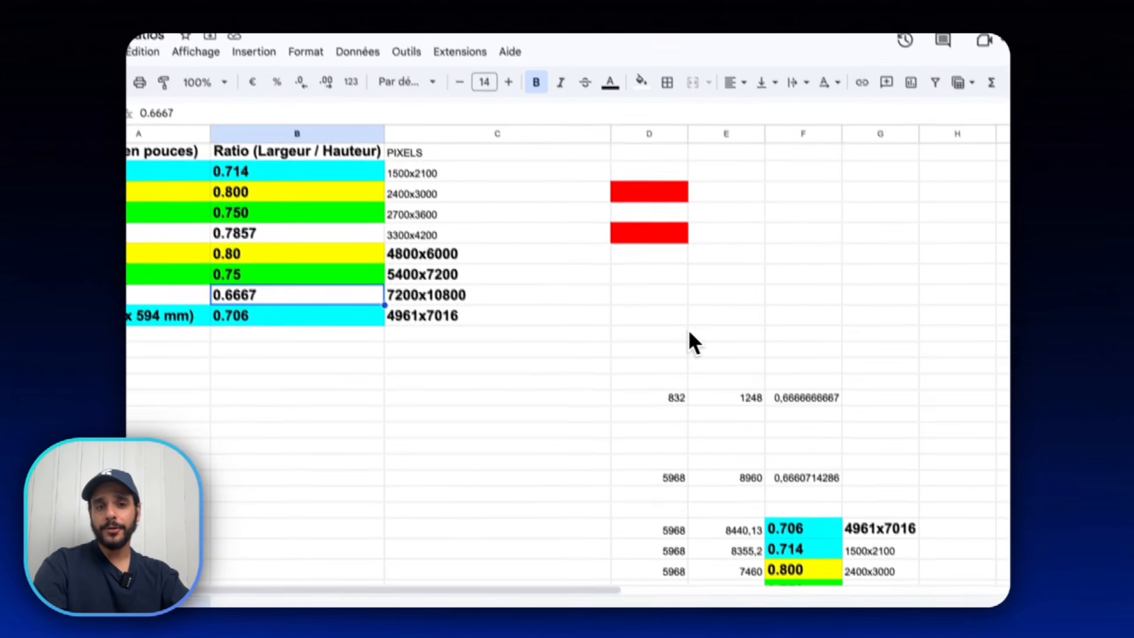
Examine the 832 and 1248 image dimensions in D14 and E14 of the Calculs Ratios sheet.
{"action": "left_click", "coordinate": [656, 402]}
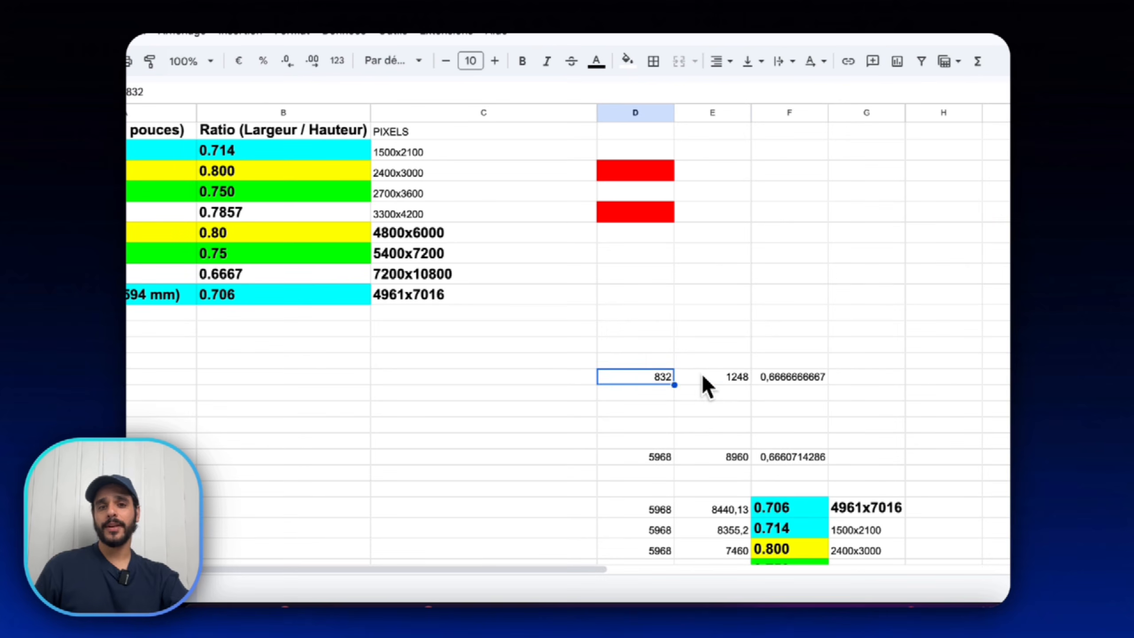
{"action": "left_click", "coordinate": [717, 413]}
{"action": "left_click", "coordinate": [701, 378]}
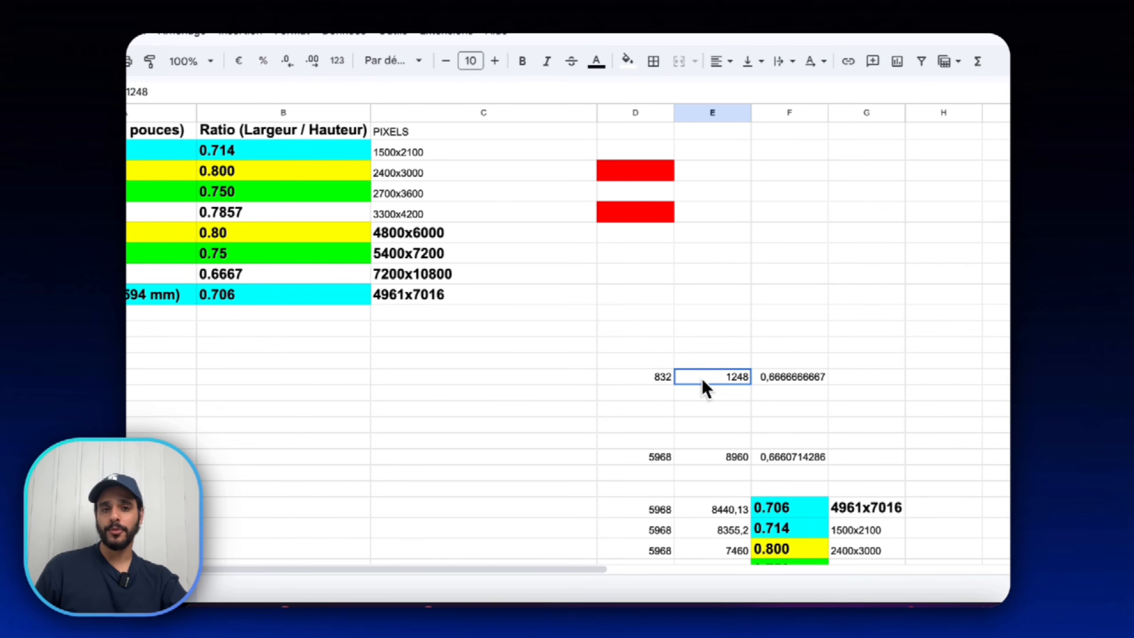
Fill the calculated ratio in F14 and the 24 x 36" ratio in B8 with yellow.
{"action": "left_click", "coordinate": [789, 377]}
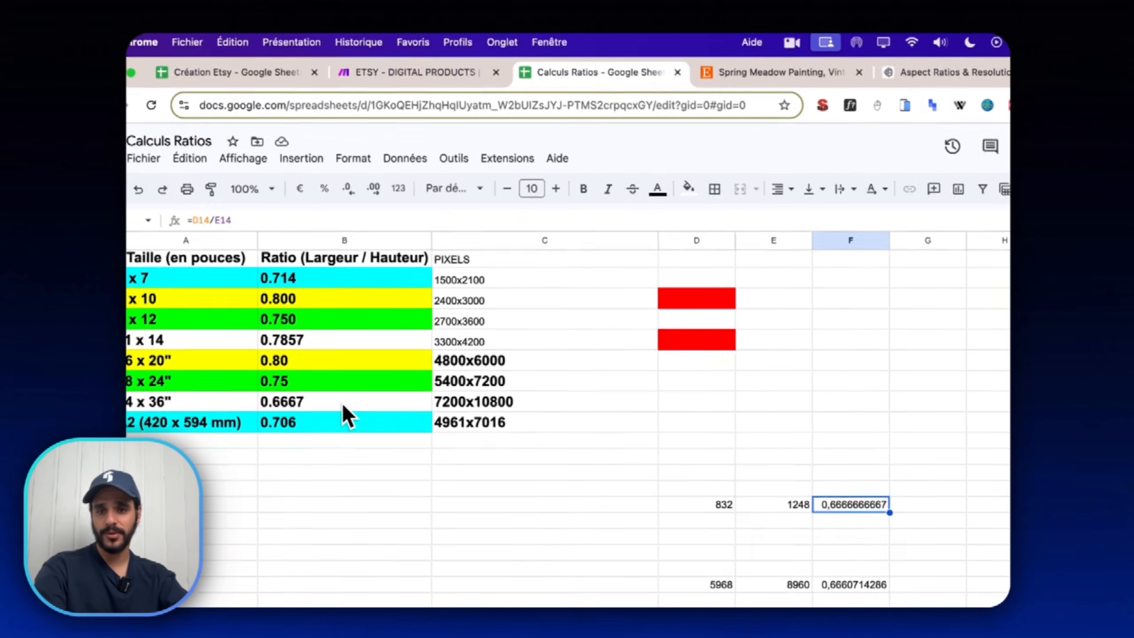
{"action": "left_click", "coordinate": [344, 404]}
{"action": "left_click", "coordinate": [688, 189]}
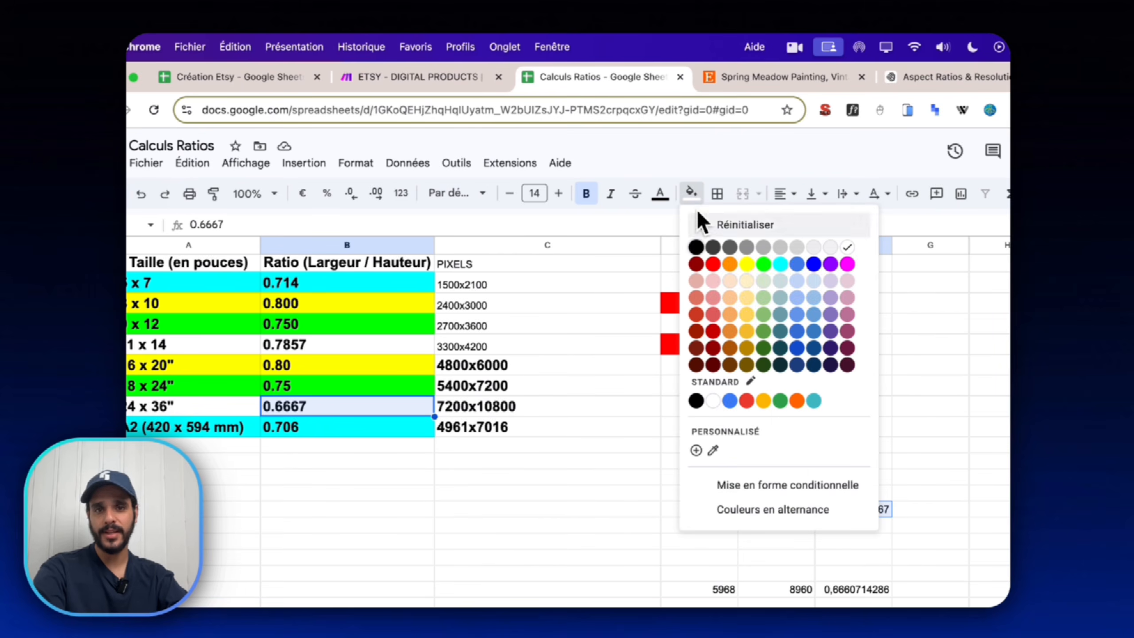
{"action": "left_click", "coordinate": [746, 264]}
{"action": "left_click", "coordinate": [752, 494]}
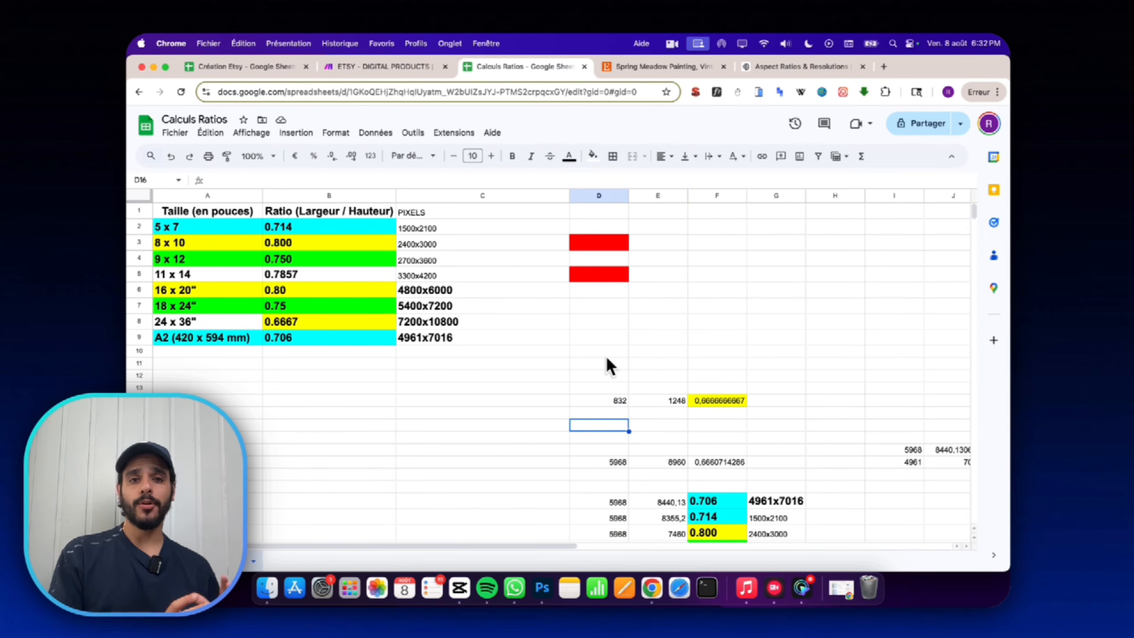
Calculate a test height in E18 by multiplying 1120, and the matching width in D18 with =F19*E18.
{"action": "left_click", "coordinate": [661, 449]}
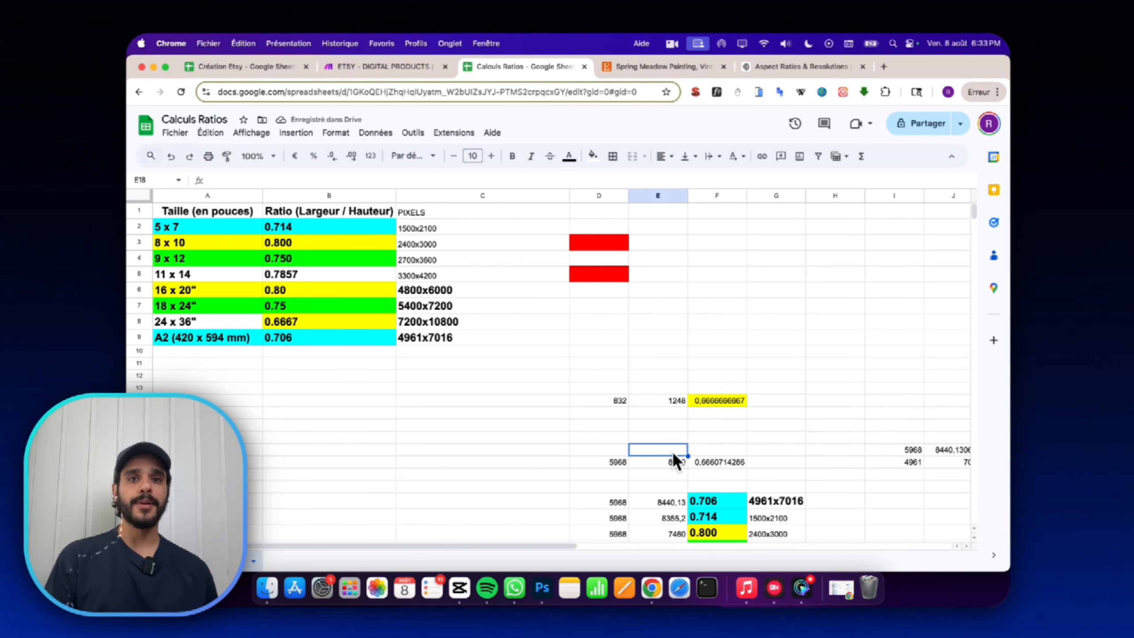
{"action": "left_click", "coordinate": [671, 462]}
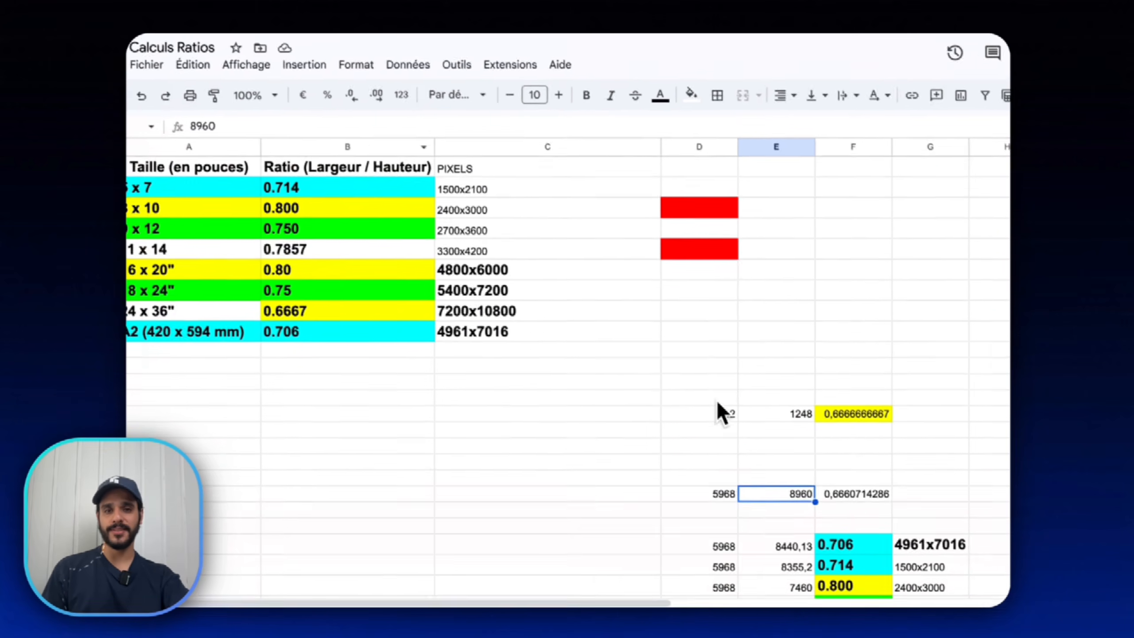
{"action": "left_click", "coordinate": [782, 478]}
{"action": "type", "text": "=1120*"}
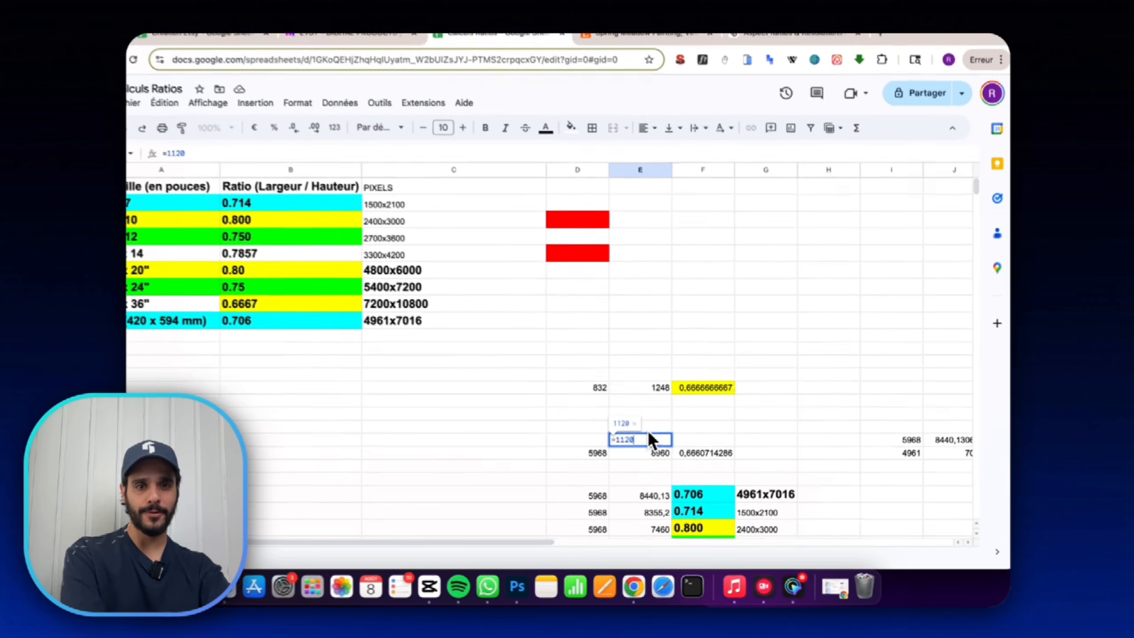
{"action": "key", "text": "Return"}
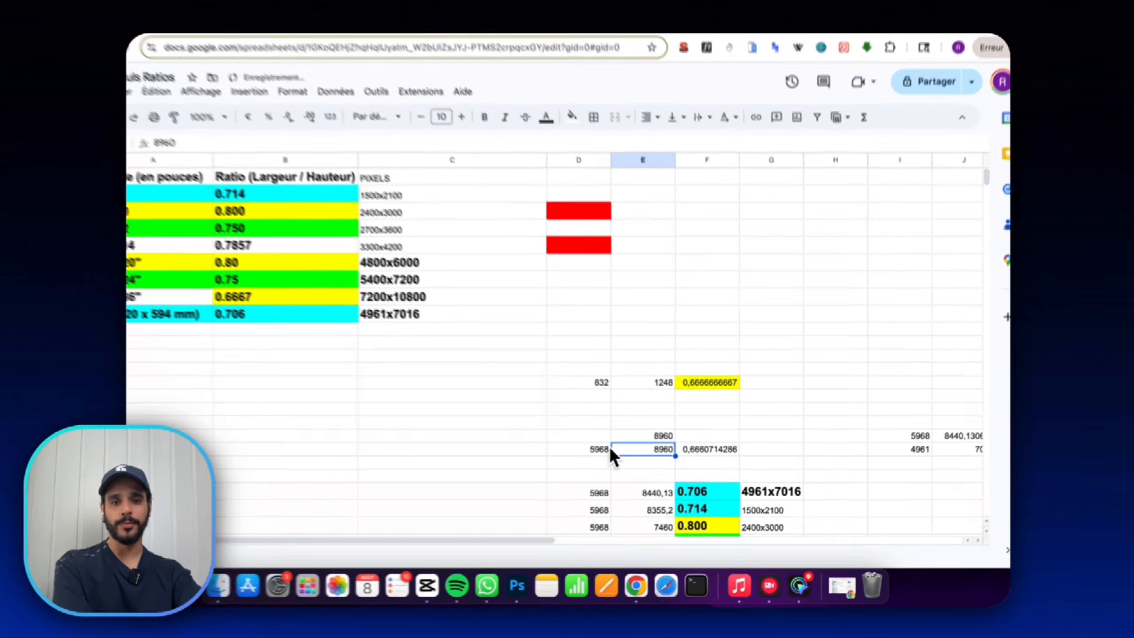
{"action": "left_click", "coordinate": [591, 436]}
{"action": "type", "text": "5968"}
{"action": "left_click", "coordinate": [618, 436]}
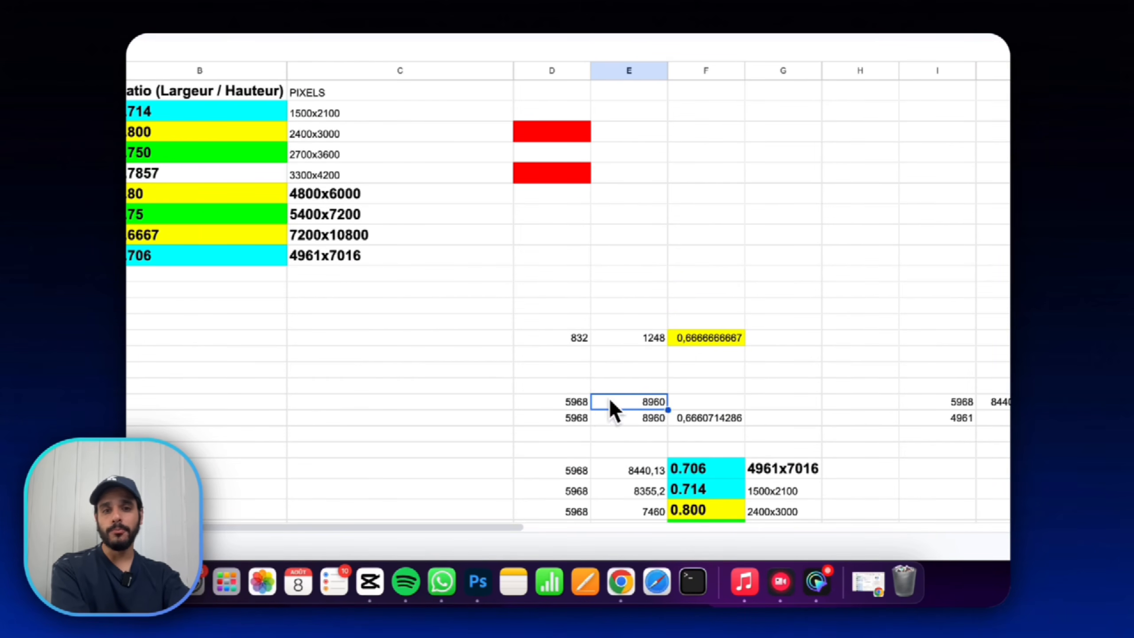
Clear the test width and height from D18:E18.
{"action": "left_click", "coordinate": [588, 405]}
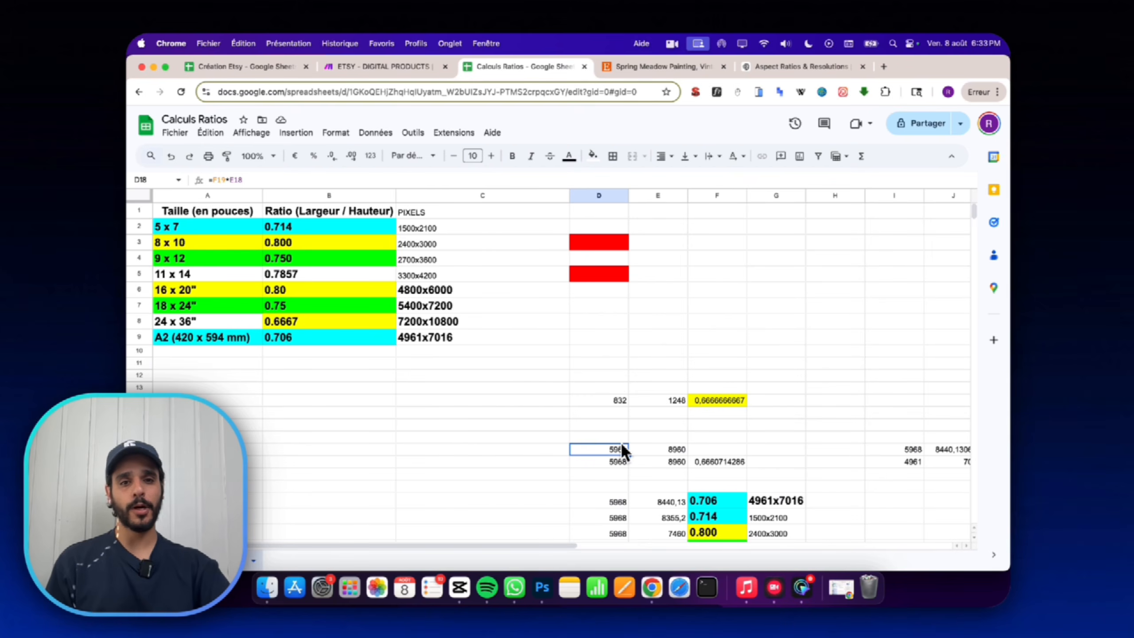
{"action": "left_click_drag", "start_coordinate": [623, 449], "coordinate": [669, 449]}
{"action": "key", "text": "BackSpace"}
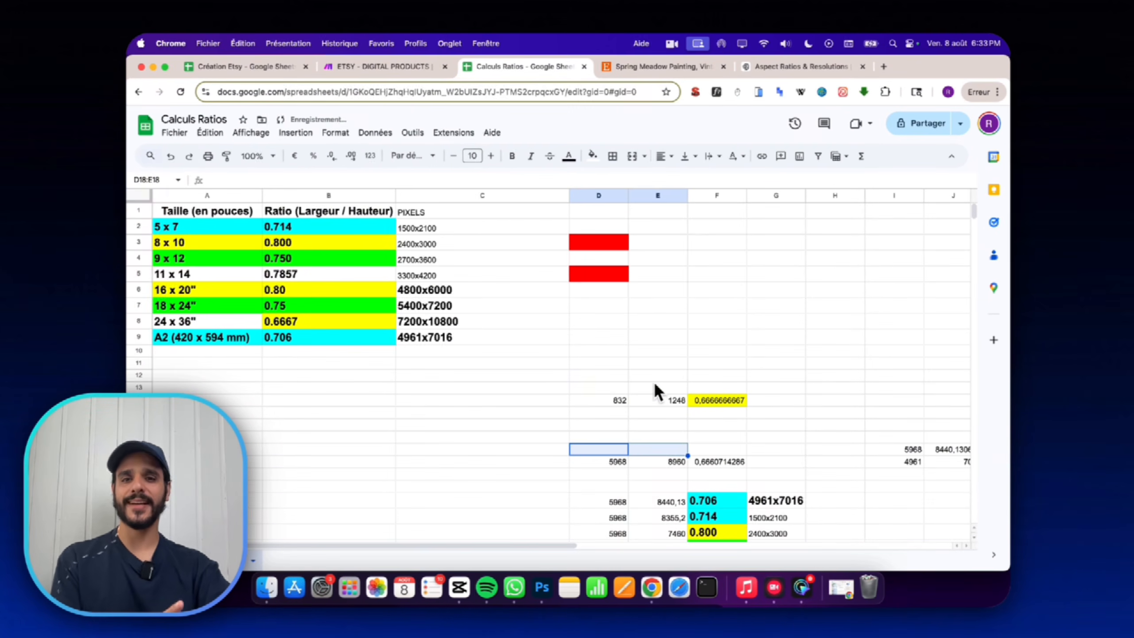
Compare the pixel sizes in column C with the lower table of cropped heights calculated for the 5968-pixel width.
{"action": "scroll", "coordinate": [691, 435], "scroll_direction": "down", "scroll_amount": 3}
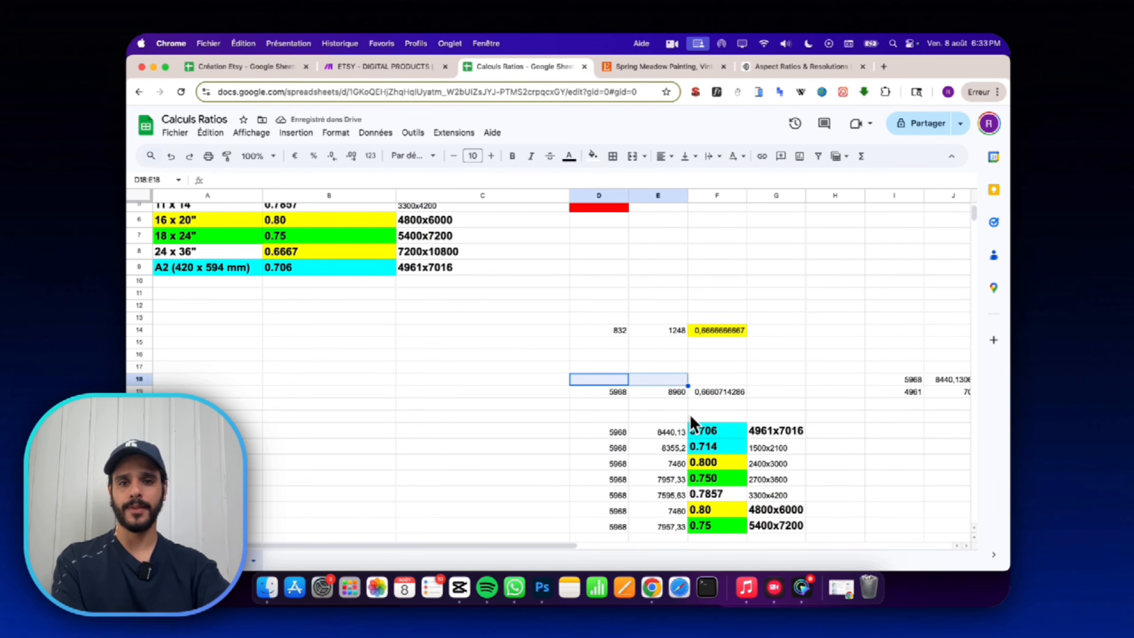
{"action": "scroll", "coordinate": [530, 462], "scroll_direction": "up", "scroll_amount": 3}
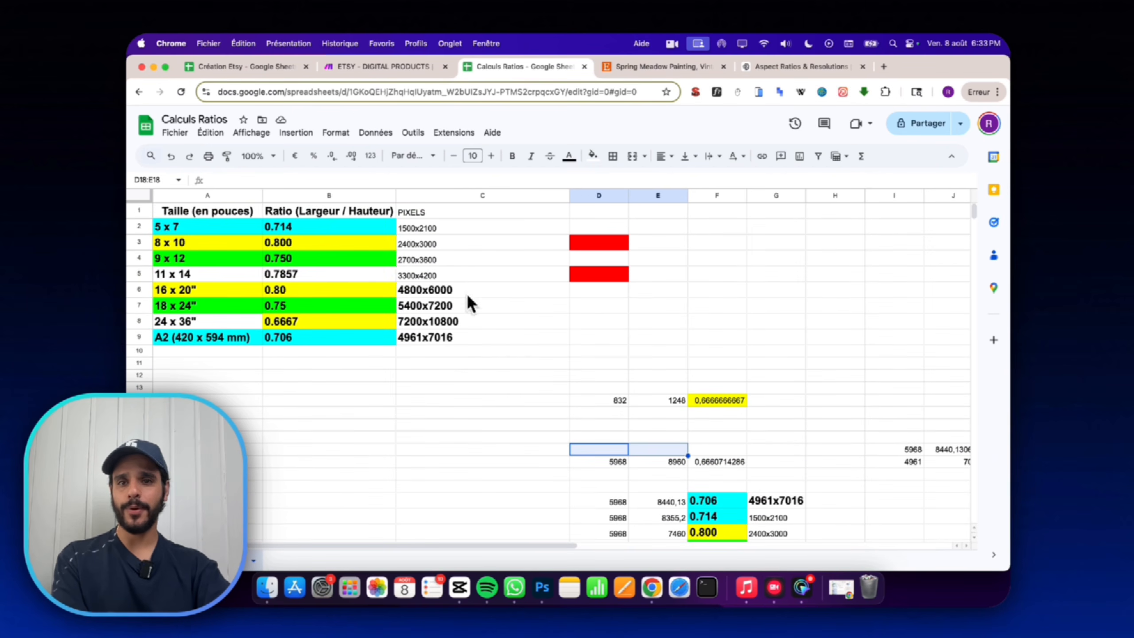
{"action": "left_click", "coordinate": [460, 215]}
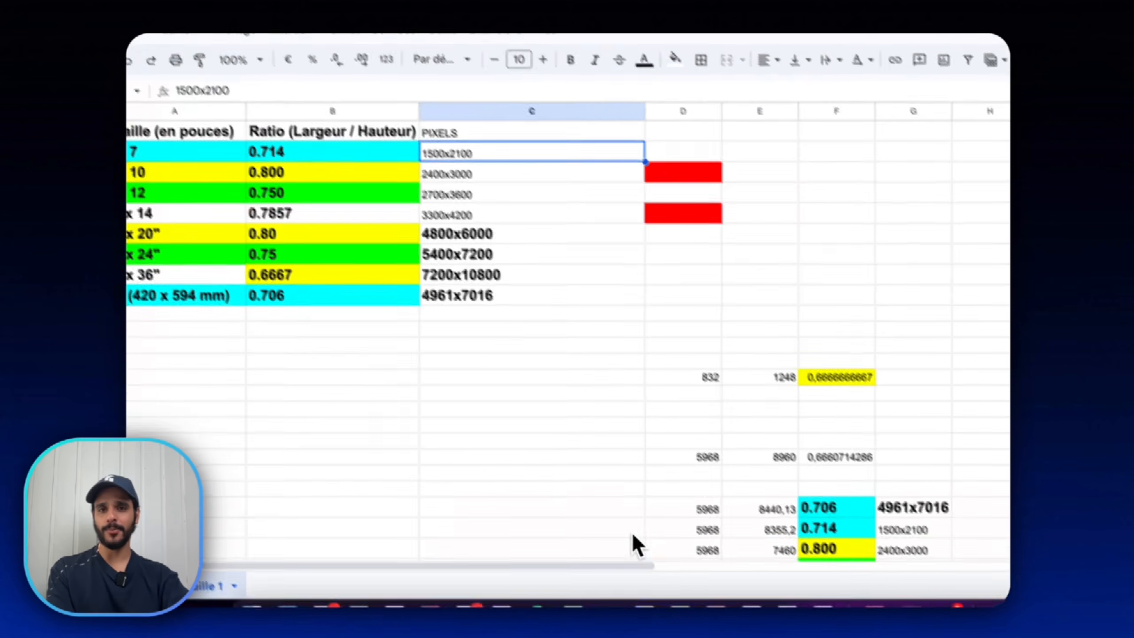
{"action": "scroll", "coordinate": [630, 532], "scroll_direction": "down", "scroll_amount": 3}
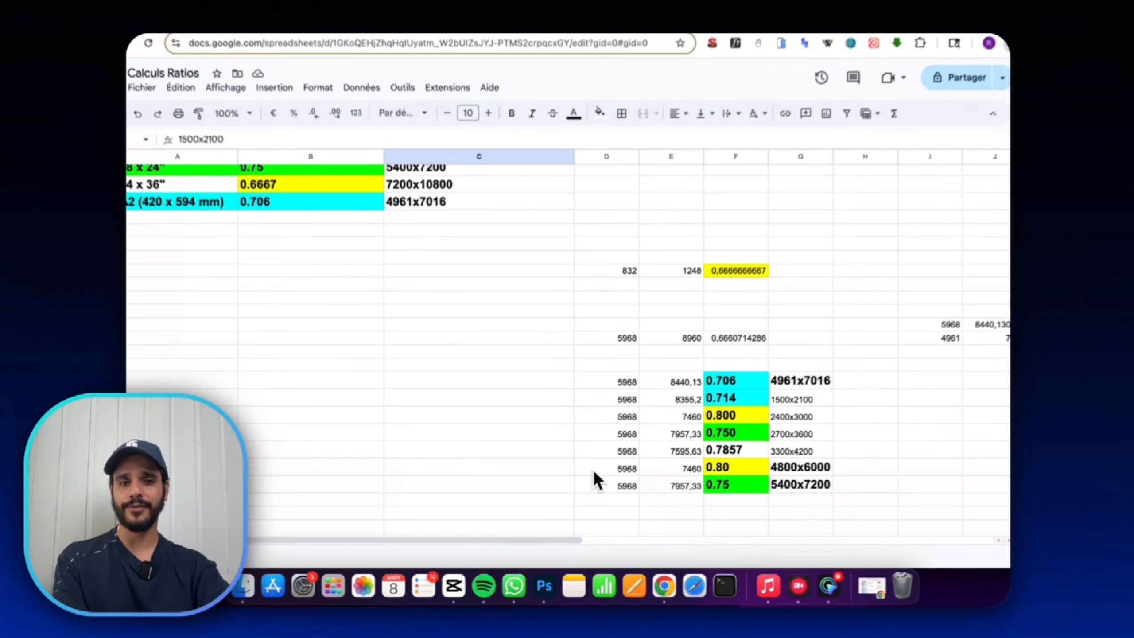
{"action": "scroll", "coordinate": [625, 505], "scroll_direction": "up", "scroll_amount": 3}
{"action": "scroll", "coordinate": [626, 467], "scroll_direction": "down", "scroll_amount": 3}
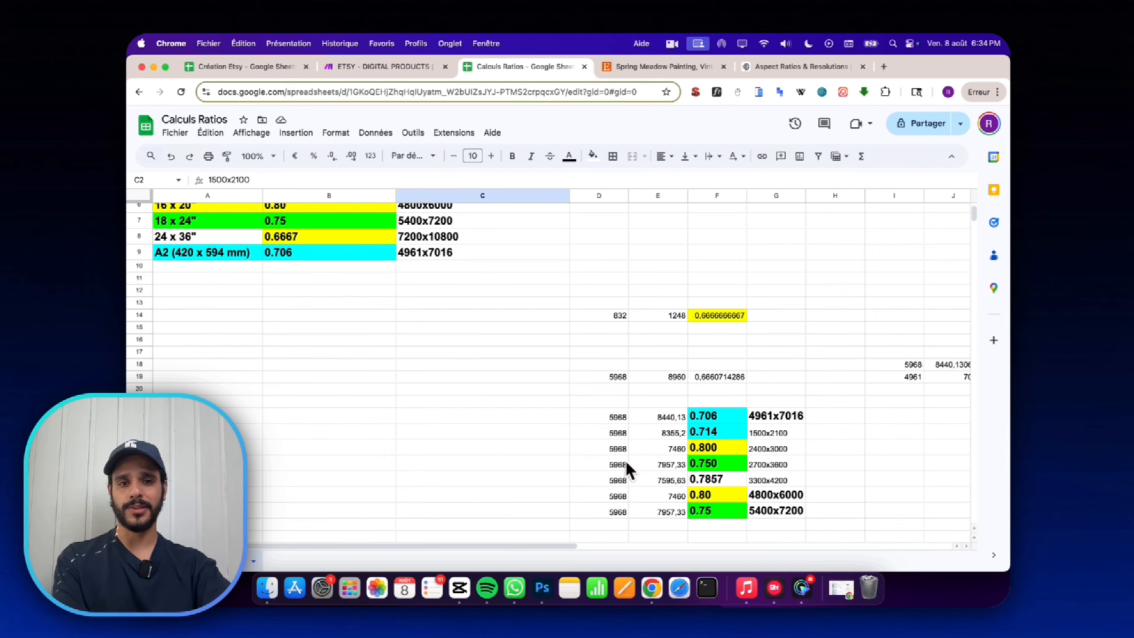
{"action": "left_click", "coordinate": [812, 434]}
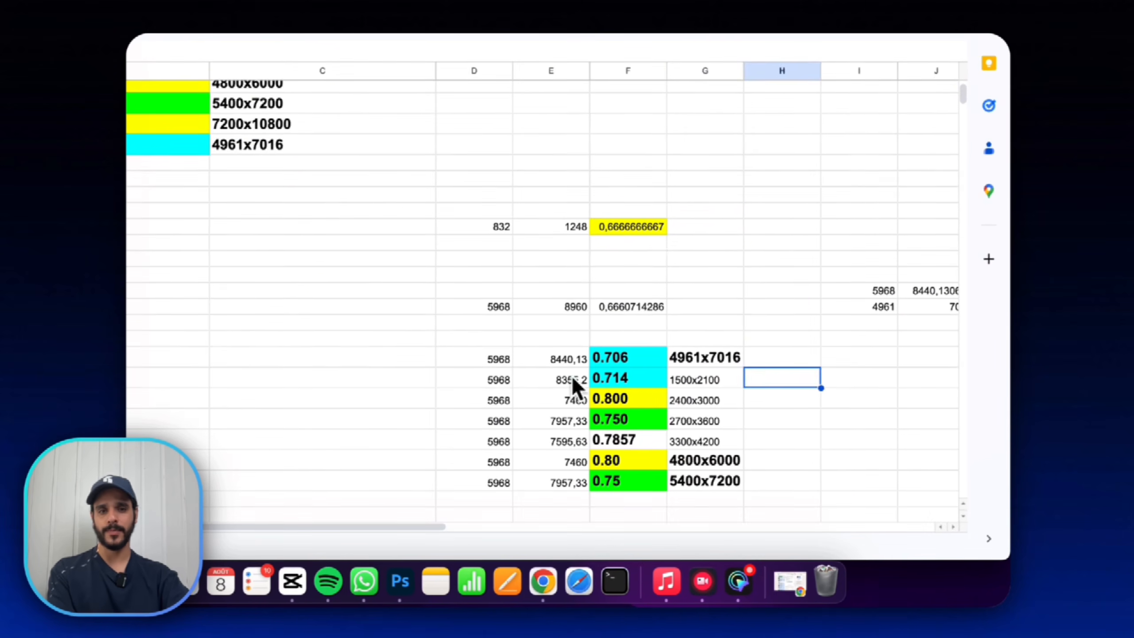
Examine the width, height and ratio columns of the resolution table and the 5968 × 8960 row above it.
{"action": "left_click_drag", "start_coordinate": [482, 360], "coordinate": [488, 489]}
{"action": "left_click", "coordinate": [859, 379]}
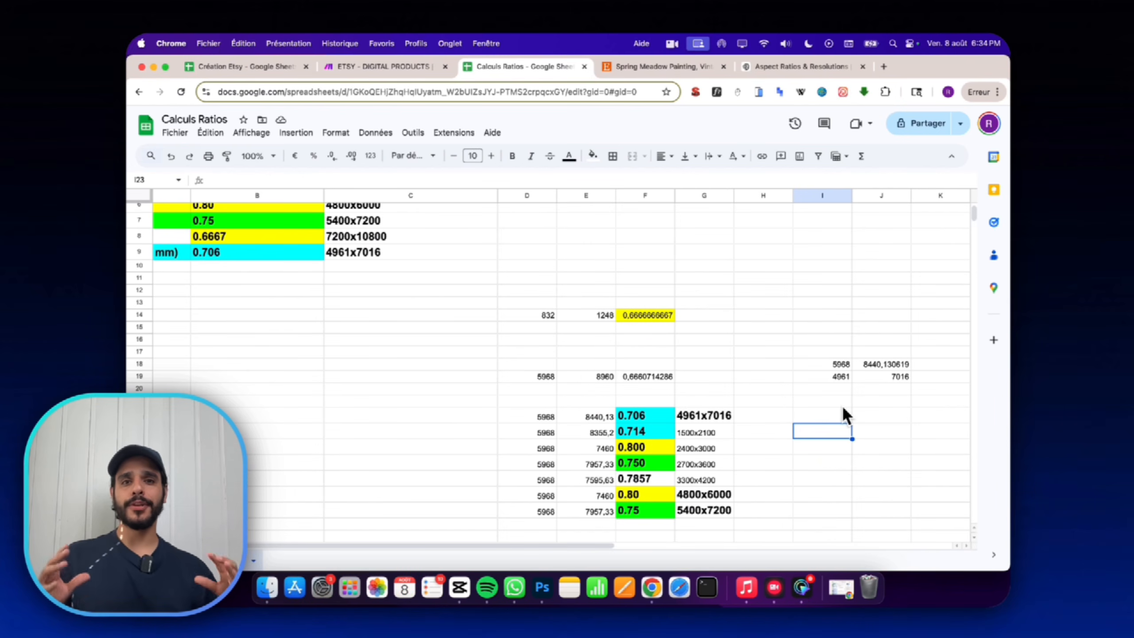
{"action": "left_click", "coordinate": [546, 417]}
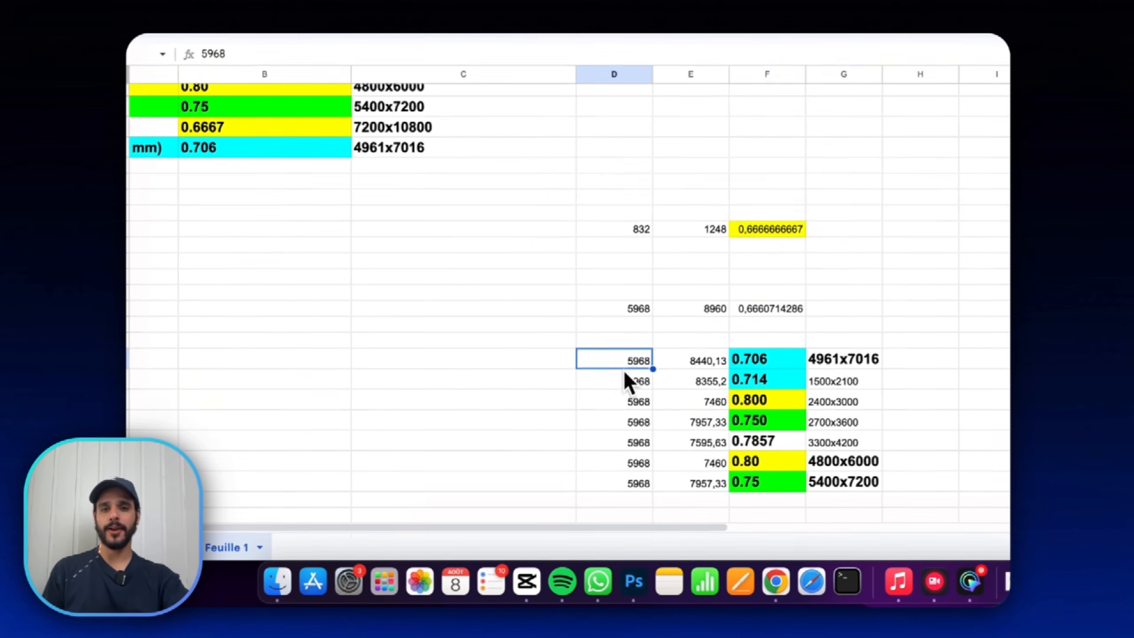
{"action": "left_click", "coordinate": [602, 379]}
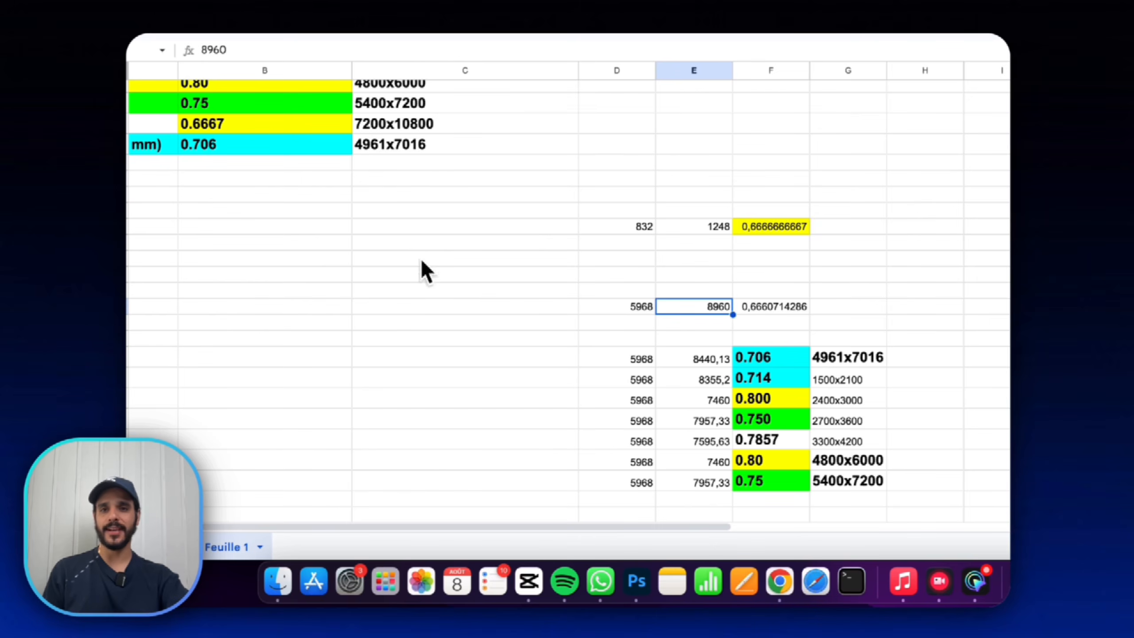
{"action": "scroll", "coordinate": [410, 264], "scroll_direction": "up", "scroll_amount": 2}
{"action": "scroll", "coordinate": [491, 393], "scroll_direction": "down", "scroll_amount": 4}
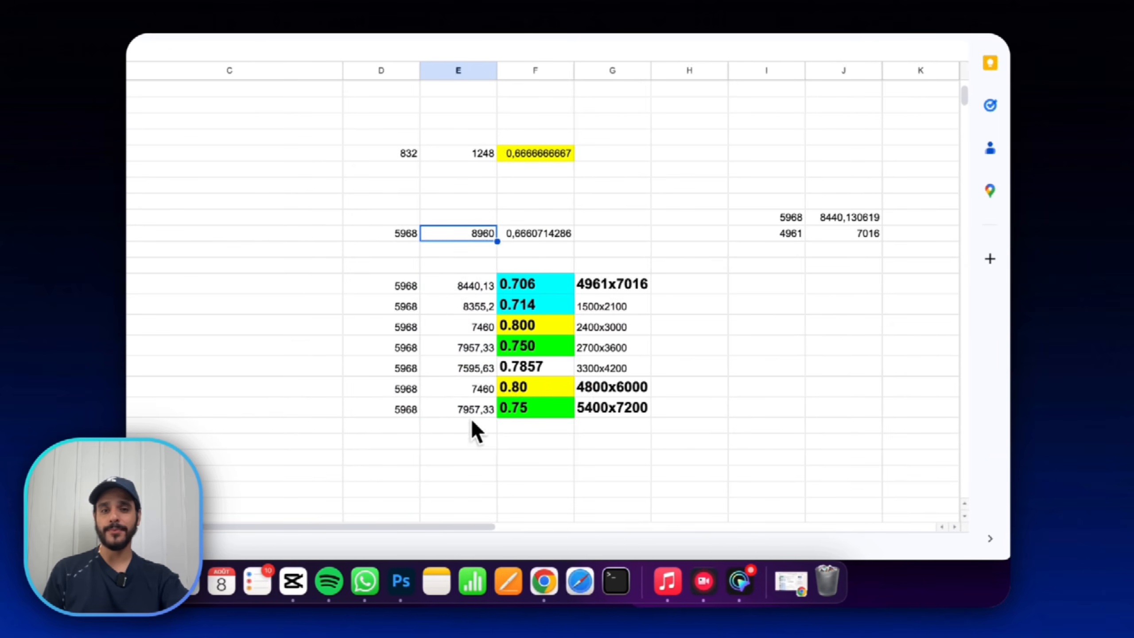
{"action": "left_click_drag", "start_coordinate": [493, 286], "coordinate": [493, 407]}
{"action": "left_click", "coordinate": [485, 236]}
{"action": "left_click", "coordinate": [406, 236]}
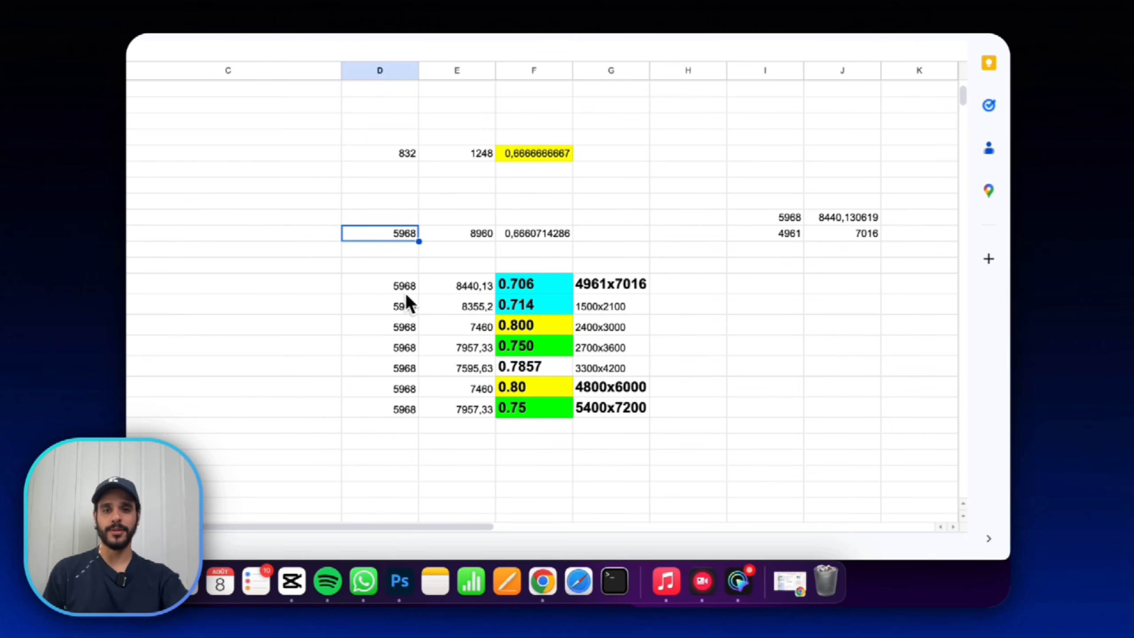
{"action": "left_click", "coordinate": [406, 286]}
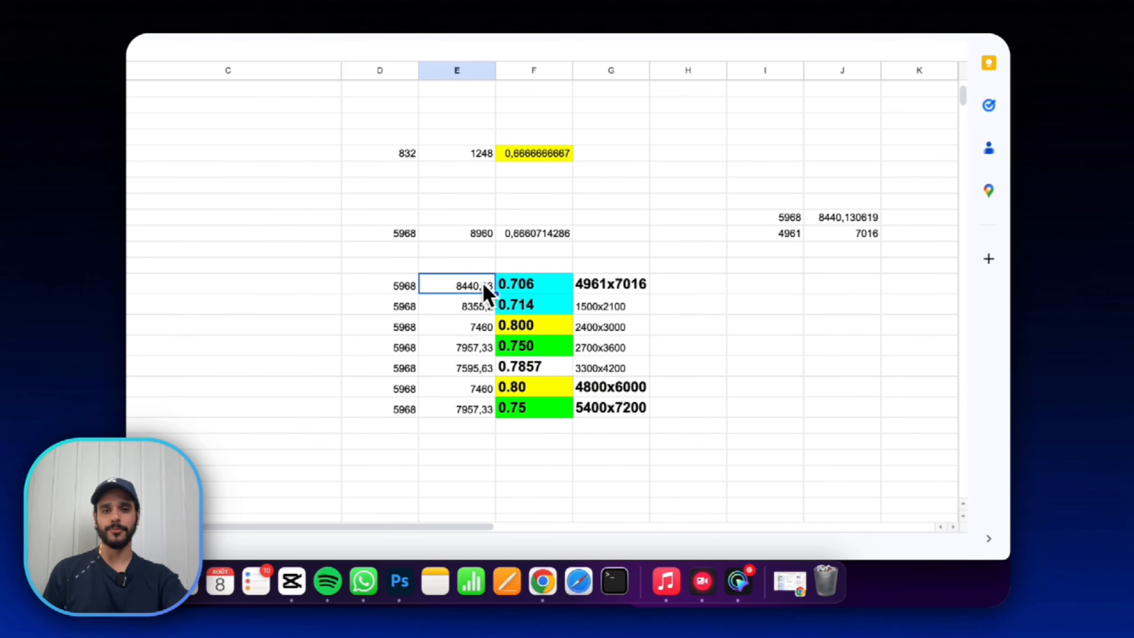
Examine the proportional calculation in I18:J19 for the 4961x7016 format, including the formula in J18.
{"action": "left_click", "coordinate": [788, 233]}
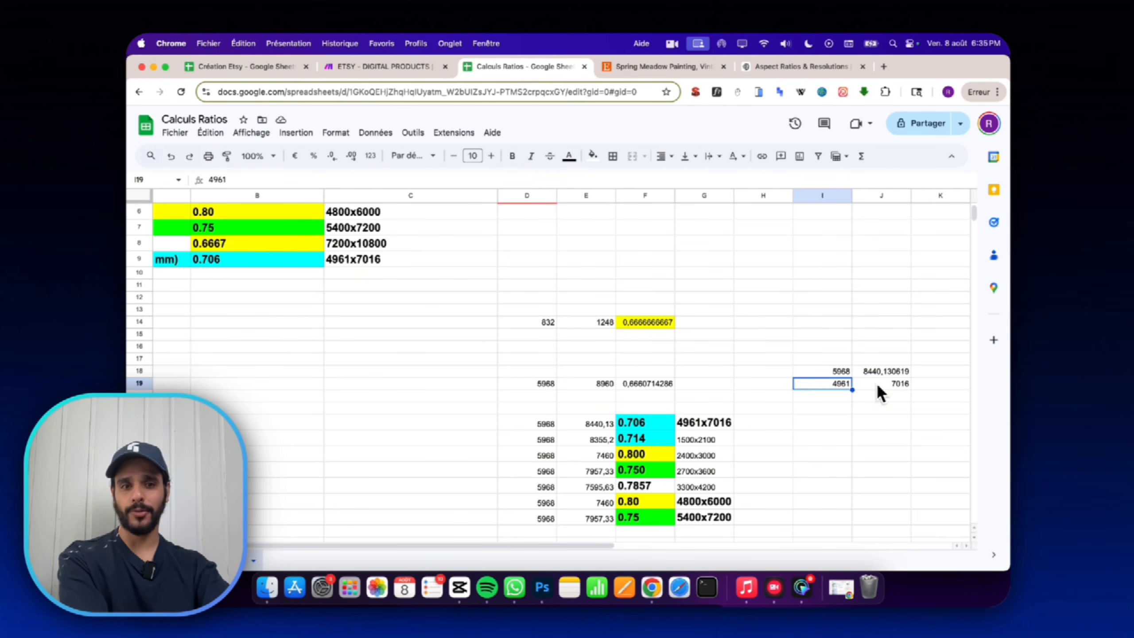
{"action": "left_click", "coordinate": [731, 423]}
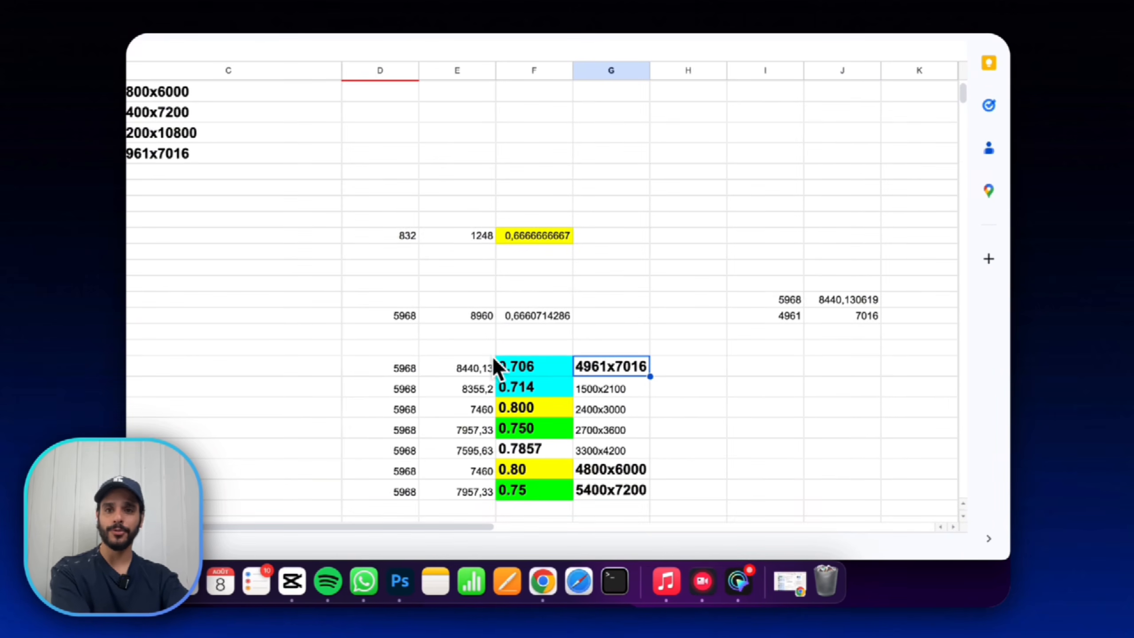
{"action": "left_click", "coordinate": [849, 316]}
{"action": "left_click", "coordinate": [779, 316]}
{"action": "left_click", "coordinate": [779, 302]}
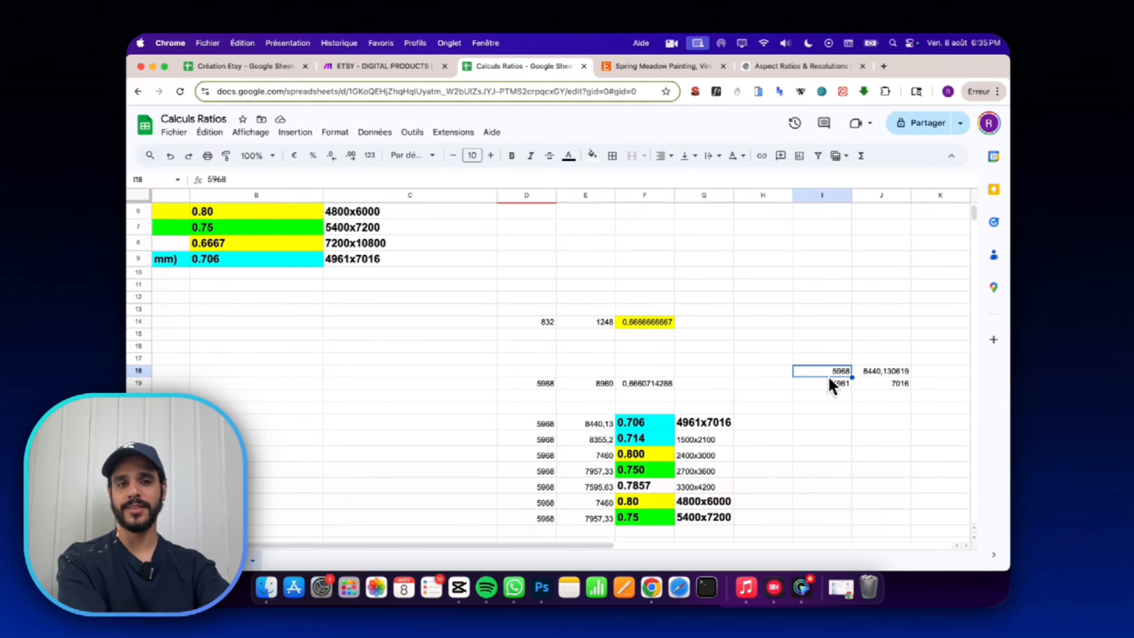
{"action": "left_click", "coordinate": [879, 374]}
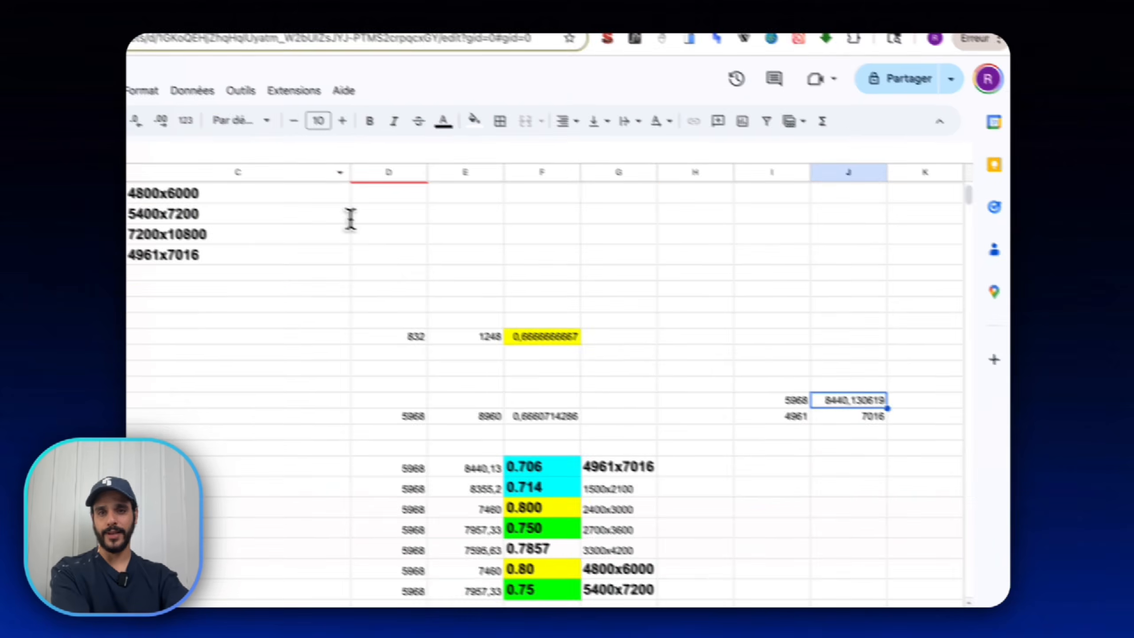
{"action": "left_click", "coordinate": [329, 180]}
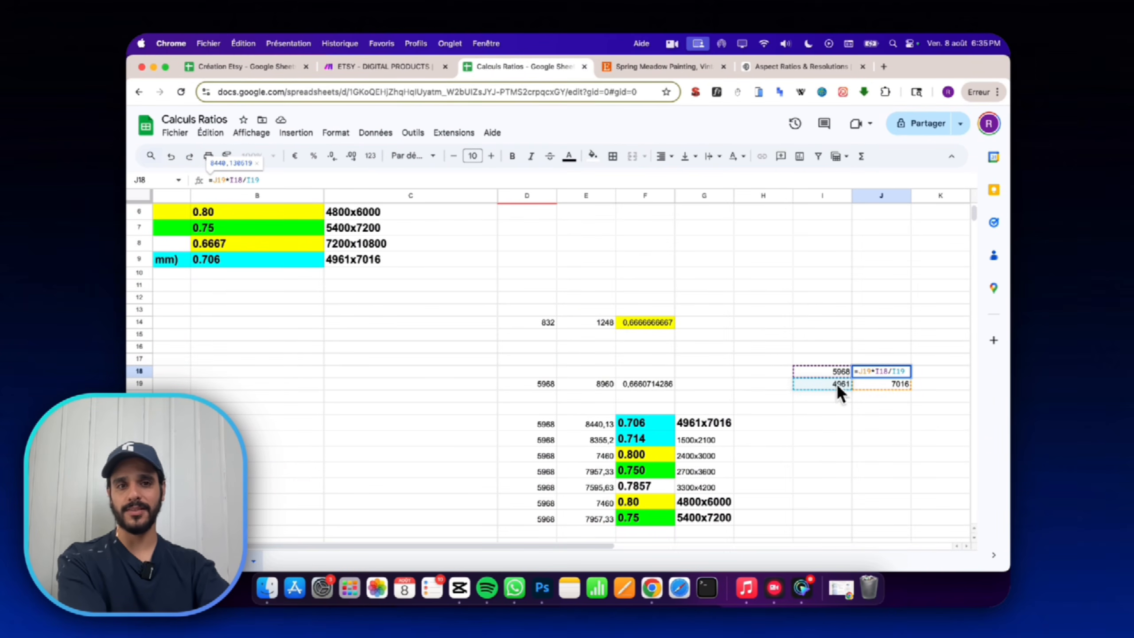
{"action": "left_click", "coordinate": [867, 333]}
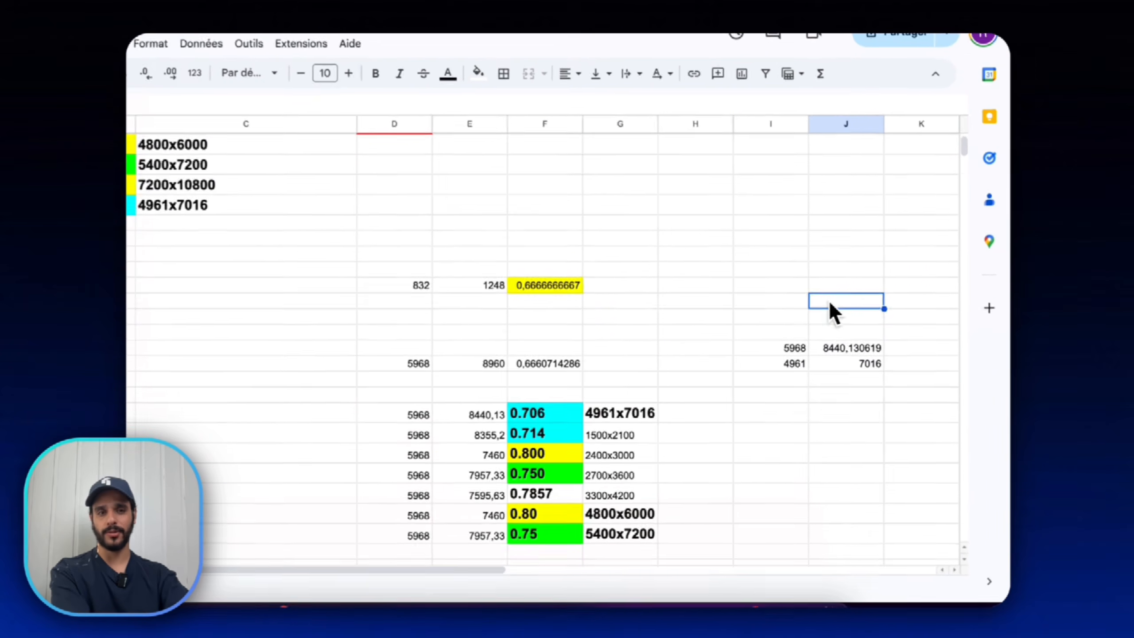
{"action": "left_click", "coordinate": [839, 350]}
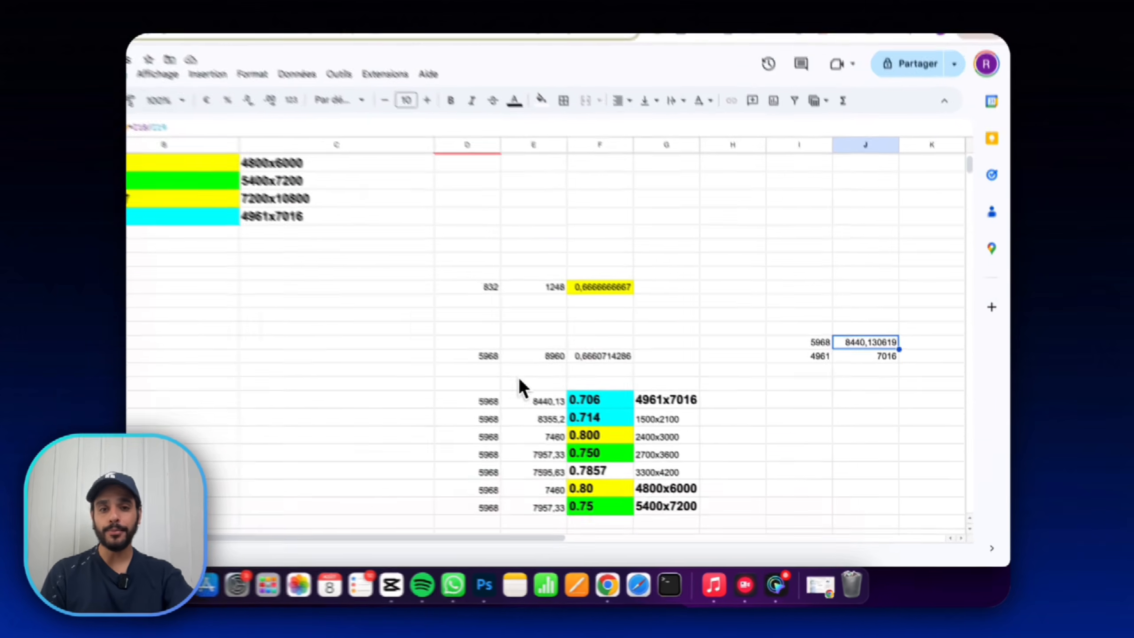
Compare the upscaled image height in E19 with the proportional height calculated in J18.
{"action": "left_click", "coordinate": [589, 394]}
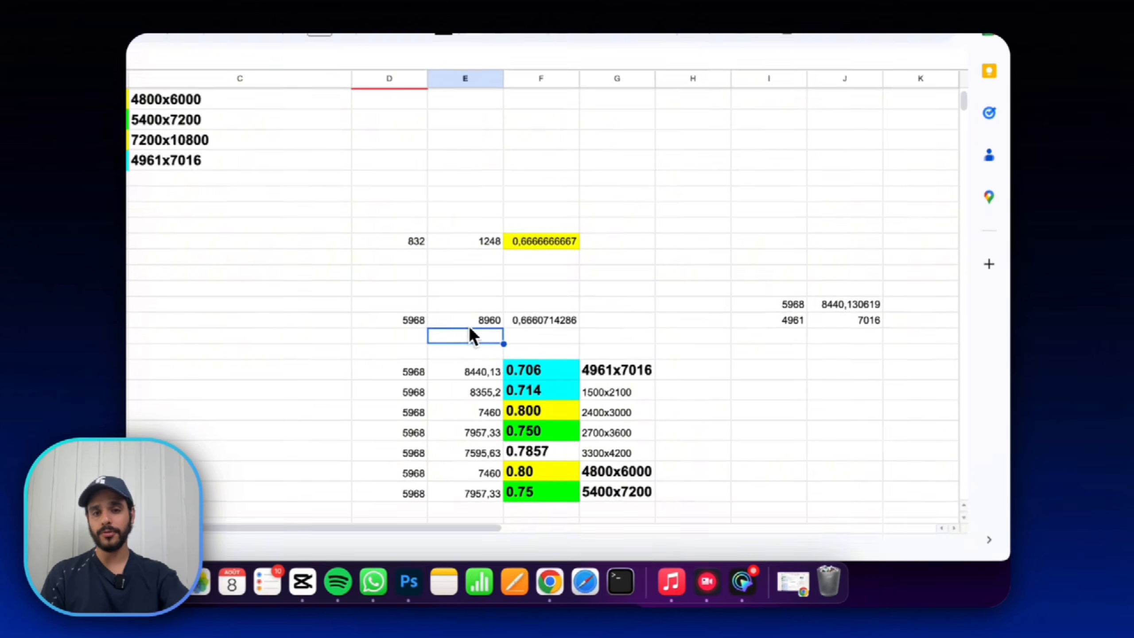
{"action": "left_click", "coordinate": [587, 385]}
{"action": "left_click_drag", "start_coordinate": [538, 385], "coordinate": [598, 383]}
{"action": "left_click", "coordinate": [472, 316]}
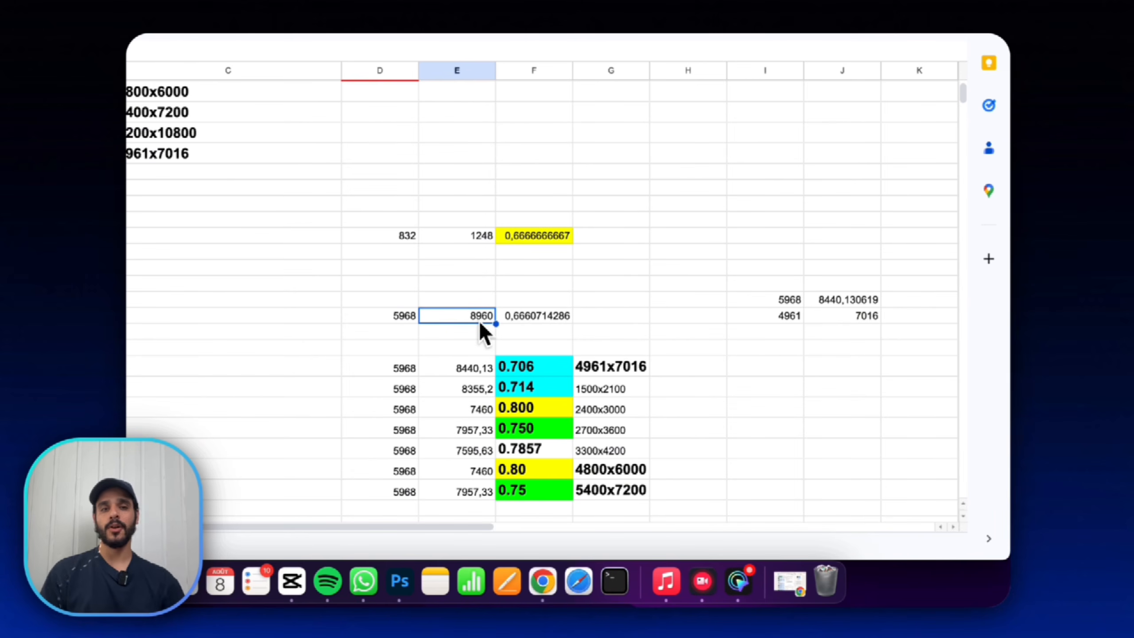
{"action": "left_click", "coordinate": [859, 304]}
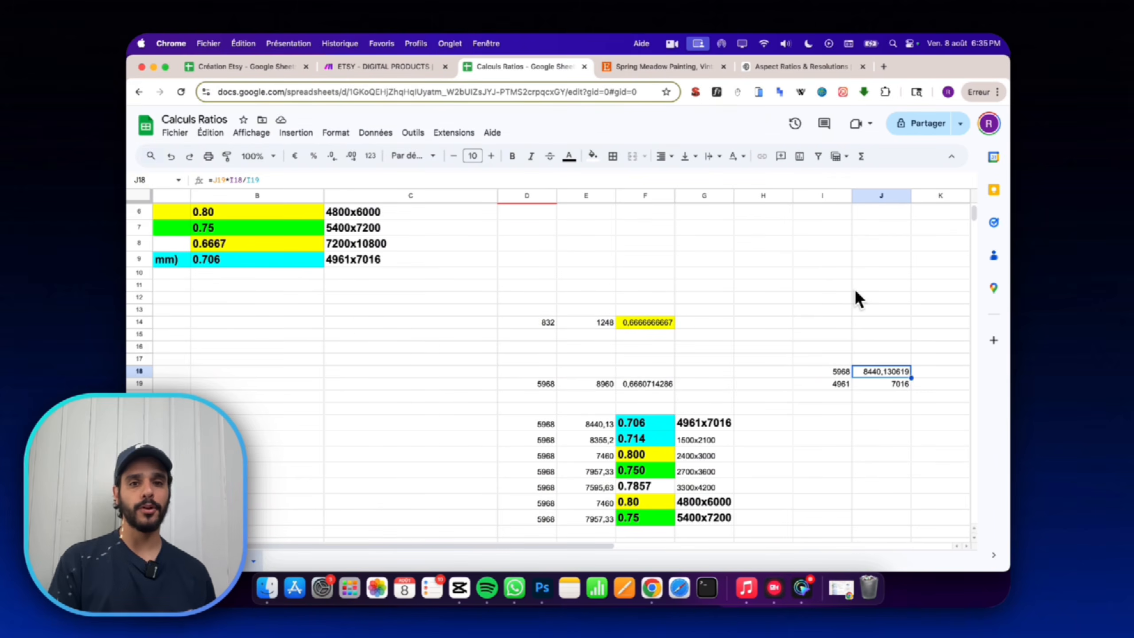
{"action": "key", "text": "Left"}
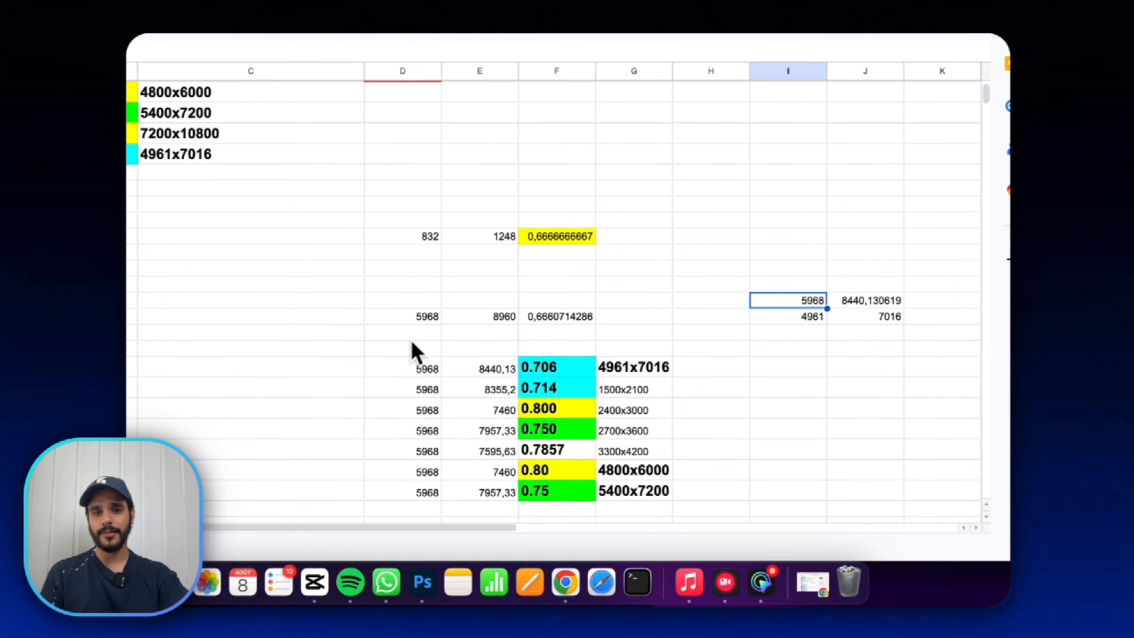
{"action": "left_click", "coordinate": [864, 302]}
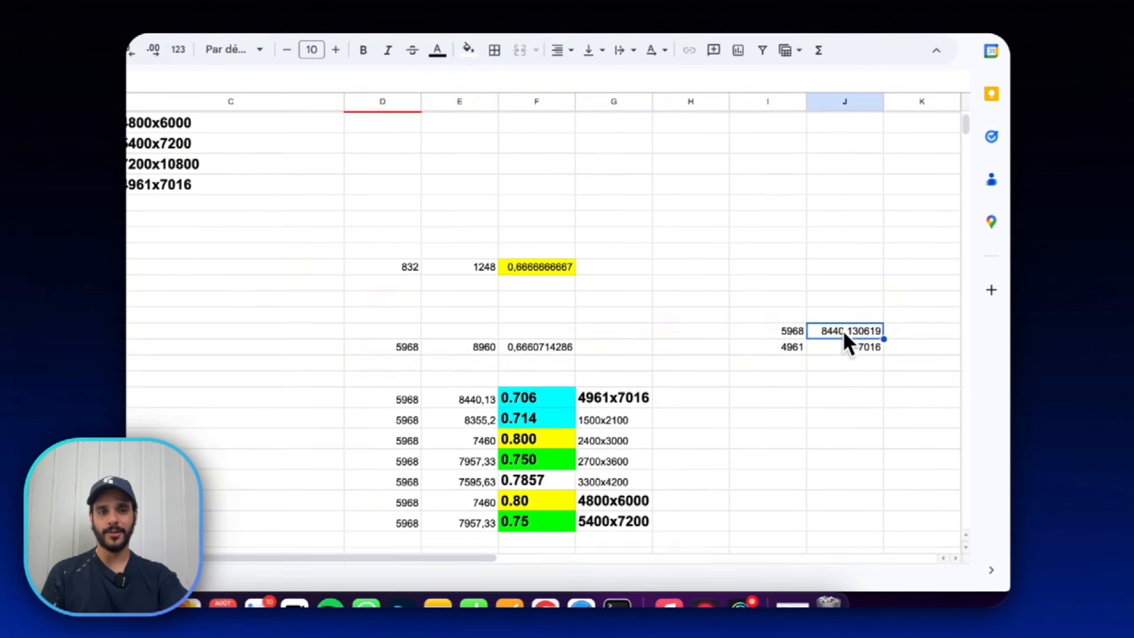
Replace the formula in J18 with the fixed height 8960.
{"action": "left_click", "coordinate": [852, 353]}
{"action": "left_click", "coordinate": [848, 336]}
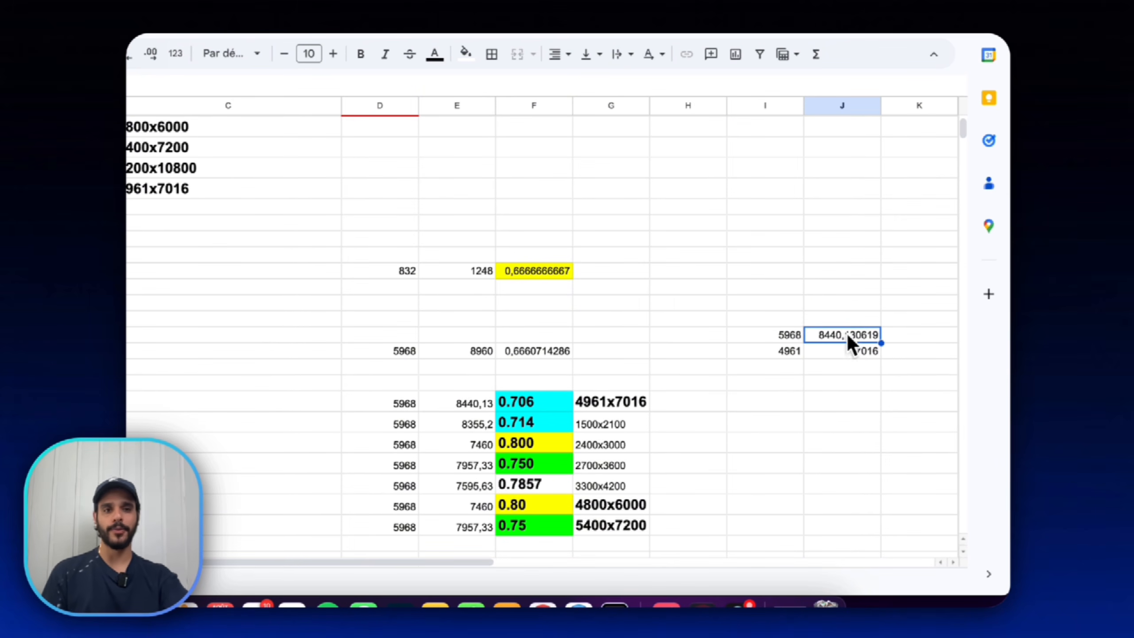
{"action": "type", "text": "8960"}
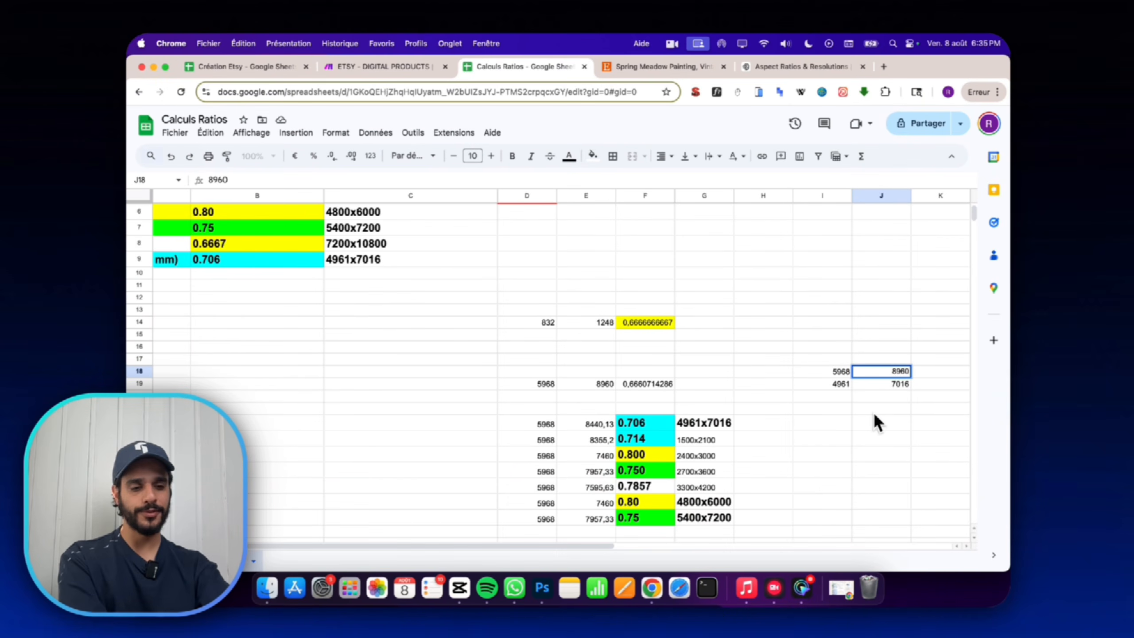
{"action": "key", "text": "Return"}
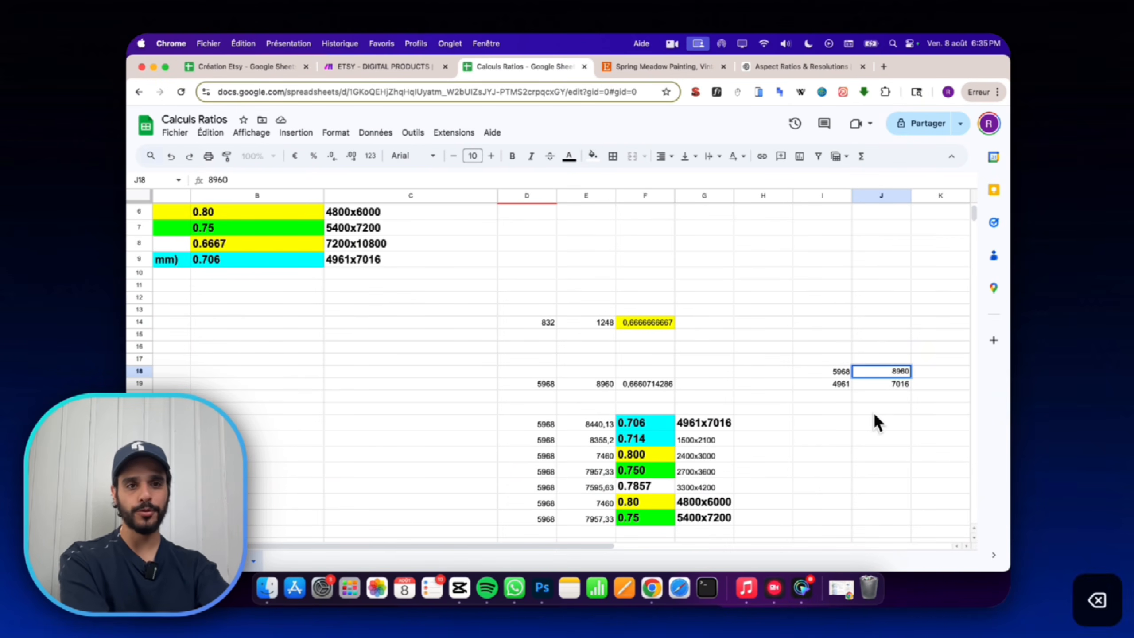
Replace the width in I18 with the formula =I19*J18/J19.
{"action": "left_click", "coordinate": [842, 375]}
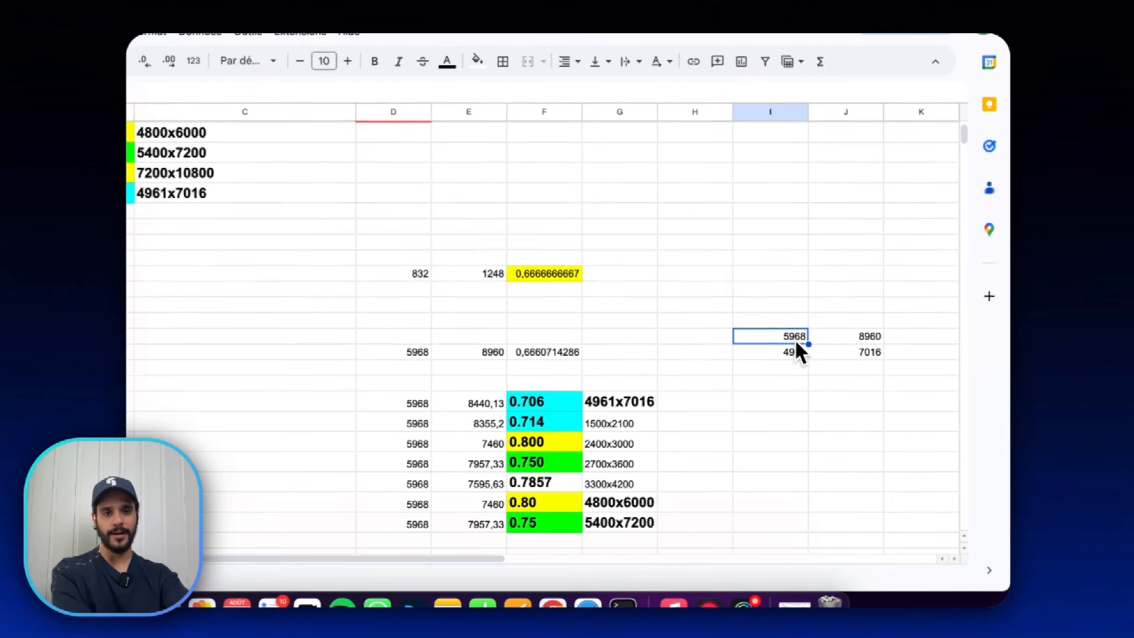
{"action": "key", "text": "BackSpace"}
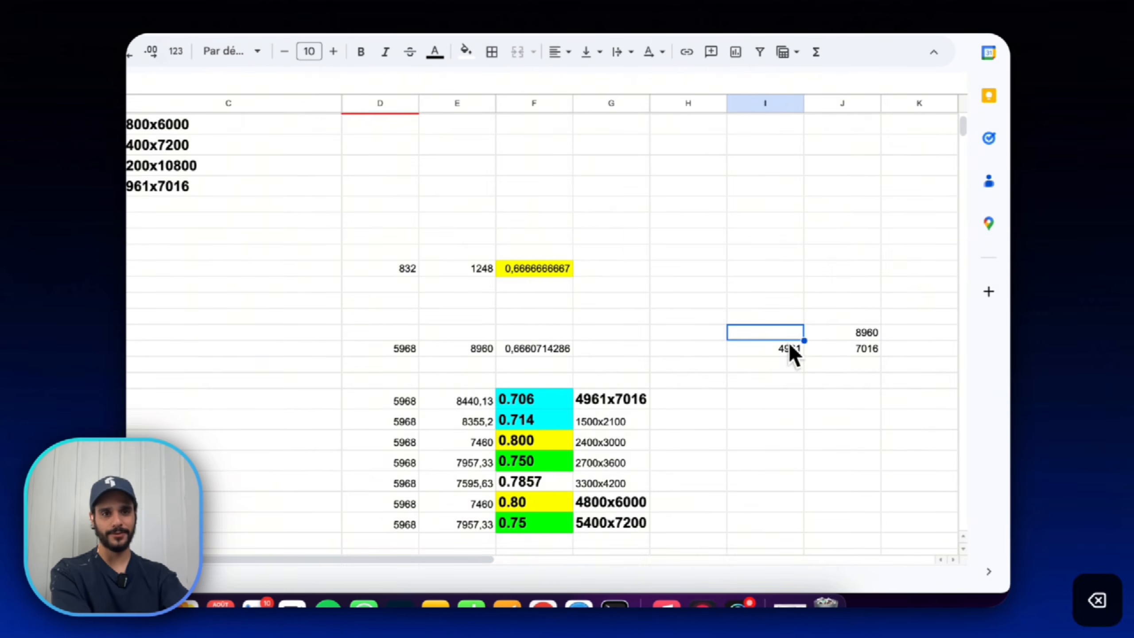
{"action": "type", "text": "="}
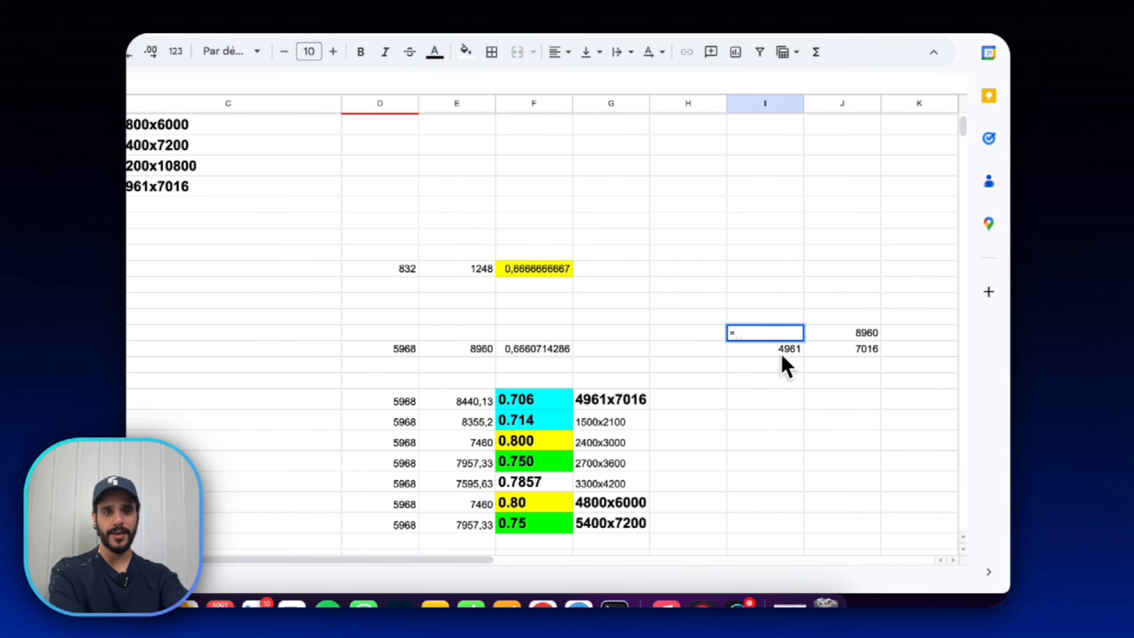
{"action": "left_click", "coordinate": [783, 353]}
{"action": "type", "text": "*"}
{"action": "left_click", "coordinate": [859, 336]}
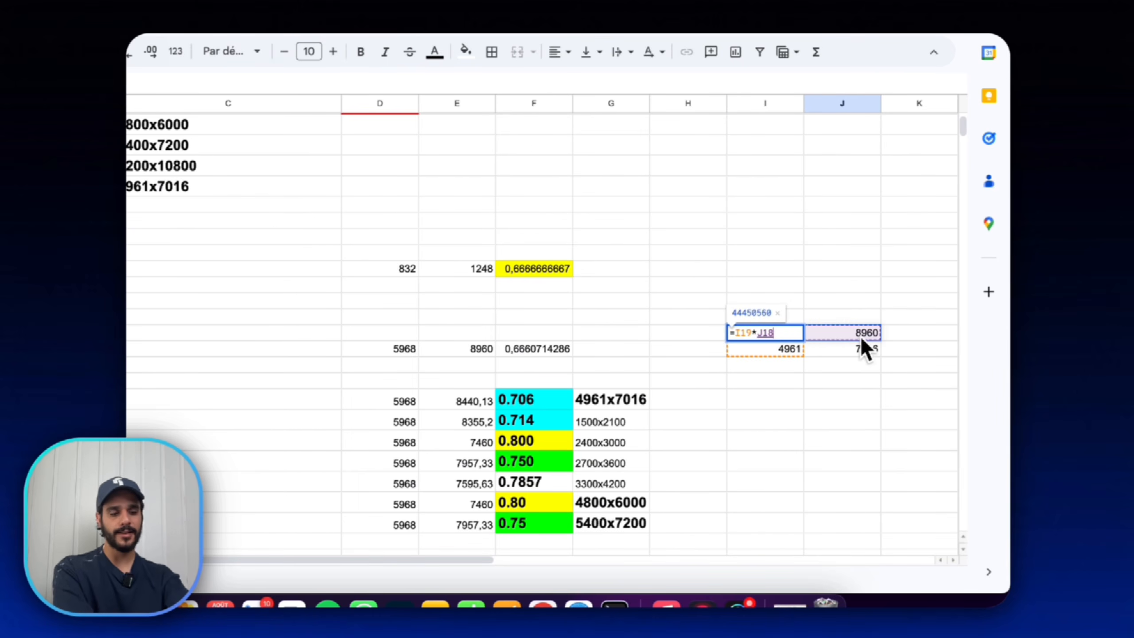
{"action": "type", "text": "/"}
{"action": "left_click", "coordinate": [867, 349]}
{"action": "key", "text": "Return"}
Check cells J18 and I18, and undo the trial changes made to both.
{"action": "left_click", "coordinate": [861, 338]}
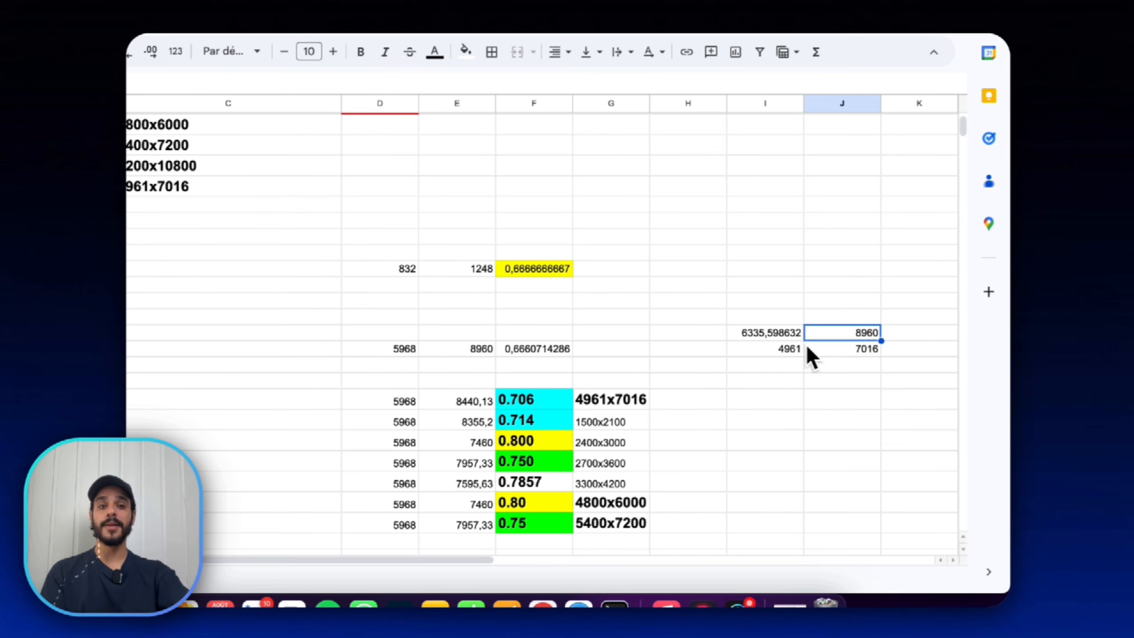
{"action": "left_click", "coordinate": [761, 336]}
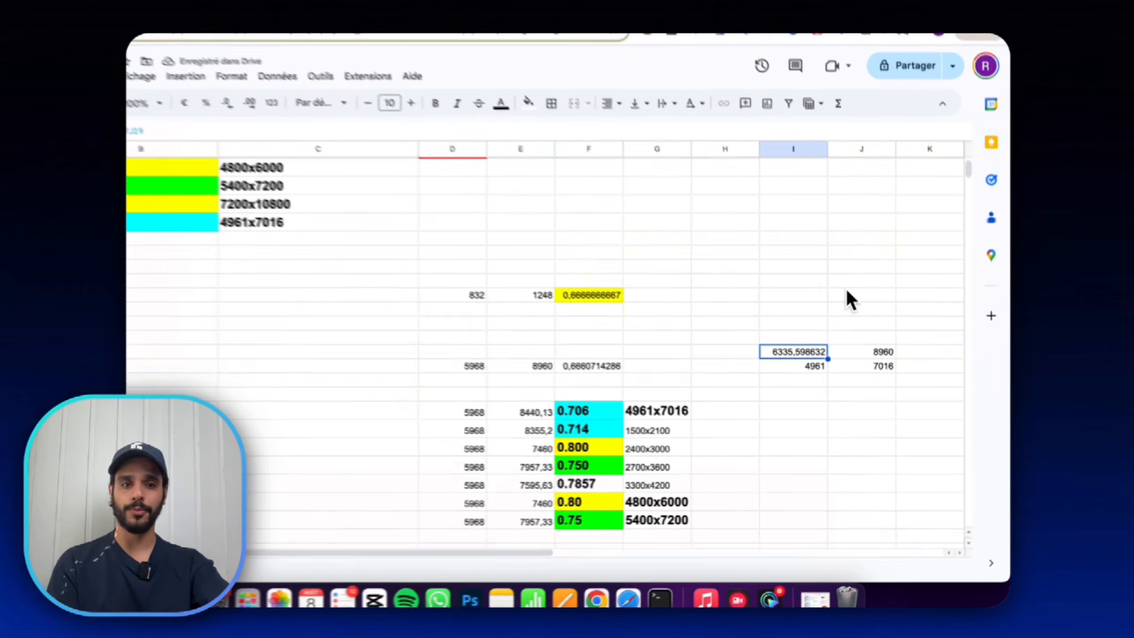
{"action": "key", "text": "super+z"}
{"action": "key", "text": "super+z"}
{"action": "key", "text": "super+z"}
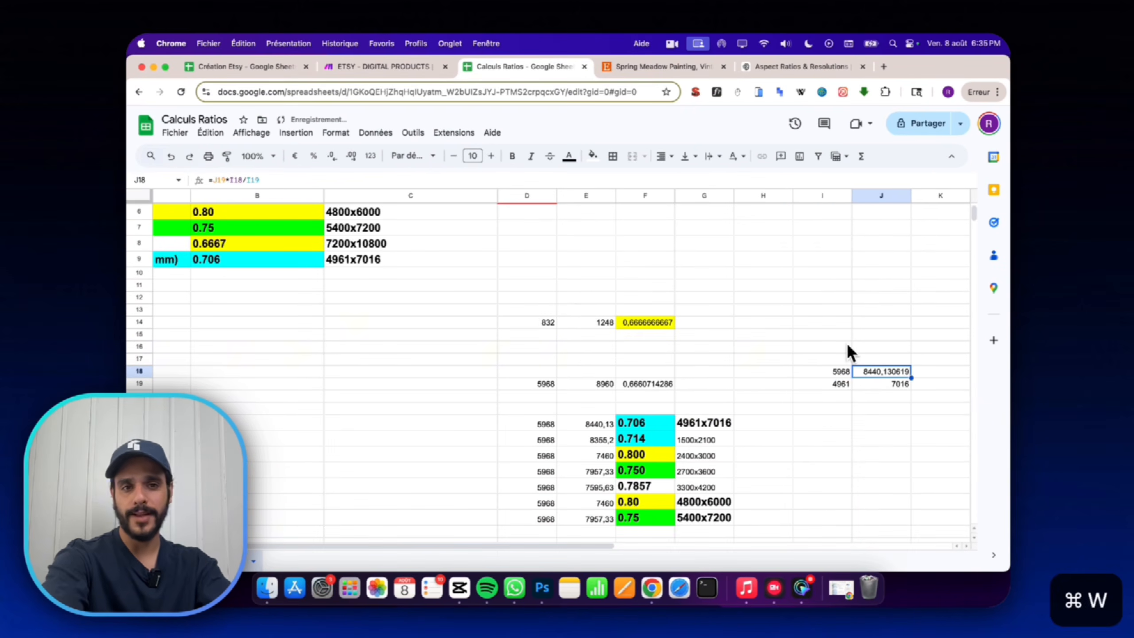
Review the source image ratio in F14 and the proportional width and height calculation in I18:J19.
{"action": "left_click", "coordinate": [848, 339]}
{"action": "left_click", "coordinate": [839, 441]}
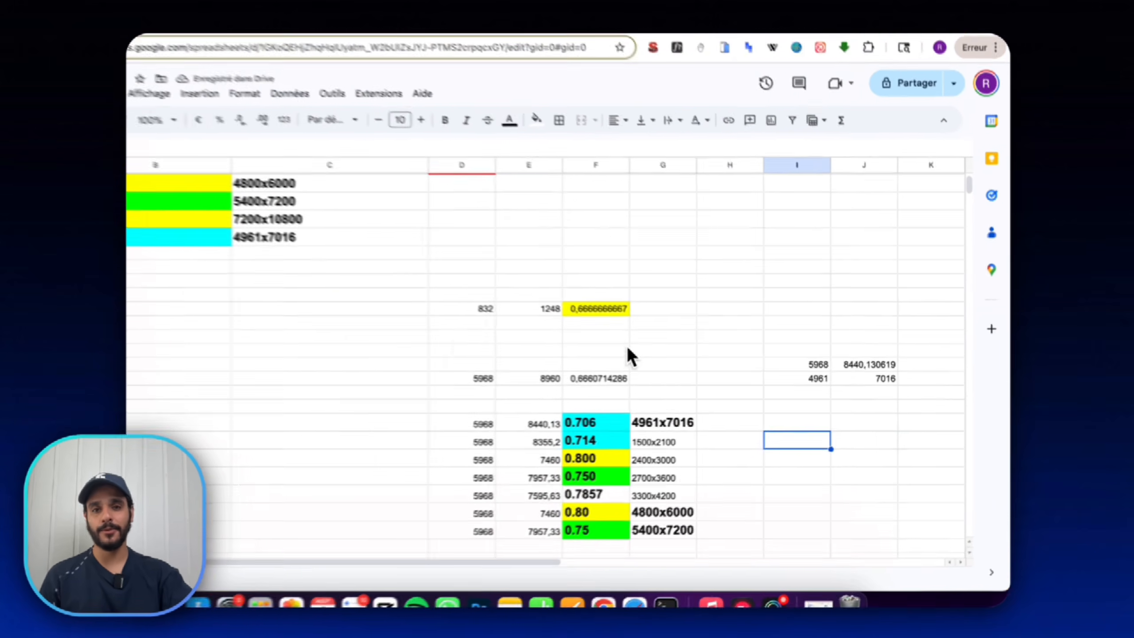
{"action": "left_click", "coordinate": [644, 322]}
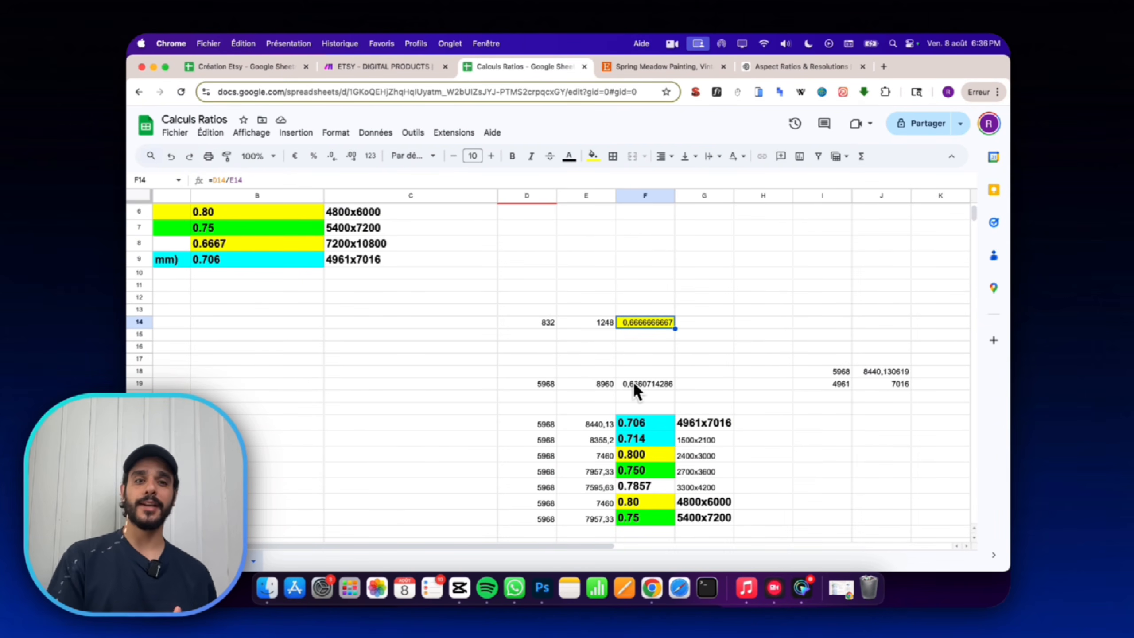
{"action": "left_click", "coordinate": [822, 373]}
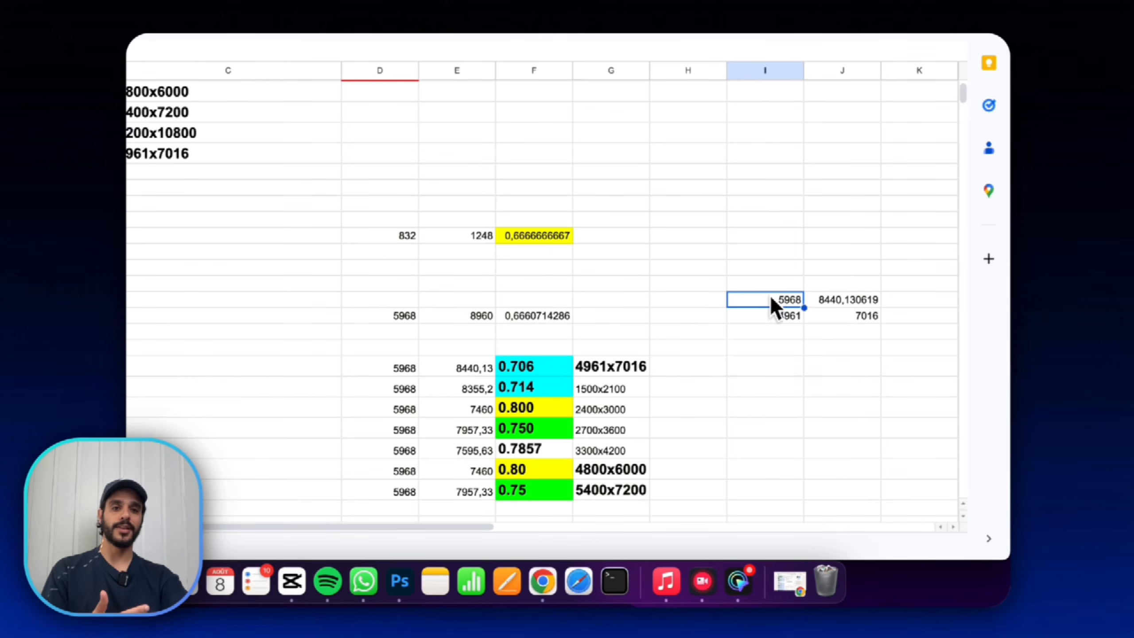
{"action": "left_click", "coordinate": [868, 300]}
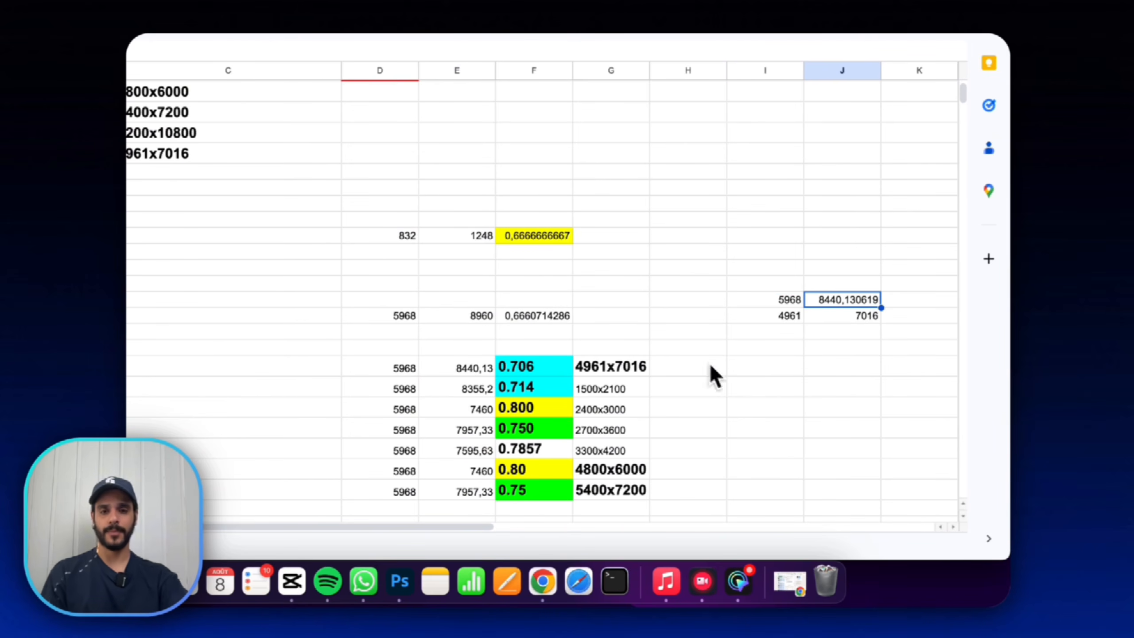
{"action": "left_click_drag", "start_coordinate": [765, 203], "coordinate": [875, 403]}
{"action": "left_click", "coordinate": [849, 447]}
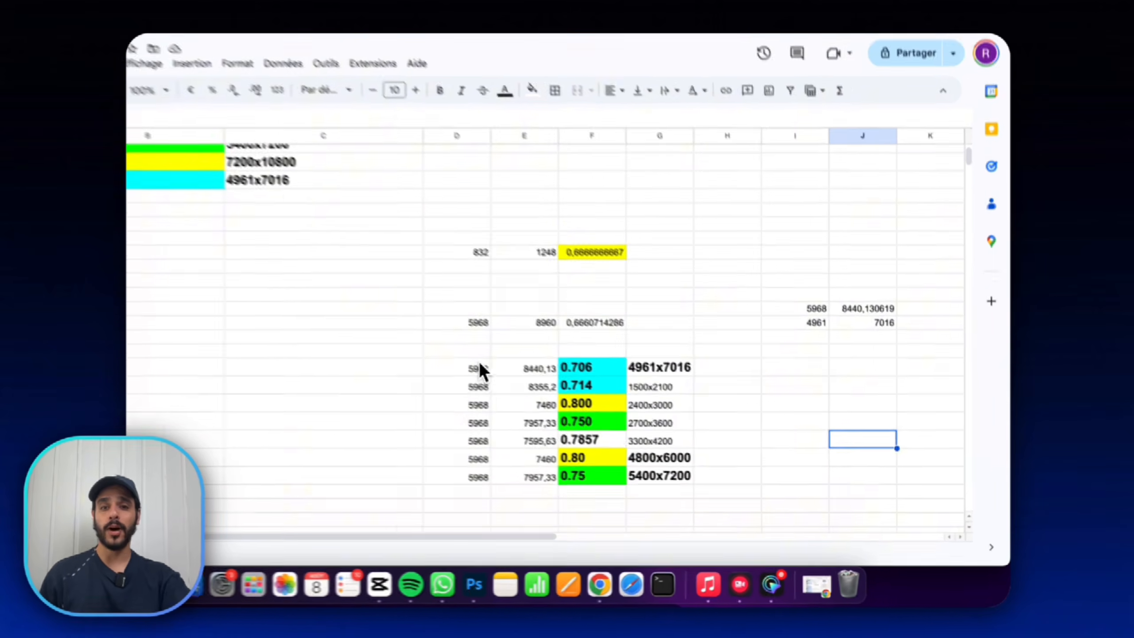
Review the resolution table and the 832 × 1248 source size, and switch to the ETSY - DIGITAL PRODUCTS scenario in Make.
{"action": "left_click_drag", "start_coordinate": [551, 400], "coordinate": [717, 494]}
{"action": "left_click", "coordinate": [825, 494]}
{"action": "scroll", "coordinate": [719, 491], "scroll_direction": "up", "scroll_amount": 3}
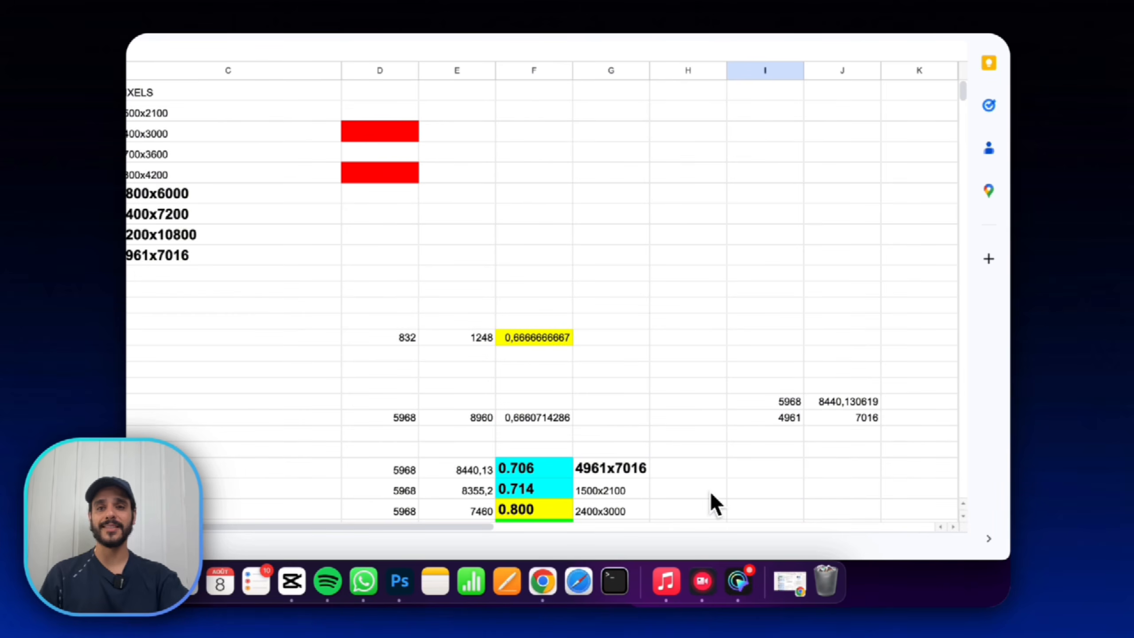
{"action": "left_click", "coordinate": [382, 324]}
{"action": "left_click_drag", "start_coordinate": [381, 331], "coordinate": [477, 329]}
{"action": "left_click_drag", "start_coordinate": [623, 465], "coordinate": [683, 479]}
{"action": "left_click", "coordinate": [419, 66]}
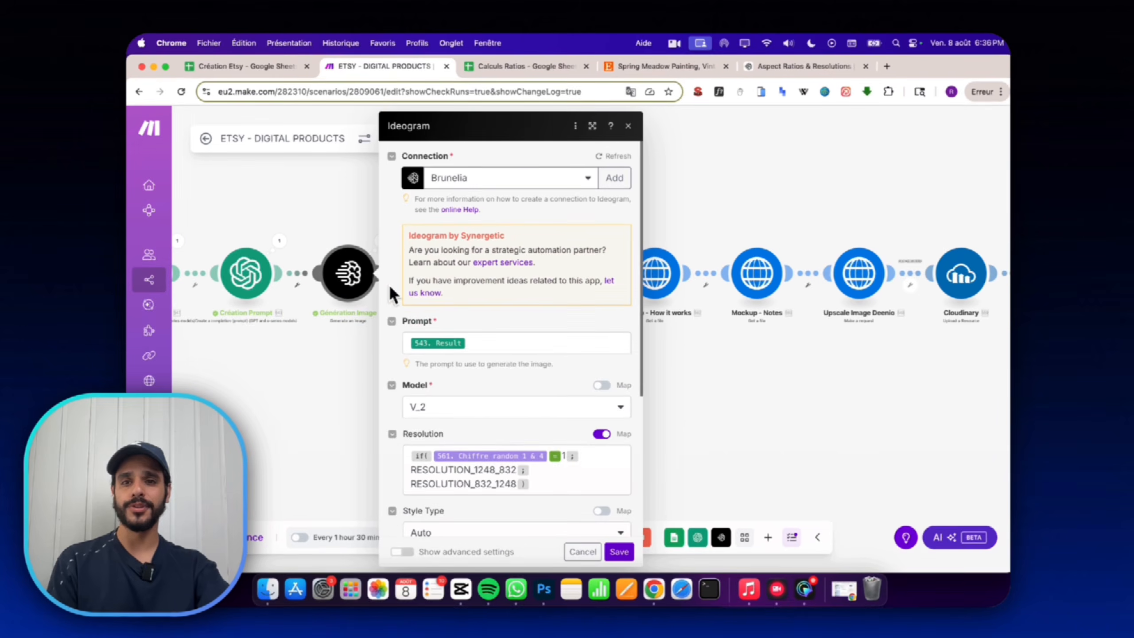
Switch to the Calculs Ratios spreadsheet and review the 832 × 1248 source size alongside the print resolution calculations.
{"action": "left_click", "coordinate": [538, 62]}
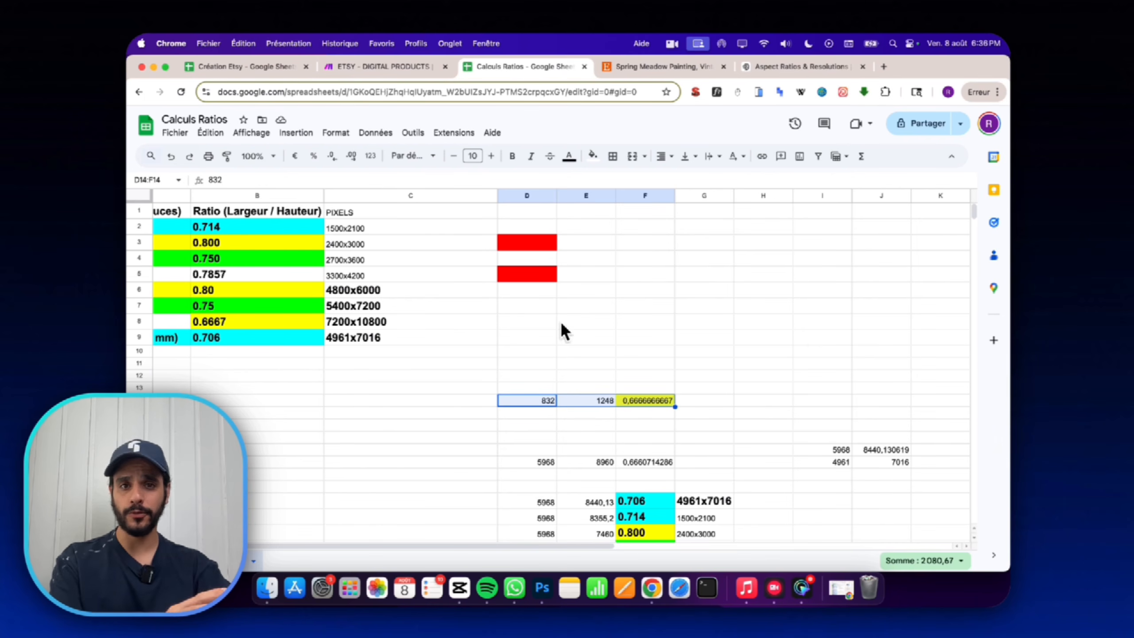
{"action": "scroll", "coordinate": [581, 394], "scroll_direction": "down", "scroll_amount": 1}
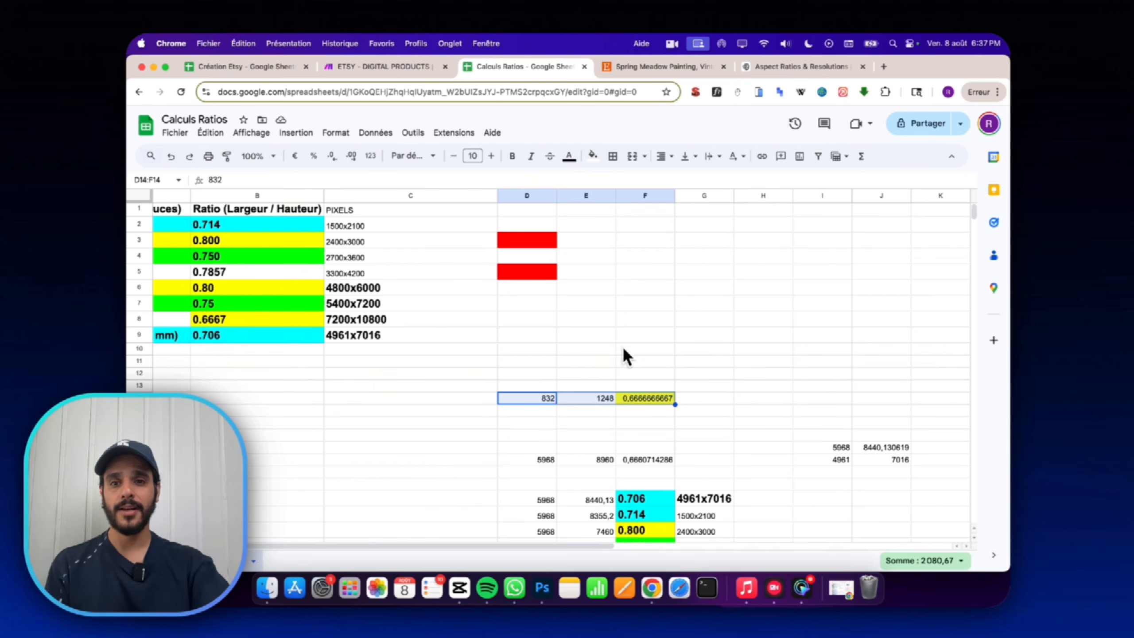
{"action": "scroll", "coordinate": [496, 370], "scroll_direction": "down", "scroll_amount": 3}
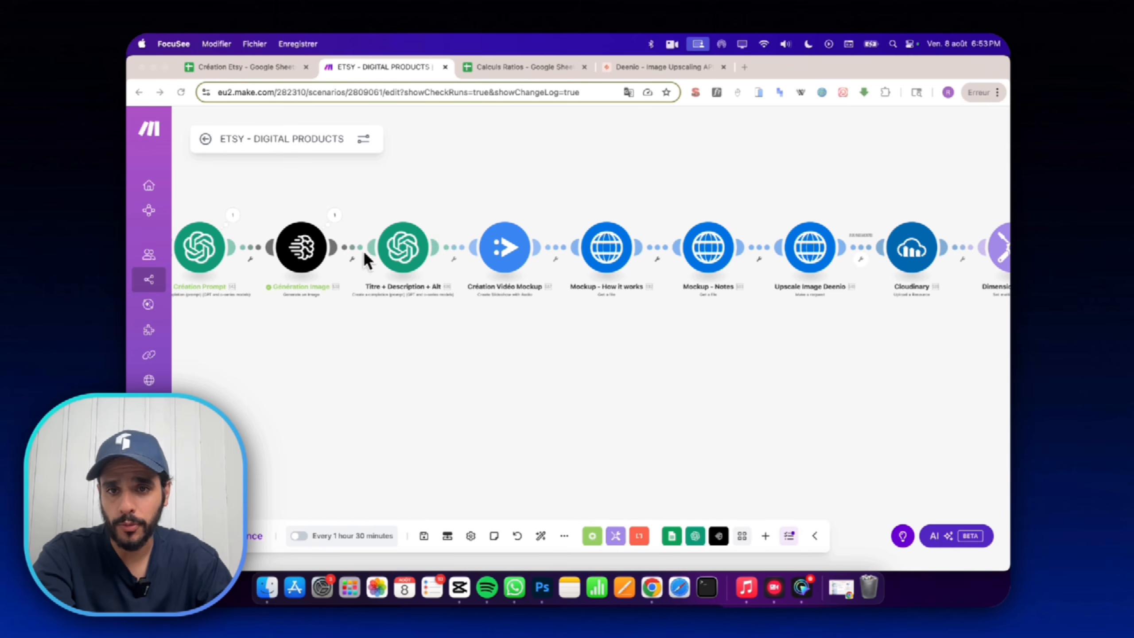
Review the Make scenario's modules from Génération Image to Upscale Image Deenio.
{"action": "scroll", "coordinate": [393, 250], "scroll_direction": "up", "scroll_amount": 5}
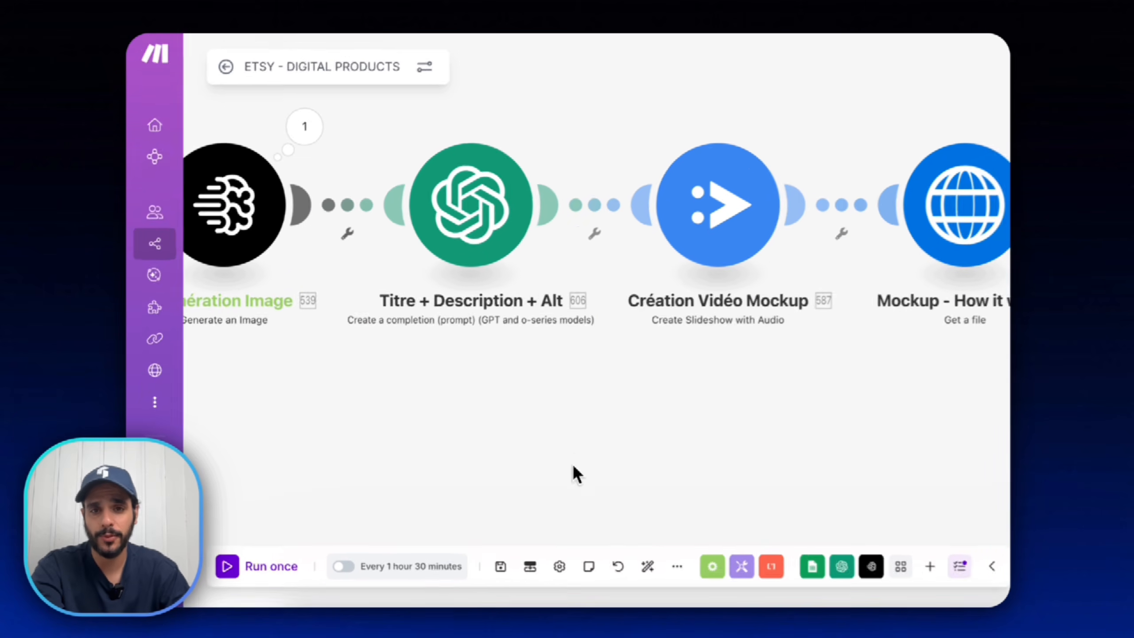
{"action": "scroll", "coordinate": [527, 252], "scroll_direction": "down", "scroll_amount": 3}
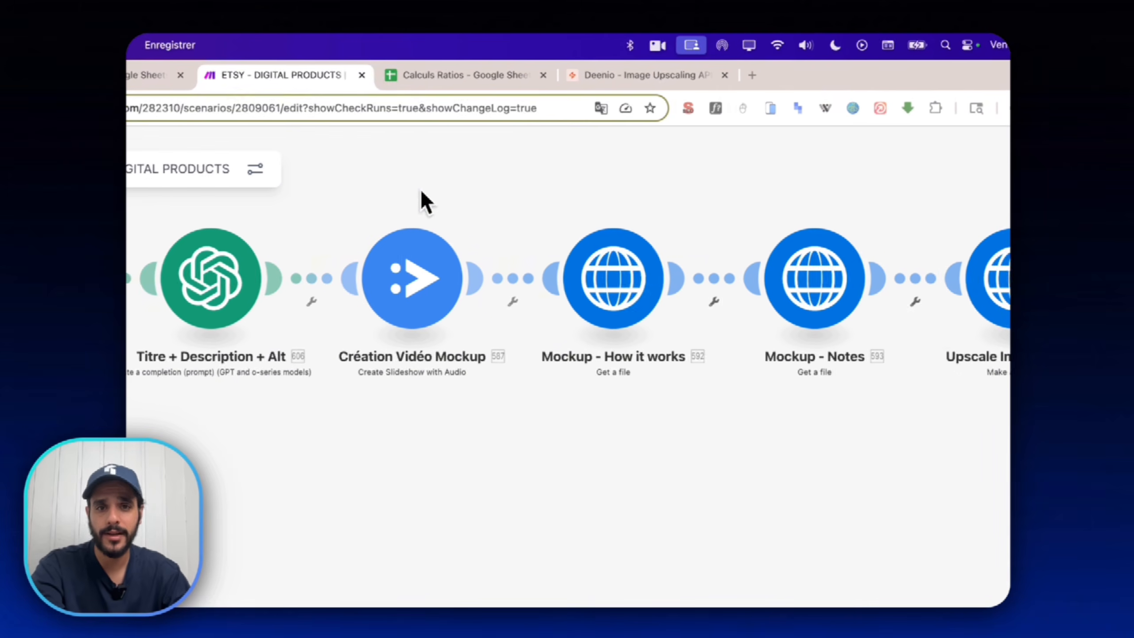
{"action": "left_click_drag", "start_coordinate": [759, 246], "coordinate": [257, 253]}
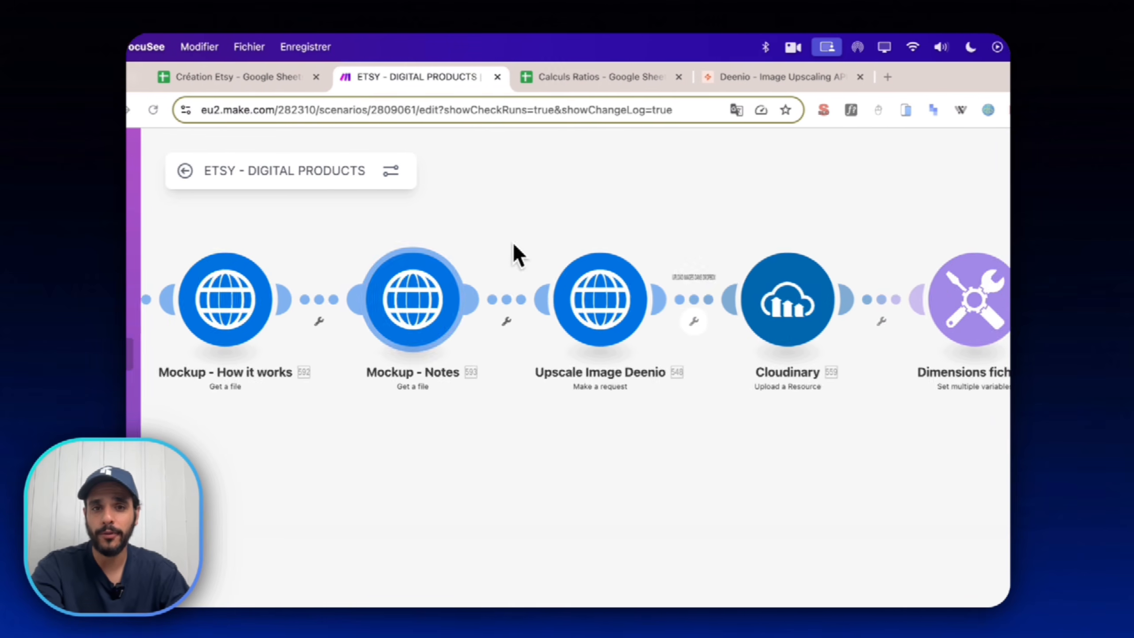
{"action": "left_click_drag", "start_coordinate": [514, 251], "coordinate": [626, 256]}
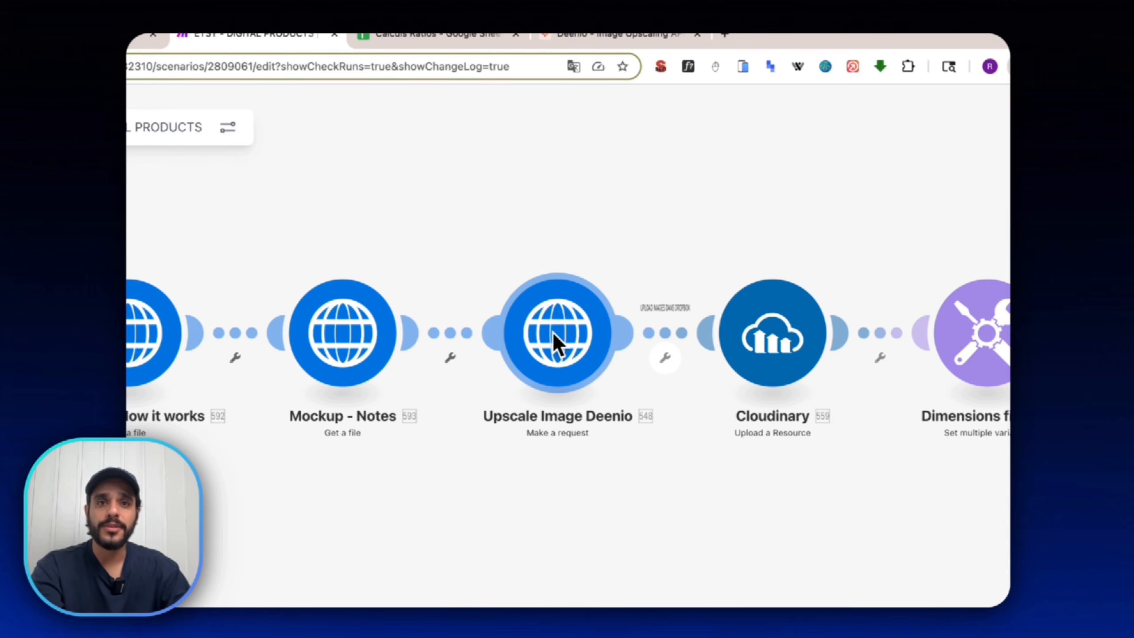
Switch to the Deenio site and review the account home page and the current subscription plan.
{"action": "left_click", "coordinate": [583, 40]}
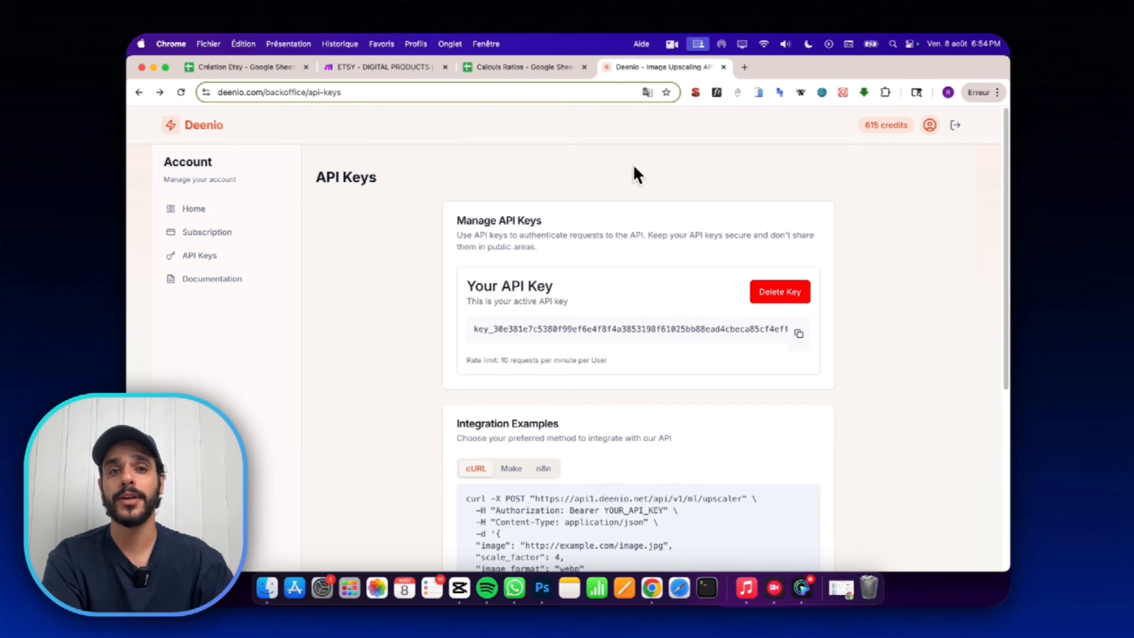
{"action": "left_click", "coordinate": [210, 208]}
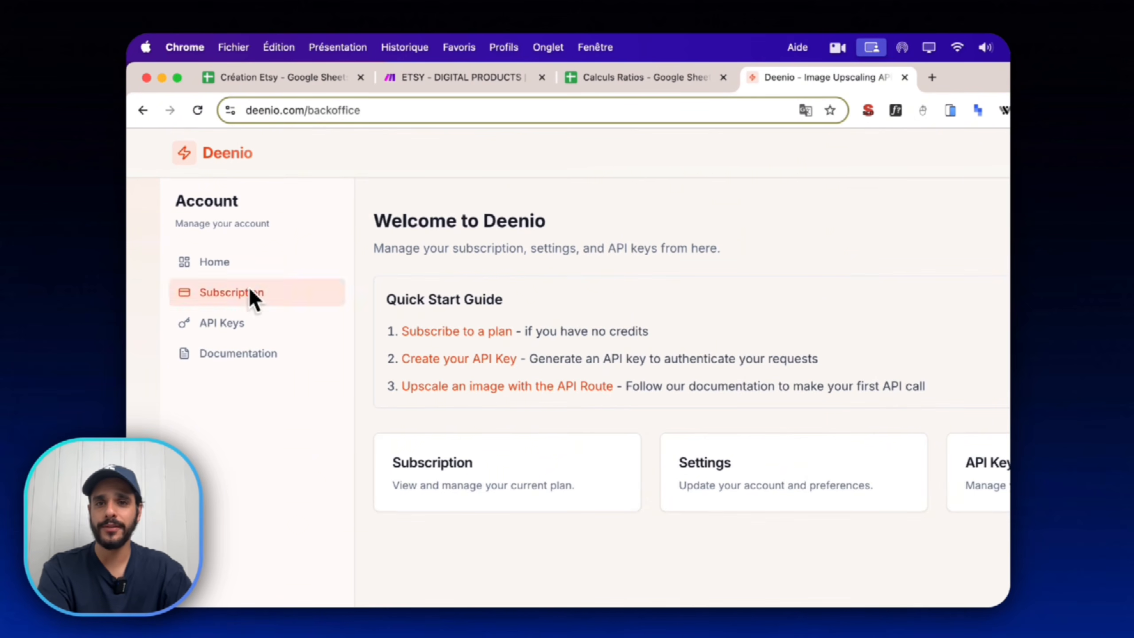
{"action": "left_click", "coordinate": [264, 297]}
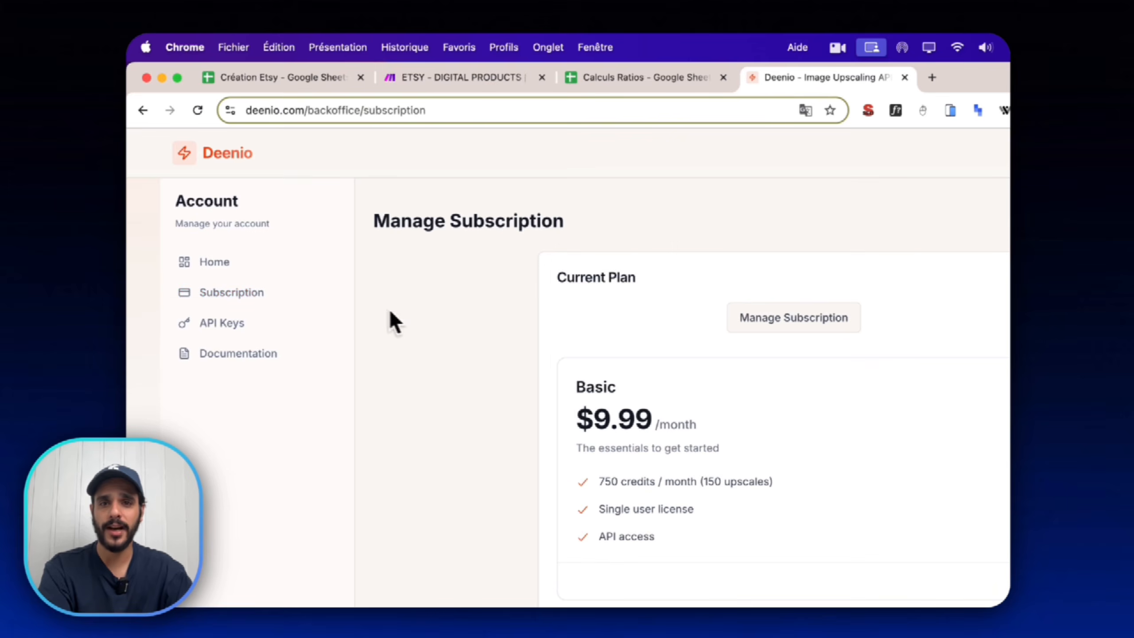
{"action": "scroll", "coordinate": [638, 365], "scroll_direction": "down", "scroll_amount": 10}
{"action": "scroll", "coordinate": [639, 313], "scroll_direction": "up", "scroll_amount": 10}
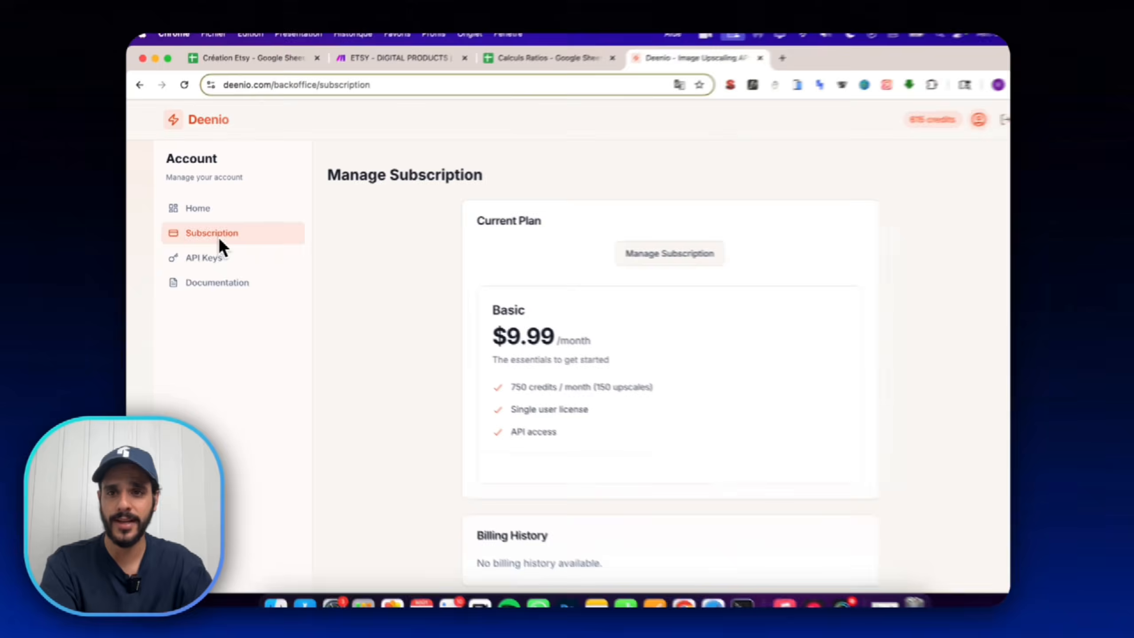
Review Deenio's API Keys page and its Make integration example for the HTTP module.
{"action": "left_click", "coordinate": [214, 259]}
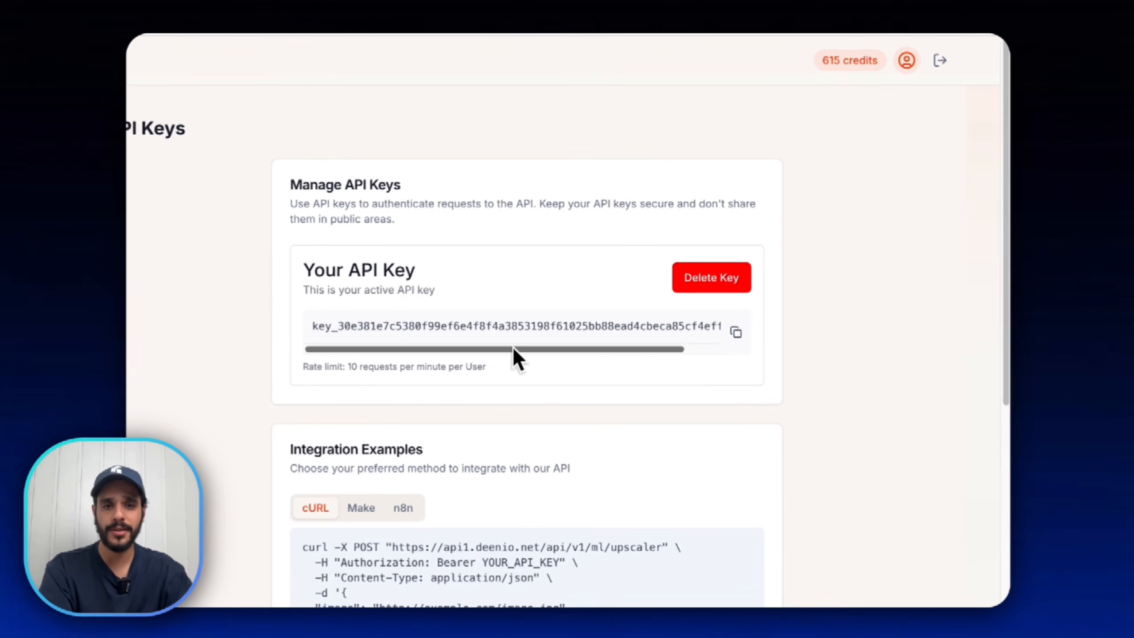
{"action": "left_click_drag", "start_coordinate": [521, 349], "coordinate": [361, 353]}
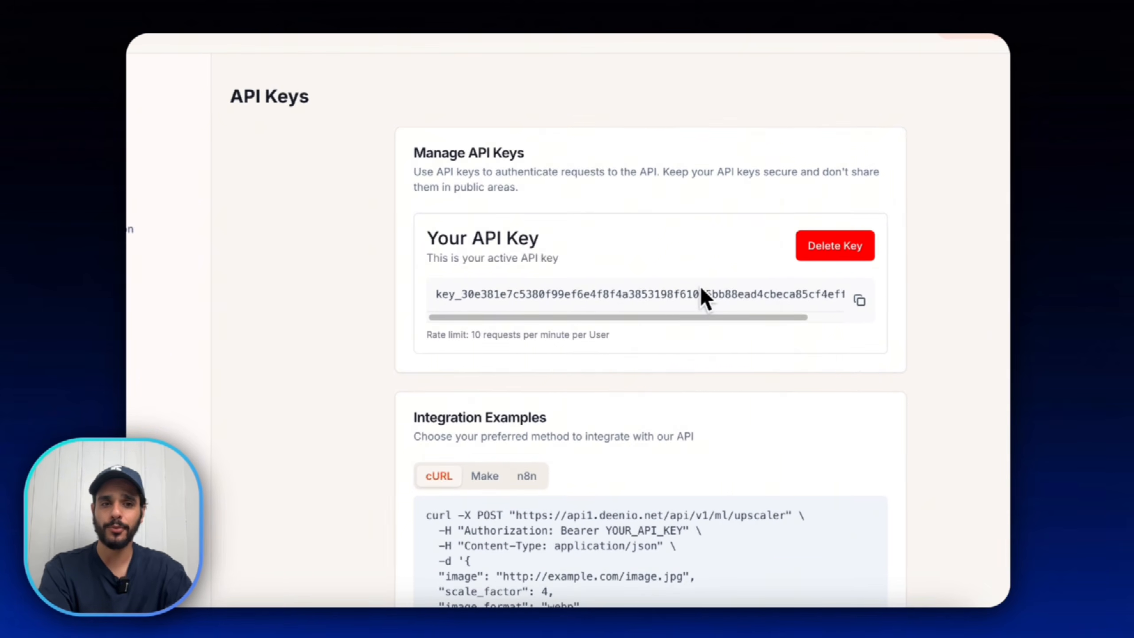
{"action": "left_click_drag", "start_coordinate": [635, 319], "coordinate": [458, 314]}
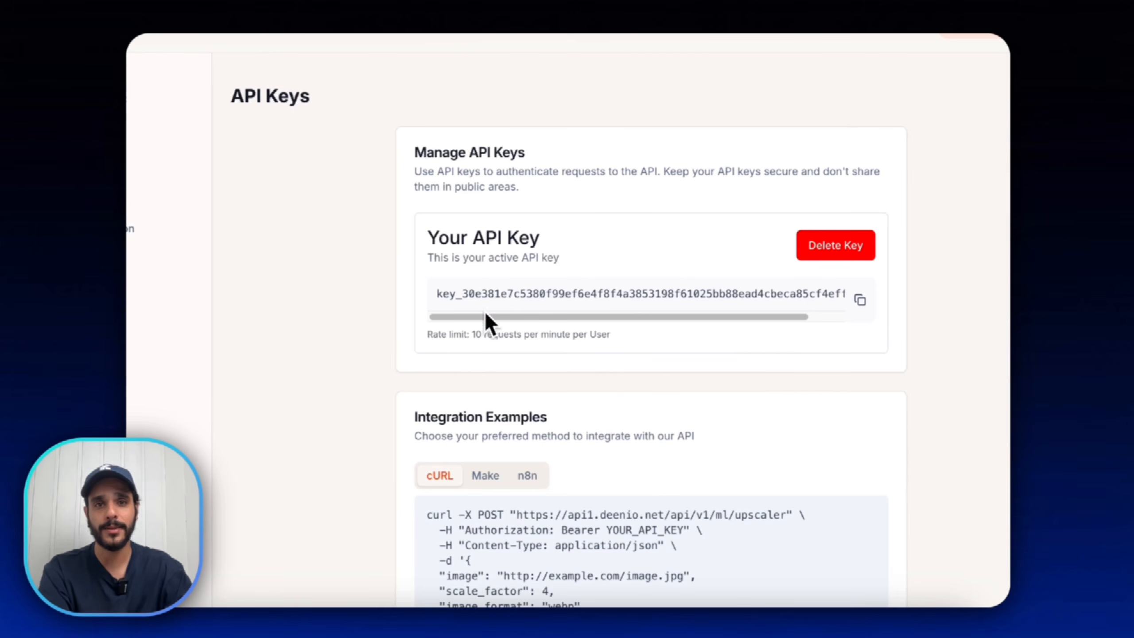
{"action": "scroll", "coordinate": [368, 371], "scroll_direction": "down", "scroll_amount": 2}
{"action": "scroll", "coordinate": [371, 382], "scroll_direction": "down", "scroll_amount": 3}
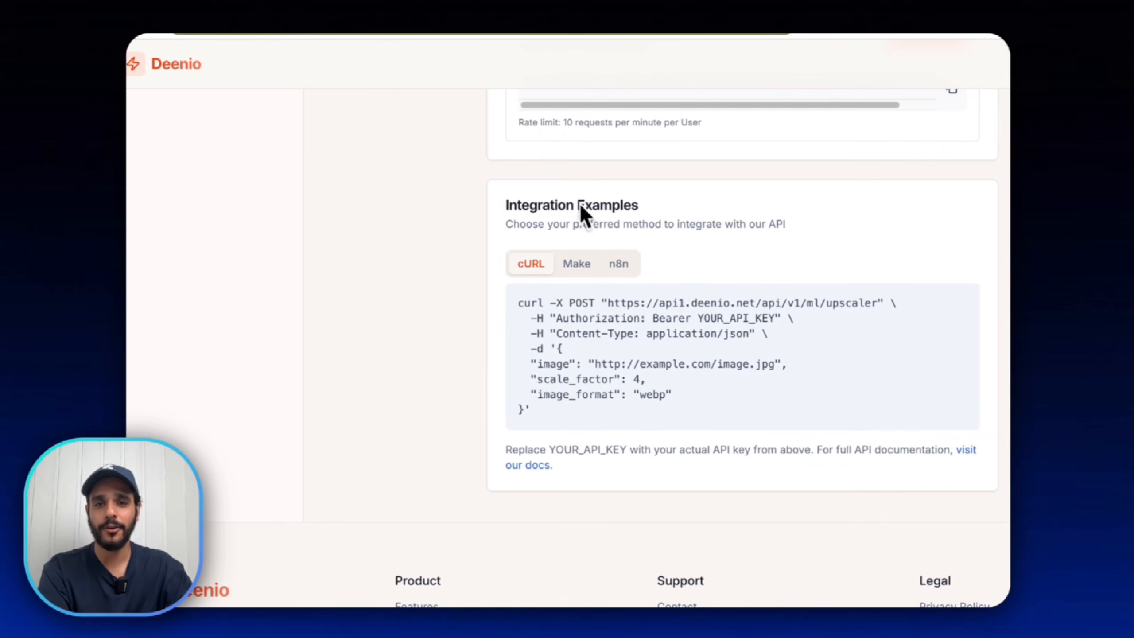
{"action": "left_click", "coordinate": [580, 265]}
{"action": "scroll", "coordinate": [631, 214], "scroll_direction": "down", "scroll_amount": 10}
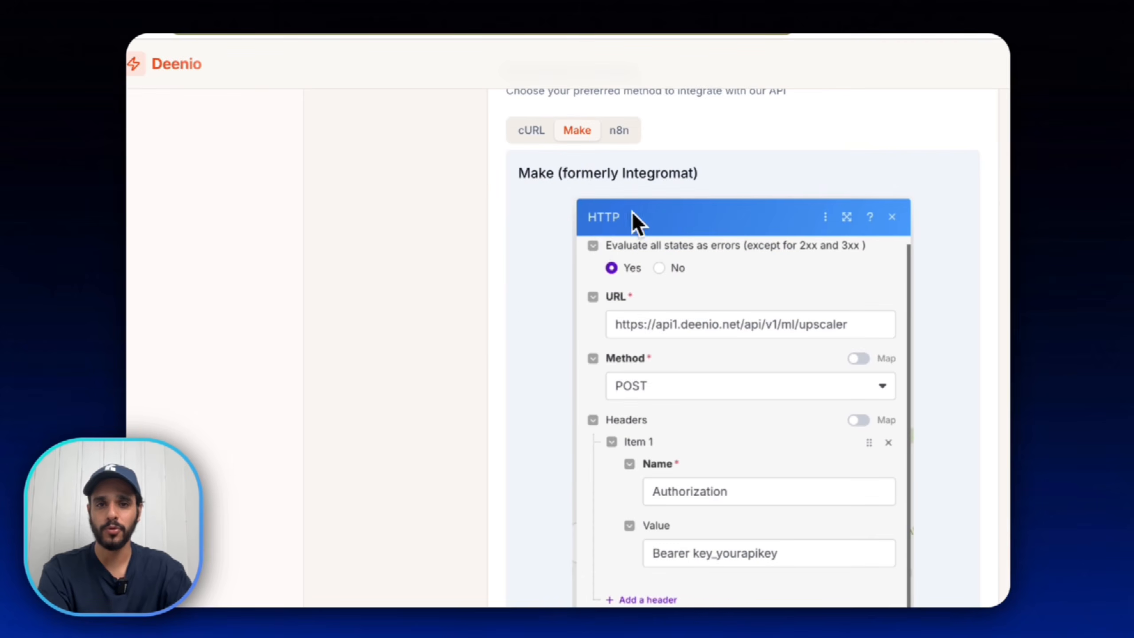
{"action": "scroll", "coordinate": [747, 384], "scroll_direction": "up", "scroll_amount": 11}
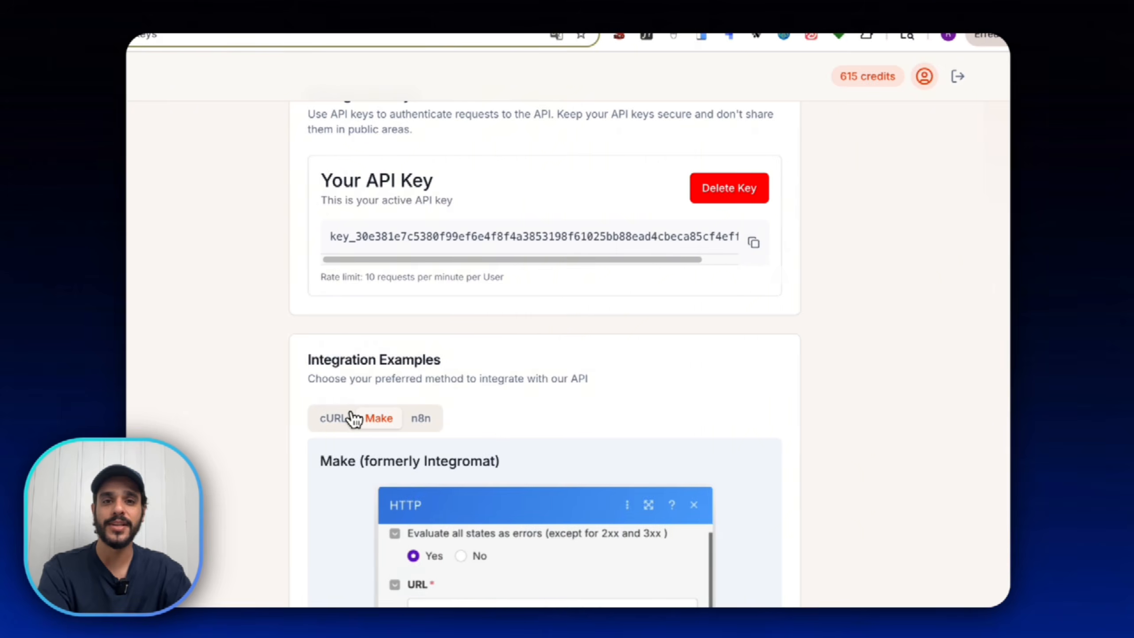
Examine Deenio's API documentation, covering the upscaler endpoint, request parameters and size limitations for each scale factor.
{"action": "left_click", "coordinate": [337, 418]}
{"action": "left_click", "coordinate": [308, 344]}
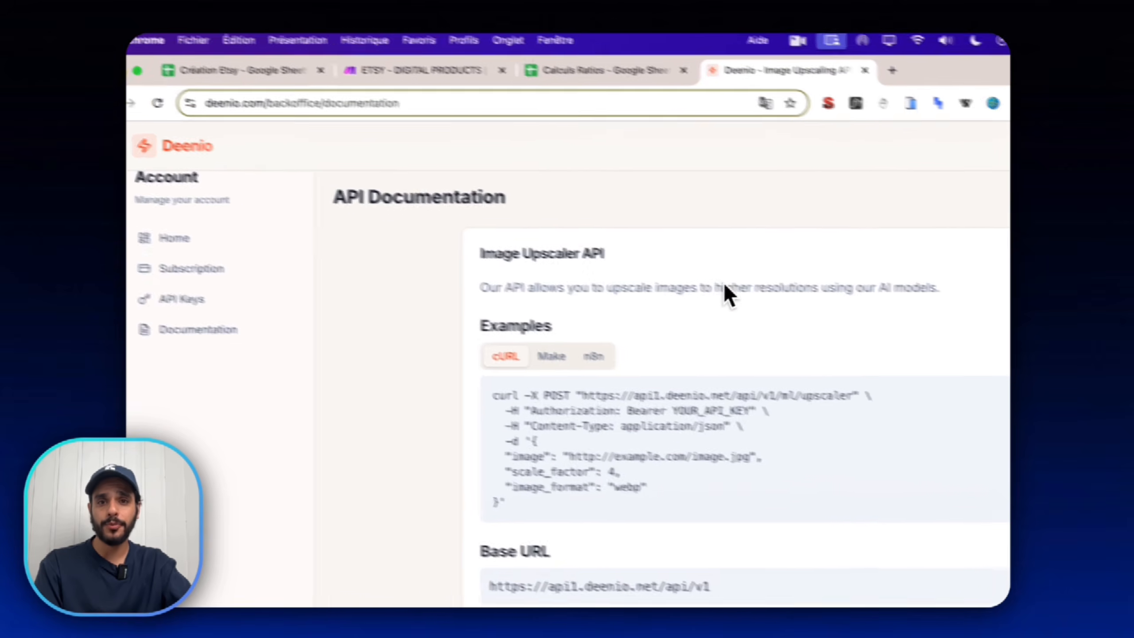
{"action": "scroll", "coordinate": [804, 357], "scroll_direction": "down", "scroll_amount": 7}
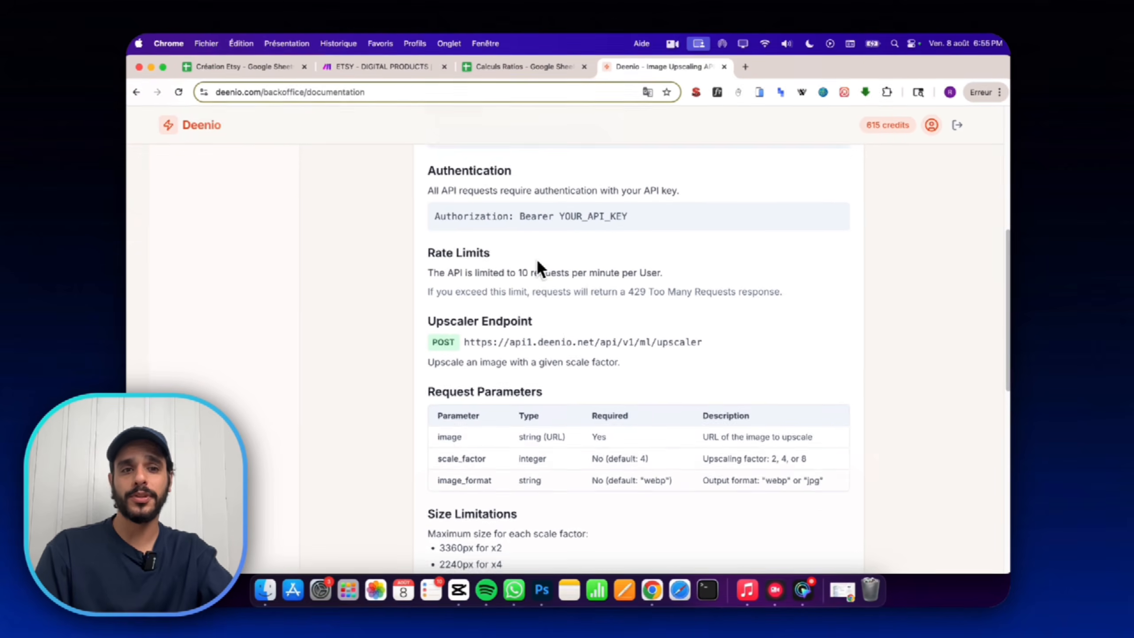
{"action": "scroll", "coordinate": [536, 259], "scroll_direction": "up", "scroll_amount": 1}
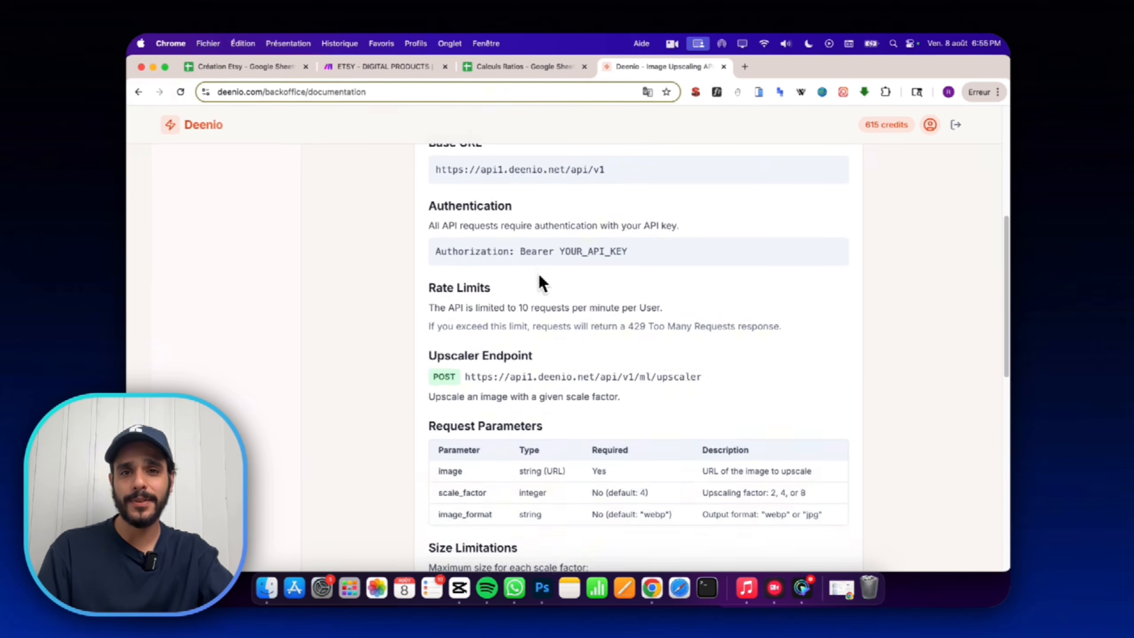
{"action": "scroll", "coordinate": [540, 290], "scroll_direction": "down", "scroll_amount": 13}
{"action": "scroll", "coordinate": [513, 280], "scroll_direction": "up", "scroll_amount": 3}
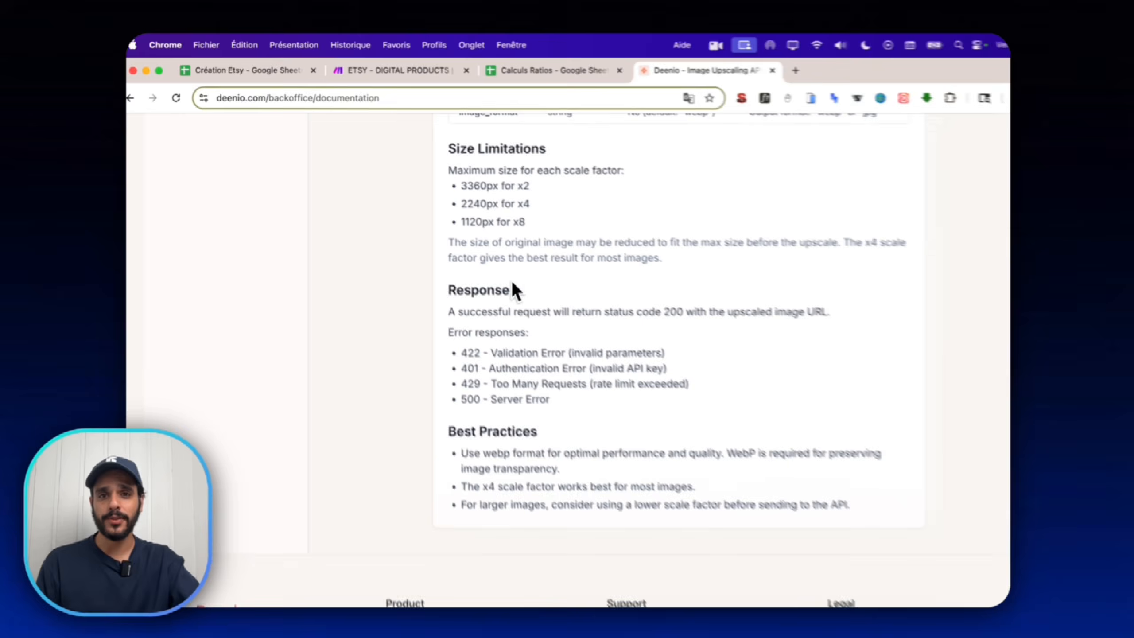
{"action": "left_click_drag", "start_coordinate": [531, 205], "coordinate": [507, 175]}
{"action": "left_click", "coordinate": [517, 185]}
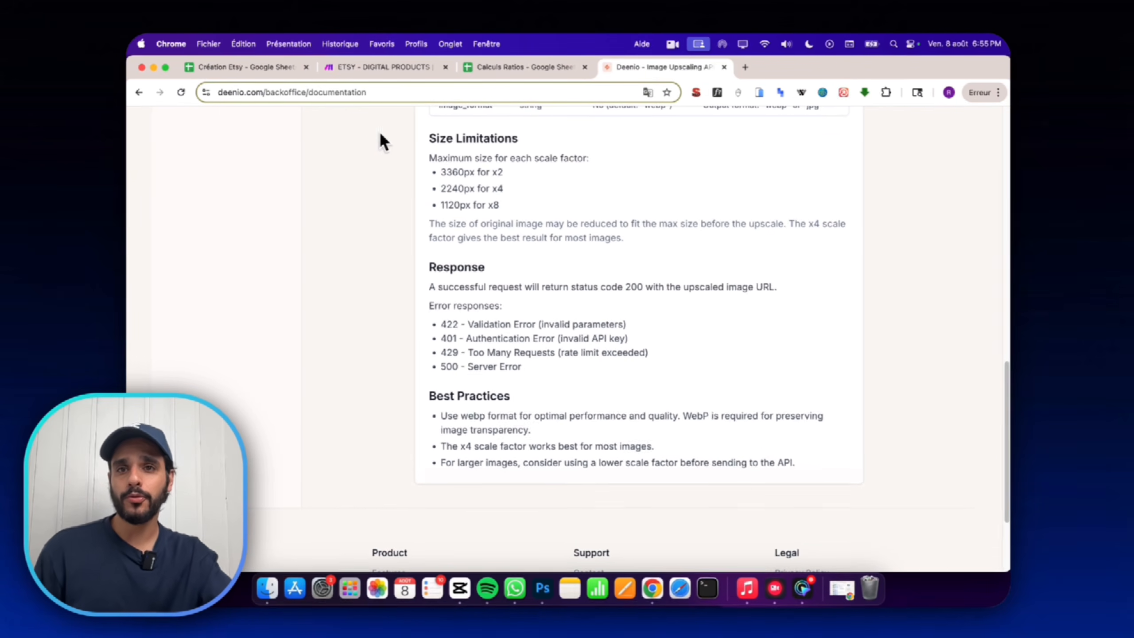
{"action": "scroll", "coordinate": [588, 338], "scroll_direction": "up", "scroll_amount": 4}
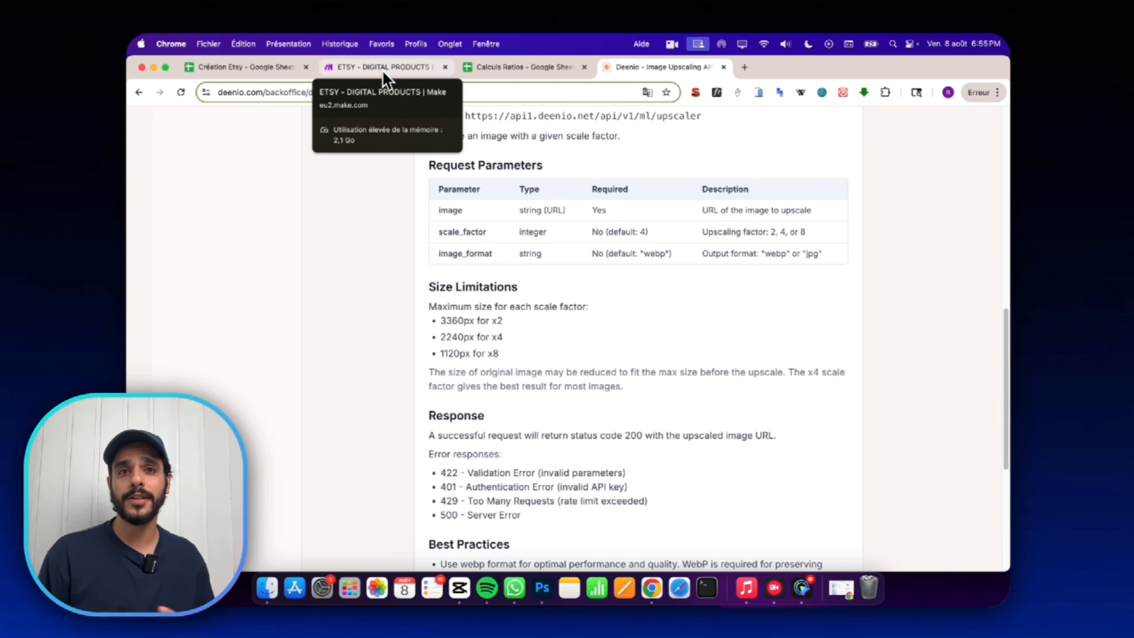
Return to the Make scenario and inspect the request URL in the Upscale Image Deenio module.
{"action": "left_click", "coordinate": [382, 68]}
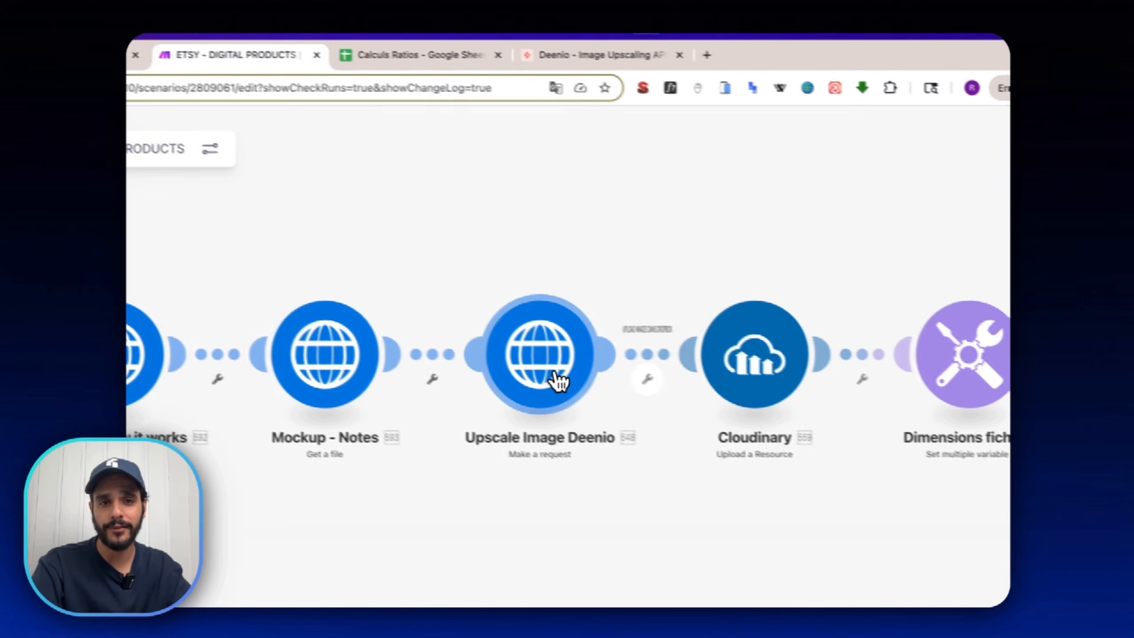
{"action": "left_click", "coordinate": [725, 395]}
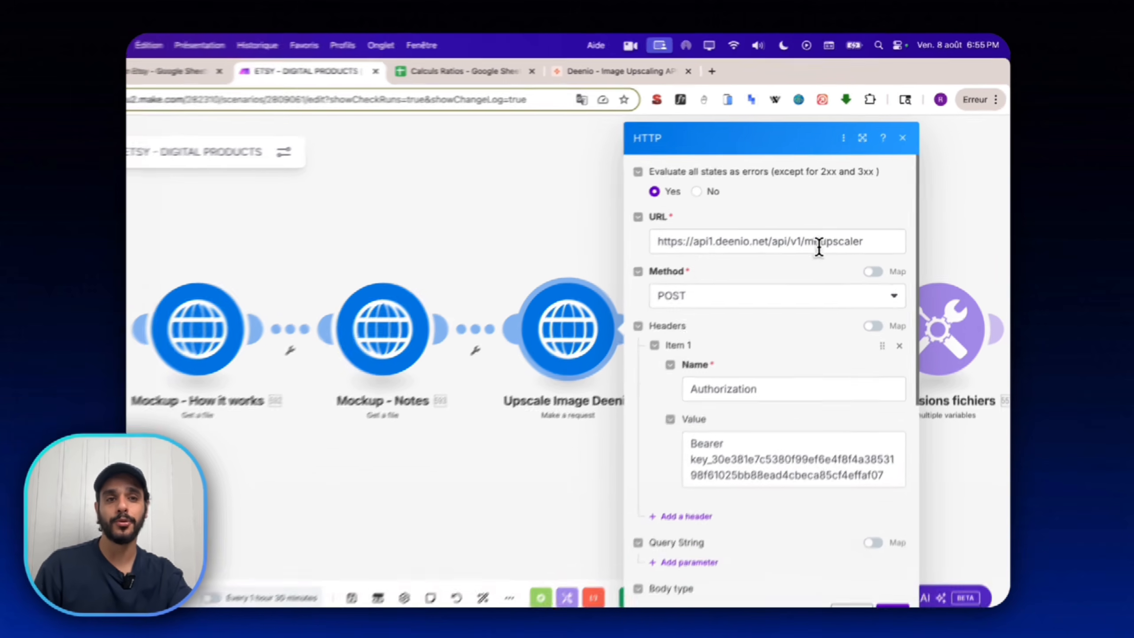
{"action": "double_click", "coordinate": [873, 220]}
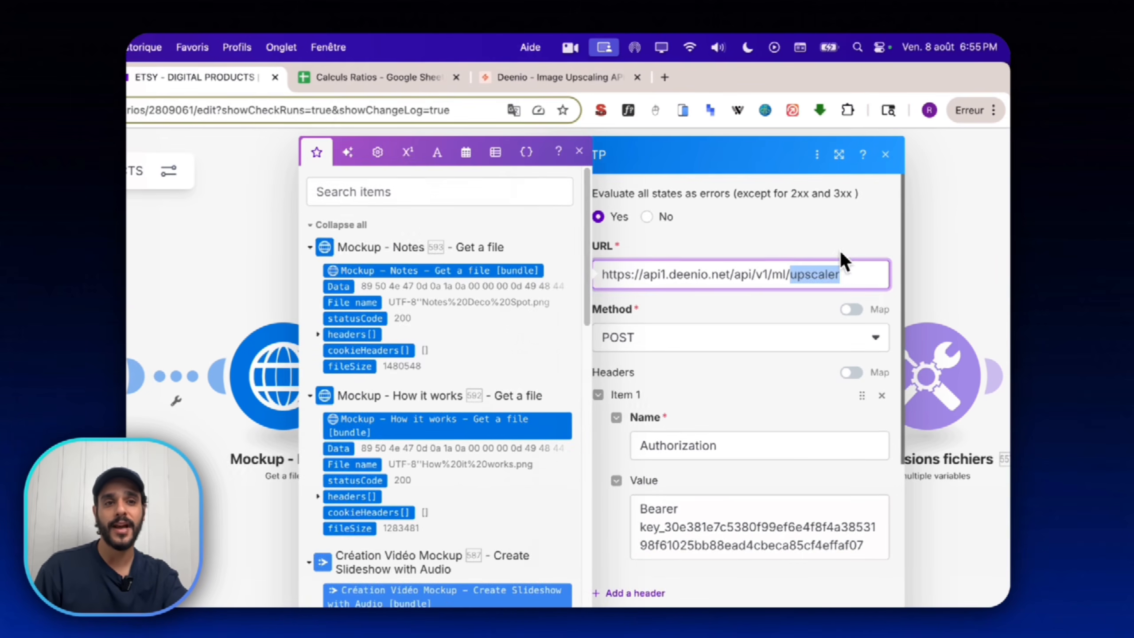
{"action": "left_click", "coordinate": [838, 247]}
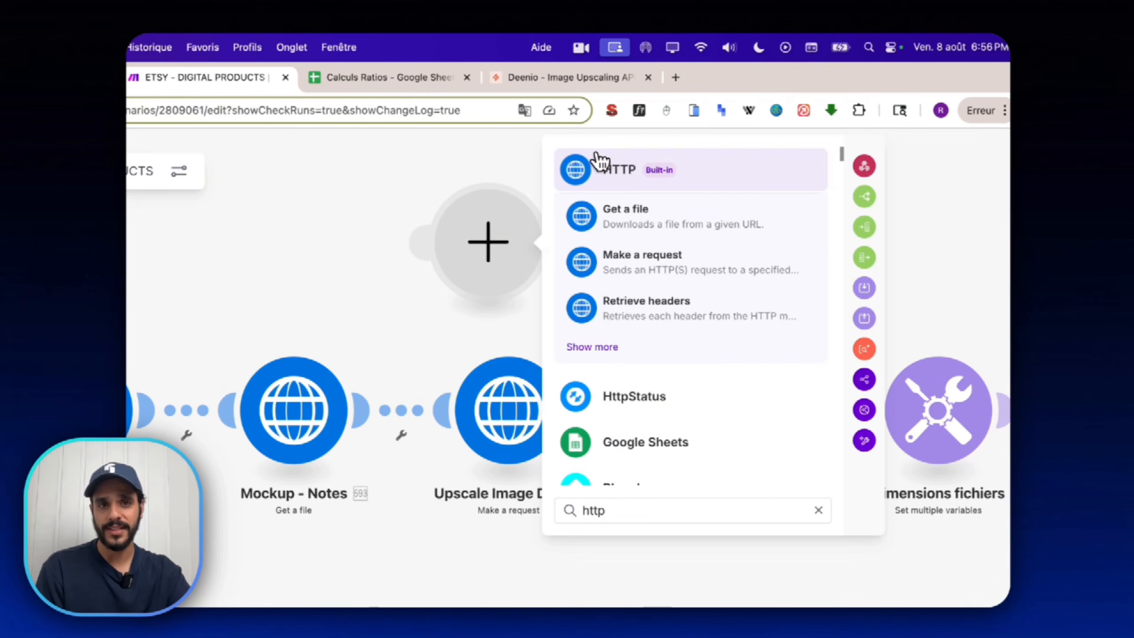
Look up the HTTP app's Make a request action for a new module, and delete the empty placeholder module.
{"action": "left_click", "coordinate": [688, 137]}
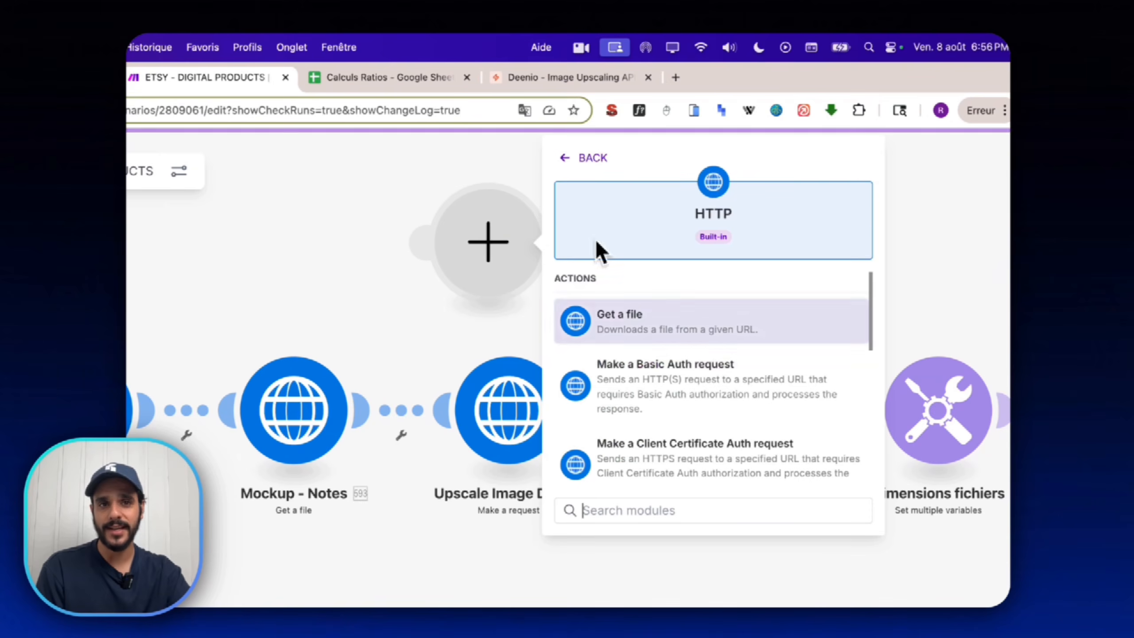
{"action": "scroll", "coordinate": [642, 376], "scroll_direction": "down", "scroll_amount": 6}
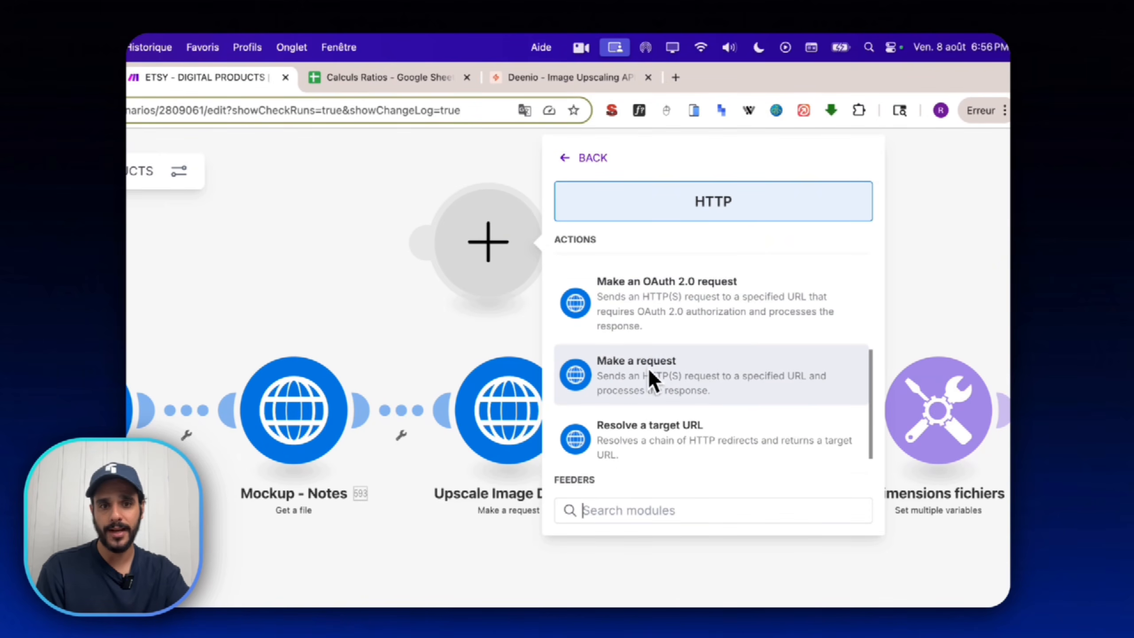
{"action": "left_click", "coordinate": [506, 341]}
{"action": "right_click", "coordinate": [485, 248]}
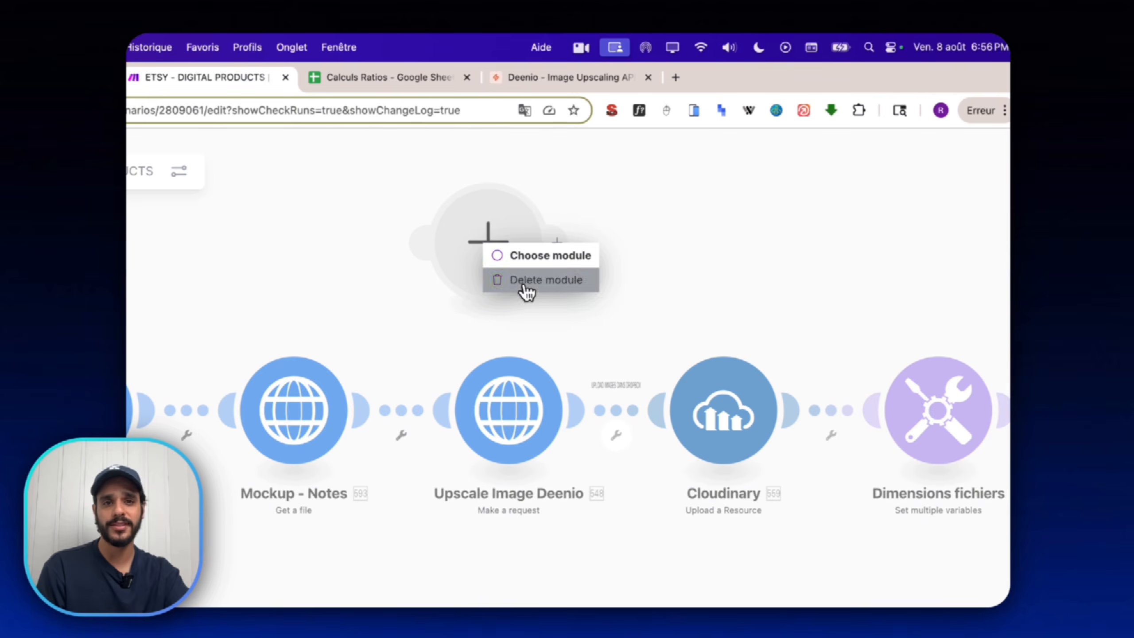
{"action": "left_click", "coordinate": [524, 279]}
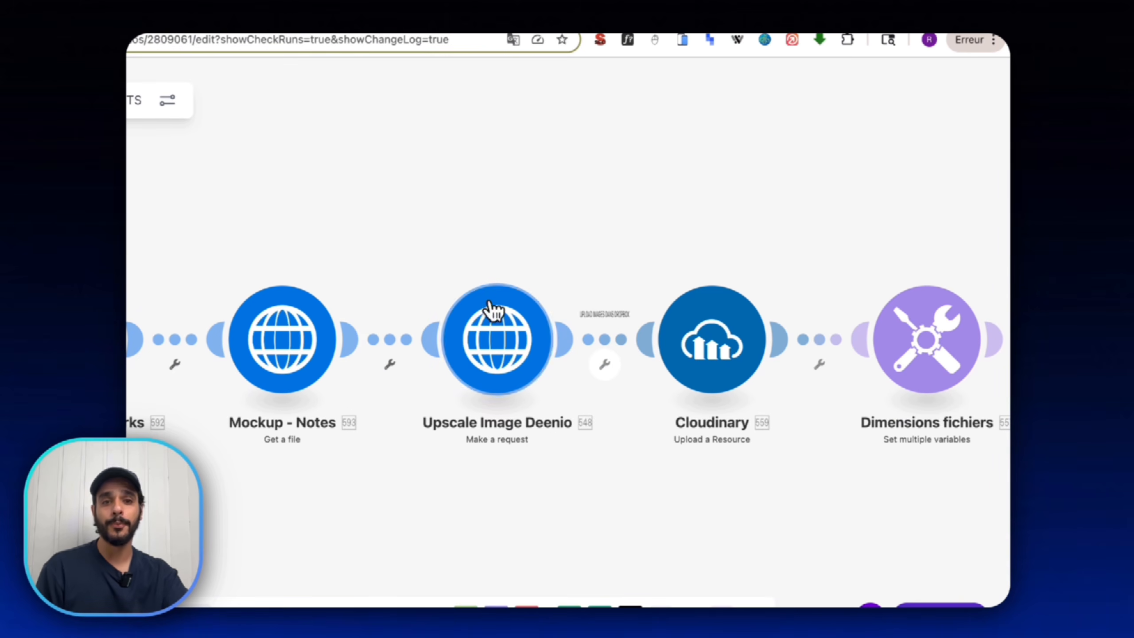
Open the Upscale Image Deenio module and review its URL, method options and the Bearer key in its Authorization header.
{"action": "left_click", "coordinate": [493, 353]}
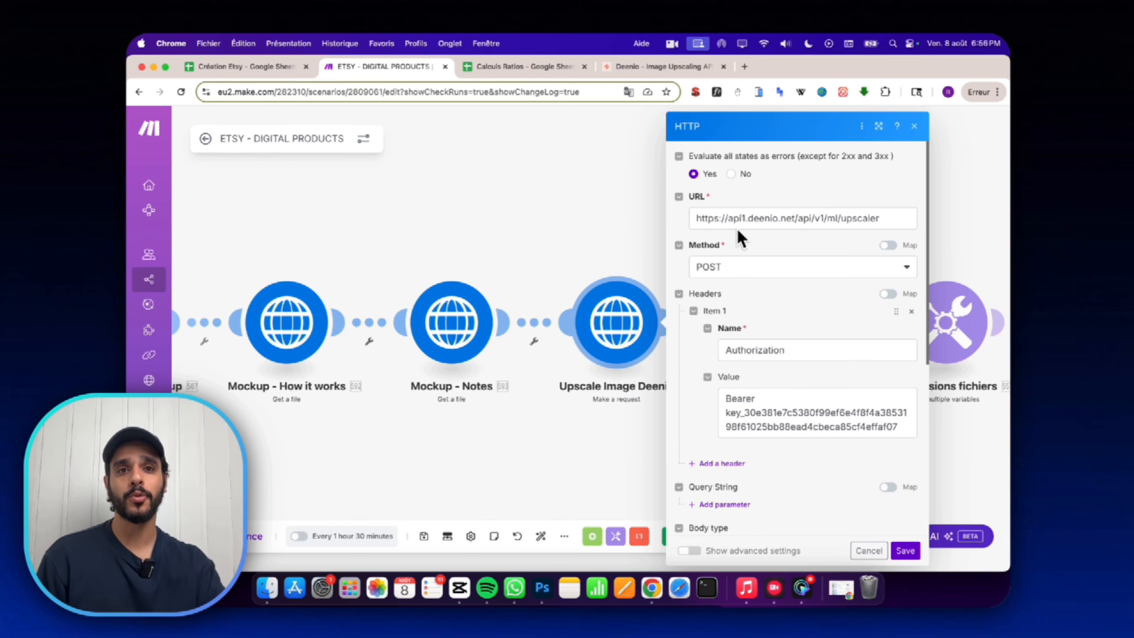
{"action": "left_click", "coordinate": [733, 267]}
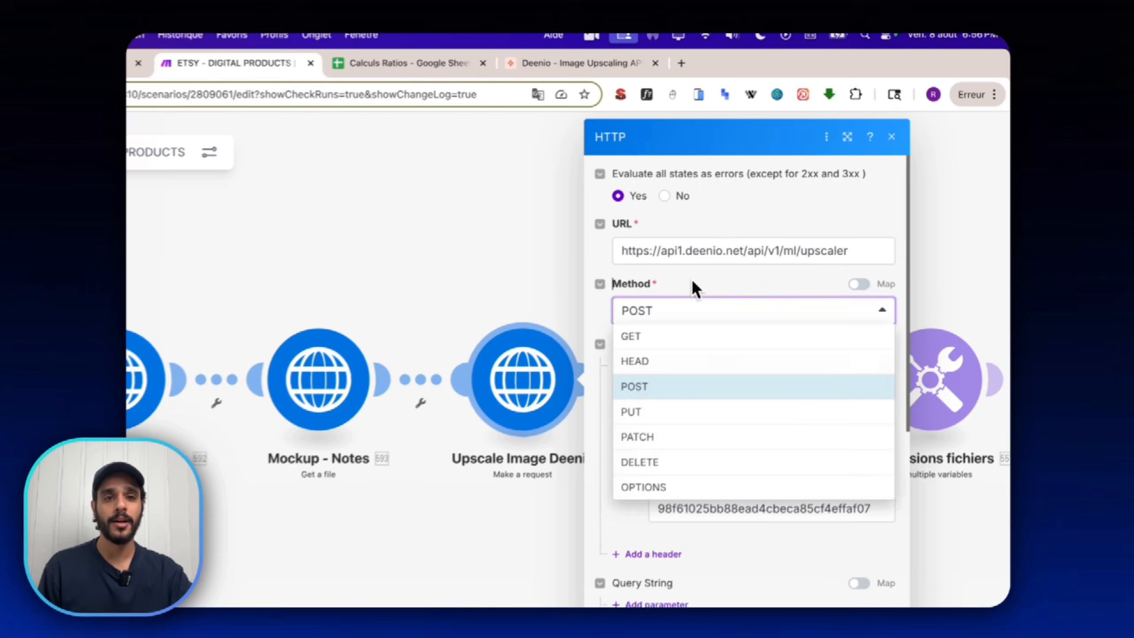
{"action": "left_click", "coordinate": [693, 286]}
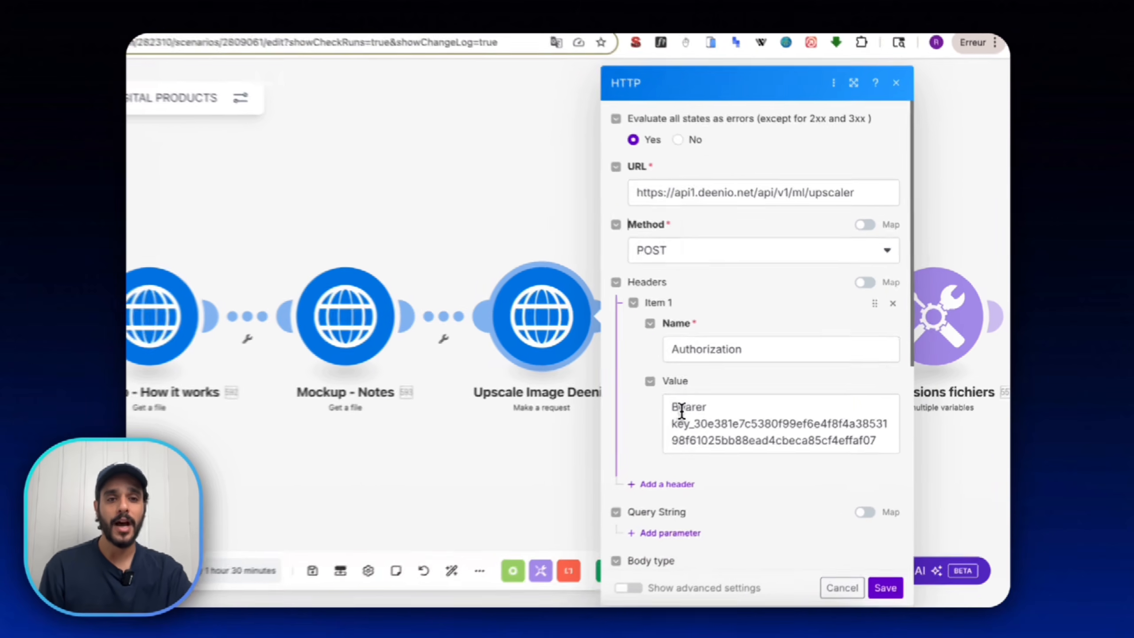
{"action": "left_click", "coordinate": [729, 404]}
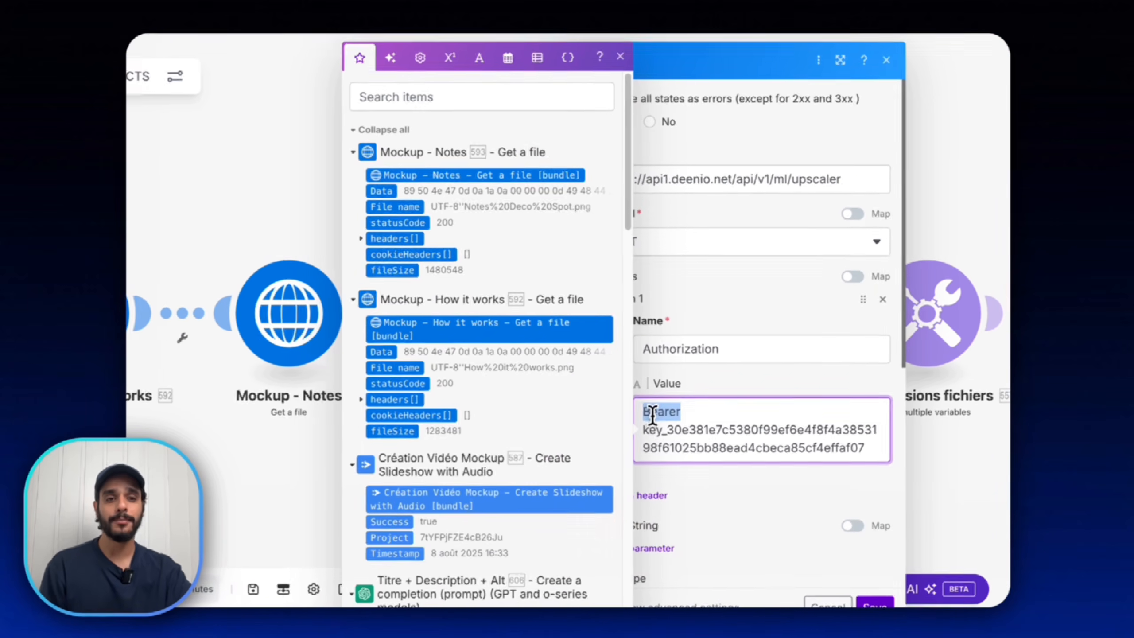
{"action": "left_click_drag", "start_coordinate": [643, 429], "coordinate": [911, 469]}
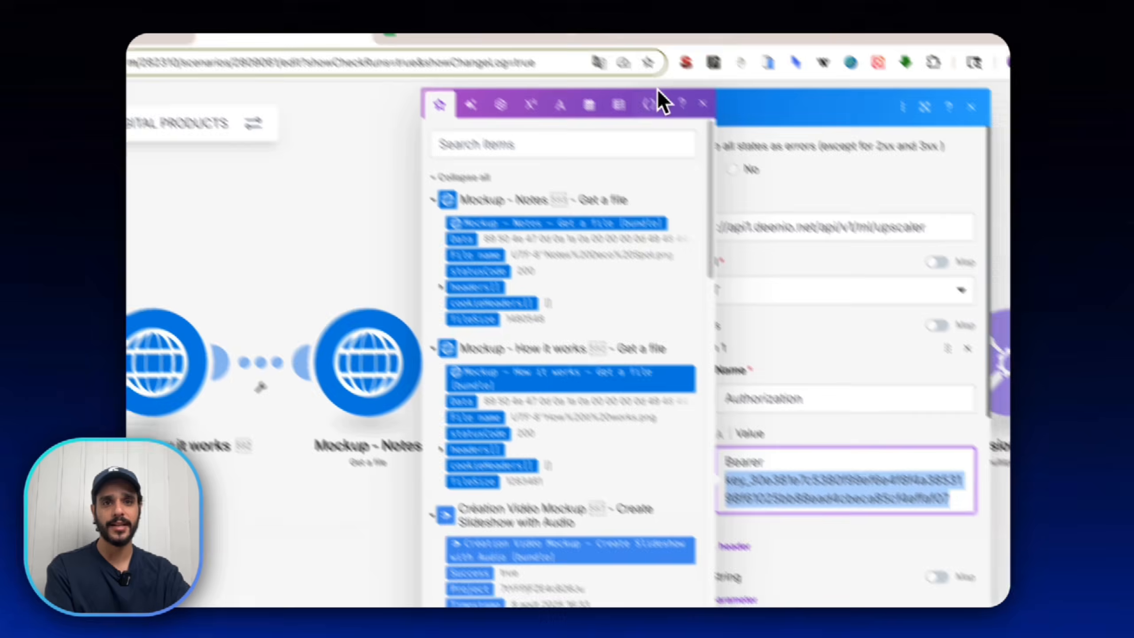
Switch to Deenio's site and copy the active API key from the API Keys page.
{"action": "left_click", "coordinate": [701, 76]}
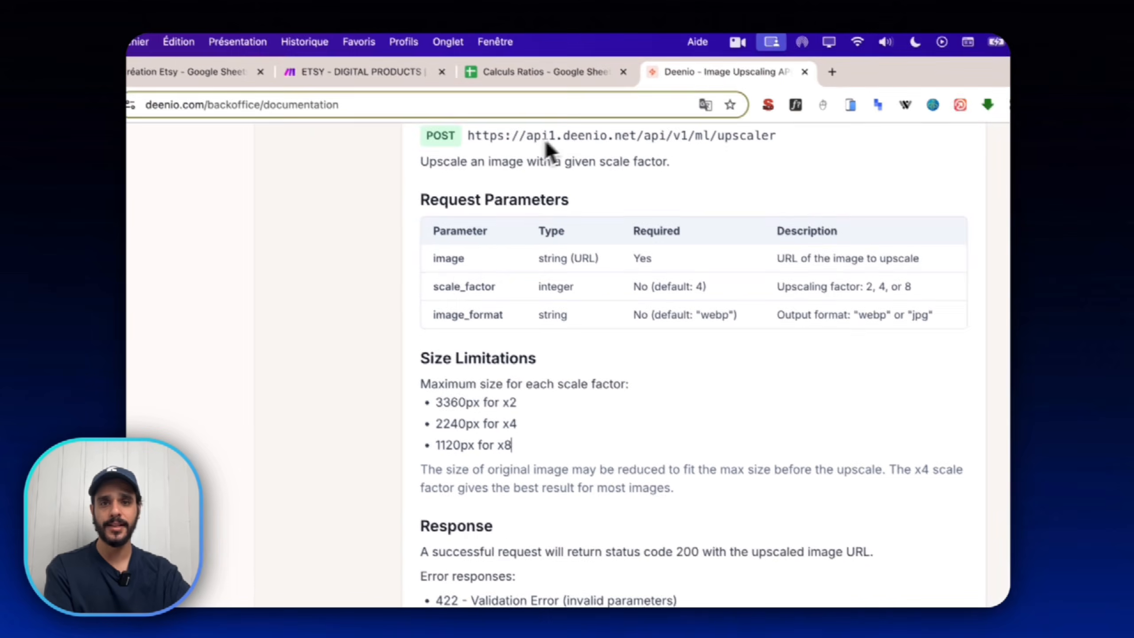
{"action": "scroll", "coordinate": [518, 349], "scroll_direction": "up", "scroll_amount": 12}
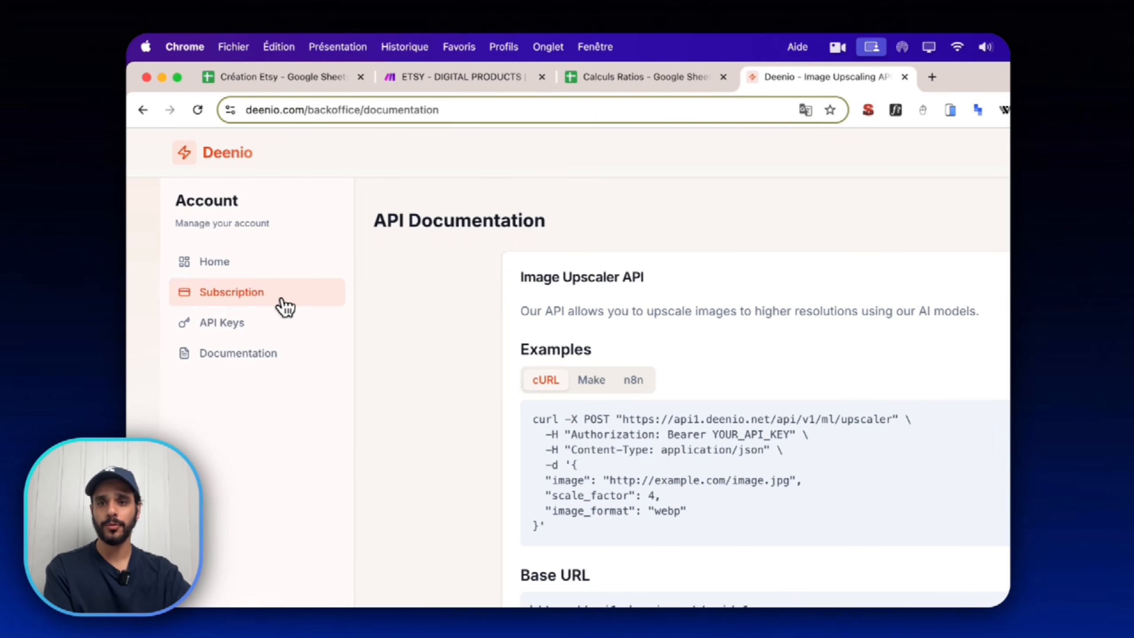
{"action": "left_click", "coordinate": [215, 328]}
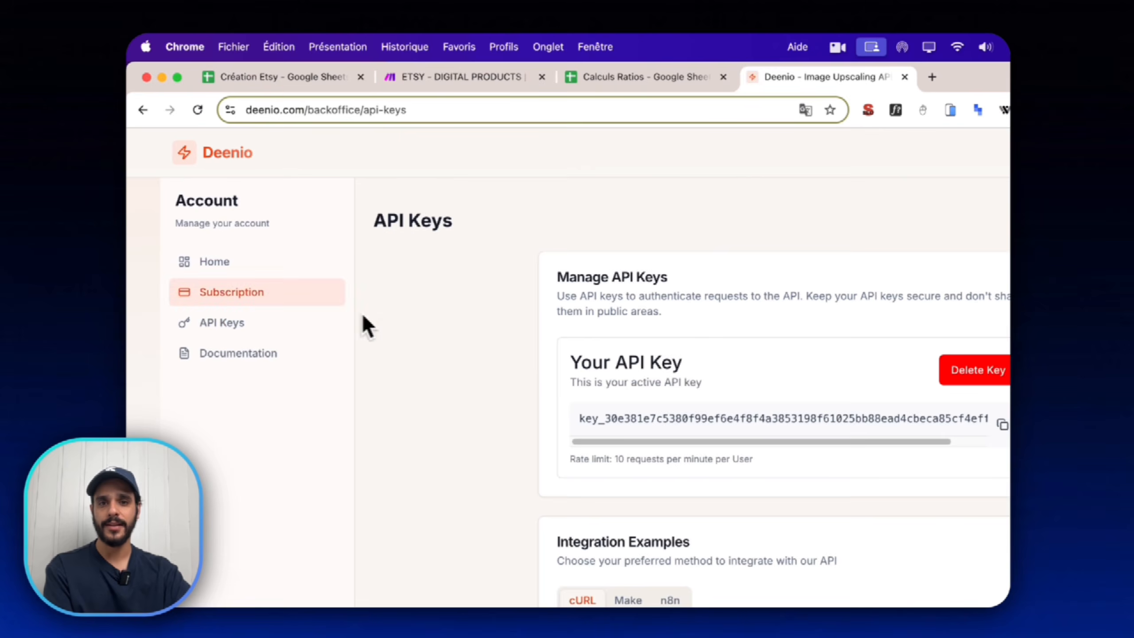
{"action": "left_click", "coordinate": [826, 424]}
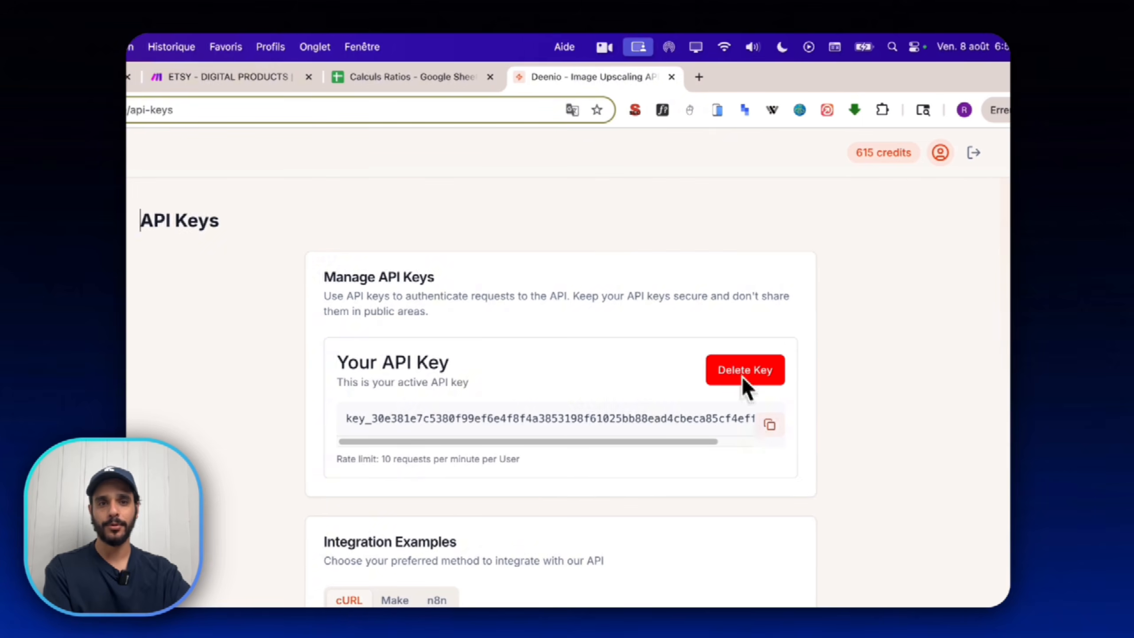
Back in the Make scenario, replace the key after Bearer in the Authorization header value with the copied API key.
{"action": "left_click", "coordinate": [339, 77]}
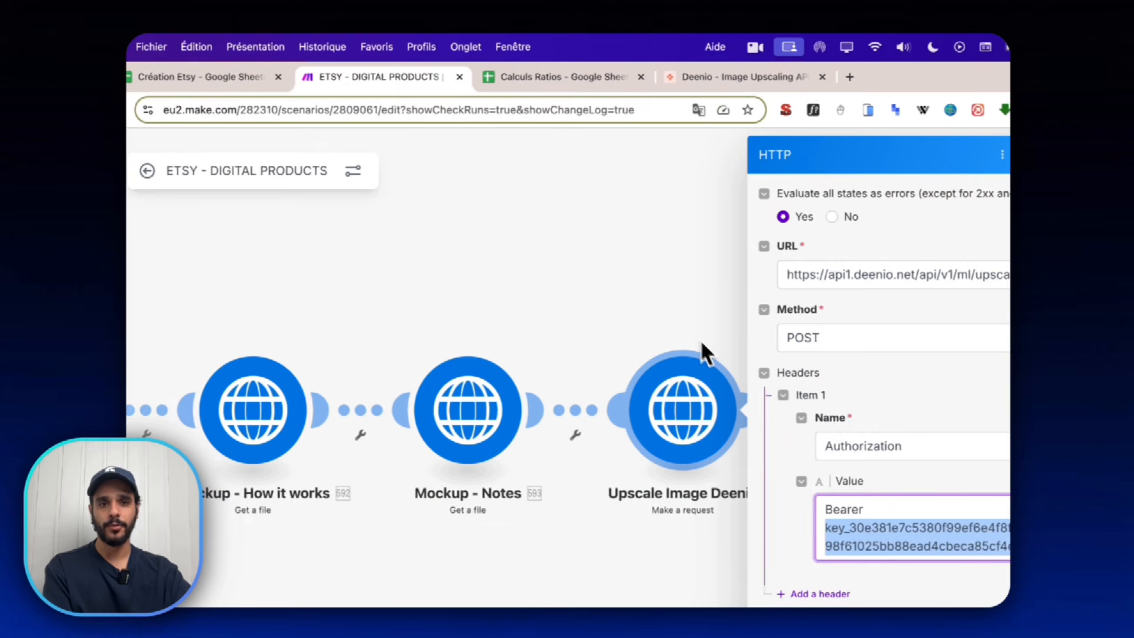
{"action": "left_click", "coordinate": [921, 531]}
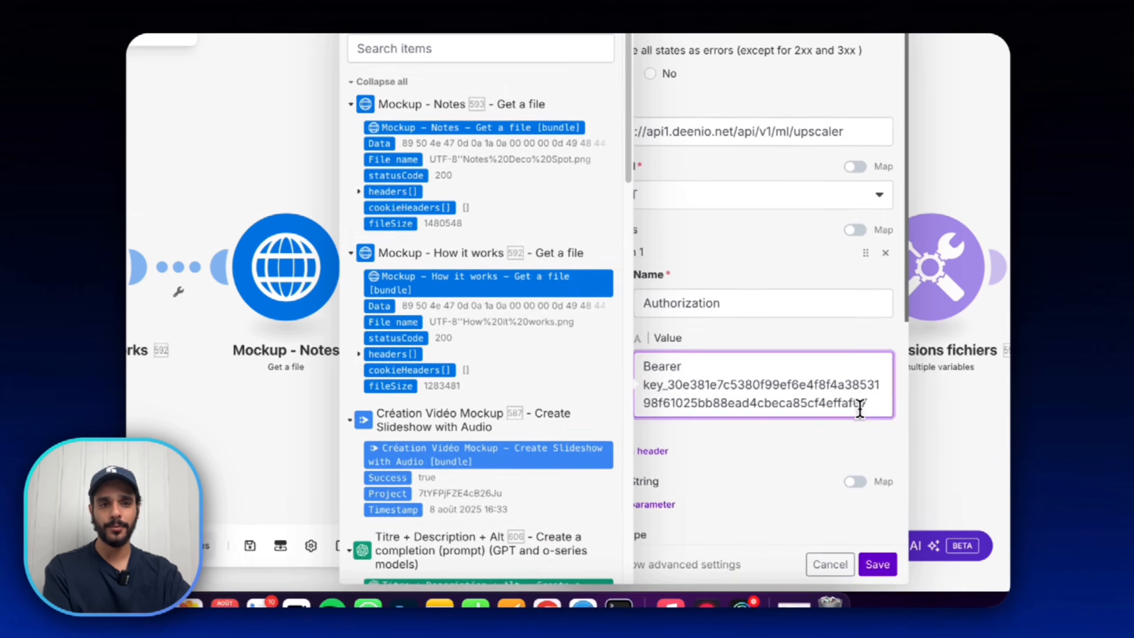
{"action": "left_click_drag", "start_coordinate": [862, 405], "coordinate": [639, 379]}
{"action": "key", "text": "BackSpace"}
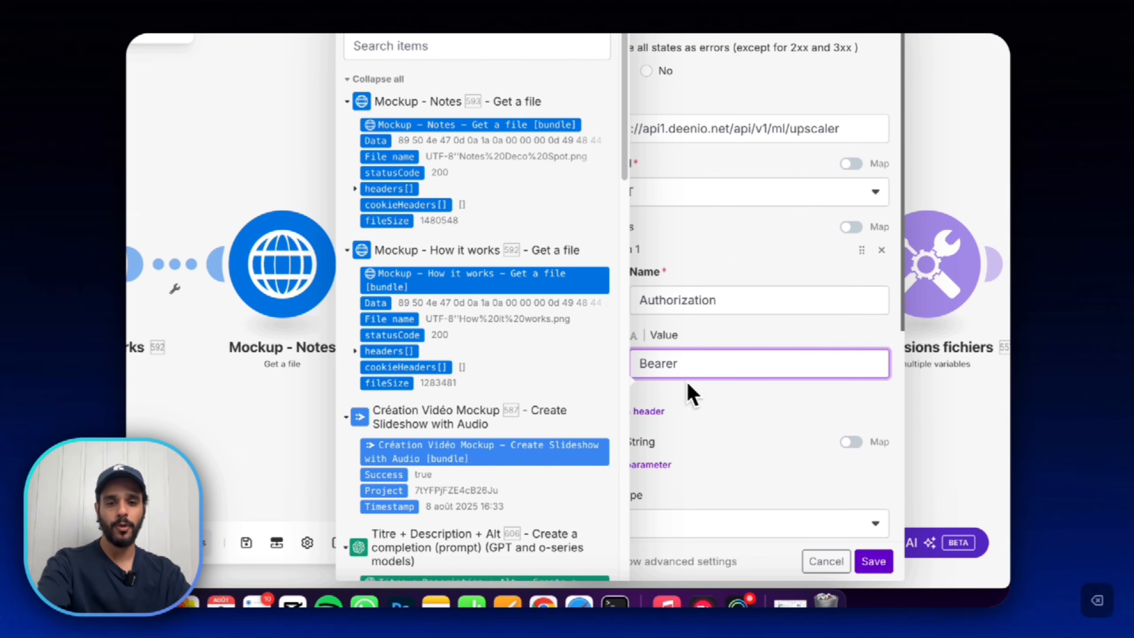
{"action": "key", "text": "super+v"}
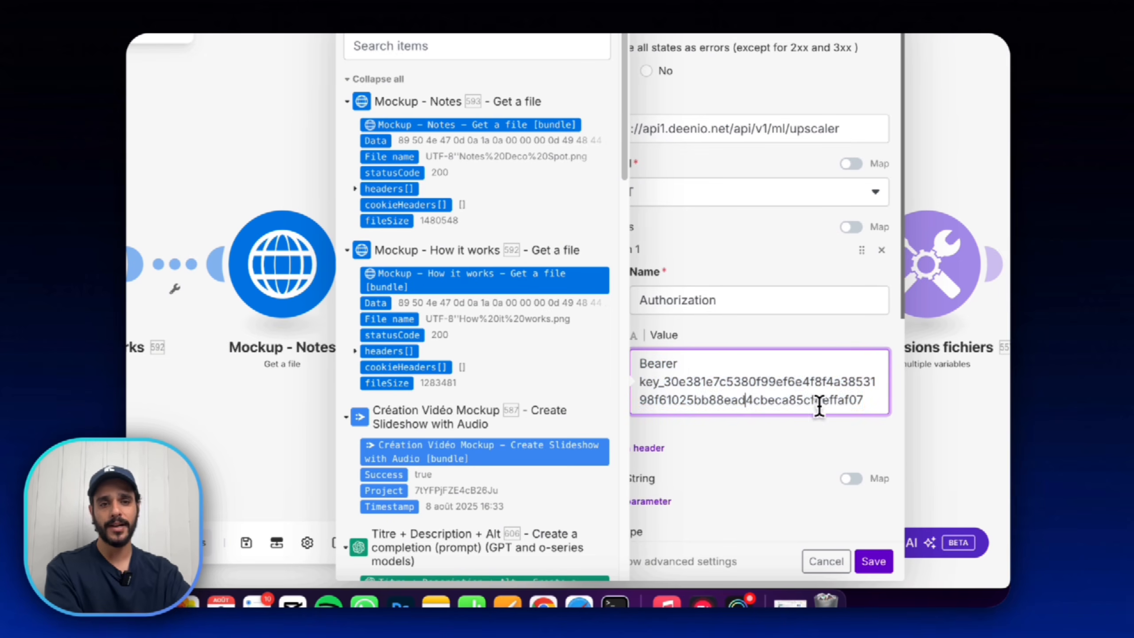
{"action": "left_click_drag", "start_coordinate": [864, 401], "coordinate": [637, 382]}
{"action": "key", "text": "BackSpace"}
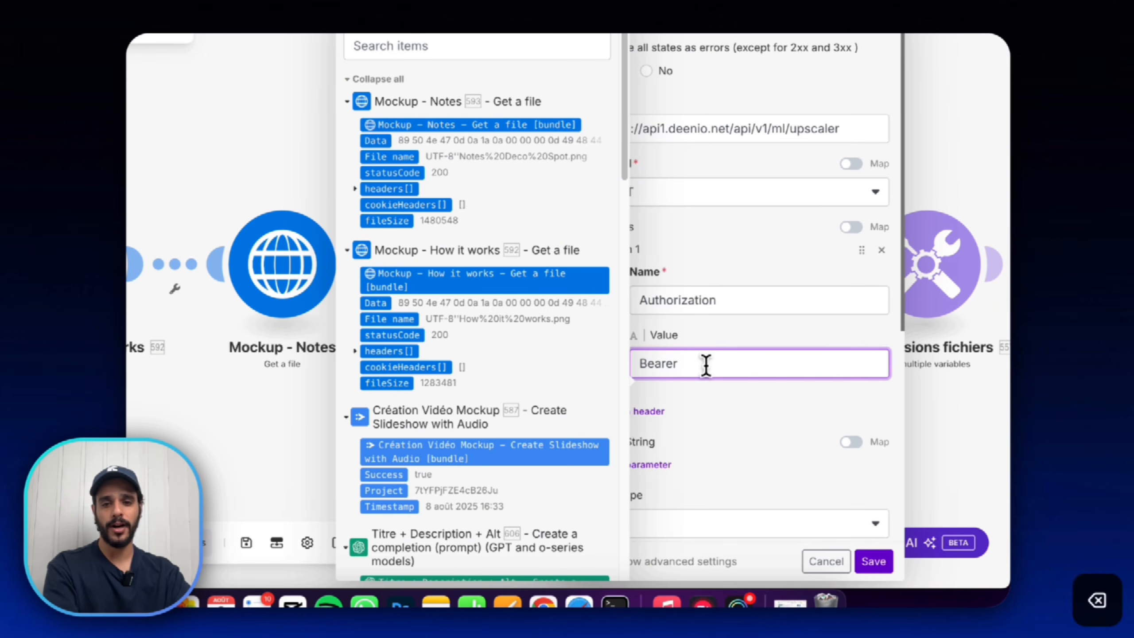
{"action": "key", "text": "super+v"}
Review the request's body type, content type and JSON content, locate the Génération Image outputs, and close the module without saving.
{"action": "scroll", "coordinate": [732, 424], "scroll_direction": "down", "scroll_amount": 1}
{"action": "left_click", "coordinate": [737, 422]}
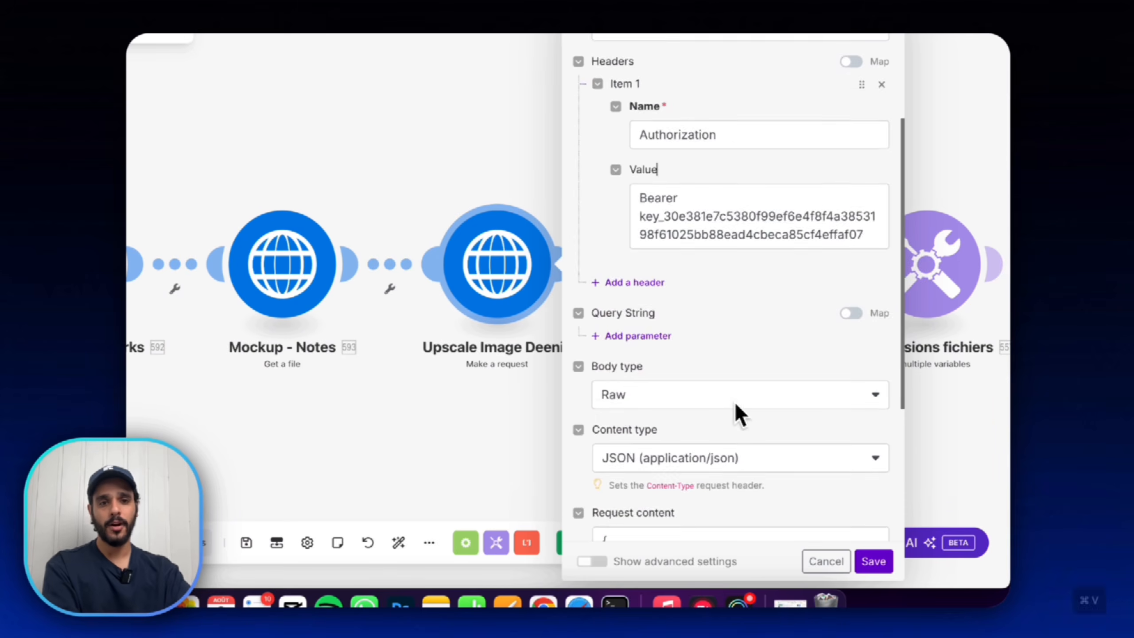
{"action": "scroll", "coordinate": [739, 413], "scroll_direction": "down", "scroll_amount": 3}
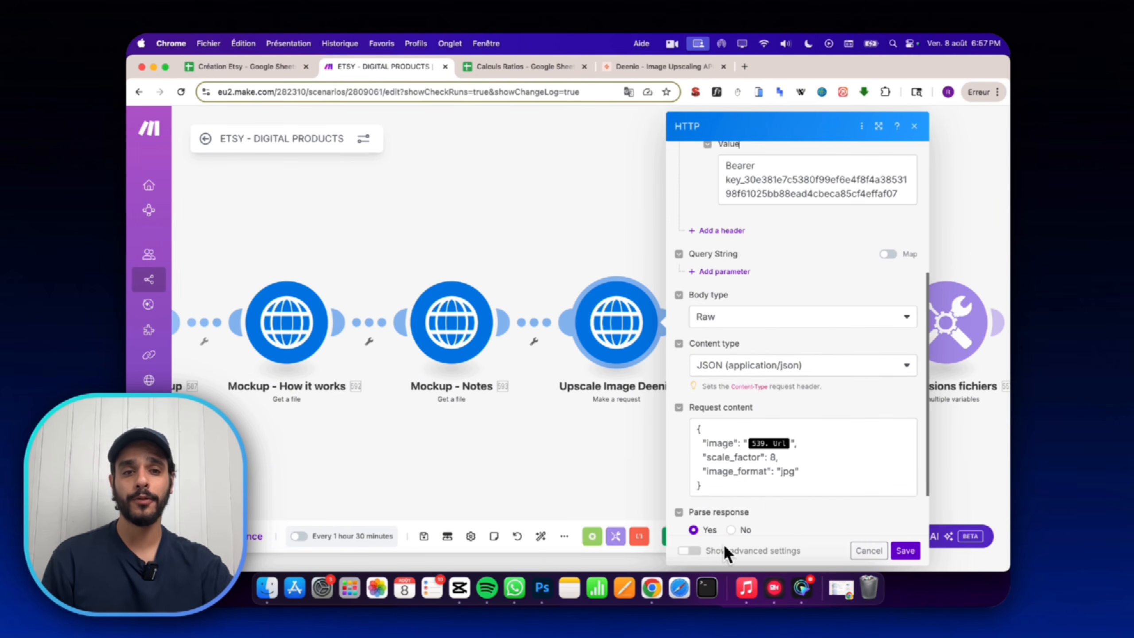
{"action": "scroll", "coordinate": [742, 454], "scroll_direction": "down", "scroll_amount": 1}
{"action": "left_click", "coordinate": [732, 475]}
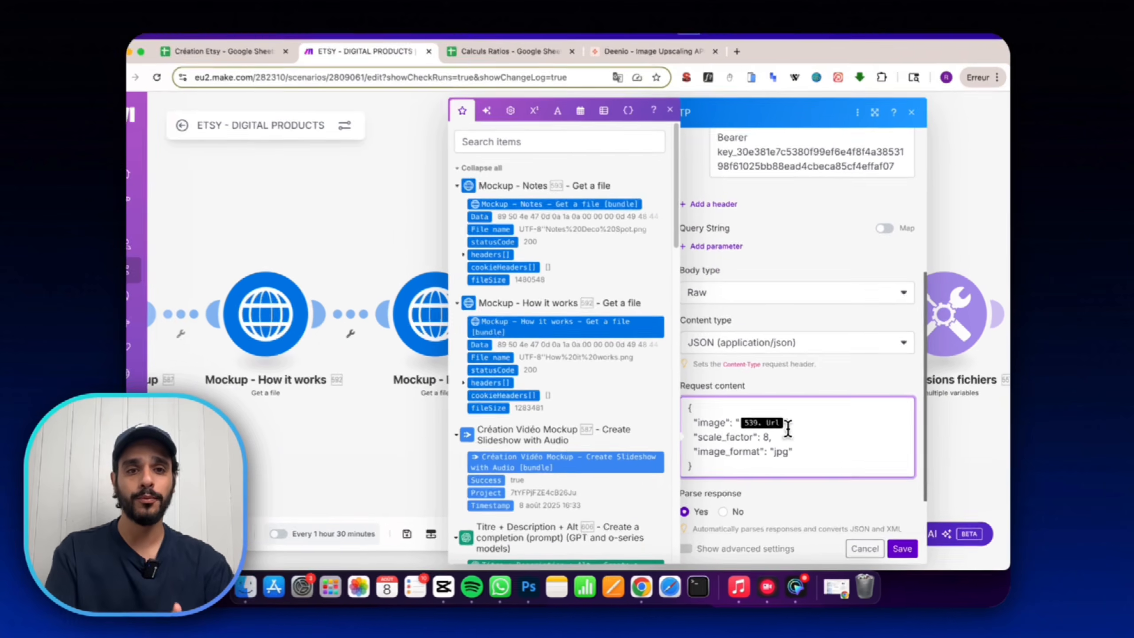
{"action": "scroll", "coordinate": [502, 326], "scroll_direction": "down", "scroll_amount": 10}
{"action": "scroll", "coordinate": [599, 379], "scroll_direction": "down", "scroll_amount": 3}
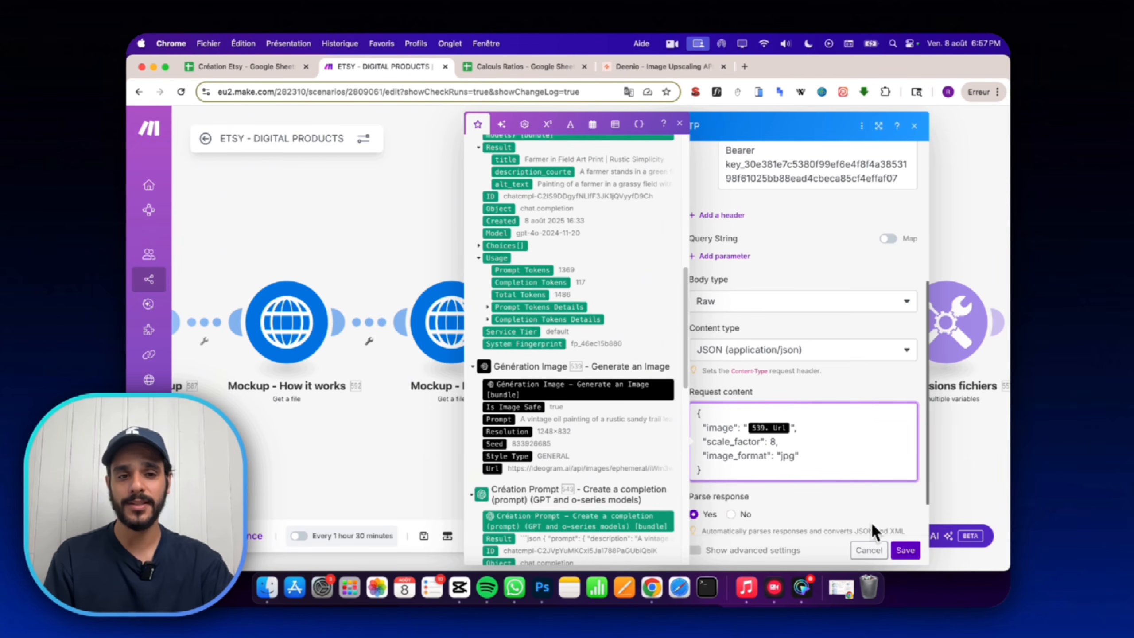
{"action": "left_click", "coordinate": [869, 549]}
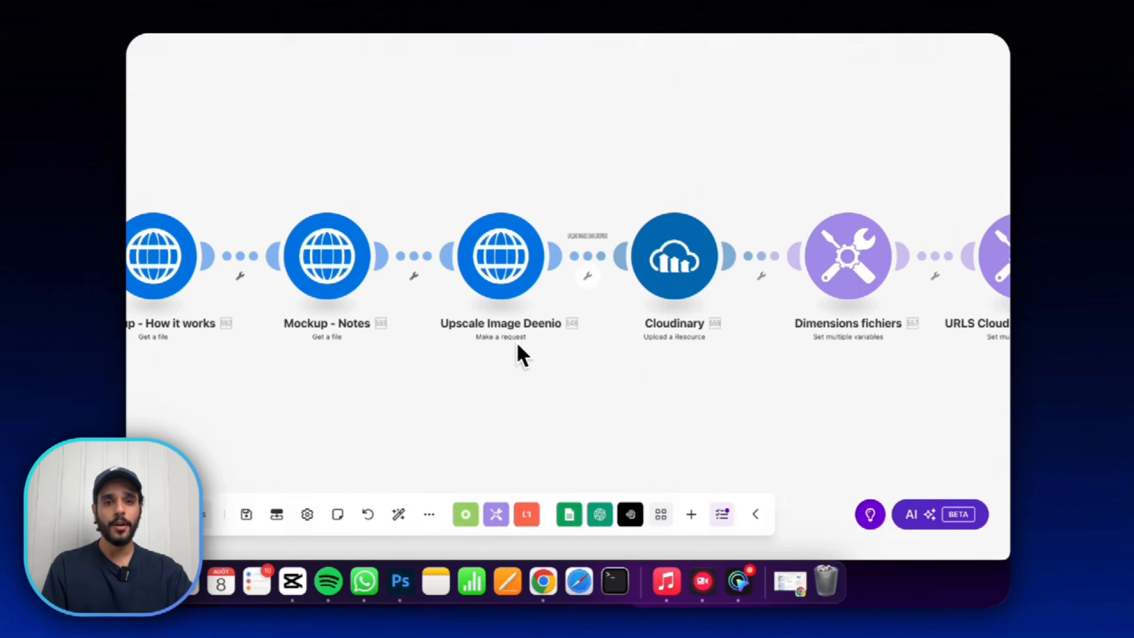
Inspect the Cloudinary upload module's file type, mapped Deenio image and optional fields, and save the module.
{"action": "scroll", "coordinate": [630, 407], "scroll_direction": "down", "scroll_amount": 4}
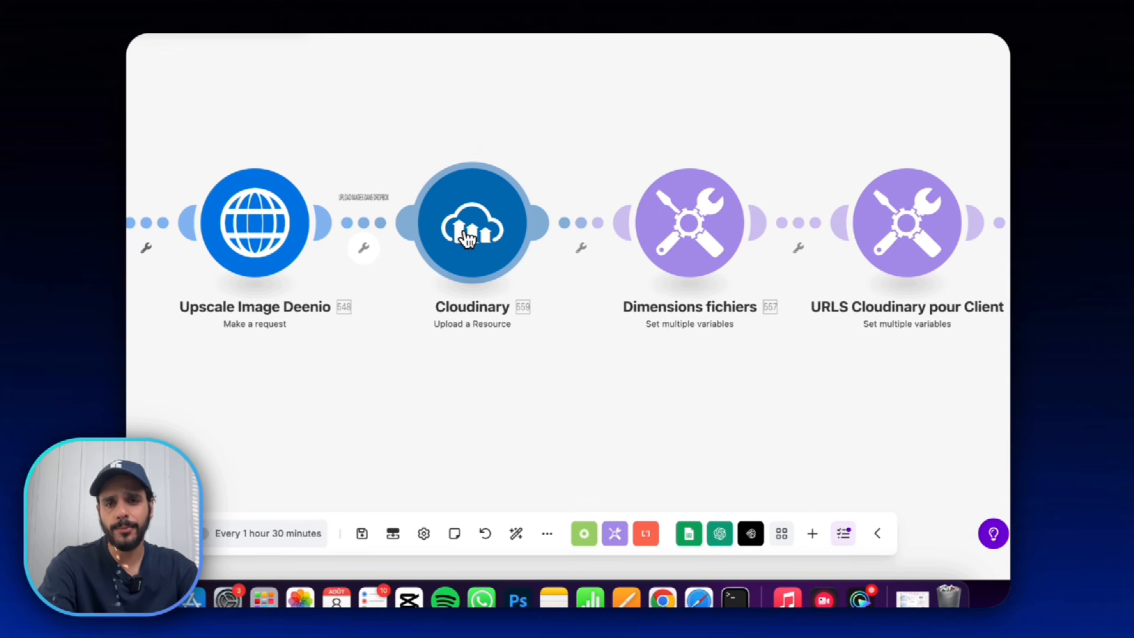
{"action": "left_click", "coordinate": [465, 232]}
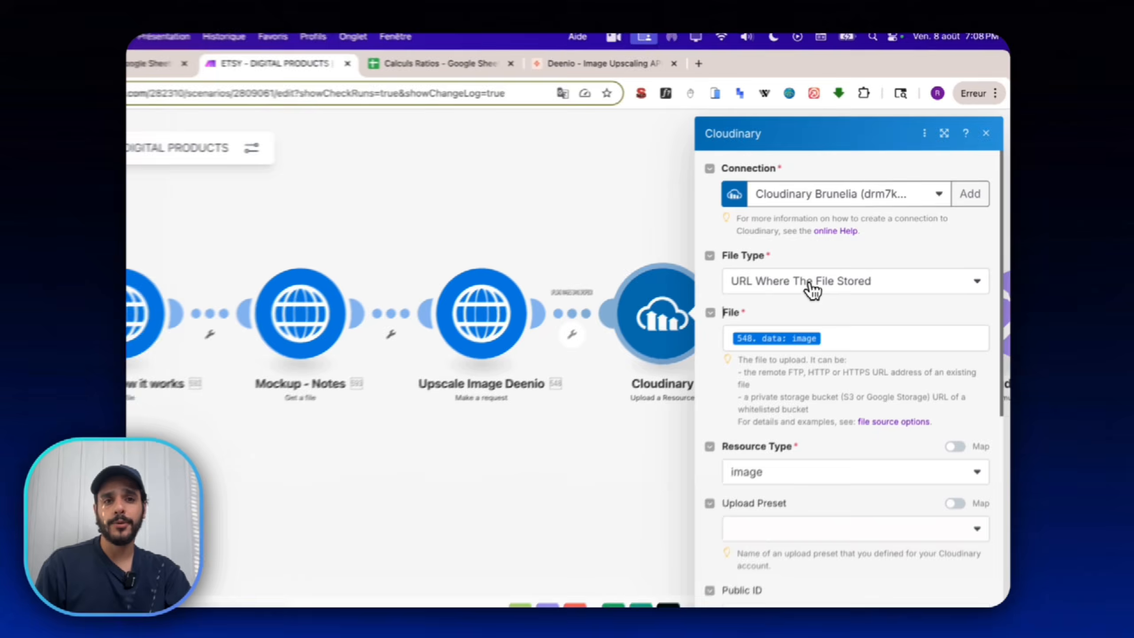
{"action": "left_click", "coordinate": [840, 254]}
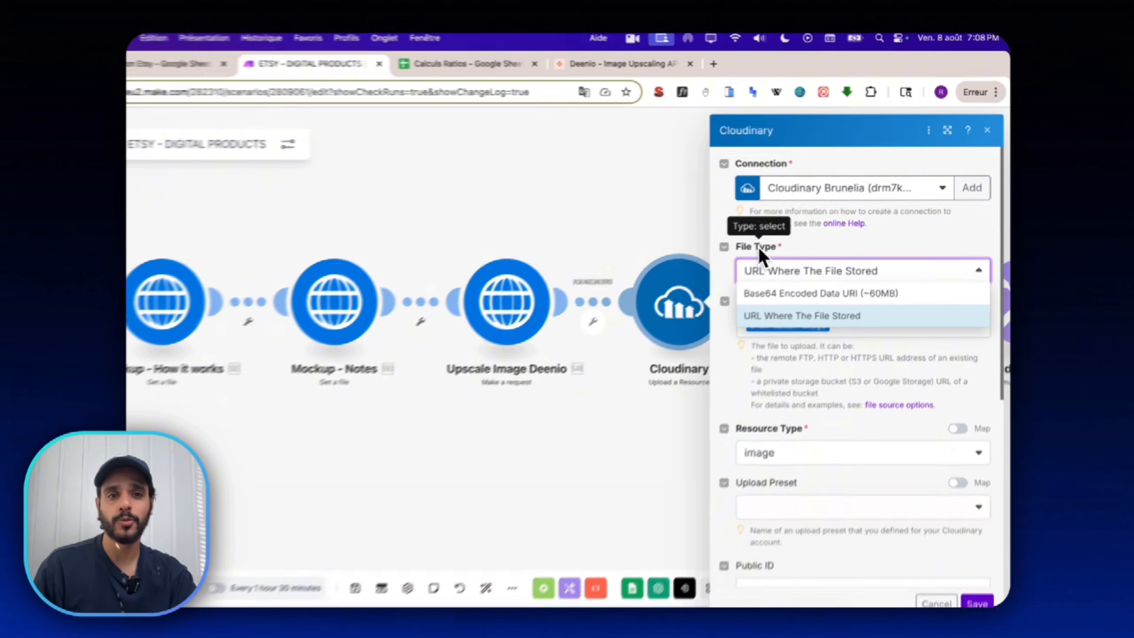
{"action": "left_click", "coordinate": [786, 231]}
{"action": "left_click", "coordinate": [840, 363]}
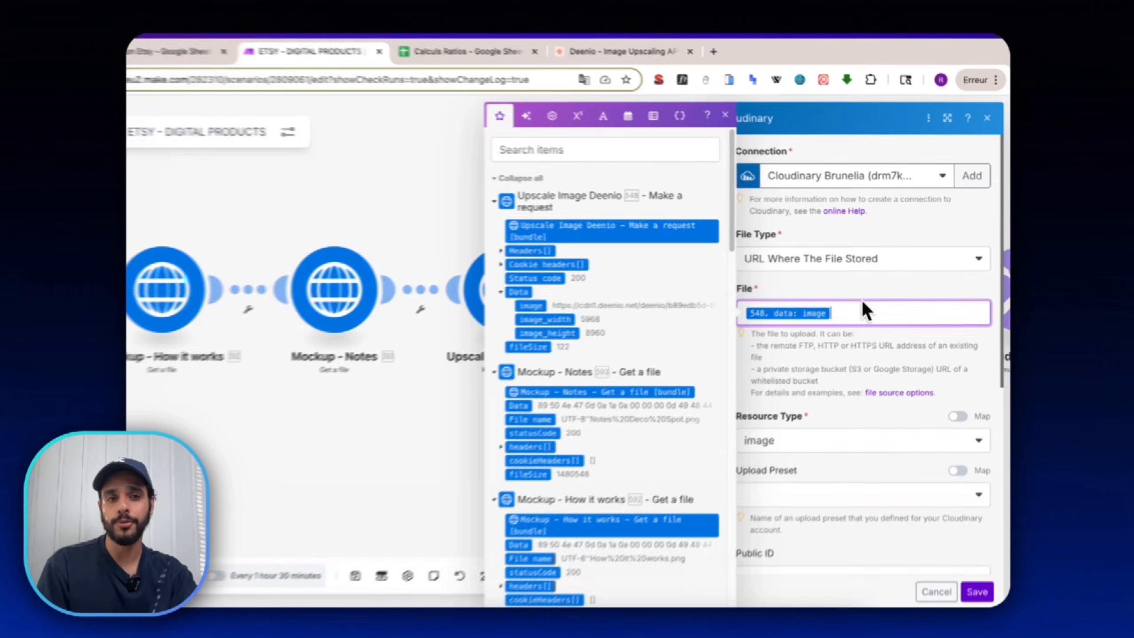
{"action": "left_click", "coordinate": [881, 282]}
{"action": "scroll", "coordinate": [881, 300], "scroll_direction": "down", "scroll_amount": 2}
{"action": "scroll", "coordinate": [840, 334], "scroll_direction": "down", "scroll_amount": 5}
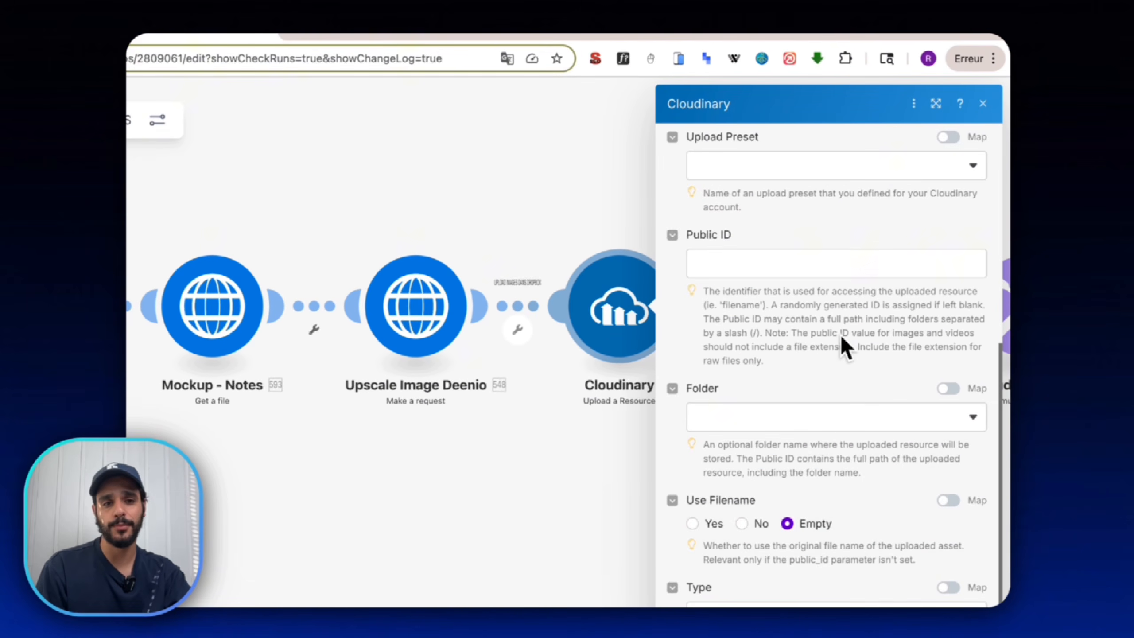
{"action": "scroll", "coordinate": [799, 367], "scroll_direction": "up", "scroll_amount": 6}
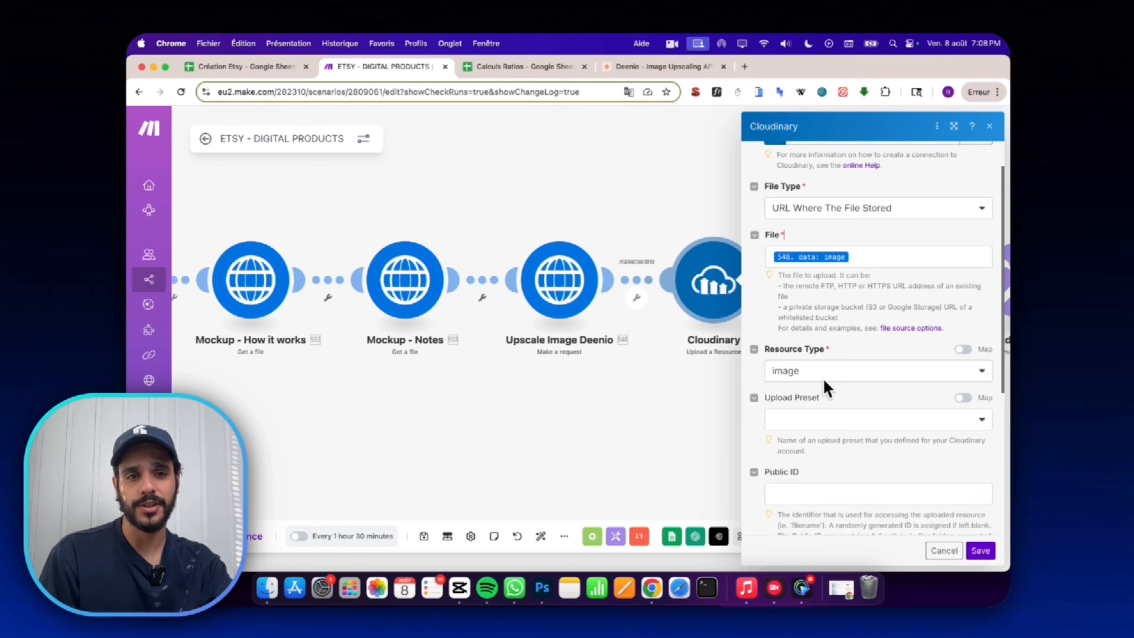
{"action": "scroll", "coordinate": [812, 402], "scroll_direction": "down", "scroll_amount": 5}
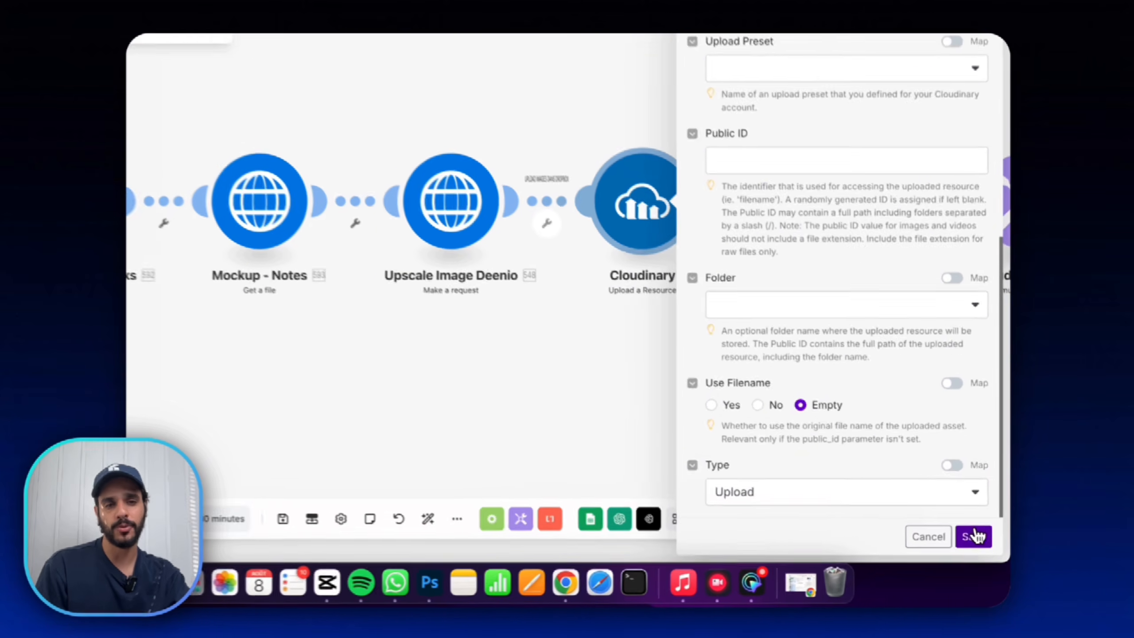
{"action": "left_click", "coordinate": [981, 550]}
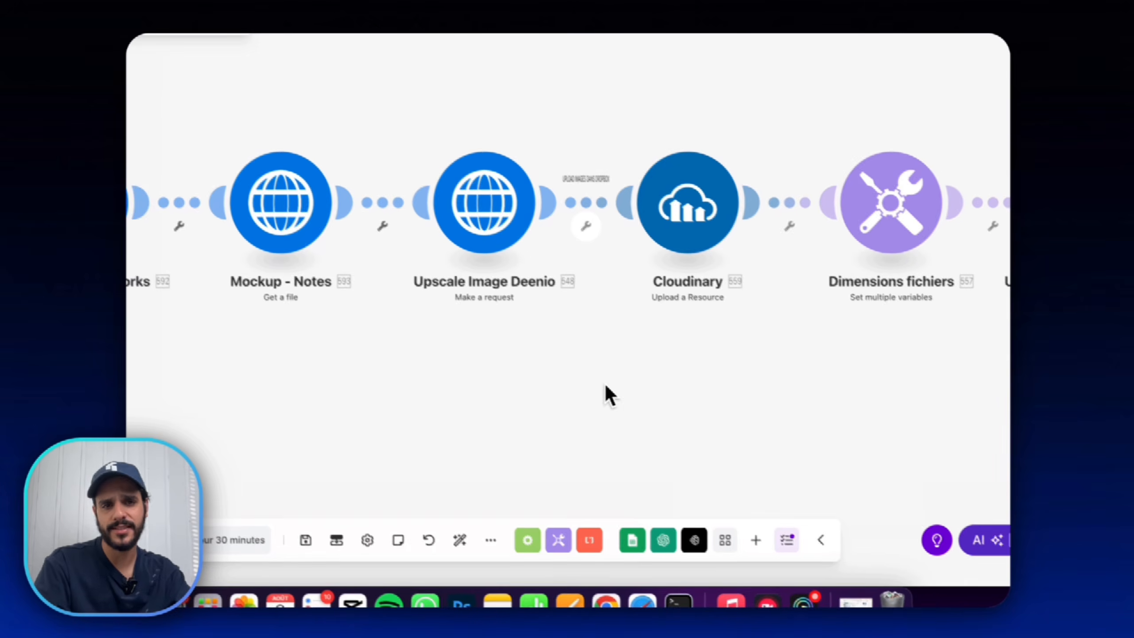
Open the farmer painting in Cloudinary's media library and check its dimensions in the asset summary.
{"action": "left_click_drag", "start_coordinate": [642, 384], "coordinate": [591, 388]}
{"action": "left_click_drag", "start_coordinate": [697, 357], "coordinate": [603, 378]}
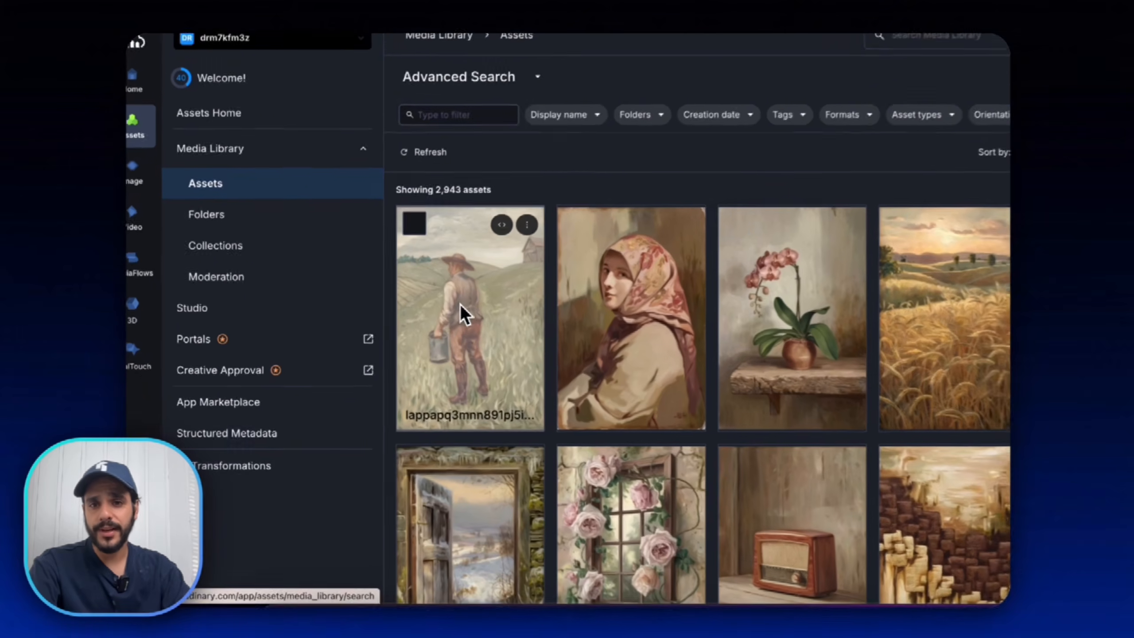
{"action": "left_click", "coordinate": [473, 310]}
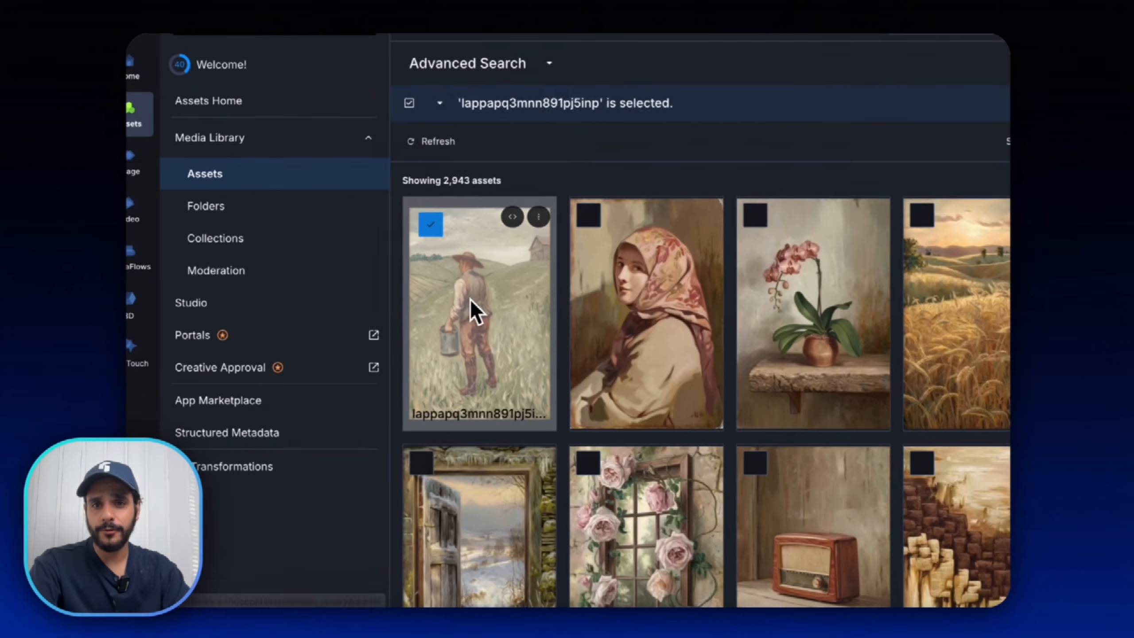
{"action": "left_click", "coordinate": [472, 310]}
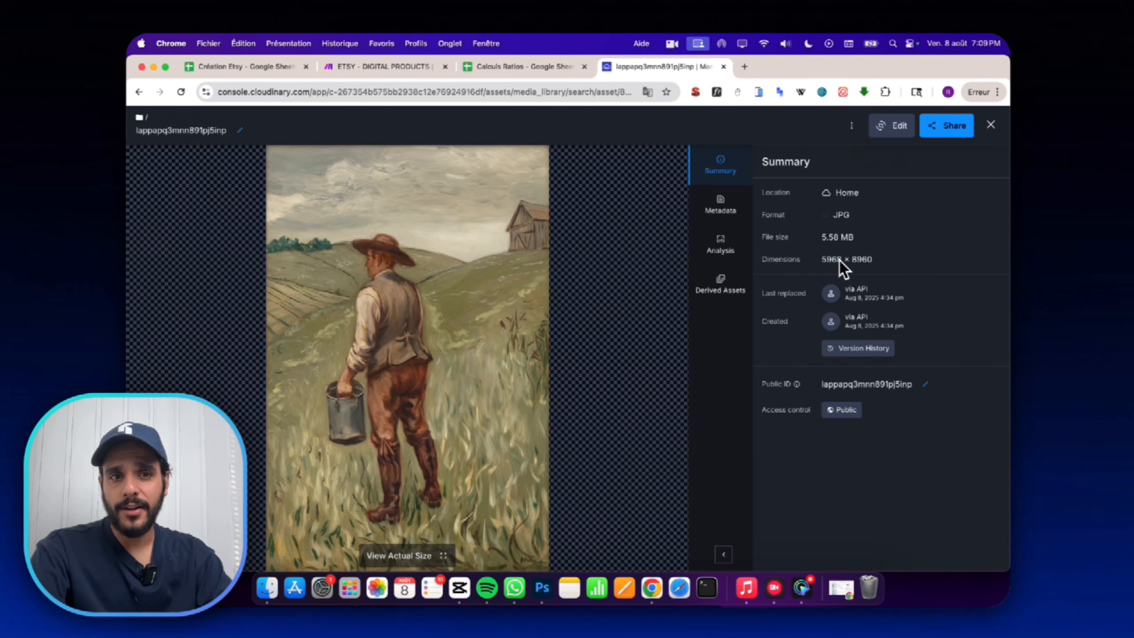
{"action": "left_click_drag", "start_coordinate": [822, 259], "coordinate": [895, 260]}
{"action": "left_click", "coordinate": [844, 262]}
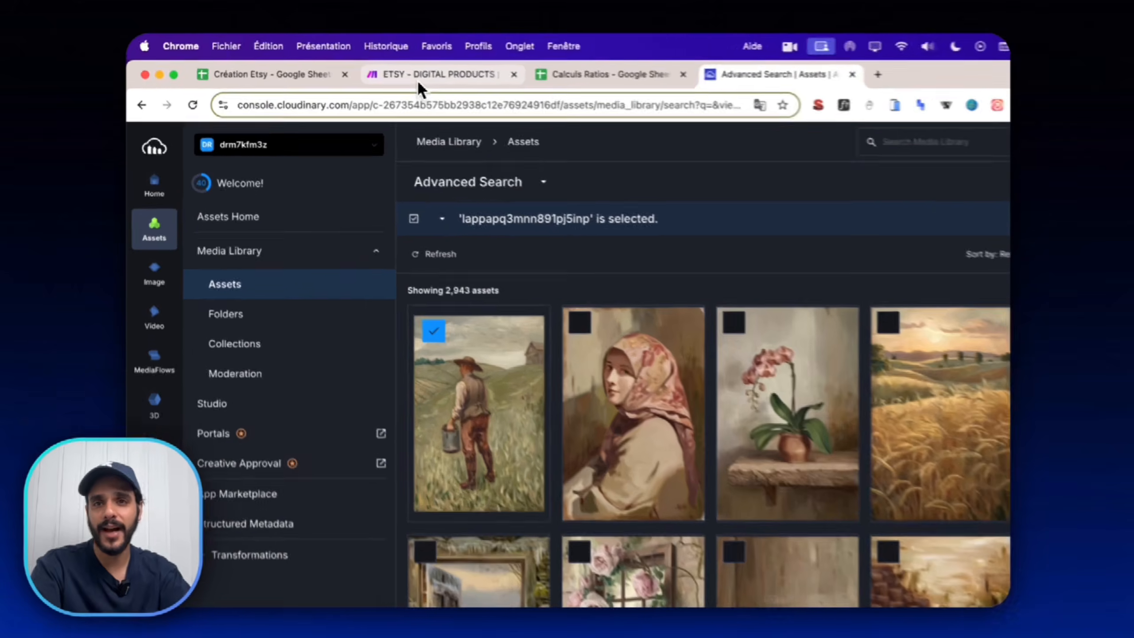
Switch to the Make scenario, open the Dimensions fichiers module and inspect the 5×7 variable's name and conditional value.
{"action": "left_click", "coordinate": [419, 83]}
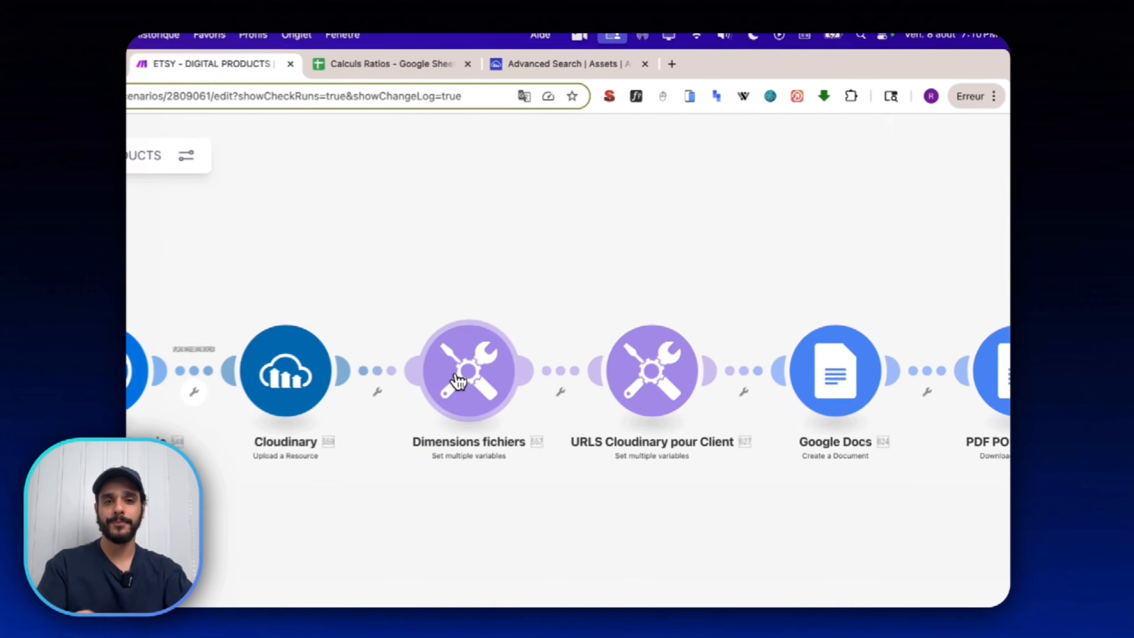
{"action": "left_click", "coordinate": [458, 380]}
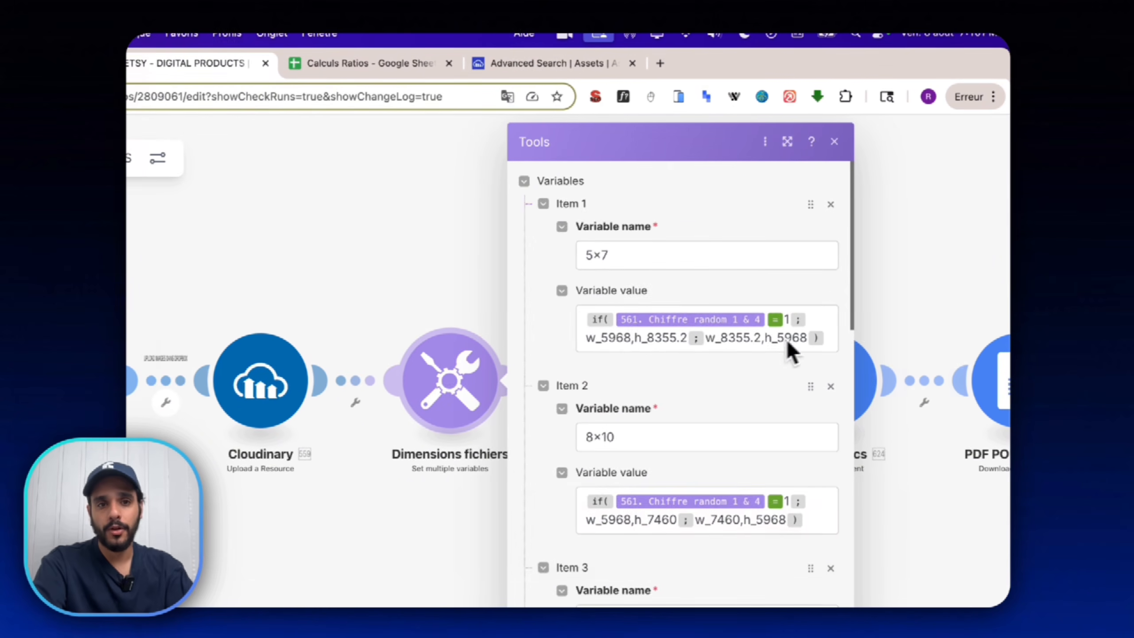
{"action": "left_click", "coordinate": [807, 313]}
{"action": "left_click", "coordinate": [786, 263]}
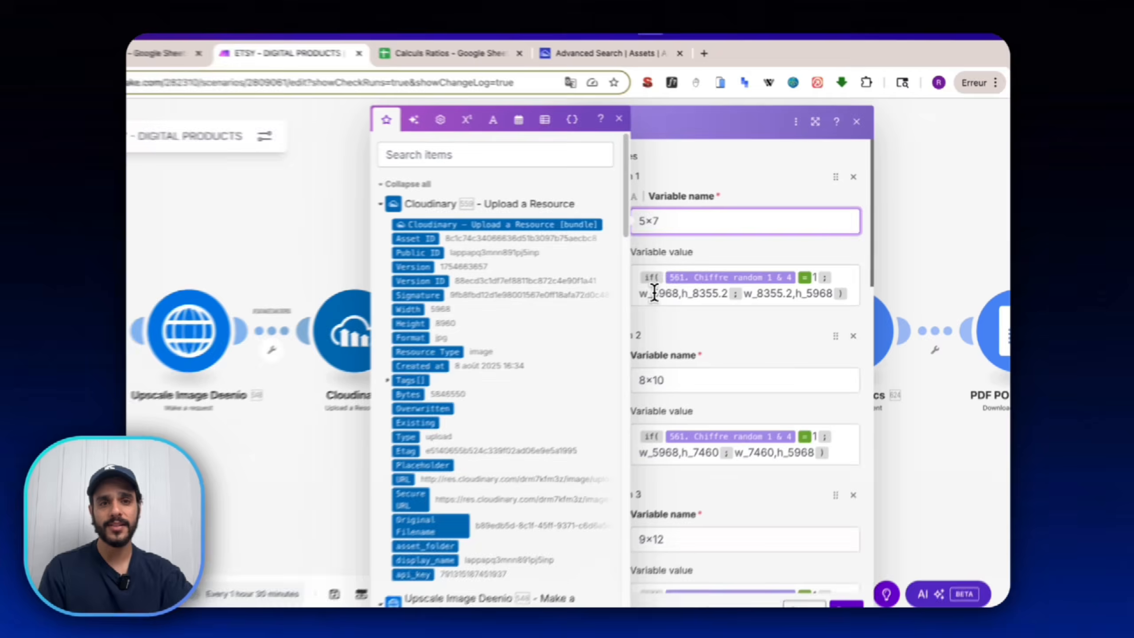
{"action": "left_click", "coordinate": [655, 293]}
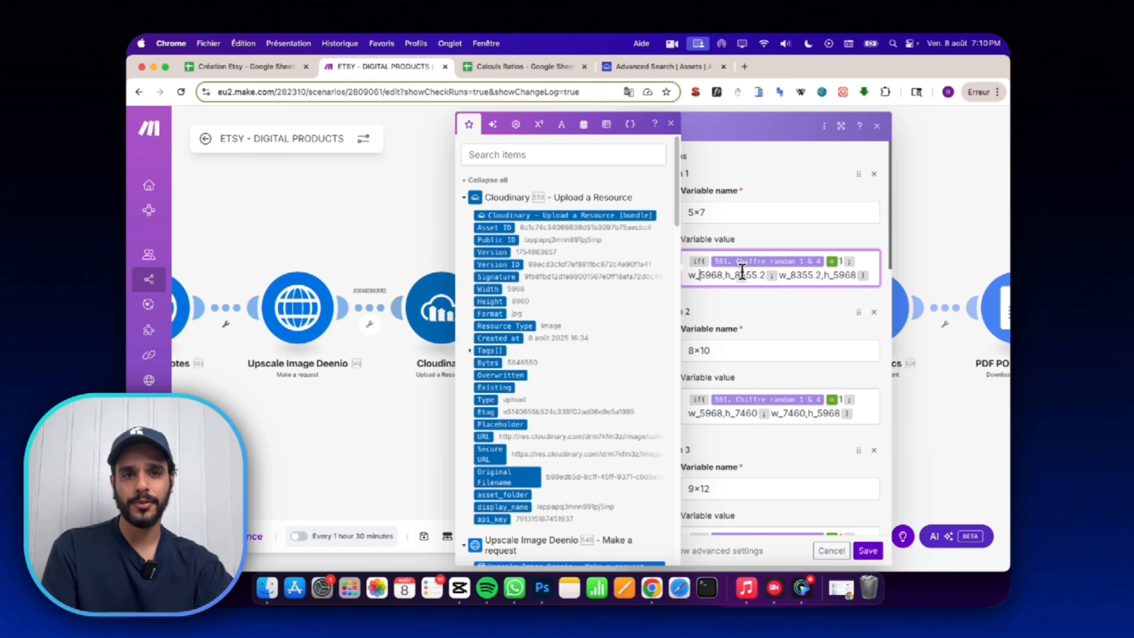
Copy the 5×7 variable's width and height values and paste them into cell C20 of the Calculs Ratios sheet.
{"action": "left_click_drag", "start_coordinate": [689, 274], "coordinate": [868, 275]}
{"action": "key", "text": "super+c"}
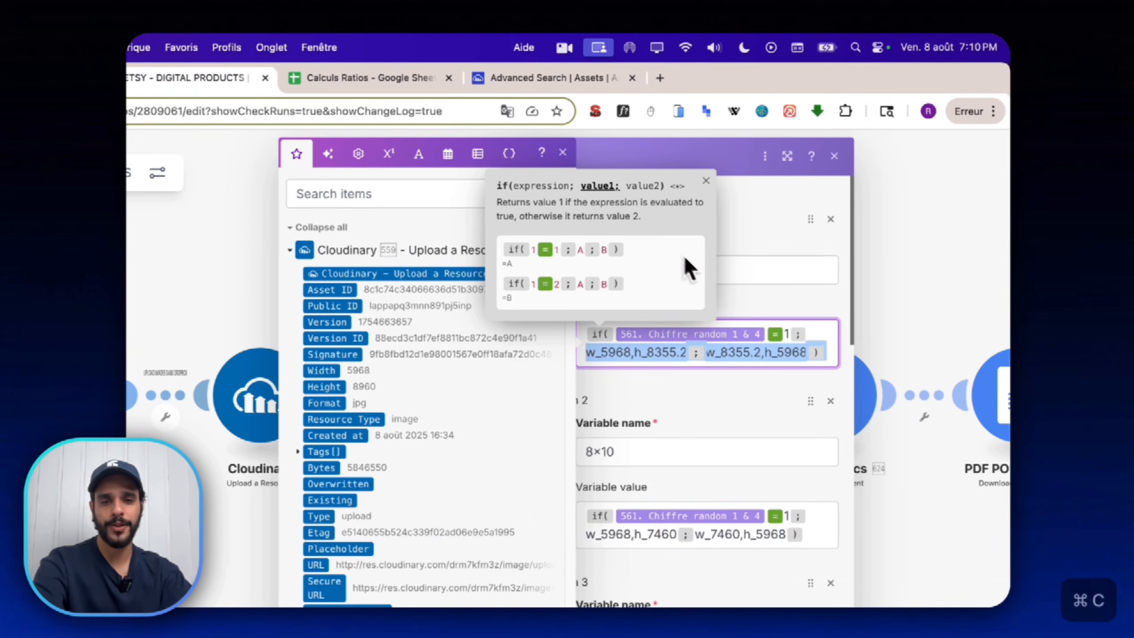
{"action": "left_click", "coordinate": [367, 78]}
{"action": "left_click", "coordinate": [410, 356]}
{"action": "left_click", "coordinate": [350, 359]}
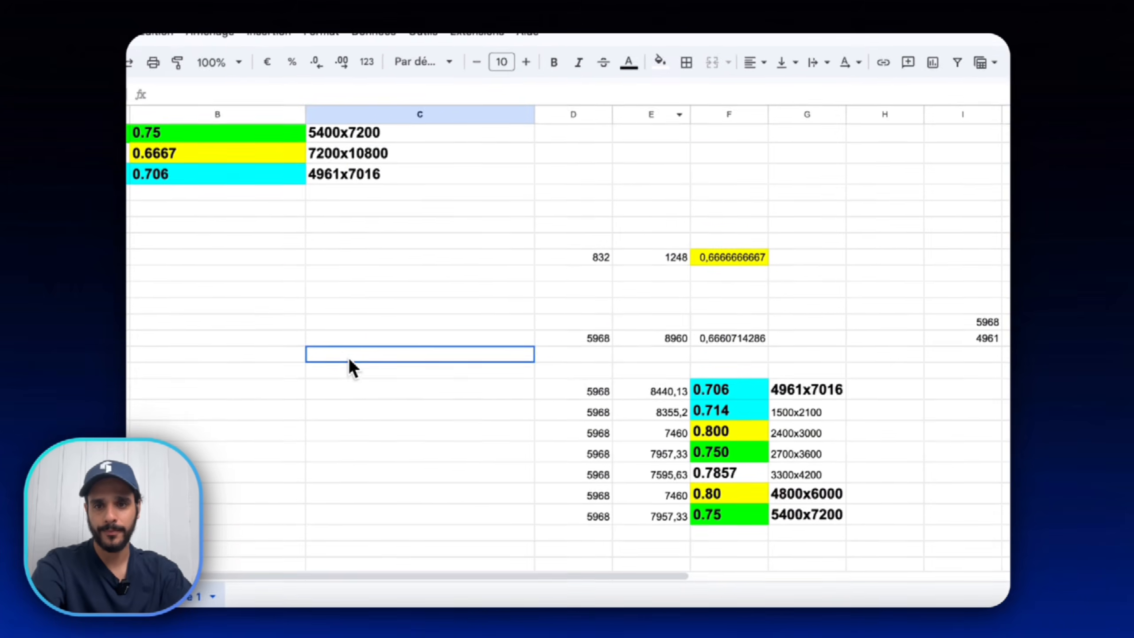
{"action": "key", "text": "super+v"}
{"action": "left_click", "coordinate": [424, 429]}
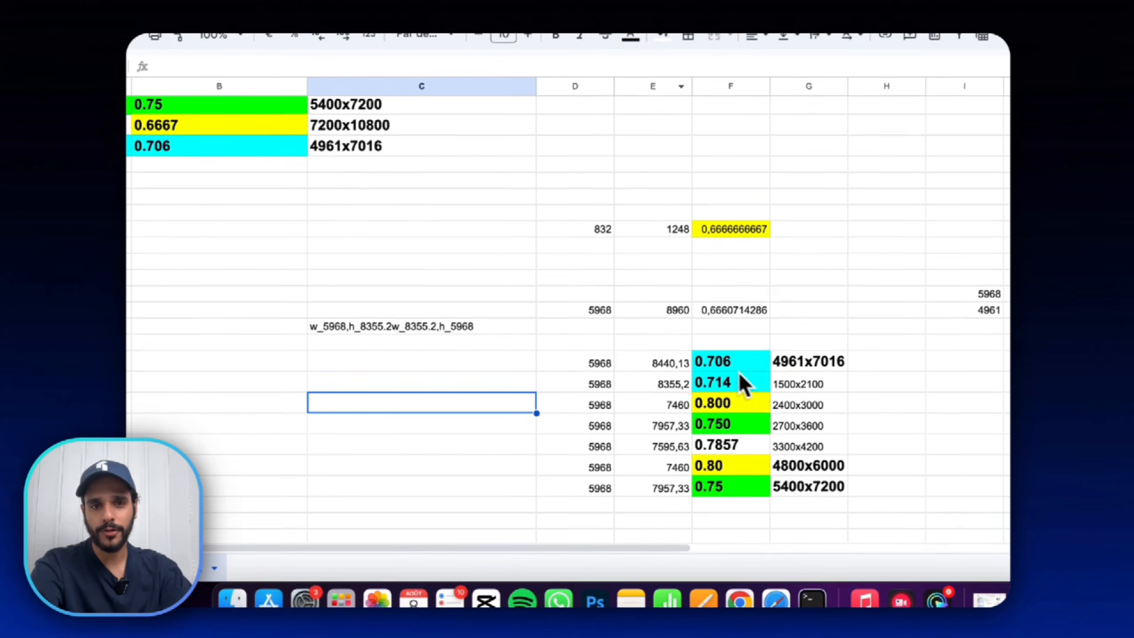
Compare the pasted 5×7 dimensions with the 5 x 7 row of the size table and the calculated row for ratio 0.714.
{"action": "scroll", "coordinate": [739, 373], "scroll_direction": "up", "scroll_amount": 3}
{"action": "left_click_drag", "start_coordinate": [706, 370], "coordinate": [138, 391]}
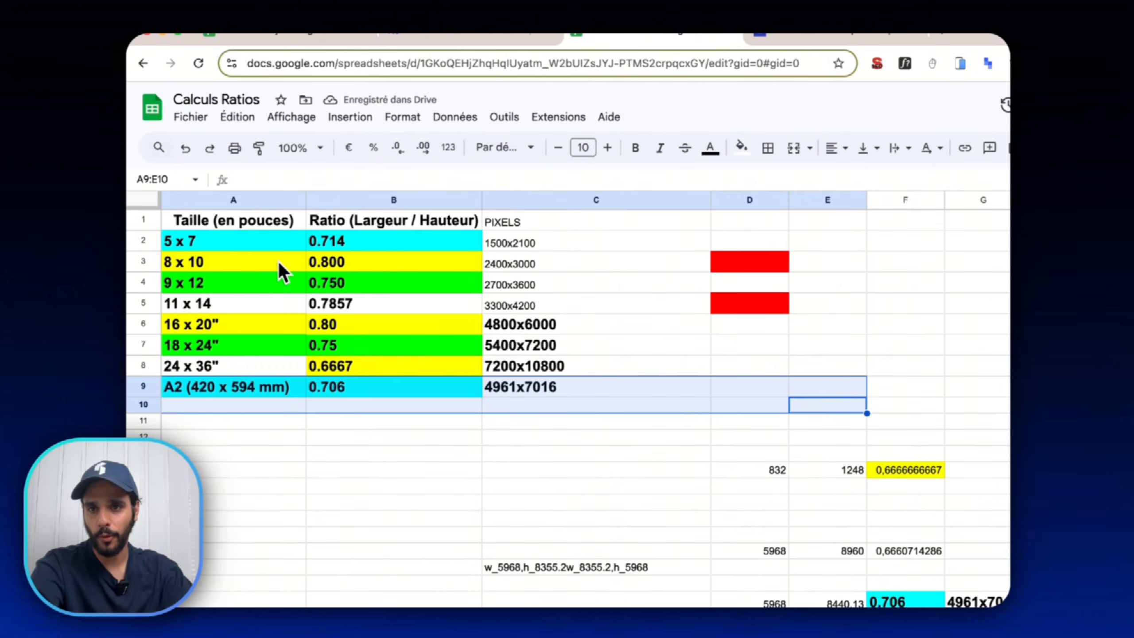
{"action": "left_click", "coordinate": [281, 243]}
{"action": "left_click", "coordinate": [544, 245]}
{"action": "scroll", "coordinate": [968, 420], "scroll_direction": "down", "scroll_amount": 5}
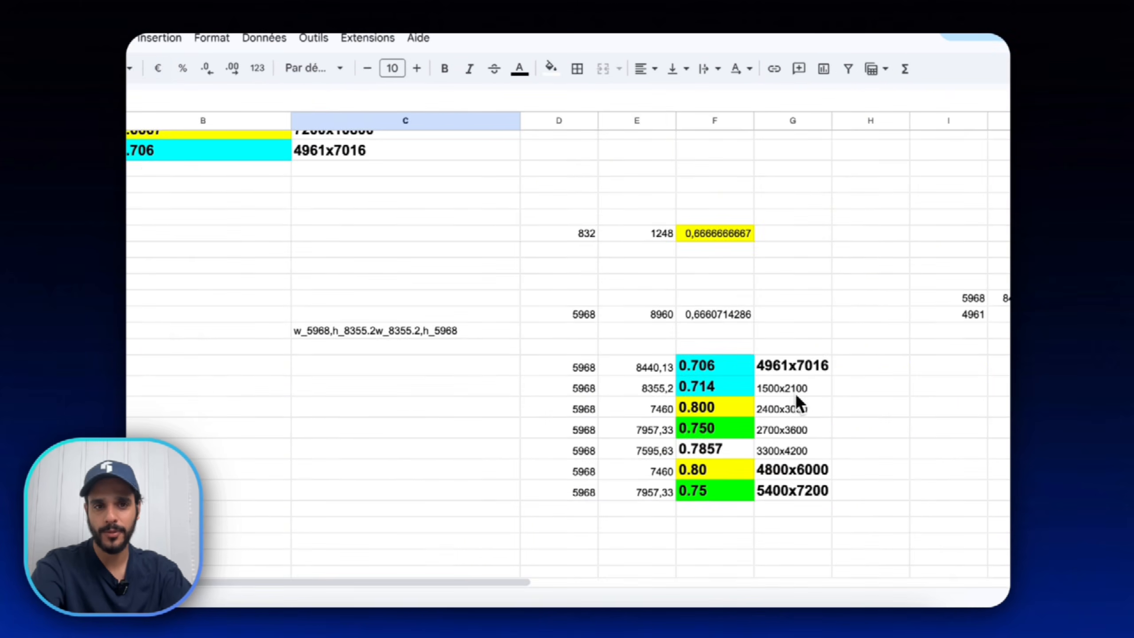
{"action": "left_click_drag", "start_coordinate": [796, 396], "coordinate": [576, 389]}
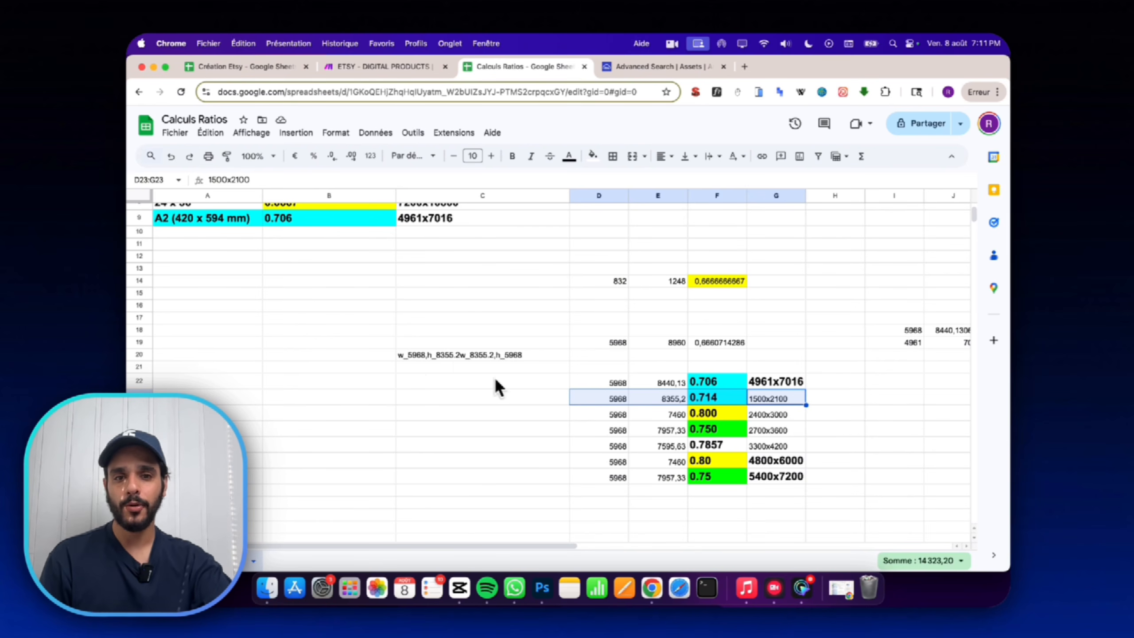
{"action": "left_click", "coordinate": [418, 355]}
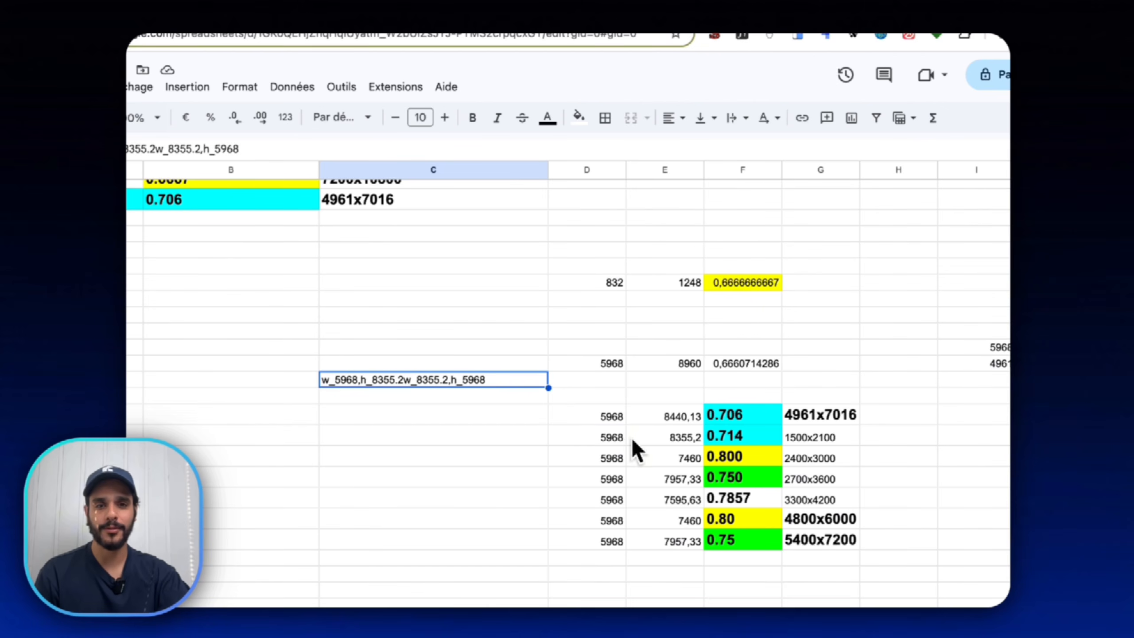
{"action": "left_click", "coordinate": [652, 437]}
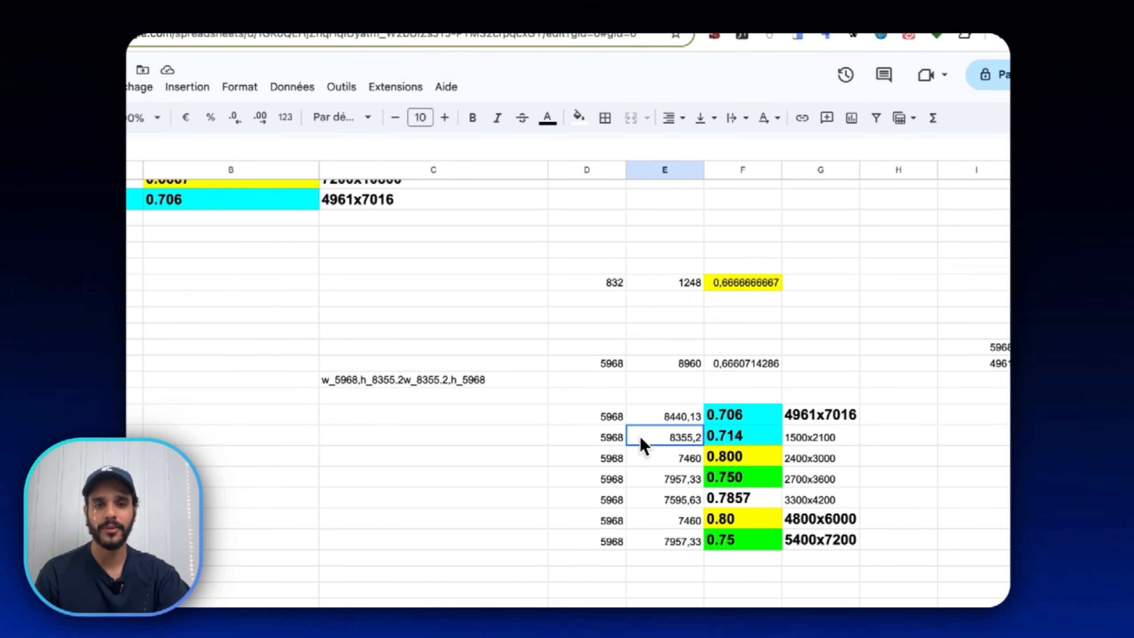
{"action": "left_click_drag", "start_coordinate": [640, 442], "coordinate": [625, 442]}
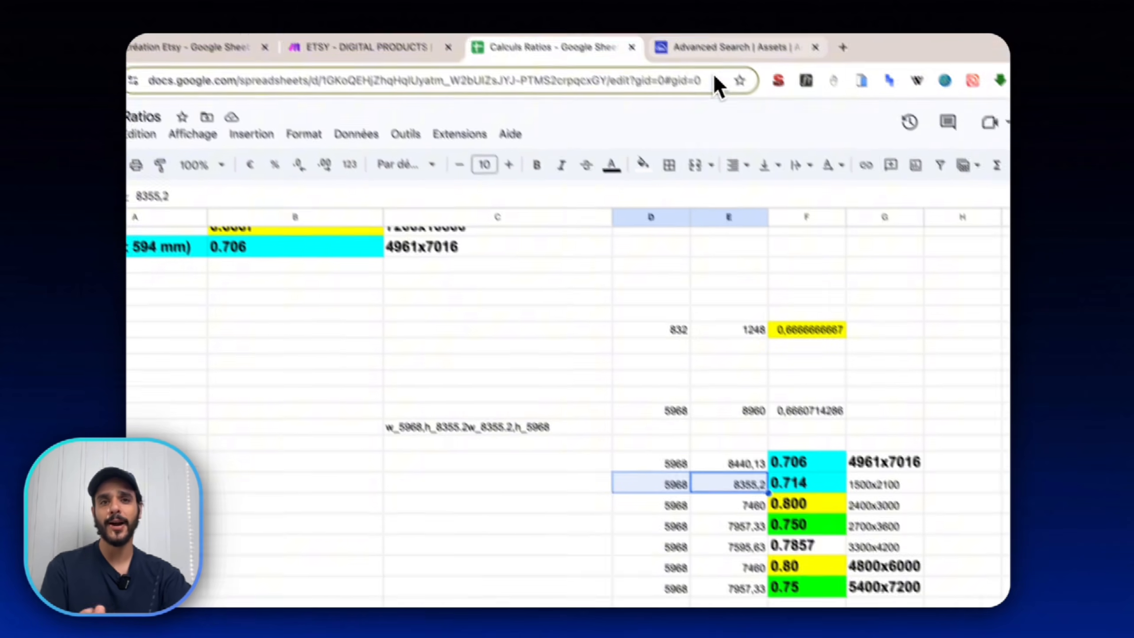
Return to the Make scenario, review the dimension variables from 5×7 to 24×36, and close the module without saving.
{"action": "left_click", "coordinate": [755, 81]}
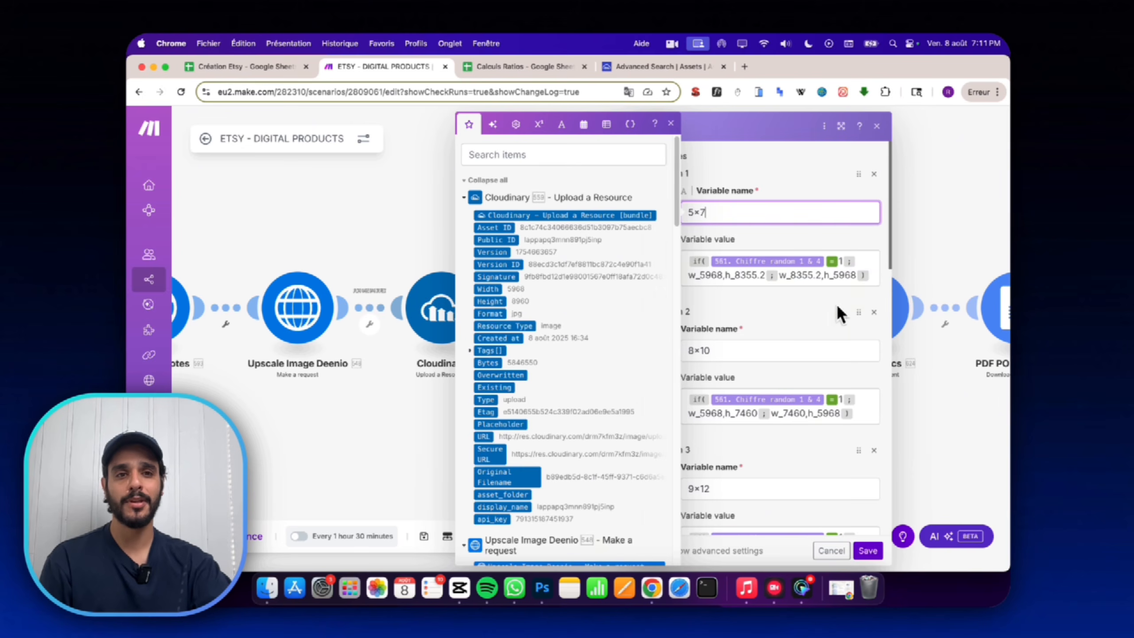
{"action": "left_click", "coordinate": [769, 305]}
{"action": "scroll", "coordinate": [769, 321], "scroll_direction": "down", "scroll_amount": 3}
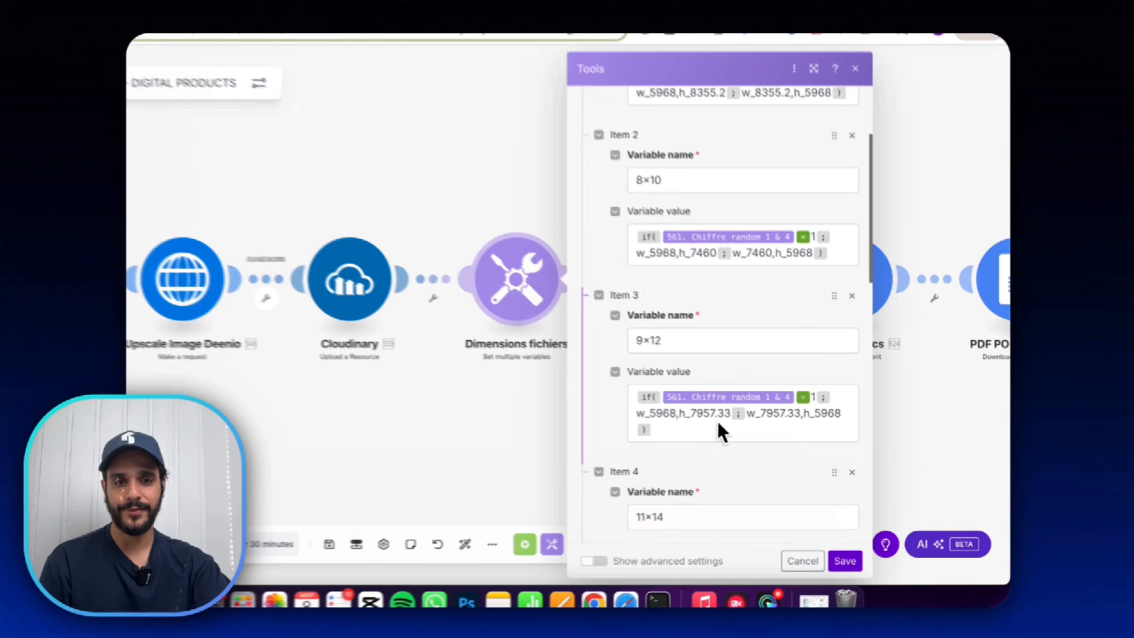
{"action": "scroll", "coordinate": [734, 388], "scroll_direction": "down", "scroll_amount": 10}
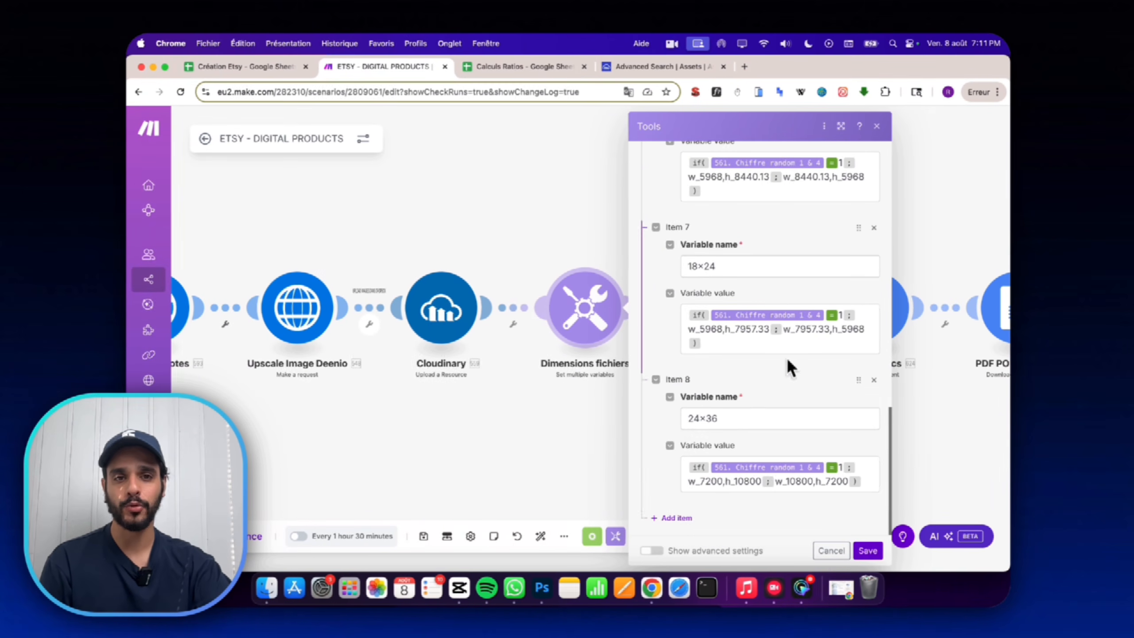
{"action": "scroll", "coordinate": [794, 433], "scroll_direction": "up", "scroll_amount": 10}
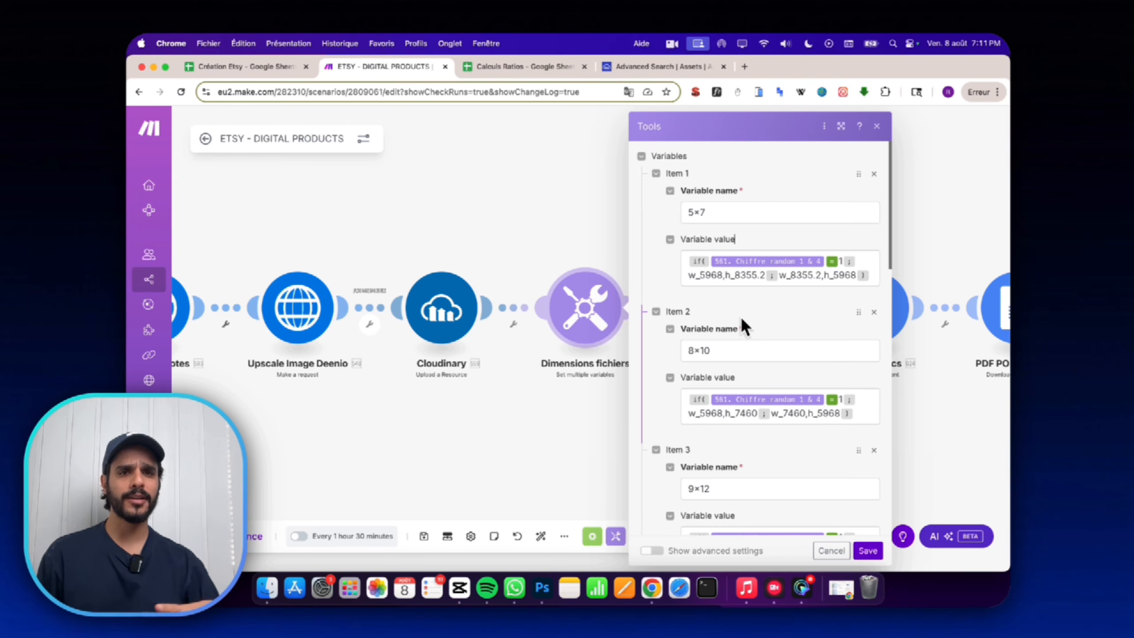
{"action": "key", "text": "Escape"}
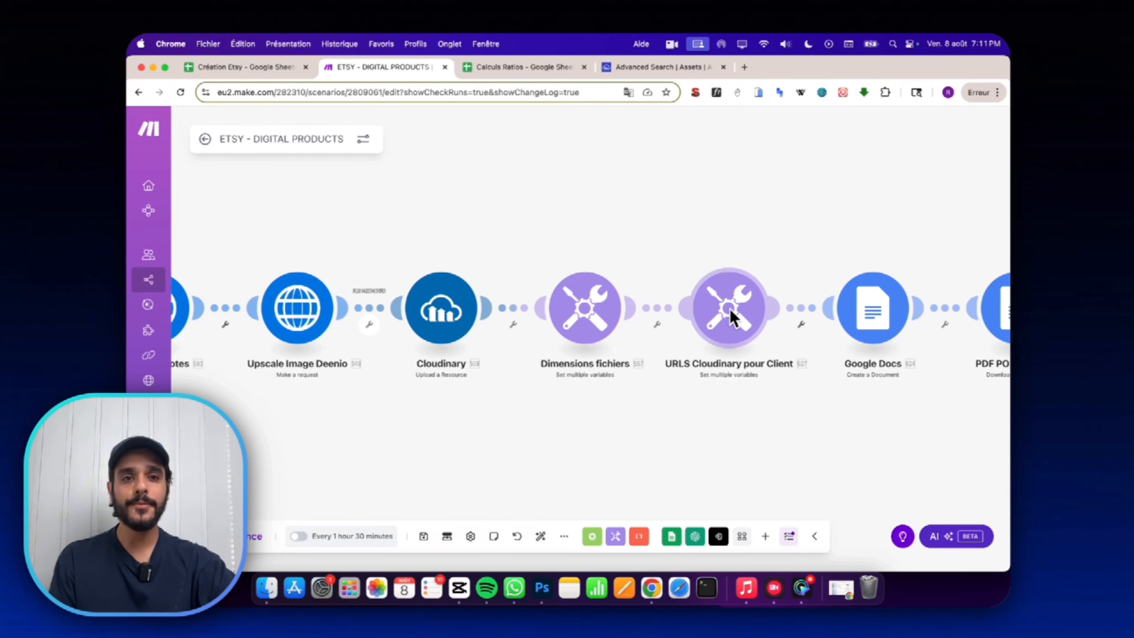
Examine the Rustic Barn Scene Art Print customer PDF, including its download links by size and print guide.
{"action": "left_click_drag", "start_coordinate": [757, 247], "coordinate": [593, 244]}
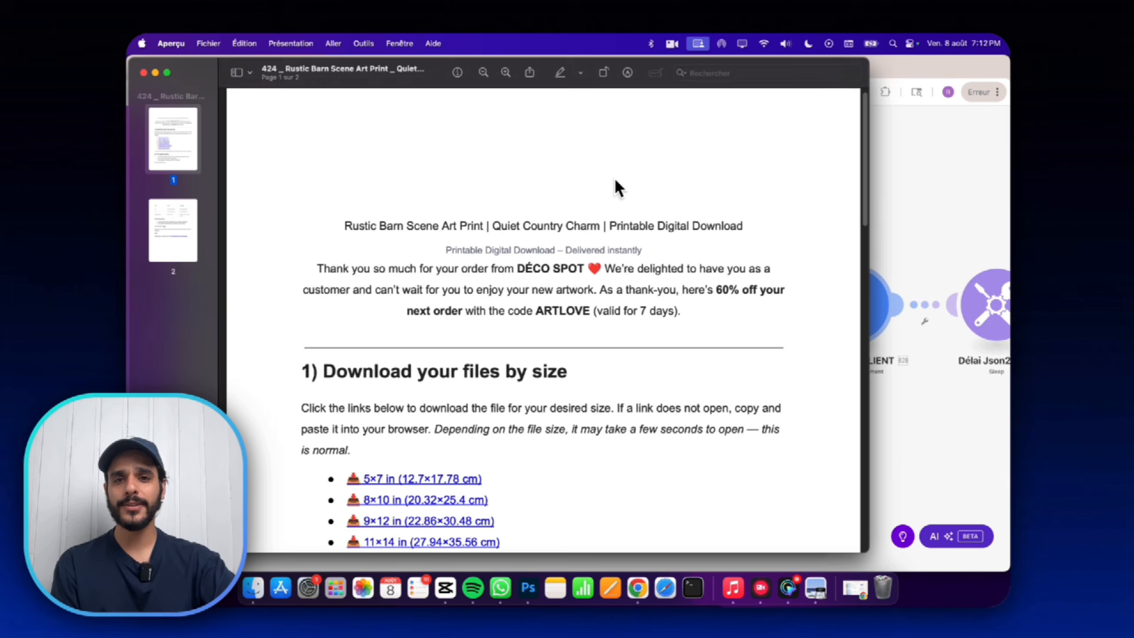
{"action": "scroll", "coordinate": [615, 185], "scroll_direction": "down", "scroll_amount": 2}
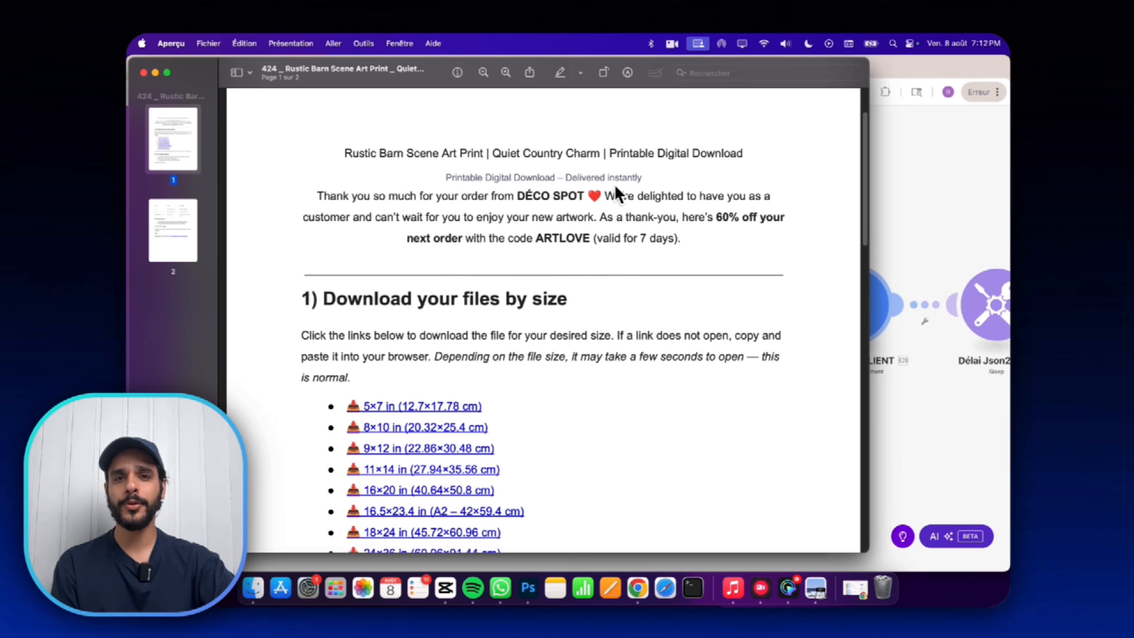
{"action": "scroll", "coordinate": [474, 215], "scroll_direction": "up", "scroll_amount": 3}
{"action": "scroll", "coordinate": [474, 214], "scroll_direction": "down", "scroll_amount": 1}
{"action": "scroll", "coordinate": [447, 232], "scroll_direction": "down", "scroll_amount": 2}
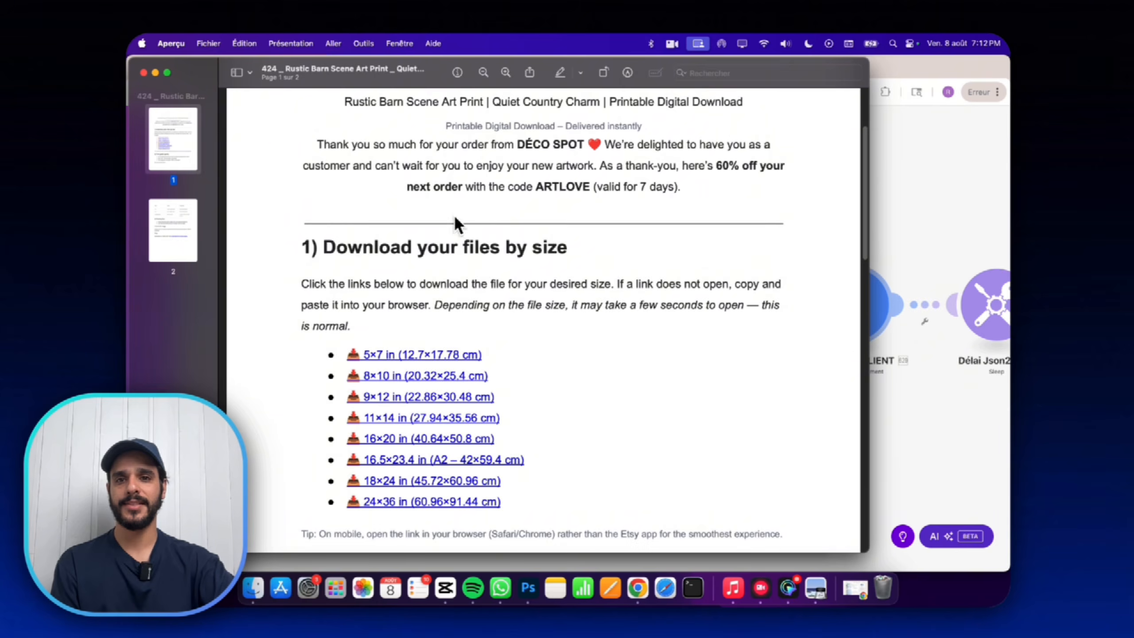
{"action": "scroll", "coordinate": [491, 335], "scroll_direction": "down", "scroll_amount": 15}
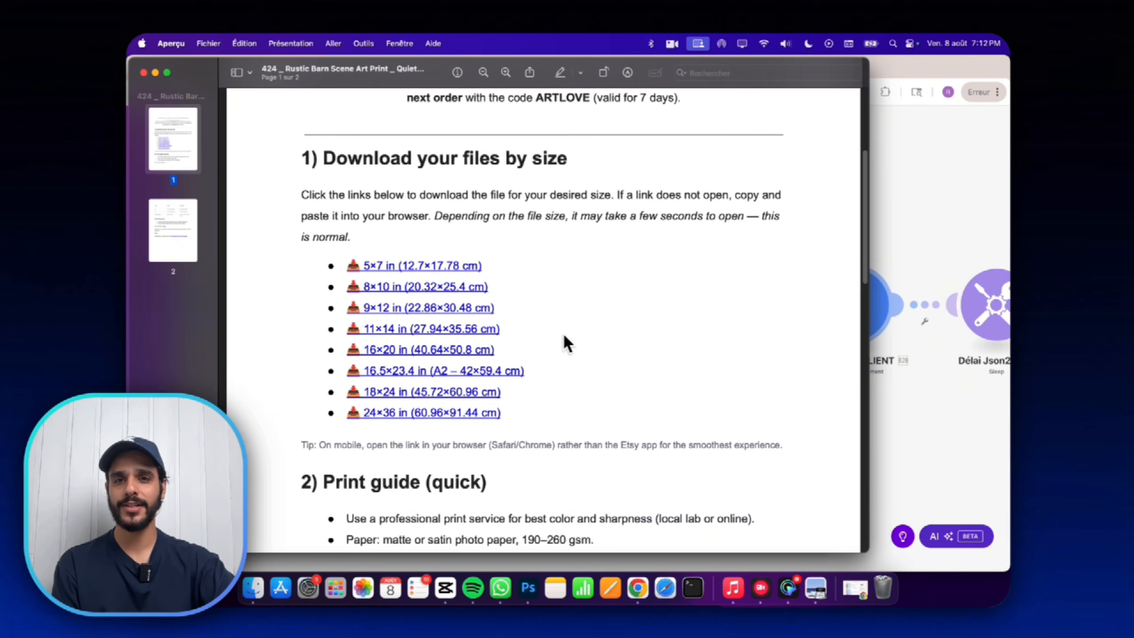
{"action": "scroll", "coordinate": [625, 461], "scroll_direction": "up", "scroll_amount": 15}
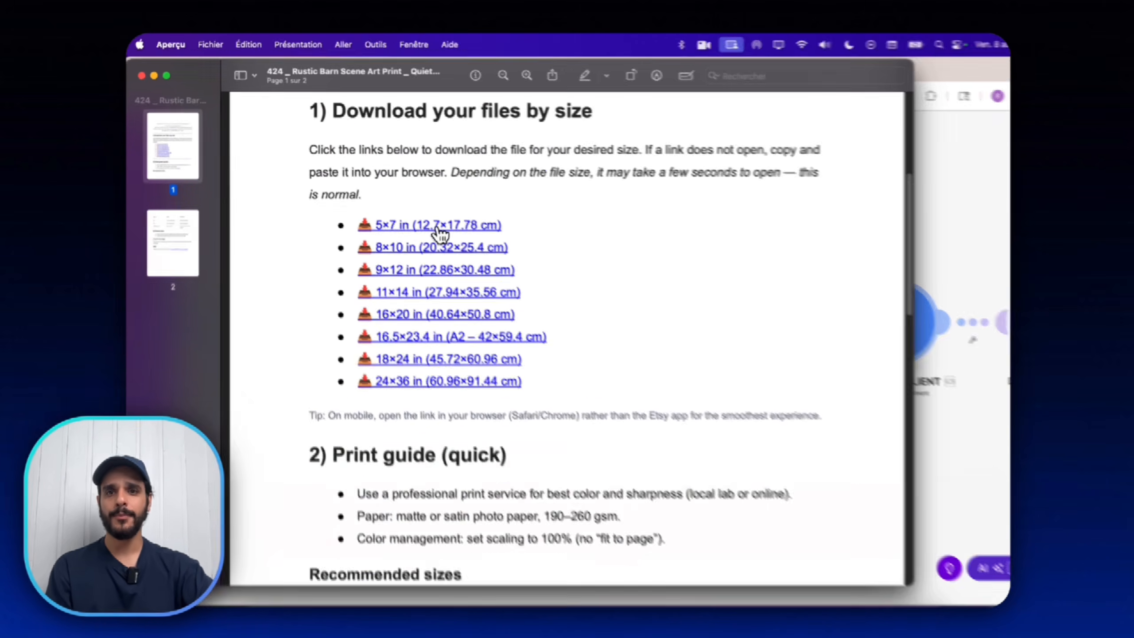
Open the PDF's 5×7 in download link in the browser and examine the crop, width and height parameters in the image URL.
{"action": "left_click", "coordinate": [420, 215]}
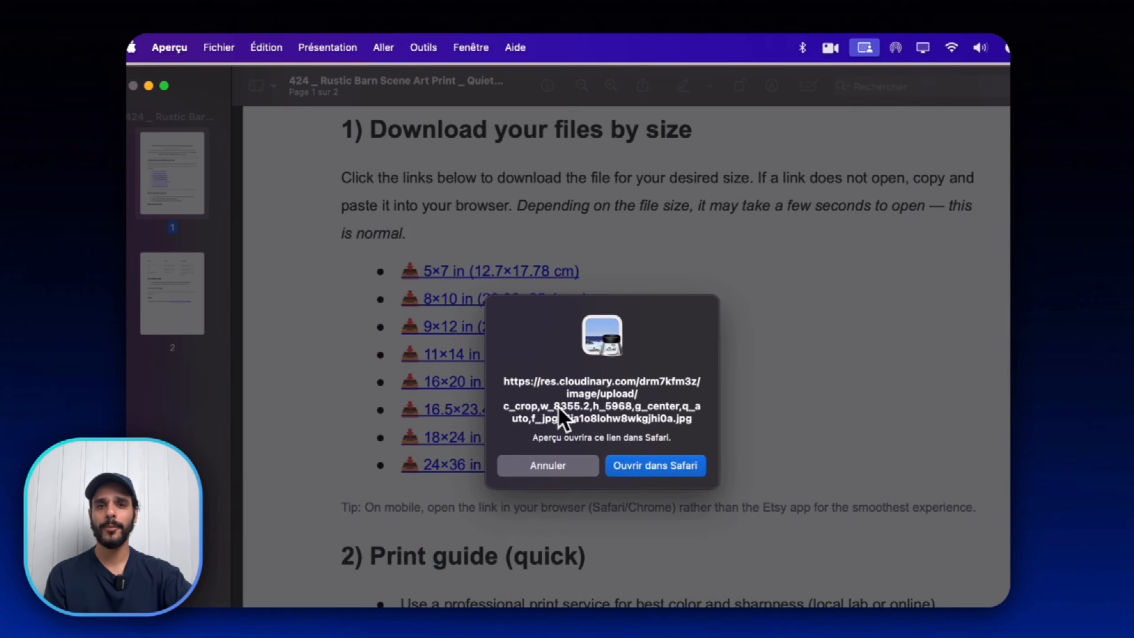
{"action": "left_click", "coordinate": [638, 467]}
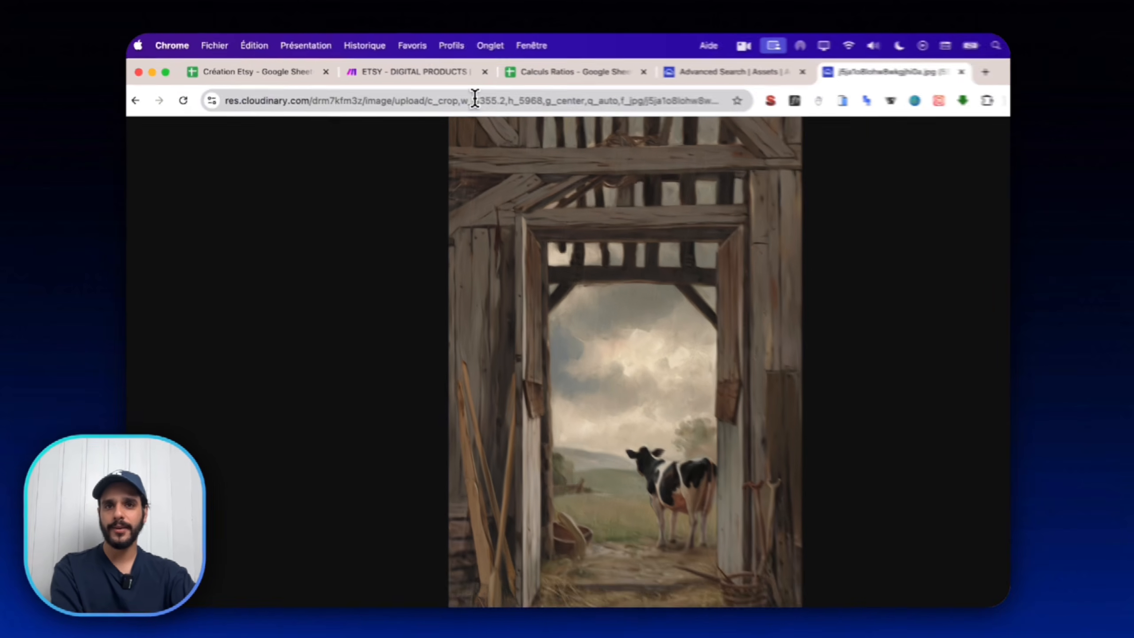
{"action": "double_click", "coordinate": [443, 92]}
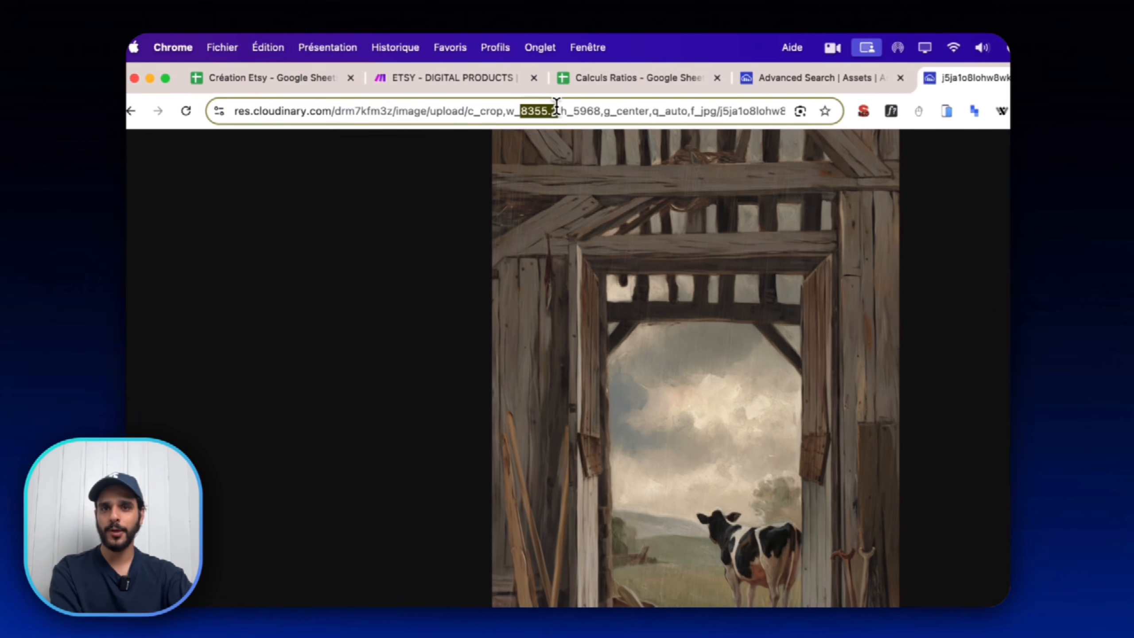
{"action": "left_click", "coordinate": [610, 111]}
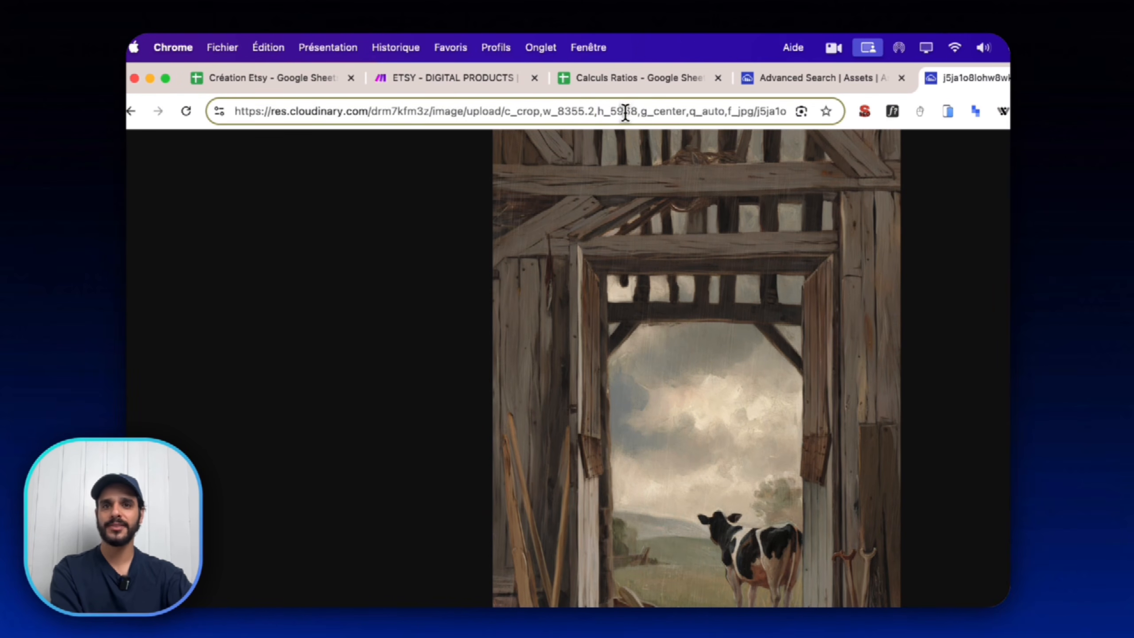
{"action": "double_click", "coordinate": [620, 111]}
{"action": "left_click", "coordinate": [624, 110]}
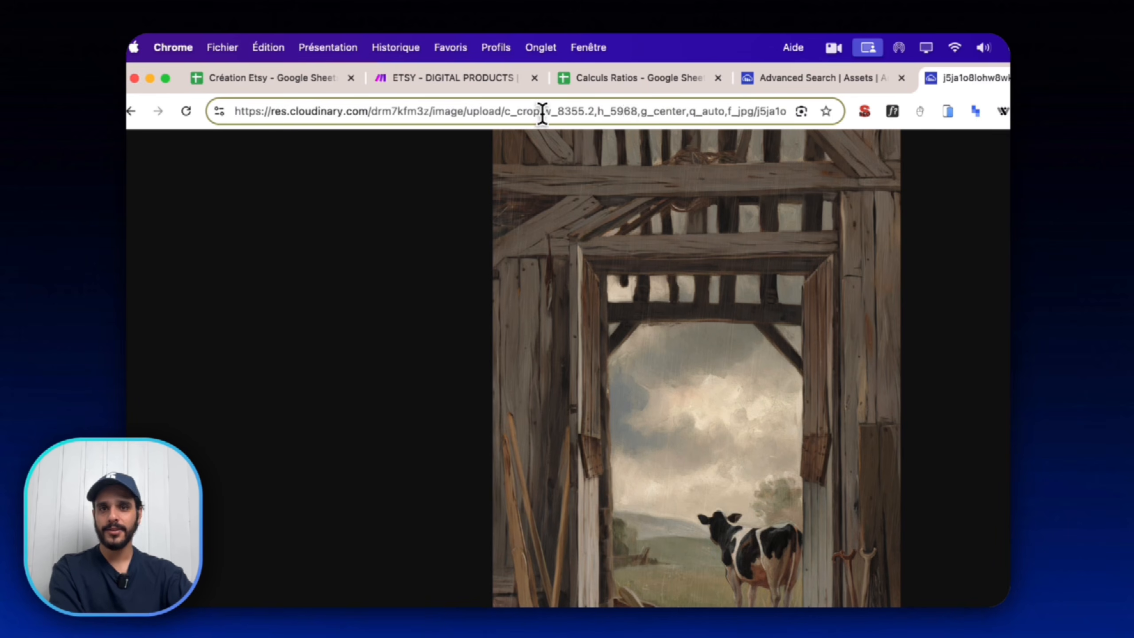
{"action": "left_click_drag", "start_coordinate": [512, 107], "coordinate": [533, 106]}
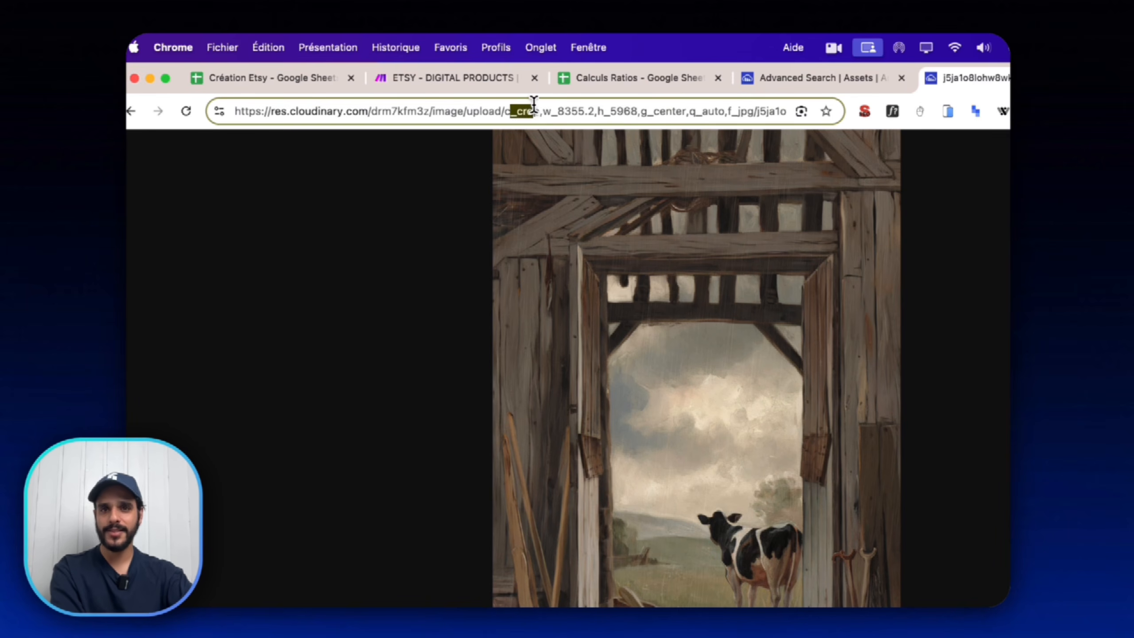
{"action": "left_click", "coordinate": [587, 119]}
{"action": "key", "text": "Down"}
{"action": "key", "text": "Right"}
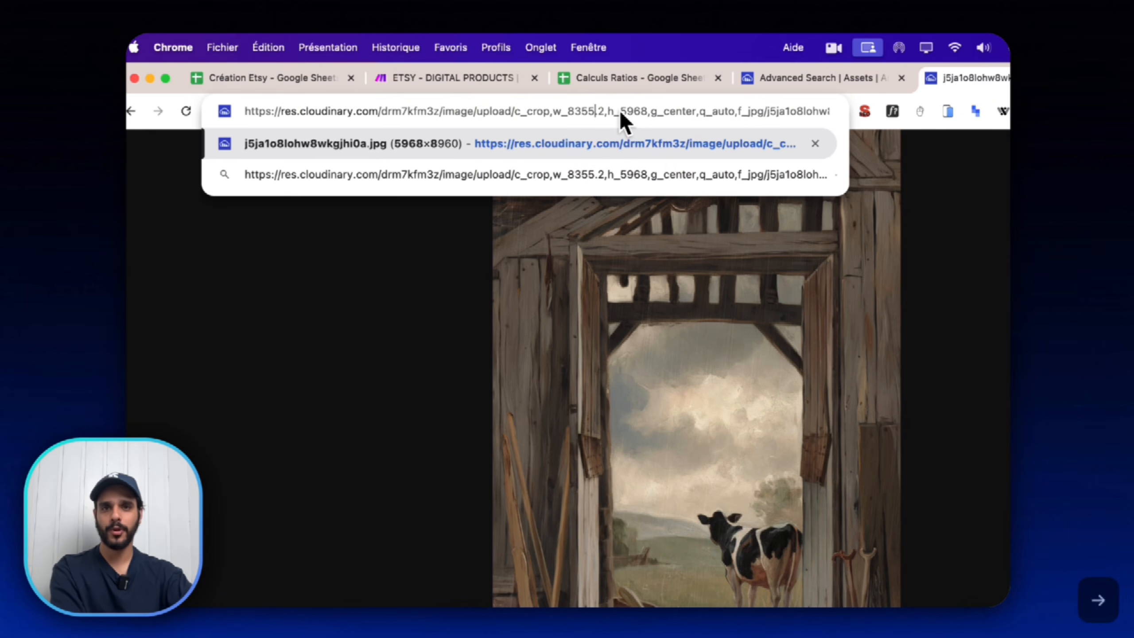
Check the 5×7 value in the Dimensions fichiers module, then examine the quality, format and file name parts of the image URL.
{"action": "left_click", "coordinate": [429, 78]}
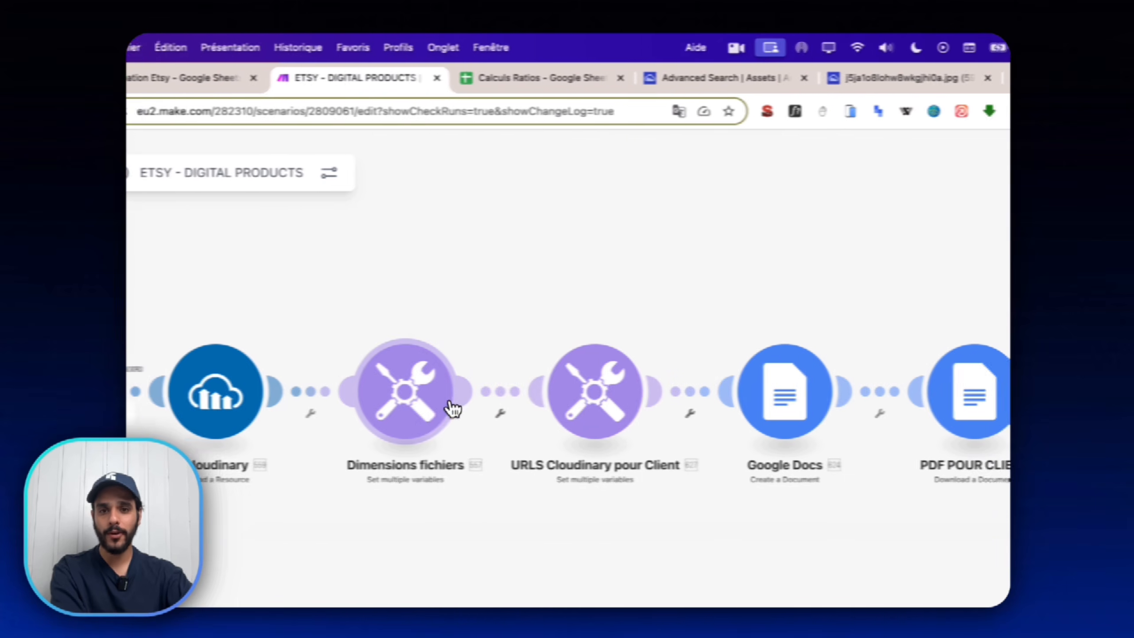
{"action": "left_click", "coordinate": [536, 400]}
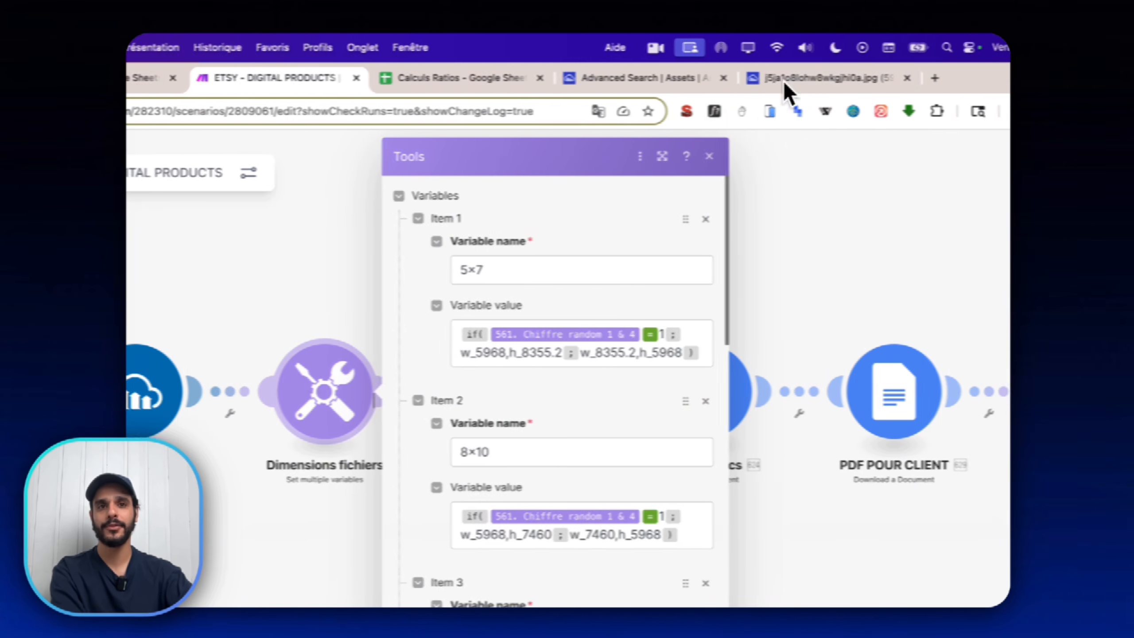
{"action": "left_click", "coordinate": [783, 80]}
{"action": "left_click_drag", "start_coordinate": [390, 111], "coordinate": [429, 111]}
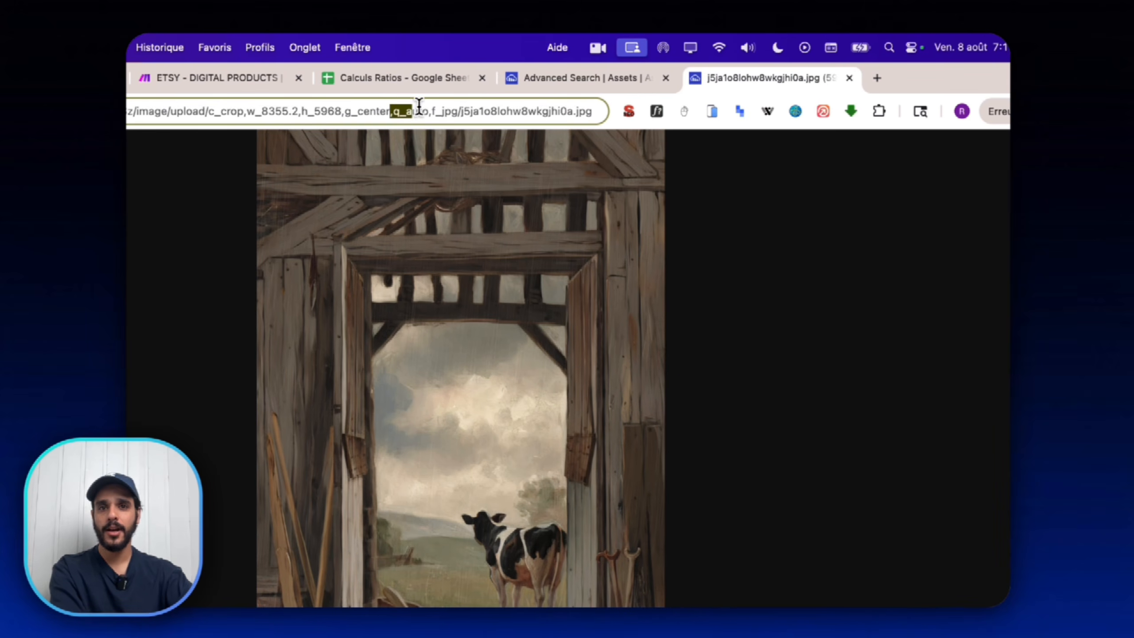
{"action": "left_click_drag", "start_coordinate": [430, 113], "coordinate": [483, 119]}
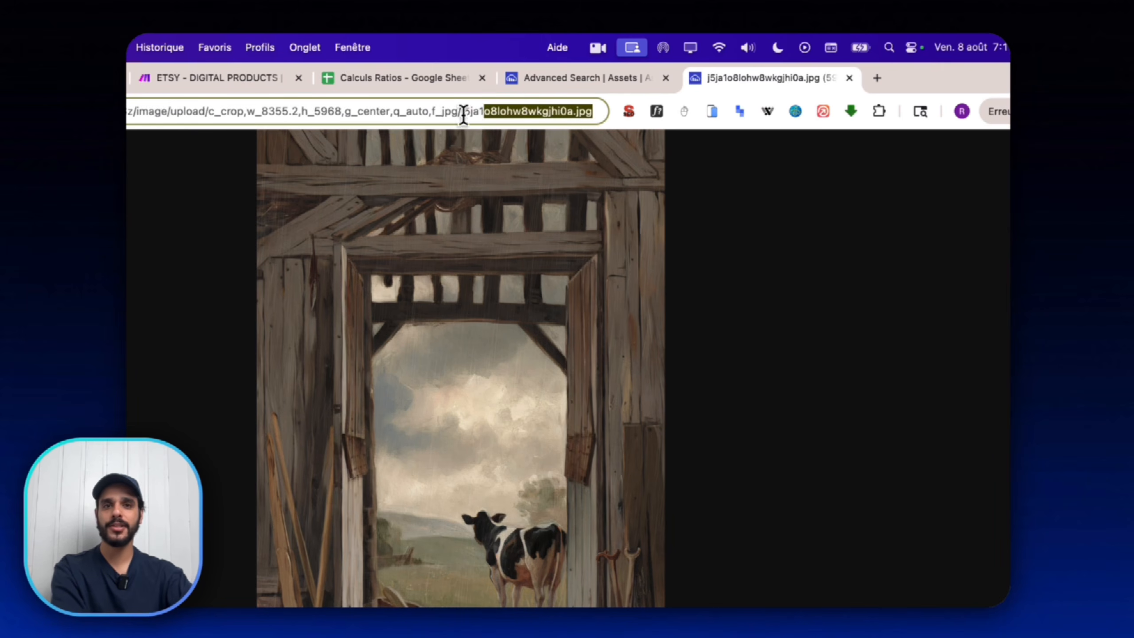
{"action": "left_click", "coordinate": [436, 112]}
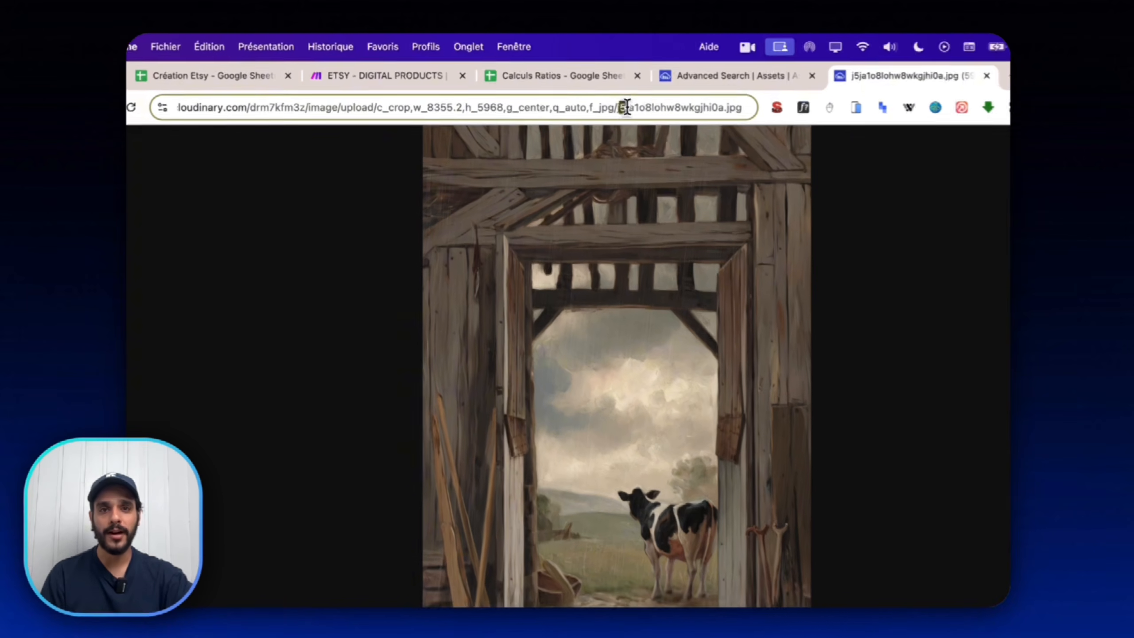
Highlight the file name in the image URL, then examine the crop, dimension and format parts of the 5×7 link in URLS Cloudinary pour Client.
{"action": "left_click_drag", "start_coordinate": [568, 92], "coordinate": [673, 89]}
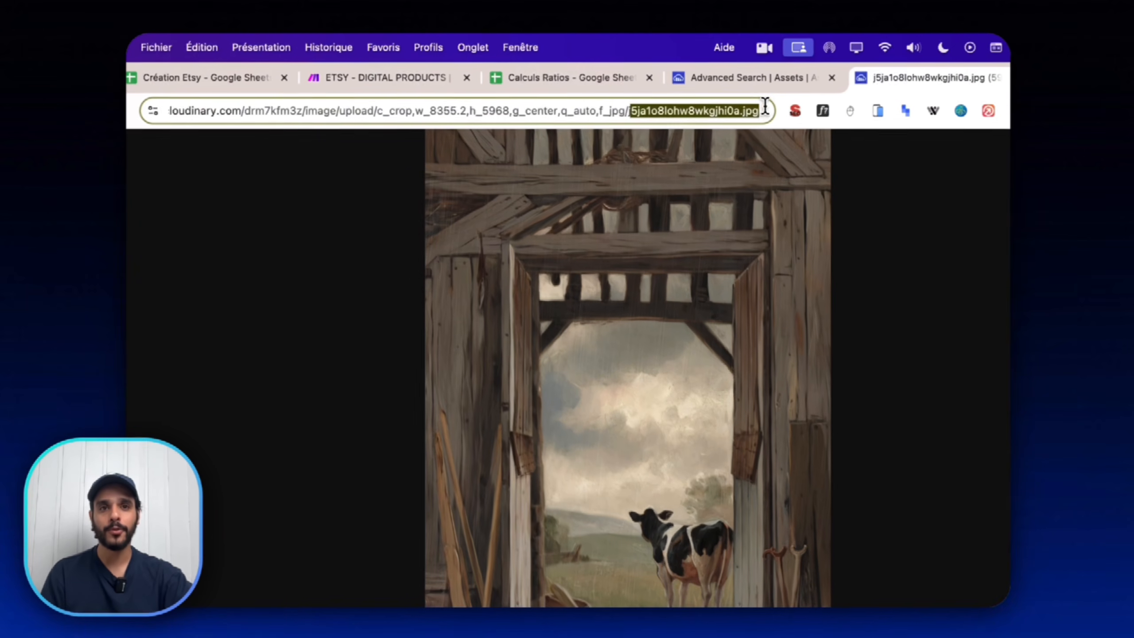
{"action": "left_click", "coordinate": [381, 83]}
{"action": "left_click", "coordinate": [479, 308]}
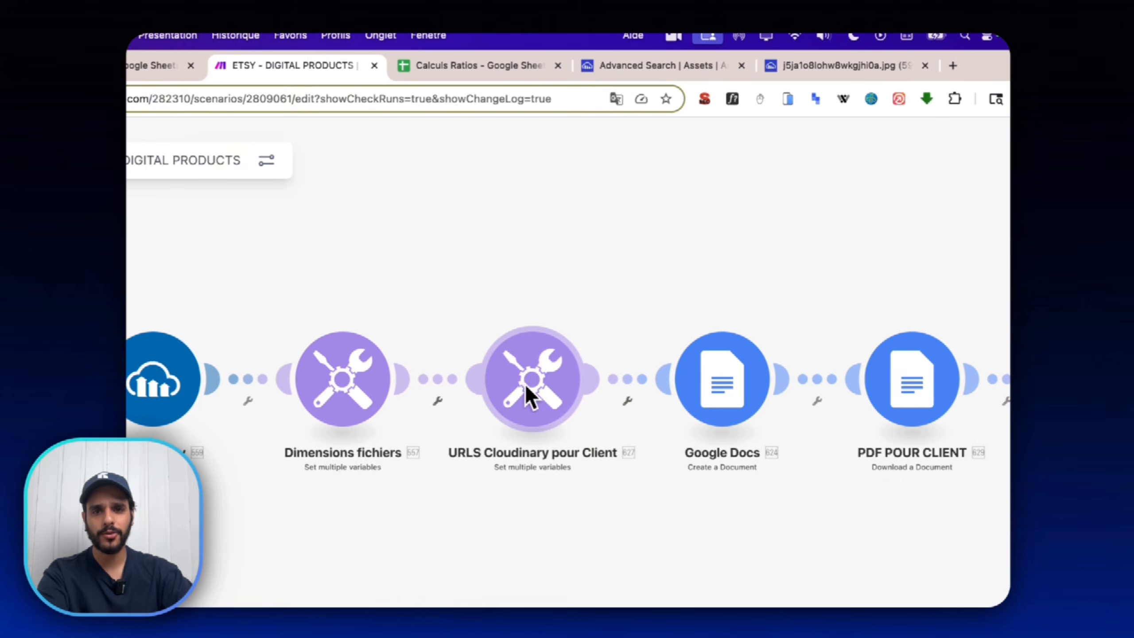
{"action": "left_click", "coordinate": [549, 382]}
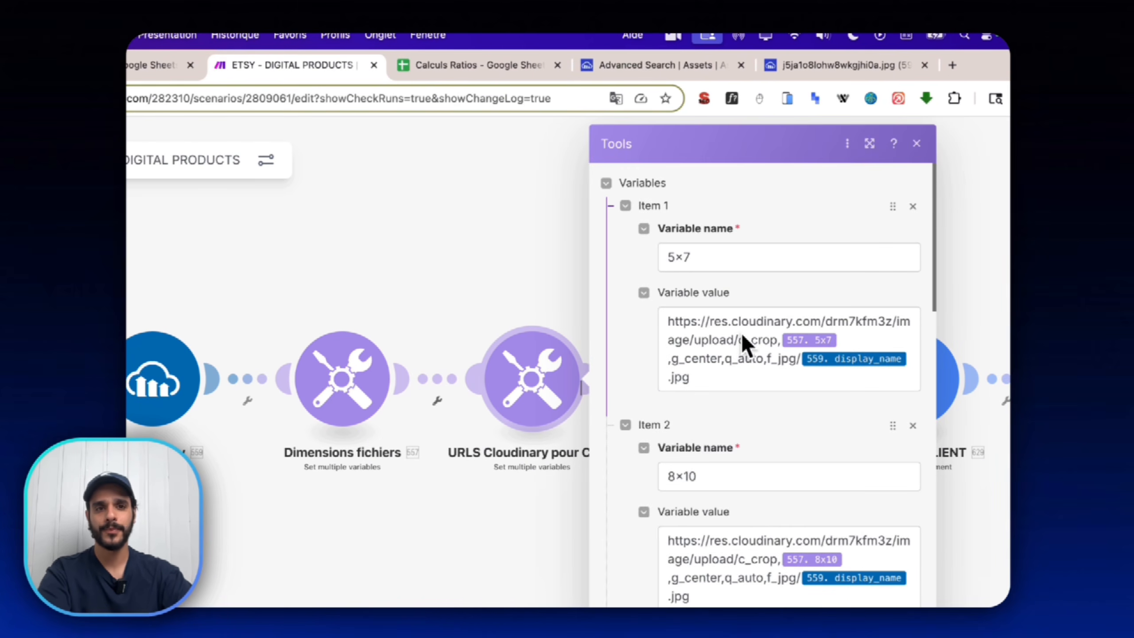
{"action": "left_click", "coordinate": [742, 338]}
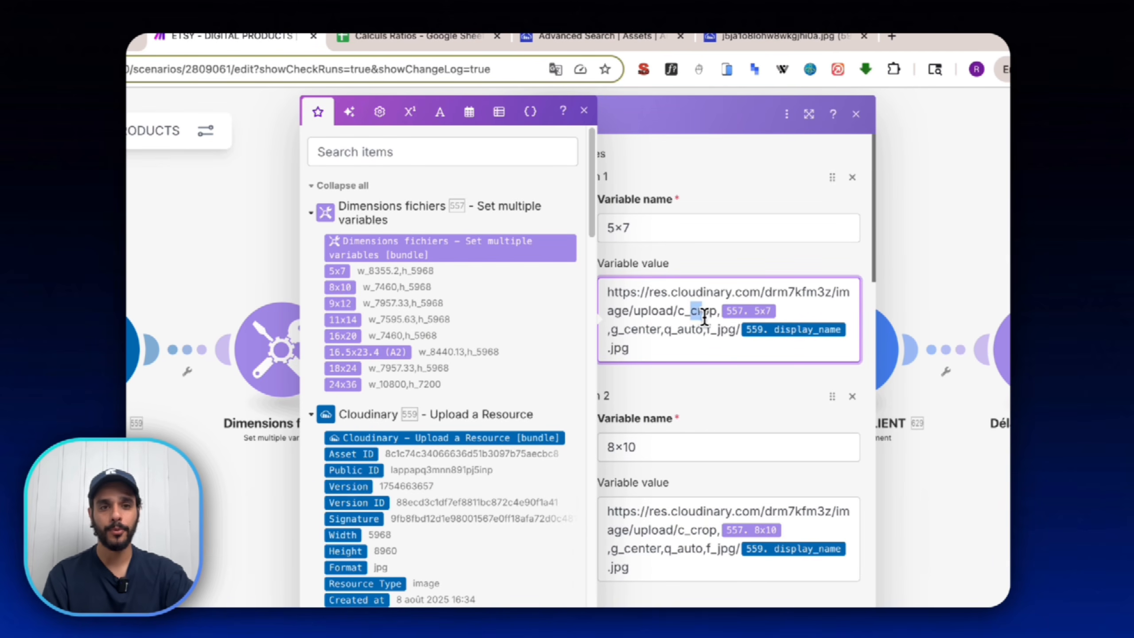
{"action": "left_click", "coordinate": [660, 332]}
{"action": "left_click_drag", "start_coordinate": [633, 330], "coordinate": [691, 330]}
{"action": "left_click", "coordinate": [655, 328]}
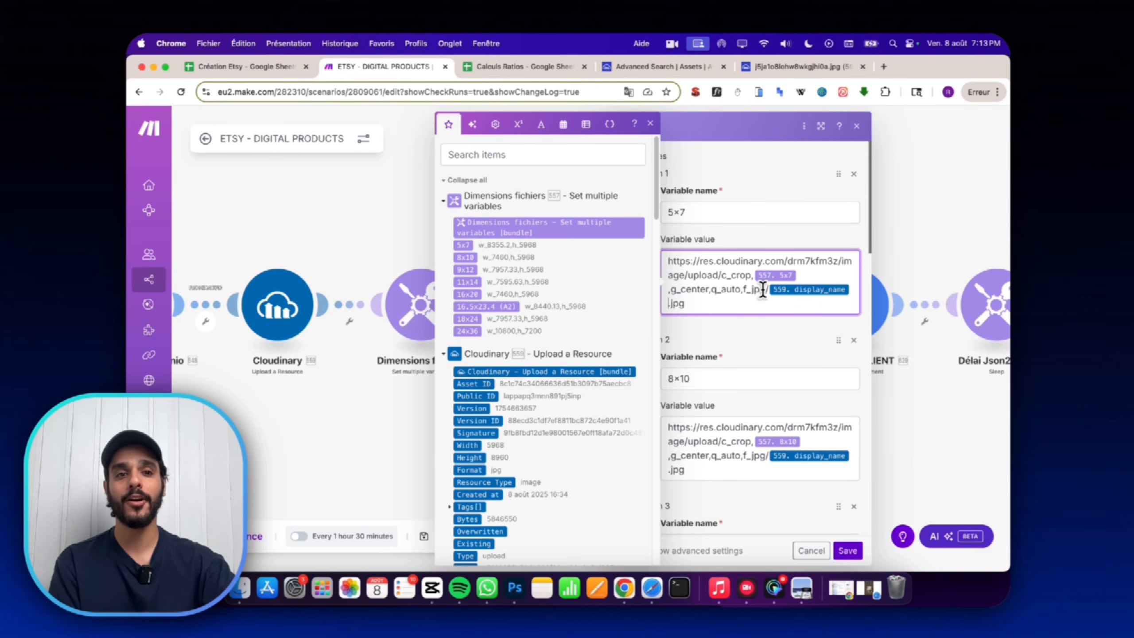
Look through the Cloudinary Upload a Resource output for the display_name field used in the 5×7 link.
{"action": "scroll", "coordinate": [527, 395], "scroll_direction": "down", "scroll_amount": 10}
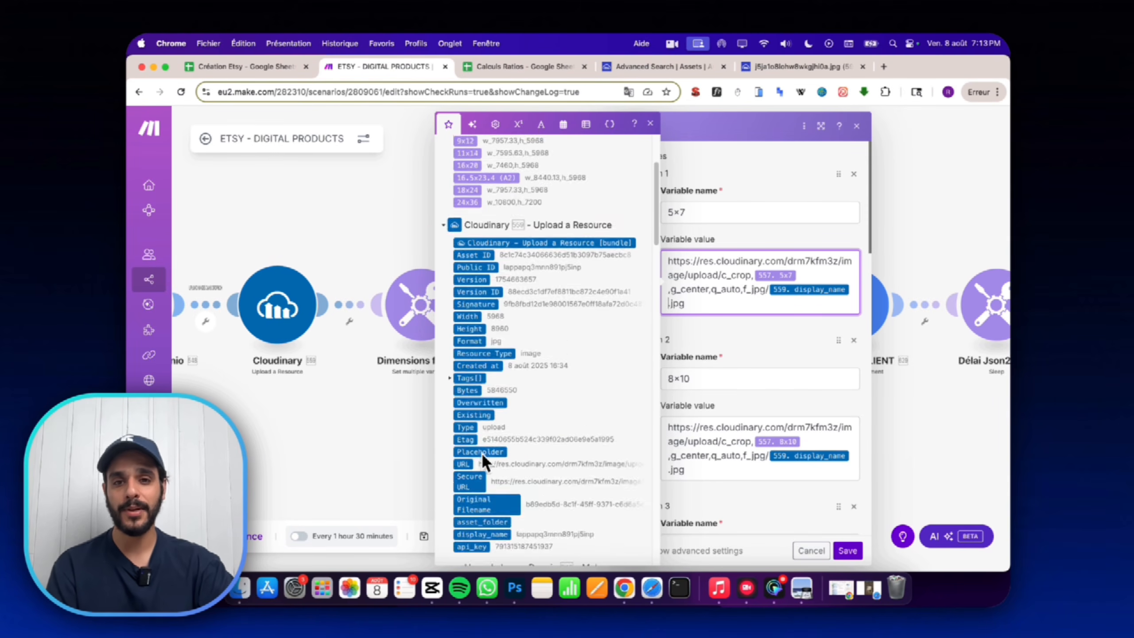
{"action": "scroll", "coordinate": [542, 348], "scroll_direction": "up", "scroll_amount": 5}
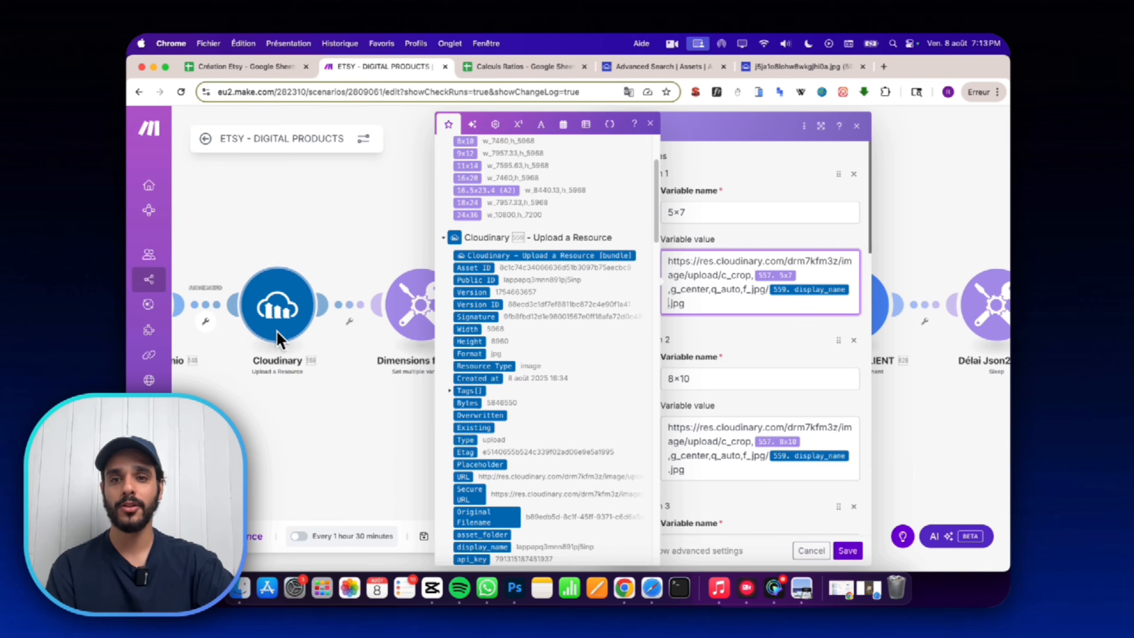
{"action": "scroll", "coordinate": [574, 469], "scroll_direction": "down", "scroll_amount": 3}
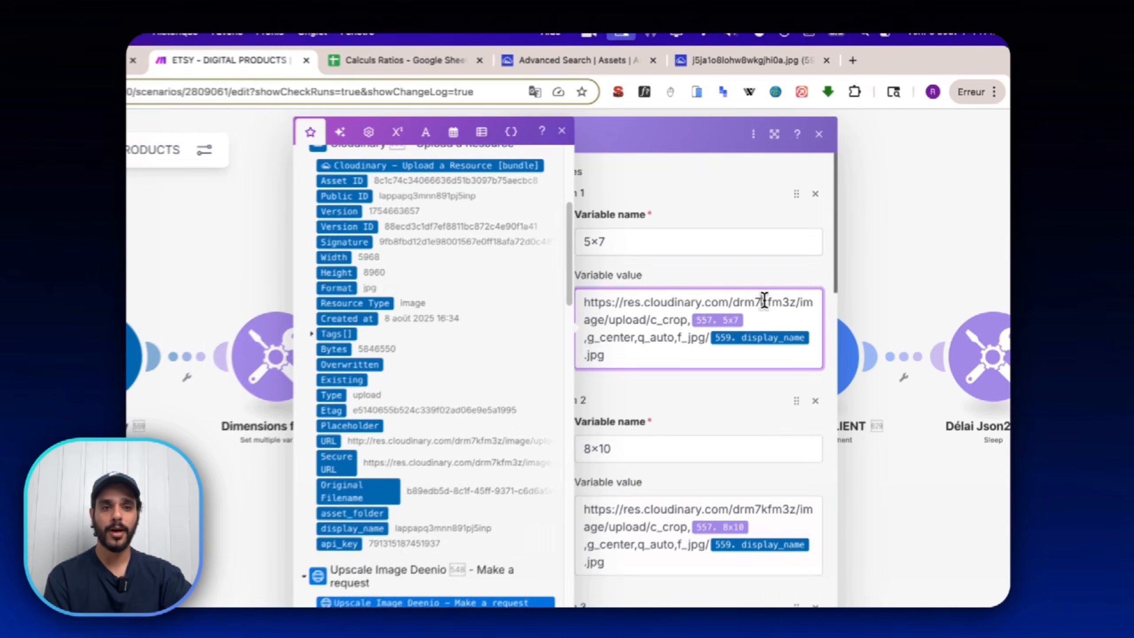
Highlight the cloud name in the 5×7 link and find the same identifier on Cloudinary's API Keys settings page.
{"action": "double_click", "coordinate": [814, 261]}
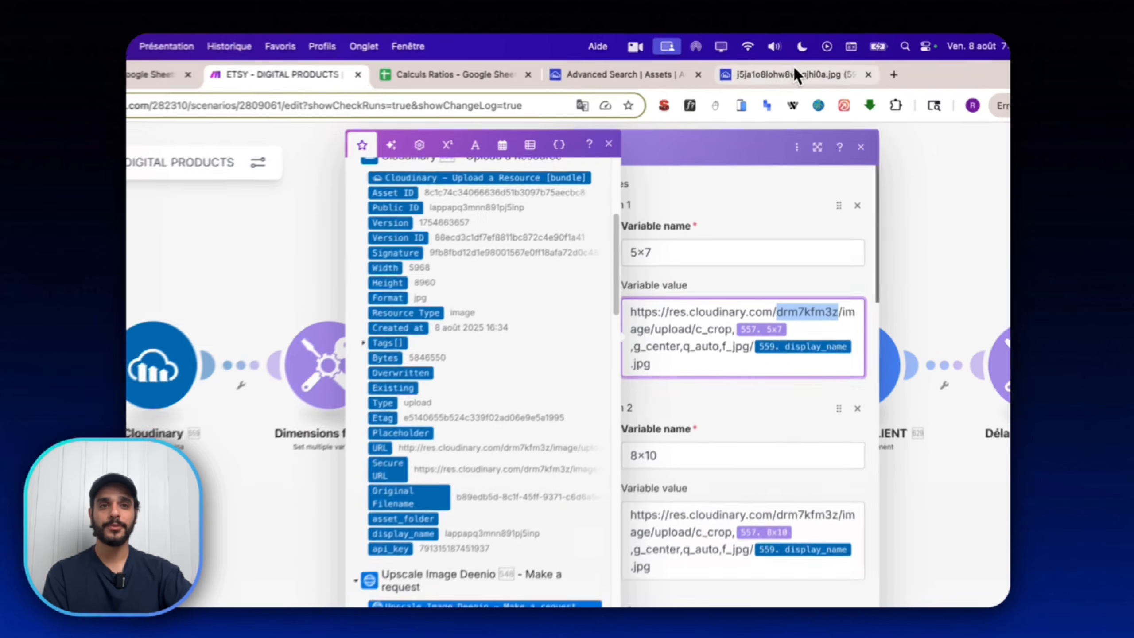
{"action": "left_click", "coordinate": [799, 66]}
{"action": "left_click", "coordinate": [661, 66]}
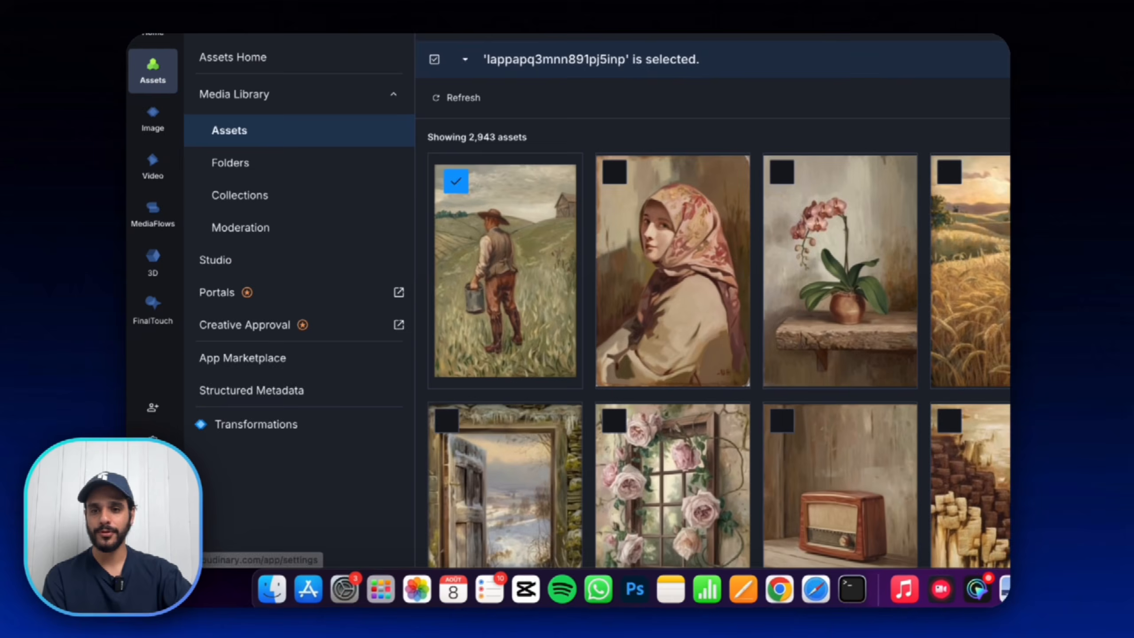
{"action": "left_click", "coordinate": [157, 502]}
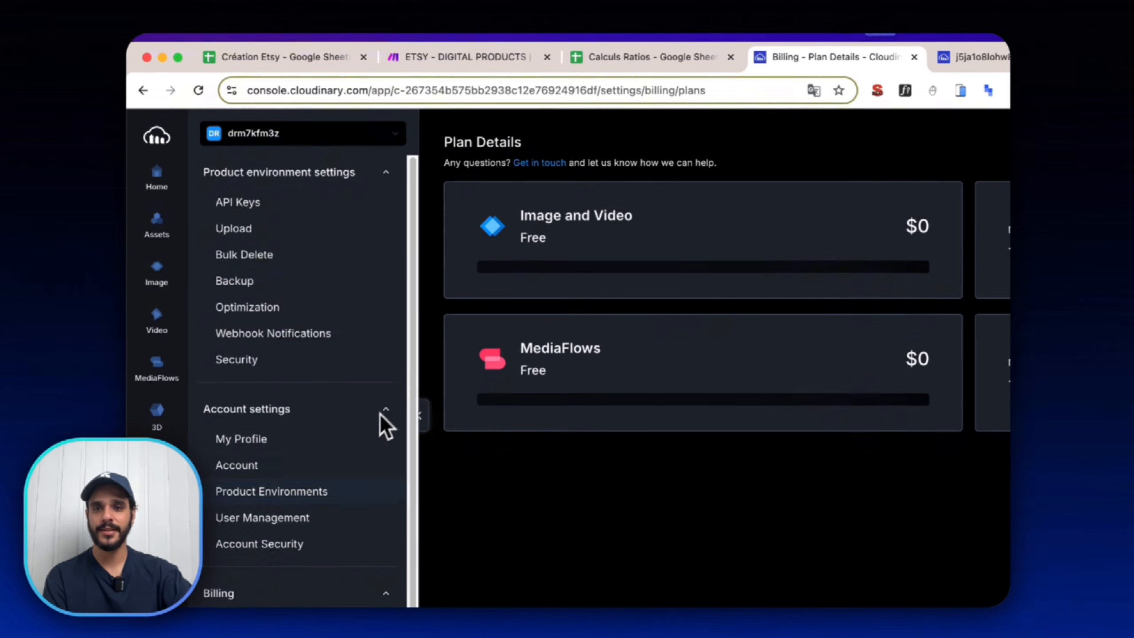
{"action": "left_click", "coordinate": [251, 195]}
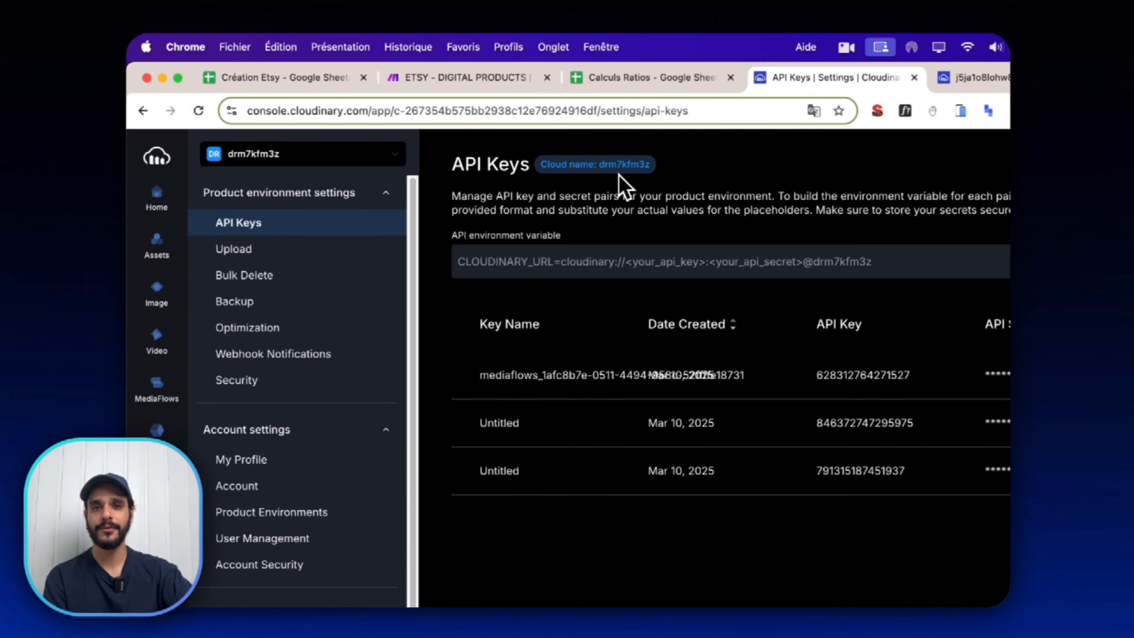
Return to the Make scenario and compare the Dimensions fichiers variables with the links in URLS Cloudinary pour Client.
{"action": "left_click", "coordinate": [513, 81]}
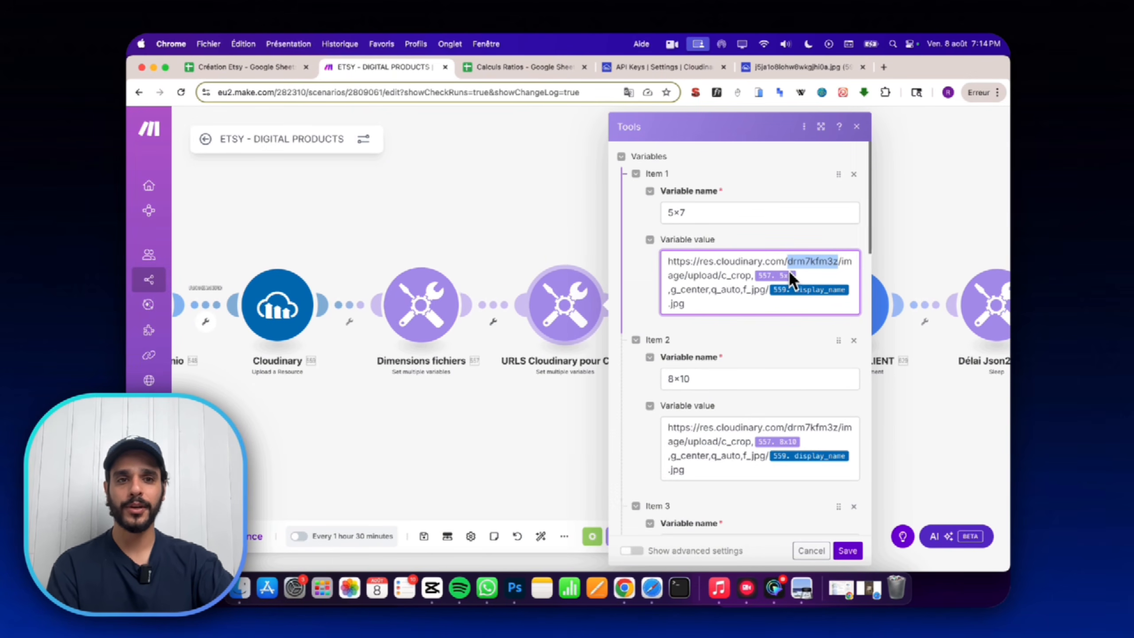
{"action": "left_click", "coordinate": [443, 320]}
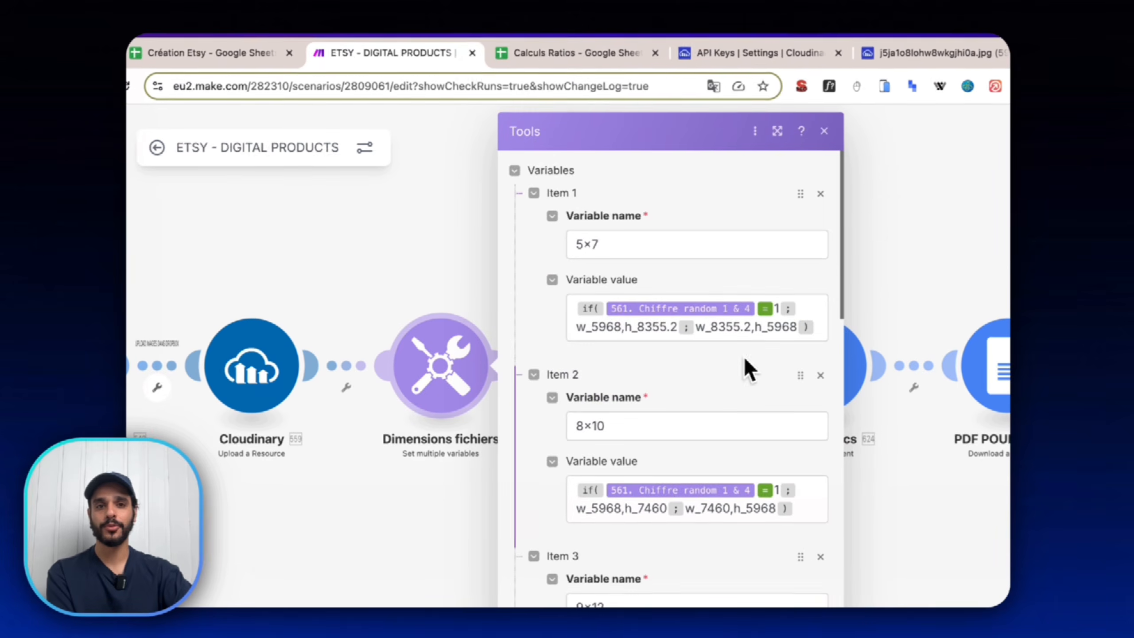
{"action": "left_click", "coordinate": [489, 281]}
{"action": "left_click", "coordinate": [633, 388]}
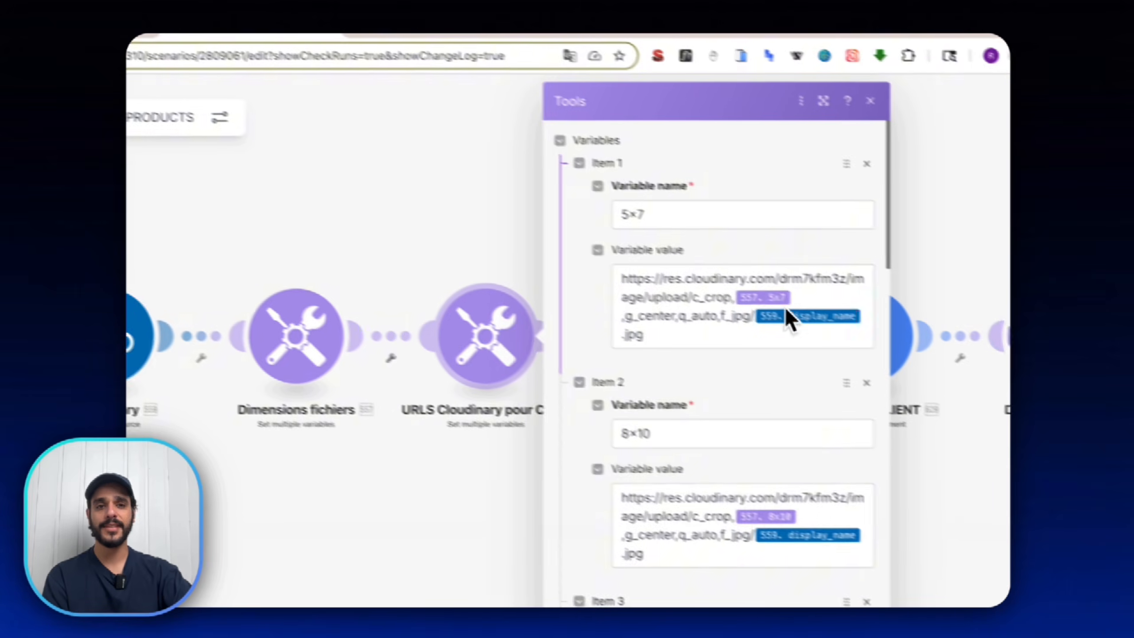
{"action": "scroll", "coordinate": [706, 300], "scroll_direction": "down", "scroll_amount": 5}
{"action": "scroll", "coordinate": [701, 313], "scroll_direction": "up", "scroll_amount": 5}
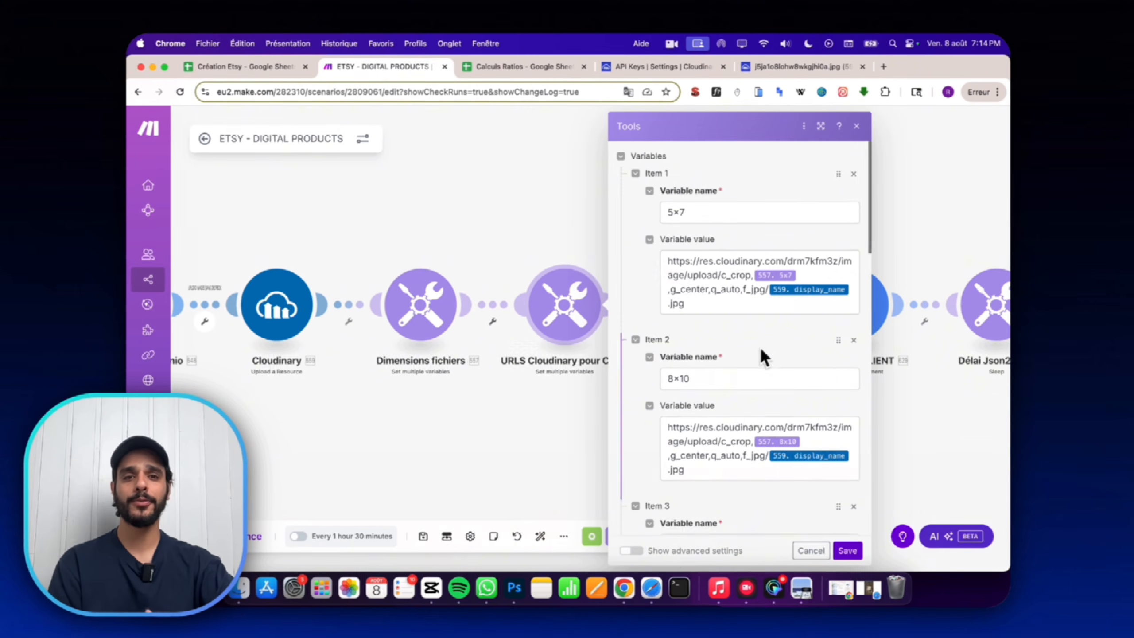
Inspect the URL behind the customer PDF's 24×36 in download link, without opening it in Safari.
{"action": "left_click", "coordinate": [845, 592]}
{"action": "left_click", "coordinate": [471, 156]}
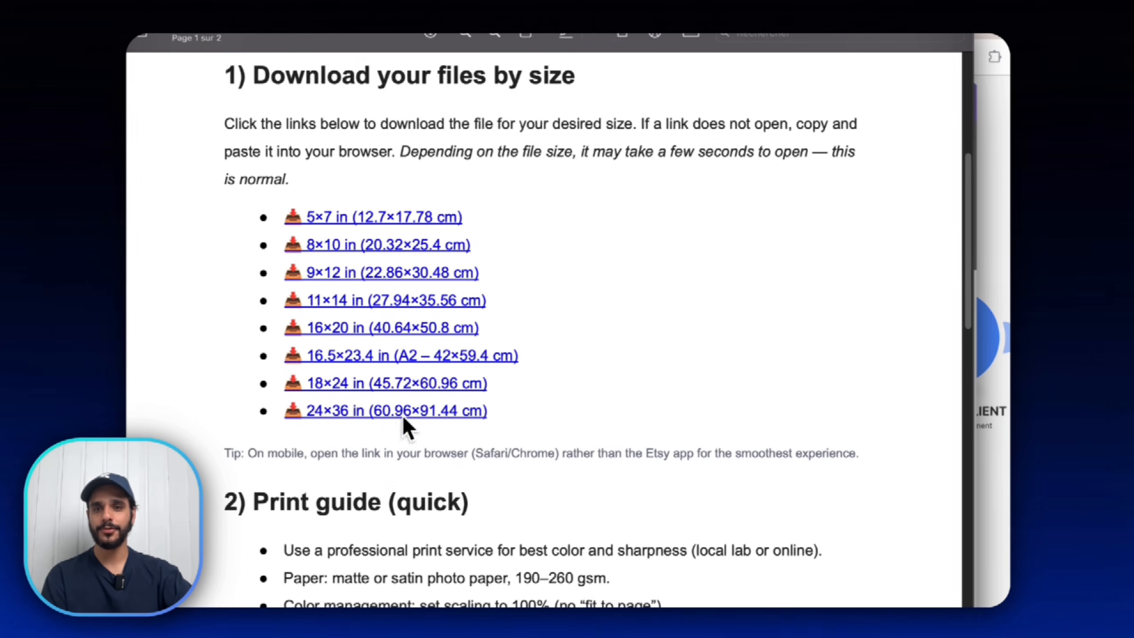
{"action": "left_click", "coordinate": [392, 423]}
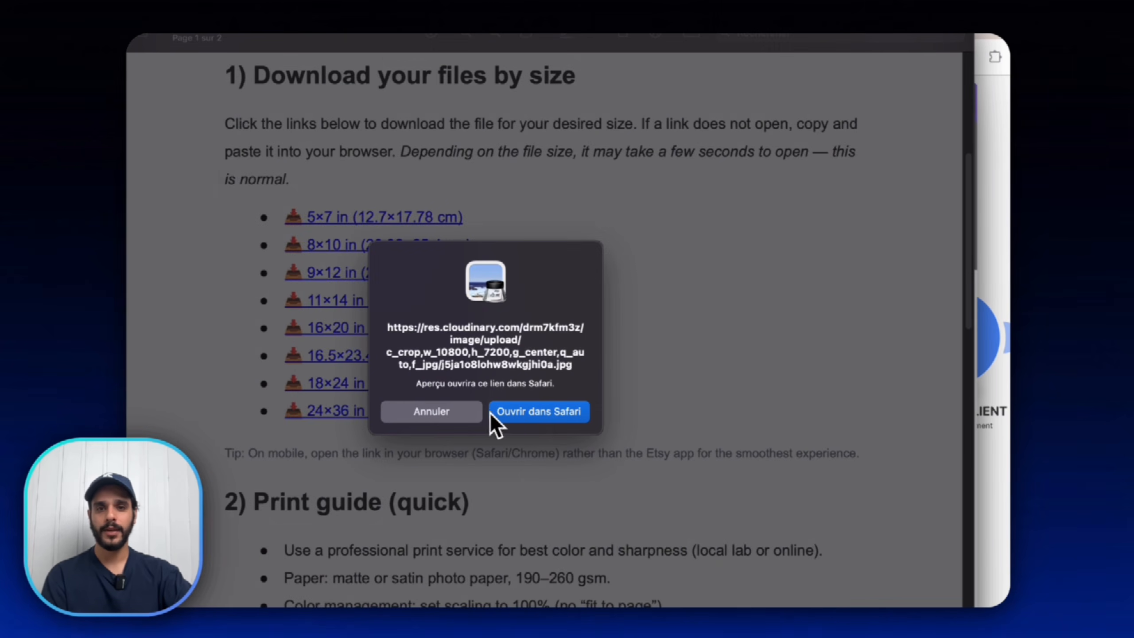
{"action": "left_click_drag", "start_coordinate": [561, 358], "coordinate": [393, 329]}
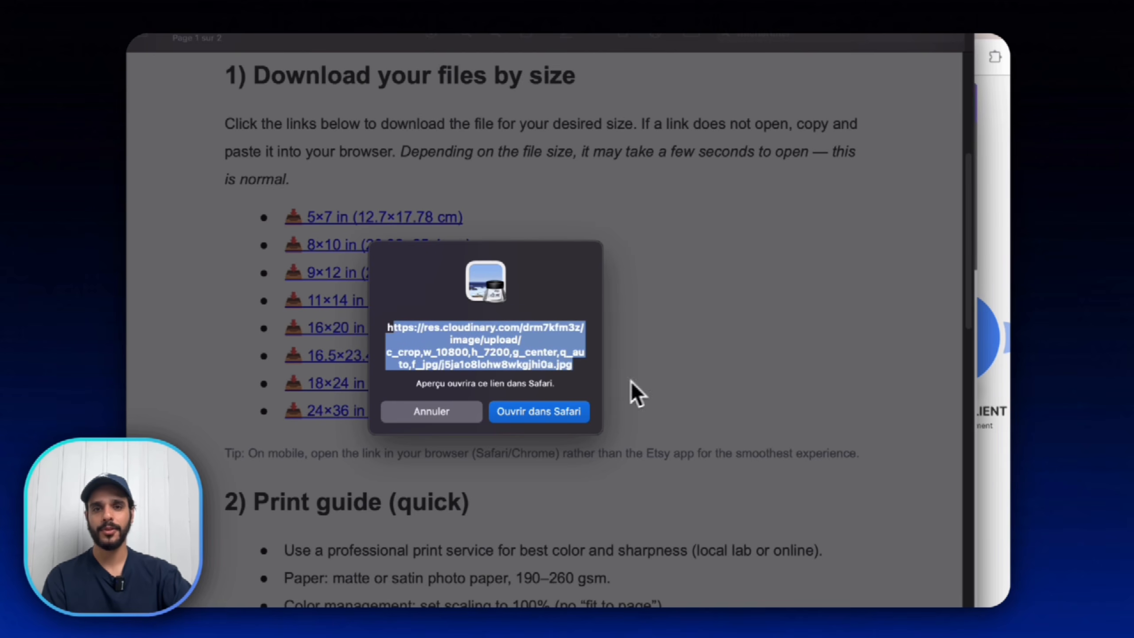
{"action": "left_click", "coordinate": [431, 411]}
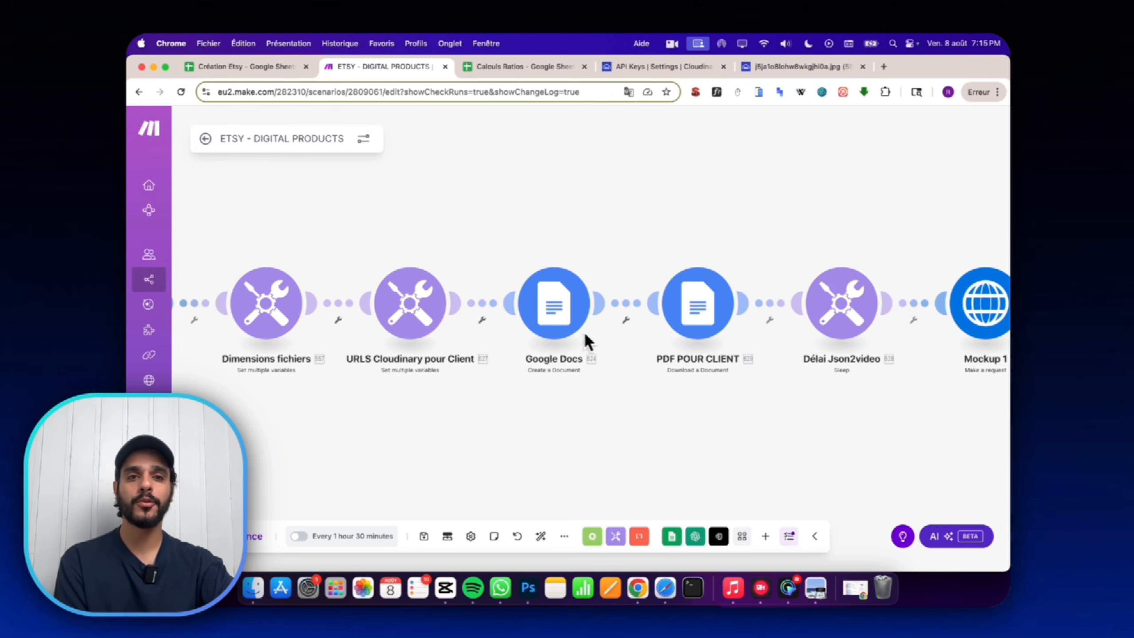
Review the Make scenario's module chain from Upscale Image Deenio through the client PDF modules to the mockup and video modules.
{"action": "scroll", "coordinate": [592, 238], "scroll_direction": "down", "scroll_amount": 2}
{"action": "left_click_drag", "start_coordinate": [496, 227], "coordinate": [604, 224]}
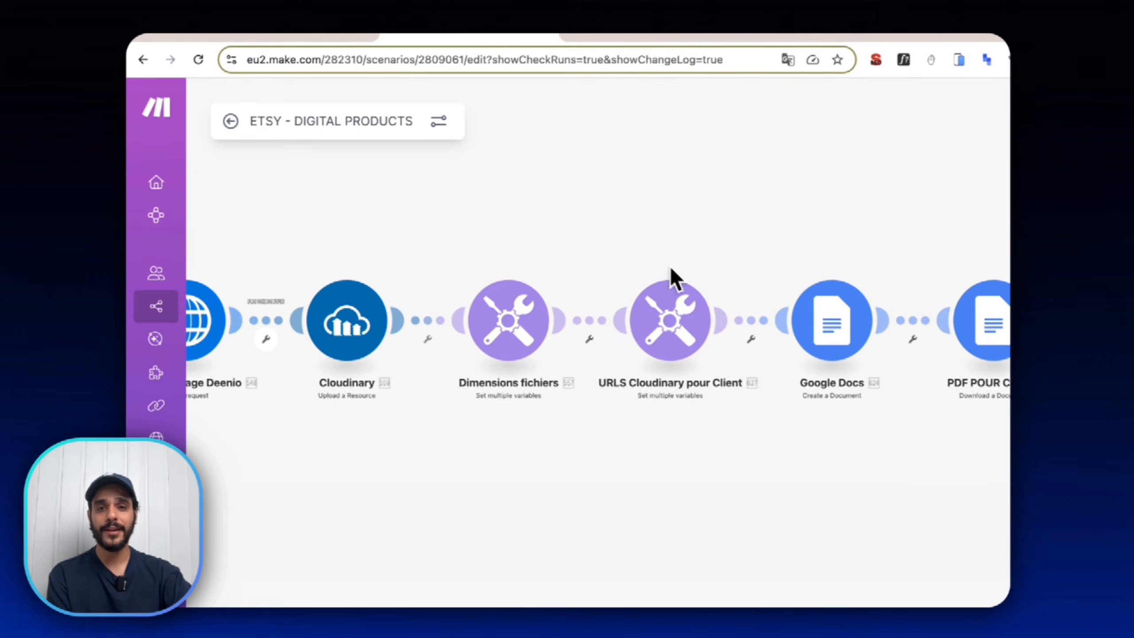
{"action": "left_click_drag", "start_coordinate": [368, 215], "coordinate": [436, 216]}
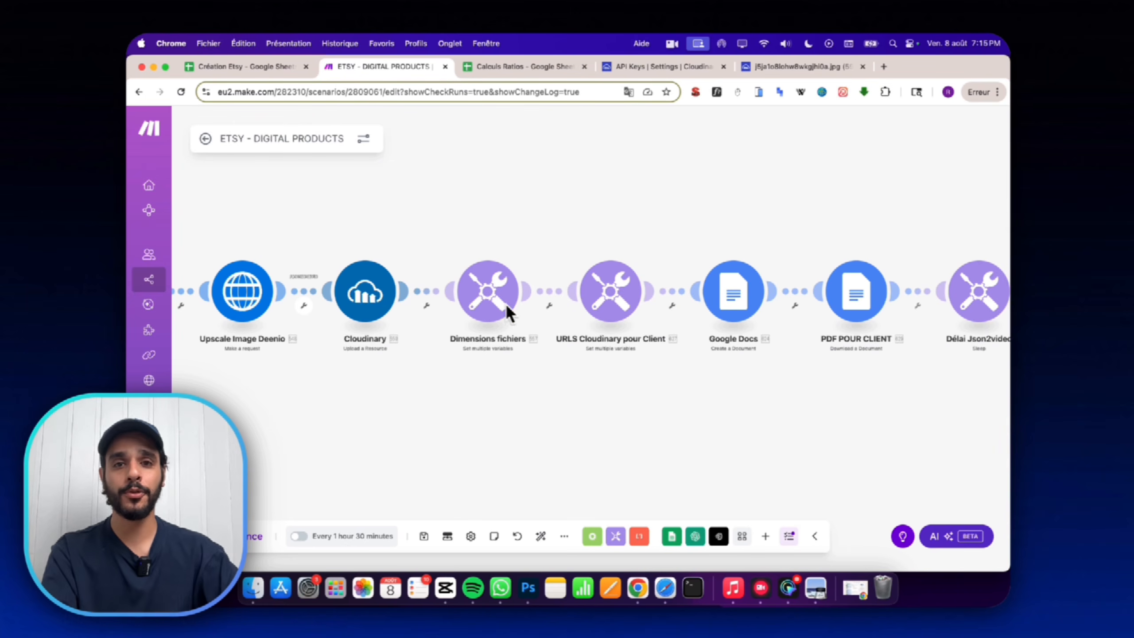
{"action": "left_click_drag", "start_coordinate": [644, 211], "coordinate": [472, 212]}
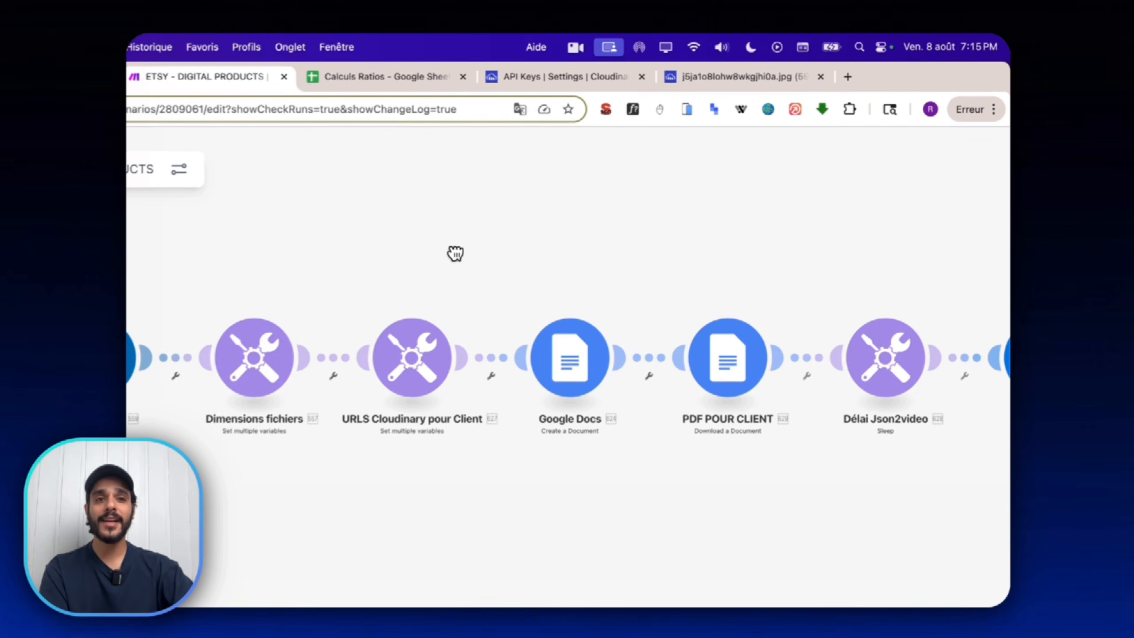
{"action": "scroll", "coordinate": [574, 278], "scroll_direction": "right", "scroll_amount": 10}
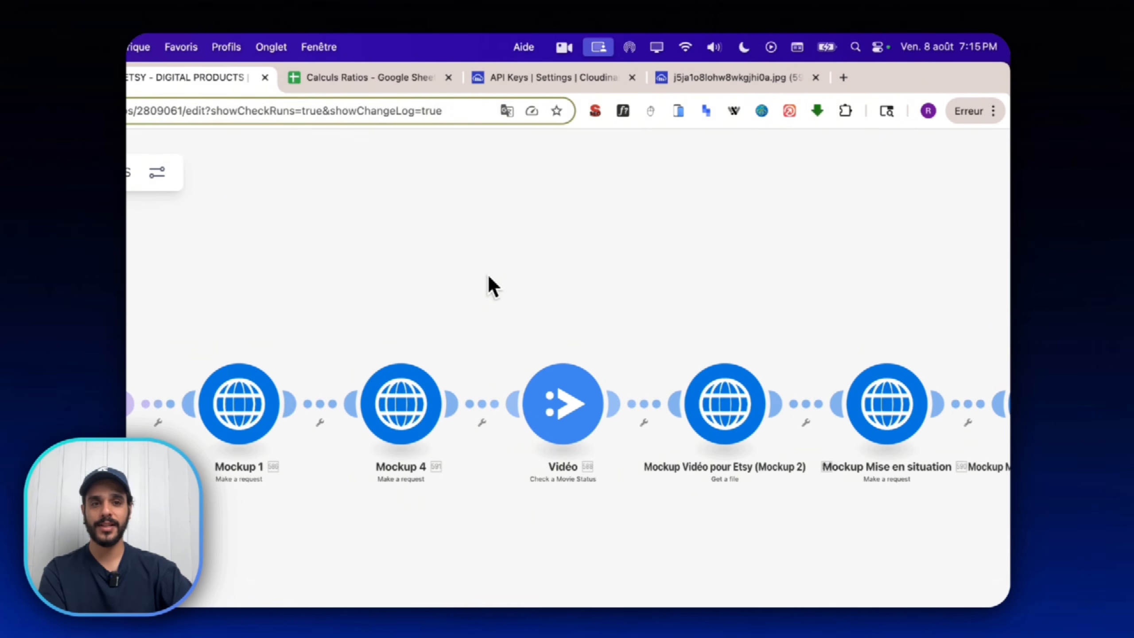
{"action": "scroll", "coordinate": [621, 290], "scroll_direction": "down", "scroll_amount": 5}
{"action": "left_click_drag", "start_coordinate": [252, 247], "coordinate": [490, 256]}
{"action": "scroll", "coordinate": [795, 277], "scroll_direction": "down", "scroll_amount": 3}
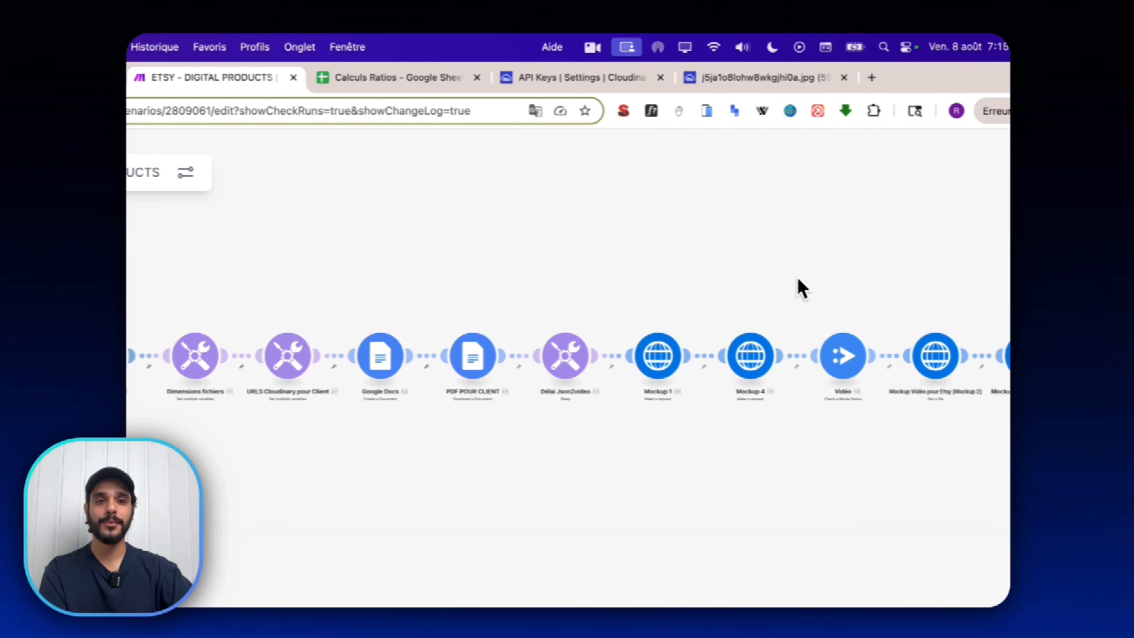
{"action": "left_click_drag", "start_coordinate": [797, 279], "coordinate": [660, 279]}
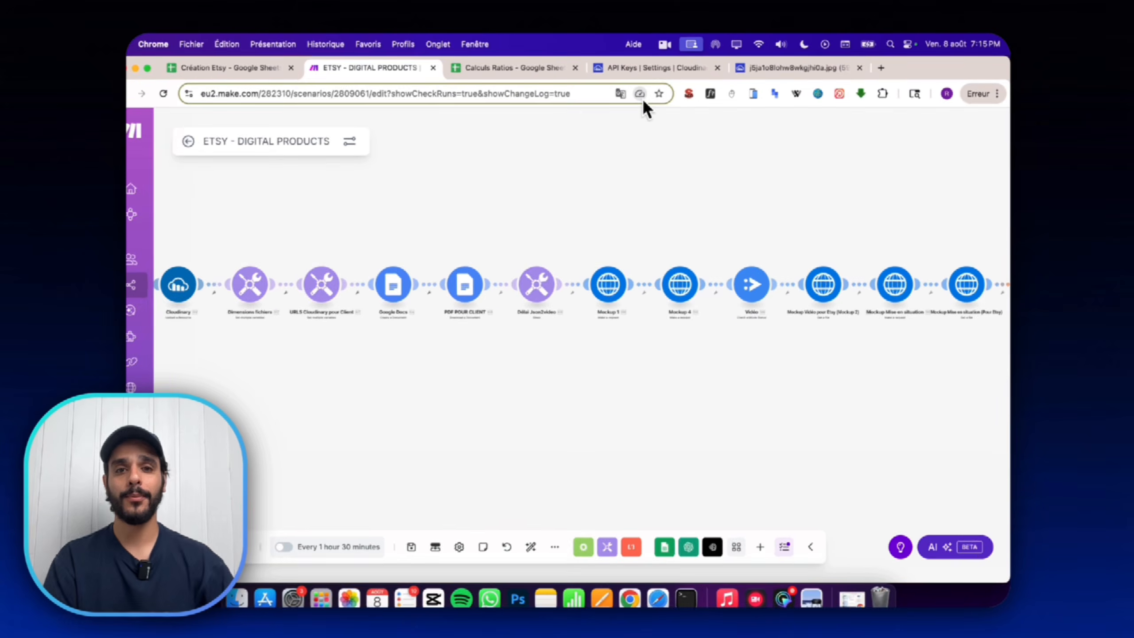
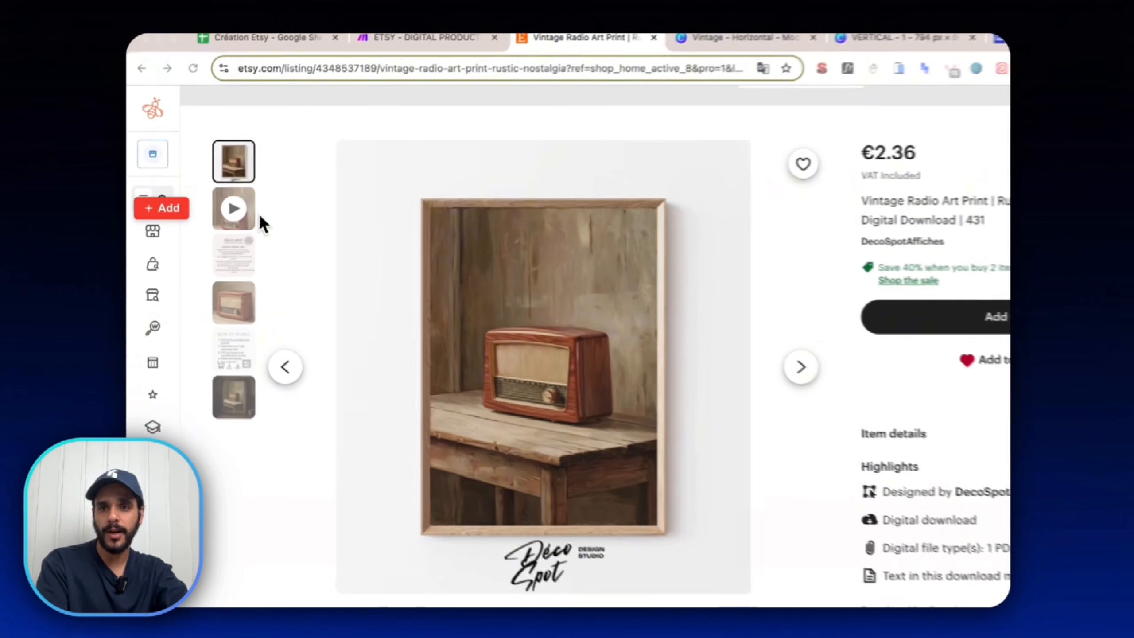
Examine the Vintage Radio Art Print Etsy listing's video, watermarked close-up, dark room scene and framed main image.
{"action": "left_click", "coordinate": [223, 214]}
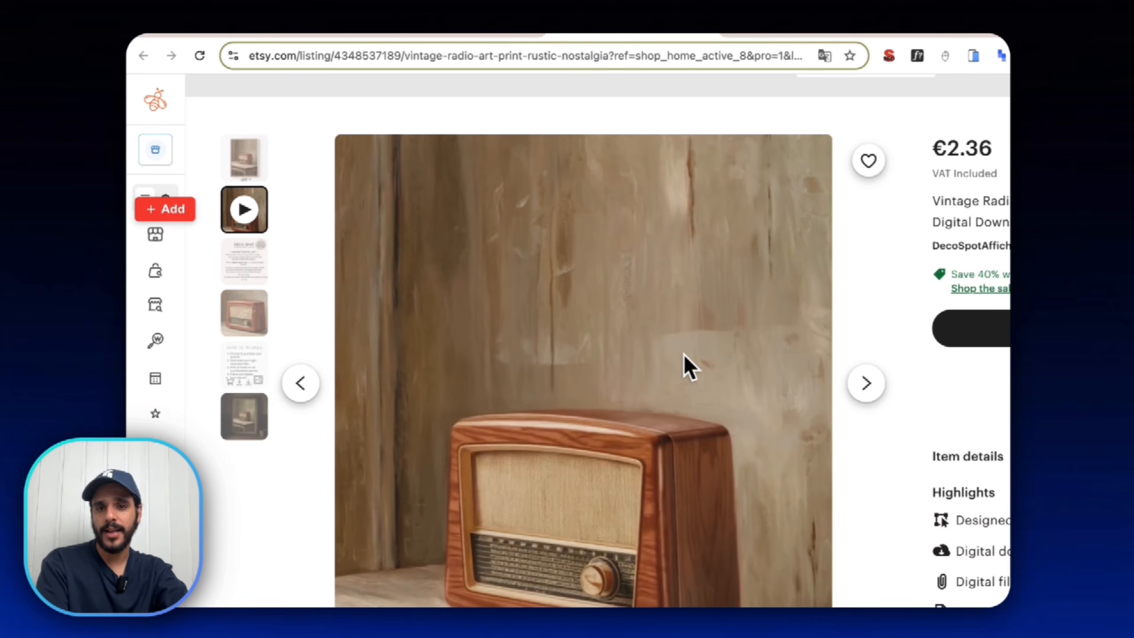
{"action": "left_click", "coordinate": [252, 315]}
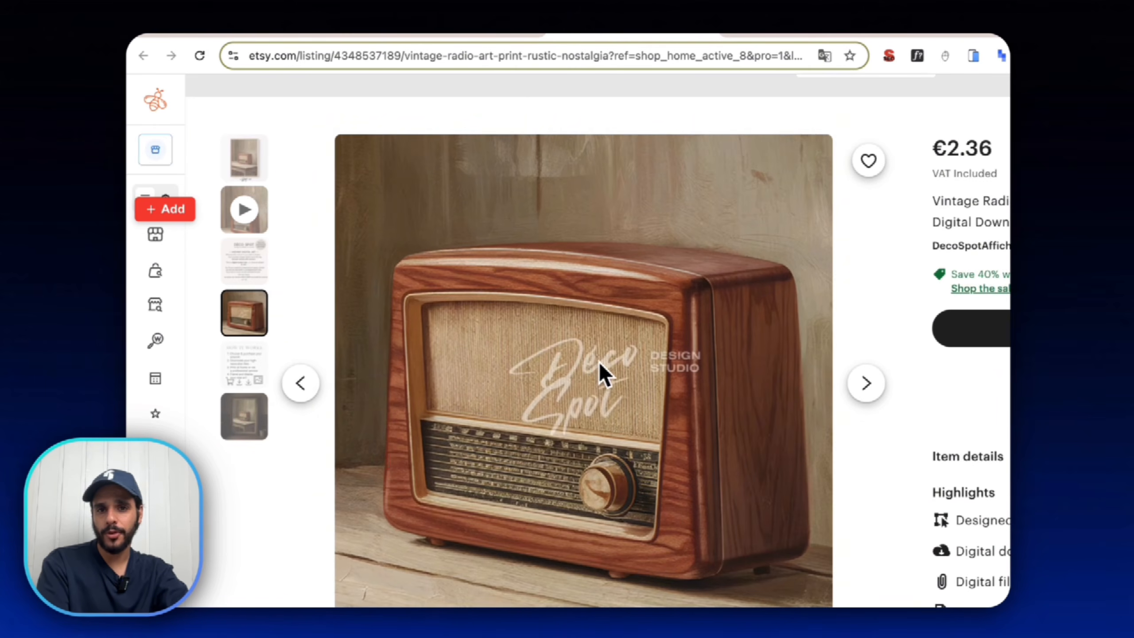
{"action": "left_click", "coordinate": [262, 423]}
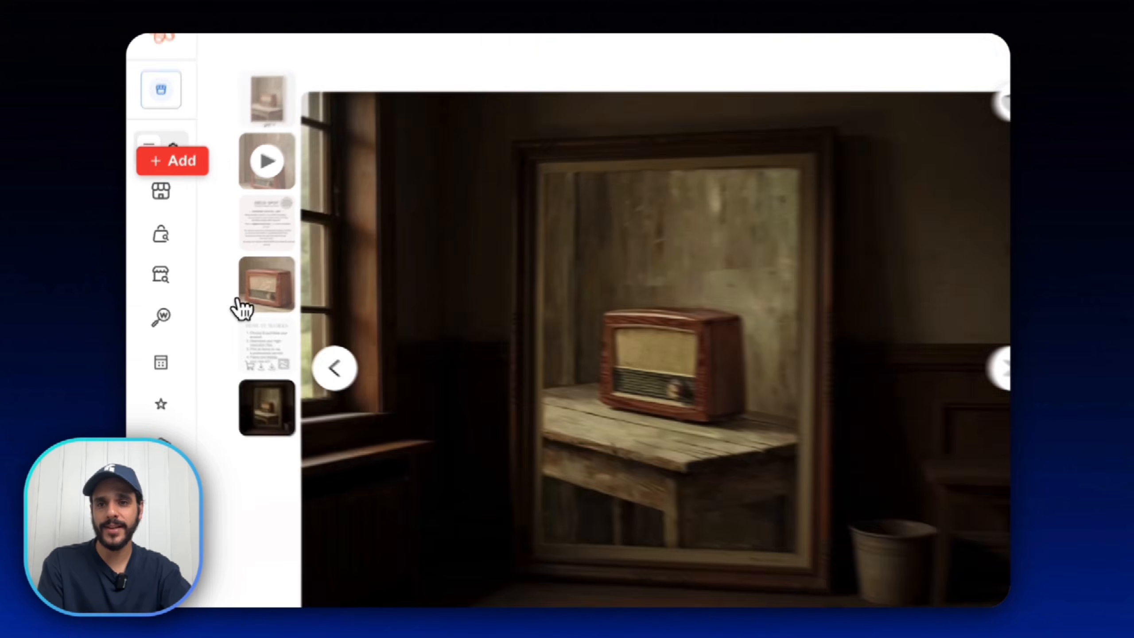
{"action": "left_click", "coordinate": [202, 297]}
{"action": "left_click", "coordinate": [247, 127]}
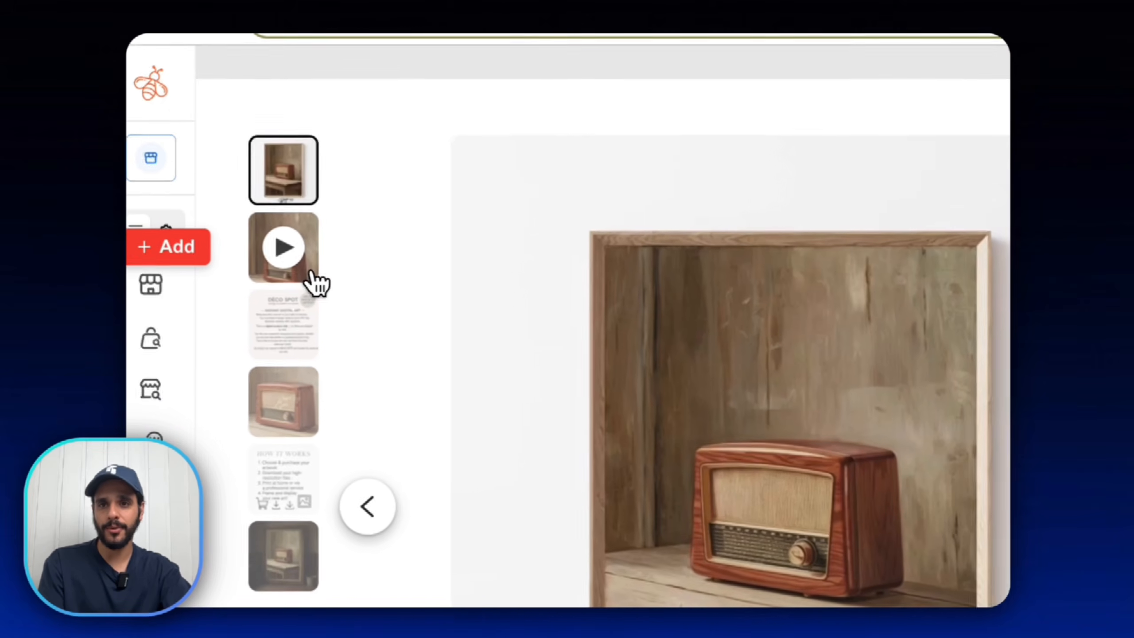
View the listing's video again and read its Instant Digital Art and How It Works information images.
{"action": "left_click", "coordinate": [313, 273]}
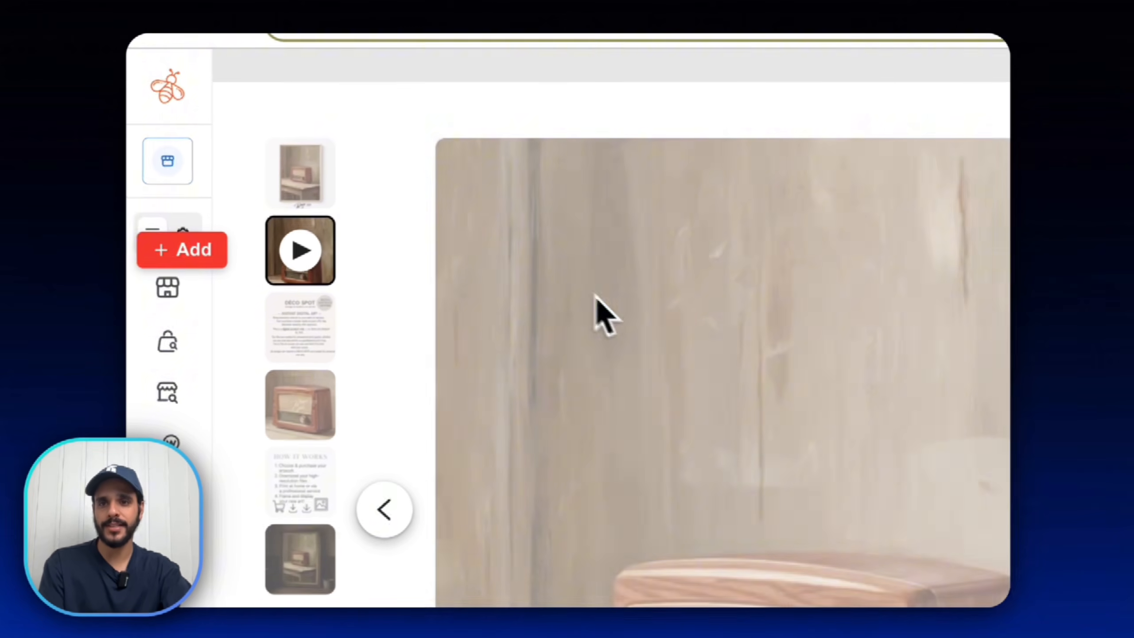
{"action": "left_click", "coordinate": [280, 253]}
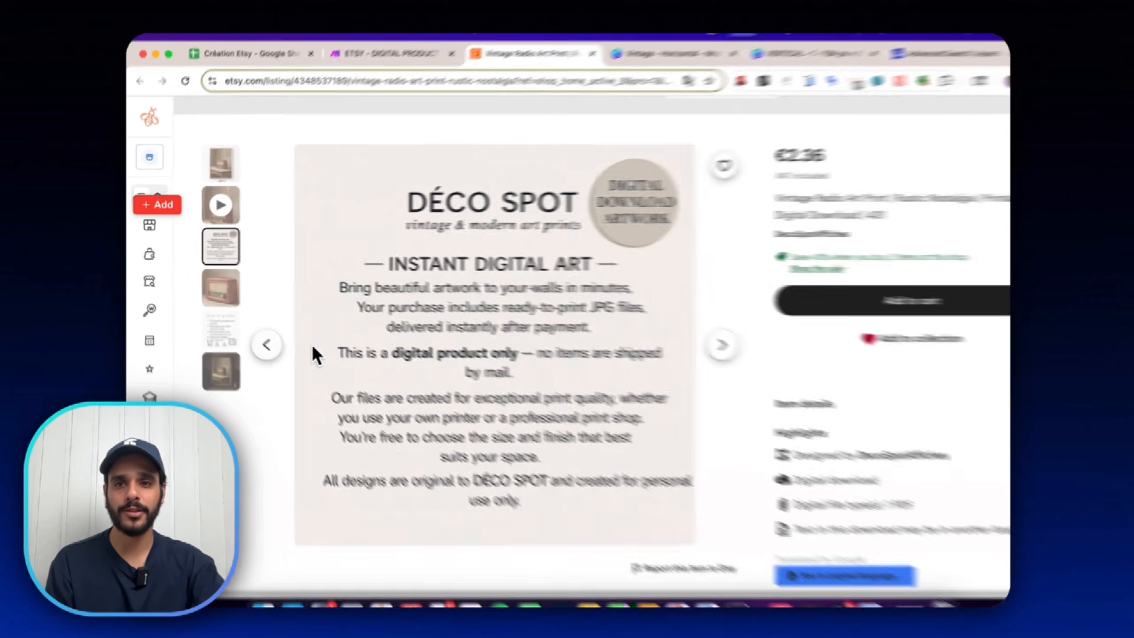
{"action": "left_click", "coordinate": [222, 330]}
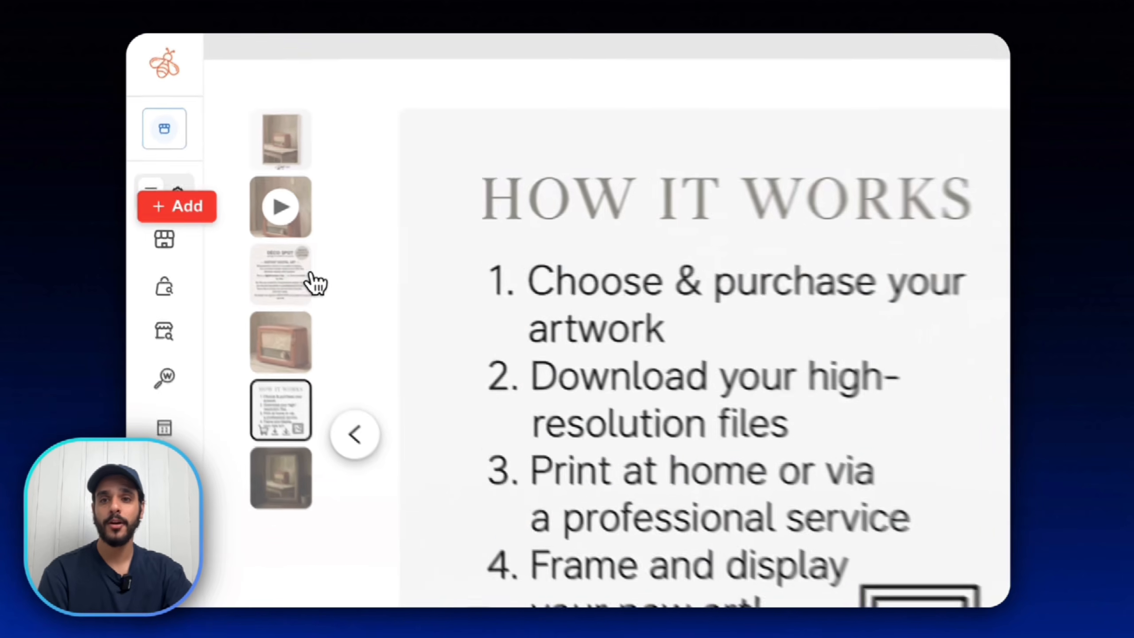
{"action": "left_click", "coordinate": [226, 246]}
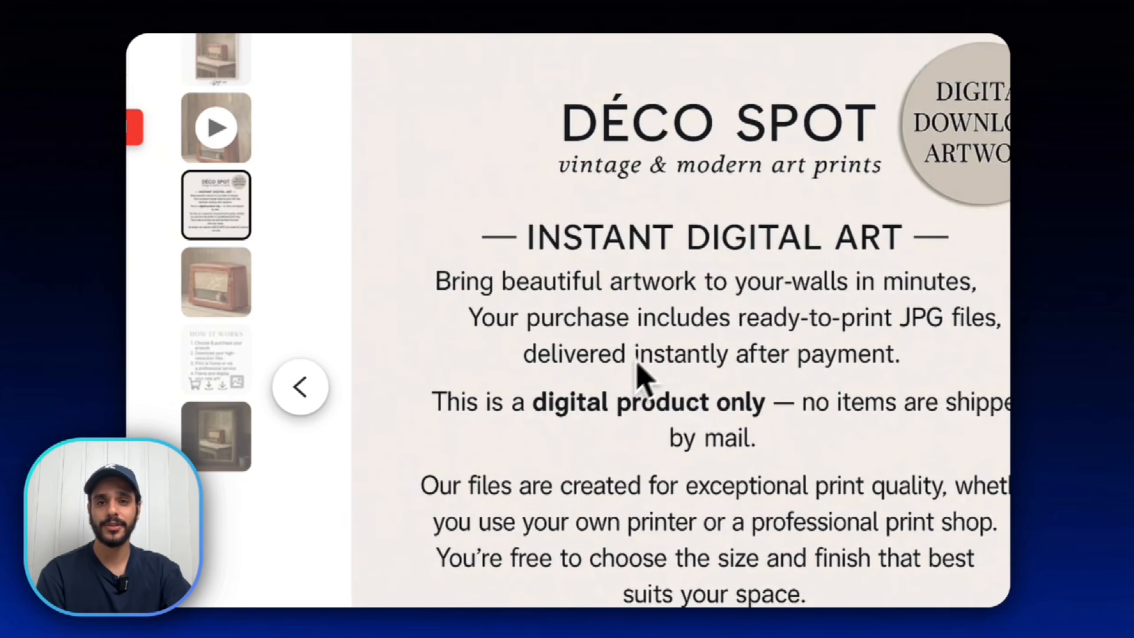
Compare the Etsy listing's framed main image with the Vintage - Horizontal - Mockup 1 and VERTICAL - 1 designs in Canva.
{"action": "left_click", "coordinate": [205, 75]}
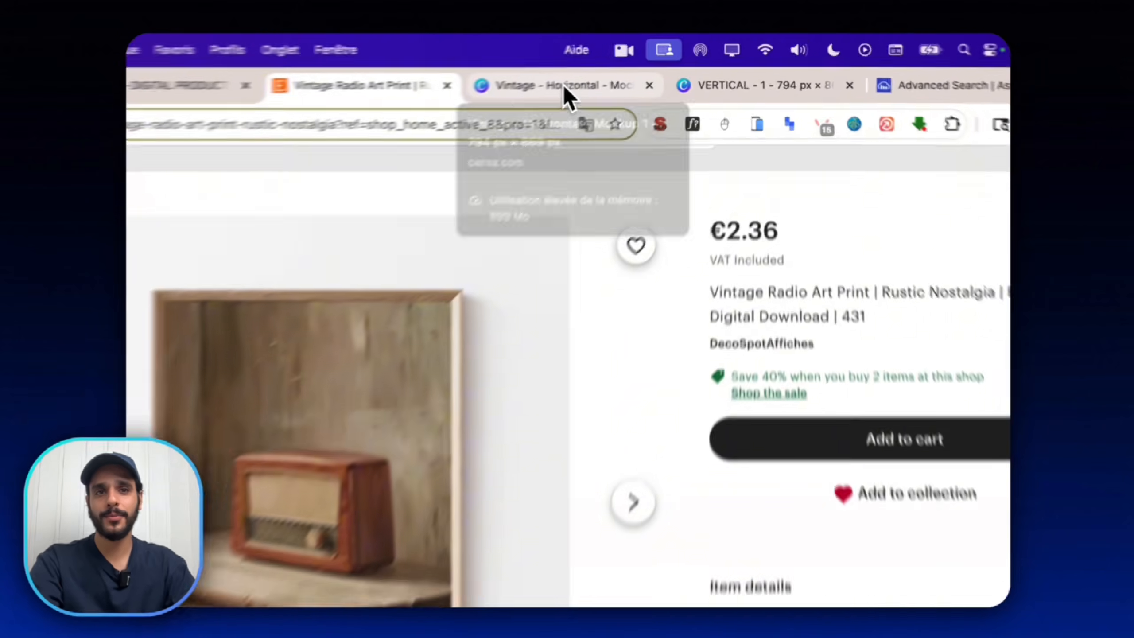
{"action": "left_click", "coordinate": [633, 66]}
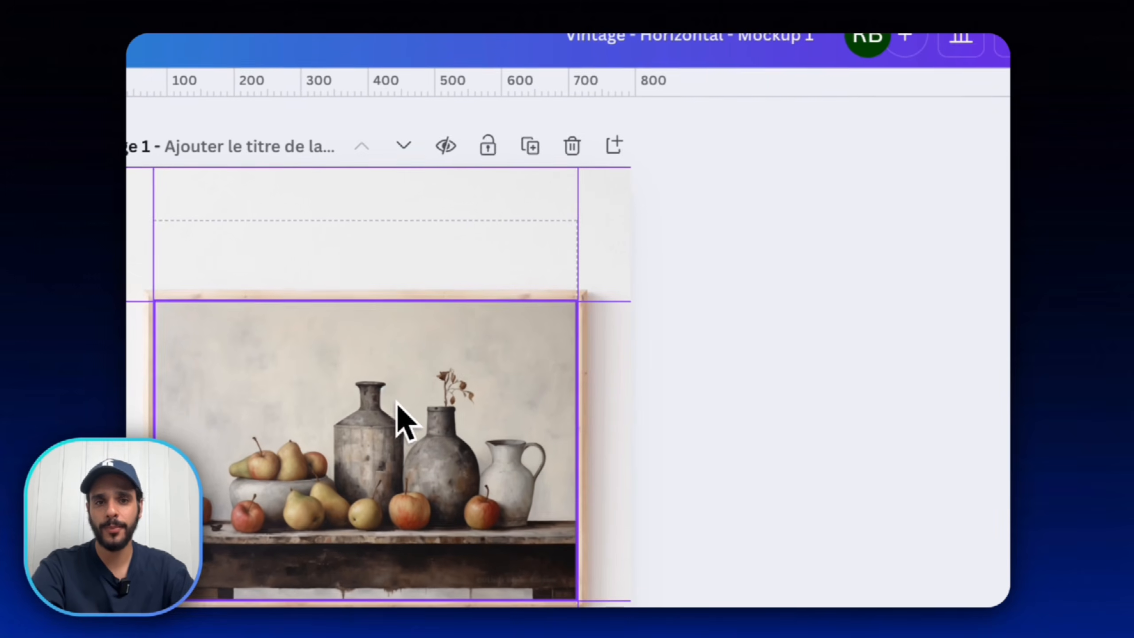
{"action": "left_click", "coordinate": [555, 315]}
{"action": "left_click", "coordinate": [653, 107]}
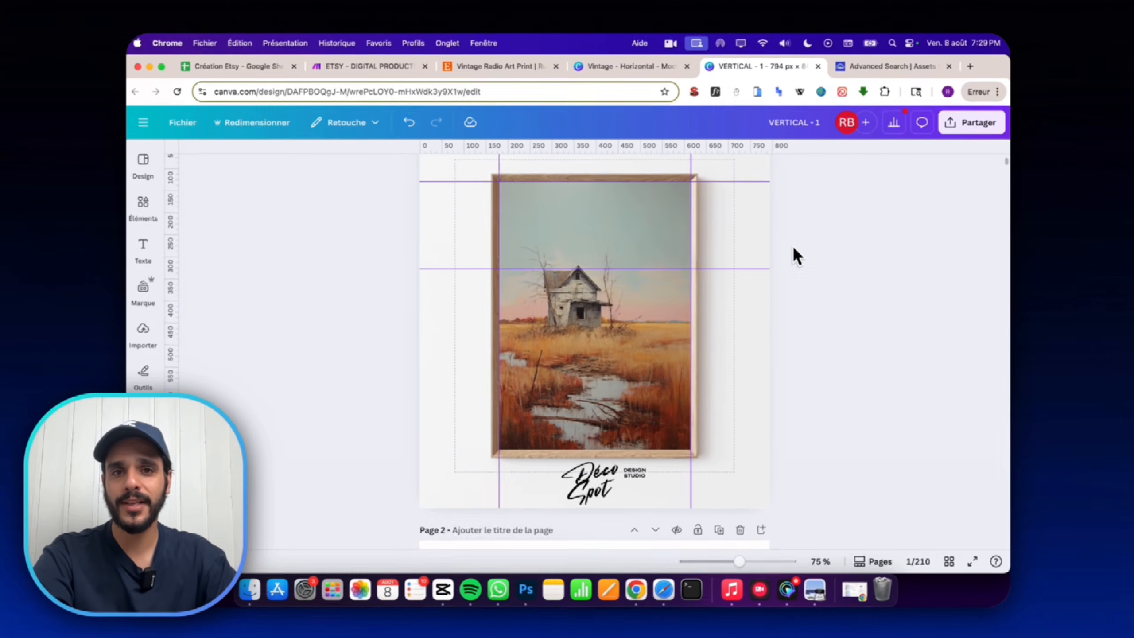
{"action": "scroll", "coordinate": [919, 311], "scroll_direction": "up", "scroll_amount": 3}
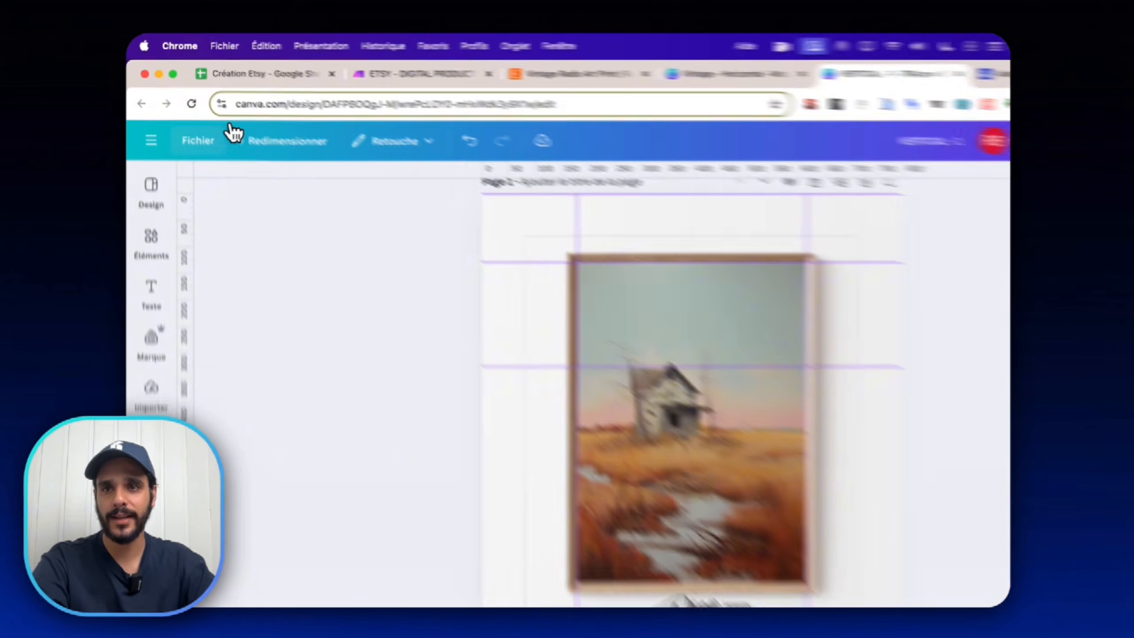
Review the rulers and guides options in the VERTICAL - 1 design's settings.
{"action": "left_click", "coordinate": [188, 123]}
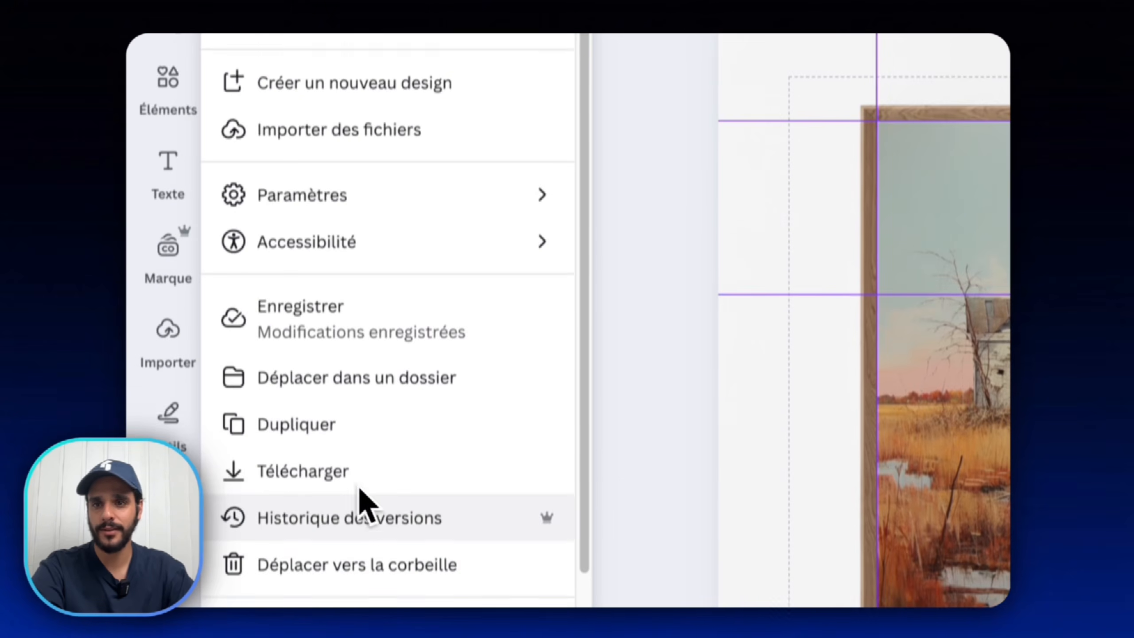
{"action": "mouse_move", "coordinate": [392, 144]}
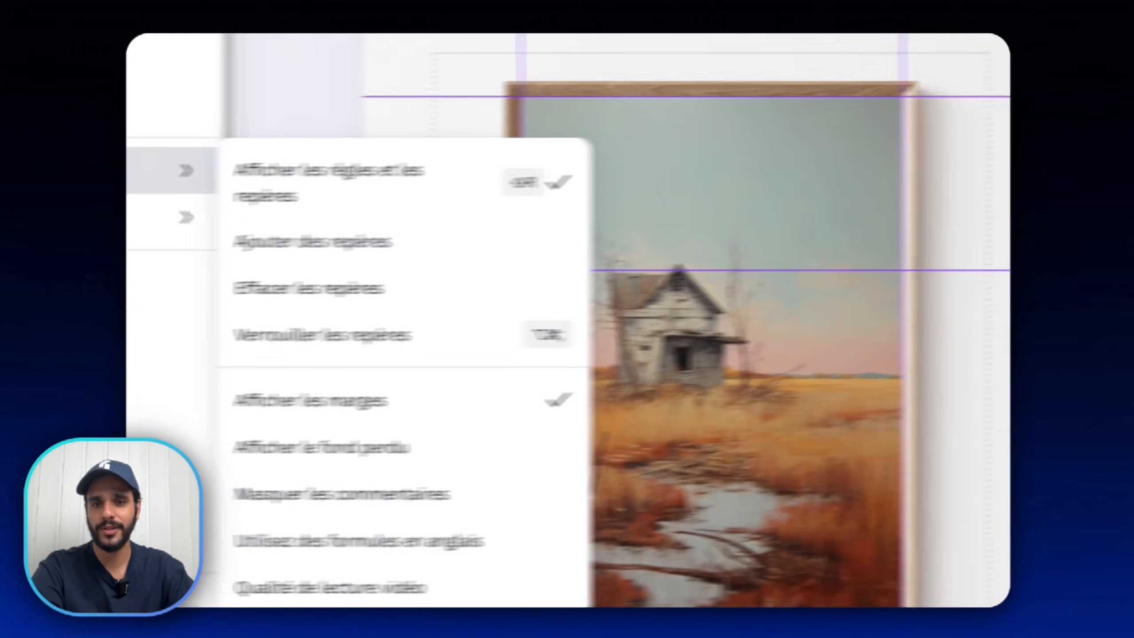
{"action": "left_click", "coordinate": [813, 404]}
{"action": "scroll", "coordinate": [363, 214], "scroll_direction": "down", "scroll_amount": 2}
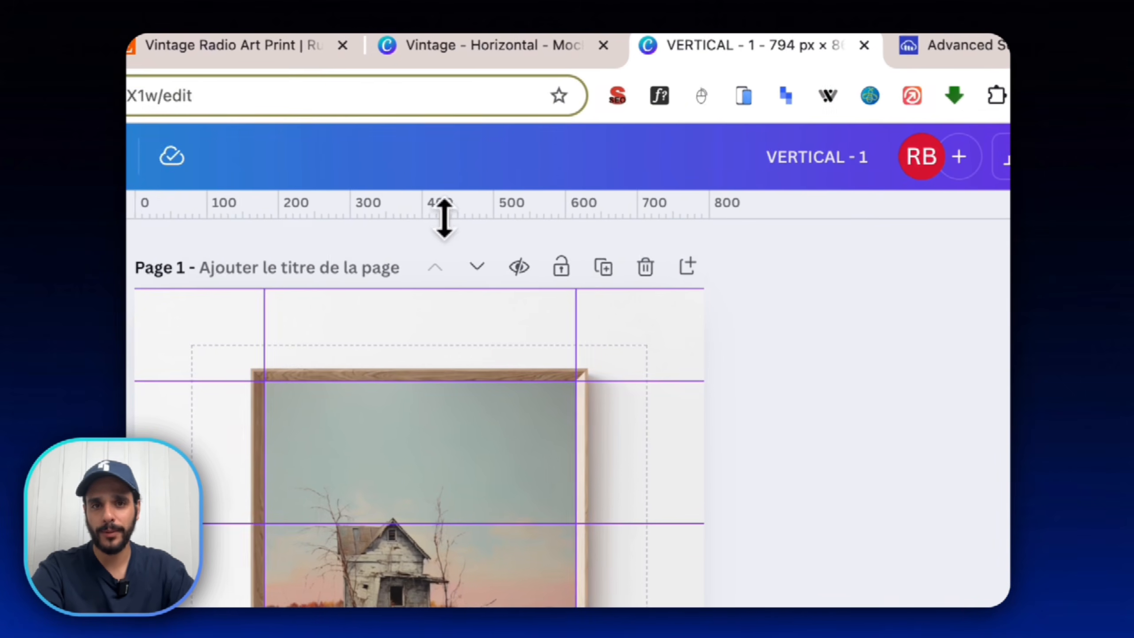
Measure the framed artwork's upper and left offsets on page 1 of VERTICAL - 1 with ruler guides.
{"action": "left_click_drag", "start_coordinate": [444, 219], "coordinate": [441, 295]}
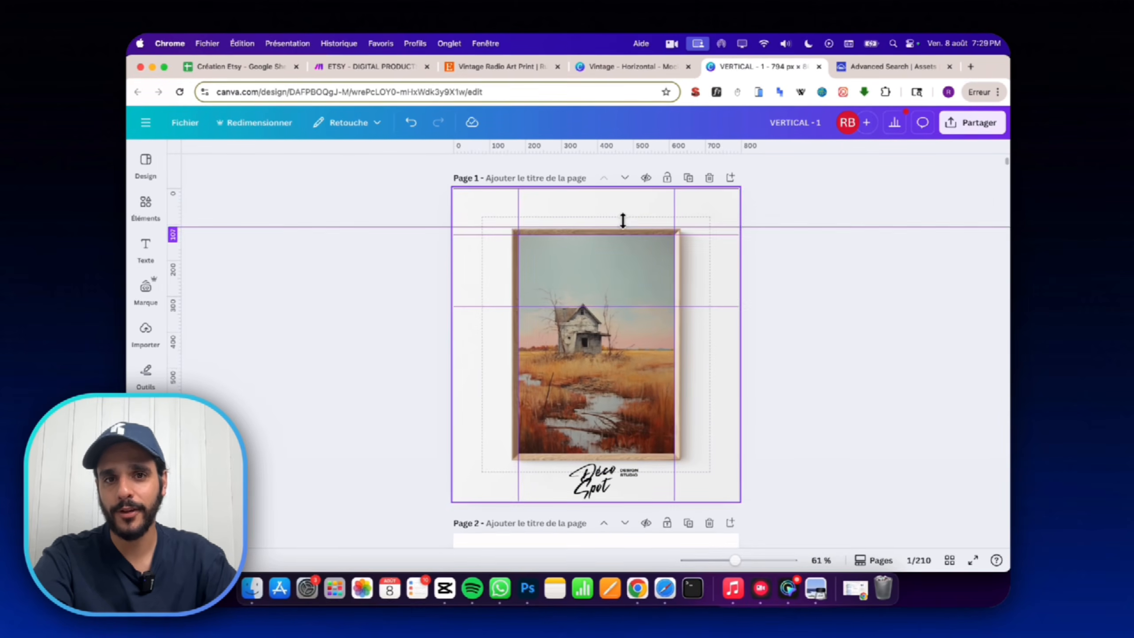
{"action": "left_click_drag", "start_coordinate": [623, 220], "coordinate": [615, 230]}
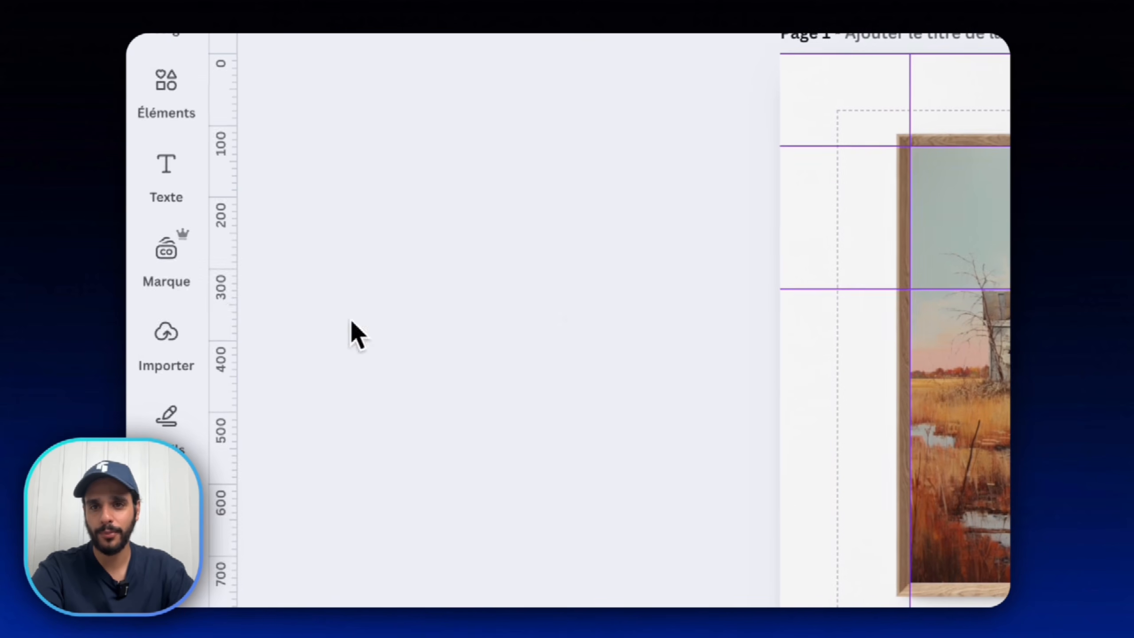
{"action": "left_click_drag", "start_coordinate": [223, 321], "coordinate": [915, 322]}
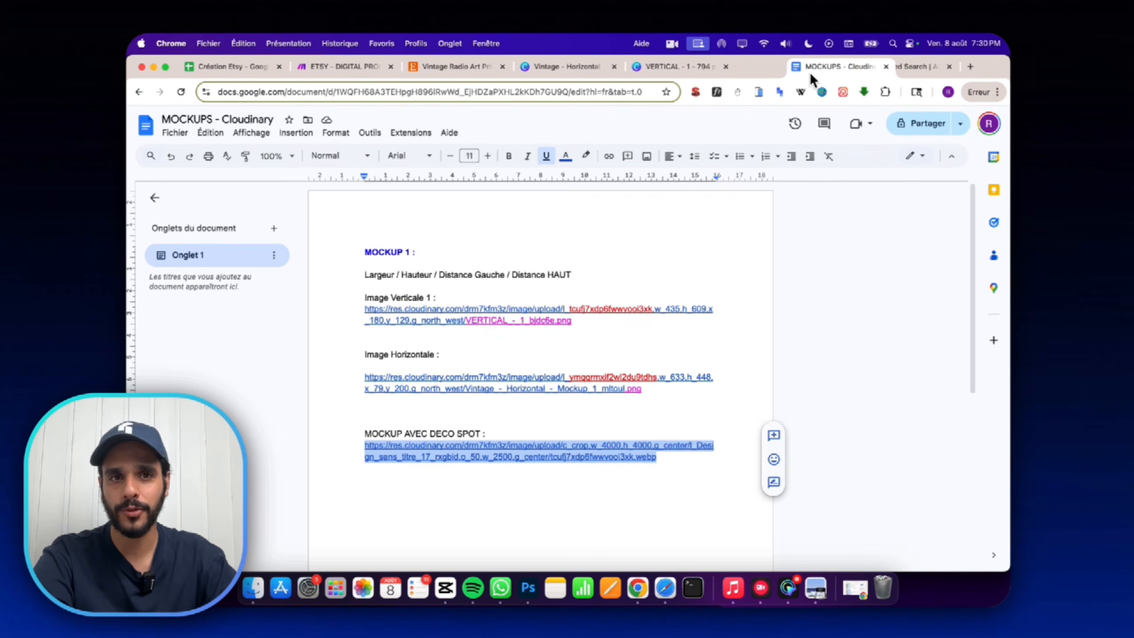
Place the MOCKUPS - Cloudinary document right after the Canva designs and highlight Largeur in its parameter line.
{"action": "left_click_drag", "start_coordinate": [810, 73], "coordinate": [789, 75]}
{"action": "left_click", "coordinate": [435, 264]}
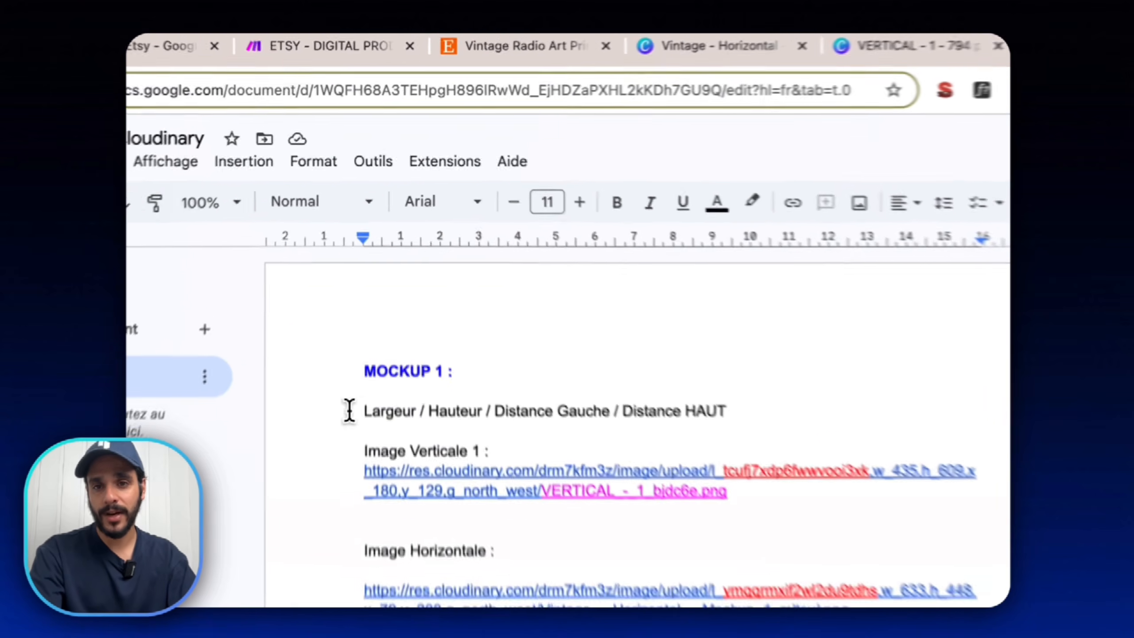
{"action": "left_click_drag", "start_coordinate": [357, 274], "coordinate": [385, 274]}
{"action": "left_click", "coordinate": [448, 450]}
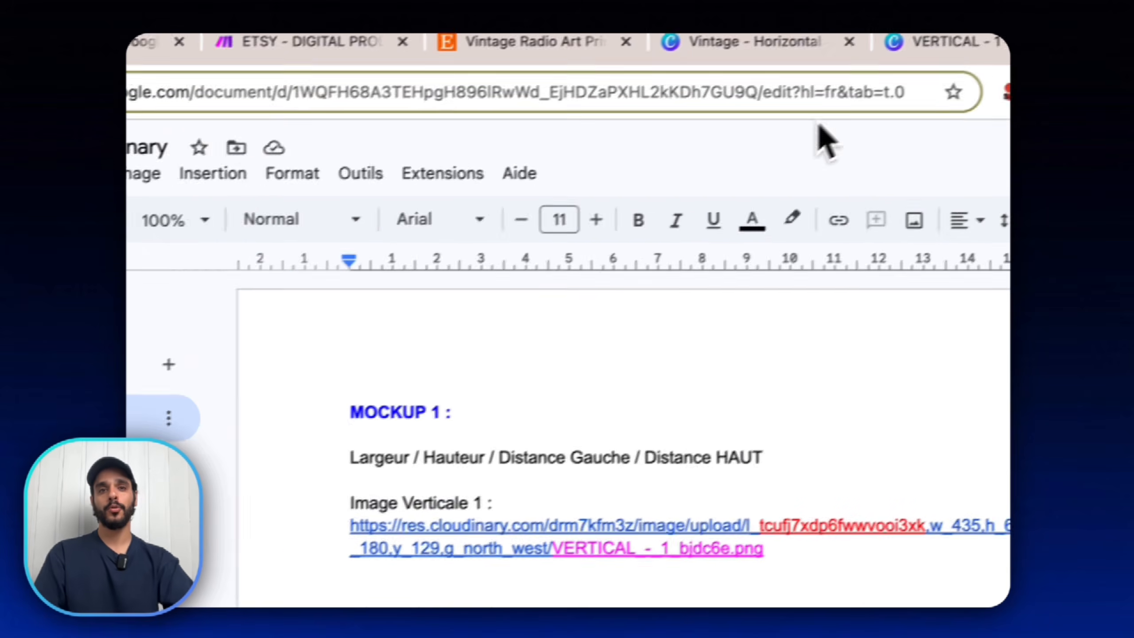
Measure the artwork's width and height in Vintage - Horizontal - Mockup 1 by moving guides between the frame's inner edges.
{"action": "left_click", "coordinate": [759, 39]}
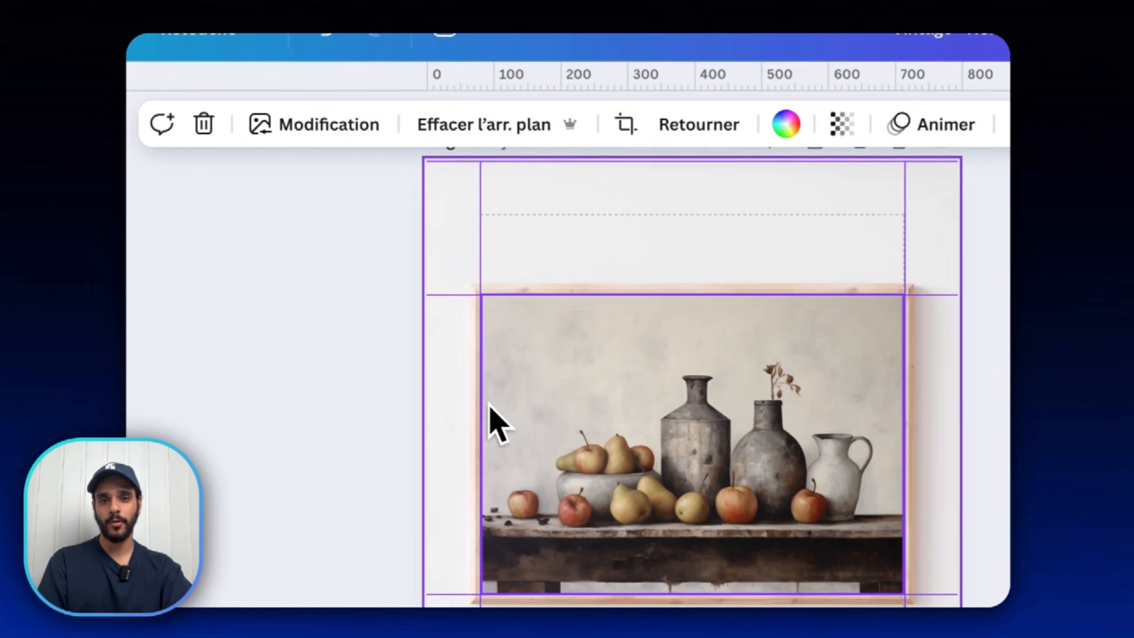
{"action": "left_click_drag", "start_coordinate": [503, 408], "coordinate": [917, 441]}
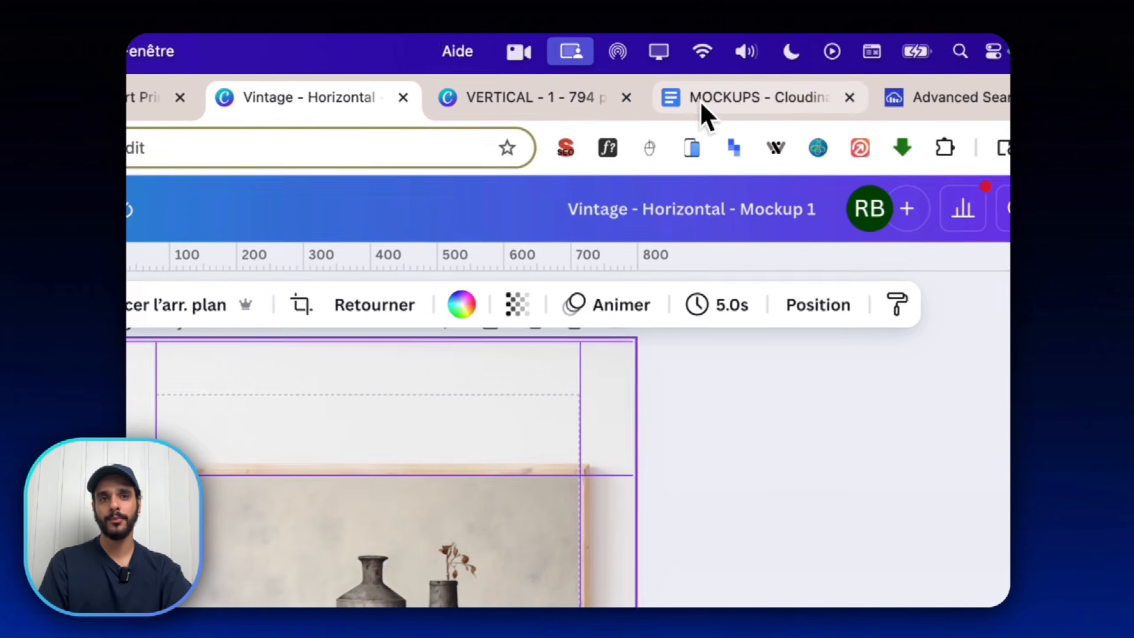
{"action": "left_click", "coordinate": [702, 106]}
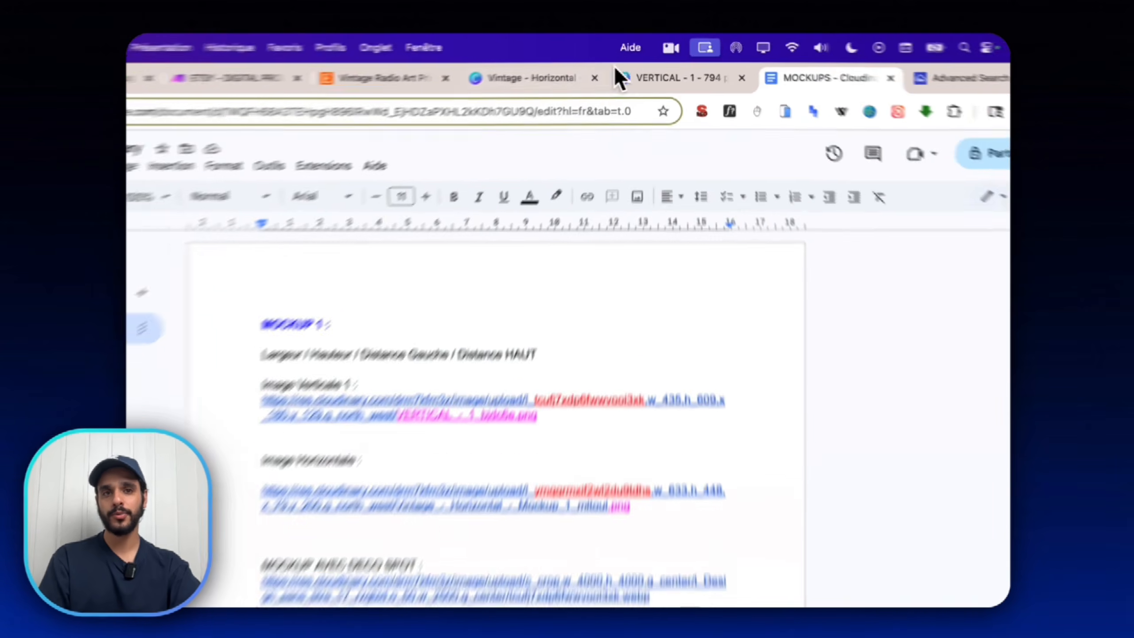
{"action": "left_click", "coordinate": [532, 77]}
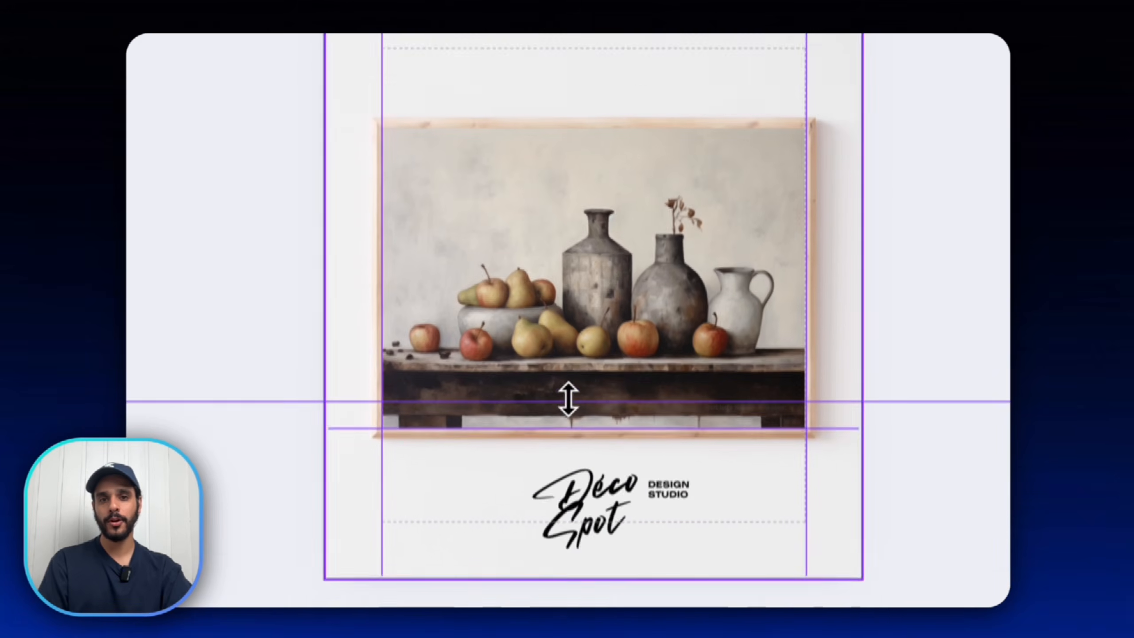
{"action": "left_click_drag", "start_coordinate": [569, 399], "coordinate": [572, 124]}
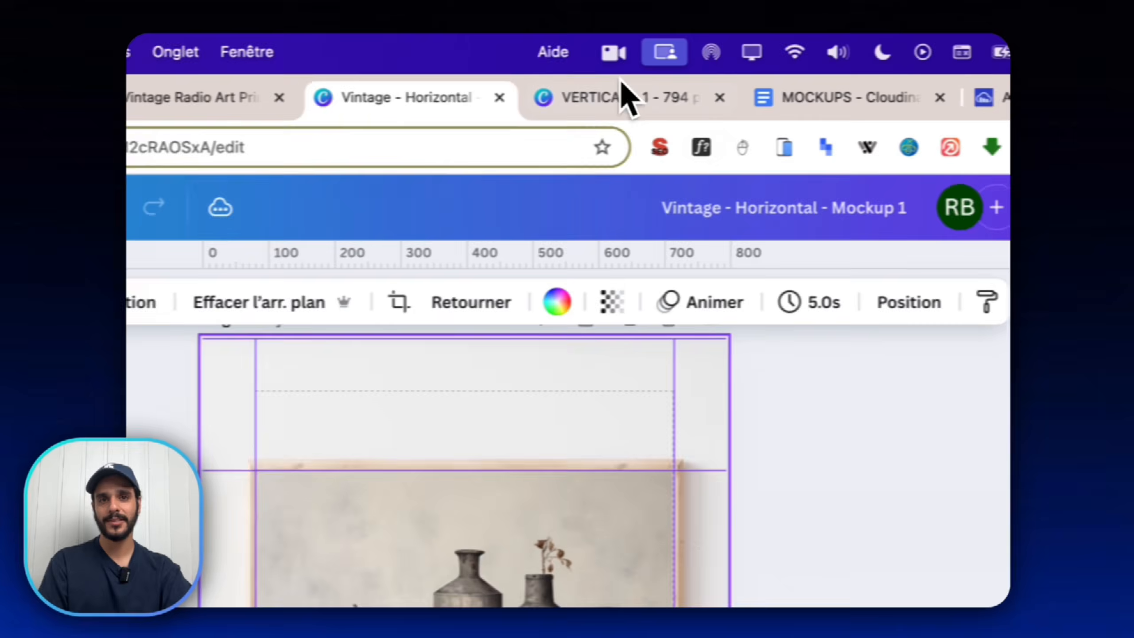
Check the Distance Gauche and Distance HAUT parameters, measuring the artwork's left and upper offsets with guides in Vintage - Horizontal - Mockup 1.
{"action": "left_click", "coordinate": [761, 66]}
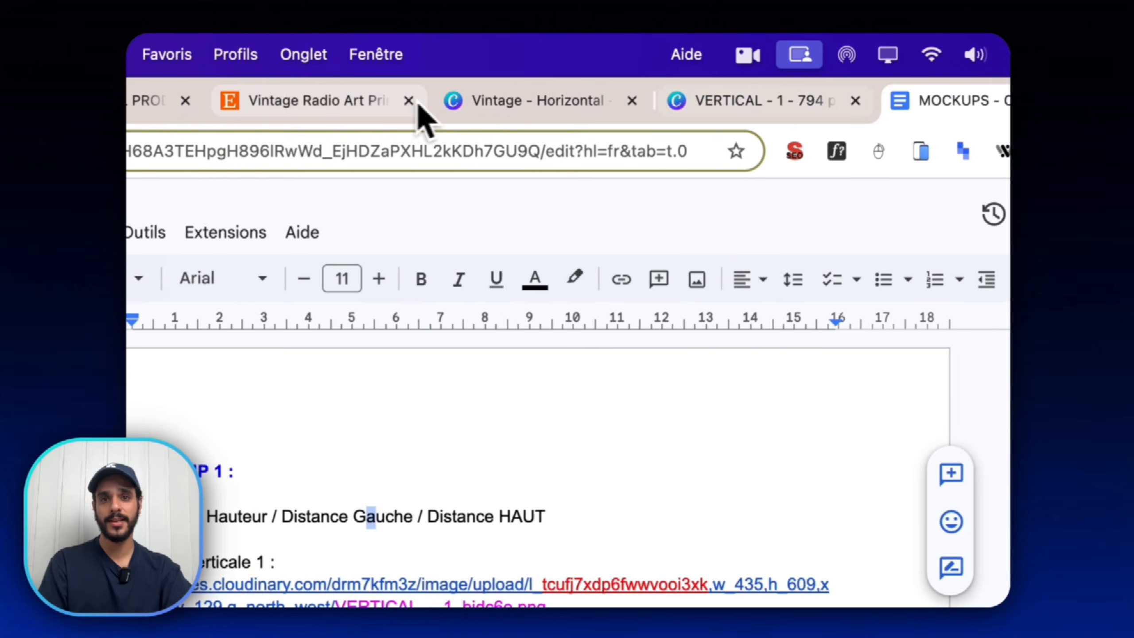
{"action": "left_click", "coordinate": [806, 102]}
{"action": "left_click", "coordinate": [625, 102]}
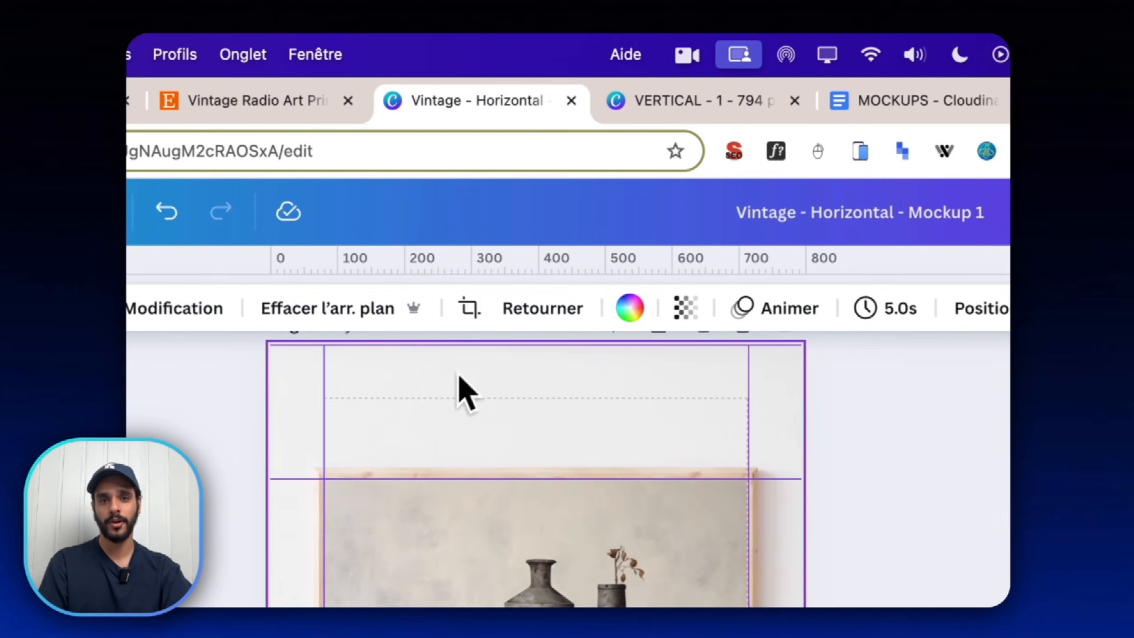
{"action": "left_click_drag", "start_coordinate": [736, 373], "coordinate": [664, 339]}
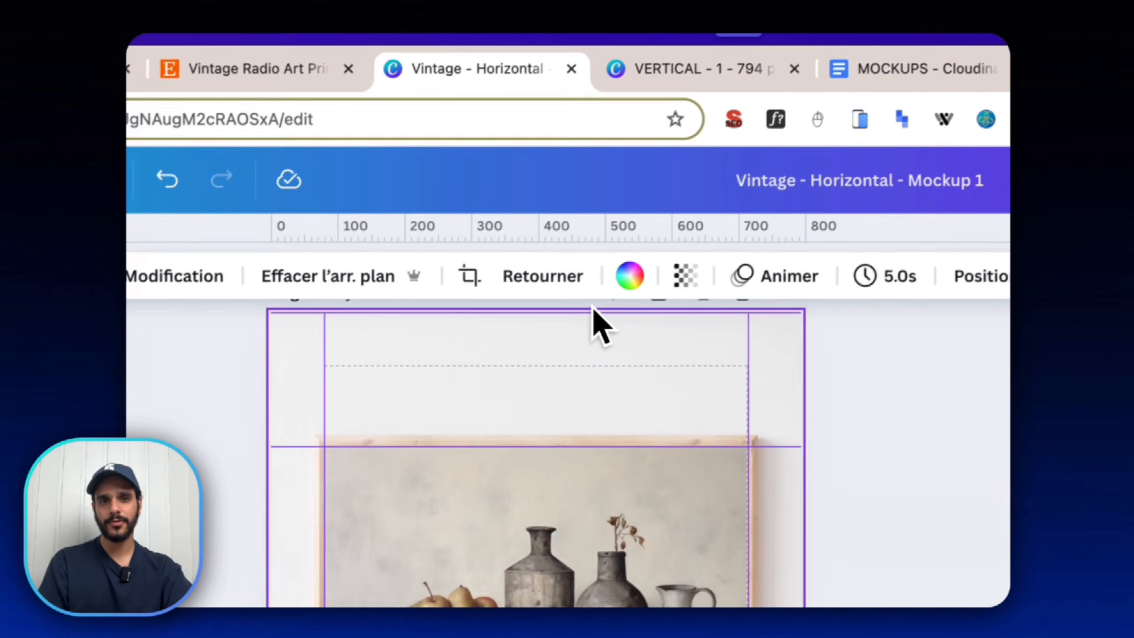
{"action": "left_click_drag", "start_coordinate": [576, 251], "coordinate": [587, 411]}
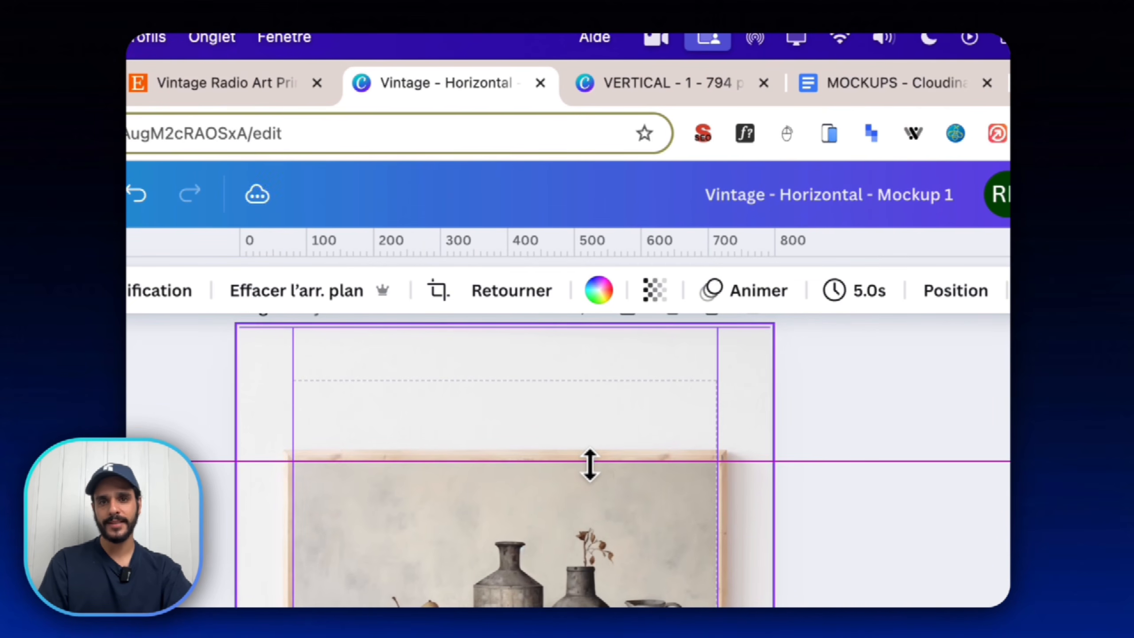
Highlight the red image ID within the Image Horizontale URL in the MOCKUPS - Cloudinary document.
{"action": "left_click", "coordinate": [875, 82]}
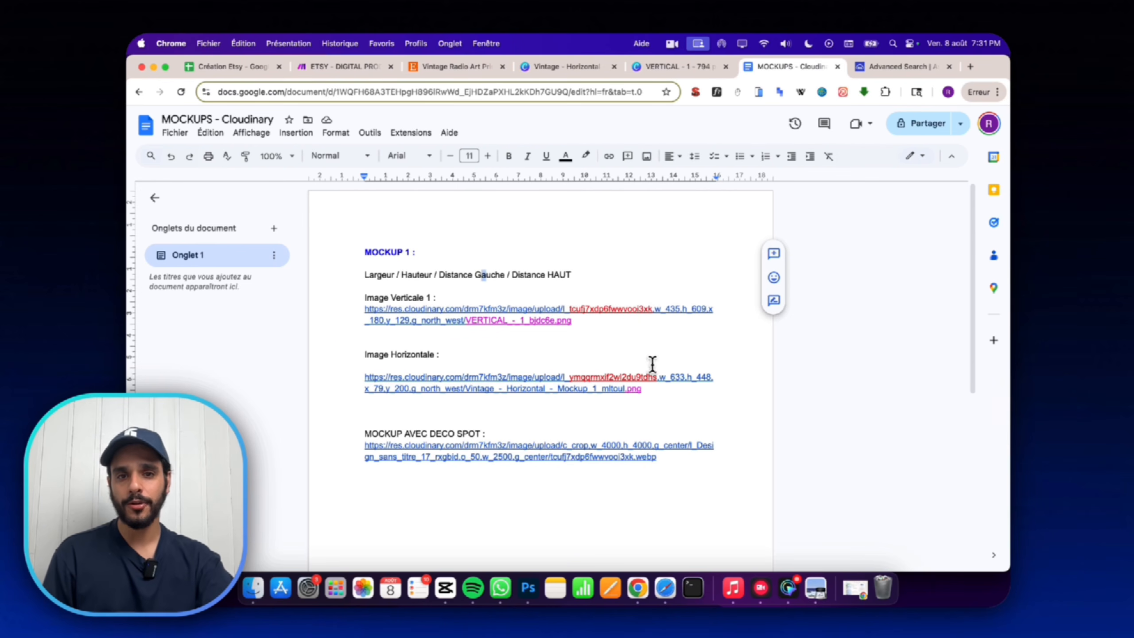
{"action": "left_click_drag", "start_coordinate": [656, 377], "coordinate": [570, 376]}
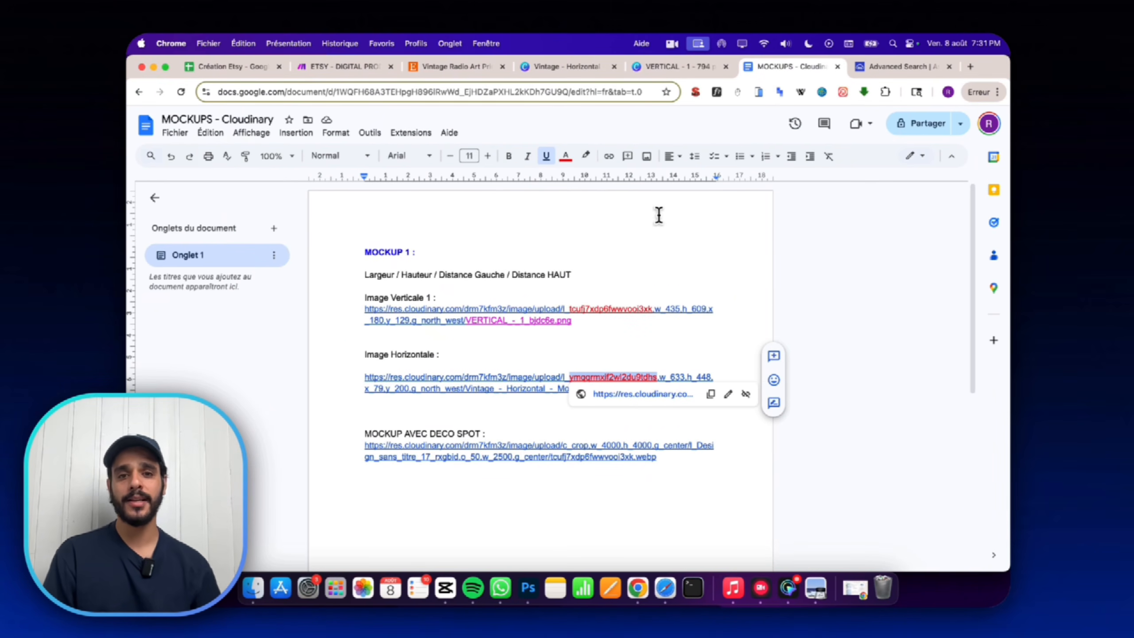
{"action": "left_click", "coordinate": [548, 334]}
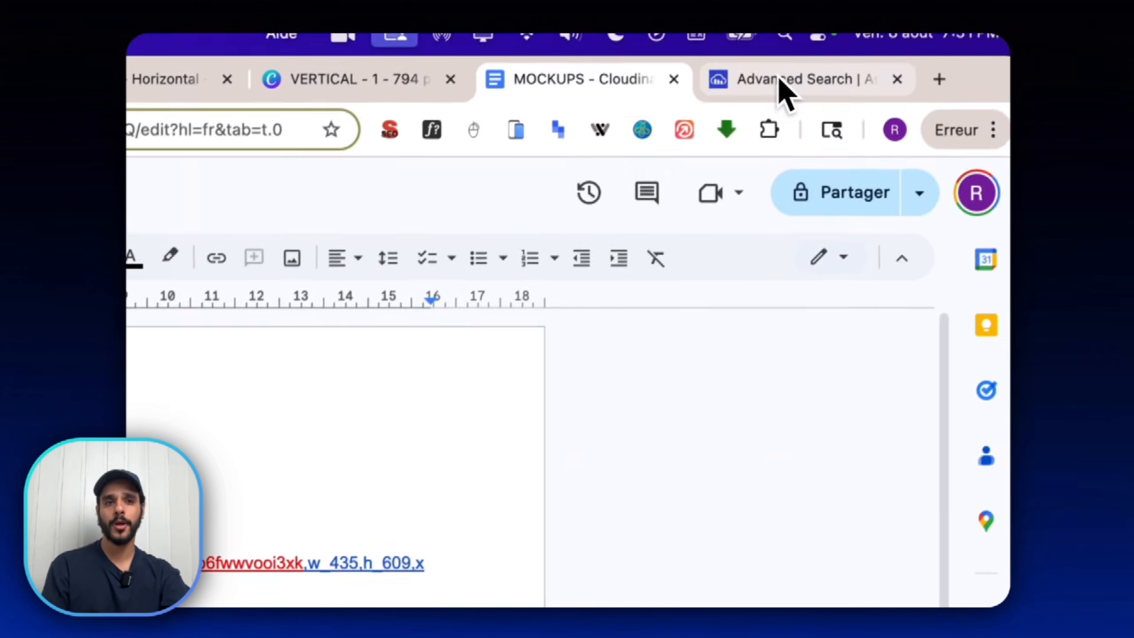
Find the VERTICAL_-_1_bjdc6e mockup in the Cloudinary Media Library, open its asset details and copy its URL.
{"action": "left_click", "coordinate": [784, 80]}
{"action": "scroll", "coordinate": [562, 458], "scroll_direction": "down", "scroll_amount": 5}
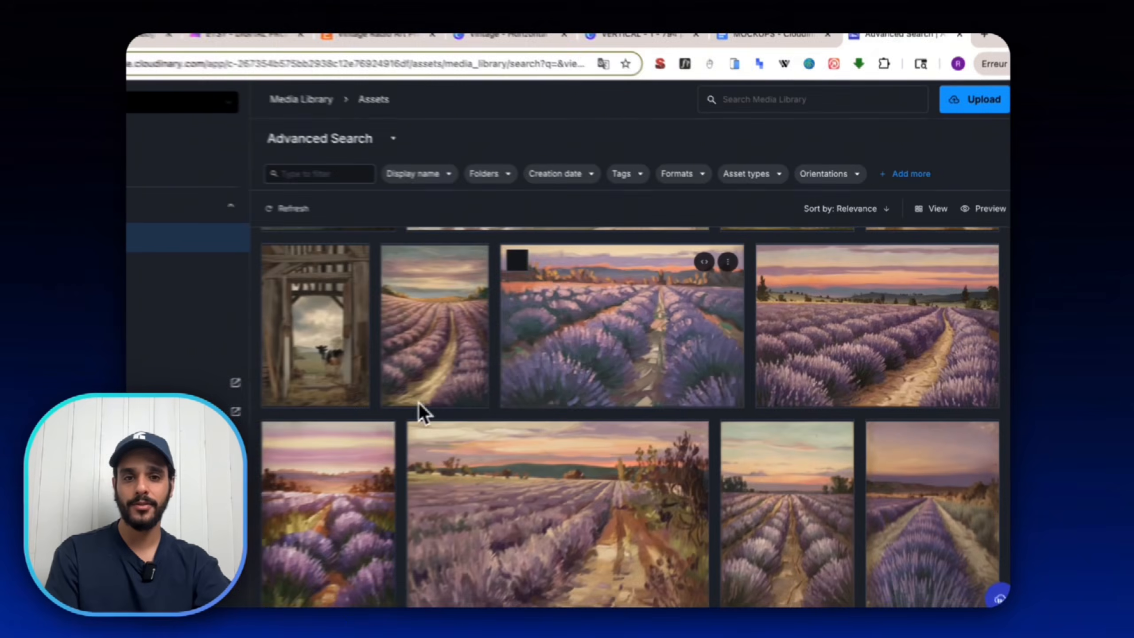
{"action": "scroll", "coordinate": [422, 414], "scroll_direction": "down", "scroll_amount": 10}
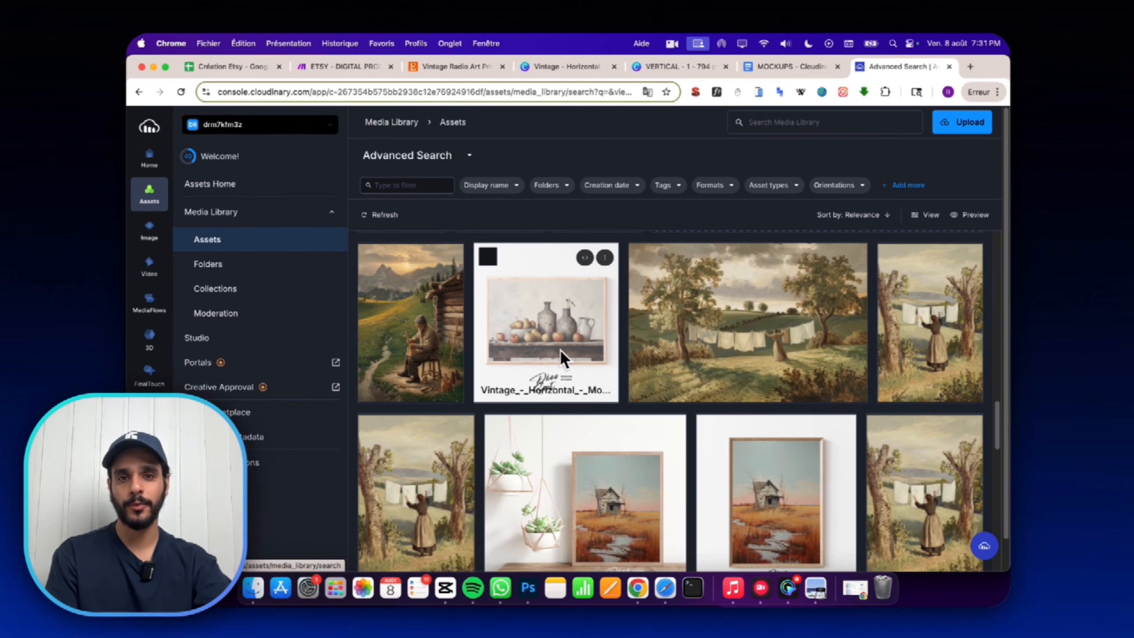
{"action": "scroll", "coordinate": [583, 443], "scroll_direction": "down", "scroll_amount": 2}
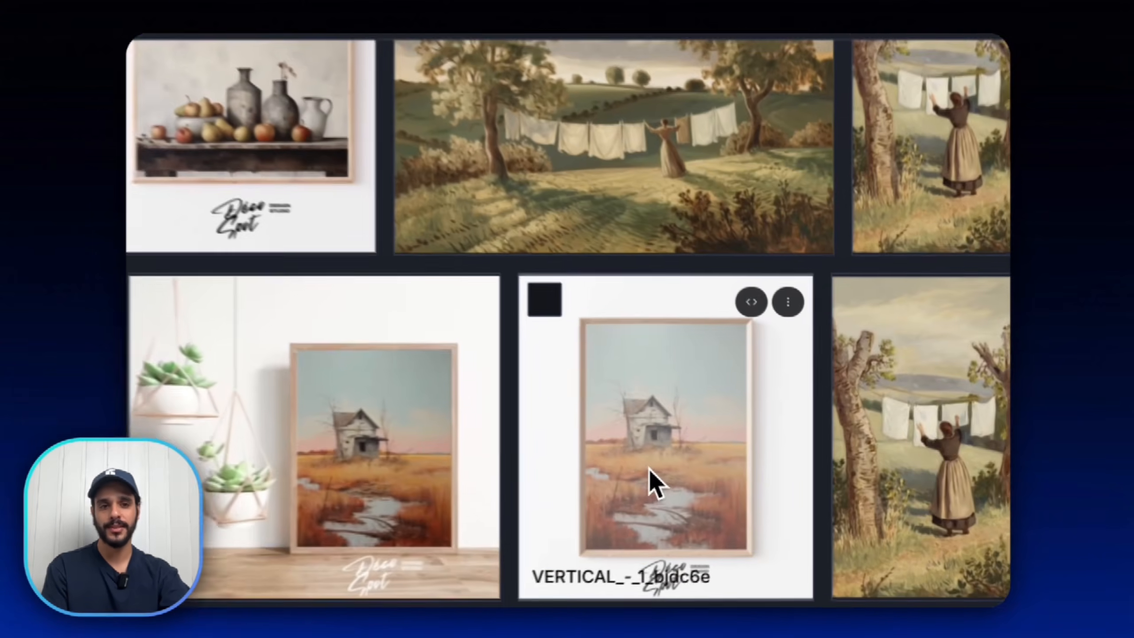
{"action": "left_click", "coordinate": [764, 461]}
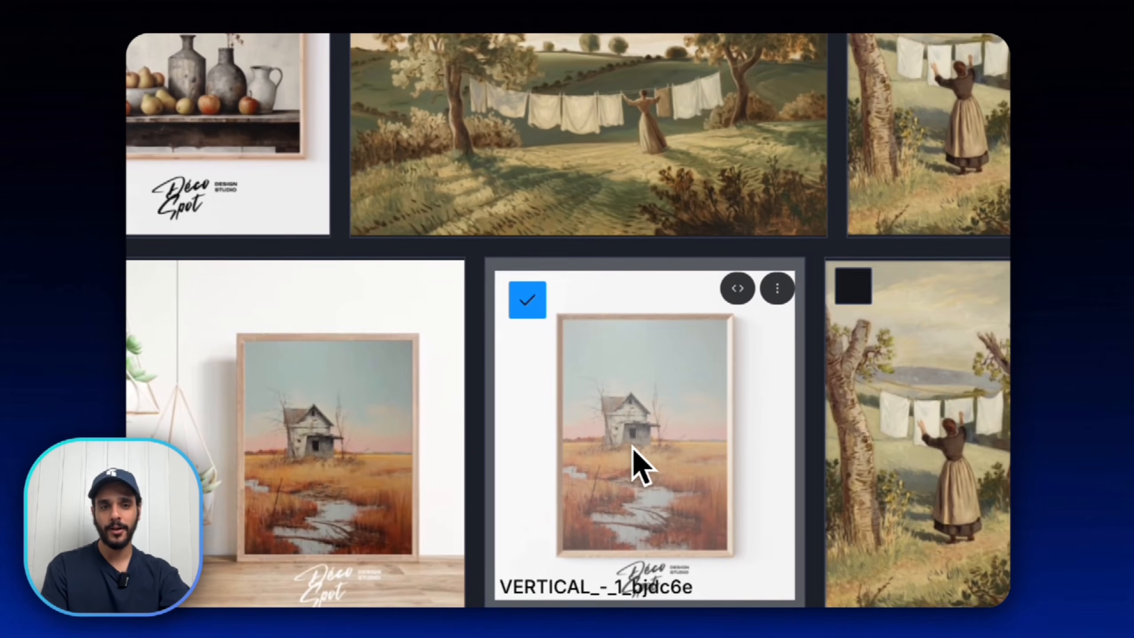
{"action": "left_click", "coordinate": [669, 341]}
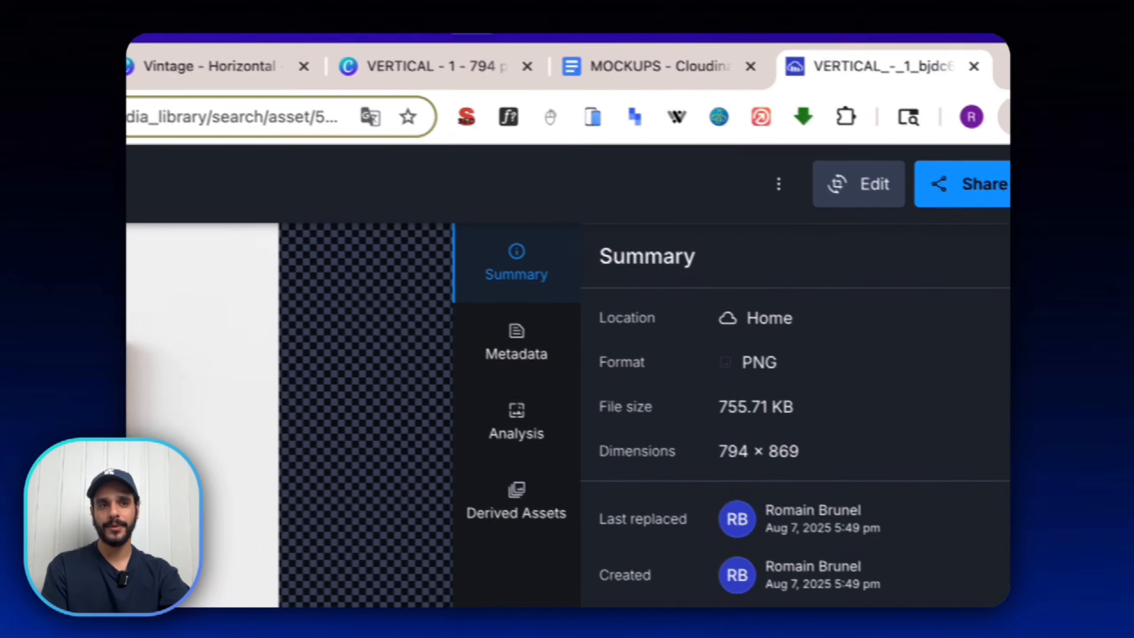
{"action": "left_click", "coordinate": [980, 152]}
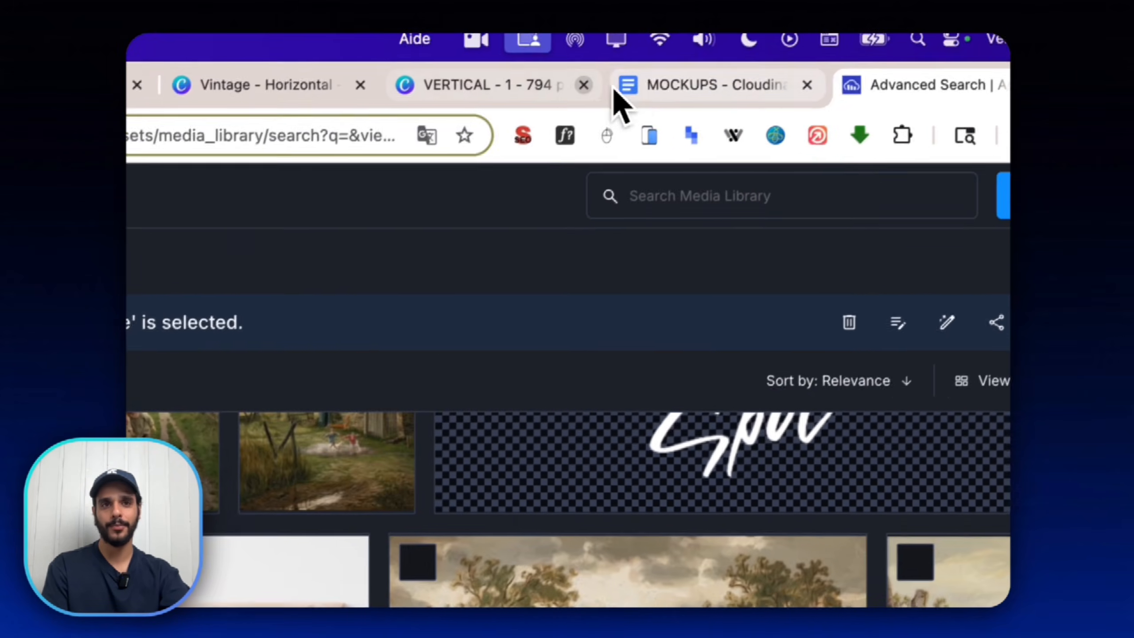
Paste the copied asset URL below the MOCKUP AVEC DECO SPOT link in the MOCKUPS - Cloudinary document.
{"action": "left_click", "coordinate": [615, 89]}
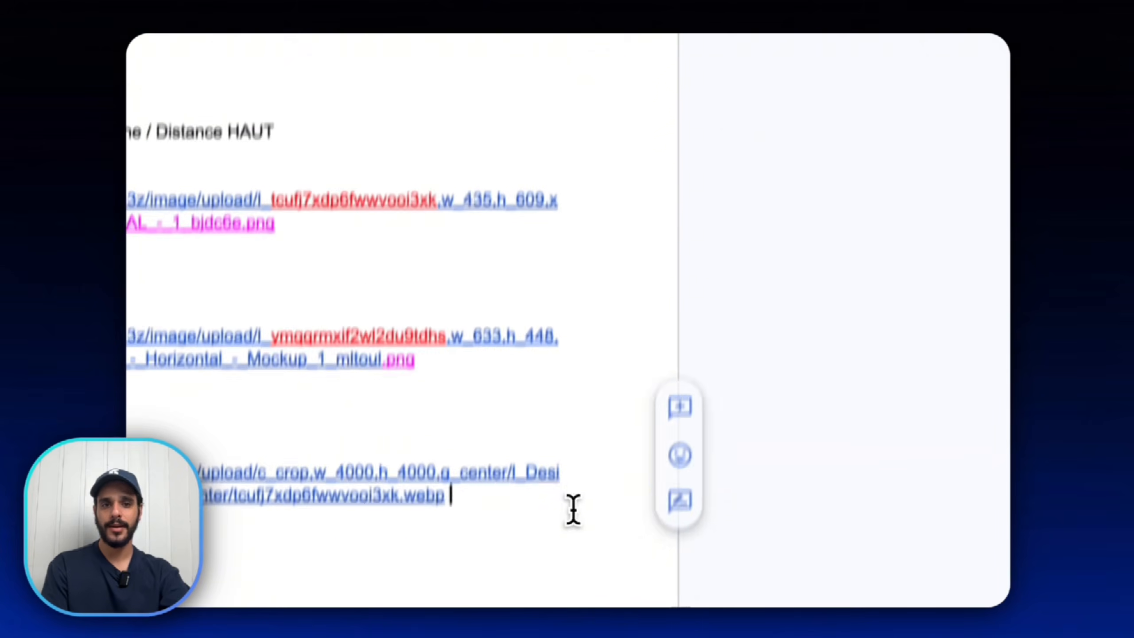
{"action": "key", "text": "Return"}
{"action": "key", "text": "Return"}
{"action": "key", "text": "Return"}
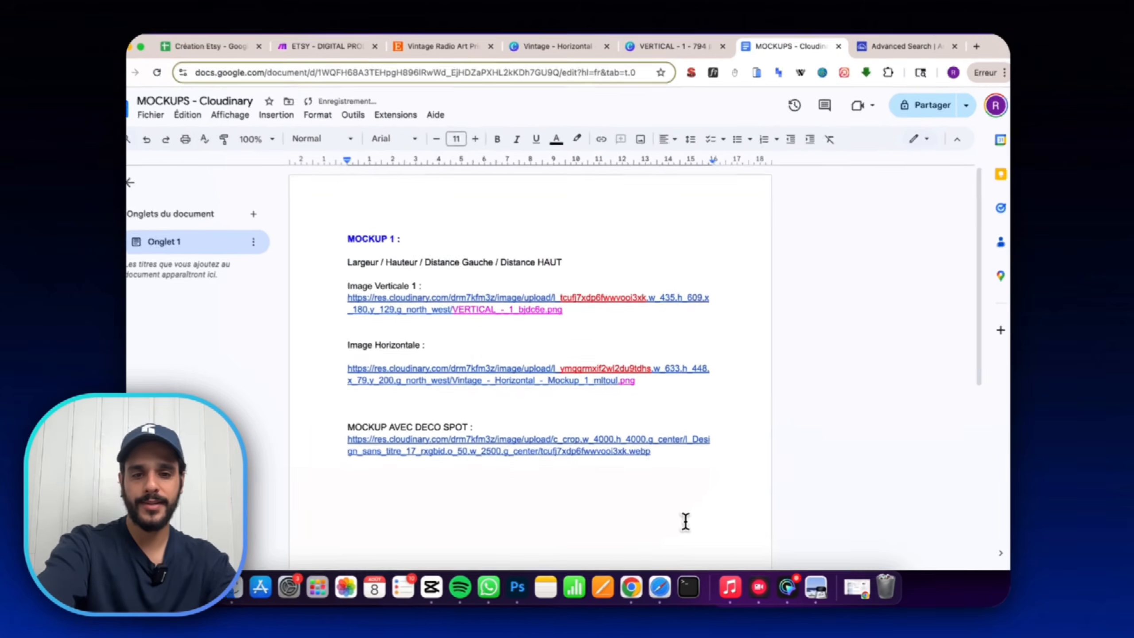
{"action": "key", "text": "super+v"}
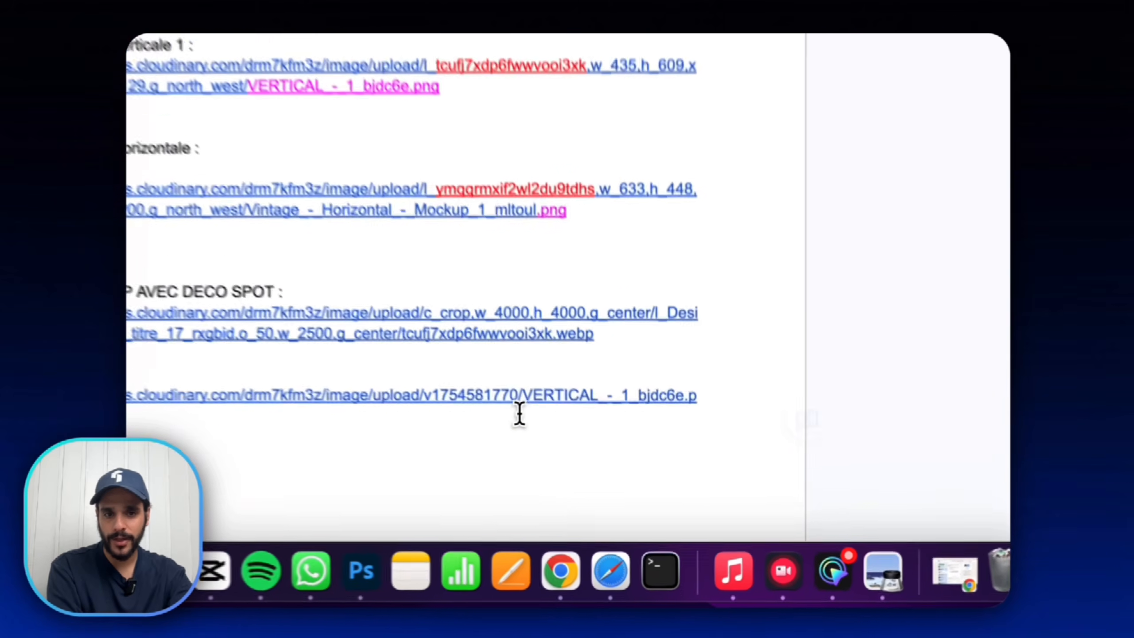
Highlight the file name VERTICAL_-_1_bjdc6e.png in the pasted URL and in the Image Verticale 1 URL to compare them.
{"action": "left_click_drag", "start_coordinate": [610, 507], "coordinate": [610, 490]}
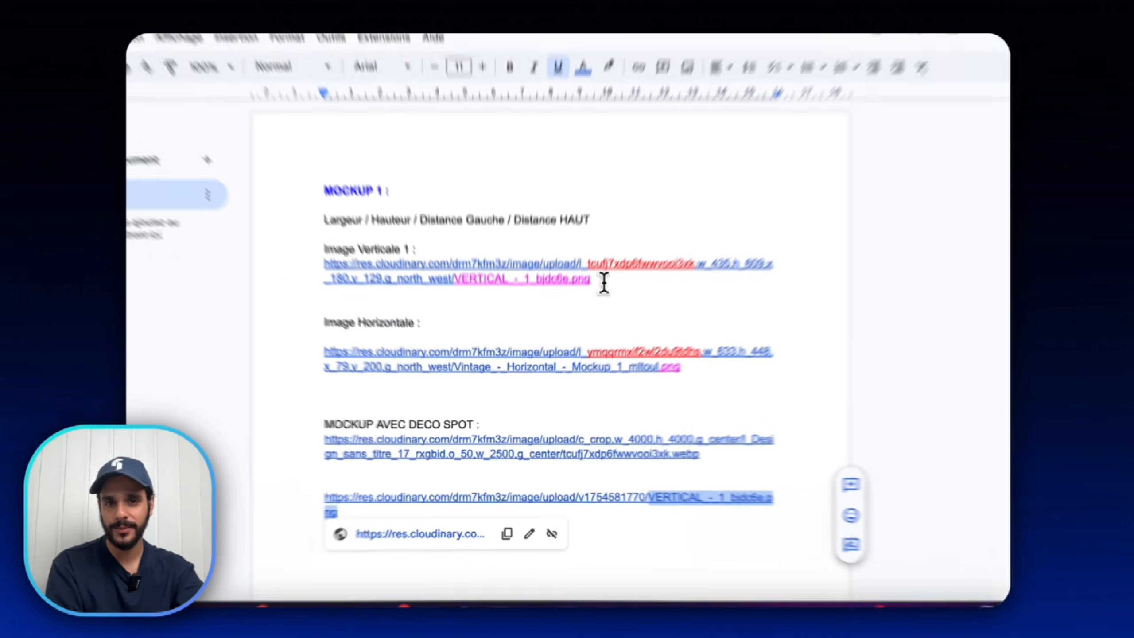
{"action": "left_click_drag", "start_coordinate": [573, 319], "coordinate": [492, 319]}
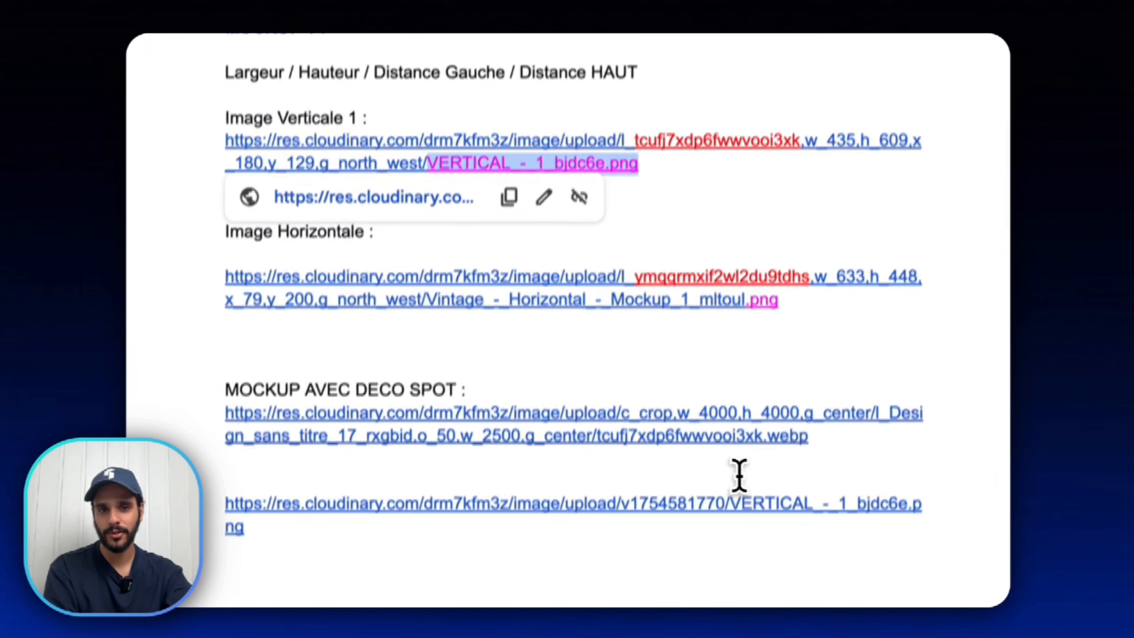
Highlight the file name in the pasted VERTICAL_-_1_bjdc6e.png URL, and delete that URL from the MOCKUPS - Cloudinary document.
{"action": "left_click_drag", "start_coordinate": [740, 543], "coordinate": [732, 531]}
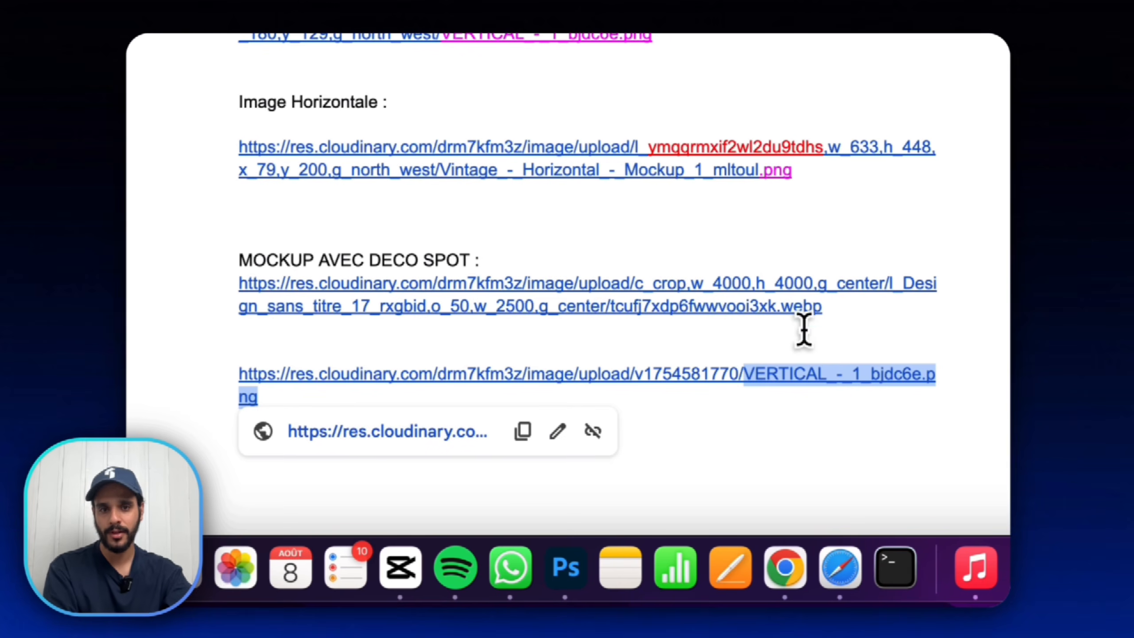
{"action": "left_click_drag", "start_coordinate": [259, 397], "coordinate": [161, 353]}
{"action": "key", "text": "BackSpace"}
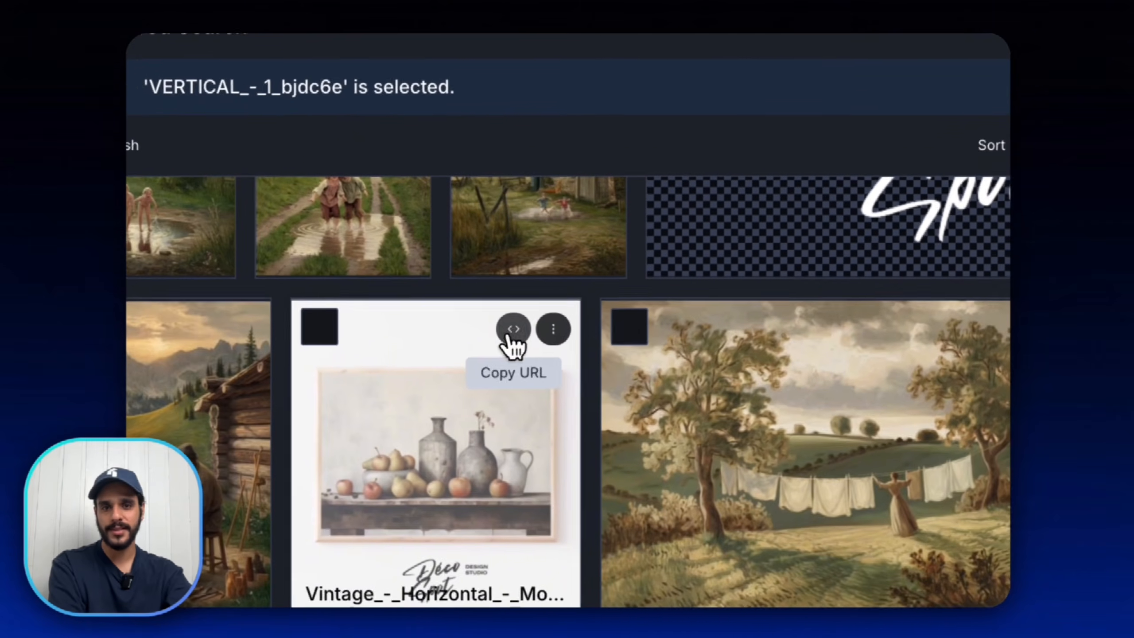
Copy the Vintage - Horizontal - Mockup_1 asset's URL in Cloudinary and paste it below the MOCKUP AVEC DECO SPOT link in the document.
{"action": "left_click", "coordinate": [231, 508]}
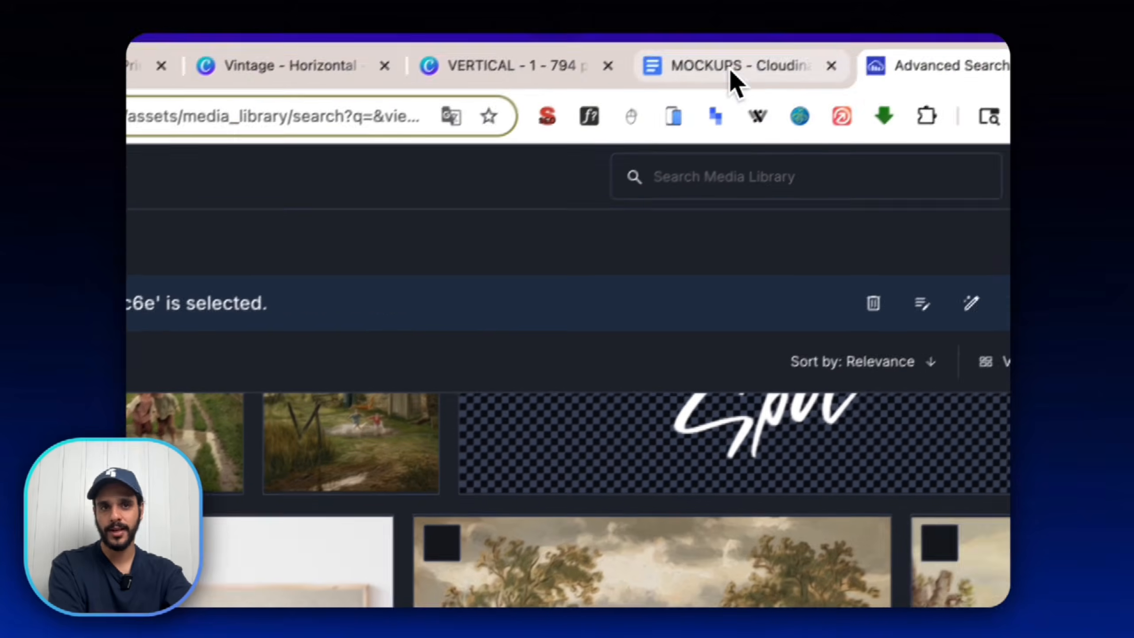
{"action": "left_click", "coordinate": [828, 45]}
{"action": "key", "text": "super+v"}
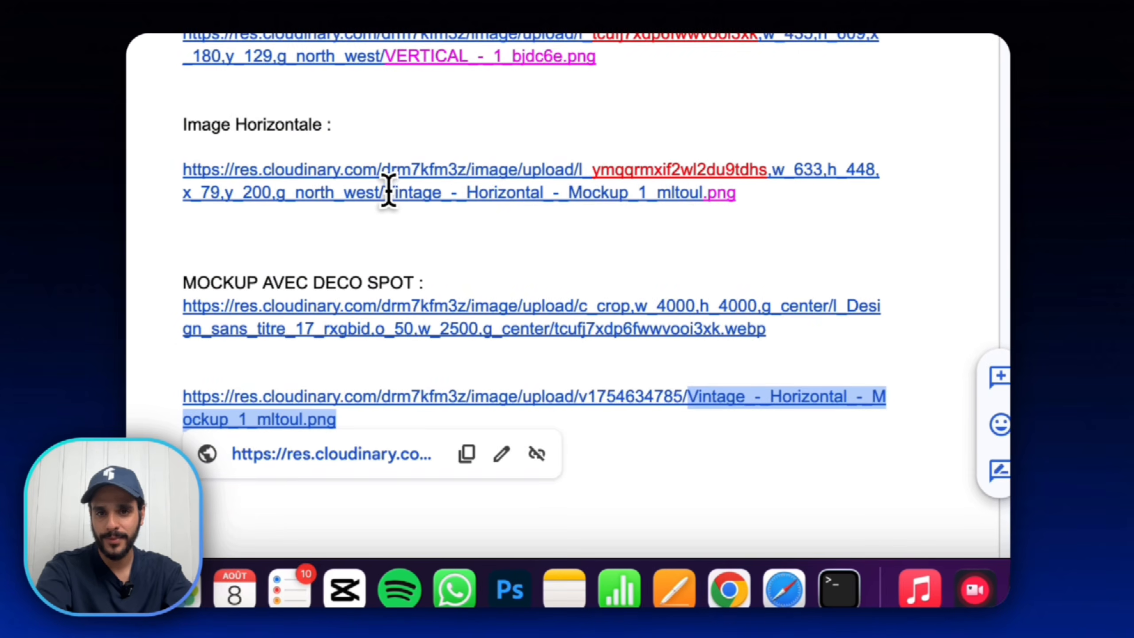
Highlight the mockup file name in the Image Horizontale URL for comparison, and delete the pasted horizontal mockup URL.
{"action": "scroll", "coordinate": [784, 197], "scroll_direction": "up", "scroll_amount": 5}
{"action": "left_click_drag", "start_coordinate": [600, 170], "coordinate": [391, 174]}
{"action": "left_click_drag", "start_coordinate": [346, 534], "coordinate": [71, 497]}
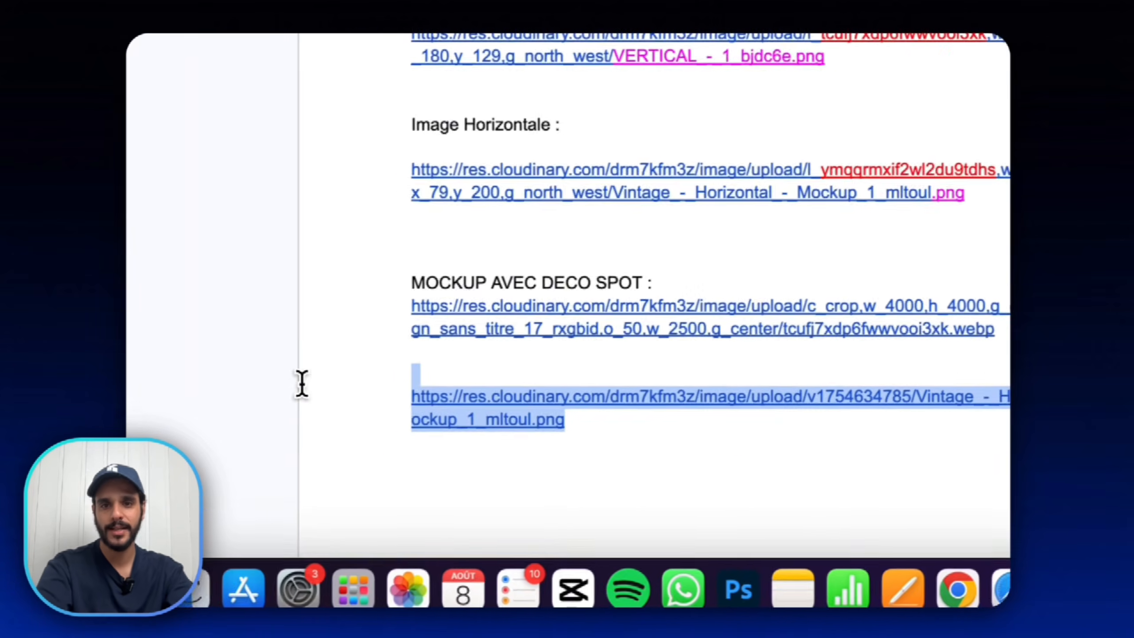
{"action": "key", "text": "BackSpace"}
{"action": "left_click", "coordinate": [774, 305]}
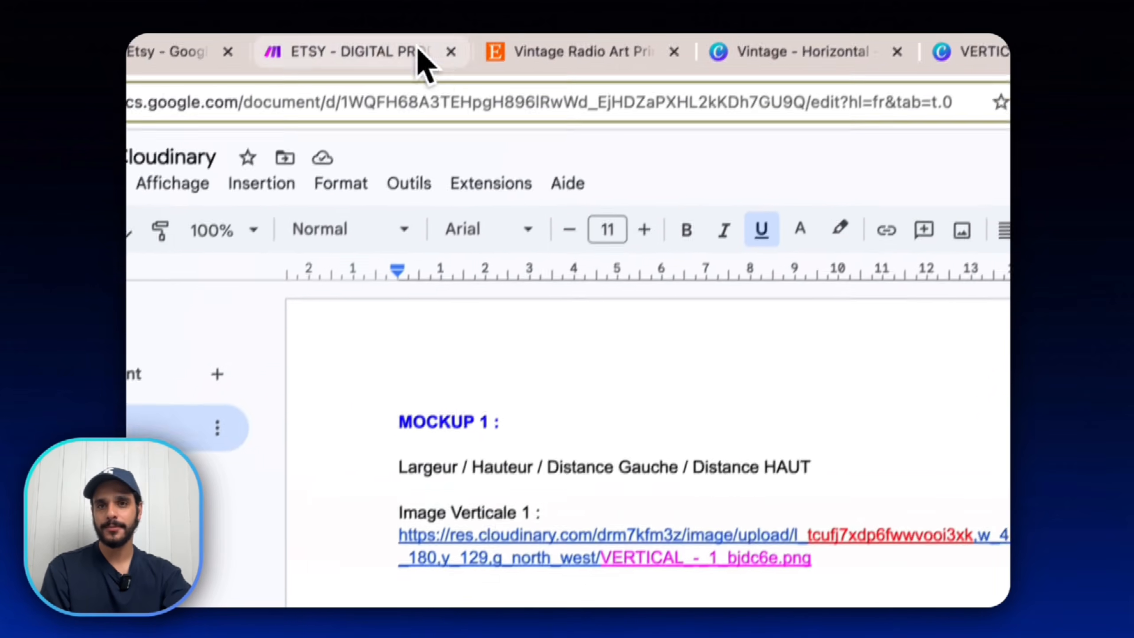
Look over the Mockup 1, Mockup 4 and Vidéo modules in the Make scenario, checking the Vintage Radio Art Print listing on Etsy.
{"action": "left_click", "coordinate": [291, 109]}
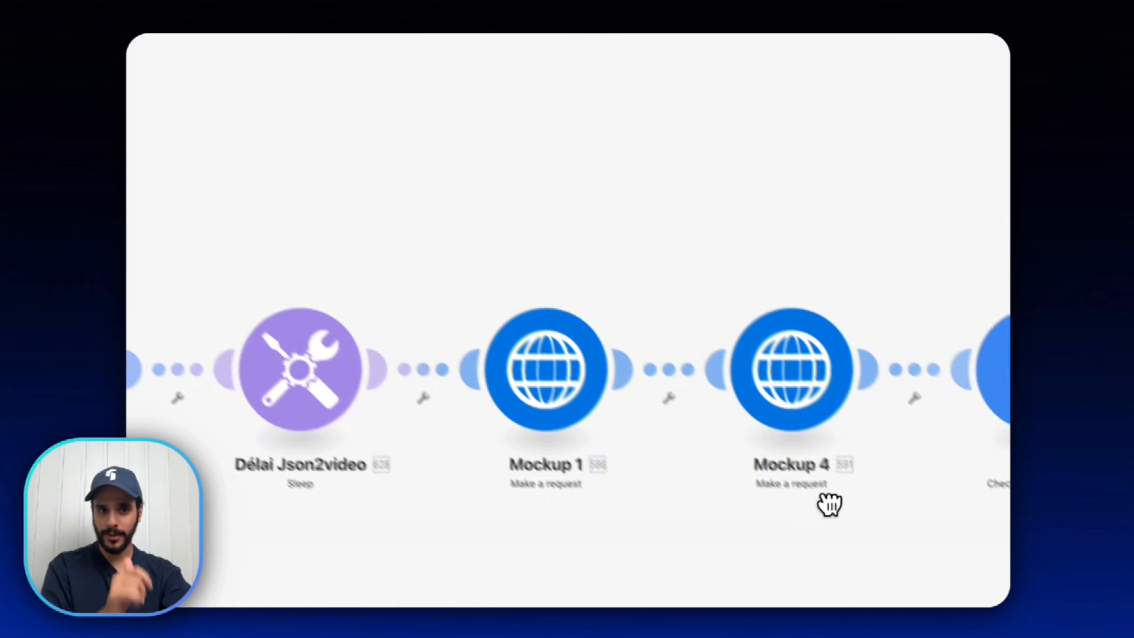
{"action": "left_click_drag", "start_coordinate": [830, 504], "coordinate": [557, 438]}
{"action": "left_click_drag", "start_coordinate": [579, 397], "coordinate": [398, 358]}
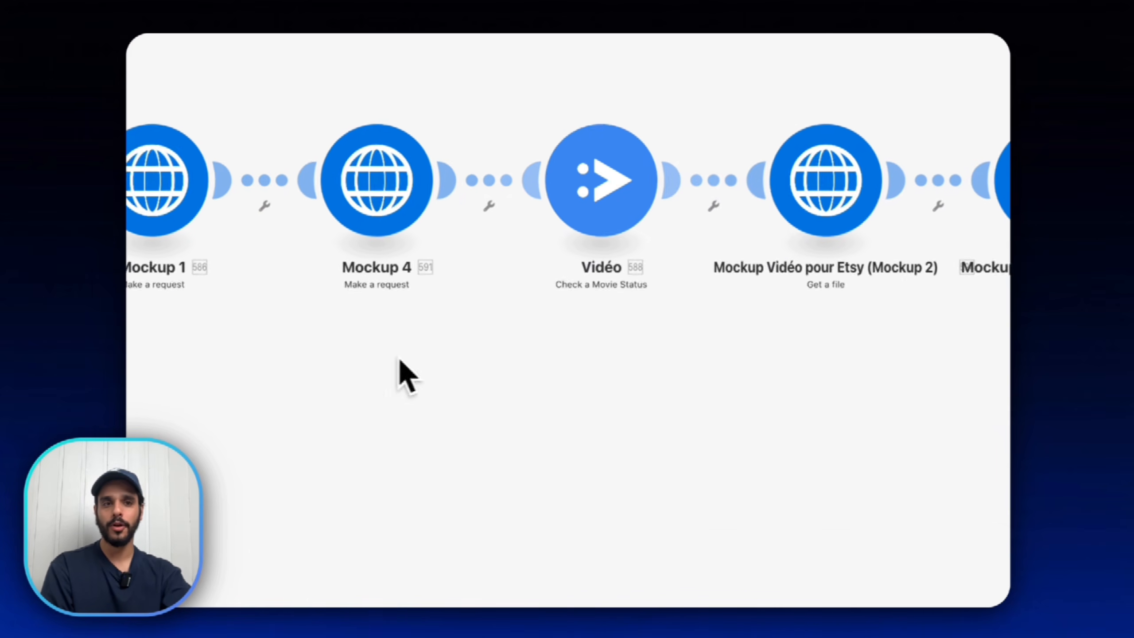
{"action": "left_click_drag", "start_coordinate": [555, 327], "coordinate": [804, 366]}
{"action": "left_click_drag", "start_coordinate": [326, 387], "coordinate": [620, 405]}
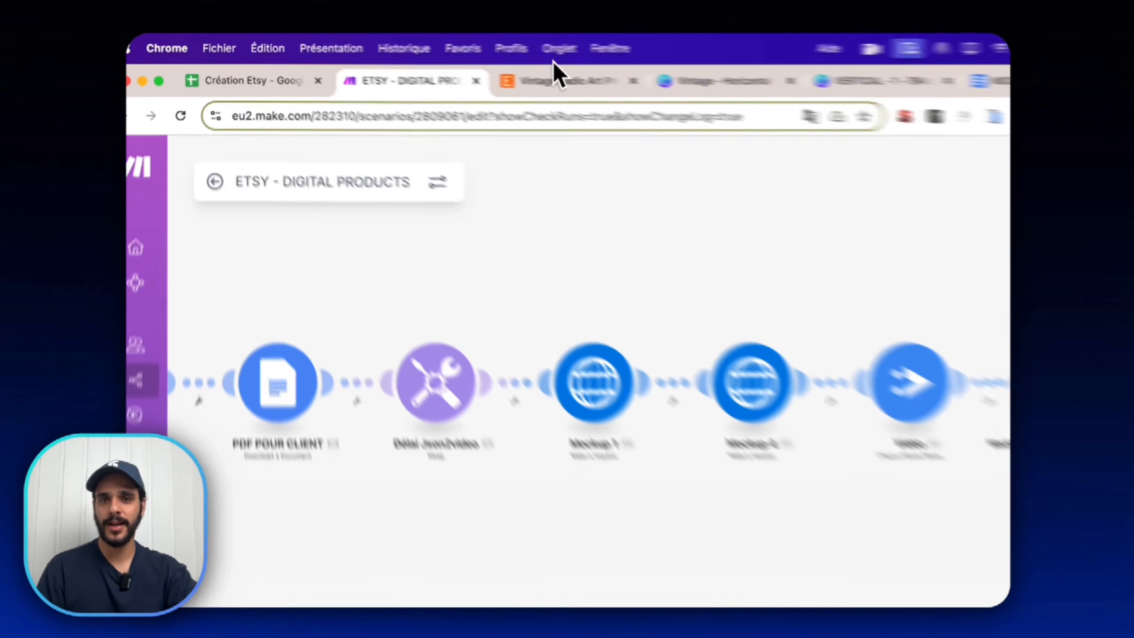
{"action": "left_click", "coordinate": [558, 80]}
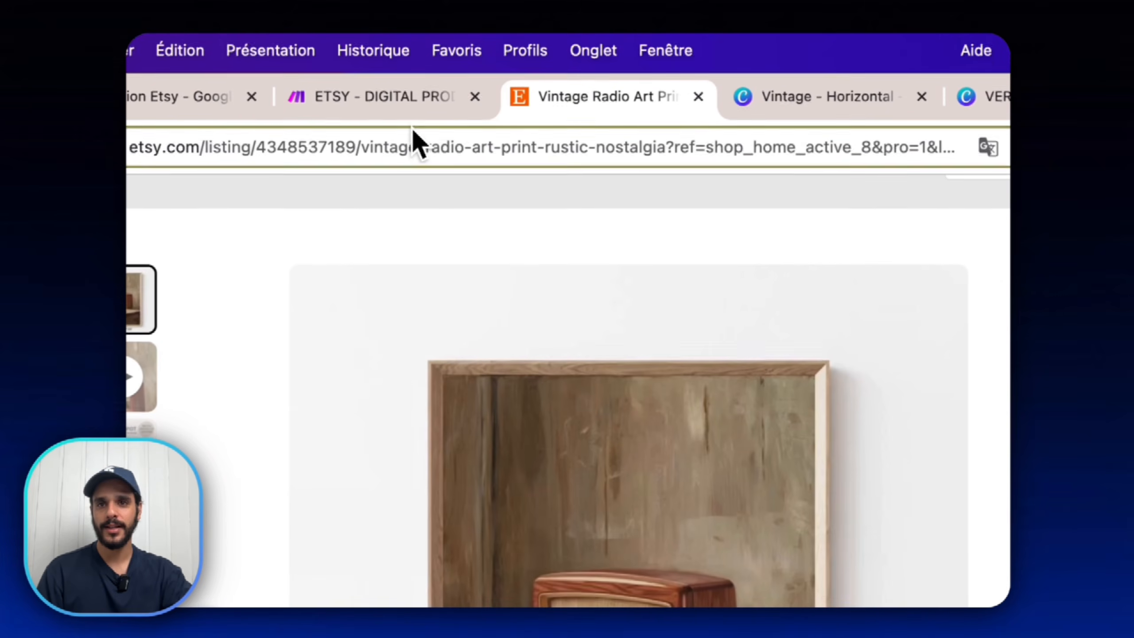
{"action": "left_click", "coordinate": [384, 65]}
Examine the Mockup 1 module's conditional URL formula against the URLs in the MOCKUPS document, and look through its mappable variables.
{"action": "left_click", "coordinate": [506, 424]}
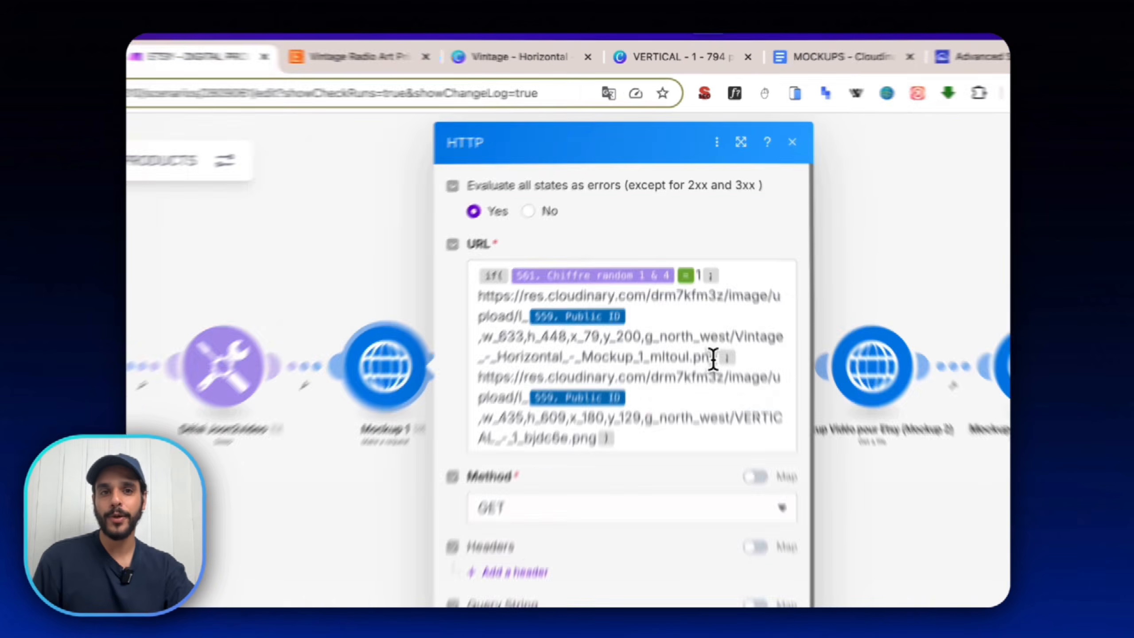
{"action": "left_click", "coordinate": [670, 286]}
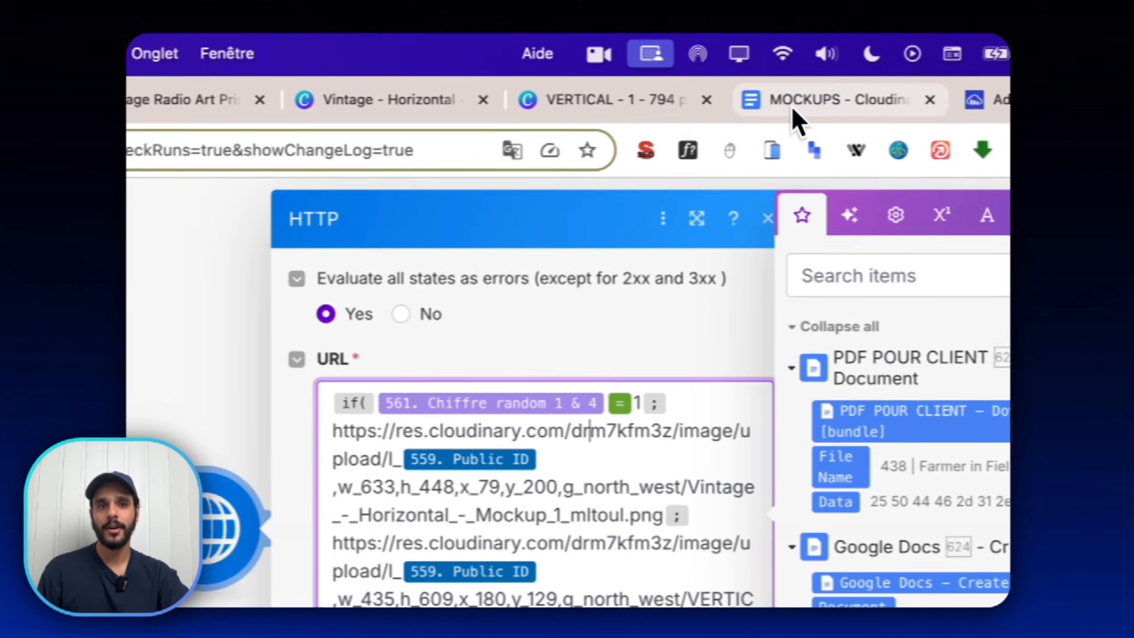
{"action": "left_click", "coordinate": [857, 45]}
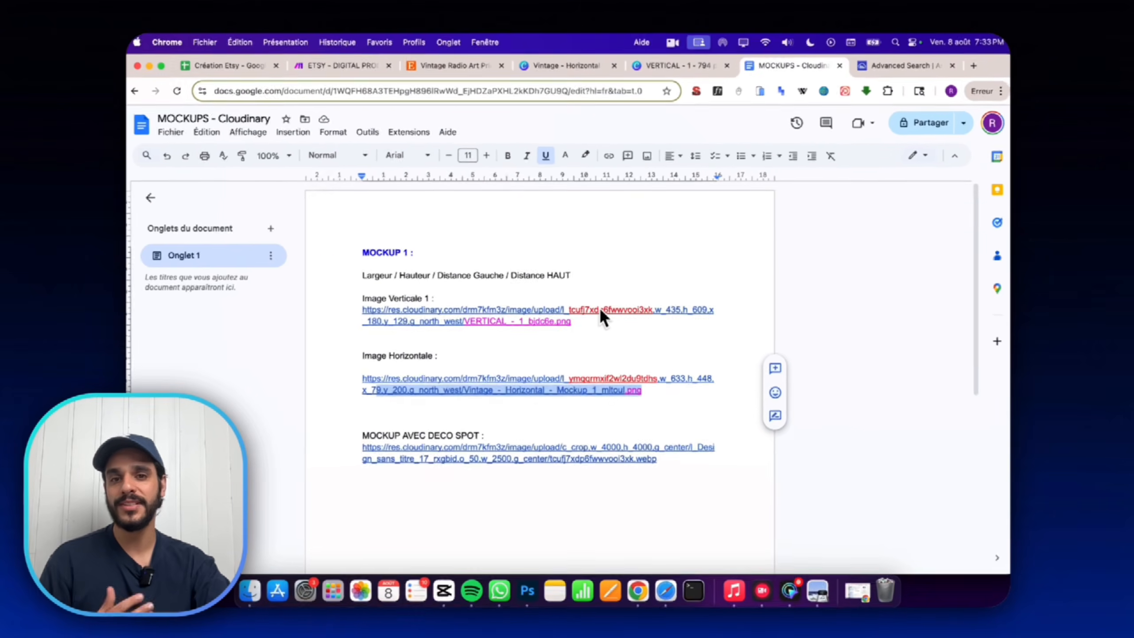
{"action": "left_click", "coordinate": [352, 66]}
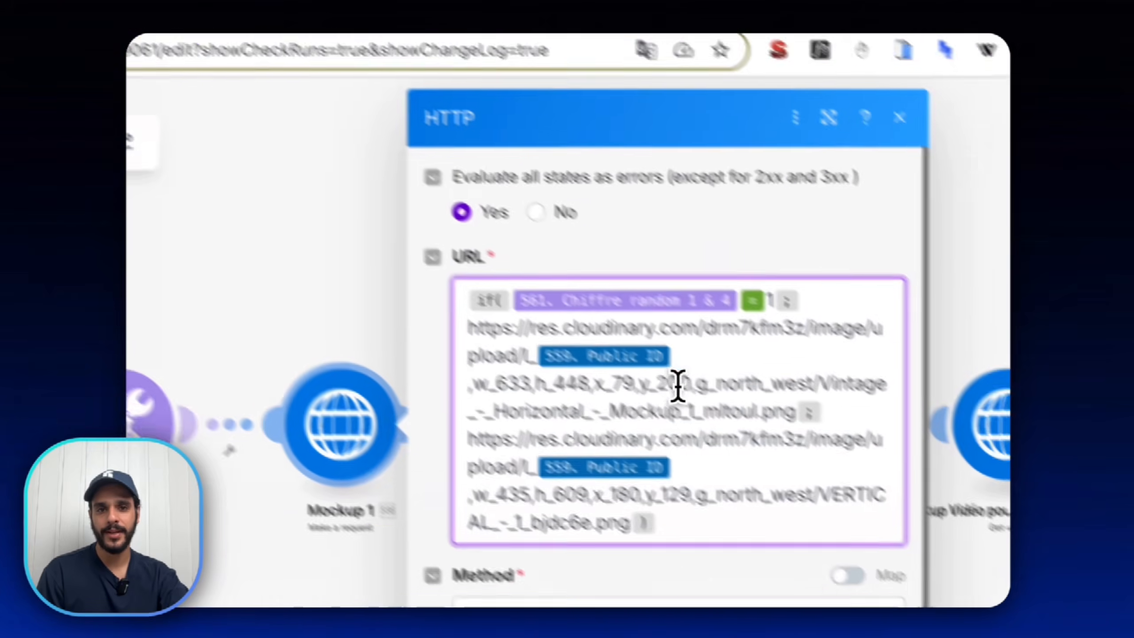
{"action": "left_click", "coordinate": [677, 385]}
{"action": "scroll", "coordinate": [869, 463], "scroll_direction": "down", "scroll_amount": 15}
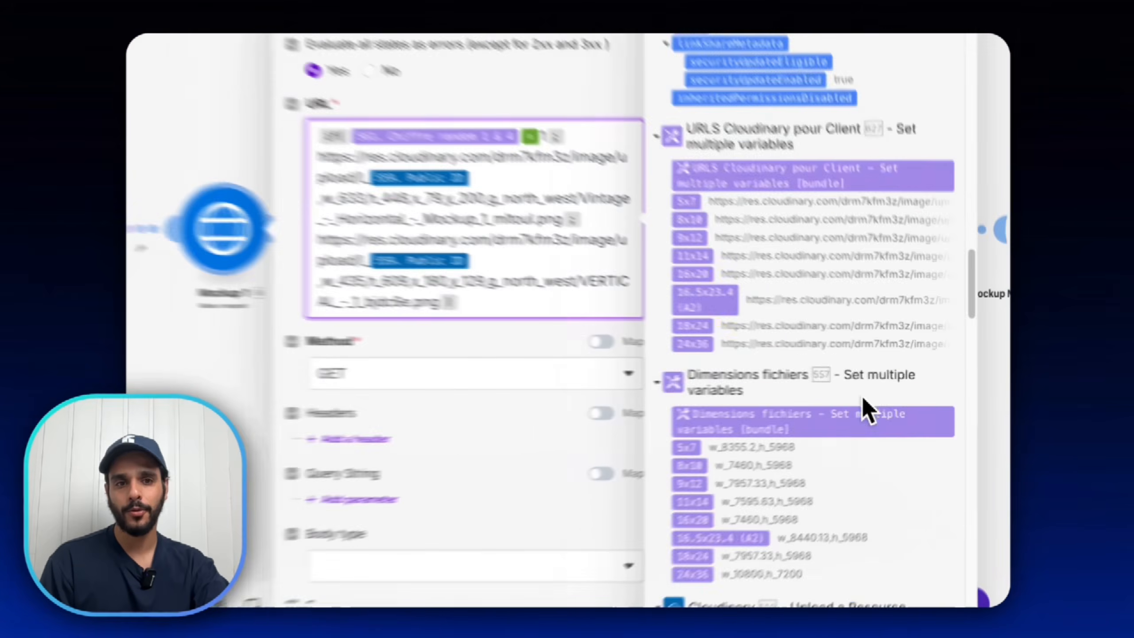
{"action": "scroll", "coordinate": [862, 406], "scroll_direction": "down", "scroll_amount": 10}
{"action": "scroll", "coordinate": [866, 411], "scroll_direction": "up", "scroll_amount": 3}
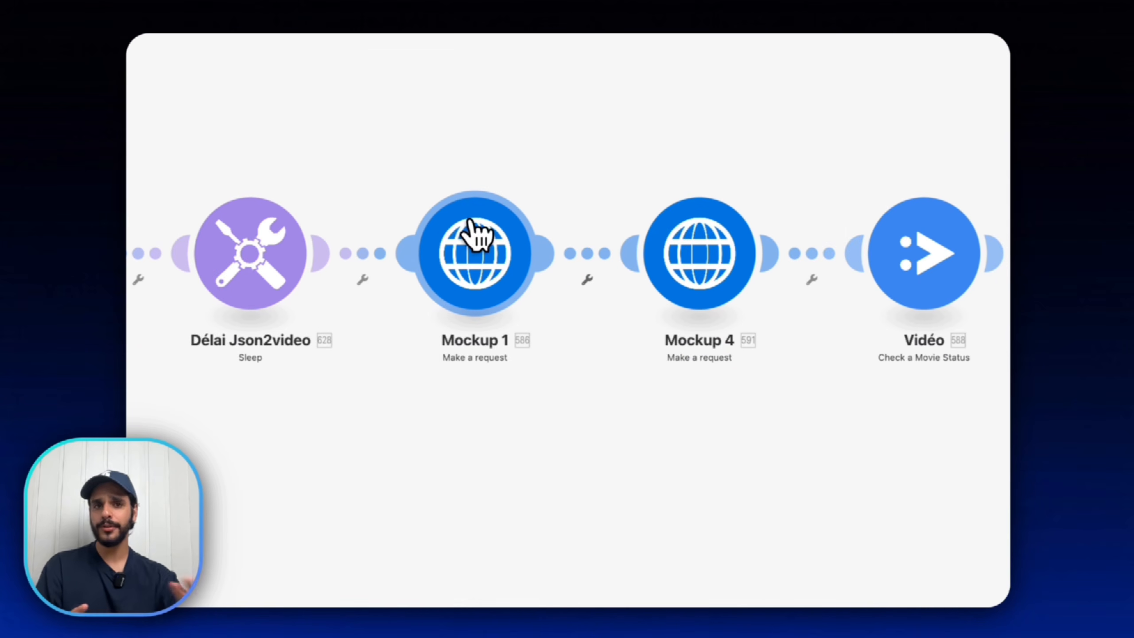
Reopen the Mockup 1 HTTP request to review its horizontal and vertical mockup URLs, and close its settings.
{"action": "left_click", "coordinate": [472, 234]}
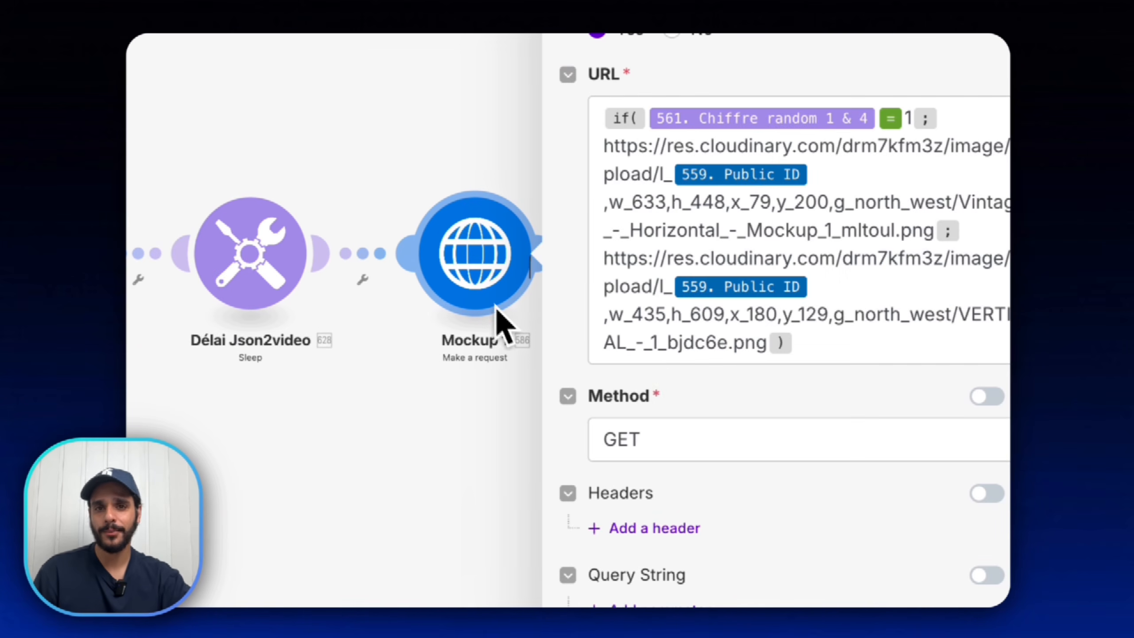
{"action": "scroll", "coordinate": [447, 335], "scroll_direction": "up", "scroll_amount": 5}
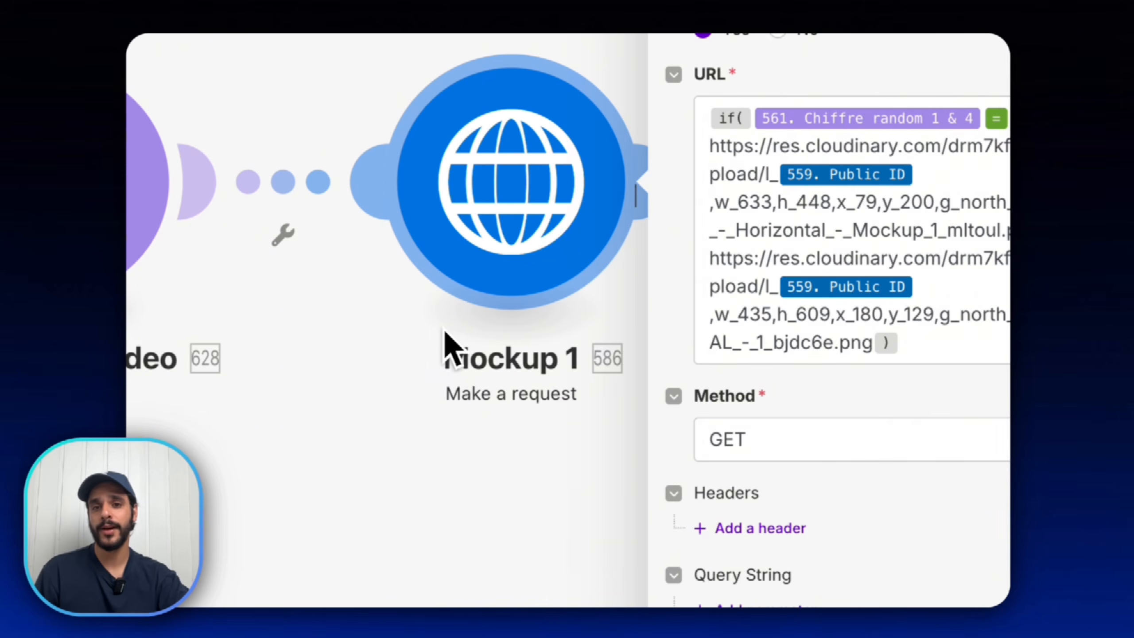
{"action": "scroll", "coordinate": [575, 395], "scroll_direction": "down", "scroll_amount": 3}
{"action": "left_click", "coordinate": [520, 468]}
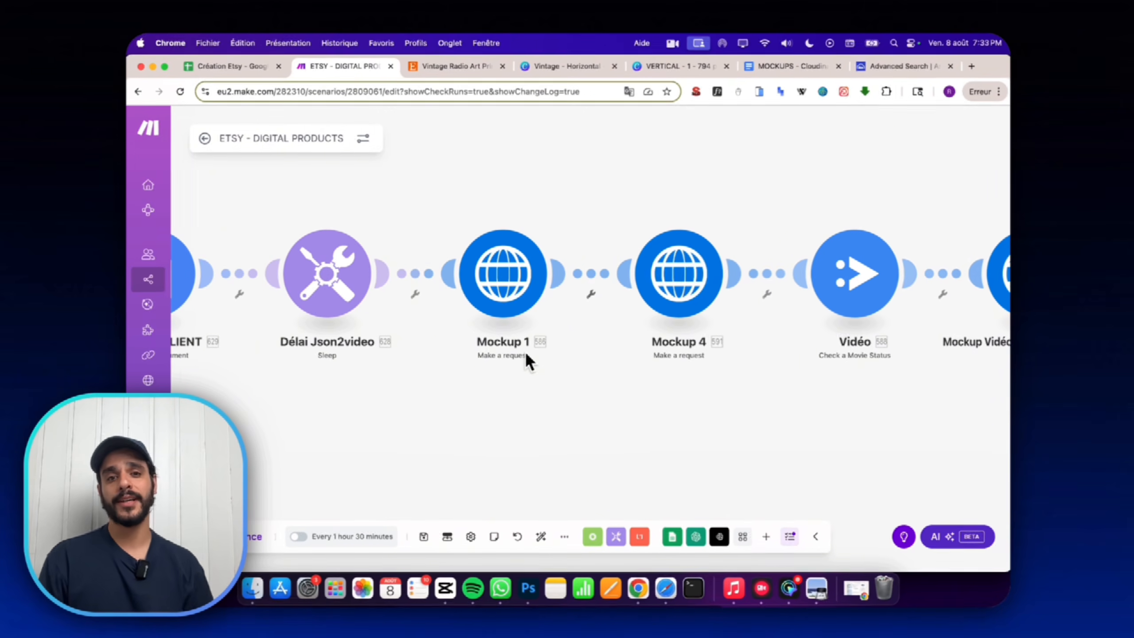
Show the close-up radio image with the Déco Spot watermark in the Etsy listing's gallery.
{"action": "scroll", "coordinate": [524, 357], "scroll_direction": "down", "scroll_amount": 3}
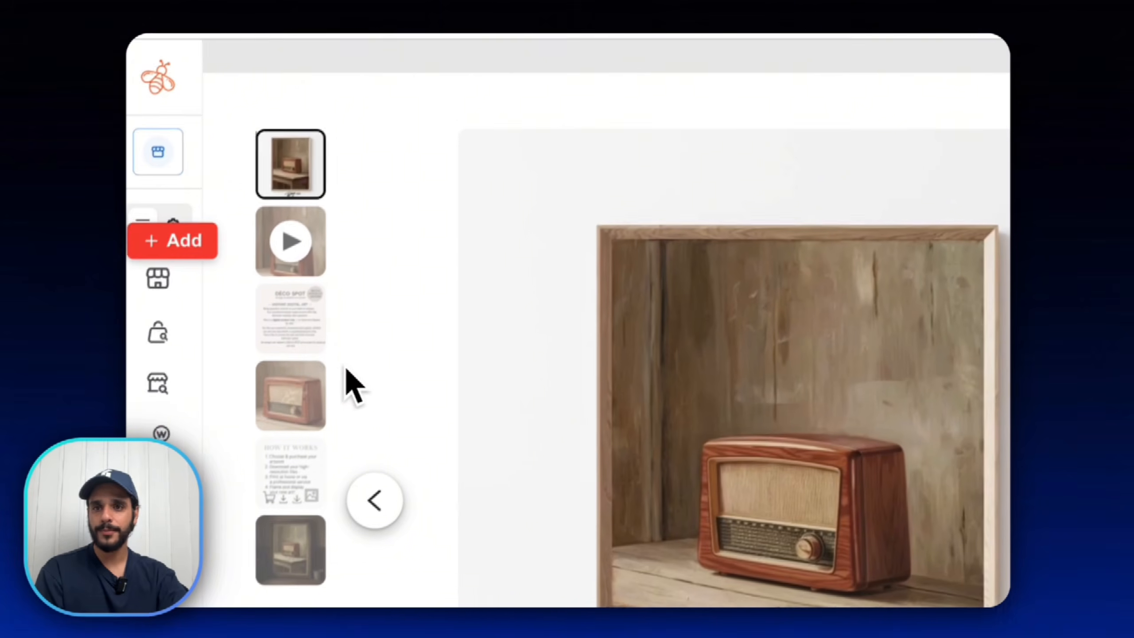
{"action": "left_click", "coordinate": [215, 284]}
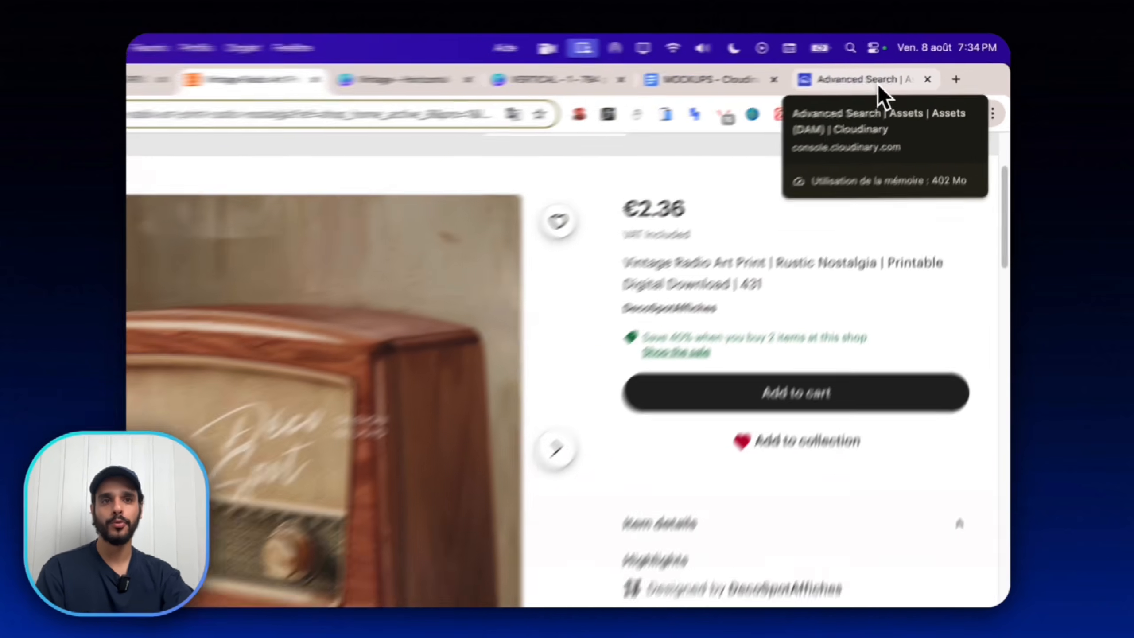
Copy the URL of the Déco Spot logo asset in Cloudinary and paste it below the MOCKUP AVEC DECO SPOT link.
{"action": "left_click", "coordinate": [915, 70]}
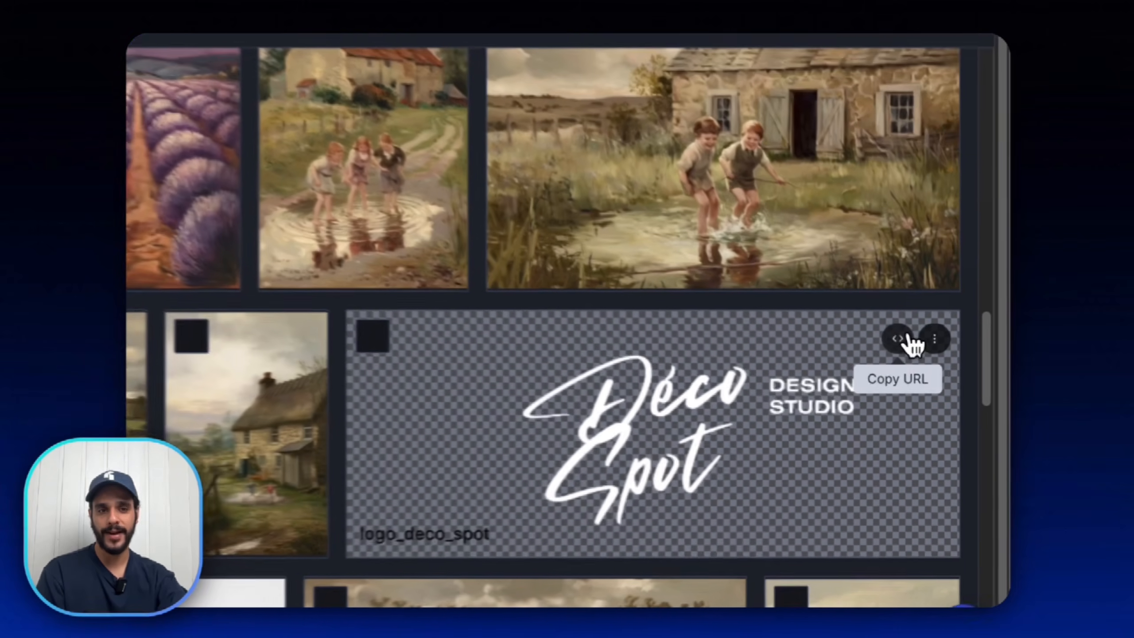
{"action": "left_click", "coordinate": [956, 385]}
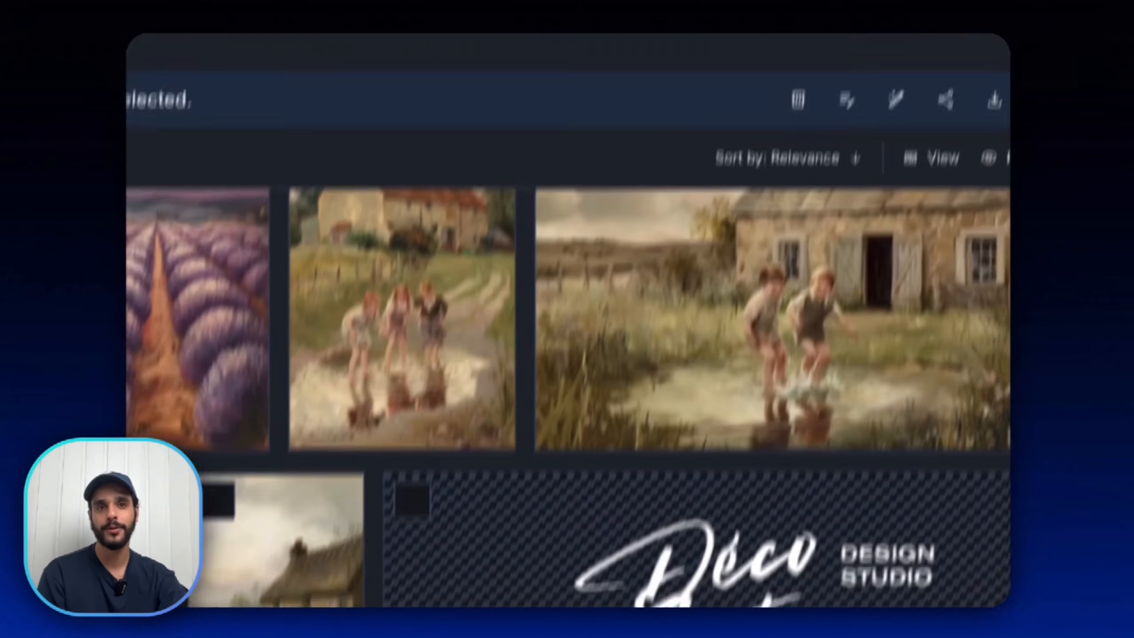
{"action": "left_click", "coordinate": [598, 78]}
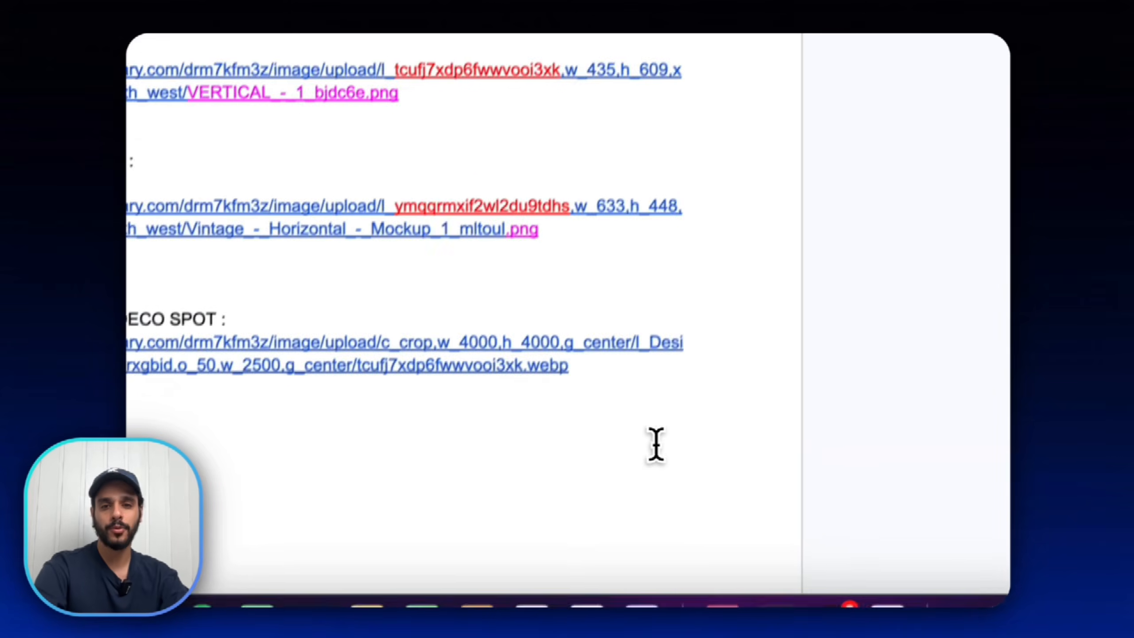
{"action": "key", "text": "super+v"}
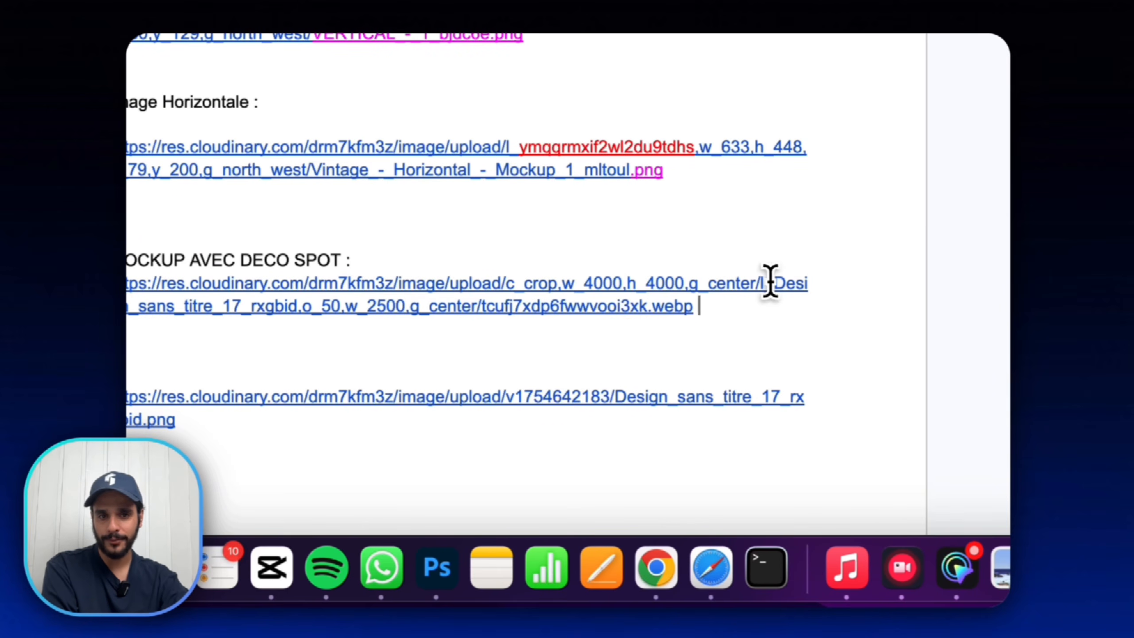
Colour the logo ID Design_sans_titre_17_rxgbid red in the MOCKUP AVEC DECO SPOT URL.
{"action": "left_click_drag", "start_coordinate": [791, 293], "coordinate": [256, 306]}
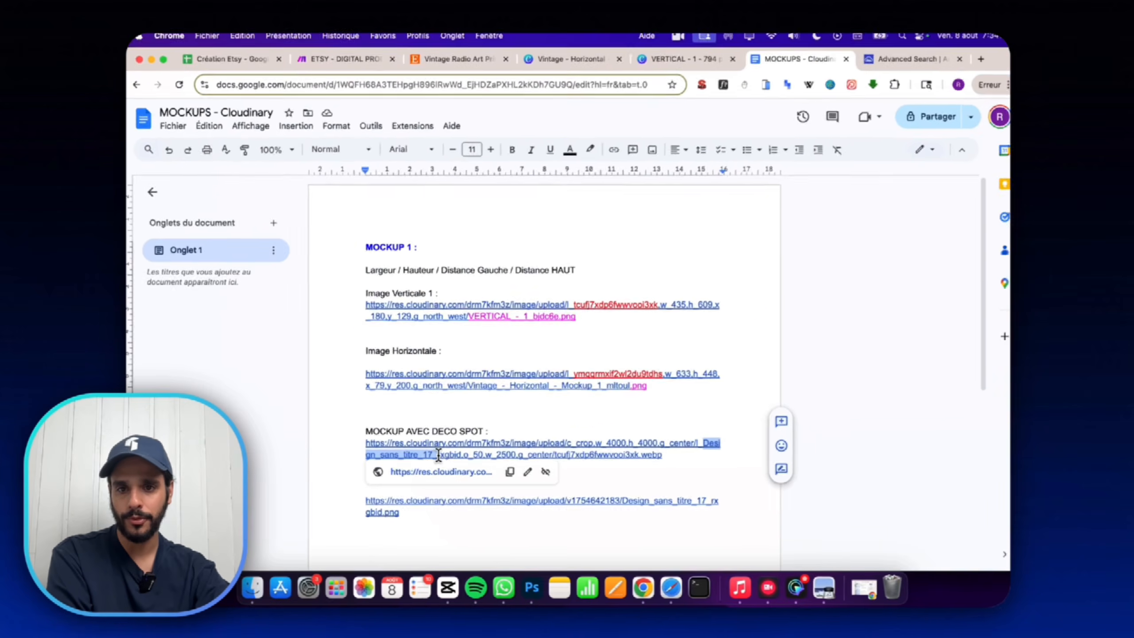
{"action": "left_click_drag", "start_coordinate": [438, 454], "coordinate": [457, 455]}
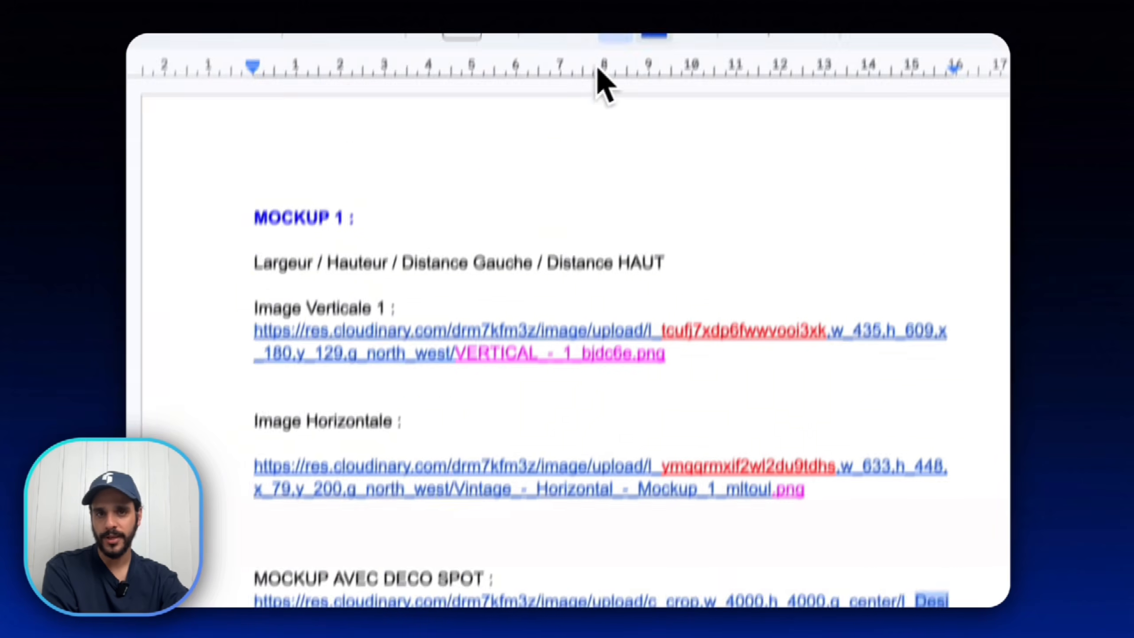
{"action": "left_click", "coordinate": [609, 151]}
{"action": "left_click", "coordinate": [569, 151]}
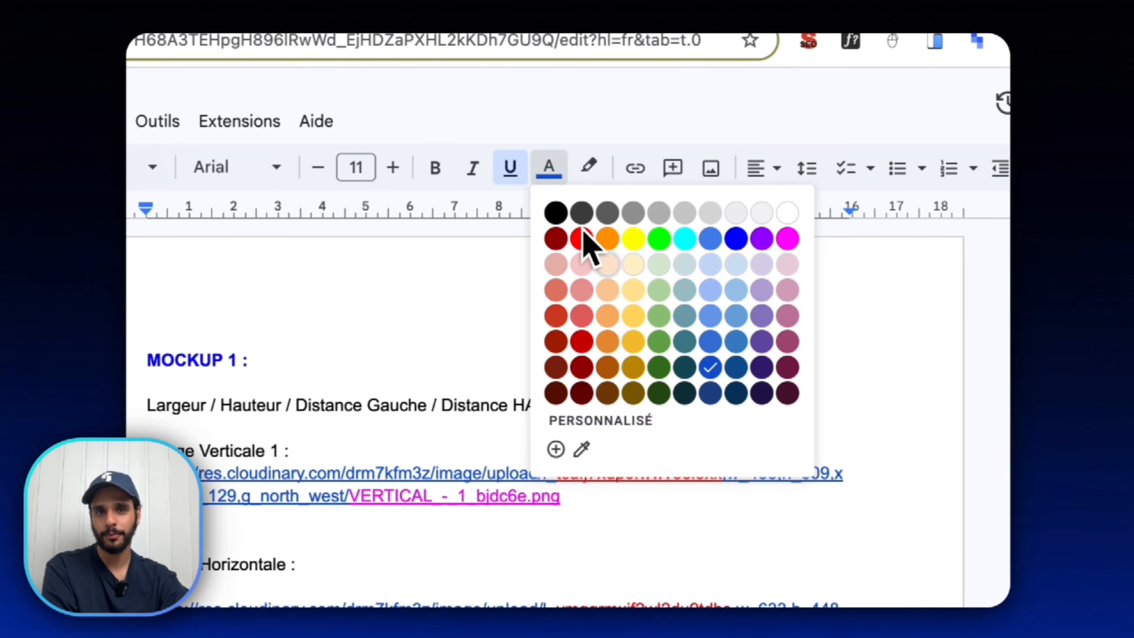
{"action": "left_click", "coordinate": [582, 244]}
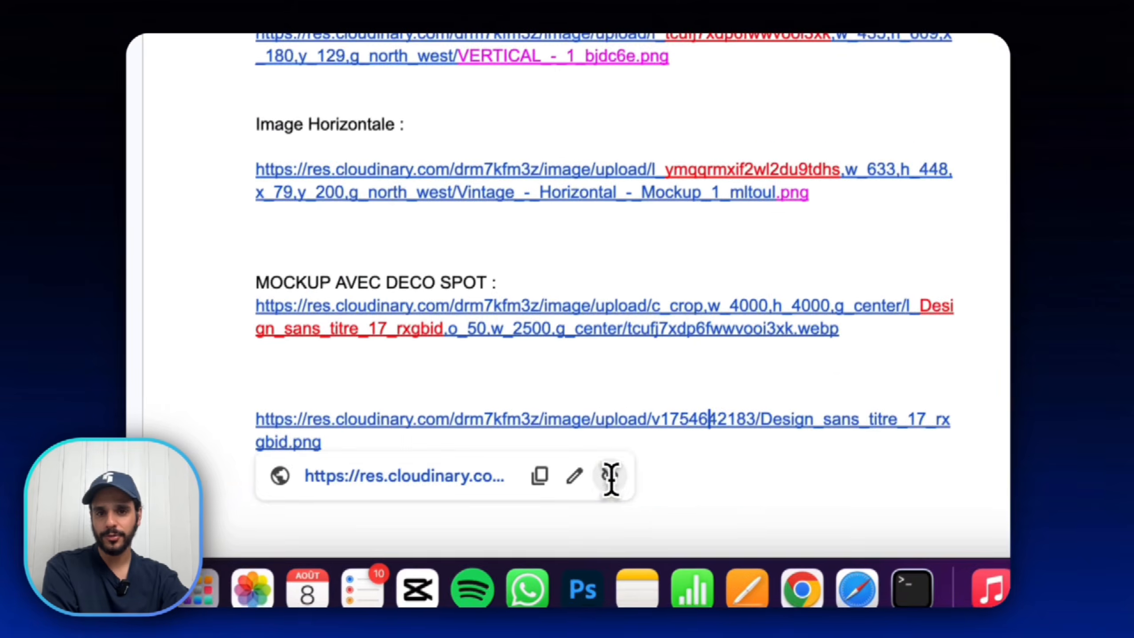
Delete the pasted Design_sans_titre_17_rxgbid.png logo URL from the end of the document.
{"action": "left_click_drag", "start_coordinate": [277, 416], "coordinate": [243, 382]}
{"action": "key", "text": "BackSpace"}
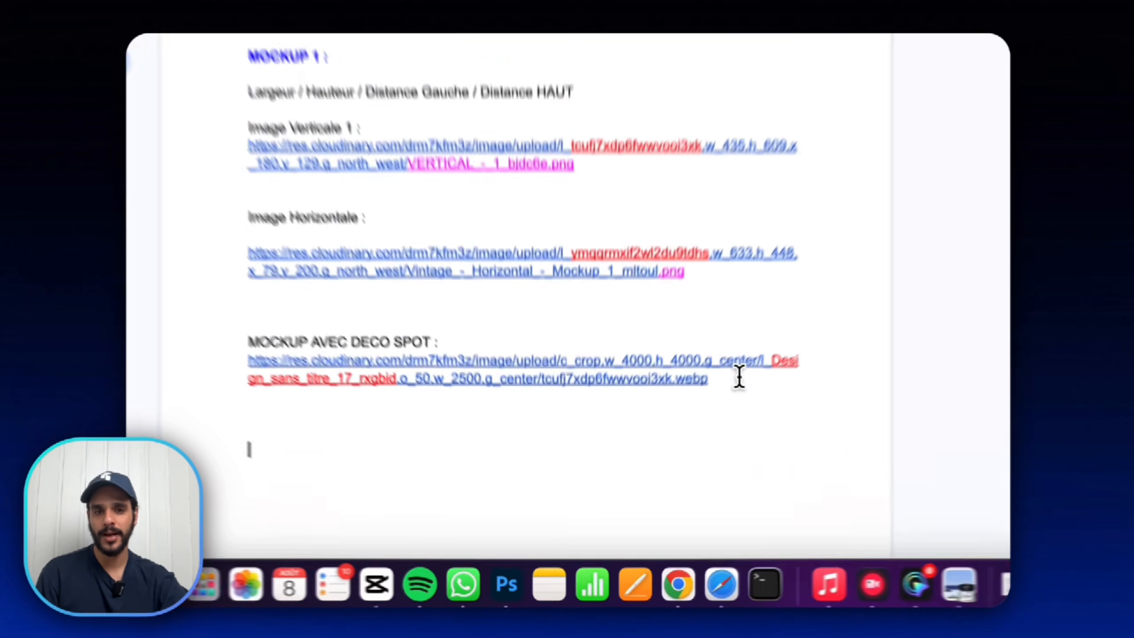
Open the MOCKUP AVEC DECO SPOT URL in a new browser tab and reload it with the logo opacity set to o_20.
{"action": "left_click_drag", "start_coordinate": [670, 456], "coordinate": [361, 449]}
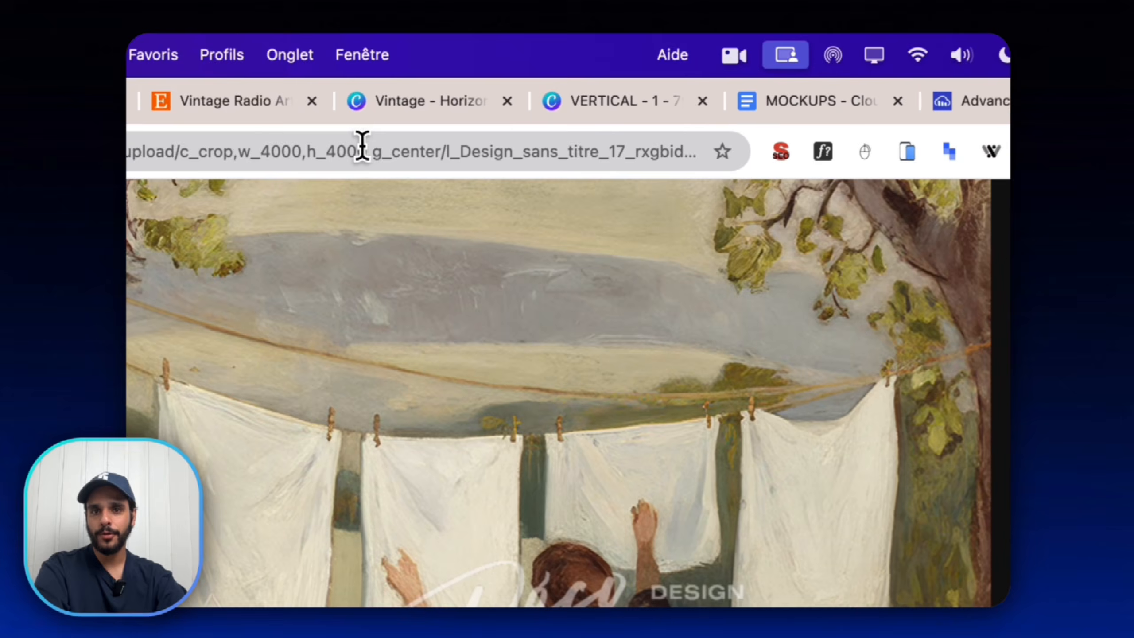
{"action": "left_click", "coordinate": [361, 148]}
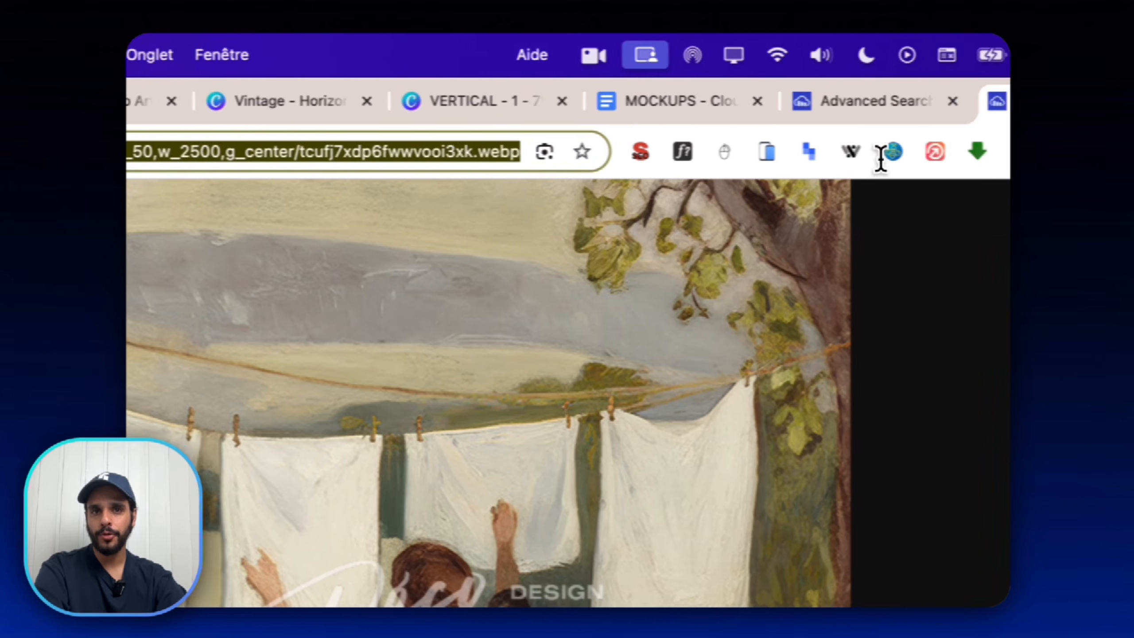
{"action": "left_click", "coordinate": [332, 153]}
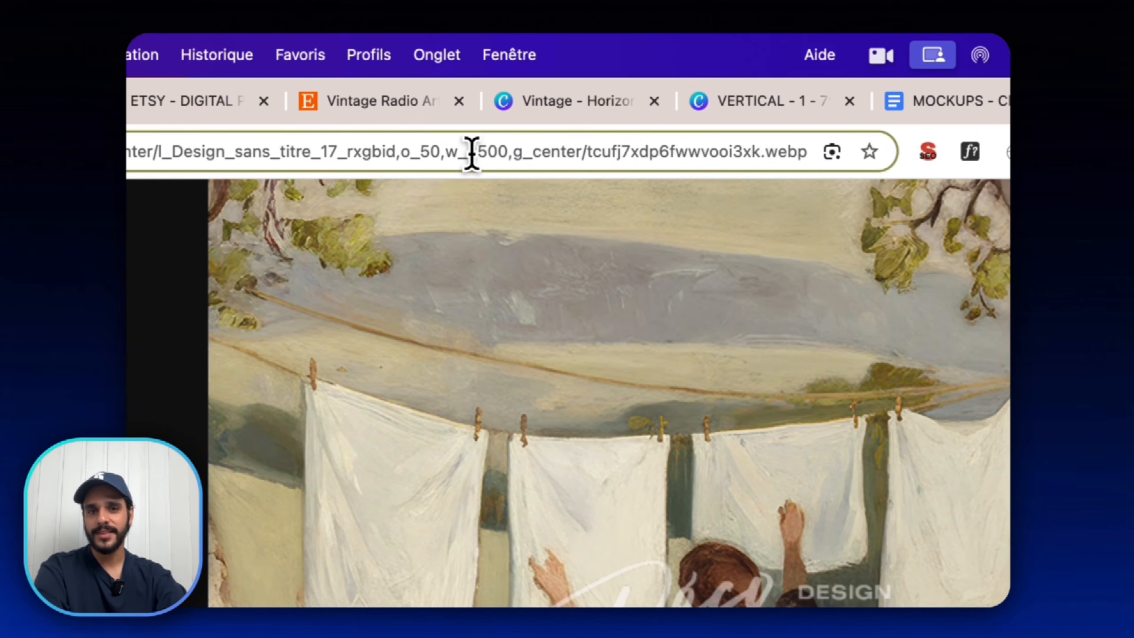
{"action": "key", "text": "BackSpace"}
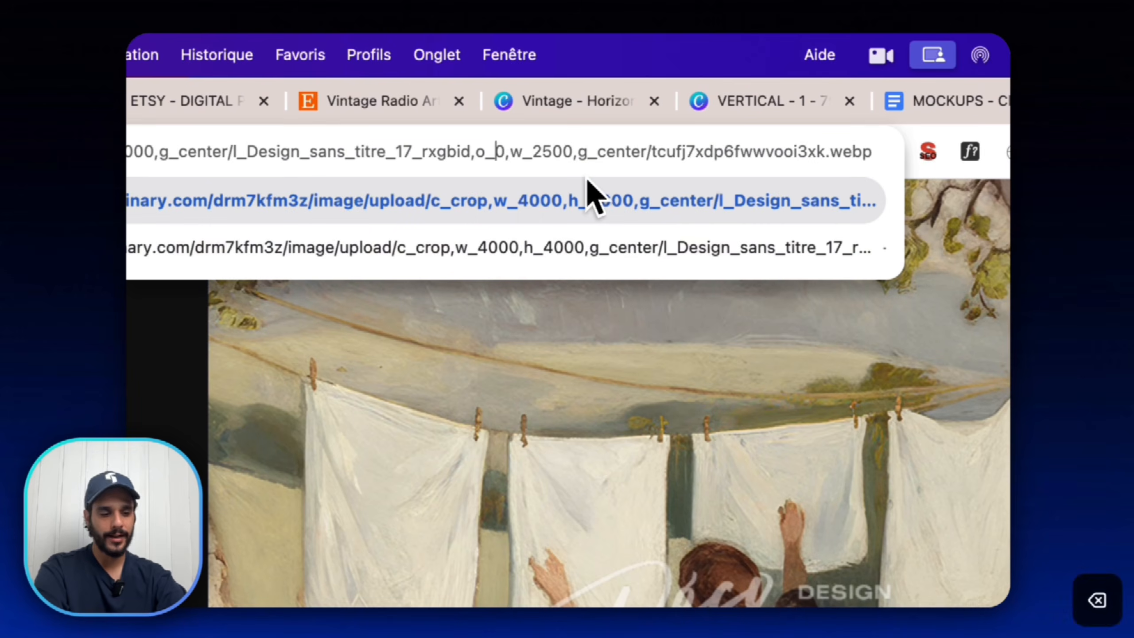
{"action": "type", "text": "2"}
{"action": "key", "text": "Return"}
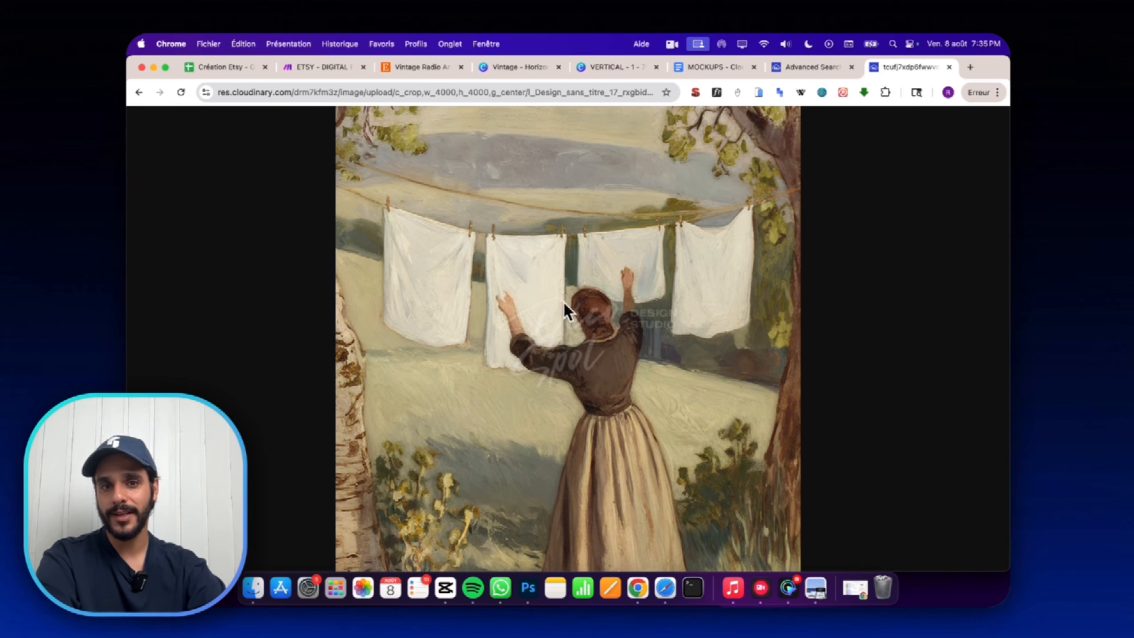
Reload the watermarked image URL with the logo width set to w_500 and its opacity to o_80.
{"action": "left_click", "coordinate": [509, 94]}
{"action": "left_click", "coordinate": [395, 152]}
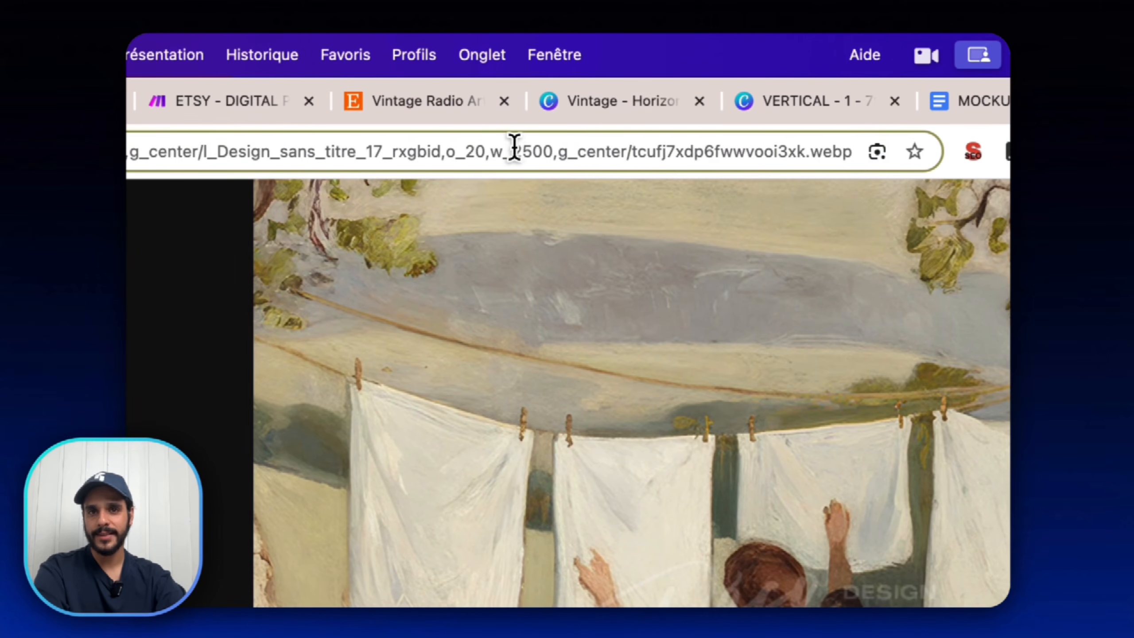
{"action": "key", "text": "BackSpace"}
{"action": "key", "text": "BackSpace"}
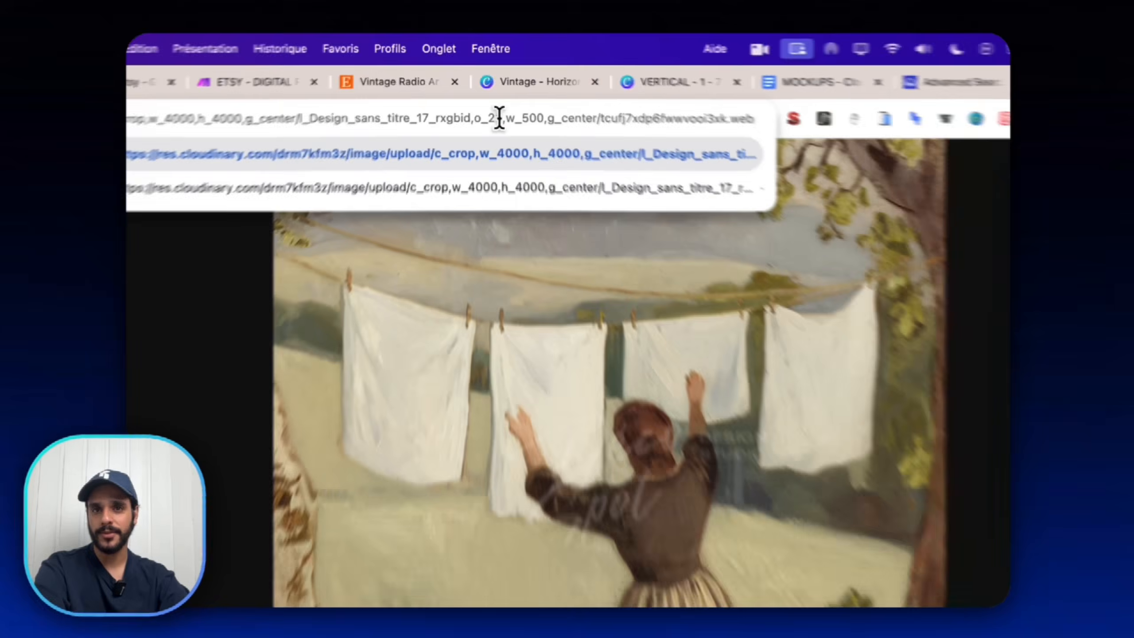
{"action": "left_click", "coordinate": [489, 93]}
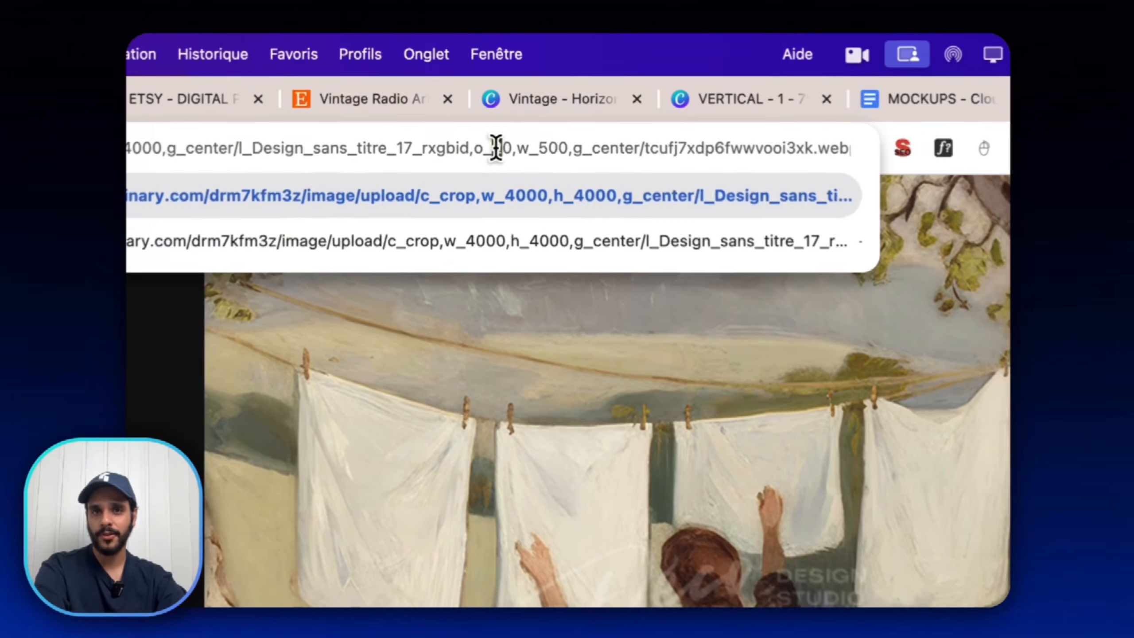
{"action": "key", "text": "BackSpace"}
{"action": "type", "text": "8"}
{"action": "key", "text": "Return"}
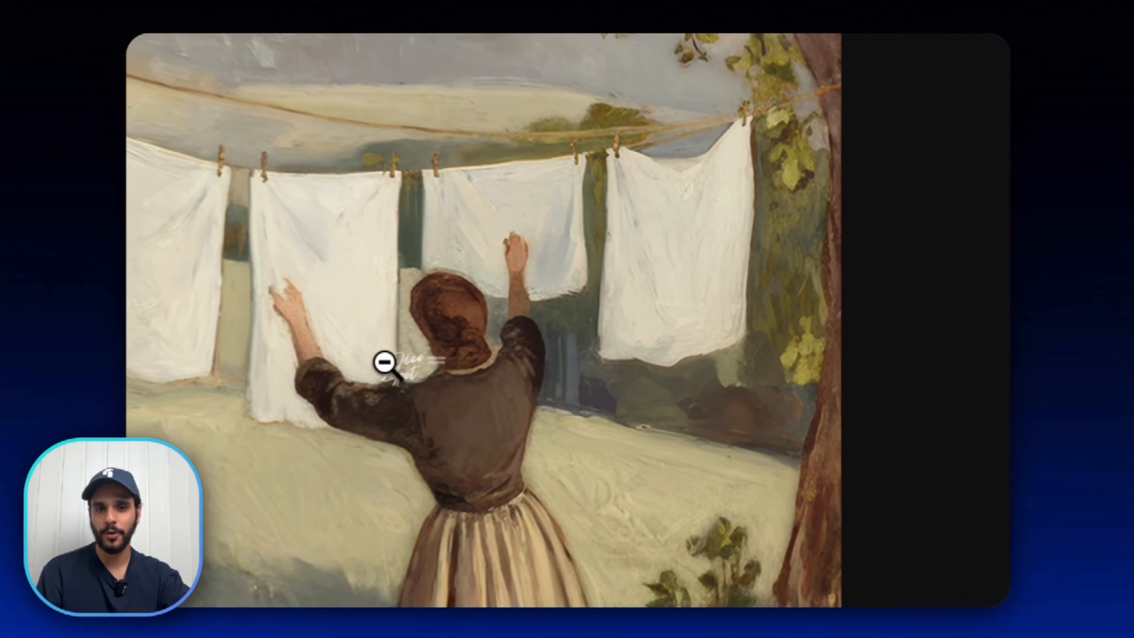
{"action": "left_click", "coordinate": [385, 363]}
{"action": "left_click", "coordinate": [547, 407]}
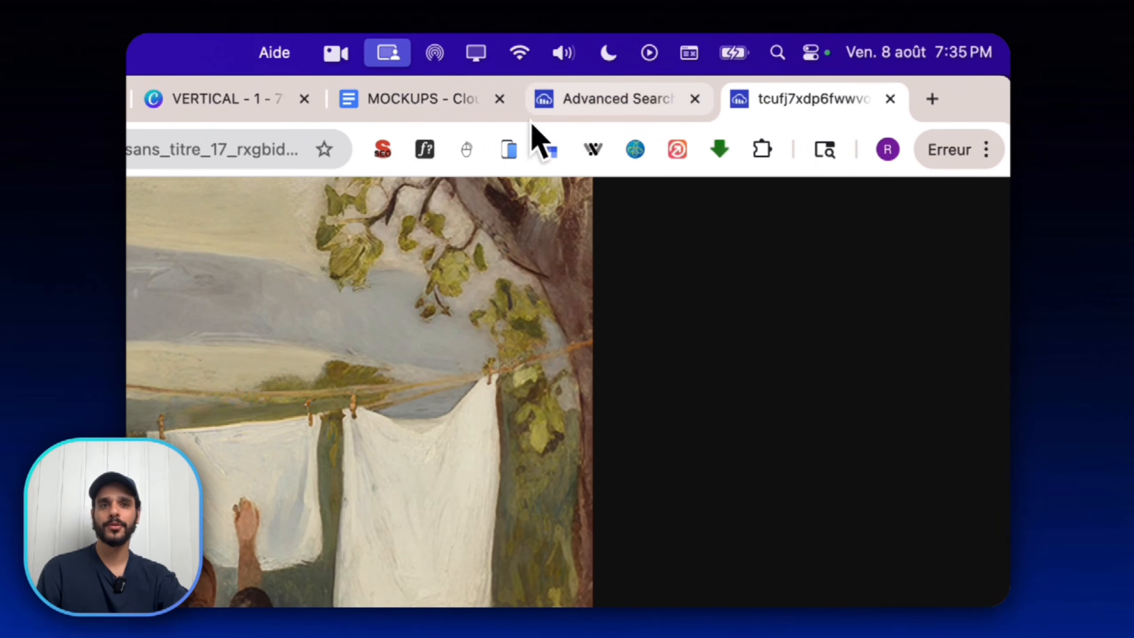
Open the Mockup 4 module in the Make scenario and inspect its Cloudinary watermark URL with the mapped Public ID.
{"action": "left_click", "coordinate": [399, 89]}
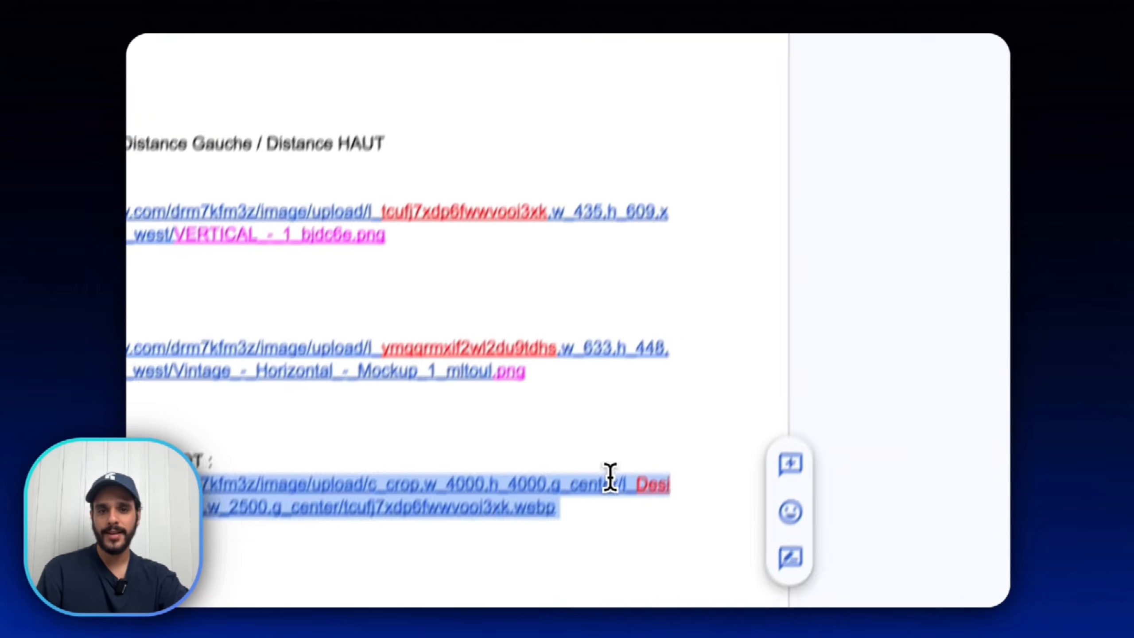
{"action": "left_click", "coordinate": [616, 471]}
{"action": "left_click_drag", "start_coordinate": [670, 390], "coordinate": [432, 390]}
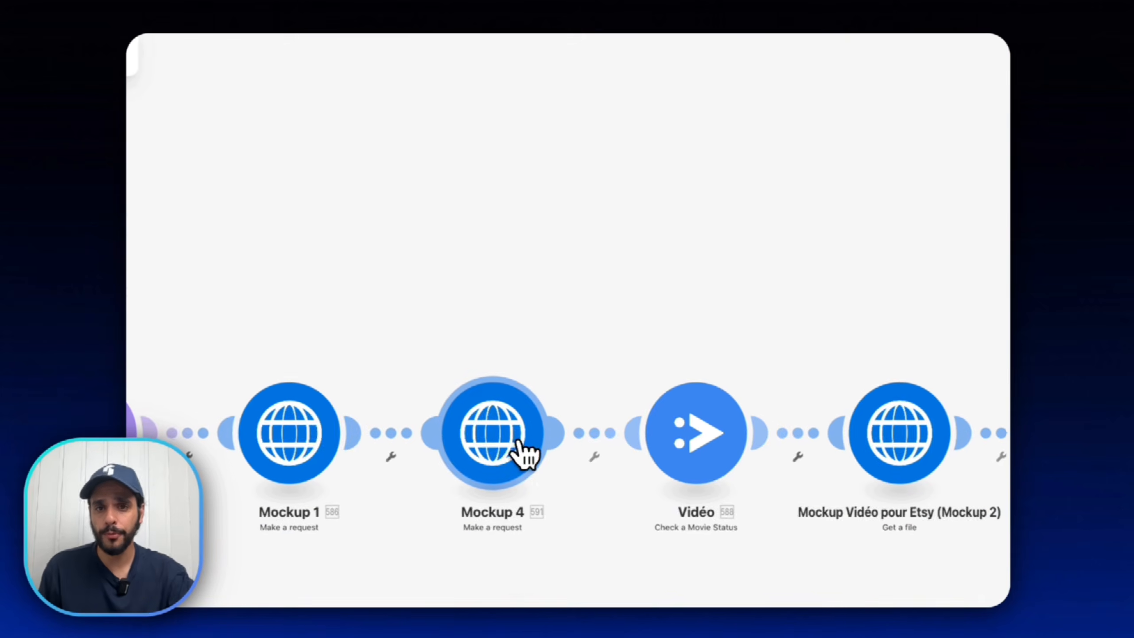
{"action": "left_click", "coordinate": [519, 456]}
{"action": "left_click", "coordinate": [781, 290]}
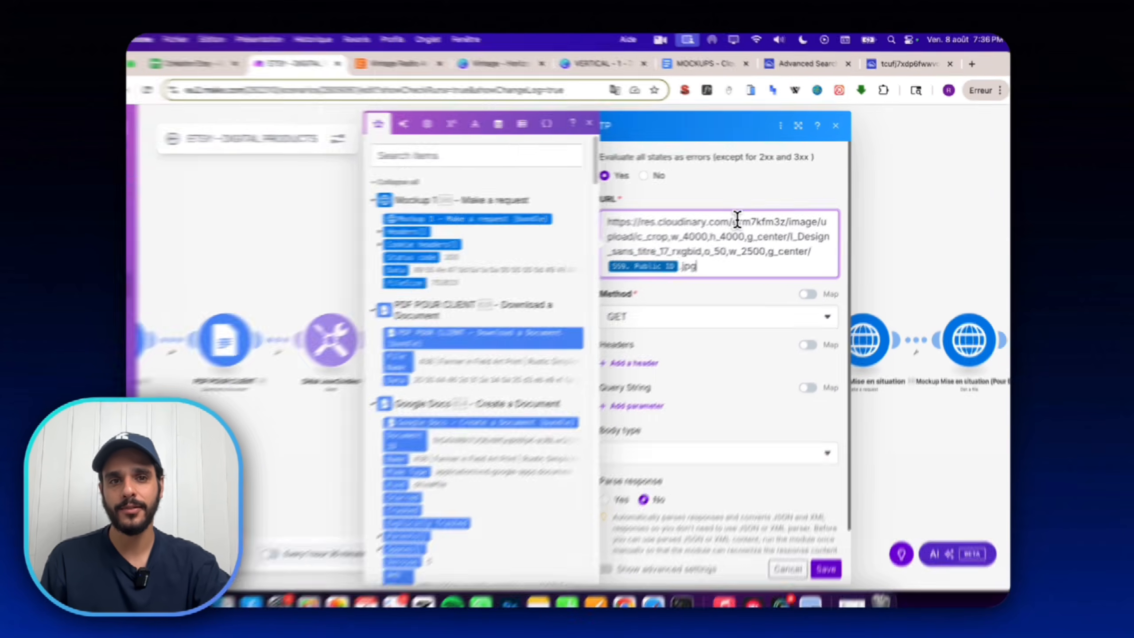
{"action": "left_click_drag", "start_coordinate": [742, 218], "coordinate": [759, 218]}
{"action": "left_click_drag", "start_coordinate": [614, 279], "coordinate": [666, 276]}
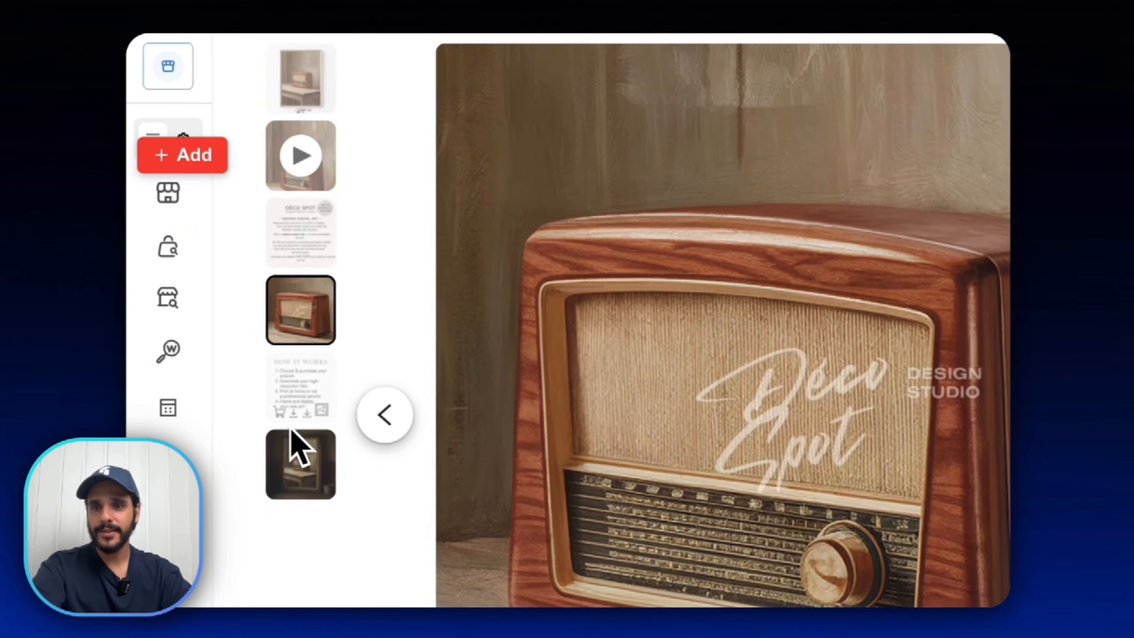
View the video of the Vintage Radio listing on Etsy and open the Création Vidéo Mockup module in the Make scenario.
{"action": "left_click", "coordinate": [310, 230]}
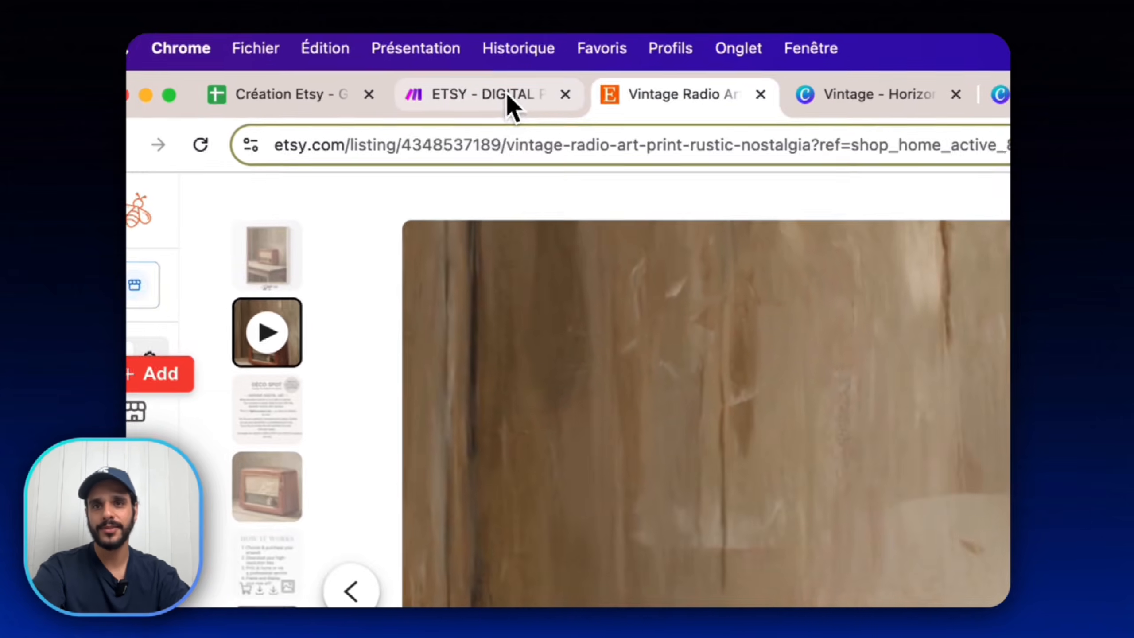
{"action": "left_click", "coordinate": [511, 106]}
{"action": "left_click_drag", "start_coordinate": [465, 483], "coordinate": [759, 317]}
{"action": "left_click_drag", "start_coordinate": [339, 337], "coordinate": [826, 312]}
{"action": "left_click_drag", "start_coordinate": [447, 318], "coordinate": [857, 302]}
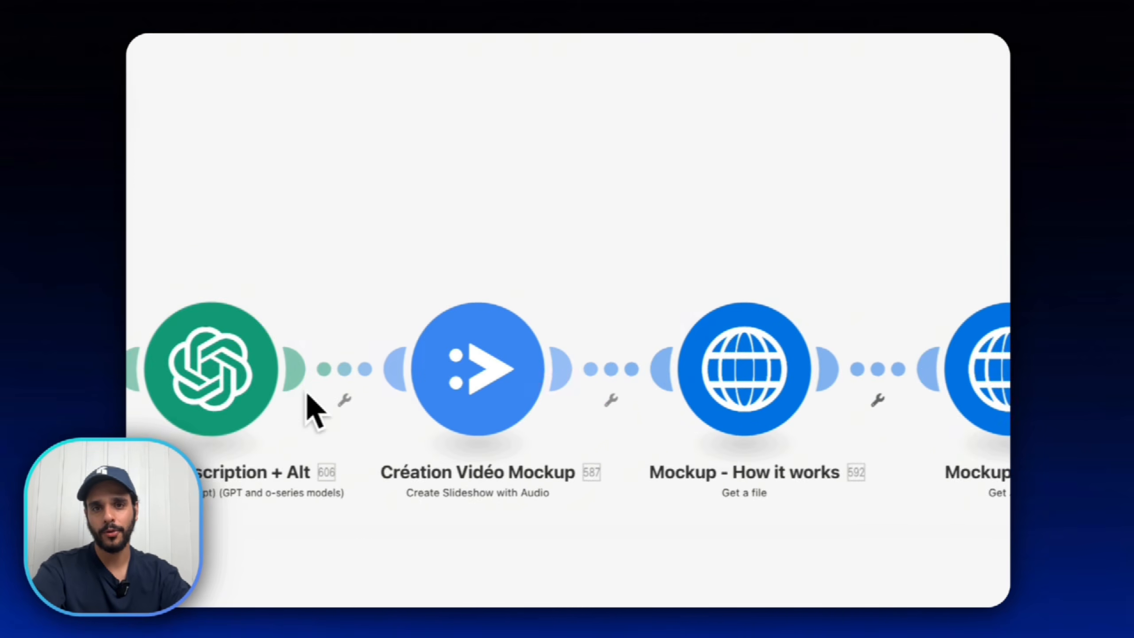
{"action": "left_click", "coordinate": [409, 383]}
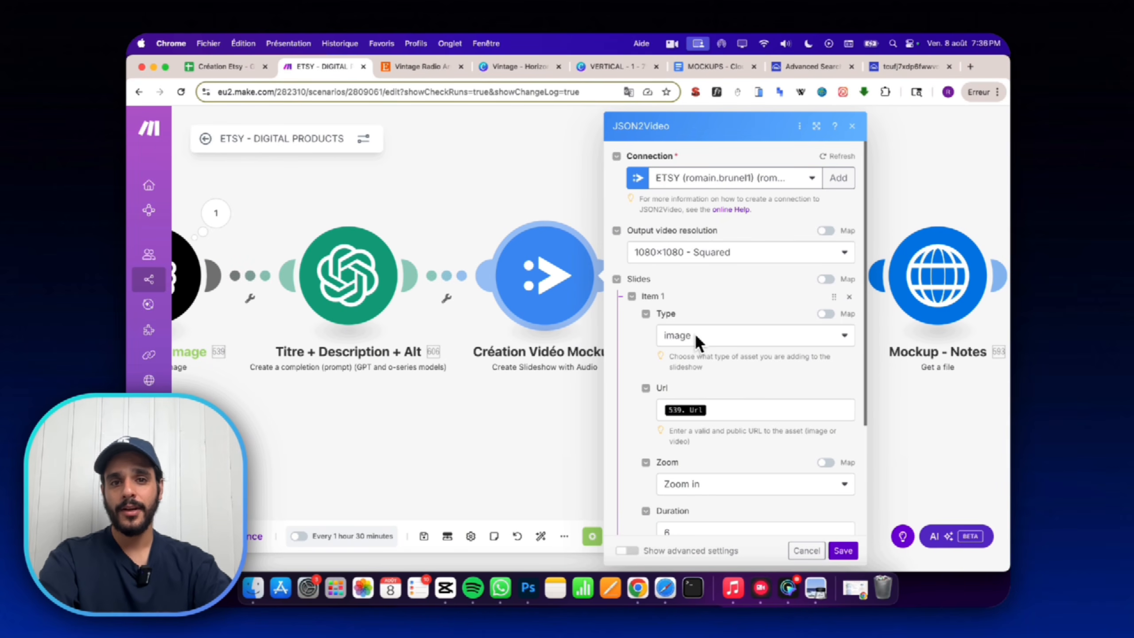
Review the slide's image URL mapping, zoom options and duration in the Création Vidéo Mockup settings, and close them without saving.
{"action": "scroll", "coordinate": [715, 353], "scroll_direction": "down", "scroll_amount": 3}
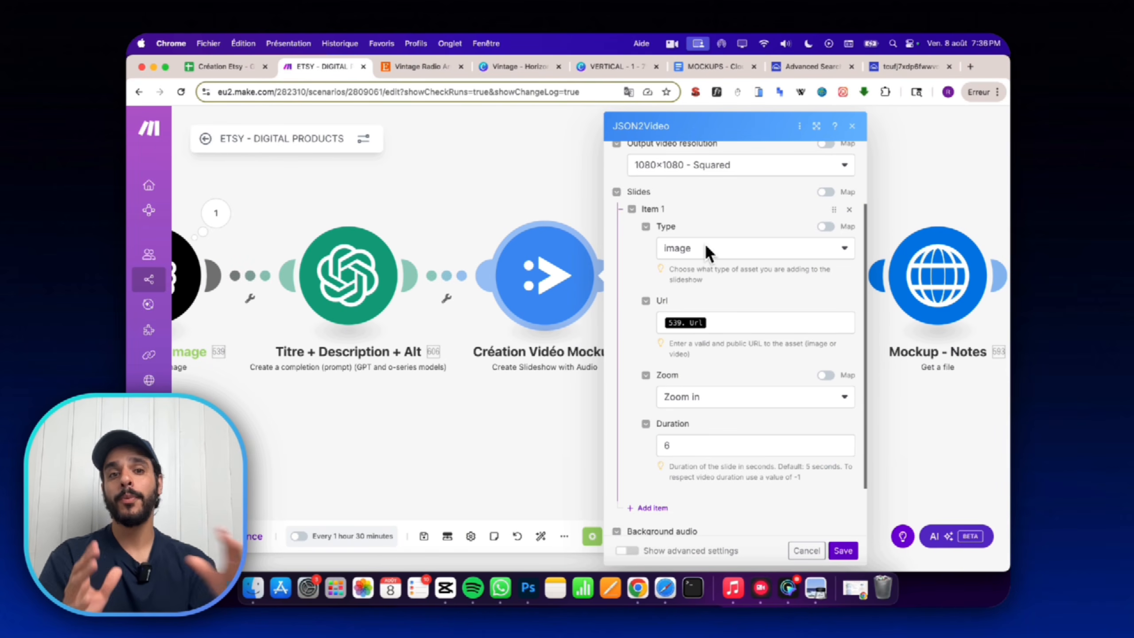
{"action": "left_click", "coordinate": [715, 323]}
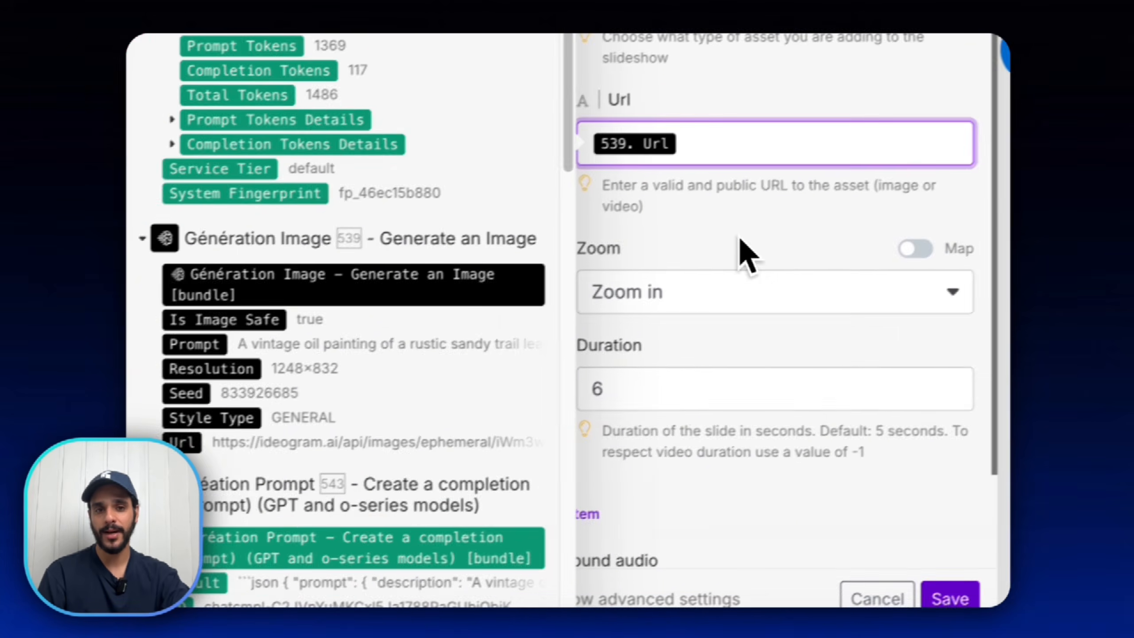
{"action": "left_click", "coordinate": [871, 295]}
{"action": "left_click", "coordinate": [653, 289]}
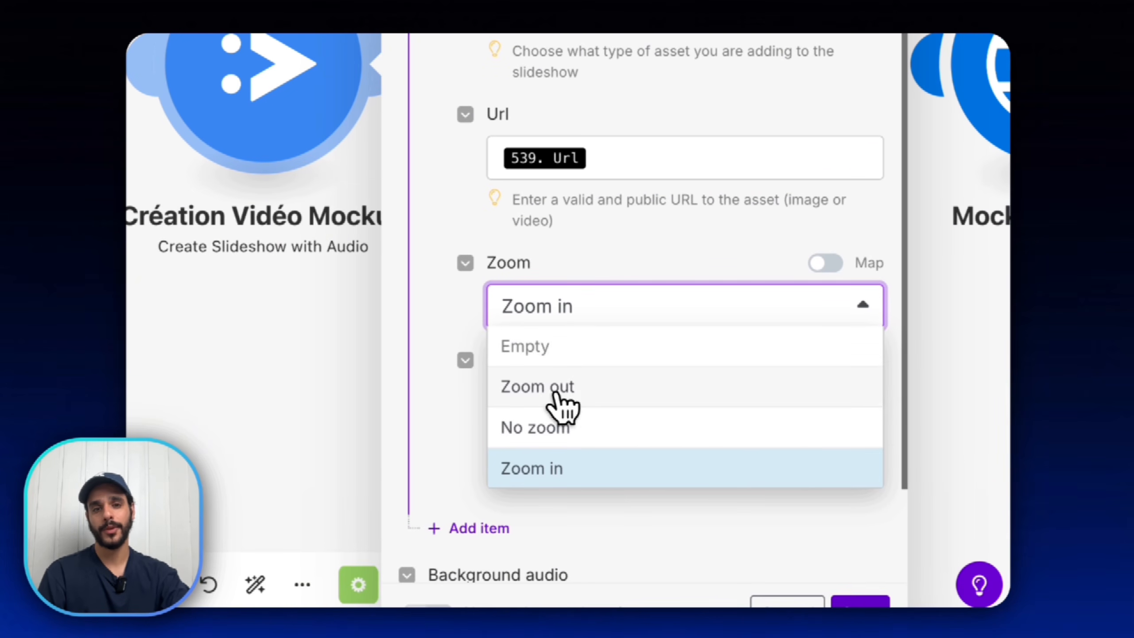
{"action": "left_click", "coordinate": [542, 296]}
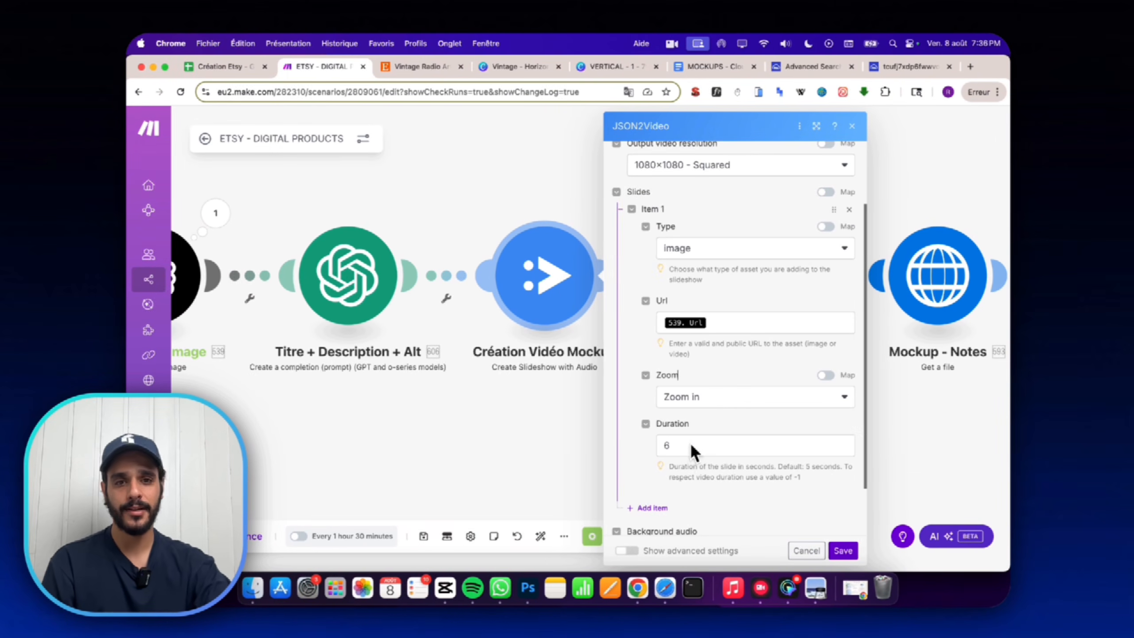
{"action": "scroll", "coordinate": [692, 424], "scroll_direction": "down", "scroll_amount": 3}
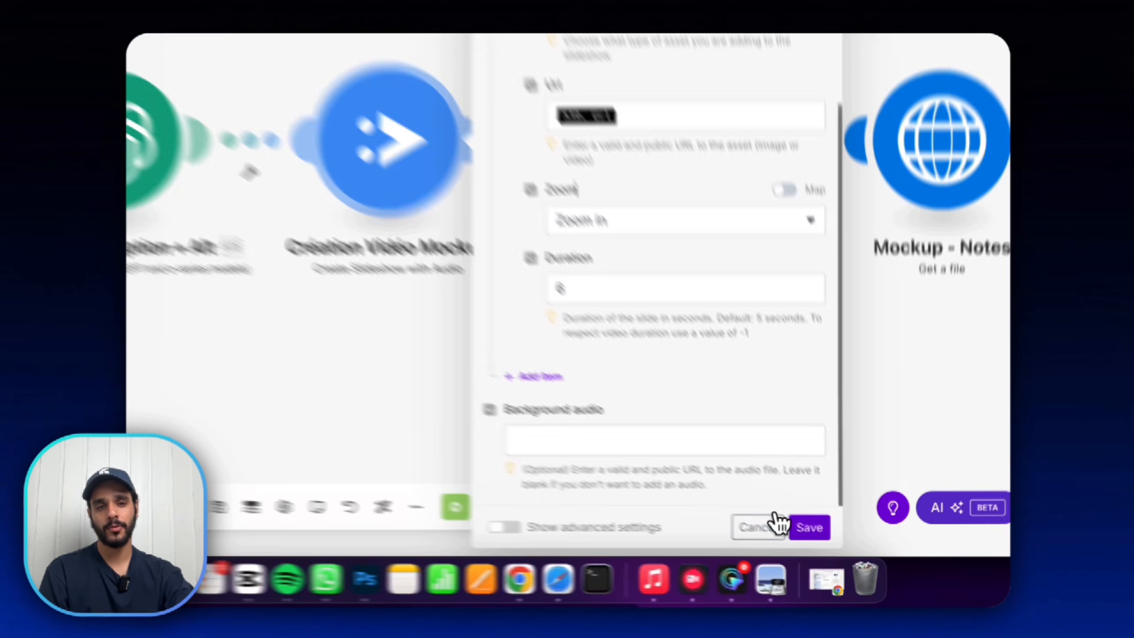
{"action": "left_click", "coordinate": [775, 522]}
Open the Vidéo module that checks the movie status and inspect its Project ID mapping.
{"action": "left_click_drag", "start_coordinate": [804, 322], "coordinate": [287, 306]}
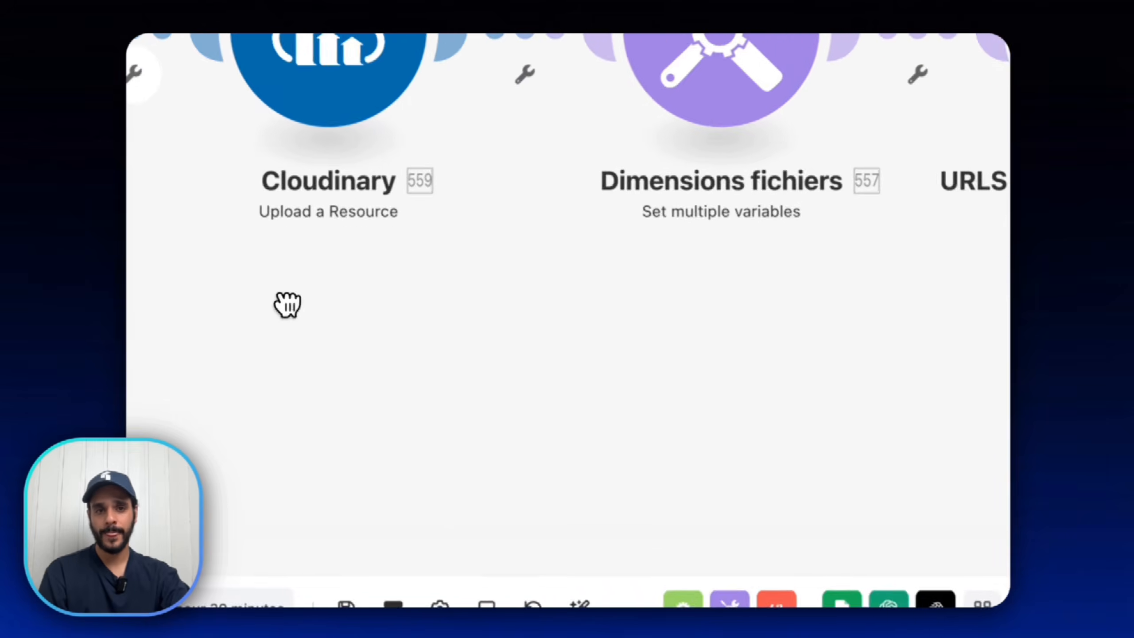
{"action": "scroll", "coordinate": [288, 306], "scroll_direction": "down", "scroll_amount": 5}
{"action": "left_click_drag", "start_coordinate": [974, 323], "coordinate": [335, 324]}
{"action": "left_click_drag", "start_coordinate": [1005, 355], "coordinate": [371, 340]}
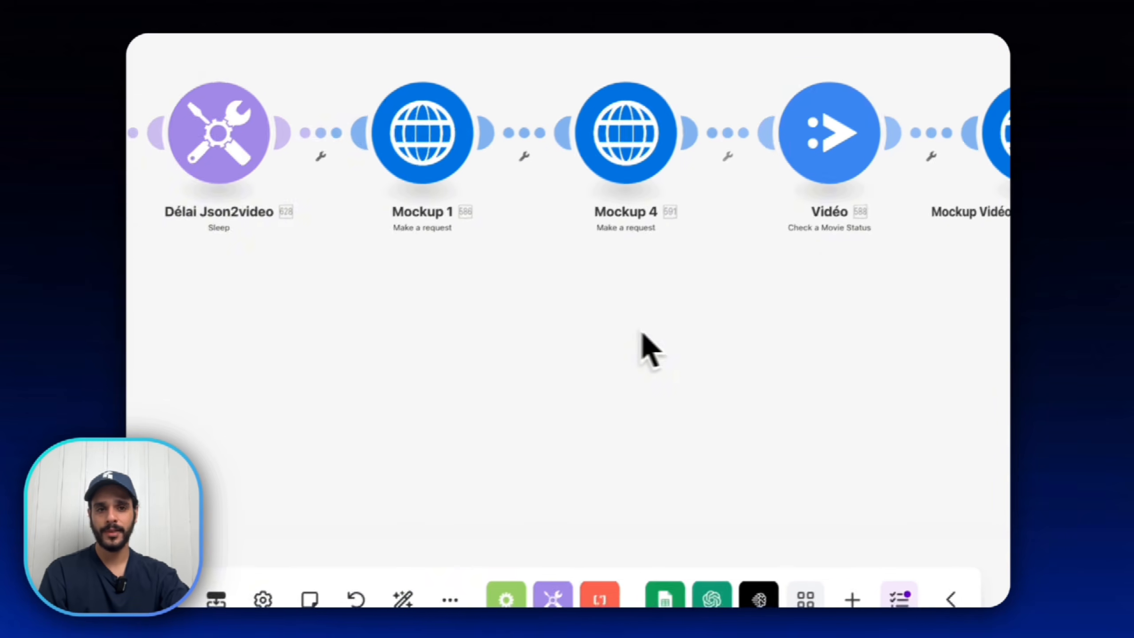
{"action": "scroll", "coordinate": [843, 139], "scroll_direction": "up", "scroll_amount": 5}
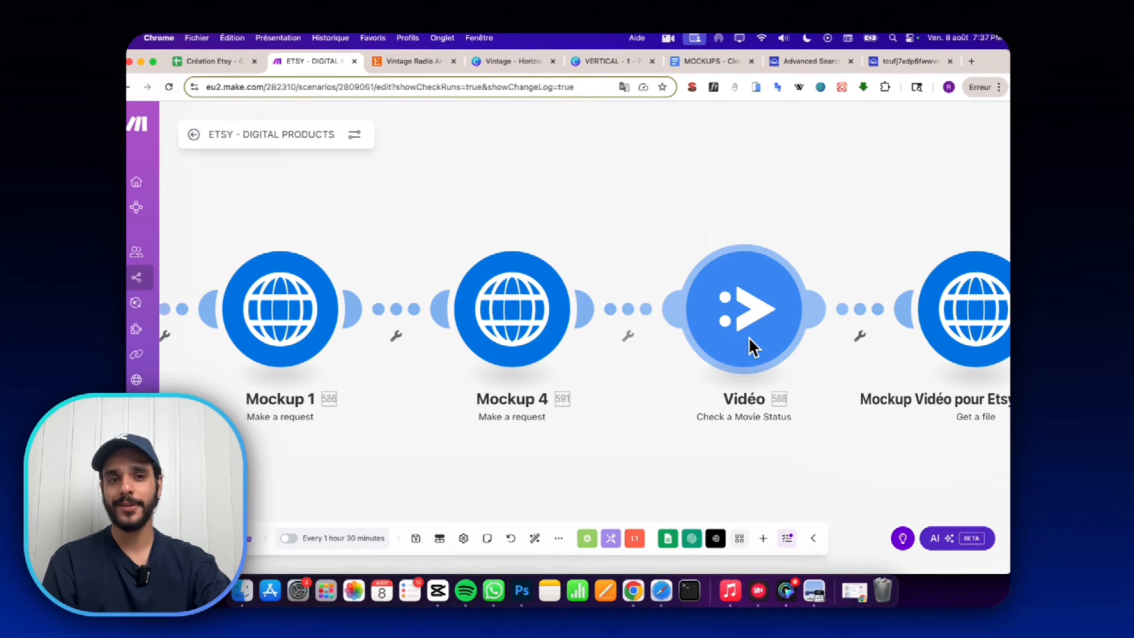
{"action": "scroll", "coordinate": [755, 342], "scroll_direction": "down", "scroll_amount": 5}
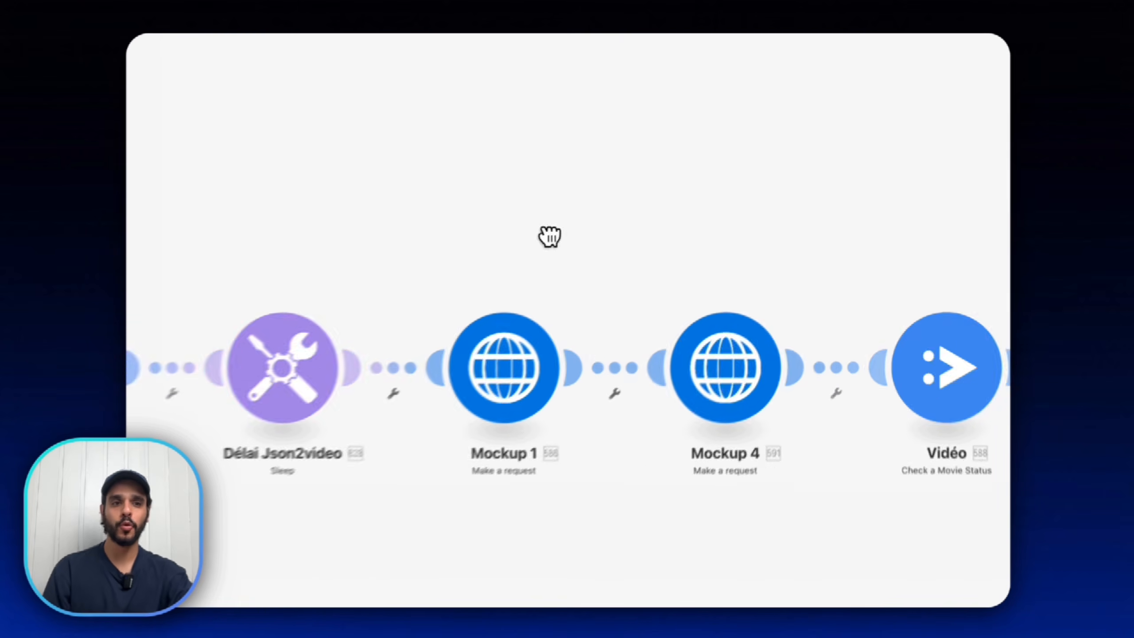
{"action": "left_click", "coordinate": [455, 314]}
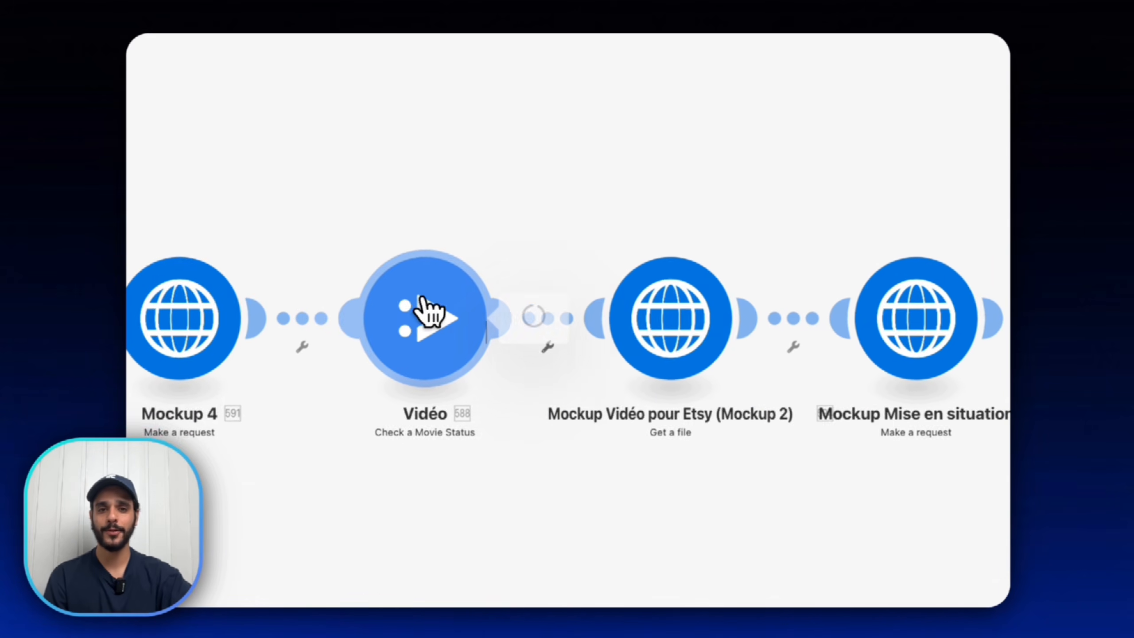
{"action": "left_click", "coordinate": [916, 411]}
{"action": "left_click", "coordinate": [705, 412]}
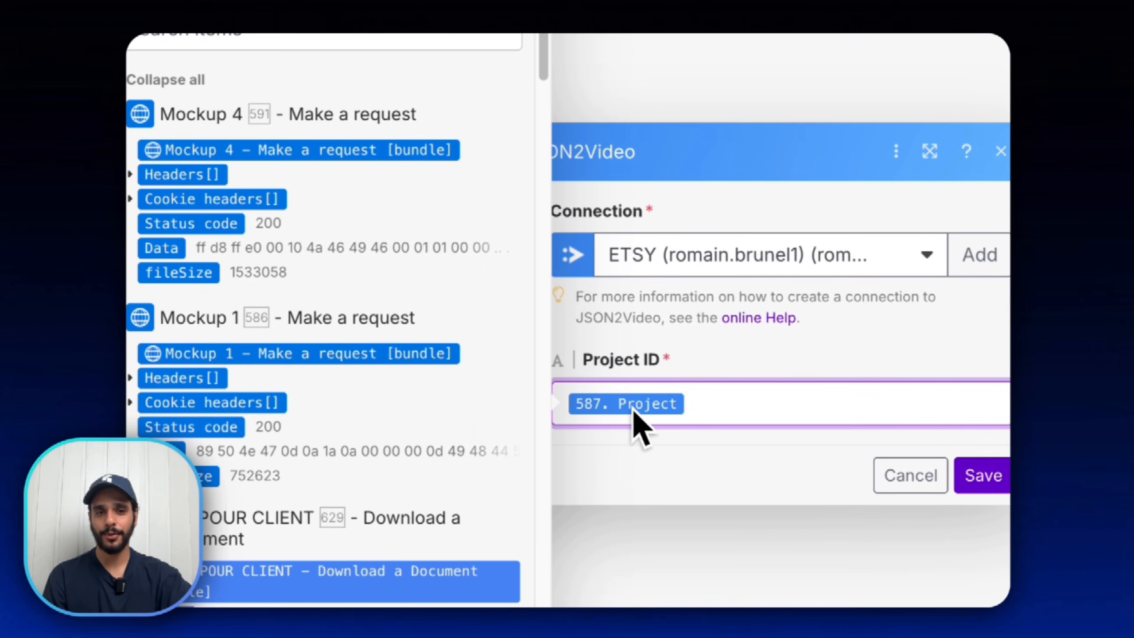
Look through the mappable items for the Création Vidéo Mockup output, and close the Vidéo module without saving.
{"action": "scroll", "coordinate": [490, 313], "scroll_direction": "down", "scroll_amount": 10}
{"action": "scroll", "coordinate": [428, 393], "scroll_direction": "down", "scroll_amount": 20}
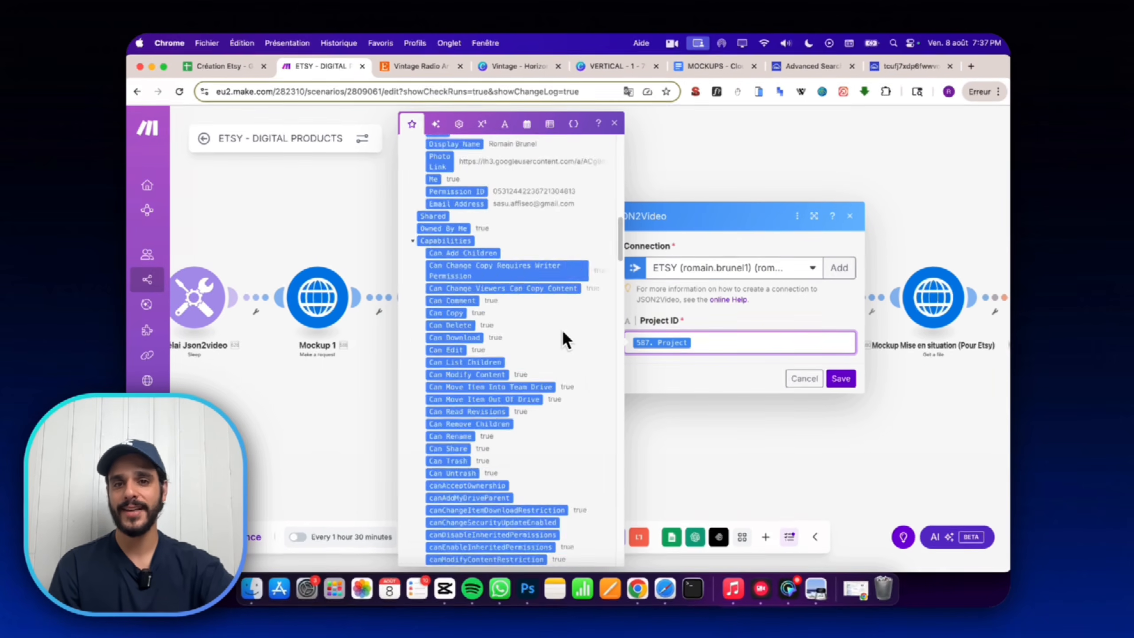
{"action": "scroll", "coordinate": [559, 334], "scroll_direction": "down", "scroll_amount": 12}
{"action": "scroll", "coordinate": [524, 418], "scroll_direction": "up", "scroll_amount": 20}
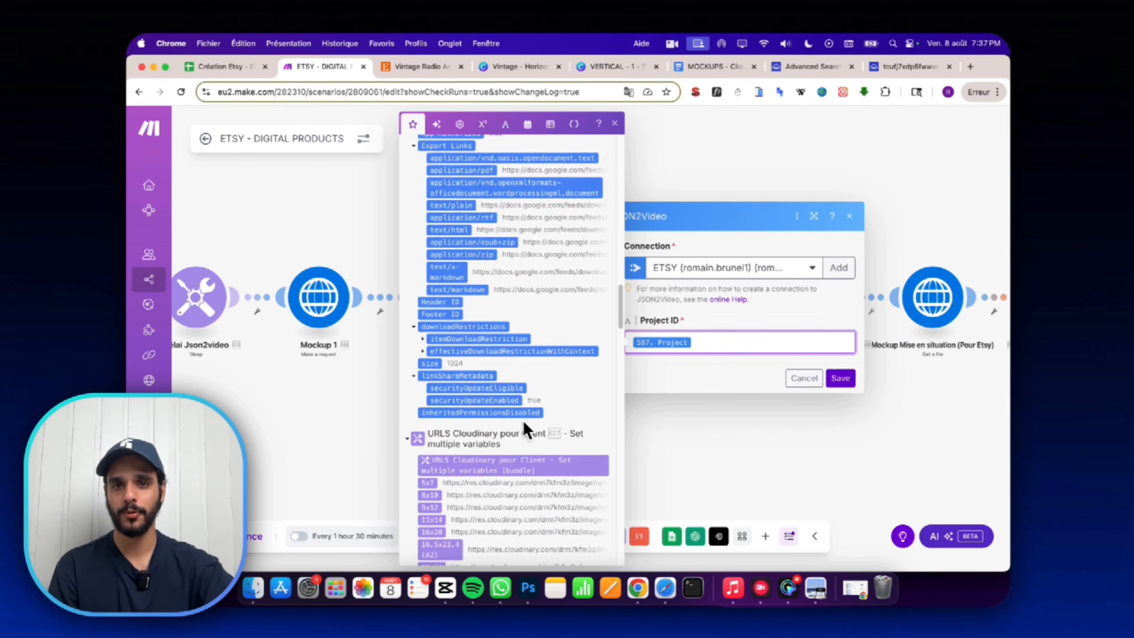
{"action": "scroll", "coordinate": [513, 393], "scroll_direction": "down", "scroll_amount": 15}
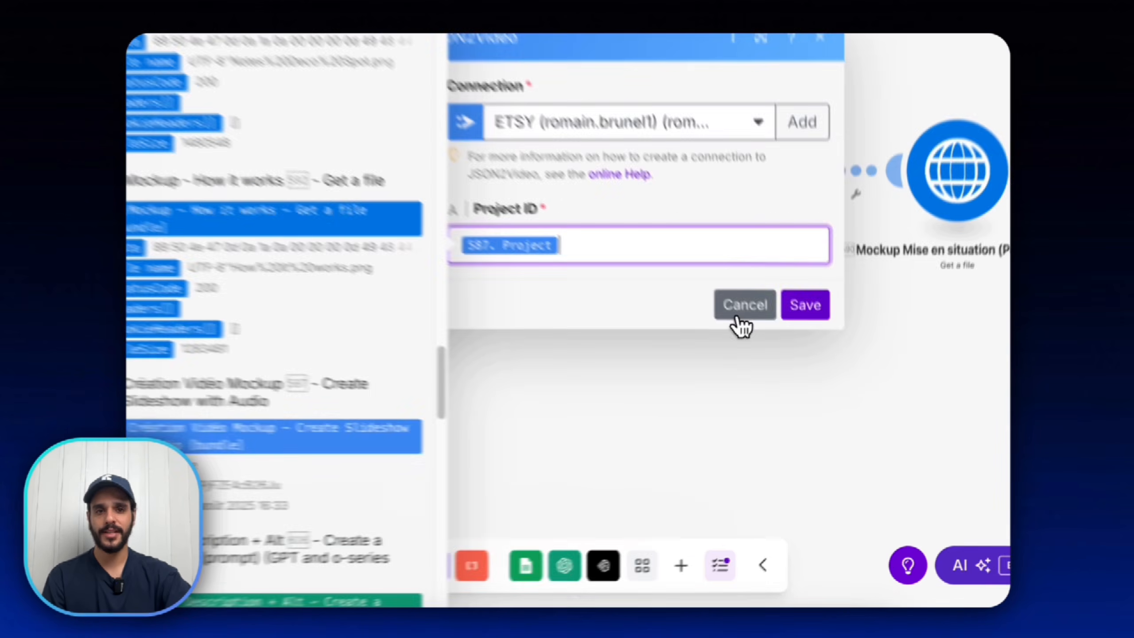
{"action": "left_click", "coordinate": [799, 381]}
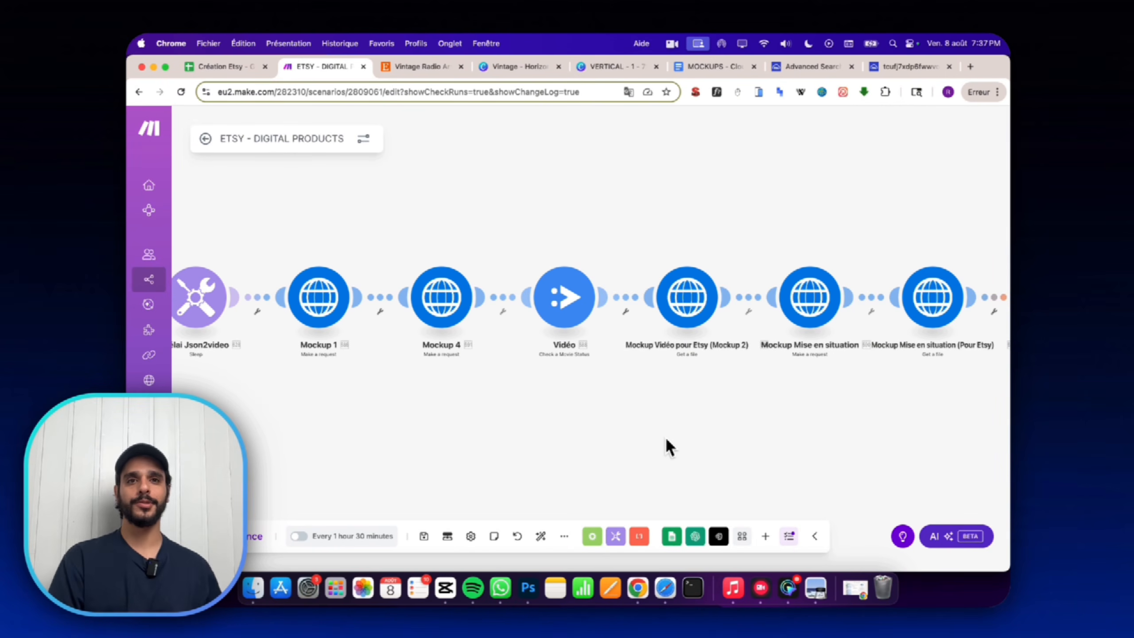
Open the Mockup Vidéo pour Etsy (Mockup 2) module, check its mapped video URL, and close its settings.
{"action": "scroll", "coordinate": [531, 318], "scroll_direction": "right", "scroll_amount": 3}
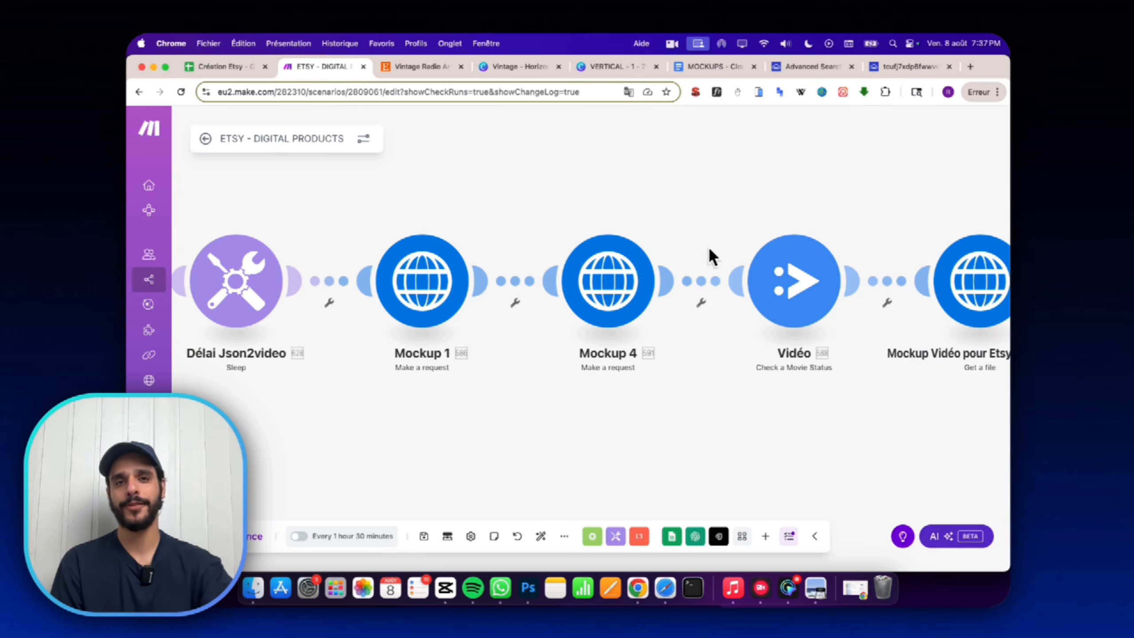
{"action": "scroll", "coordinate": [468, 286], "scroll_direction": "down", "scroll_amount": 1}
{"action": "left_click_drag", "start_coordinate": [619, 218], "coordinate": [452, 202]}
{"action": "left_click_drag", "start_coordinate": [700, 183], "coordinate": [578, 183]}
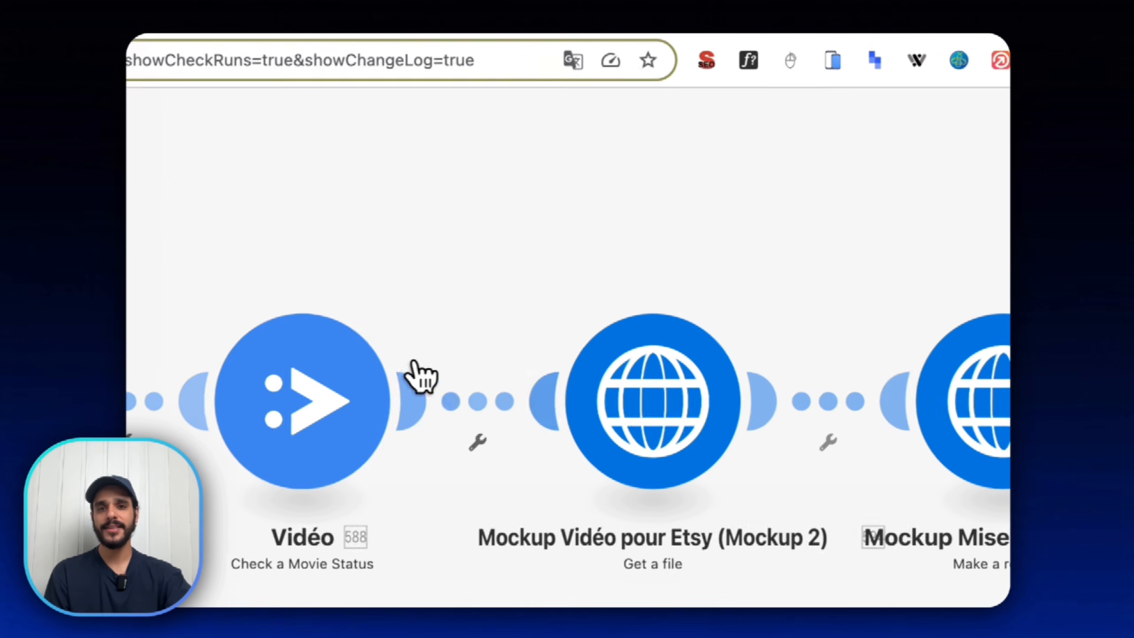
{"action": "left_click", "coordinate": [326, 462]}
{"action": "left_click", "coordinate": [486, 476]}
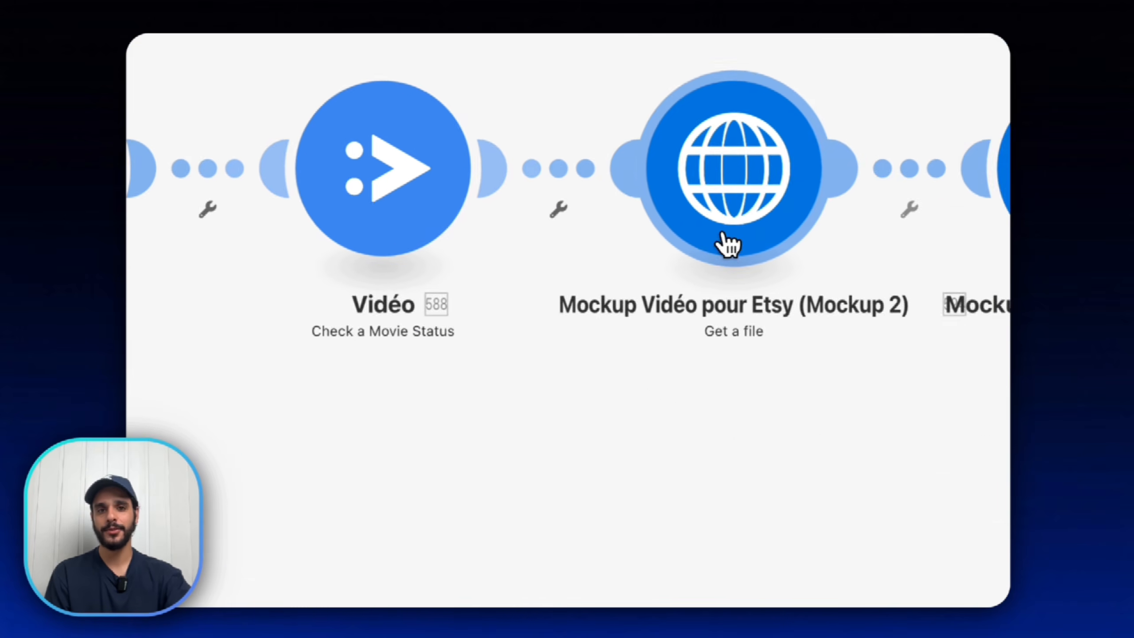
{"action": "left_click", "coordinate": [728, 244]}
{"action": "left_click", "coordinate": [886, 317]}
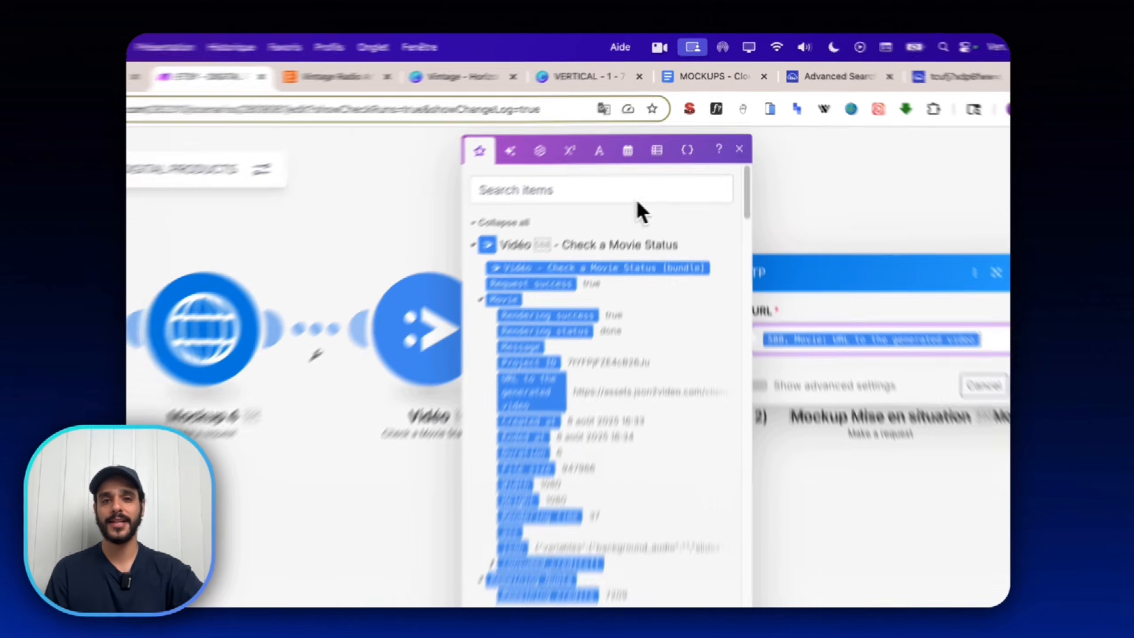
{"action": "left_click", "coordinate": [490, 192]}
Move the Mockup Vidéo pour Etsy (Mockup 2) module below the row of neighbouring modules.
{"action": "left_click_drag", "start_coordinate": [790, 353], "coordinate": [838, 514]}
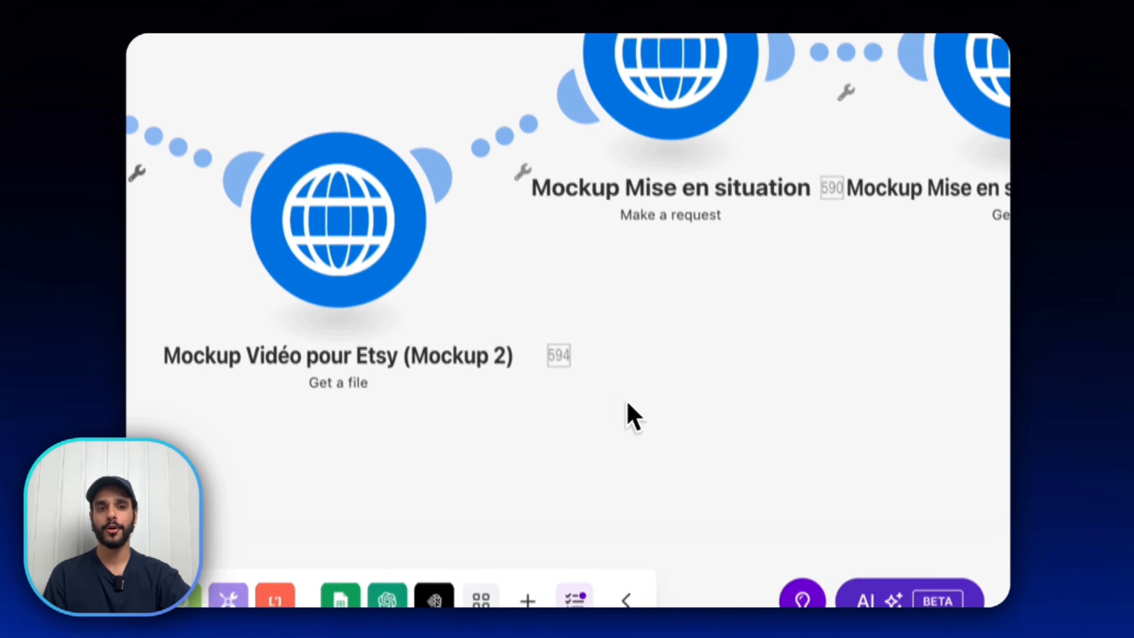
{"action": "left_click_drag", "start_coordinate": [628, 403], "coordinate": [420, 406]}
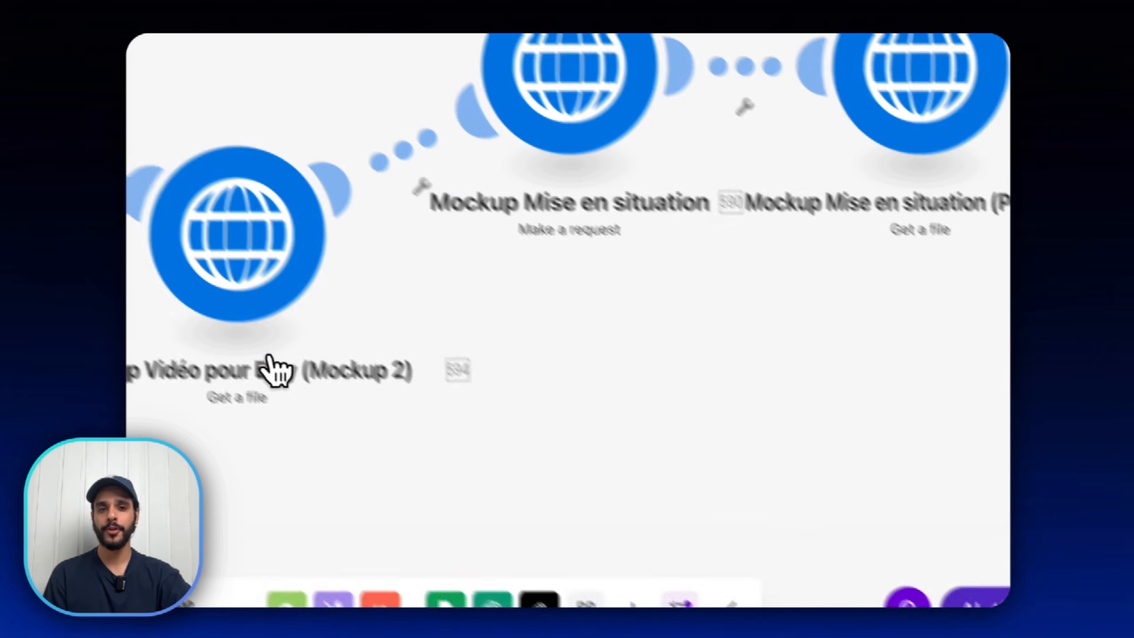
{"action": "left_click_drag", "start_coordinate": [355, 237], "coordinate": [344, 178]}
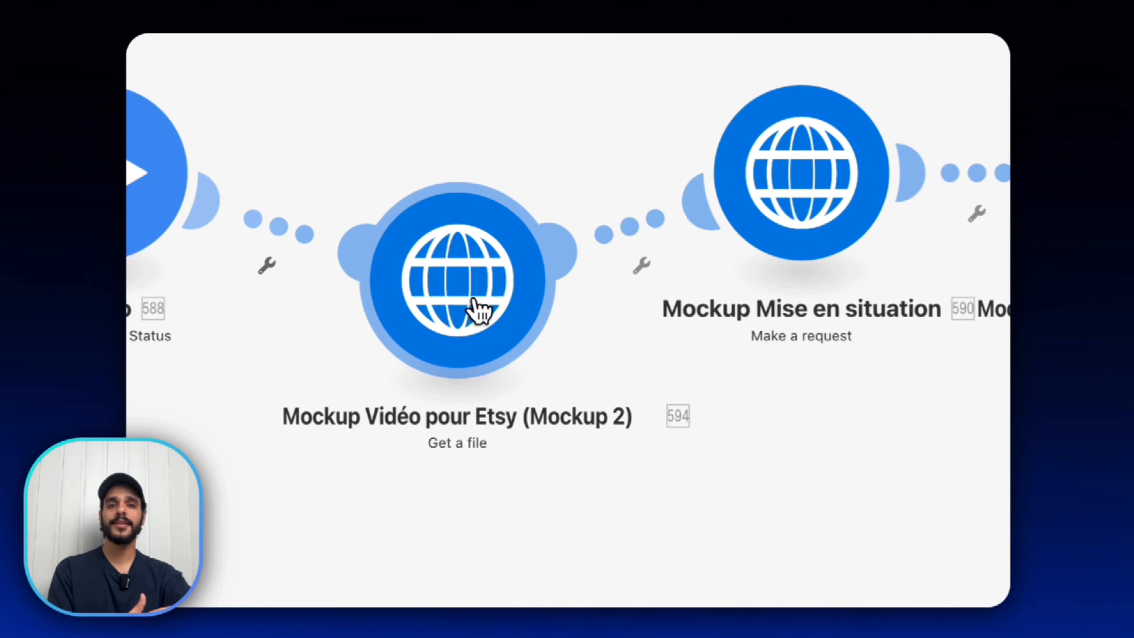
{"action": "left_click_drag", "start_coordinate": [474, 301], "coordinate": [475, 321]}
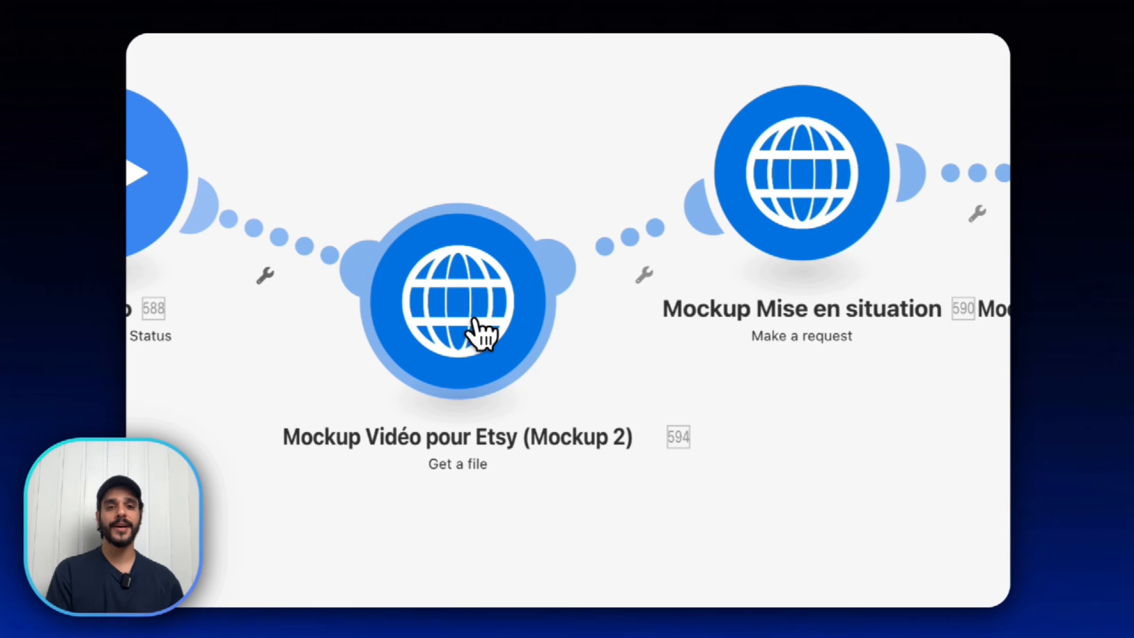
Move the Mockup Vidéo pour Etsy (Mockup 2) module back in line with its neighbours and open the Mockup Mise en situation module.
{"action": "left_click_drag", "start_coordinate": [480, 332], "coordinate": [572, 337]}
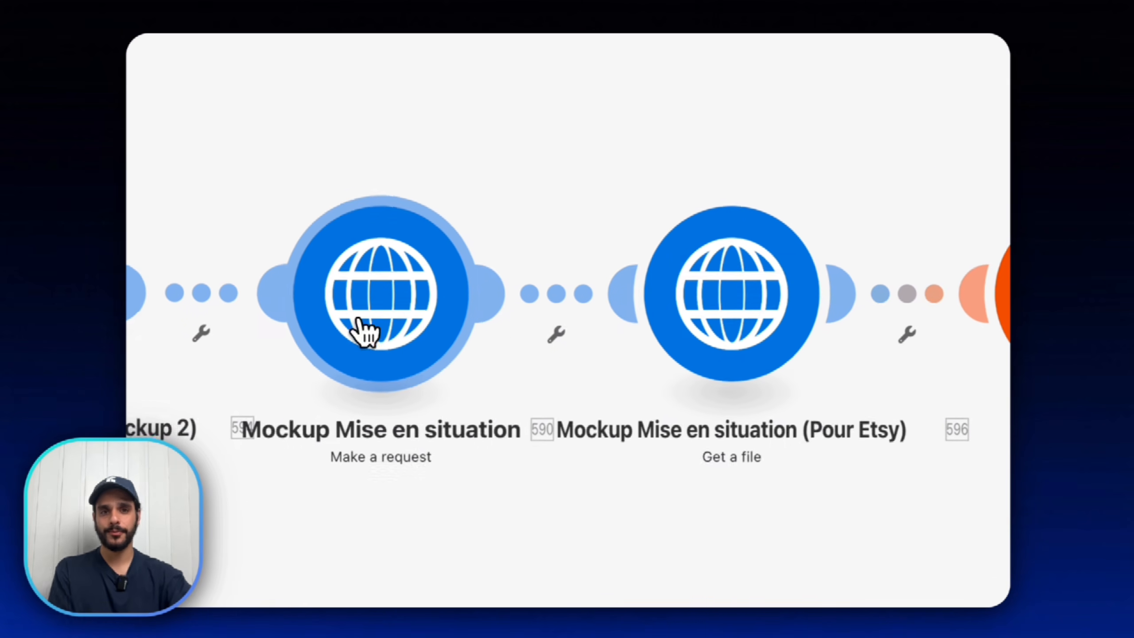
{"action": "left_click", "coordinate": [429, 353]}
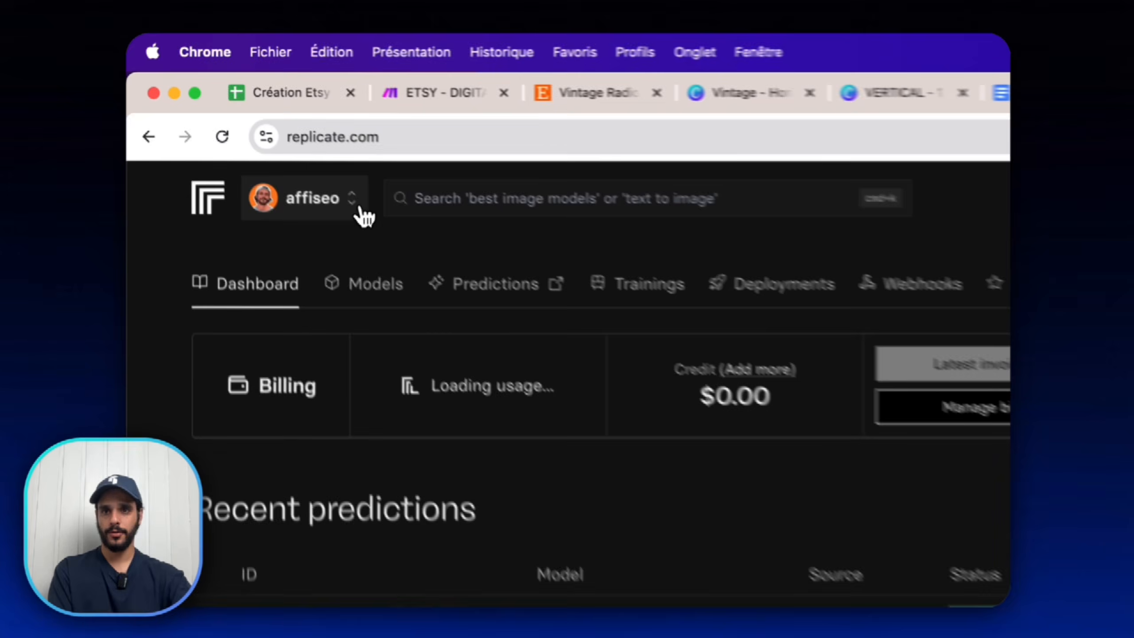
Open the API tokens page in the Replicate account settings, and return to the Make scenario.
{"action": "left_click", "coordinate": [362, 213]}
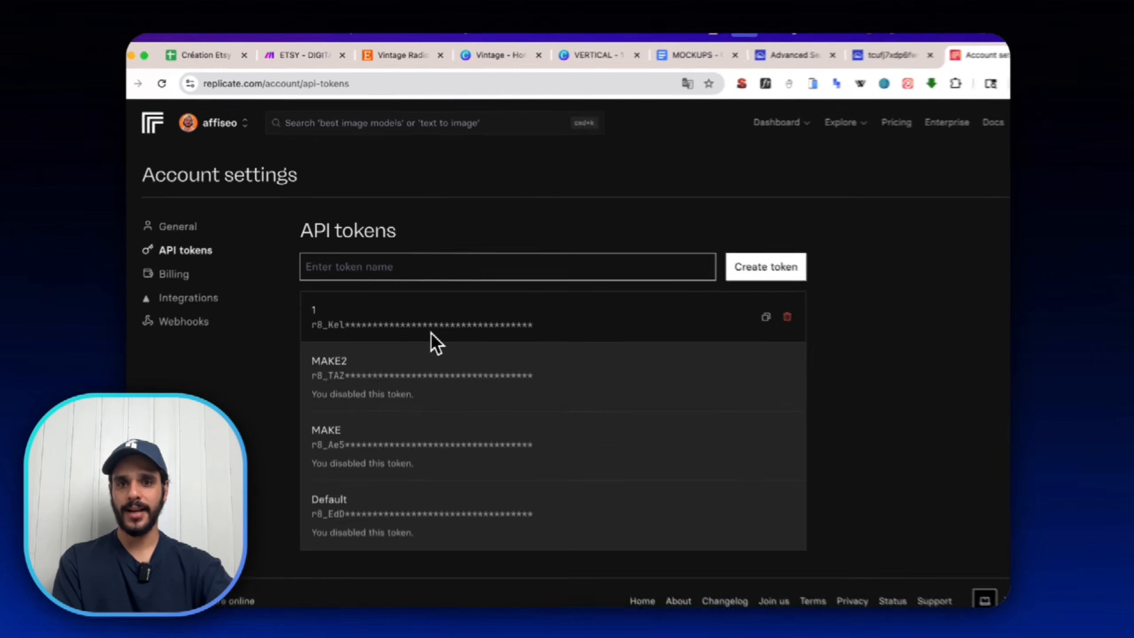
{"action": "mouse_move", "coordinate": [735, 300]}
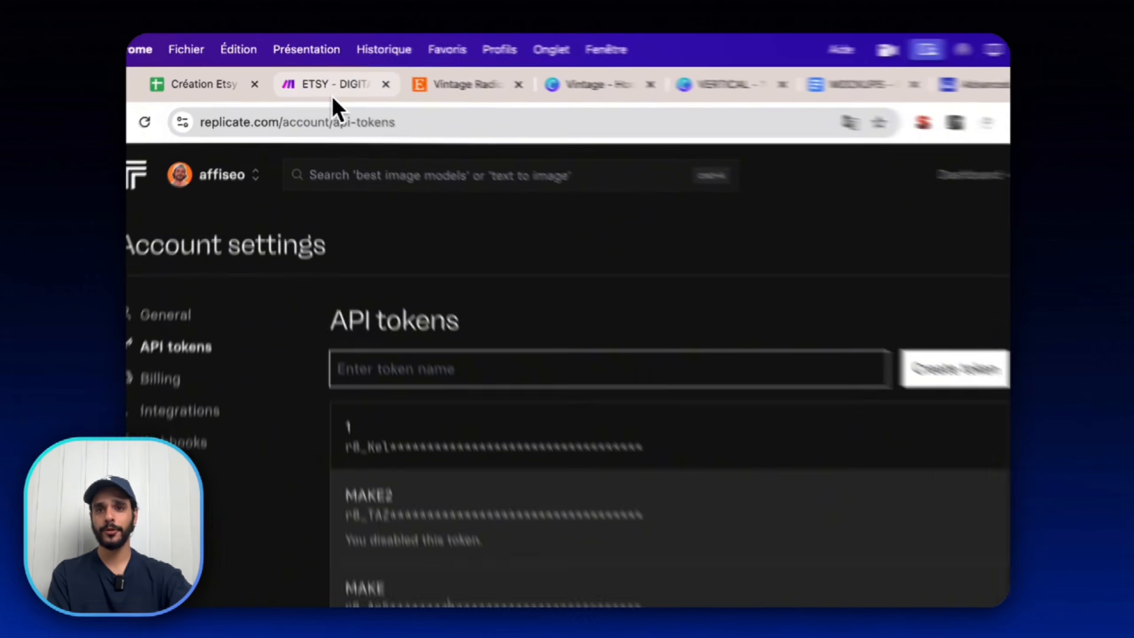
{"action": "left_click", "coordinate": [307, 66]}
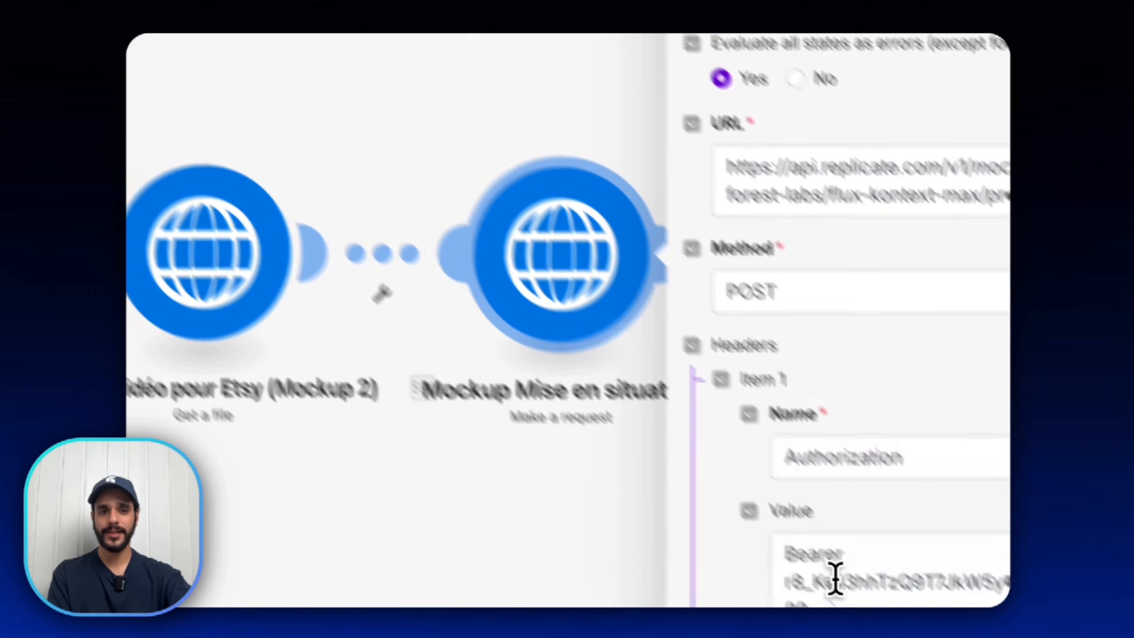
Inspect the bearer token in the Authorization header and the Replicate predictions URL of the Mockup Mise en situation module.
{"action": "left_click_drag", "start_coordinate": [621, 487], "coordinate": [554, 460]}
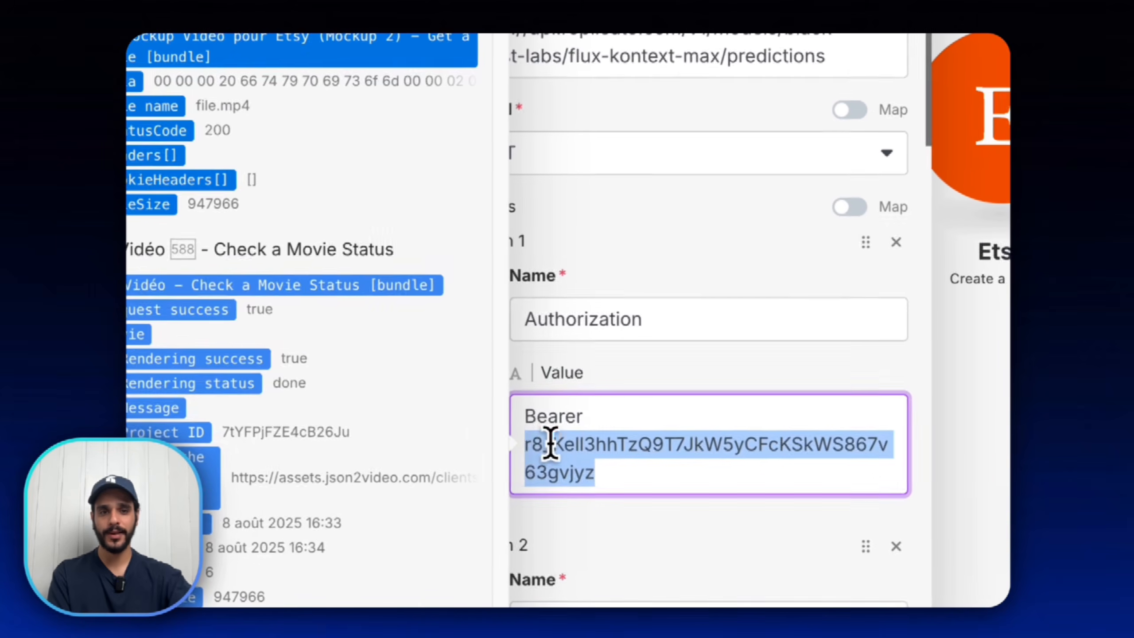
{"action": "left_click", "coordinate": [623, 431]}
{"action": "left_click", "coordinate": [741, 47]}
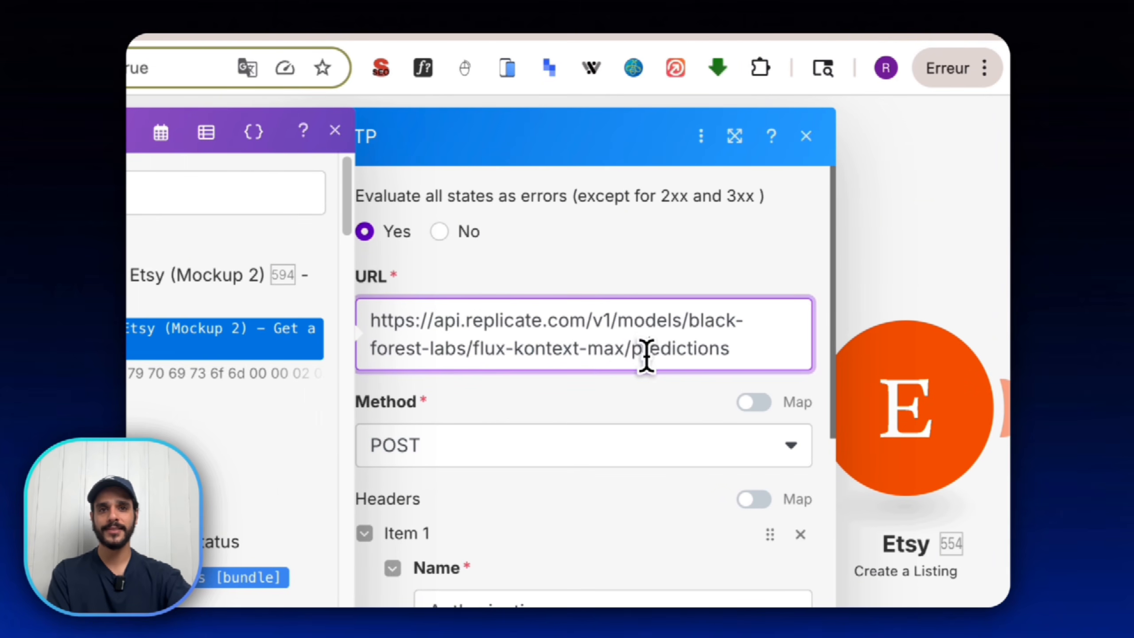
Browse Replicate's text-to-image collection and open the black-forest-labs/flux-kontext-max model.
{"action": "left_click", "coordinate": [833, 110]}
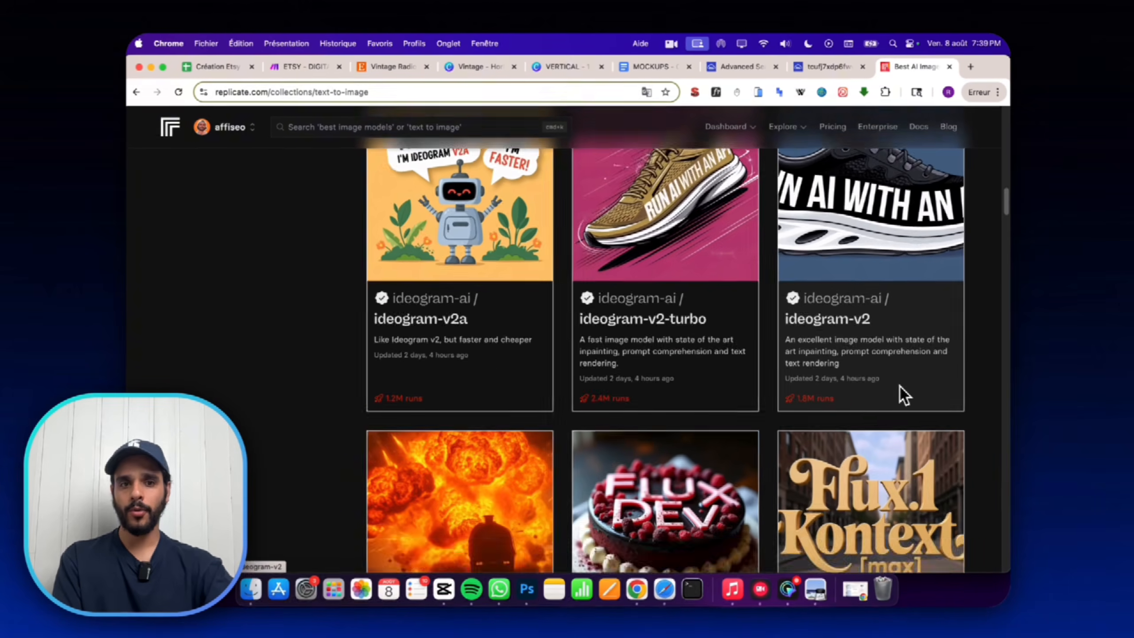
{"action": "scroll", "coordinate": [900, 387], "scroll_direction": "down", "scroll_amount": 6}
{"action": "scroll", "coordinate": [731, 324], "scroll_direction": "up", "scroll_amount": 4}
{"action": "scroll", "coordinate": [812, 358], "scroll_direction": "down", "scroll_amount": 4}
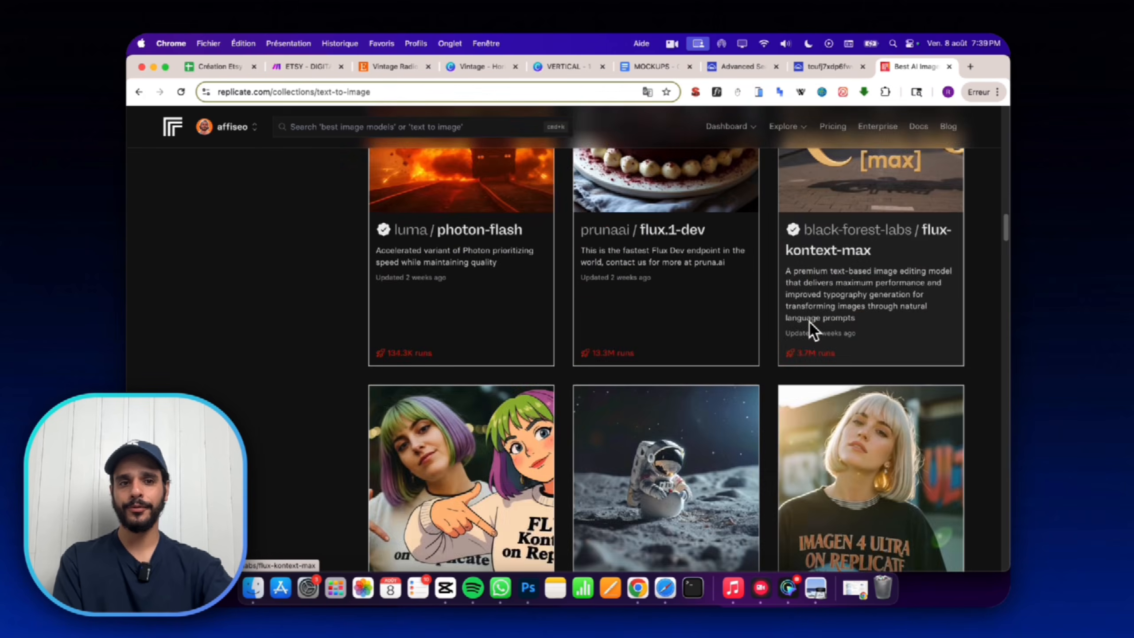
{"action": "scroll", "coordinate": [891, 302], "scroll_direction": "up", "scroll_amount": 5}
{"action": "scroll", "coordinate": [558, 285], "scroll_direction": "down", "scroll_amount": 9}
{"action": "scroll", "coordinate": [448, 331], "scroll_direction": "up", "scroll_amount": 2}
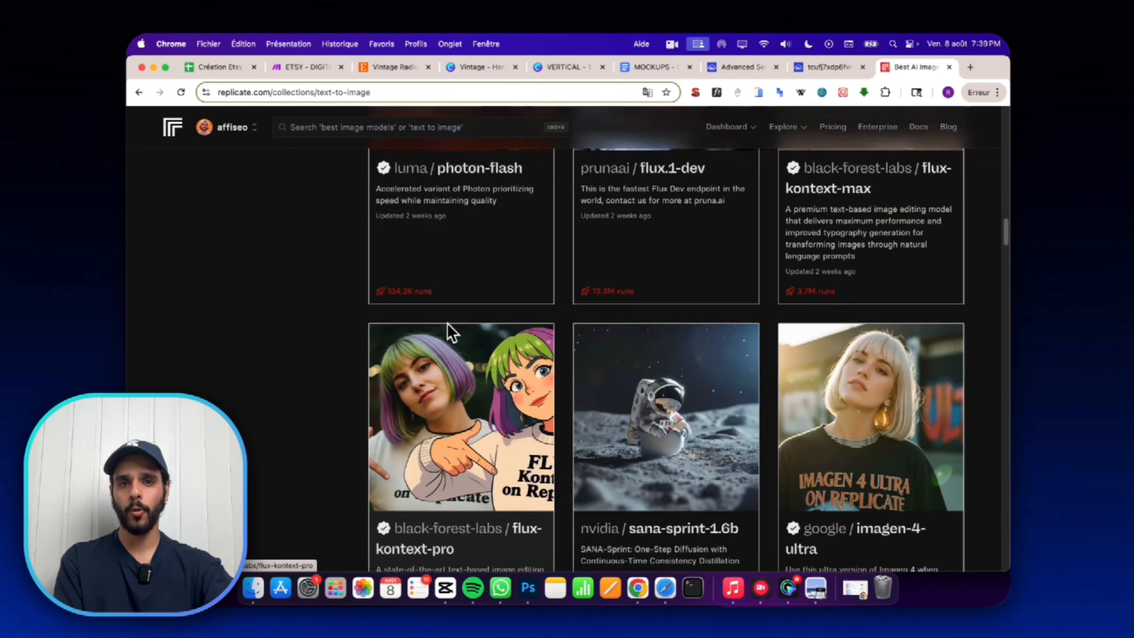
{"action": "scroll", "coordinate": [449, 331], "scroll_direction": "up", "scroll_amount": 5}
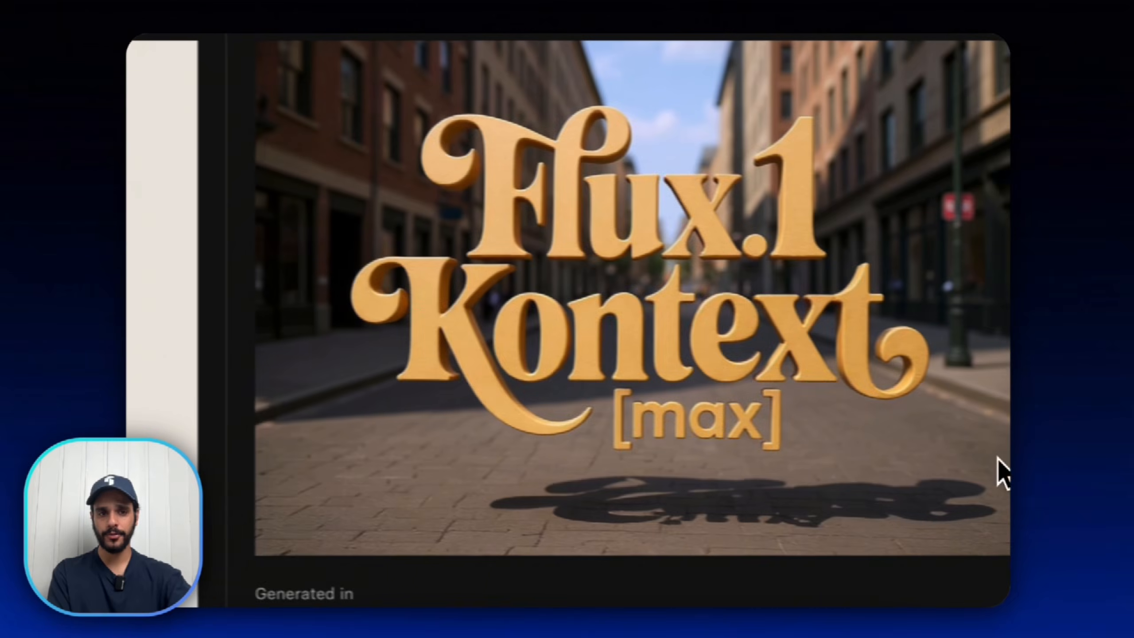
Show the HTTP request example for flux-kontext-max and select its predictions endpoint URL.
{"action": "scroll", "coordinate": [423, 215], "scroll_direction": "down", "scroll_amount": 4}
{"action": "scroll", "coordinate": [431, 255], "scroll_direction": "up", "scroll_amount": 6}
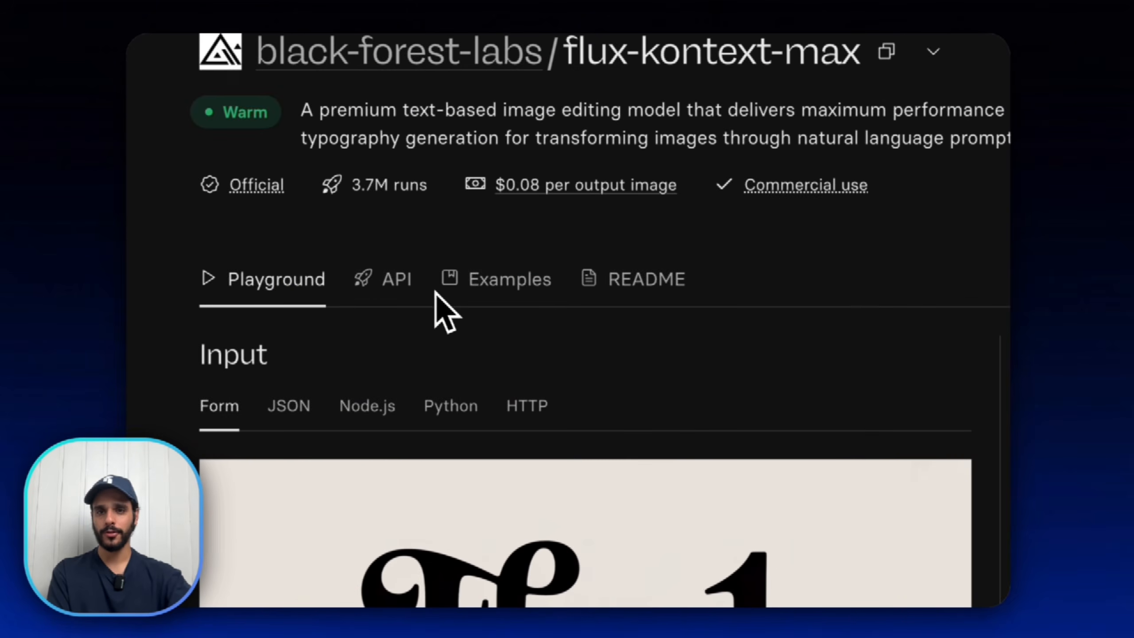
{"action": "left_click", "coordinate": [529, 418]}
{"action": "scroll", "coordinate": [524, 418], "scroll_direction": "down", "scroll_amount": 10}
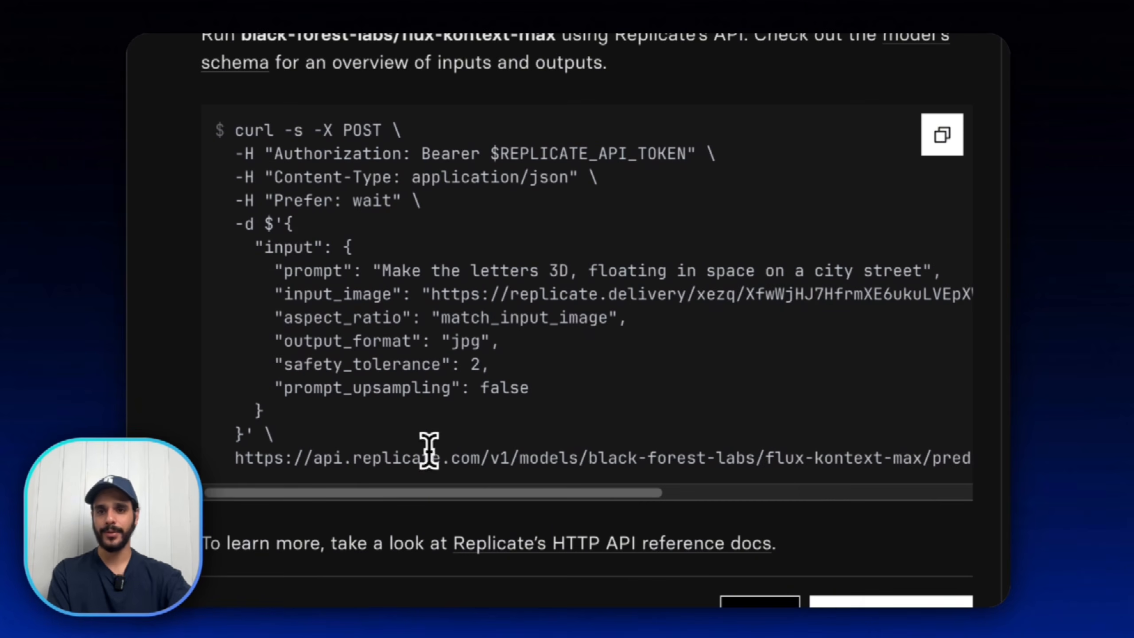
{"action": "left_click_drag", "start_coordinate": [367, 454], "coordinate": [716, 348]}
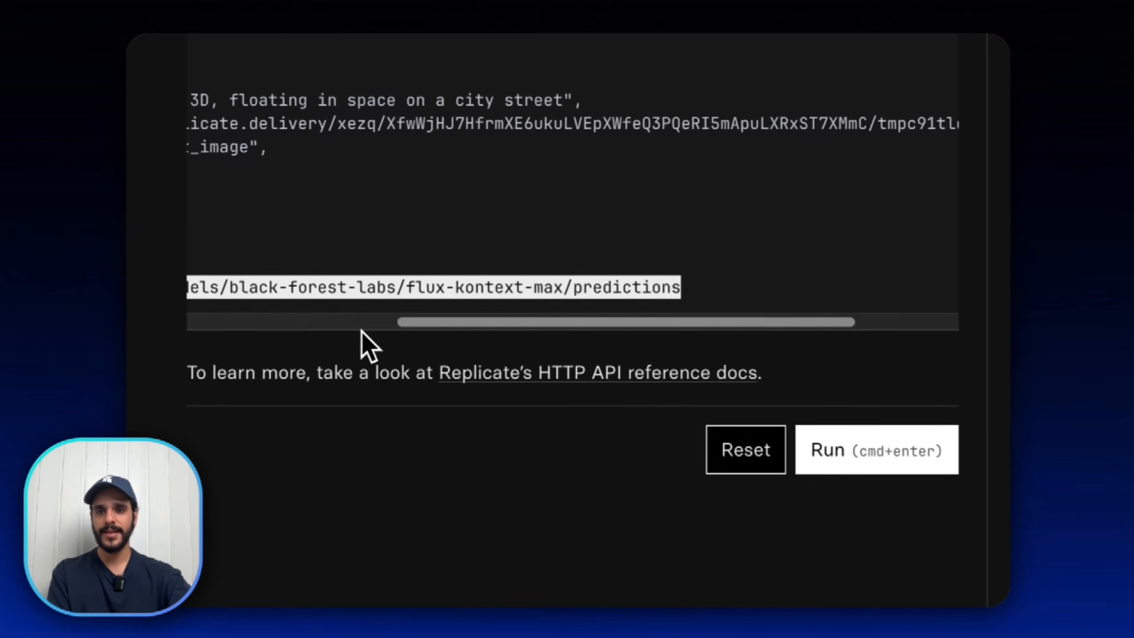
{"action": "left_click_drag", "start_coordinate": [361, 330], "coordinate": [134, 386]}
{"action": "left_click", "coordinate": [427, 241]}
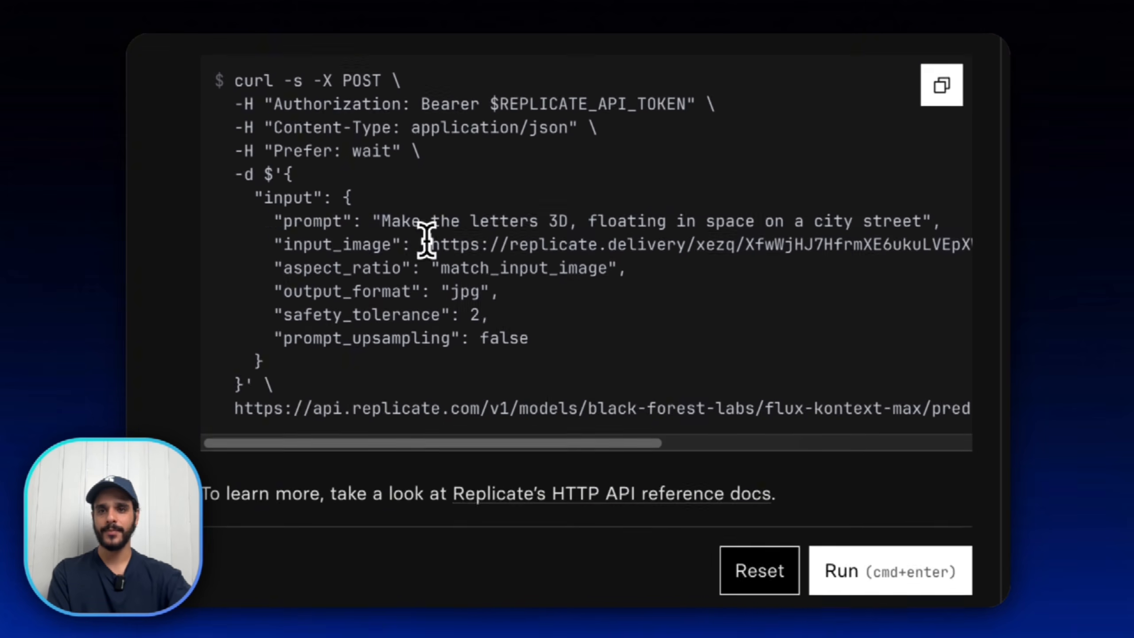
Review the model's form inputs, including prompt, input_image and aspect_ratio.
{"action": "left_click", "coordinate": [219, 204]}
{"action": "scroll", "coordinate": [625, 431], "scroll_direction": "down", "scroll_amount": 10}
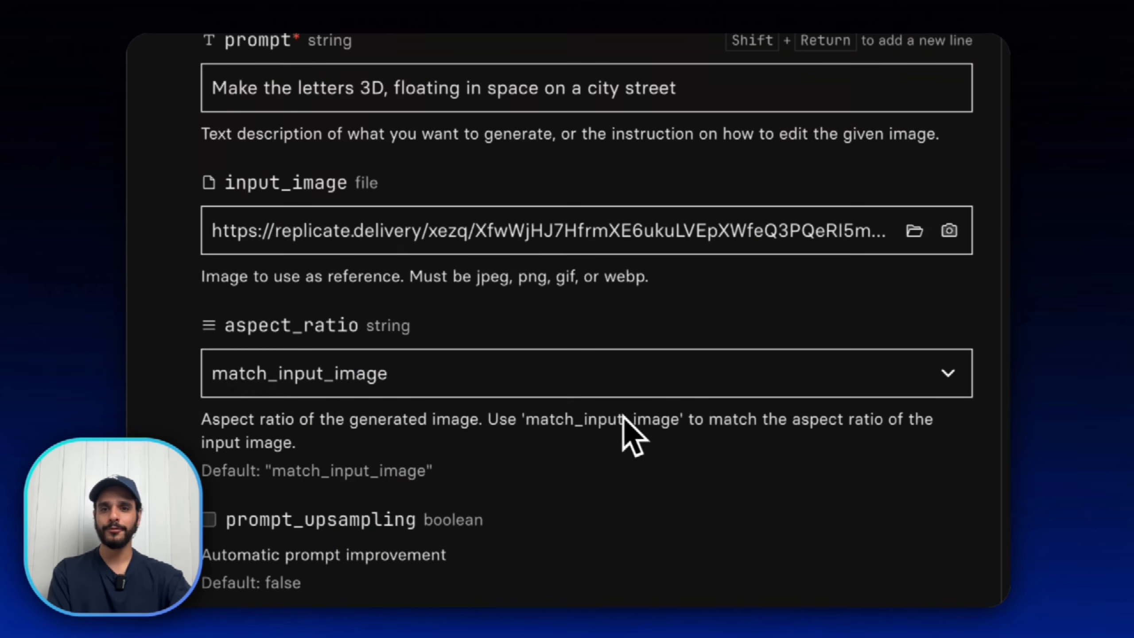
{"action": "scroll", "coordinate": [406, 210], "scroll_direction": "up", "scroll_amount": 10}
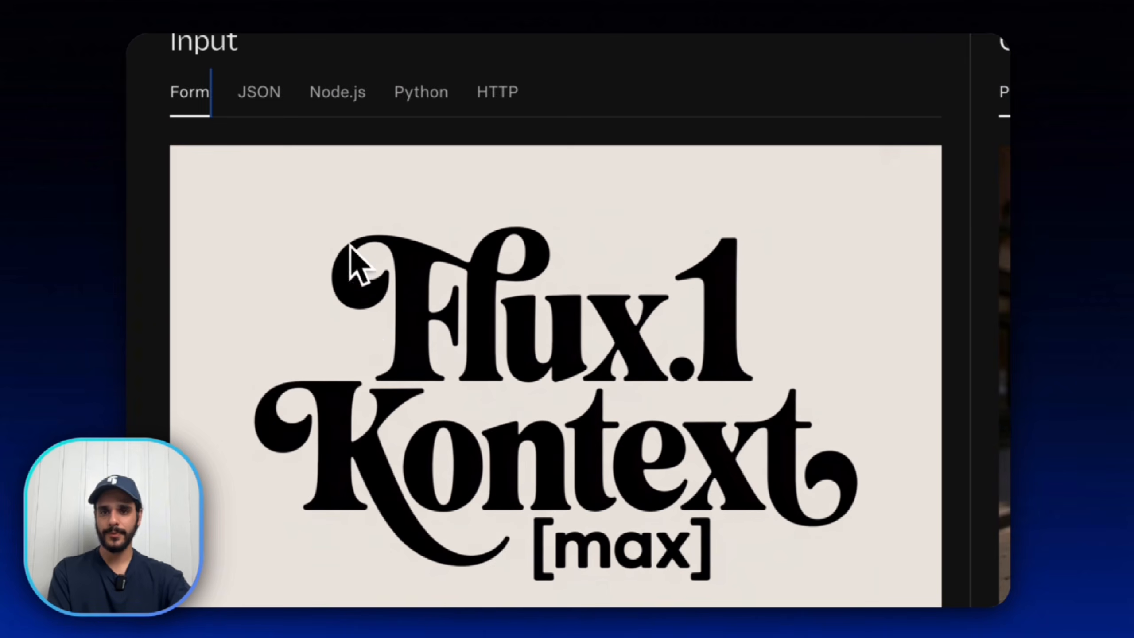
Show the flux-kontext-max input as JSON and select the JSON code.
{"action": "left_click", "coordinate": [274, 171]}
{"action": "scroll", "coordinate": [373, 295], "scroll_direction": "down", "scroll_amount": 1}
{"action": "left_click_drag", "start_coordinate": [335, 456], "coordinate": [259, 257]}
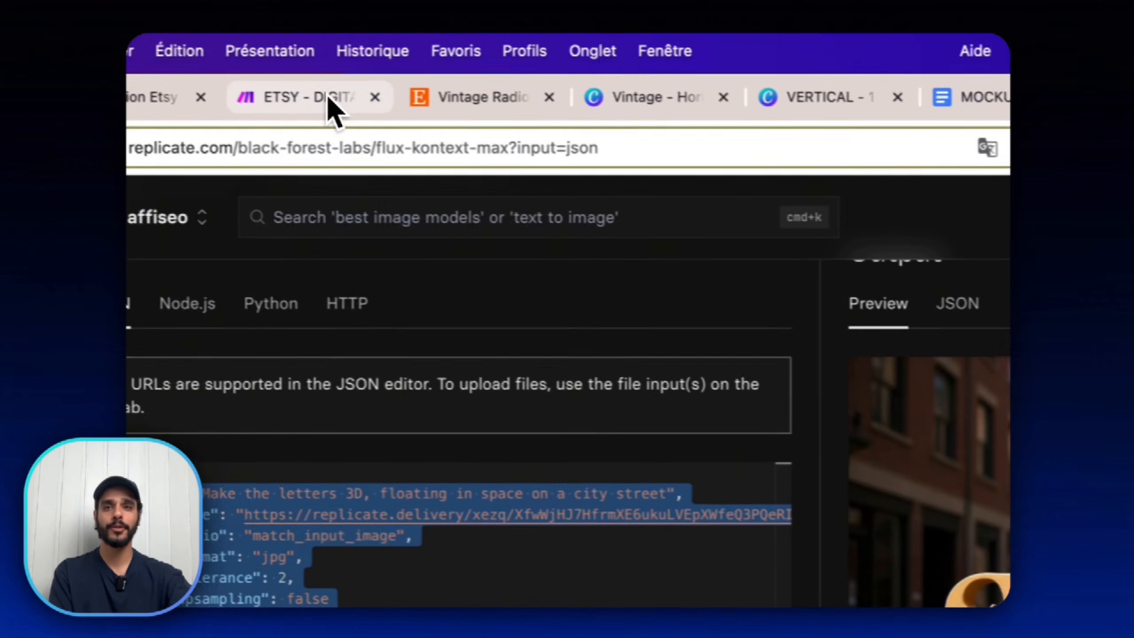
Switch back to Make and bring up the raw JSON request content of the Mockup Mise en situation module.
{"action": "left_click", "coordinate": [329, 107]}
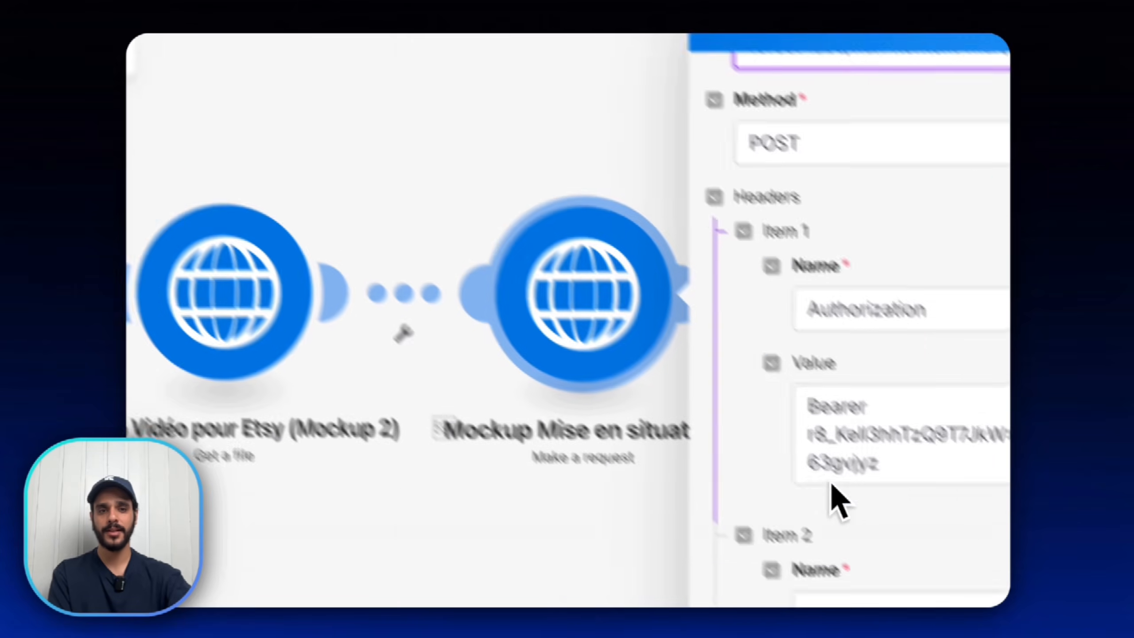
{"action": "scroll", "coordinate": [840, 501], "scroll_direction": "down", "scroll_amount": 10}
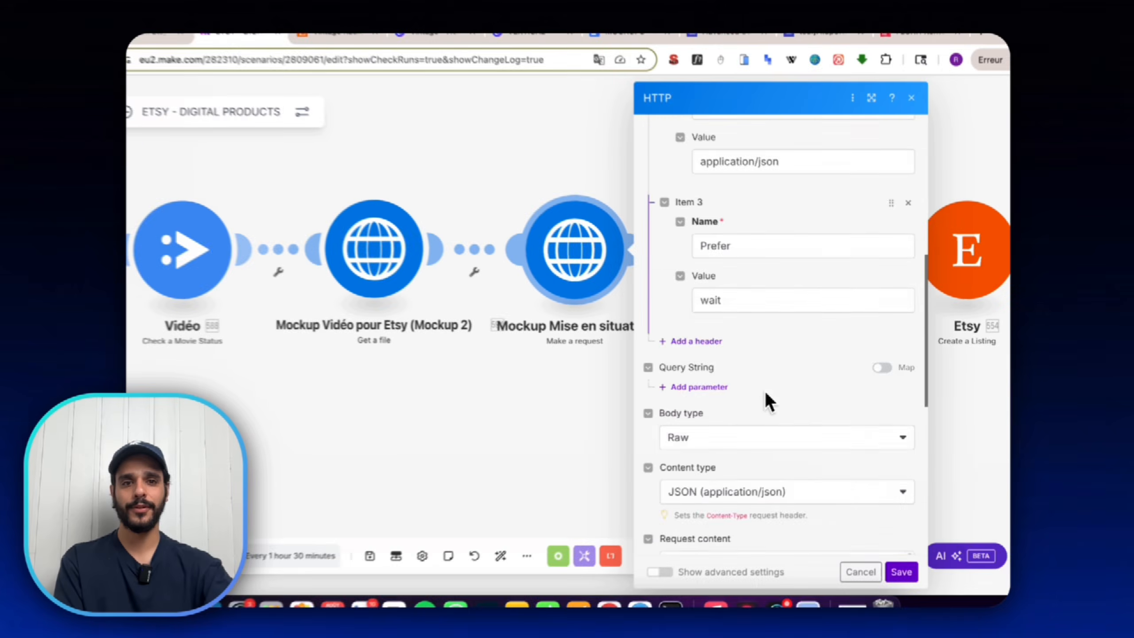
{"action": "scroll", "coordinate": [753, 340], "scroll_direction": "down", "scroll_amount": 2}
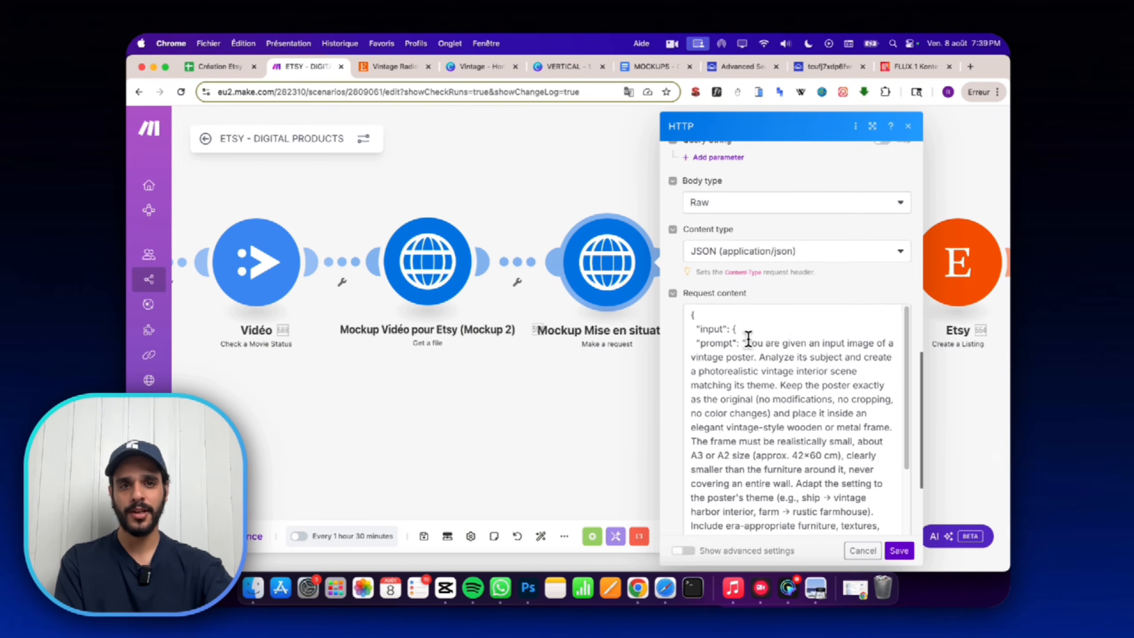
{"action": "left_click", "coordinate": [749, 338]}
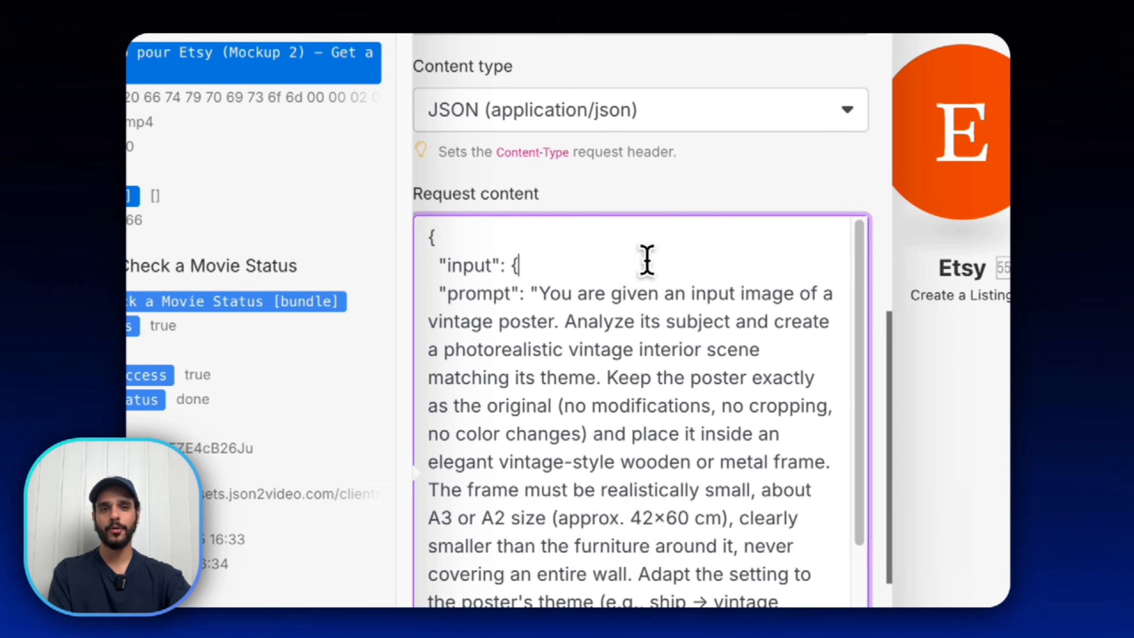
Review the input_image, aspect_ratio, output_format, safety_tolerance and prompt_upsampling settings in the request content, plus the Parse response option.
{"action": "scroll", "coordinate": [647, 260], "scroll_direction": "down", "scroll_amount": 5}
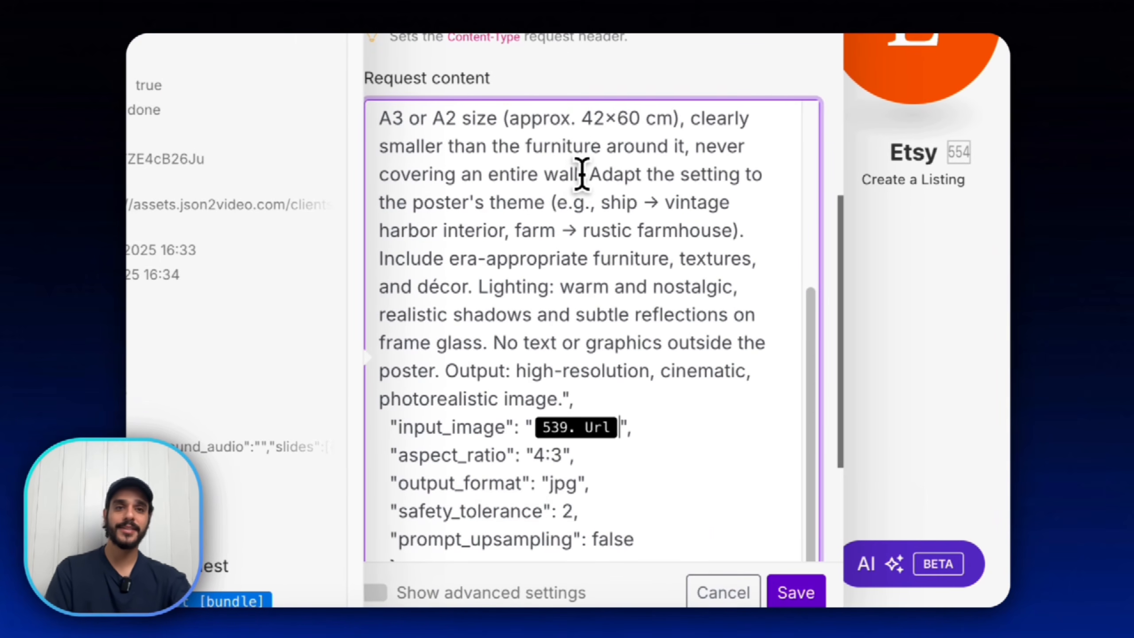
{"action": "scroll", "coordinate": [580, 178], "scroll_direction": "down", "scroll_amount": 2}
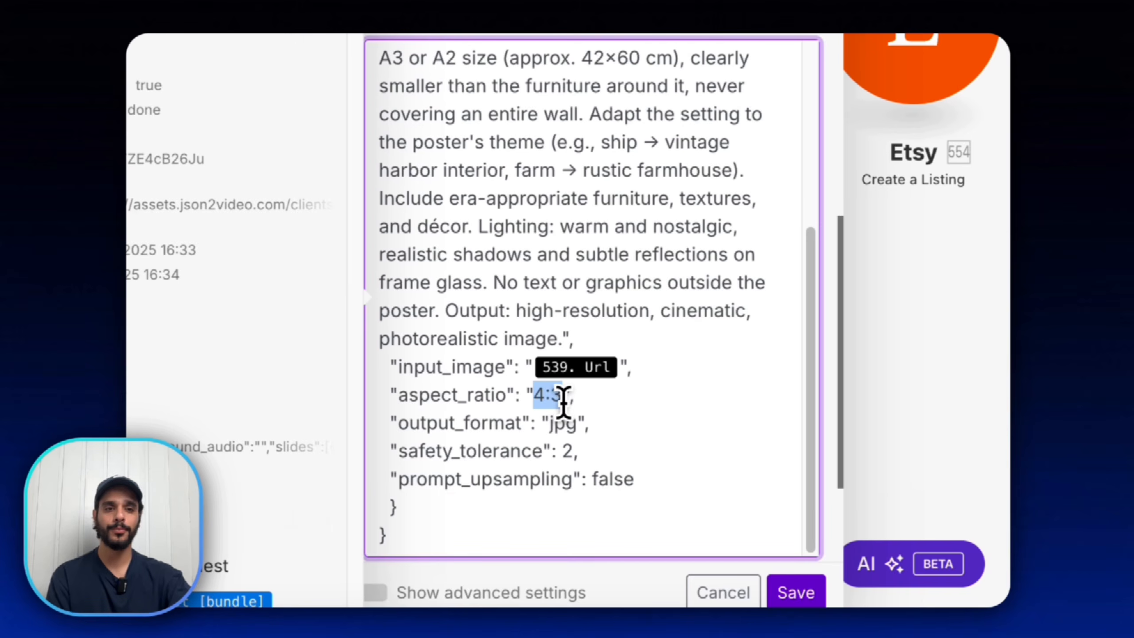
{"action": "left_click", "coordinate": [566, 423]}
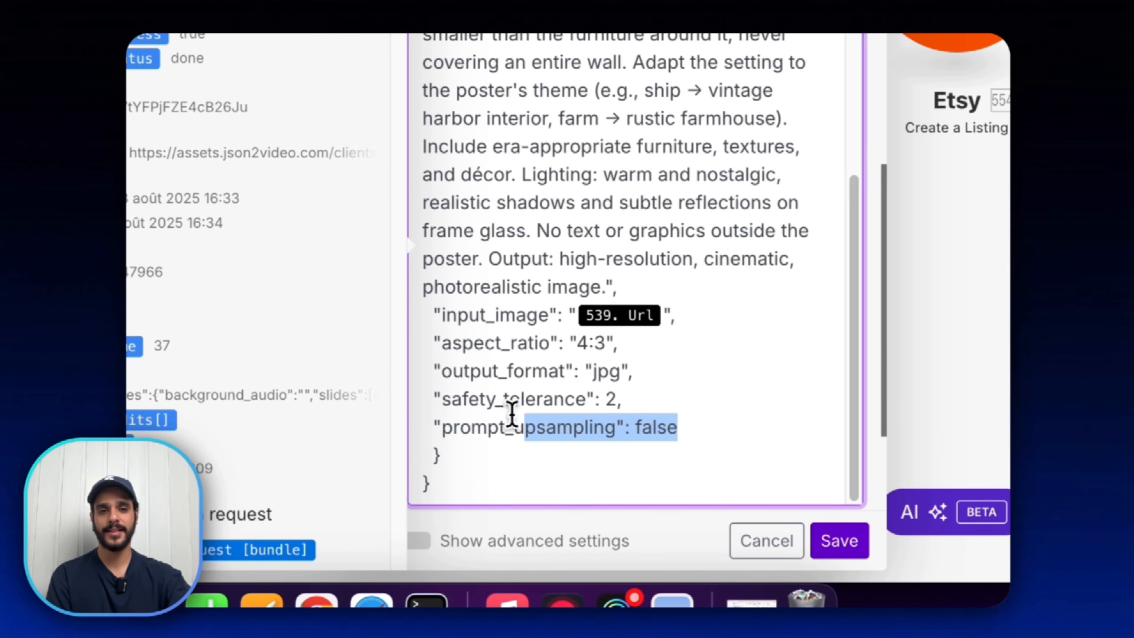
{"action": "scroll", "coordinate": [486, 390], "scroll_direction": "down", "scroll_amount": 5}
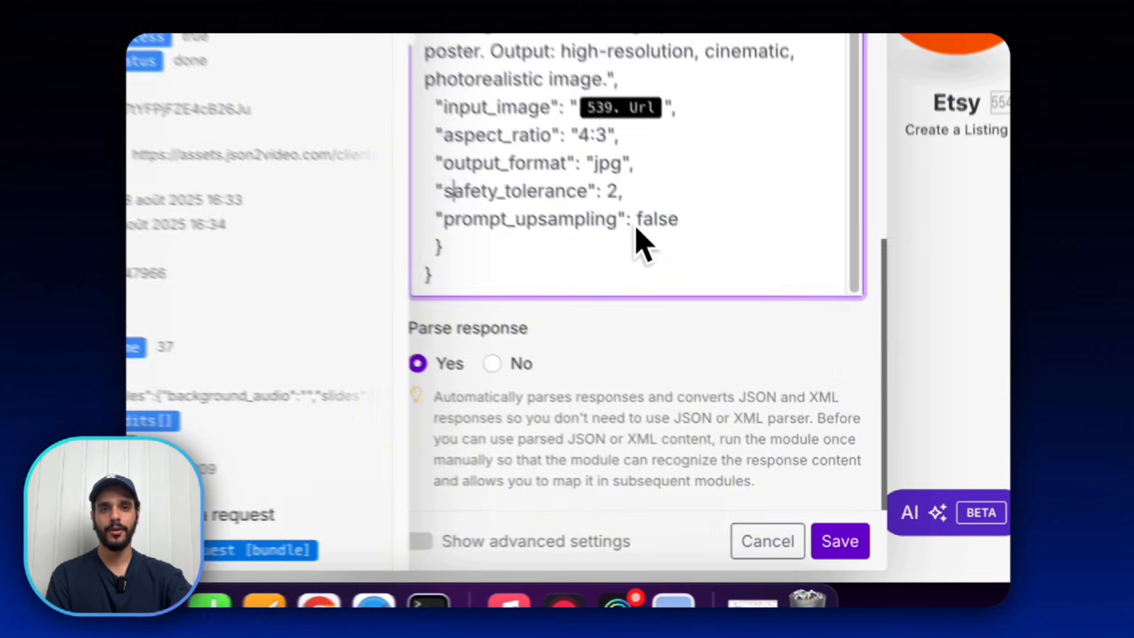
{"action": "scroll", "coordinate": [625, 201], "scroll_direction": "up", "scroll_amount": 10}
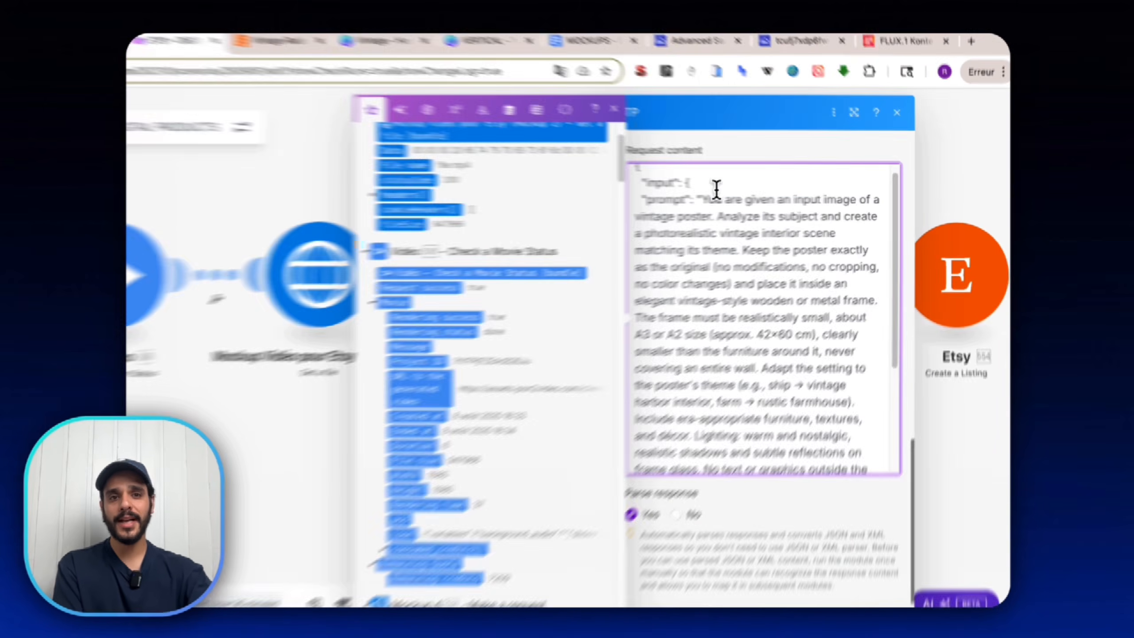
Reread the prompt in the request content, check the framed mockup on the Vintage Radio Etsy listing, and return to Make.
{"action": "left_click_drag", "start_coordinate": [711, 199], "coordinate": [744, 273]}
{"action": "left_click", "coordinate": [747, 301]}
{"action": "scroll", "coordinate": [742, 360], "scroll_direction": "down", "scroll_amount": 1}
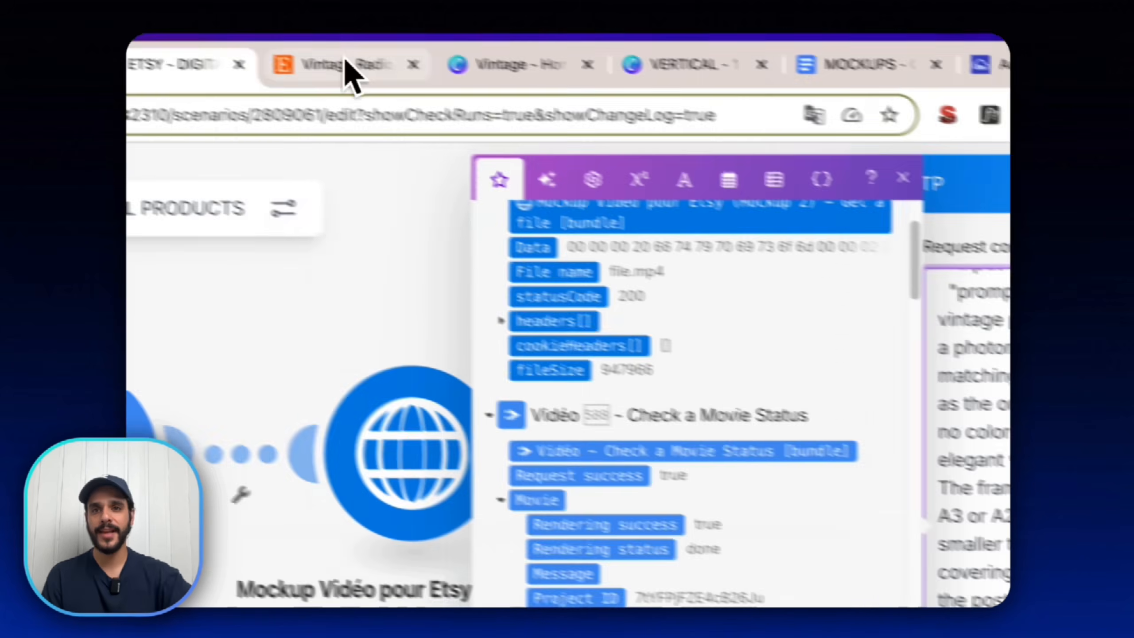
{"action": "left_click", "coordinate": [343, 71]}
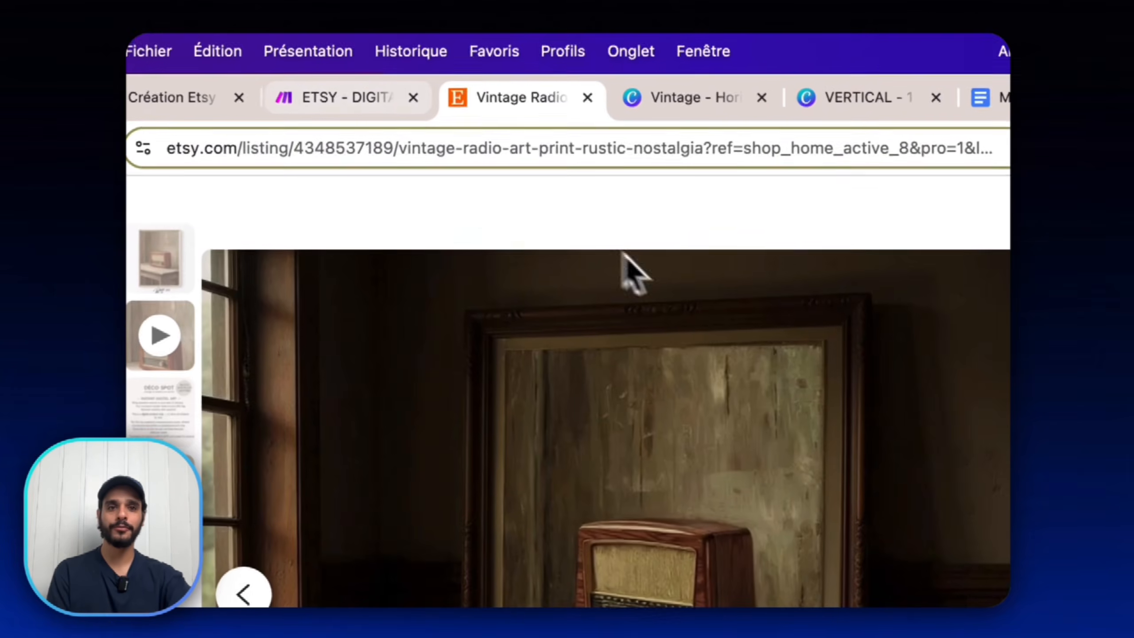
{"action": "left_click", "coordinate": [339, 97]}
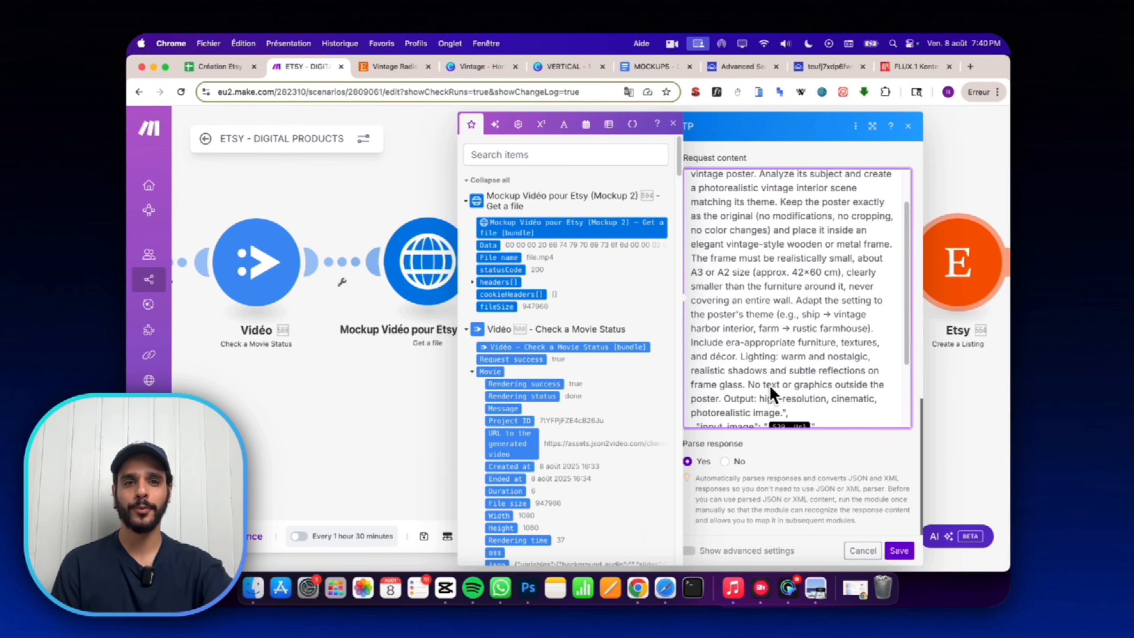
Review the Authorization, Content-Type and Prefer headers of the Mockup Mise en situation request.
{"action": "scroll", "coordinate": [769, 385], "scroll_direction": "up", "scroll_amount": 15}
{"action": "scroll", "coordinate": [759, 291], "scroll_direction": "down", "scroll_amount": 1}
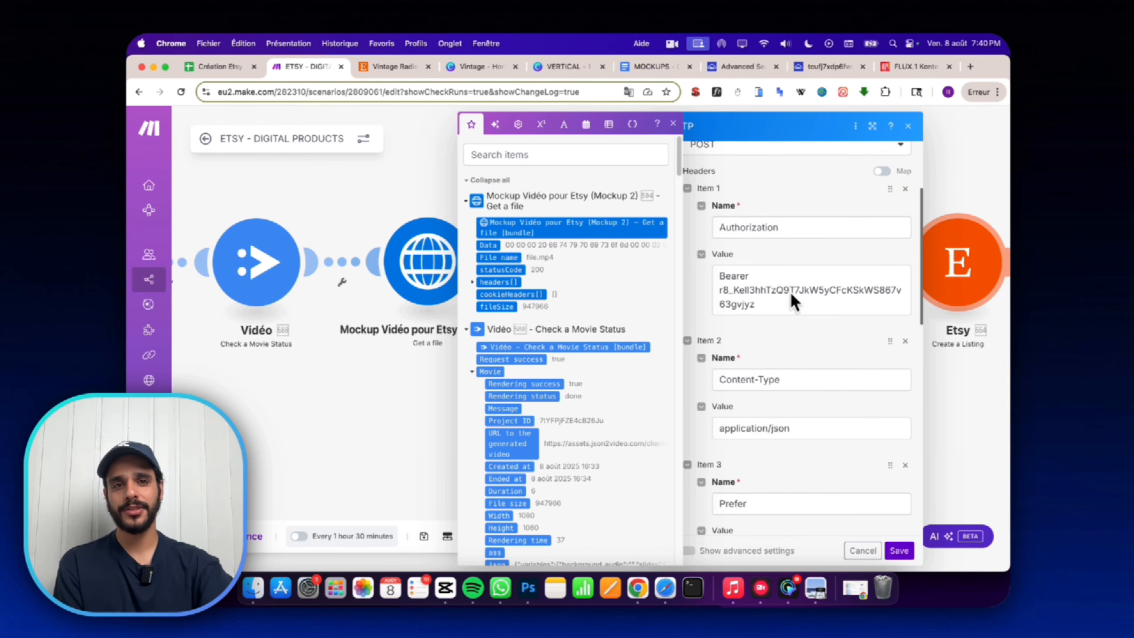
{"action": "scroll", "coordinate": [773, 386], "scroll_direction": "down", "scroll_amount": 1}
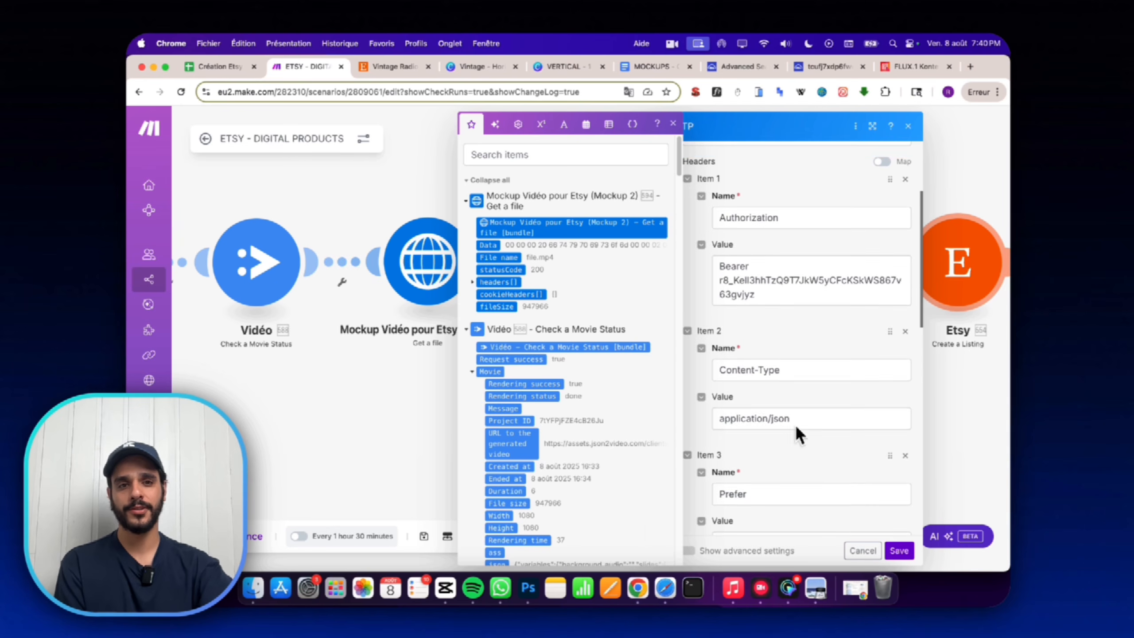
{"action": "scroll", "coordinate": [773, 383], "scroll_direction": "down", "scroll_amount": 5}
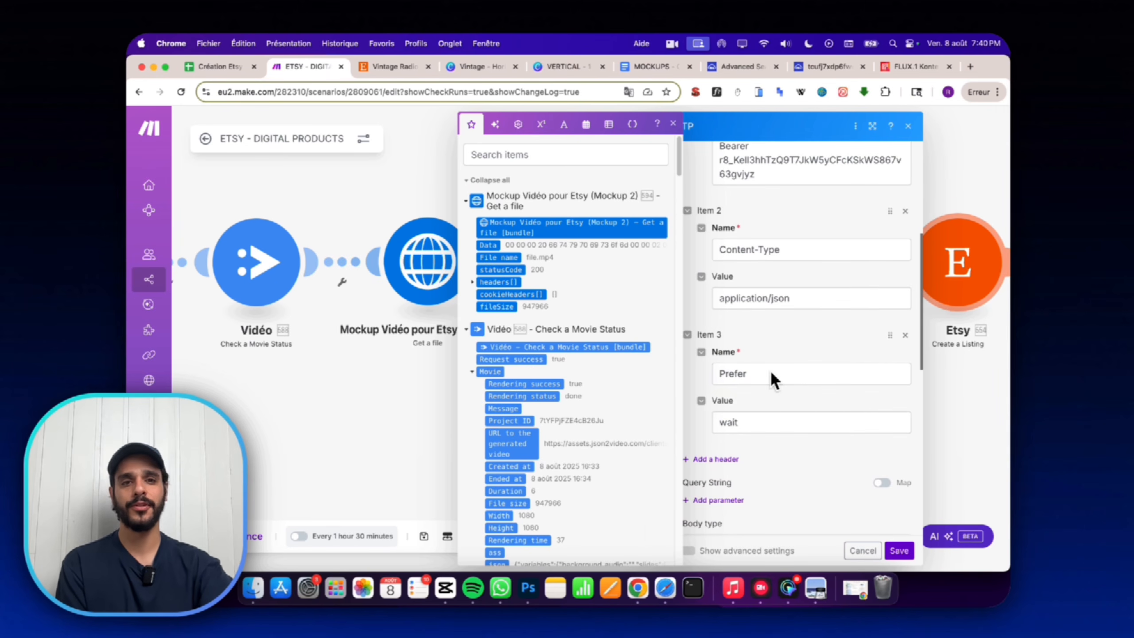
{"action": "scroll", "coordinate": [779, 463], "scroll_direction": "down", "scroll_amount": 1}
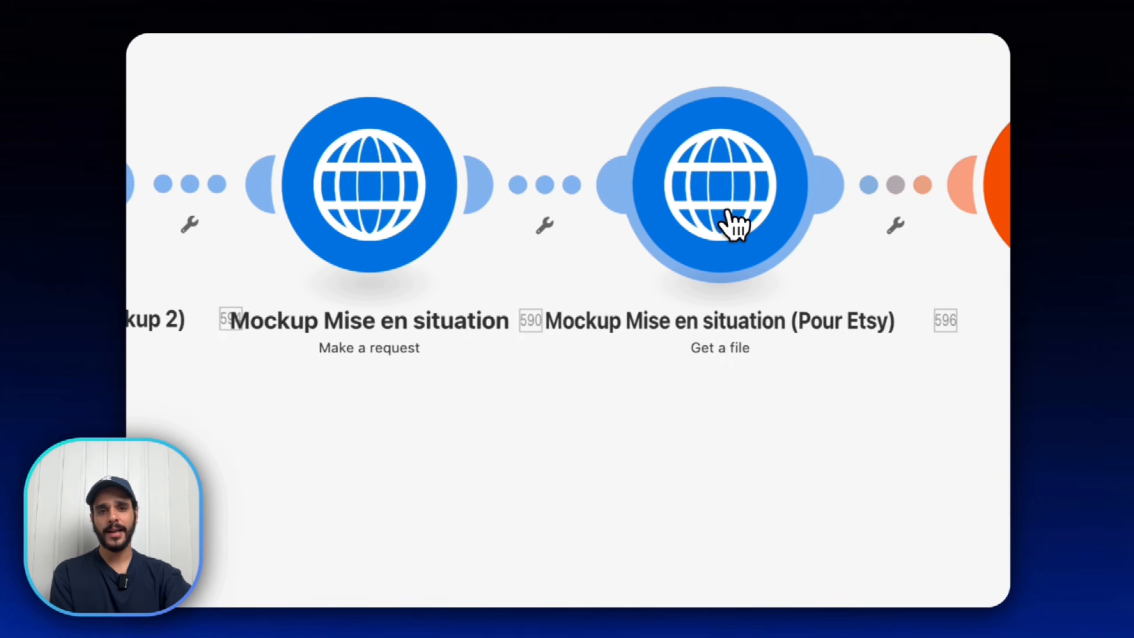
Open the Mockup Mise en situation (Pour Etsy) module to inspect its mapped file URL.
{"action": "left_click", "coordinate": [734, 222]}
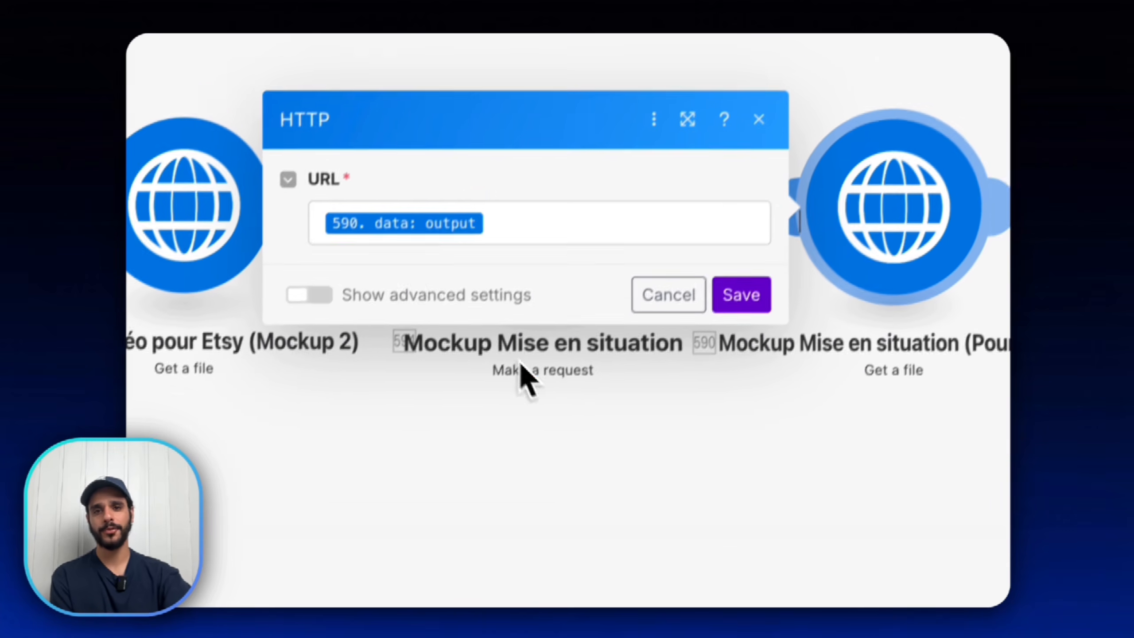
Close the Mockup Mise en situation (Pour Etsy) module settings and look over the scenario through to the Etsy modules.
{"action": "left_click", "coordinate": [674, 300]}
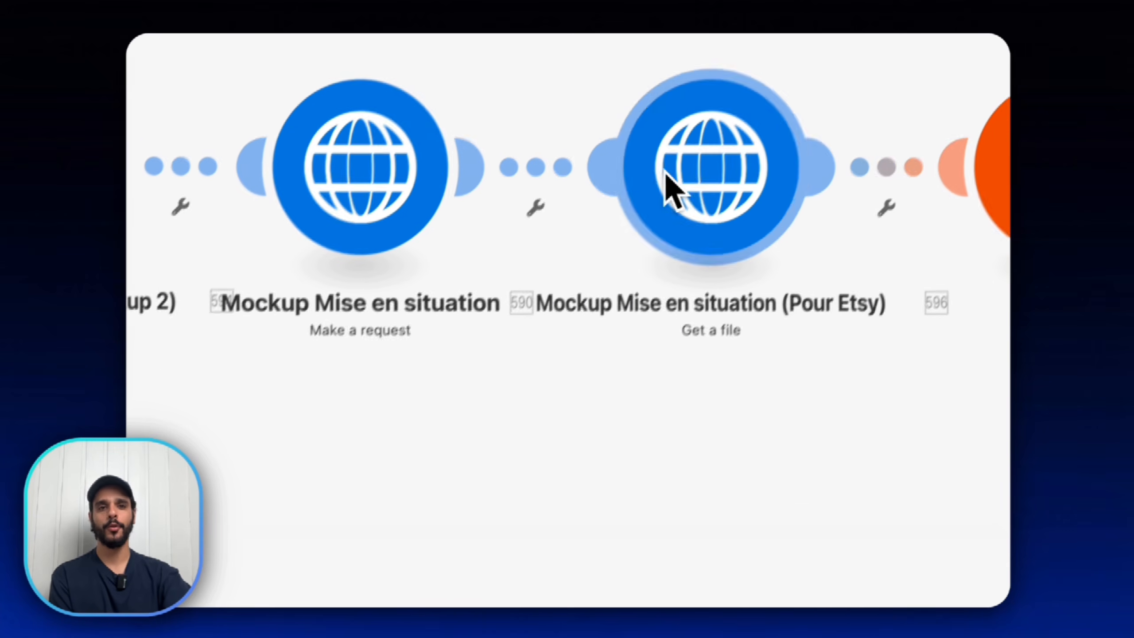
{"action": "scroll", "coordinate": [800, 226], "scroll_direction": "down", "scroll_amount": 5}
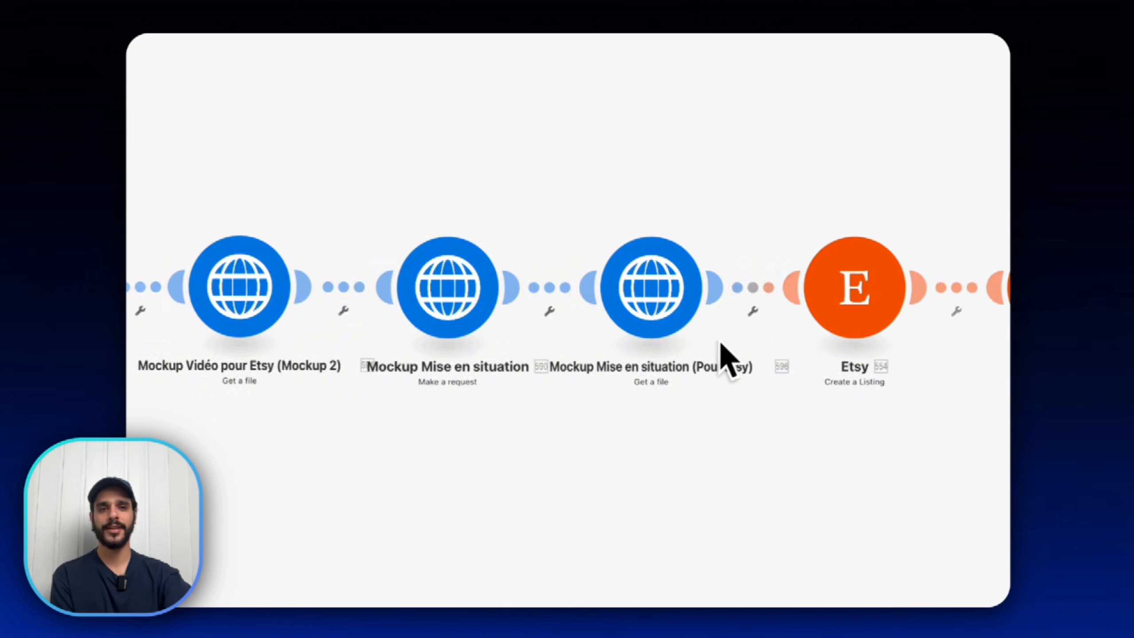
{"action": "left_click_drag", "start_coordinate": [196, 413], "coordinate": [613, 367]}
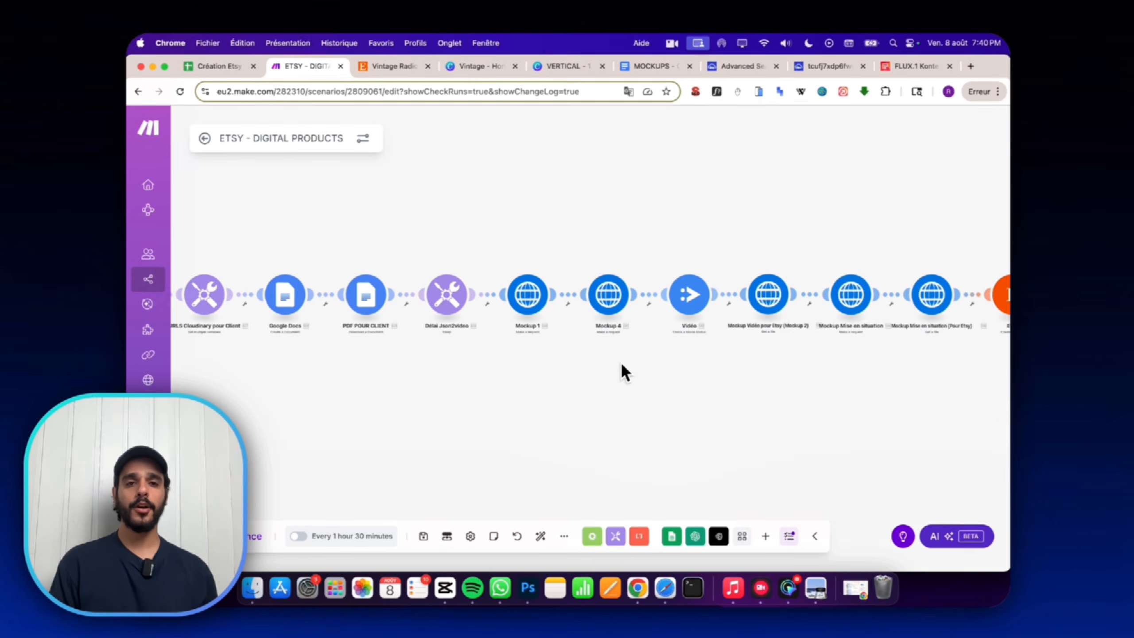
{"action": "left_click_drag", "start_coordinate": [739, 404], "coordinate": [384, 403]}
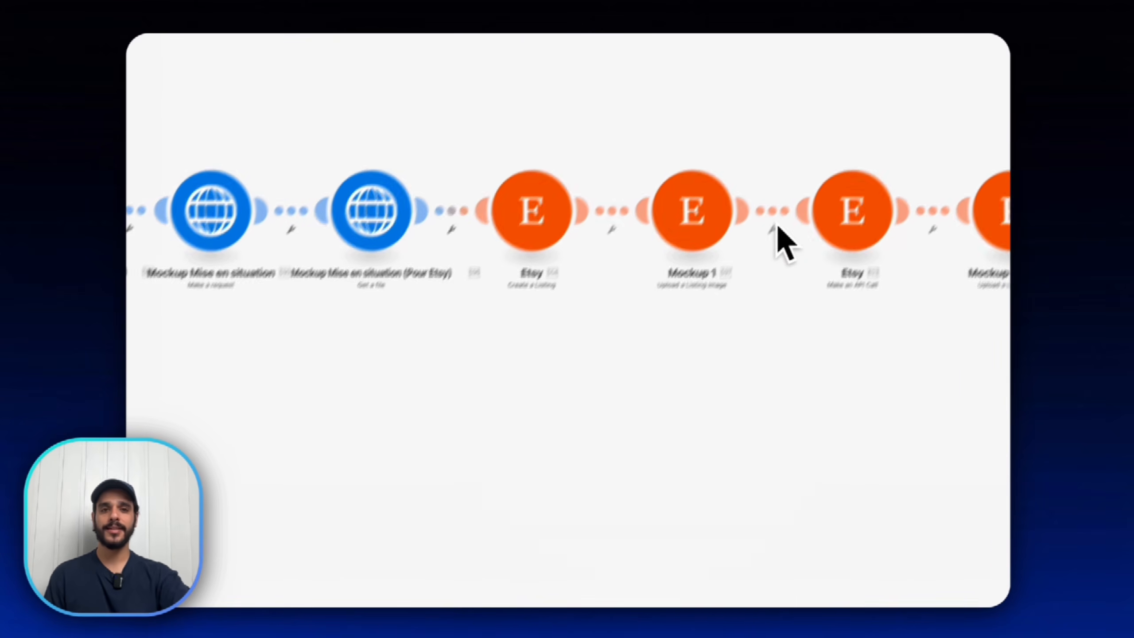
{"action": "scroll", "coordinate": [777, 227], "scroll_direction": "down", "scroll_amount": 3}
{"action": "left_click_drag", "start_coordinate": [402, 232], "coordinate": [670, 277]}
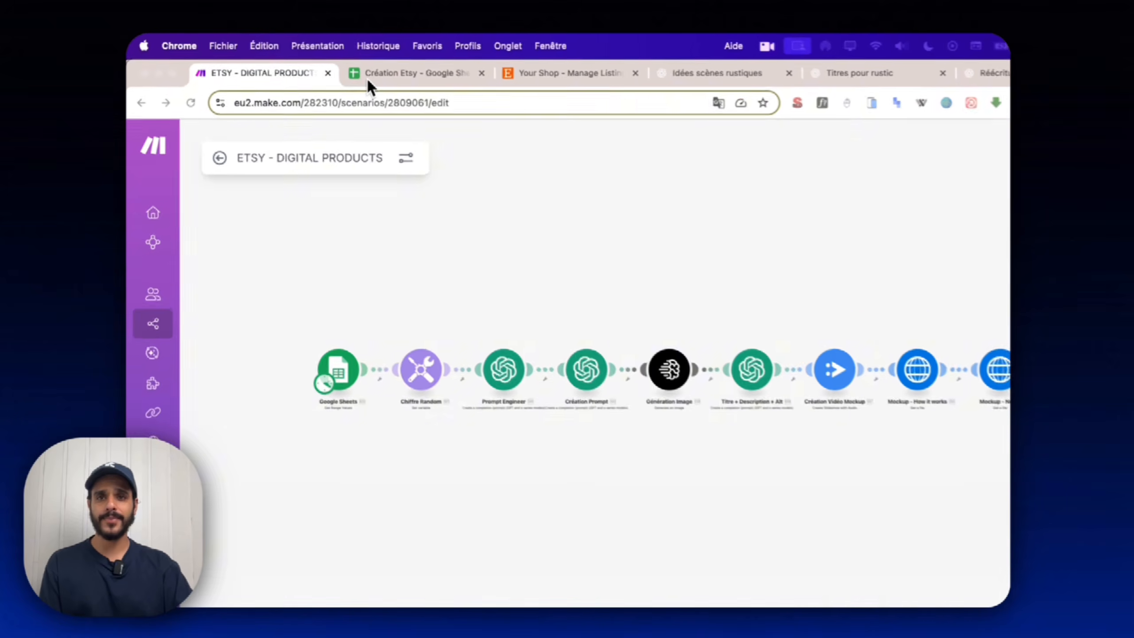
Switch to the Création Etsy sheet and review the Scène, Catégorie, Numéro Catégorie and Numéro PRINT column headers.
{"action": "left_click", "coordinate": [368, 67]}
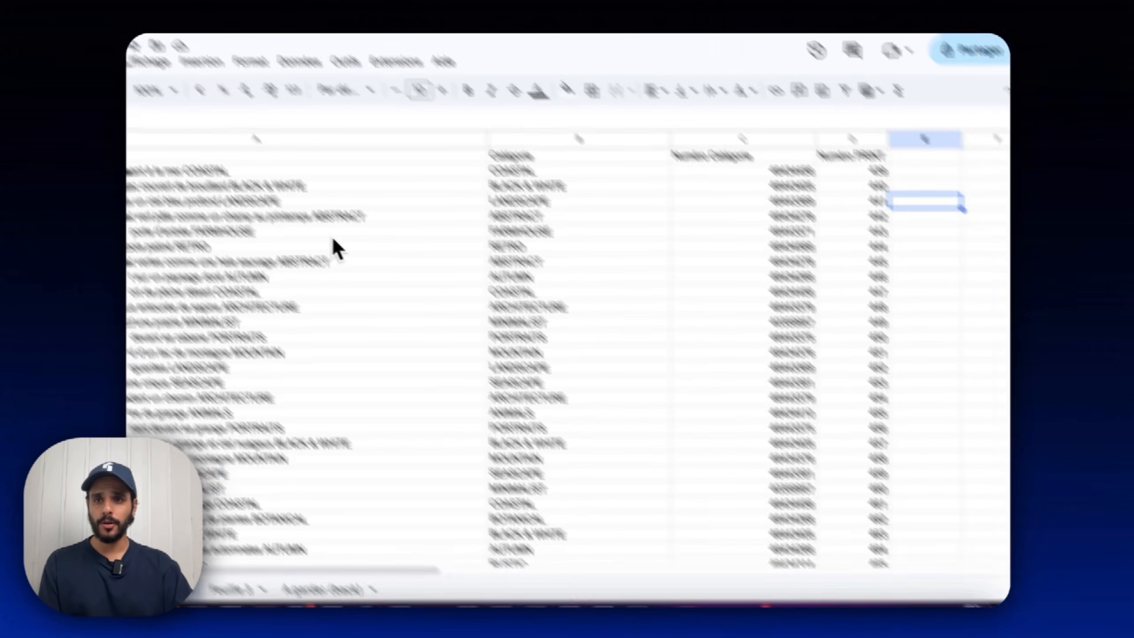
{"action": "left_click", "coordinate": [158, 139]}
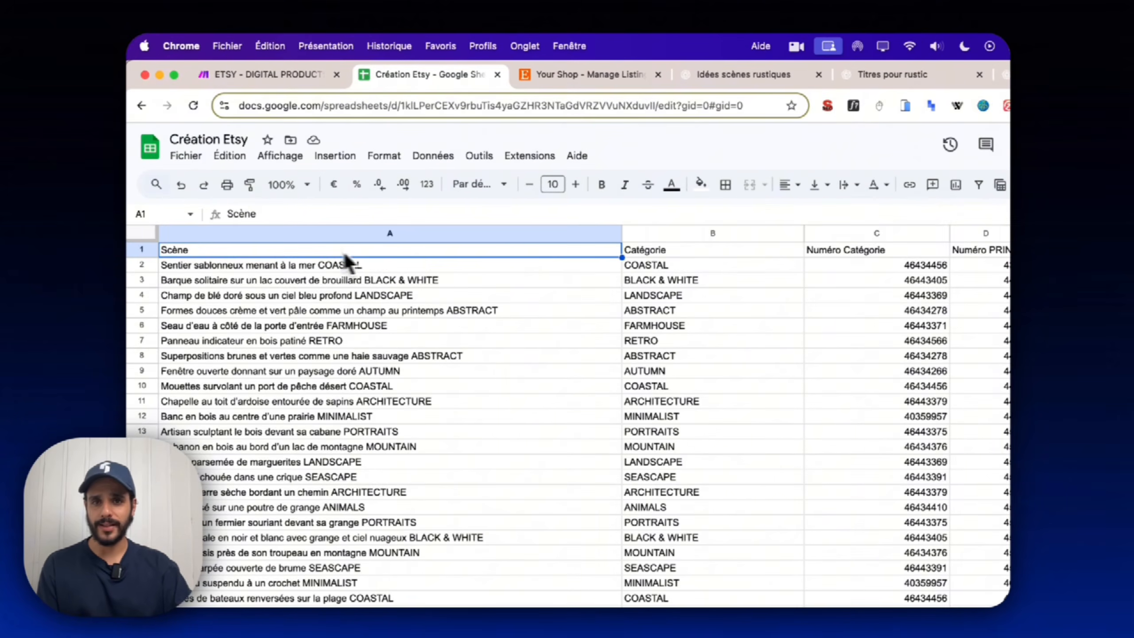
{"action": "left_click", "coordinate": [672, 248]}
{"action": "left_click", "coordinate": [835, 248]}
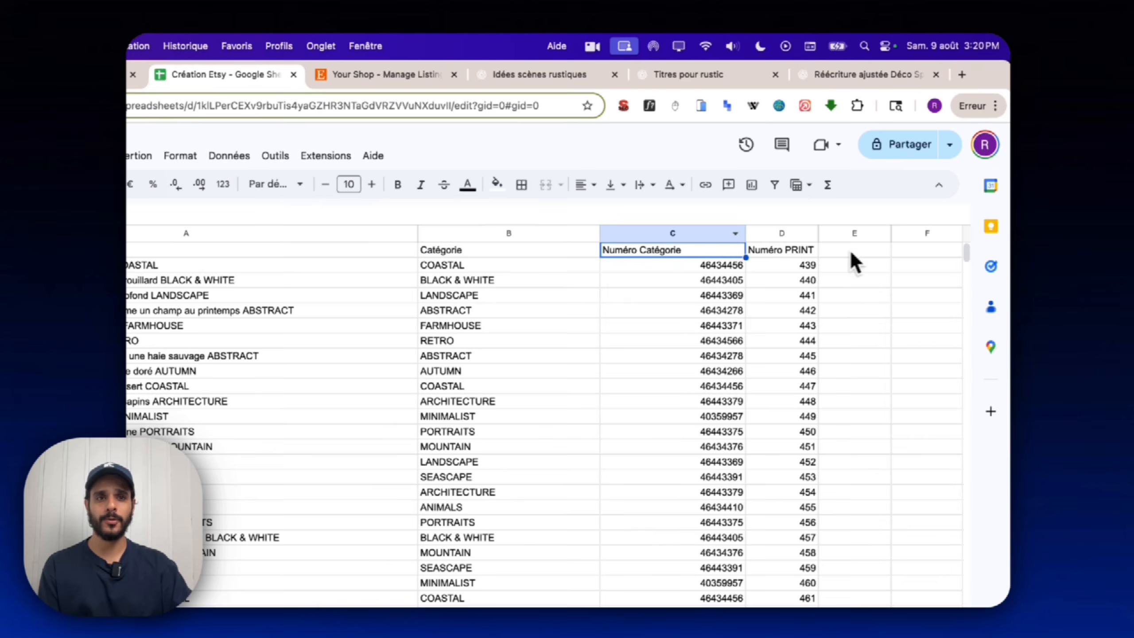
{"action": "left_click", "coordinate": [796, 249]}
Compare the sheet's first Numéro PRINT value with the number ending the Farmer in Field listing title on Etsy, and return to the listings.
{"action": "left_click", "coordinate": [504, 74]}
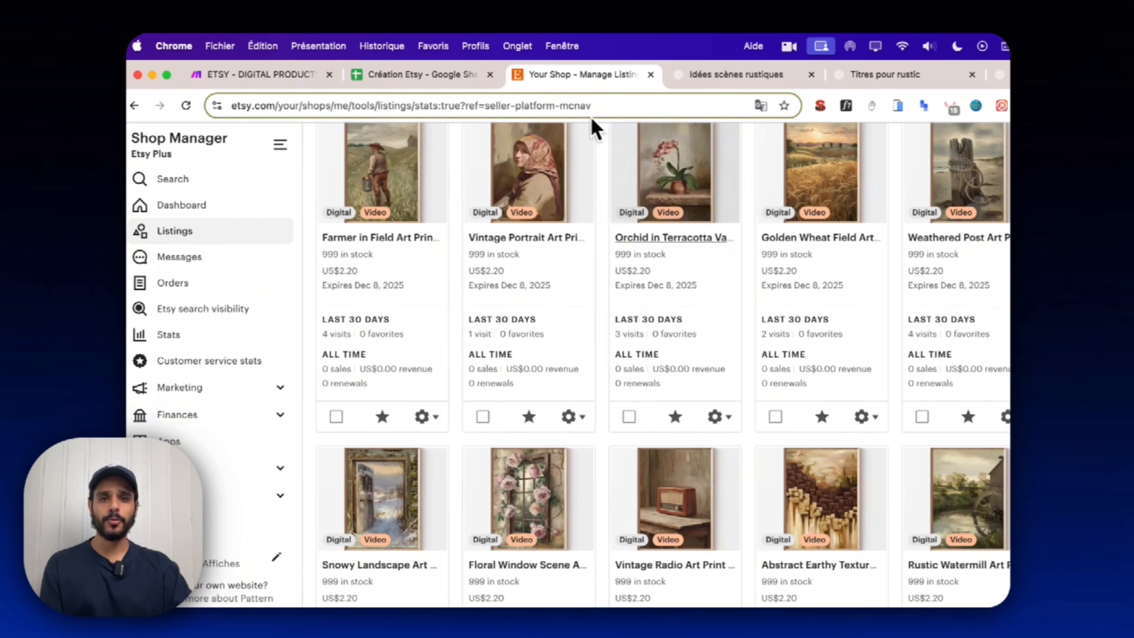
{"action": "left_click", "coordinate": [357, 74]}
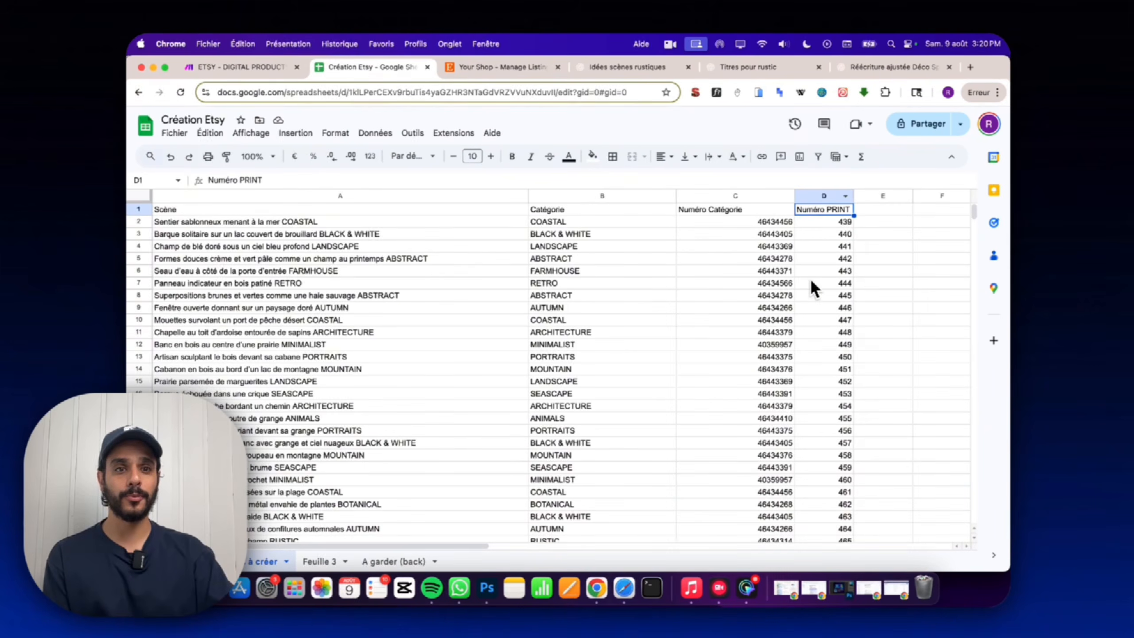
{"action": "left_click", "coordinate": [825, 222]}
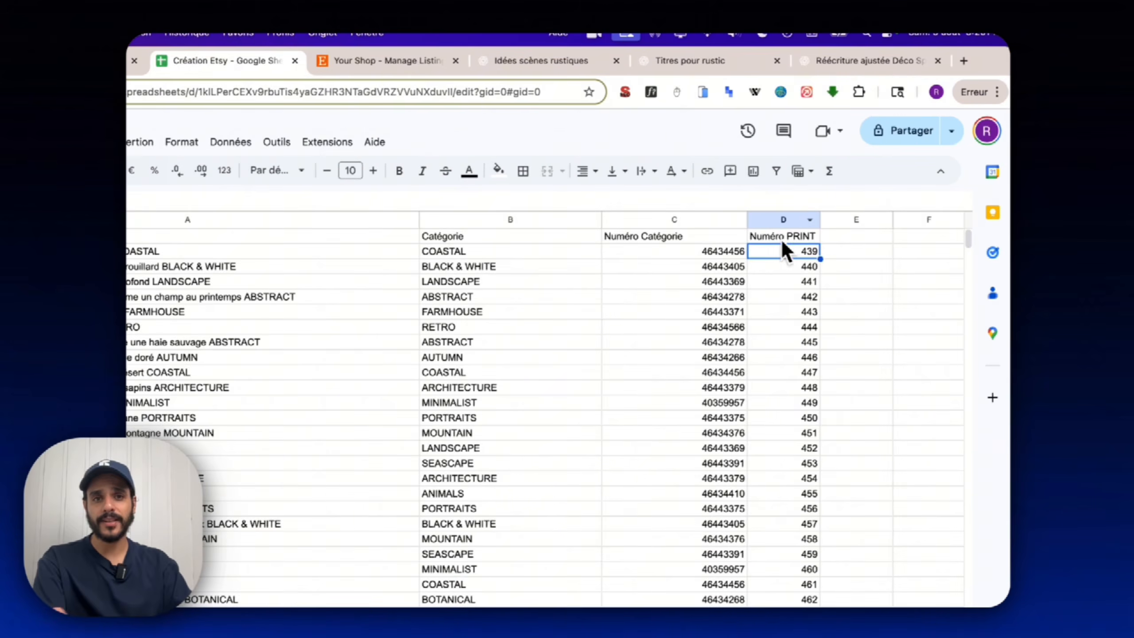
{"action": "left_click", "coordinate": [402, 62]}
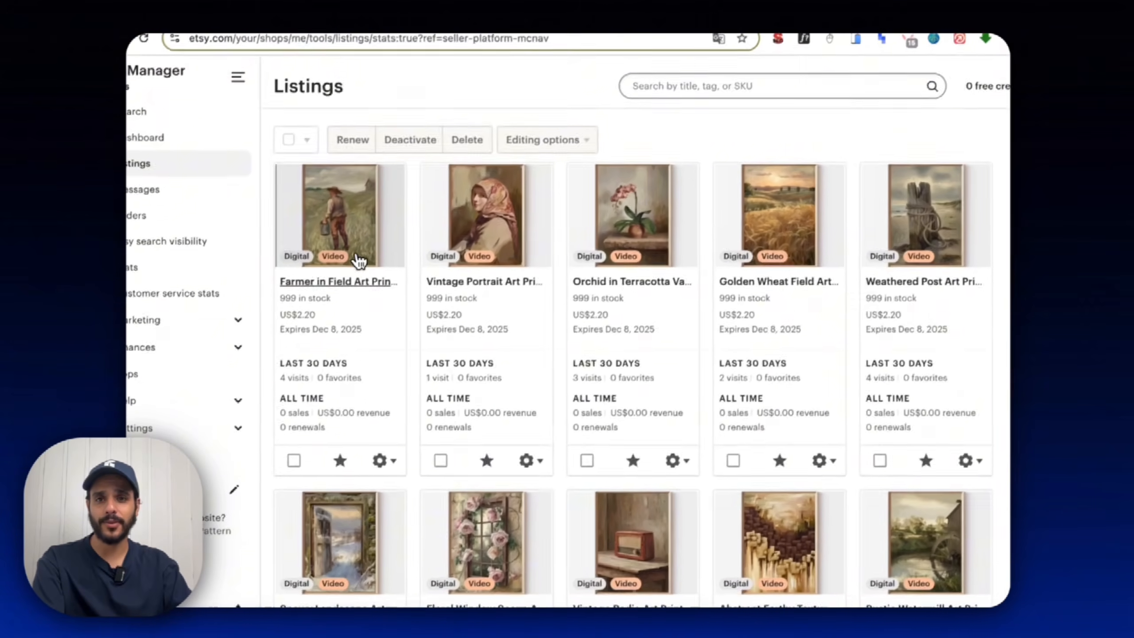
{"action": "left_click", "coordinate": [308, 323]}
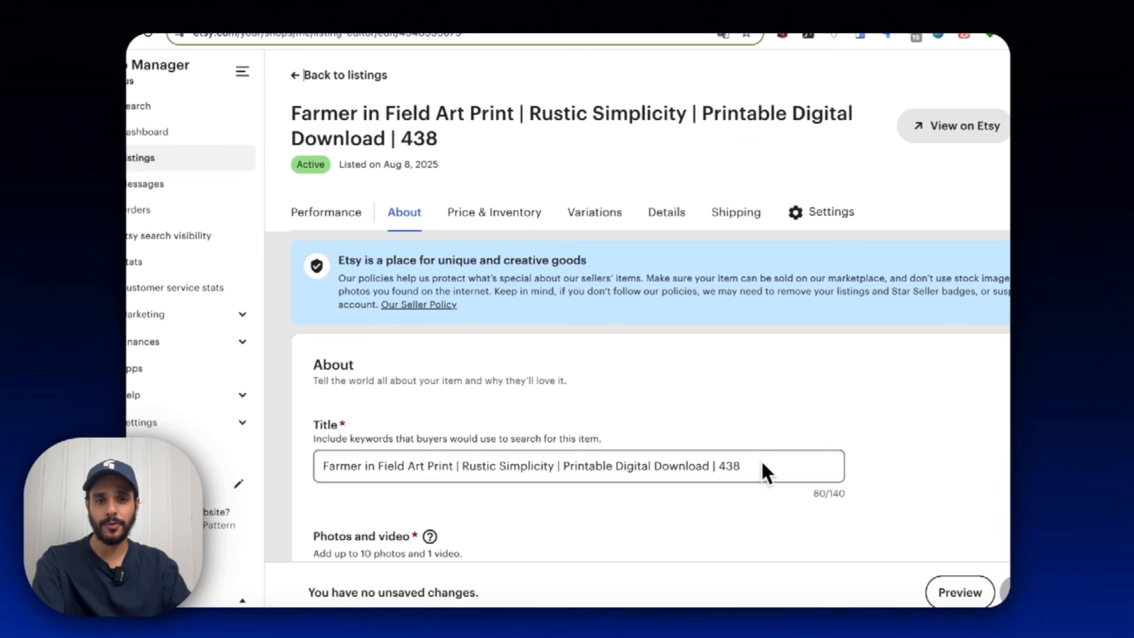
{"action": "left_click", "coordinate": [143, 107]}
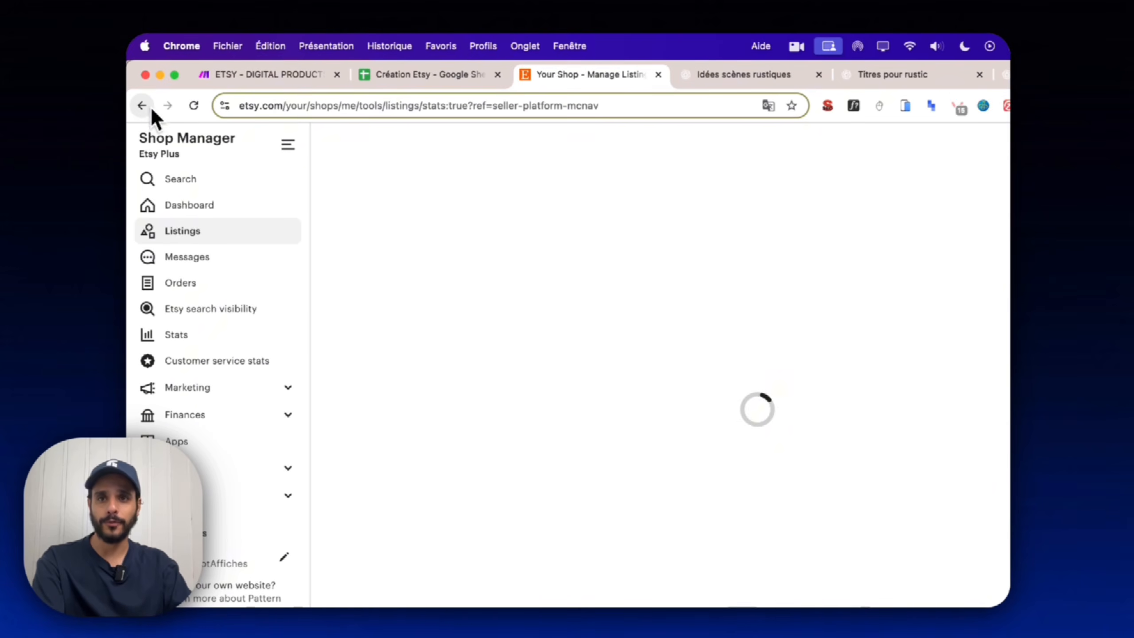
Check the first Catégorie cell in the Création Etsy sheet, and open the DecoSpotAffiches shop page to examine its sections.
{"action": "left_click", "coordinate": [398, 75]}
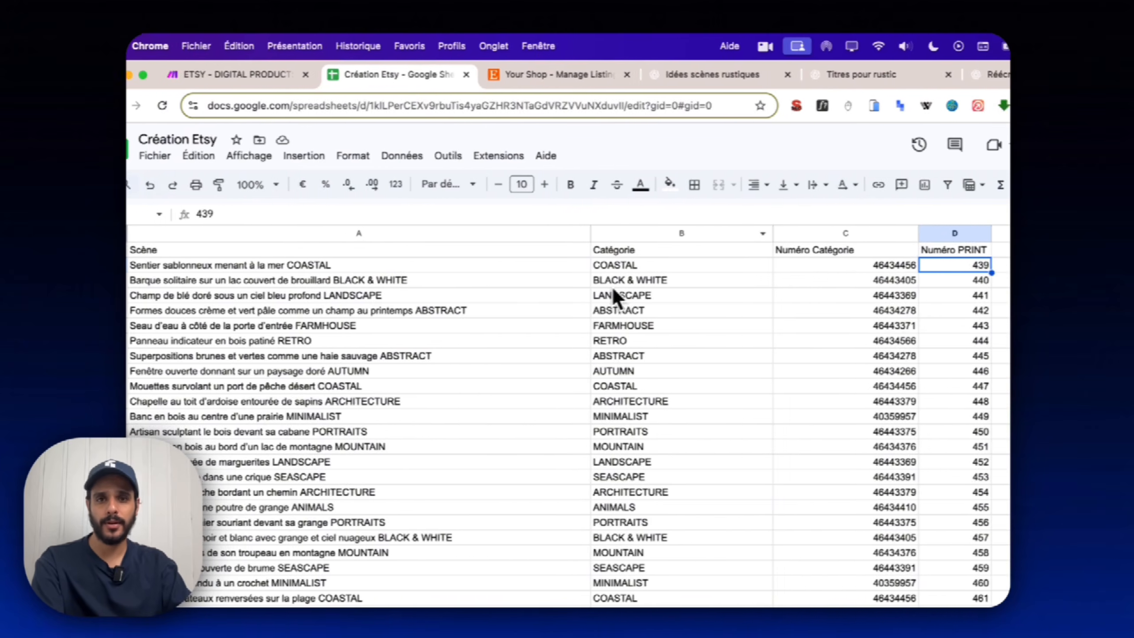
{"action": "left_click", "coordinate": [684, 267]}
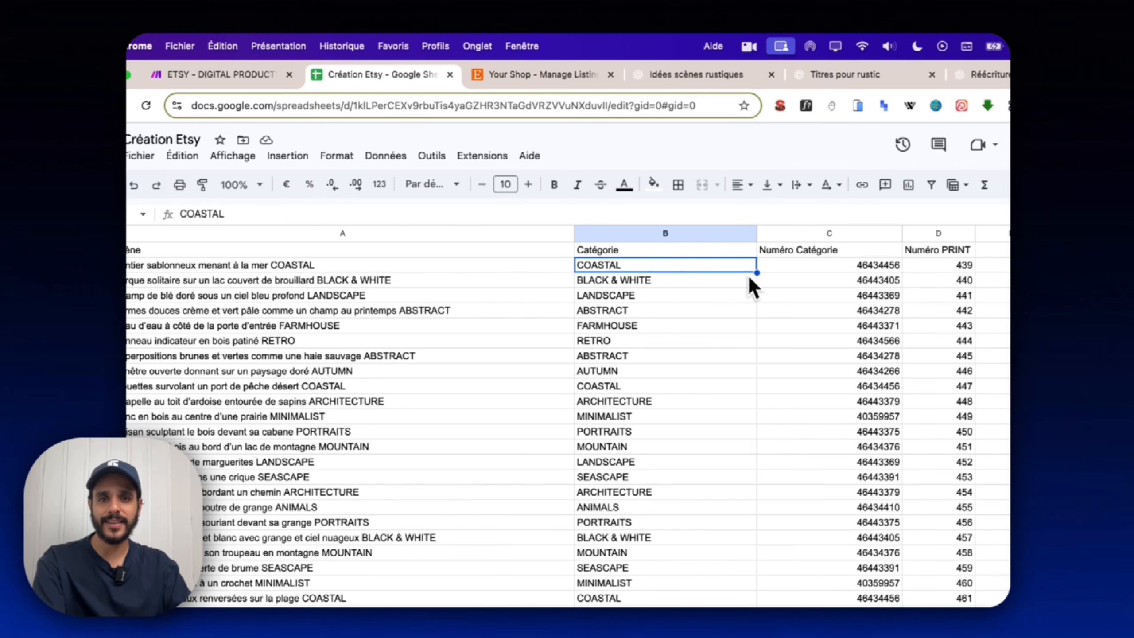
{"action": "left_click", "coordinate": [516, 74]}
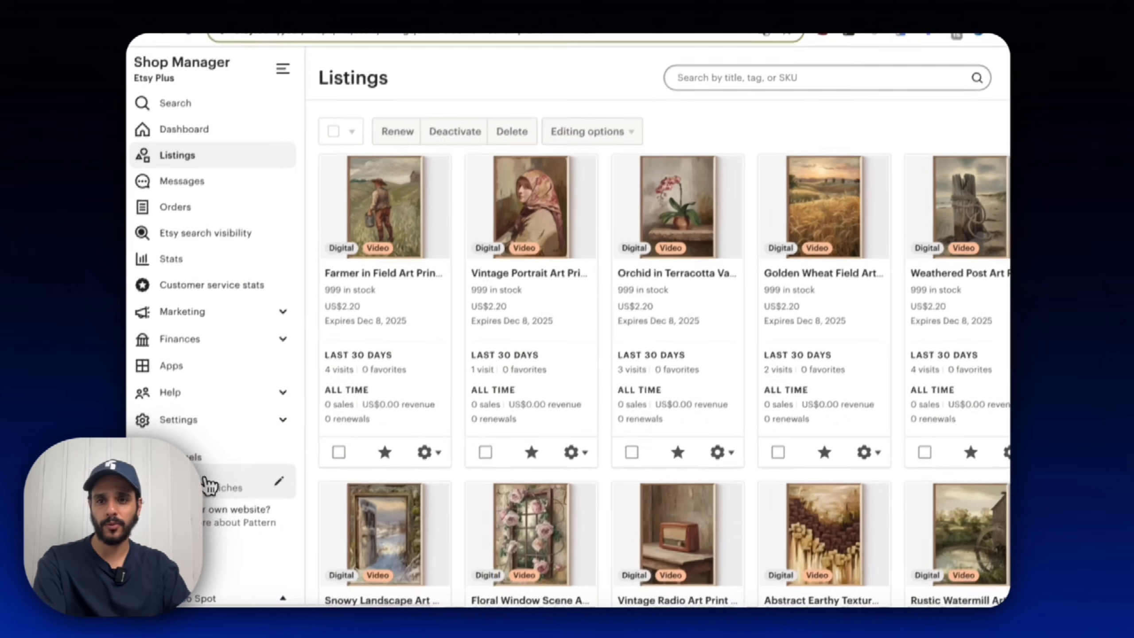
{"action": "right_click", "coordinate": [210, 480]}
{"action": "left_click", "coordinate": [243, 463]}
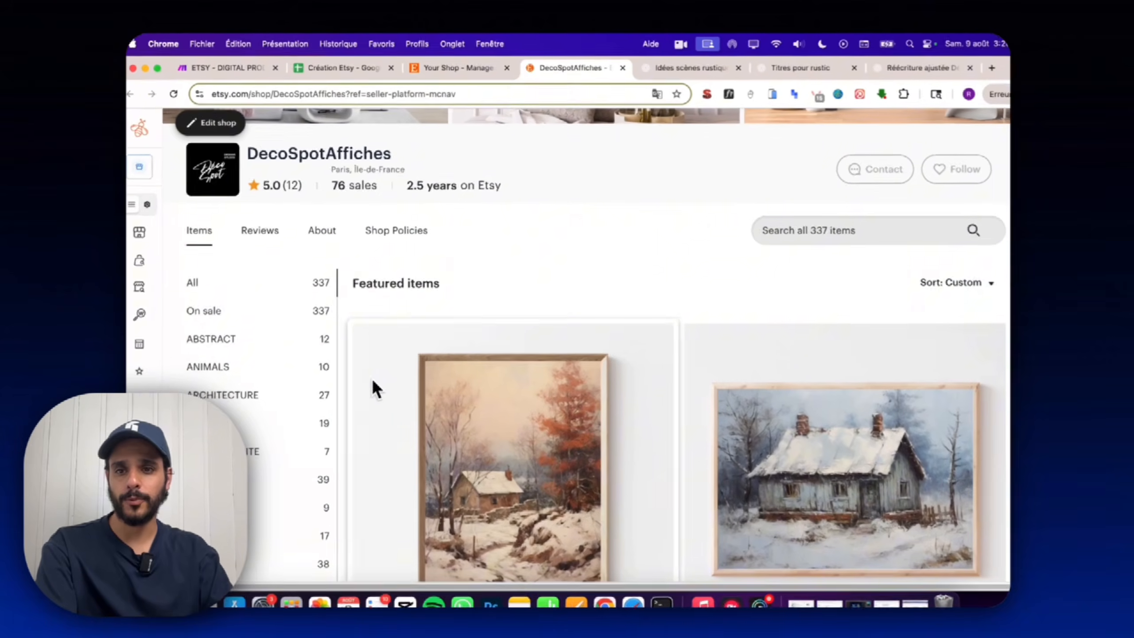
{"action": "scroll", "coordinate": [241, 301], "scroll_direction": "down", "scroll_amount": 5}
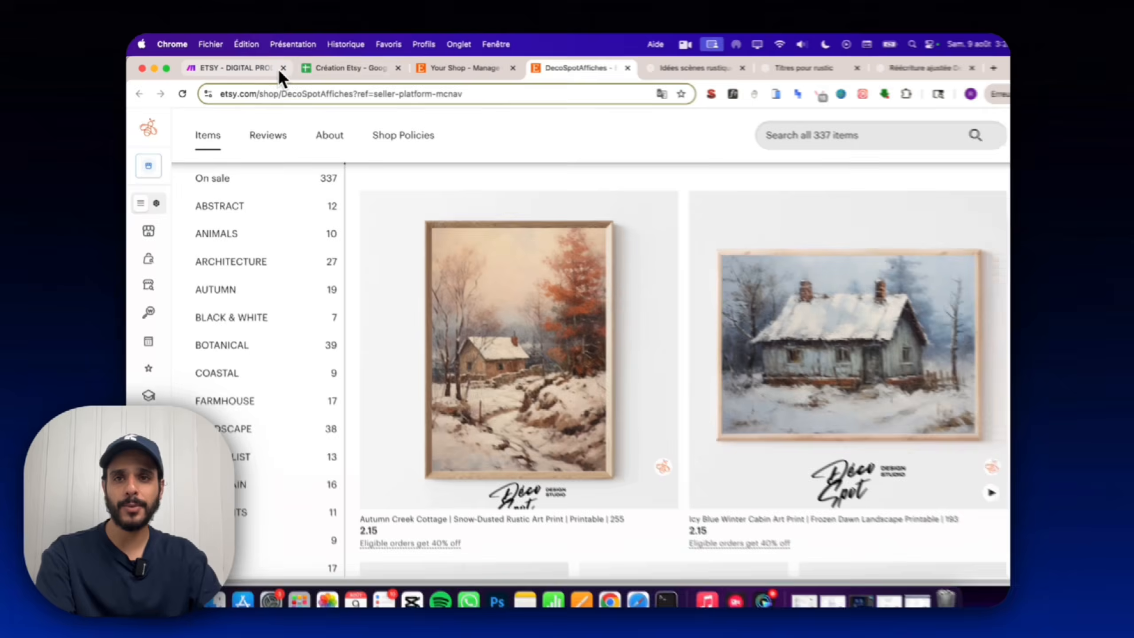
Return to the Création Etsy sheet and review the category names from COASTAL to MOUNTAIN in the Catégorie column.
{"action": "left_click", "coordinate": [312, 67]}
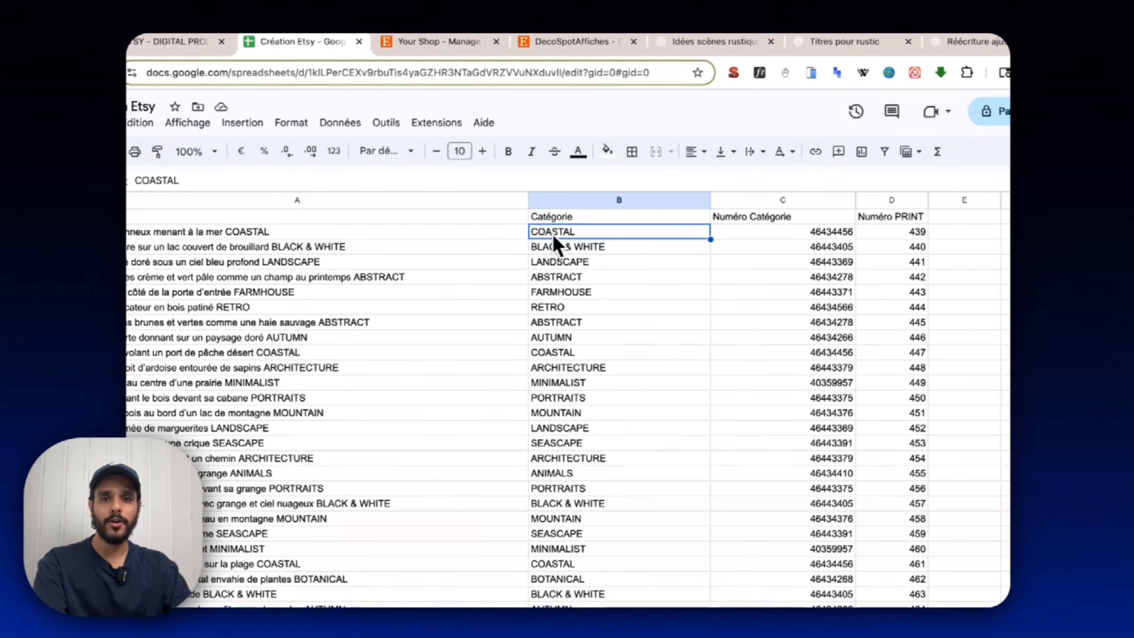
{"action": "left_click_drag", "start_coordinate": [553, 235], "coordinate": [561, 474]}
{"action": "left_click", "coordinate": [568, 387]}
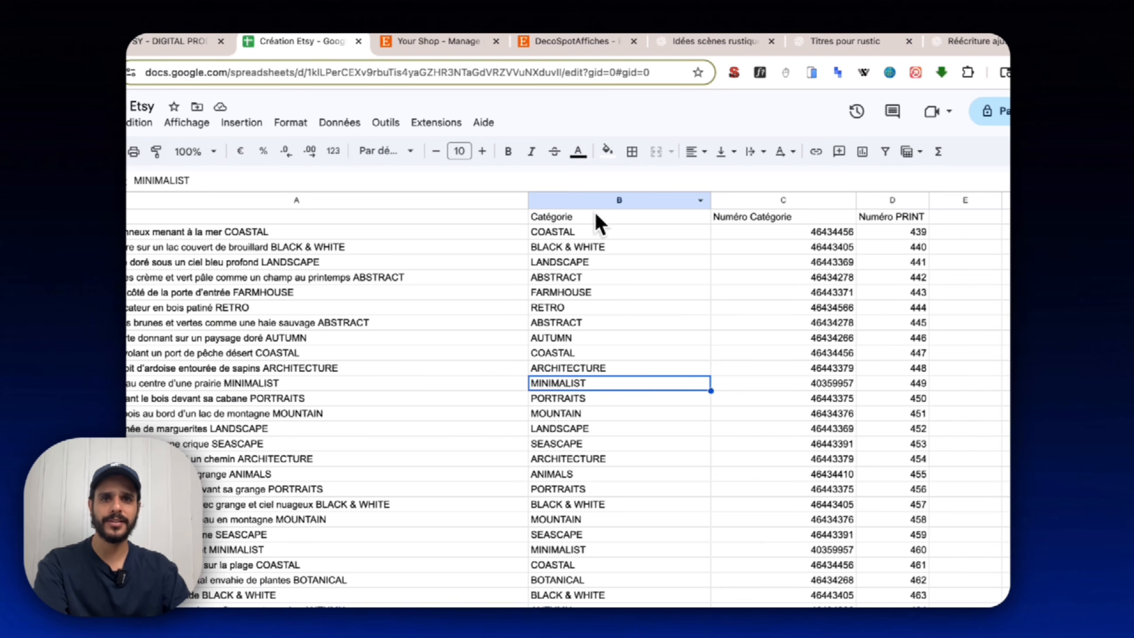
{"action": "left_click_drag", "start_coordinate": [599, 231], "coordinate": [576, 413]}
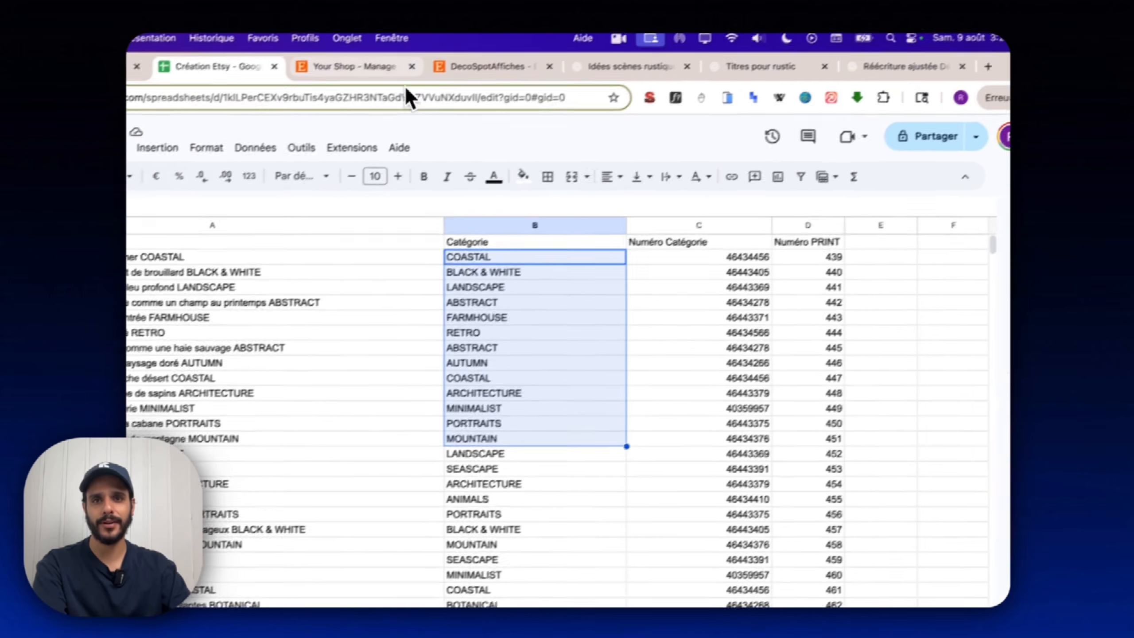
Open section management in the Etsy Shop Manager, inspect the WINTER section's edit form, and close it without changes.
{"action": "left_click", "coordinate": [355, 67]}
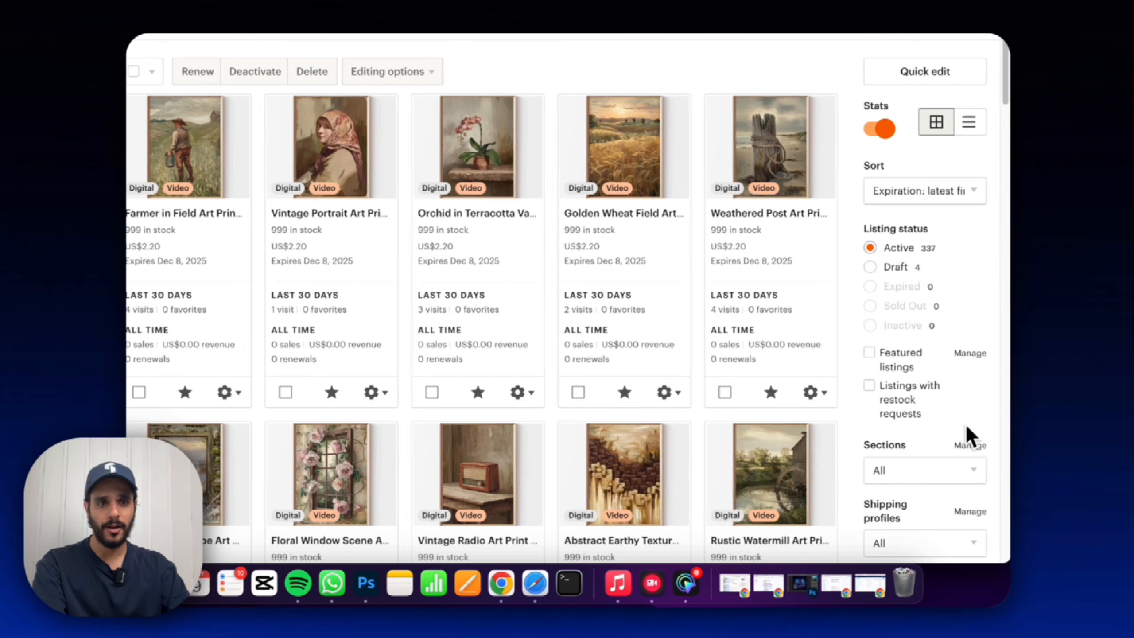
{"action": "scroll", "coordinate": [965, 445], "scroll_direction": "down", "scroll_amount": 1}
{"action": "left_click", "coordinate": [968, 418]}
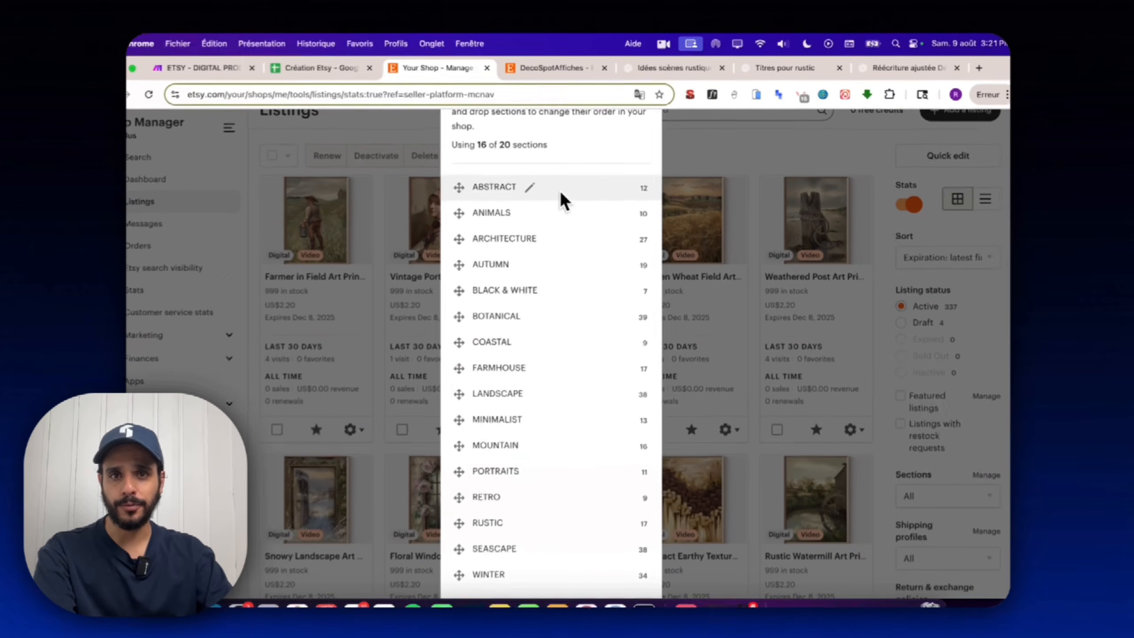
{"action": "scroll", "coordinate": [547, 285], "scroll_direction": "down", "scroll_amount": 5}
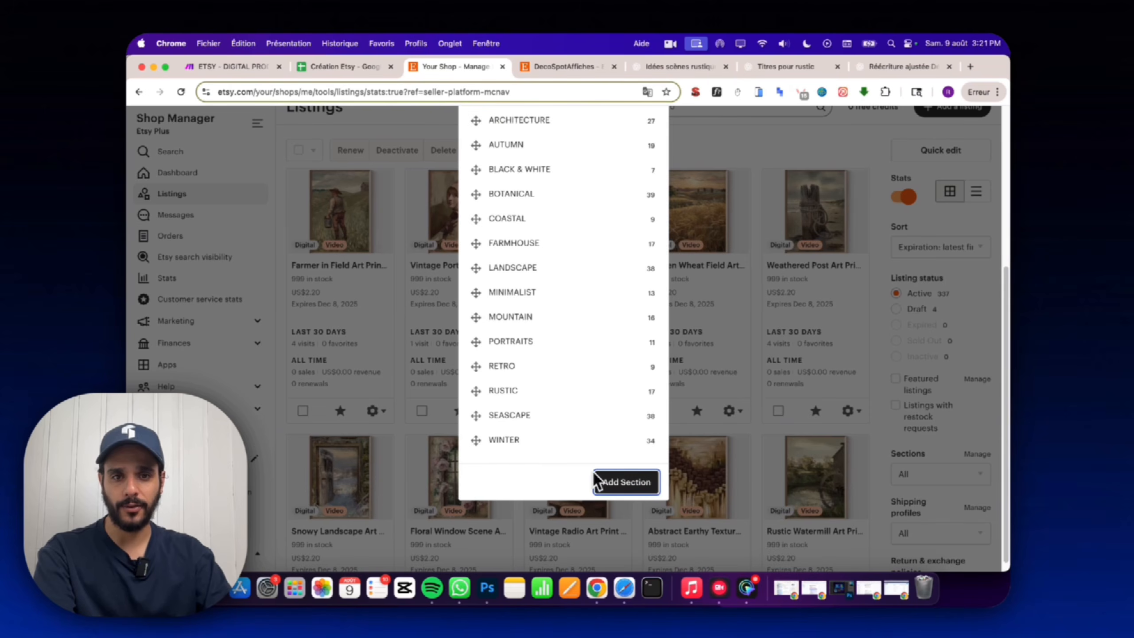
{"action": "left_click", "coordinate": [531, 439]}
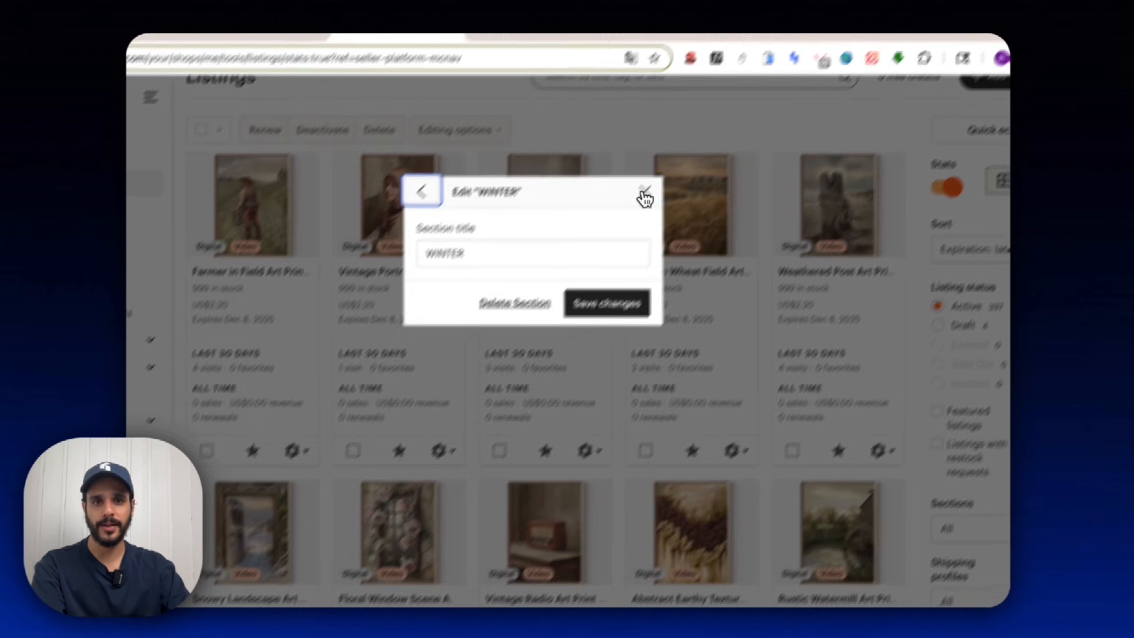
{"action": "left_click", "coordinate": [680, 166]}
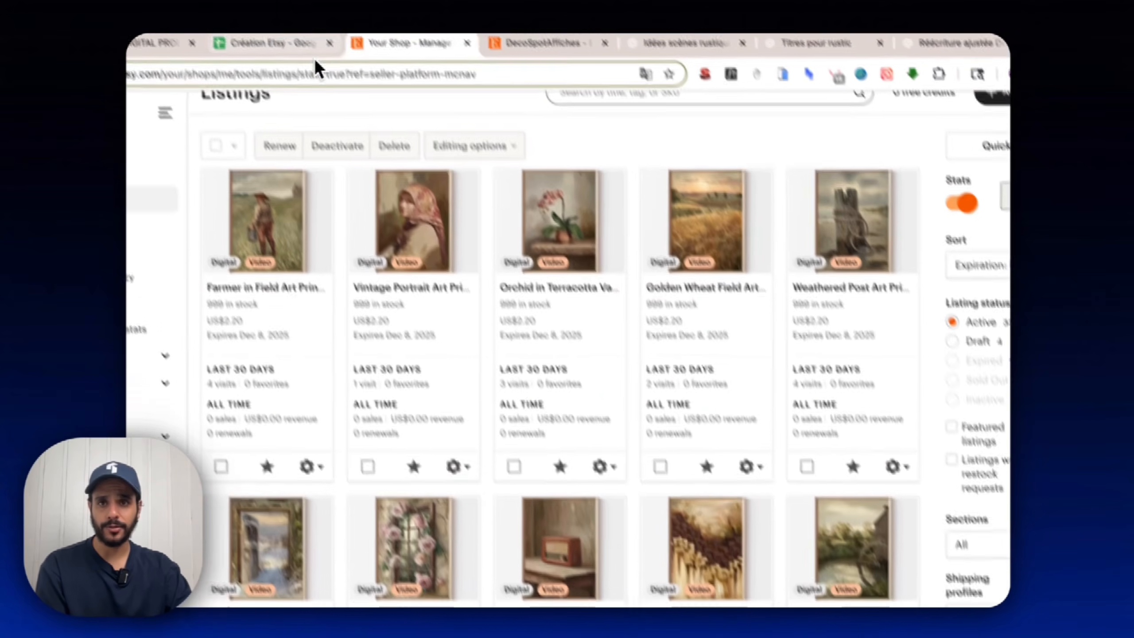
Inspect the first Numéro Catégorie formula in the sheet, and find the ABSTRACT section's section_id in its Etsy shop URL.
{"action": "left_click", "coordinate": [313, 49]}
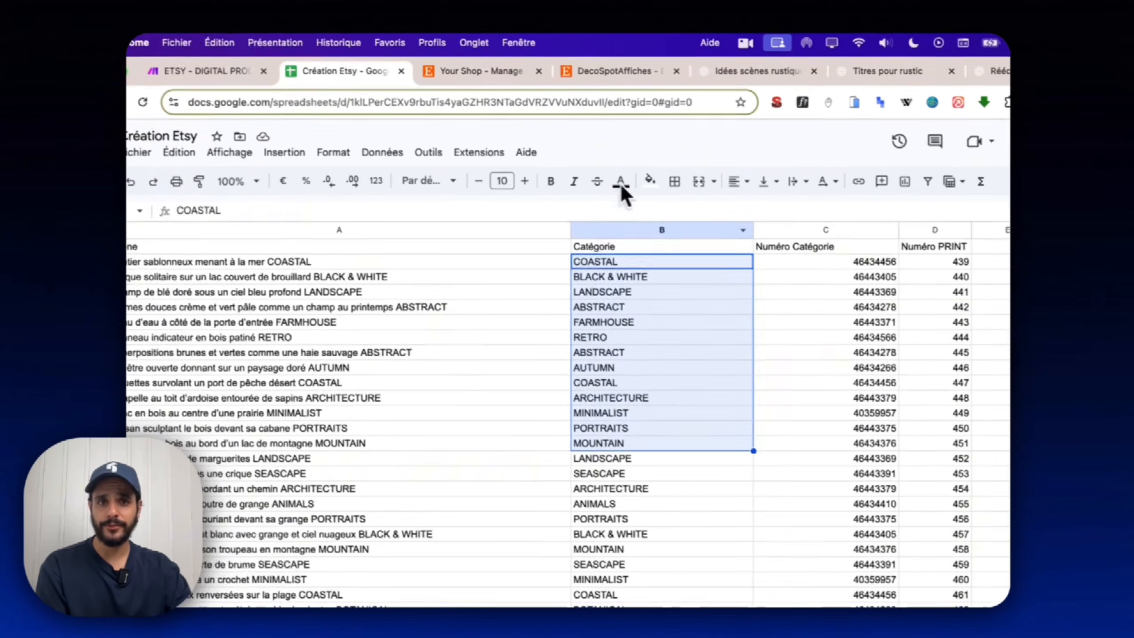
{"action": "left_click", "coordinate": [792, 273]}
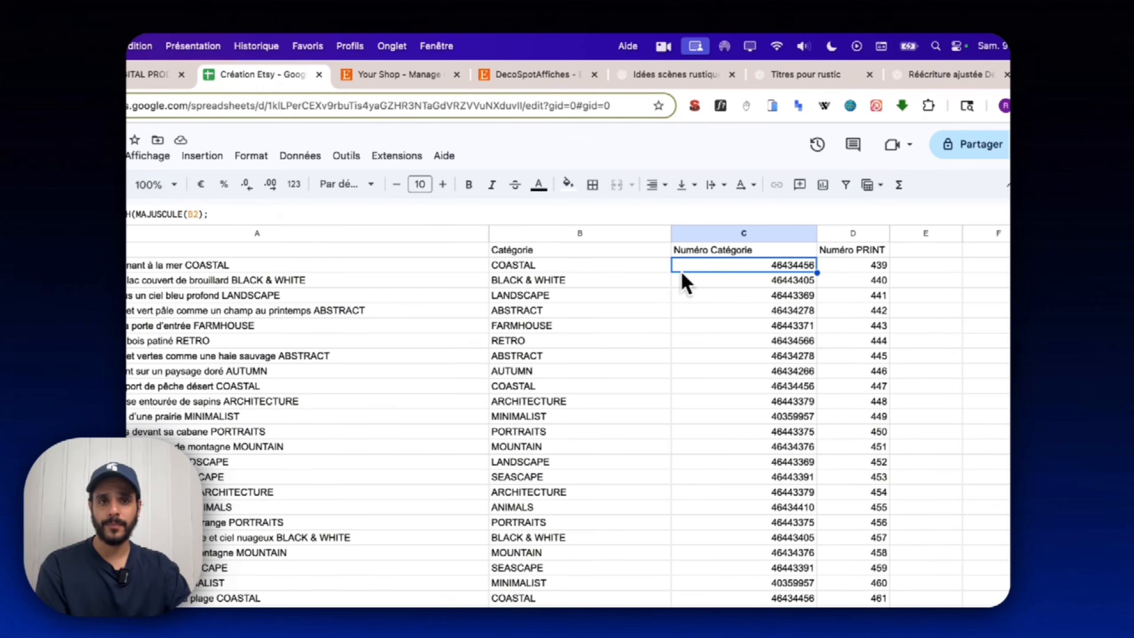
{"action": "left_click", "coordinate": [529, 74]}
{"action": "scroll", "coordinate": [405, 324], "scroll_direction": "up", "scroll_amount": 5}
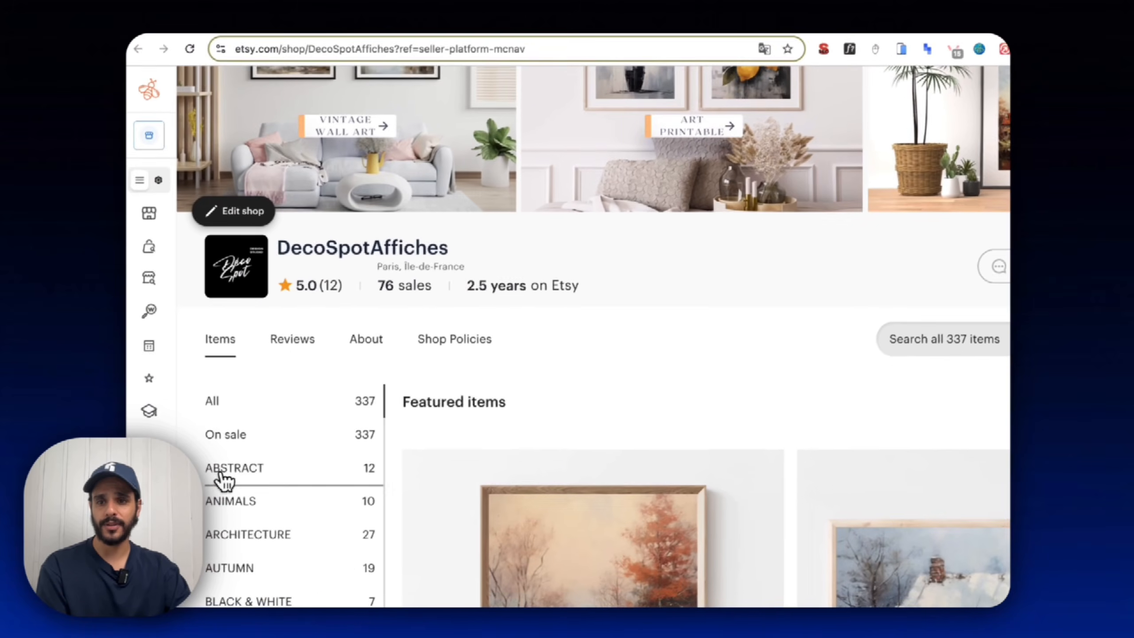
{"action": "left_click", "coordinate": [224, 474]}
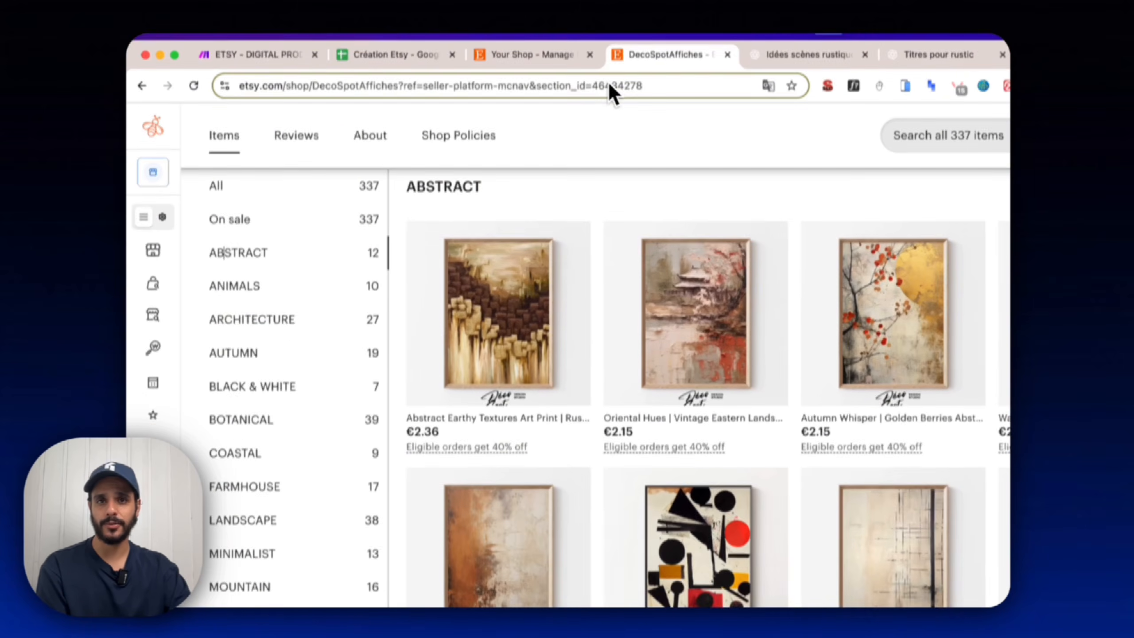
{"action": "double_click", "coordinate": [619, 47]}
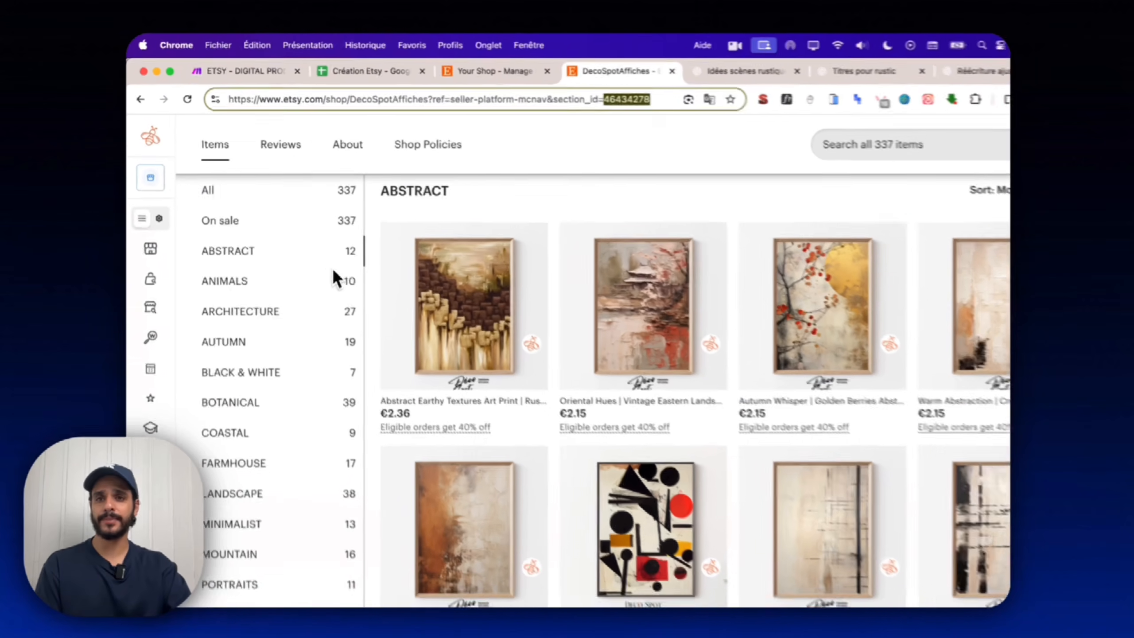
Open the Titres pour rustic ChatGPT conversation and review the prompt requesting a Google Sheets formula that maps categories to section numbers.
{"action": "left_click", "coordinate": [291, 236]}
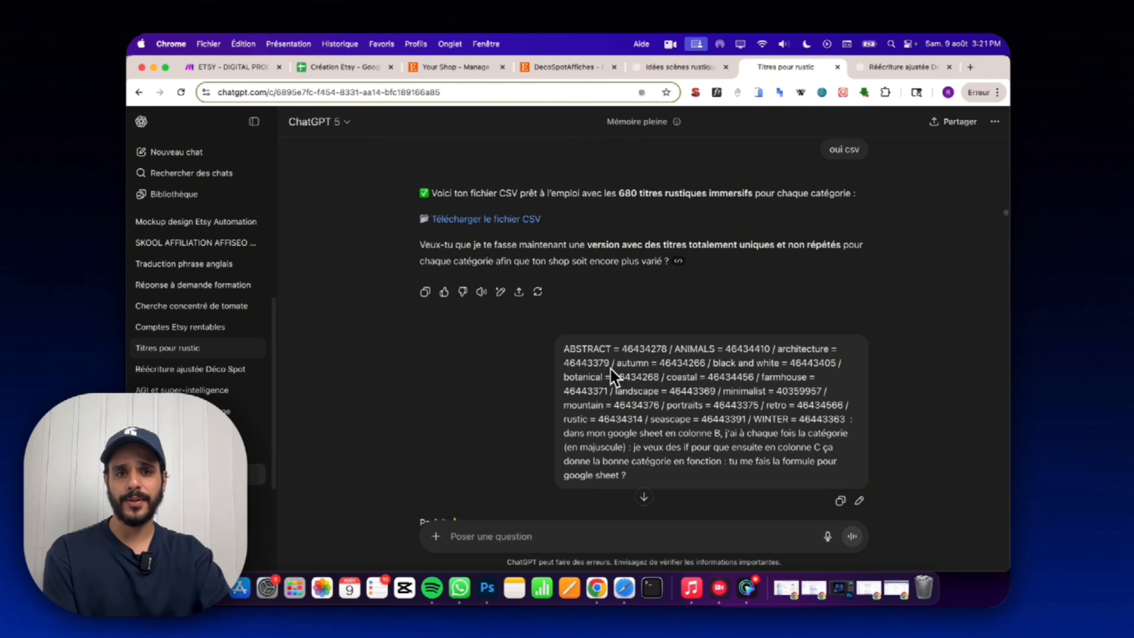
{"action": "left_click_drag", "start_coordinate": [562, 349], "coordinate": [632, 431]}
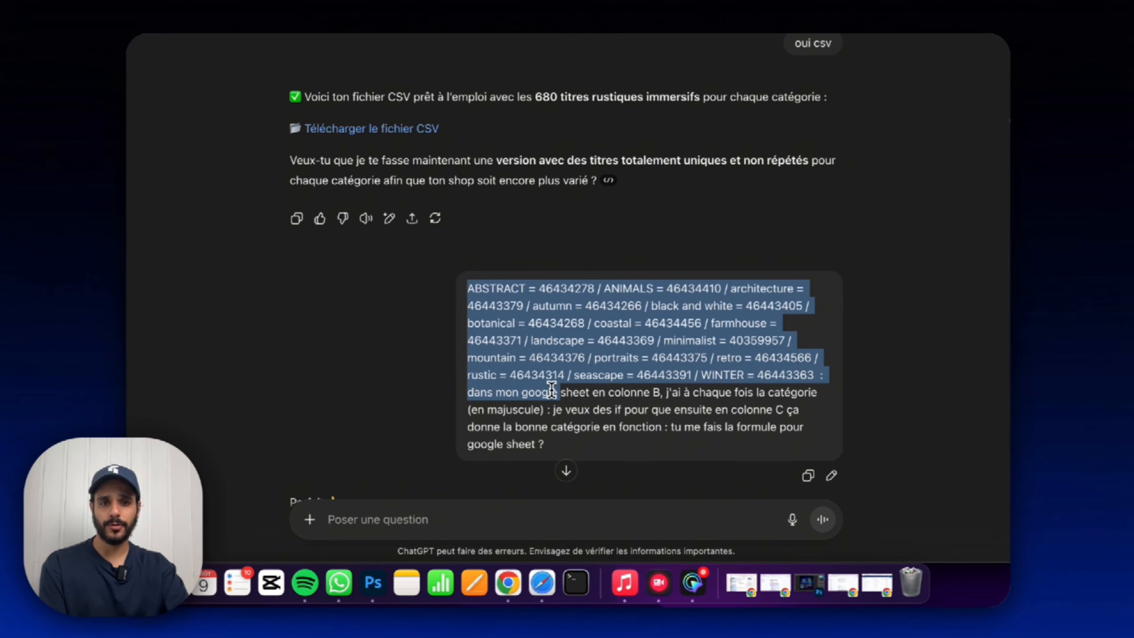
{"action": "left_click_drag", "start_coordinate": [552, 390], "coordinate": [586, 377]}
{"action": "left_click", "coordinate": [588, 404]}
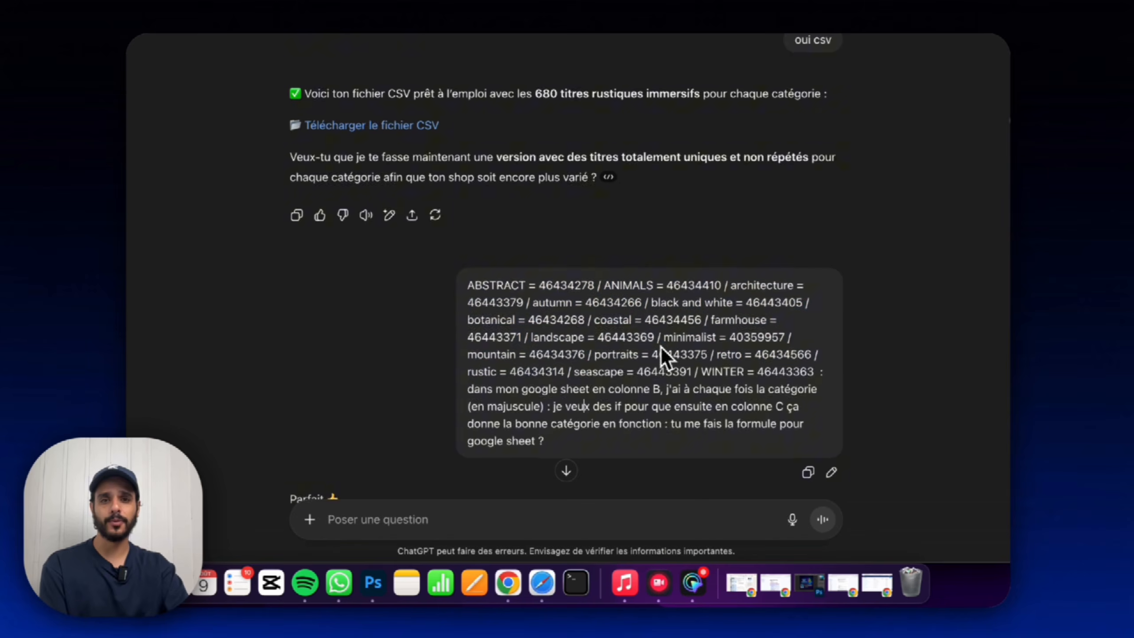
Review the IF formula for C2 and the corrected SWITCH version with semicolons in the ChatGPT conversation.
{"action": "scroll", "coordinate": [668, 344], "scroll_direction": "down", "scroll_amount": 9}
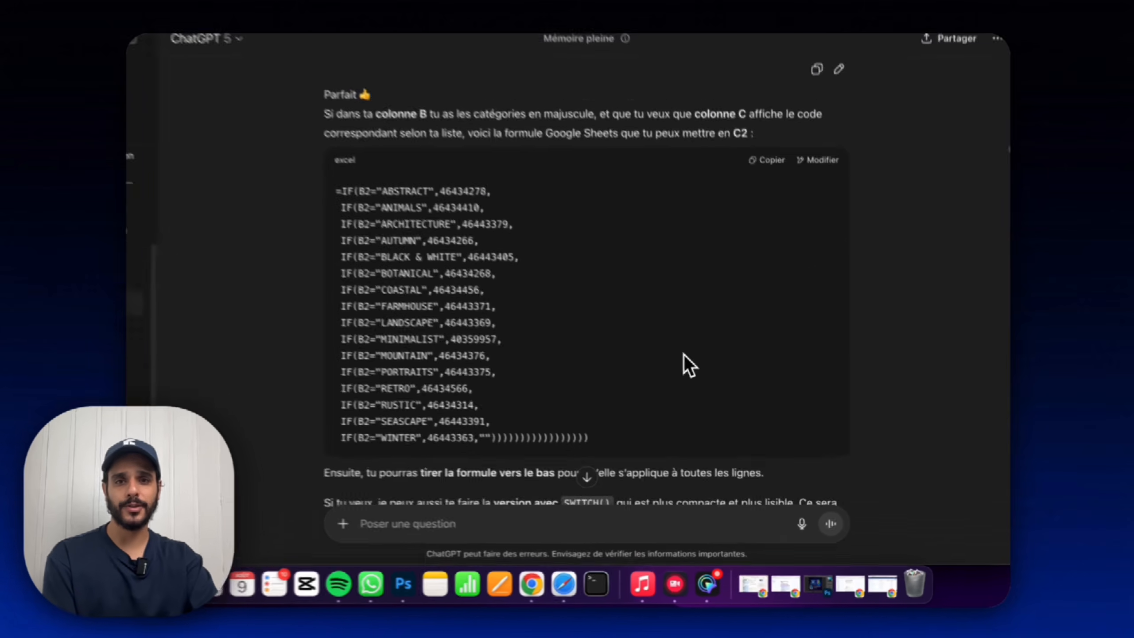
{"action": "scroll", "coordinate": [625, 321], "scroll_direction": "down", "scroll_amount": 10}
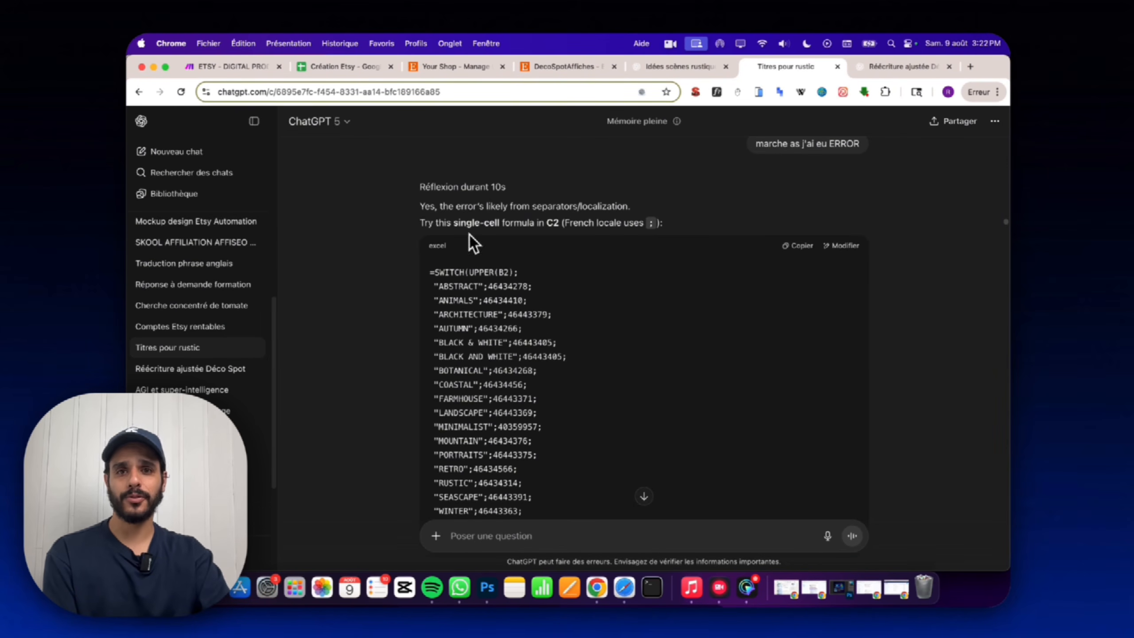
{"action": "double_click", "coordinate": [481, 286]}
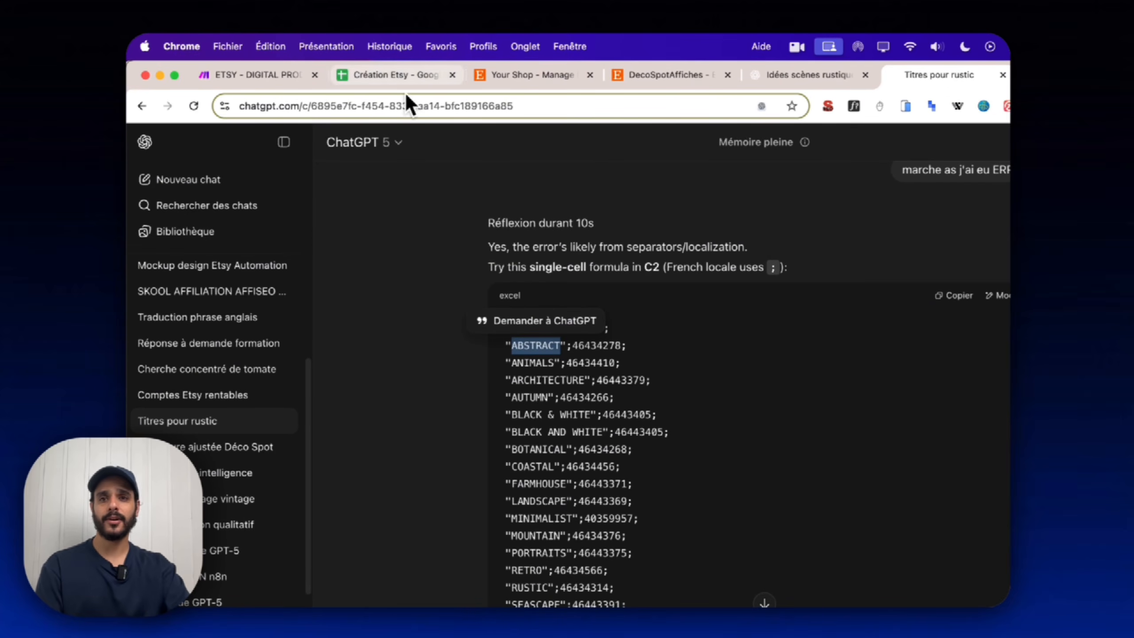
Return to the Création Etsy sheet and inspect the SWITCH formula in the first Numéro Catégorie cell and its fill handle.
{"action": "left_click", "coordinate": [396, 74]}
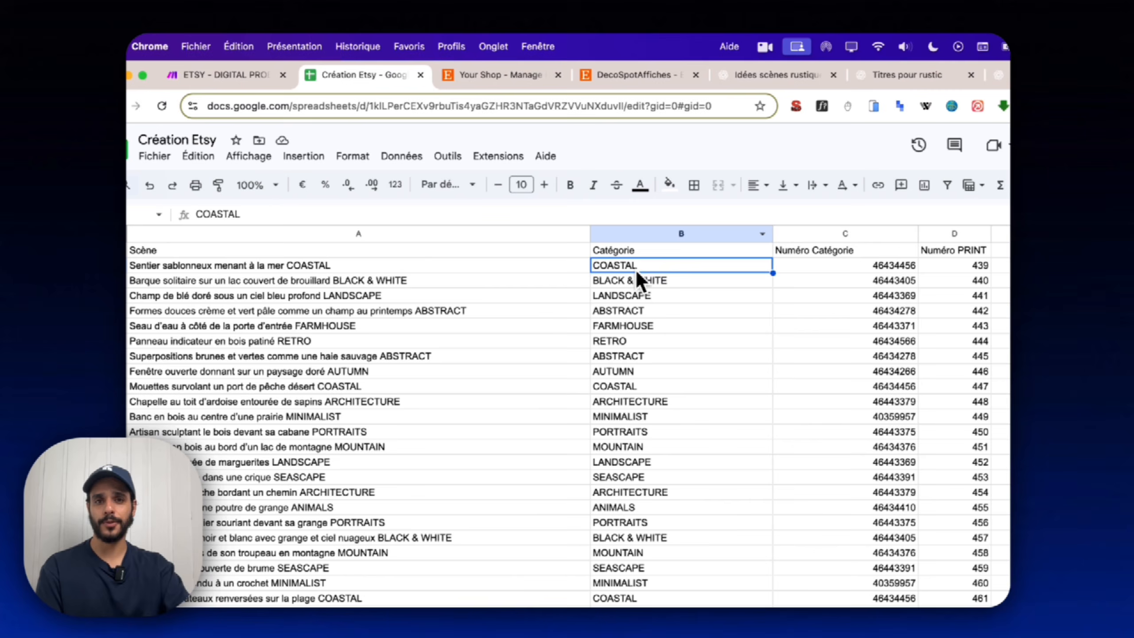
{"action": "left_click", "coordinate": [831, 266]}
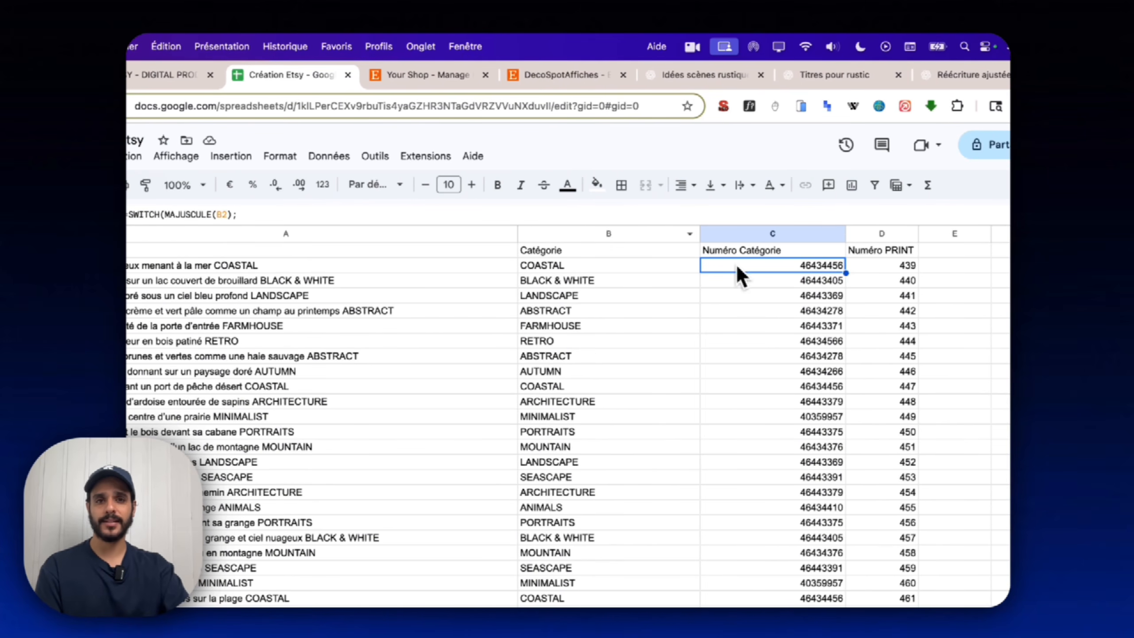
{"action": "left_click", "coordinate": [262, 215]}
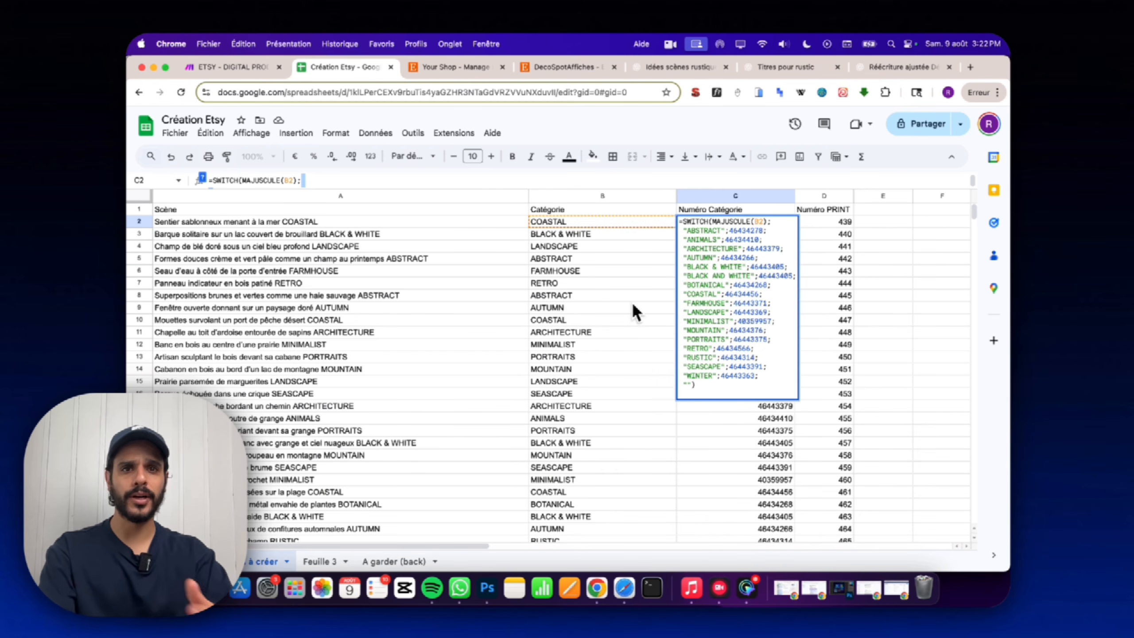
{"action": "key", "text": "Escape"}
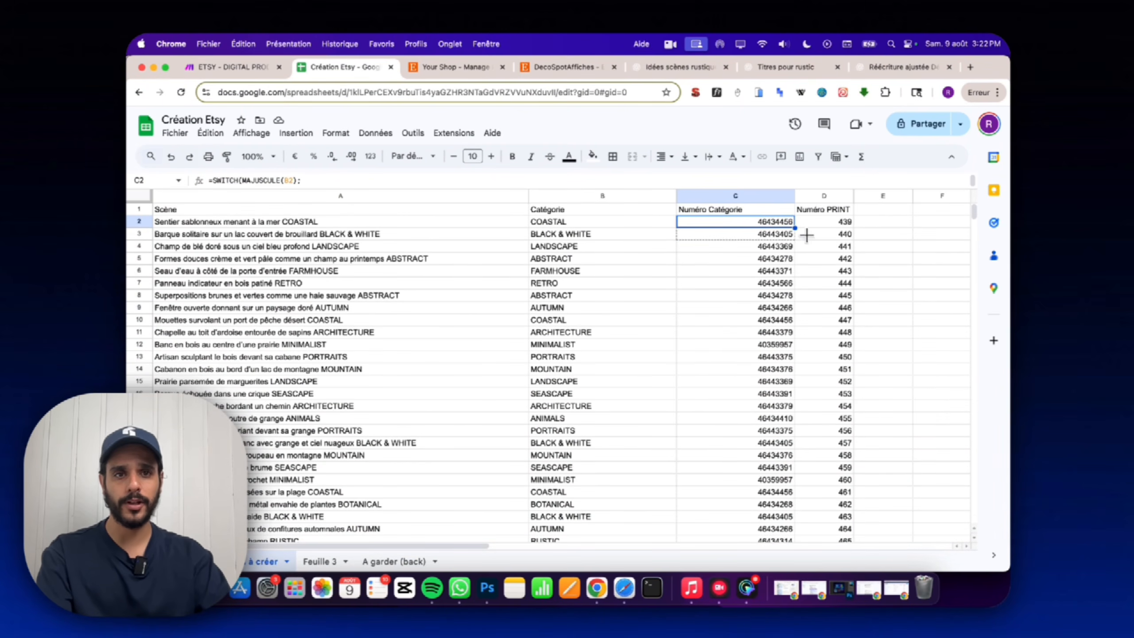
{"action": "left_click_drag", "start_coordinate": [807, 235], "coordinate": [807, 225]}
{"action": "left_click", "coordinate": [784, 223]}
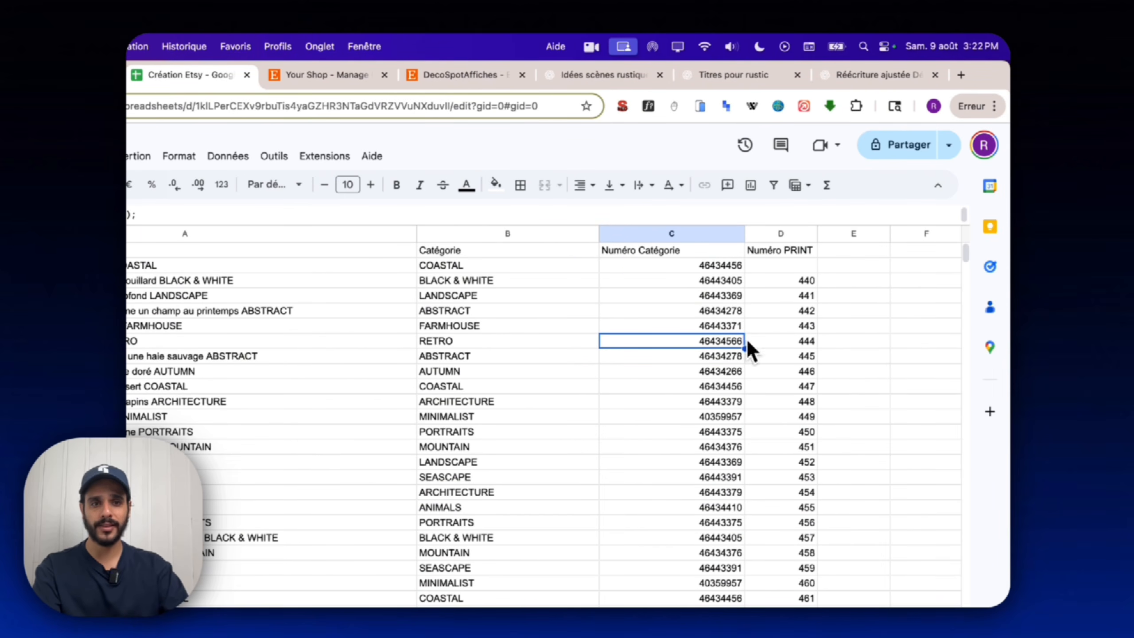
Find the RETRO section's section_id in its Etsy shop URL and return to the Création Etsy sheet.
{"action": "left_click", "coordinate": [447, 75]}
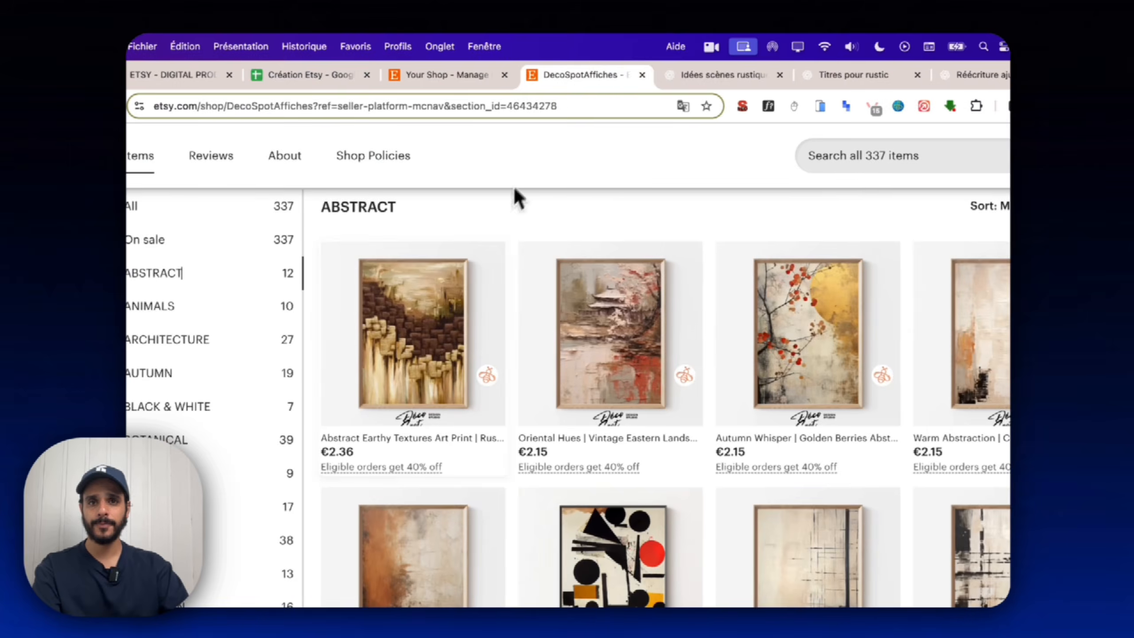
{"action": "scroll", "coordinate": [271, 493], "scroll_direction": "down", "scroll_amount": 2}
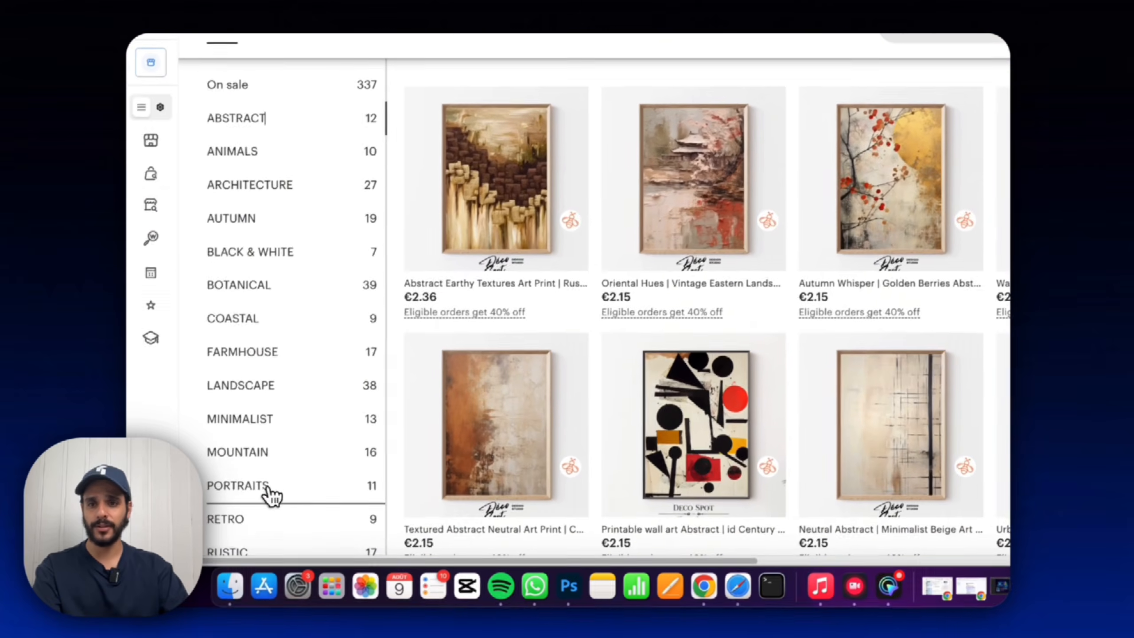
{"action": "left_click", "coordinate": [267, 492]}
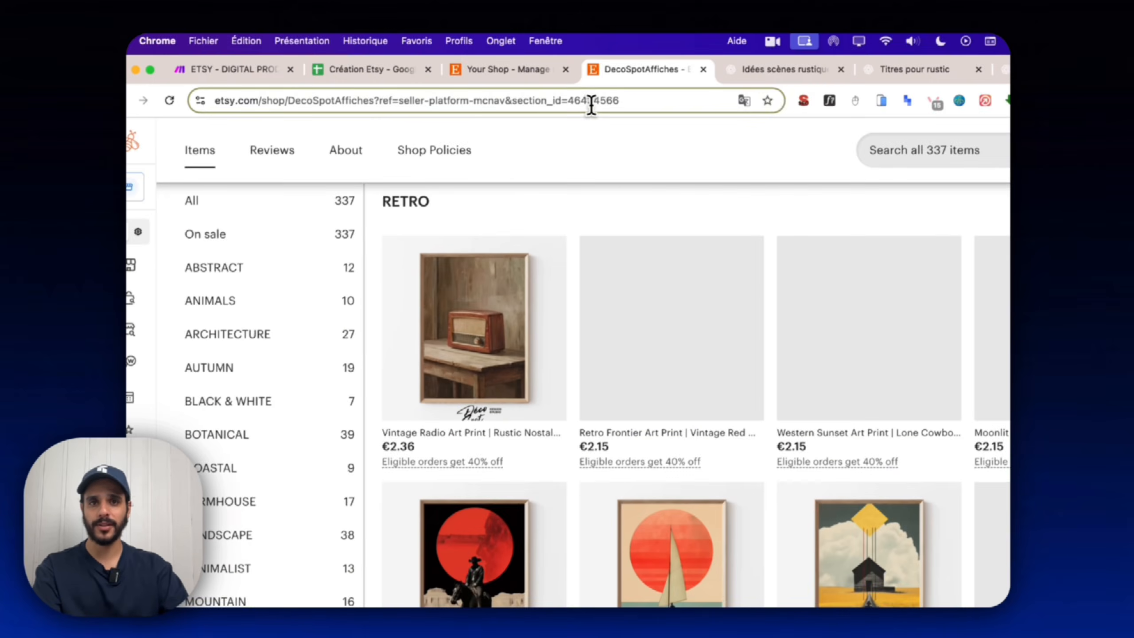
{"action": "left_click", "coordinate": [599, 60]}
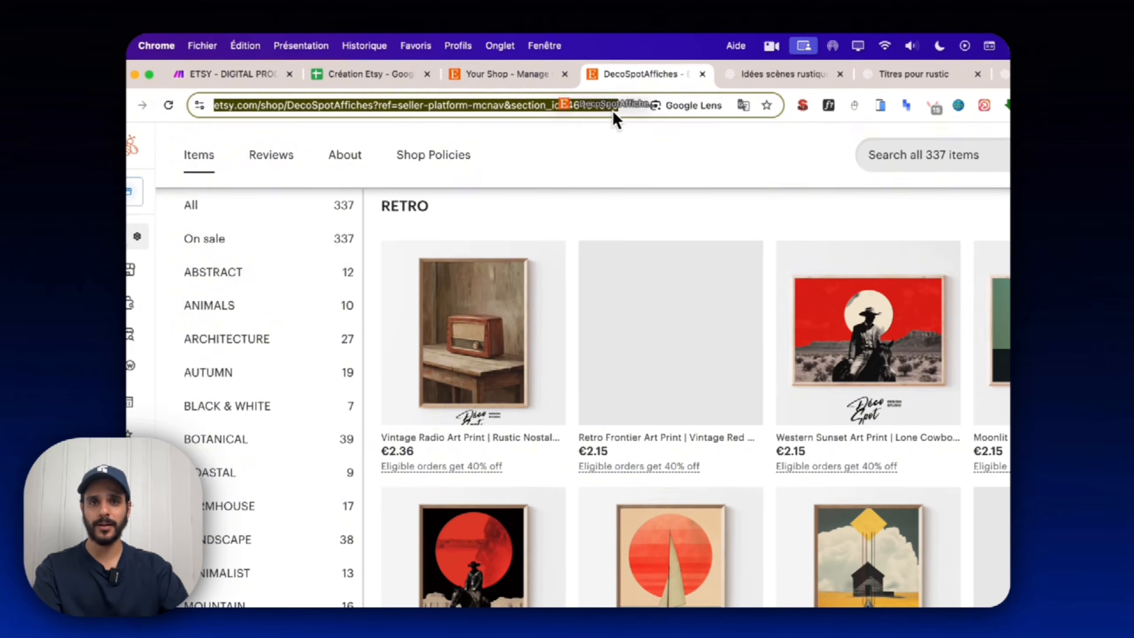
{"action": "left_click", "coordinate": [408, 75]}
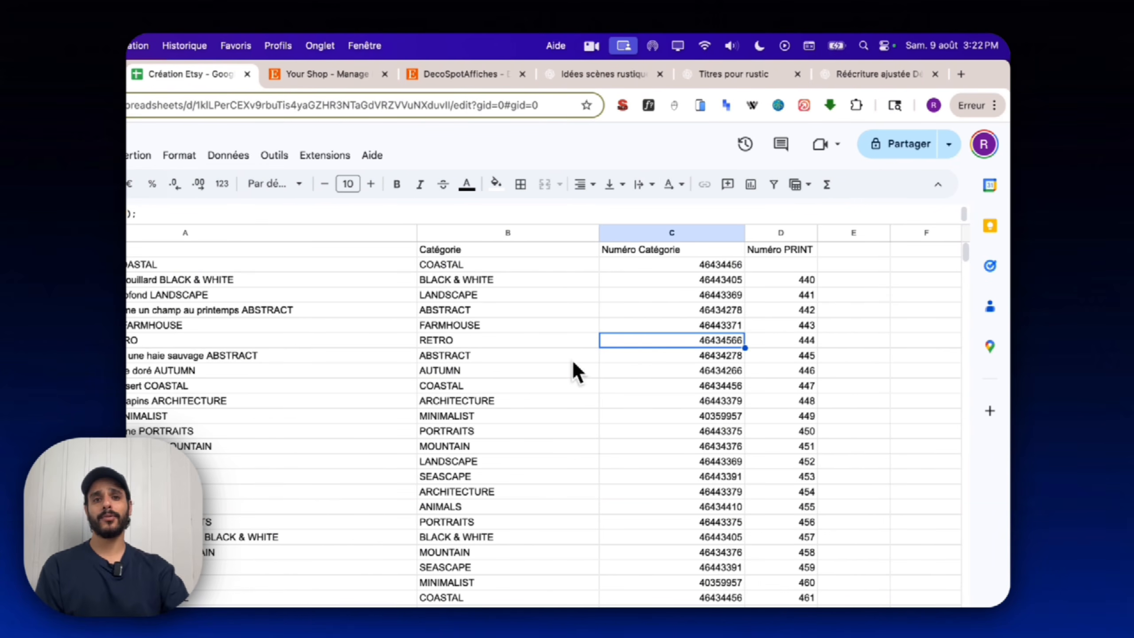
Review the sheet's Scène column and the ChatGPT prompt asking for 15 rustic oil painting scene ideas.
{"action": "left_click", "coordinate": [509, 296]}
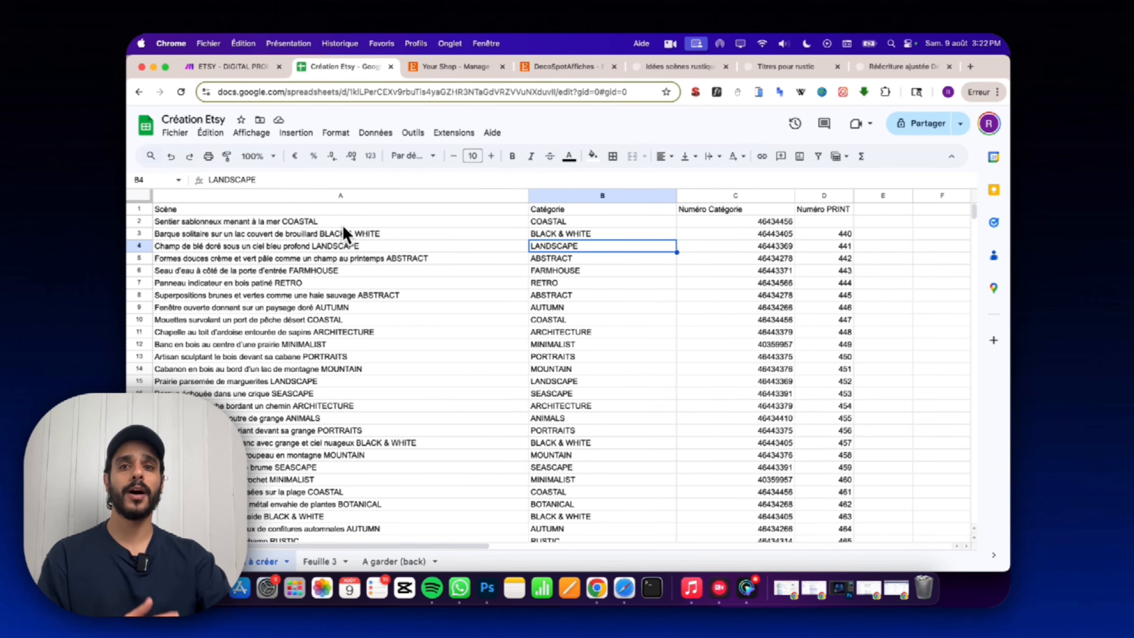
{"action": "left_click", "coordinate": [343, 223]}
{"action": "scroll", "coordinate": [342, 279], "scroll_direction": "down", "scroll_amount": 3}
{"action": "scroll", "coordinate": [356, 324], "scroll_direction": "up", "scroll_amount": 3}
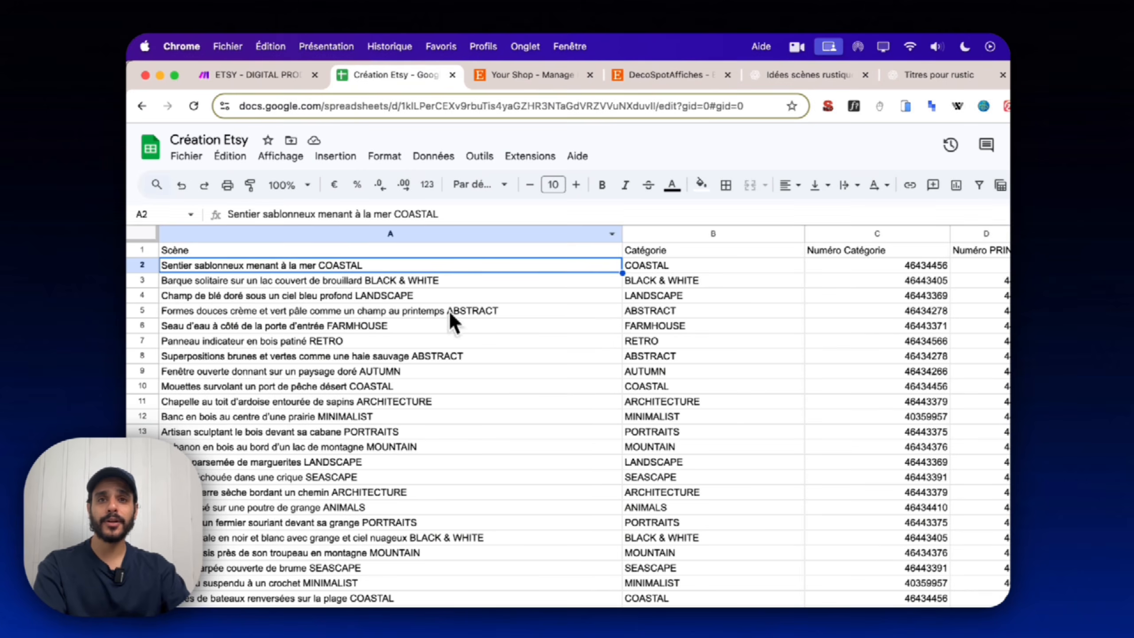
{"action": "left_click", "coordinate": [835, 76]}
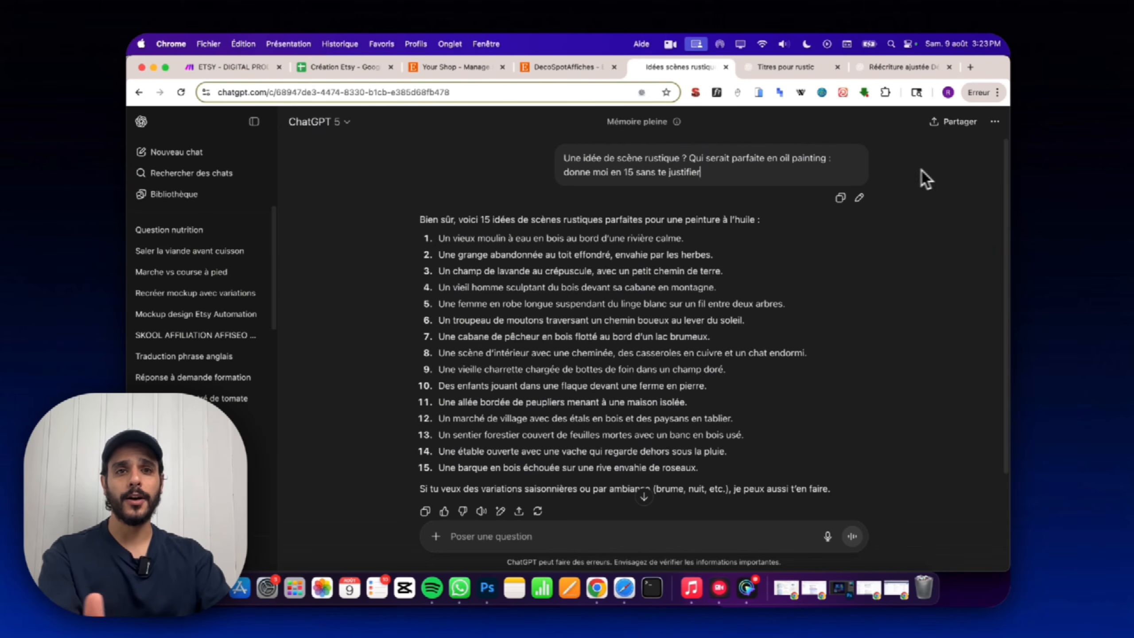
{"action": "scroll", "coordinate": [641, 172], "scroll_direction": "down", "scroll_amount": 1}
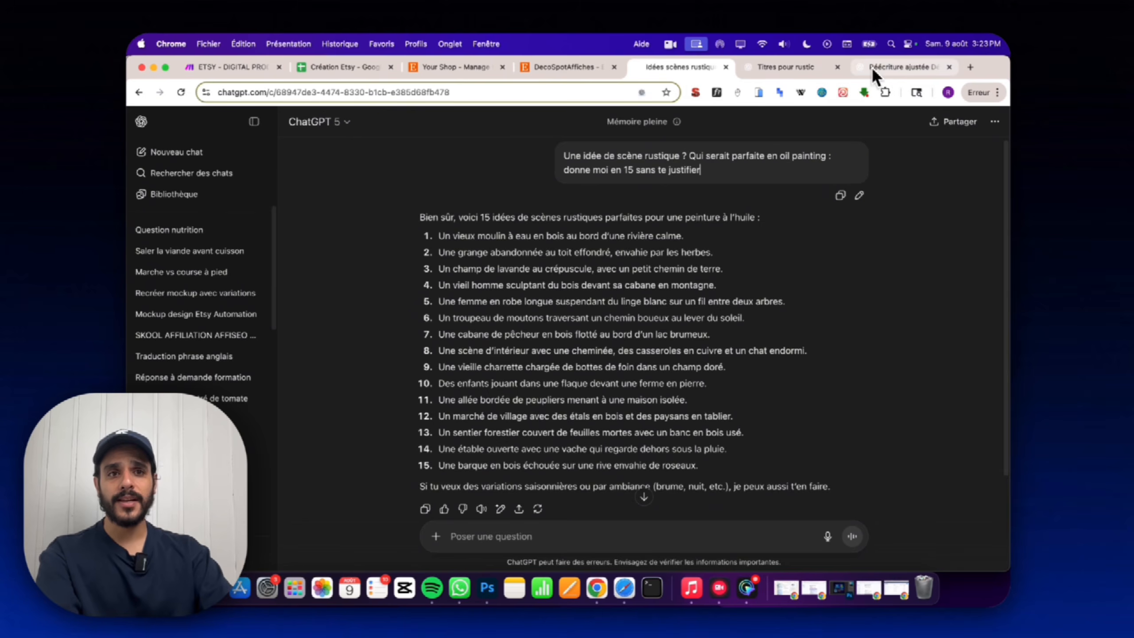
Open the Titres pour rustic conversation and review the generated scene titles by category, from ABSTRACT through WINTER.
{"action": "left_click", "coordinate": [873, 67]}
{"action": "left_click", "coordinate": [786, 67]}
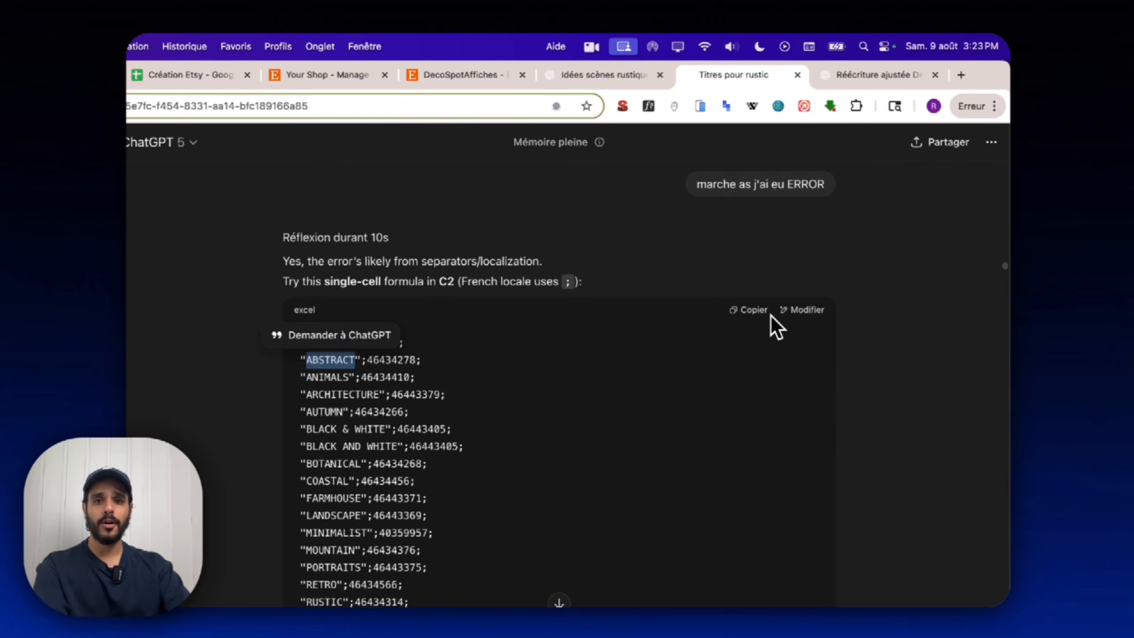
{"action": "scroll", "coordinate": [771, 315], "scroll_direction": "down", "scroll_amount": 20}
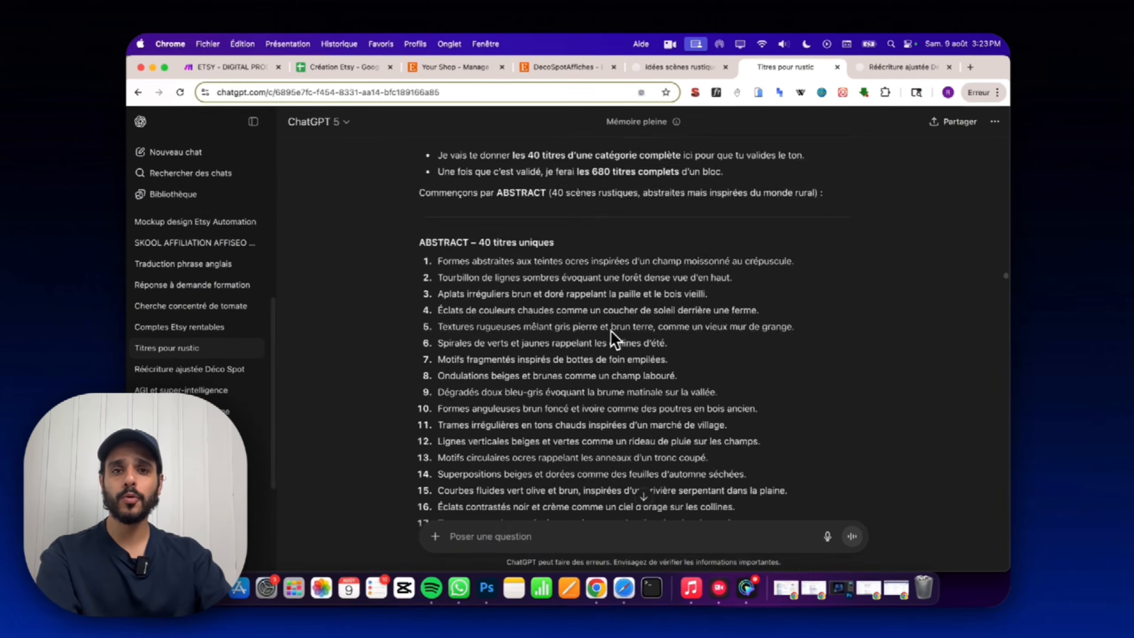
{"action": "scroll", "coordinate": [593, 300], "scroll_direction": "down", "scroll_amount": 20}
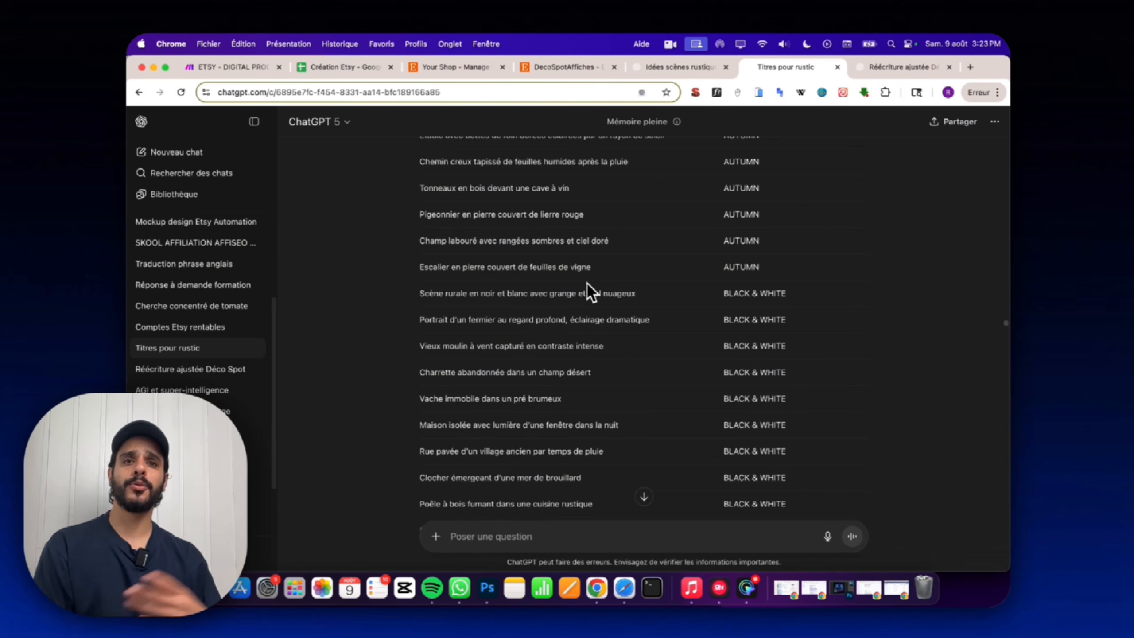
{"action": "scroll", "coordinate": [587, 283], "scroll_direction": "down", "scroll_amount": 20}
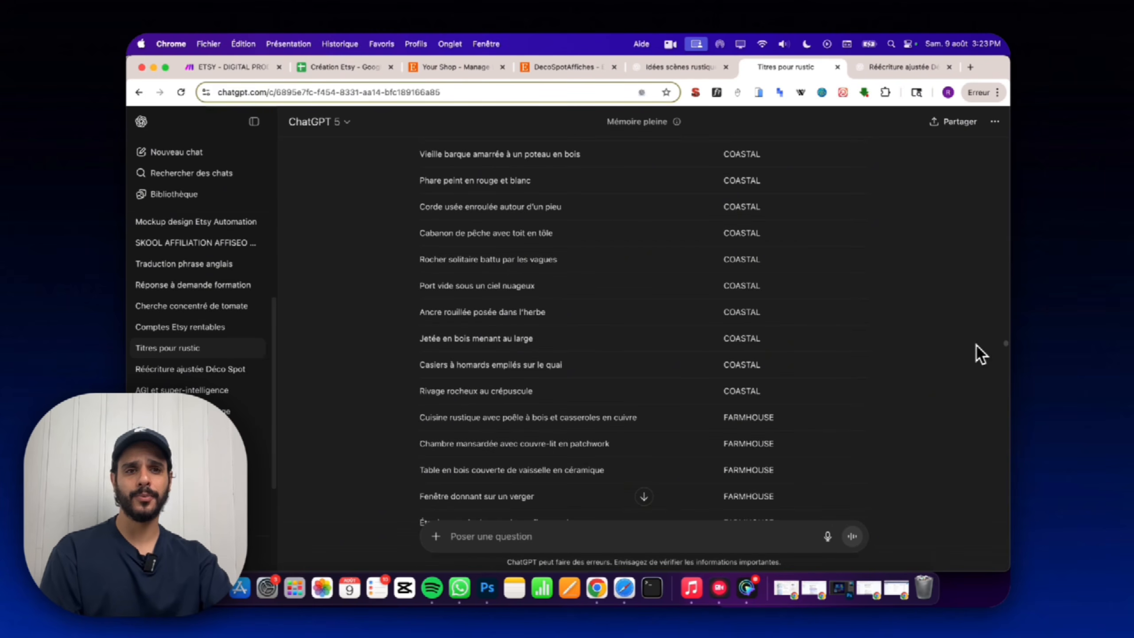
{"action": "scroll", "coordinate": [982, 342], "scroll_direction": "down", "scroll_amount": 20}
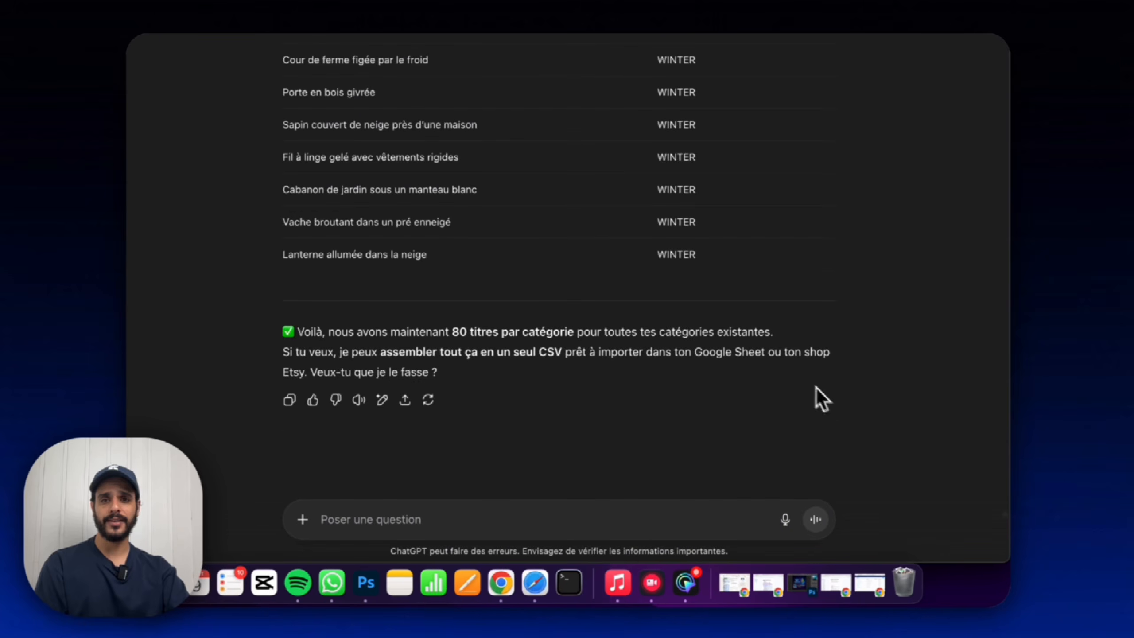
{"action": "scroll", "coordinate": [817, 388], "scroll_direction": "up", "scroll_amount": 20}
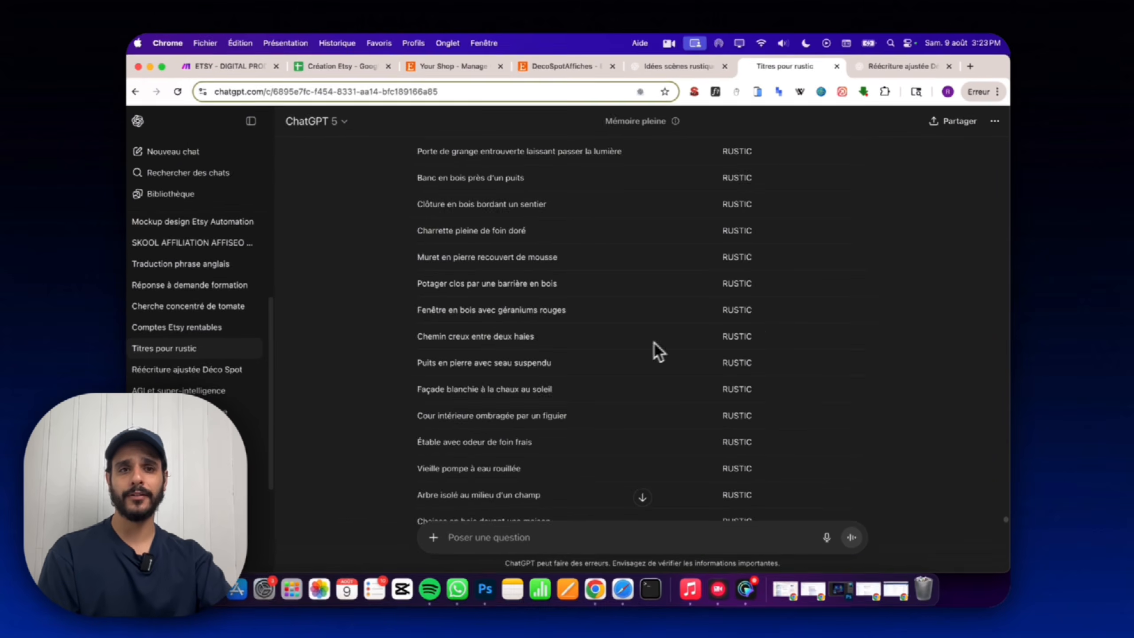
Open the A garder (back) sheet of Création Etsy, fit the Scène column to its contents and inspect the first scene.
{"action": "left_click", "coordinate": [399, 65]}
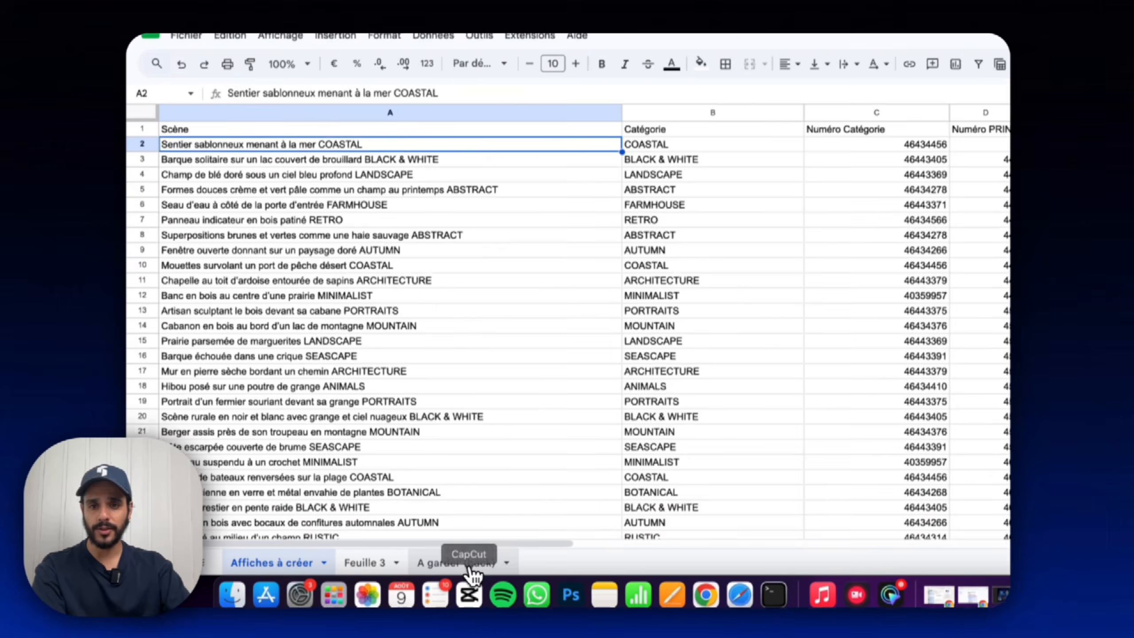
{"action": "left_click", "coordinate": [401, 558]}
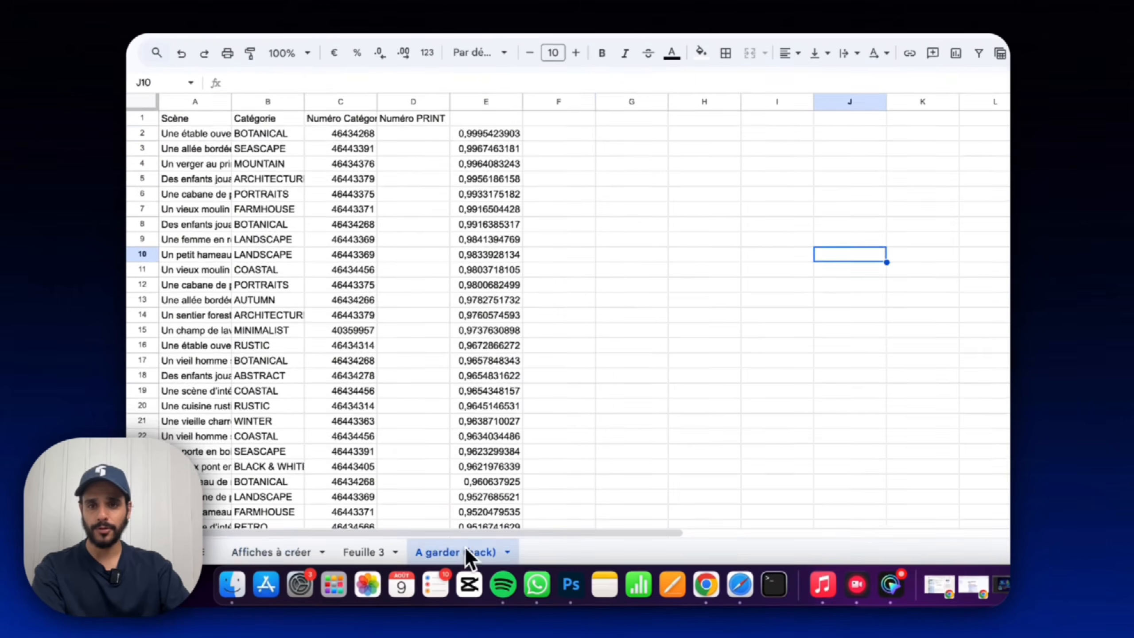
{"action": "double_click", "coordinate": [231, 102]}
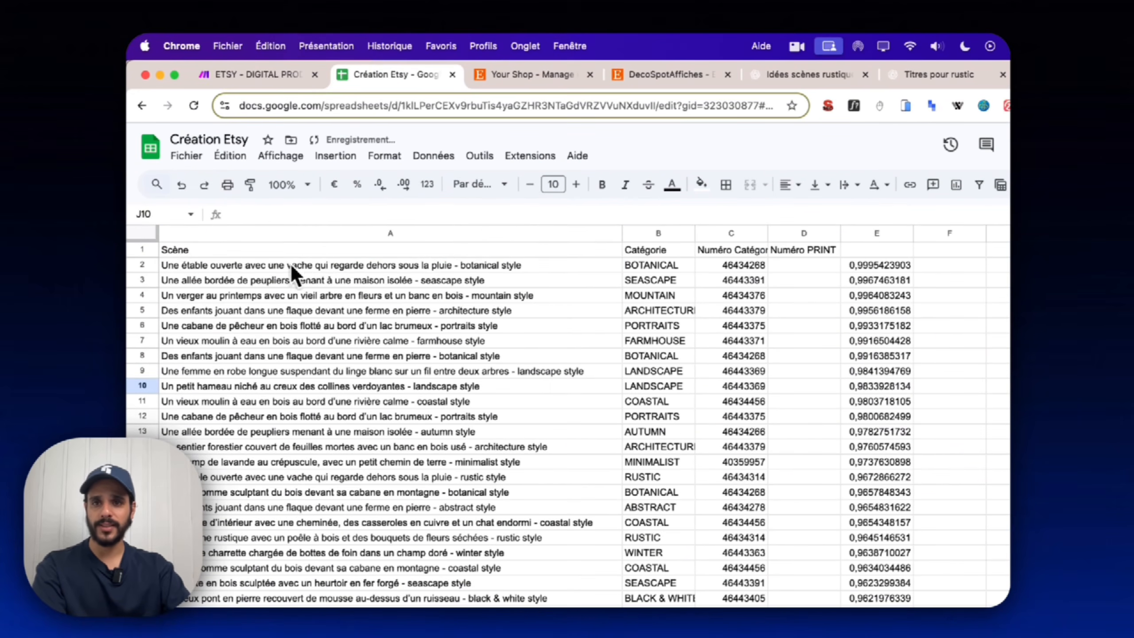
{"action": "left_click", "coordinate": [291, 267]}
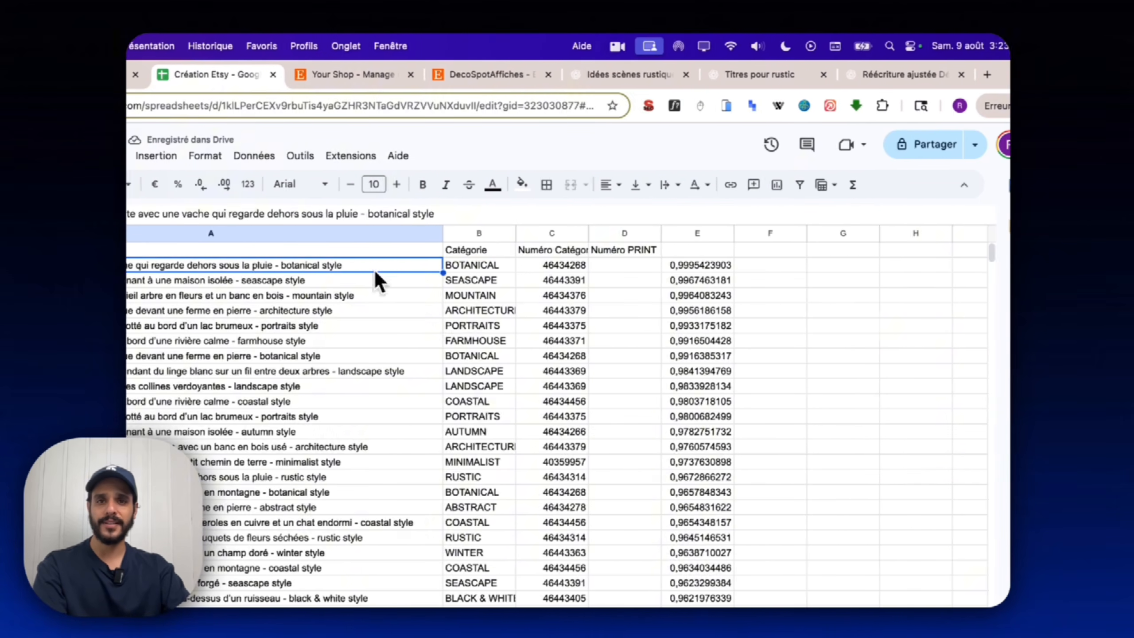
{"action": "left_click", "coordinate": [483, 270]}
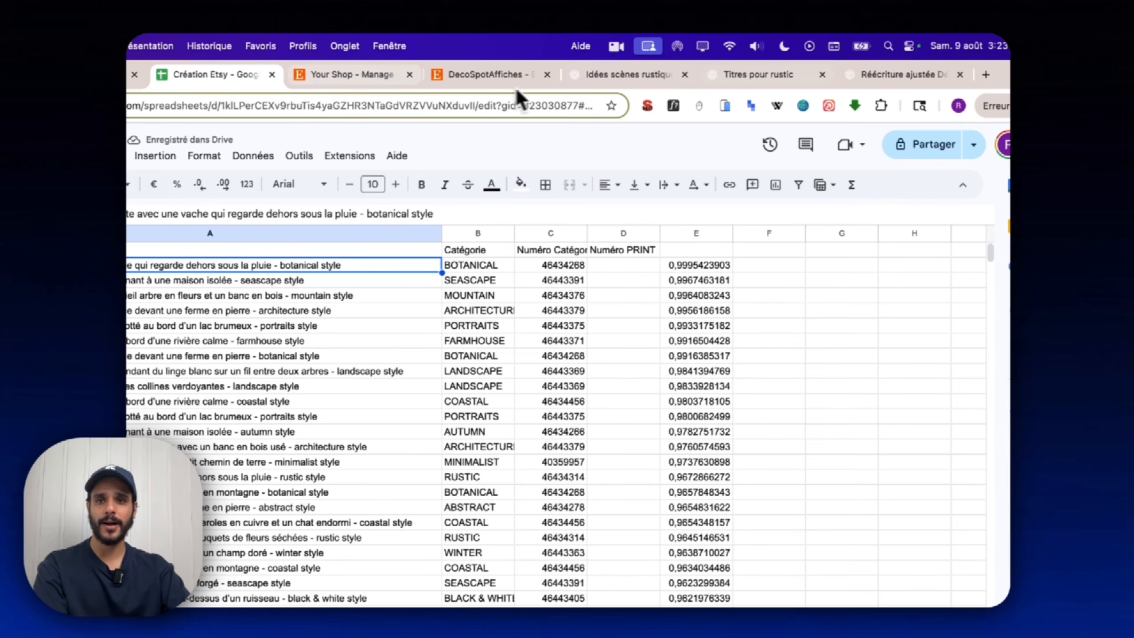
Copy the table of new titles for RETRO, RUSTIC, SEASCAPE and WINTER from the Titres pour rustic conversation.
{"action": "left_click", "coordinate": [772, 72]}
{"action": "scroll", "coordinate": [797, 282], "scroll_direction": "up", "scroll_amount": 15}
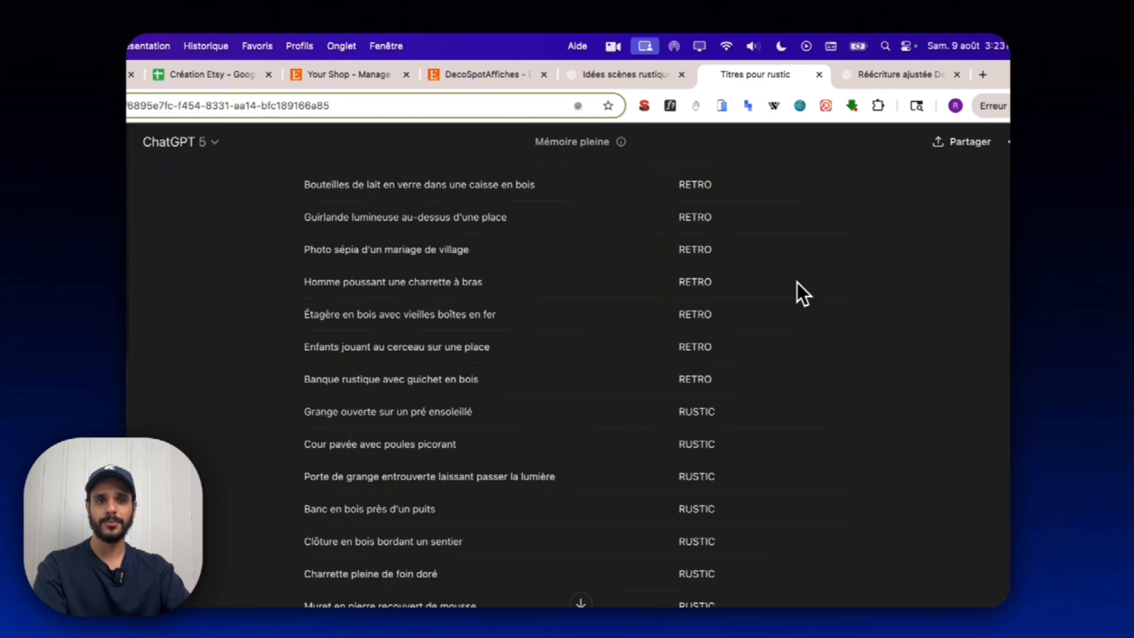
{"action": "scroll", "coordinate": [801, 269], "scroll_direction": "down", "scroll_amount": 4}
{"action": "left_click", "coordinate": [825, 262]}
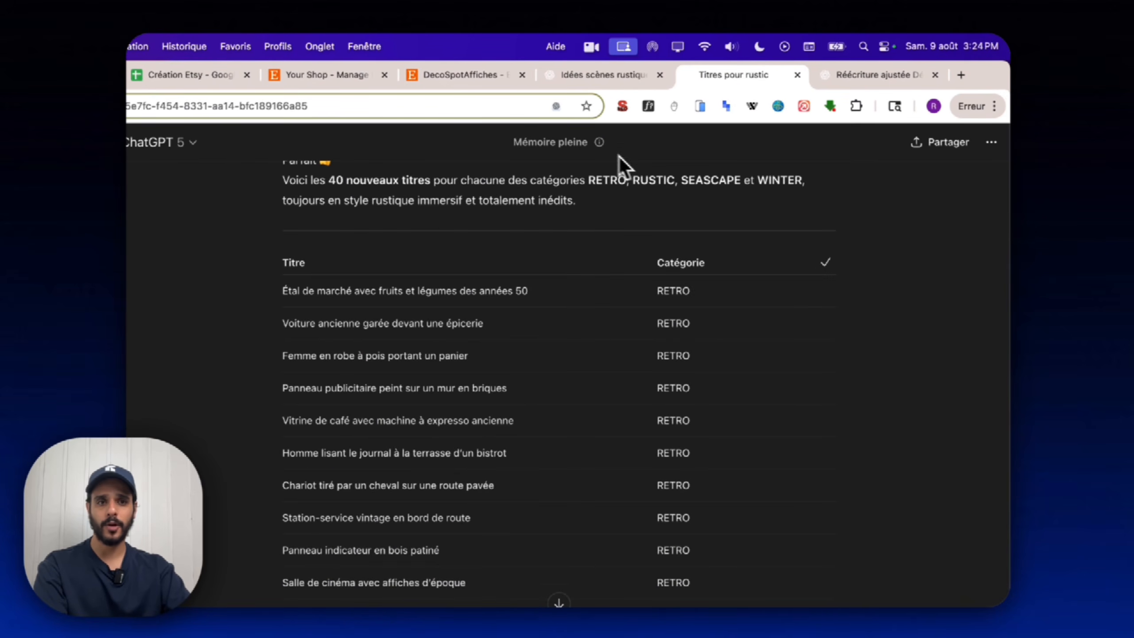
Paste the copied titles and categories into columns A and B of the A garder (back) sheet, starting at empty row 916.
{"action": "left_click", "coordinate": [188, 74]}
{"action": "scroll", "coordinate": [671, 358], "scroll_direction": "down", "scroll_amount": 20}
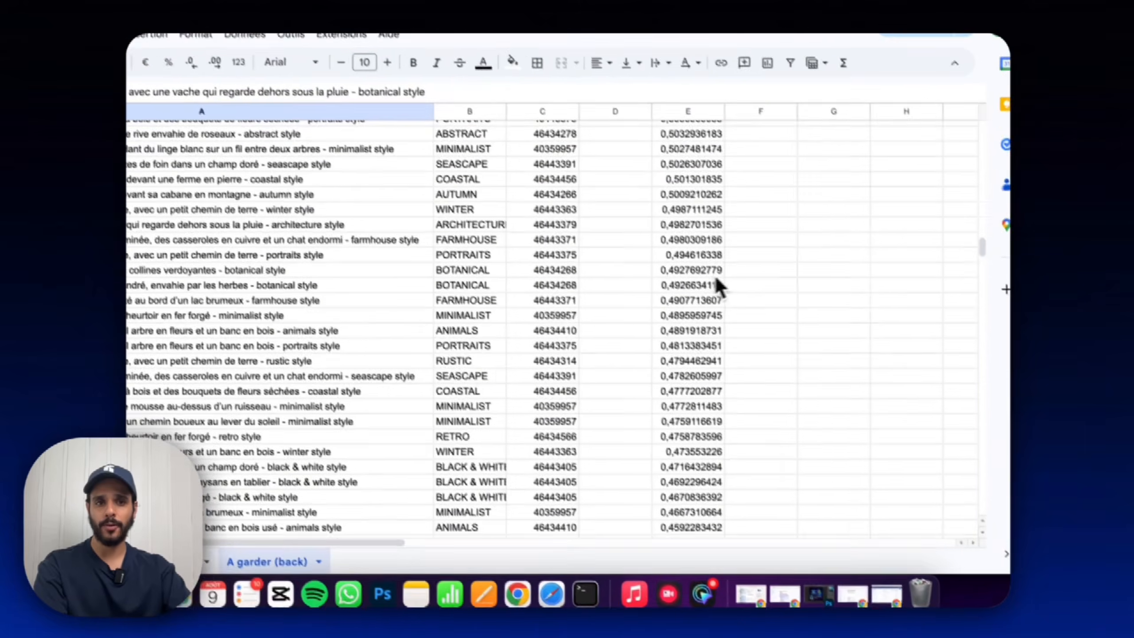
{"action": "left_click_drag", "start_coordinate": [964, 258], "coordinate": [947, 492]}
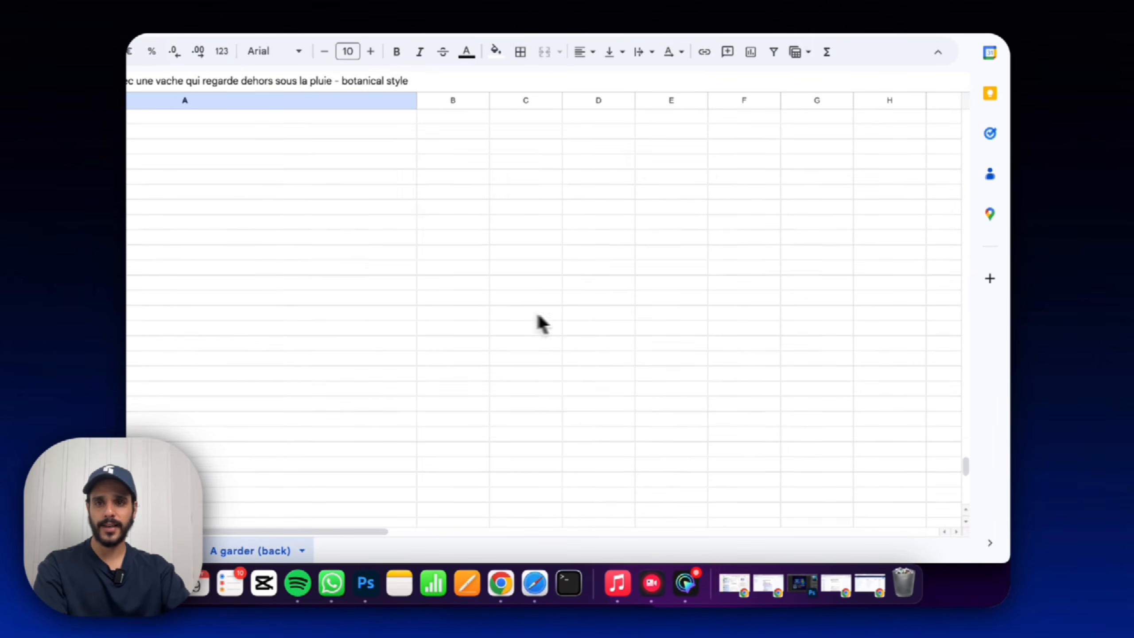
{"action": "left_click", "coordinate": [266, 317]}
{"action": "key", "text": "super+v"}
{"action": "left_click", "coordinate": [644, 317]}
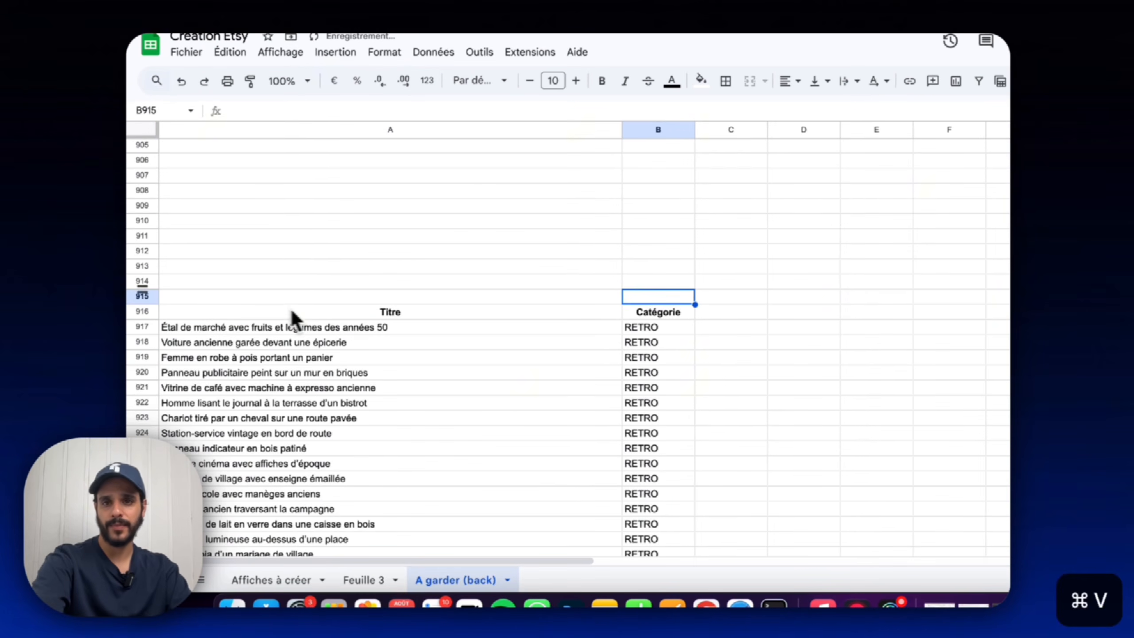
Delete the pasted Titre and Catégorie header row 916 and check the RETRO and RUSTIC titles in column A.
{"action": "left_click", "coordinate": [142, 311]}
{"action": "right_click", "coordinate": [141, 313]}
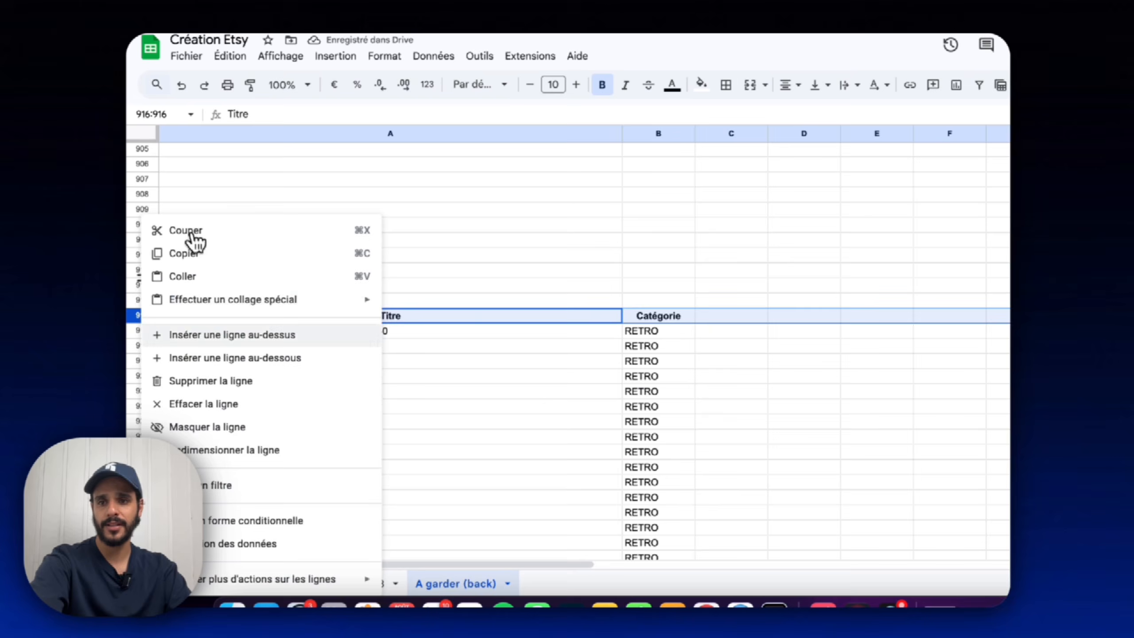
{"action": "left_click", "coordinate": [228, 380]}
{"action": "left_click", "coordinate": [524, 347]}
{"action": "scroll", "coordinate": [447, 376], "scroll_direction": "down", "scroll_amount": 6}
{"action": "left_click", "coordinate": [266, 276]}
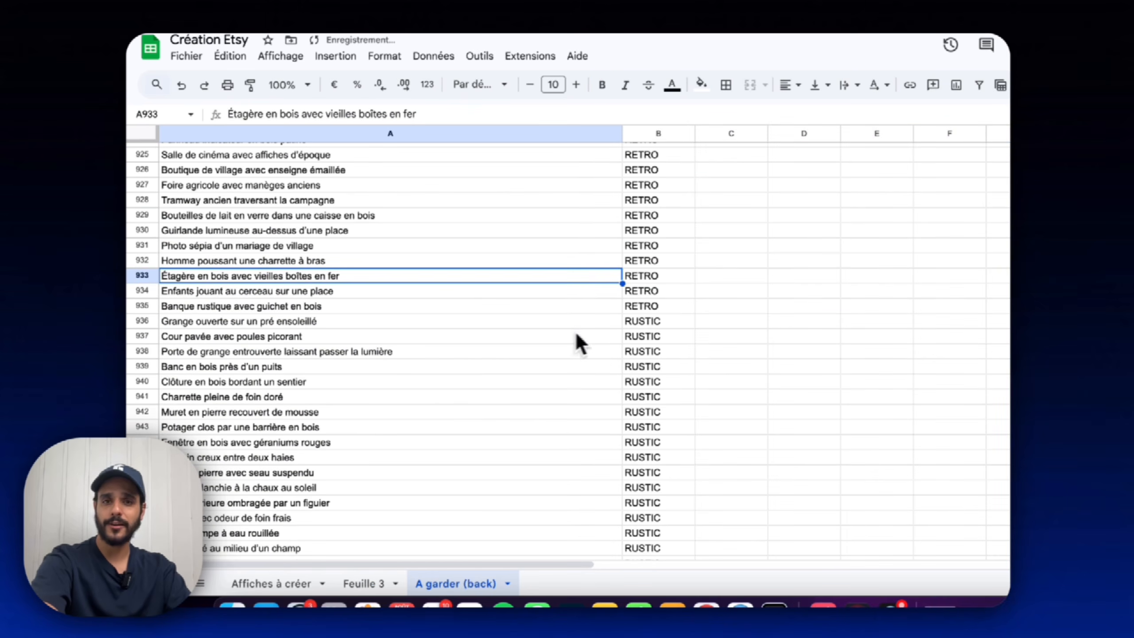
Open the Feuille 3 sheet and examine the categories in B1:B13 alongside the first scene title.
{"action": "left_click", "coordinate": [580, 231]}
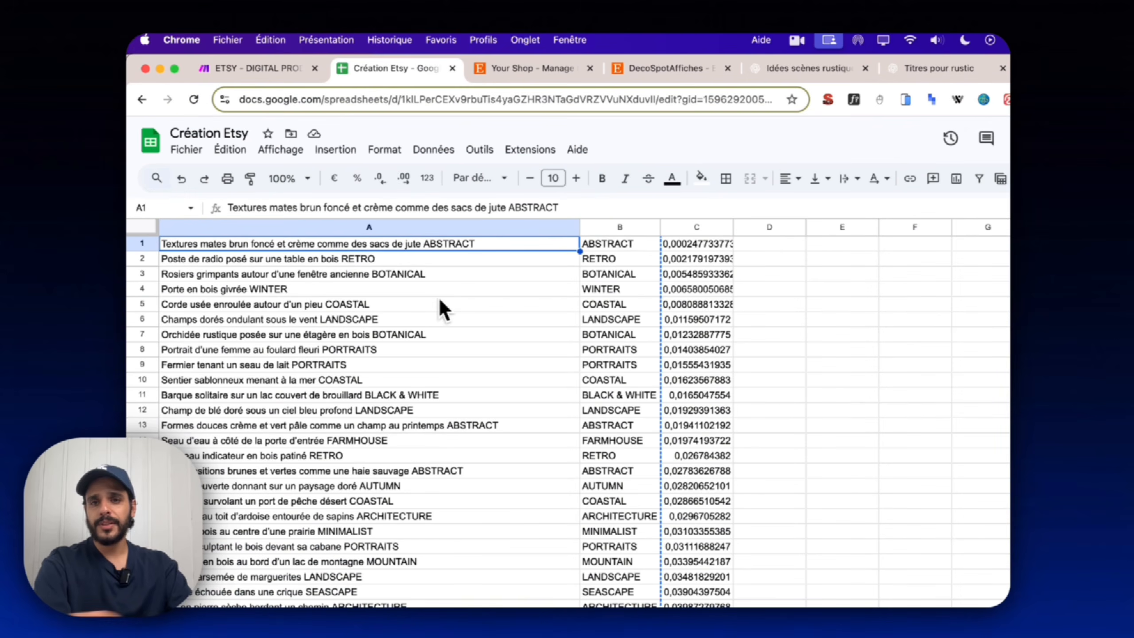
{"action": "left_click_drag", "start_coordinate": [618, 244], "coordinate": [591, 389]}
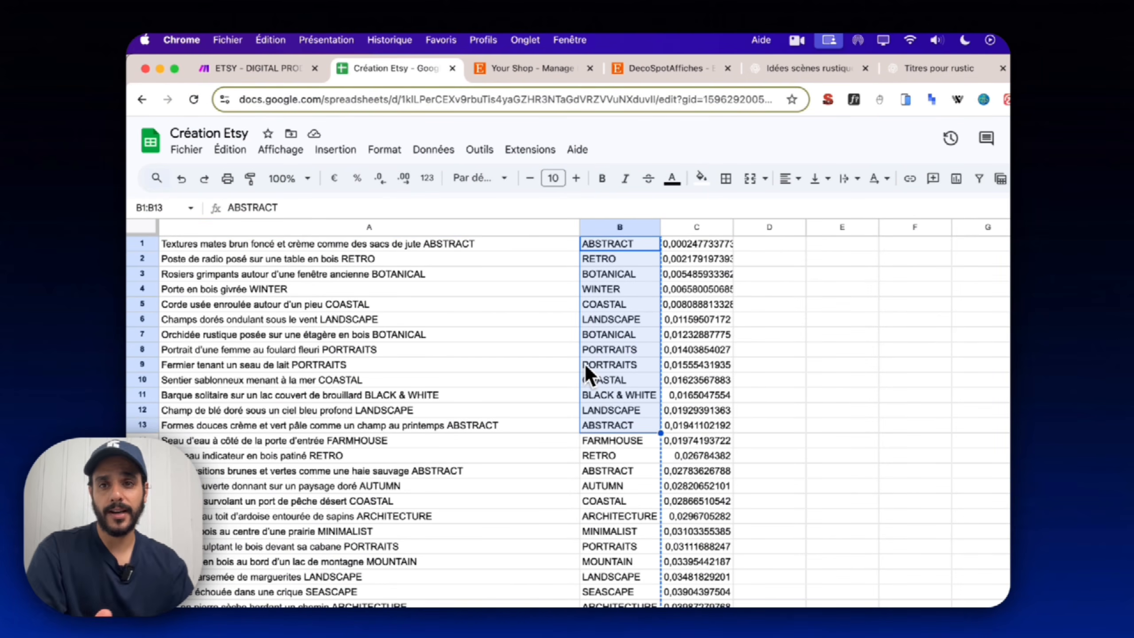
{"action": "left_click", "coordinate": [422, 250]}
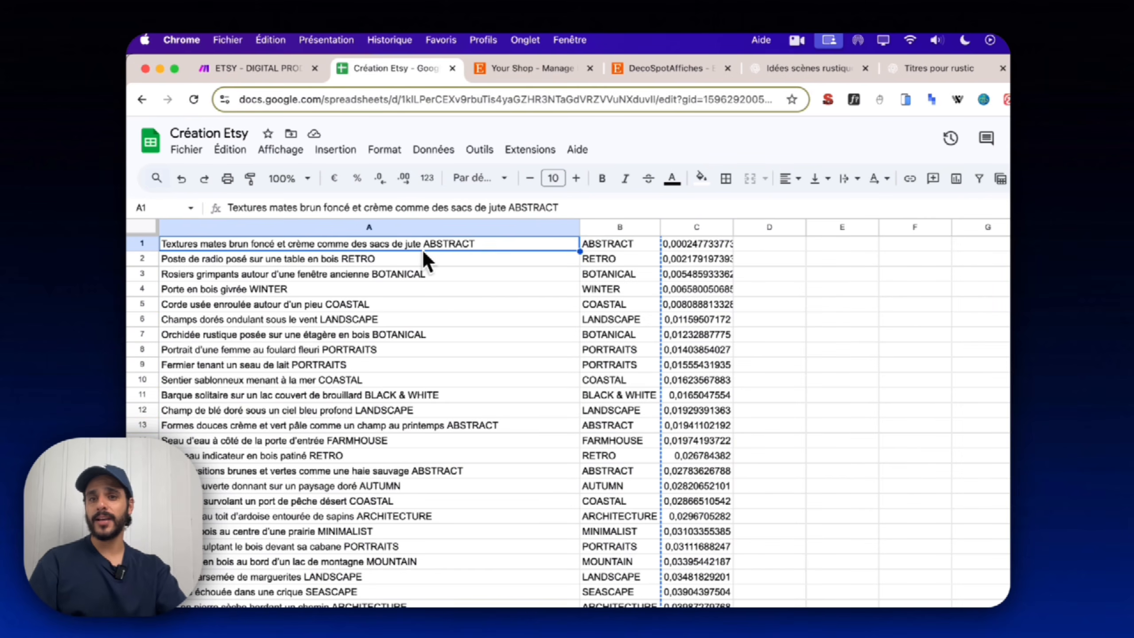
Remove the trailing word ABSTRACT from the scene title in cell A1 of Feuille 3.
{"action": "left_click_drag", "start_coordinate": [501, 207], "coordinate": [306, 208]}
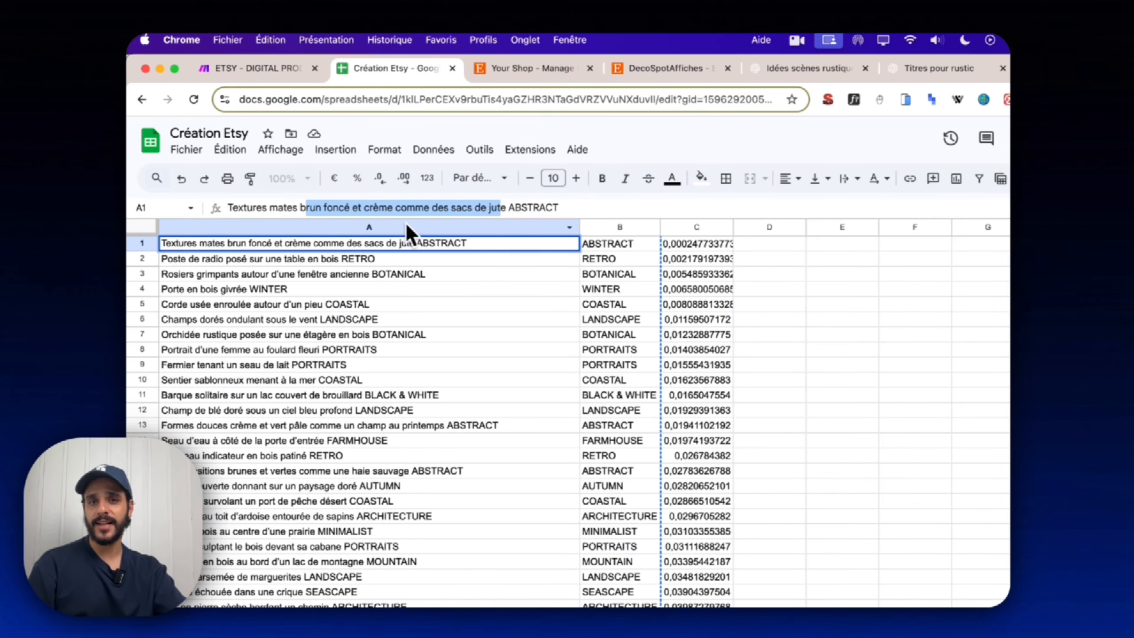
{"action": "double_click", "coordinate": [535, 208]}
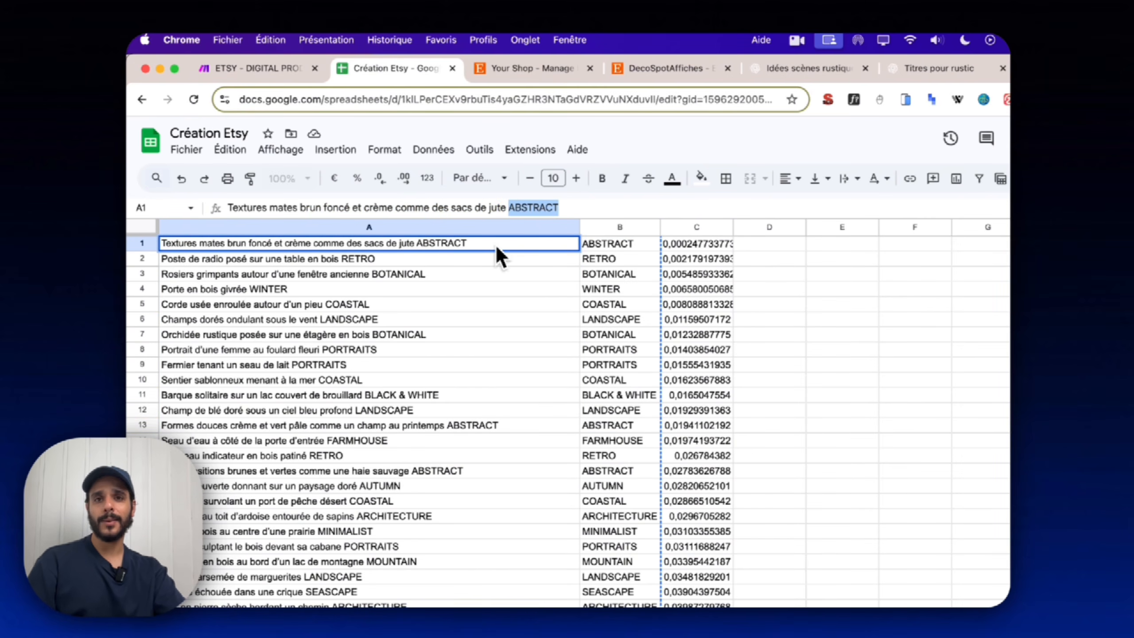
{"action": "key", "text": "BackSpace"}
{"action": "key", "text": "Return"}
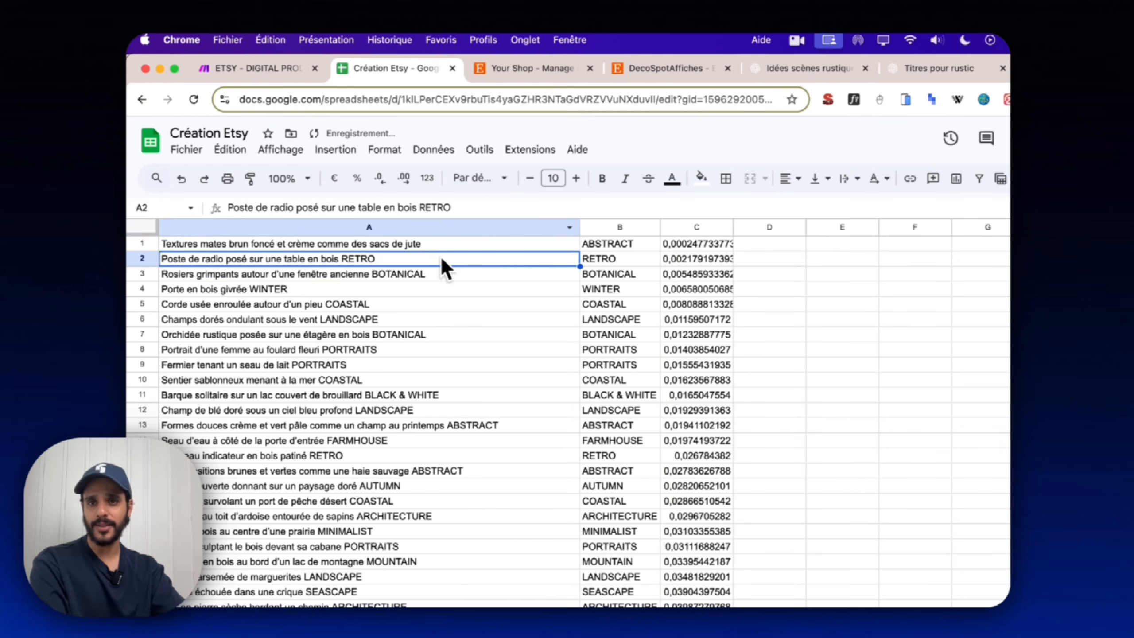
{"action": "left_click", "coordinate": [421, 248]}
{"action": "left_click", "coordinate": [582, 246]}
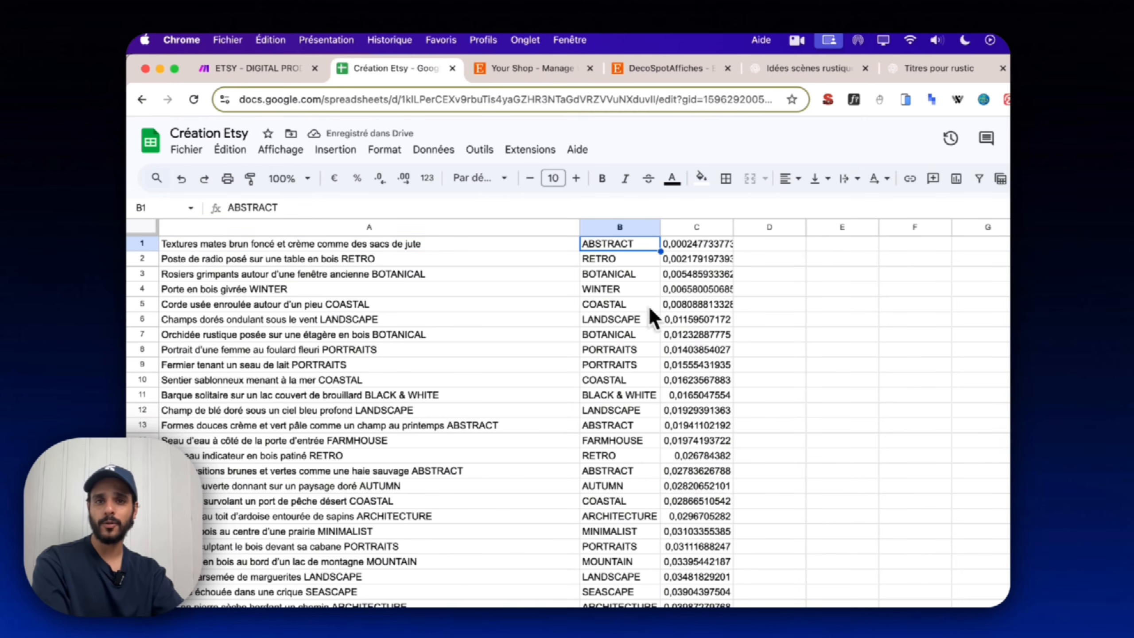
Enter the formula =concatener(A1;" ";B1) in cell D1 to join the scene title and category with a space.
{"action": "left_click", "coordinate": [666, 253]}
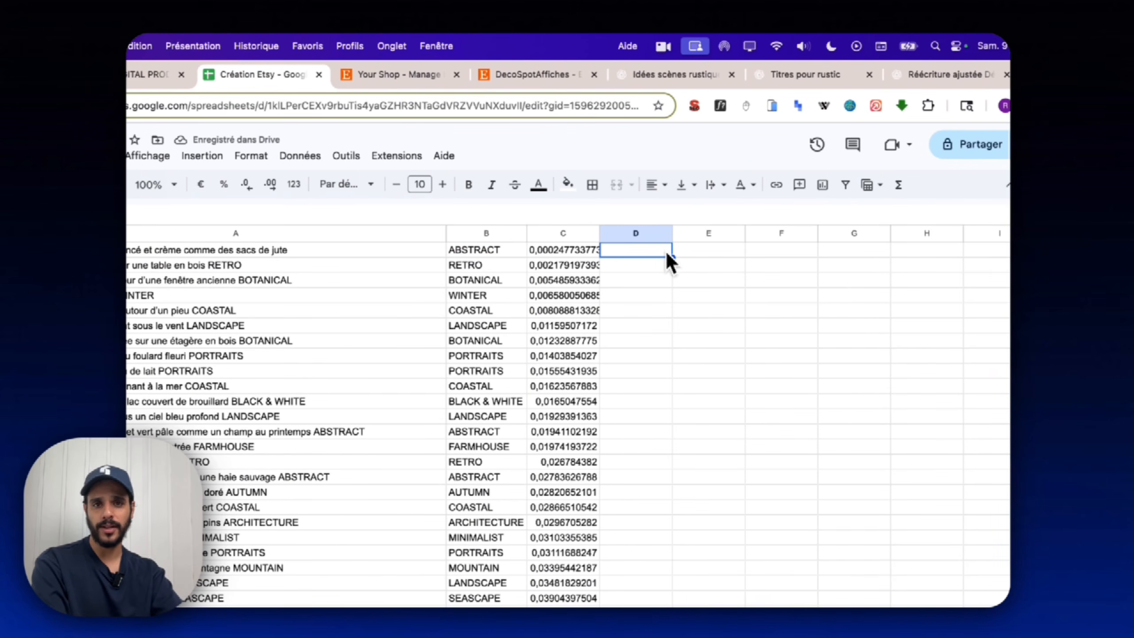
{"action": "type", "text": "=concoten"}
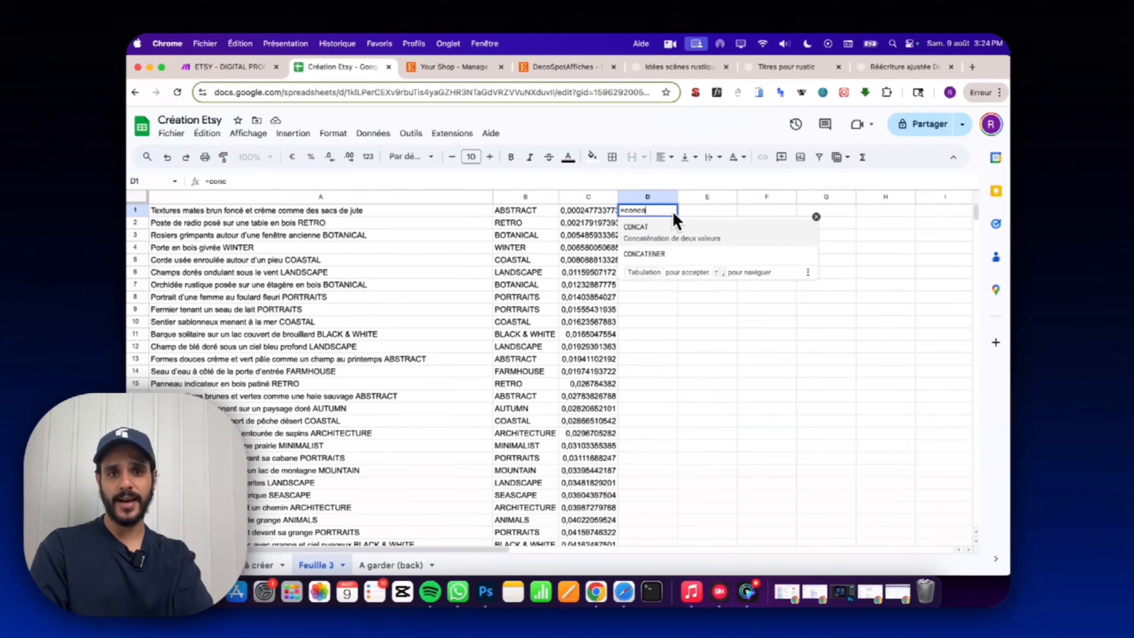
{"action": "type", "text": "er("}
{"action": "left_click", "coordinate": [482, 213]}
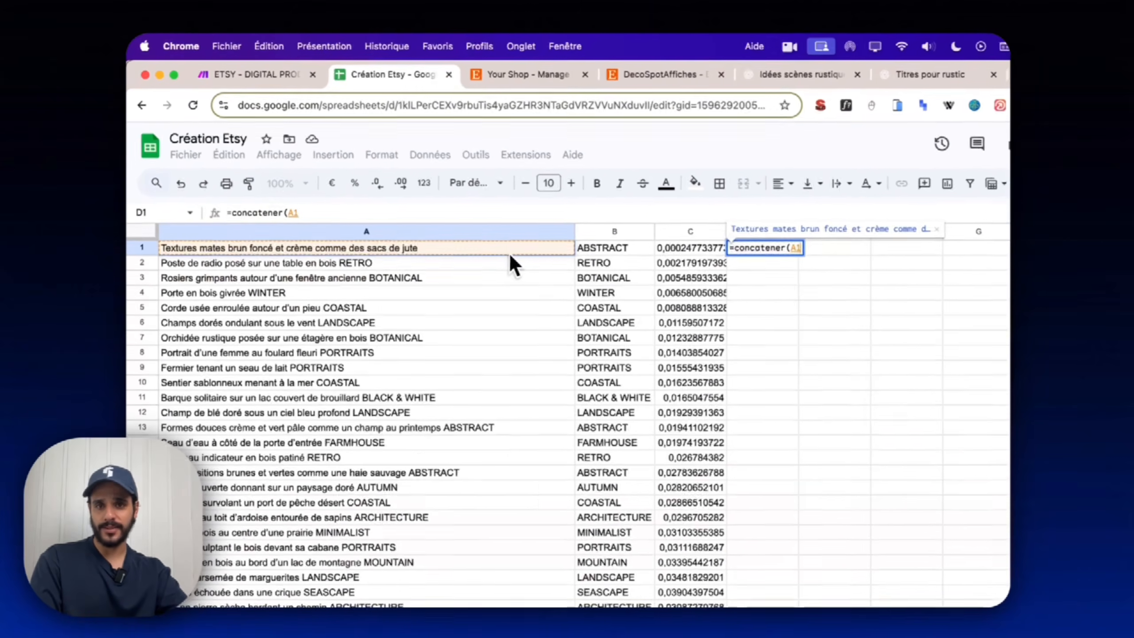
{"action": "type", "text": ";"}
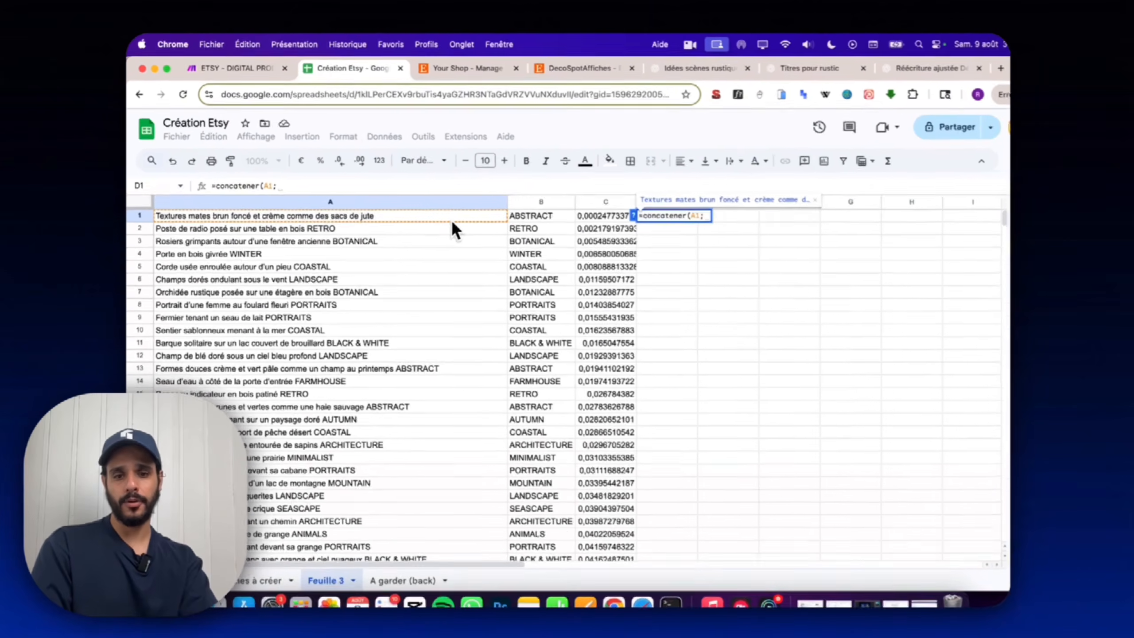
{"action": "type", "text": "\""}
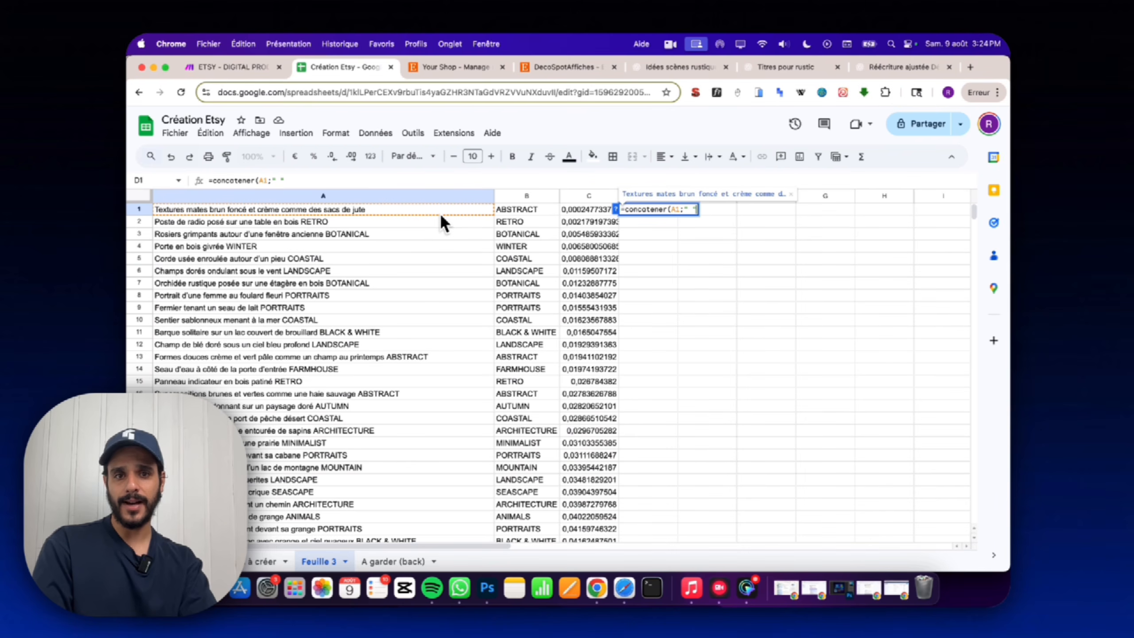
{"action": "type", "text": " \";"}
{"action": "left_click", "coordinate": [509, 209]}
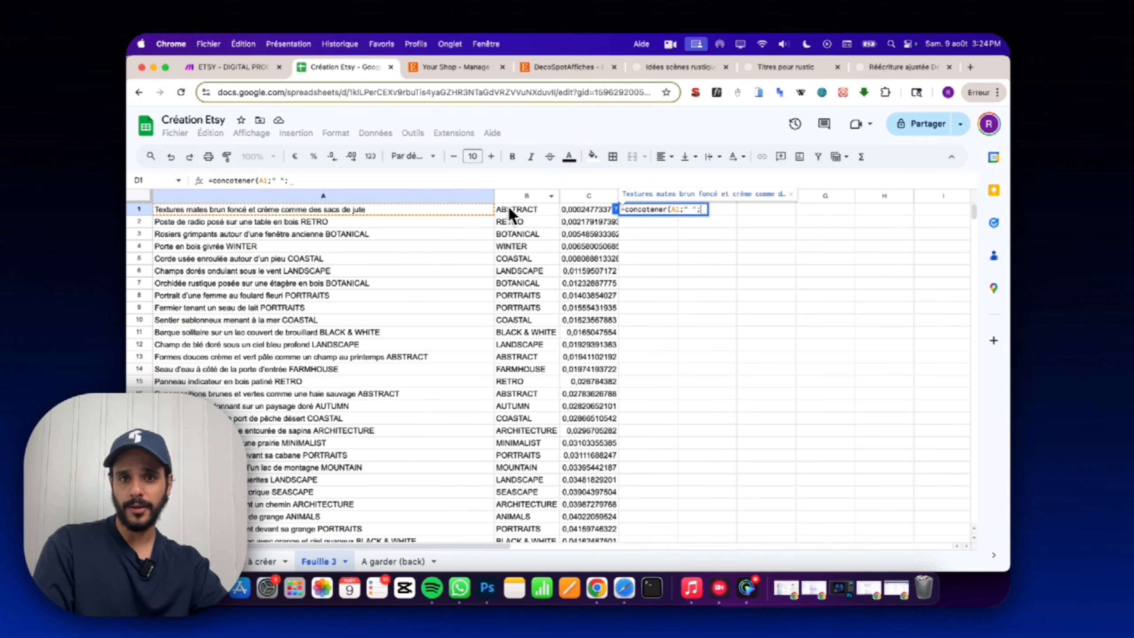
{"action": "type", "text": ")"}
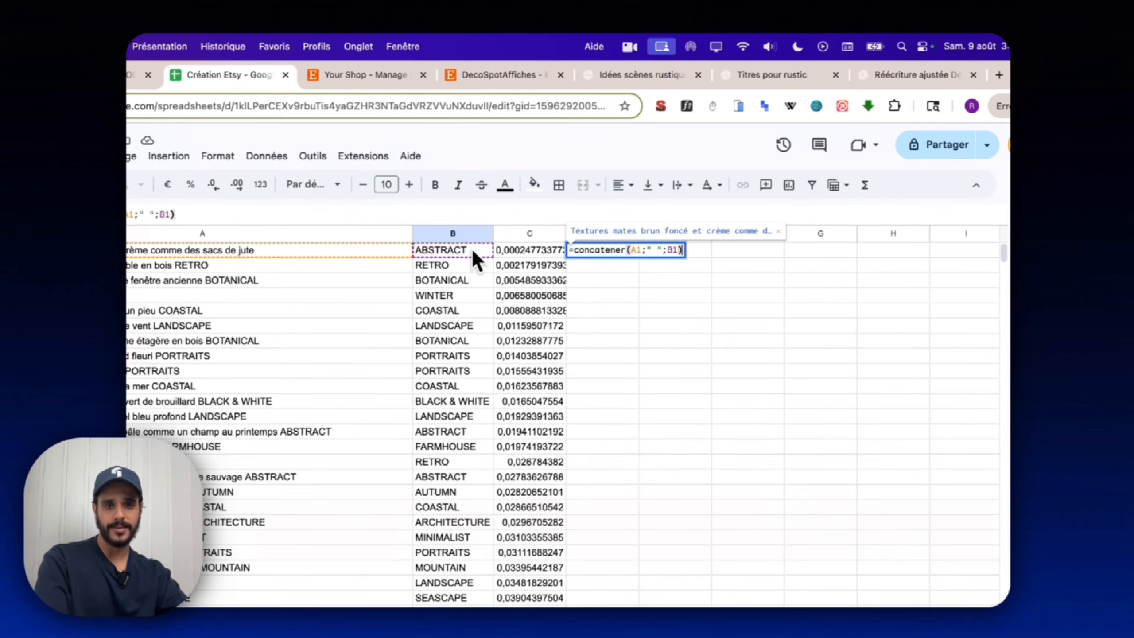
{"action": "key", "text": "Return"}
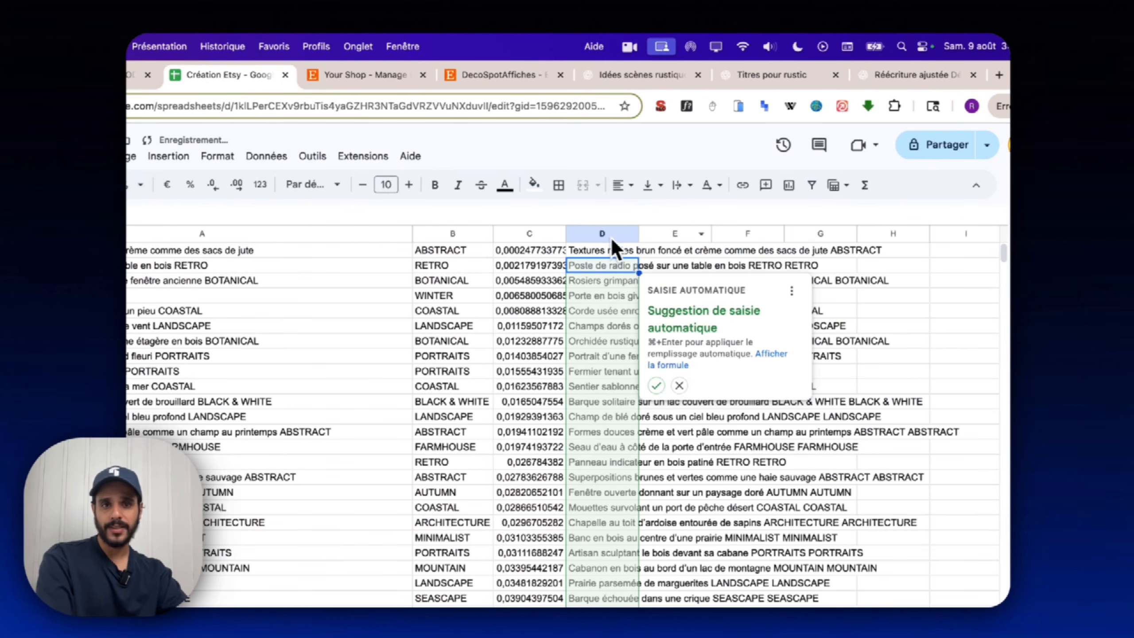
Apply the suggested autofill of the concatenation formula down column D, and check the scene and category cells it combines.
{"action": "left_click", "coordinate": [660, 386]}
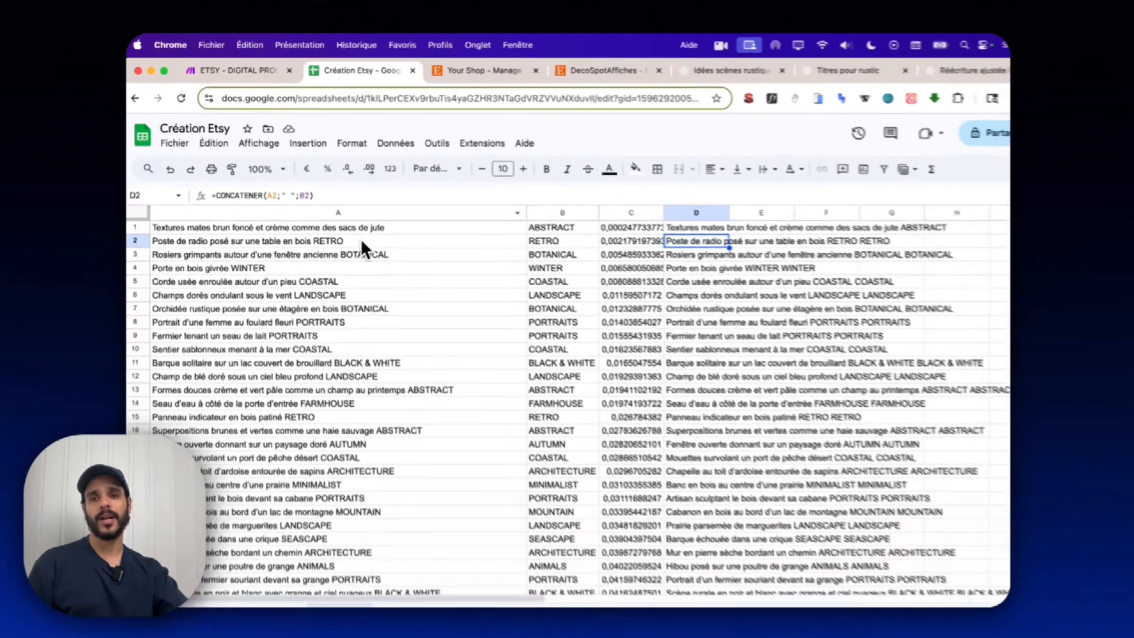
{"action": "left_click", "coordinate": [312, 221]}
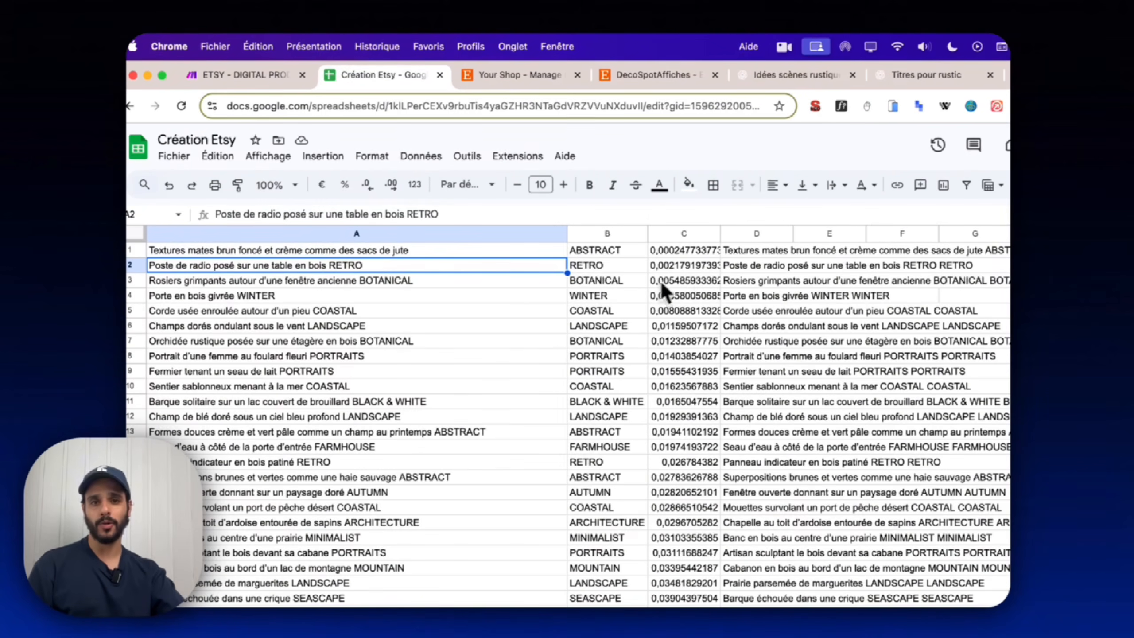
{"action": "left_click", "coordinate": [598, 251]}
{"action": "left_click", "coordinate": [600, 265]}
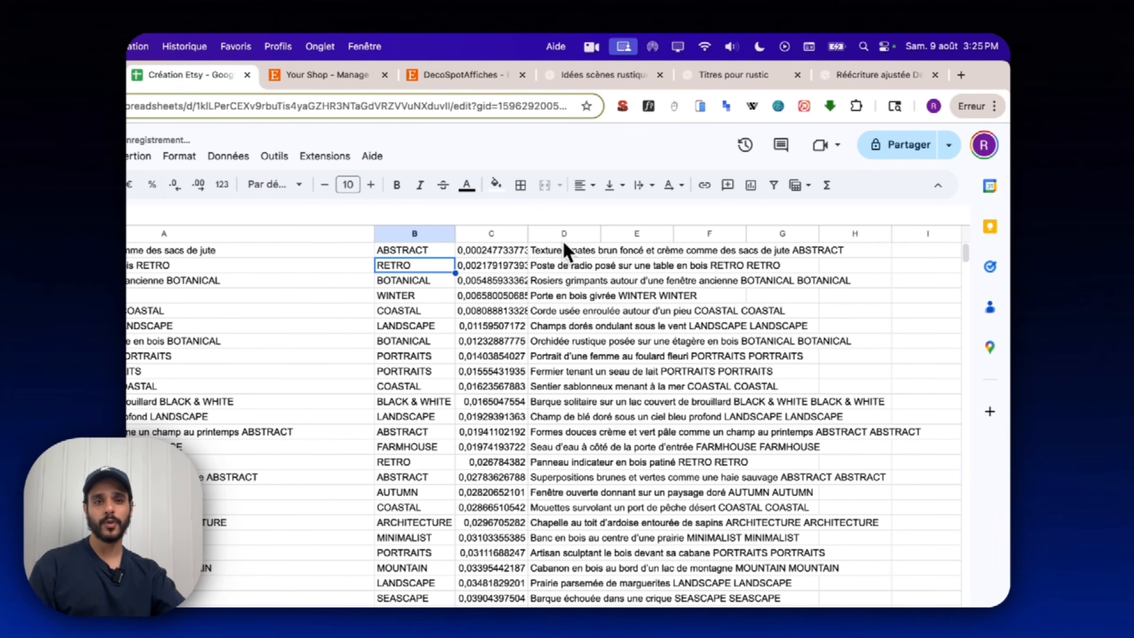
Copy column D and paste it over itself as values only, checking that its cells hold plain text.
{"action": "left_click", "coordinate": [563, 234]}
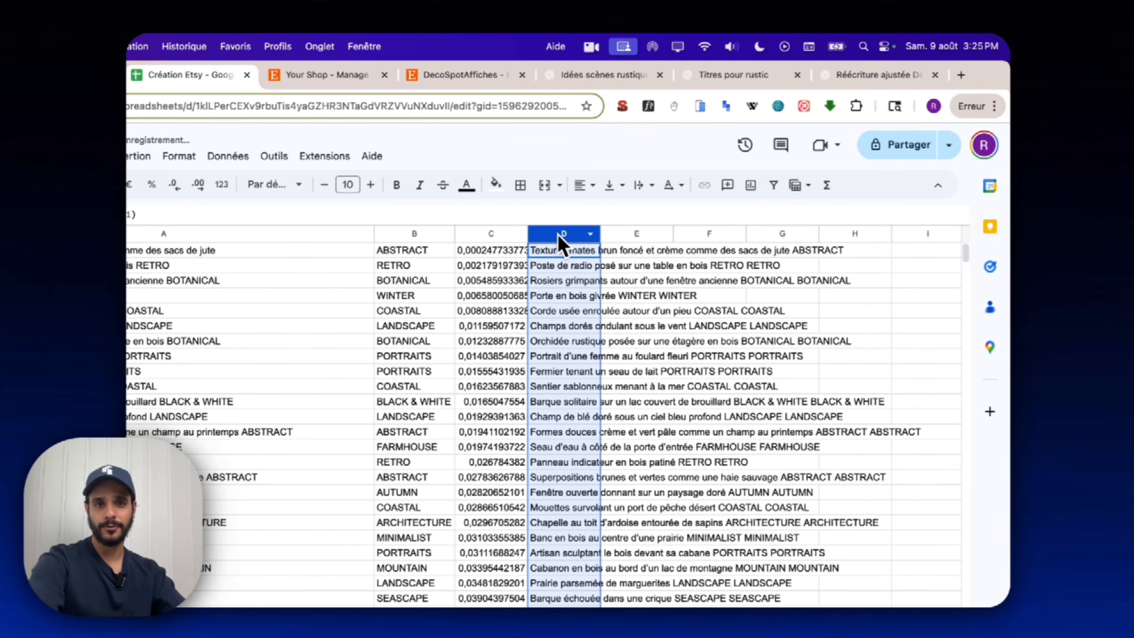
{"action": "key", "text": "super+c"}
{"action": "right_click", "coordinate": [564, 293]}
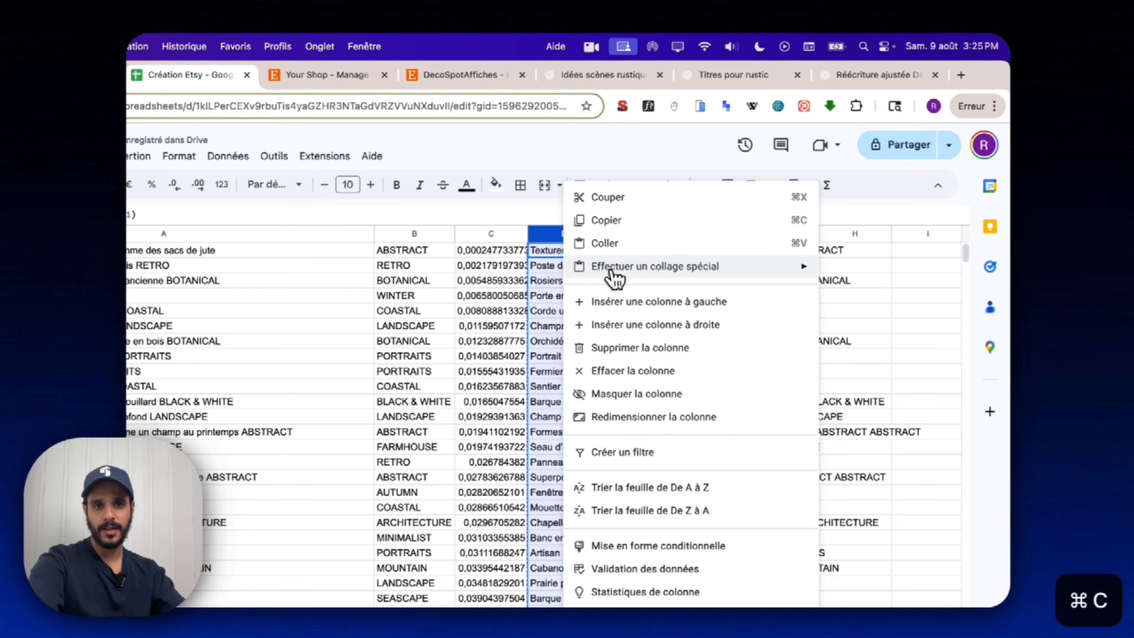
{"action": "mouse_move", "coordinate": [627, 273]}
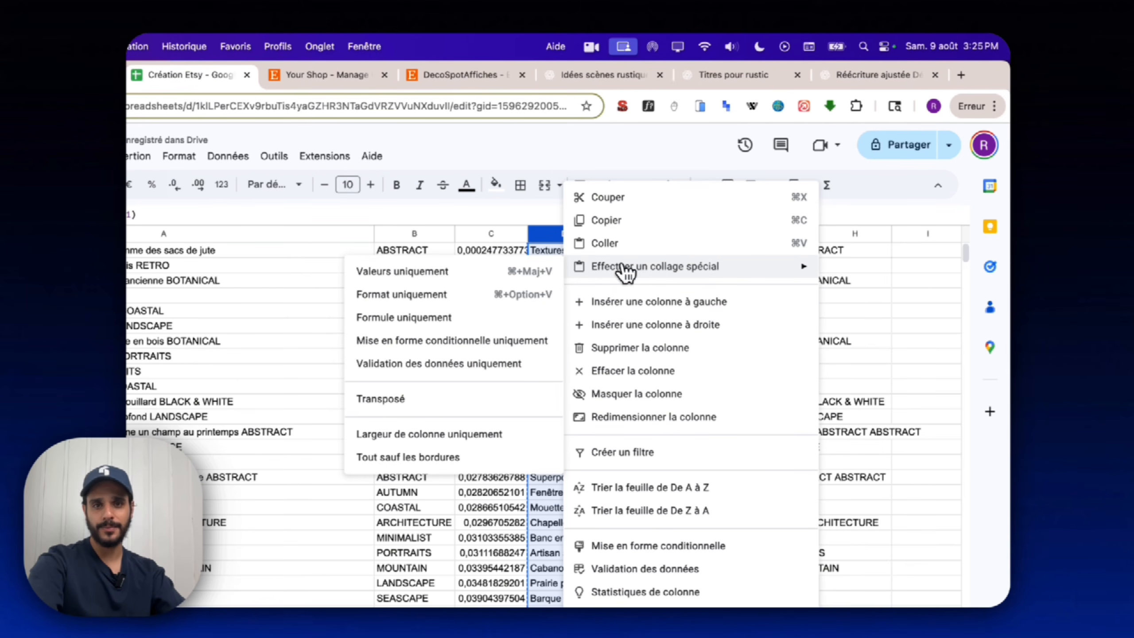
{"action": "left_click", "coordinate": [461, 273]}
{"action": "left_click", "coordinate": [724, 255]}
{"action": "left_click", "coordinate": [720, 295]}
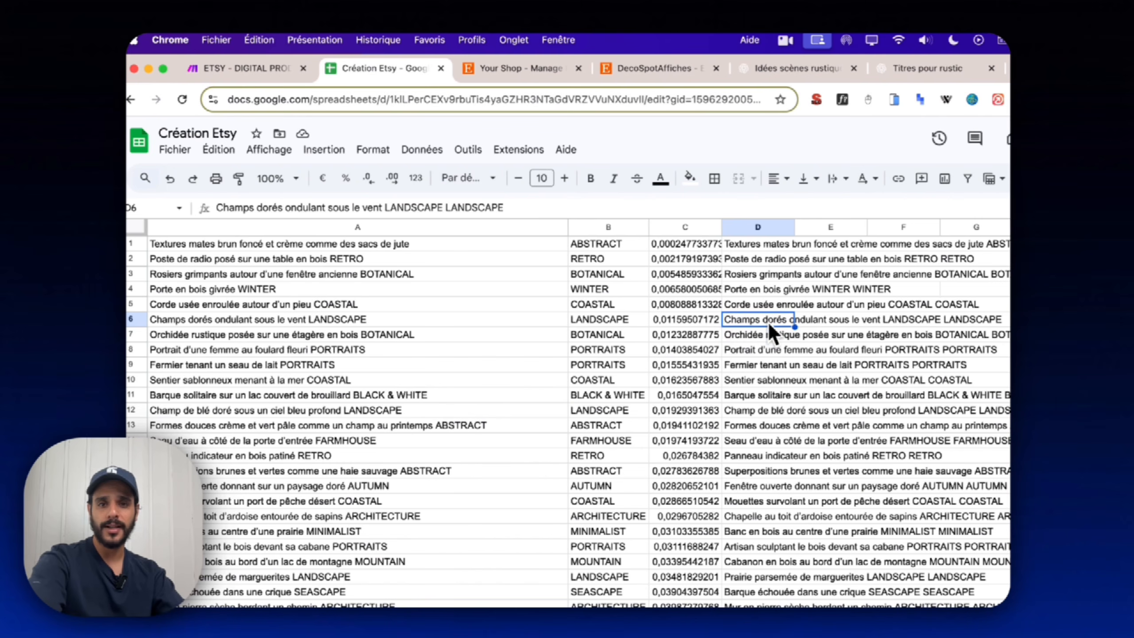
Undo and redo the values-only paste, and apply the values-only paste to column D once more.
{"action": "key", "text": "super+z"}
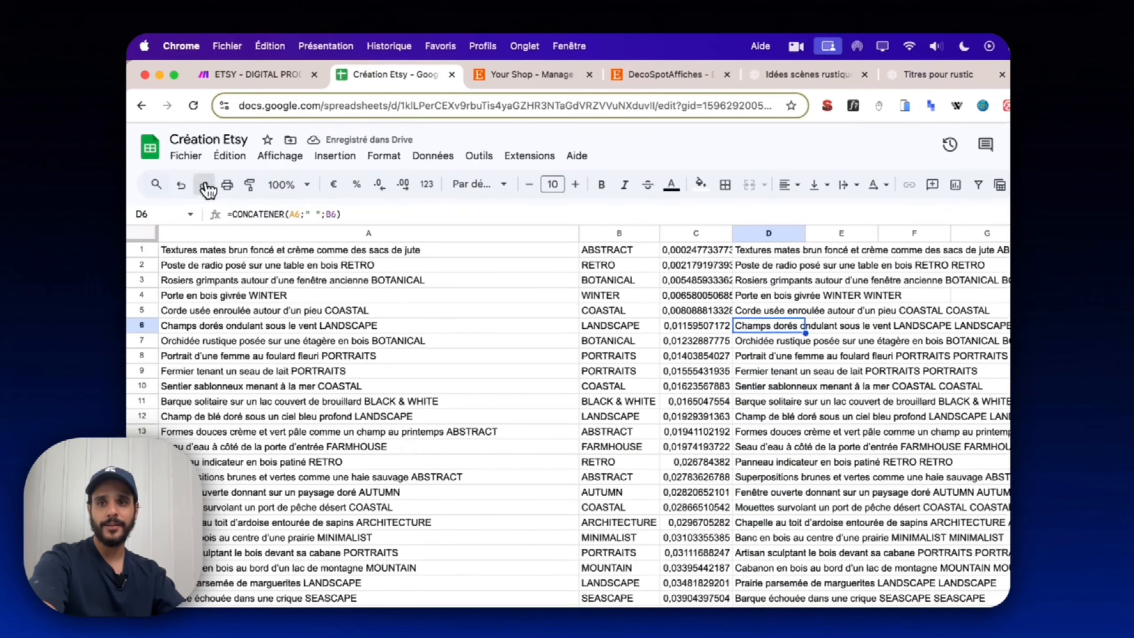
{"action": "left_click", "coordinate": [193, 180]}
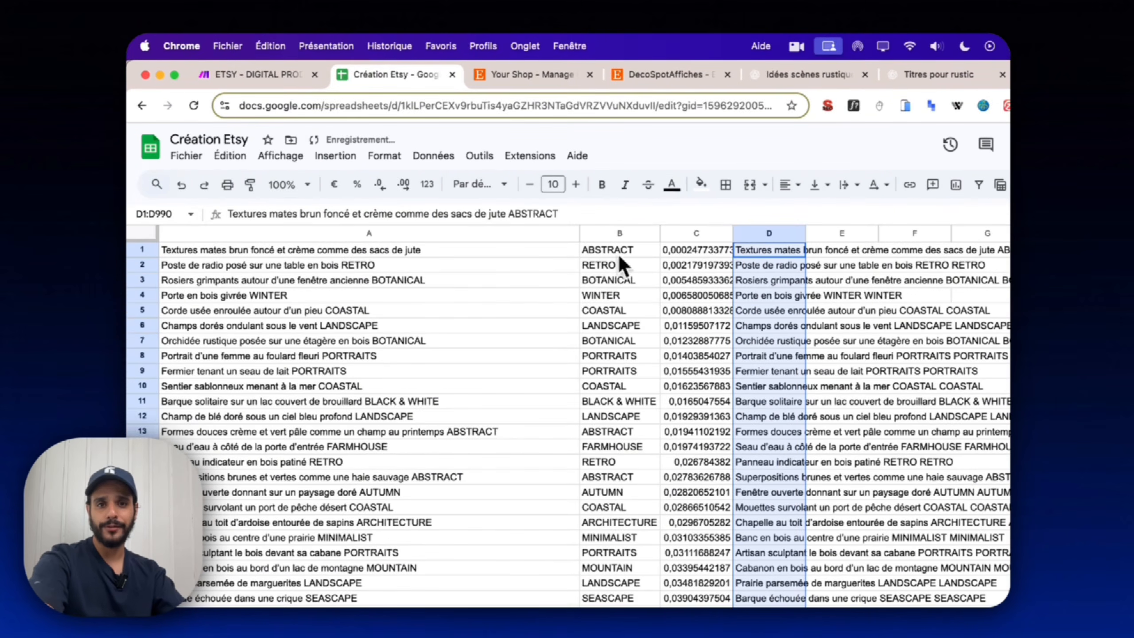
{"action": "right_click", "coordinate": [612, 282]}
{"action": "mouse_move", "coordinate": [688, 265]}
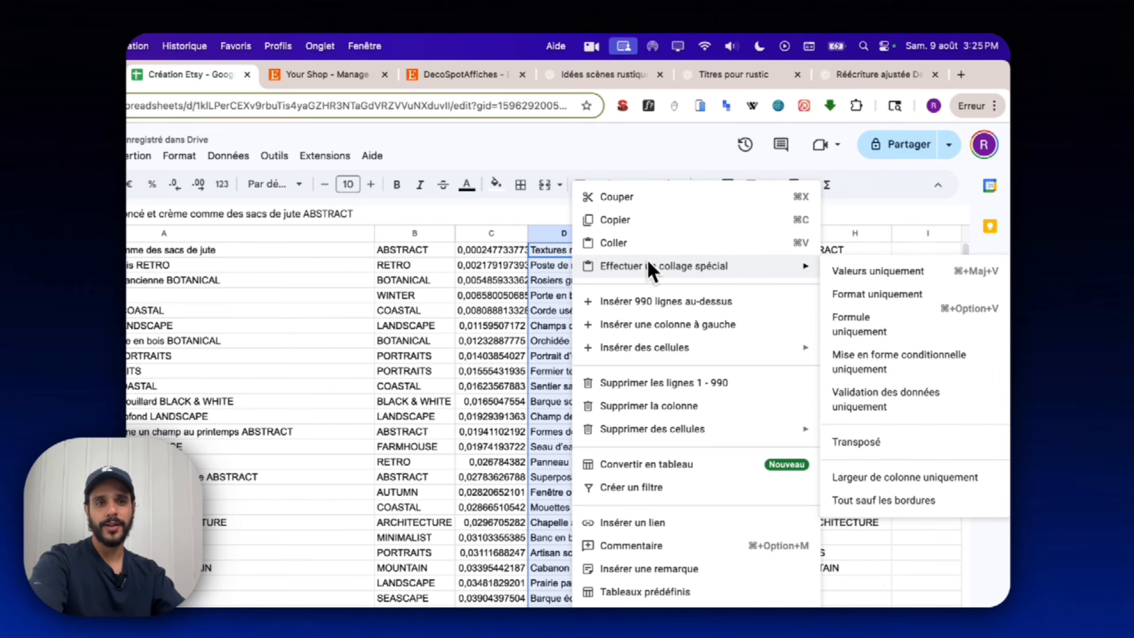
{"action": "left_click", "coordinate": [840, 271]}
{"action": "left_click", "coordinate": [568, 323]}
{"action": "left_click", "coordinate": [576, 298]}
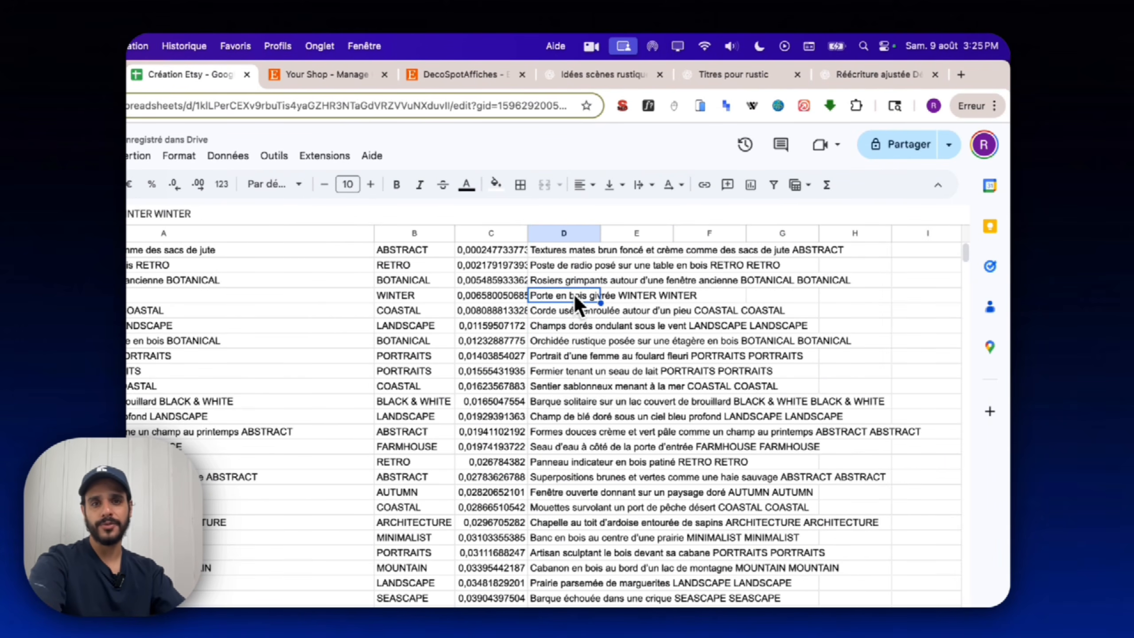
Clear the combined texts from column D and the old random numbers from column C.
{"action": "left_click", "coordinate": [565, 233]}
{"action": "key", "text": "Delete"}
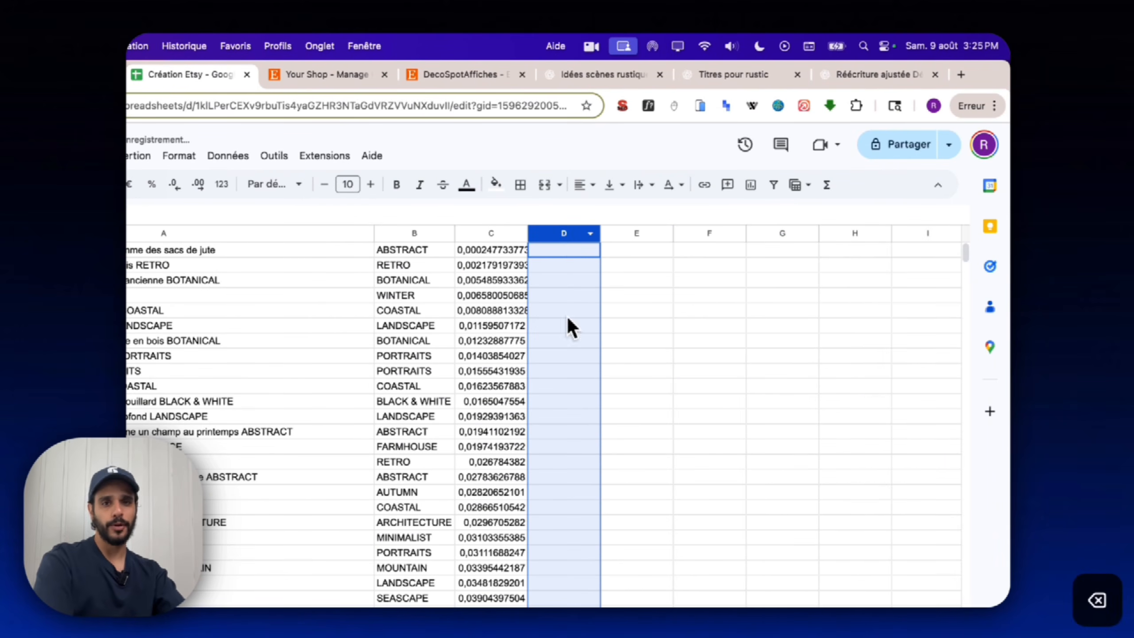
{"action": "left_click", "coordinate": [563, 371]}
{"action": "left_click", "coordinate": [491, 251]}
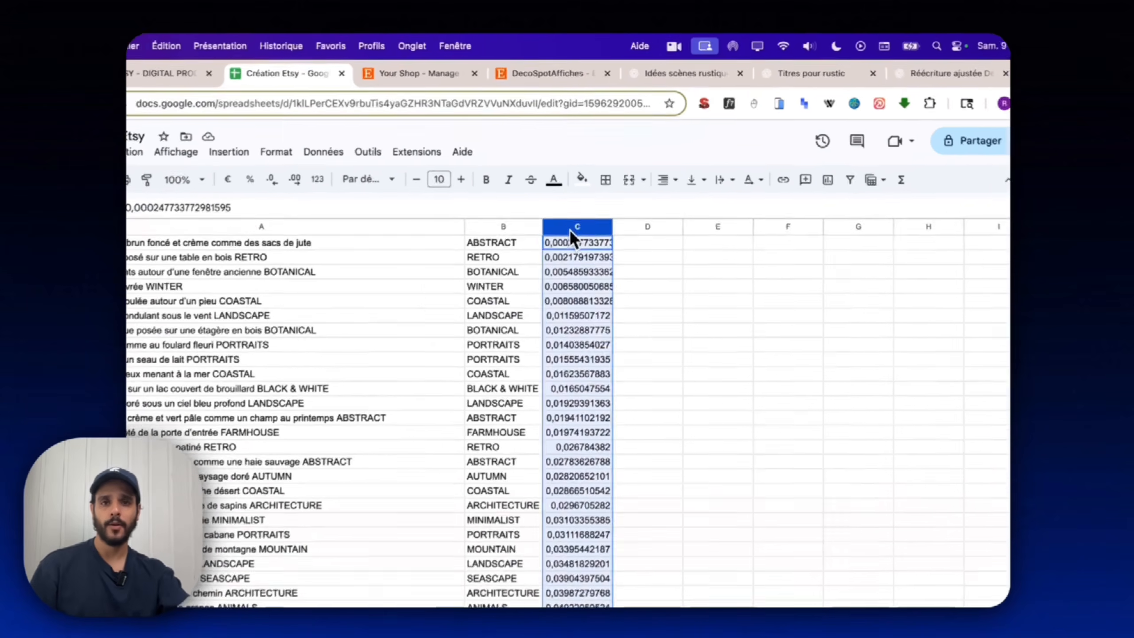
{"action": "left_click", "coordinate": [588, 196]}
{"action": "key", "text": "Delete"}
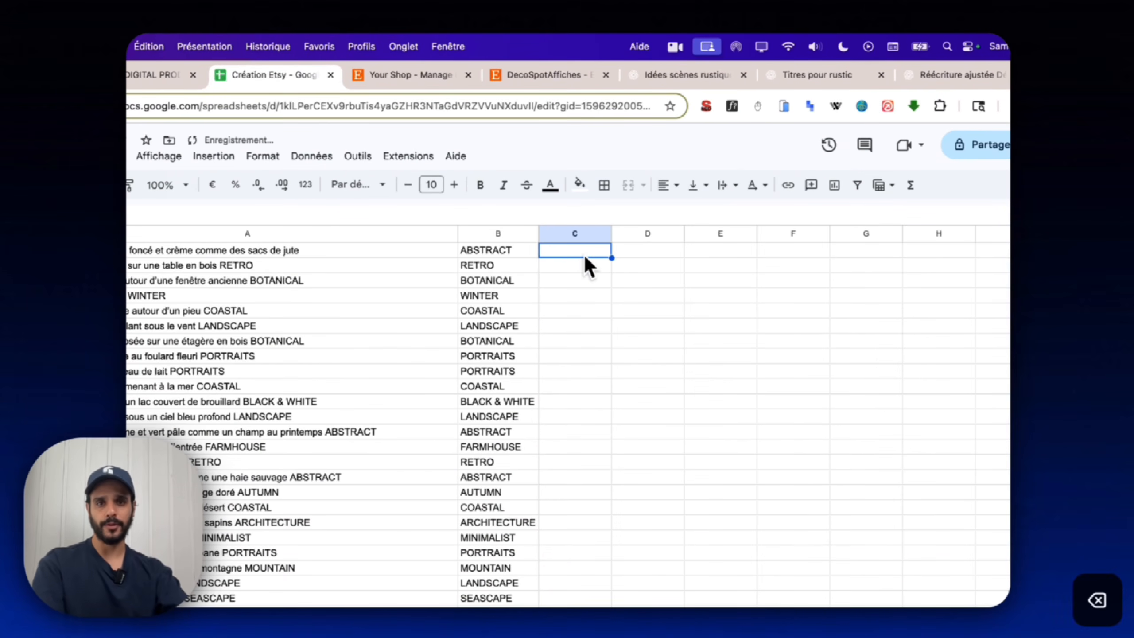
Enter =RAND() in C1 and apply the suggested autofill to put random numbers down column C.
{"action": "type", "text": "=RAND("}
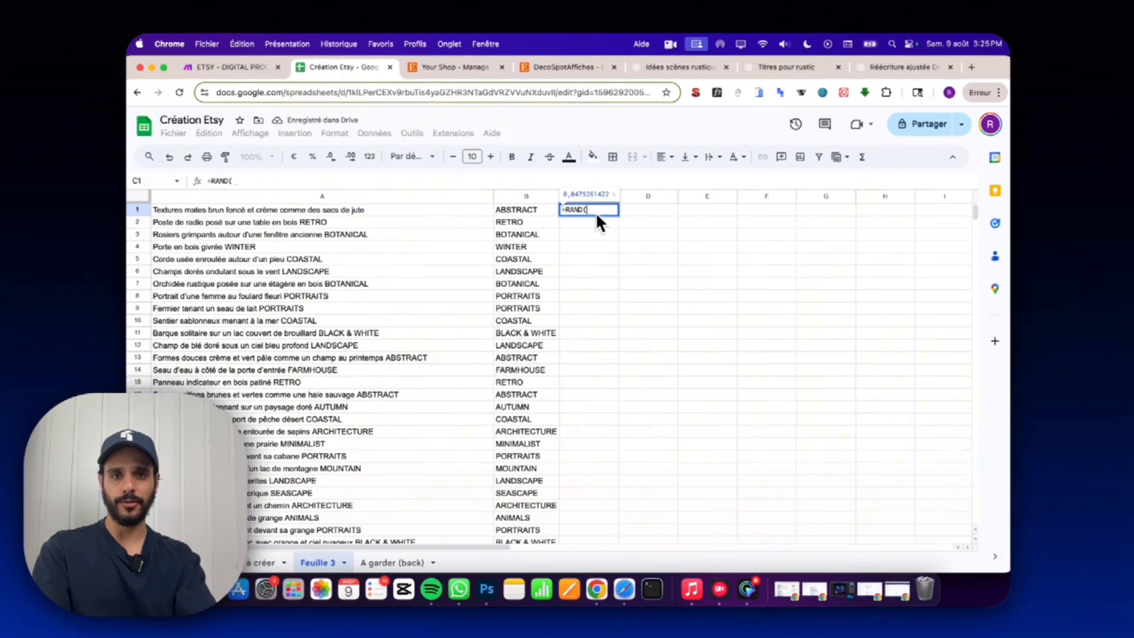
{"action": "key", "text": "Return"}
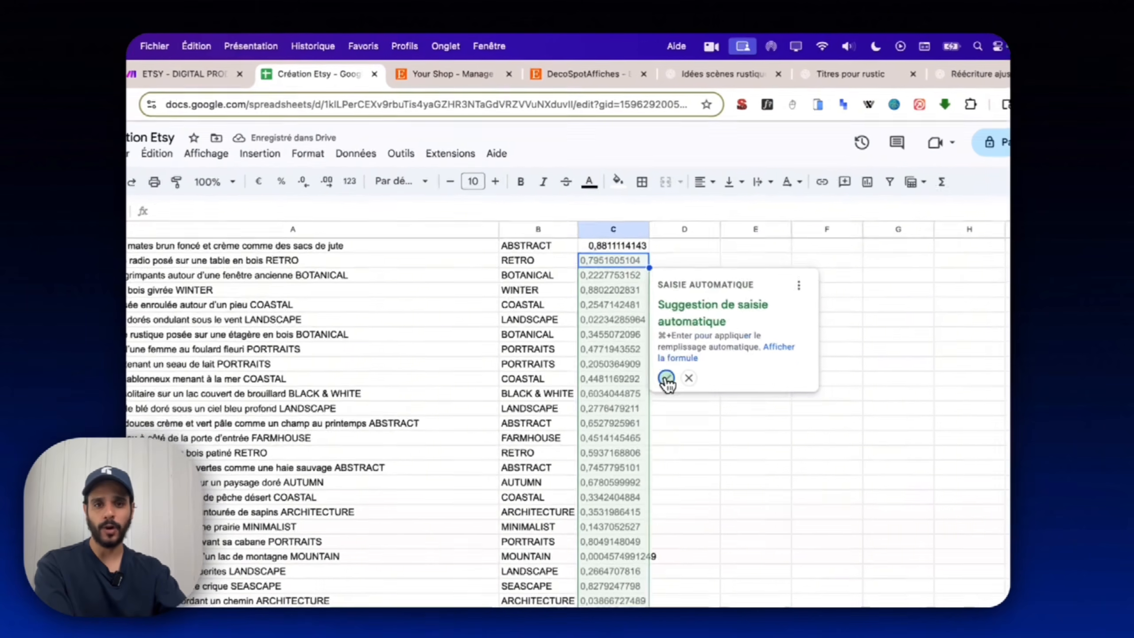
{"action": "left_click", "coordinate": [632, 319]}
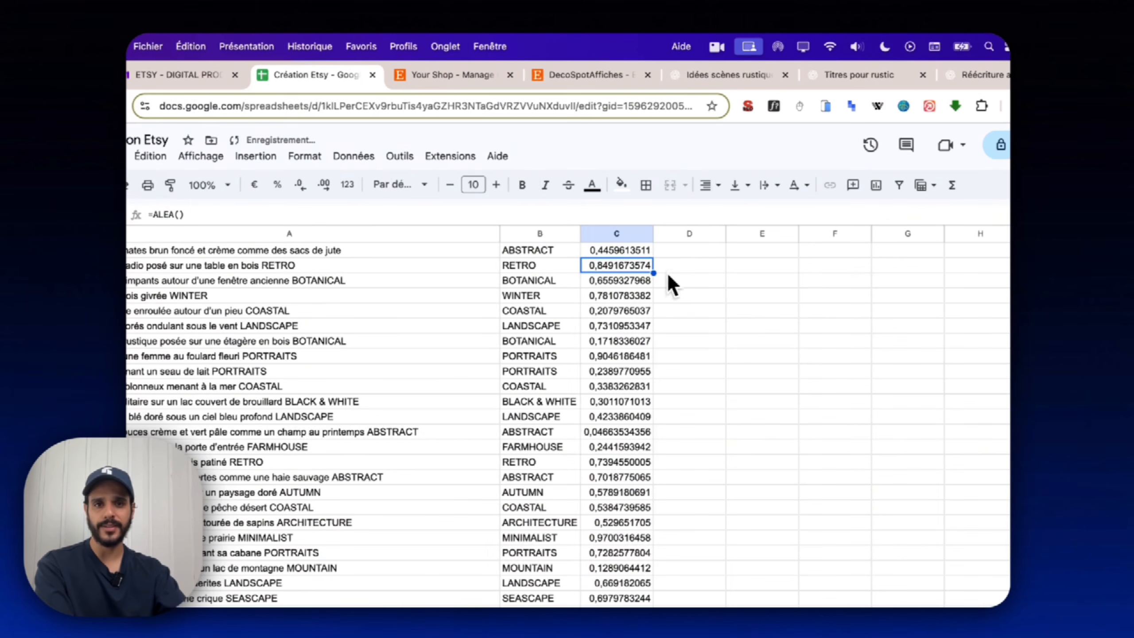
Sort the range A1:C990 by column C in A to Z order using the advanced range sorting options.
{"action": "left_click", "coordinate": [685, 254]}
{"action": "left_click", "coordinate": [627, 234]}
{"action": "left_click_drag", "start_coordinate": [372, 233], "coordinate": [600, 229]}
{"action": "left_click", "coordinate": [353, 156]}
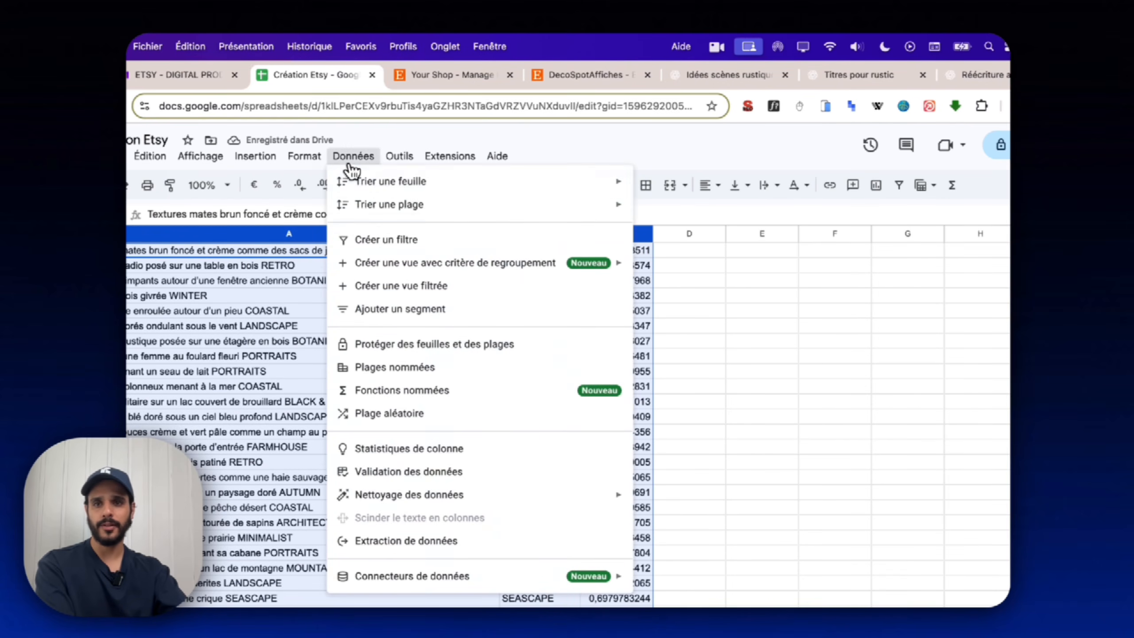
{"action": "mouse_move", "coordinate": [388, 204]}
{"action": "left_click", "coordinate": [781, 269]}
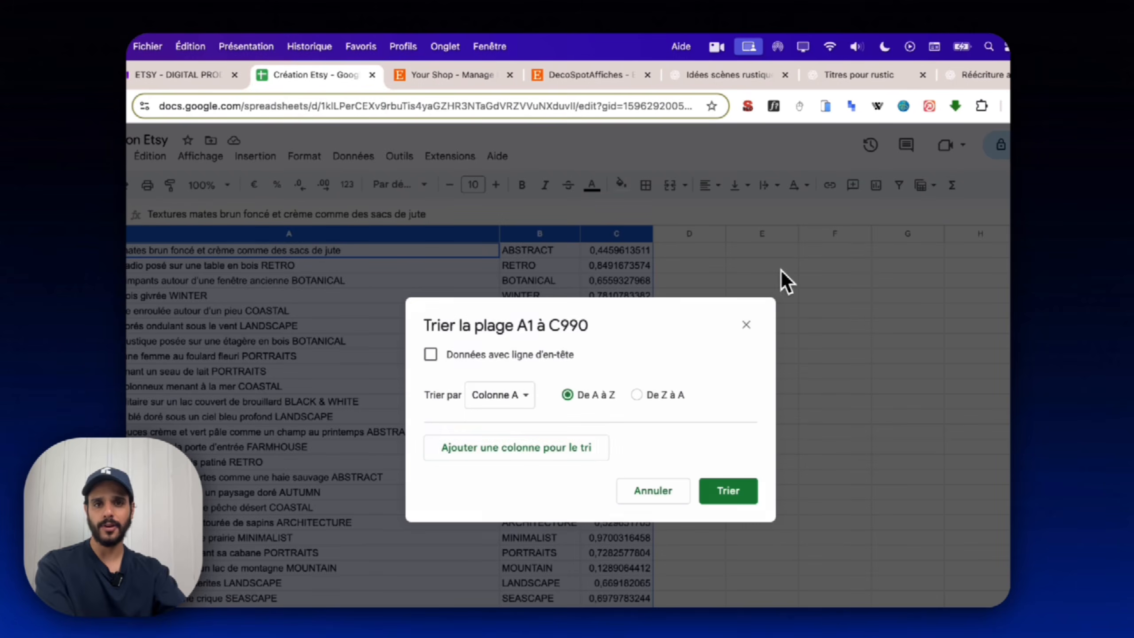
{"action": "left_click", "coordinate": [523, 396]}
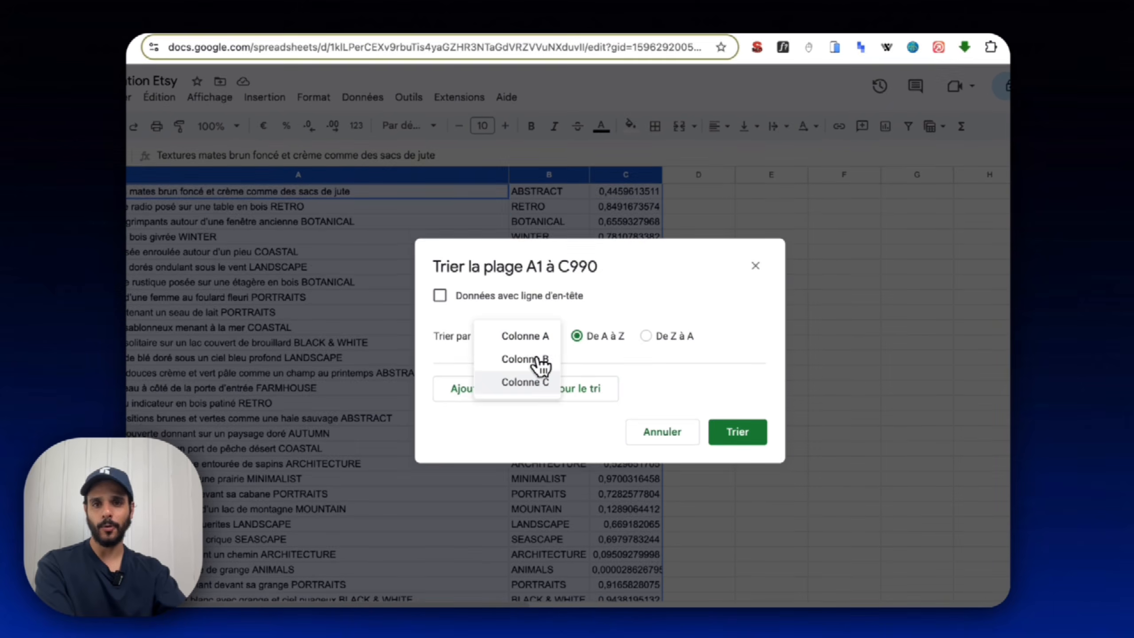
{"action": "left_click", "coordinate": [527, 439]}
{"action": "left_click", "coordinate": [648, 335]}
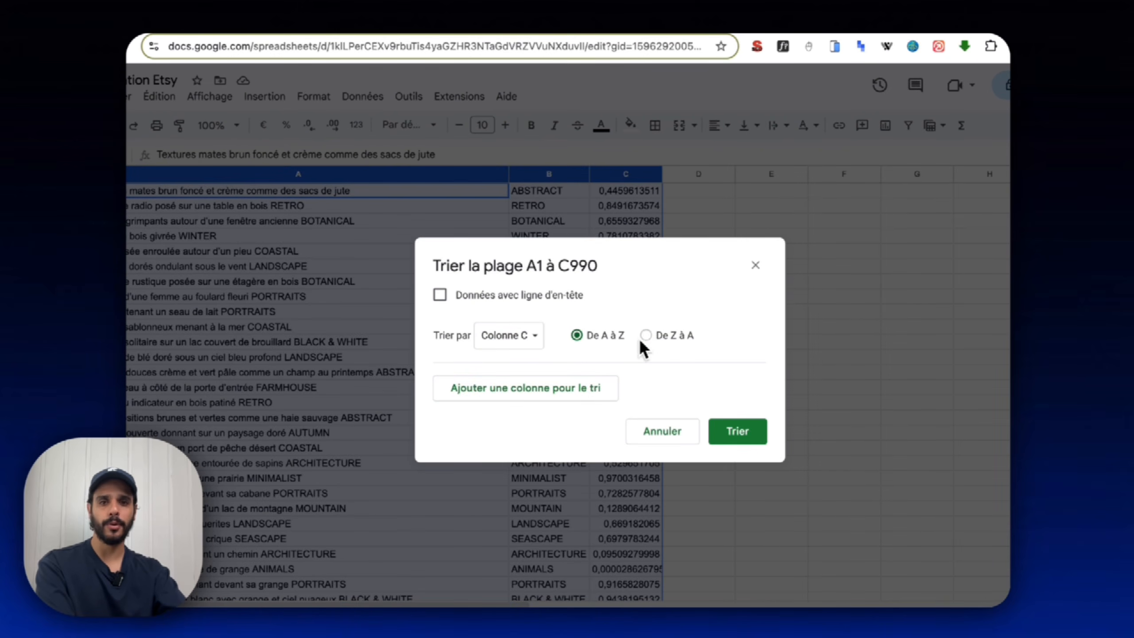
{"action": "left_click", "coordinate": [733, 430]}
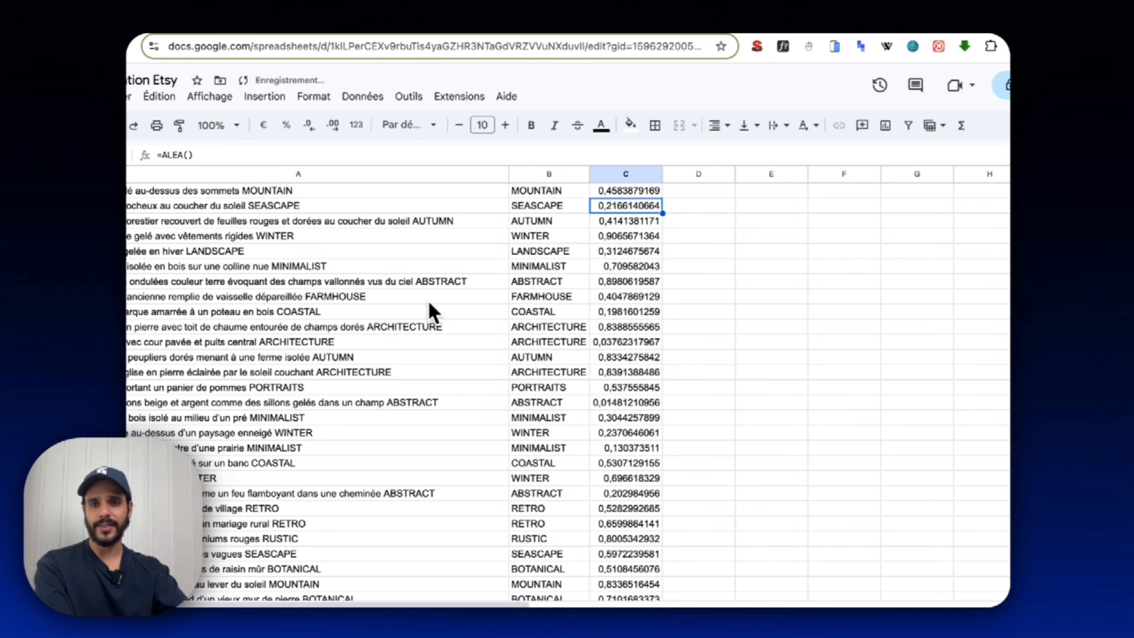
Review the shuffled scenes with their categories, and switch to the "Affiches à créer" sheet.
{"action": "left_click_drag", "start_coordinate": [492, 251], "coordinate": [539, 302]}
{"action": "left_click", "coordinate": [612, 206]}
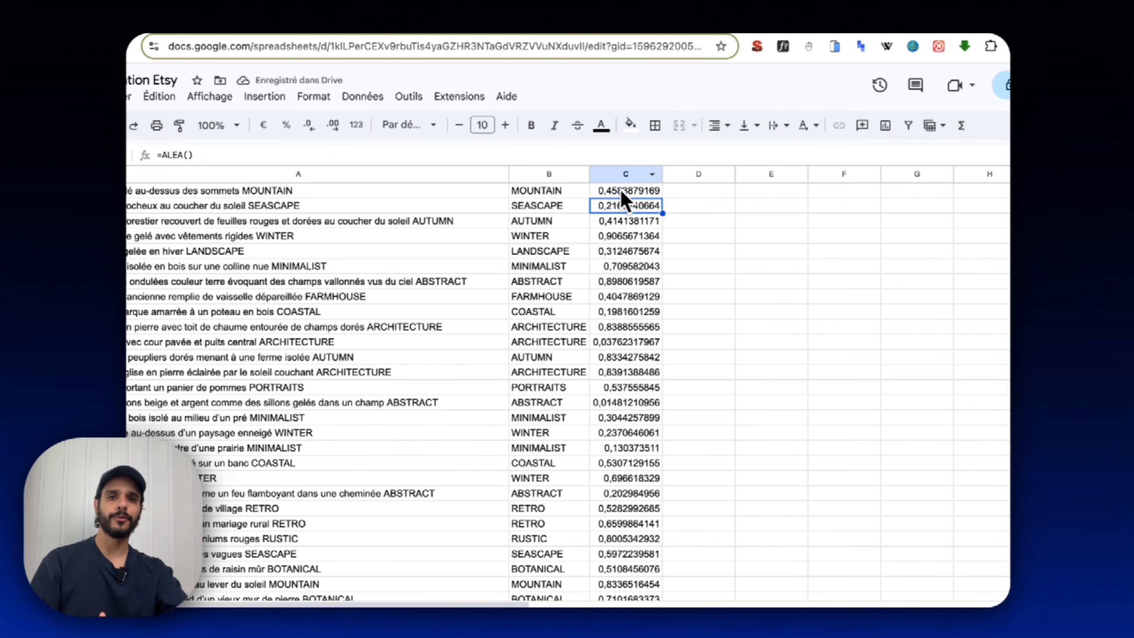
{"action": "left_click", "coordinate": [626, 194]}
{"action": "scroll", "coordinate": [620, 234], "scroll_direction": "down", "scroll_amount": 15}
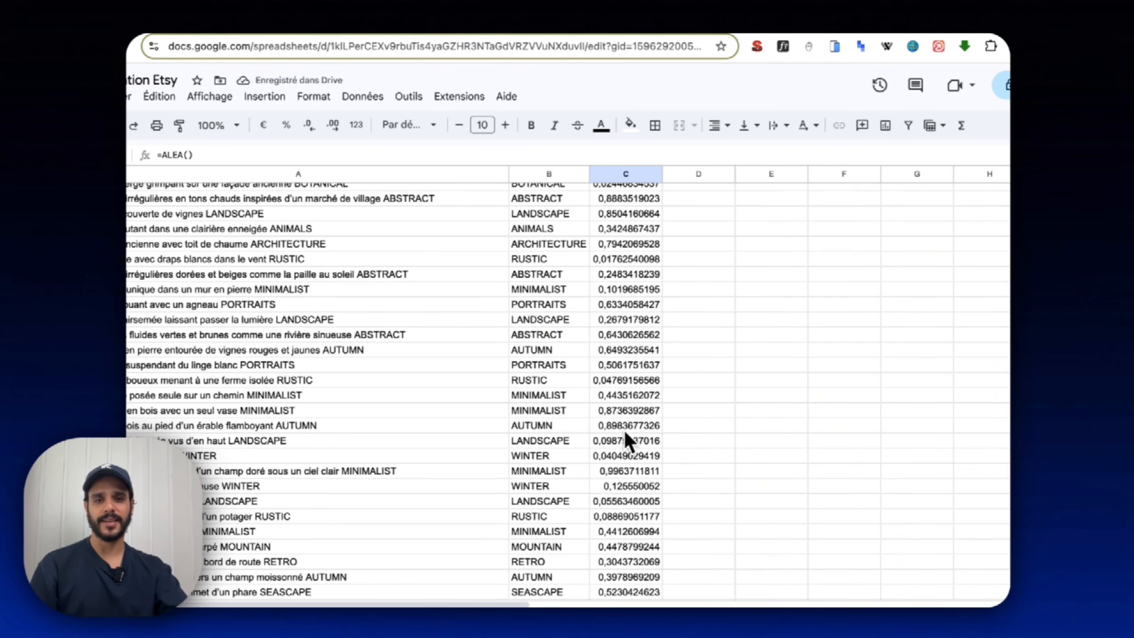
{"action": "scroll", "coordinate": [625, 452], "scroll_direction": "up", "scroll_amount": 15}
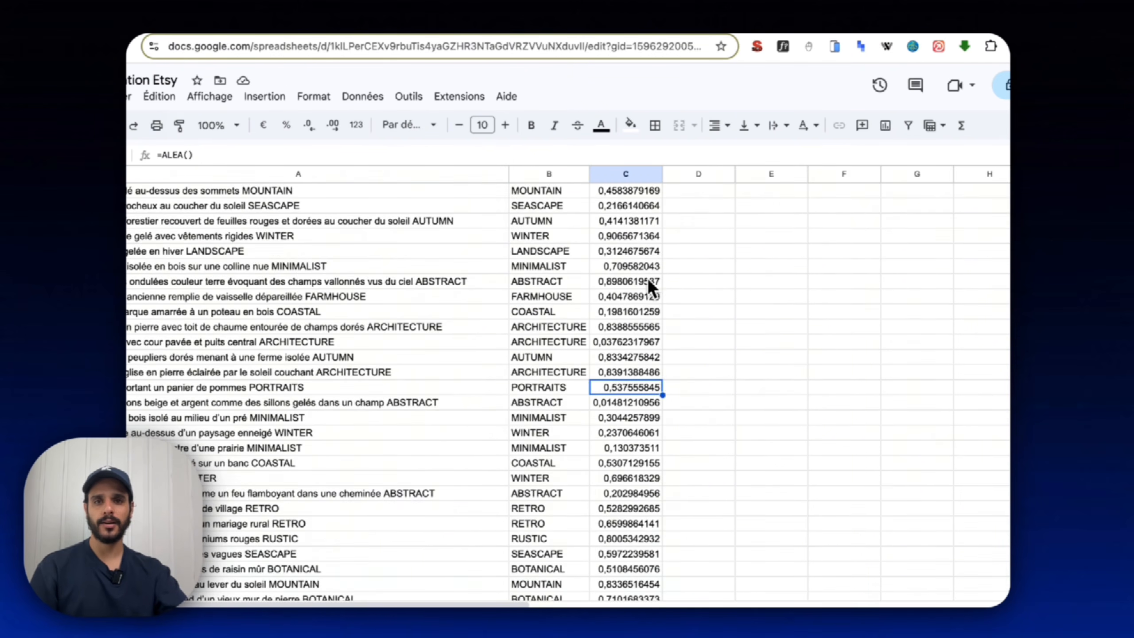
{"action": "left_click", "coordinate": [311, 207]}
{"action": "left_click", "coordinate": [605, 185], "text": "shift"}
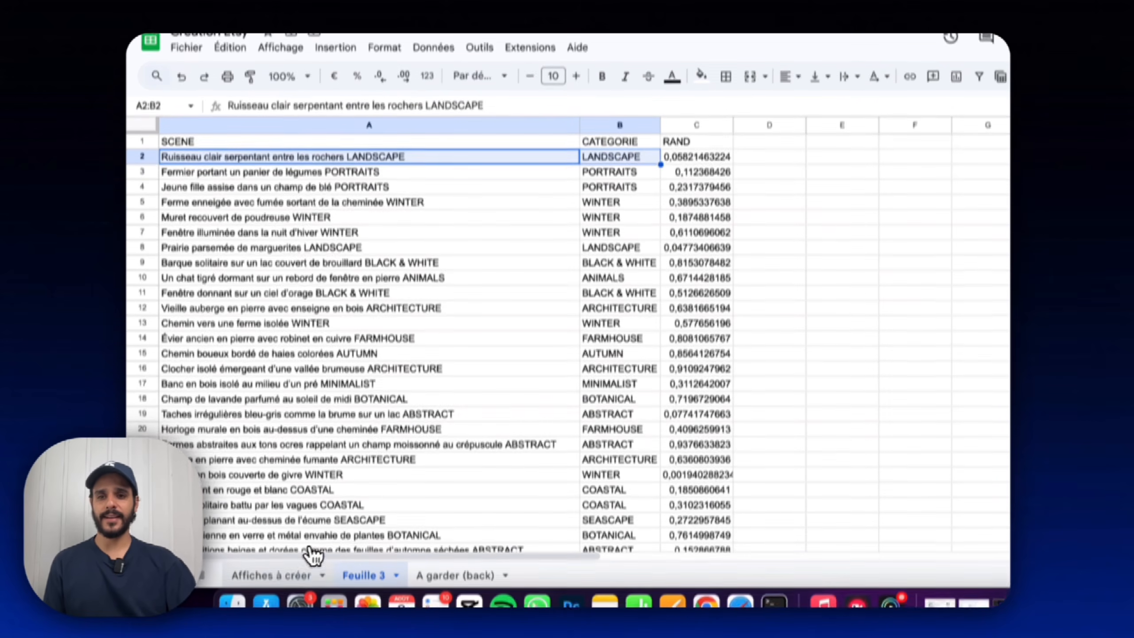
{"action": "left_click", "coordinate": [271, 599]}
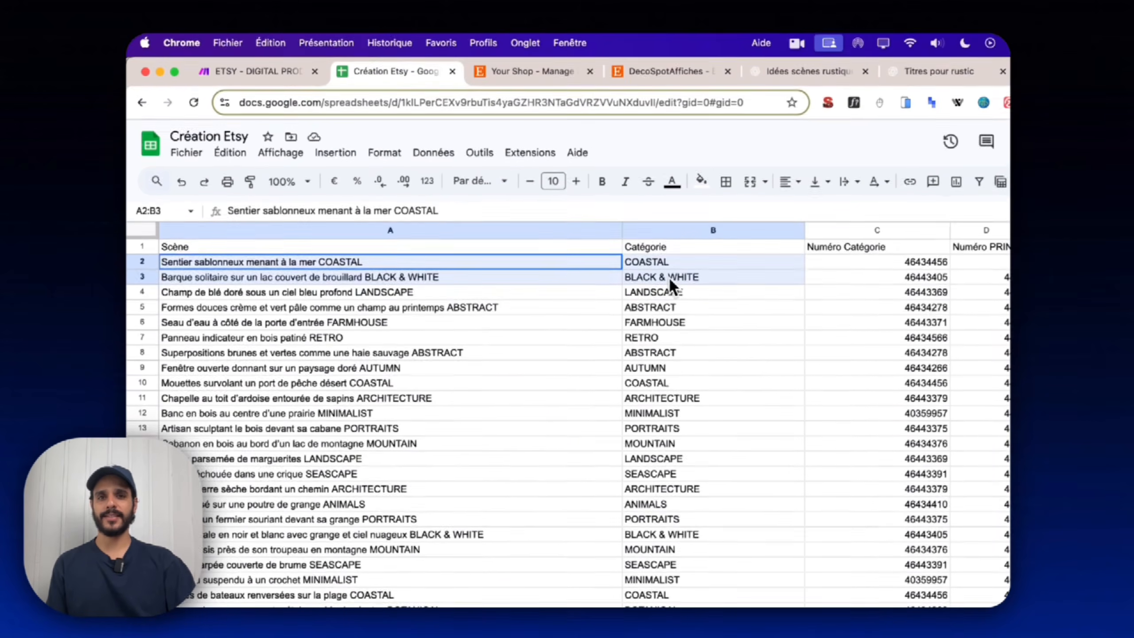
Enter 439 as the first scene's Numéro PRINT in D2 and extend the 439, 440 series down the column.
{"action": "left_click", "coordinate": [889, 246]}
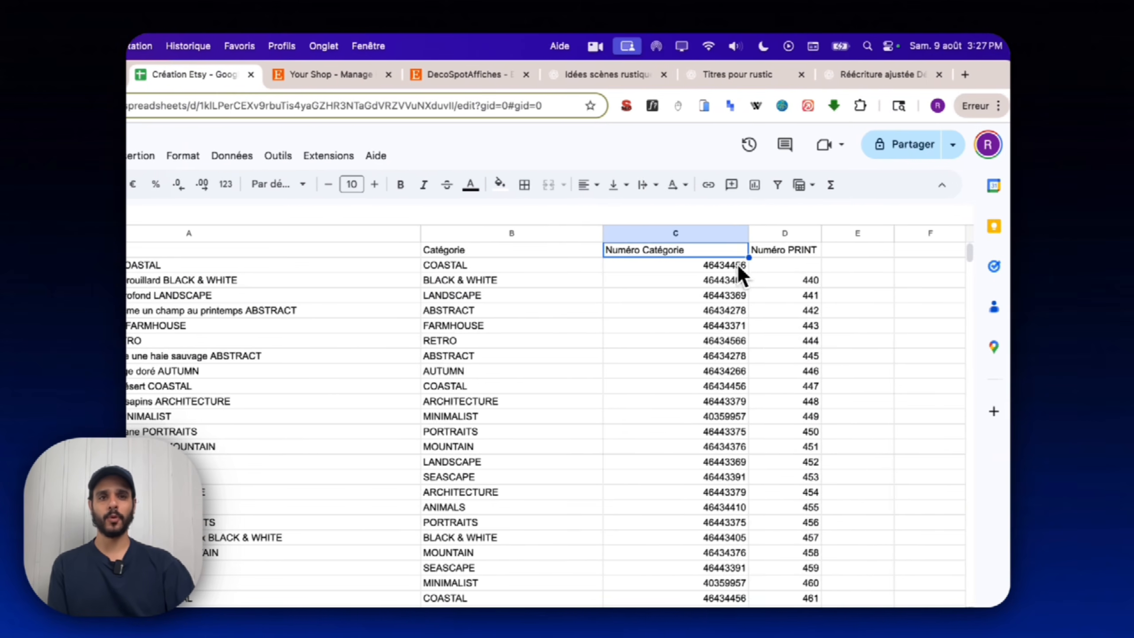
{"action": "left_click", "coordinate": [783, 264]}
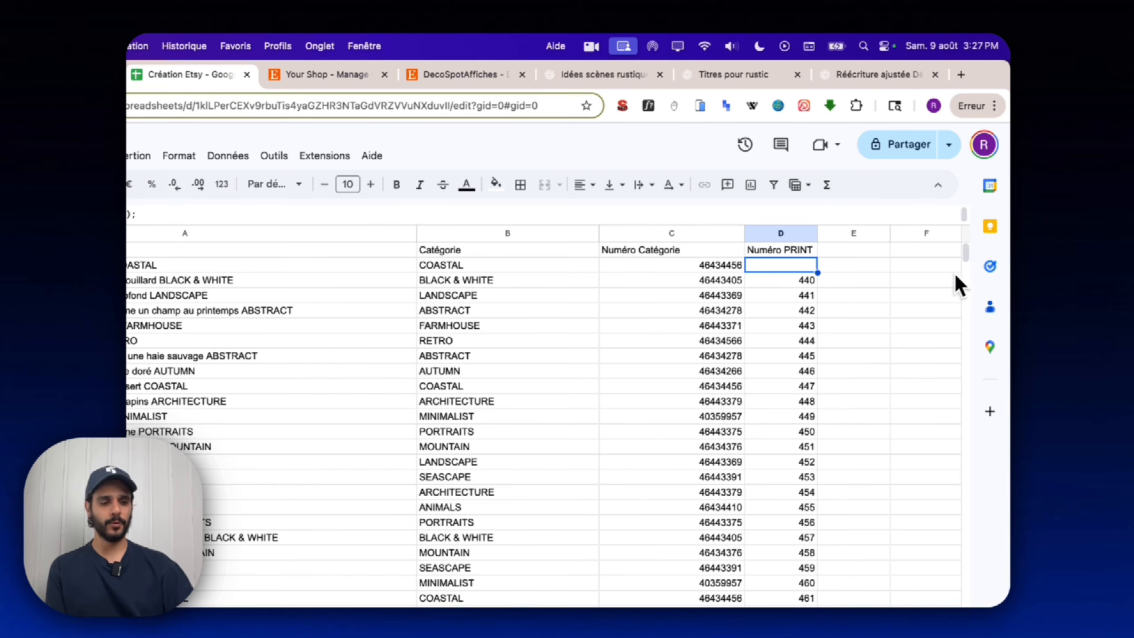
{"action": "type", "text": "439"}
{"action": "key", "text": "Return"}
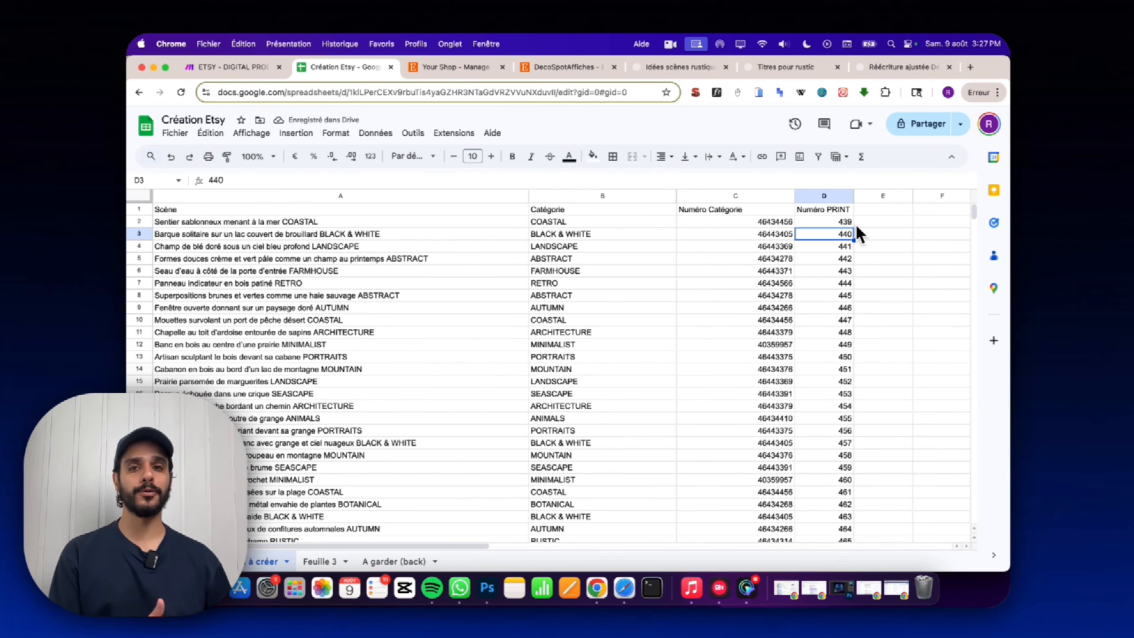
{"action": "left_click_drag", "start_coordinate": [840, 222], "coordinate": [844, 239]}
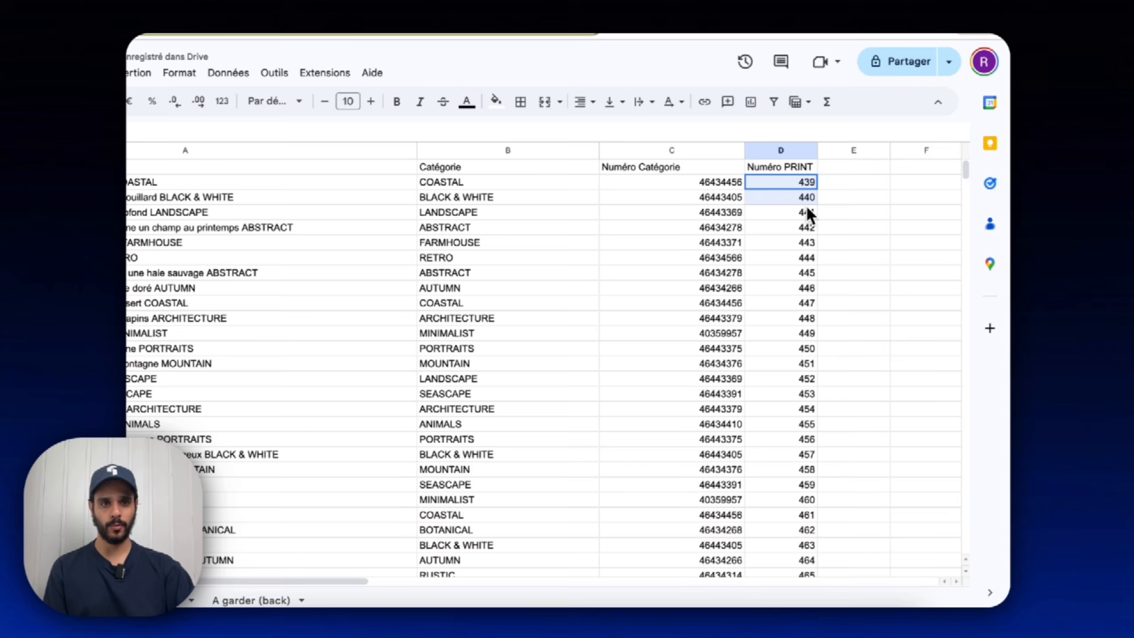
{"action": "left_click_drag", "start_coordinate": [806, 205], "coordinate": [799, 411]}
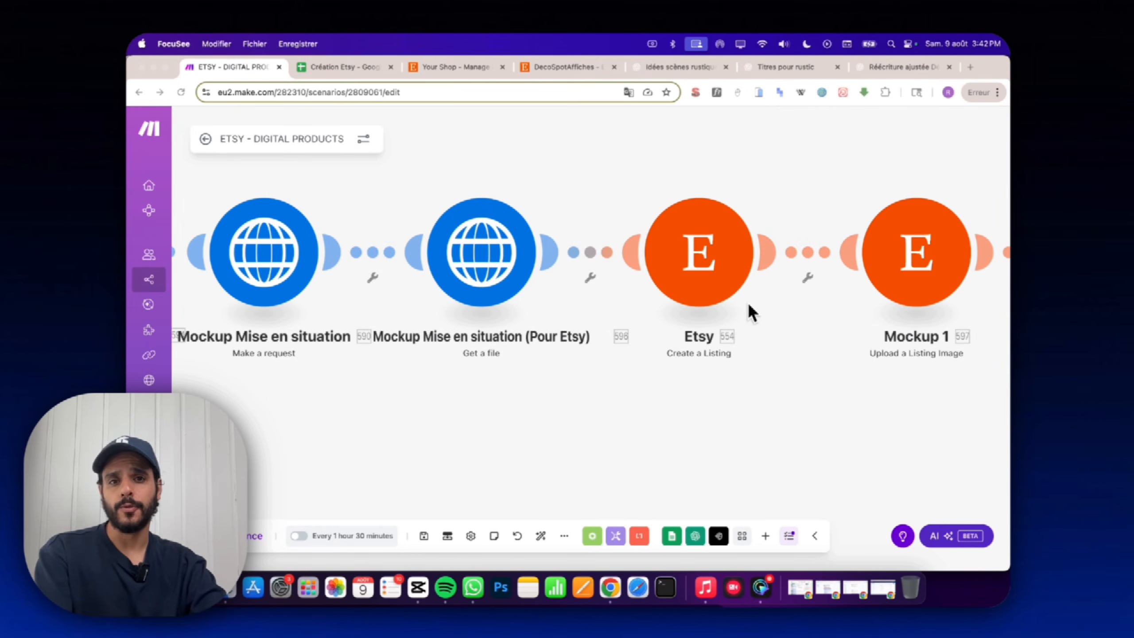
In the Make scenario, open the settings of the Etsy Create a Listing module and its Title field.
{"action": "left_click", "coordinate": [704, 238]}
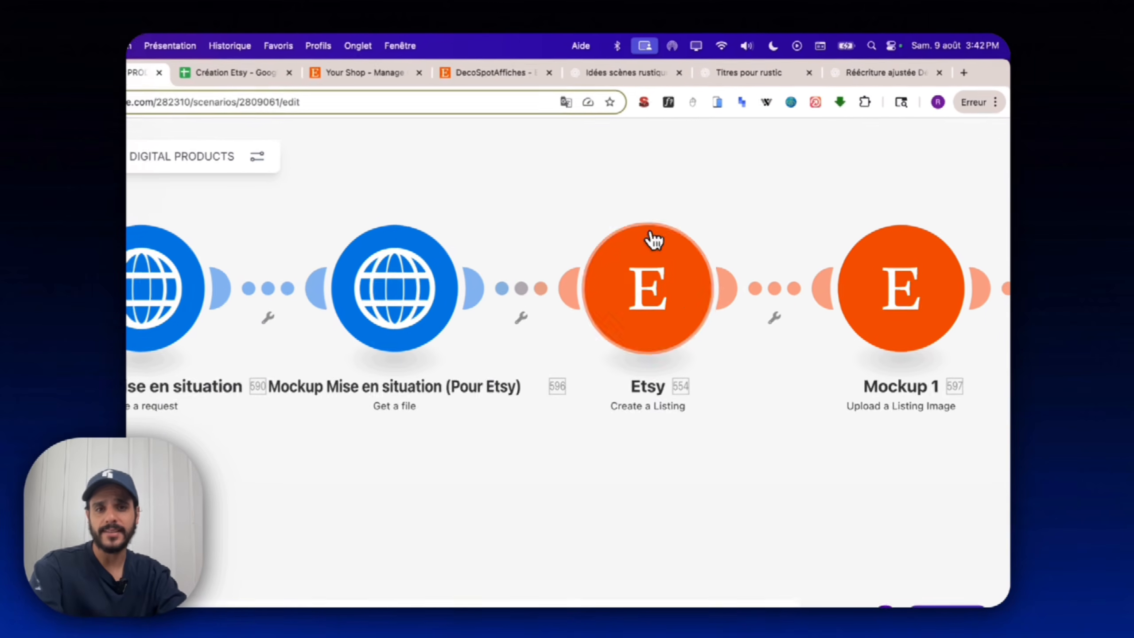
{"action": "left_click", "coordinate": [666, 310]}
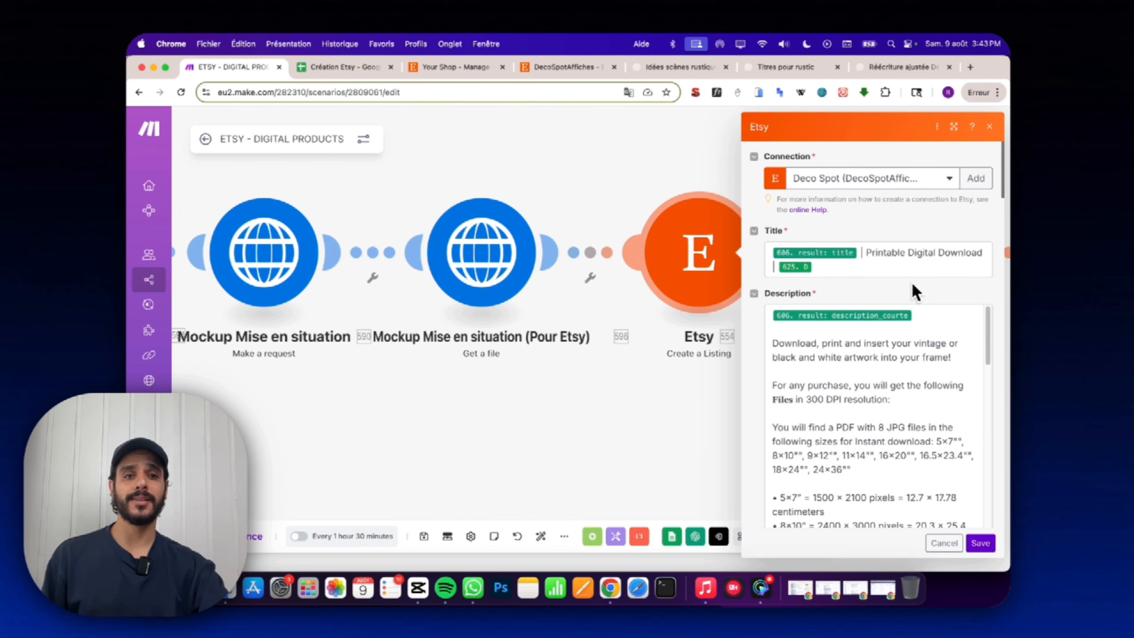
{"action": "left_click", "coordinate": [862, 256]}
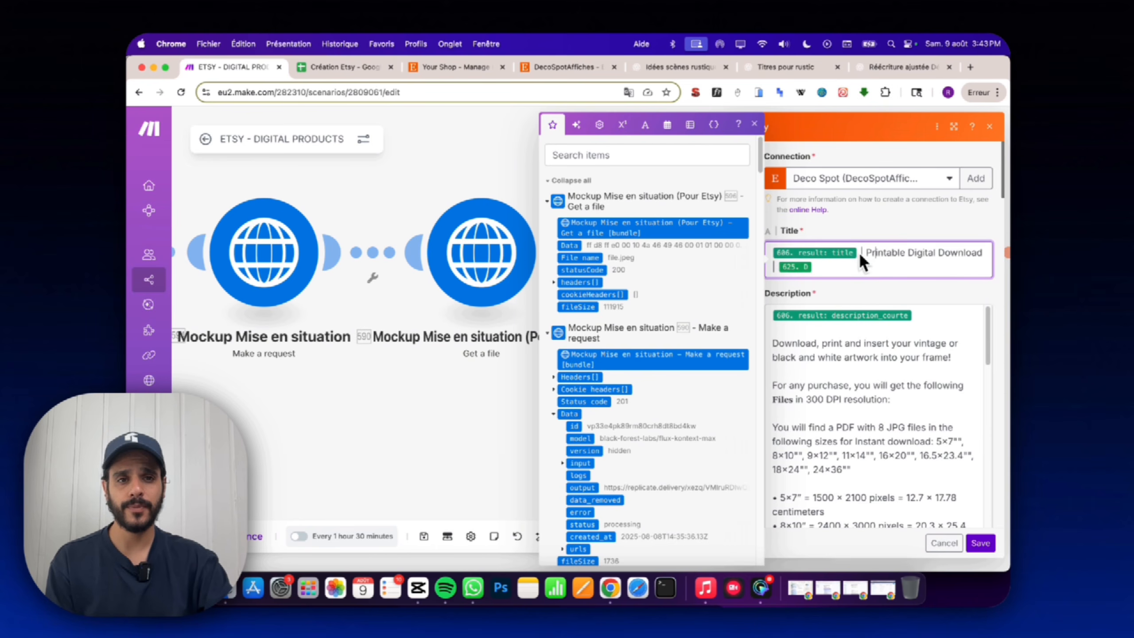
Examine the Google Sheets variables available for the Title and the template text in the Etsy module's Description field.
{"action": "scroll", "coordinate": [754, 201], "scroll_direction": "down", "scroll_amount": 3}
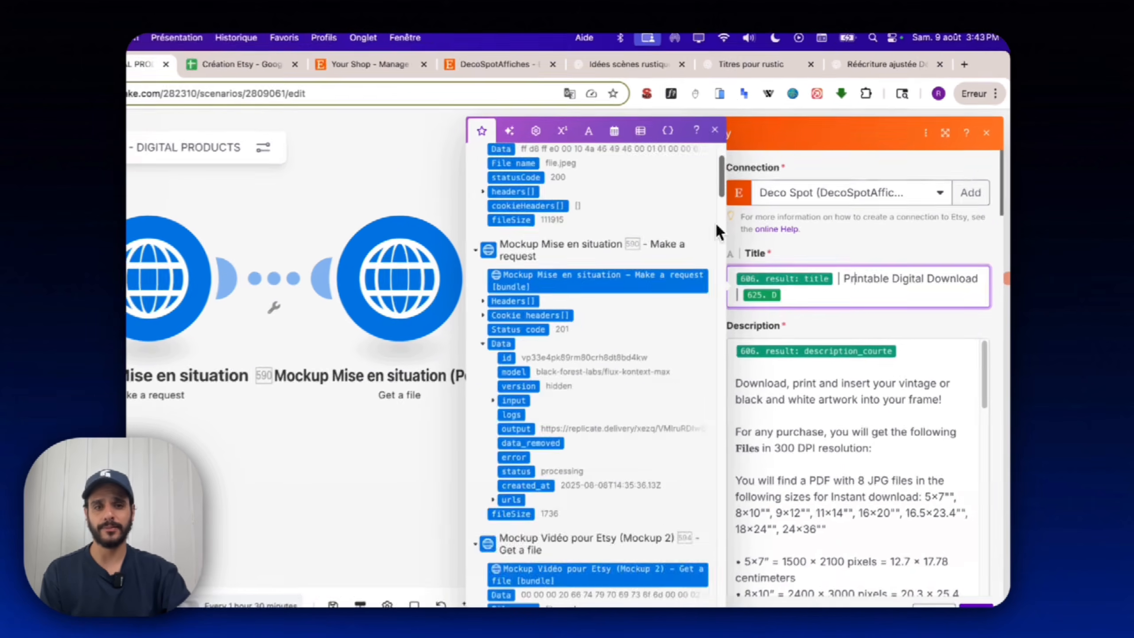
{"action": "left_click_drag", "start_coordinate": [717, 225], "coordinate": [716, 554]}
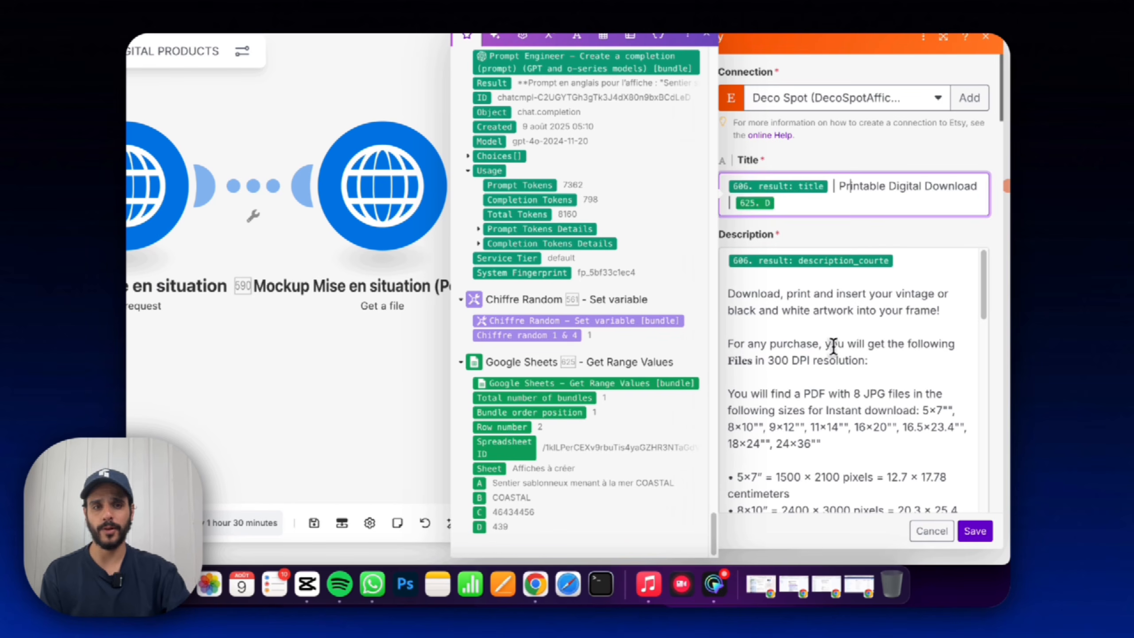
{"action": "left_click", "coordinate": [876, 333]}
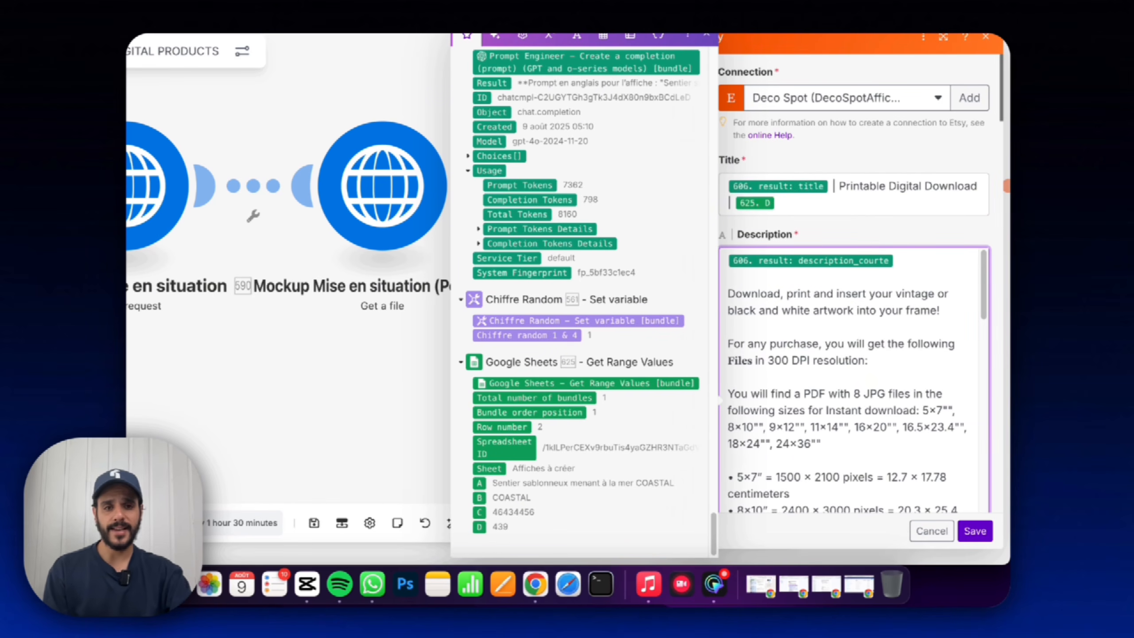
{"action": "scroll", "coordinate": [799, 350], "scroll_direction": "down", "scroll_amount": 2}
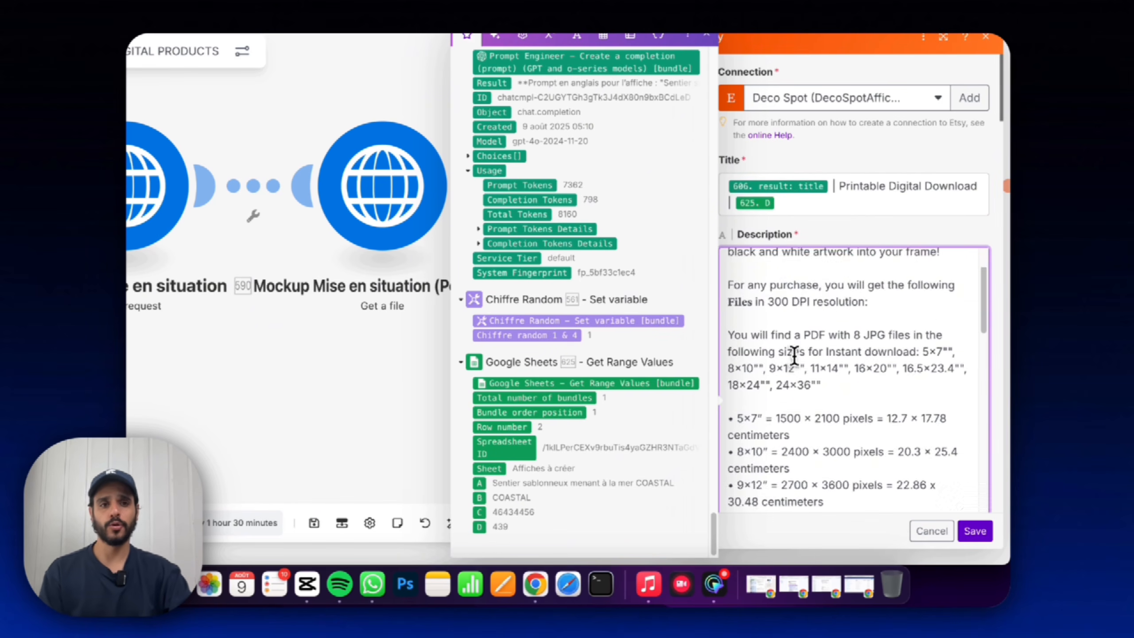
{"action": "scroll", "coordinate": [795, 358], "scroll_direction": "up", "scroll_amount": 2}
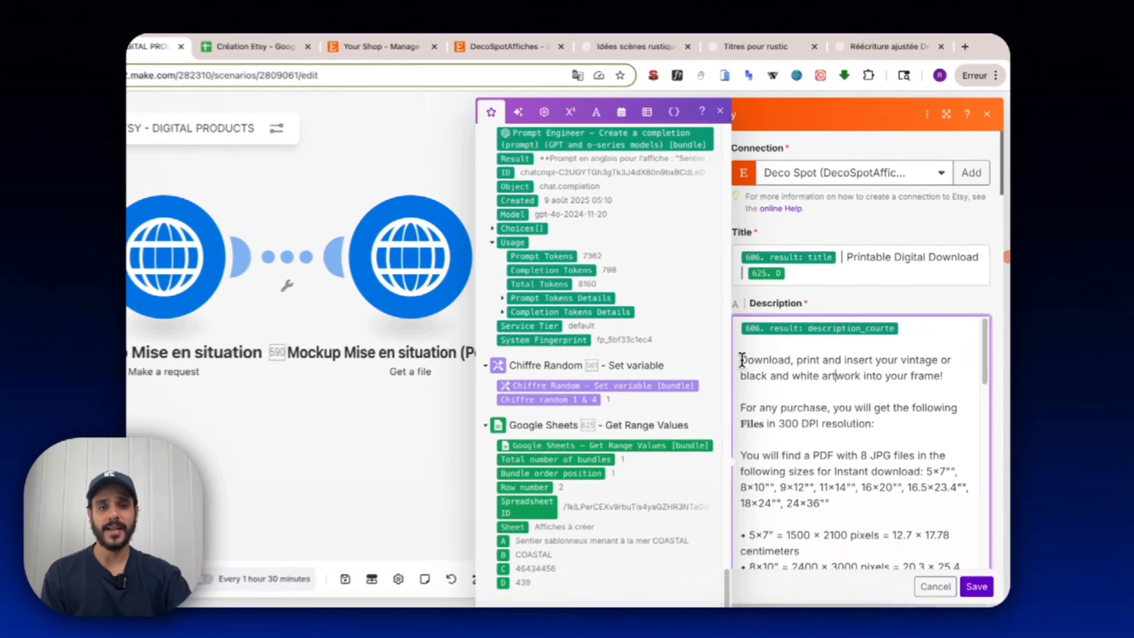
{"action": "scroll", "coordinate": [838, 428], "scroll_direction": "down", "scroll_amount": 5}
{"action": "left_click_drag", "start_coordinate": [773, 342], "coordinate": [839, 432]}
Open the Vintage Radio Art Print listing in the DecoSpotAffiches Etsy shop and read its full item description.
{"action": "left_click", "coordinate": [576, 69]}
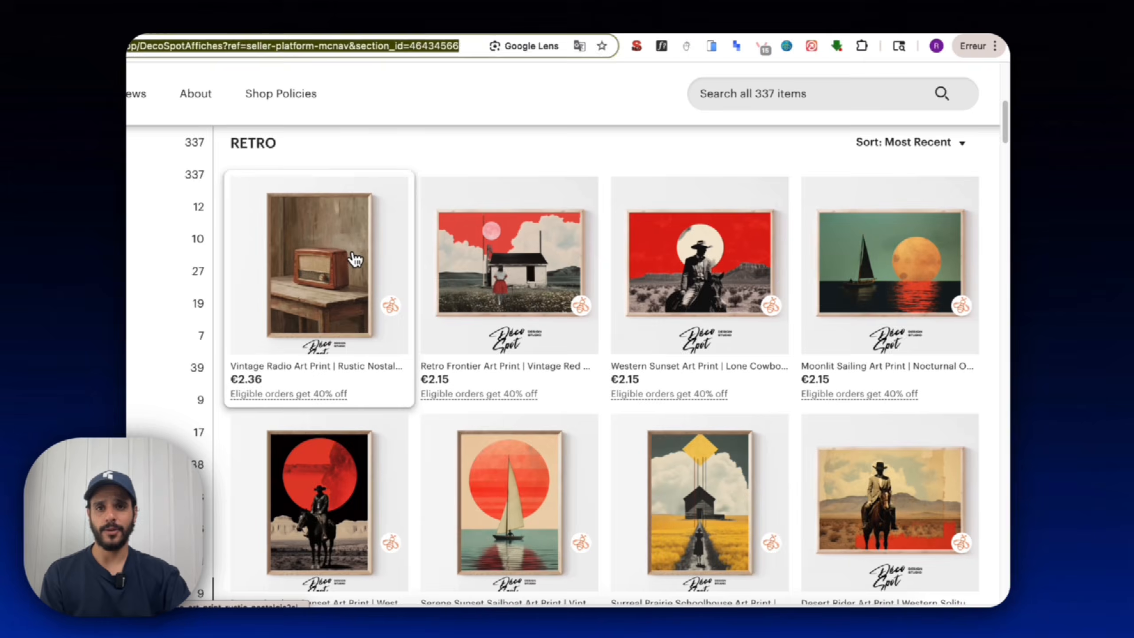
{"action": "left_click", "coordinate": [355, 258]}
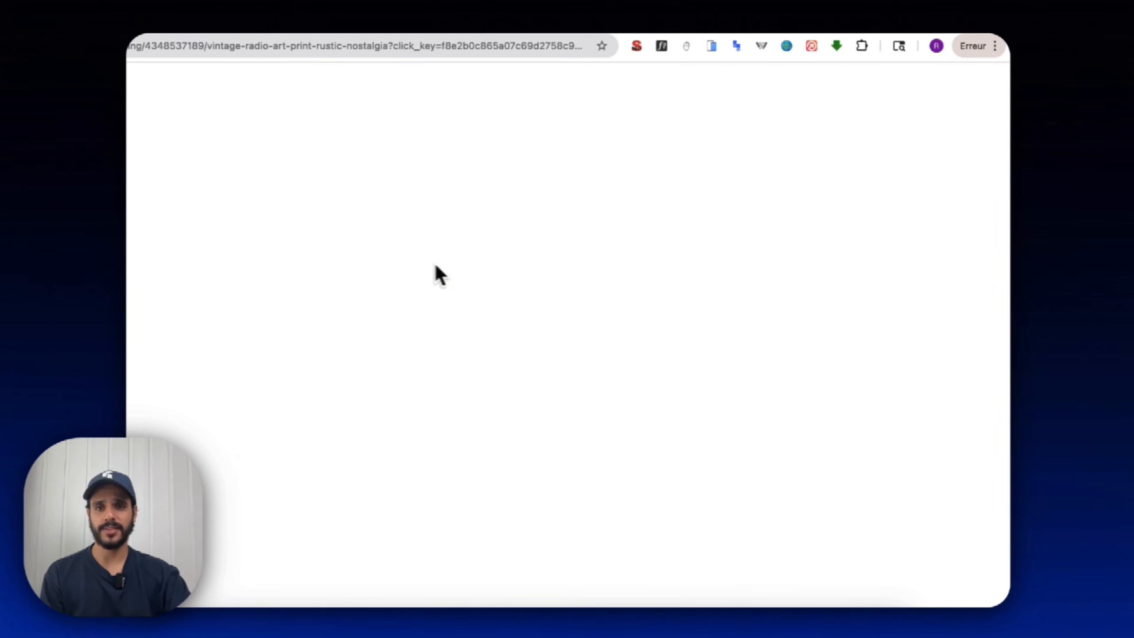
{"action": "scroll", "coordinate": [824, 451], "scroll_direction": "down", "scroll_amount": 5}
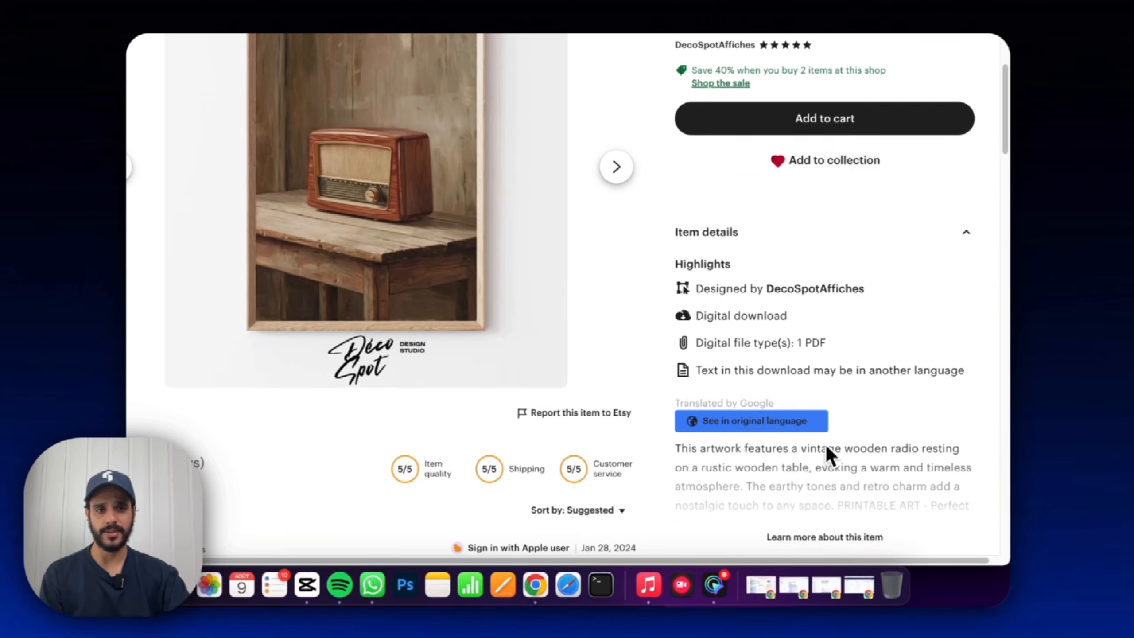
{"action": "left_click", "coordinate": [816, 532]}
{"action": "scroll", "coordinate": [816, 500], "scroll_direction": "down", "scroll_amount": 2}
{"action": "left_click_drag", "start_coordinate": [804, 443], "coordinate": [670, 332]}
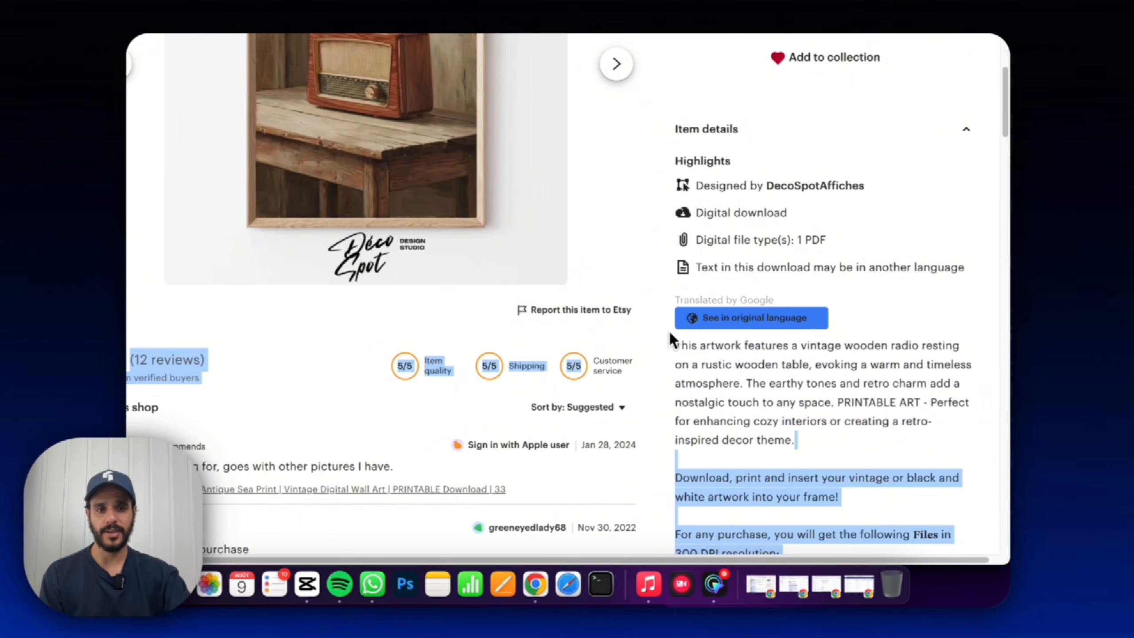
{"action": "left_click", "coordinate": [678, 353]}
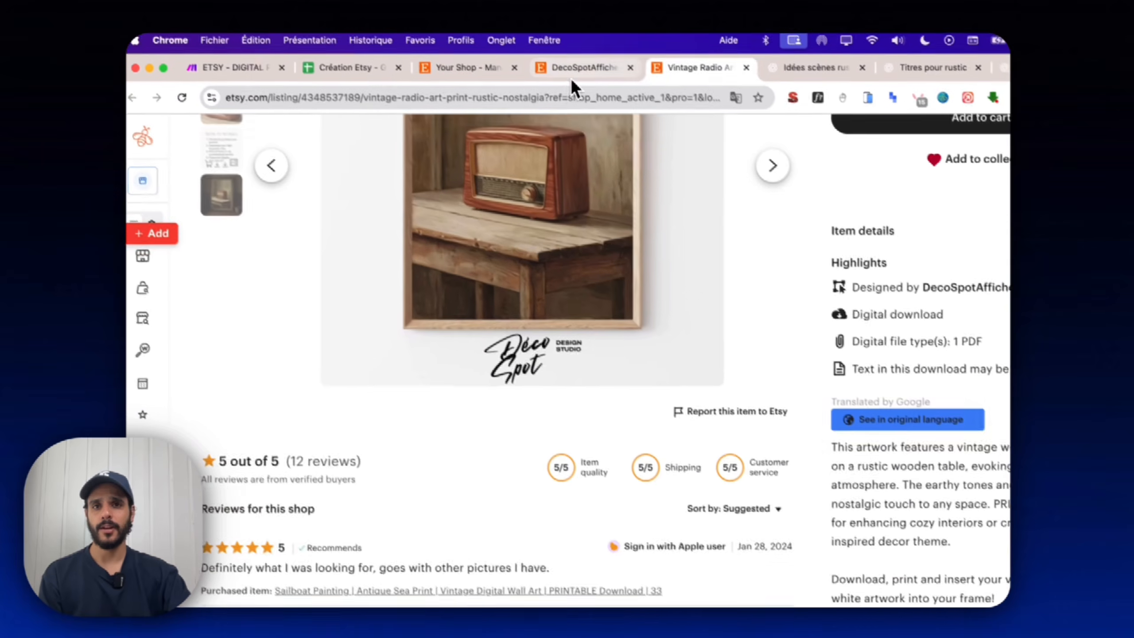
{"action": "left_click", "coordinate": [571, 78]}
Return to the Make scenario and review the rest of the Description template and the Quantity, Price and listing fields below it.
{"action": "left_click", "coordinate": [247, 69]}
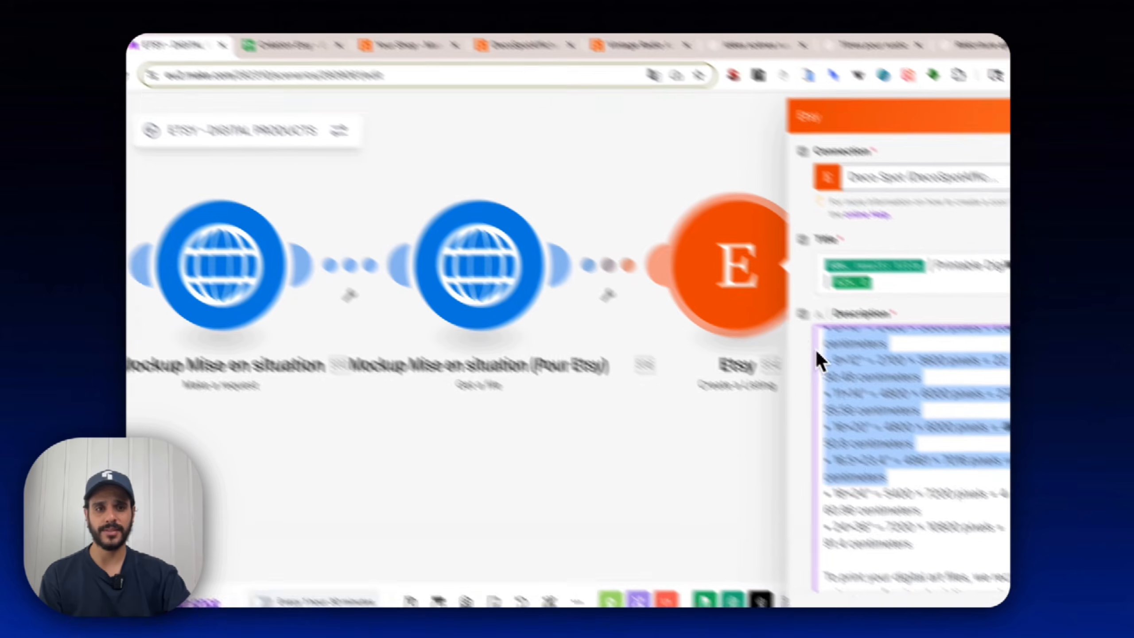
{"action": "scroll", "coordinate": [819, 357], "scroll_direction": "down", "scroll_amount": 10}
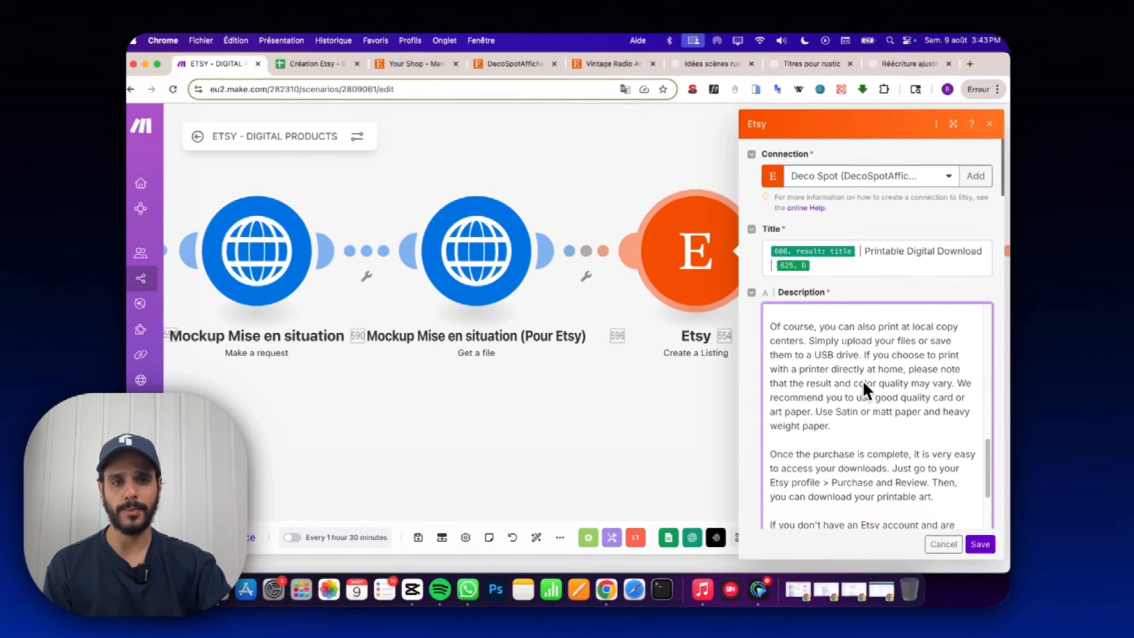
{"action": "scroll", "coordinate": [859, 449], "scroll_direction": "down", "scroll_amount": 6}
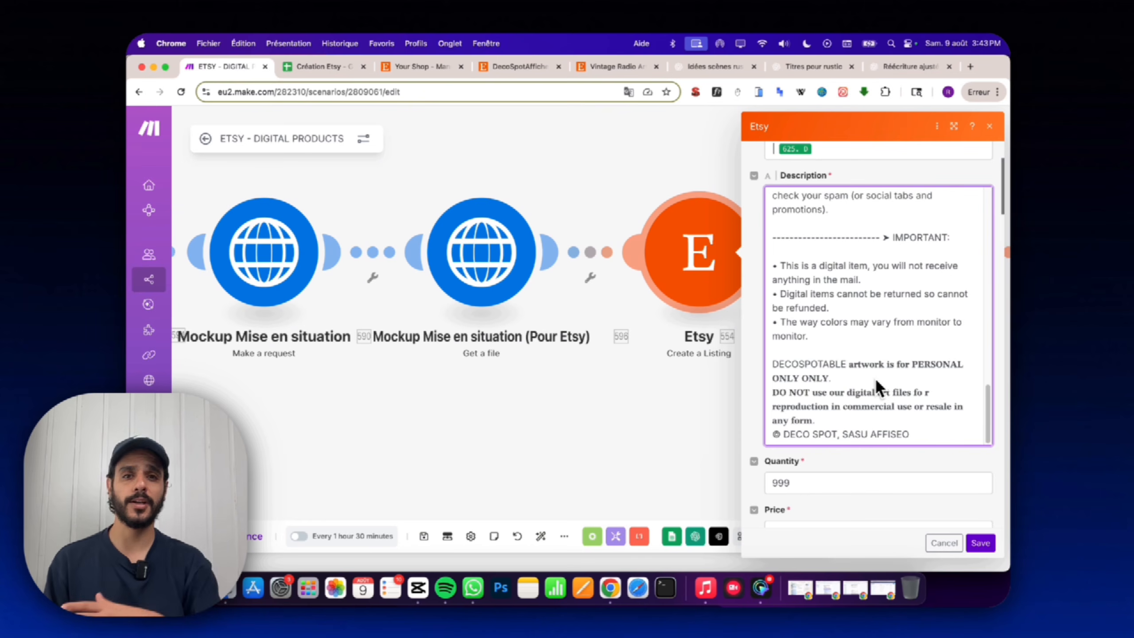
{"action": "scroll", "coordinate": [877, 387], "scroll_direction": "down", "scroll_amount": 5}
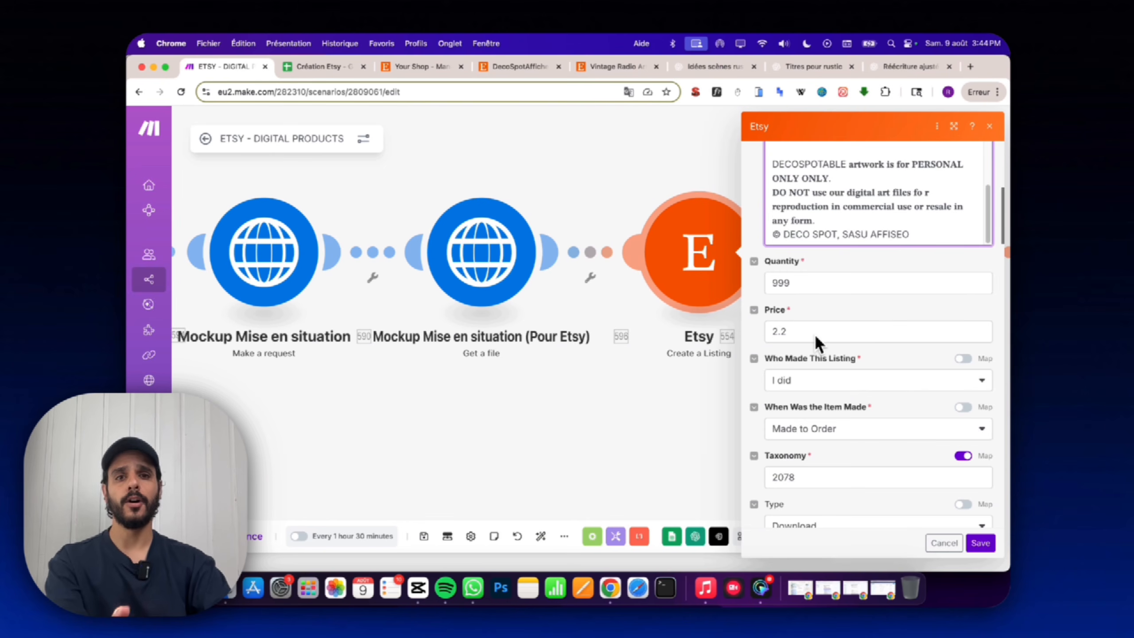
{"action": "scroll", "coordinate": [795, 322], "scroll_direction": "down", "scroll_amount": 3}
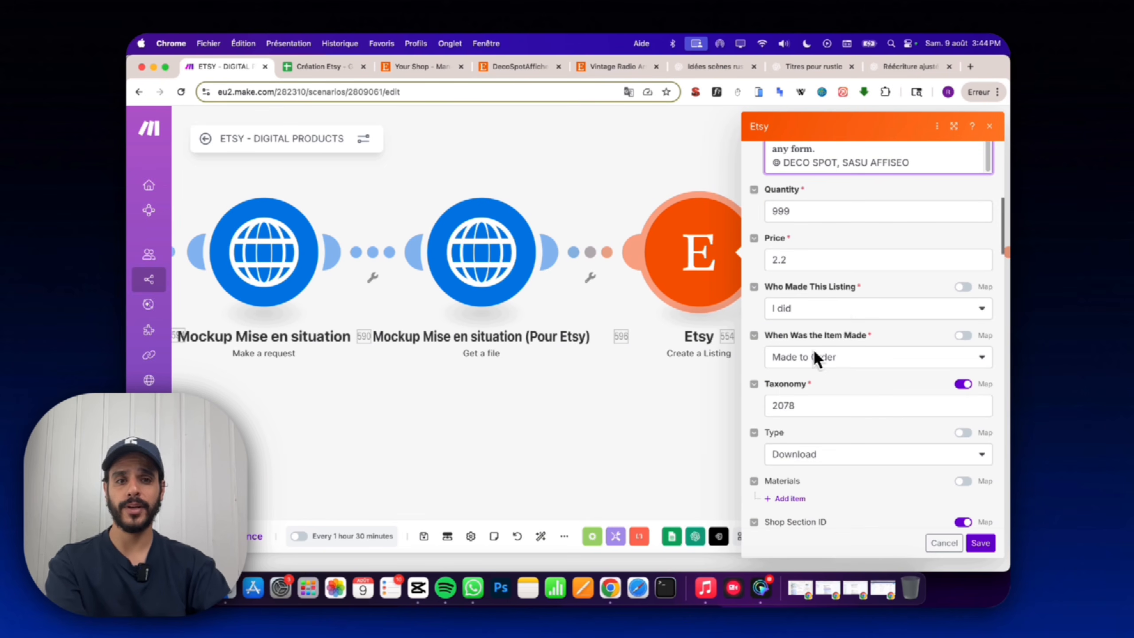
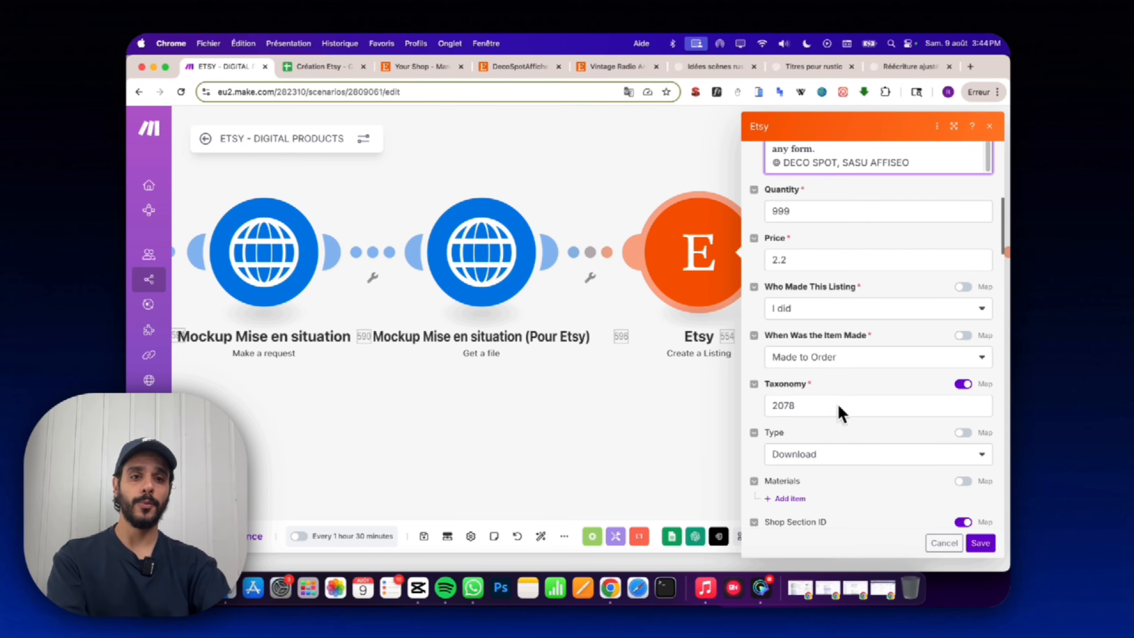
Turn off mapping for Taxonomy, browse the category list and choose Home & Living.
{"action": "left_click", "coordinate": [964, 385]}
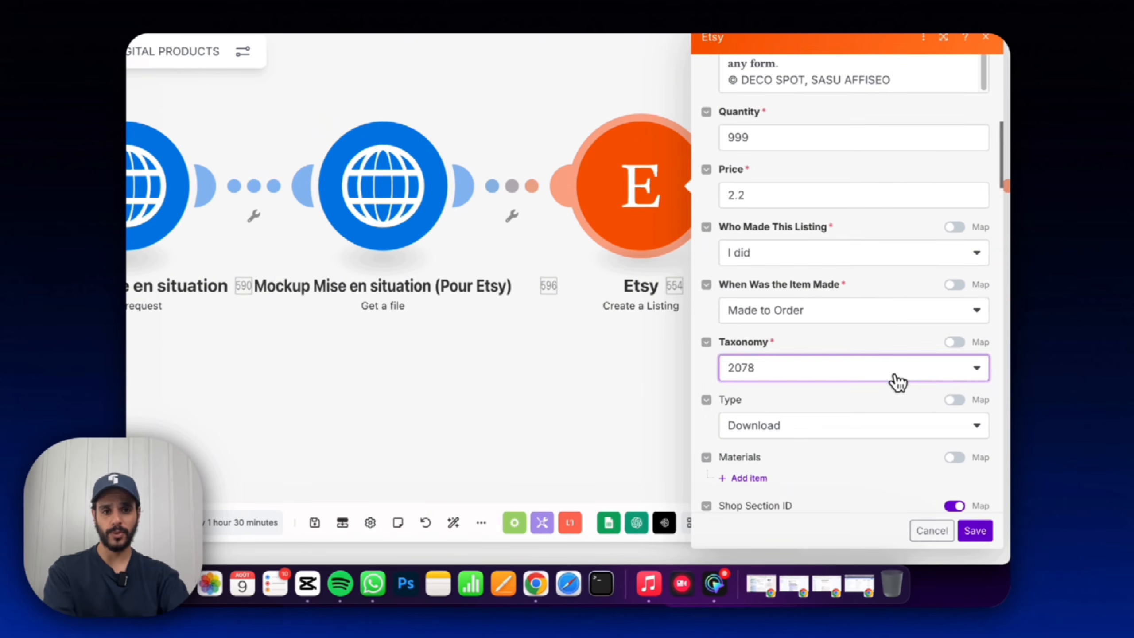
{"action": "left_click", "coordinate": [891, 375]}
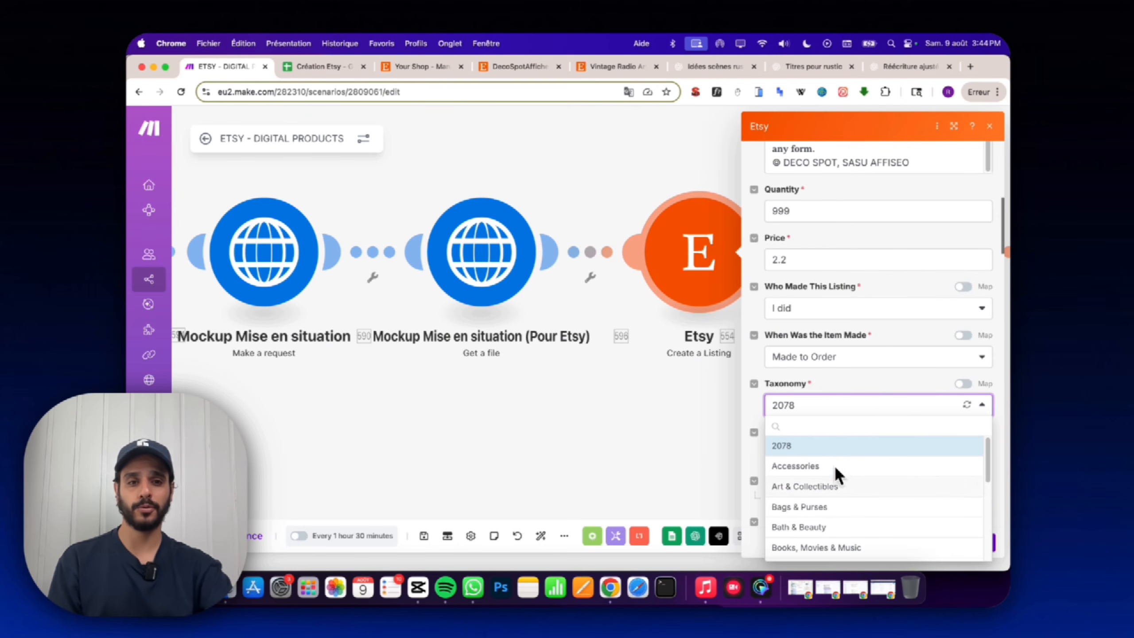
{"action": "scroll", "coordinate": [830, 474], "scroll_direction": "down", "scroll_amount": 5}
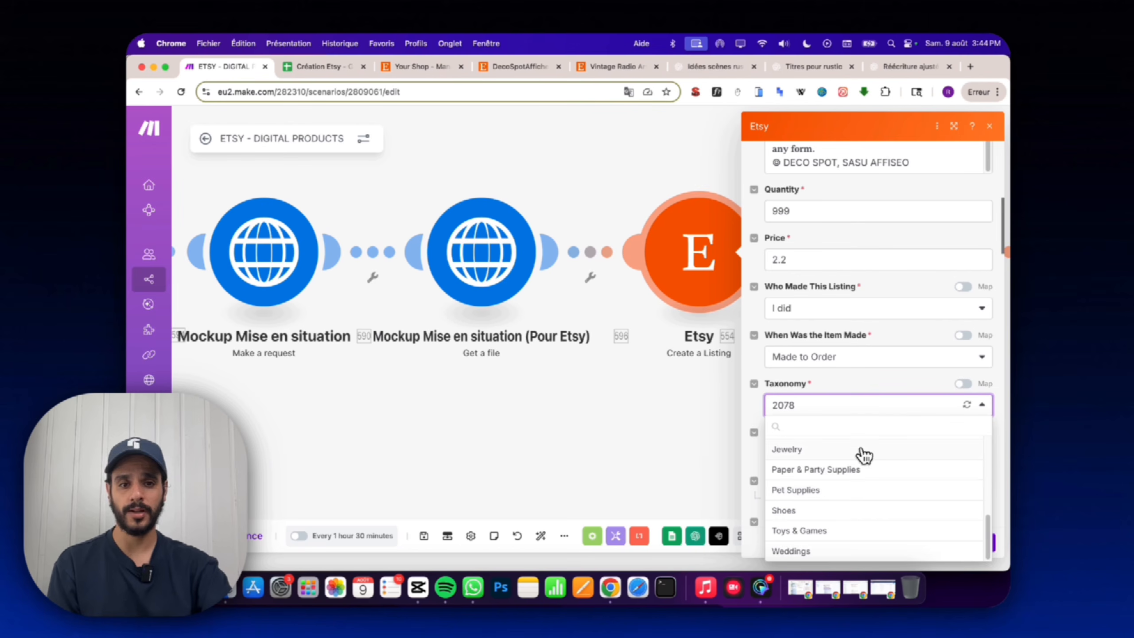
{"action": "scroll", "coordinate": [862, 464], "scroll_direction": "up", "scroll_amount": 3}
{"action": "scroll", "coordinate": [852, 509], "scroll_direction": "up", "scroll_amount": 2}
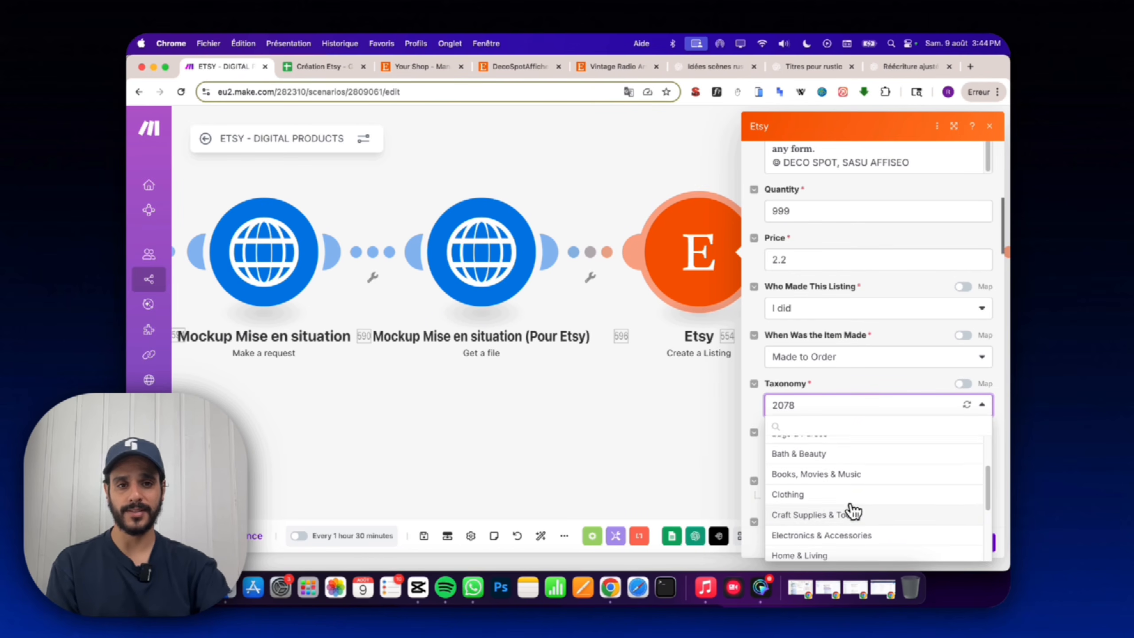
{"action": "scroll", "coordinate": [853, 511], "scroll_direction": "down", "scroll_amount": 2}
{"action": "scroll", "coordinate": [843, 492], "scroll_direction": "down", "scroll_amount": 4}
{"action": "left_click", "coordinate": [835, 440]}
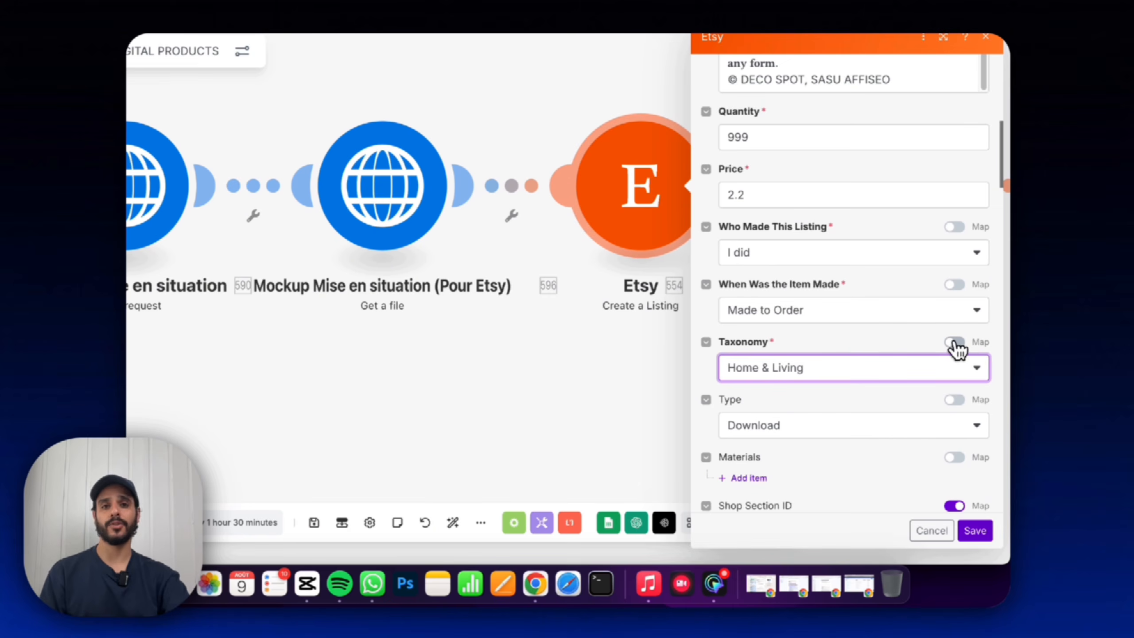
Turn mapping back on for Taxonomy and set its value to 2078.
{"action": "left_click", "coordinate": [954, 343]}
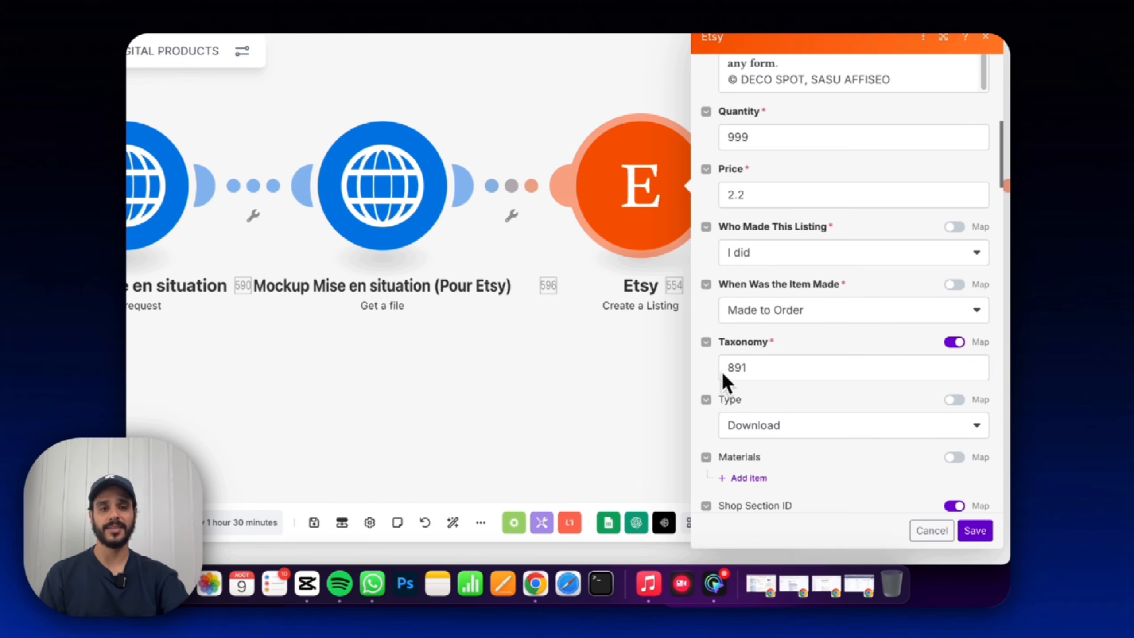
{"action": "double_click", "coordinate": [794, 365]}
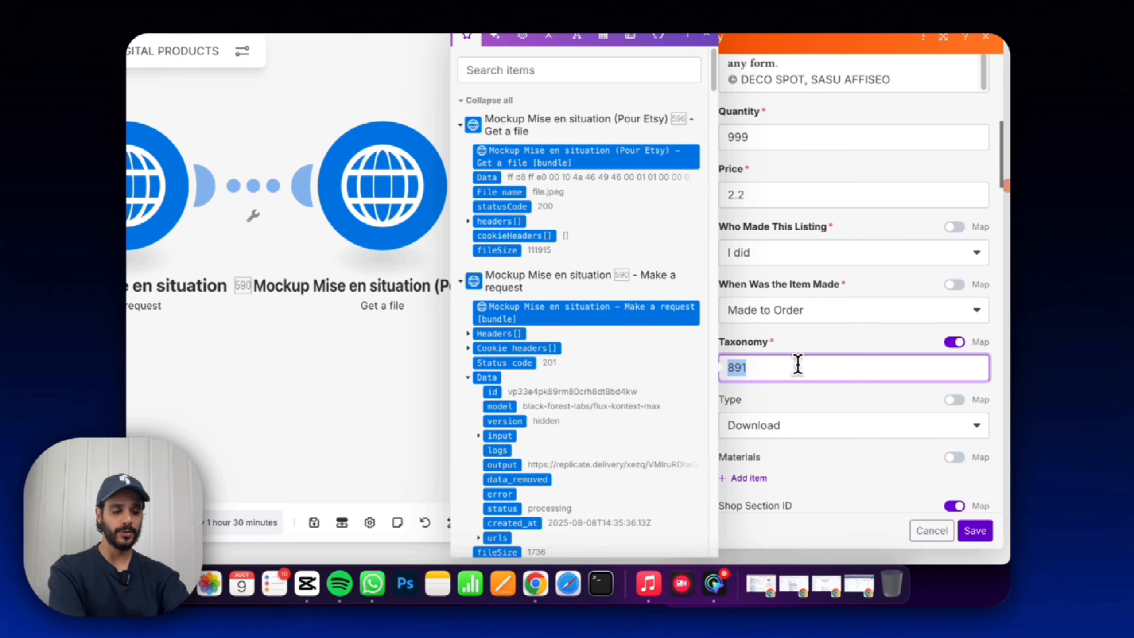
{"action": "type", "text": "2078"}
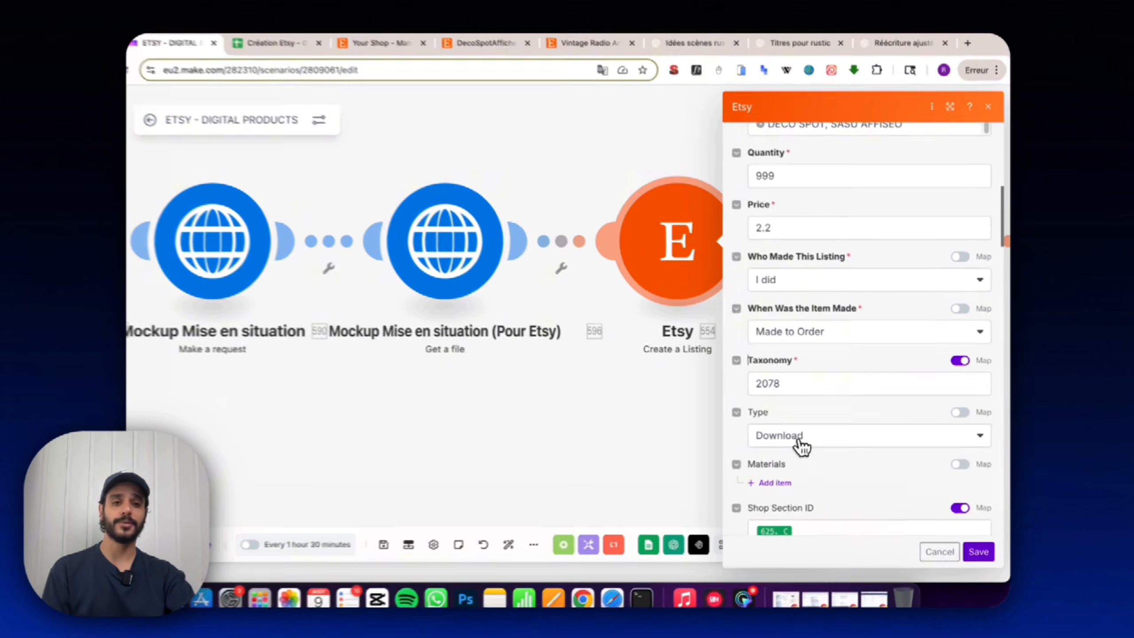
Check the available options for the listing Type and leave it on Download.
{"action": "left_click", "coordinate": [813, 436]}
{"action": "left_click", "coordinate": [743, 473]}
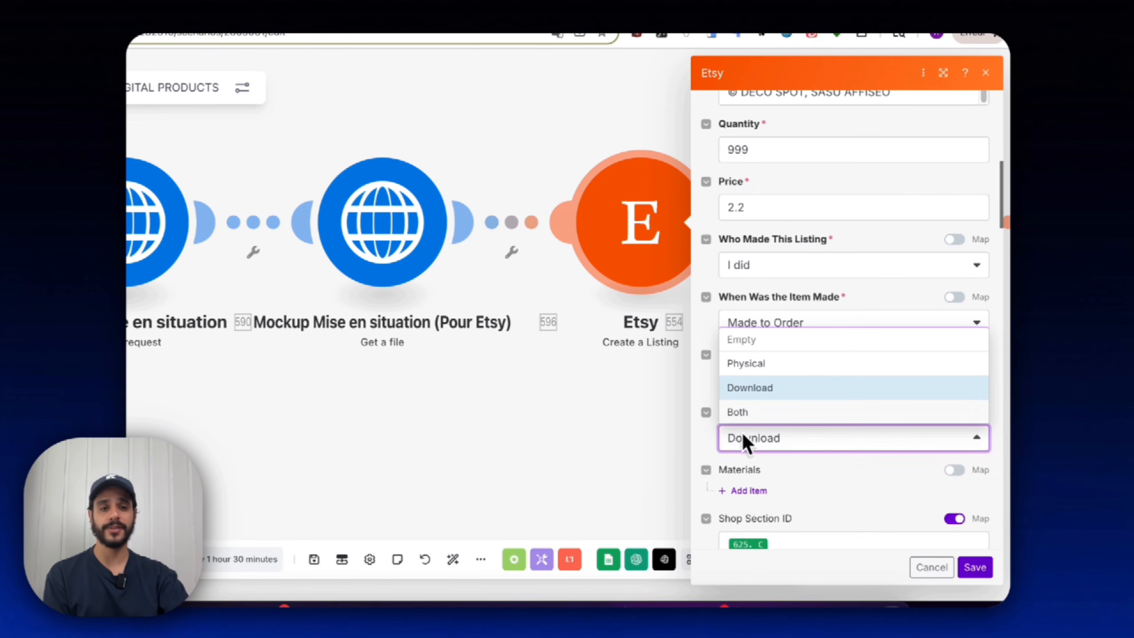
{"action": "left_click", "coordinate": [809, 474]}
Check the Shop Section ID mapping against column C of the Google Sheets Get Range Values output.
{"action": "scroll", "coordinate": [810, 474], "scroll_direction": "down", "scroll_amount": 3}
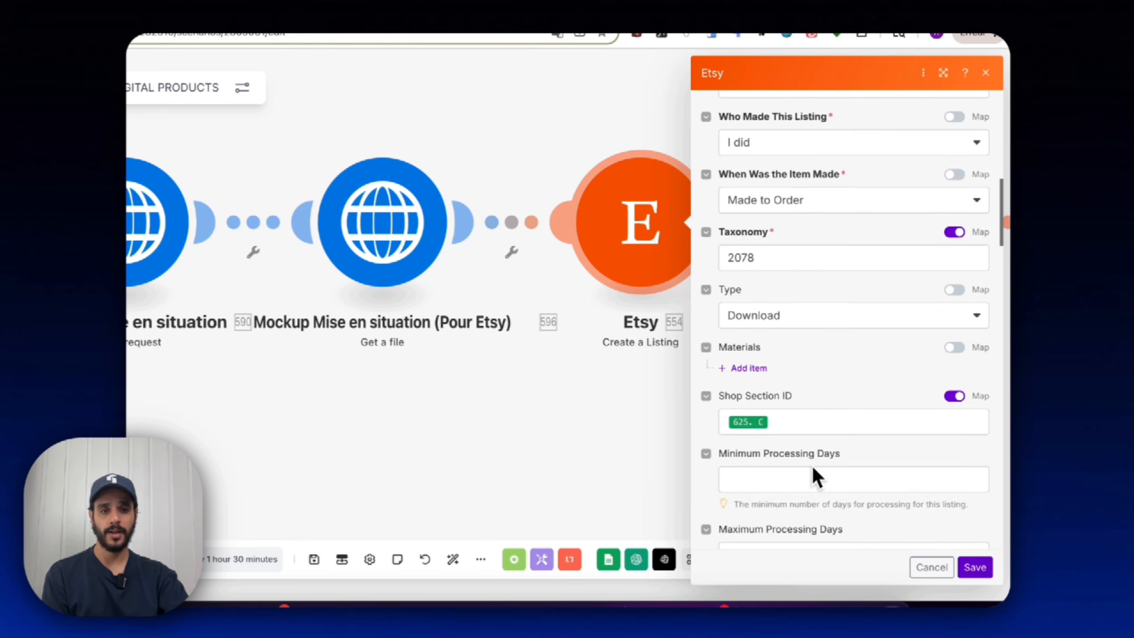
{"action": "left_click", "coordinate": [811, 414]}
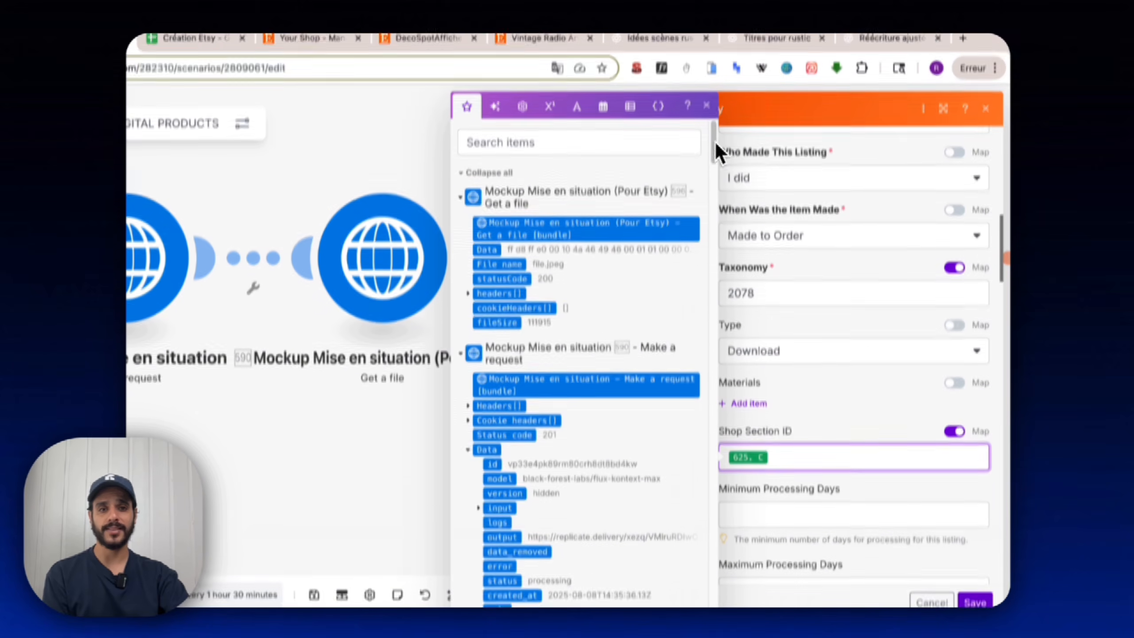
{"action": "scroll", "coordinate": [716, 155], "scroll_direction": "down", "scroll_amount": 10}
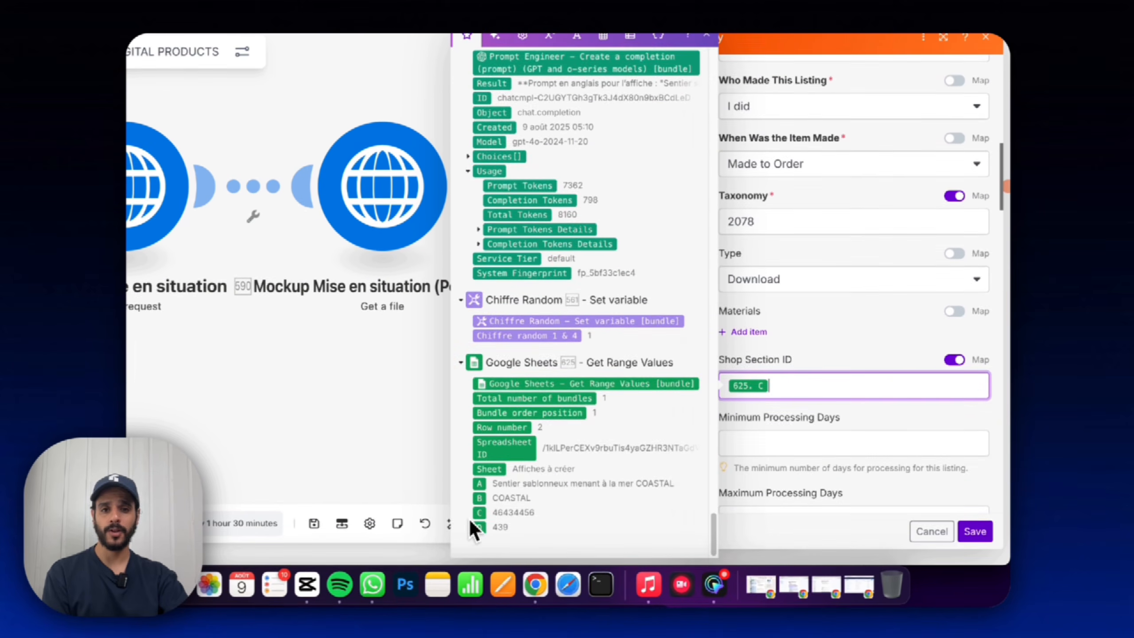
{"action": "left_click", "coordinate": [800, 349]}
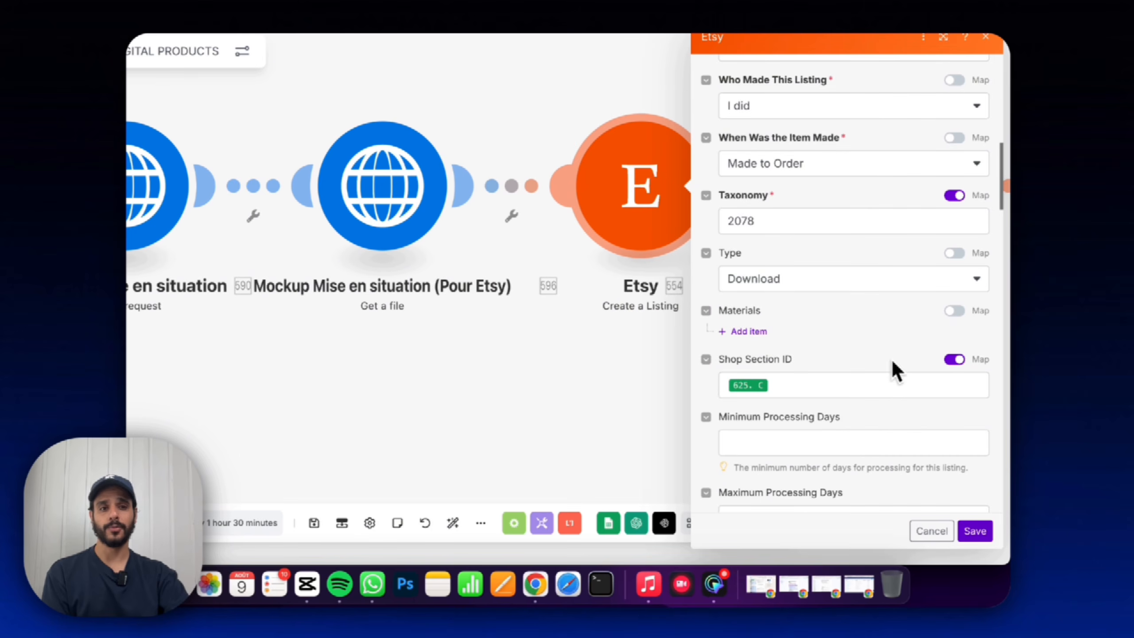
Turn off mapping for Shop Section ID, choose the ABSTRACT section, and turn mapping back on to reveal its ID.
{"action": "left_click", "coordinate": [960, 362]}
{"action": "left_click", "coordinate": [892, 393]}
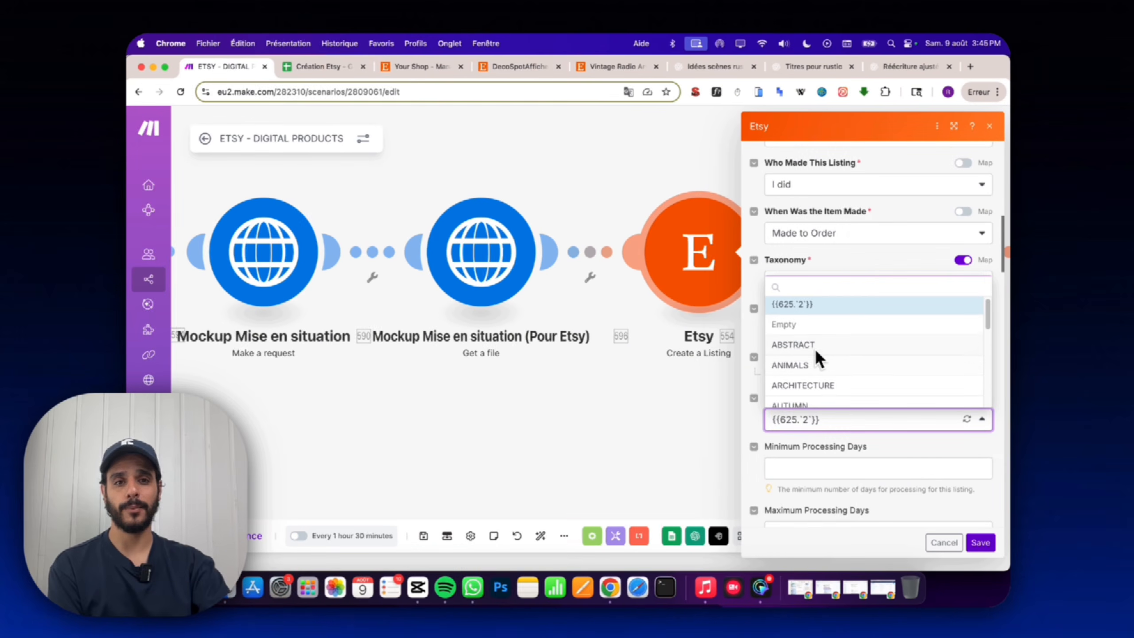
{"action": "scroll", "coordinate": [835, 371], "scroll_direction": "down", "scroll_amount": 10}
{"action": "scroll", "coordinate": [911, 396], "scroll_direction": "up", "scroll_amount": 10}
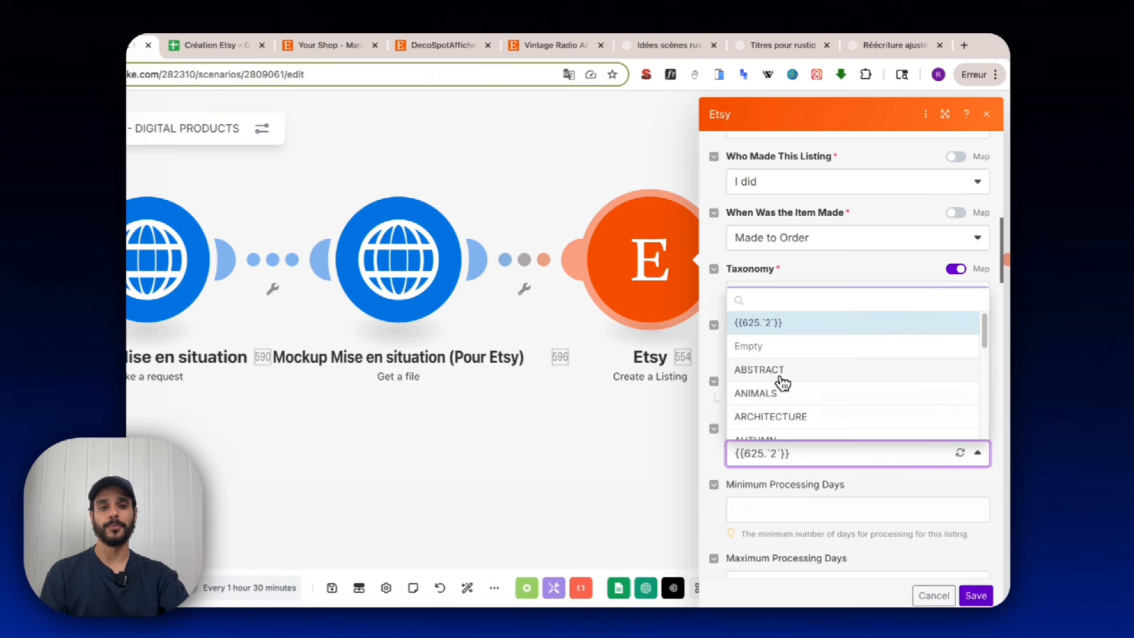
{"action": "left_click", "coordinate": [782, 382]}
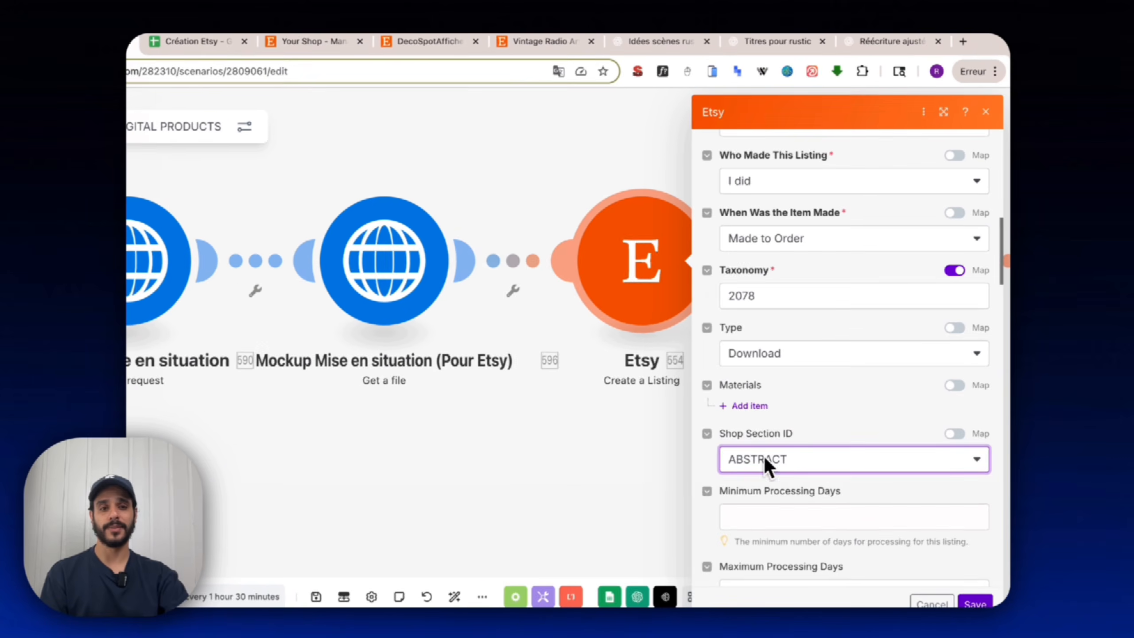
{"action": "left_click", "coordinate": [953, 436]}
{"action": "left_click", "coordinate": [954, 434]}
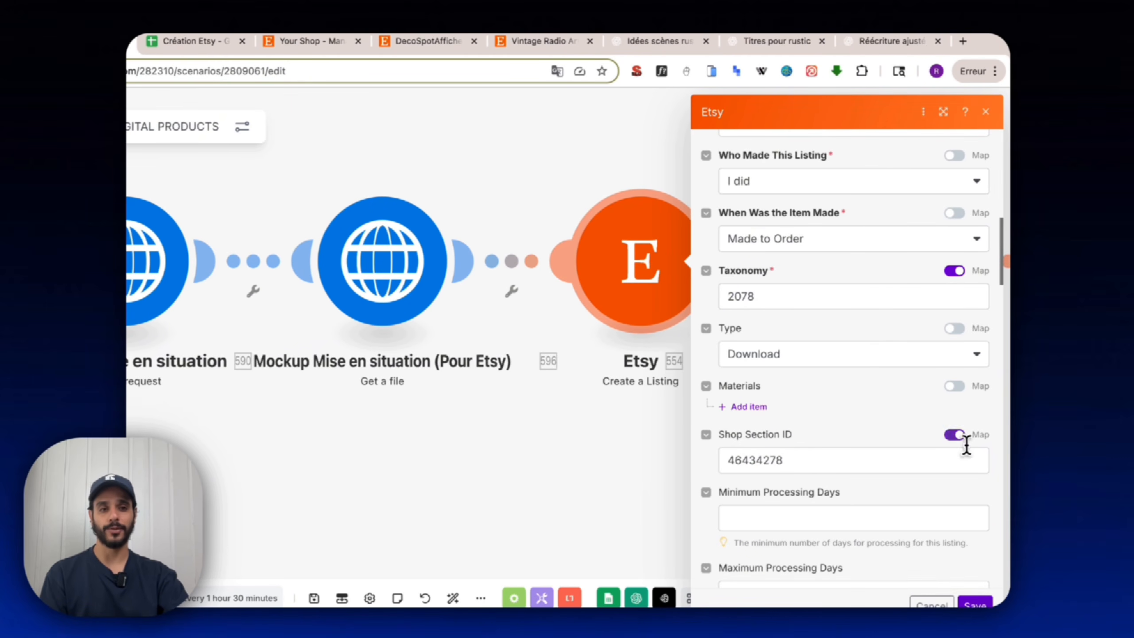
Replace the Shop Section ID with column C from the Google Sheets Get Range Values output.
{"action": "left_click", "coordinate": [975, 461]}
{"action": "double_click", "coordinate": [975, 461]}
{"action": "key", "text": "BackSpace"}
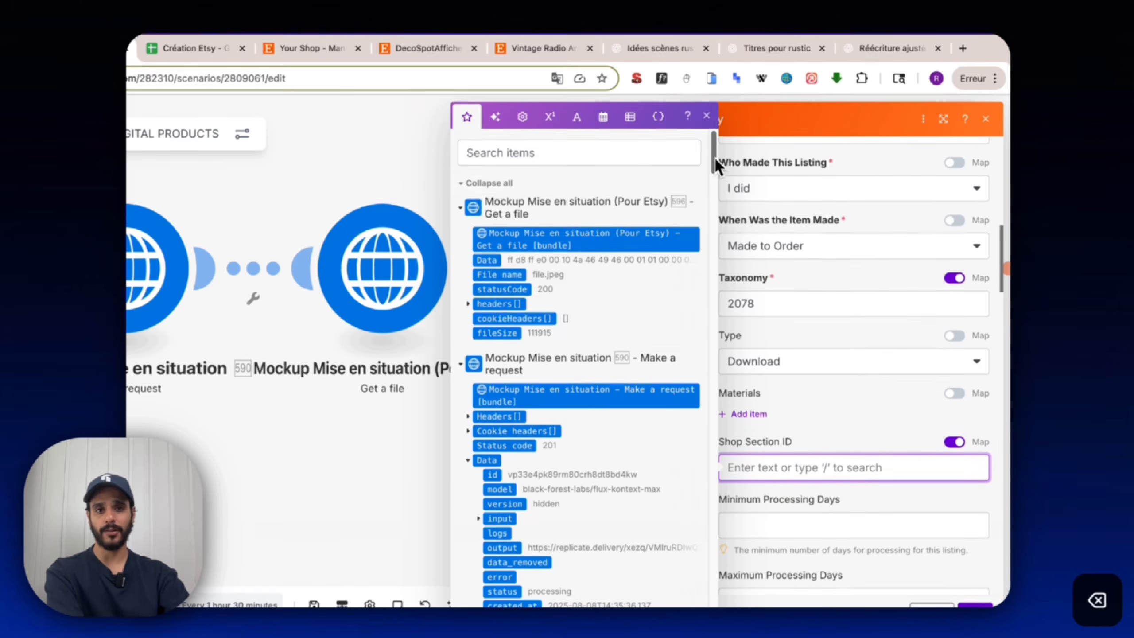
{"action": "scroll", "coordinate": [480, 536], "scroll_direction": "down", "scroll_amount": 15}
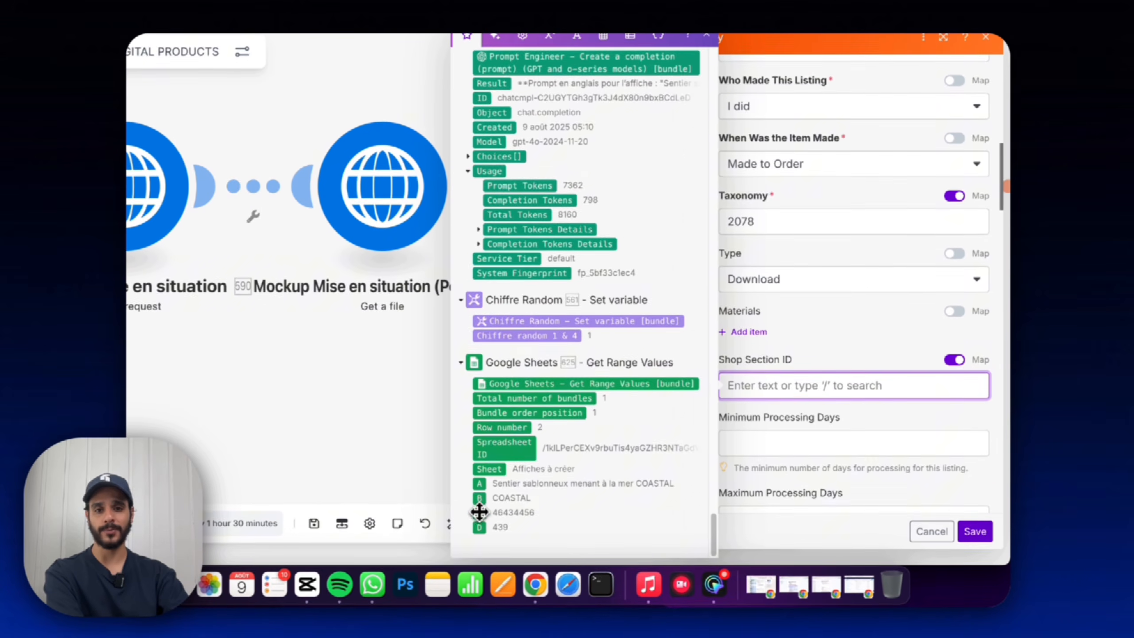
{"action": "left_click", "coordinate": [479, 512]}
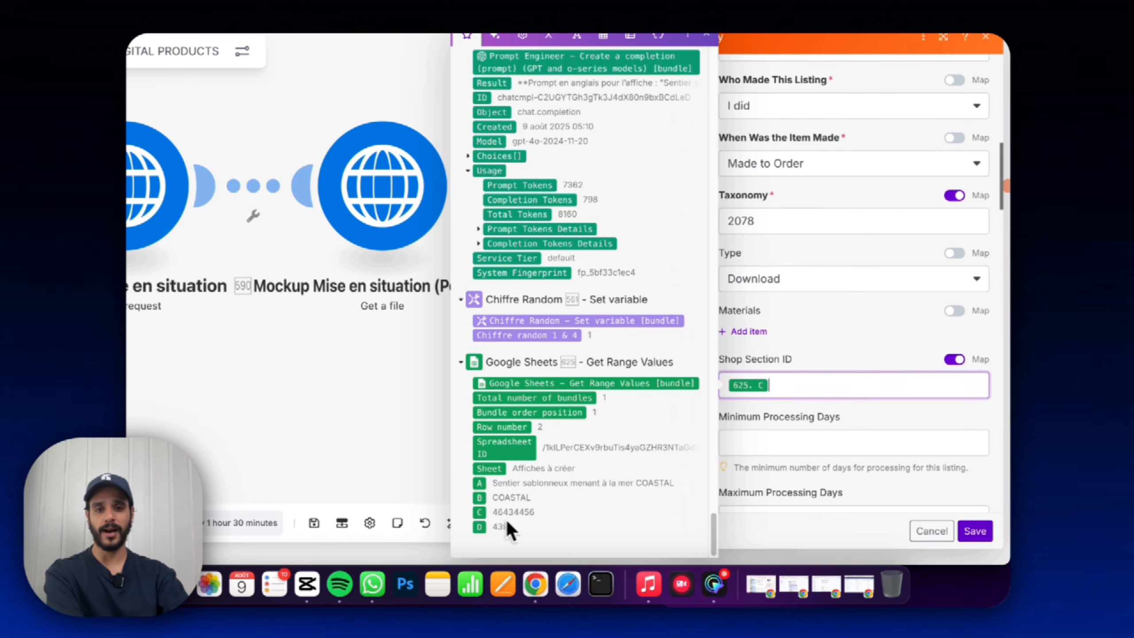
{"action": "left_click", "coordinate": [826, 410]}
Review the listing's tag entries from Tag 1 through Tag 13.
{"action": "scroll", "coordinate": [843, 414], "scroll_direction": "down", "scroll_amount": 1}
{"action": "scroll", "coordinate": [844, 415], "scroll_direction": "down", "scroll_amount": 8}
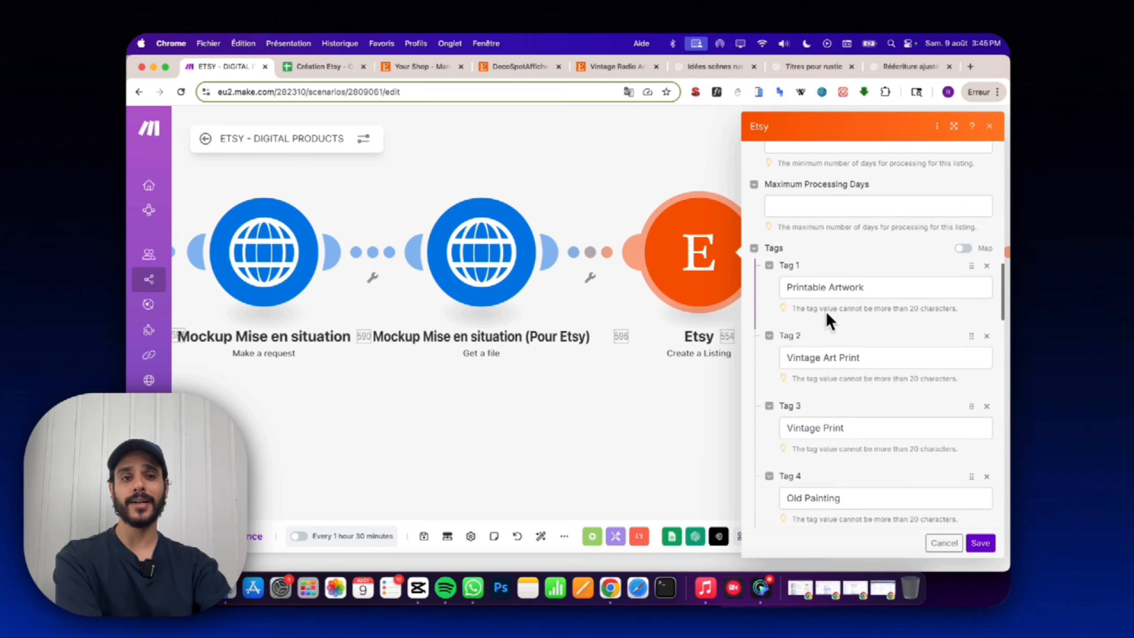
{"action": "scroll", "coordinate": [817, 264], "scroll_direction": "down", "scroll_amount": 10}
{"action": "scroll", "coordinate": [820, 283], "scroll_direction": "up", "scroll_amount": 3}
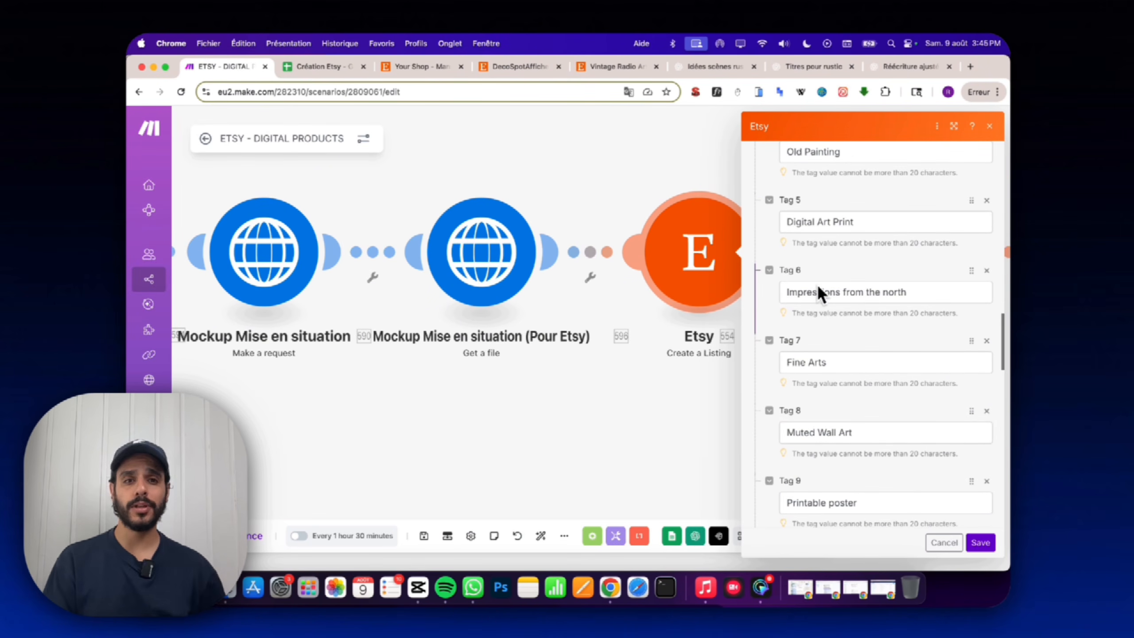
{"action": "scroll", "coordinate": [823, 362], "scroll_direction": "up", "scroll_amount": 4}
{"action": "scroll", "coordinate": [861, 317], "scroll_direction": "up", "scroll_amount": 1}
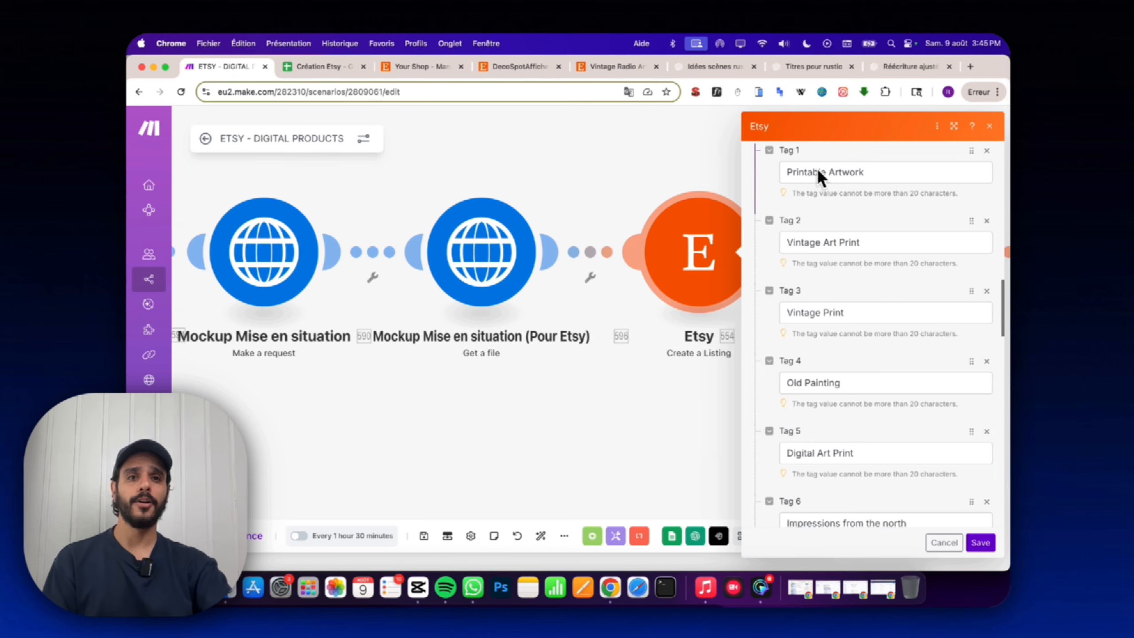
{"action": "scroll", "coordinate": [888, 269], "scroll_direction": "down", "scroll_amount": 1}
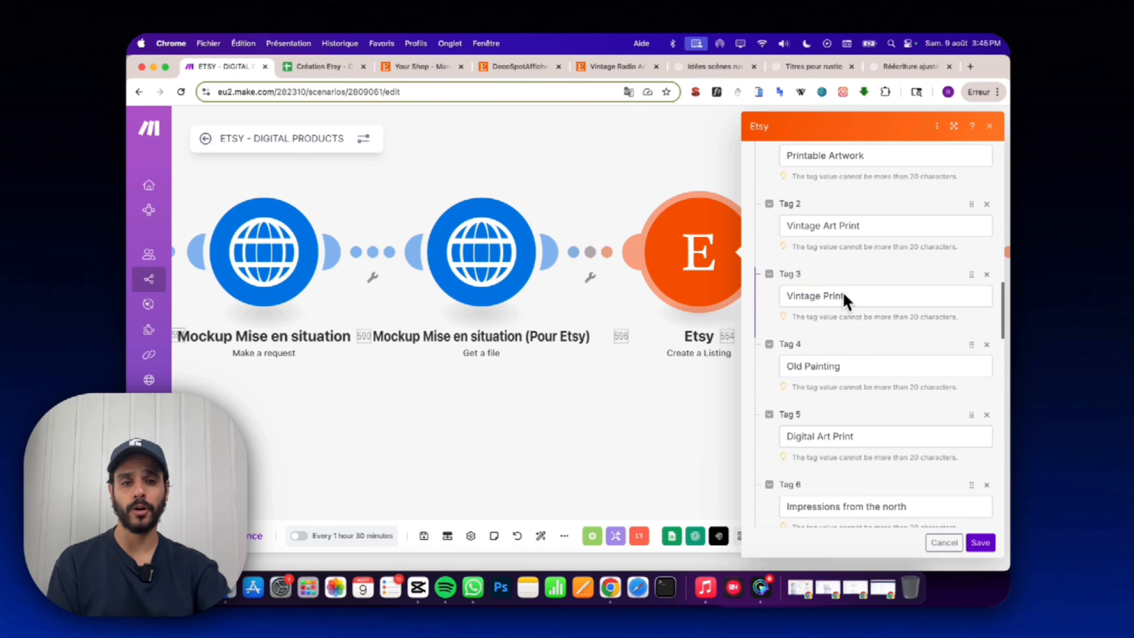
{"action": "scroll", "coordinate": [797, 295], "scroll_direction": "down", "scroll_amount": 10}
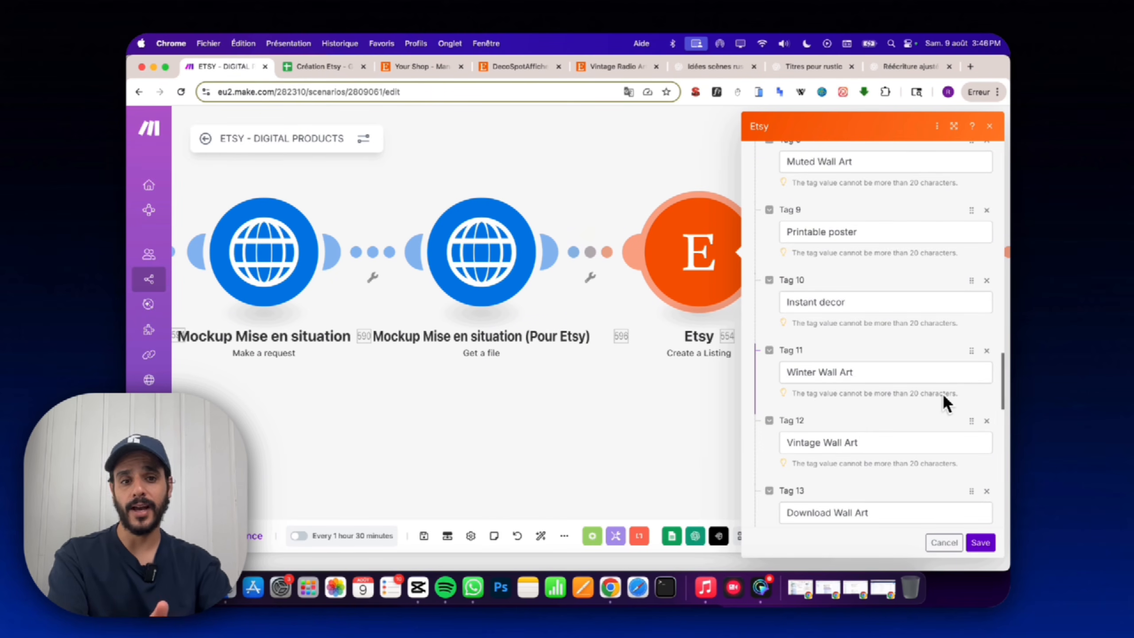
{"action": "scroll", "coordinate": [942, 393], "scroll_direction": "down", "scroll_amount": 3}
{"action": "scroll", "coordinate": [938, 393], "scroll_direction": "down", "scroll_amount": 5}
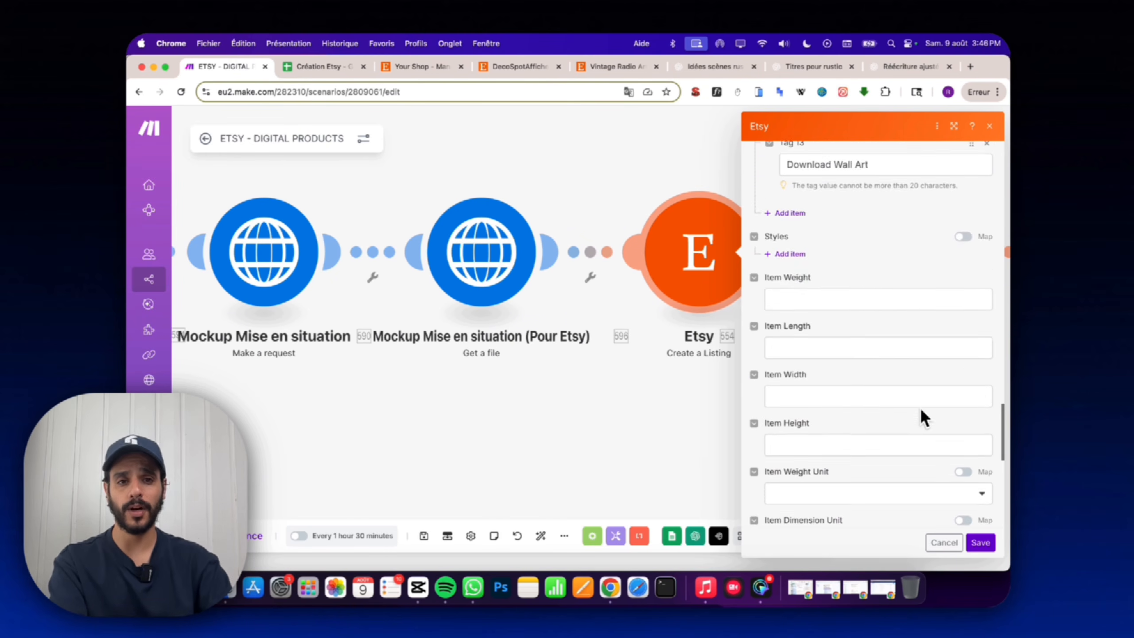
Check the remaining optional listing fields, the title and the description, and save the Create a Listing module.
{"action": "scroll", "coordinate": [897, 310], "scroll_direction": "down", "scroll_amount": 10}
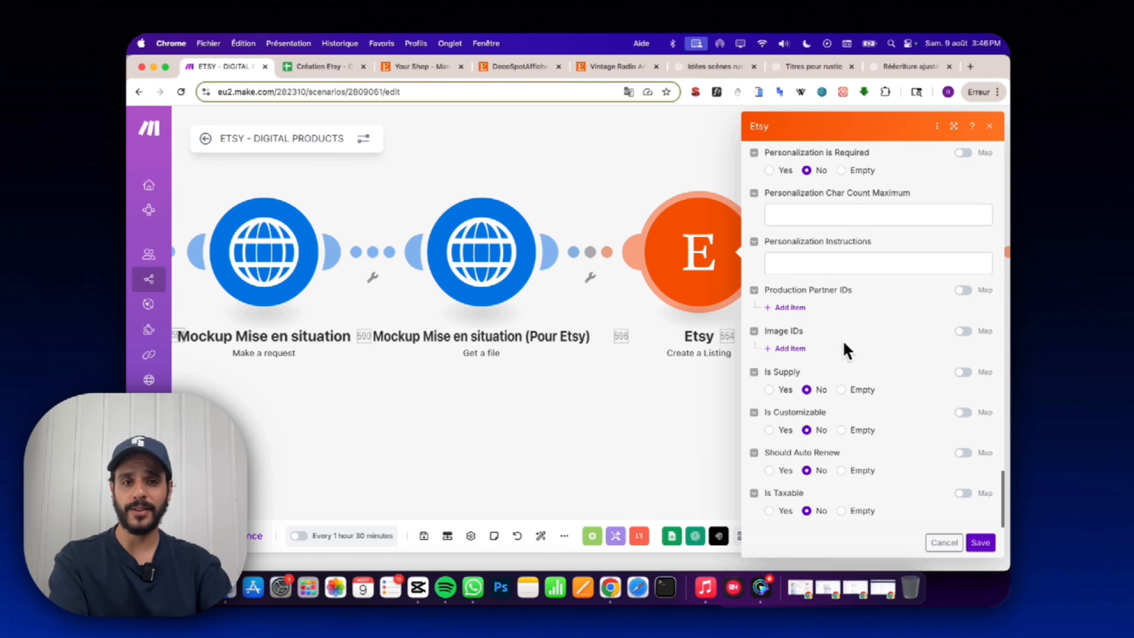
{"action": "scroll", "coordinate": [885, 453], "scroll_direction": "up", "scroll_amount": 20}
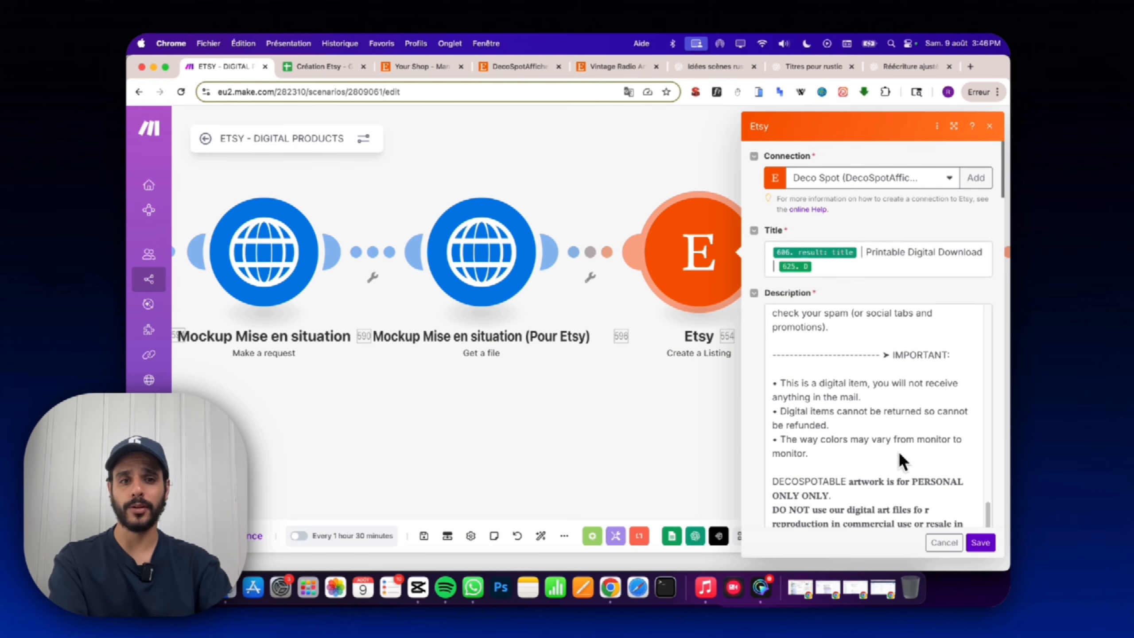
{"action": "scroll", "coordinate": [854, 243], "scroll_direction": "down", "scroll_amount": 1}
{"action": "scroll", "coordinate": [875, 295], "scroll_direction": "up", "scroll_amount": 8}
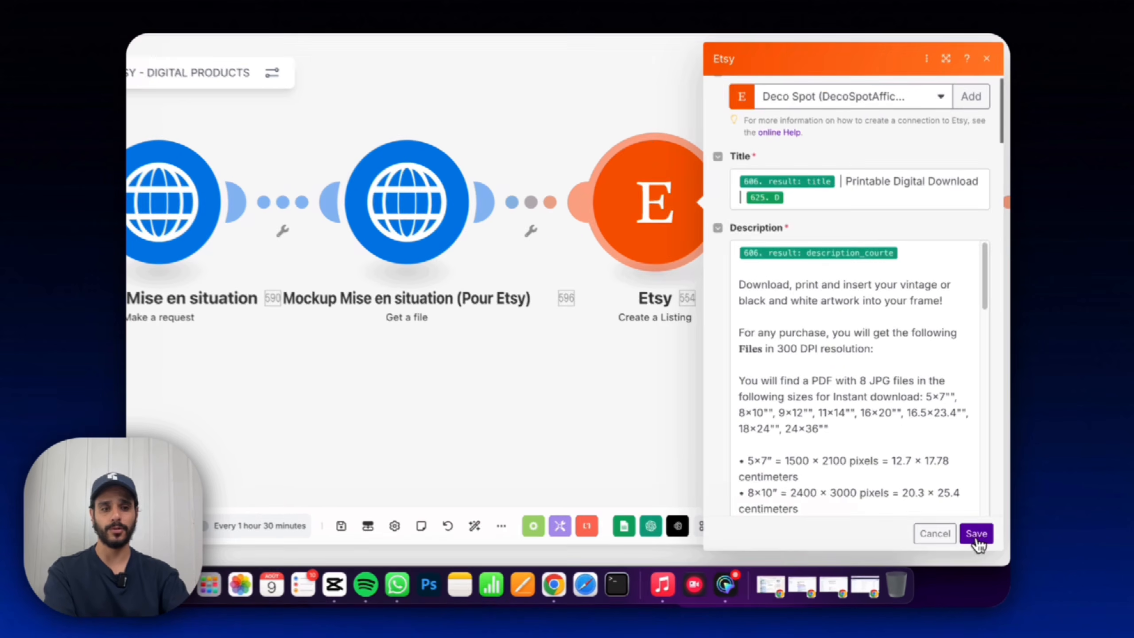
{"action": "left_click", "coordinate": [981, 542]}
Check the file, rank, overwrite and alternative text settings of the Mockup 1 Upload a Listing Image module.
{"action": "left_click_drag", "start_coordinate": [947, 472], "coordinate": [679, 439]}
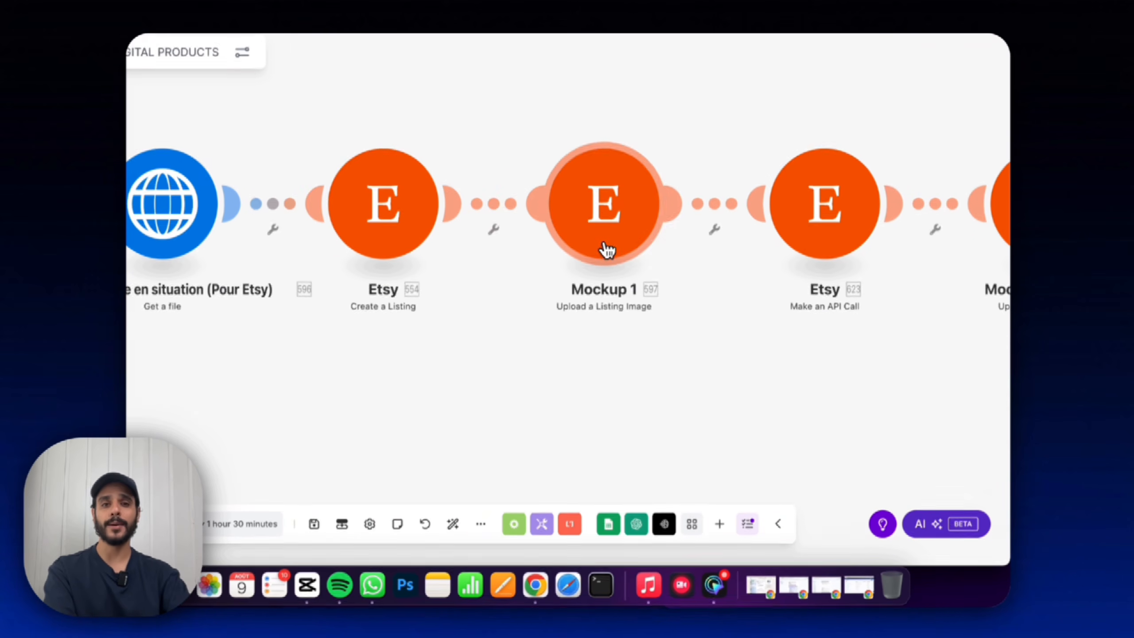
{"action": "left_click", "coordinate": [606, 251]}
{"action": "scroll", "coordinate": [728, 460], "scroll_direction": "down", "scroll_amount": 5}
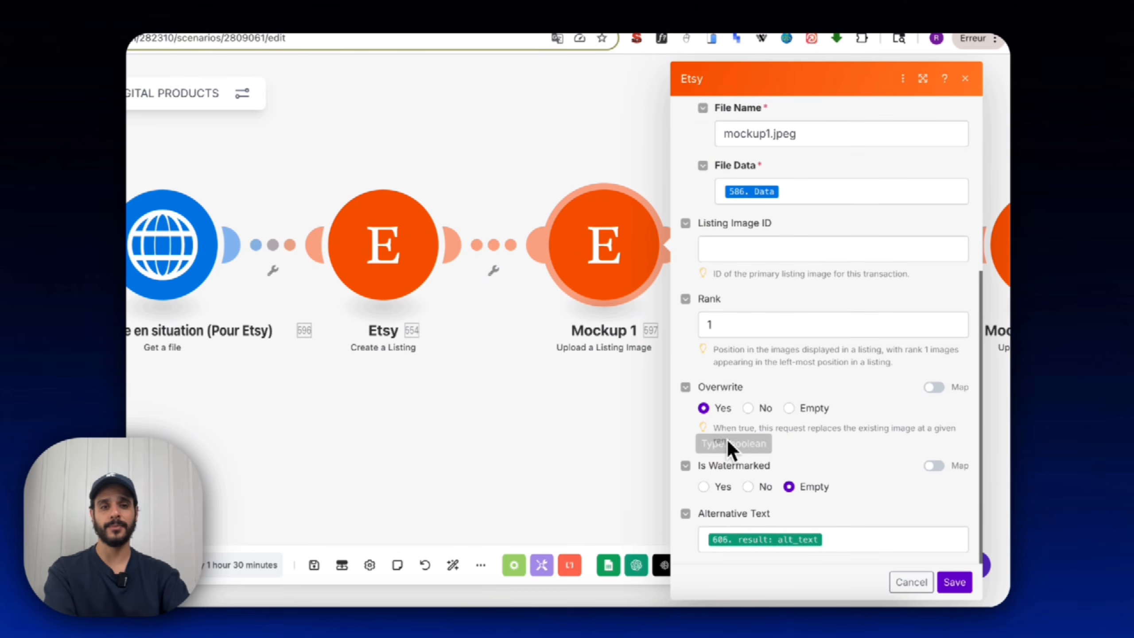
{"action": "left_click", "coordinate": [449, 438]}
Open the Titre + Description + Alt module and check how its first message receives the generated image's URL.
{"action": "left_click_drag", "start_coordinate": [241, 422], "coordinate": [513, 411]}
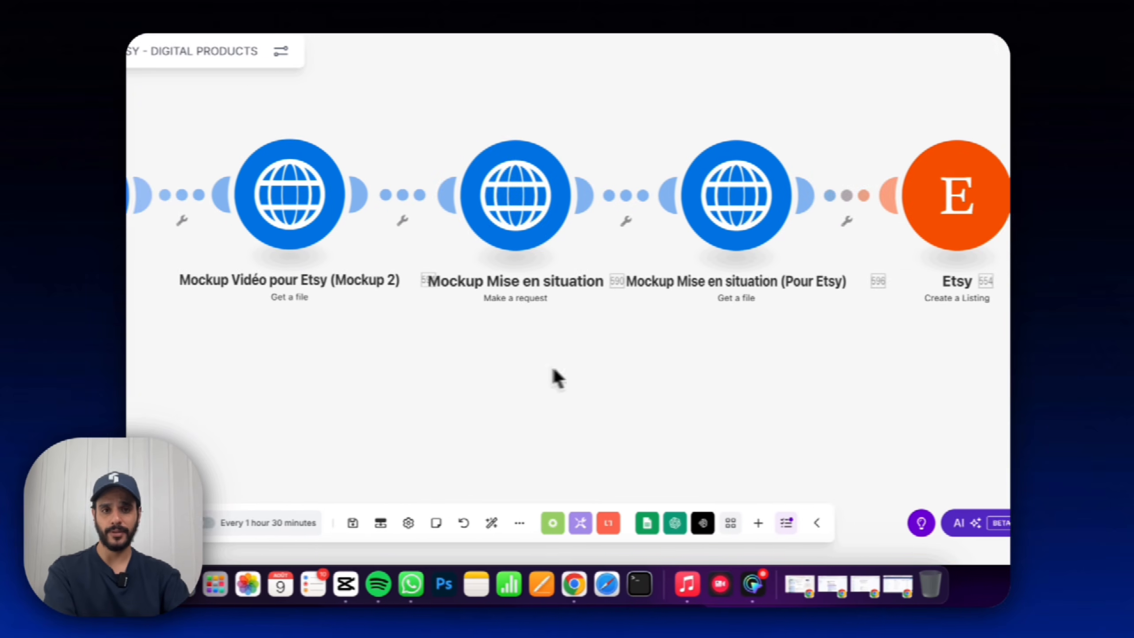
{"action": "left_click_drag", "start_coordinate": [257, 393], "coordinate": [675, 368]}
{"action": "left_click_drag", "start_coordinate": [236, 371], "coordinate": [768, 341]}
{"action": "left_click_drag", "start_coordinate": [322, 358], "coordinate": [809, 346]}
{"action": "scroll", "coordinate": [808, 346], "scroll_direction": "down", "scroll_amount": 2}
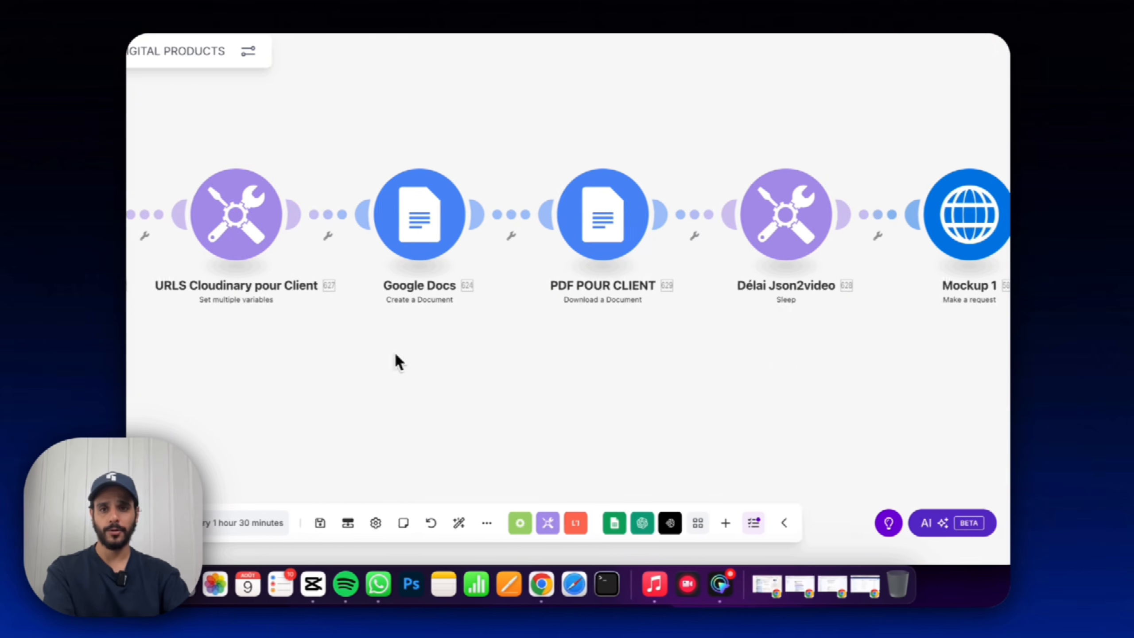
{"action": "left_click_drag", "start_coordinate": [395, 355], "coordinate": [804, 347]}
{"action": "scroll", "coordinate": [803, 347], "scroll_direction": "down", "scroll_amount": 3}
{"action": "left_click_drag", "start_coordinate": [353, 368], "coordinate": [838, 372]}
{"action": "left_click_drag", "start_coordinate": [202, 357], "coordinate": [477, 358]}
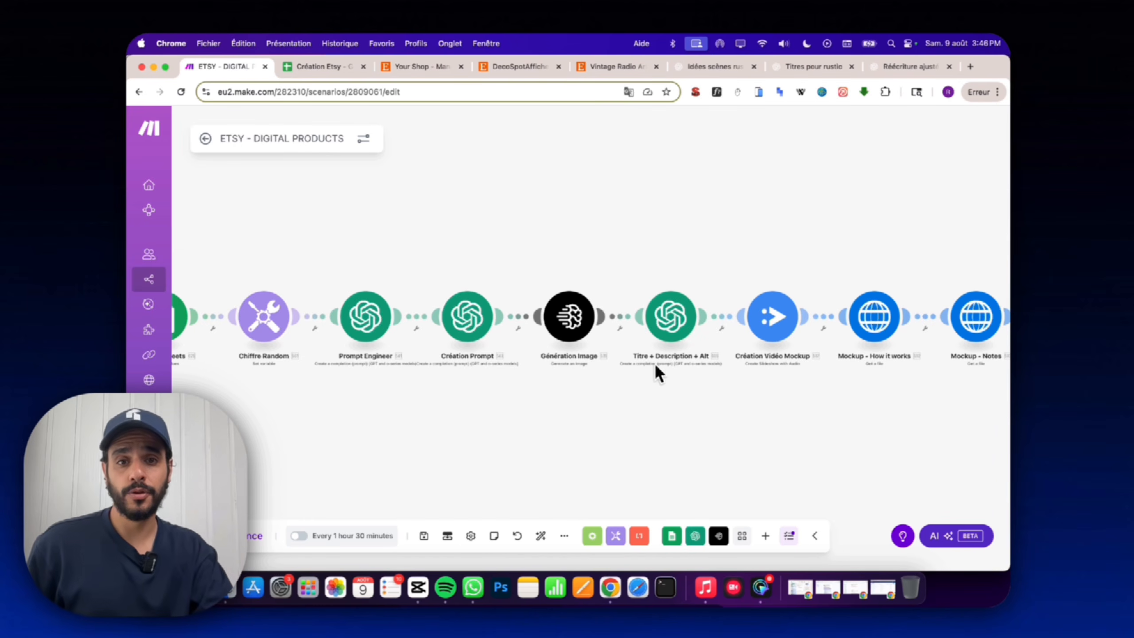
{"action": "scroll", "coordinate": [656, 366], "scroll_direction": "up", "scroll_amount": 5}
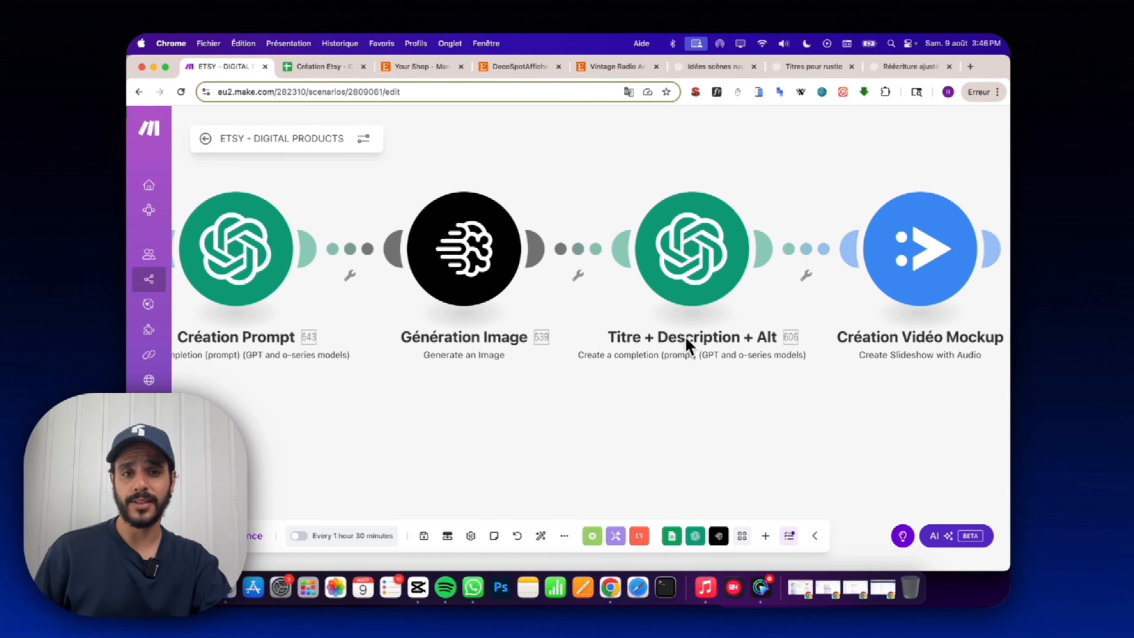
{"action": "left_click", "coordinate": [703, 250]}
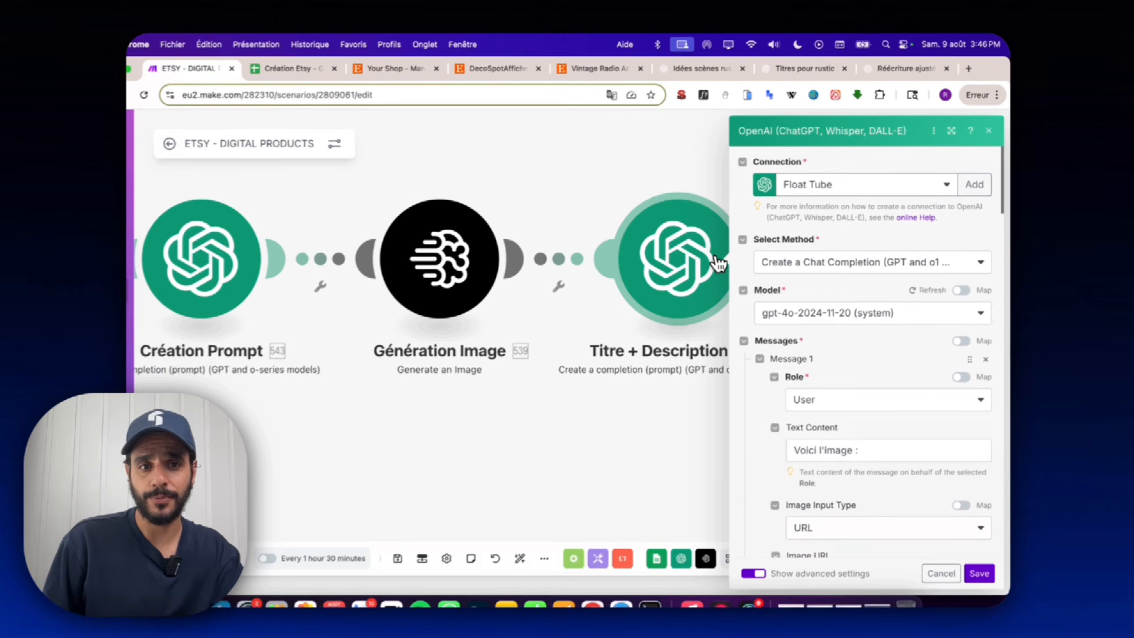
{"action": "scroll", "coordinate": [849, 357], "scroll_direction": "down", "scroll_amount": 3}
{"action": "scroll", "coordinate": [859, 379], "scroll_direction": "down", "scroll_amount": 1}
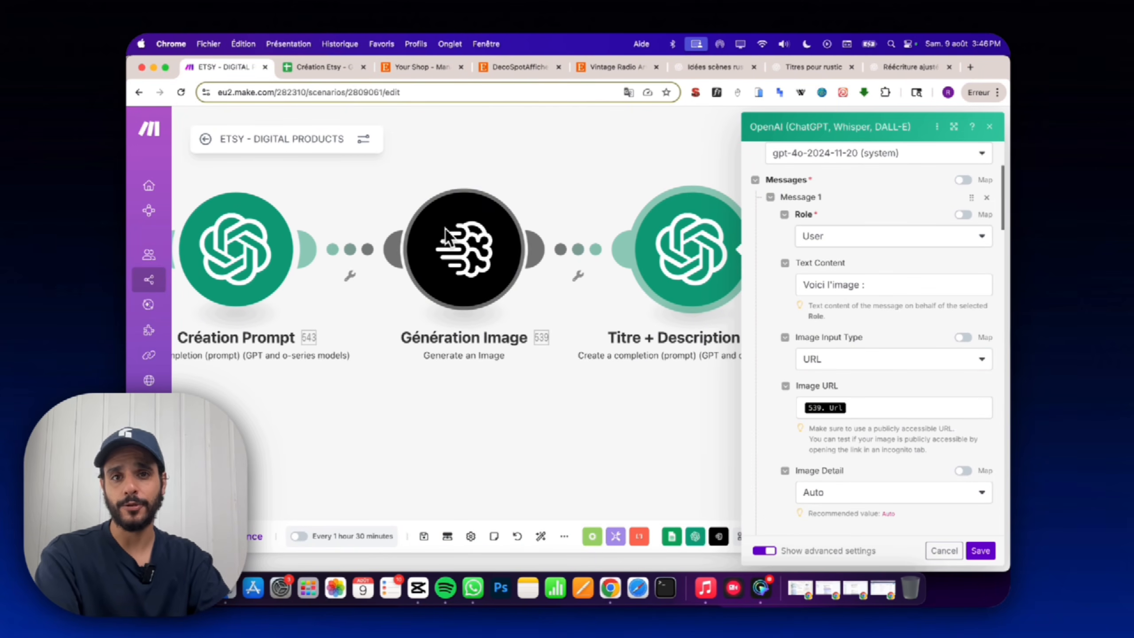
{"action": "scroll", "coordinate": [888, 292], "scroll_direction": "down", "scroll_amount": 10}
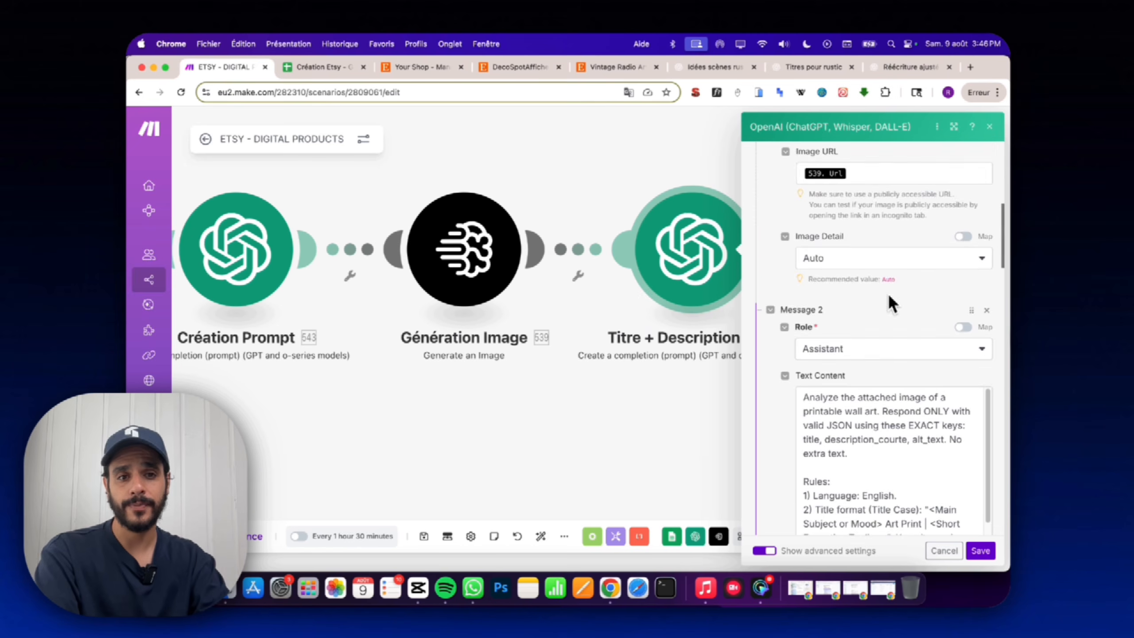
{"action": "scroll", "coordinate": [840, 272], "scroll_direction": "up", "scroll_amount": 15}
{"action": "scroll", "coordinate": [860, 313], "scroll_direction": "down", "scroll_amount": 6}
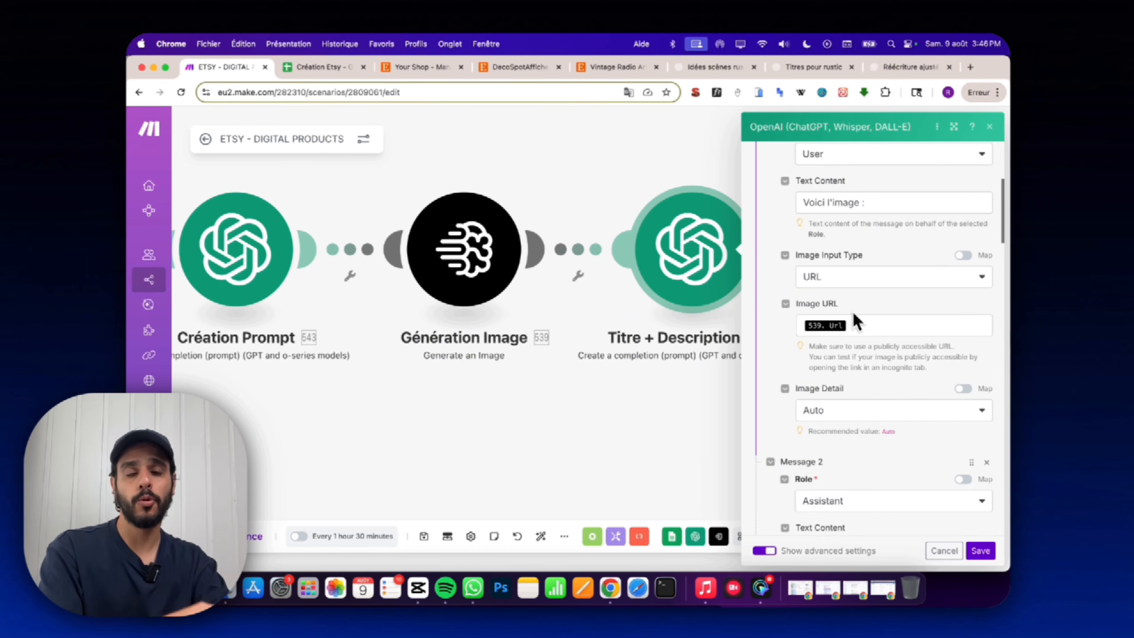
Read the second message's prompt rules for title, description_courte and alt_text, including the required JSON output structure.
{"action": "scroll", "coordinate": [856, 319], "scroll_direction": "down", "scroll_amount": 6}
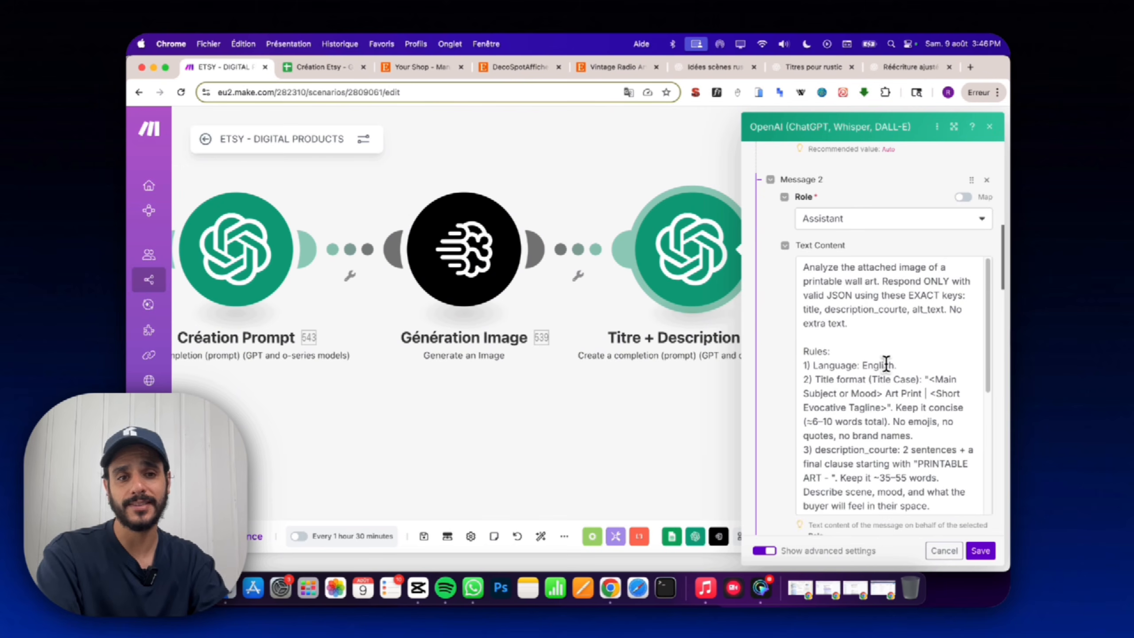
{"action": "scroll", "coordinate": [856, 299], "scroll_direction": "down", "scroll_amount": 8}
{"action": "scroll", "coordinate": [886, 401], "scroll_direction": "up", "scroll_amount": 8}
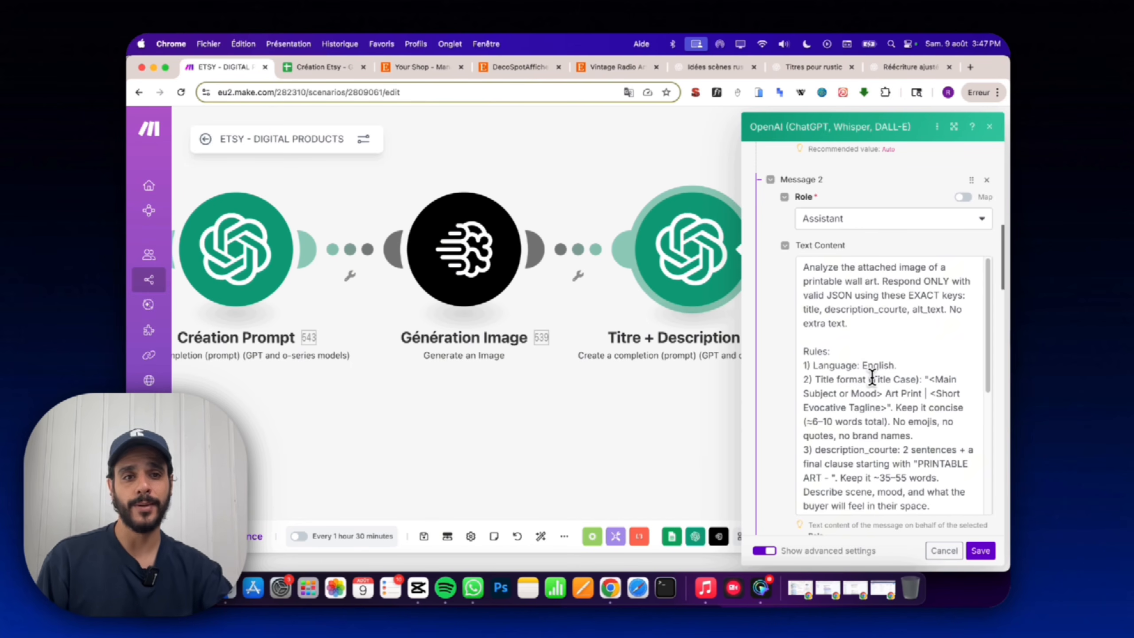
{"action": "scroll", "coordinate": [871, 379], "scroll_direction": "down", "scroll_amount": 1}
{"action": "left_click", "coordinate": [886, 340]}
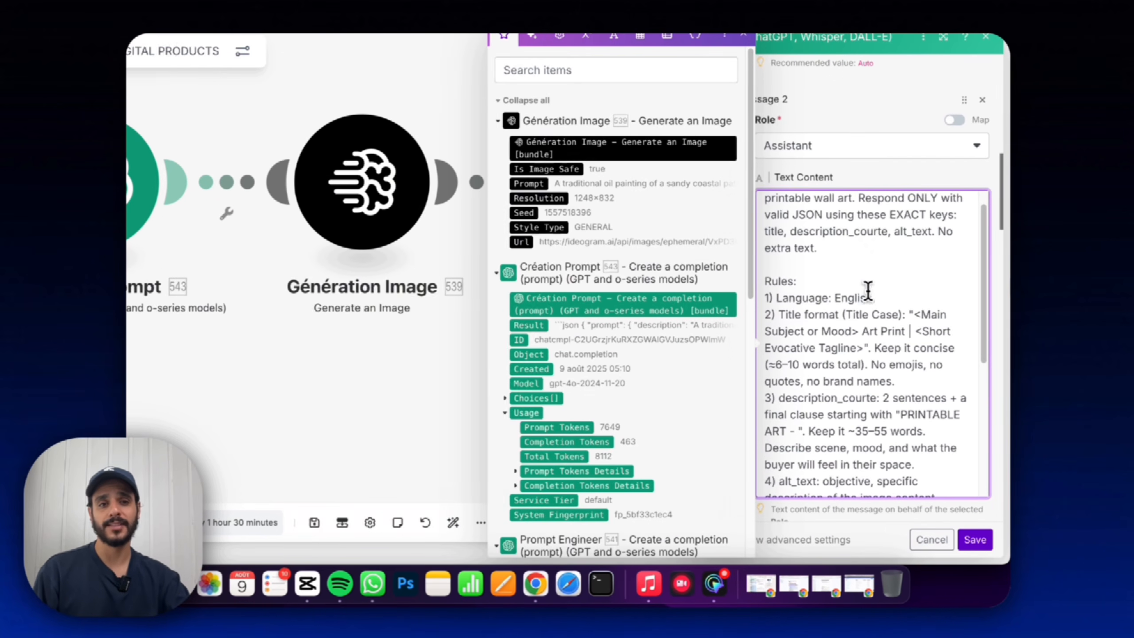
{"action": "scroll", "coordinate": [916, 312], "scroll_direction": "down", "scroll_amount": 5}
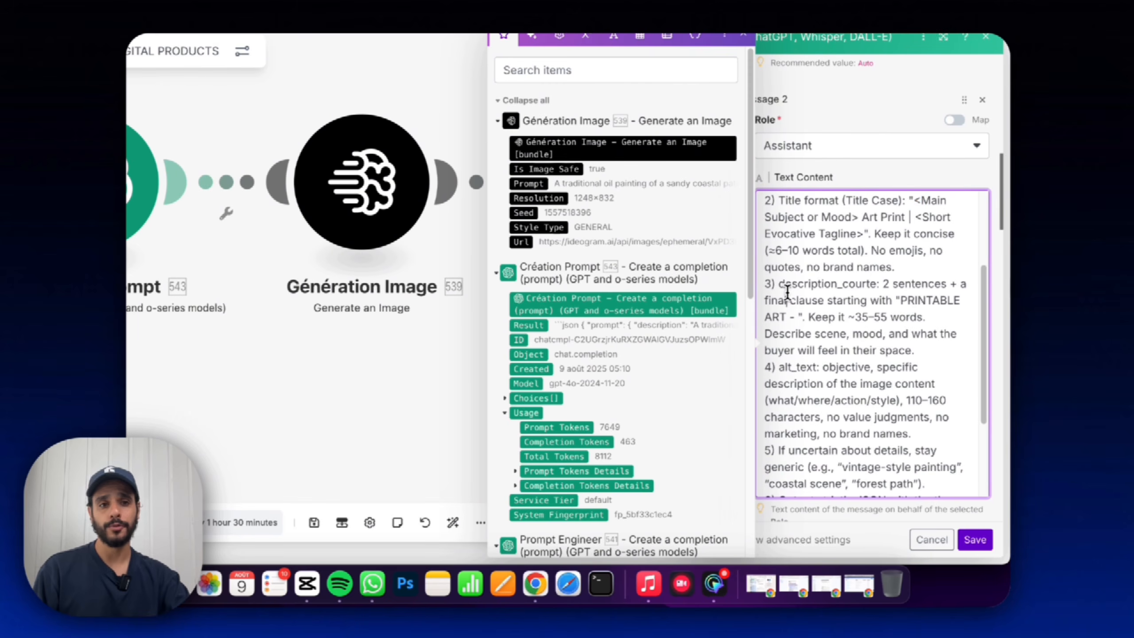
{"action": "scroll", "coordinate": [799, 345], "scroll_direction": "down", "scroll_amount": 1}
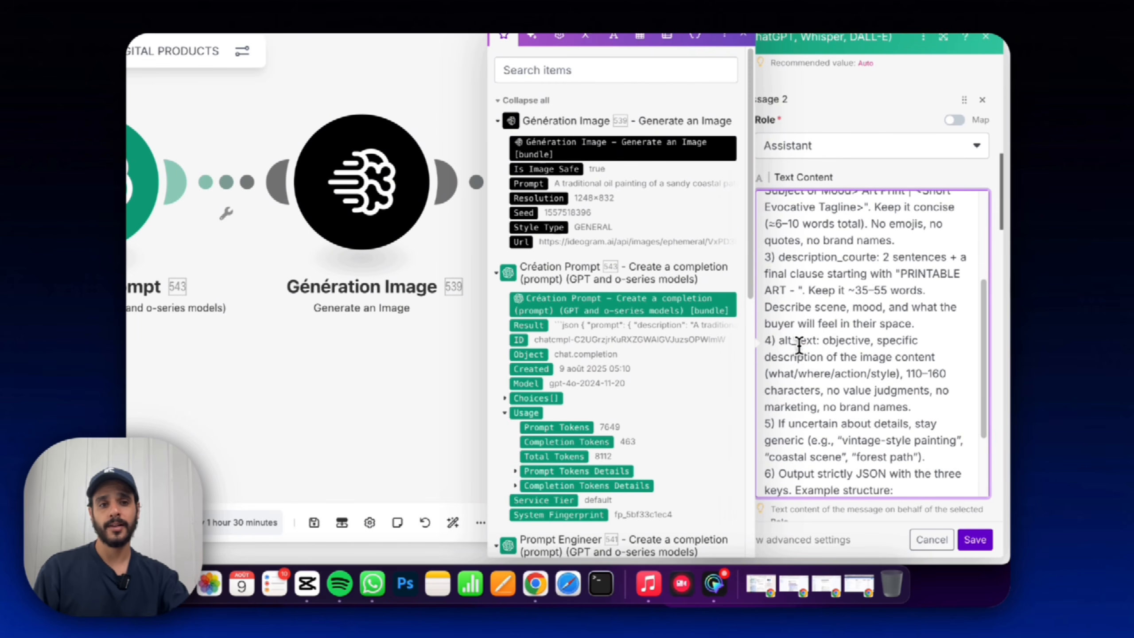
{"action": "left_click", "coordinate": [819, 390]}
{"action": "scroll", "coordinate": [862, 403], "scroll_direction": "down", "scroll_amount": 1}
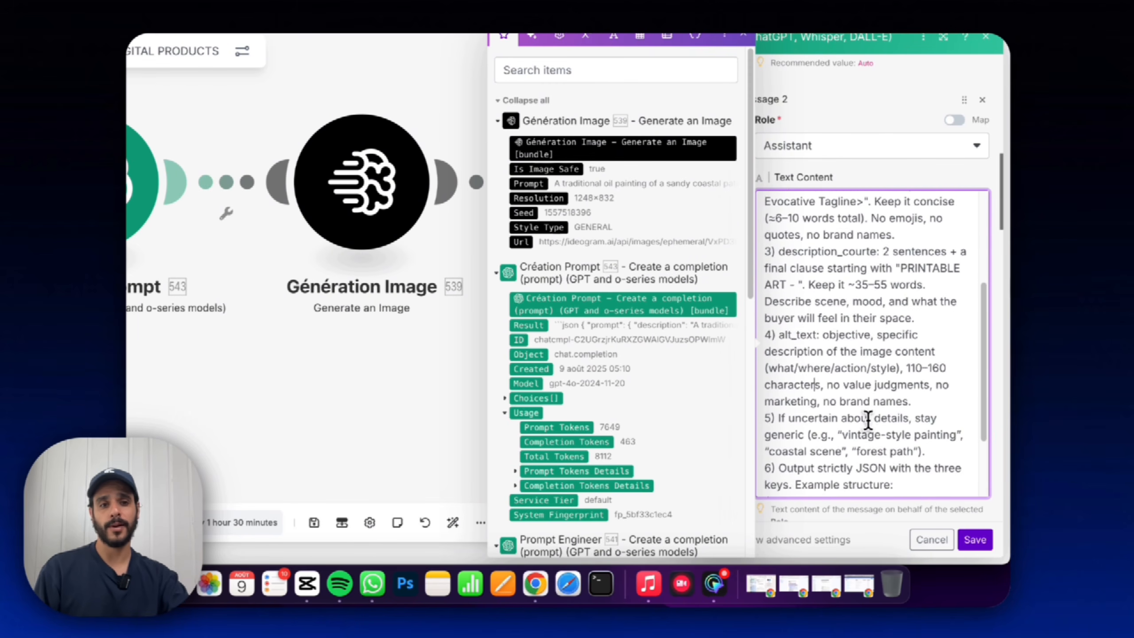
{"action": "scroll", "coordinate": [868, 420], "scroll_direction": "down", "scroll_amount": 5}
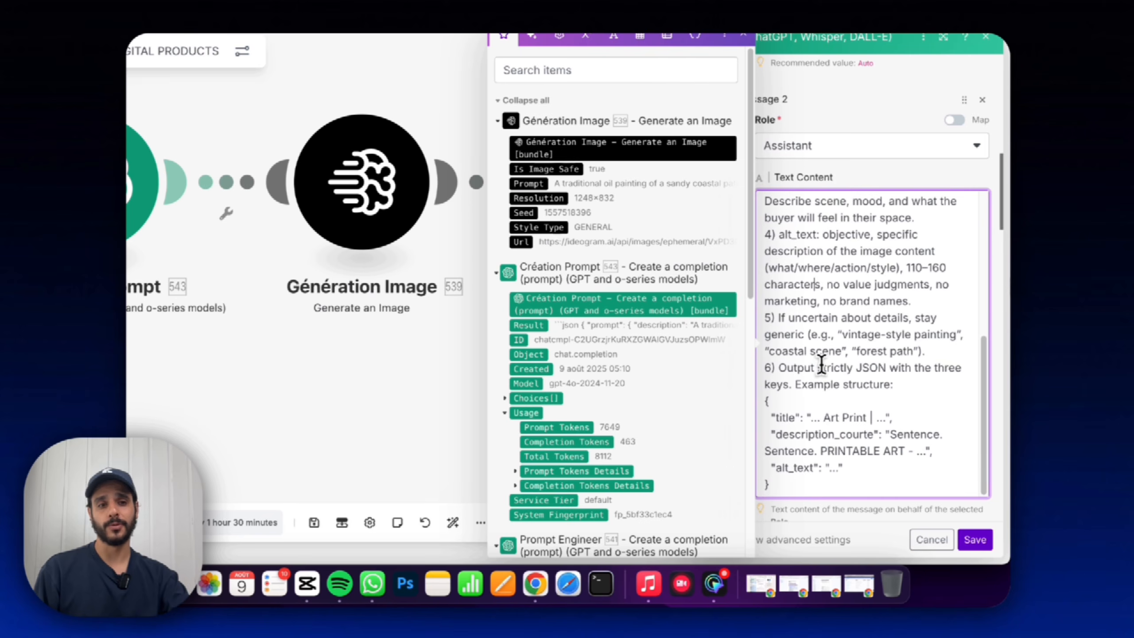
{"action": "left_click_drag", "start_coordinate": [822, 363], "coordinate": [913, 388]}
{"action": "left_click", "coordinate": [914, 385]}
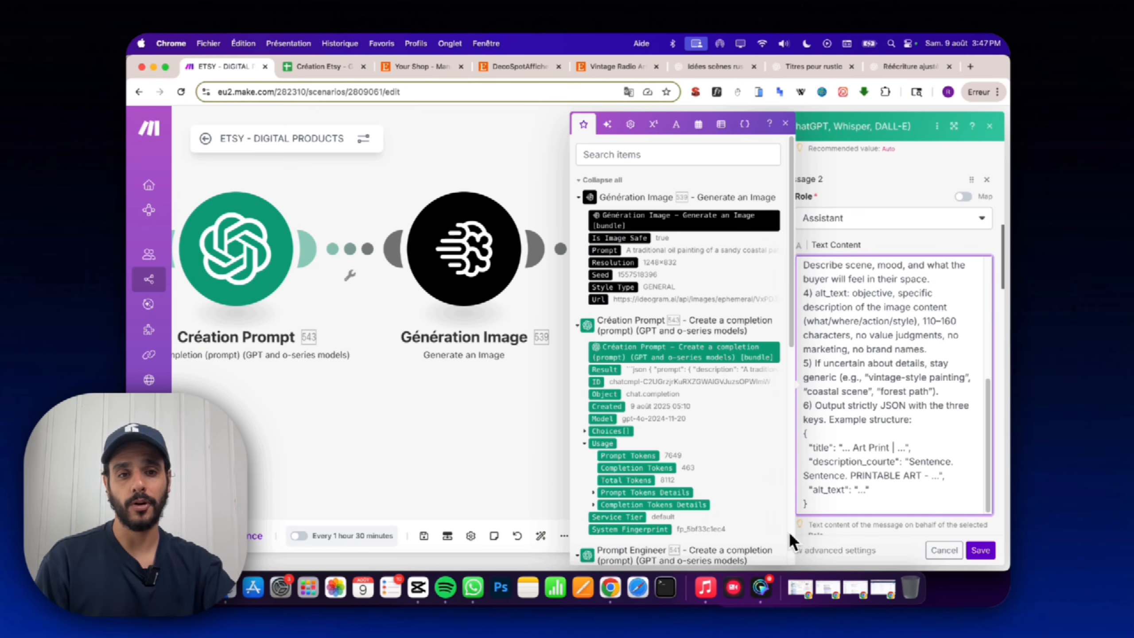
Check the Response Format and Parse JSON Response settings, and close the Titre + Description + Alt module.
{"action": "scroll", "coordinate": [873, 444], "scroll_direction": "down", "scroll_amount": 5}
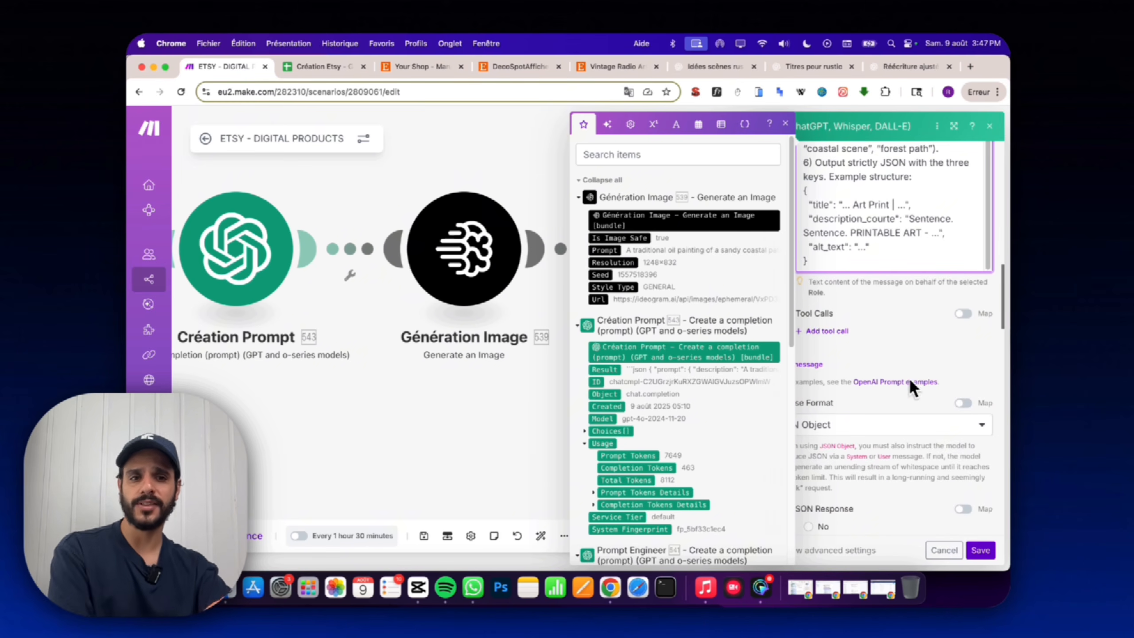
{"action": "left_click", "coordinate": [905, 354]}
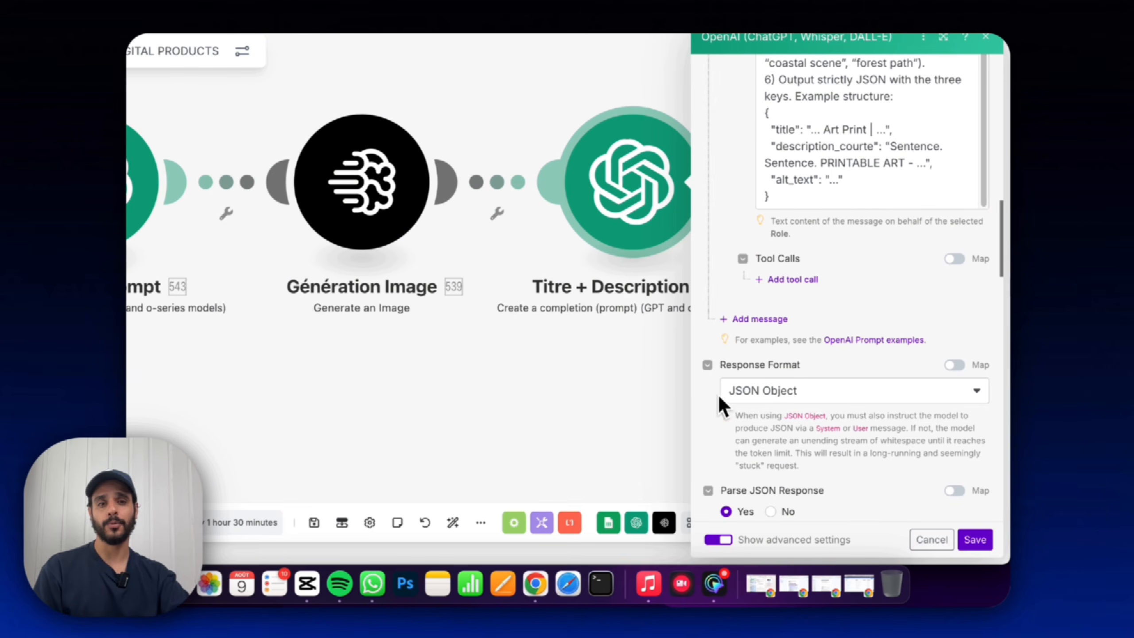
{"action": "left_click", "coordinate": [559, 385]}
Open the Etsy Create a Listing module and locate the Titre + Description + Alt outputs available for its Title field.
{"action": "scroll", "coordinate": [568, 373], "scroll_direction": "down", "scroll_amount": 2}
{"action": "left_click_drag", "start_coordinate": [755, 357], "coordinate": [412, 356]}
{"action": "scroll", "coordinate": [412, 356], "scroll_direction": "down", "scroll_amount": 2}
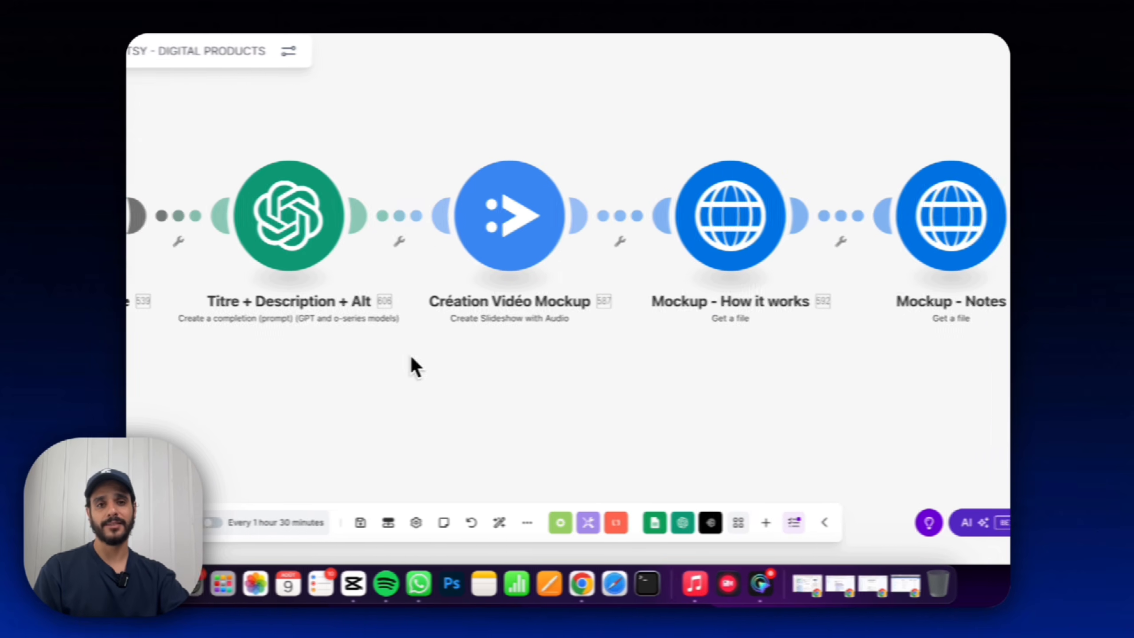
{"action": "left_click_drag", "start_coordinate": [692, 339], "coordinate": [340, 323]}
{"action": "scroll", "coordinate": [838, 336], "scroll_direction": "down", "scroll_amount": 3}
{"action": "left_click_drag", "start_coordinate": [838, 335], "coordinate": [366, 330]}
{"action": "left_click_drag", "start_coordinate": [780, 332], "coordinate": [218, 317]}
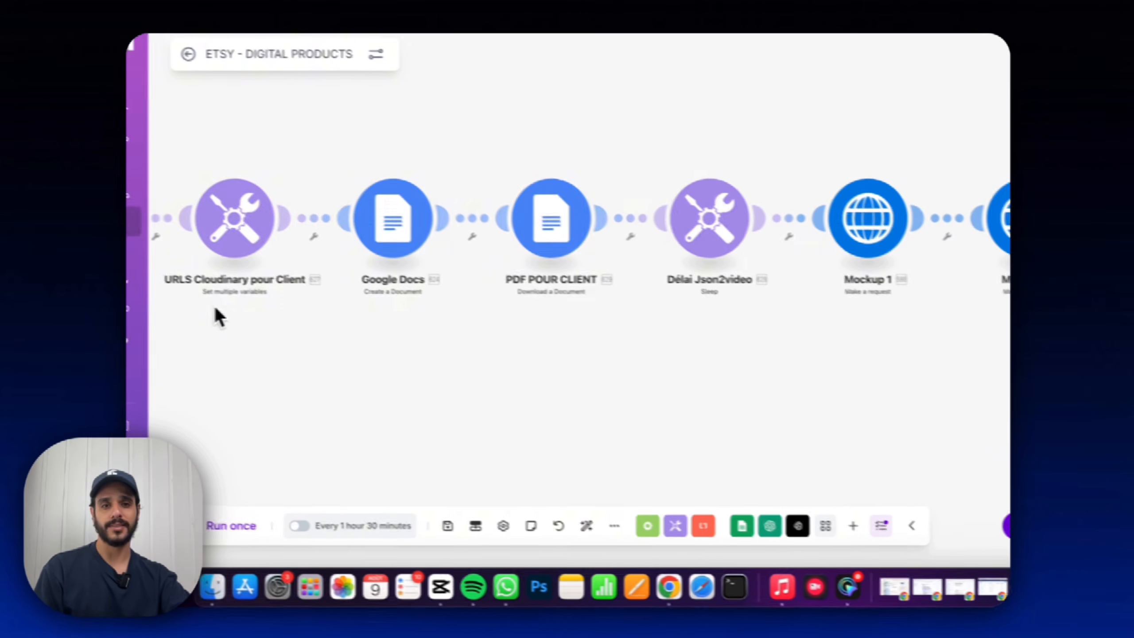
{"action": "left_click_drag", "start_coordinate": [875, 375], "coordinate": [450, 420]}
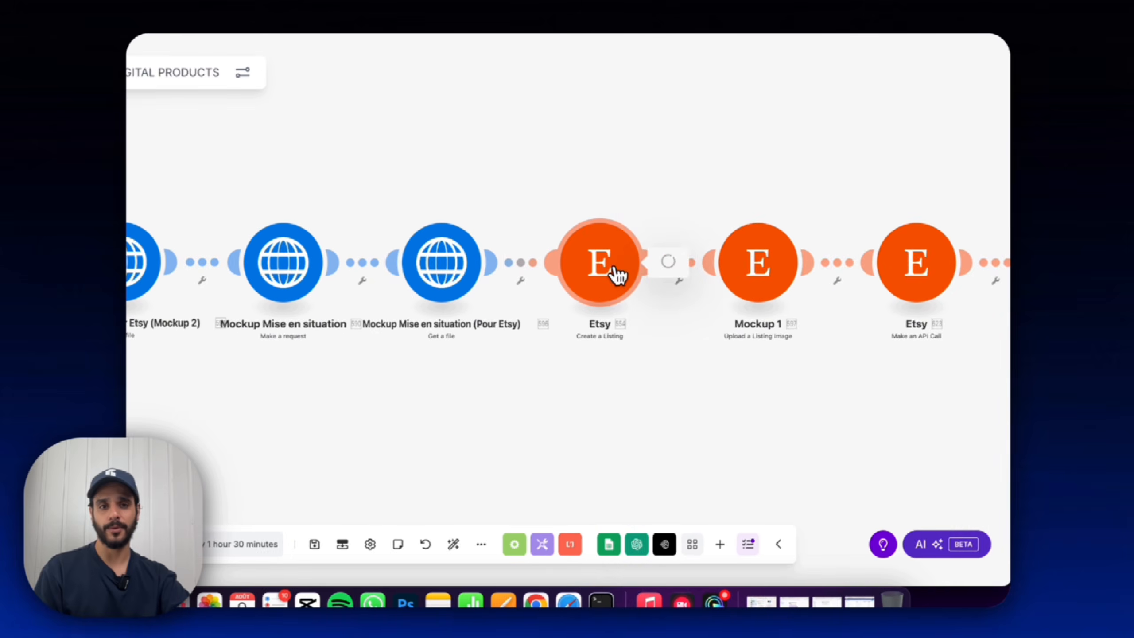
{"action": "left_click", "coordinate": [625, 268]}
{"action": "left_click", "coordinate": [787, 230]}
{"action": "scroll", "coordinate": [562, 308], "scroll_direction": "down", "scroll_amount": 15}
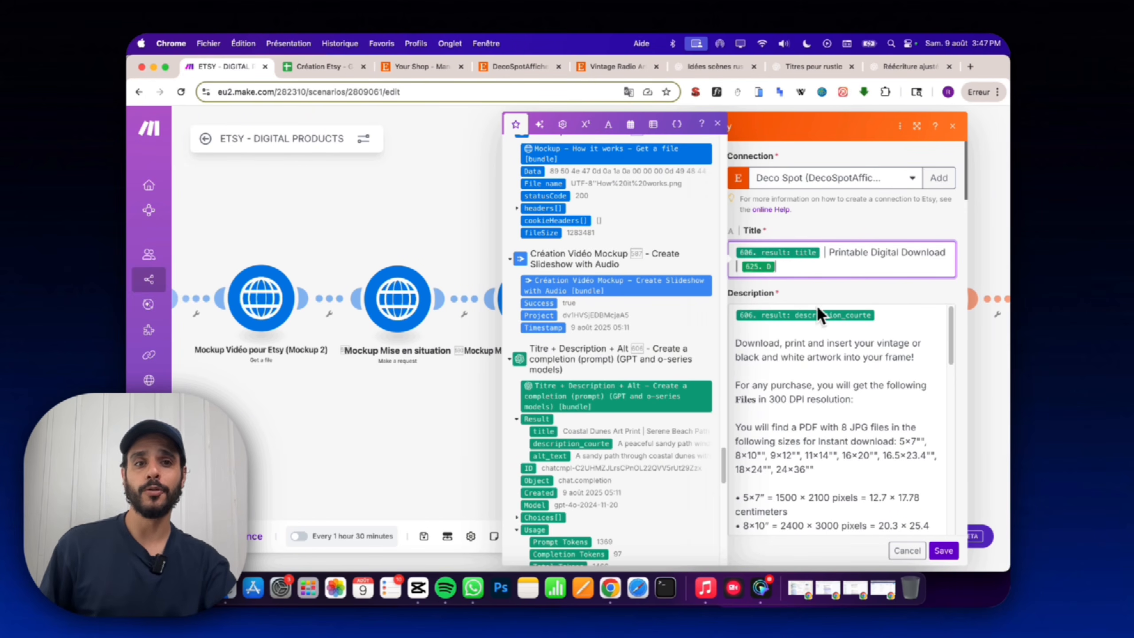
Check the description_courte mapping in Description and the title mapping in Title, and save the Create a Listing module.
{"action": "left_click", "coordinate": [834, 324]}
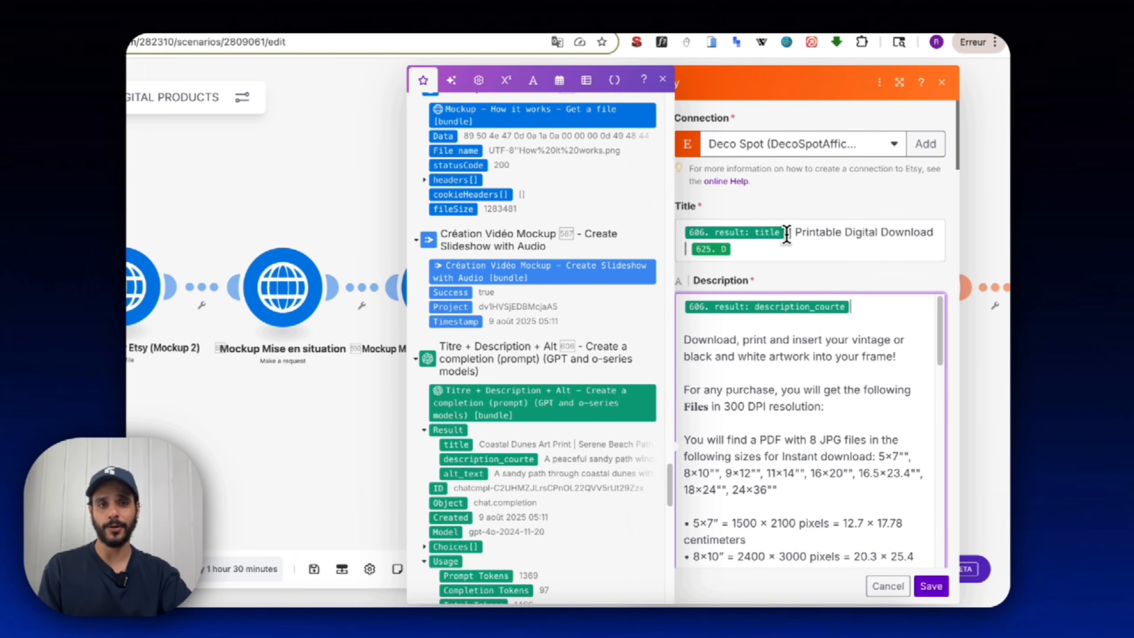
{"action": "left_click", "coordinate": [786, 234]}
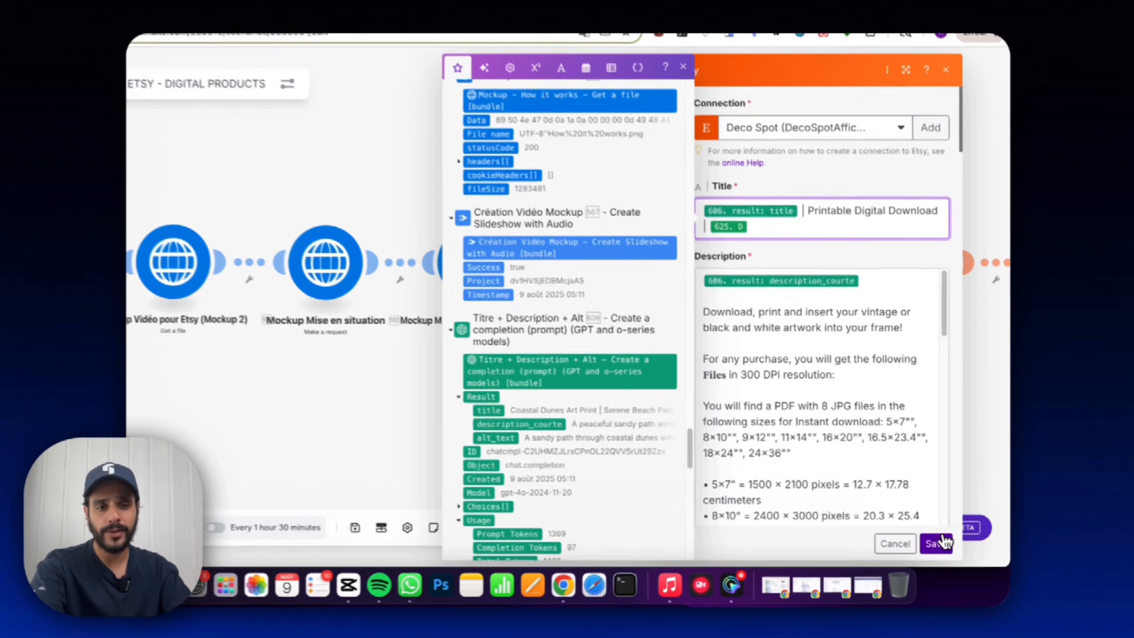
{"action": "left_click", "coordinate": [946, 550]}
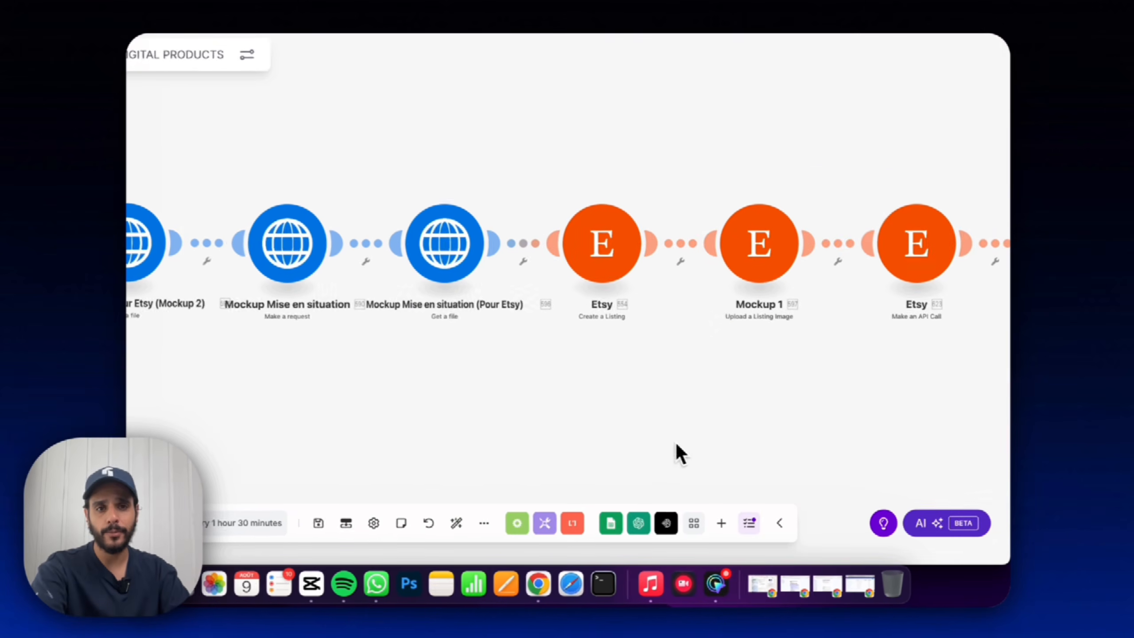
Open the Mockup 1 Upload a Listing Image module and check its Listing ID and file settings.
{"action": "scroll", "coordinate": [736, 418], "scroll_direction": "down", "scroll_amount": 5}
{"action": "left_click_drag", "start_coordinate": [802, 415], "coordinate": [443, 408]}
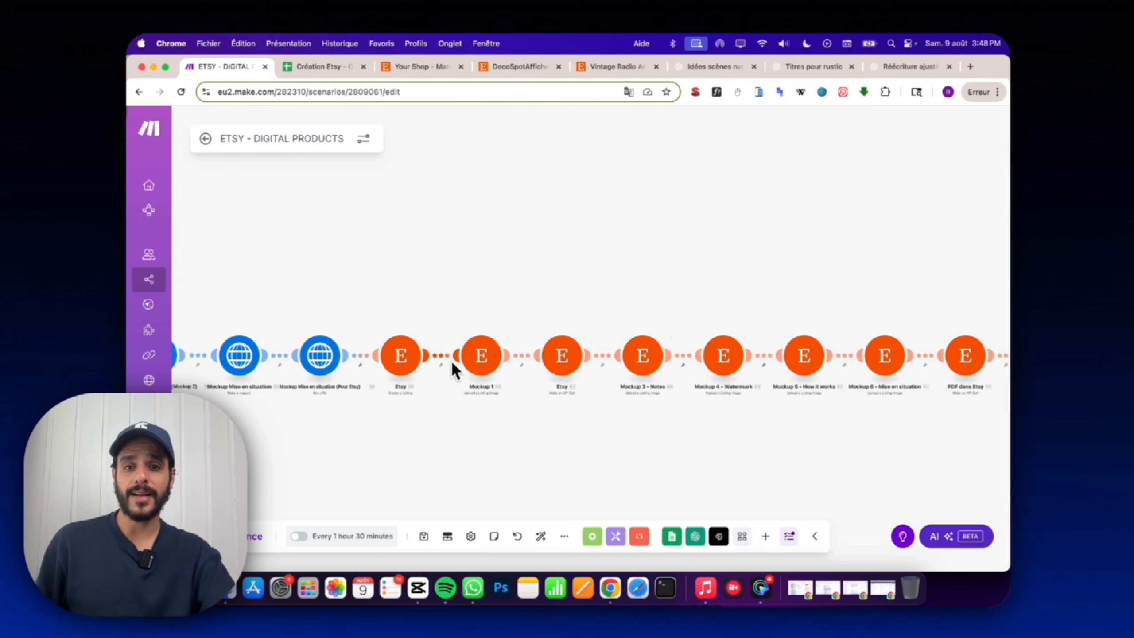
{"action": "scroll", "coordinate": [496, 330], "scroll_direction": "up", "scroll_amount": 3}
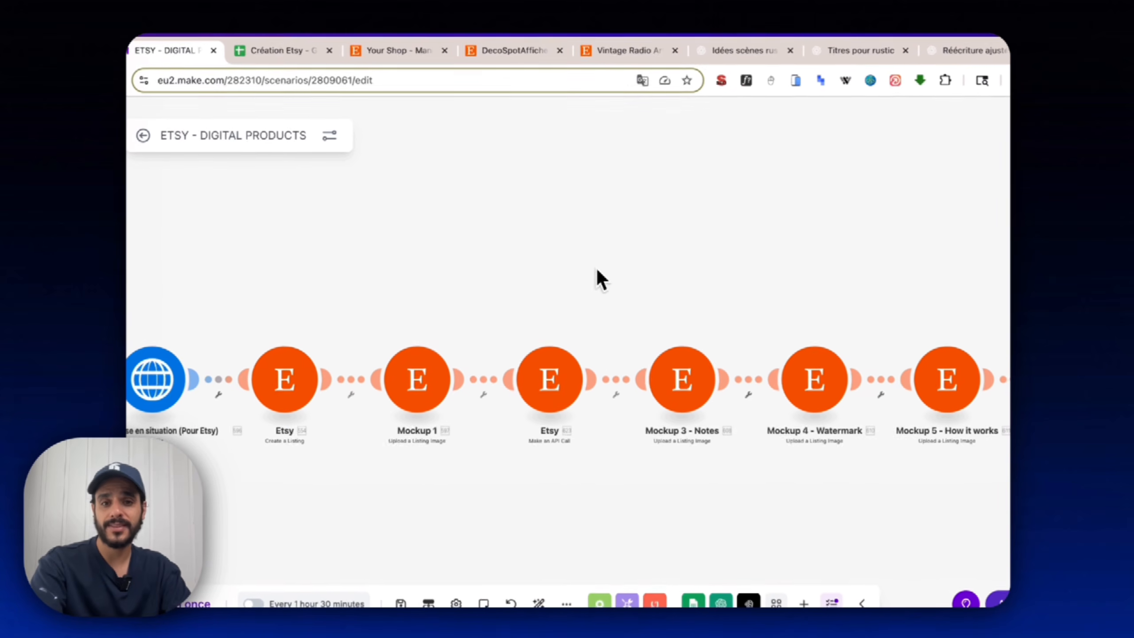
{"action": "left_click_drag", "start_coordinate": [746, 251], "coordinate": [667, 229]}
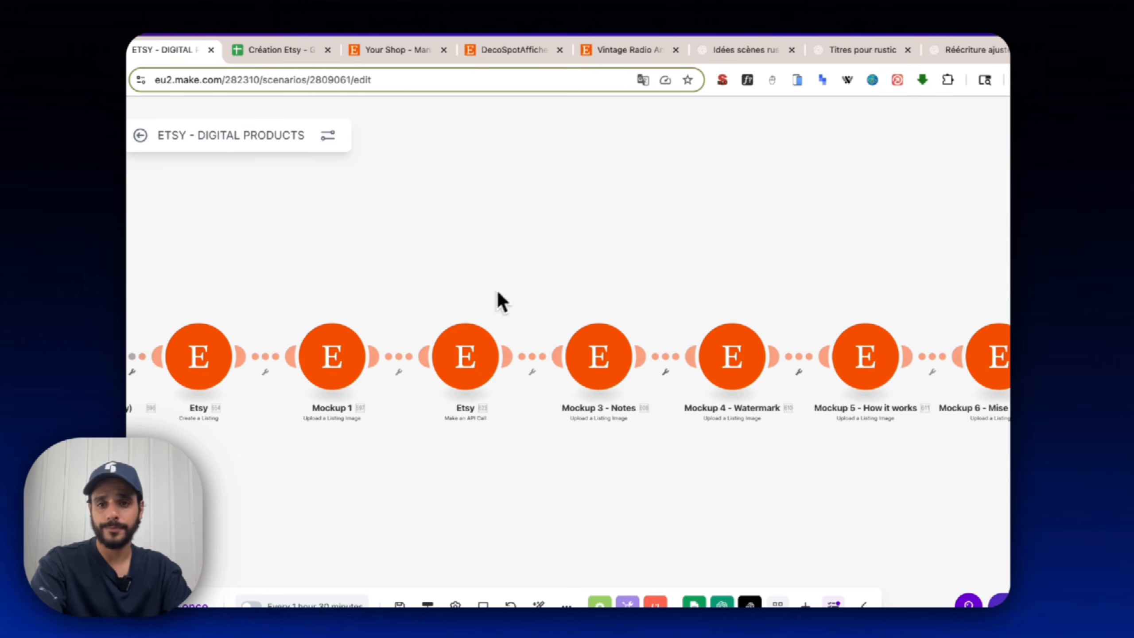
{"action": "scroll", "coordinate": [348, 353], "scroll_direction": "up", "scroll_amount": 4}
{"action": "left_click_drag", "start_coordinate": [475, 267], "coordinate": [680, 190]}
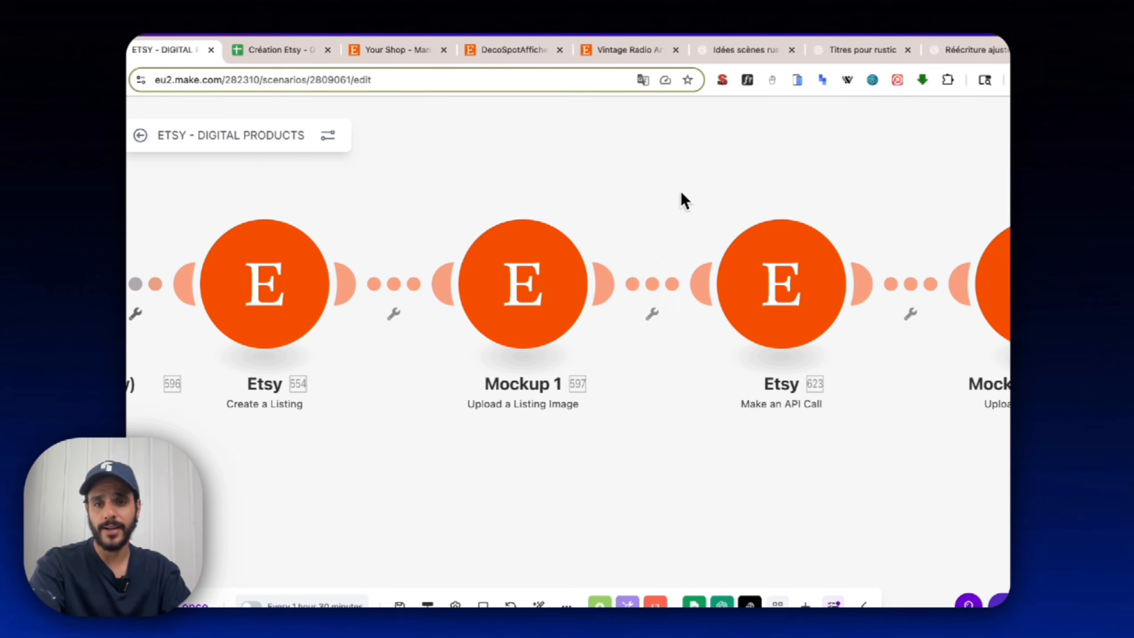
{"action": "left_click", "coordinate": [524, 308]}
{"action": "scroll", "coordinate": [661, 411], "scroll_direction": "down", "scroll_amount": 4}
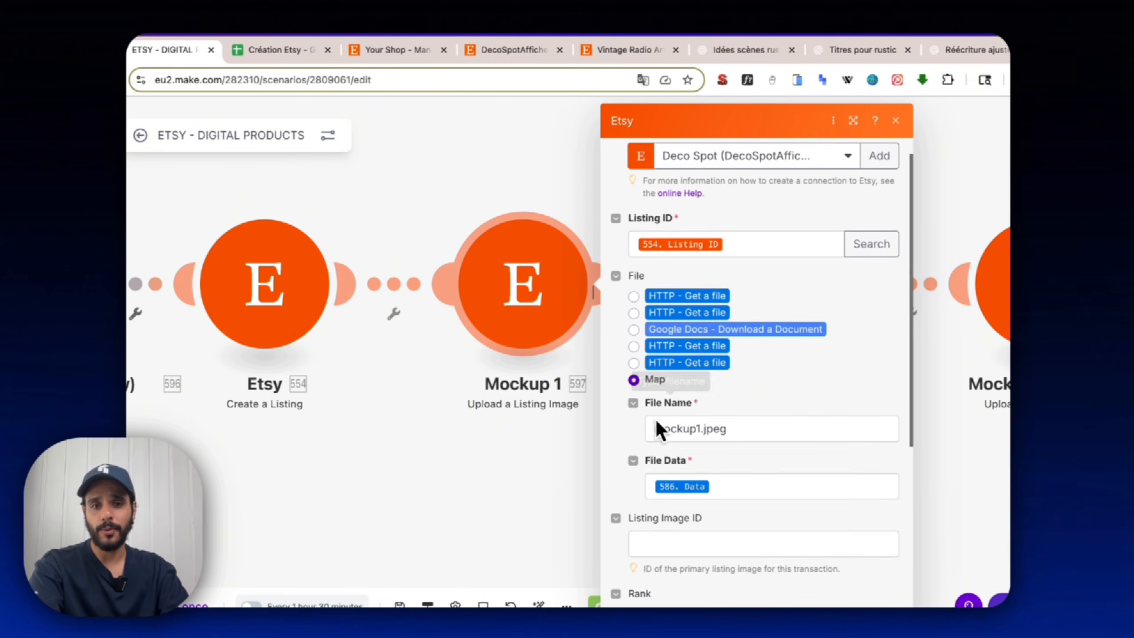
Look through the mappable items for the source of Mockup 1's File Data, and close the module.
{"action": "left_click", "coordinate": [740, 392]}
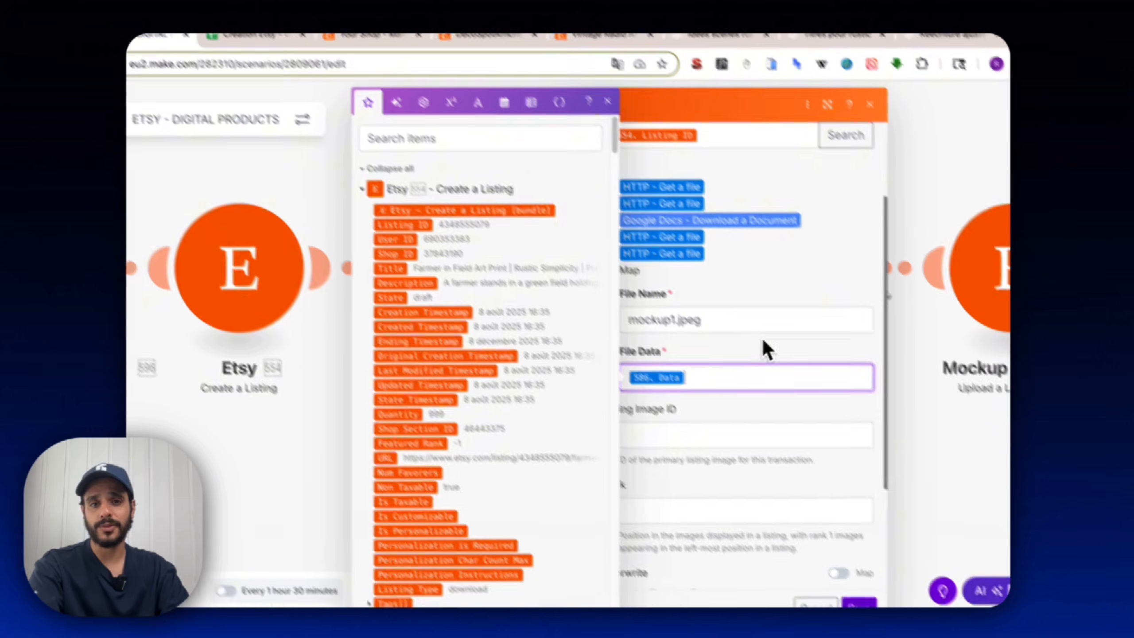
{"action": "scroll", "coordinate": [551, 365], "scroll_direction": "down", "scroll_amount": 3}
{"action": "left_click", "coordinate": [607, 333]}
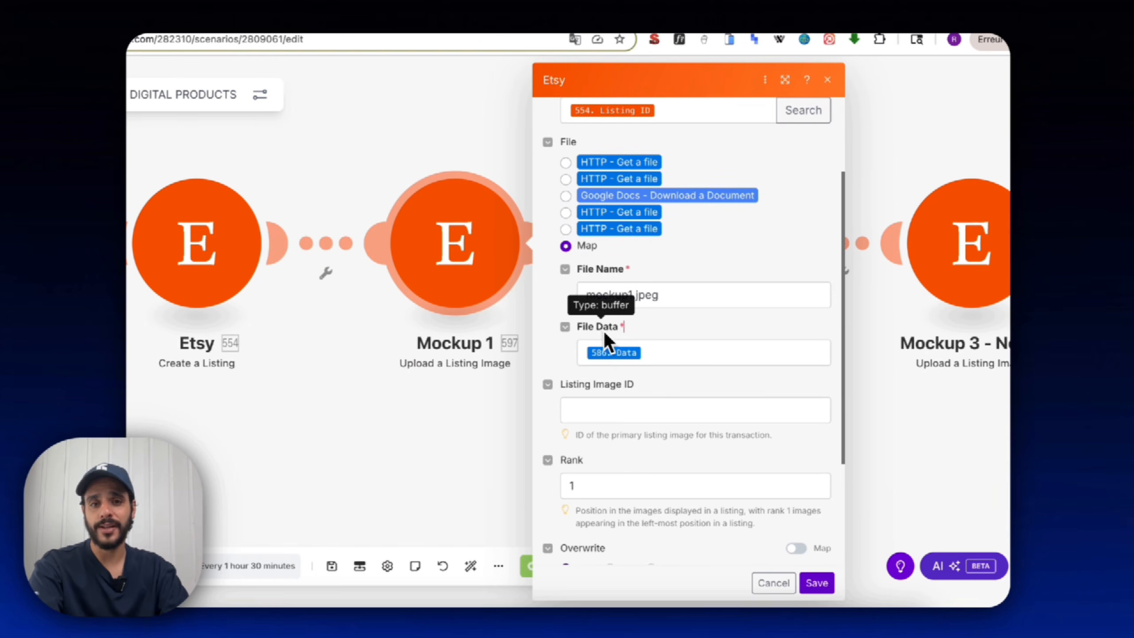
{"action": "left_click", "coordinate": [657, 354]}
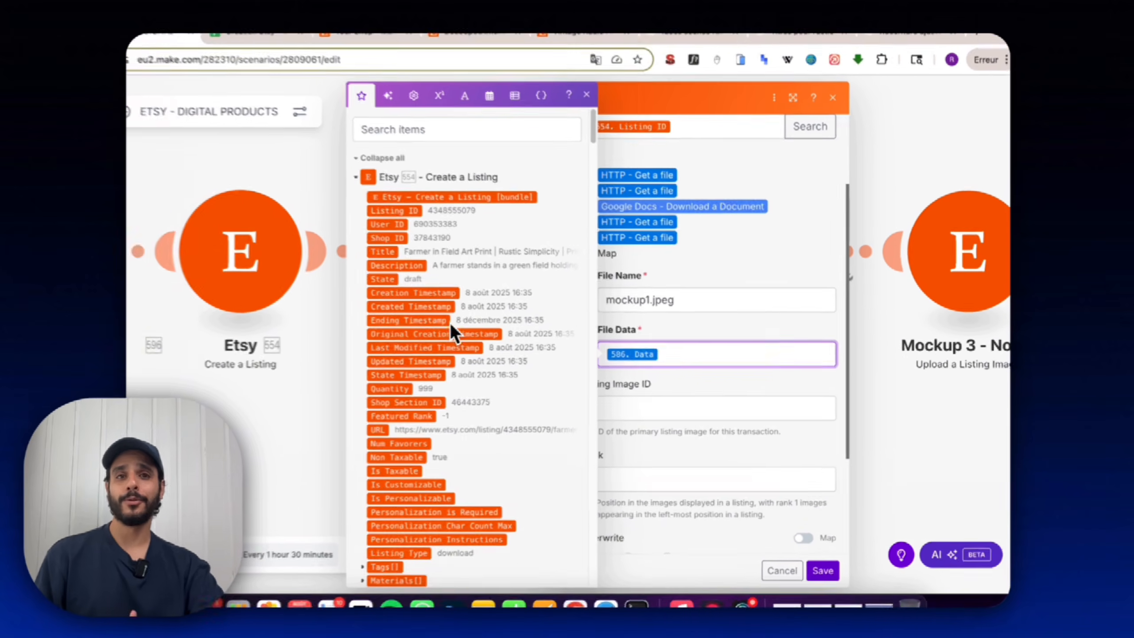
{"action": "scroll", "coordinate": [515, 313], "scroll_direction": "down", "scroll_amount": 15}
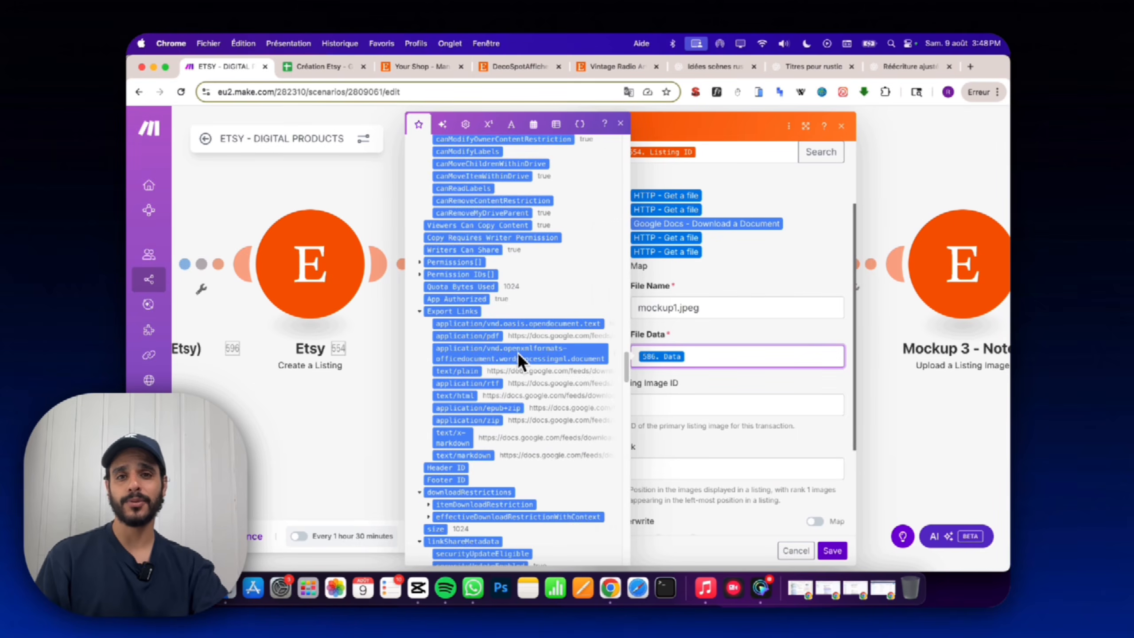
{"action": "scroll", "coordinate": [521, 369], "scroll_direction": "up", "scroll_amount": 15}
{"action": "left_click", "coordinate": [304, 412]}
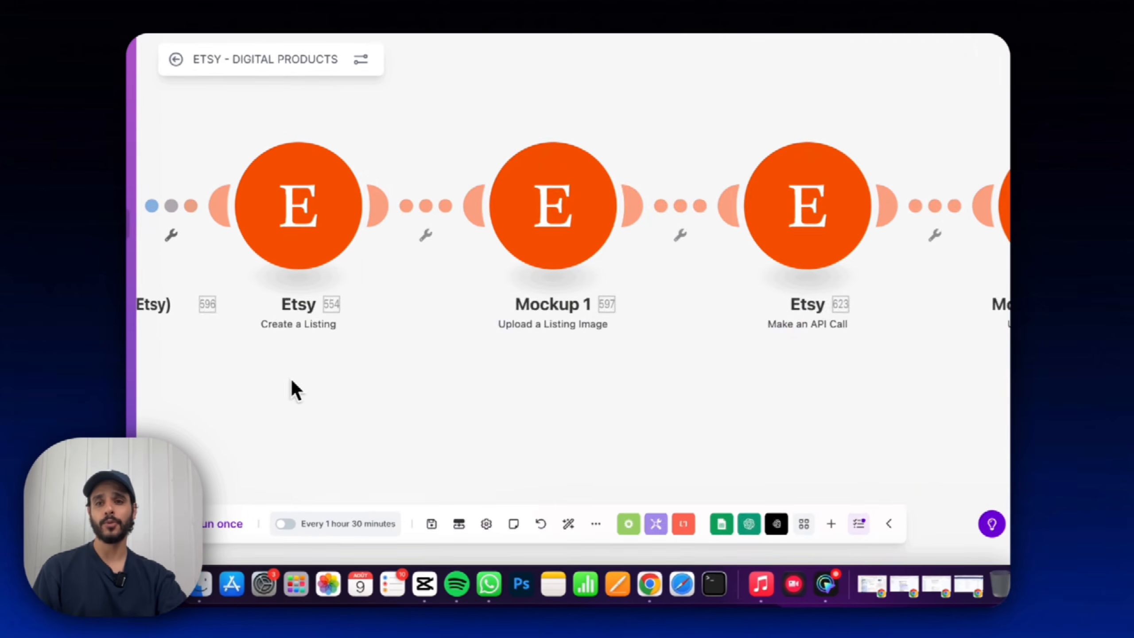
Open the Mockup Mise en situation Make a request module, check its Replicate URL, method and headers, and close it.
{"action": "scroll", "coordinate": [299, 412], "scroll_direction": "down", "scroll_amount": 1}
{"action": "left_click_drag", "start_coordinate": [286, 412], "coordinate": [579, 396]}
{"action": "left_click_drag", "start_coordinate": [617, 357], "coordinate": [1116, 353]}
{"action": "left_click_drag", "start_coordinate": [252, 303], "coordinate": [499, 306]}
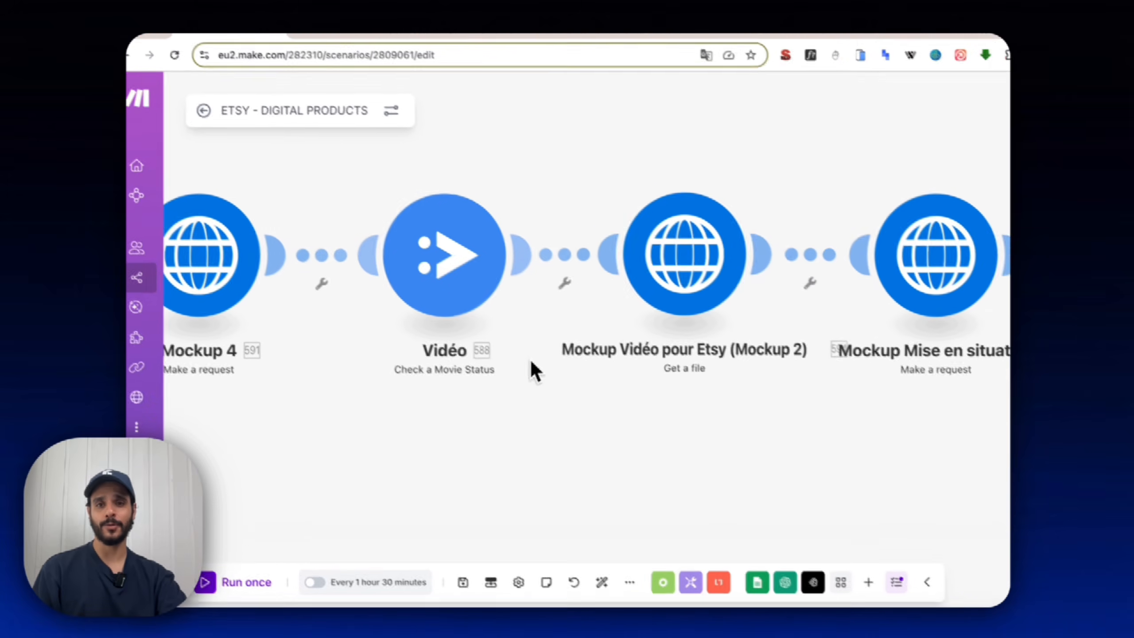
{"action": "left_click_drag", "start_coordinate": [517, 393], "coordinate": [854, 377]}
{"action": "mouse_move", "coordinate": [437, 376]}
{"action": "left_mouse_down"}
{"action": "mouse_move", "coordinate": [737, 359]}
{"action": "mouse_move", "coordinate": [263, 360]}
{"action": "left_mouse_up"}
{"action": "left_click_drag", "start_coordinate": [960, 359], "coordinate": [484, 373]}
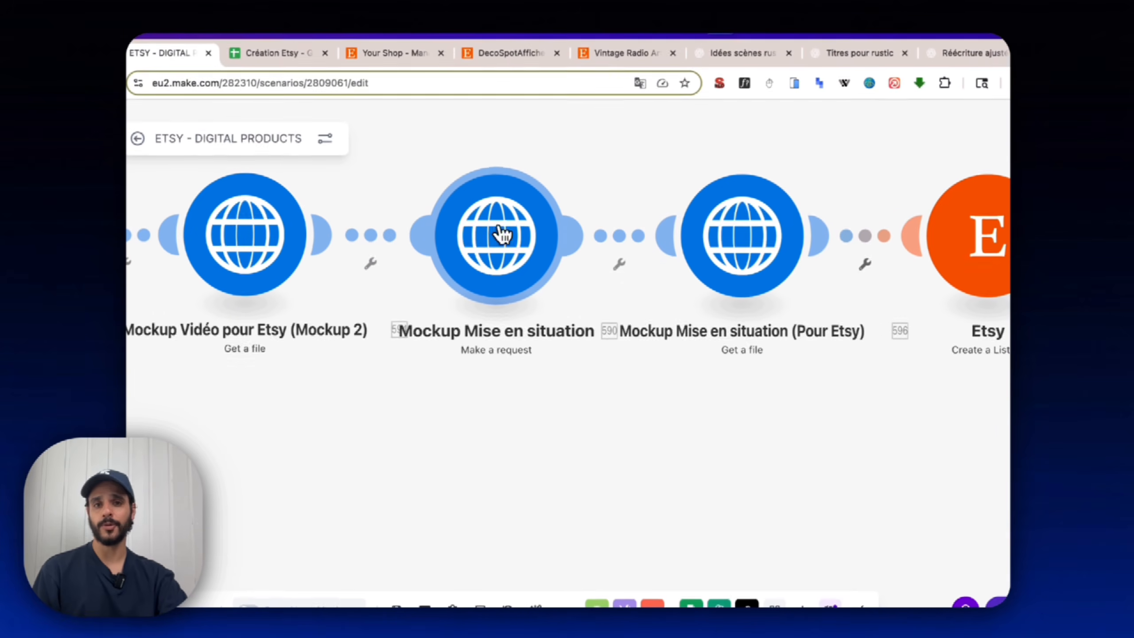
{"action": "left_click", "coordinate": [526, 235]}
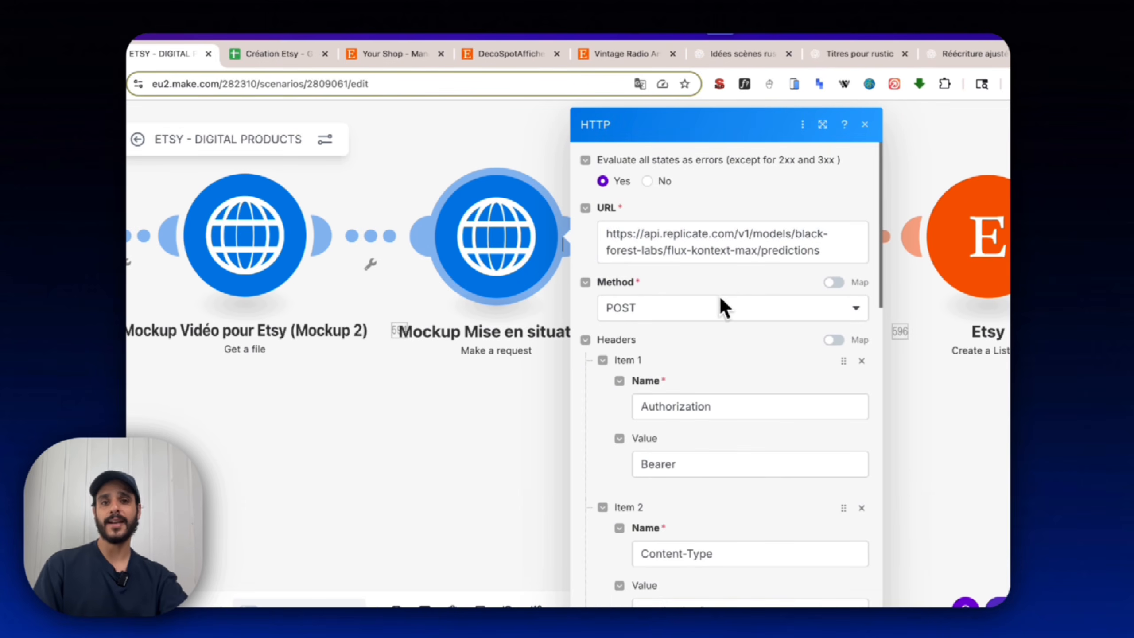
{"action": "left_click", "coordinate": [424, 369]}
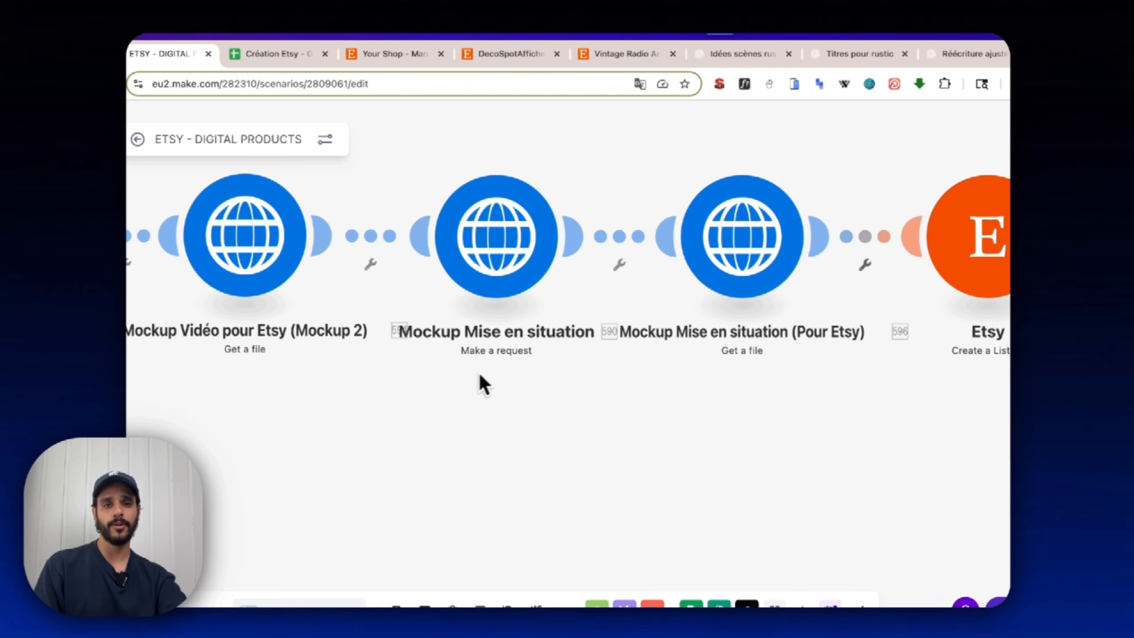
Check how the Mockup Mise en situation (Pour Etsy) Get a file module maps the request's output as URL, and close it.
{"action": "left_click", "coordinate": [764, 254]}
{"action": "left_click", "coordinate": [849, 260]}
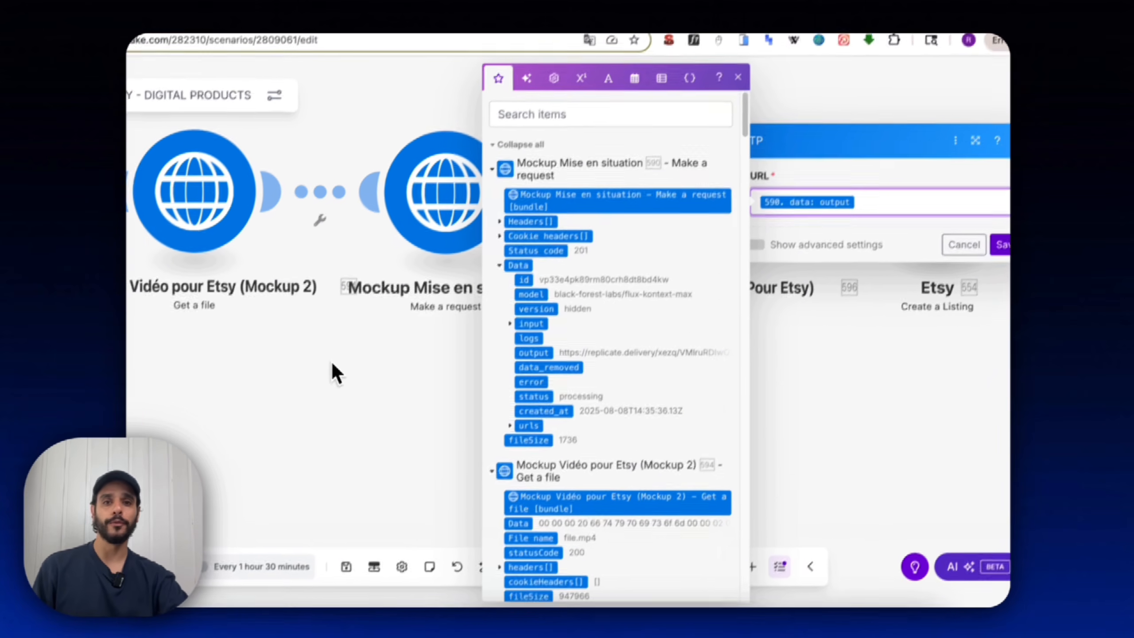
{"action": "left_click", "coordinate": [323, 420]}
Reopen the Mockup 1 Upload a Listing Image module and review its File Data, File Name, Rank and Overwrite settings.
{"action": "left_click_drag", "start_coordinate": [794, 364], "coordinate": [153, 348]}
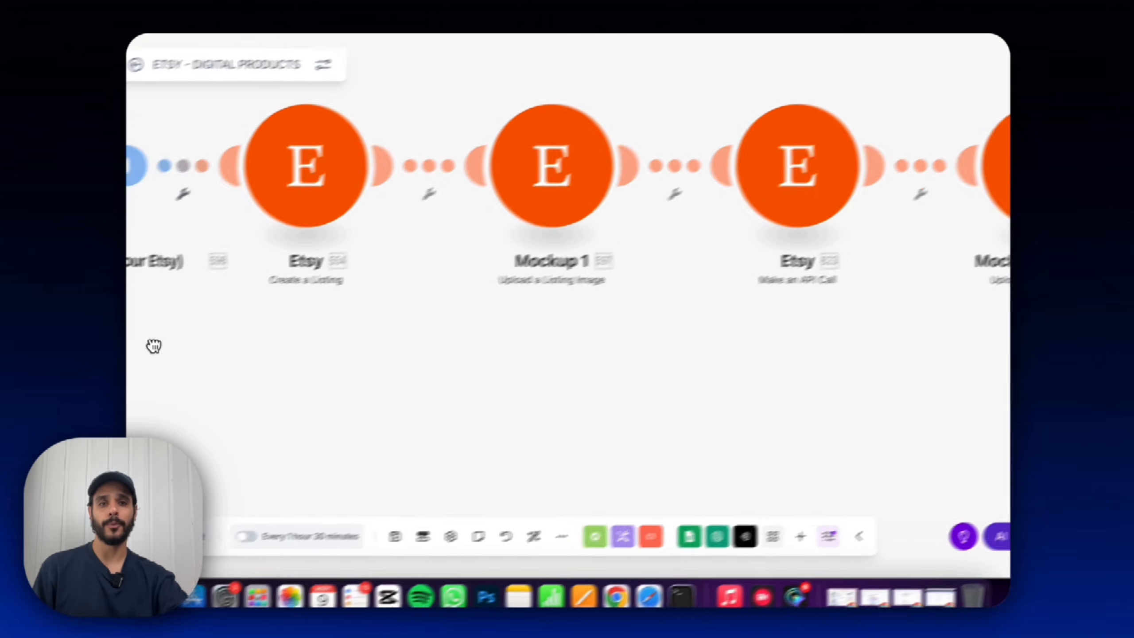
{"action": "left_click_drag", "start_coordinate": [670, 359], "coordinate": [277, 364]}
{"action": "left_click_drag", "start_coordinate": [632, 351], "coordinate": [888, 362]}
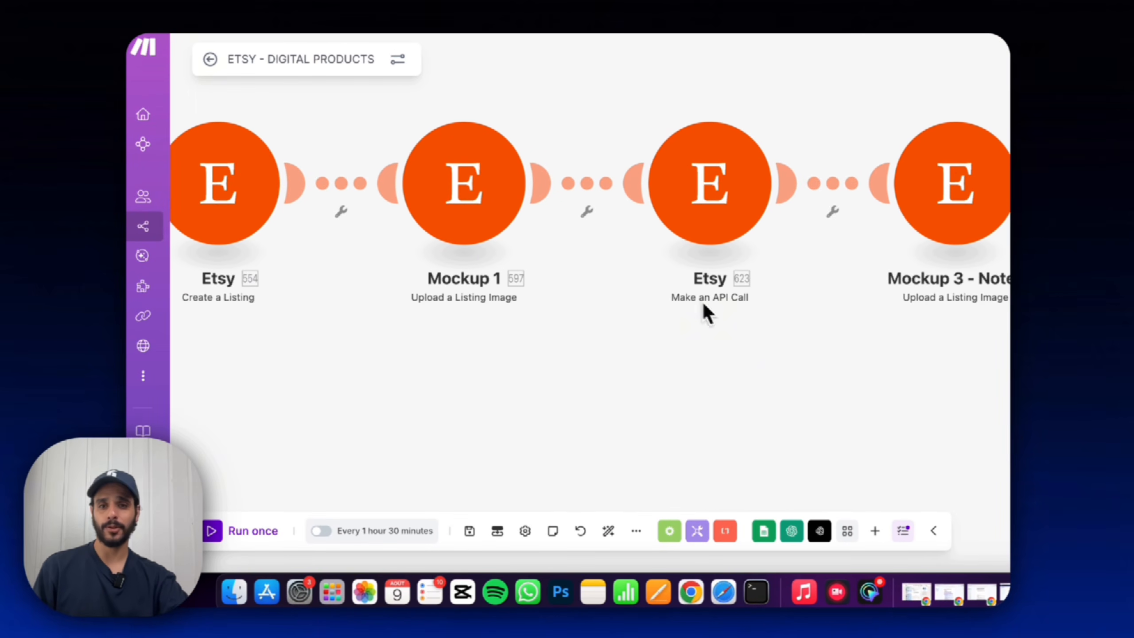
{"action": "left_click", "coordinate": [488, 207]}
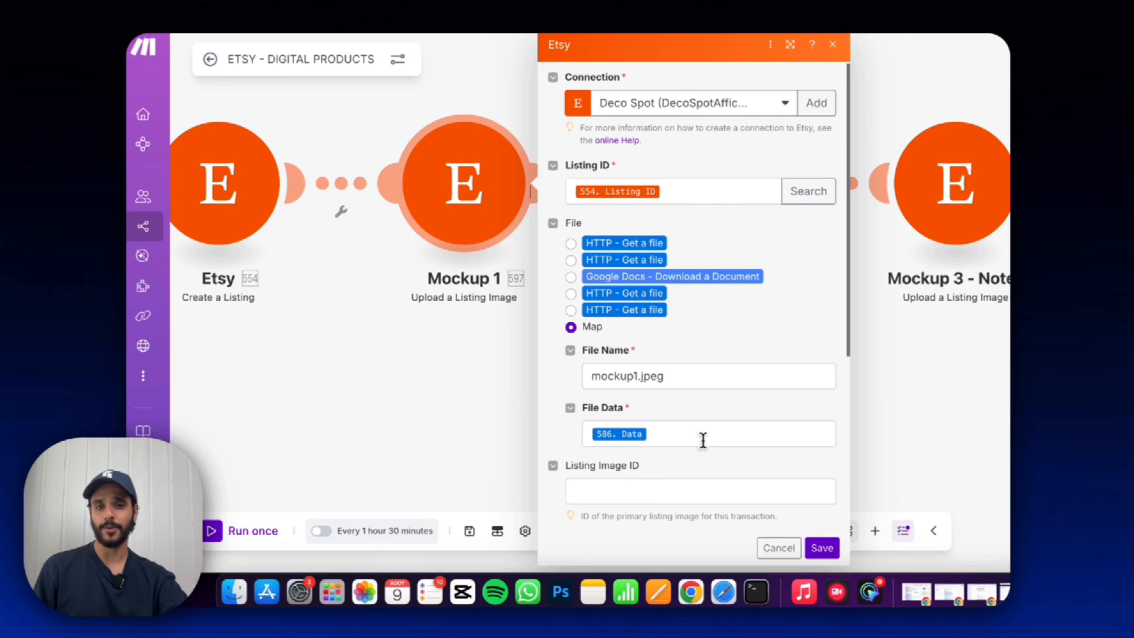
{"action": "left_click", "coordinate": [702, 440]}
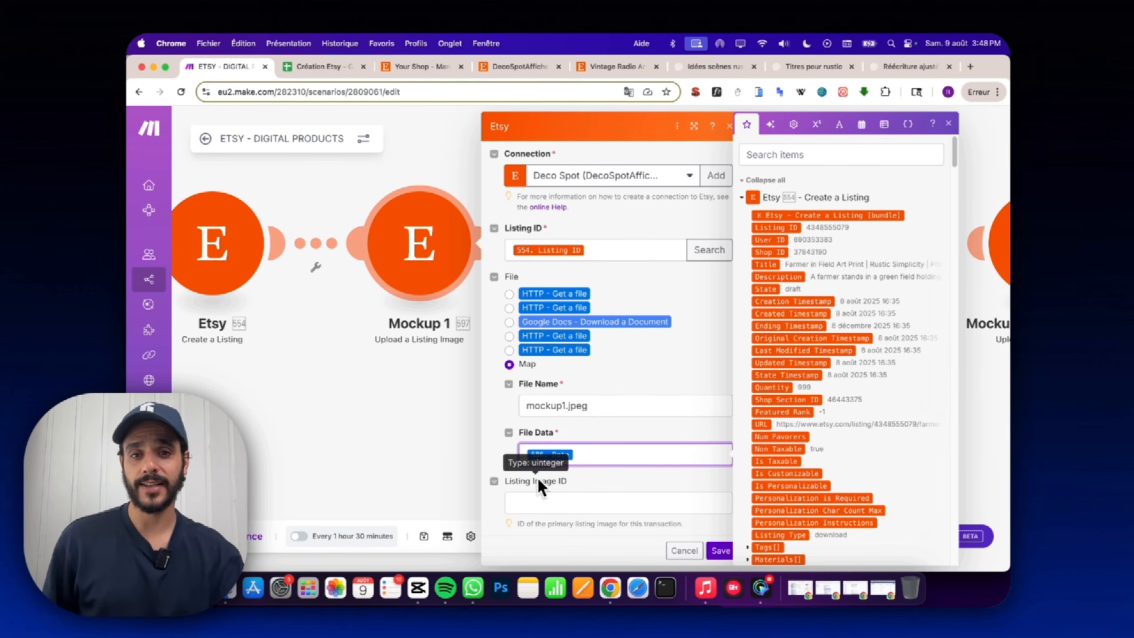
{"action": "scroll", "coordinate": [556, 429], "scroll_direction": "down", "scroll_amount": 3}
{"action": "left_click", "coordinate": [558, 305]}
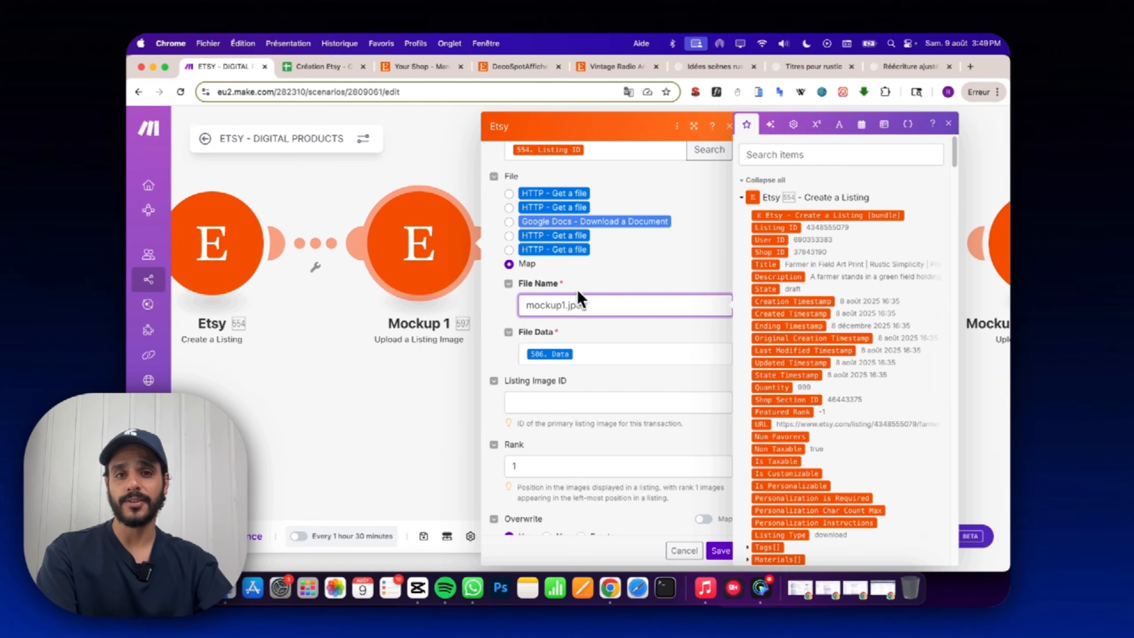
{"action": "scroll", "coordinate": [637, 349], "scroll_direction": "down", "scroll_amount": 1}
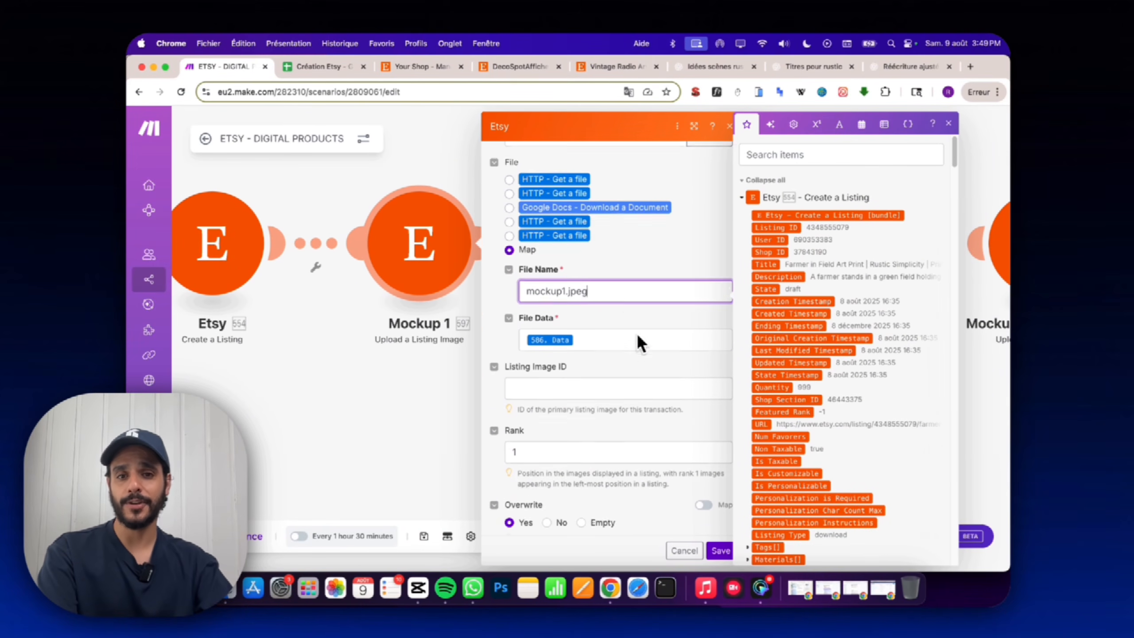
{"action": "scroll", "coordinate": [637, 336], "scroll_direction": "down", "scroll_amount": 3}
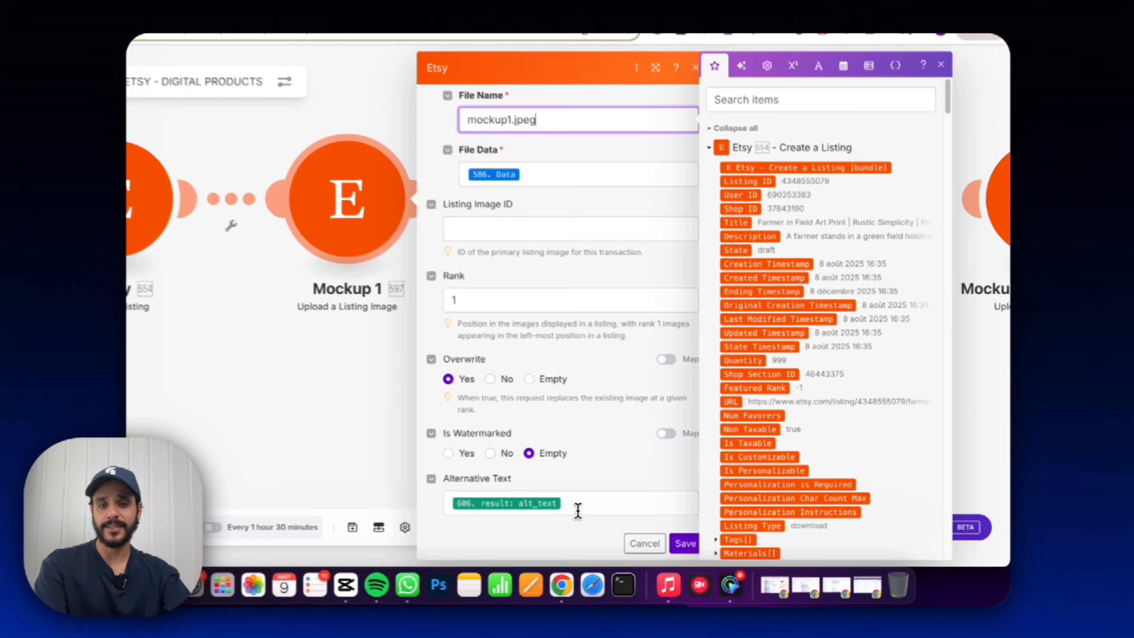
Trace Mockup 1's Alternative Text mapping to the alt_text result of the Titre + Description + Alt module.
{"action": "left_click", "coordinate": [624, 514]}
{"action": "scroll", "coordinate": [804, 402], "scroll_direction": "down", "scroll_amount": 10}
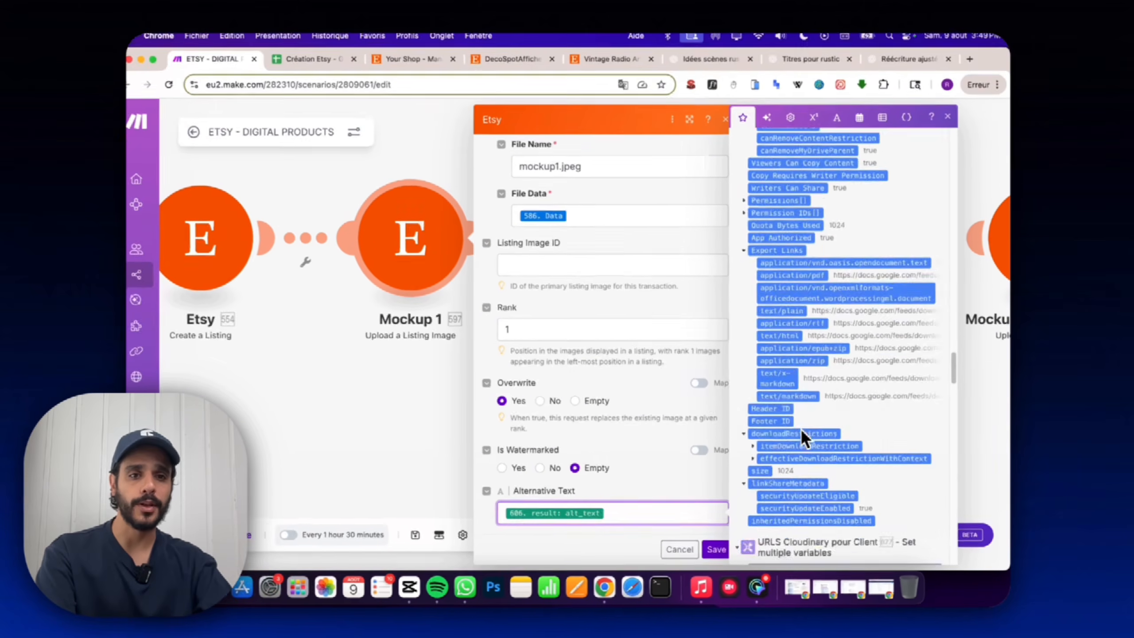
{"action": "scroll", "coordinate": [785, 426], "scroll_direction": "down", "scroll_amount": 10}
{"action": "scroll", "coordinate": [888, 387], "scroll_direction": "down", "scroll_amount": 10}
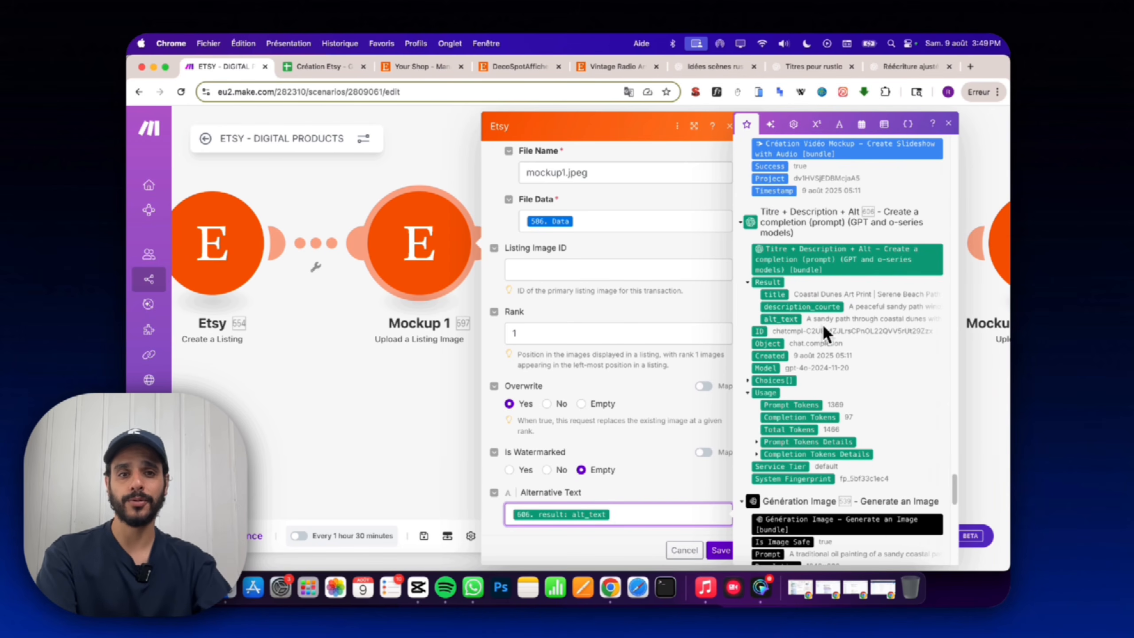
{"action": "scroll", "coordinate": [573, 393], "scroll_direction": "up", "scroll_amount": 5}
{"action": "scroll", "coordinate": [567, 416], "scroll_direction": "down", "scroll_amount": 5}
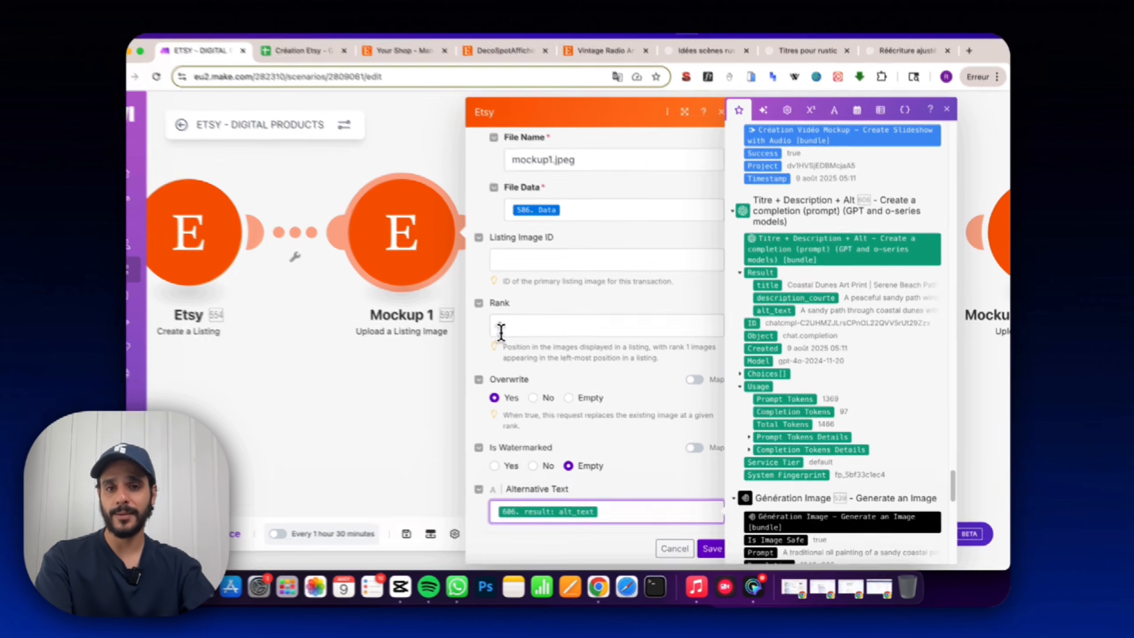
Check the Rank field that sets Mockup 1's position in the listing, and close the module.
{"action": "left_click", "coordinate": [519, 336]}
{"action": "type", "text": "1"}
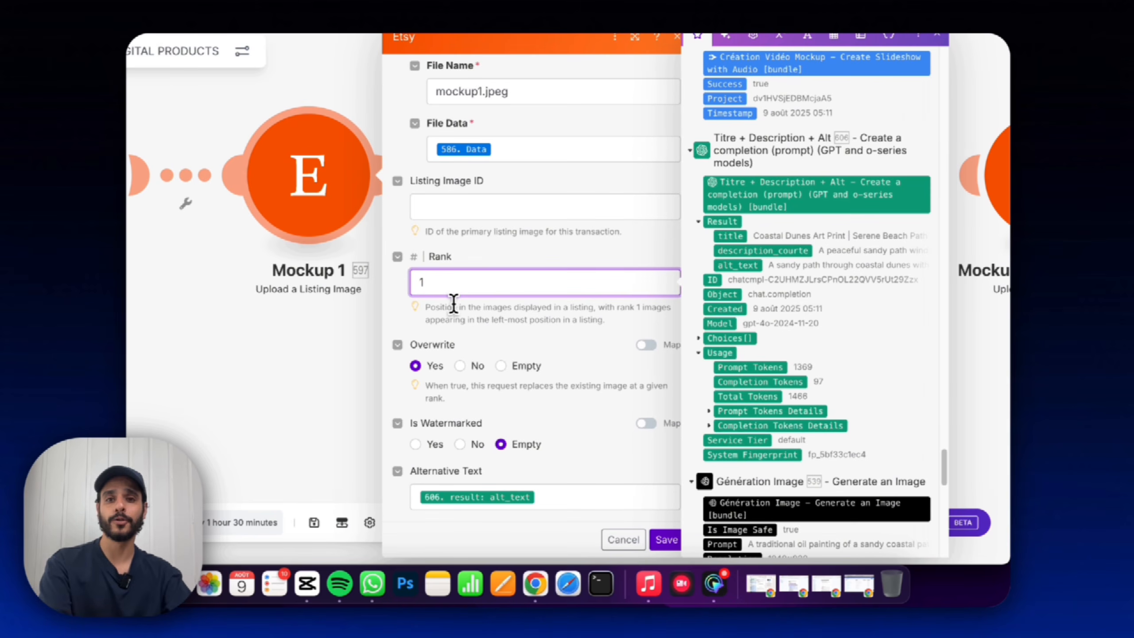
{"action": "left_click", "coordinate": [318, 348]}
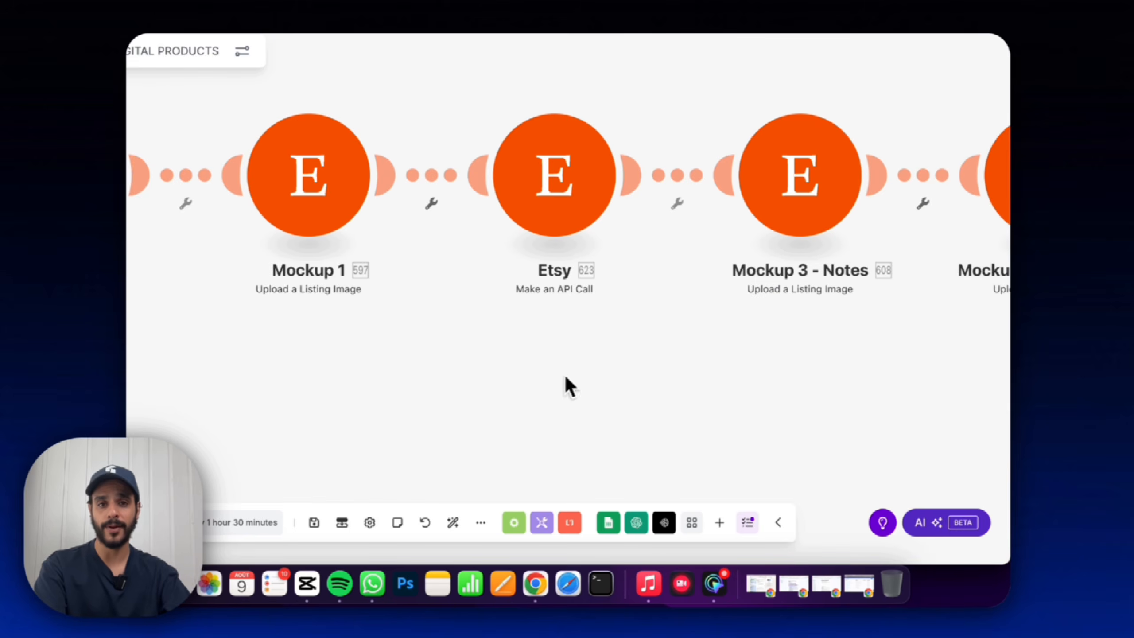
Look over the listing image upload modules that follow Mockup 1, from Mockup 3 - Notes to Mockup 6 - Mise en situation.
{"action": "scroll", "coordinate": [562, 385], "scroll_direction": "right", "scroll_amount": 9}
{"action": "left_click", "coordinate": [410, 299]}
{"action": "scroll", "coordinate": [721, 254], "scroll_direction": "down", "scroll_amount": 6}
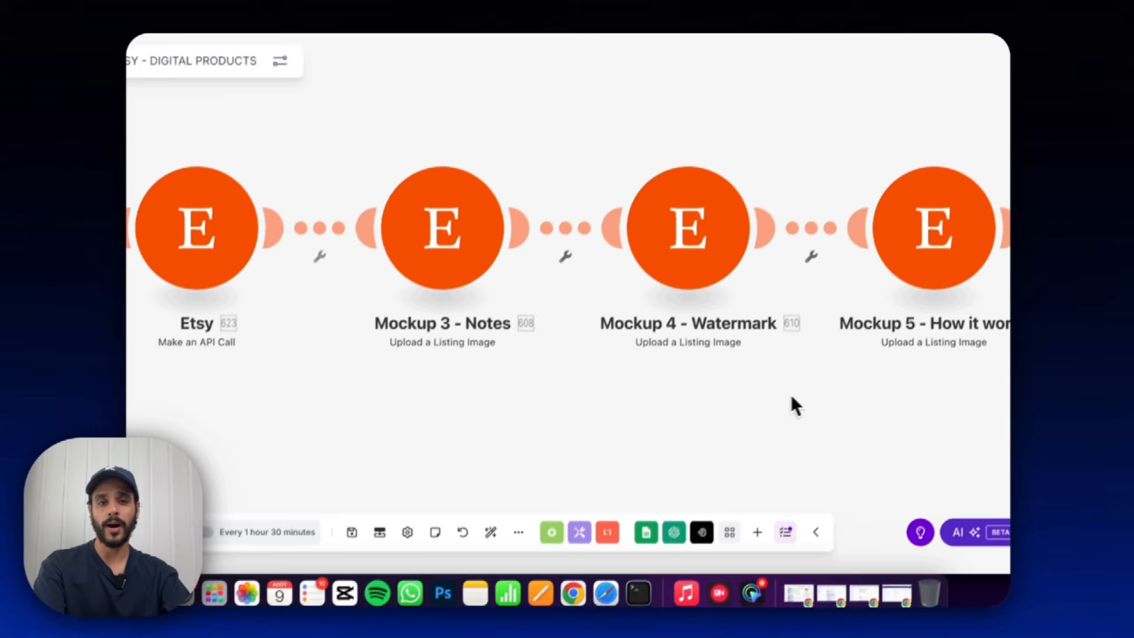
{"action": "left_click_drag", "start_coordinate": [790, 394], "coordinate": [559, 373]}
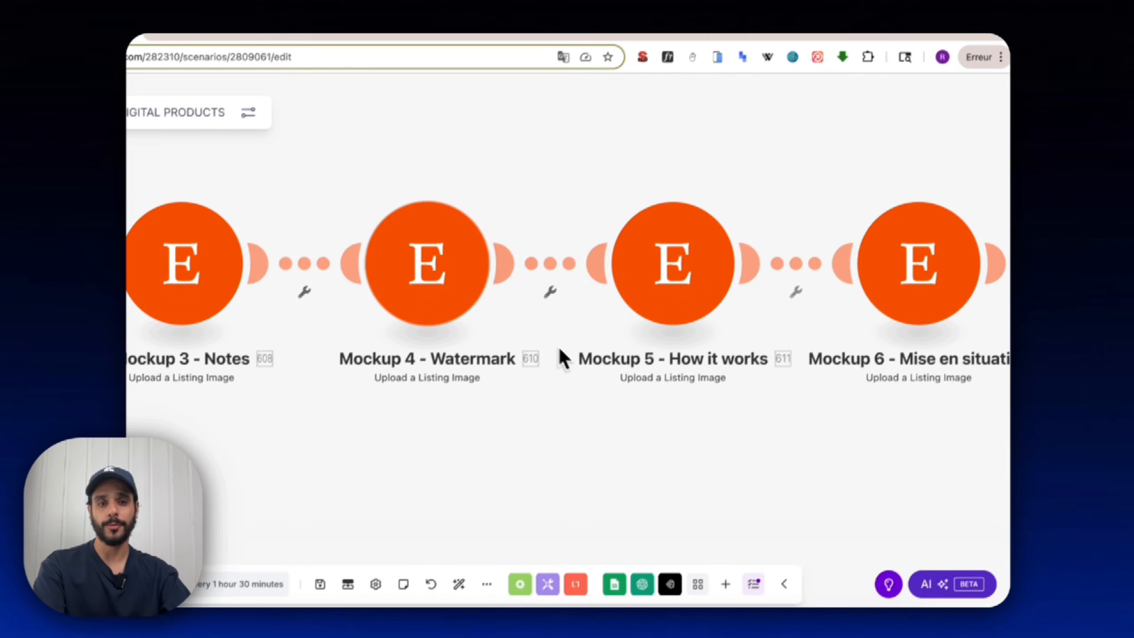
{"action": "scroll", "coordinate": [610, 434], "scroll_direction": "down", "scroll_amount": 3}
{"action": "left_click_drag", "start_coordinate": [536, 456], "coordinate": [625, 447]}
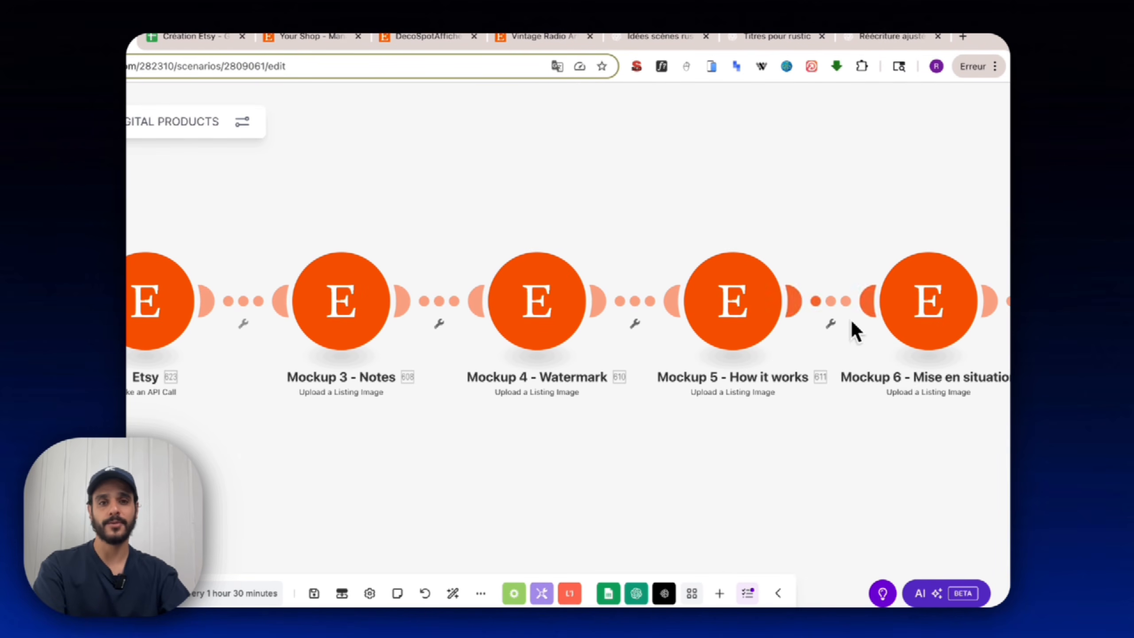
Switch to the Vintage Radio Art Print listing on Etsy and examine the order of its images and video.
{"action": "left_click", "coordinate": [536, 36]}
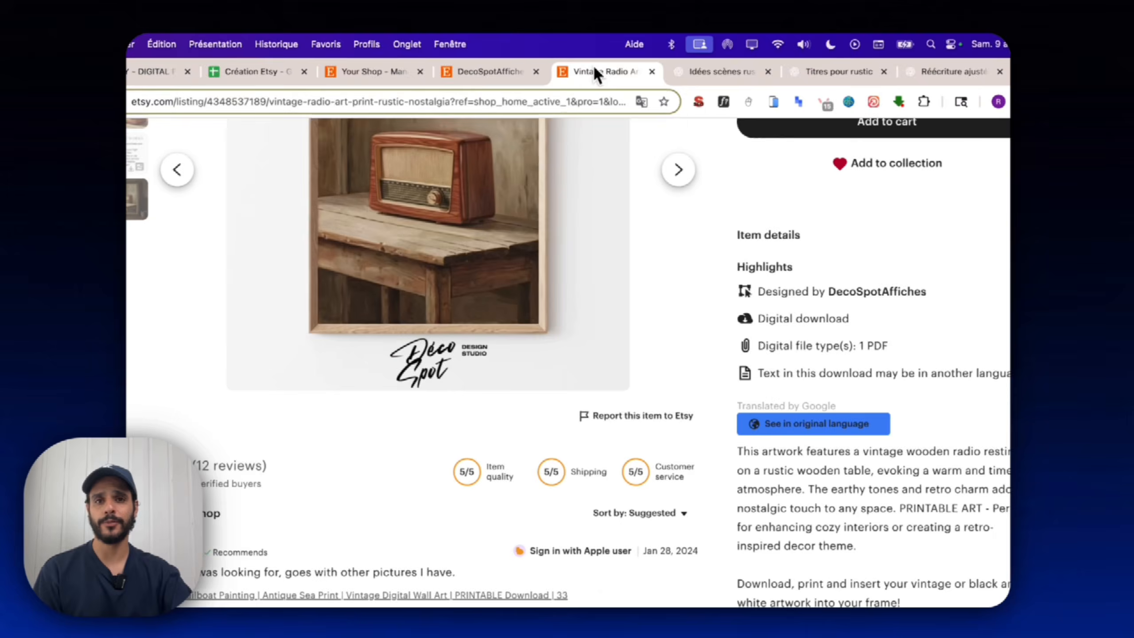
{"action": "scroll", "coordinate": [442, 271], "scroll_direction": "up", "scroll_amount": 5}
{"action": "scroll", "coordinate": [227, 295], "scroll_direction": "down", "scroll_amount": 1}
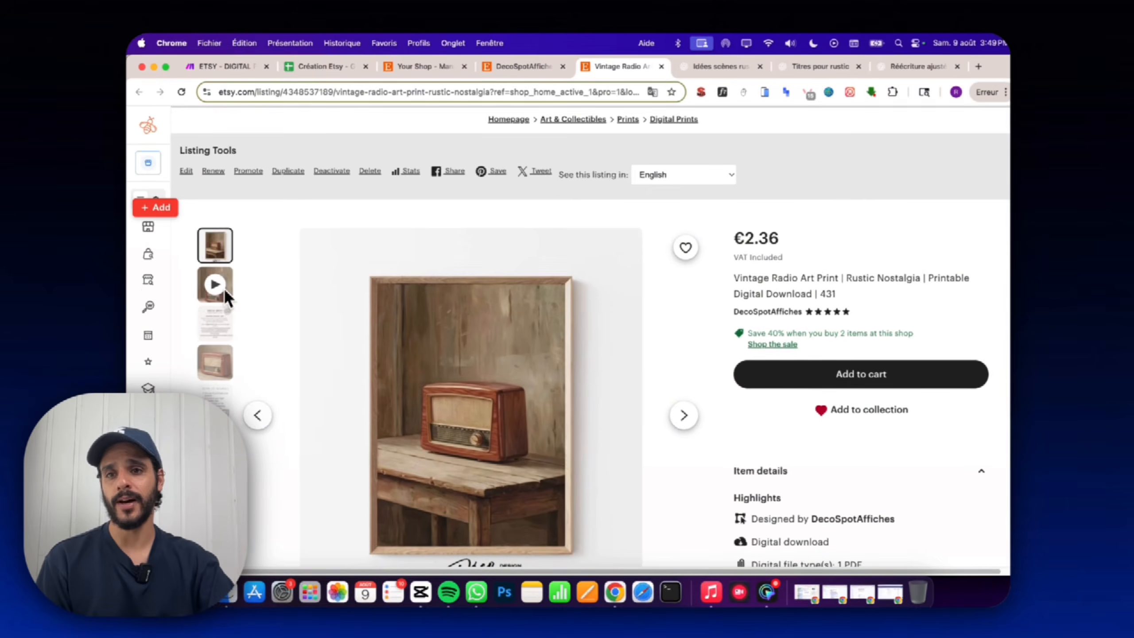
{"action": "scroll", "coordinate": [226, 384], "scroll_direction": "down", "scroll_amount": 2}
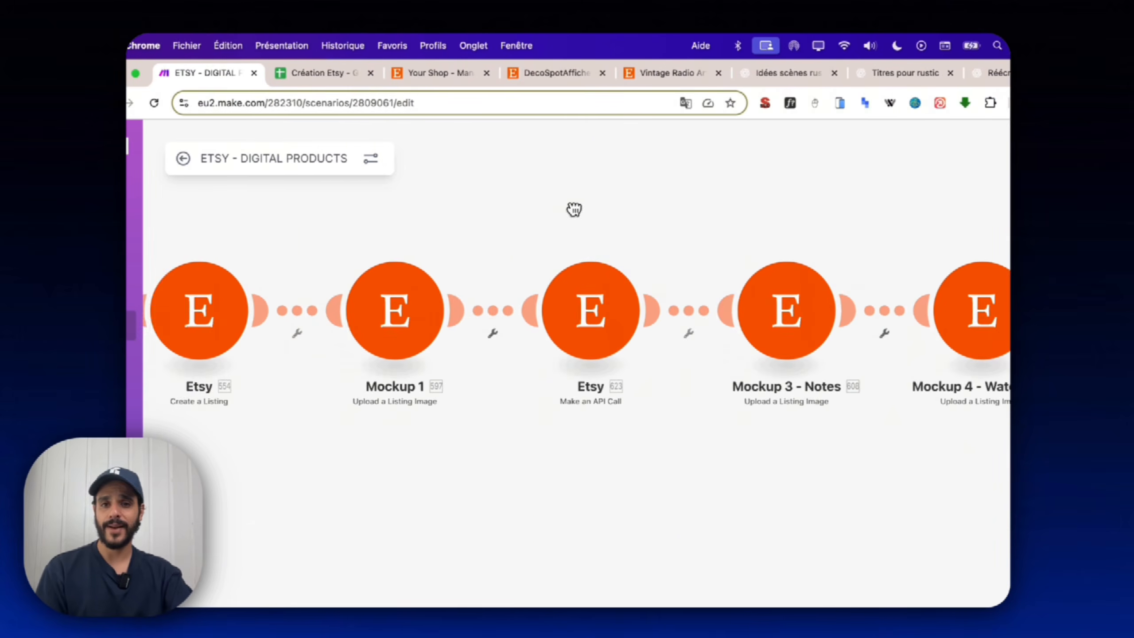
Return to the Make scenario, open the Etsy Make an API Call module and find its URL's Shop ID among the Create a Listing outputs.
{"action": "left_click_drag", "start_coordinate": [575, 210], "coordinate": [696, 188]}
{"action": "scroll", "coordinate": [650, 212], "scroll_direction": "up", "scroll_amount": 2}
{"action": "left_click_drag", "start_coordinate": [780, 214], "coordinate": [722, 212]}
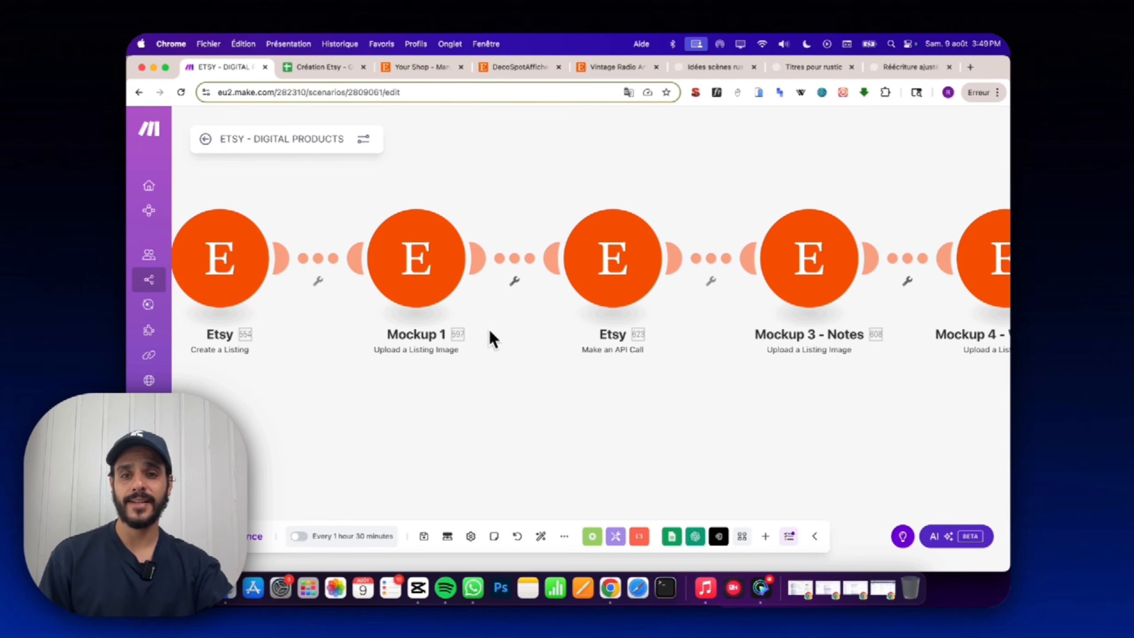
{"action": "left_click", "coordinate": [598, 286]}
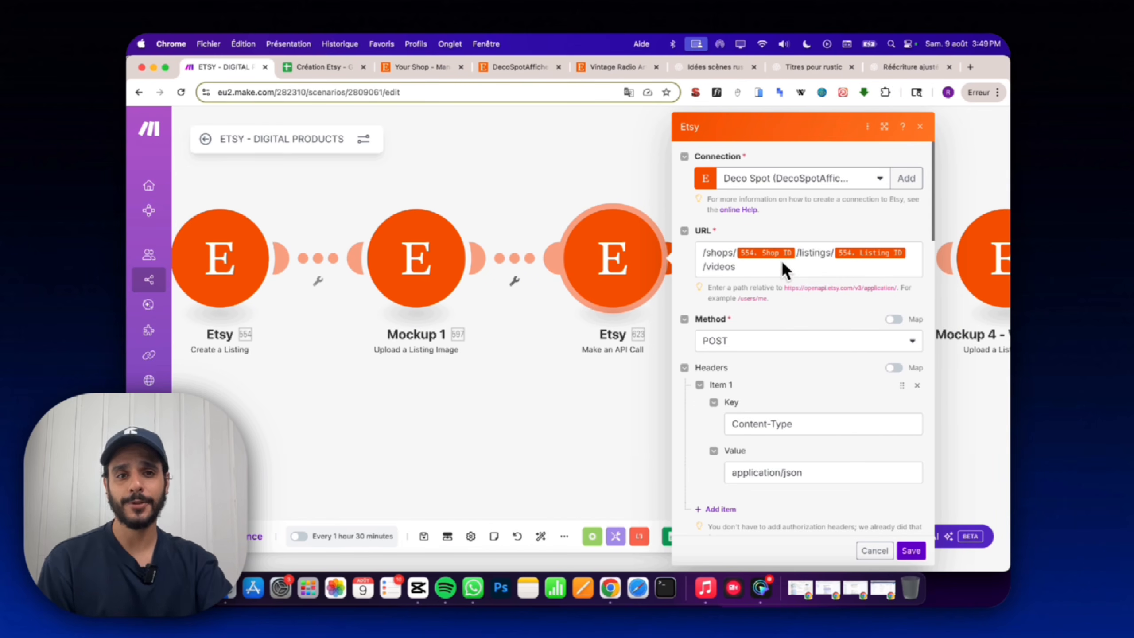
{"action": "left_click_drag", "start_coordinate": [797, 248], "coordinate": [746, 246]}
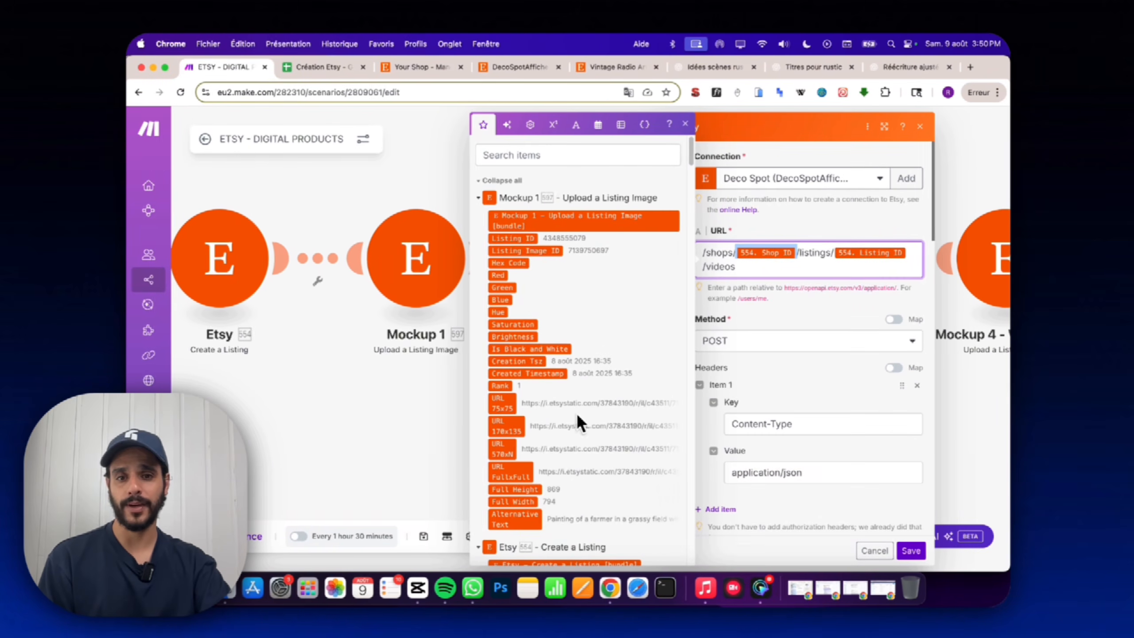
{"action": "scroll", "coordinate": [553, 334], "scroll_direction": "down", "scroll_amount": 15}
{"action": "scroll", "coordinate": [555, 349], "scroll_direction": "up", "scroll_amount": 6}
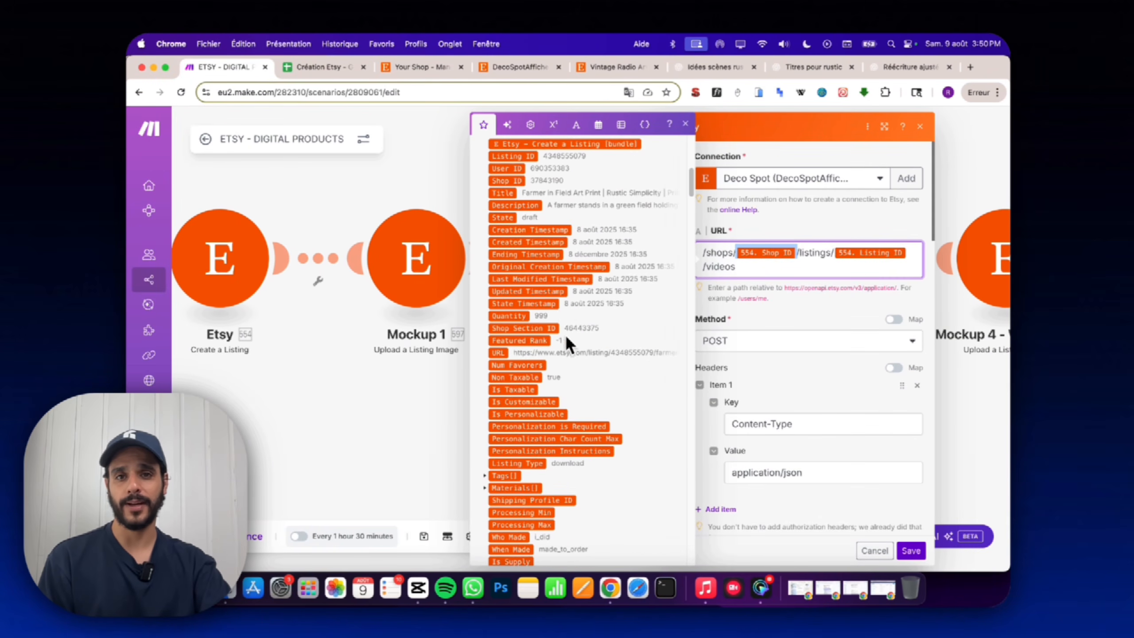
{"action": "scroll", "coordinate": [565, 335], "scroll_direction": "up", "scroll_amount": 1}
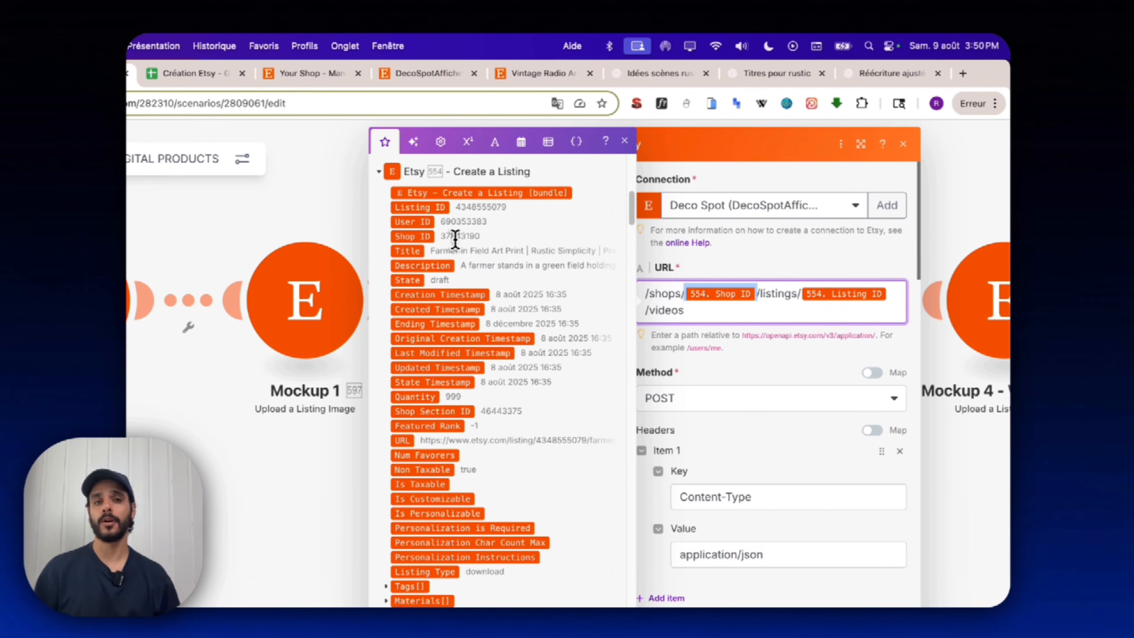
Replace the mapped Shop ID in the API call's URL with the shop's fixed ID number.
{"action": "left_click", "coordinate": [756, 288]}
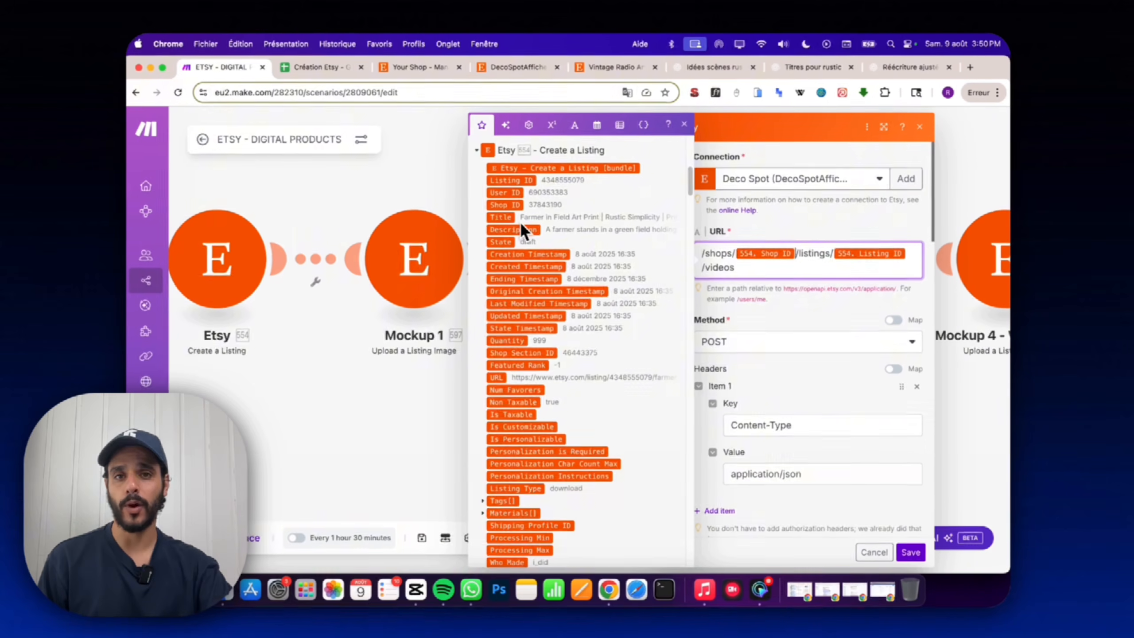
{"action": "type", "text": "37843190"}
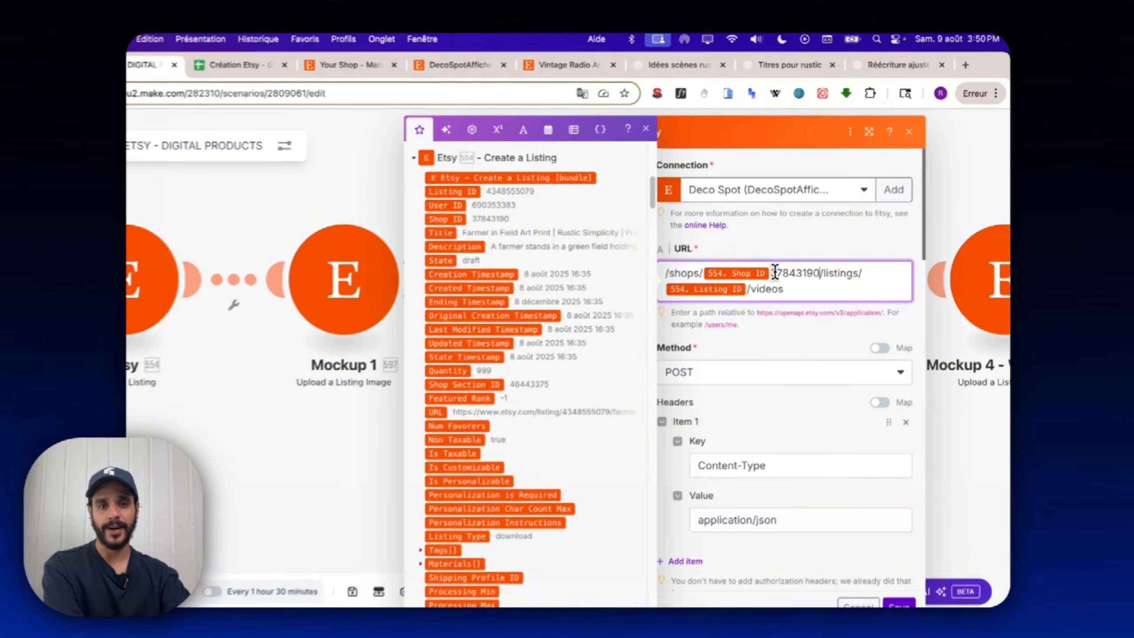
{"action": "left_click", "coordinate": [796, 253]}
{"action": "key", "text": "BackSpace"}
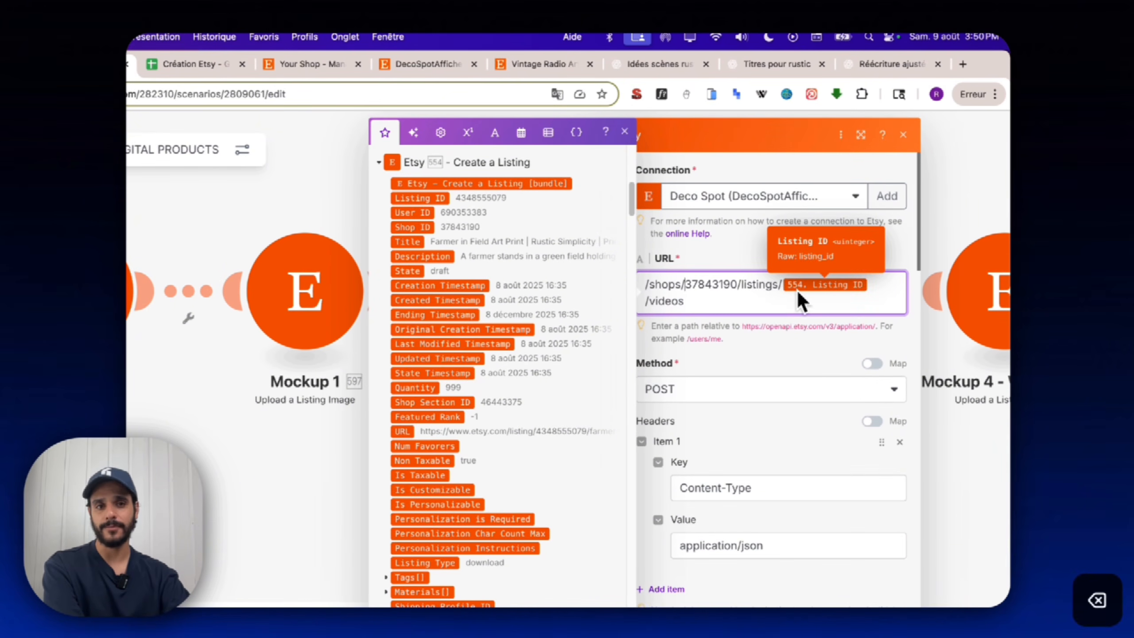
Remove the fixed shop number from the URL and map the Shop ID from Etsy Create a Listing in its place.
{"action": "left_click_drag", "start_coordinate": [739, 284], "coordinate": [685, 284]}
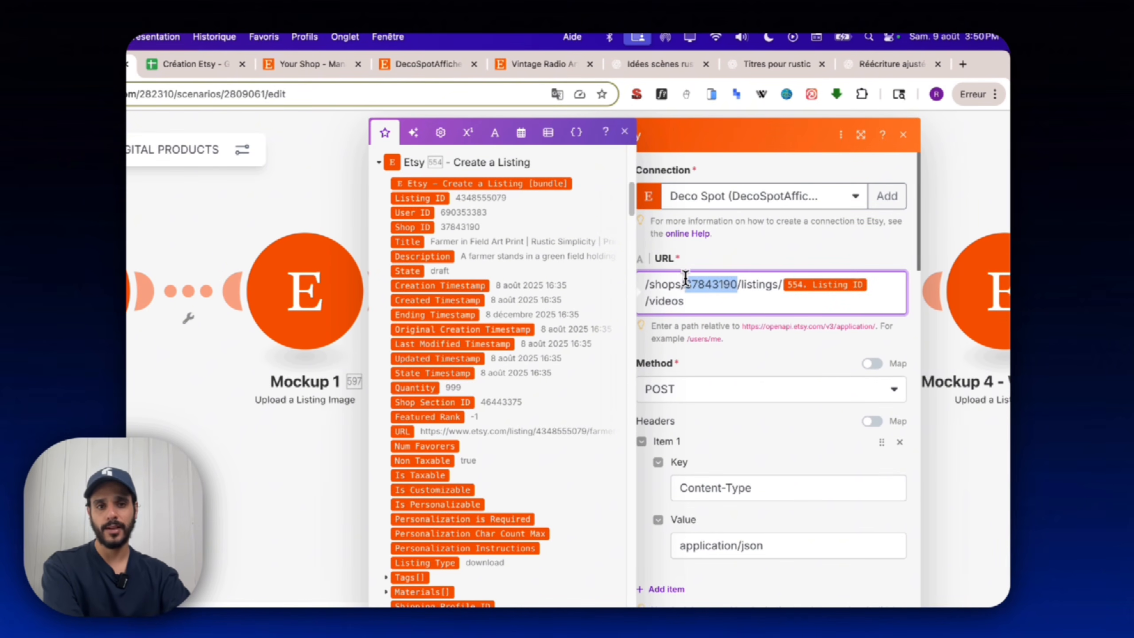
{"action": "key", "text": "BackSpace"}
{"action": "left_click", "coordinate": [423, 227]}
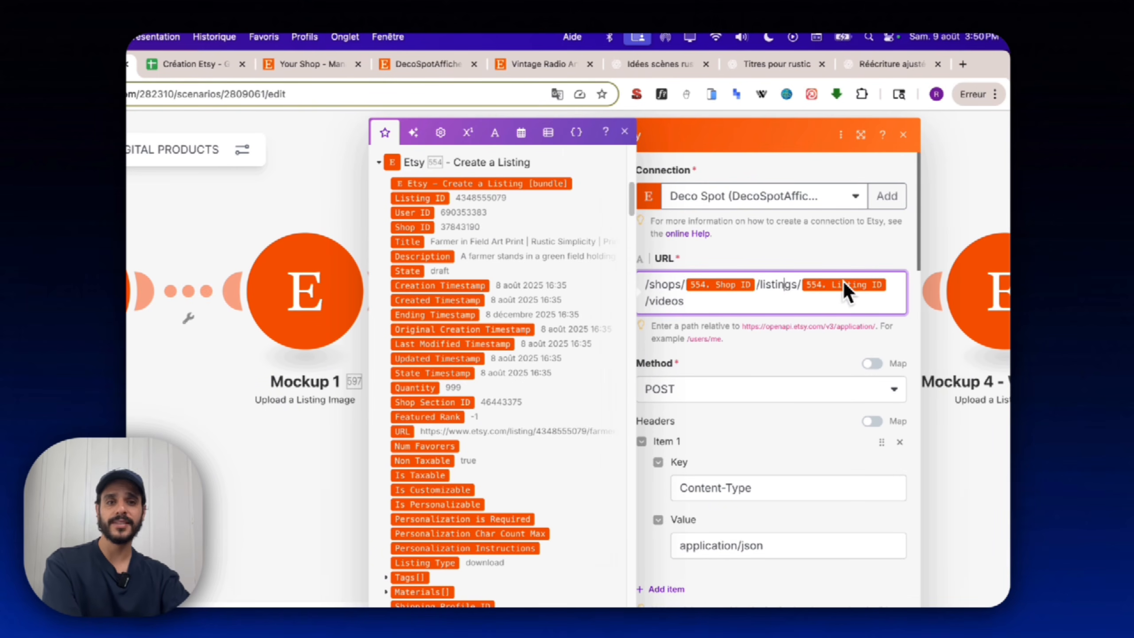
Review the API call's Listing ID mapping, /videos path, Method, Headers and Body Type settings.
{"action": "left_click", "coordinate": [891, 284]}
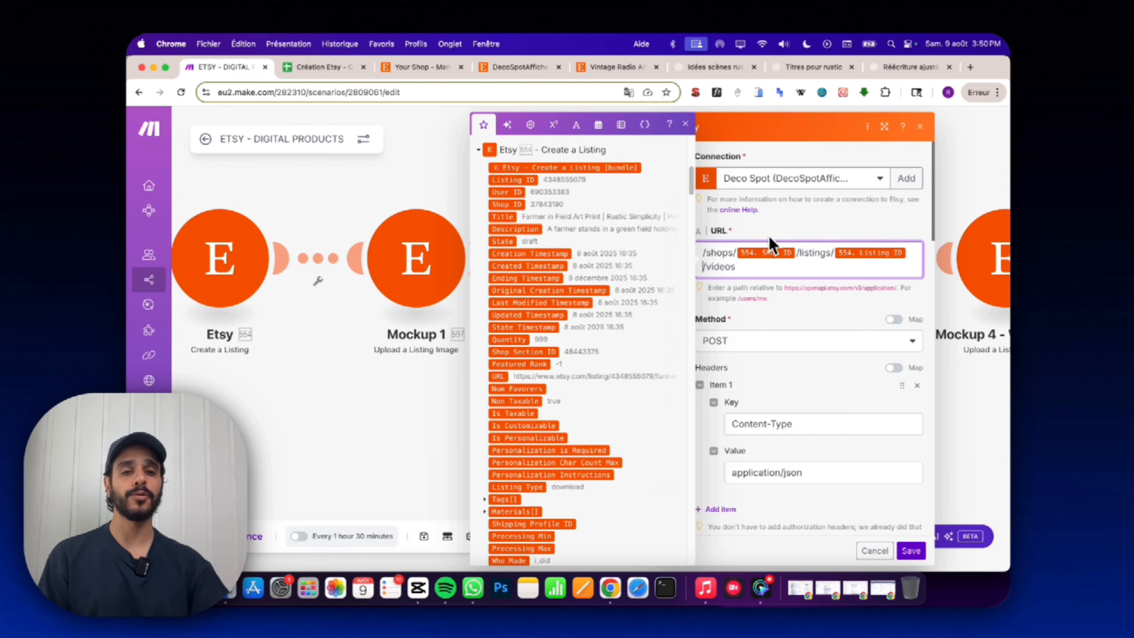
{"action": "scroll", "coordinate": [794, 295], "scroll_direction": "down", "scroll_amount": 5}
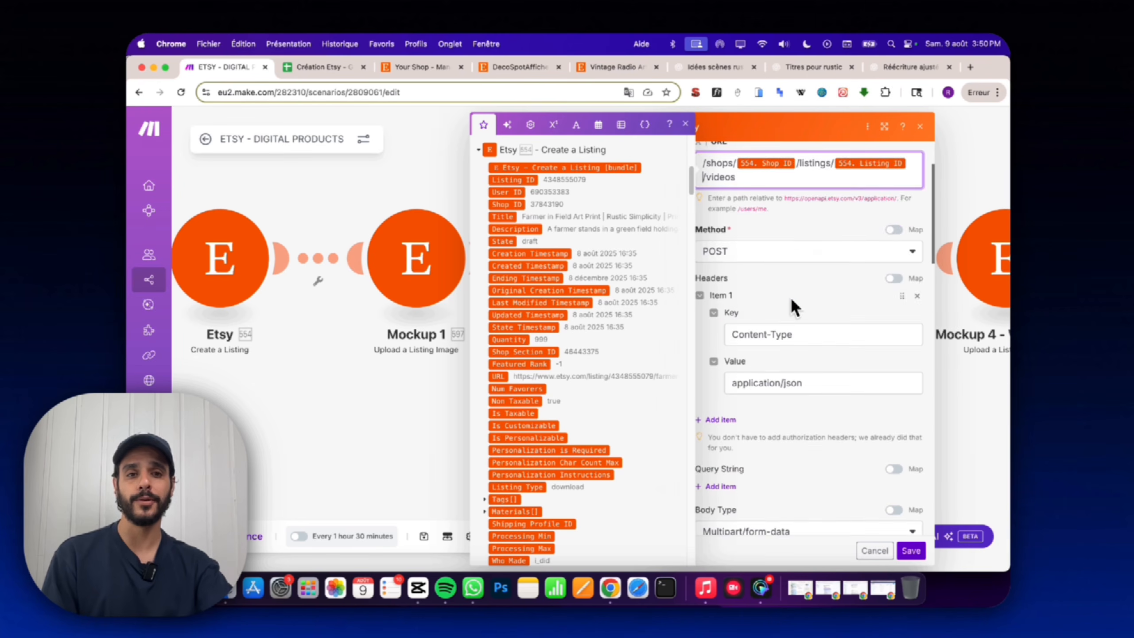
{"action": "scroll", "coordinate": [782, 274], "scroll_direction": "down", "scroll_amount": 3}
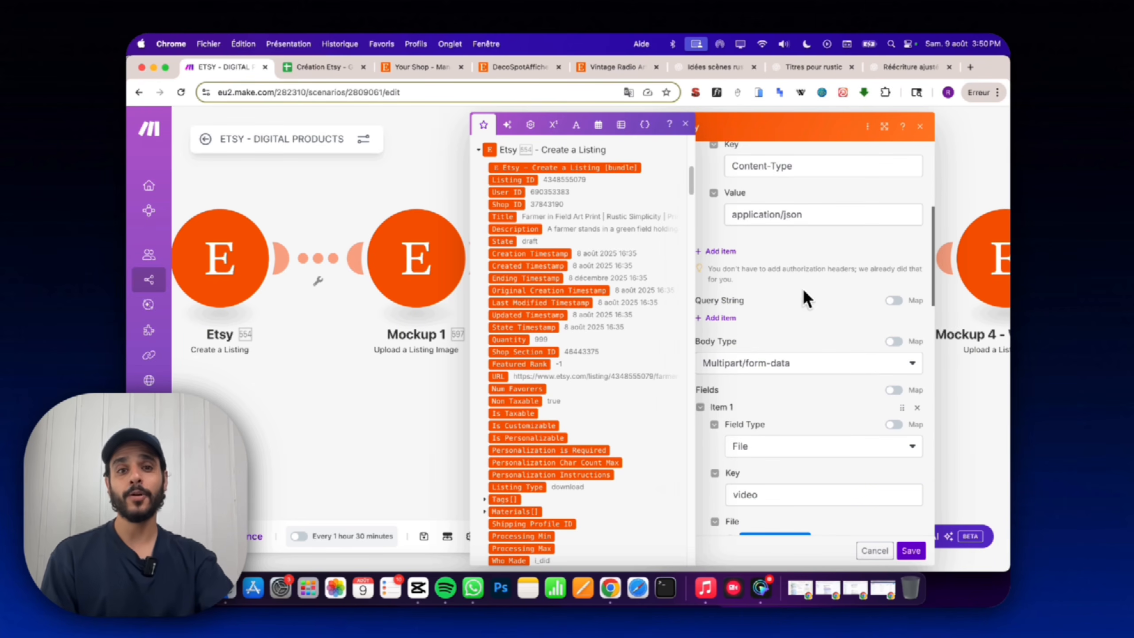
{"action": "left_click", "coordinate": [803, 313]}
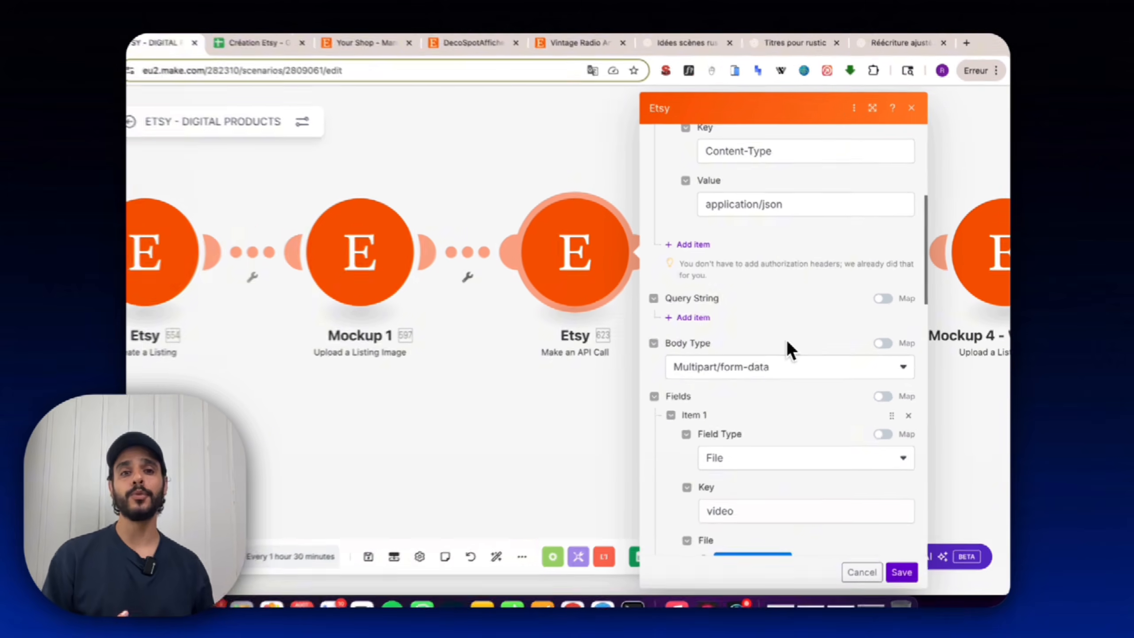
Check the video file field's Key, File Name and File Data mapping, and the rank field that follows it.
{"action": "scroll", "coordinate": [769, 300], "scroll_direction": "down", "scroll_amount": 5}
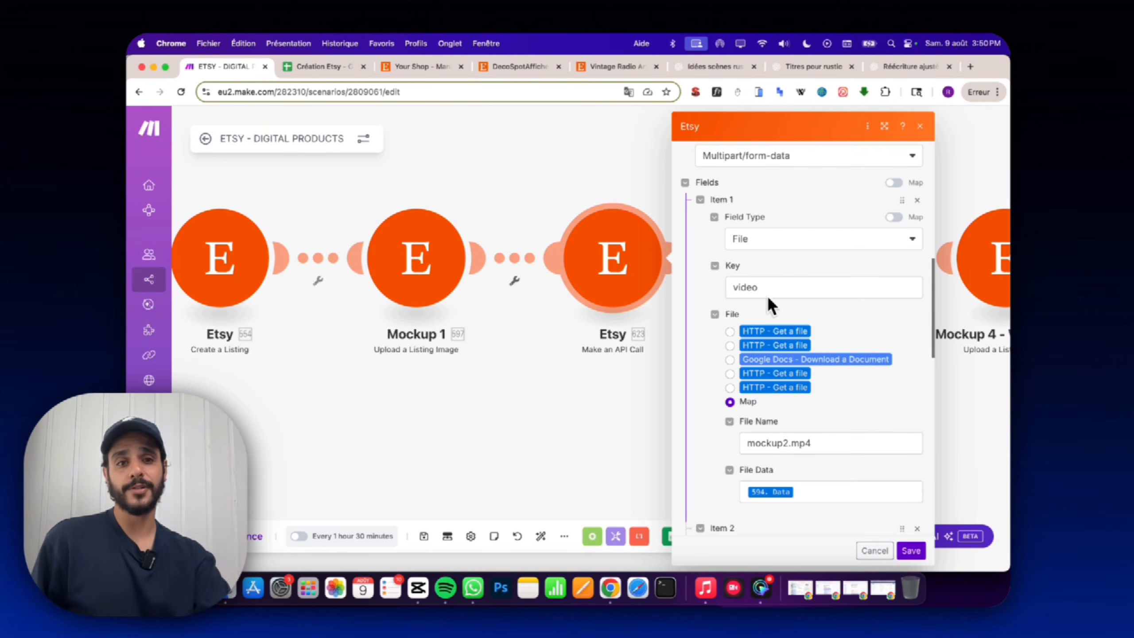
{"action": "scroll", "coordinate": [804, 451], "scroll_direction": "down", "scroll_amount": 1}
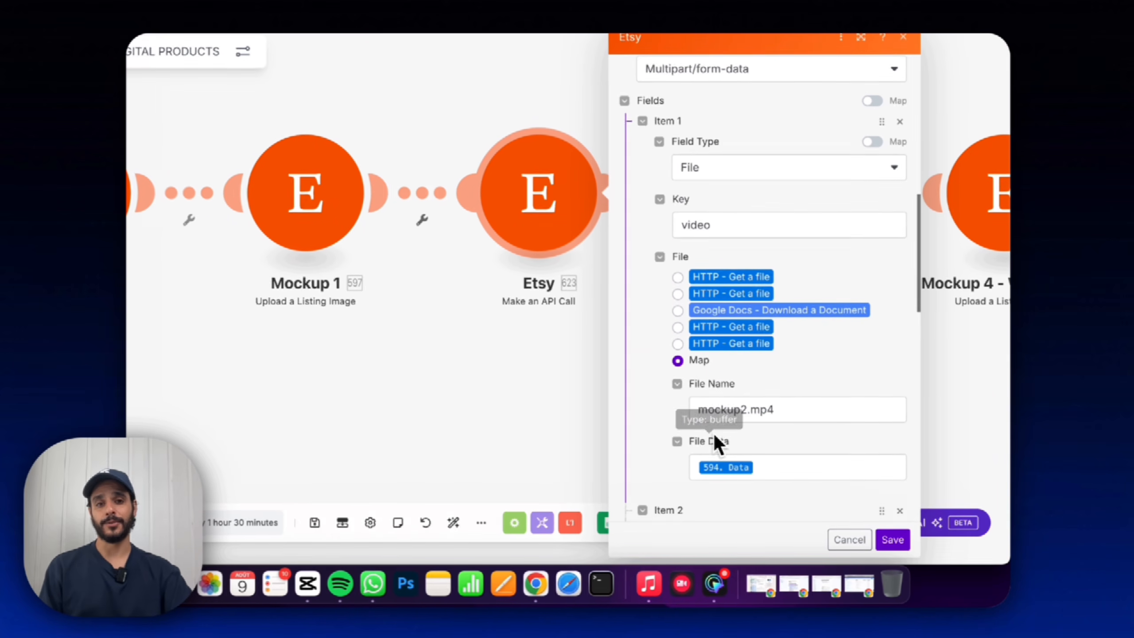
{"action": "scroll", "coordinate": [719, 442], "scroll_direction": "down", "scroll_amount": 5}
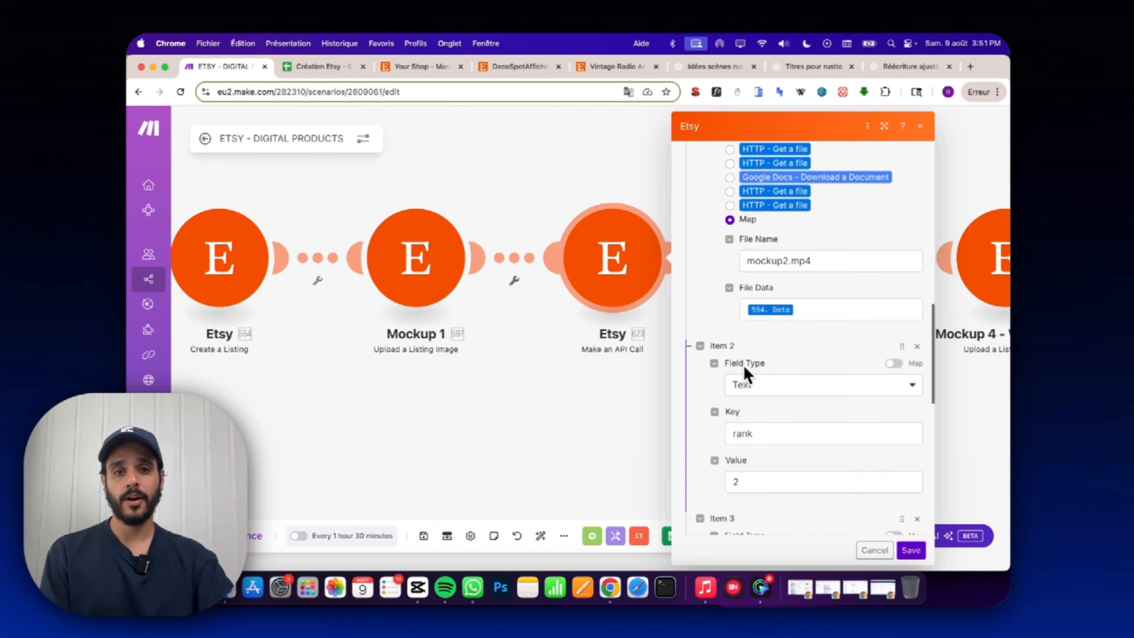
{"action": "scroll", "coordinate": [744, 365], "scroll_direction": "down", "scroll_amount": 1}
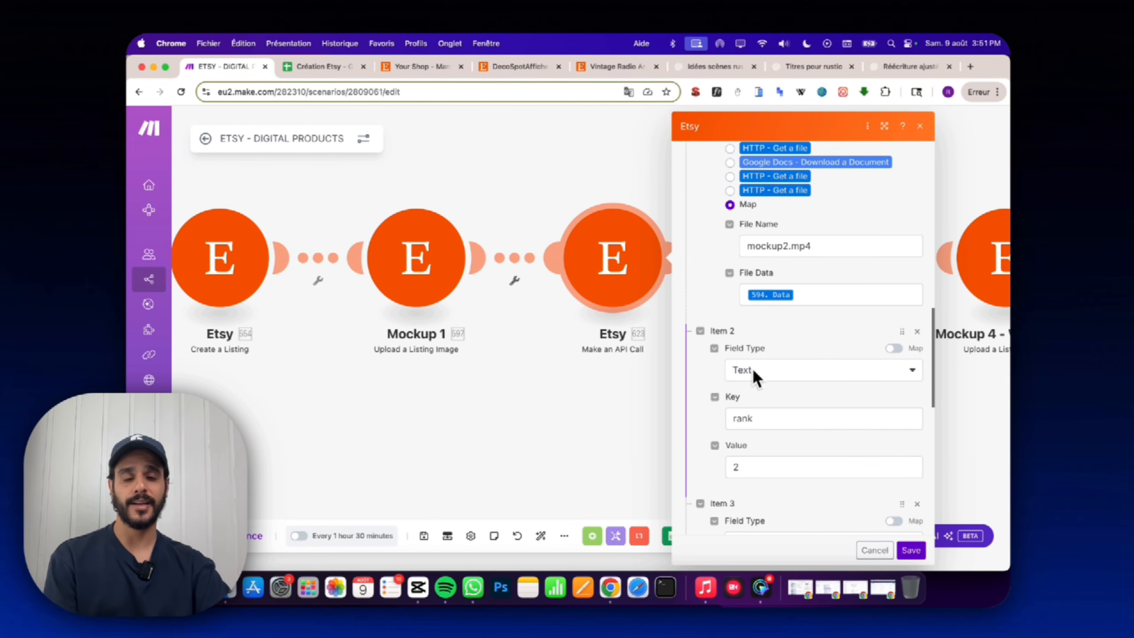
Check the Key and Value of the alt_text, is_primary and name fields in the API call's form data.
{"action": "scroll", "coordinate": [763, 478], "scroll_direction": "down", "scroll_amount": 6}
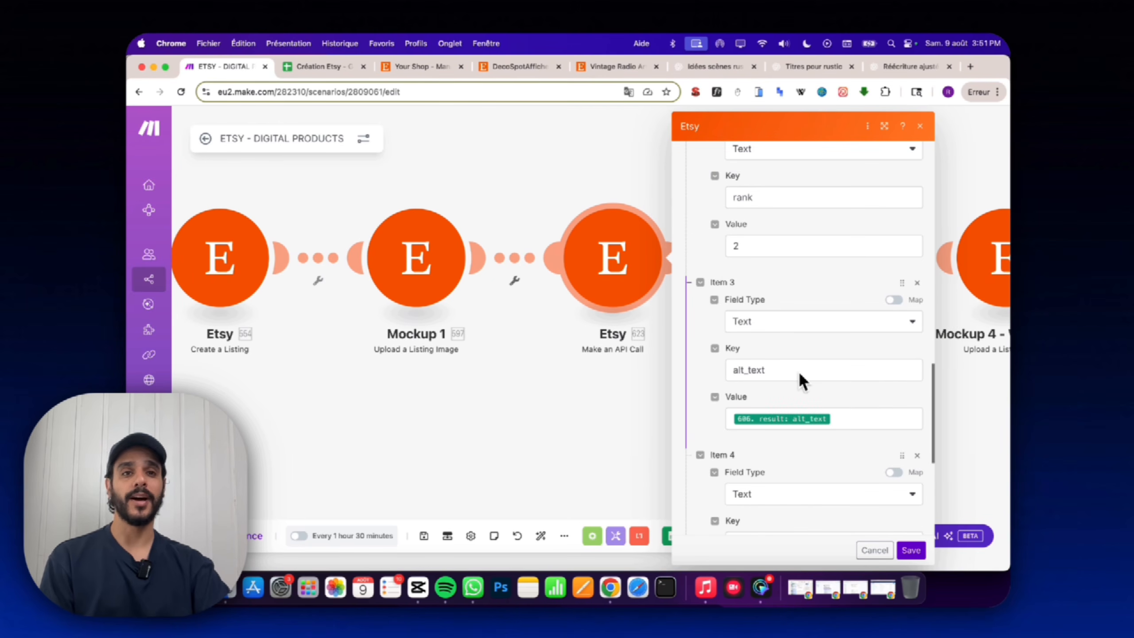
{"action": "scroll", "coordinate": [787, 403], "scroll_direction": "down", "scroll_amount": 3}
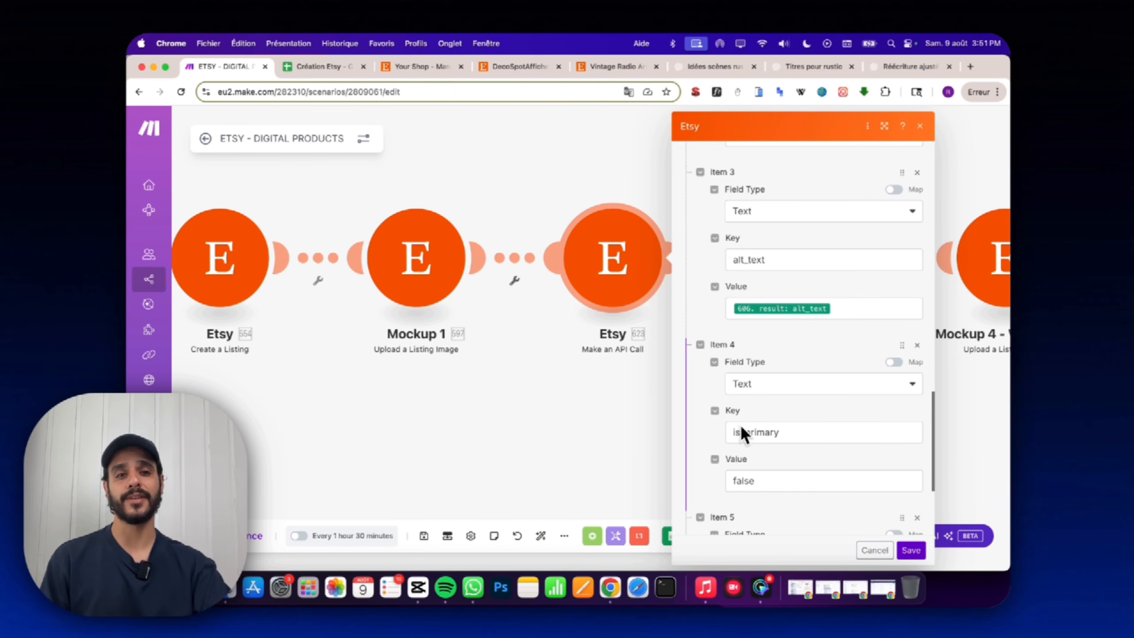
{"action": "scroll", "coordinate": [742, 432], "scroll_direction": "down", "scroll_amount": 4}
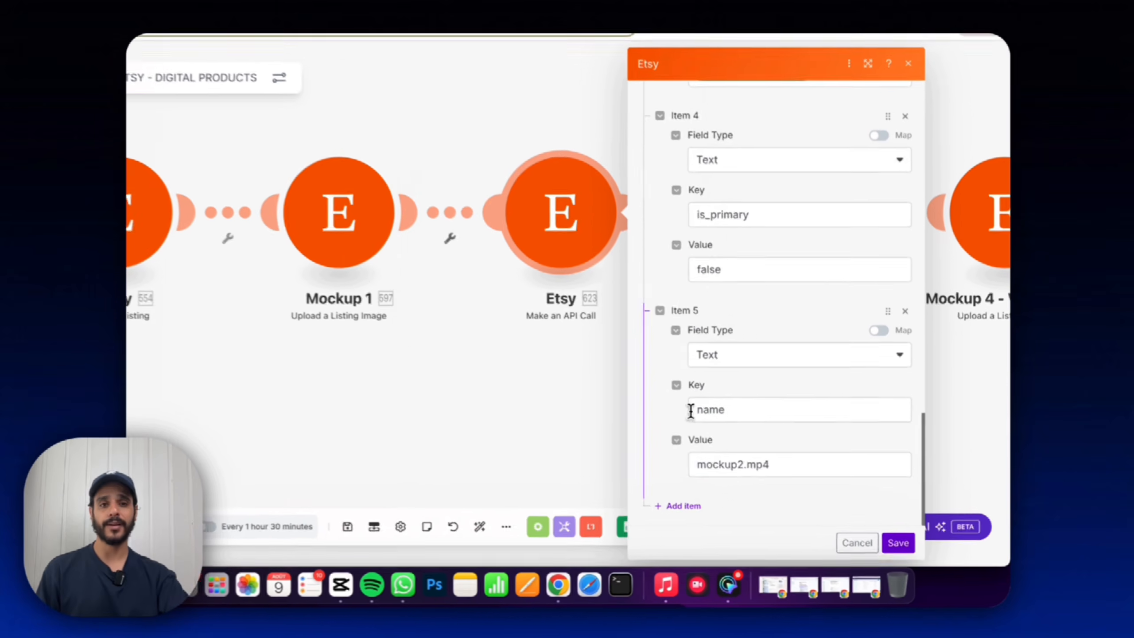
{"action": "left_click_drag", "start_coordinate": [691, 411], "coordinate": [769, 408]}
{"action": "left_click", "coordinate": [769, 409]}
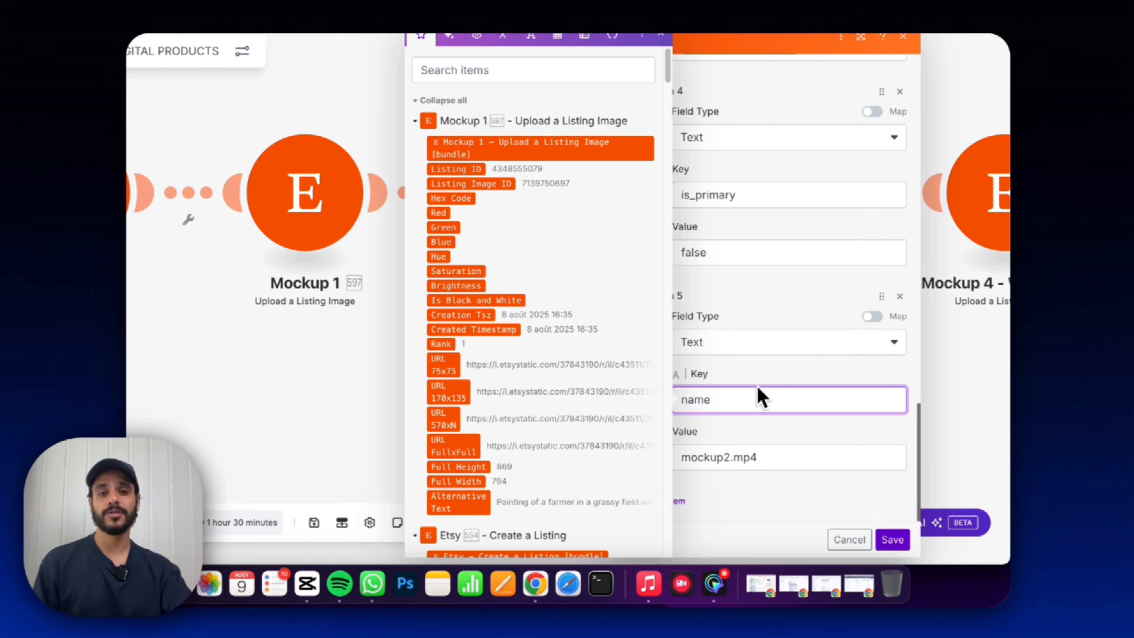
Go back over the API call's full configuration, from the connection settings down to the form-data fields.
{"action": "scroll", "coordinate": [770, 394], "scroll_direction": "up", "scroll_amount": 5}
{"action": "scroll", "coordinate": [741, 268], "scroll_direction": "up", "scroll_amount": 10}
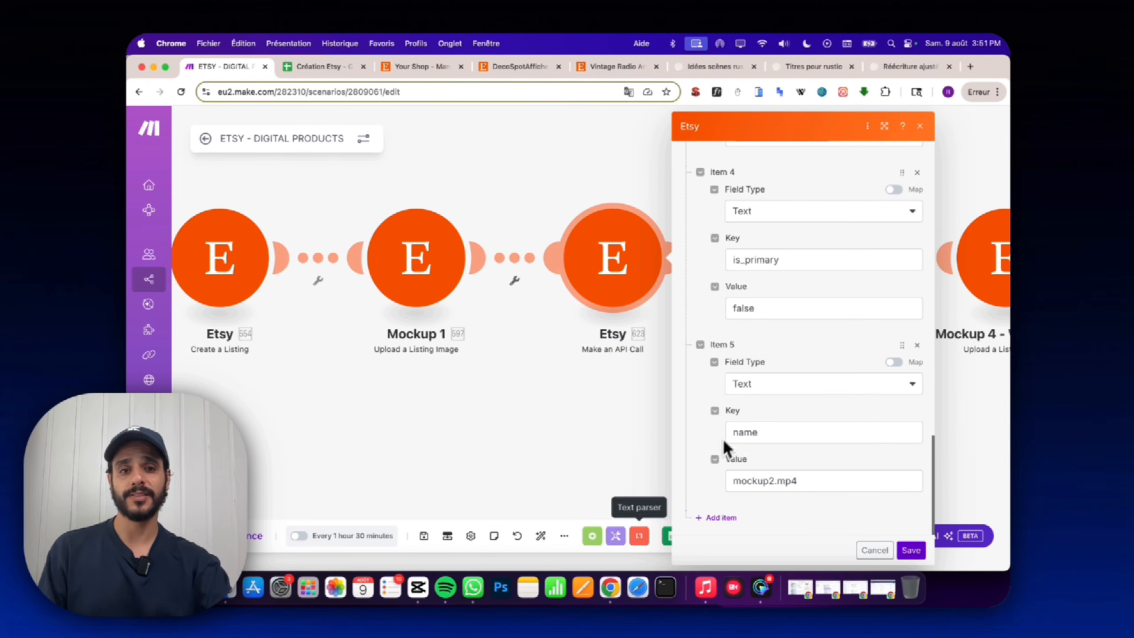
{"action": "scroll", "coordinate": [768, 443], "scroll_direction": "up", "scroll_amount": 10}
{"action": "scroll", "coordinate": [773, 434], "scroll_direction": "down", "scroll_amount": 2}
{"action": "scroll", "coordinate": [834, 371], "scroll_direction": "down", "scroll_amount": 10}
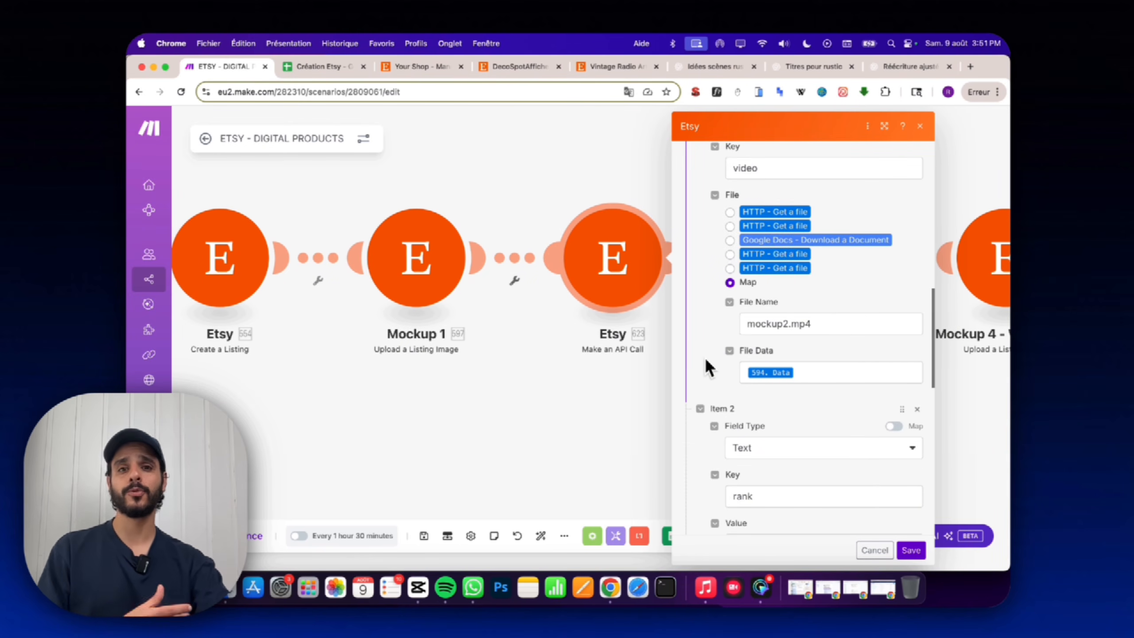
Open the PUBLICATION Update a Listing module and check its Listing ID mapping and Listing State.
{"action": "scroll", "coordinate": [543, 373], "scroll_direction": "right", "scroll_amount": 3}
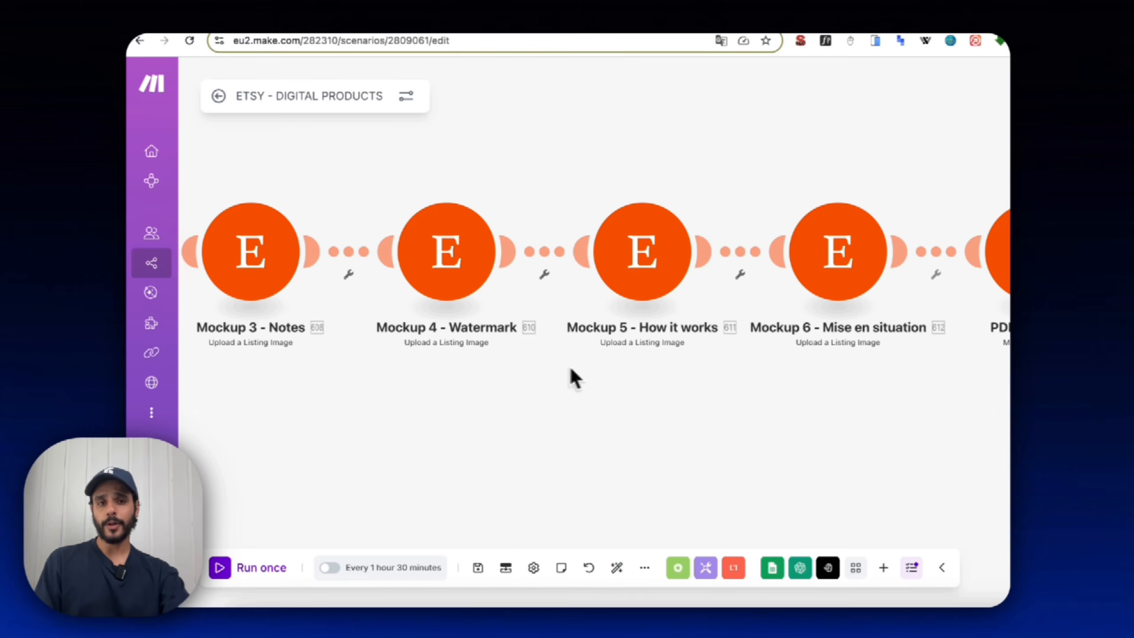
{"action": "scroll", "coordinate": [575, 375], "scroll_direction": "right", "scroll_amount": 5}
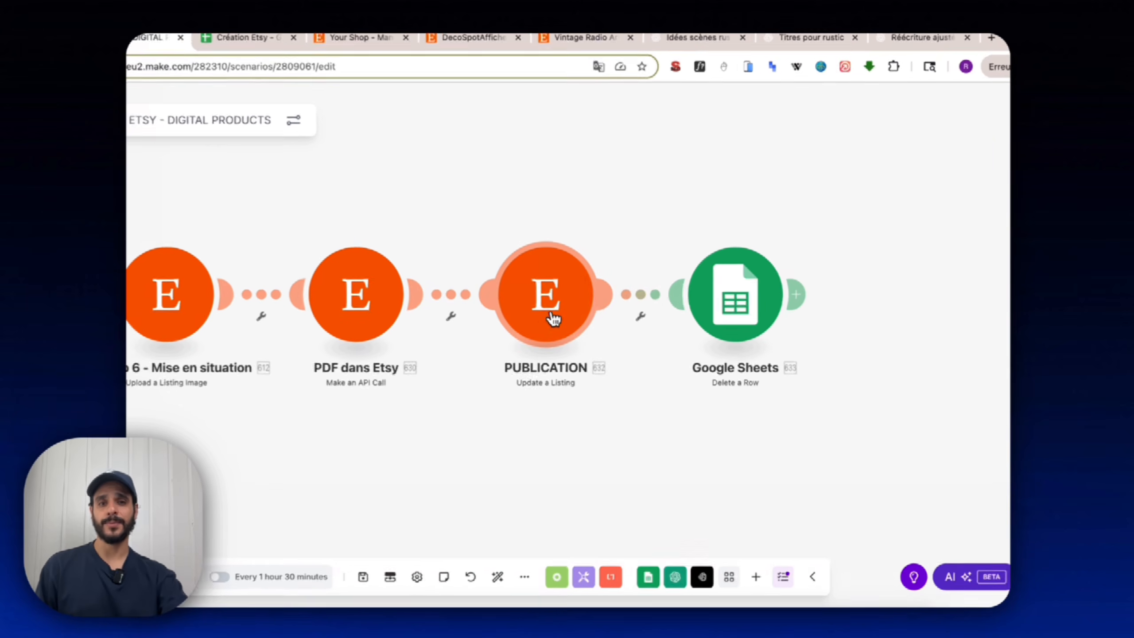
{"action": "left_click", "coordinate": [554, 318]}
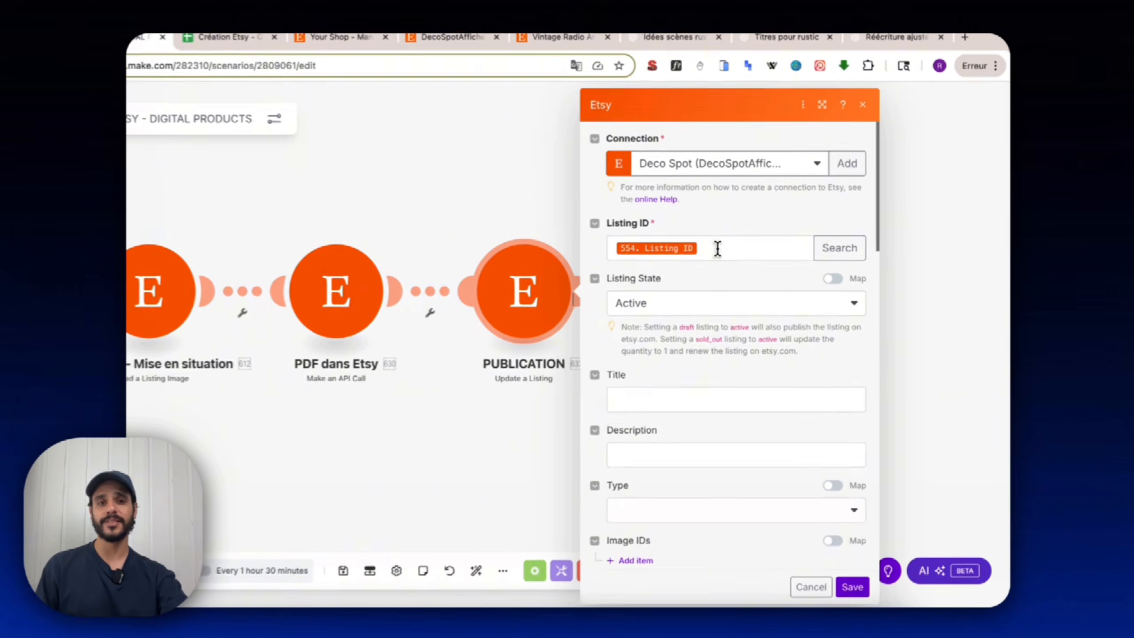
{"action": "left_click", "coordinate": [753, 252]}
{"action": "scroll", "coordinate": [610, 377], "scroll_direction": "down", "scroll_amount": 10}
{"action": "scroll", "coordinate": [525, 369], "scroll_direction": "down", "scroll_amount": 9}
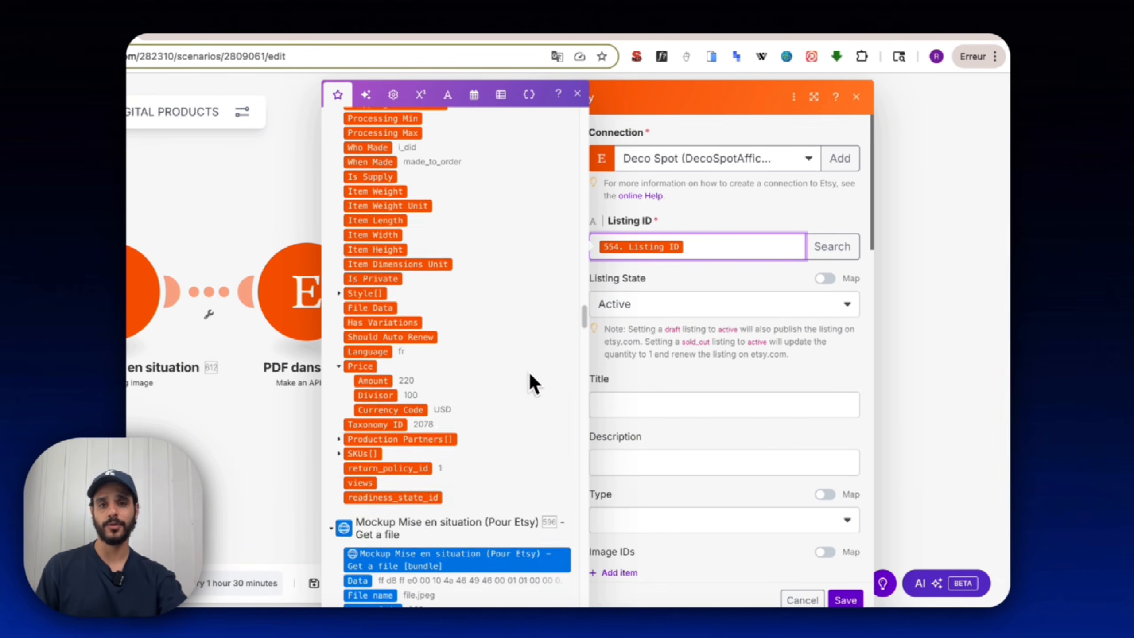
{"action": "scroll", "coordinate": [529, 371], "scroll_direction": "up", "scroll_amount": 6}
{"action": "left_click", "coordinate": [688, 285]}
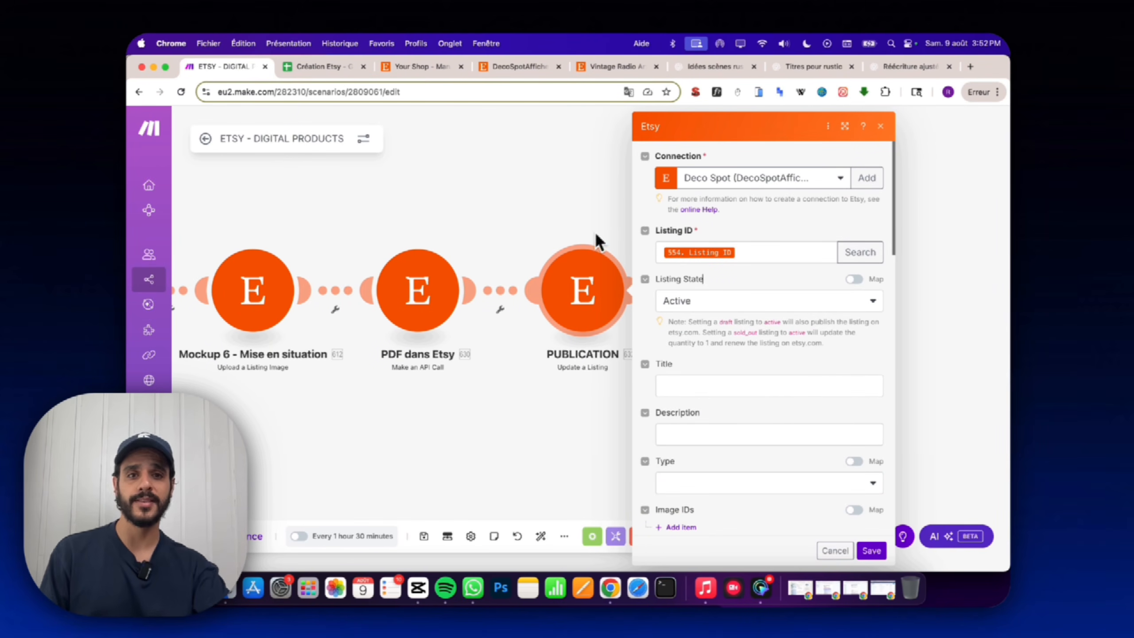
Look through the remaining fields of the PUBLICATION Update a Listing module.
{"action": "scroll", "coordinate": [754, 349], "scroll_direction": "down", "scroll_amount": 15}
{"action": "scroll", "coordinate": [767, 363], "scroll_direction": "down", "scroll_amount": 3}
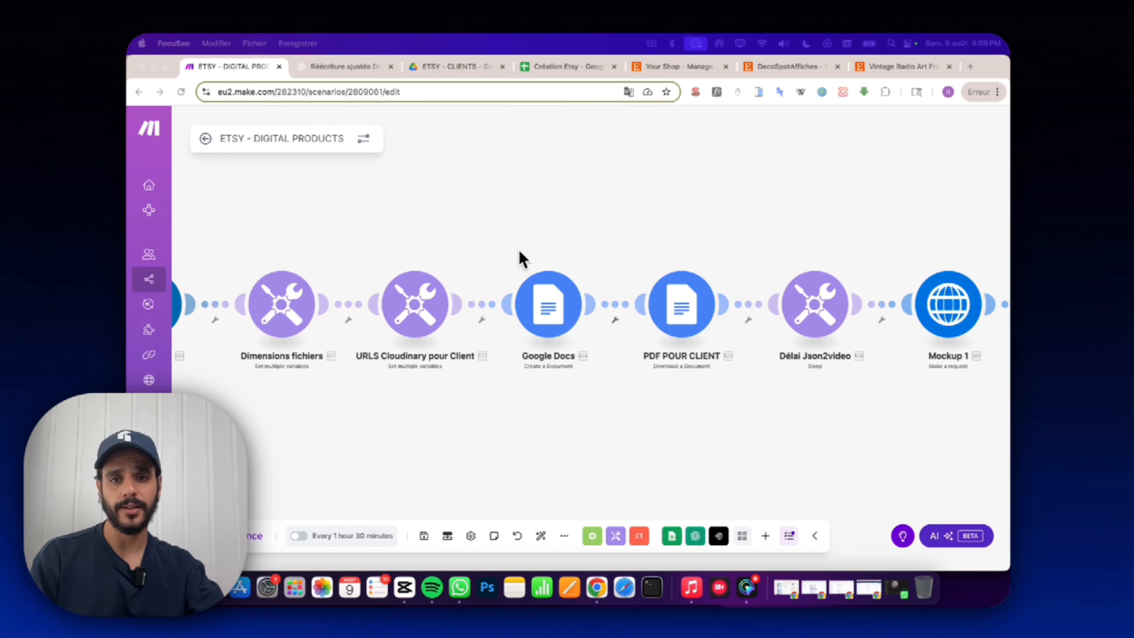
Open the Google Docs Create a Document module and review its Name mapping, the mappable items and the HTML in Content.
{"action": "scroll", "coordinate": [520, 257], "scroll_direction": "up", "scroll_amount": 4}
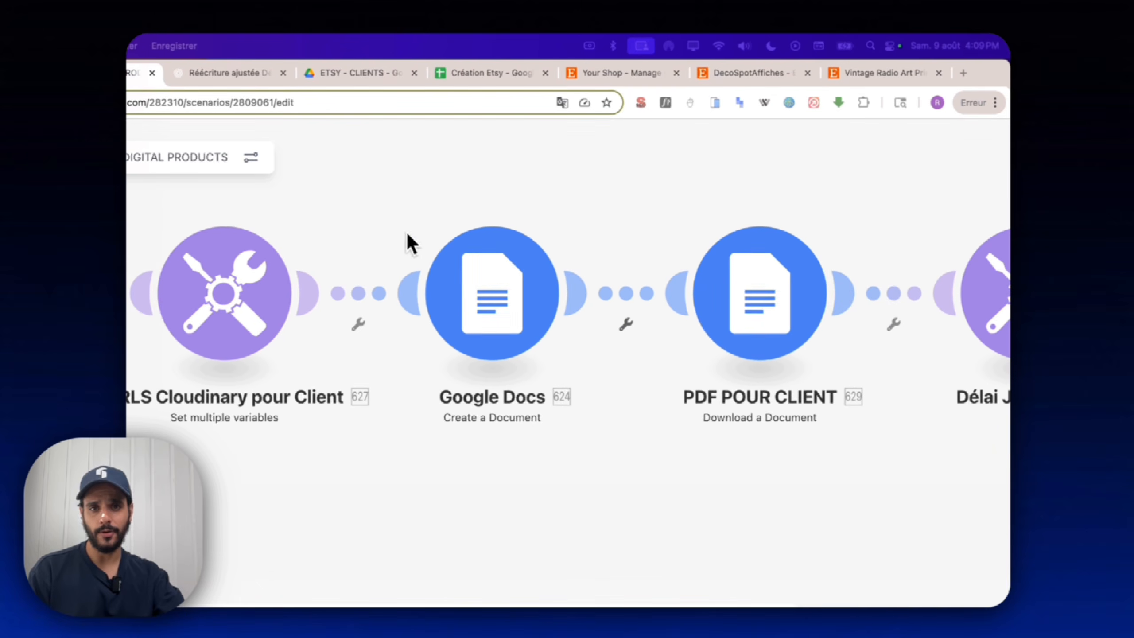
{"action": "left_click", "coordinate": [474, 296]}
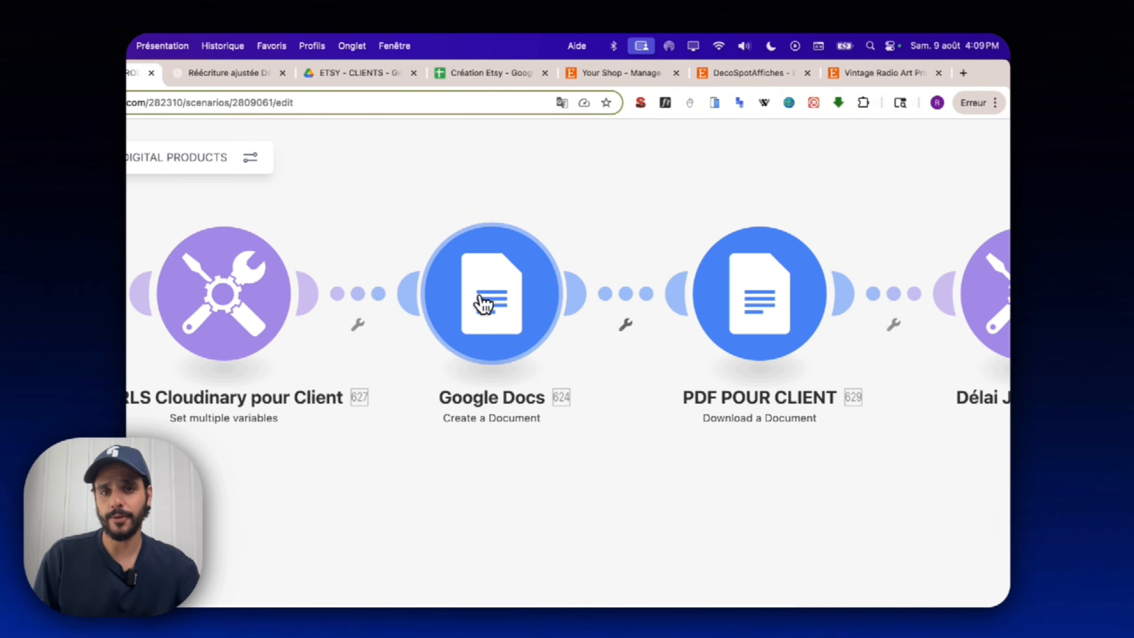
{"action": "left_click", "coordinate": [485, 317]}
{"action": "left_click", "coordinate": [650, 285]}
{"action": "scroll", "coordinate": [546, 330], "scroll_direction": "down", "scroll_amount": 10}
{"action": "scroll", "coordinate": [548, 332], "scroll_direction": "down", "scroll_amount": 10}
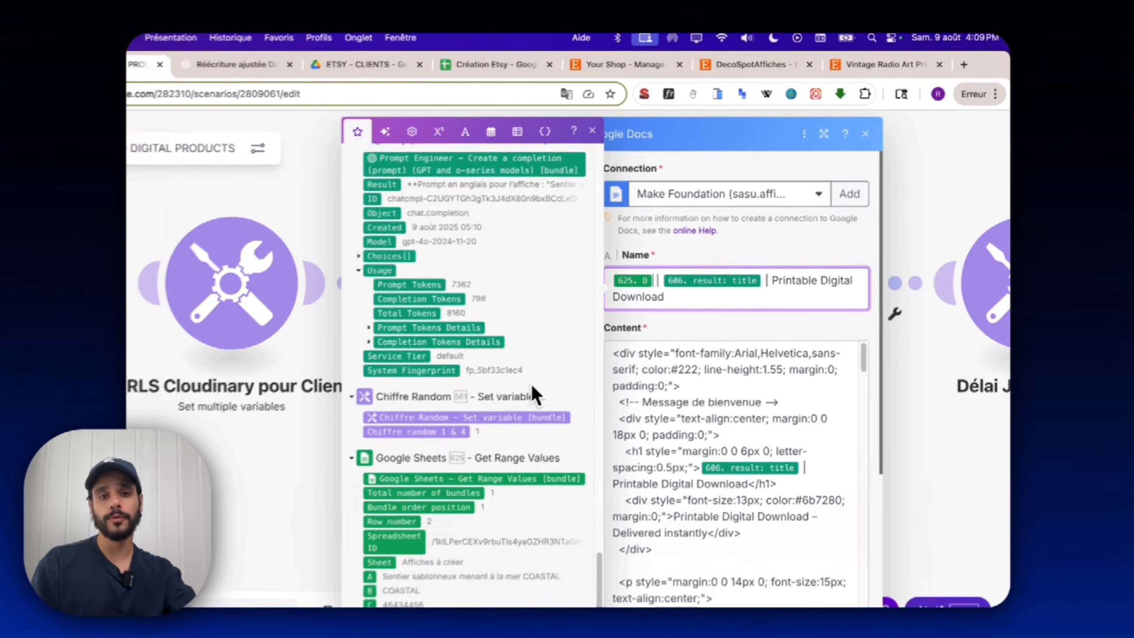
{"action": "scroll", "coordinate": [400, 473], "scroll_direction": "up", "scroll_amount": 5}
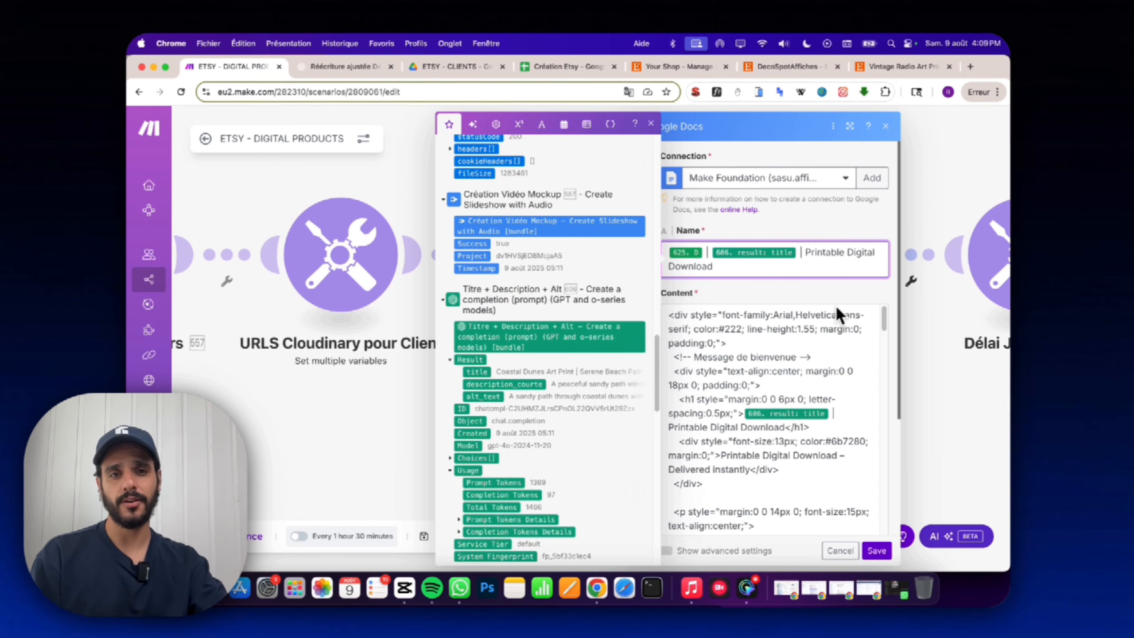
{"action": "scroll", "coordinate": [759, 393], "scroll_direction": "down", "scroll_amount": 15}
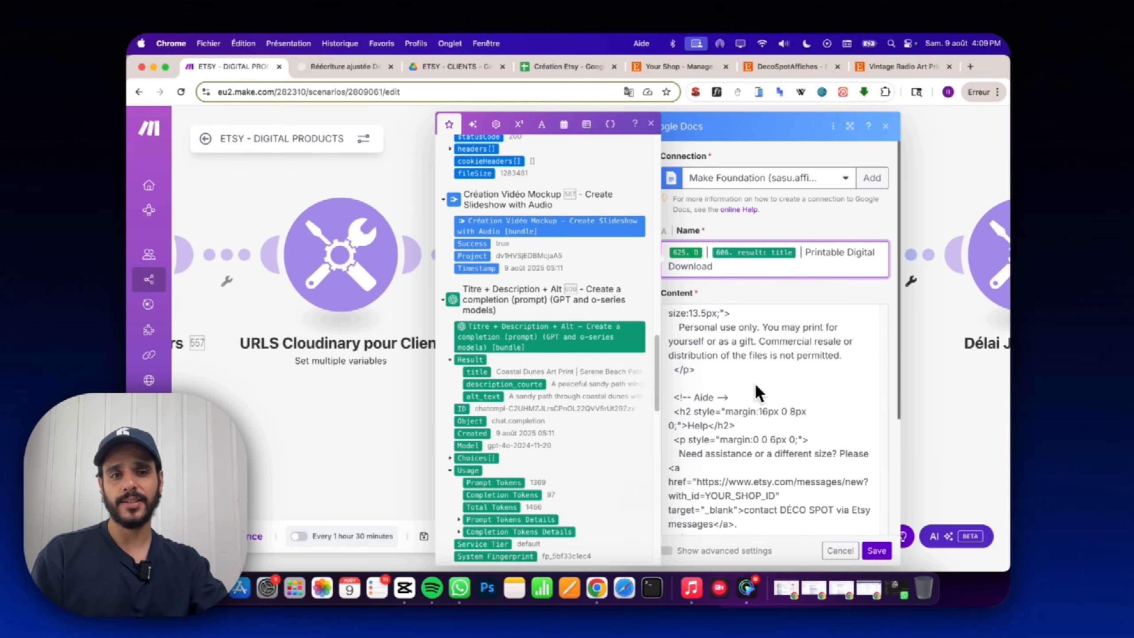
{"action": "scroll", "coordinate": [772, 402], "scroll_direction": "up", "scroll_amount": 15}
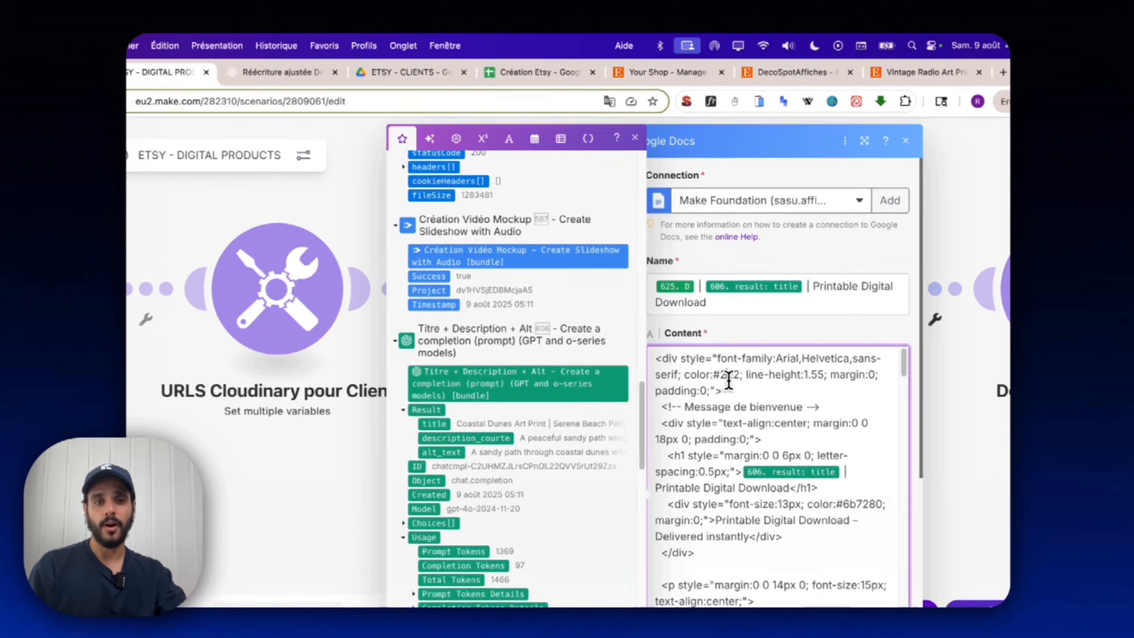
Switch to the ChatGPT conversation and review the request for a client Google Doc and the HTML versions with the Cloudinary size links.
{"action": "left_click", "coordinate": [344, 66]}
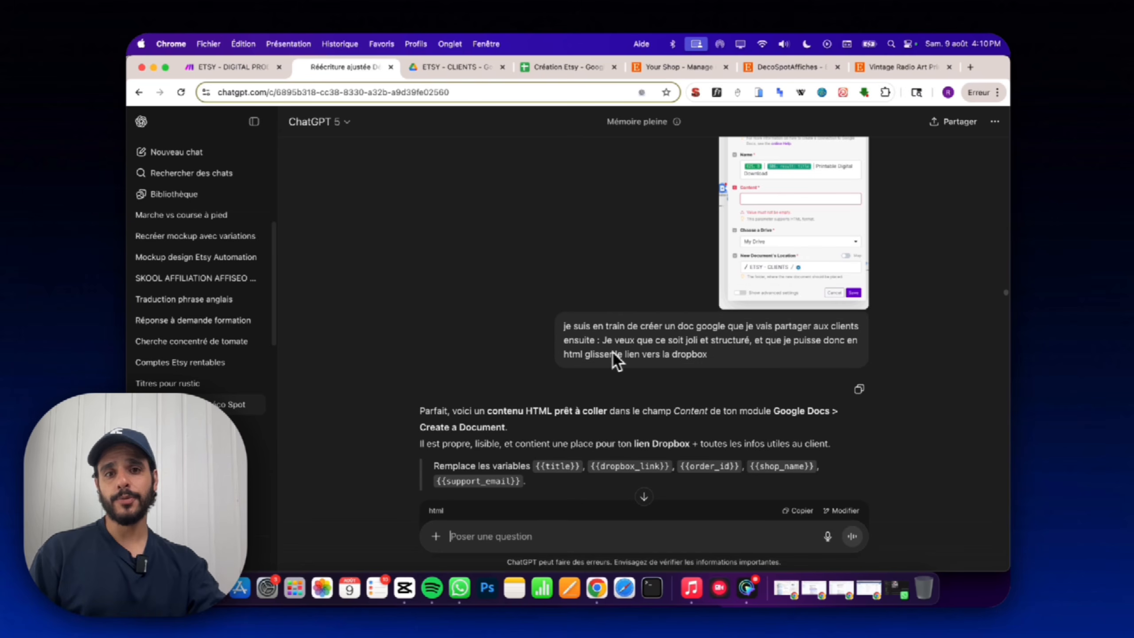
{"action": "scroll", "coordinate": [696, 366], "scroll_direction": "down", "scroll_amount": 6}
{"action": "scroll", "coordinate": [707, 378], "scroll_direction": "up", "scroll_amount": 7}
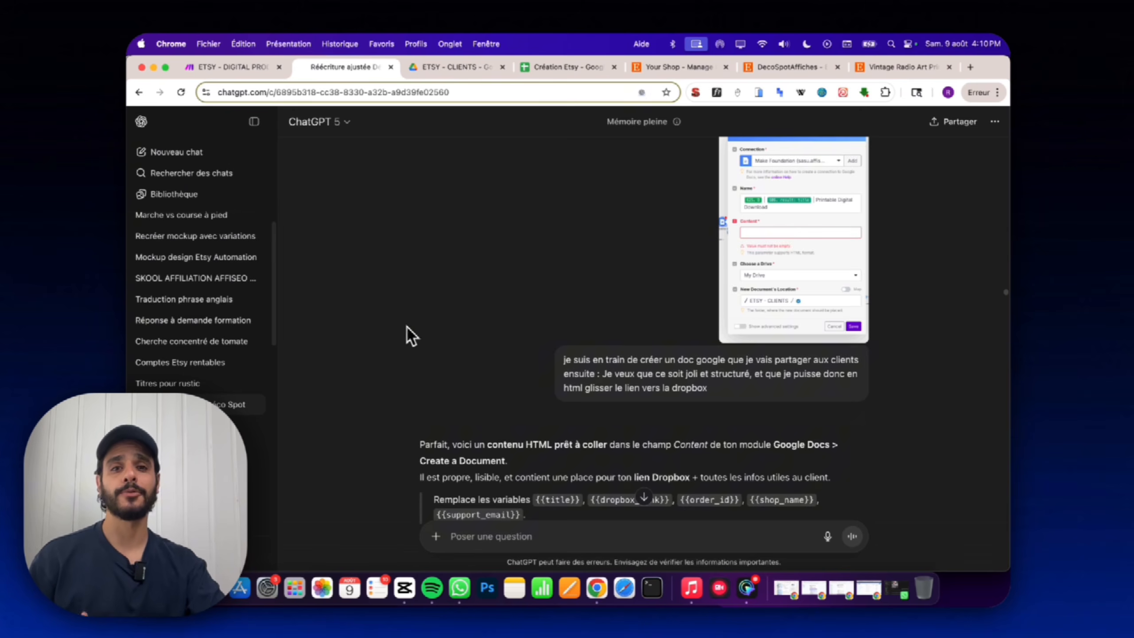
{"action": "scroll", "coordinate": [477, 391], "scroll_direction": "down", "scroll_amount": 7}
{"action": "scroll", "coordinate": [681, 278], "scroll_direction": "down", "scroll_amount": 20}
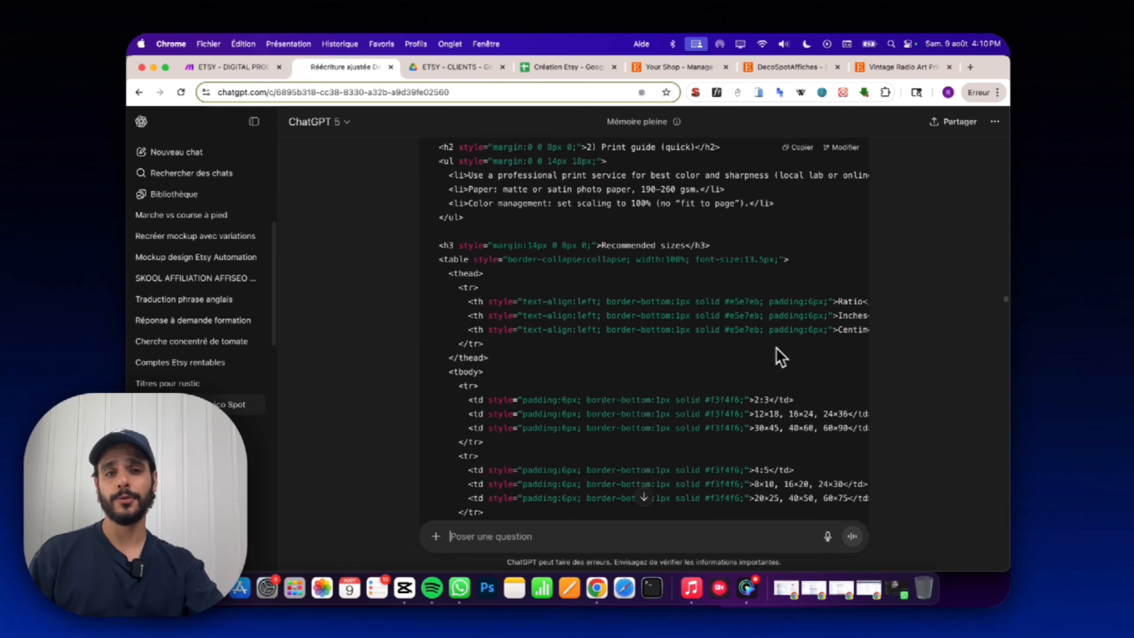
{"action": "scroll", "coordinate": [774, 324], "scroll_direction": "down", "scroll_amount": 20}
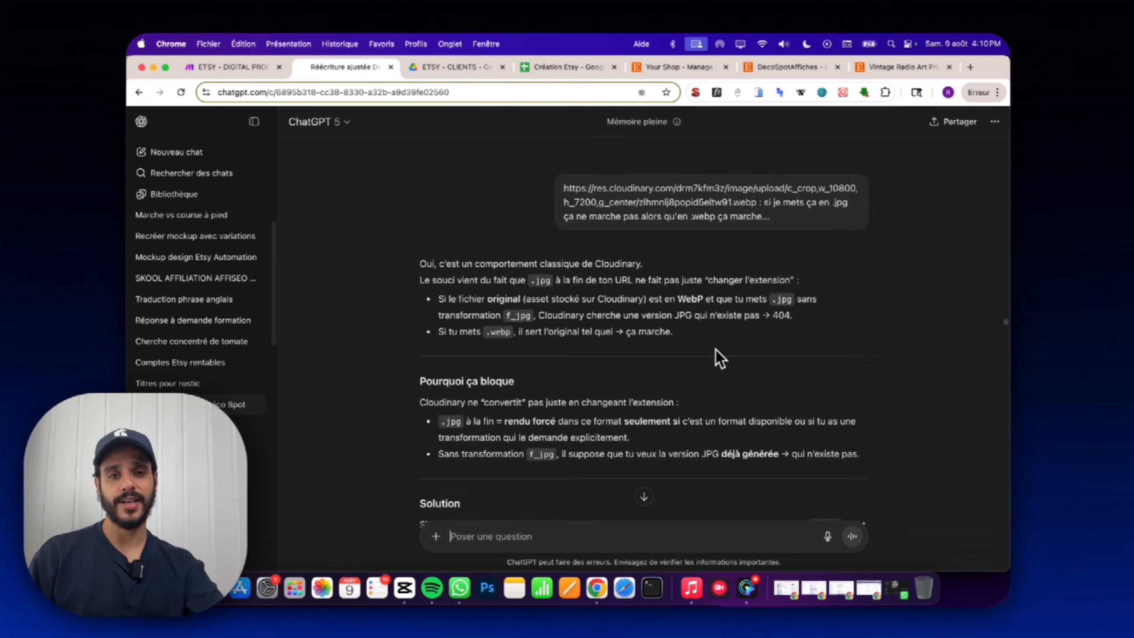
{"action": "scroll", "coordinate": [719, 340], "scroll_direction": "up", "scroll_amount": 20}
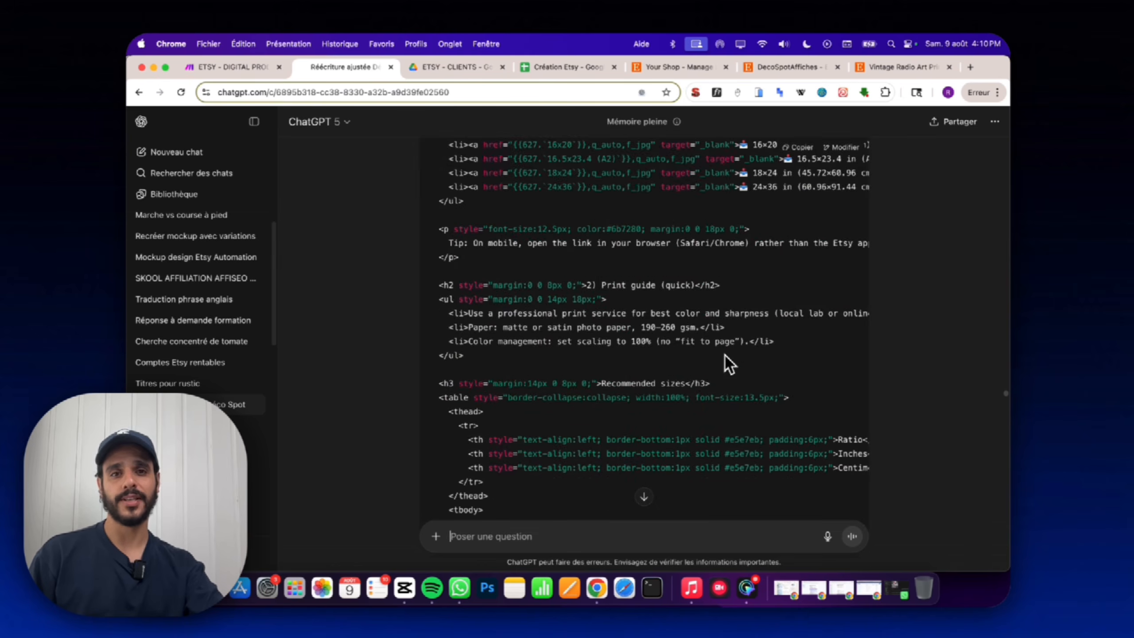
{"action": "scroll", "coordinate": [630, 265], "scroll_direction": "up", "scroll_amount": 8}
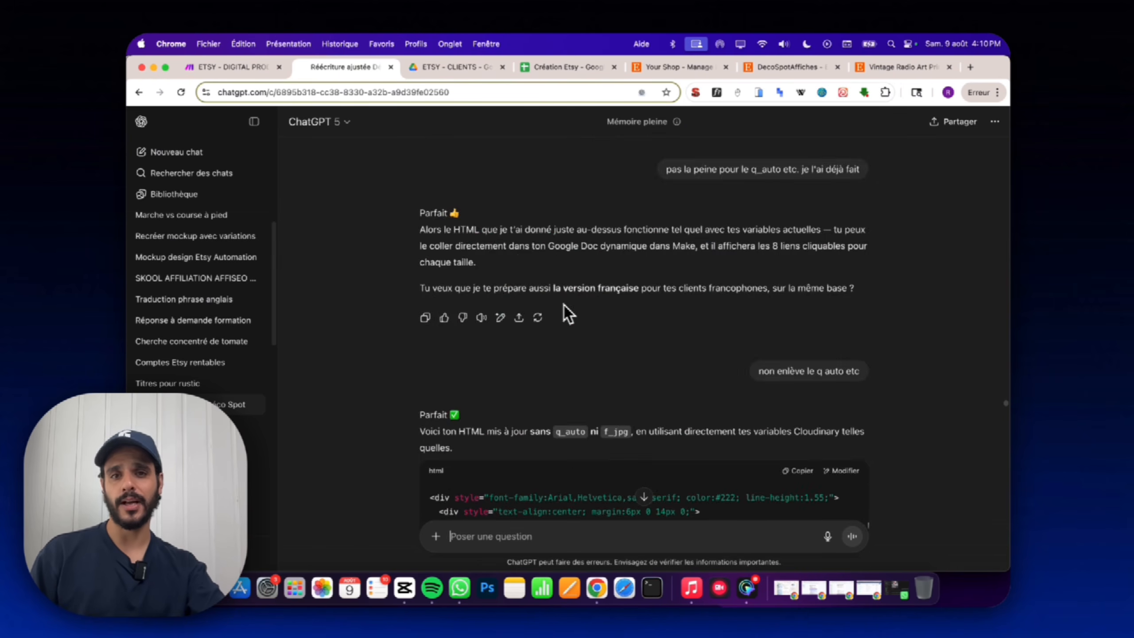
{"action": "scroll", "coordinate": [563, 305], "scroll_direction": "down", "scroll_amount": 9}
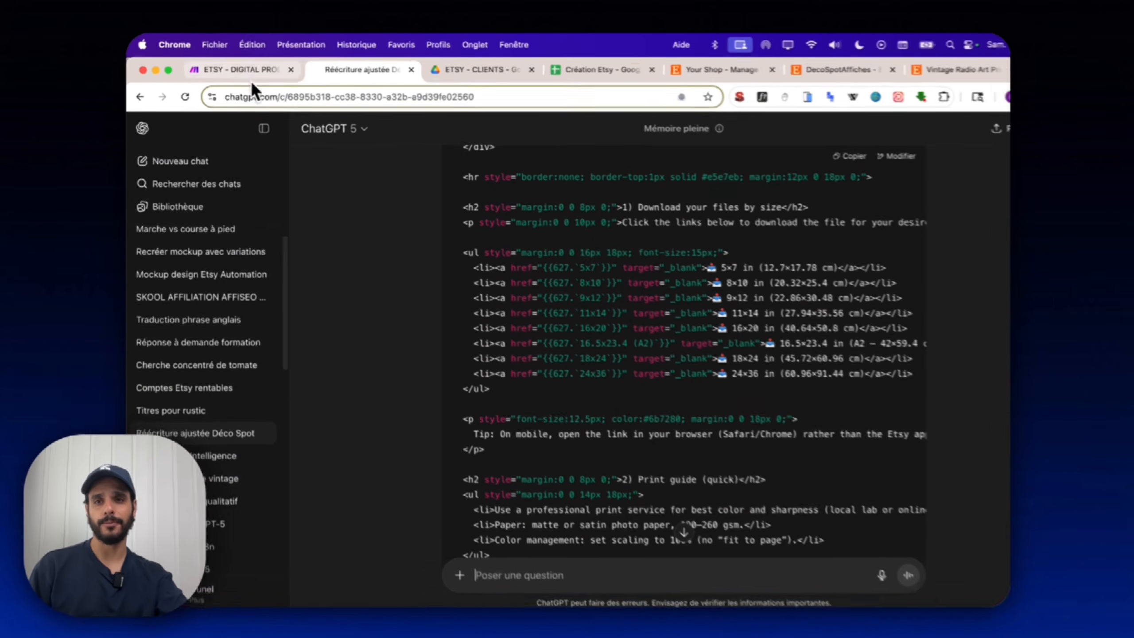
Return to the Make scenario and check the Cloudinary size-link variables in the Google Docs module's Content HTML.
{"action": "left_click", "coordinate": [230, 66]}
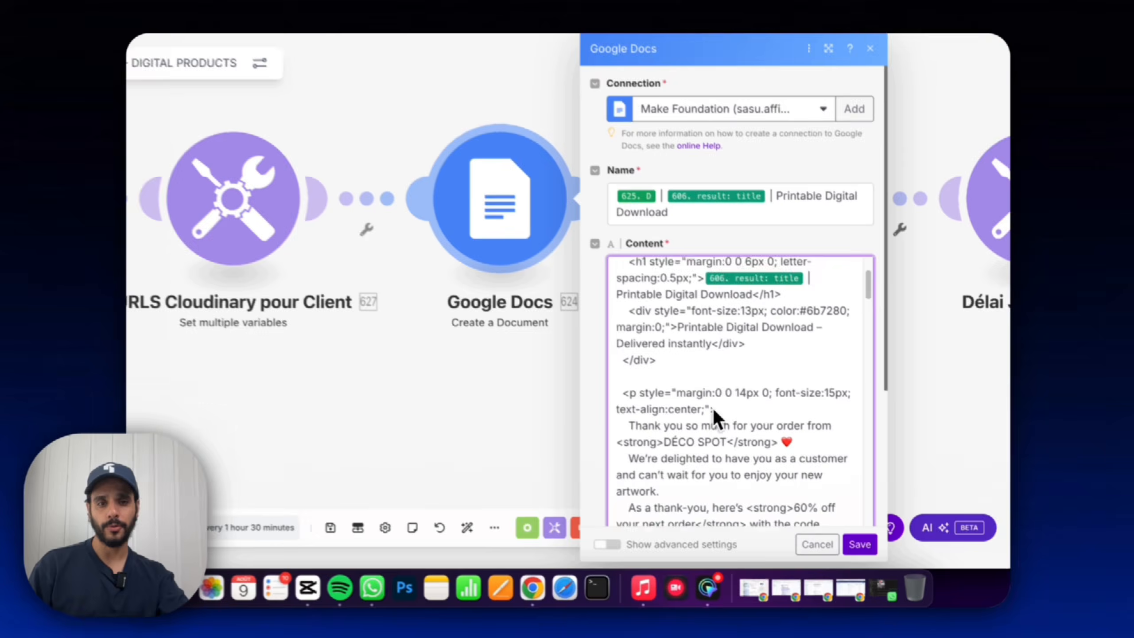
{"action": "scroll", "coordinate": [712, 408], "scroll_direction": "down", "scroll_amount": 15}
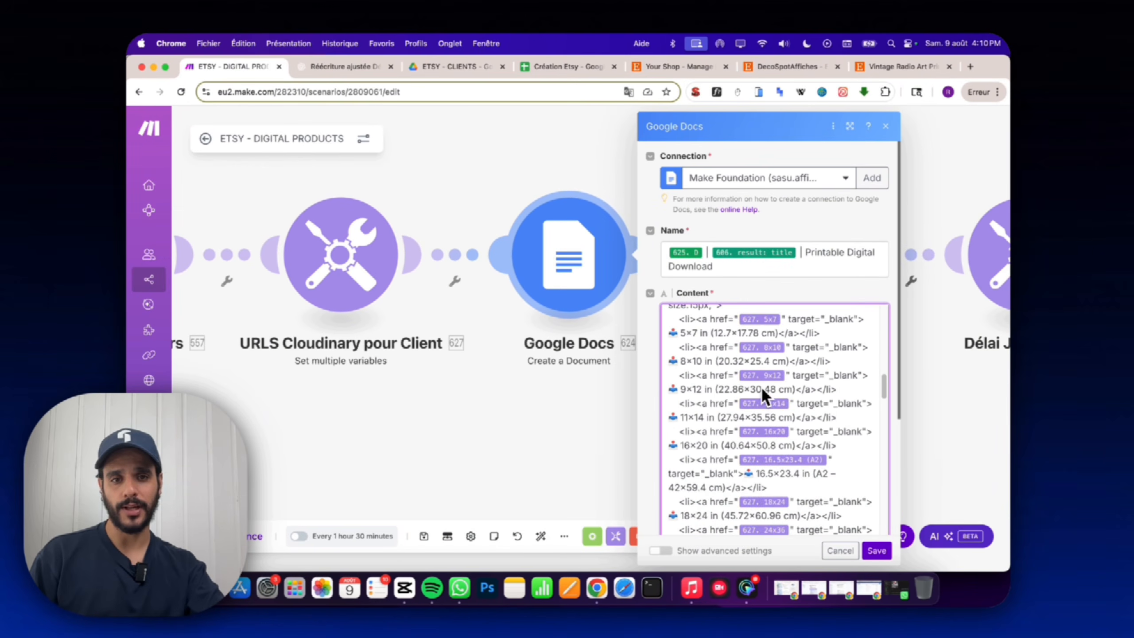
{"action": "scroll", "coordinate": [761, 386], "scroll_direction": "up", "scroll_amount": 1}
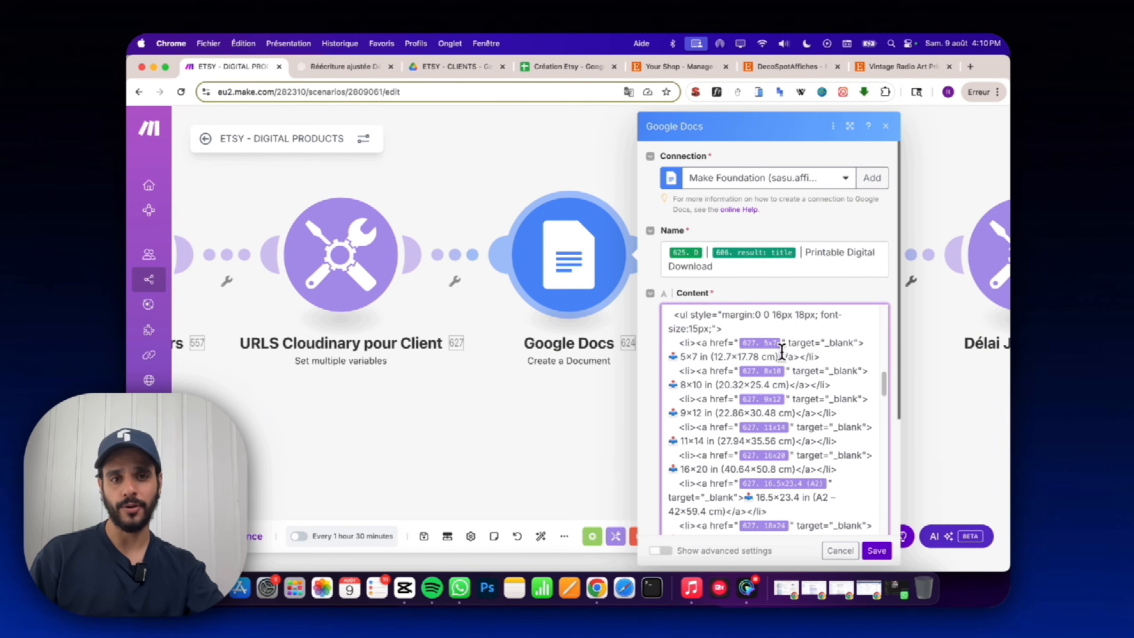
Try adding two closing braces after the 5x7 link variable in the Content HTML and remove them again.
{"action": "left_click", "coordinate": [782, 402]}
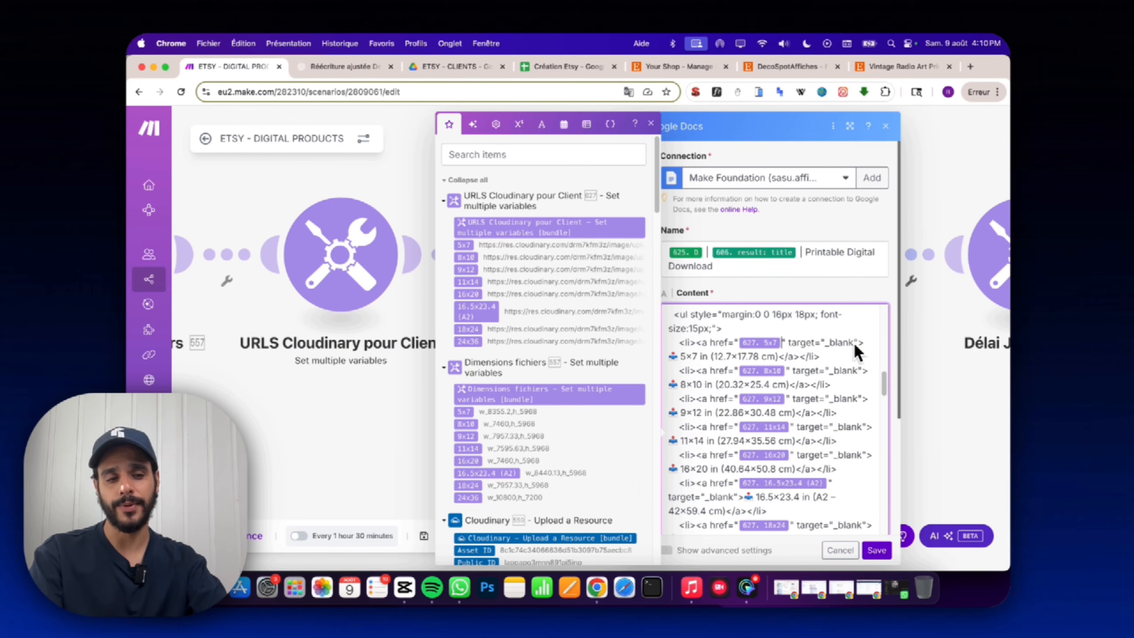
{"action": "type", "text": "}}"}
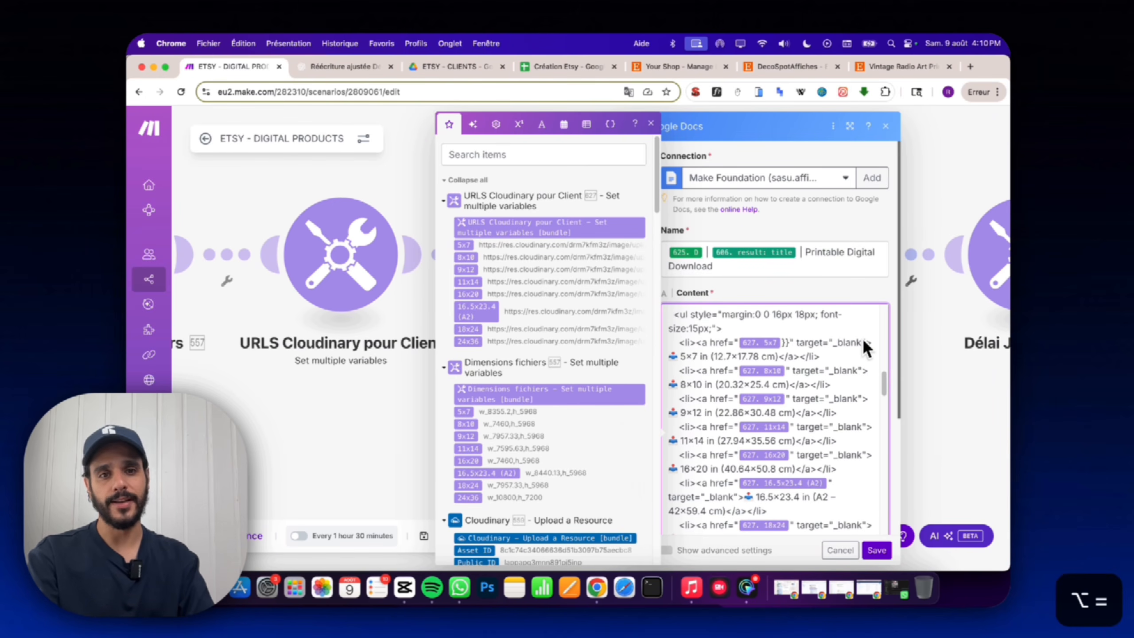
{"action": "key", "text": "BackSpace"}
{"action": "key", "text": "BackSpace"}
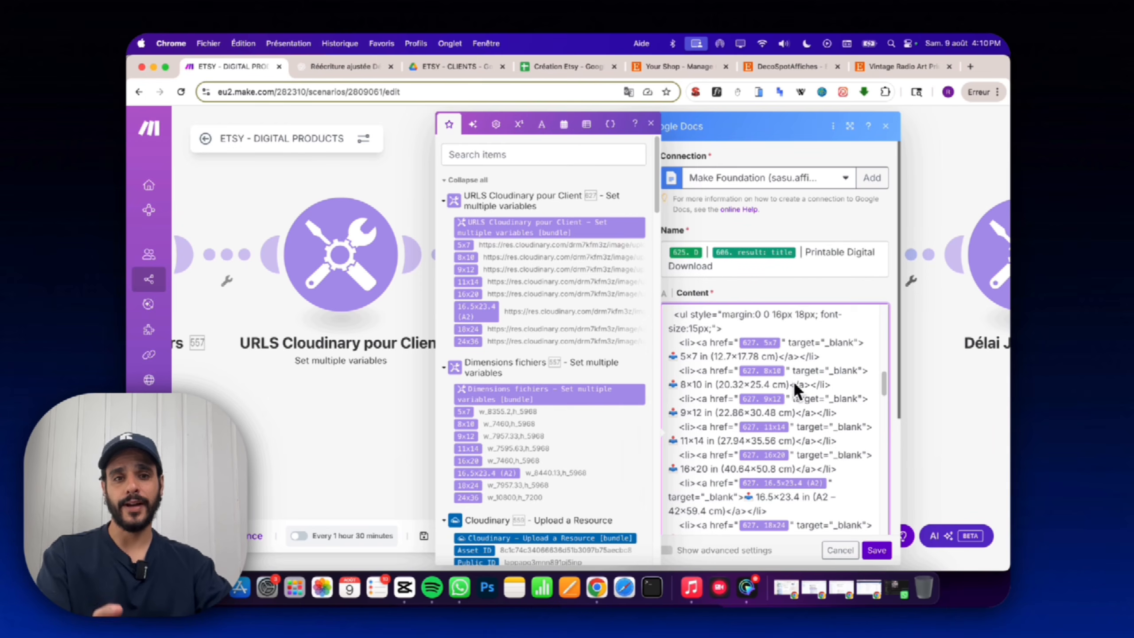
Go over the whole Content HTML, reopen the Google Docs module, and check its Drive and New Document's Location.
{"action": "scroll", "coordinate": [791, 373], "scroll_direction": "up", "scroll_amount": 10}
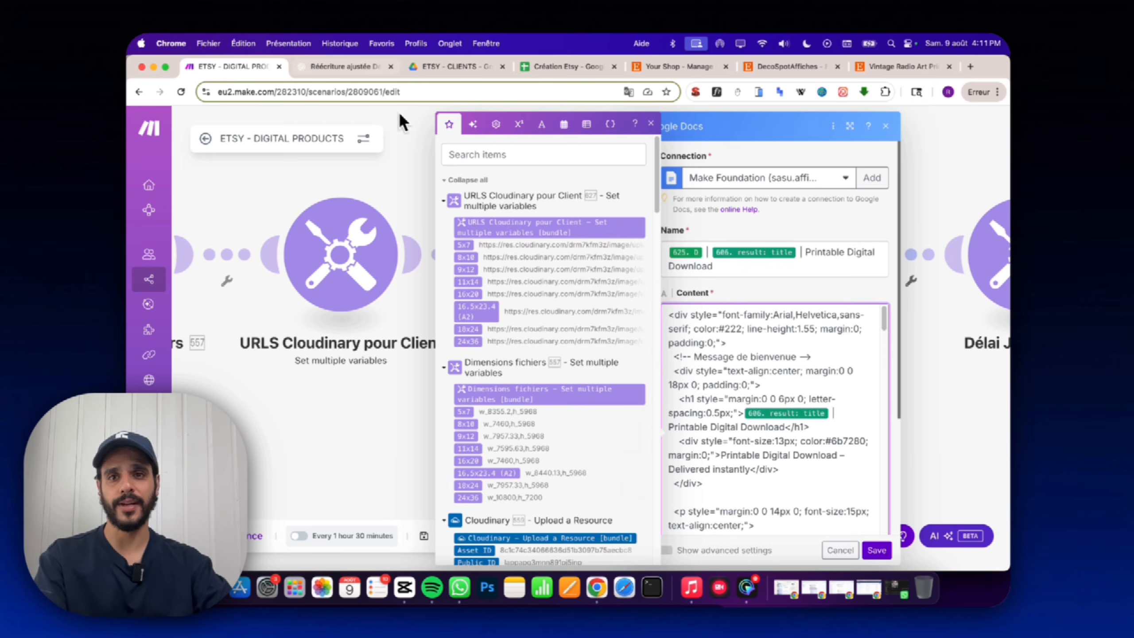
{"action": "scroll", "coordinate": [778, 422], "scroll_direction": "down", "scroll_amount": 10}
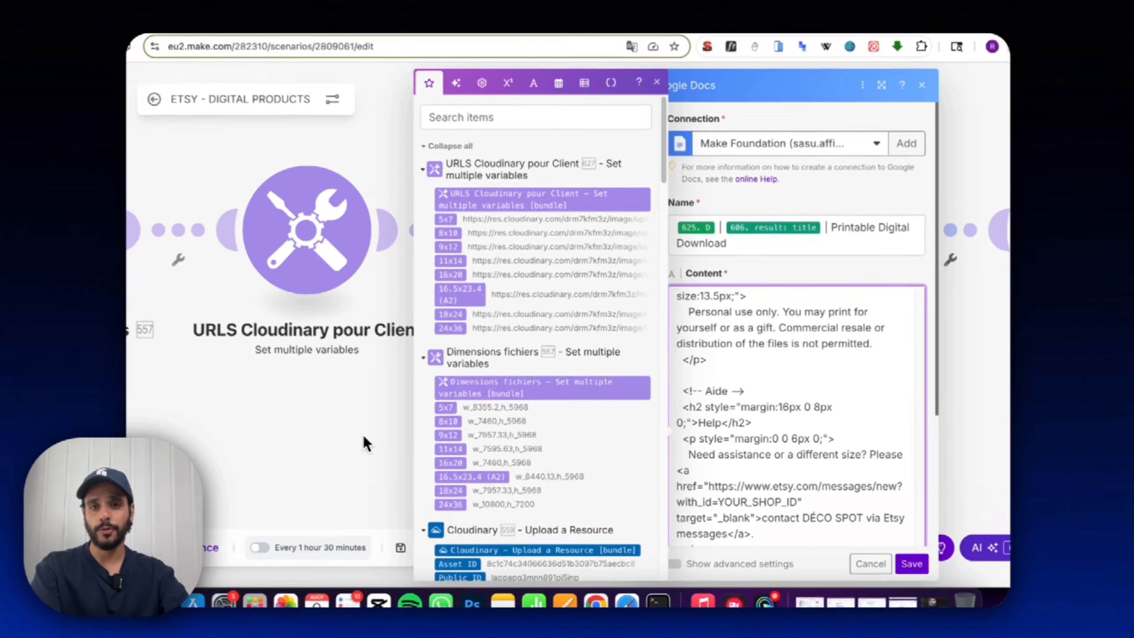
{"action": "left_click", "coordinate": [393, 446]}
{"action": "left_click", "coordinate": [593, 269]}
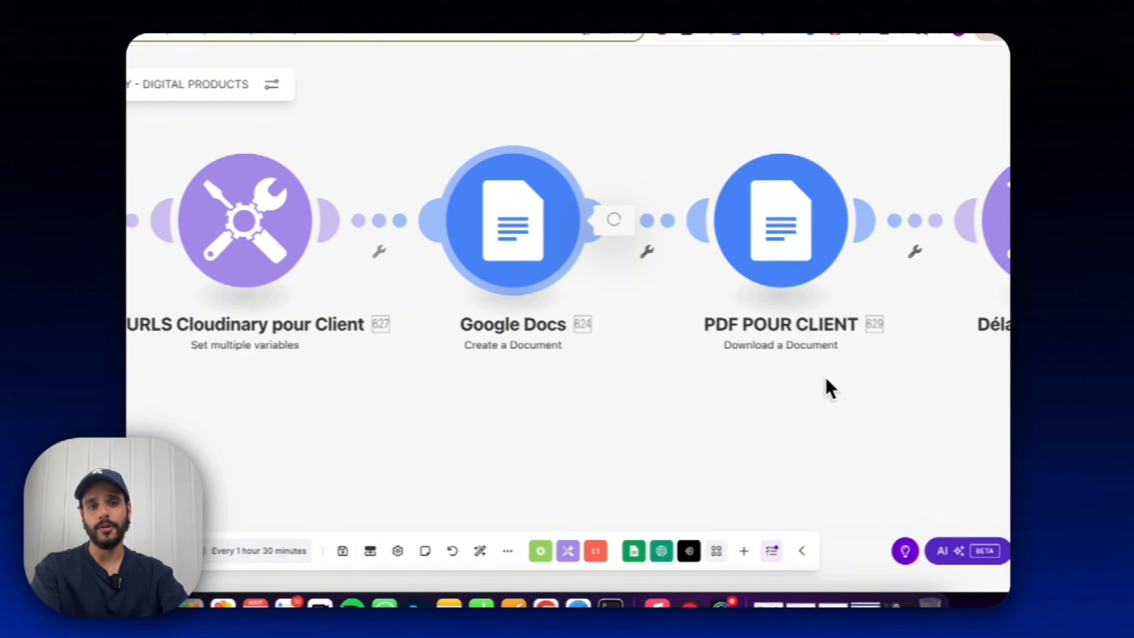
{"action": "scroll", "coordinate": [734, 337], "scroll_direction": "down", "scroll_amount": 5}
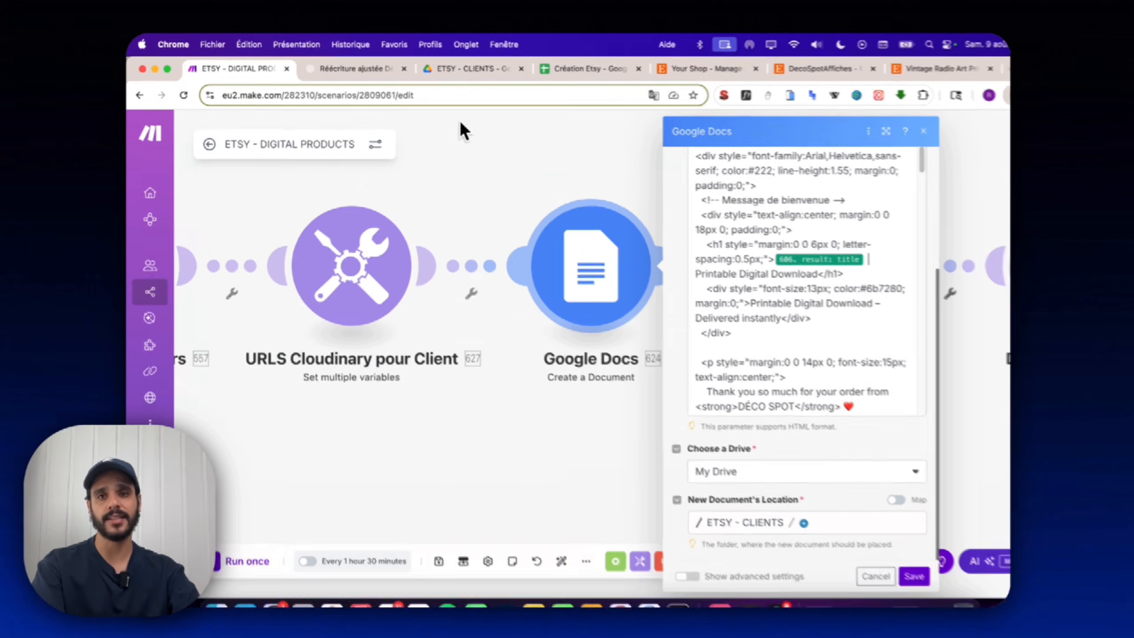
Switch to the ETSY - CLIENTS folder in Google Drive, open document 438 Farmer in Field Art Print, and view its download links.
{"action": "left_click", "coordinate": [453, 67]}
{"action": "scroll", "coordinate": [495, 432], "scroll_direction": "down", "scroll_amount": 3}
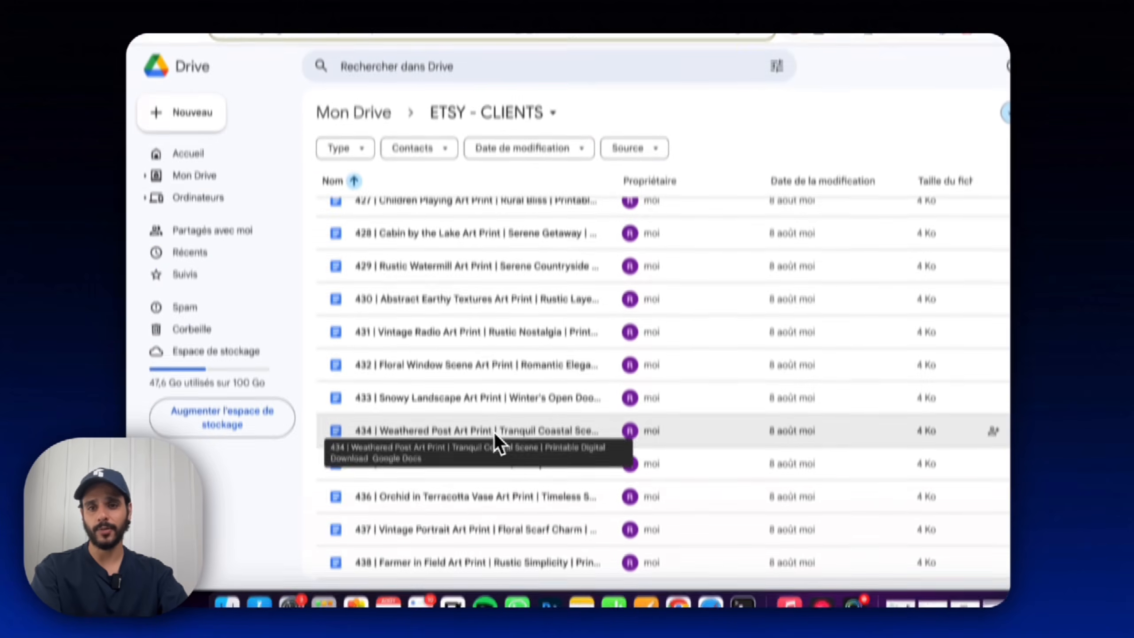
{"action": "double_click", "coordinate": [463, 537]}
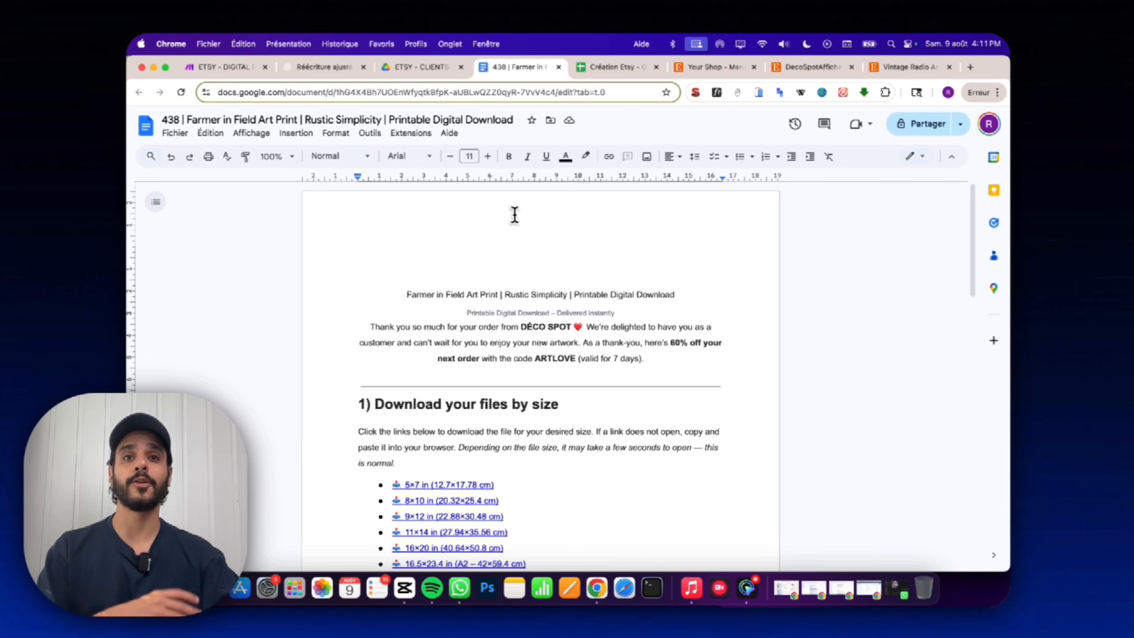
{"action": "scroll", "coordinate": [527, 313], "scroll_direction": "down", "scroll_amount": 5}
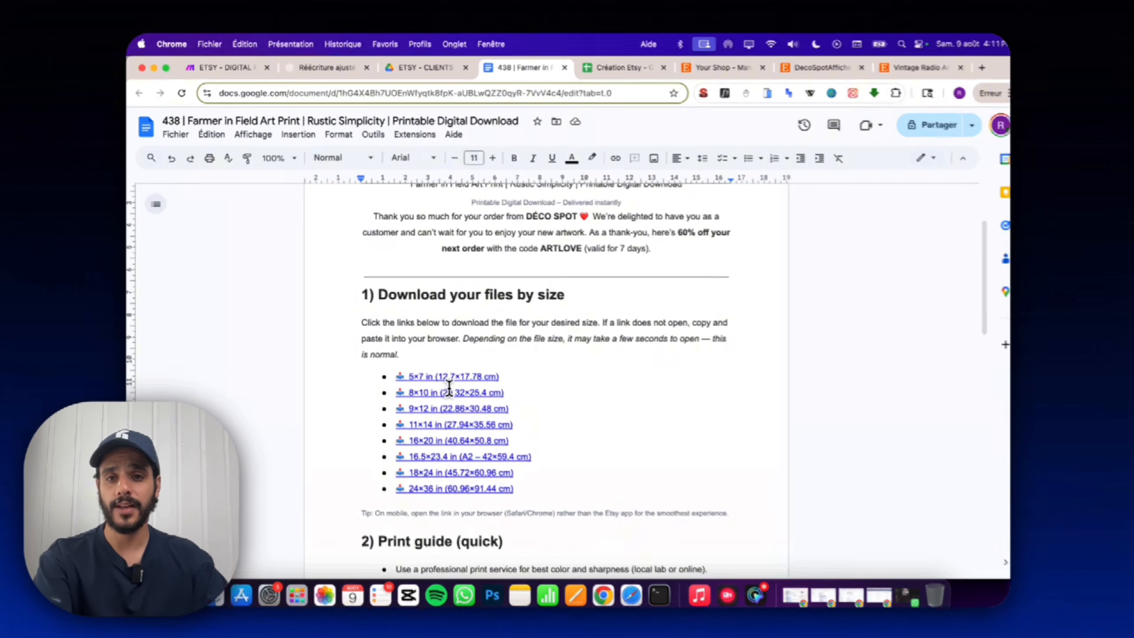
Open the document's 5×7 in download link, check the image's save options, and close the image tab.
{"action": "left_click", "coordinate": [449, 389]}
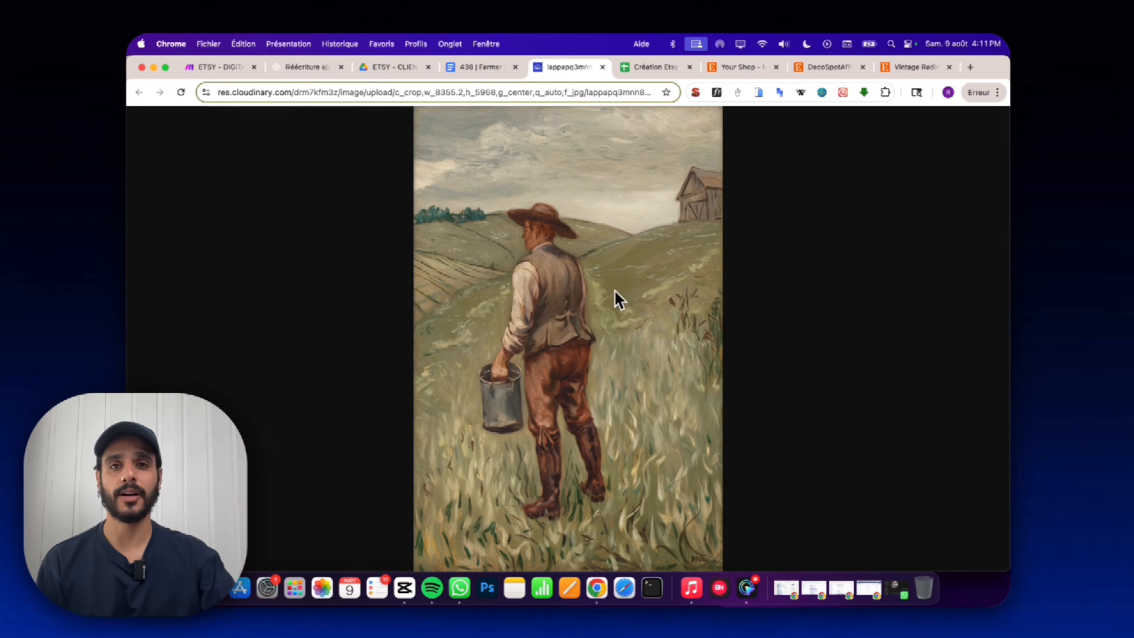
{"action": "right_click", "coordinate": [562, 163]}
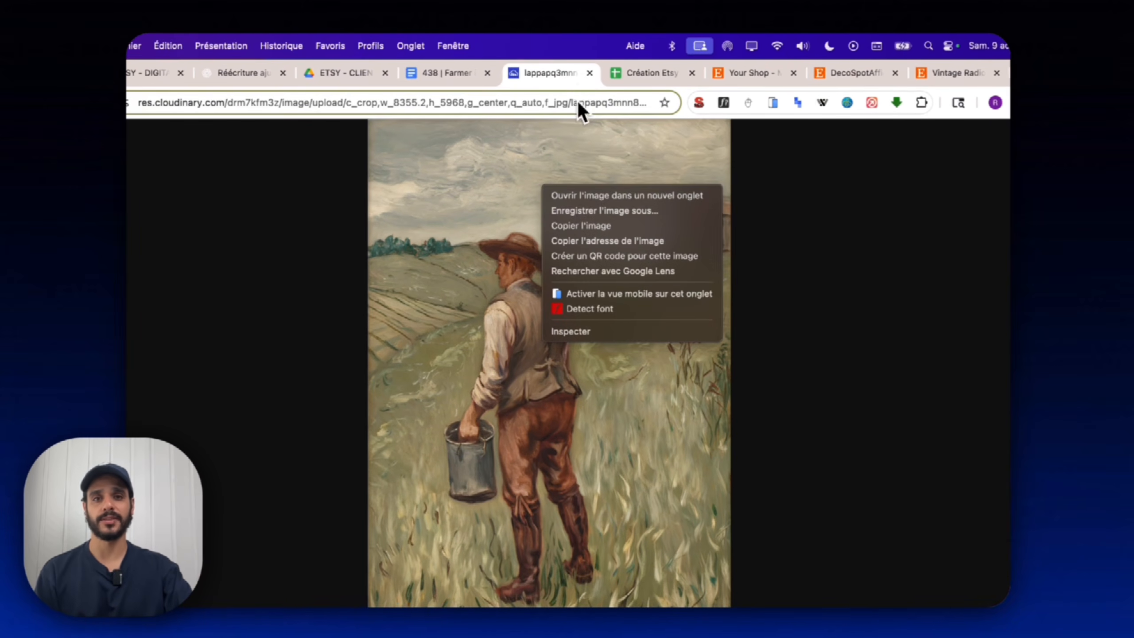
{"action": "left_click", "coordinate": [589, 78]}
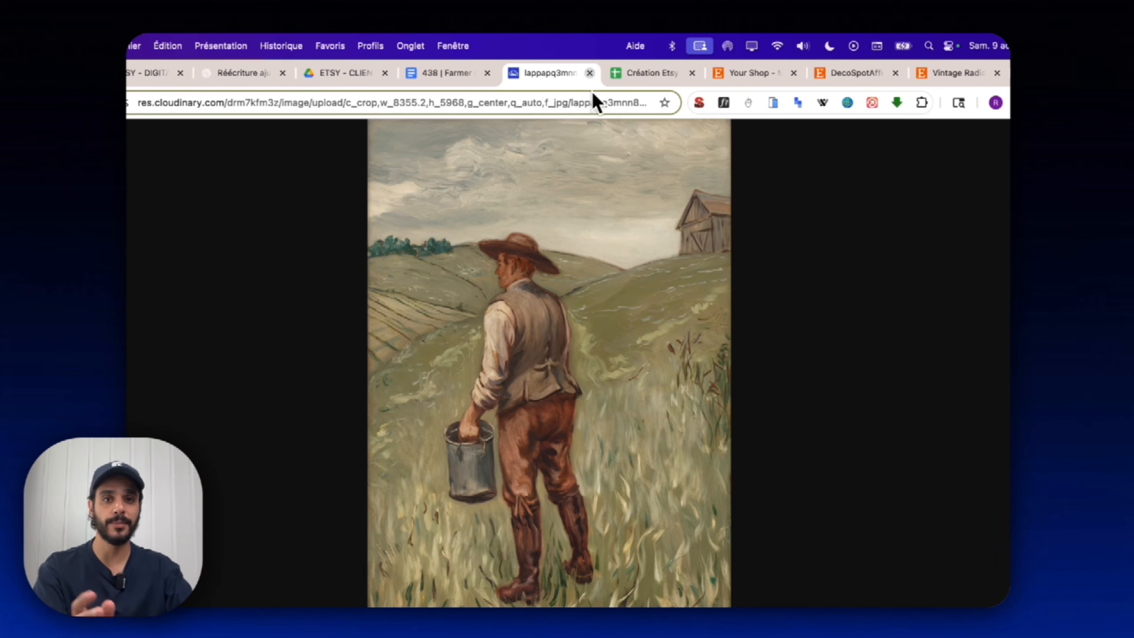
{"action": "left_click", "coordinate": [589, 73]}
Go through the thank-you message and its ARTLOVE discount code at the start of the document.
{"action": "scroll", "coordinate": [674, 325], "scroll_direction": "down", "scroll_amount": 1}
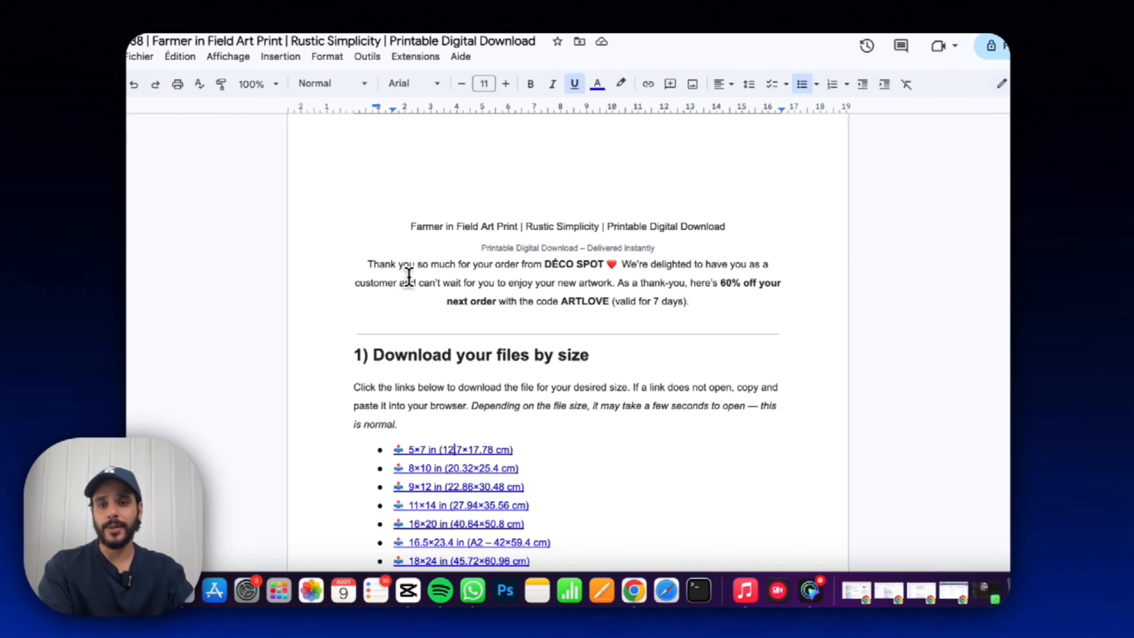
{"action": "left_click_drag", "start_coordinate": [366, 264], "coordinate": [774, 286]}
{"action": "left_click", "coordinate": [700, 303]}
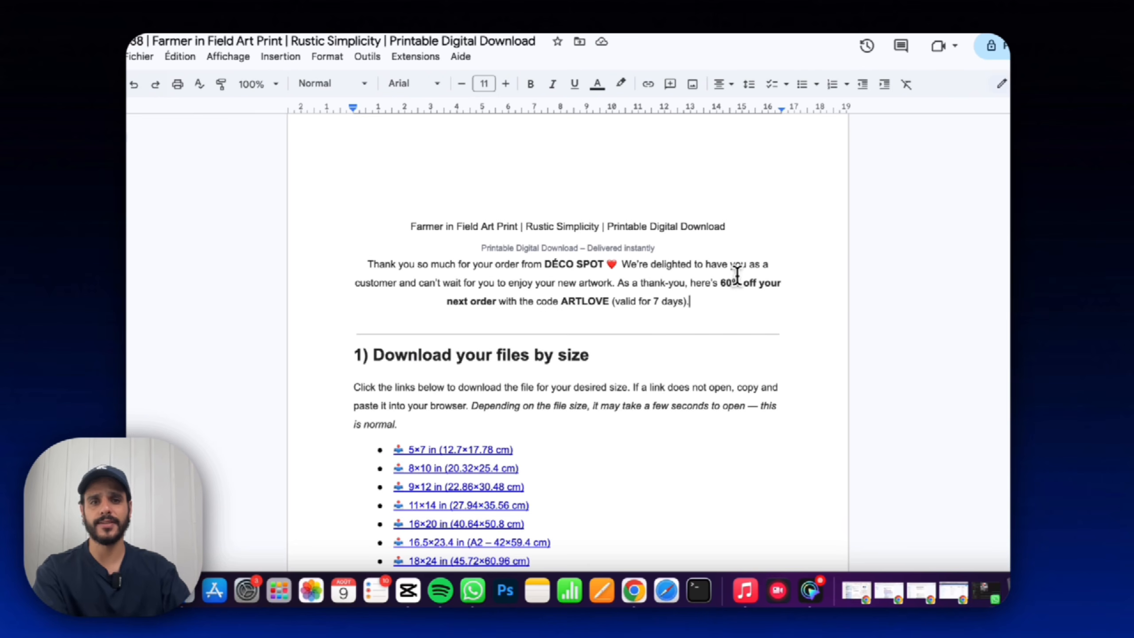
{"action": "left_click_drag", "start_coordinate": [749, 295], "coordinate": [750, 304]}
{"action": "left_click", "coordinate": [749, 304]}
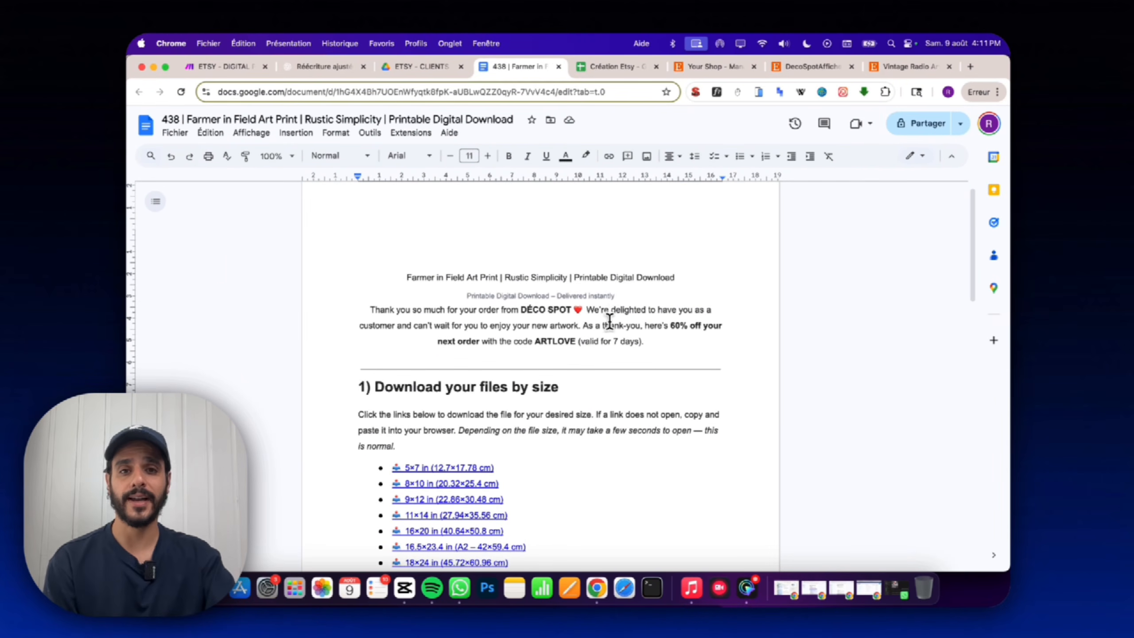
Look over the rest of the client document, from the download section to the print guide and recommended sizes table.
{"action": "scroll", "coordinate": [447, 318], "scroll_direction": "up", "scroll_amount": 1}
{"action": "scroll", "coordinate": [496, 307], "scroll_direction": "down", "scroll_amount": 5}
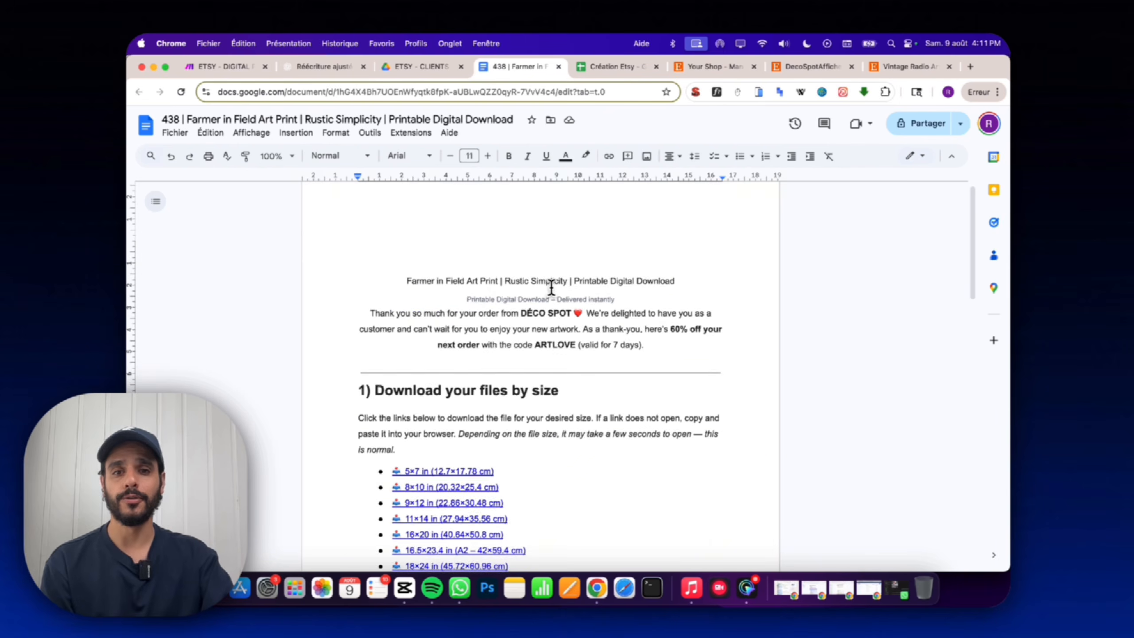
{"action": "scroll", "coordinate": [506, 304], "scroll_direction": "up", "scroll_amount": 5}
{"action": "scroll", "coordinate": [567, 397], "scroll_direction": "down", "scroll_amount": 5}
{"action": "scroll", "coordinate": [563, 461], "scroll_direction": "down", "scroll_amount": 5}
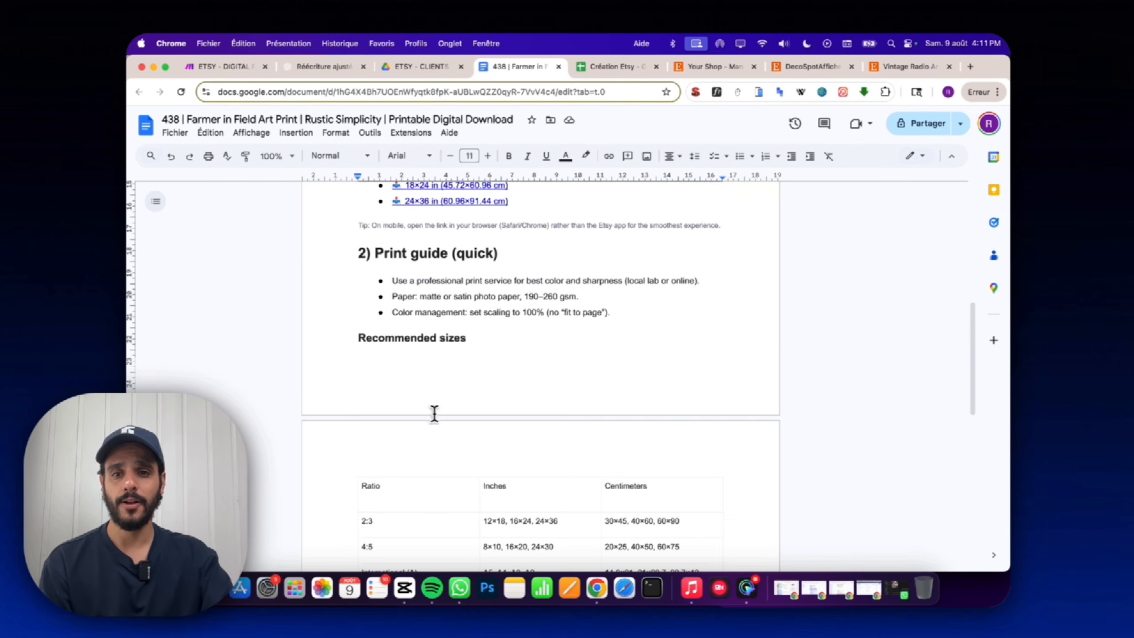
Read the framing tips, licence and help sections closing the client document.
{"action": "scroll", "coordinate": [513, 354], "scroll_direction": "down", "scroll_amount": 9}
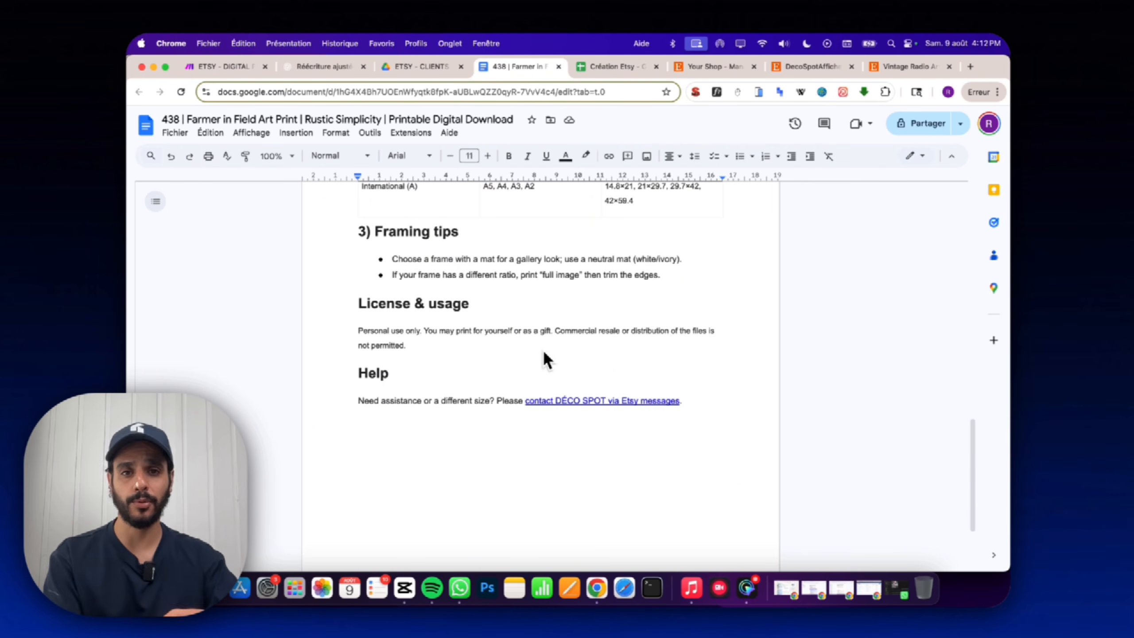
{"action": "scroll", "coordinate": [544, 353], "scroll_direction": "up", "scroll_amount": 9}
{"action": "scroll", "coordinate": [730, 307], "scroll_direction": "down", "scroll_amount": 2}
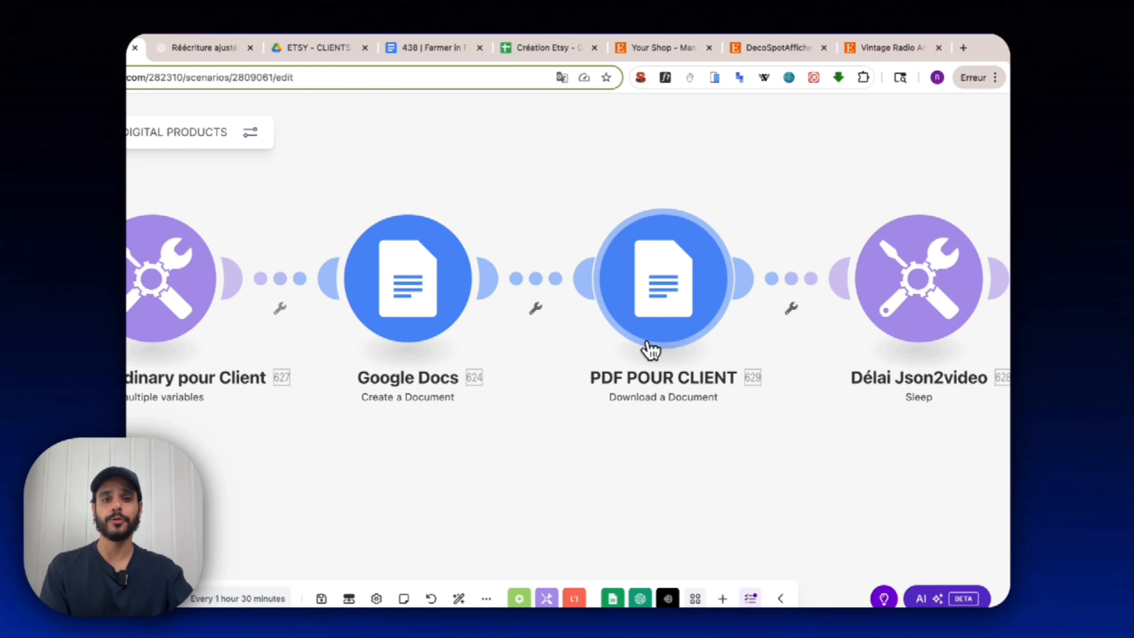
Review the PDF POUR CLIENT module's mapped document ID and export type options in the Make scenario, then close its settings.
{"action": "left_click", "coordinate": [653, 309]}
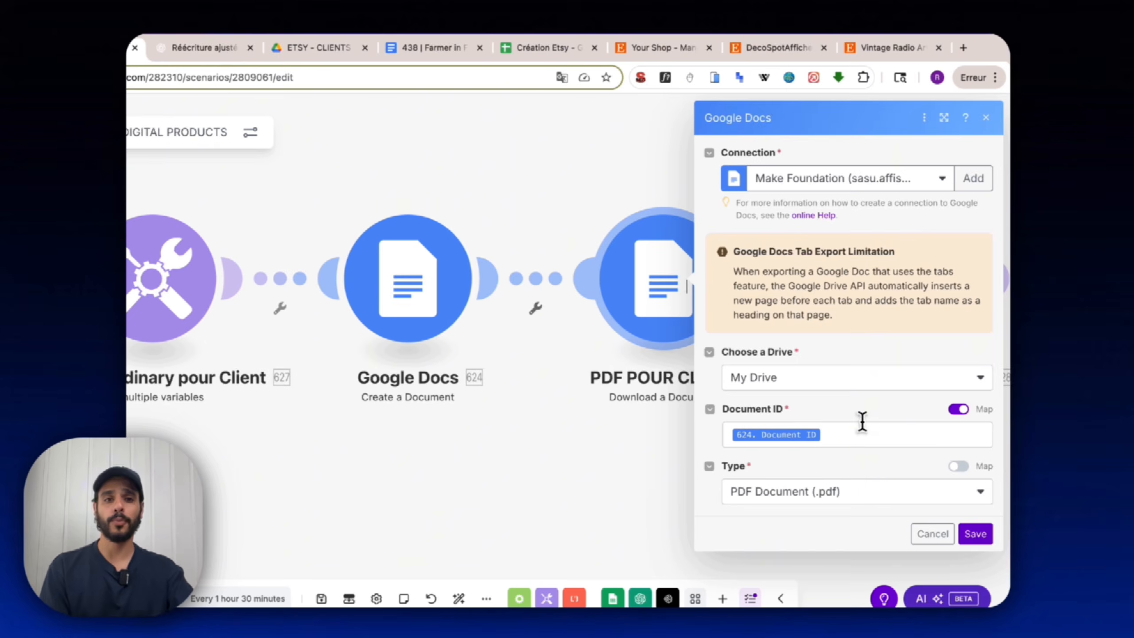
{"action": "left_click", "coordinate": [861, 423]}
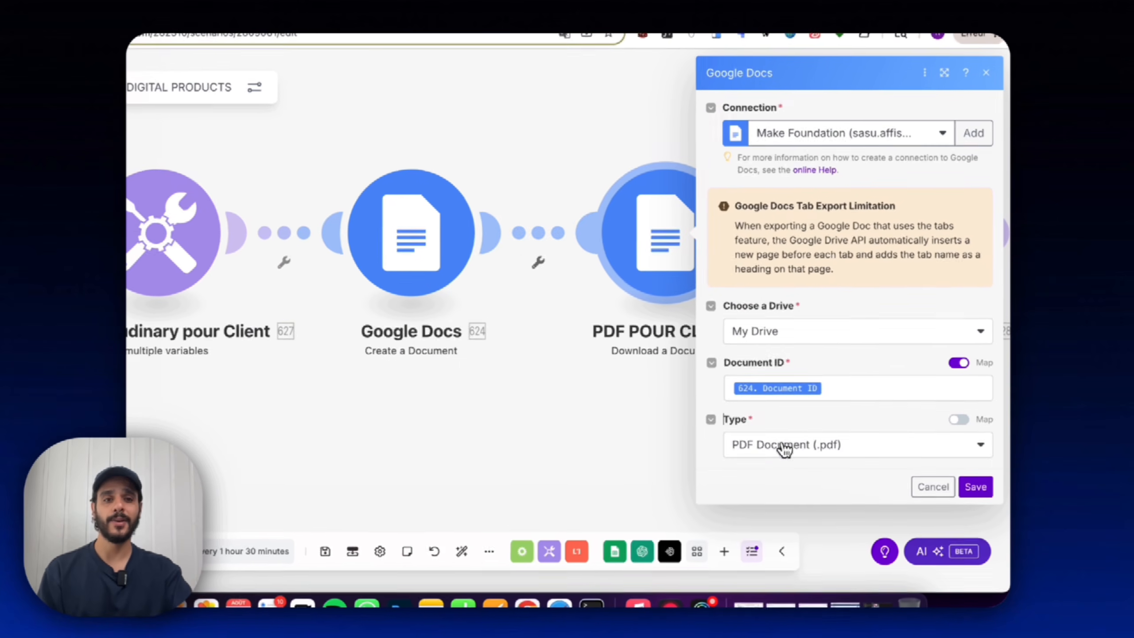
{"action": "left_click", "coordinate": [819, 444]}
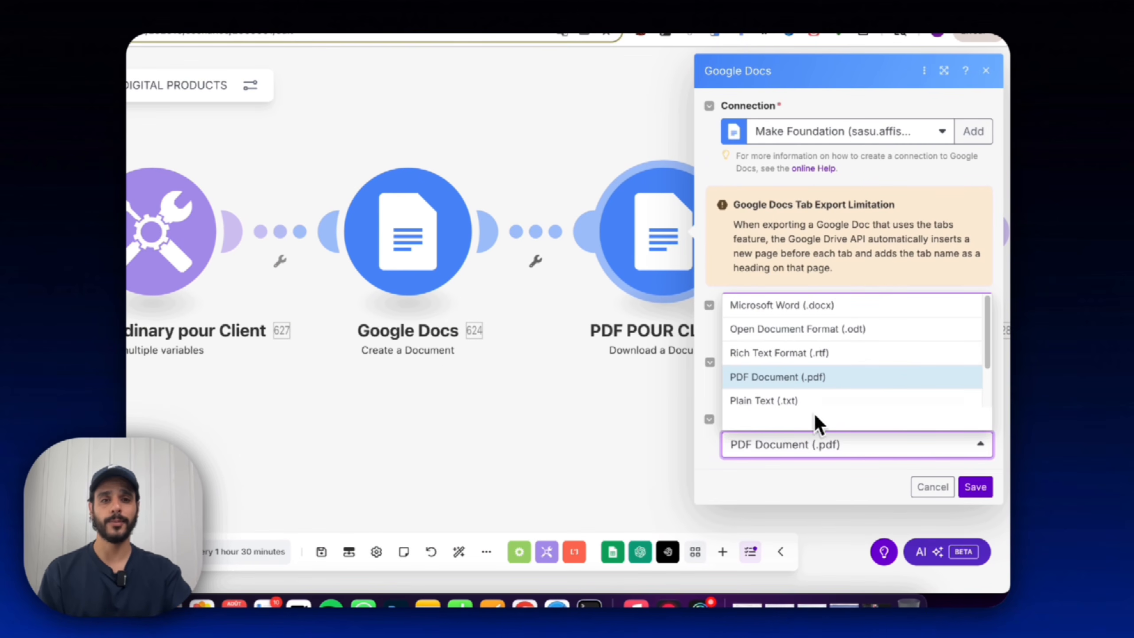
{"action": "left_click", "coordinate": [784, 233]}
{"action": "left_click", "coordinate": [593, 411]}
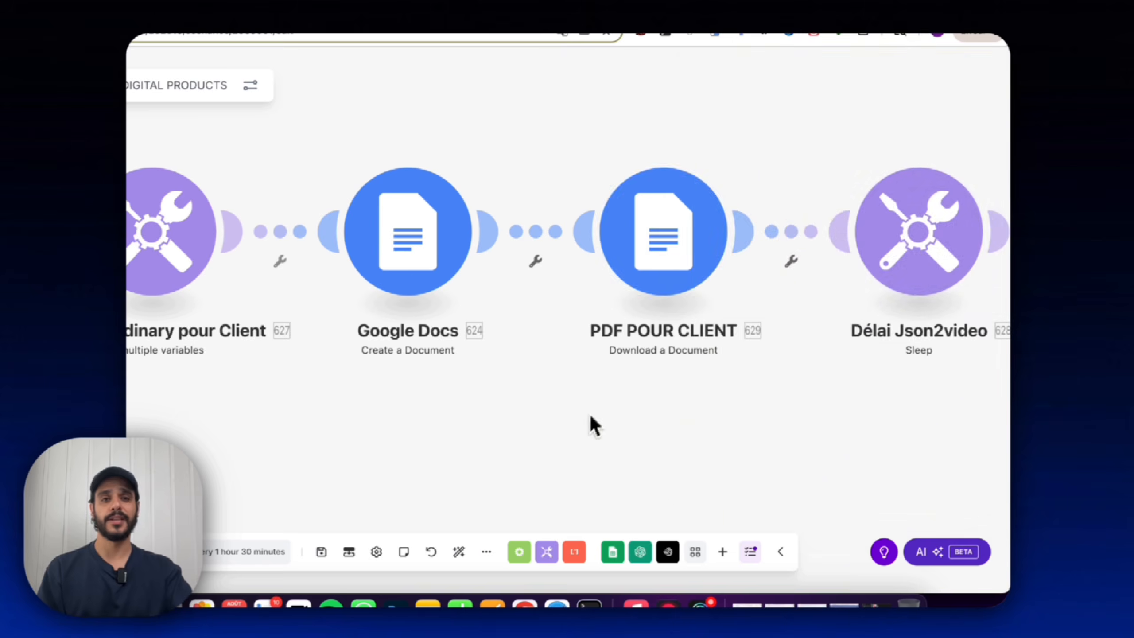
Find the PDF dans Etsy module near the end of the scenario and open its API call settings.
{"action": "scroll", "coordinate": [666, 267], "scroll_direction": "down", "scroll_amount": 5}
{"action": "left_click_drag", "start_coordinate": [796, 213], "coordinate": [341, 232]}
{"action": "left_click_drag", "start_coordinate": [603, 235], "coordinate": [397, 324]}
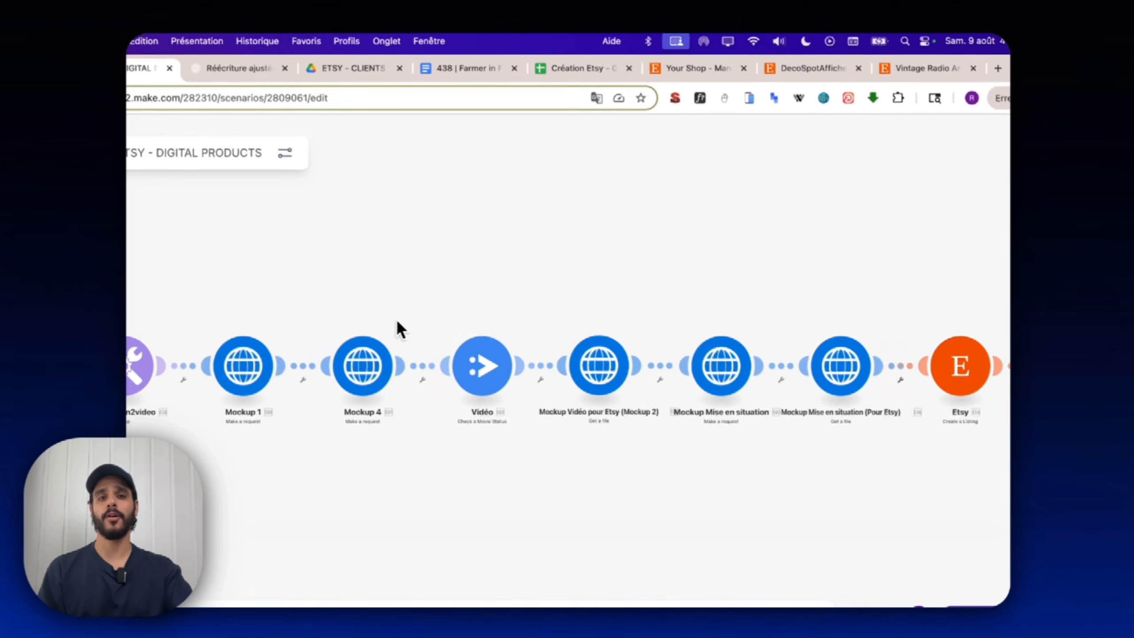
{"action": "scroll", "coordinate": [841, 315], "scroll_direction": "down", "scroll_amount": 4}
{"action": "left_click_drag", "start_coordinate": [915, 308], "coordinate": [309, 306]}
{"action": "left_click_drag", "start_coordinate": [803, 294], "coordinate": [505, 297]}
{"action": "scroll", "coordinate": [646, 383], "scroll_direction": "up", "scroll_amount": 5}
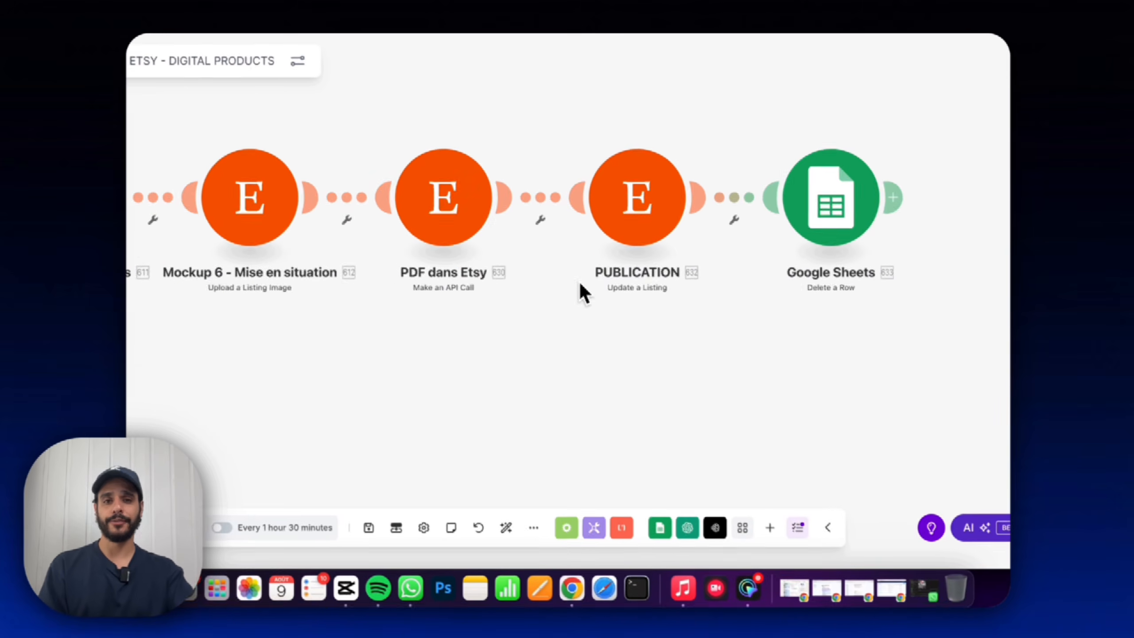
{"action": "left_click_drag", "start_coordinate": [460, 452], "coordinate": [595, 576]}
{"action": "scroll", "coordinate": [570, 460], "scroll_direction": "up", "scroll_amount": 3}
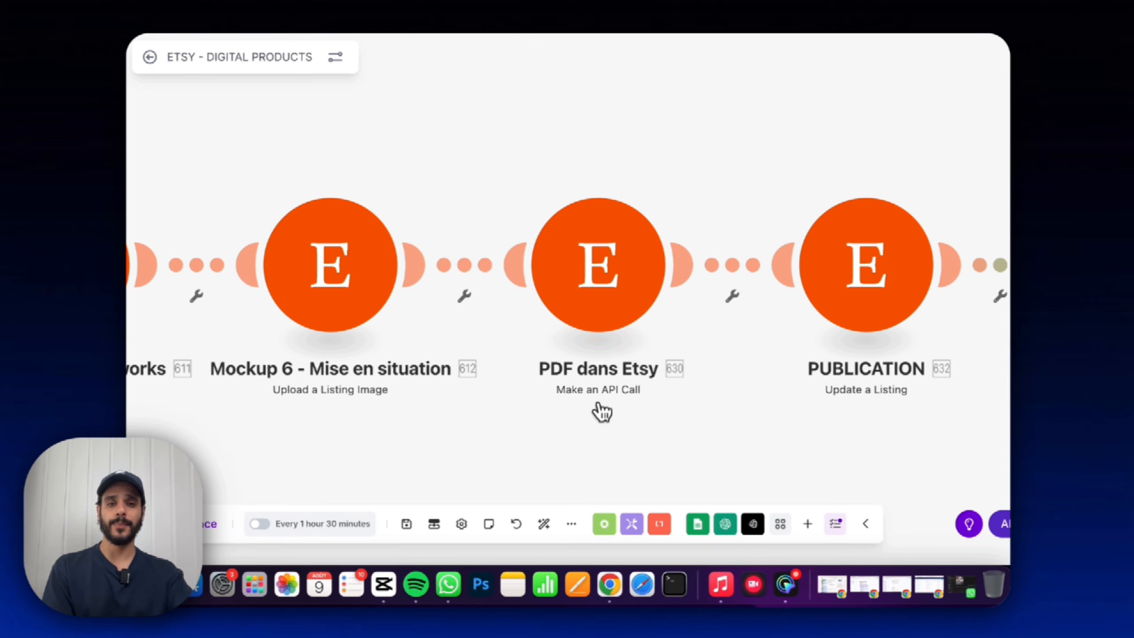
{"action": "left_click", "coordinate": [607, 298]}
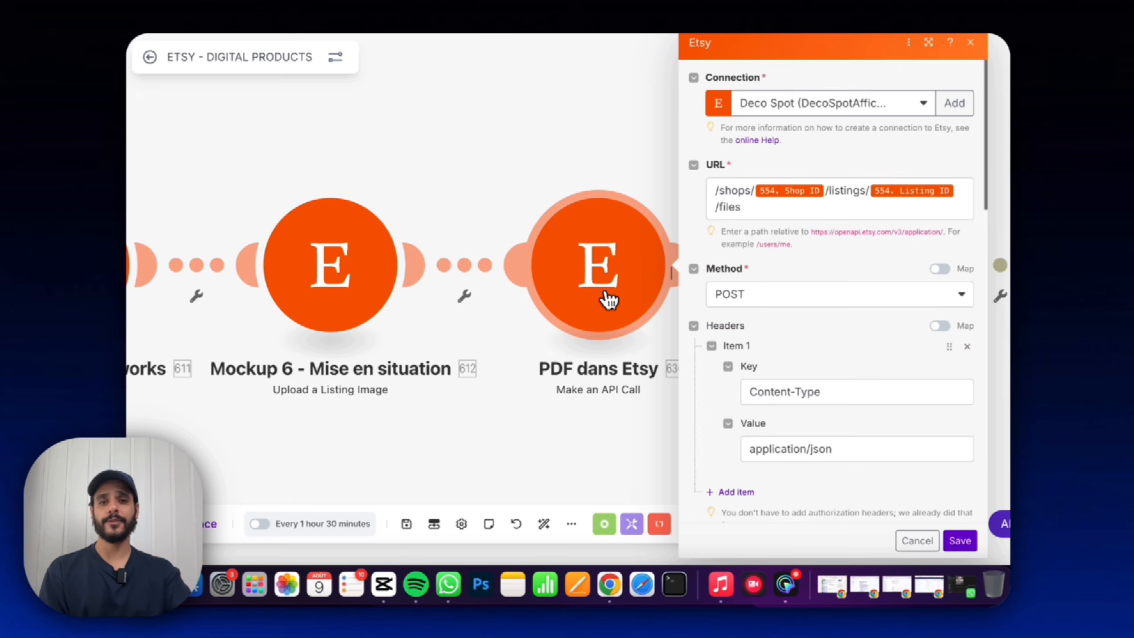
Close the PDF dans Etsy settings and look over the preceding Etsy mockup upload modules.
{"action": "left_click", "coordinate": [488, 149]}
{"action": "left_click_drag", "start_coordinate": [456, 146], "coordinate": [899, 121]}
{"action": "scroll", "coordinate": [843, 216], "scroll_direction": "left", "scroll_amount": 15}
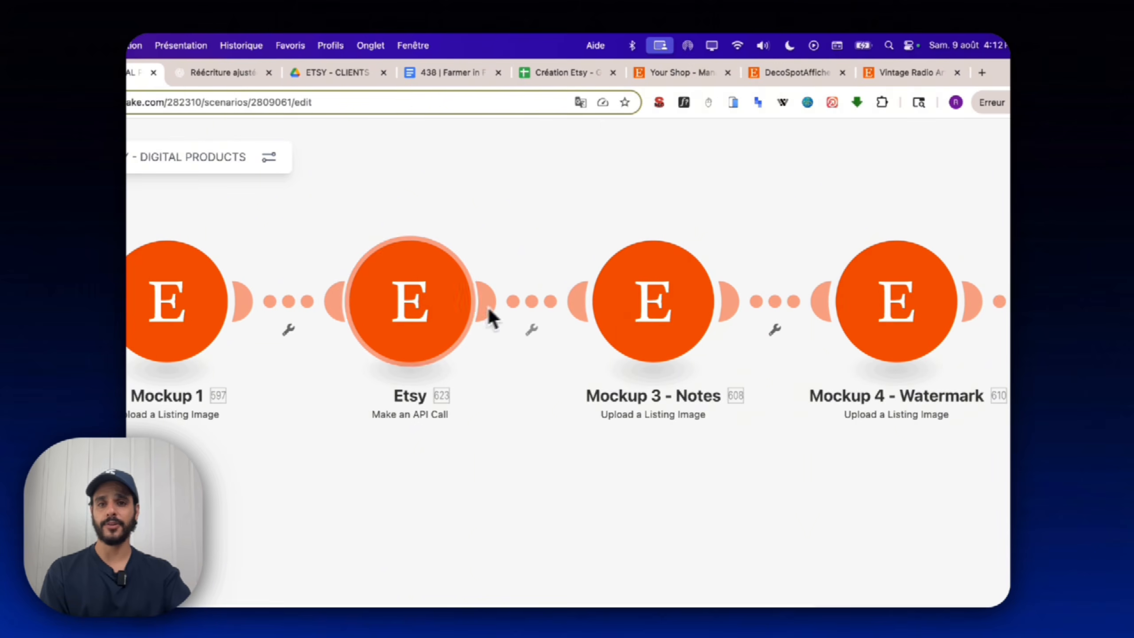
{"action": "scroll", "coordinate": [494, 317], "scroll_direction": "right", "scroll_amount": 15}
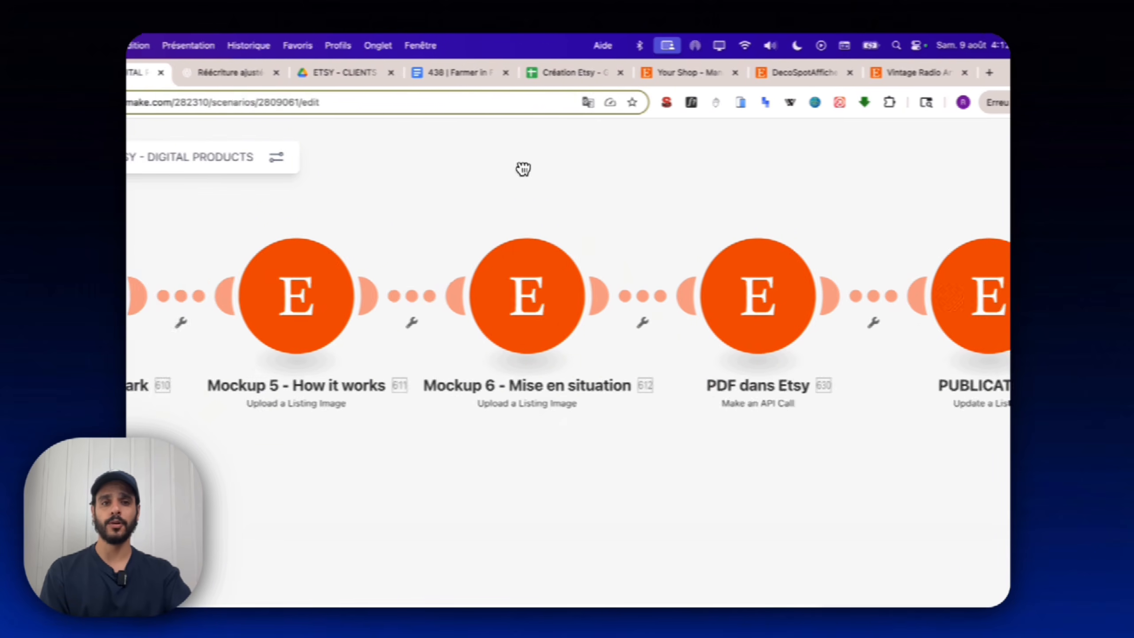
{"action": "scroll", "coordinate": [524, 168], "scroll_direction": "right", "scroll_amount": 5}
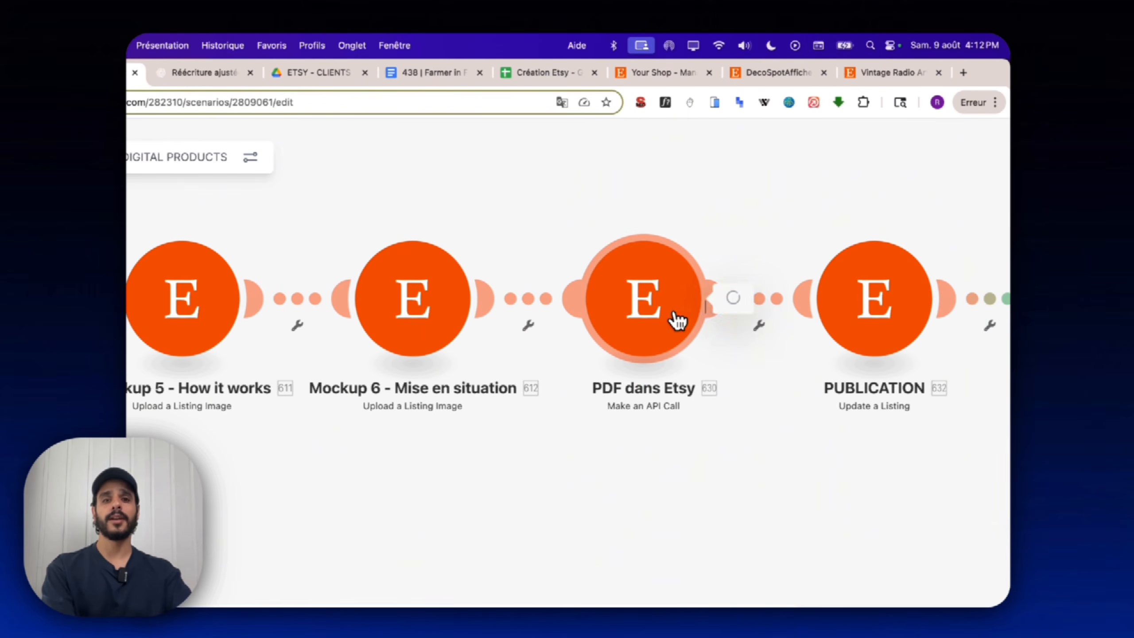
Reopen the PDF dans Etsy module and examine its URL ending in /files, request method, headers and body type.
{"action": "left_click", "coordinate": [677, 321]}
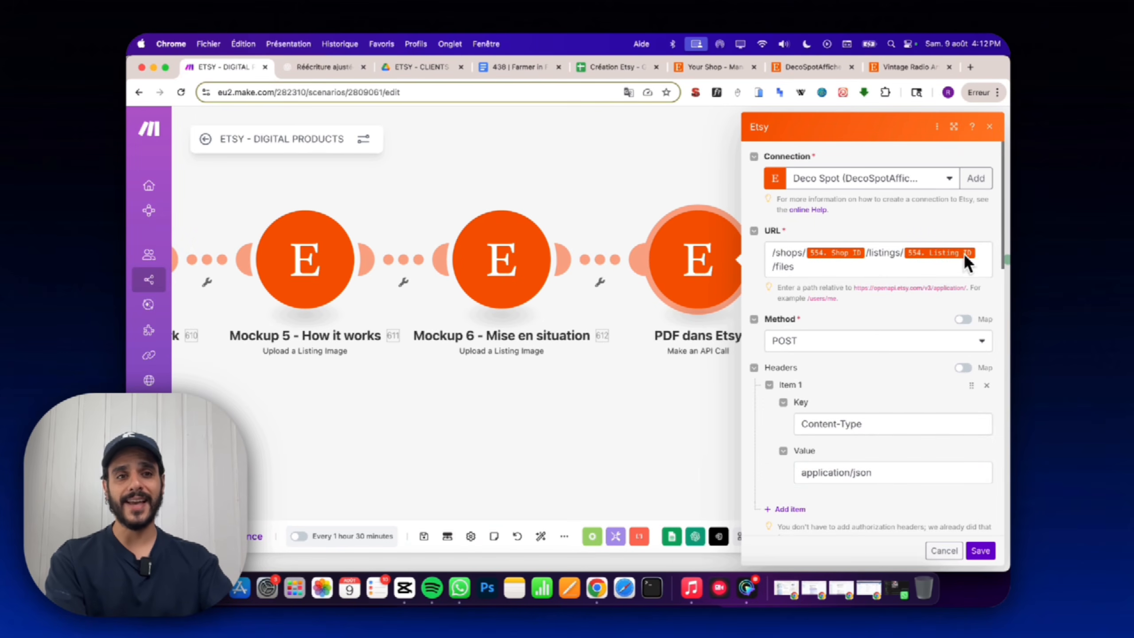
{"action": "left_click", "coordinate": [911, 272]}
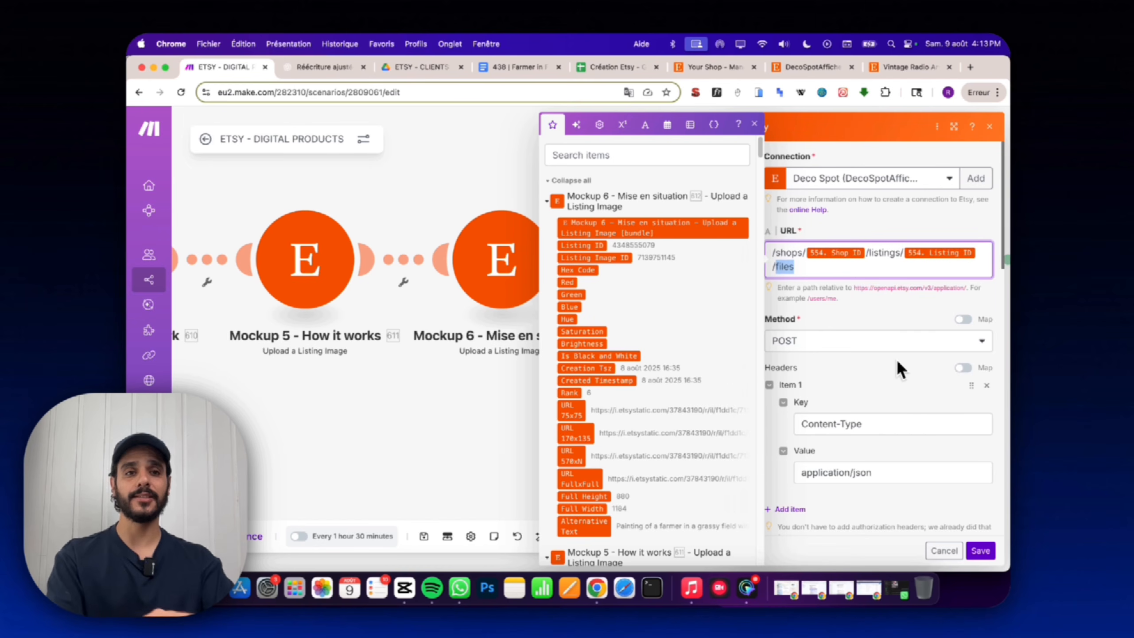
{"action": "scroll", "coordinate": [837, 330], "scroll_direction": "down", "scroll_amount": 3}
{"action": "scroll", "coordinate": [844, 316], "scroll_direction": "down", "scroll_amount": 2}
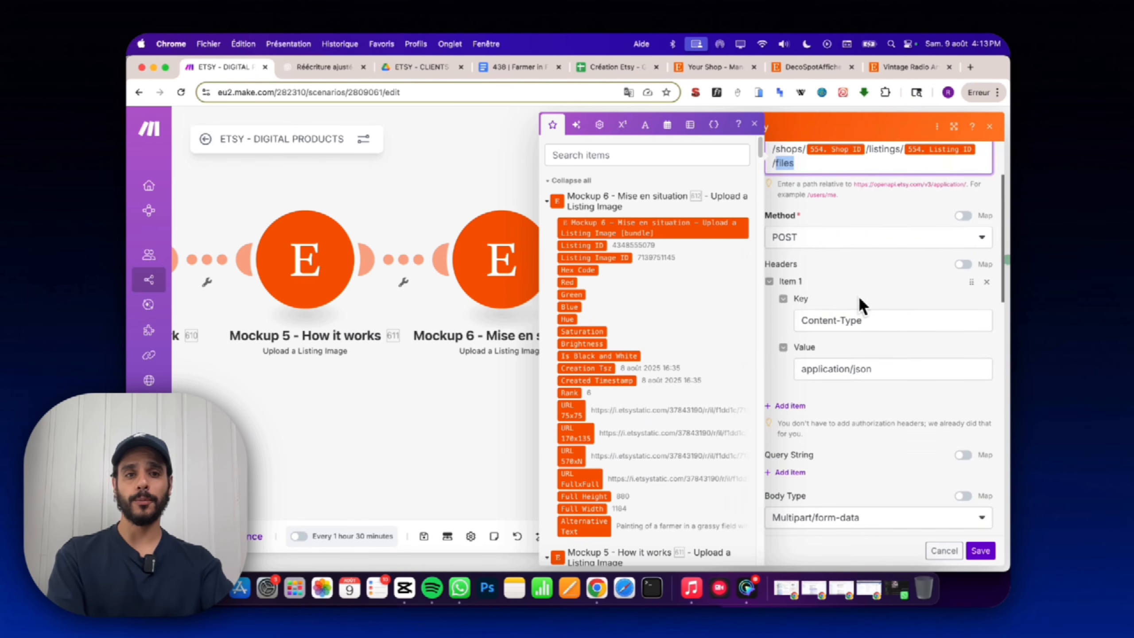
{"action": "scroll", "coordinate": [836, 229], "scroll_direction": "down", "scroll_amount": 1}
{"action": "left_click", "coordinate": [899, 344]}
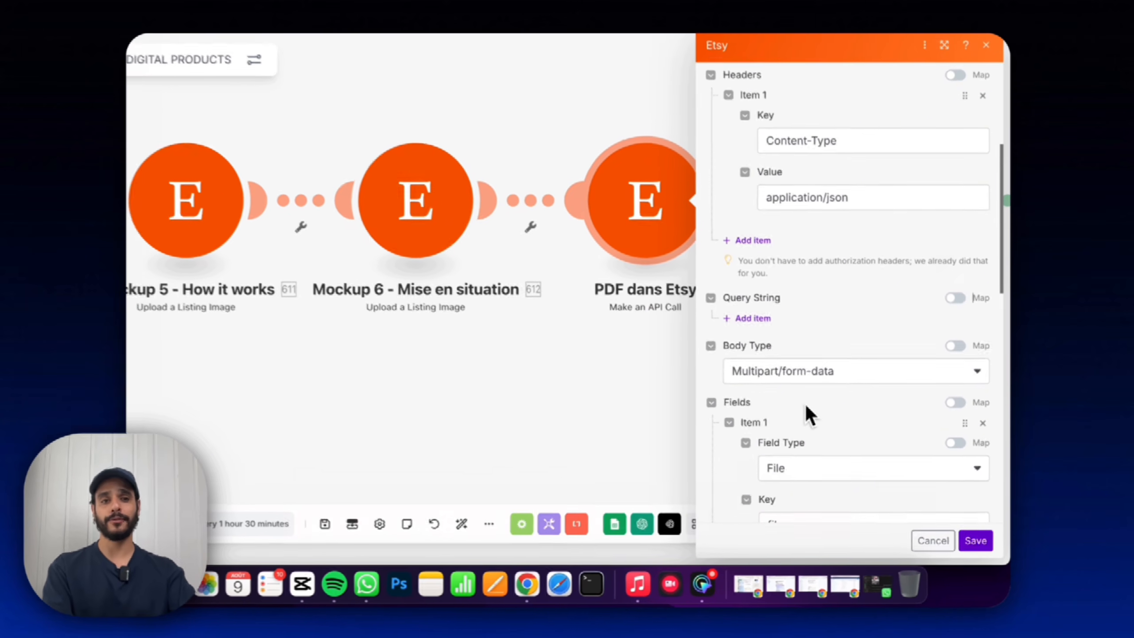
Examine the module's file field and trace its File Data mapping to the PDF POUR CLIENT output.
{"action": "scroll", "coordinate": [904, 345], "scroll_direction": "down", "scroll_amount": 4}
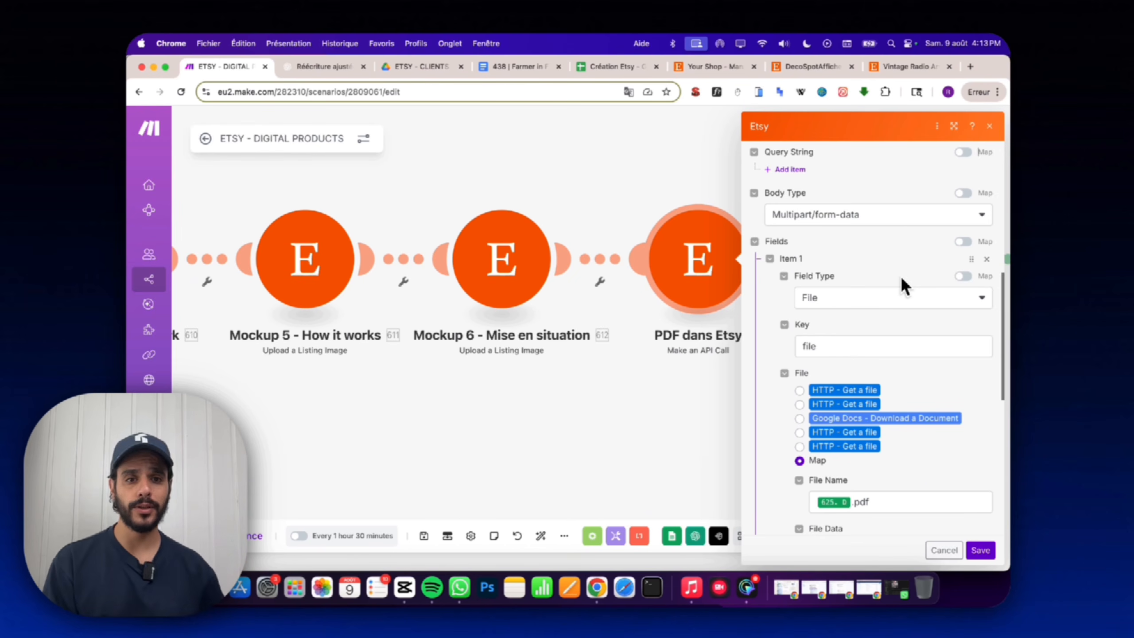
{"action": "scroll", "coordinate": [857, 357], "scroll_direction": "down", "scroll_amount": 1}
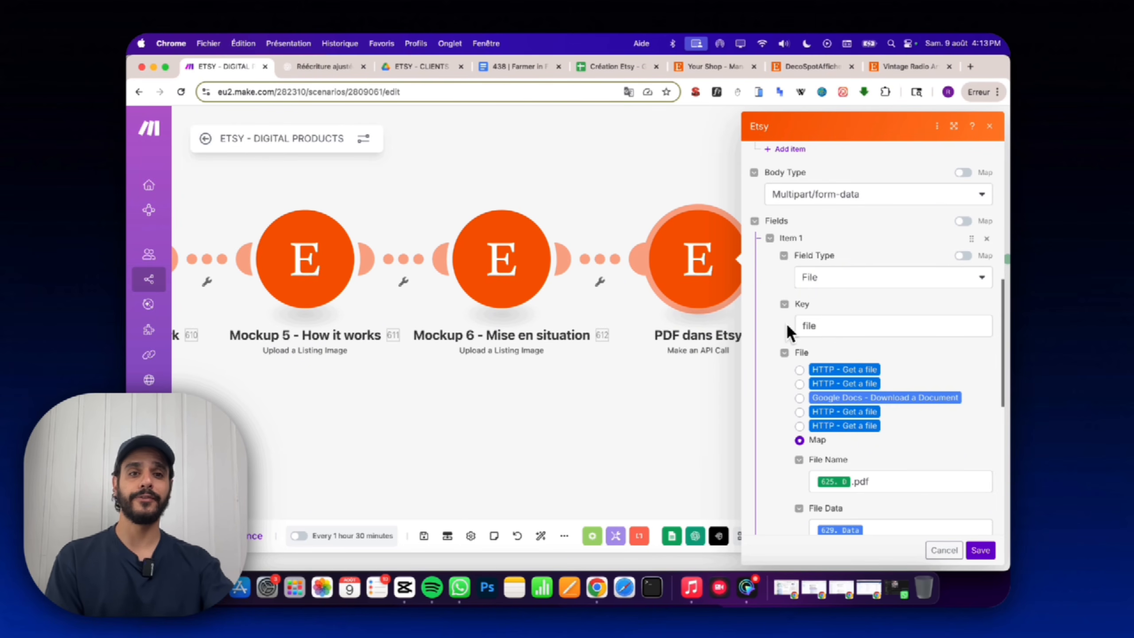
{"action": "scroll", "coordinate": [911, 371], "scroll_direction": "down", "scroll_amount": 4}
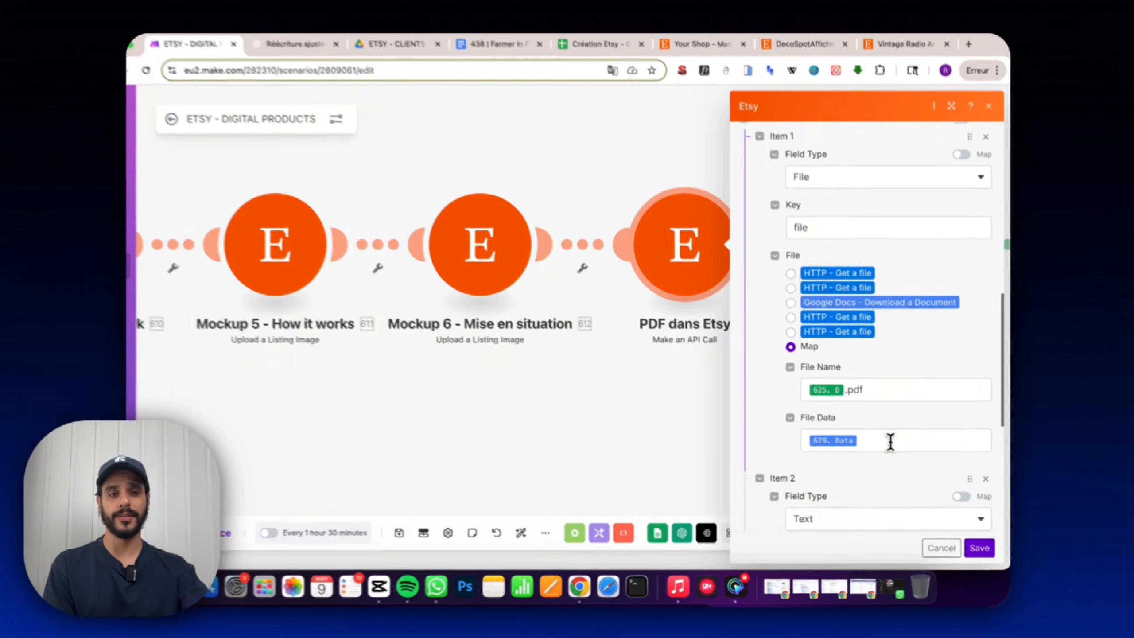
{"action": "left_click", "coordinate": [888, 447]}
{"action": "scroll", "coordinate": [728, 264], "scroll_direction": "down", "scroll_amount": 15}
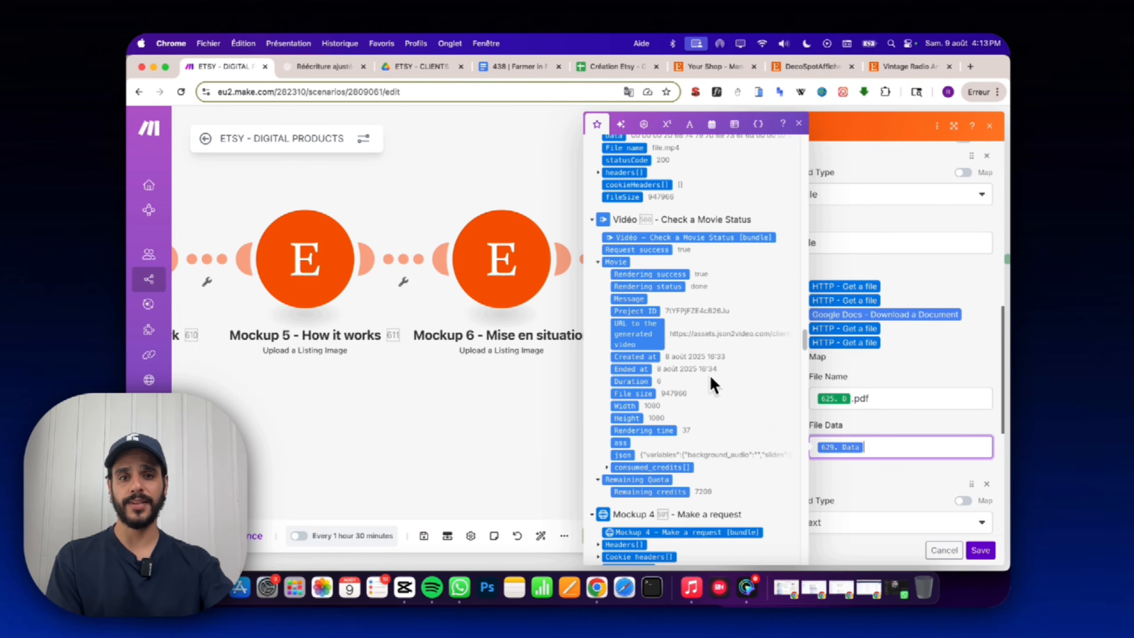
{"action": "scroll", "coordinate": [711, 377], "scroll_direction": "down", "scroll_amount": 10}
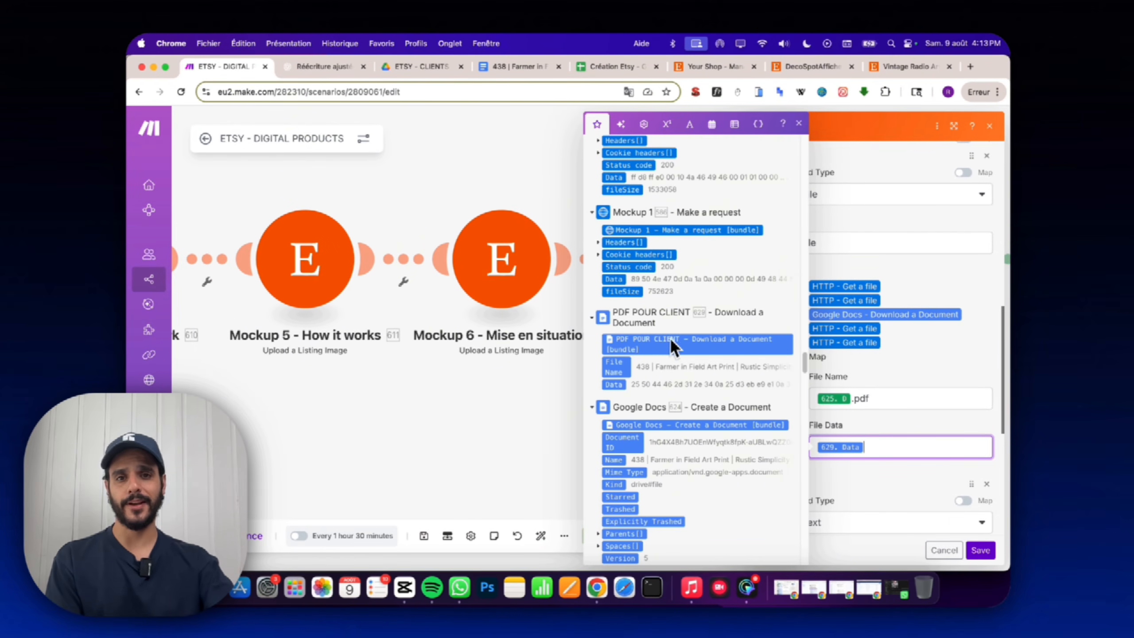
{"action": "left_click", "coordinate": [834, 430]}
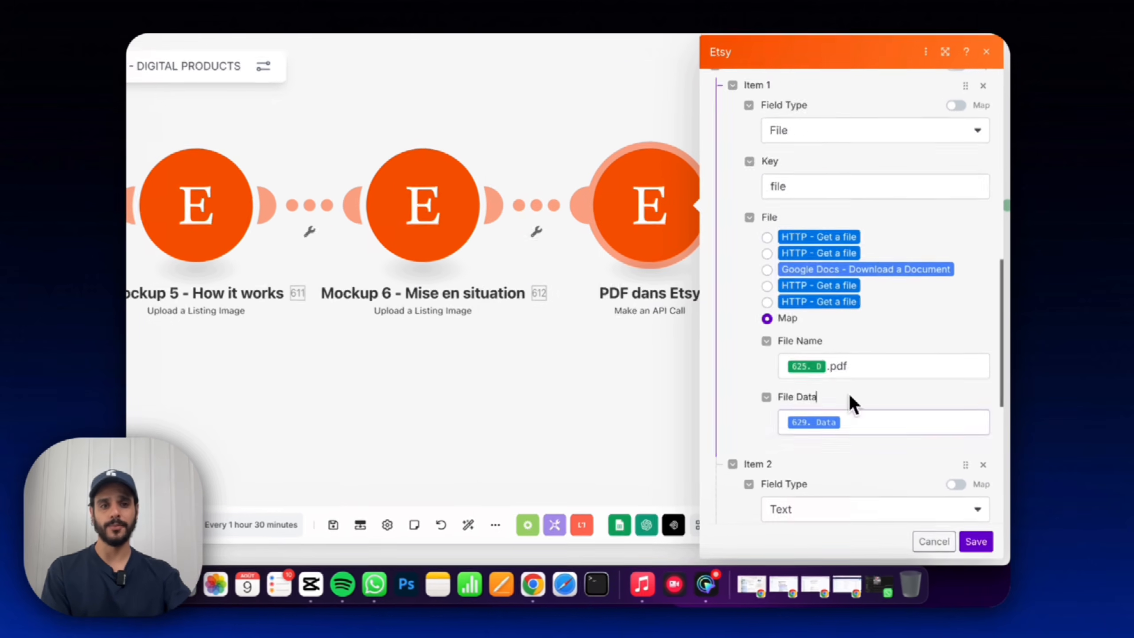
Review the rank and name fields, trace the File Name mapping to the Google Sheets values, and save the module.
{"action": "scroll", "coordinate": [870, 429], "scroll_direction": "down", "scroll_amount": 5}
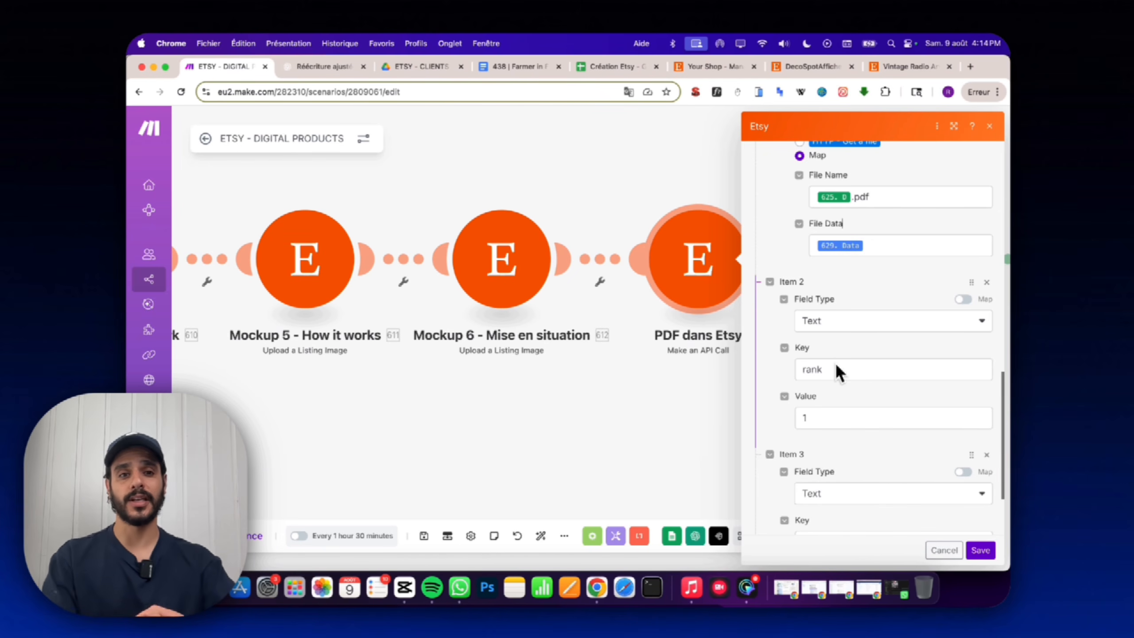
{"action": "scroll", "coordinate": [840, 371], "scroll_direction": "down", "scroll_amount": 4}
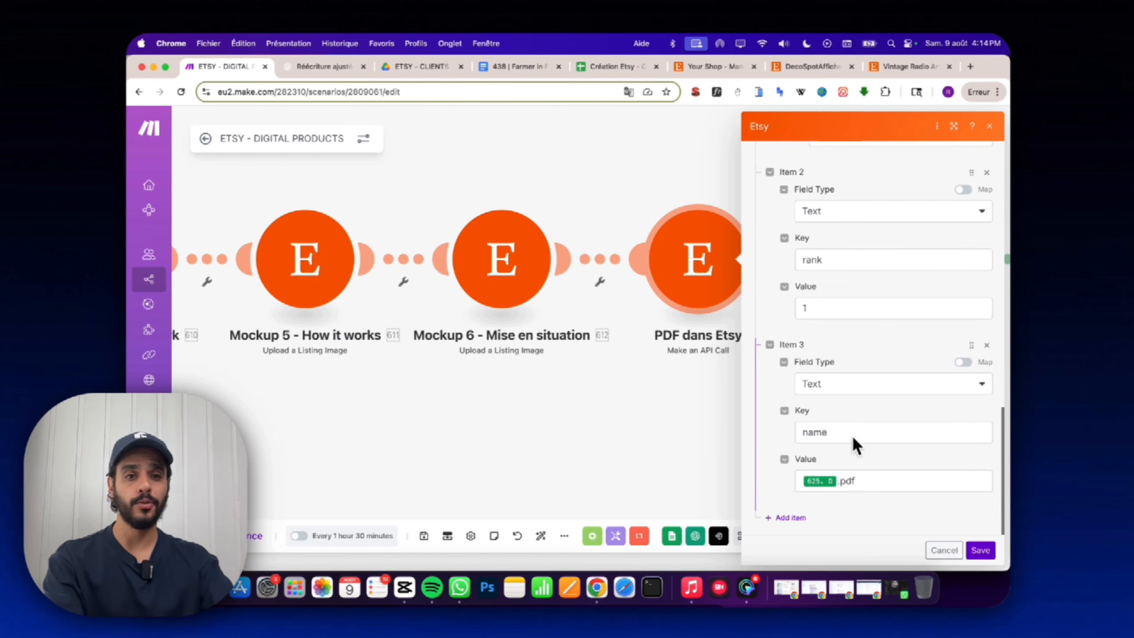
{"action": "scroll", "coordinate": [834, 467], "scroll_direction": "up", "scroll_amount": 6}
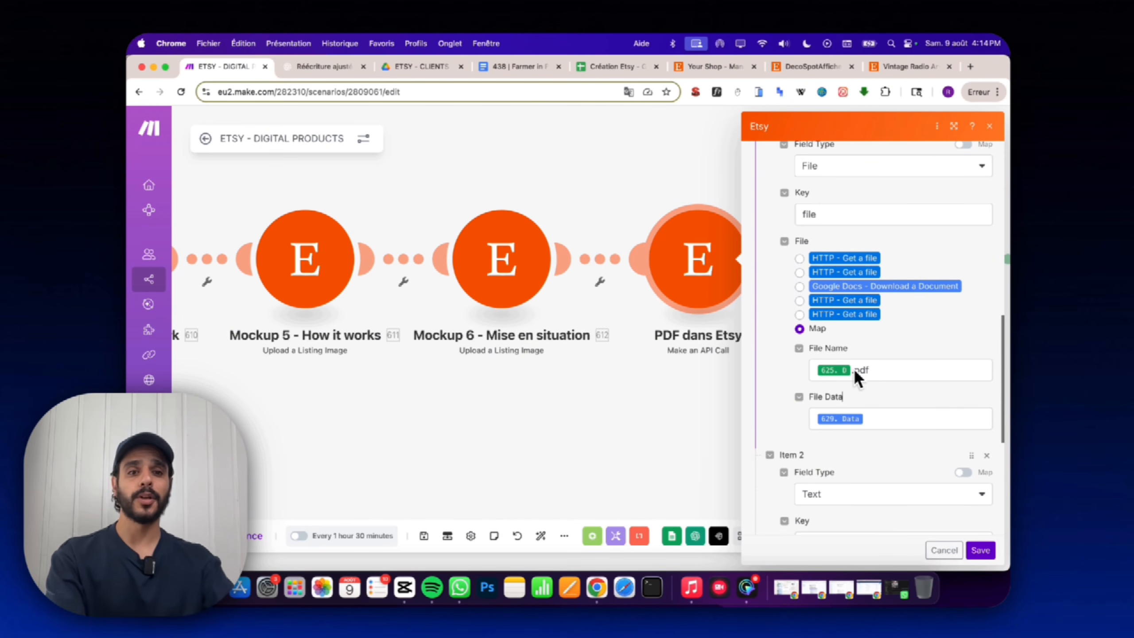
{"action": "left_click", "coordinate": [853, 369]}
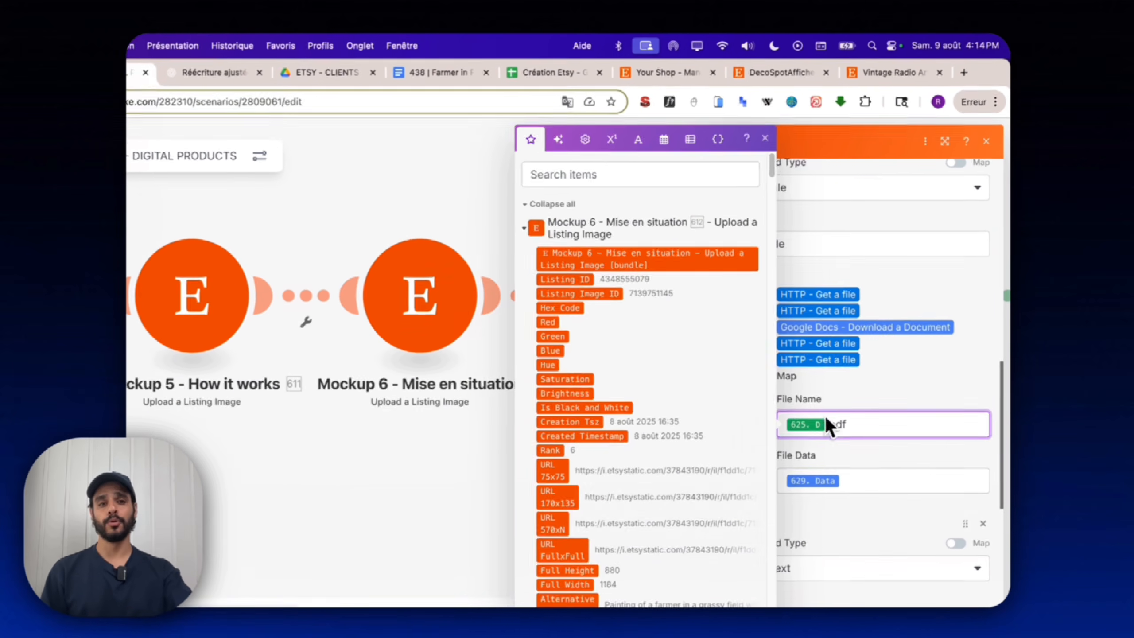
{"action": "left_click_drag", "start_coordinate": [767, 160], "coordinate": [768, 603]}
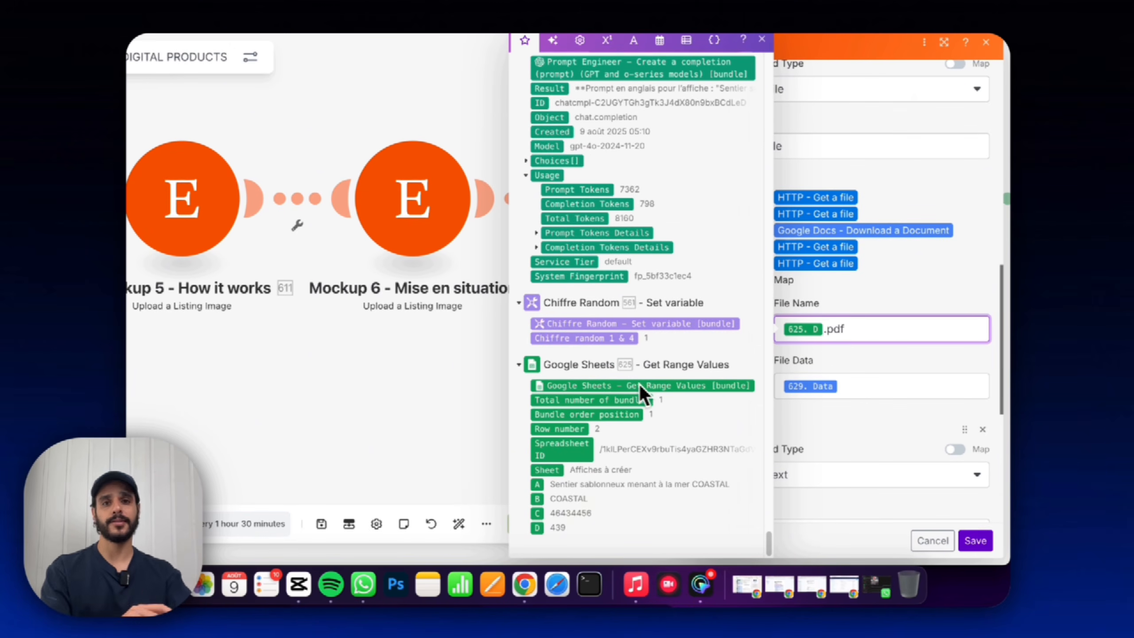
{"action": "left_click", "coordinate": [971, 542]}
Look back through the scenario from the Etsy publication modules toward its earlier modules.
{"action": "scroll", "coordinate": [840, 427], "scroll_direction": "down", "scroll_amount": 10}
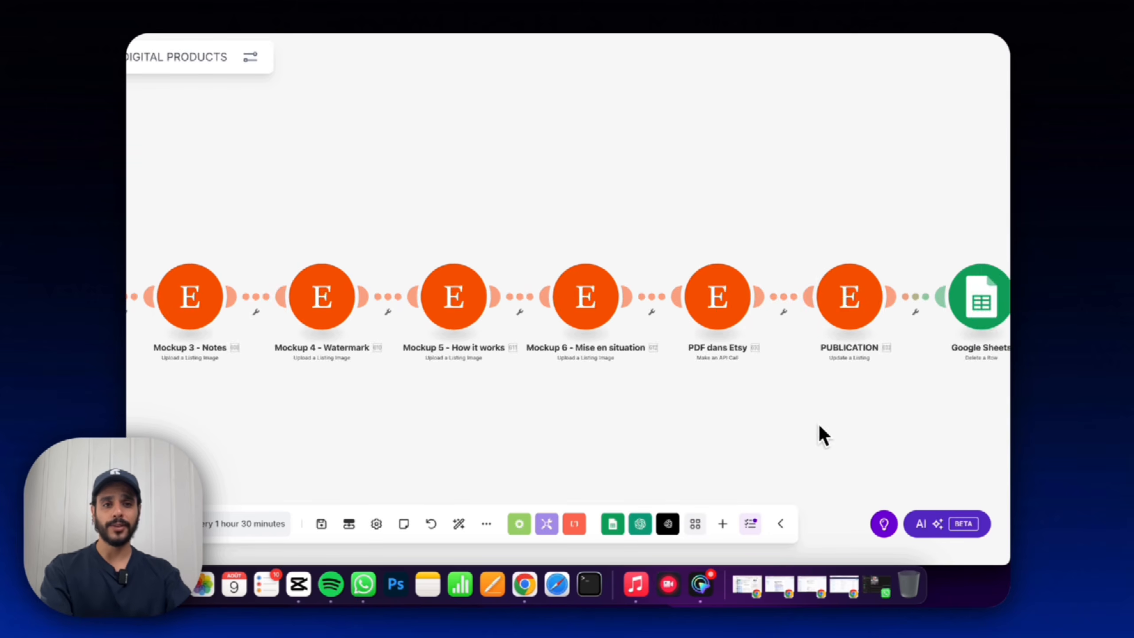
{"action": "mouse_move", "coordinate": [837, 415]}
{"action": "left_mouse_down"}
{"action": "mouse_move", "coordinate": [861, 342]}
{"action": "mouse_move", "coordinate": [891, 319]}
{"action": "left_mouse_up"}
{"action": "left_click_drag", "start_coordinate": [441, 337], "coordinate": [893, 340]}
{"action": "left_click_drag", "start_coordinate": [258, 333], "coordinate": [670, 342]}
{"action": "left_click_drag", "start_coordinate": [347, 340], "coordinate": [502, 345]}
{"action": "left_click_drag", "start_coordinate": [354, 372], "coordinate": [461, 392]}
{"action": "scroll", "coordinate": [485, 304], "scroll_direction": "up", "scroll_amount": 5}
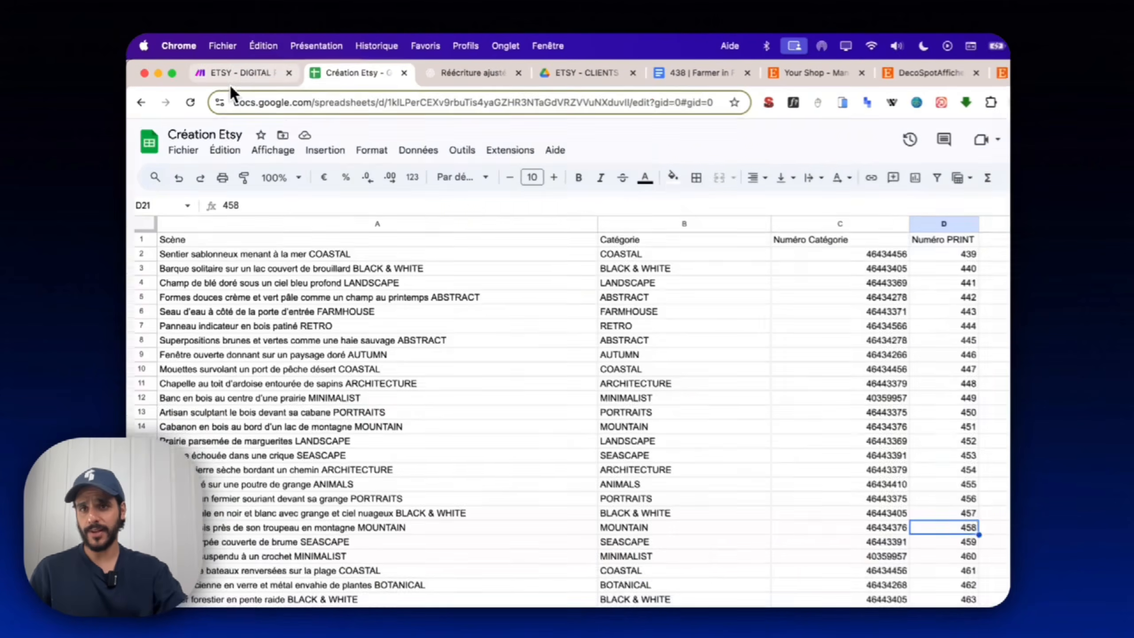
Switch from the Création Etsy spreadsheet back to the ETSY - DIGITAL PRODUCTS scenario and run it once.
{"action": "left_click", "coordinate": [237, 72]}
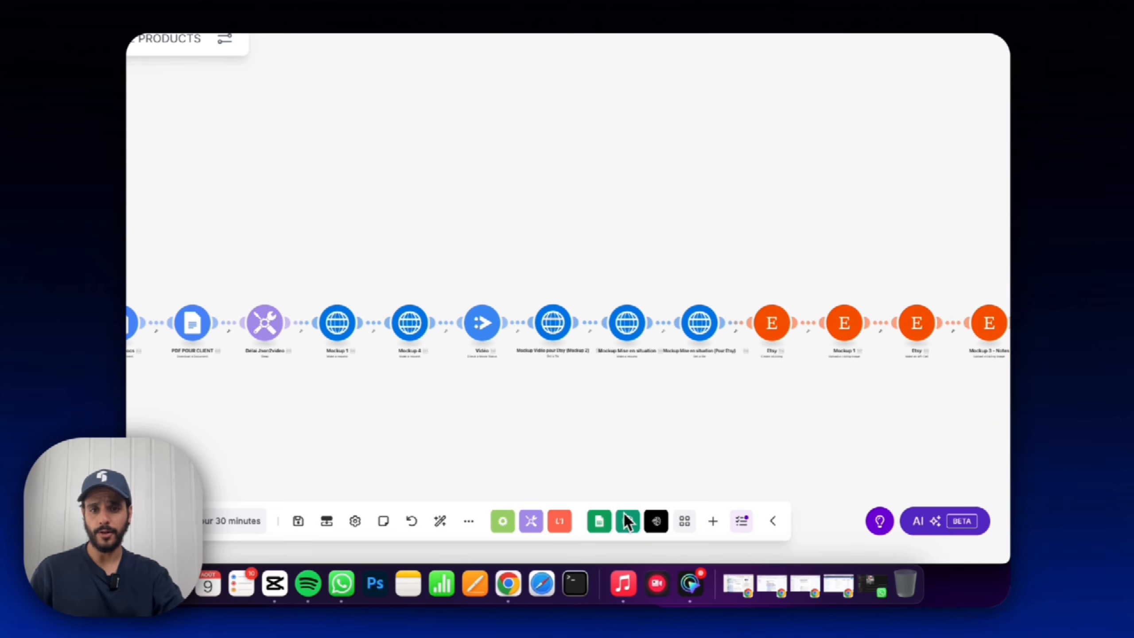
{"action": "left_click_drag", "start_coordinate": [172, 476], "coordinate": [783, 435]}
{"action": "left_click", "coordinate": [221, 524]}
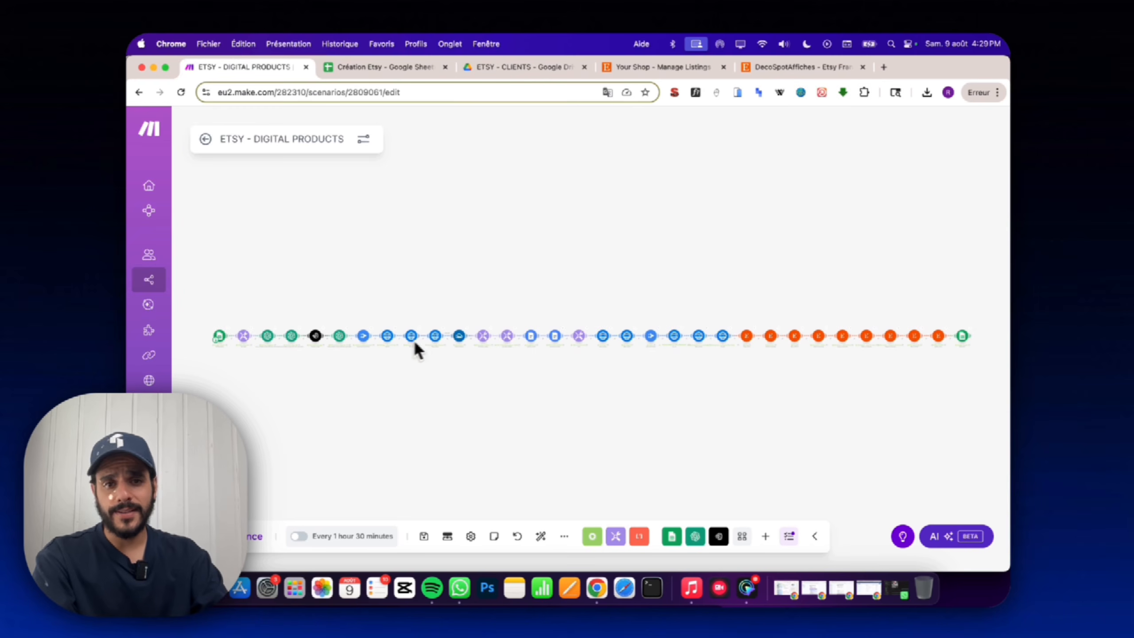
Inspect the run results along the whole scenario, through the Etsy modules to the final Google Sheets module.
{"action": "scroll", "coordinate": [226, 336], "scroll_direction": "up", "scroll_amount": 10}
{"action": "scroll", "coordinate": [482, 286], "scroll_direction": "right", "scroll_amount": 20}
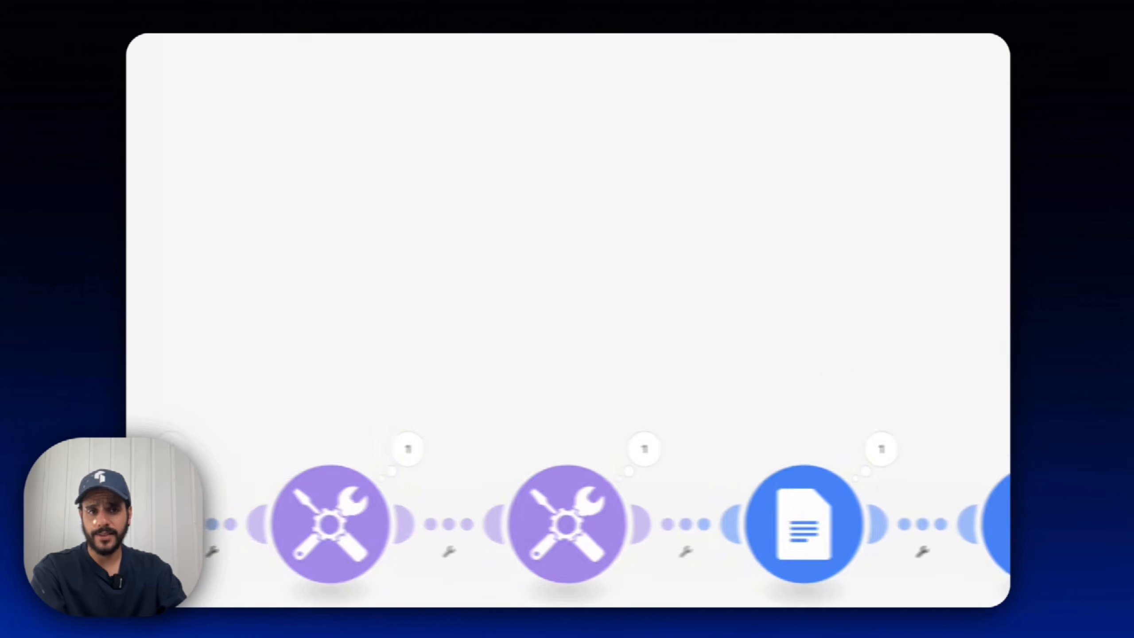
{"action": "left_click_drag", "start_coordinate": [916, 331], "coordinate": [177, 329]}
{"action": "left_click_drag", "start_coordinate": [803, 328], "coordinate": [134, 324]}
{"action": "left_click_drag", "start_coordinate": [938, 320], "coordinate": [152, 312]}
{"action": "scroll", "coordinate": [782, 315], "scroll_direction": "down", "scroll_amount": 3}
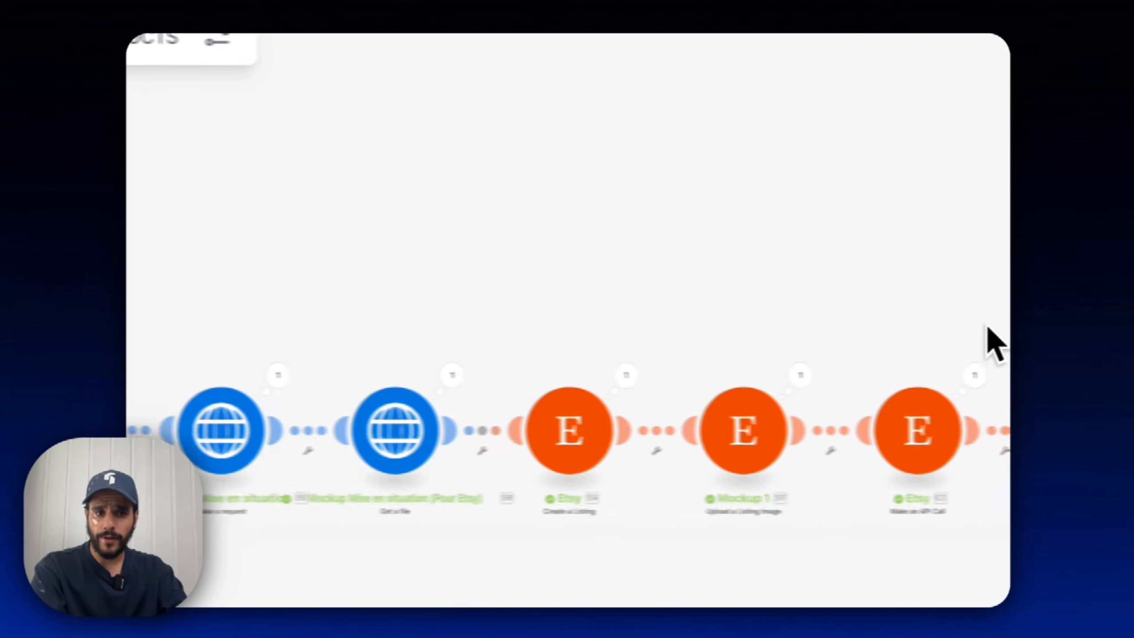
{"action": "left_click_drag", "start_coordinate": [987, 328], "coordinate": [164, 304]}
{"action": "left_click_drag", "start_coordinate": [884, 339], "coordinate": [375, 477]}
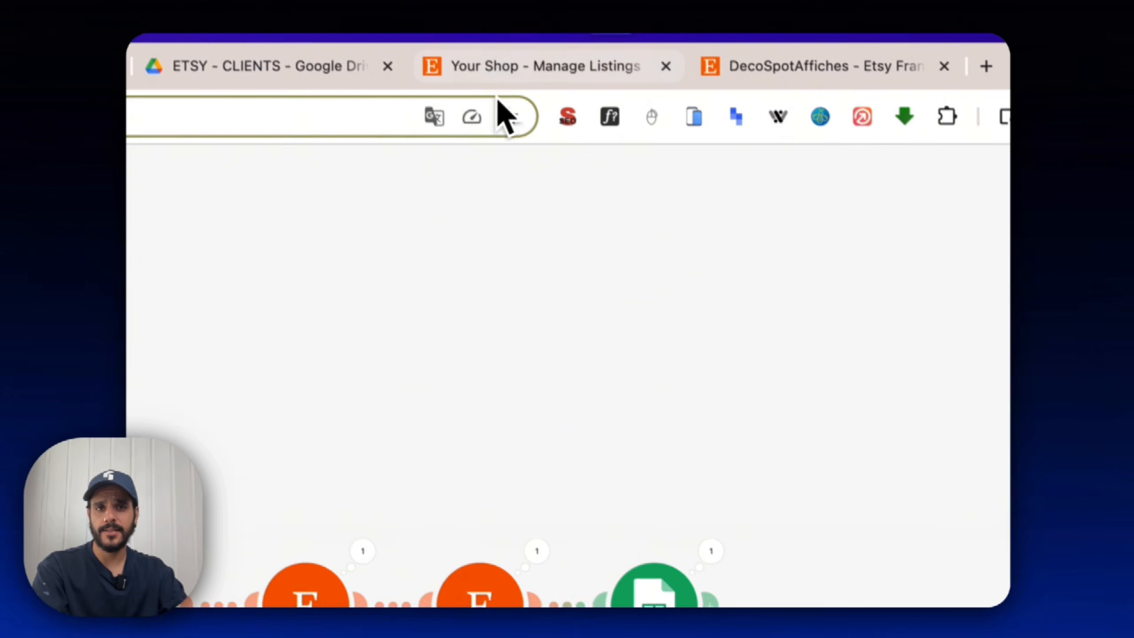
Switch to the DecoSpotAffiches Etsy shop page, reload it, and open the Coastal Dune Path Art Print listing under All items.
{"action": "left_click", "coordinate": [766, 69]}
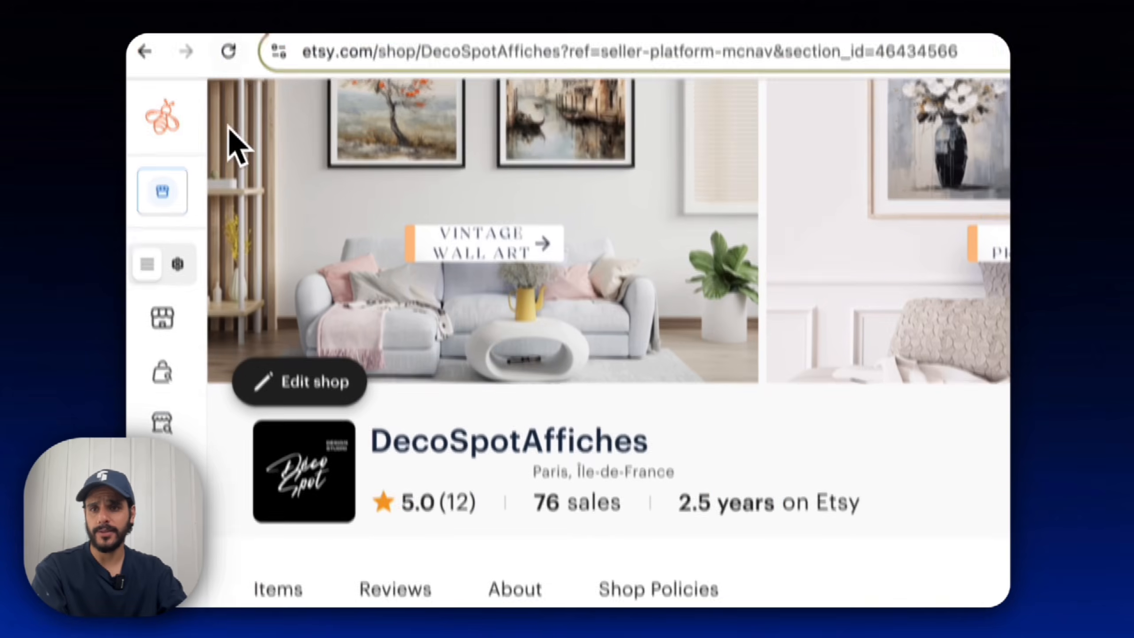
{"action": "left_click", "coordinate": [228, 52]}
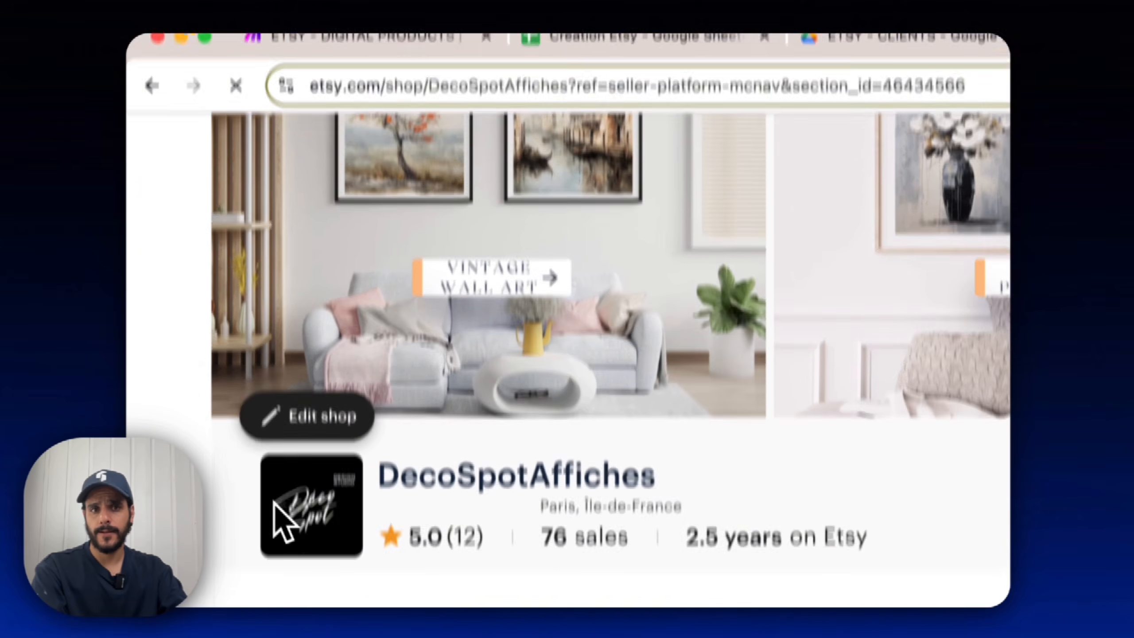
{"action": "left_click", "coordinate": [364, 497]}
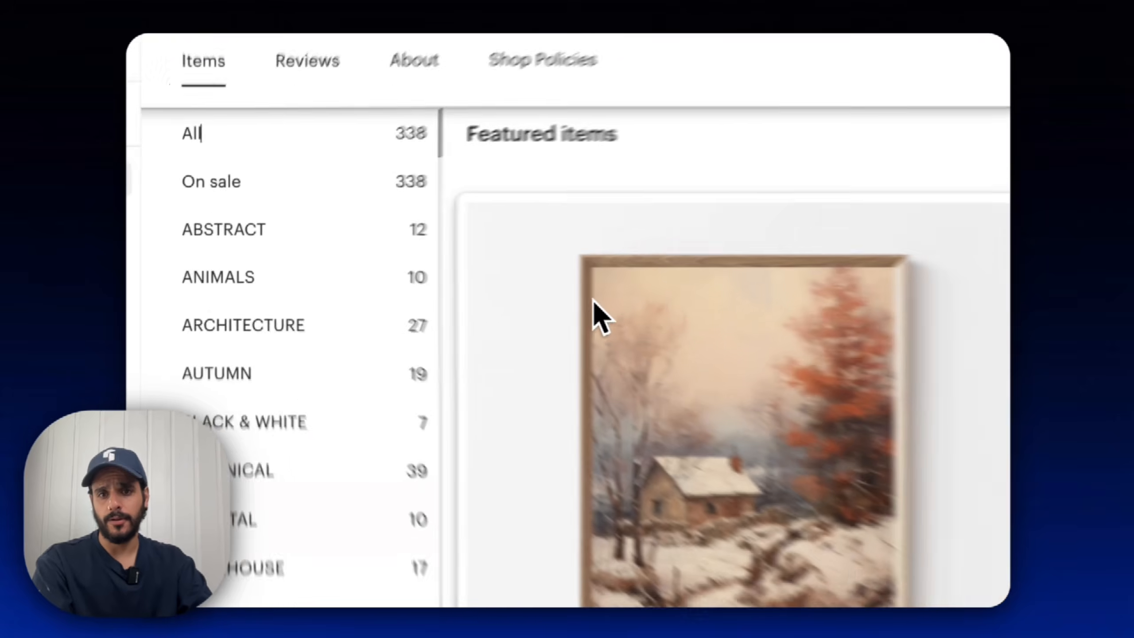
{"action": "scroll", "coordinate": [593, 302], "scroll_direction": "down", "scroll_amount": 10}
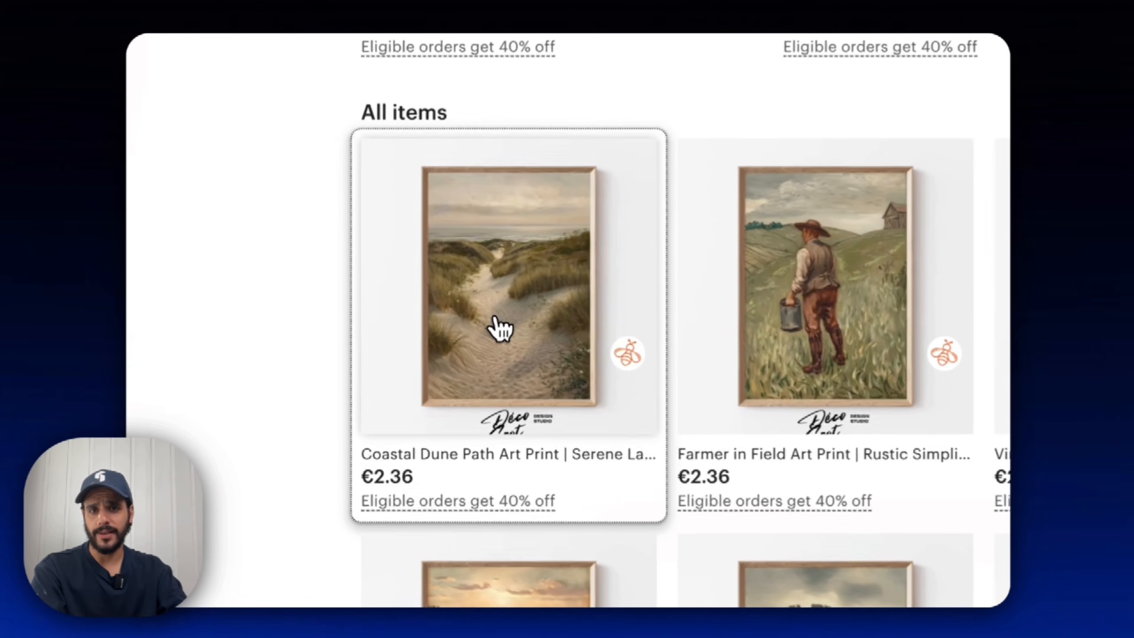
{"action": "left_click_drag", "start_coordinate": [478, 324], "coordinate": [393, 351]}
{"action": "left_click", "coordinate": [480, 286]}
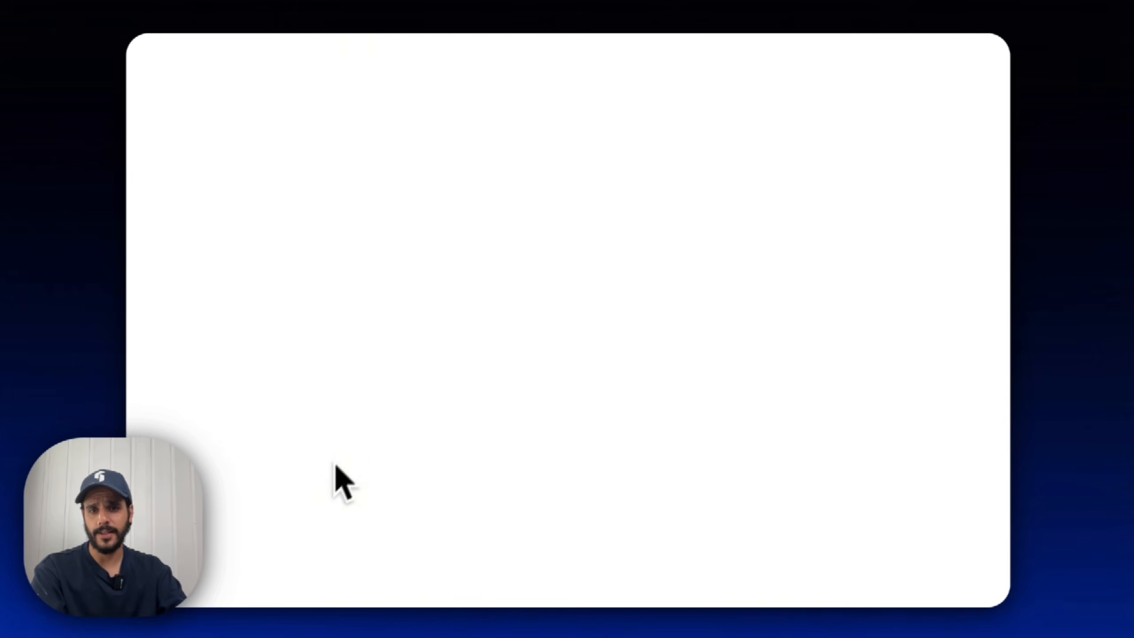
Look through the listing's media: the video, the digital art info image, the watermarked artwork, the How It Works image and the final mockup.
{"action": "scroll", "coordinate": [855, 268], "scroll_direction": "down", "scroll_amount": 3}
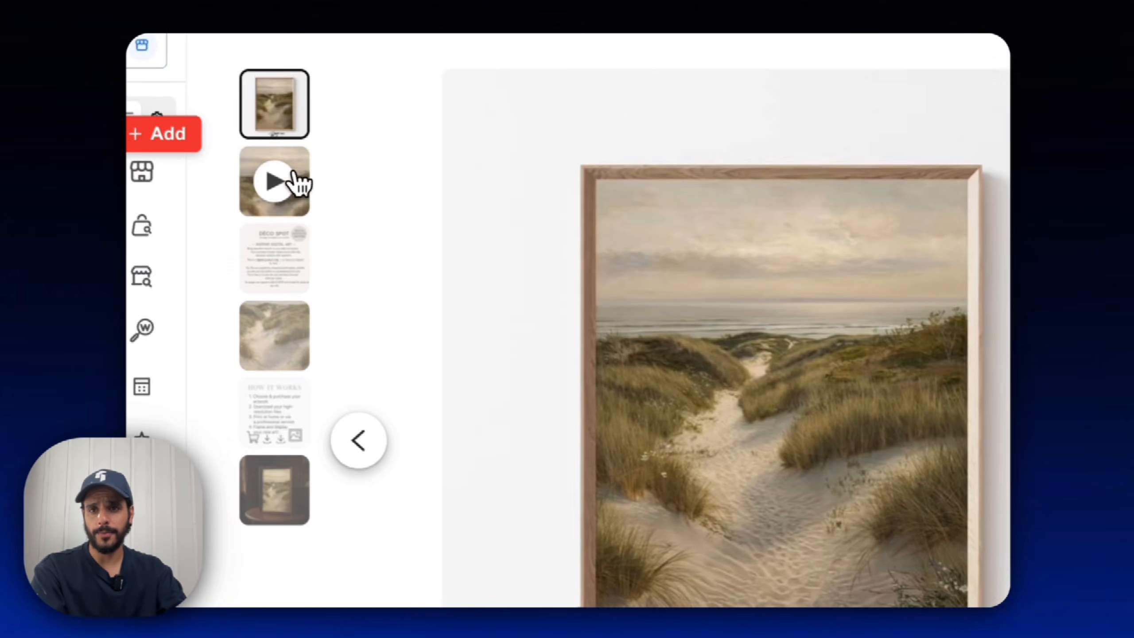
{"action": "left_click", "coordinate": [289, 172]}
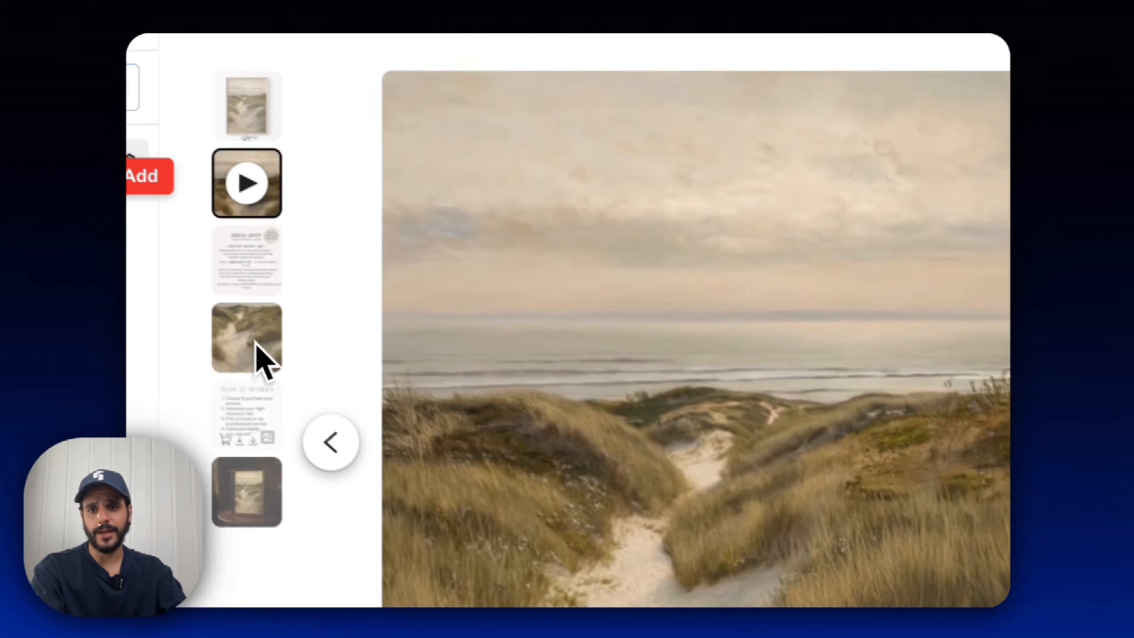
{"action": "left_click", "coordinate": [245, 264]}
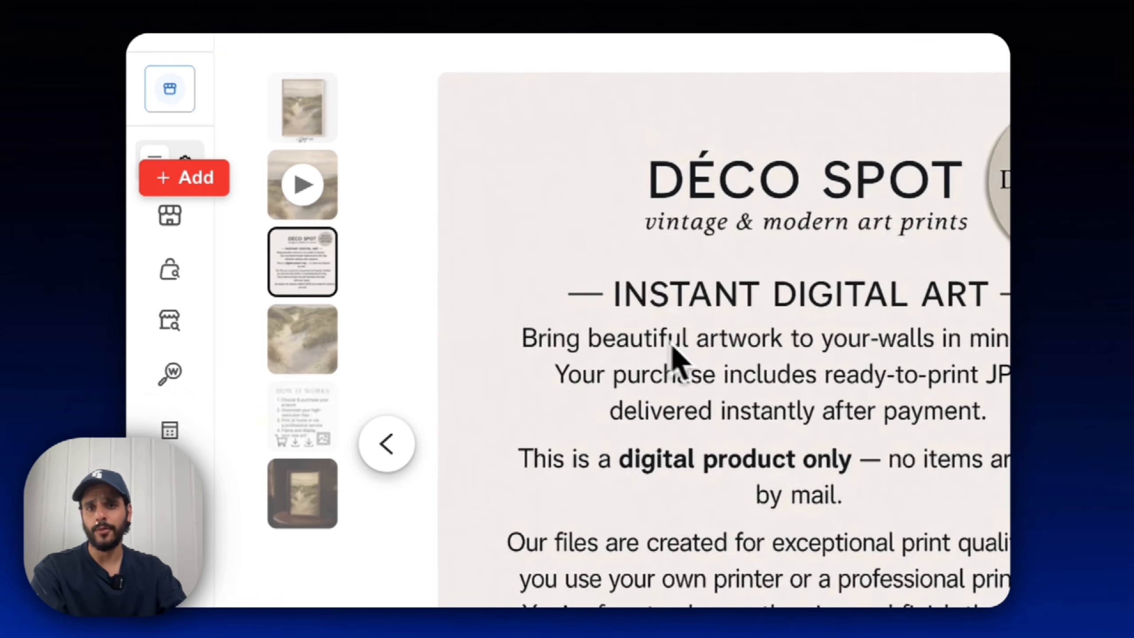
{"action": "left_click", "coordinate": [282, 352]}
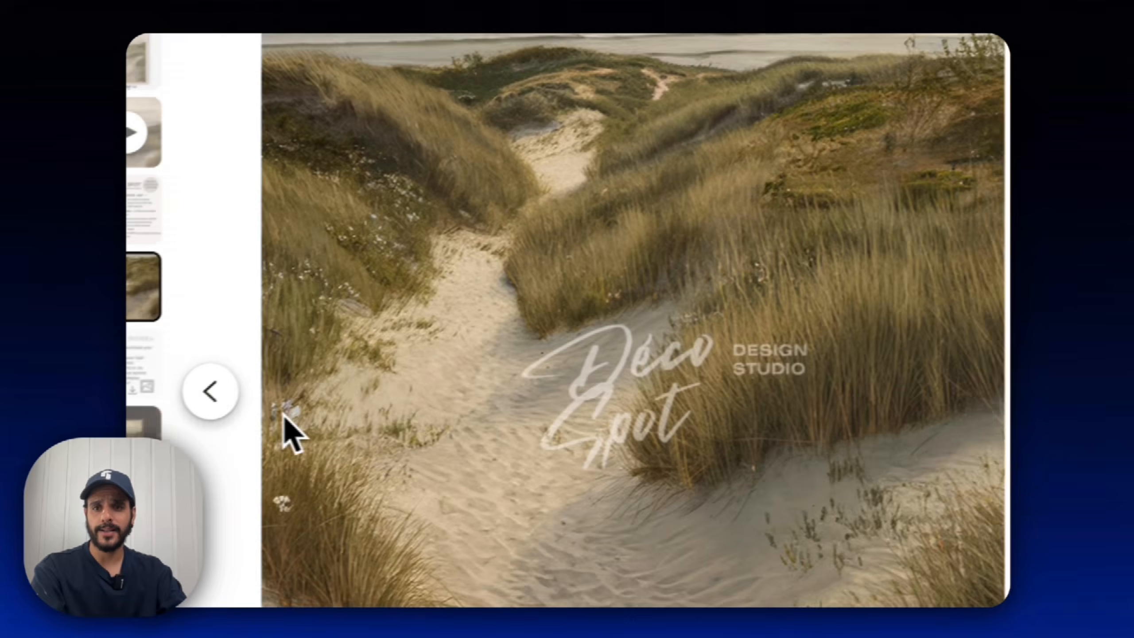
{"action": "left_click", "coordinate": [136, 369]}
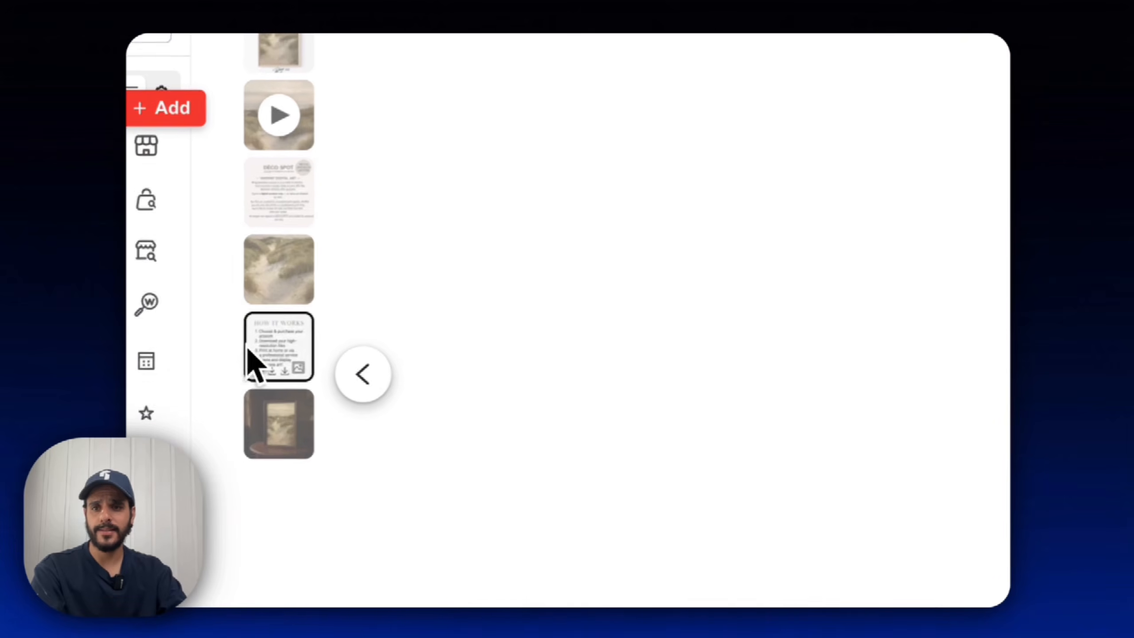
{"action": "left_click", "coordinate": [201, 429]}
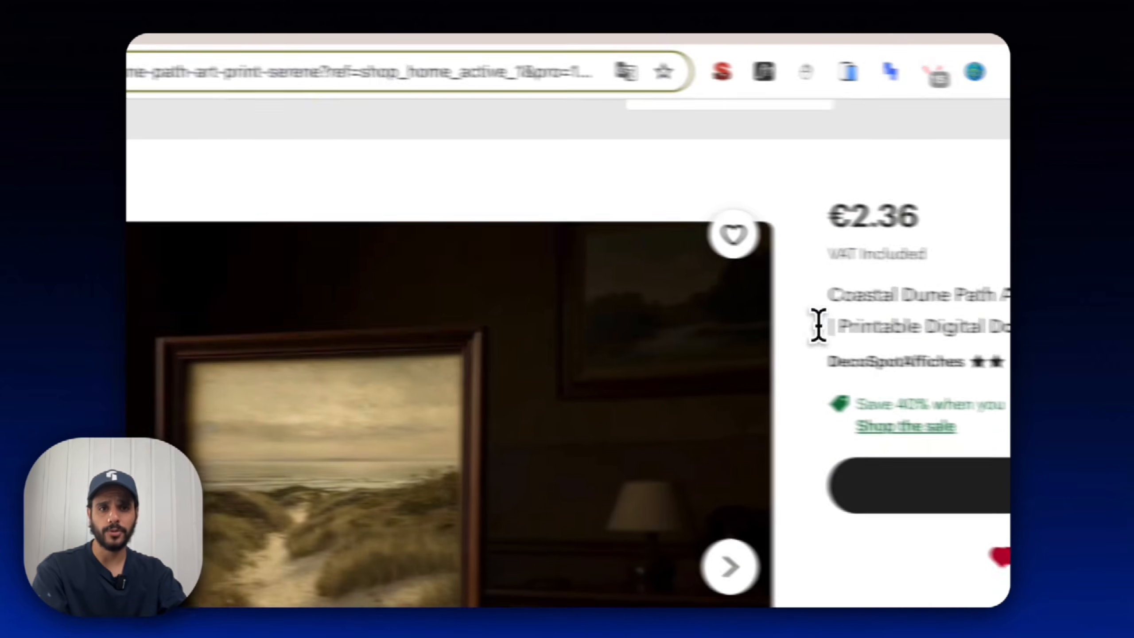
Check the listing's title and item details, expand the full description and read through it.
{"action": "left_click_drag", "start_coordinate": [555, 284], "coordinate": [977, 300]}
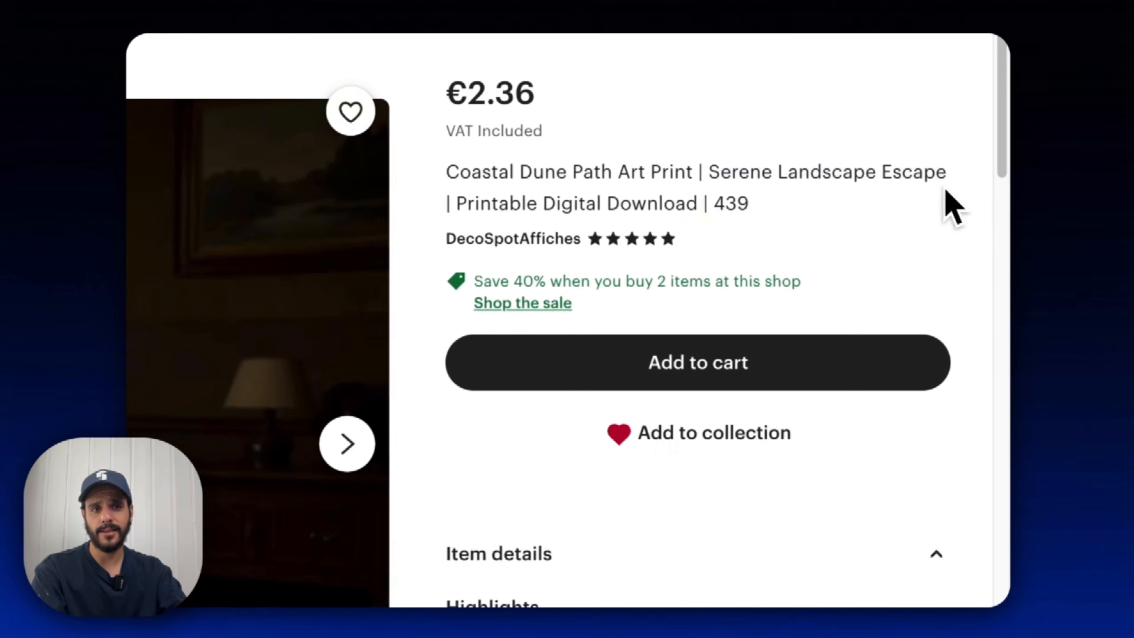
{"action": "scroll", "coordinate": [951, 206], "scroll_direction": "down", "scroll_amount": 10}
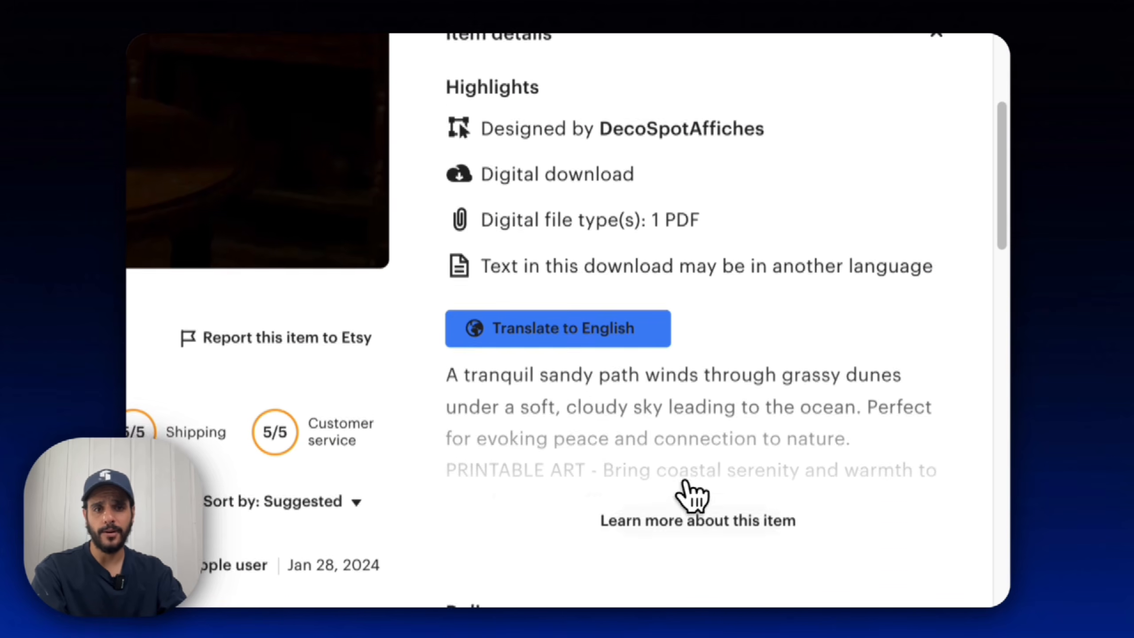
{"action": "scroll", "coordinate": [686, 482], "scroll_direction": "down", "scroll_amount": 1}
{"action": "left_click", "coordinate": [686, 482]}
{"action": "scroll", "coordinate": [652, 443], "scroll_direction": "down", "scroll_amount": 4}
{"action": "left_click_drag", "start_coordinate": [750, 273], "coordinate": [393, 189]}
{"action": "left_click", "coordinate": [563, 232]}
{"action": "scroll", "coordinate": [625, 353], "scroll_direction": "up", "scroll_amount": 1}
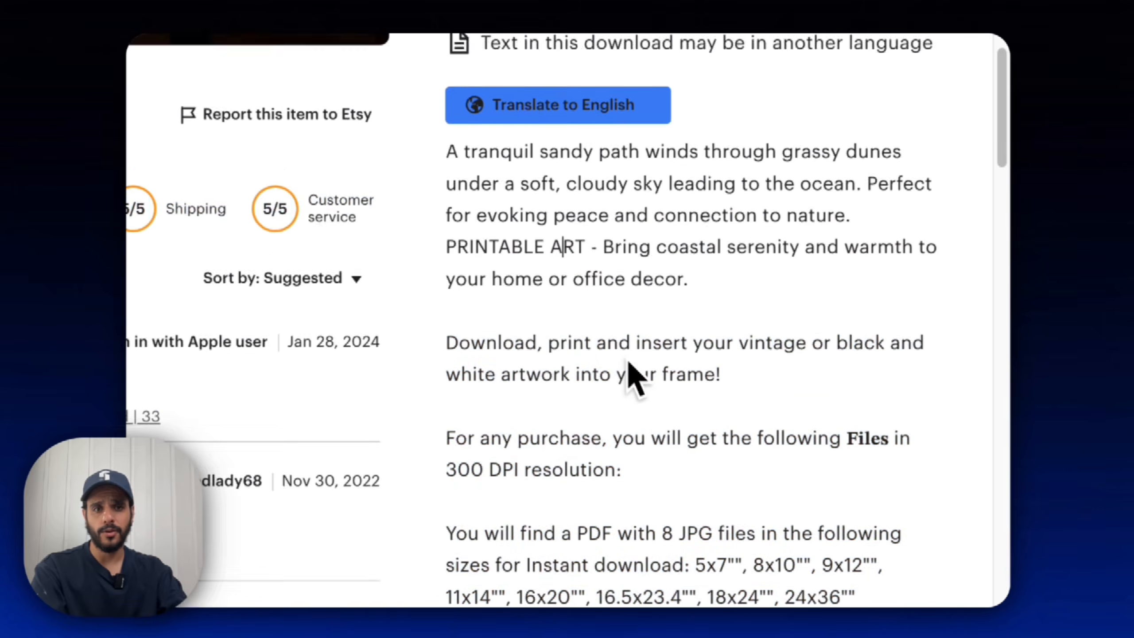
{"action": "scroll", "coordinate": [634, 378], "scroll_direction": "up", "scroll_amount": 10}
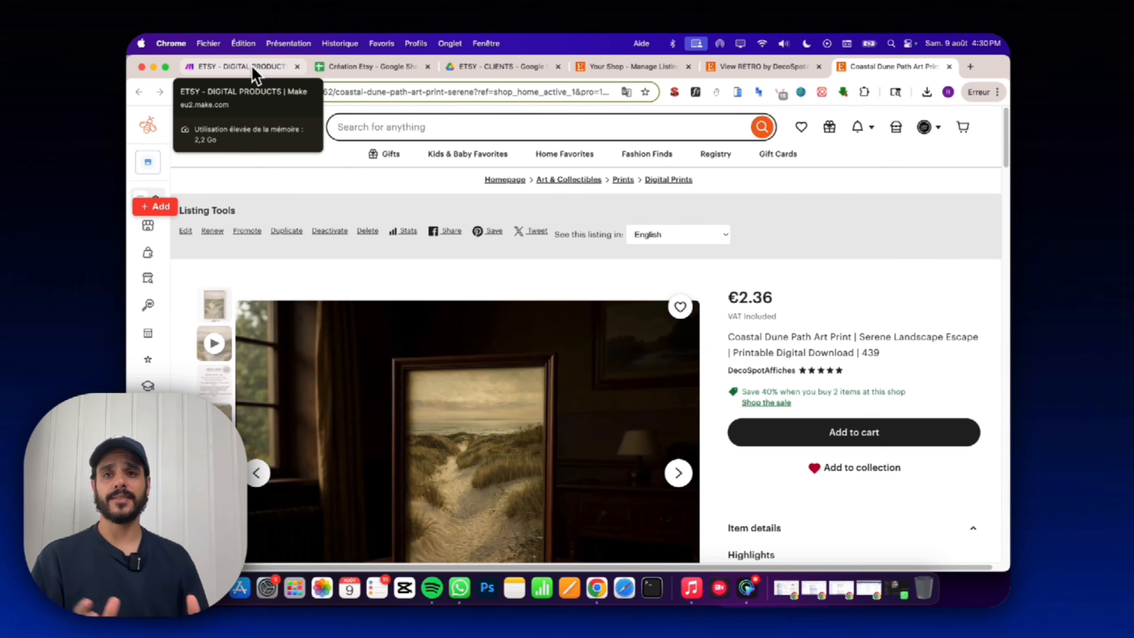
Return to the ETSY - DIGITAL PRODUCTS scenario in Make and inspect the run output of the Chiffre Random module.
{"action": "left_click", "coordinate": [253, 67]}
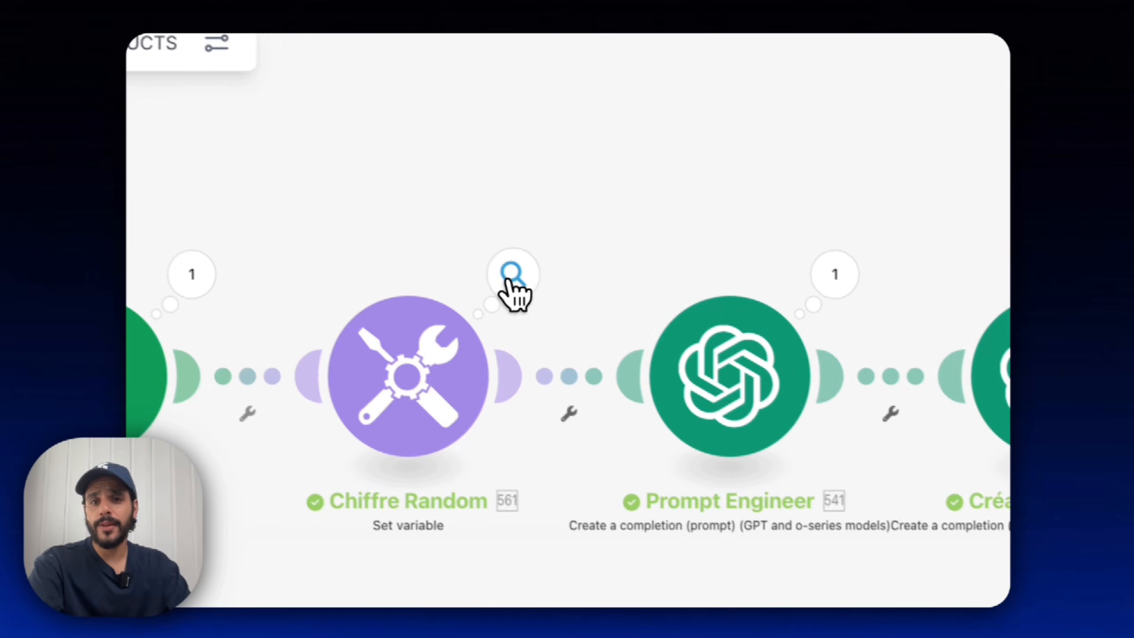
{"action": "left_click", "coordinate": [457, 270]}
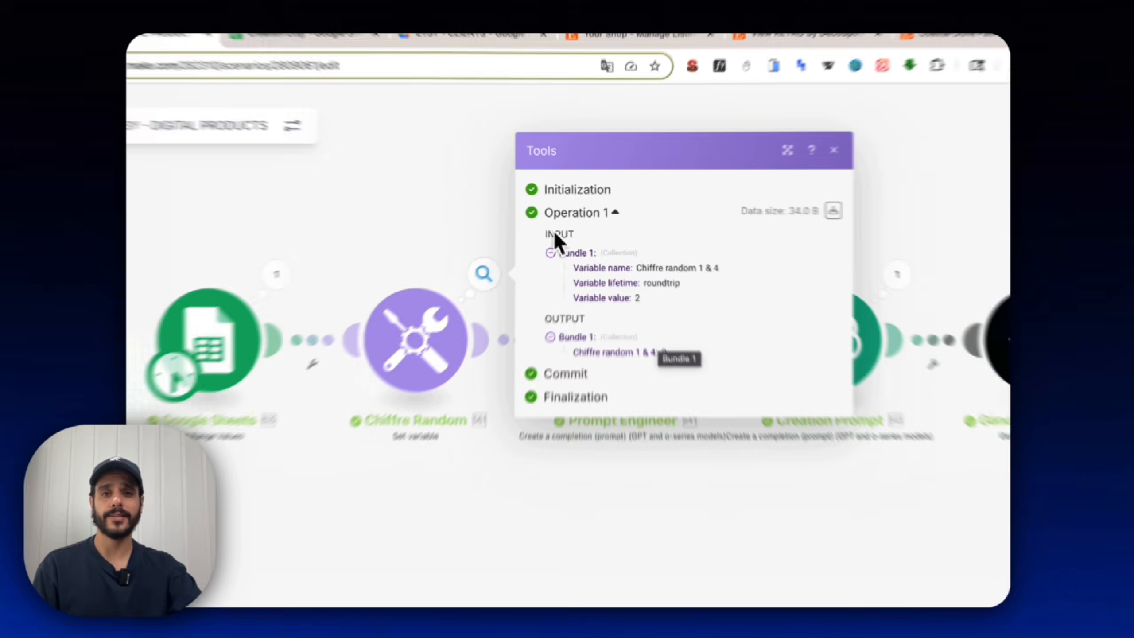
{"action": "left_click", "coordinate": [515, 181]}
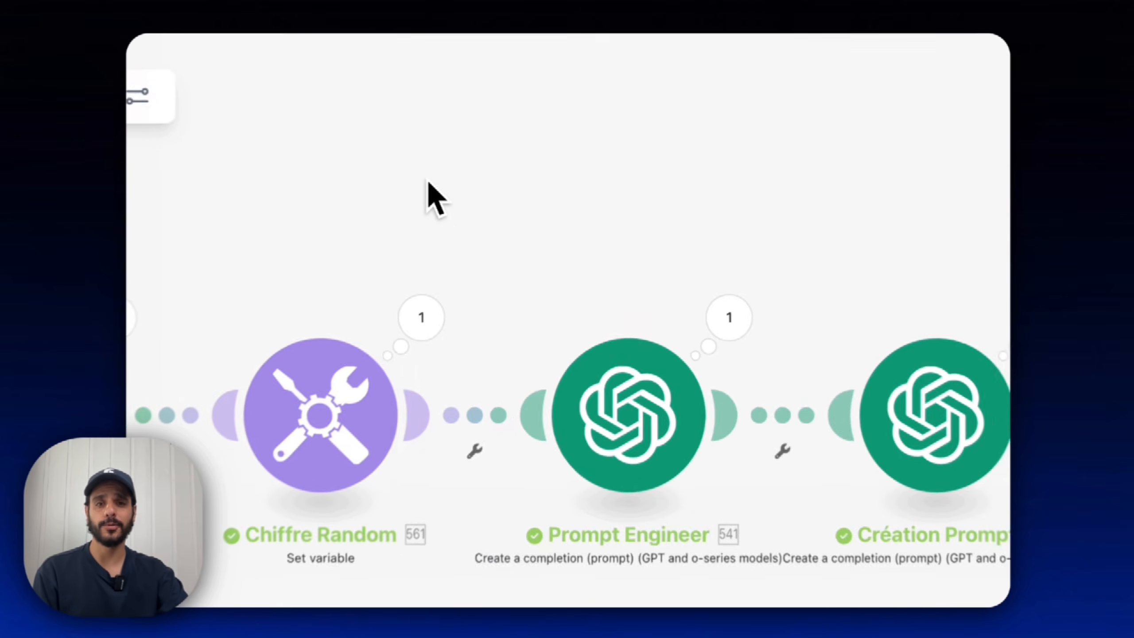
Expand the Prompt Engineer module's output result, read the generated poster prompt through to its JSON part, and close the results.
{"action": "left_click_drag", "start_coordinate": [604, 194], "coordinate": [594, 192]}
{"action": "left_click", "coordinate": [536, 314]}
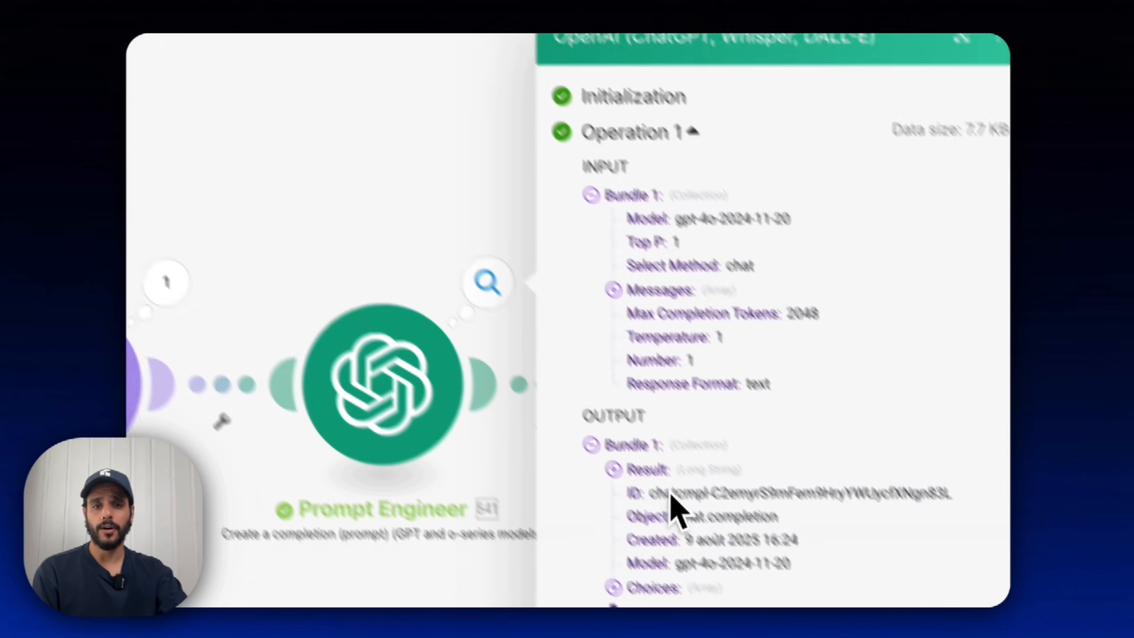
{"action": "left_click", "coordinate": [413, 349]}
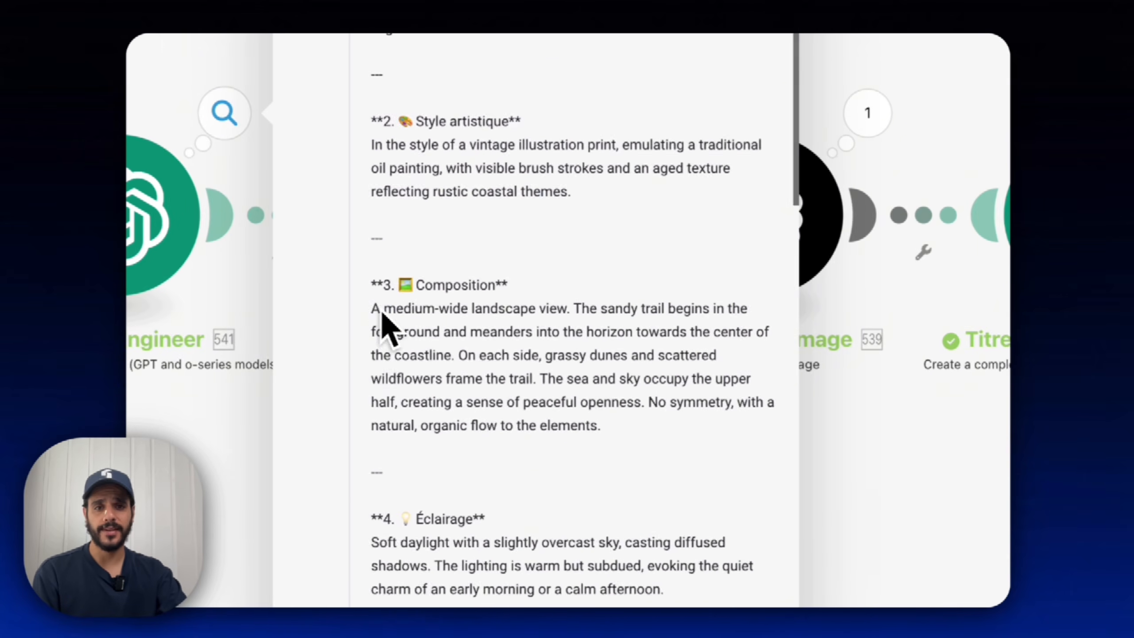
{"action": "scroll", "coordinate": [431, 198], "scroll_direction": "up", "scroll_amount": 7}
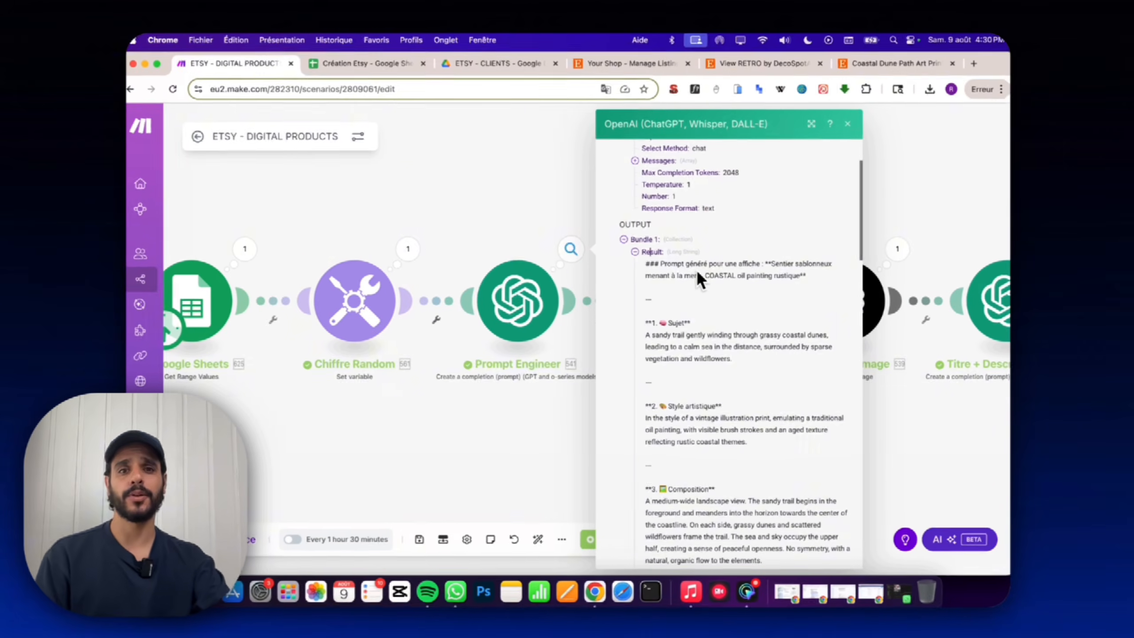
{"action": "scroll", "coordinate": [697, 269], "scroll_direction": "down", "scroll_amount": 7}
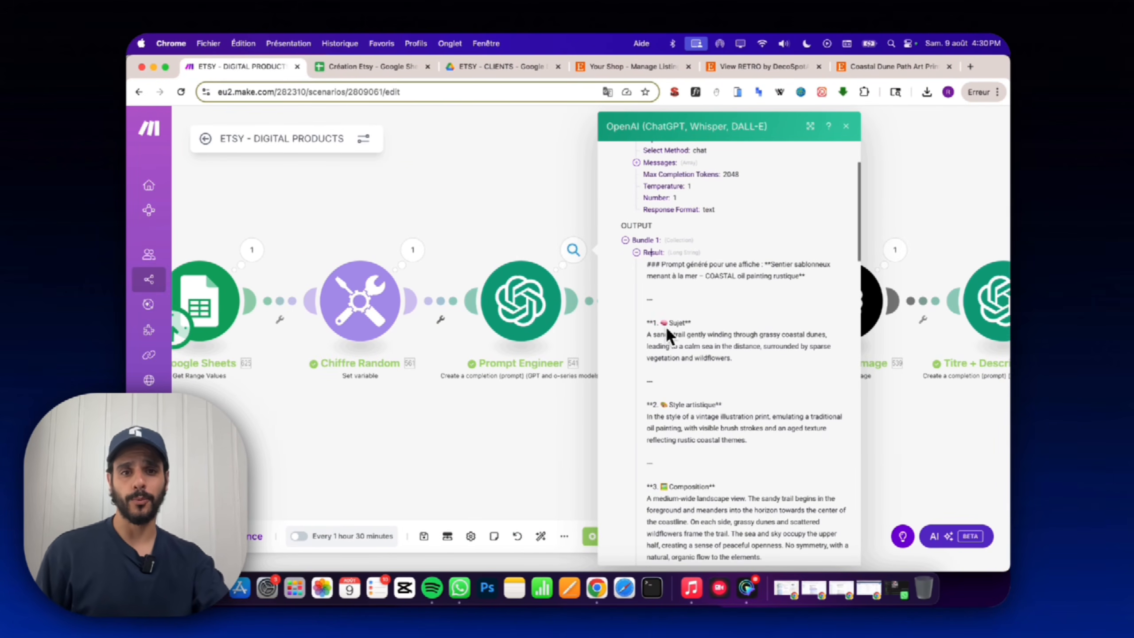
{"action": "scroll", "coordinate": [699, 309], "scroll_direction": "down", "scroll_amount": 15}
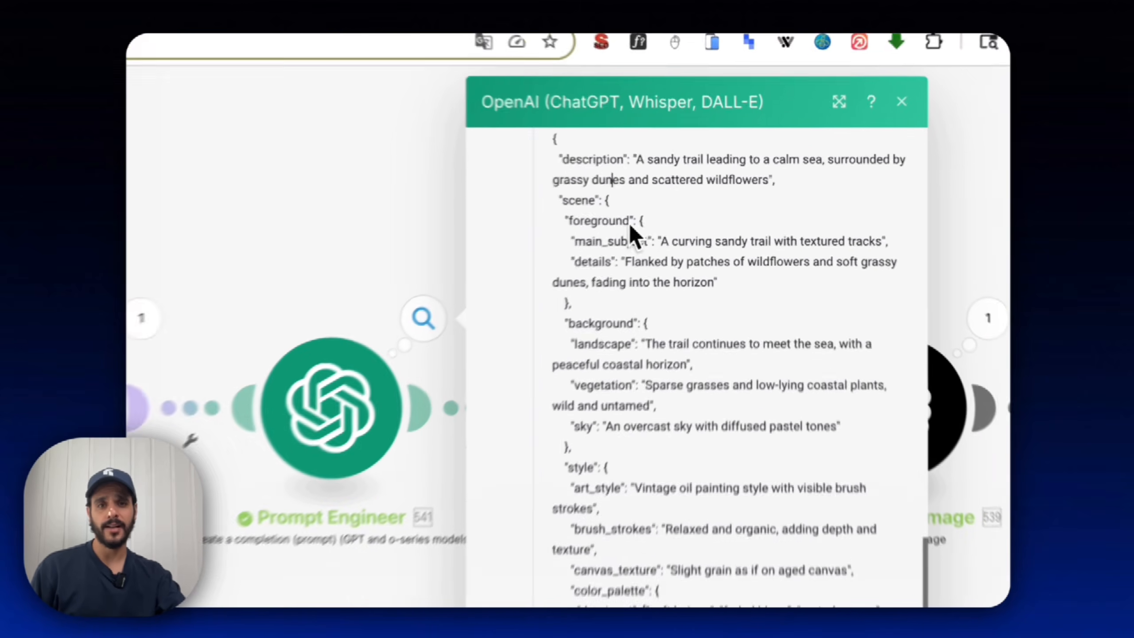
{"action": "scroll", "coordinate": [643, 402], "scroll_direction": "down", "scroll_amount": 6}
{"action": "left_click", "coordinate": [260, 228]}
Expand the Création Prompt module's output result, read through the generated JSON prompt, and close the results.
{"action": "left_click_drag", "start_coordinate": [715, 179], "coordinate": [353, 171]}
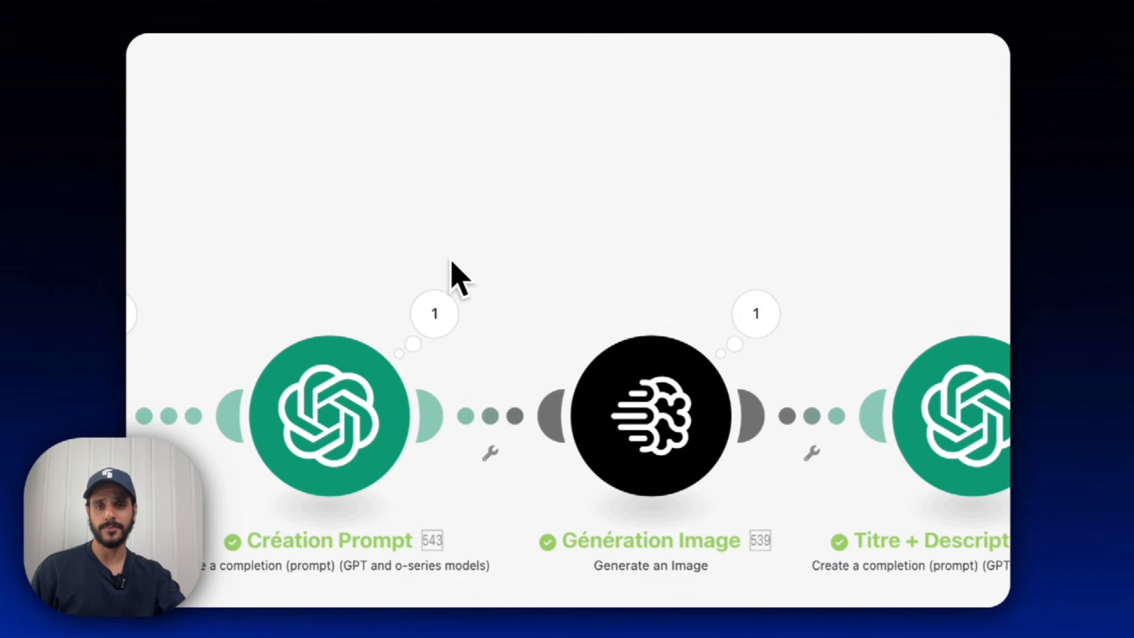
{"action": "left_click", "coordinate": [426, 321]}
{"action": "left_click", "coordinate": [504, 347]}
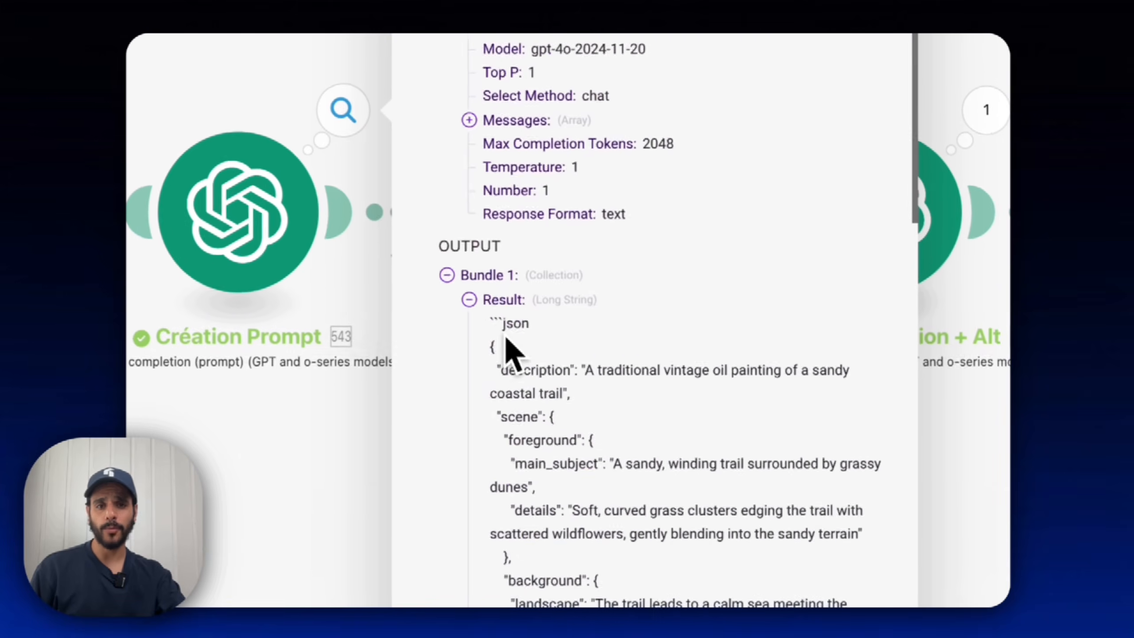
{"action": "scroll", "coordinate": [531, 312], "scroll_direction": "down", "scroll_amount": 7}
{"action": "scroll", "coordinate": [607, 377], "scroll_direction": "down", "scroll_amount": 3}
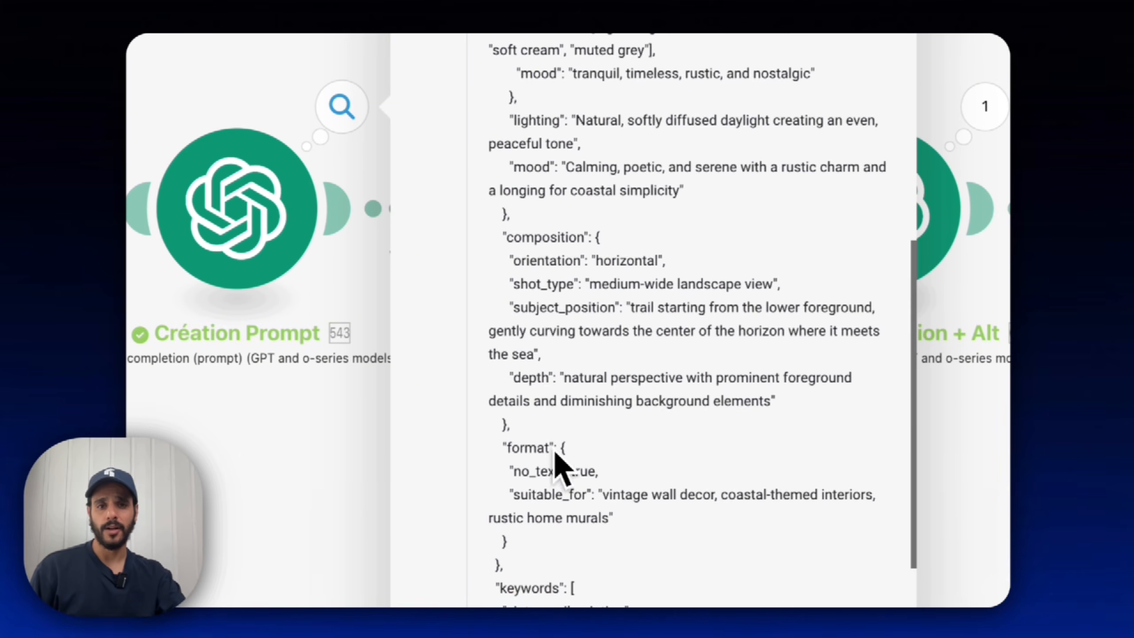
{"action": "left_click", "coordinate": [438, 203]}
Inspect the Génération Image module's run output and read the prompt used for the image.
{"action": "left_click_drag", "start_coordinate": [438, 203], "coordinate": [179, 190]}
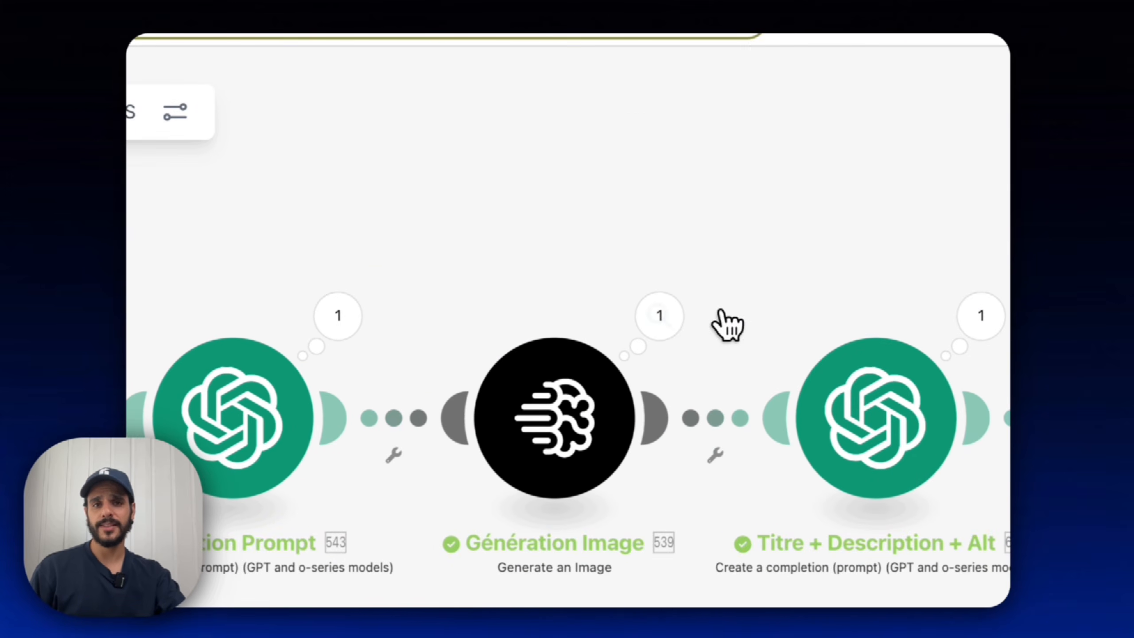
{"action": "left_click", "coordinate": [661, 318]}
{"action": "left_click_drag", "start_coordinate": [562, 264], "coordinate": [669, 415]}
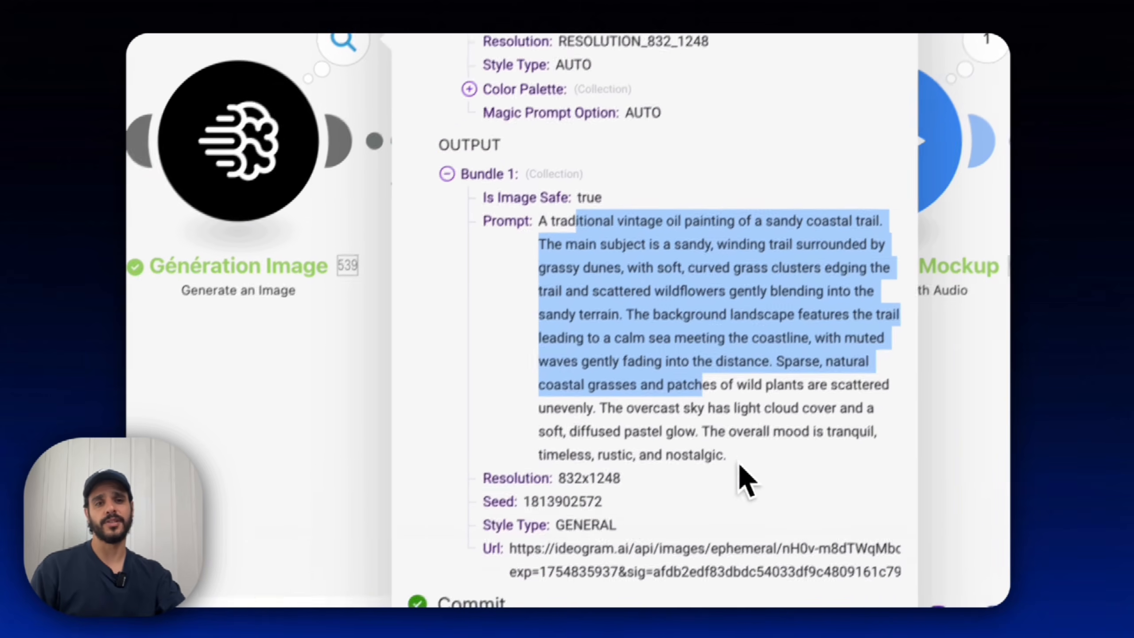
{"action": "left_click_drag", "start_coordinate": [611, 367], "coordinate": [554, 279]}
{"action": "left_click", "coordinate": [480, 323]}
Open the generated image's Ideogram URL from the module output in its own tab.
{"action": "triple_click", "coordinate": [714, 550]}
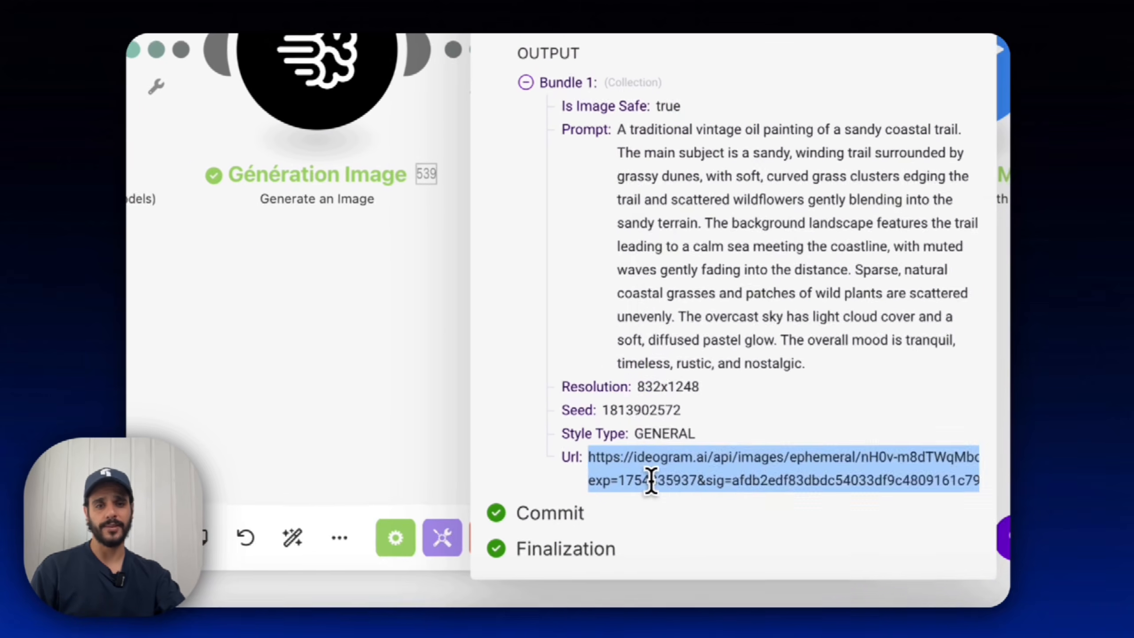
{"action": "right_click", "coordinate": [684, 550]}
{"action": "left_click", "coordinate": [742, 326]}
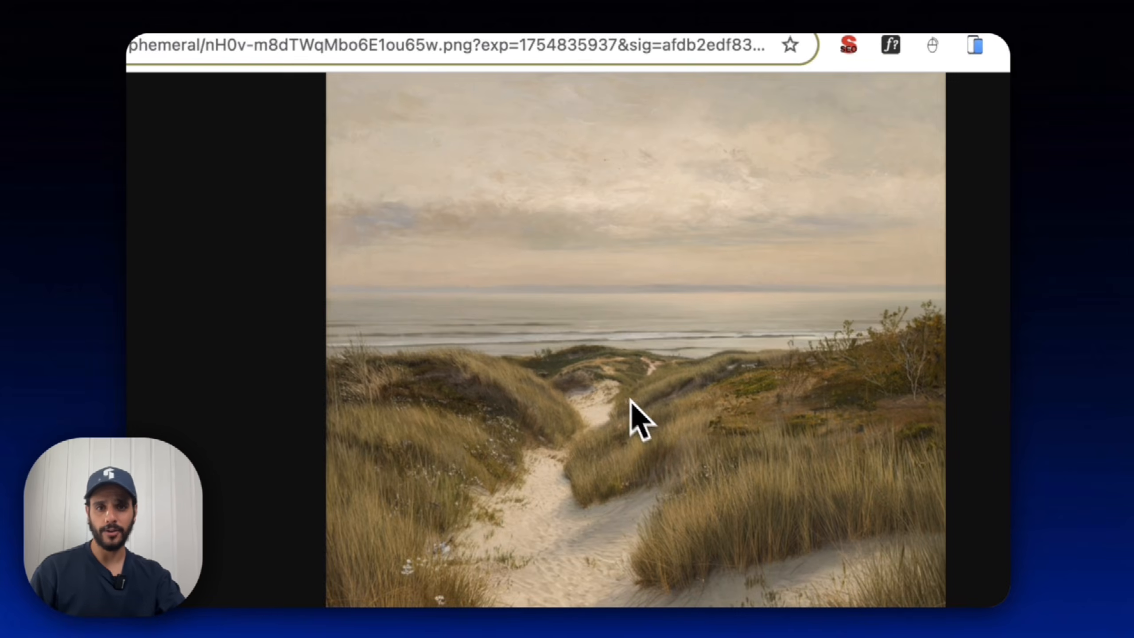
Go back to the scenario and review the title, short description and alt text in the Titre + Description + Alt module's result.
{"action": "left_click", "coordinate": [332, 96]}
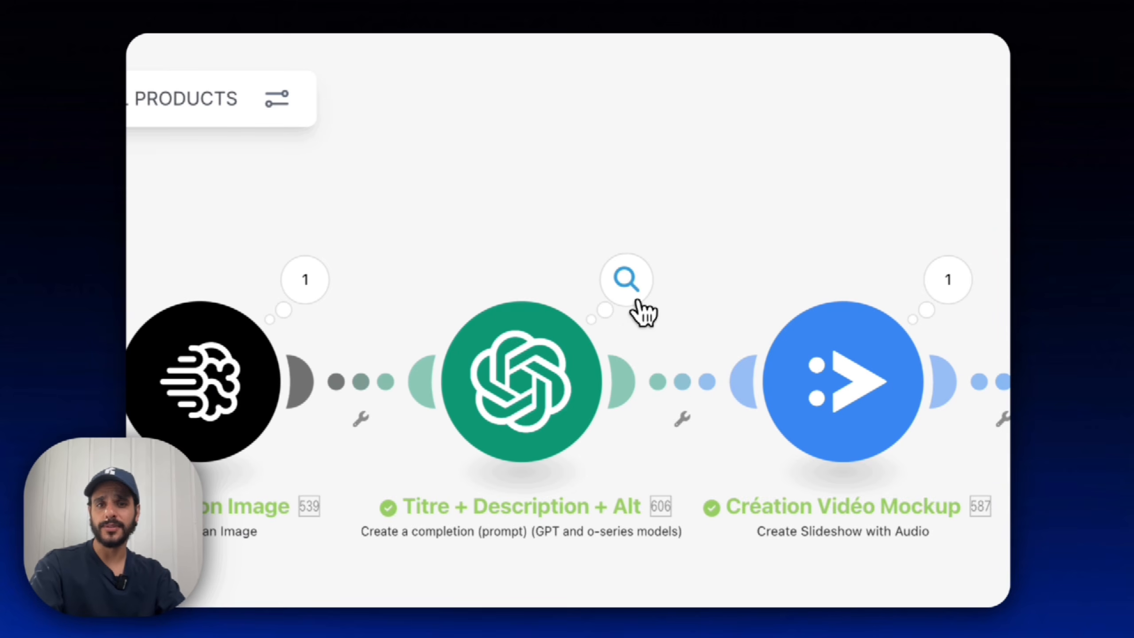
{"action": "left_click", "coordinate": [637, 302]}
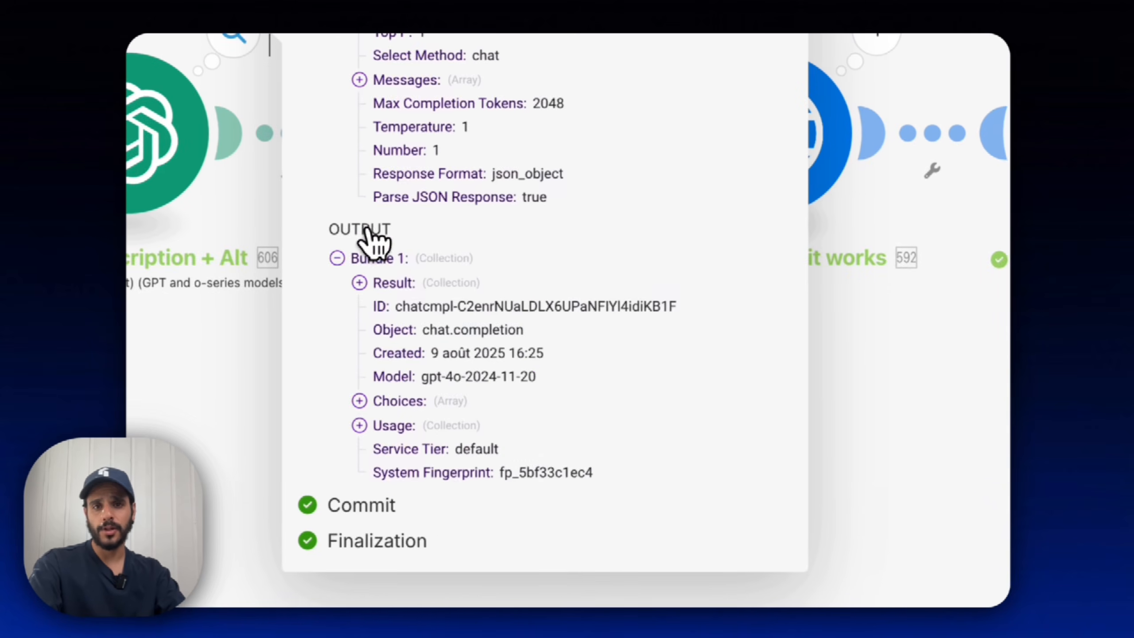
{"action": "left_click", "coordinate": [357, 281]}
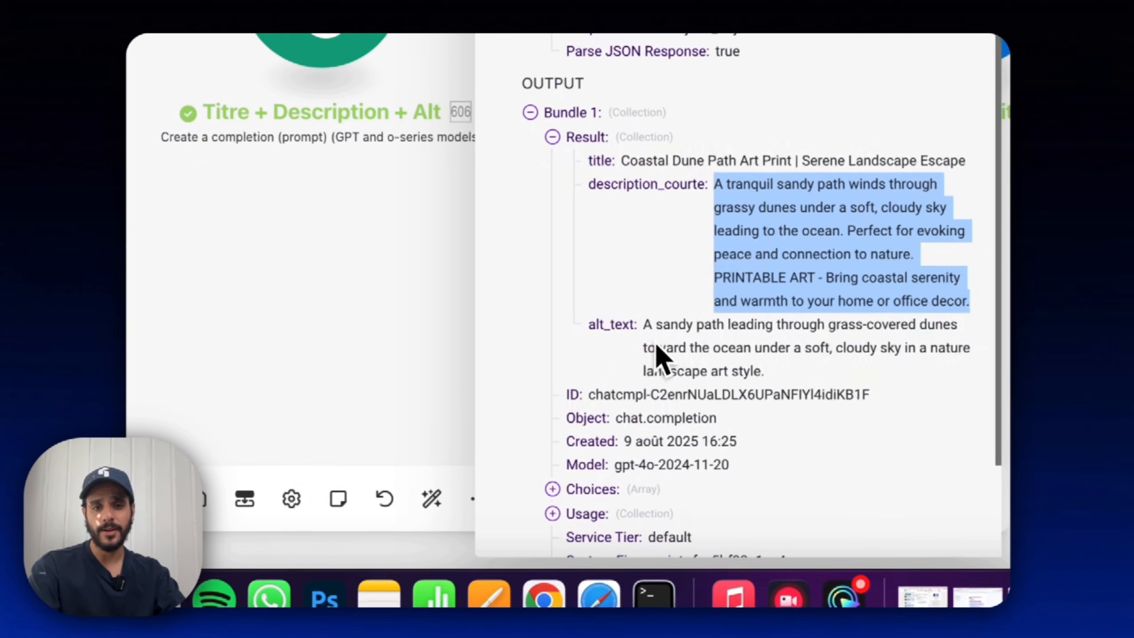
{"action": "left_click_drag", "start_coordinate": [461, 492], "coordinate": [595, 534]}
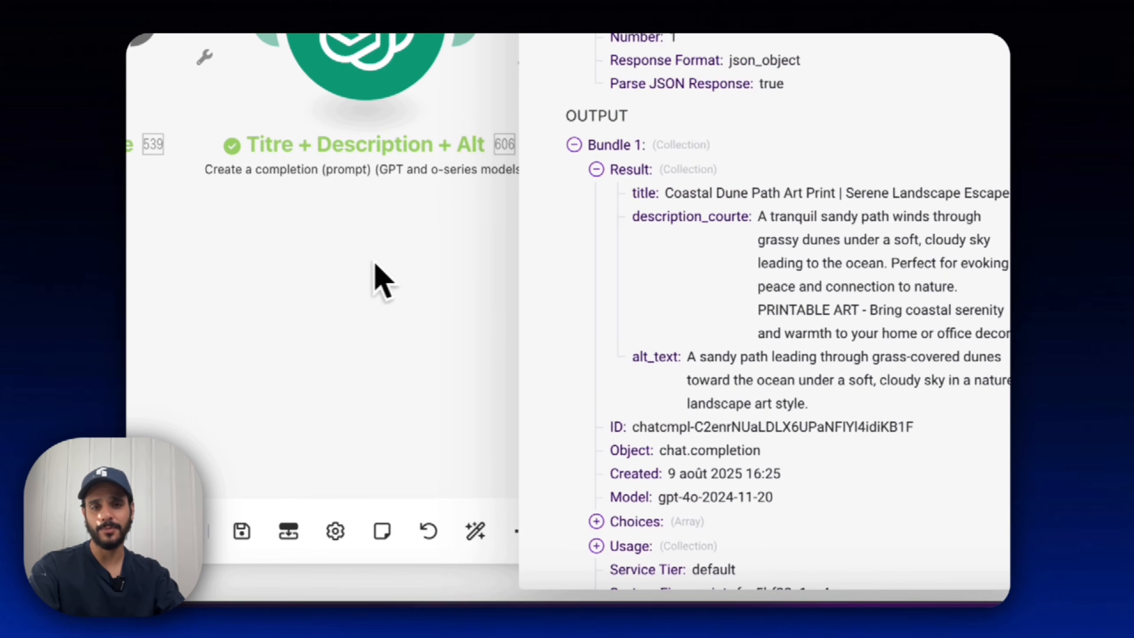
{"action": "left_click", "coordinate": [346, 293]}
{"action": "left_click_drag", "start_coordinate": [840, 322], "coordinate": [139, 296]}
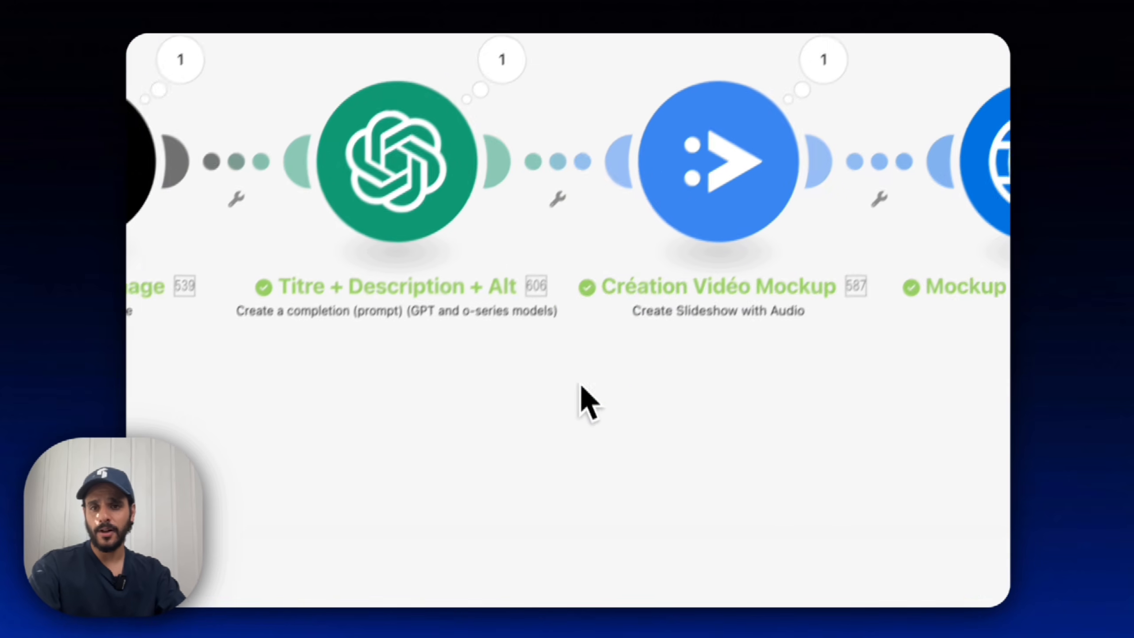
Review the output resolution and first slide's image, URL, zoom and duration settings in the Création Vidéo Mockup module, and close them.
{"action": "left_click", "coordinate": [679, 203]}
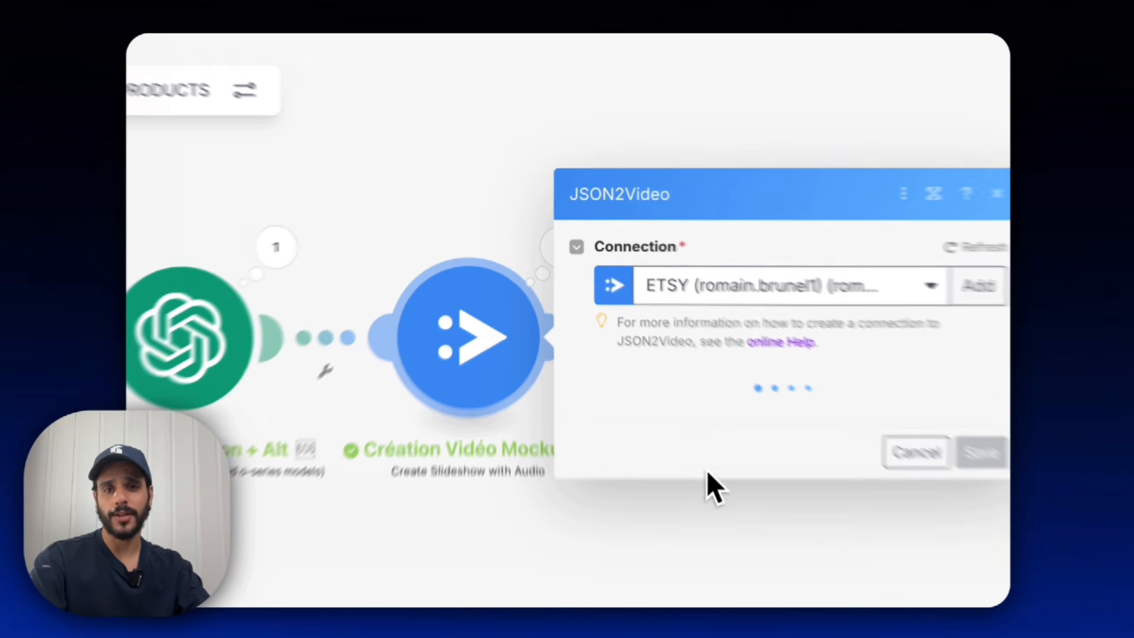
{"action": "scroll", "coordinate": [752, 403], "scroll_direction": "down", "scroll_amount": 2}
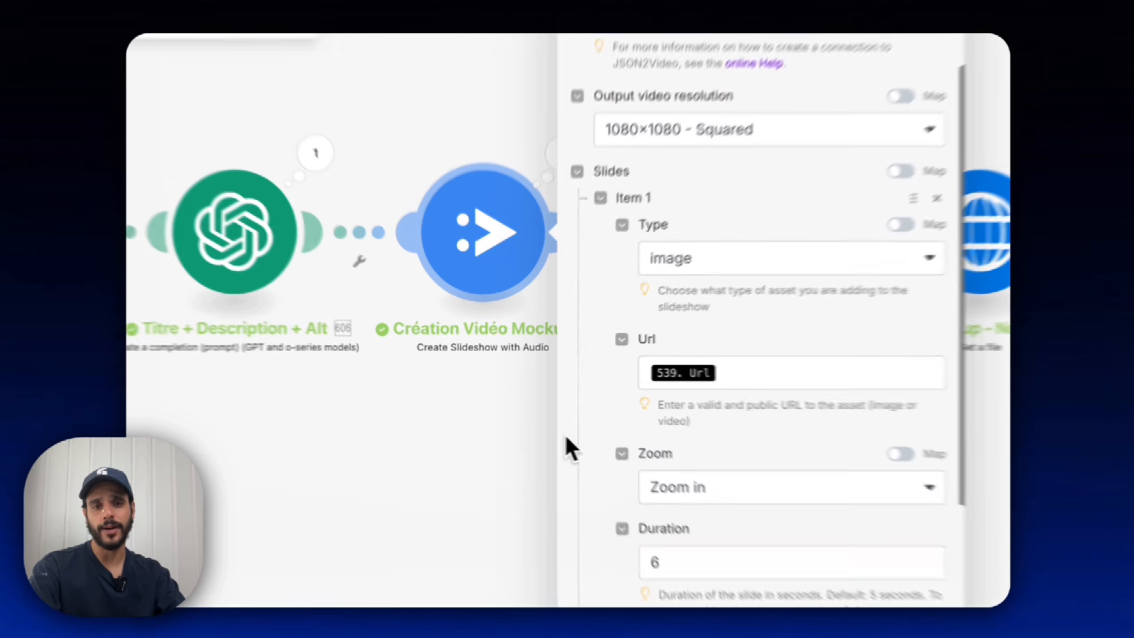
{"action": "left_click", "coordinate": [528, 417]}
{"action": "left_click", "coordinate": [536, 226]}
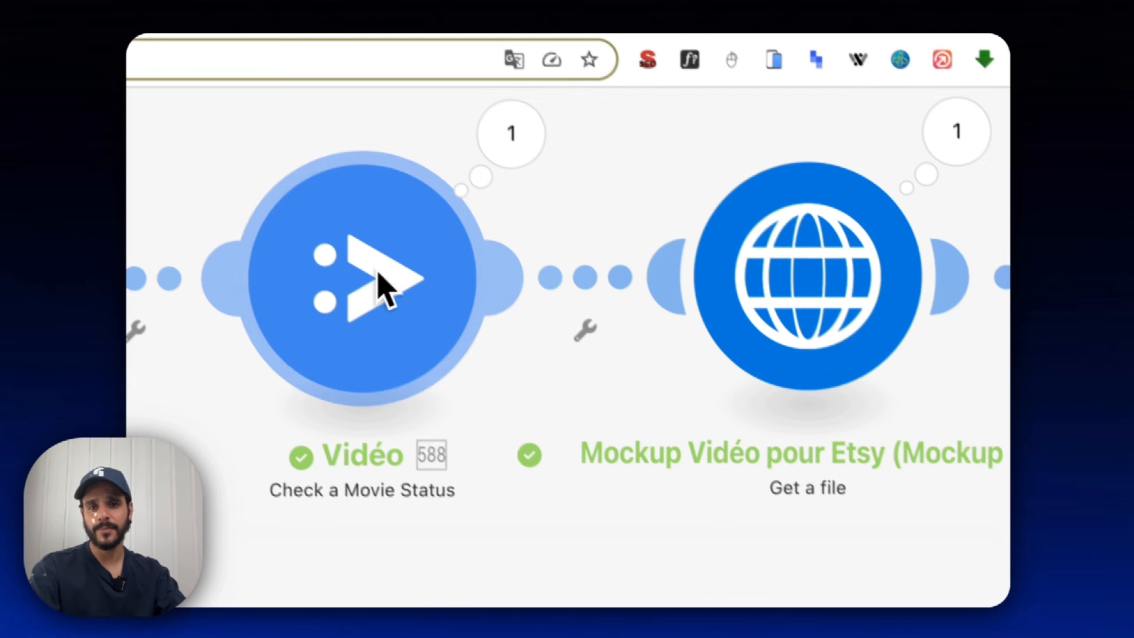
Expand the Movie collection in the Vidéo module's run output and open the URL to the generated video.
{"action": "left_click", "coordinate": [539, 212]}
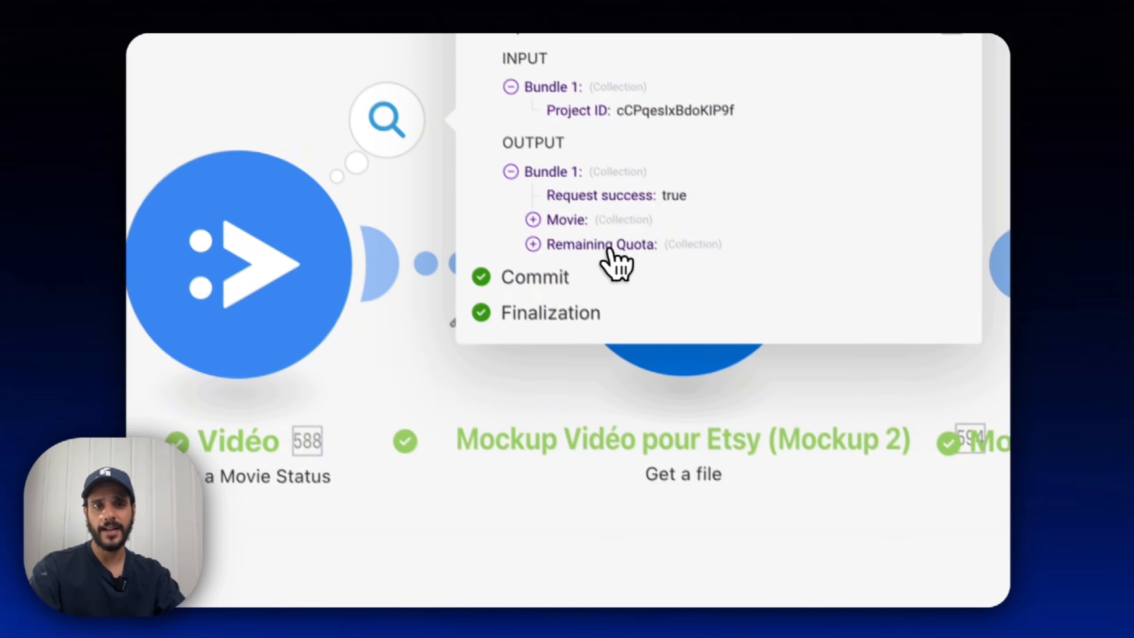
{"action": "left_click", "coordinate": [789, 452]}
{"action": "scroll", "coordinate": [733, 460], "scroll_direction": "down", "scroll_amount": 3}
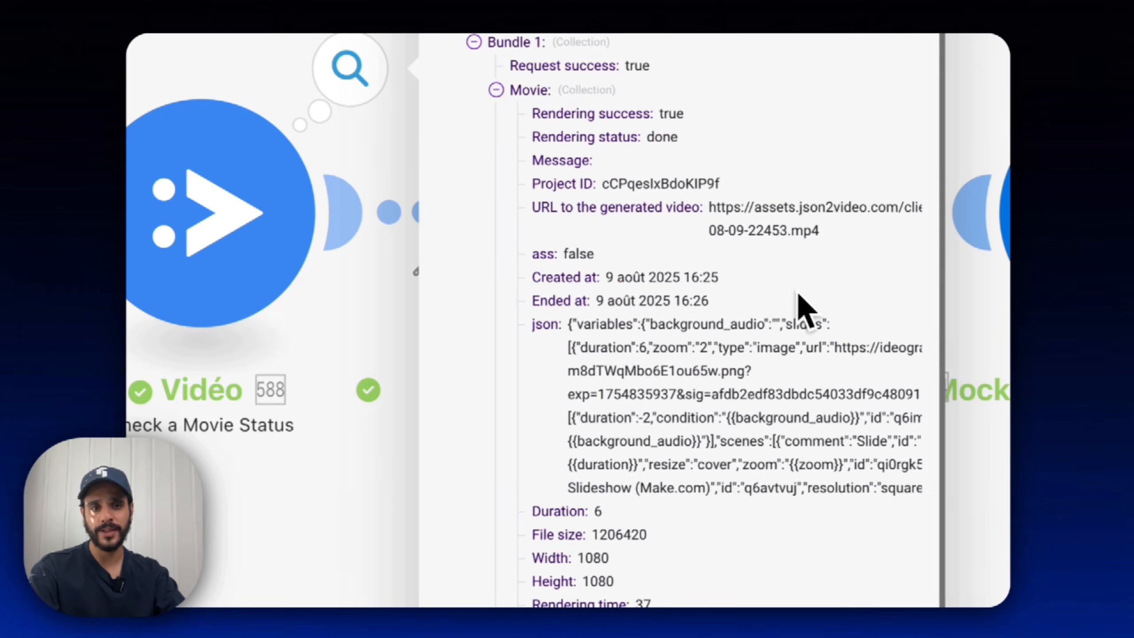
{"action": "triple_click", "coordinate": [766, 210]}
{"action": "right_click", "coordinate": [779, 229]}
{"action": "left_click", "coordinate": [522, 315]}
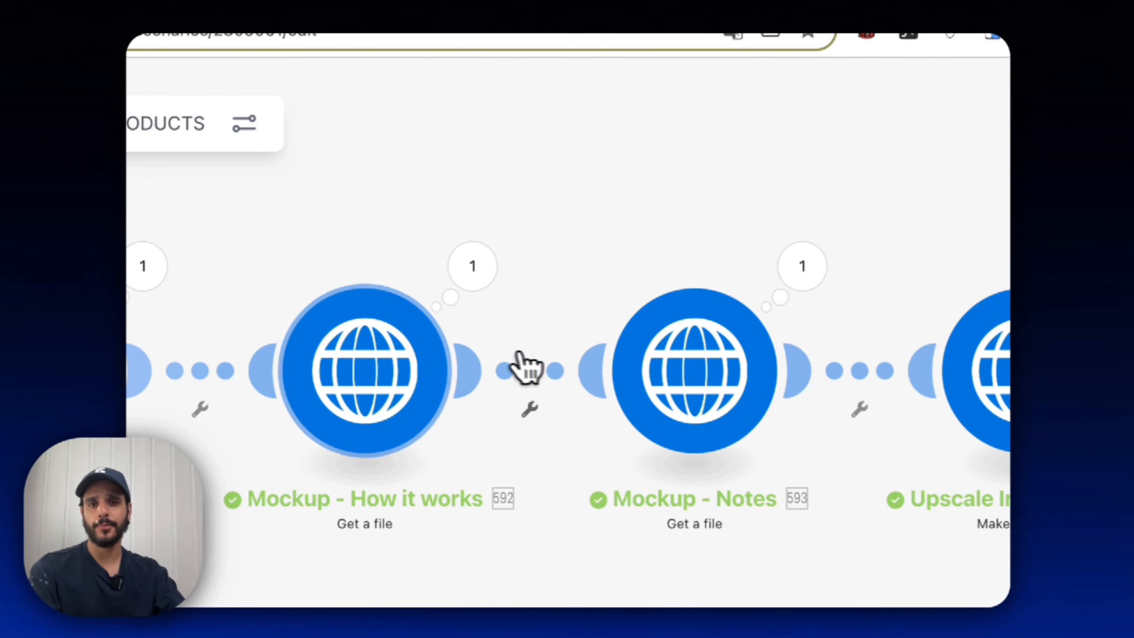
Try dl=0 at the end of the Mockup - How it works module's Dropbox URL, restore dl=1, and close the settings without saving.
{"action": "left_click", "coordinate": [353, 364]}
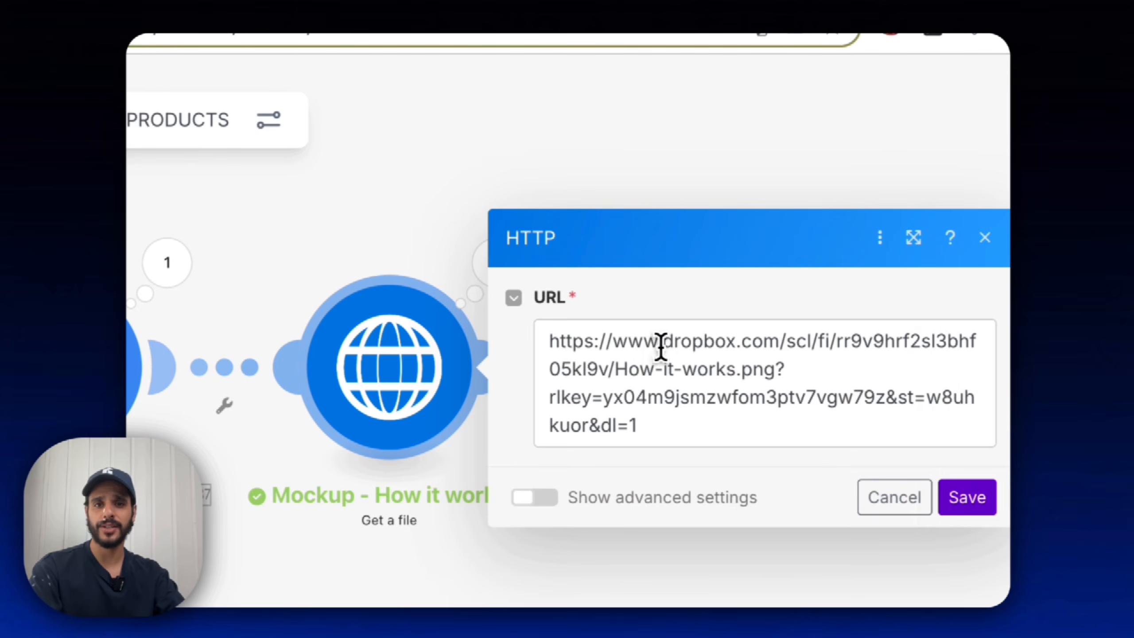
{"action": "left_click_drag", "start_coordinate": [661, 347], "coordinate": [787, 366]}
{"action": "left_click", "coordinate": [658, 432]}
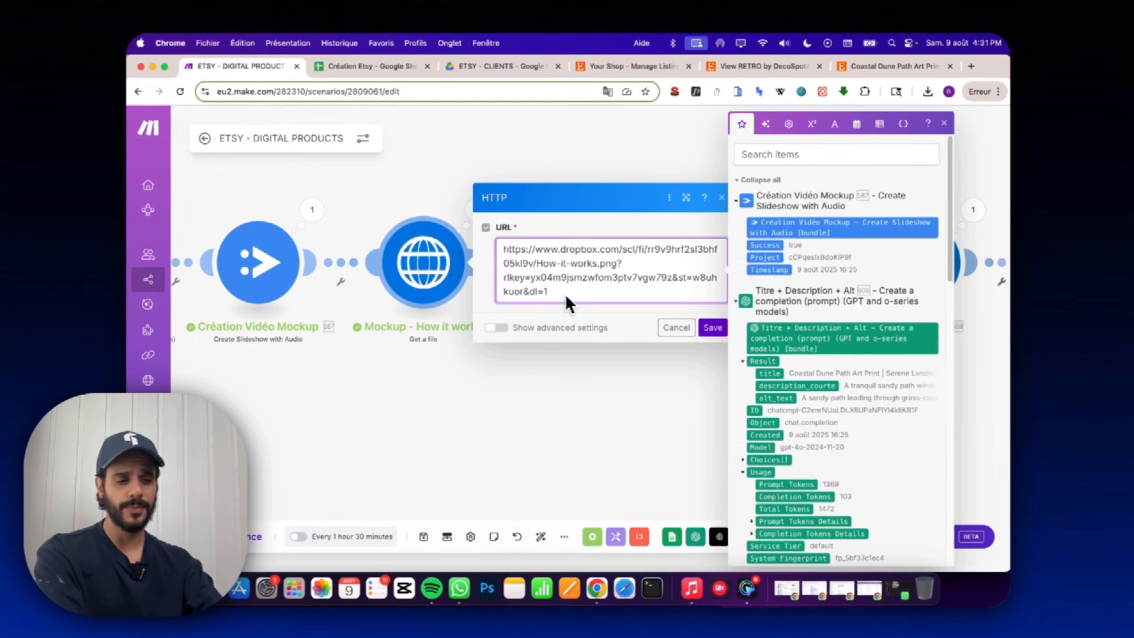
{"action": "key", "text": "BackSpace"}
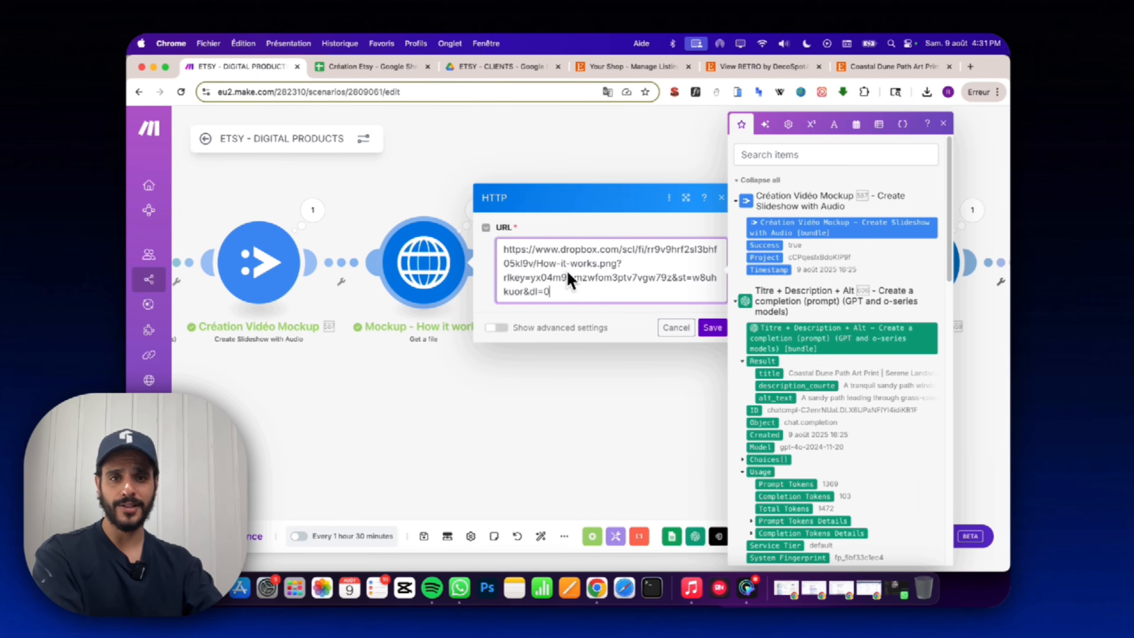
{"action": "type", "text": "1"}
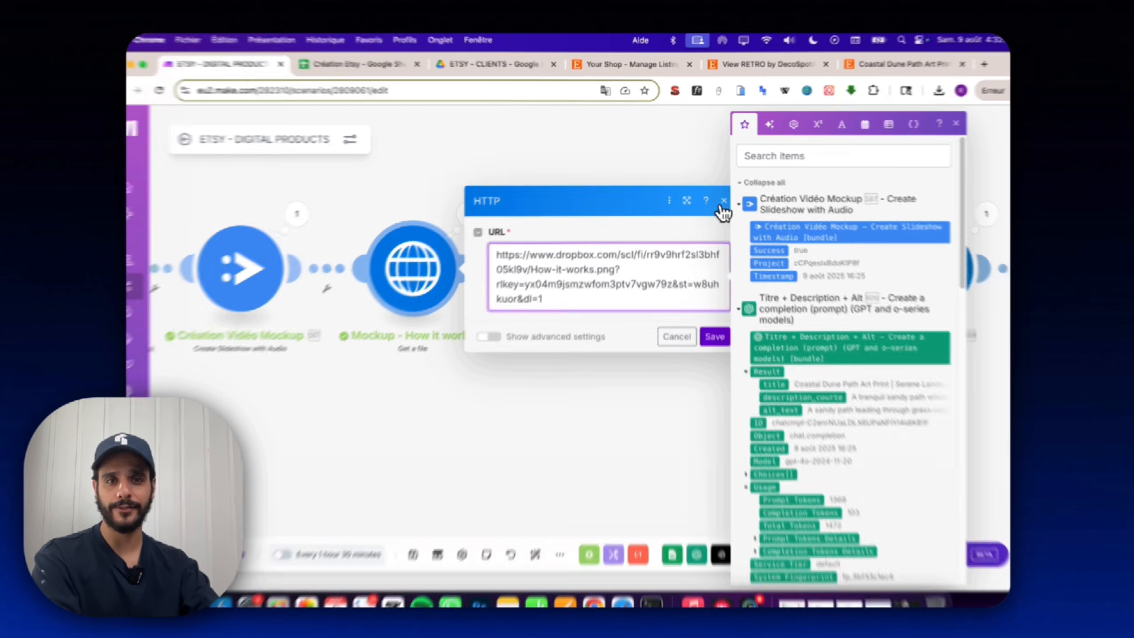
{"action": "left_click", "coordinate": [723, 203]}
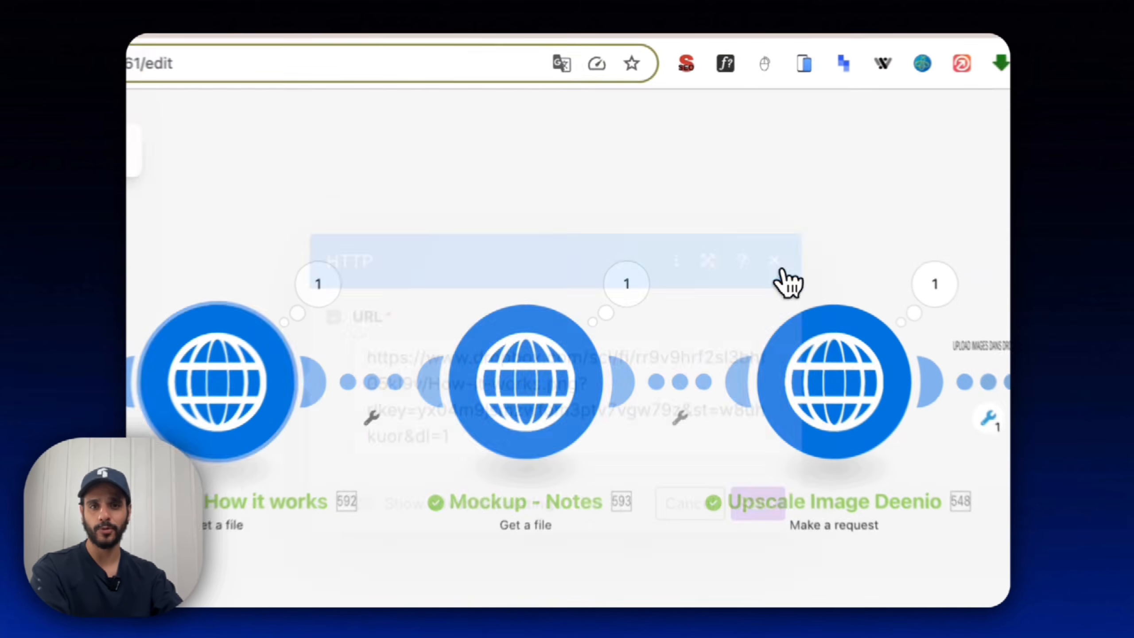
Check the Dropbox file URL in the Mockup - Notes module's settings and close them.
{"action": "left_click_drag", "start_coordinate": [653, 175], "coordinate": [557, 190]}
{"action": "left_click", "coordinate": [520, 275]}
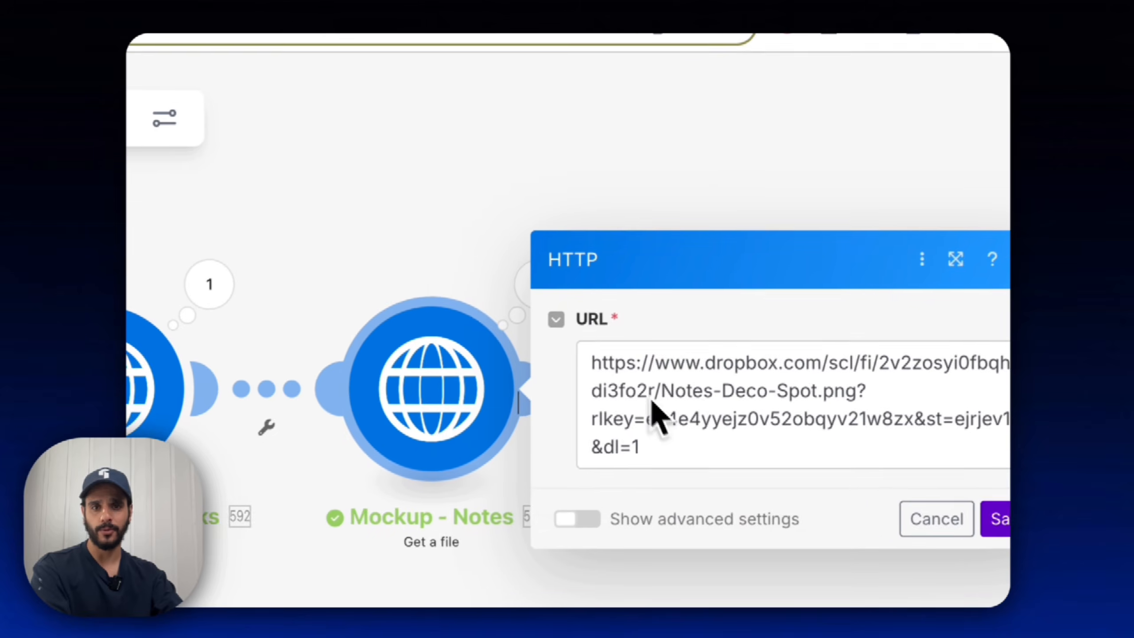
{"action": "left_click", "coordinate": [395, 168]}
Review the Upscale Image Deenio module's run output down to the upscaled image's URL and dimensions, and close it.
{"action": "left_click_drag", "start_coordinate": [838, 158], "coordinate": [483, 158]}
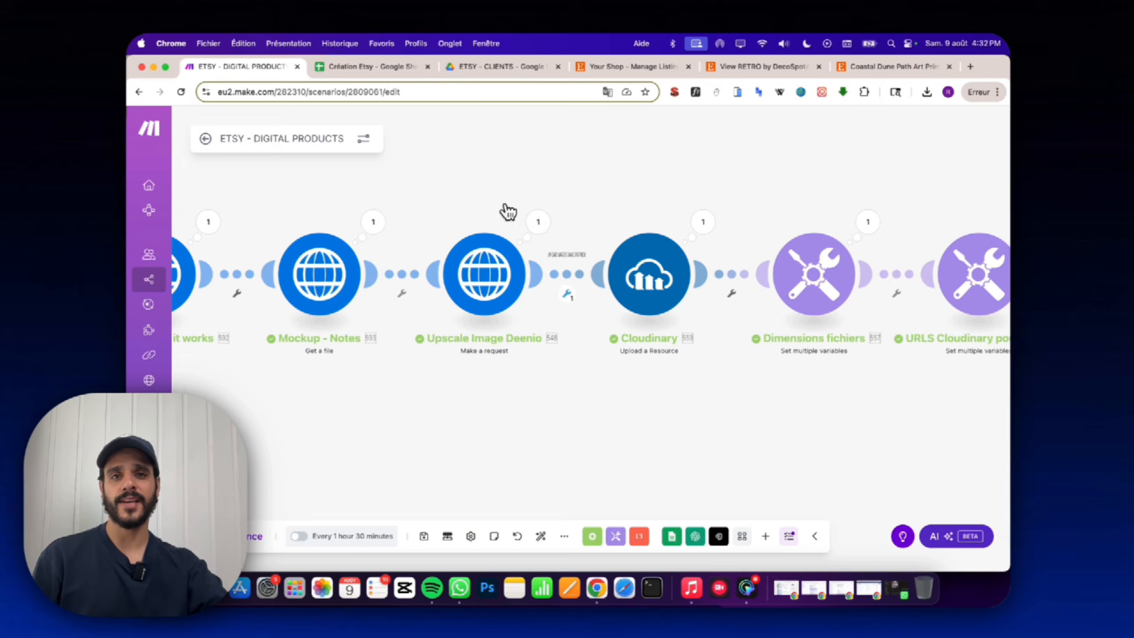
{"action": "left_click", "coordinate": [538, 221]}
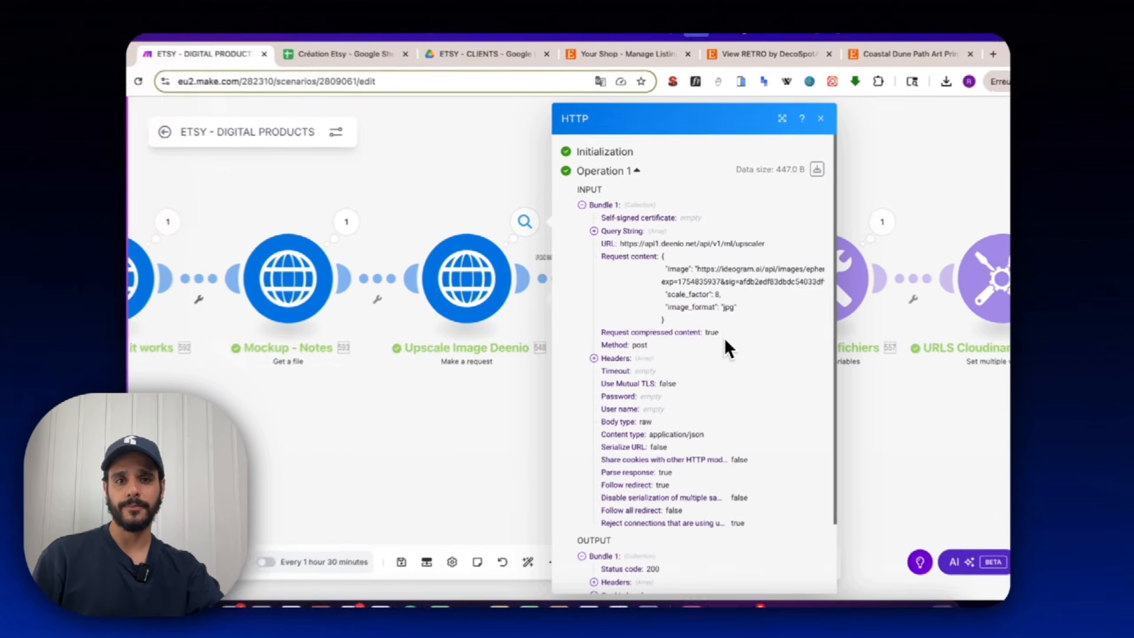
{"action": "scroll", "coordinate": [750, 402], "scroll_direction": "down", "scroll_amount": 10}
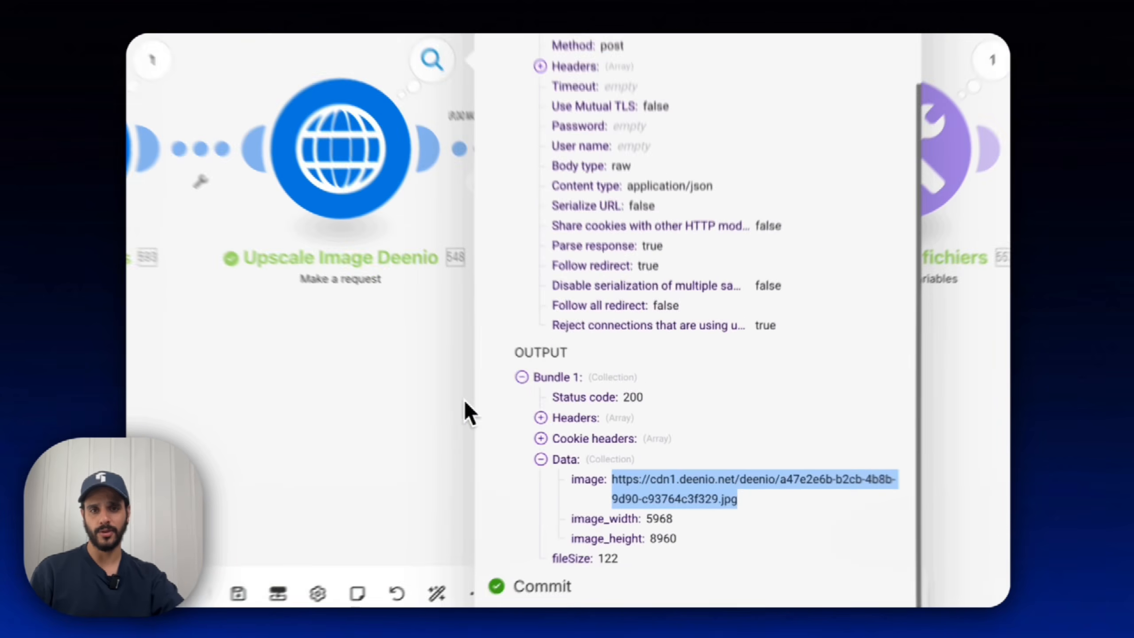
{"action": "left_click", "coordinate": [552, 412]}
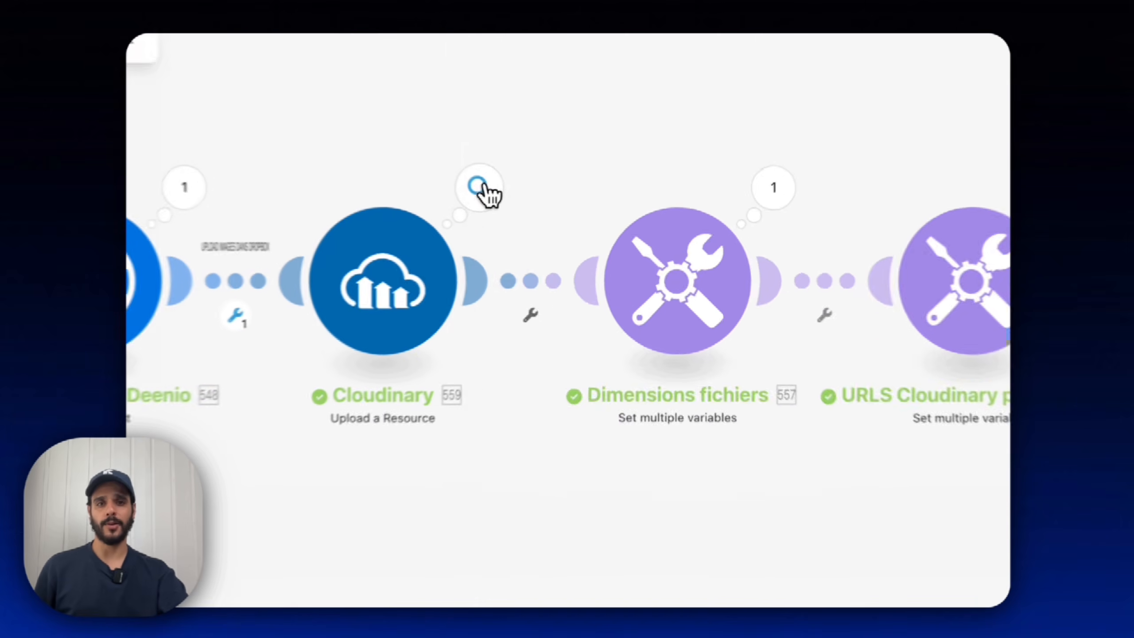
Open the uploaded image's URL from the Cloudinary module's output in its own tab, view it, and return to the scenario.
{"action": "left_click", "coordinate": [562, 222]}
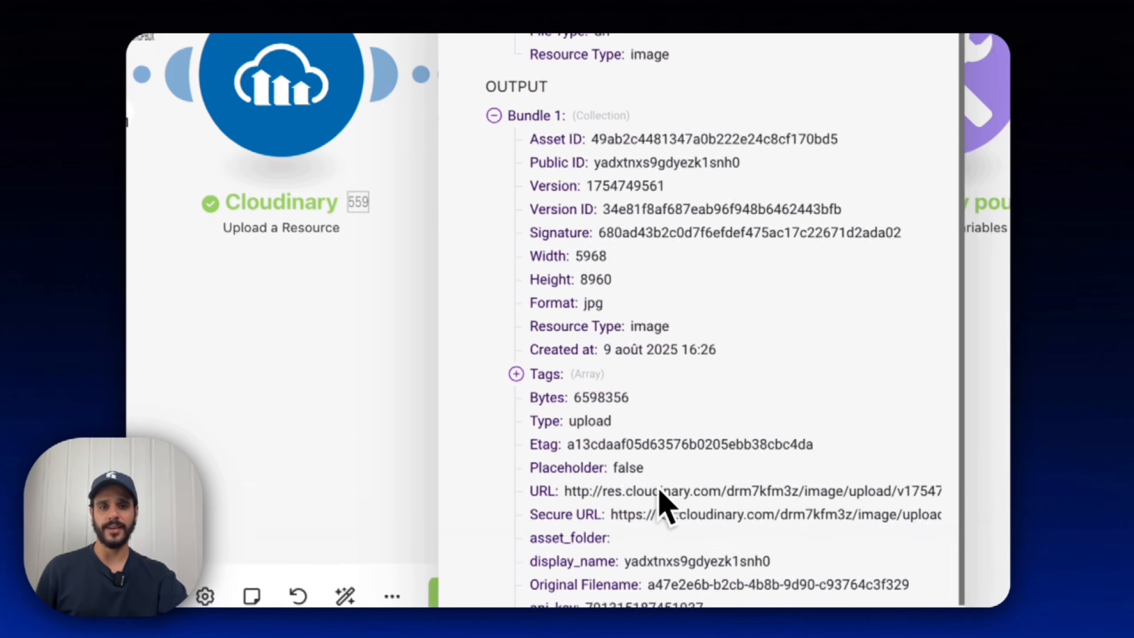
{"action": "triple_click", "coordinate": [647, 492]}
{"action": "right_click", "coordinate": [647, 493]}
{"action": "left_click", "coordinate": [766, 367]}
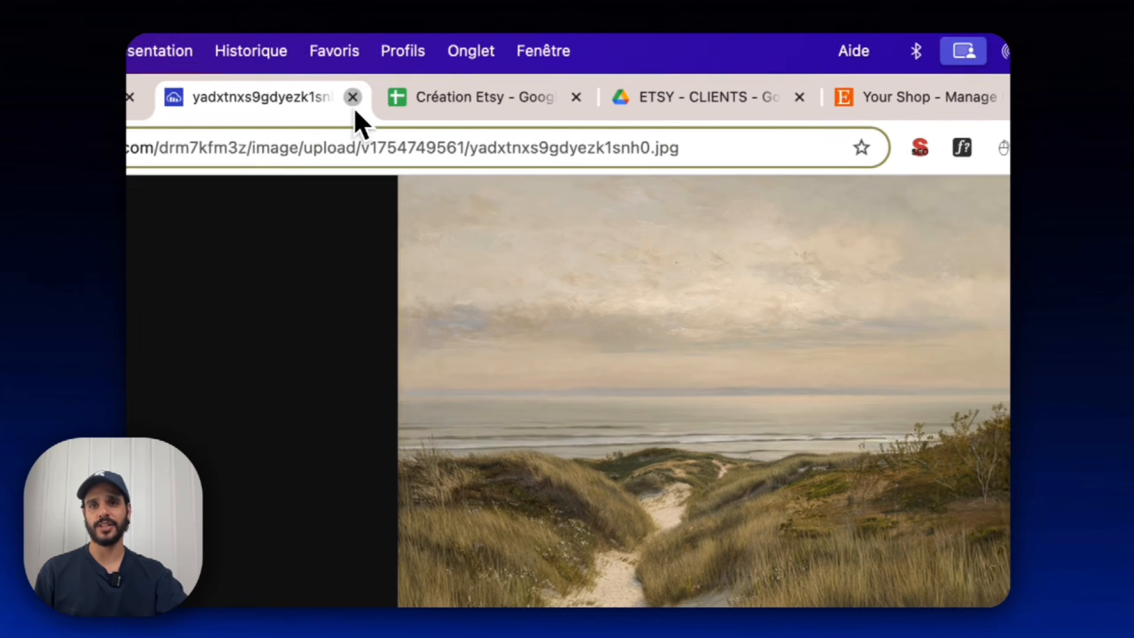
{"action": "left_click", "coordinate": [454, 78]}
{"action": "left_click", "coordinate": [699, 305]}
Compare the size variables set in the Dimensions fichiers module with the dimensions in its run output.
{"action": "left_click_drag", "start_coordinate": [853, 323], "coordinate": [605, 313]}
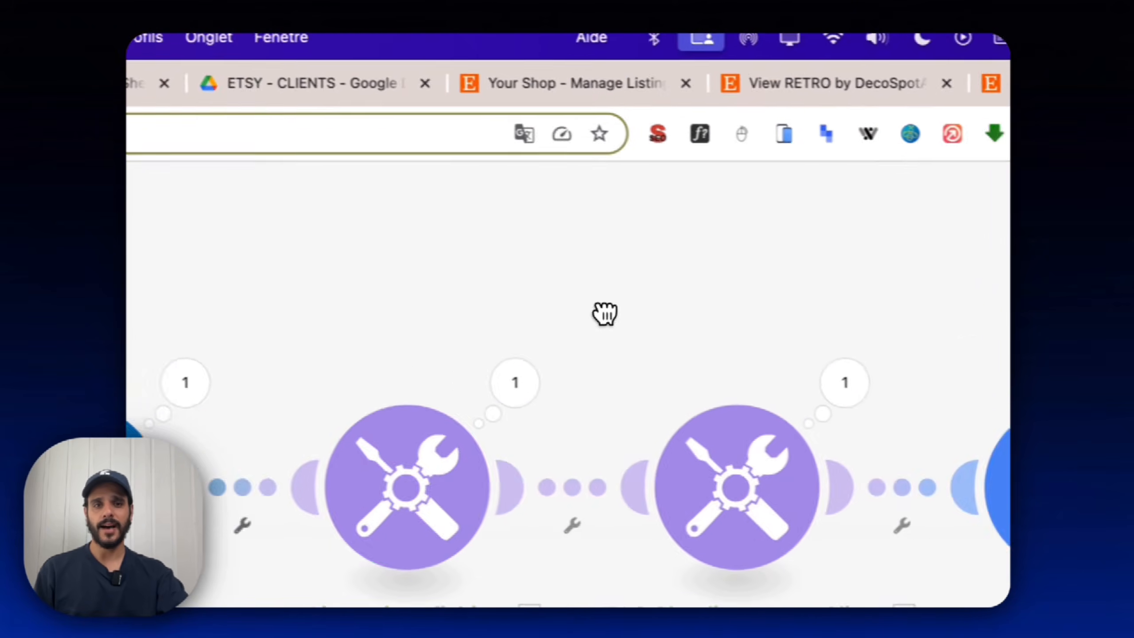
{"action": "left_click", "coordinate": [393, 500]}
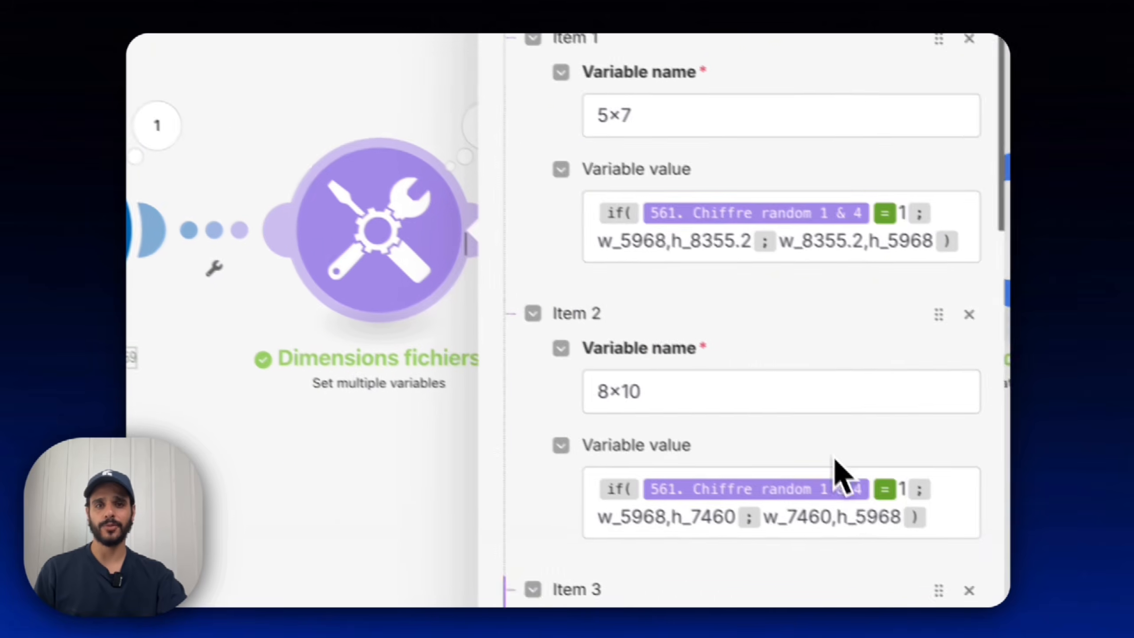
{"action": "left_click", "coordinate": [422, 130]}
{"action": "left_click", "coordinate": [483, 122]}
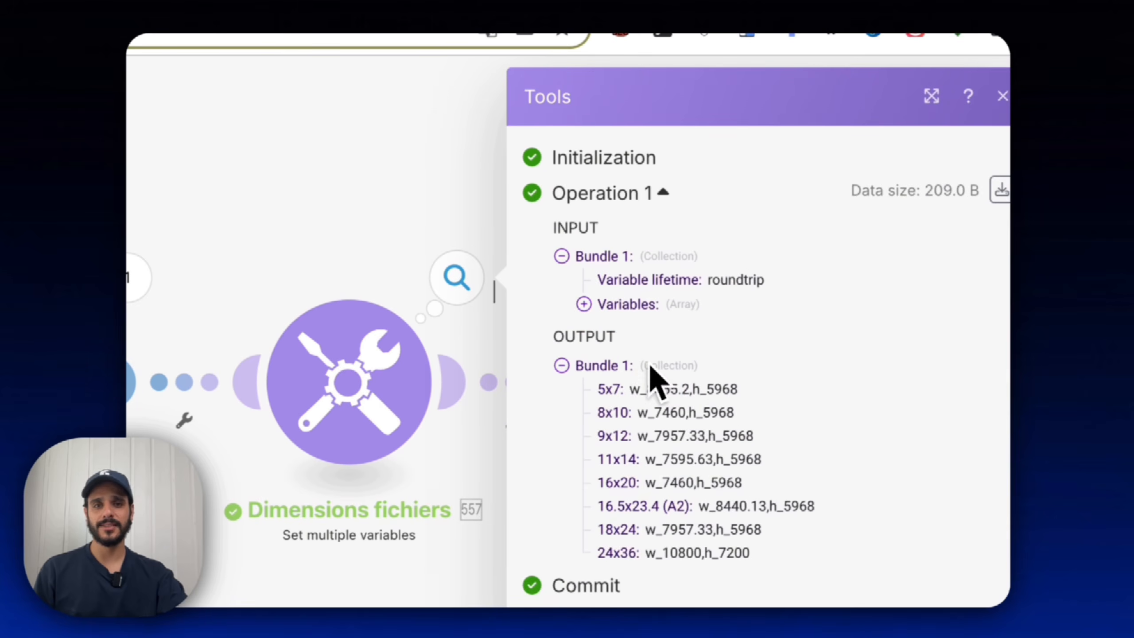
Review the URLS Cloudinary module's variable settings and the image links for each print size in its run output.
{"action": "left_click", "coordinate": [784, 387]}
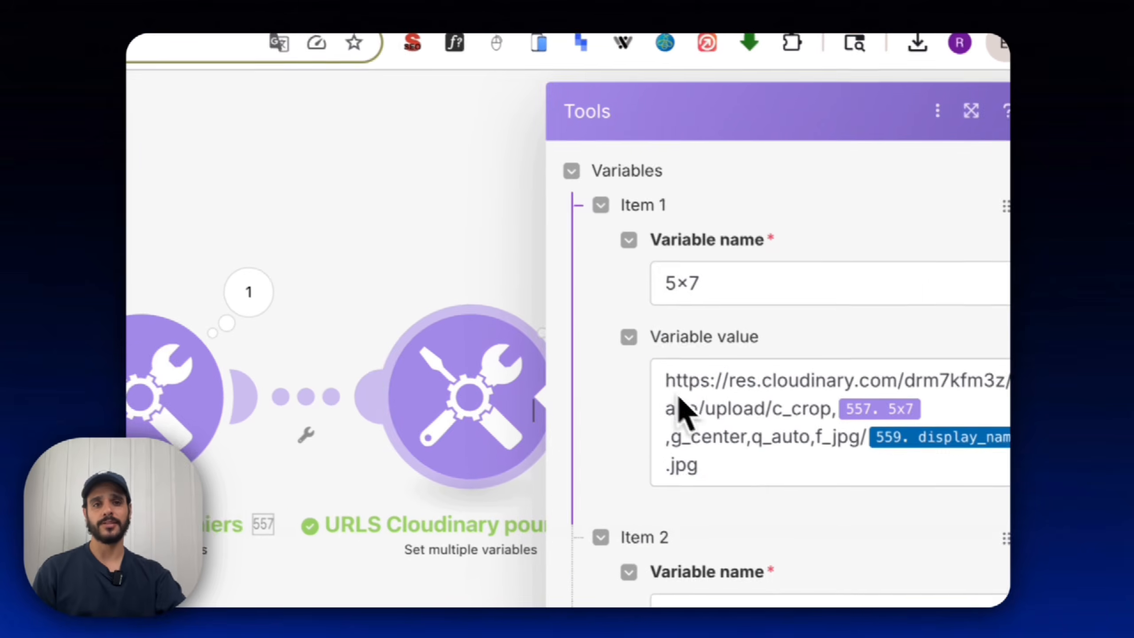
{"action": "left_click", "coordinate": [623, 252]}
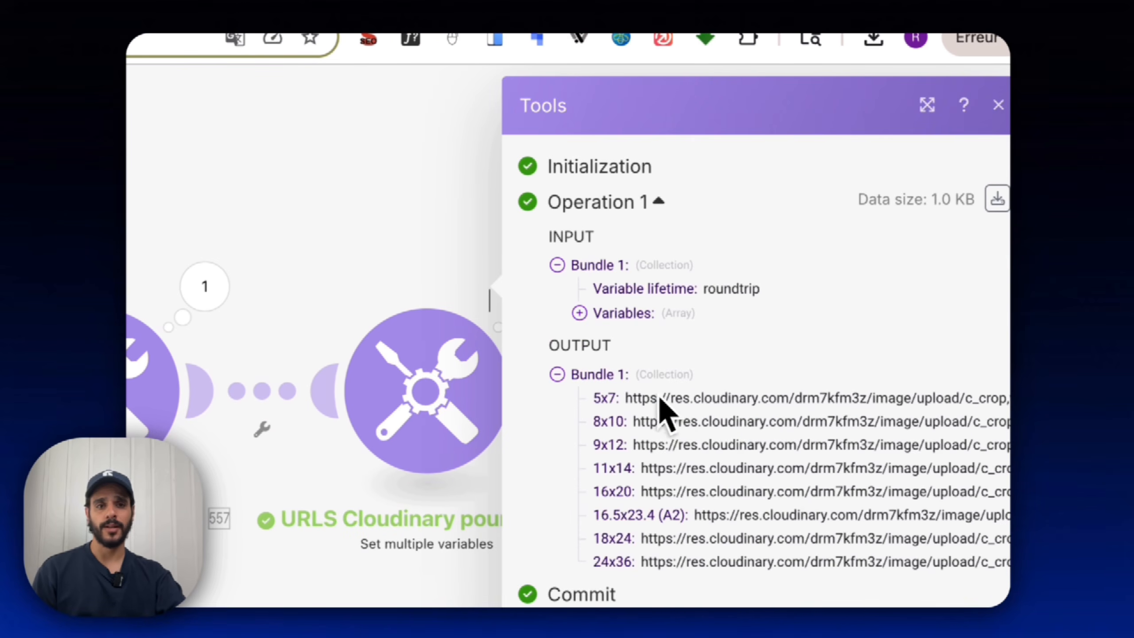
{"action": "left_click_drag", "start_coordinate": [625, 400], "coordinate": [955, 540]}
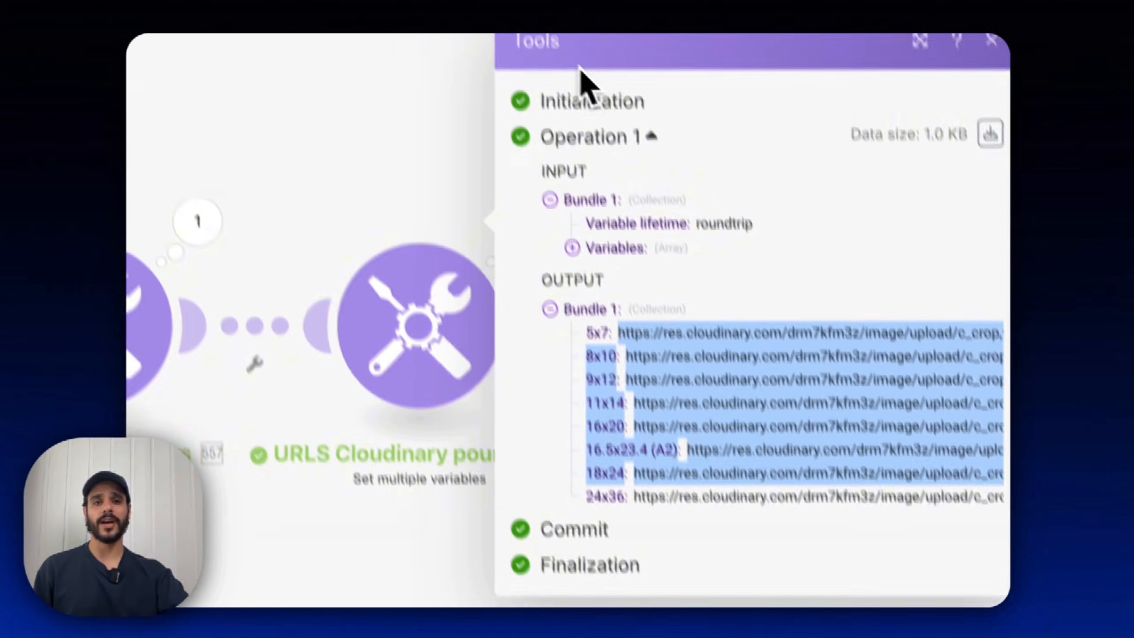
{"action": "left_click", "coordinate": [402, 127]}
Open document 439 | Coastal Dune Path Art Print from the ETSY - CLIENTS Drive folder and go to its download links.
{"action": "left_click_drag", "start_coordinate": [815, 302], "coordinate": [183, 225]}
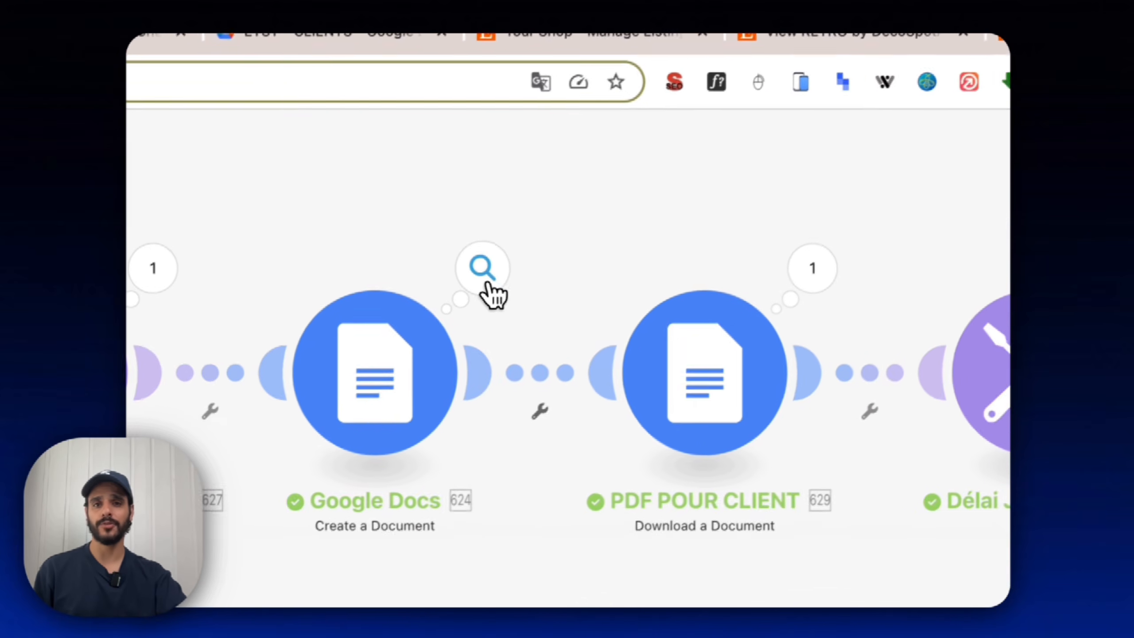
{"action": "left_click", "coordinate": [314, 312]}
{"action": "scroll", "coordinate": [585, 529], "scroll_direction": "down", "scroll_amount": 10}
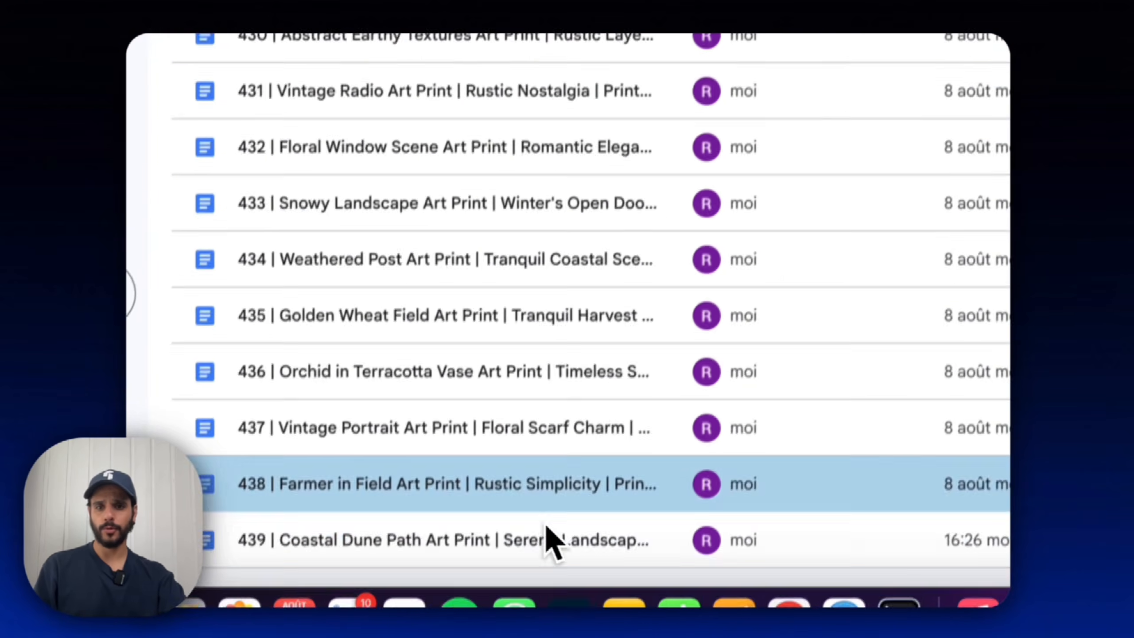
{"action": "double_click", "coordinate": [501, 500]}
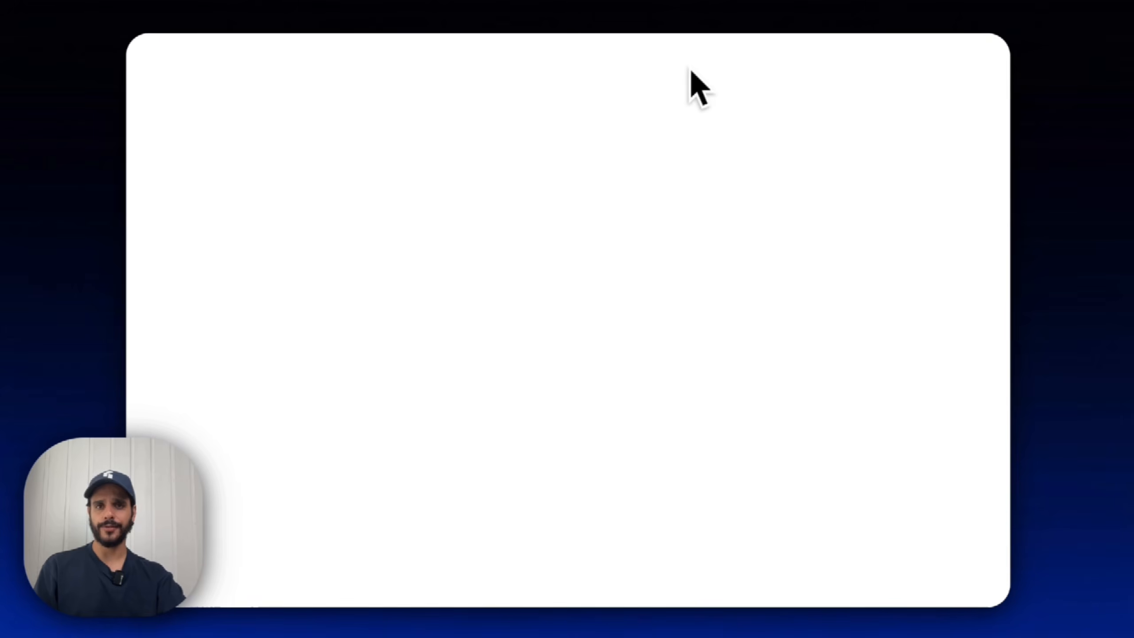
{"action": "scroll", "coordinate": [590, 297], "scroll_direction": "down", "scroll_amount": 5}
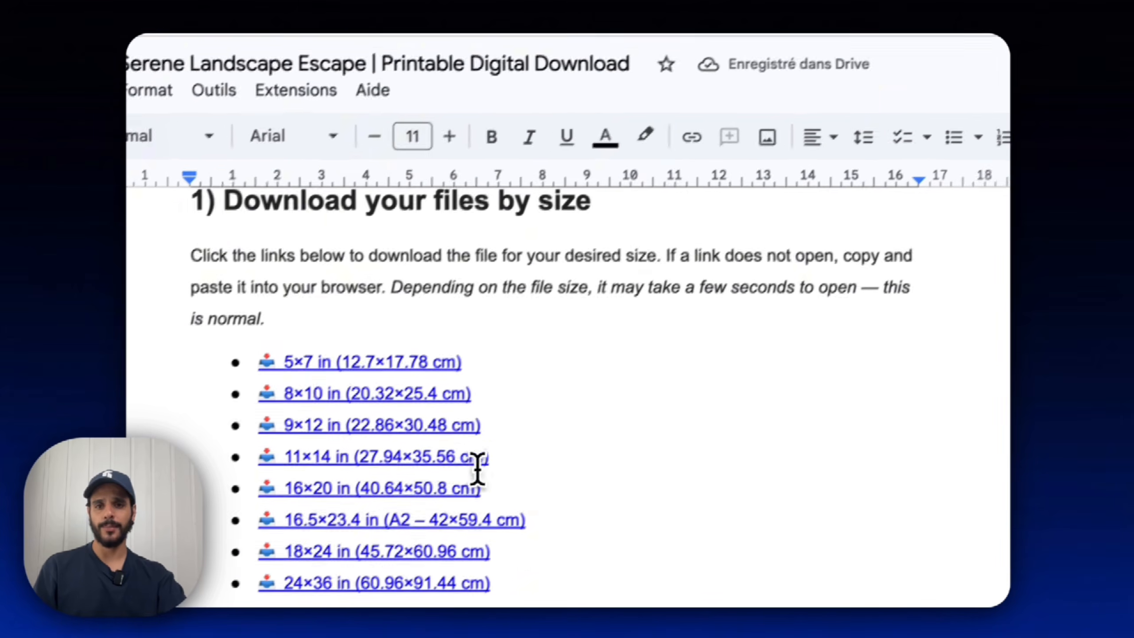
Open the Cloudinary image behind the 11×14 in download link, view it, and close its tab.
{"action": "left_click", "coordinate": [514, 397]}
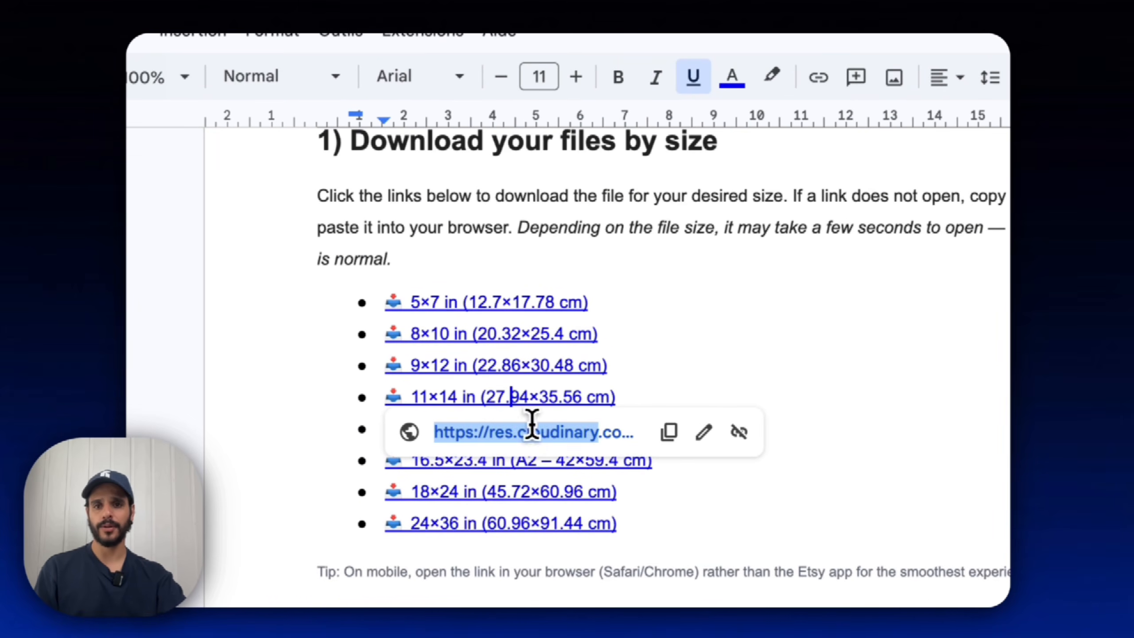
{"action": "left_click", "coordinate": [534, 430]}
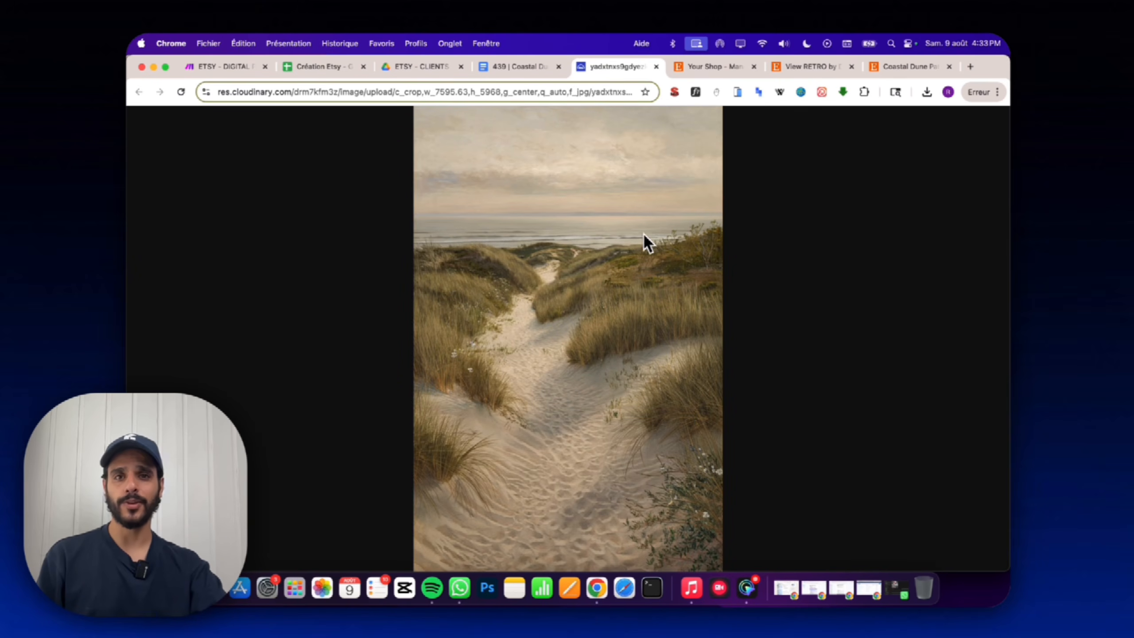
{"action": "left_click", "coordinate": [656, 67]}
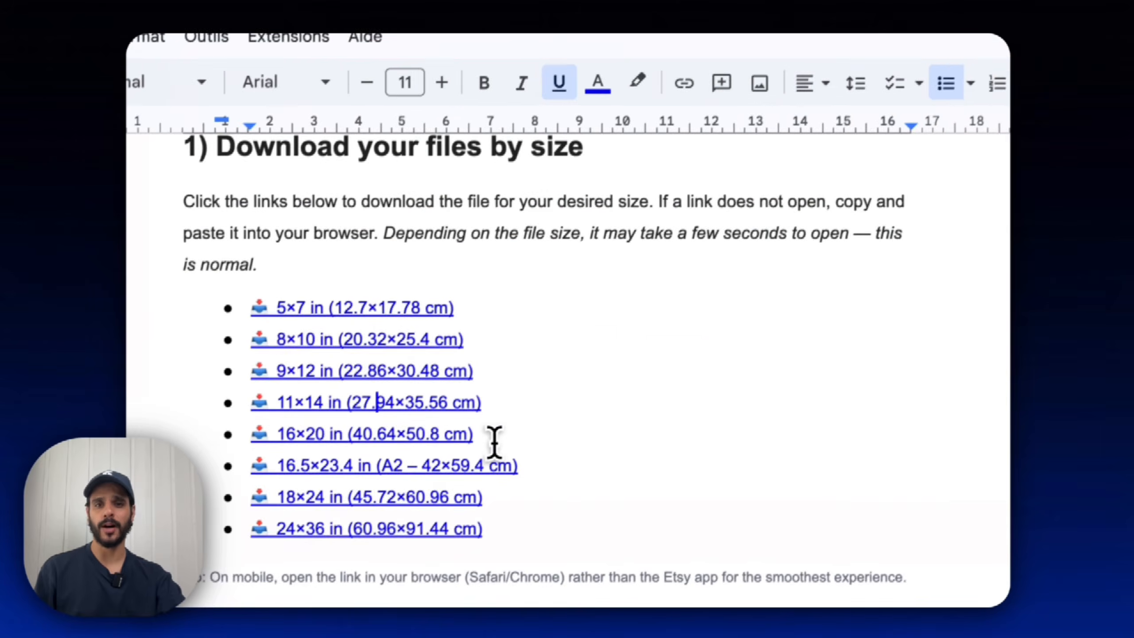
Read through the rest of the client document, including the print guide and recommended sizes, and close its tab.
{"action": "left_click_drag", "start_coordinate": [499, 440], "coordinate": [423, 436]}
{"action": "left_click", "coordinate": [583, 411]}
{"action": "scroll", "coordinate": [625, 440], "scroll_direction": "down", "scroll_amount": 5}
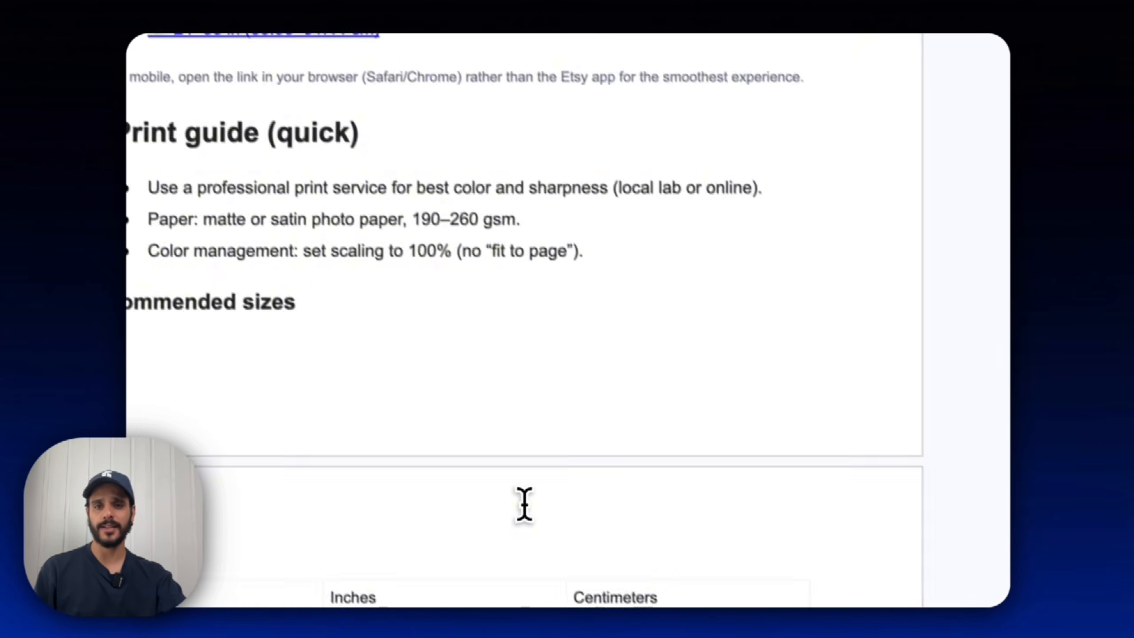
{"action": "scroll", "coordinate": [524, 503], "scroll_direction": "up", "scroll_amount": 5}
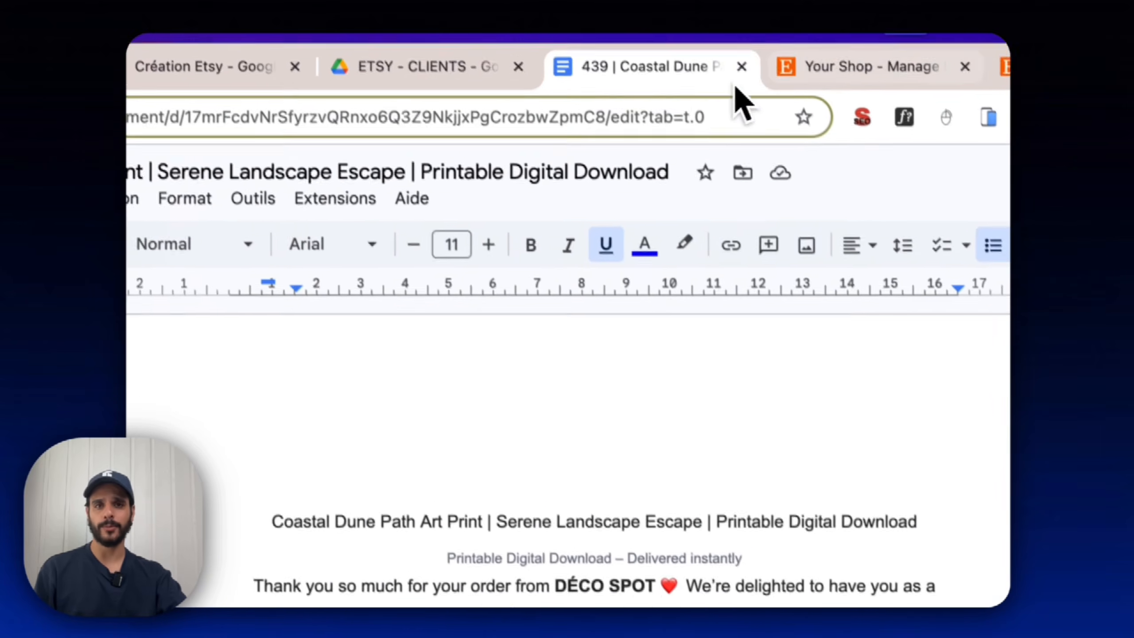
{"action": "left_click", "coordinate": [742, 67]}
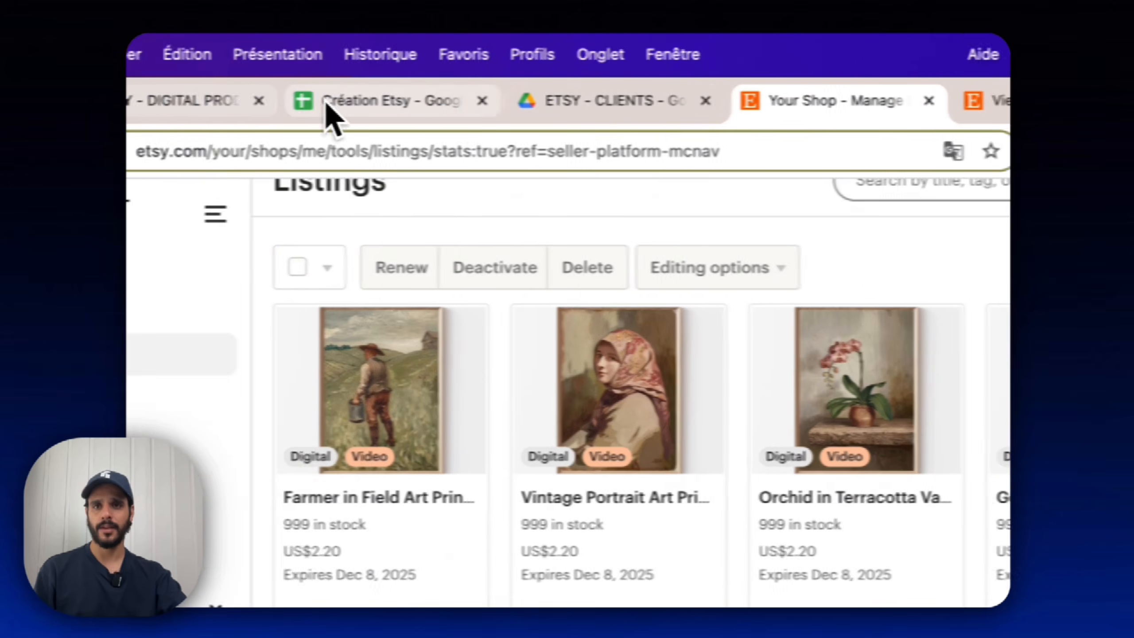
Return to the ETSY - DIGITAL PRODUCTS scenario in Make and inspect the file data in the PDF POUR CLIENT module's run output.
{"action": "left_click", "coordinate": [228, 102]}
{"action": "left_click_drag", "start_coordinate": [936, 277], "coordinate": [721, 288]}
{"action": "left_click_drag", "start_coordinate": [625, 286], "coordinate": [458, 293]}
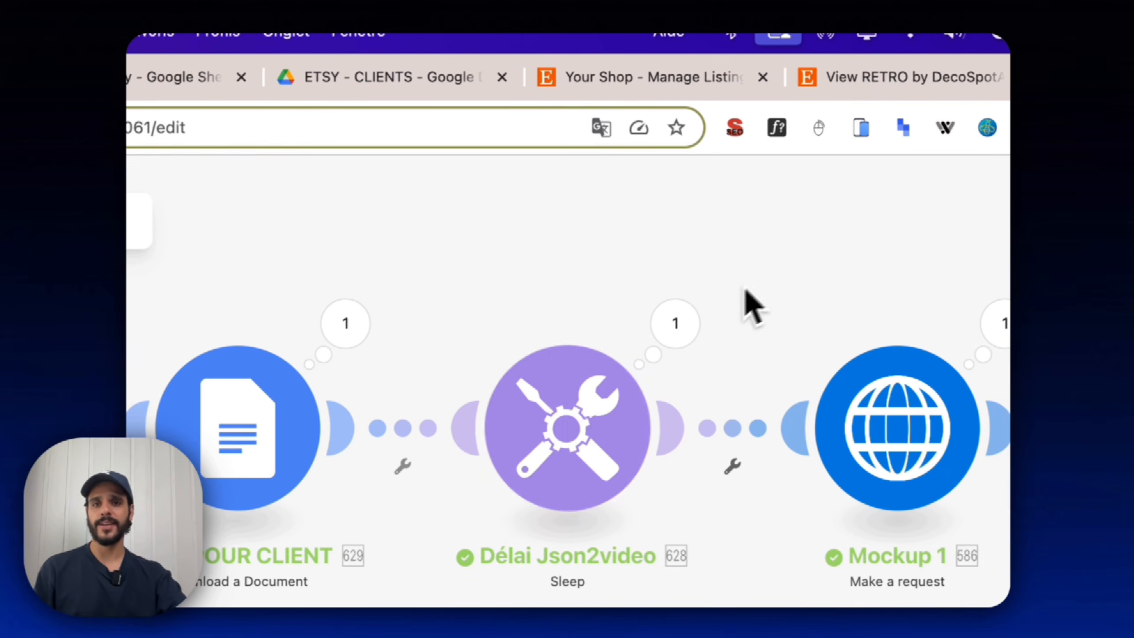
{"action": "left_click", "coordinate": [347, 323]}
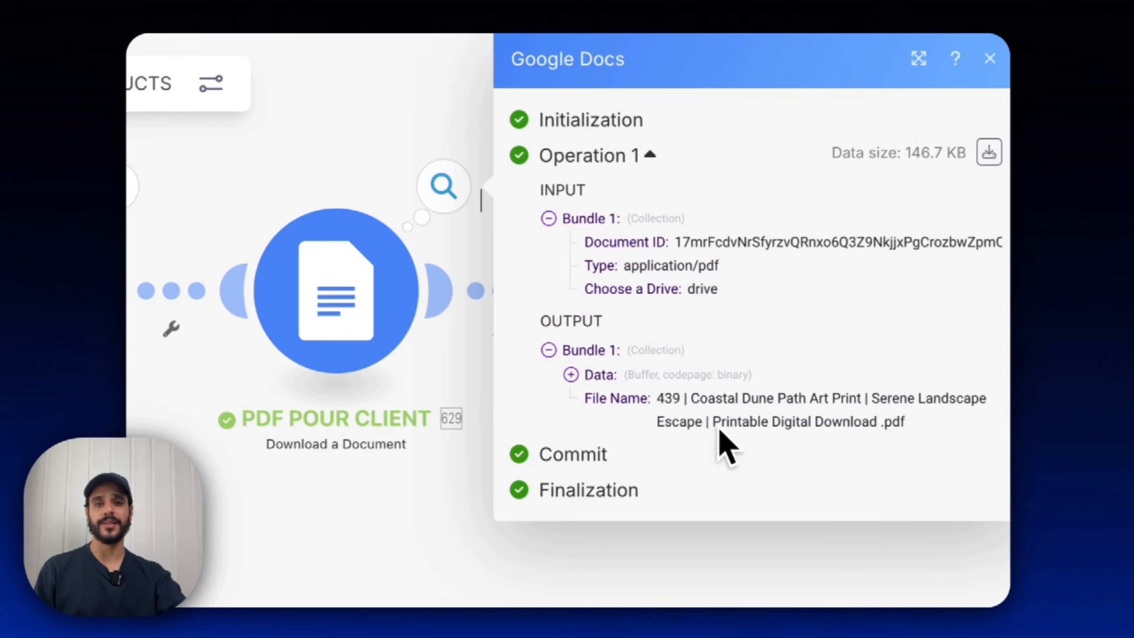
{"action": "left_click", "coordinate": [569, 402]}
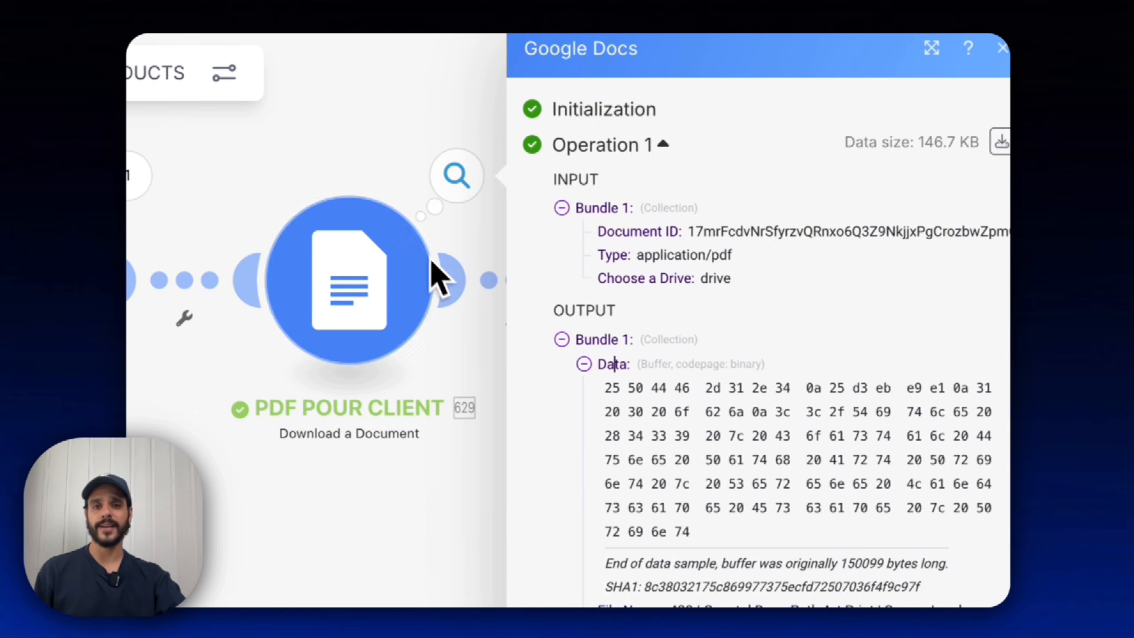
{"action": "left_click", "coordinate": [356, 126]}
Check the run output of the Délai Json2video sleep module and close it.
{"action": "left_click_drag", "start_coordinate": [727, 144], "coordinate": [578, 187]}
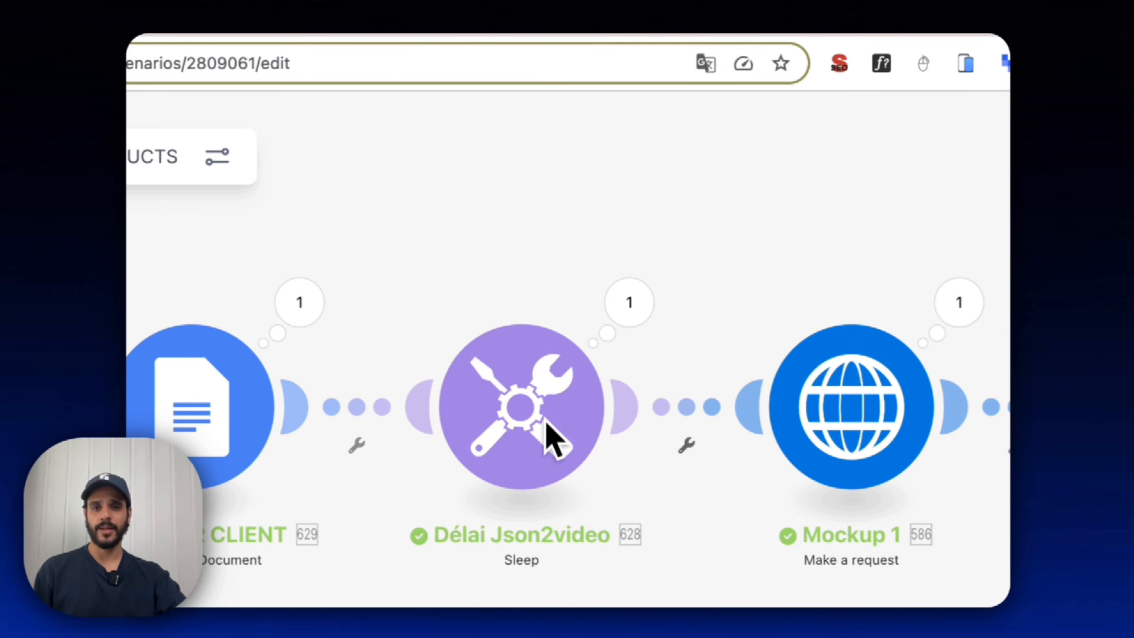
{"action": "left_click", "coordinate": [610, 333]}
{"action": "left_click", "coordinate": [662, 478]}
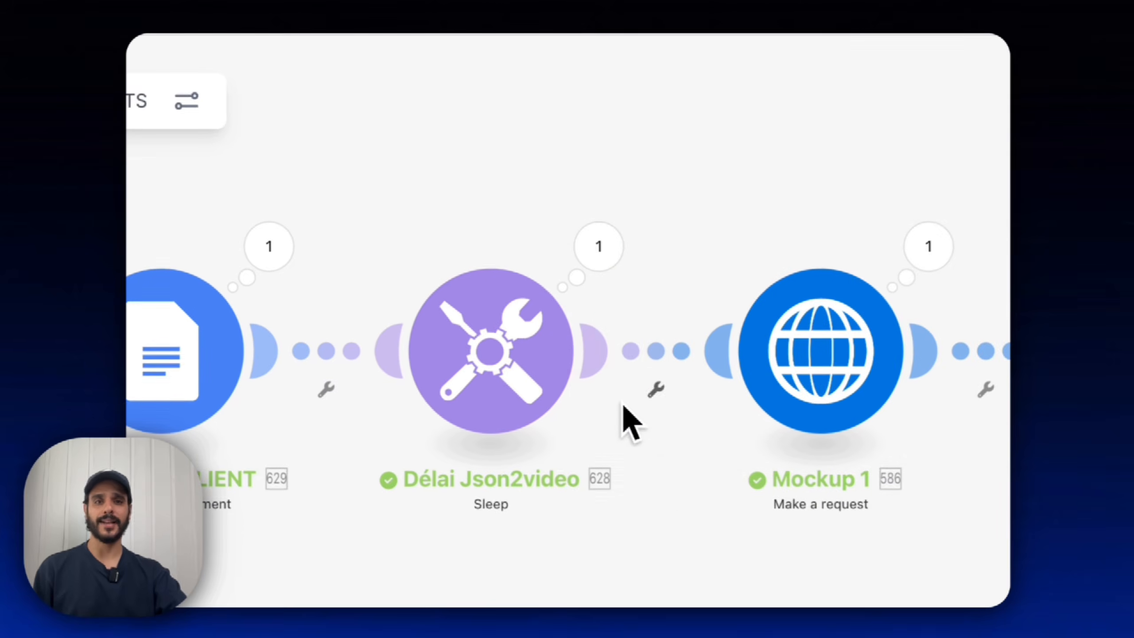
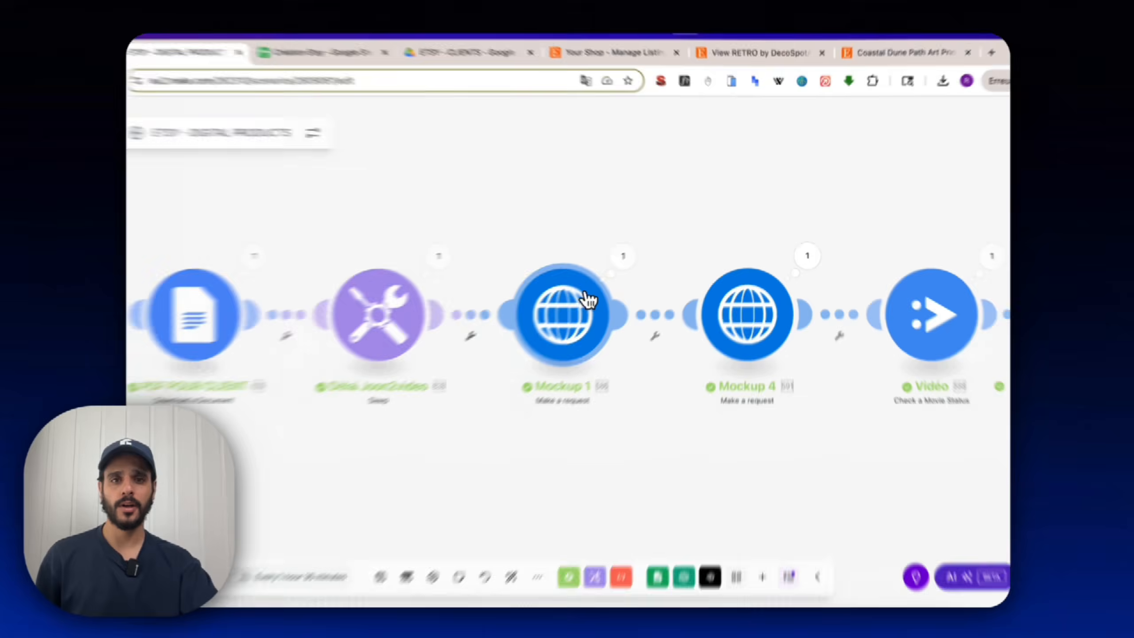
Review the Mockup 1 request's conditional Cloudinary URL and the image data in its run output.
{"action": "left_click", "coordinate": [588, 299]}
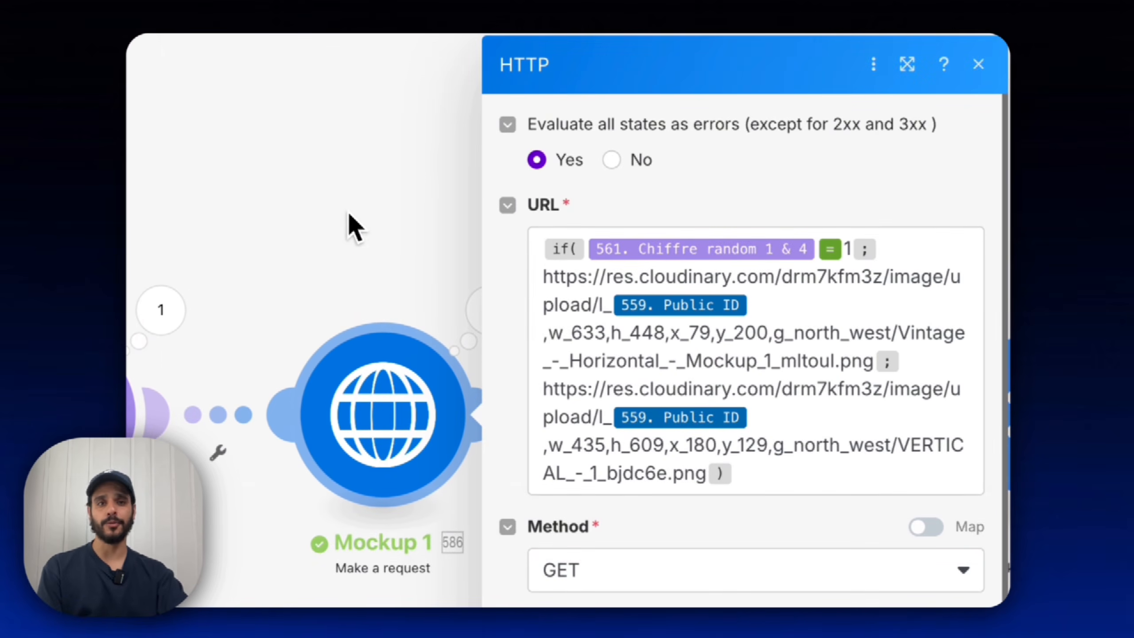
{"action": "left_click", "coordinate": [349, 213]}
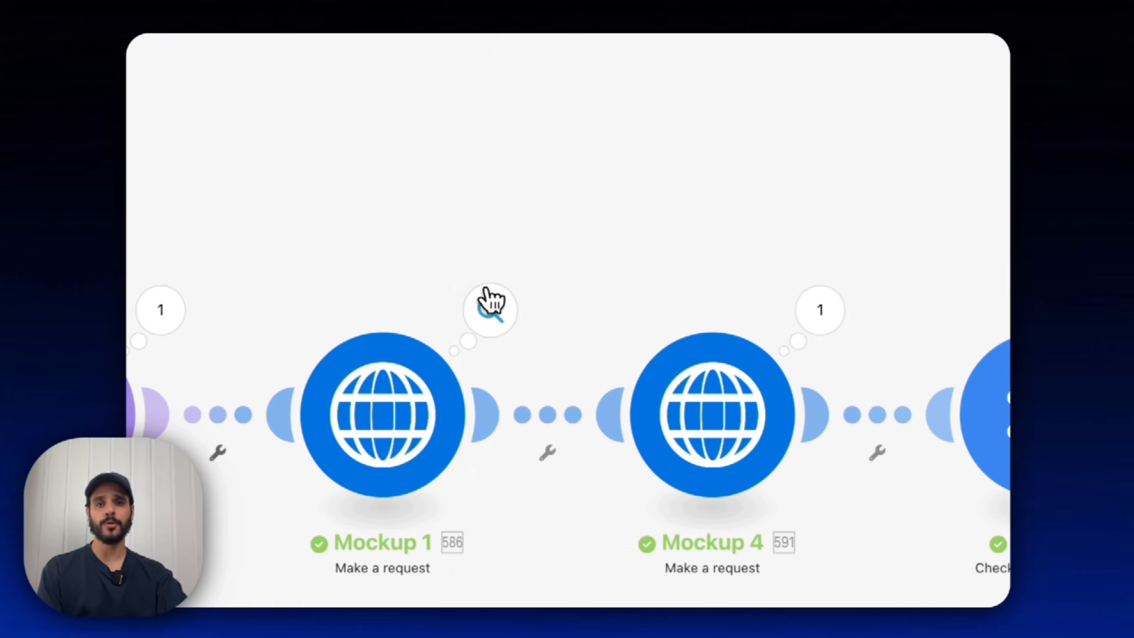
{"action": "left_click", "coordinate": [388, 387]}
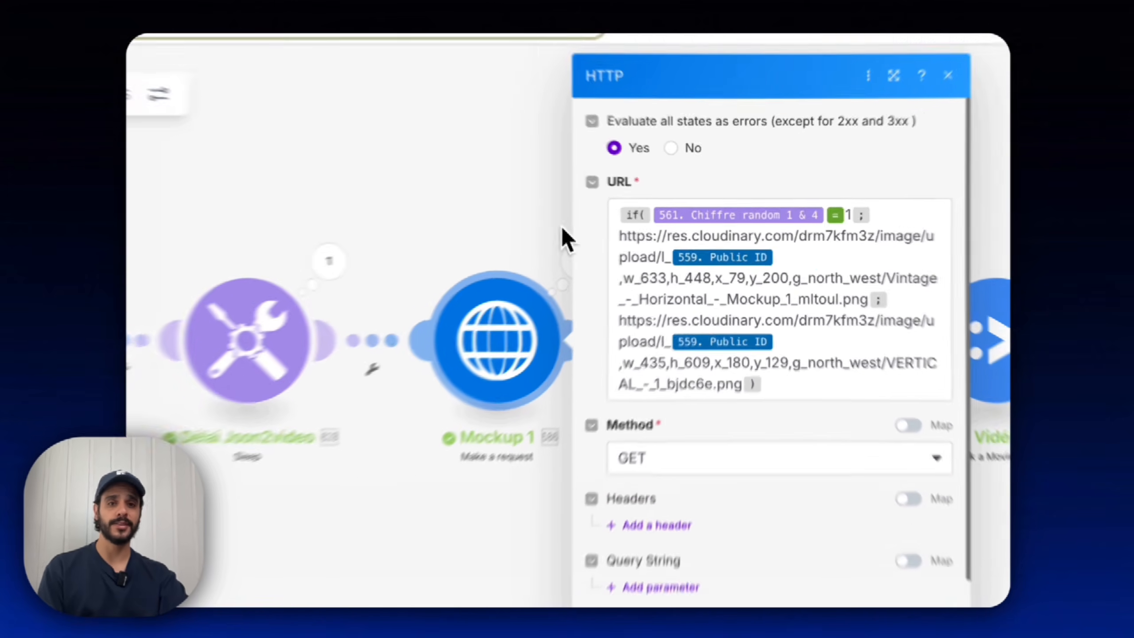
{"action": "left_click", "coordinate": [629, 226]}
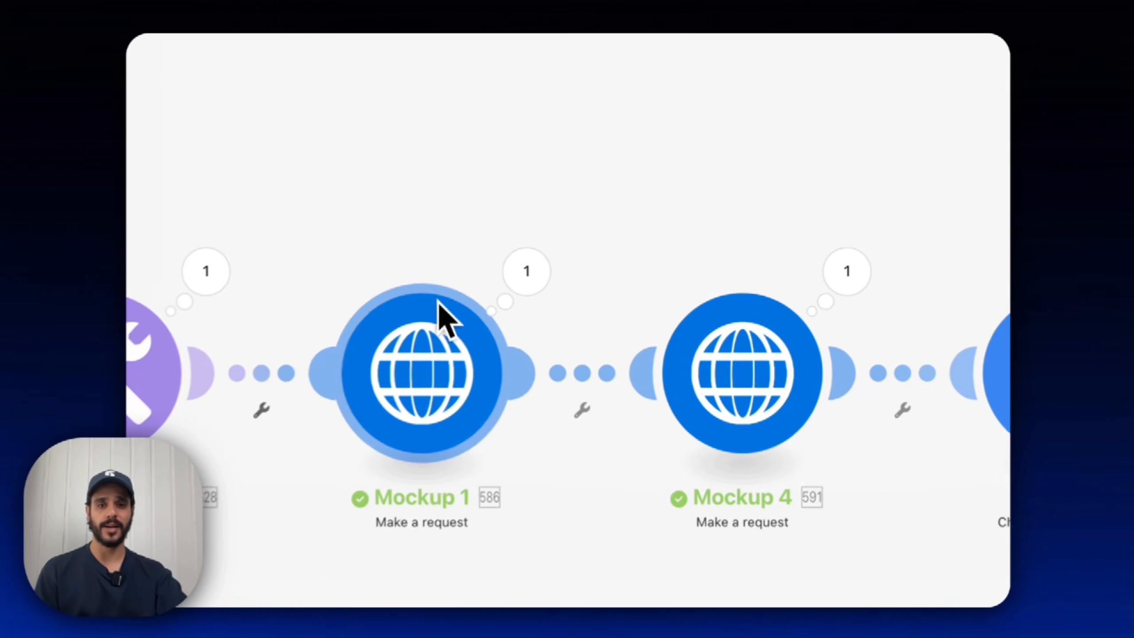
{"action": "left_click", "coordinate": [534, 287]}
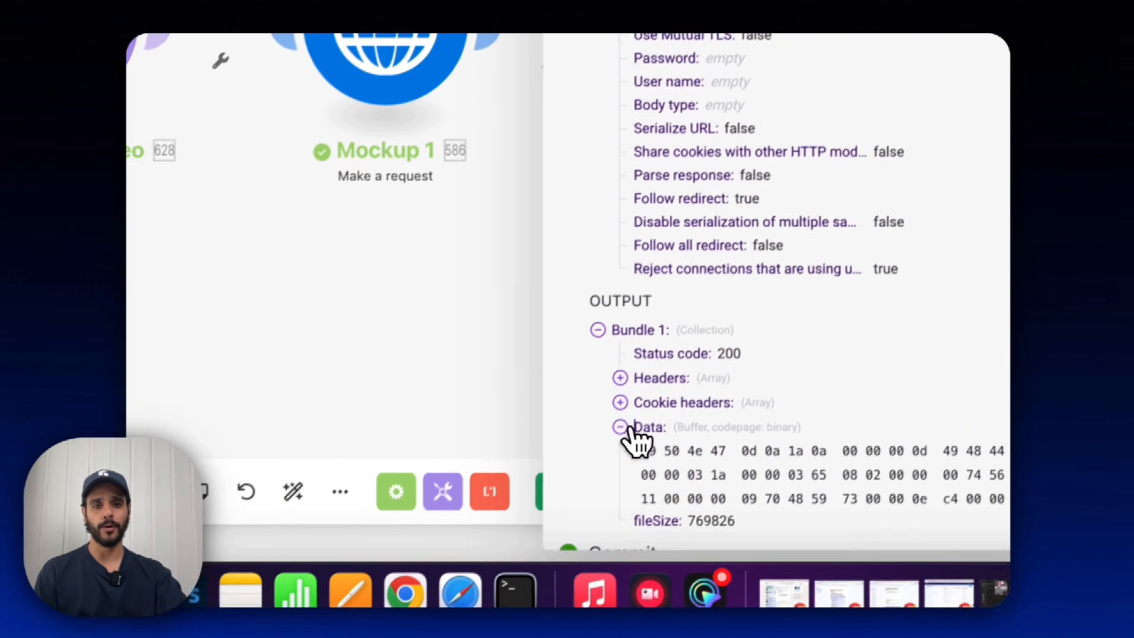
{"action": "left_click", "coordinate": [385, 304]}
Inspect the image data returned in the Mockup 4 module's run output.
{"action": "left_click_drag", "start_coordinate": [674, 251], "coordinate": [420, 290]}
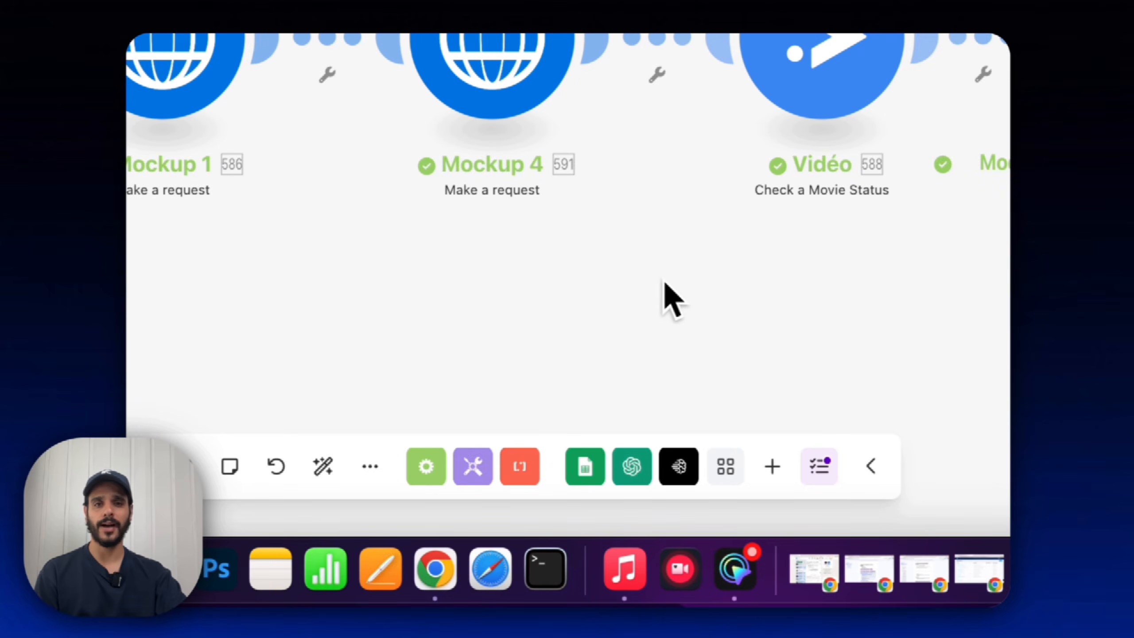
{"action": "left_click", "coordinate": [567, 112]}
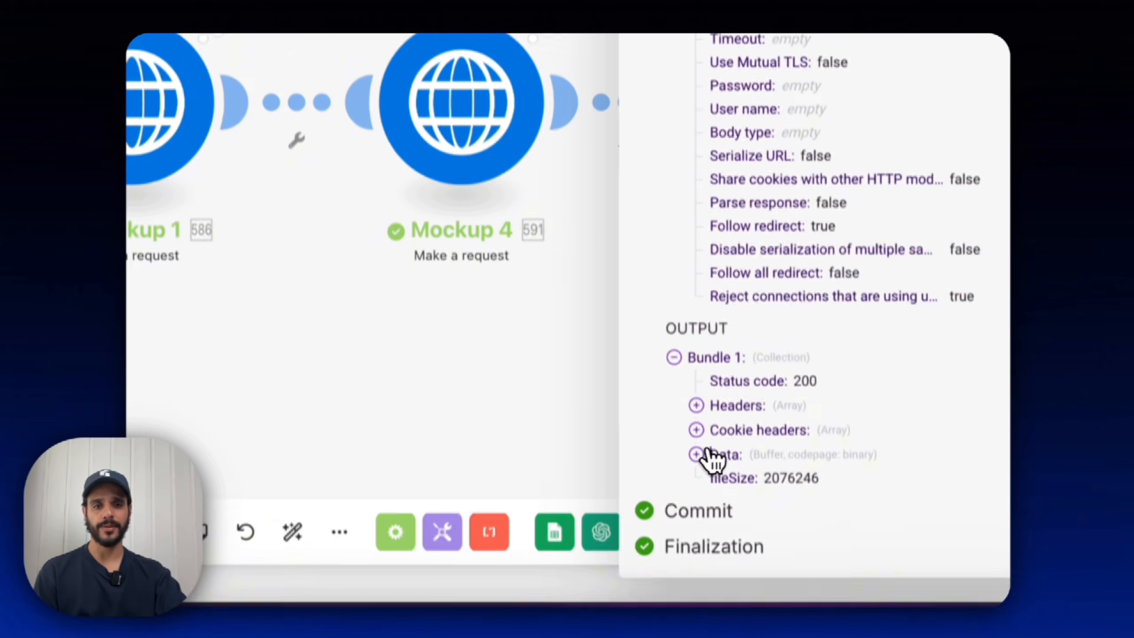
{"action": "left_click", "coordinate": [702, 453]}
{"action": "left_click", "coordinate": [291, 373]}
Inspect the Vidéo module's run output, expanding the Movie collection and highlighting the URL to the generated video.
{"action": "left_click_drag", "start_coordinate": [839, 313], "coordinate": [373, 348]}
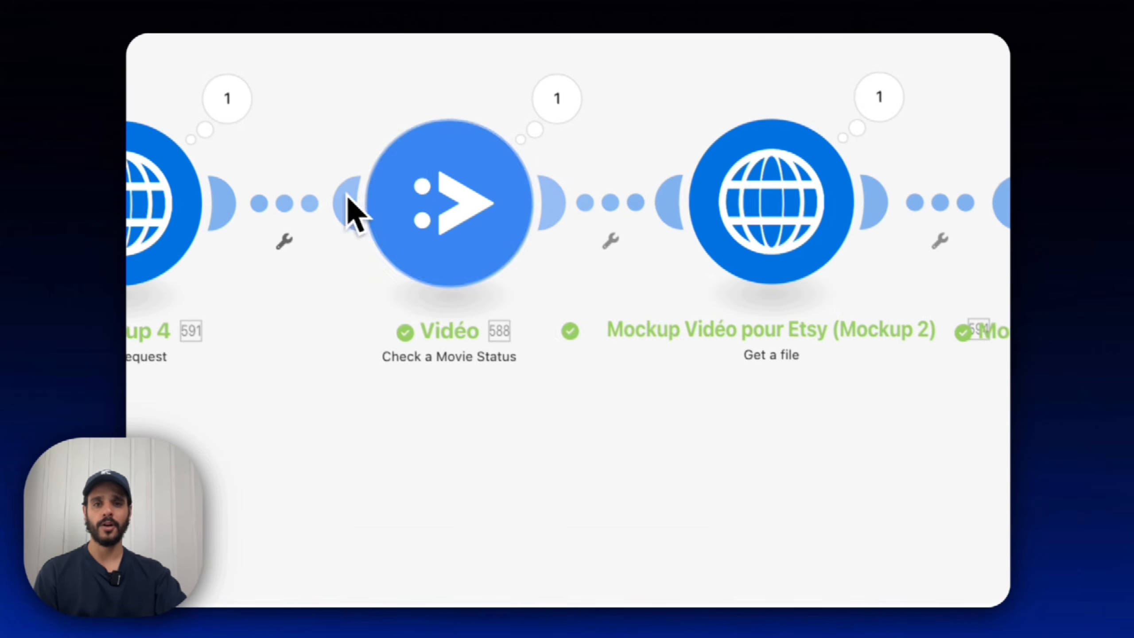
{"action": "left_click_drag", "start_coordinate": [726, 354], "coordinate": [545, 377]}
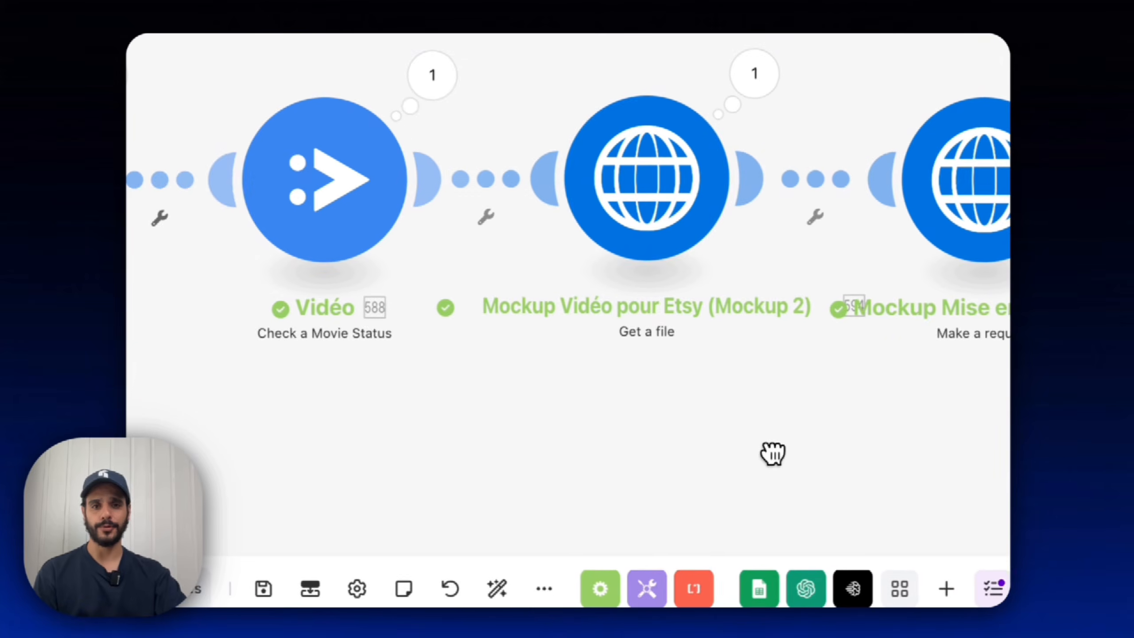
{"action": "left_click_drag", "start_coordinate": [721, 437], "coordinate": [574, 440]}
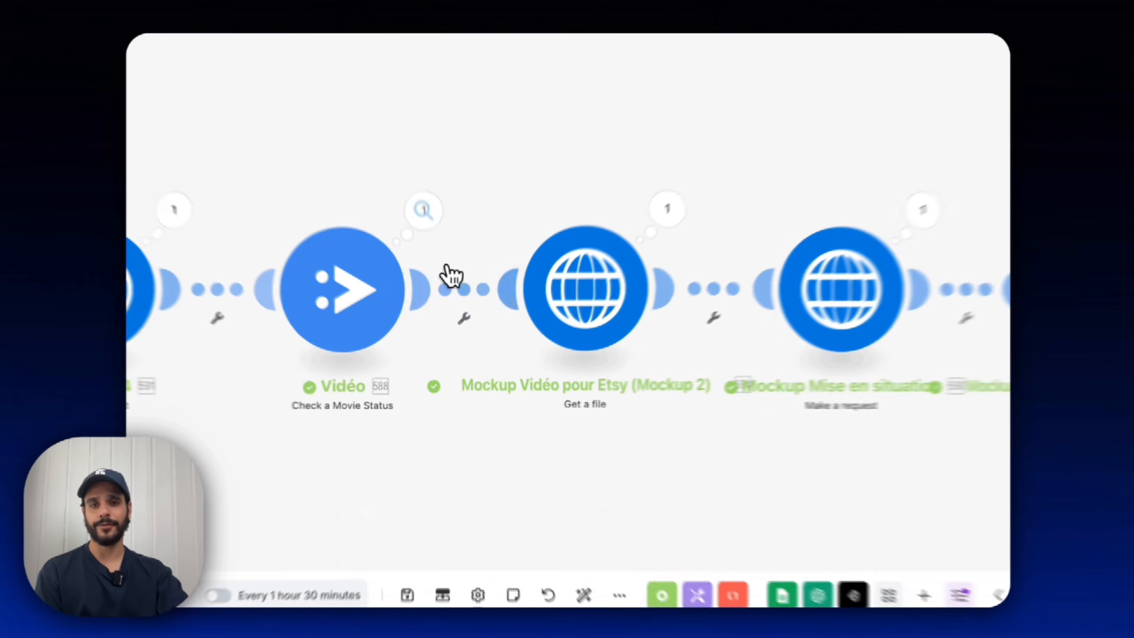
{"action": "left_click", "coordinate": [434, 281]}
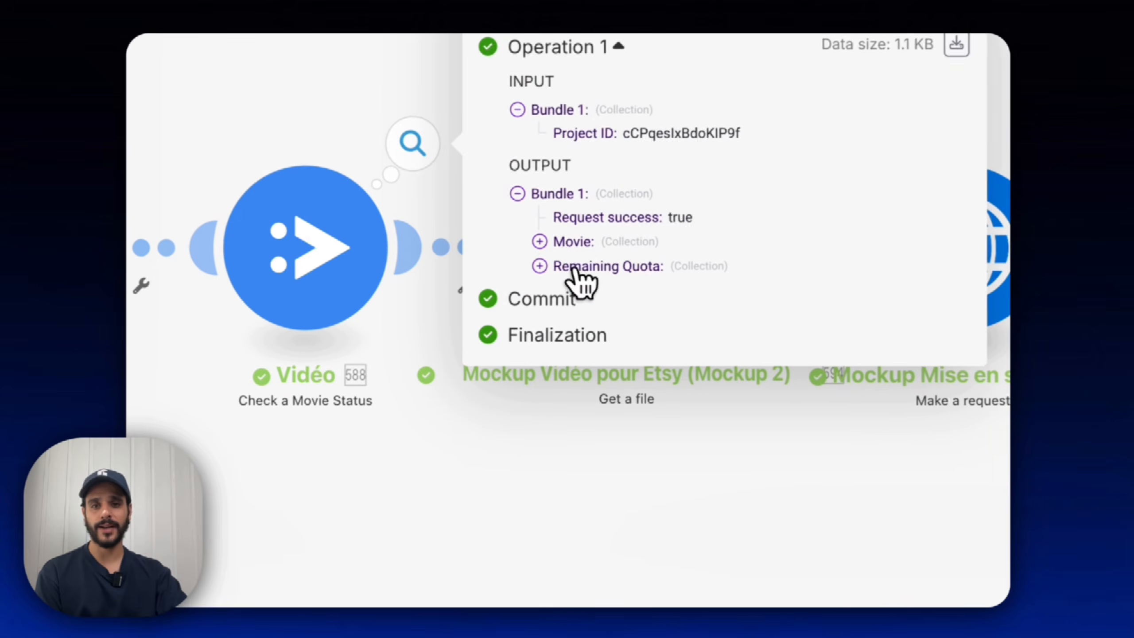
{"action": "left_click", "coordinate": [573, 242]}
{"action": "scroll", "coordinate": [718, 520], "scroll_direction": "down", "scroll_amount": 2}
{"action": "triple_click", "coordinate": [806, 164]}
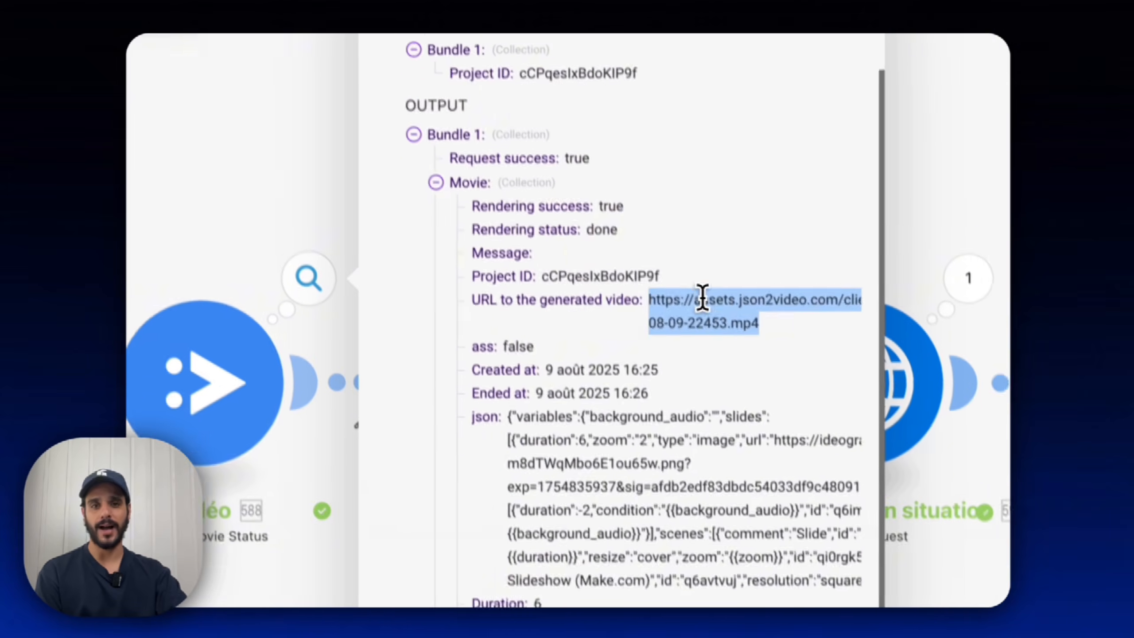
{"action": "left_click", "coordinate": [345, 139]}
Inspect the file data in the run output of the Mockup Vidéo pour Etsy (Mockup 2) module.
{"action": "left_click", "coordinate": [633, 284]}
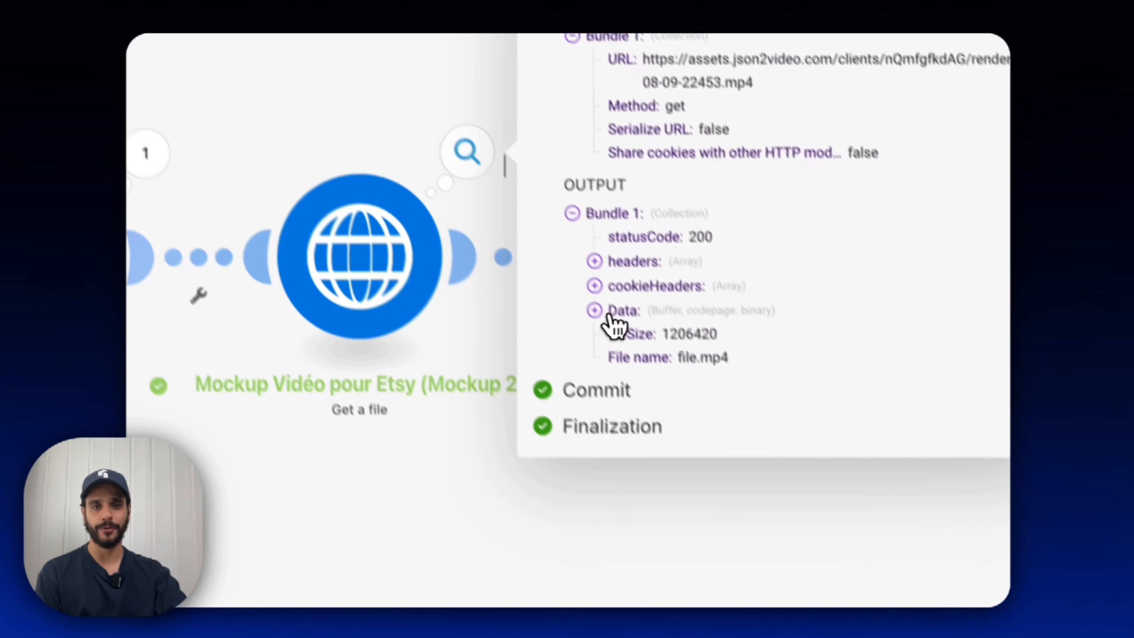
{"action": "left_click", "coordinate": [610, 315]}
{"action": "left_click", "coordinate": [451, 435]}
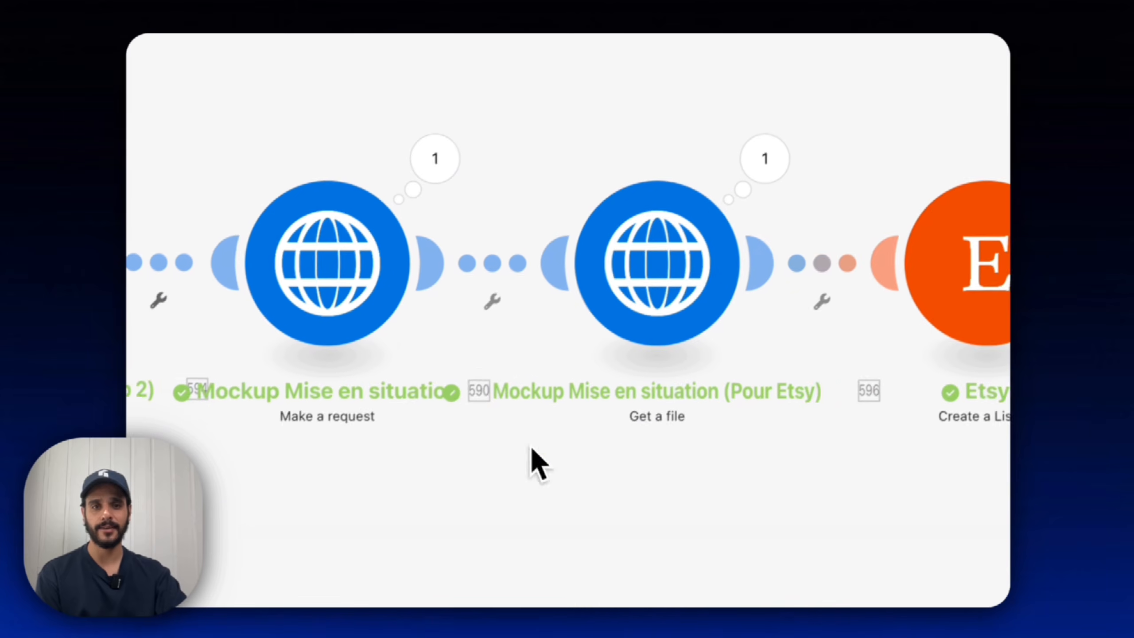
Open the output image link from the Mockup Mise en situation module's run data, view the image and close its tab.
{"action": "left_click_drag", "start_coordinate": [381, 266], "coordinate": [379, 106]}
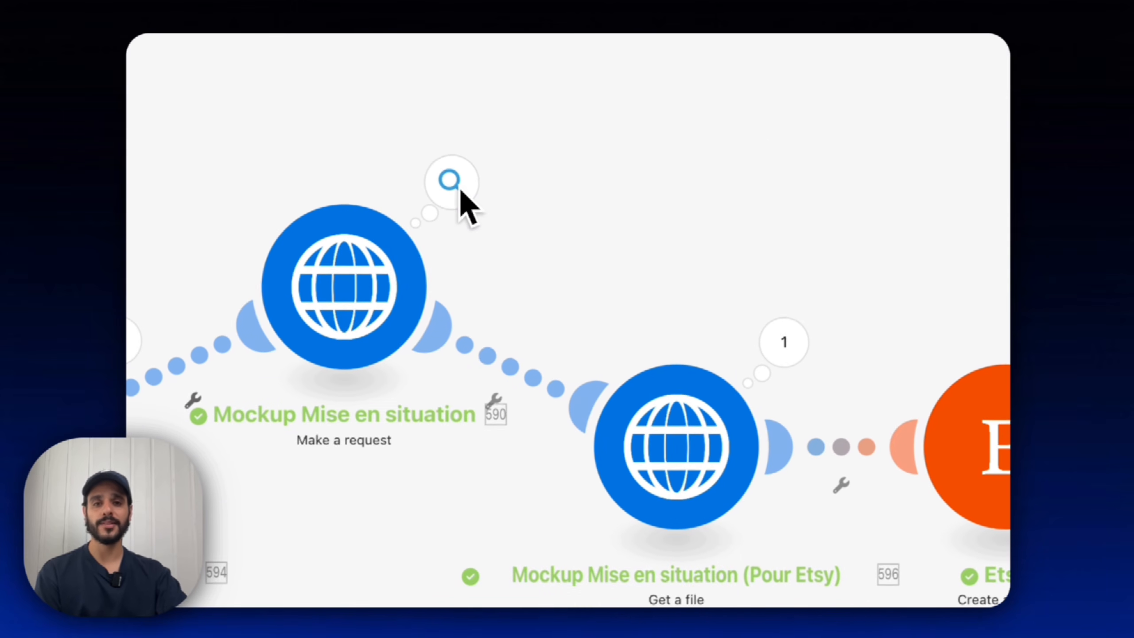
{"action": "left_click", "coordinate": [449, 186]}
{"action": "scroll", "coordinate": [716, 481], "scroll_direction": "down", "scroll_amount": 5}
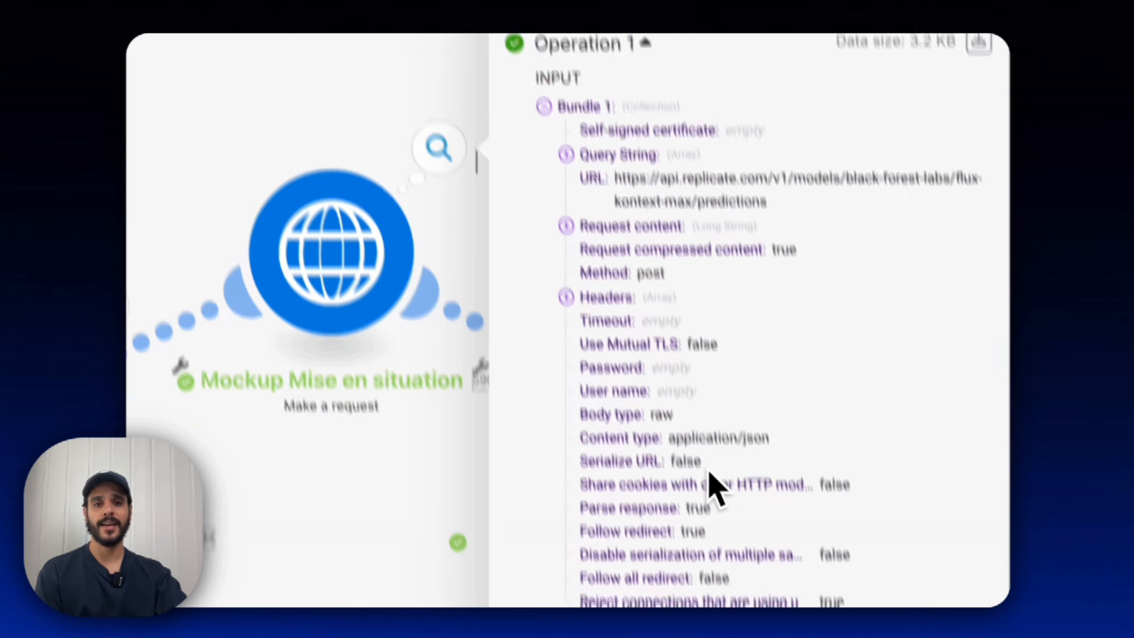
{"action": "left_click", "coordinate": [509, 517]}
{"action": "scroll", "coordinate": [571, 416], "scroll_direction": "down", "scroll_amount": 5}
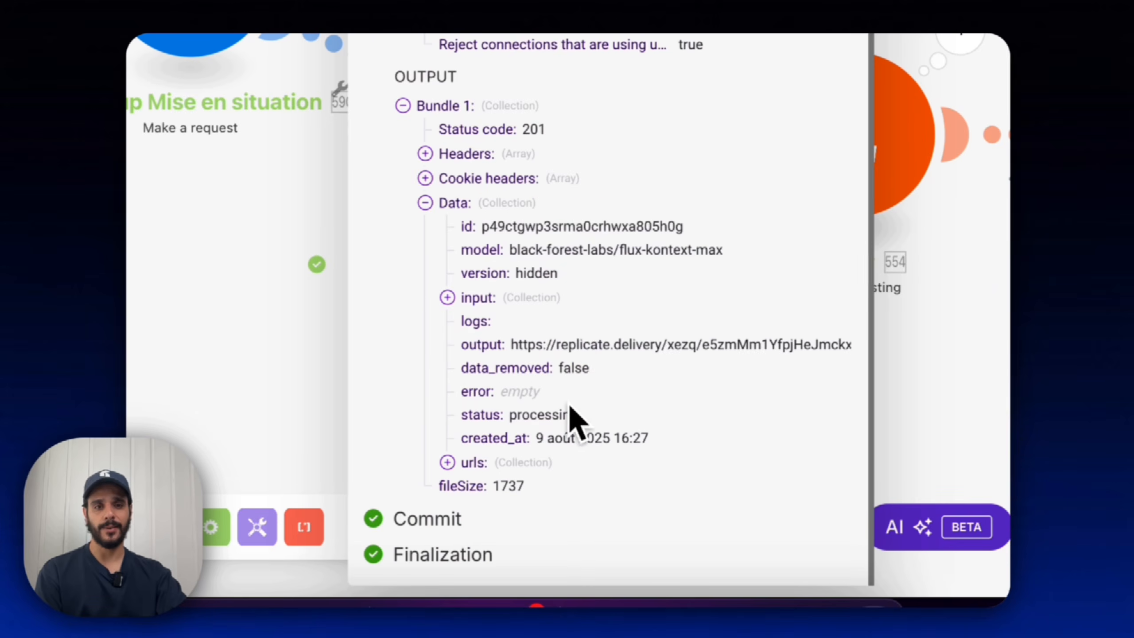
{"action": "right_click", "coordinate": [593, 347]}
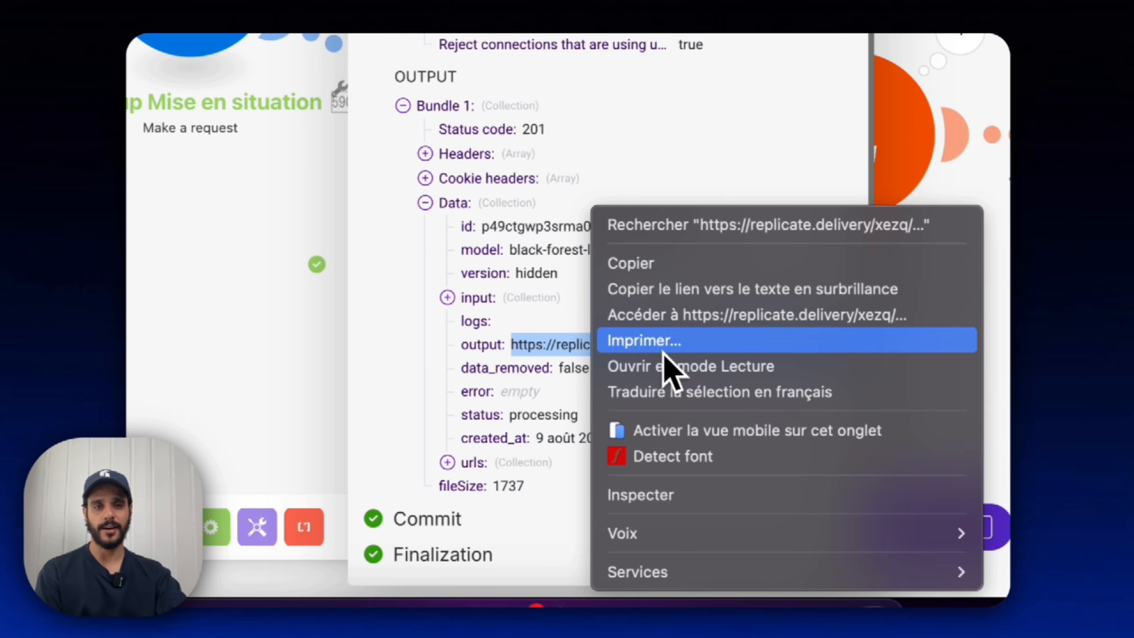
{"action": "left_click", "coordinate": [682, 324]}
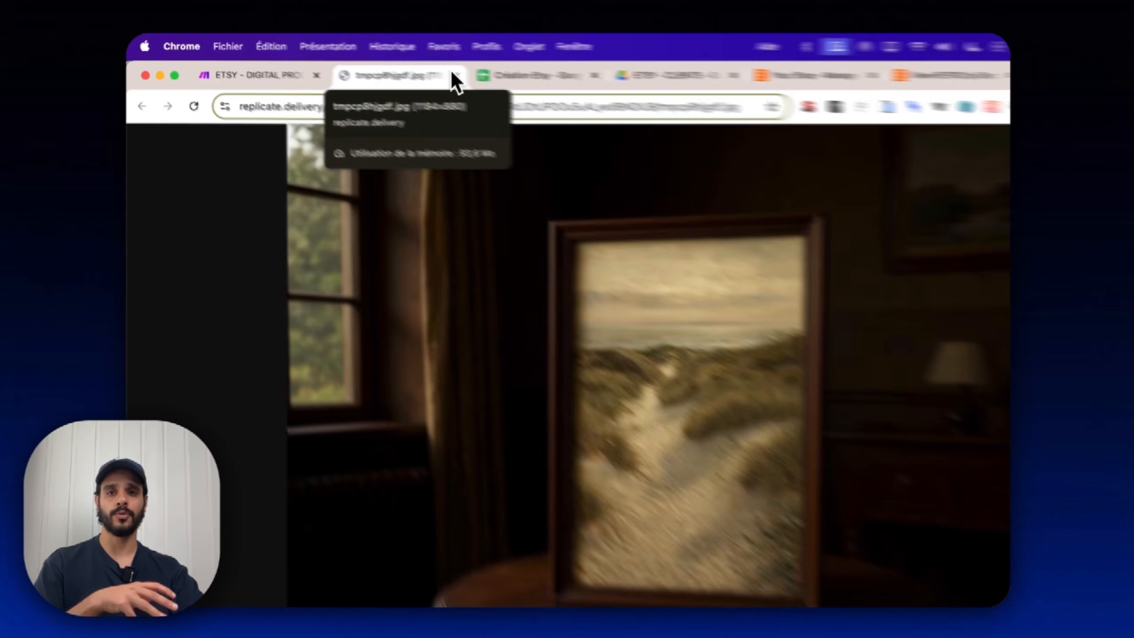
{"action": "left_click", "coordinate": [390, 66]}
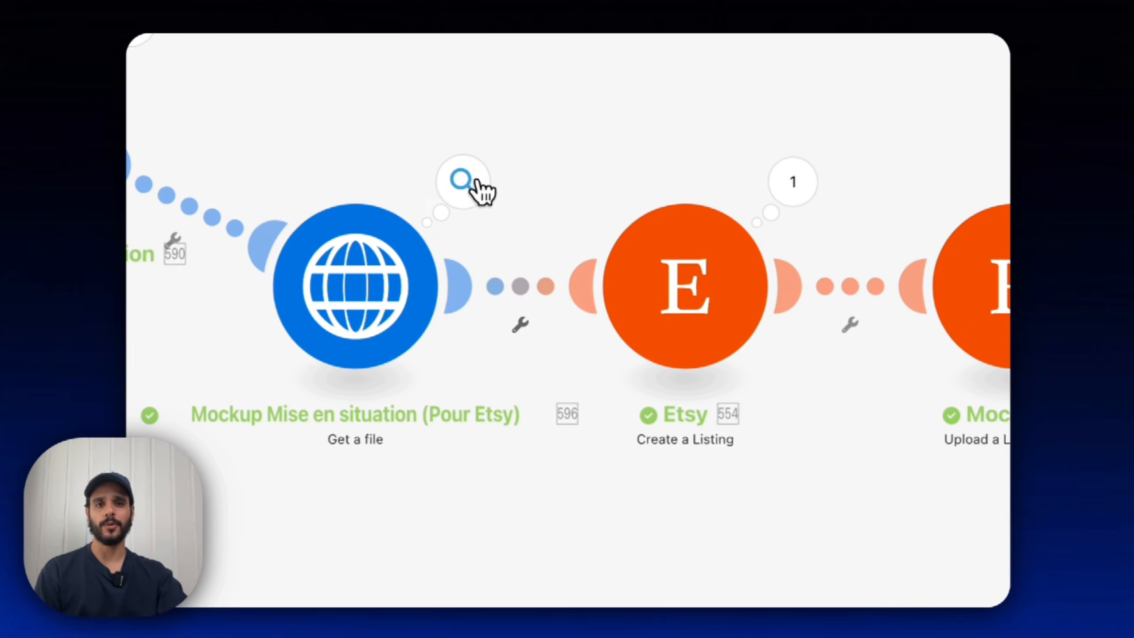
Inspect the file data in the run output of the Mockup Mise en situation (Pour Etsy) module.
{"action": "left_click", "coordinate": [473, 202]}
{"action": "left_click", "coordinate": [626, 328]}
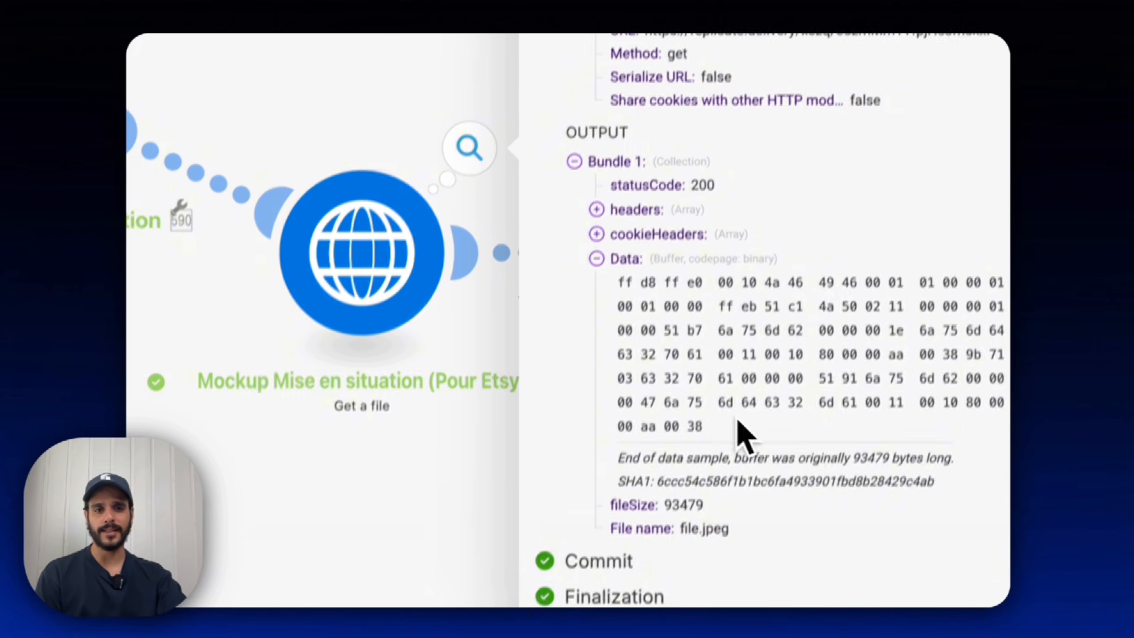
{"action": "left_click", "coordinate": [346, 414]}
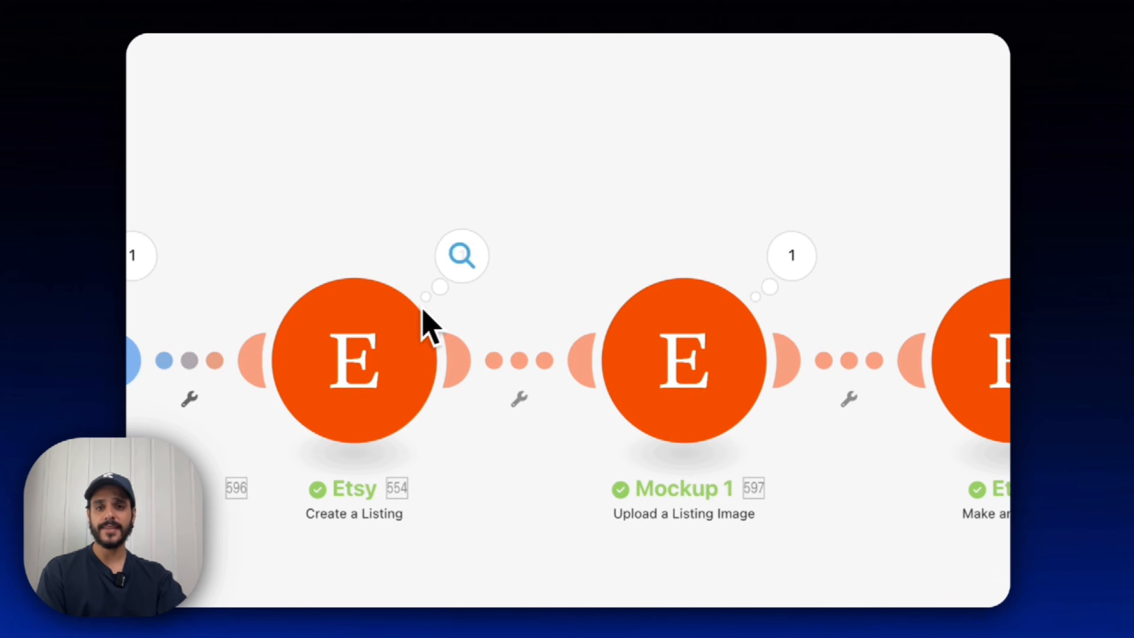
Review the listing fields in the input and output of the Etsy Create a Listing module's run.
{"action": "left_click", "coordinate": [458, 272]}
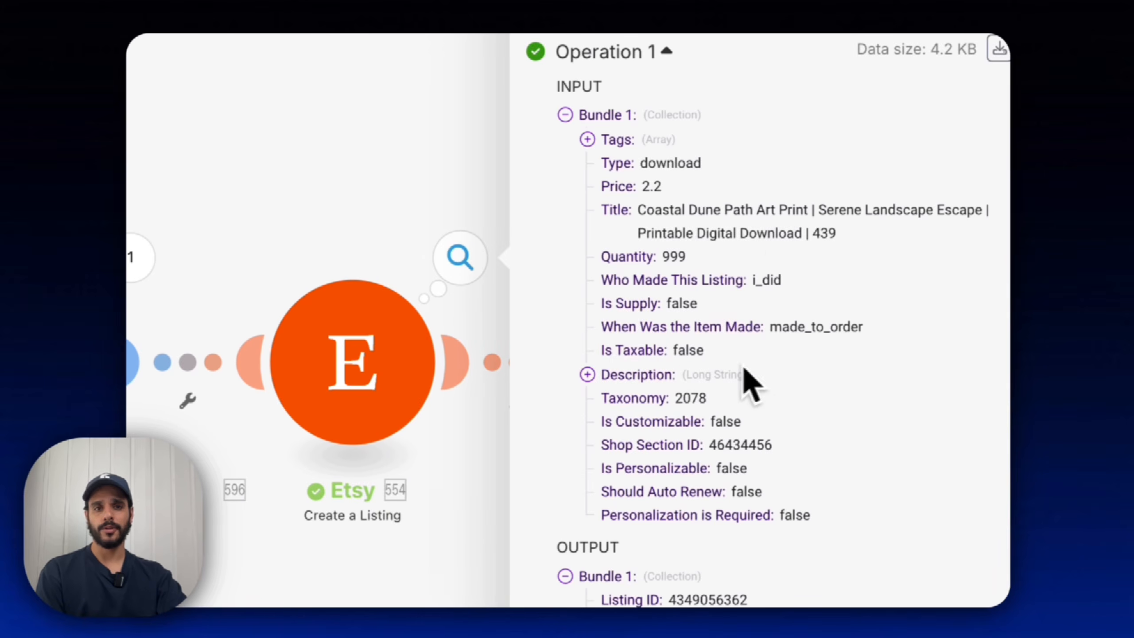
{"action": "scroll", "coordinate": [740, 424], "scroll_direction": "down", "scroll_amount": 3}
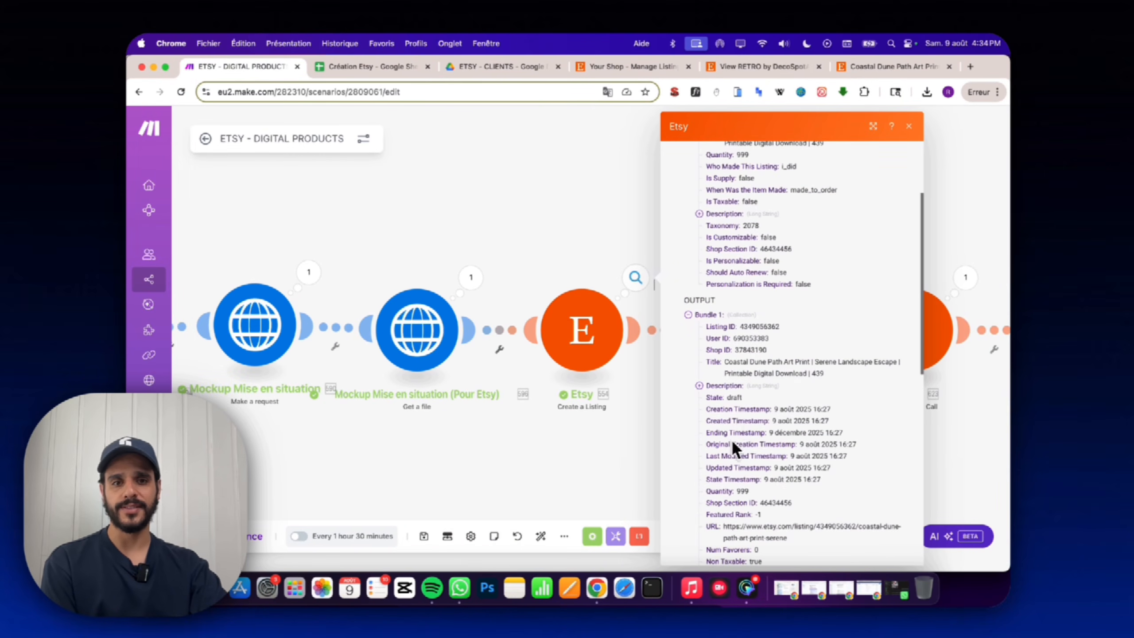
{"action": "scroll", "coordinate": [732, 442], "scroll_direction": "down", "scroll_amount": 5}
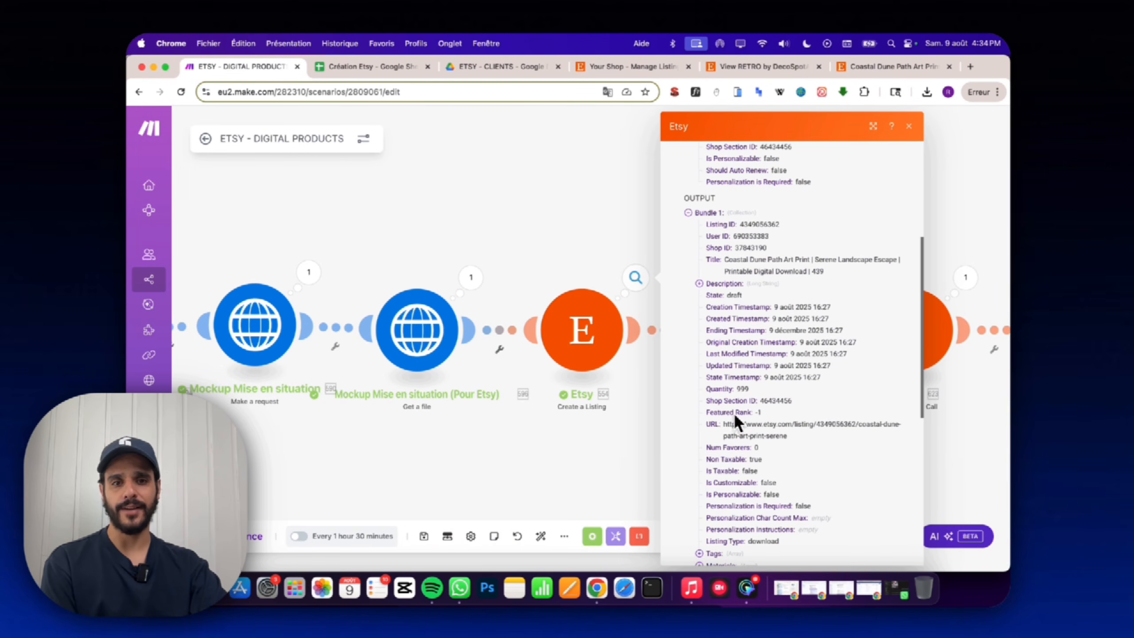
{"action": "scroll", "coordinate": [787, 452], "scroll_direction": "down", "scroll_amount": 2}
{"action": "scroll", "coordinate": [773, 440], "scroll_direction": "up", "scroll_amount": 7}
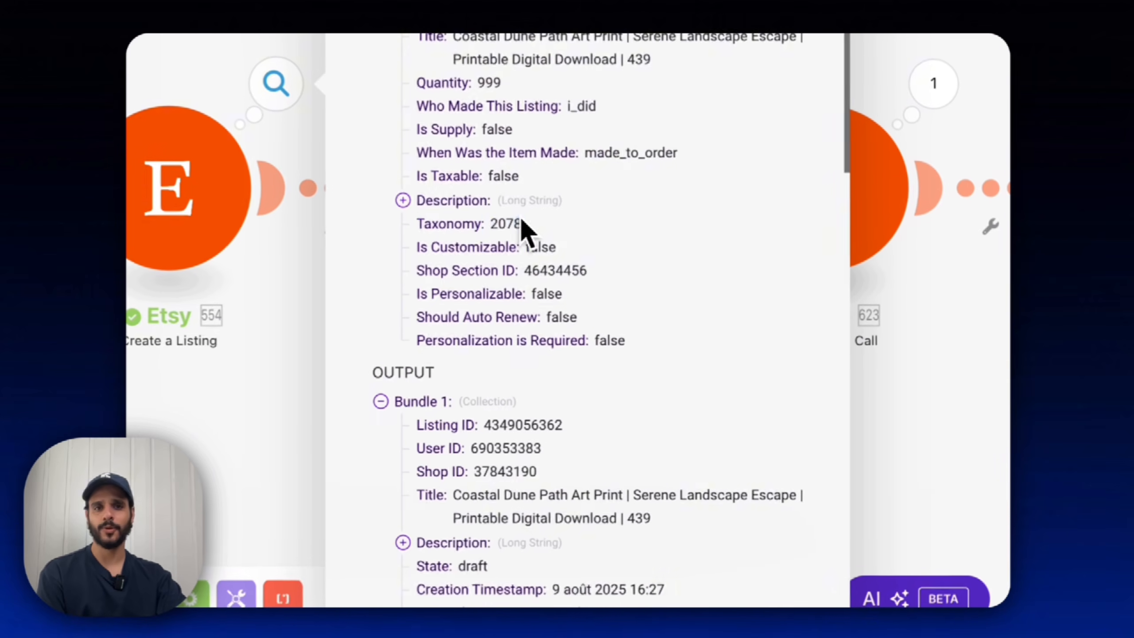
{"action": "scroll", "coordinate": [751, 409], "scroll_direction": "down", "scroll_amount": 10}
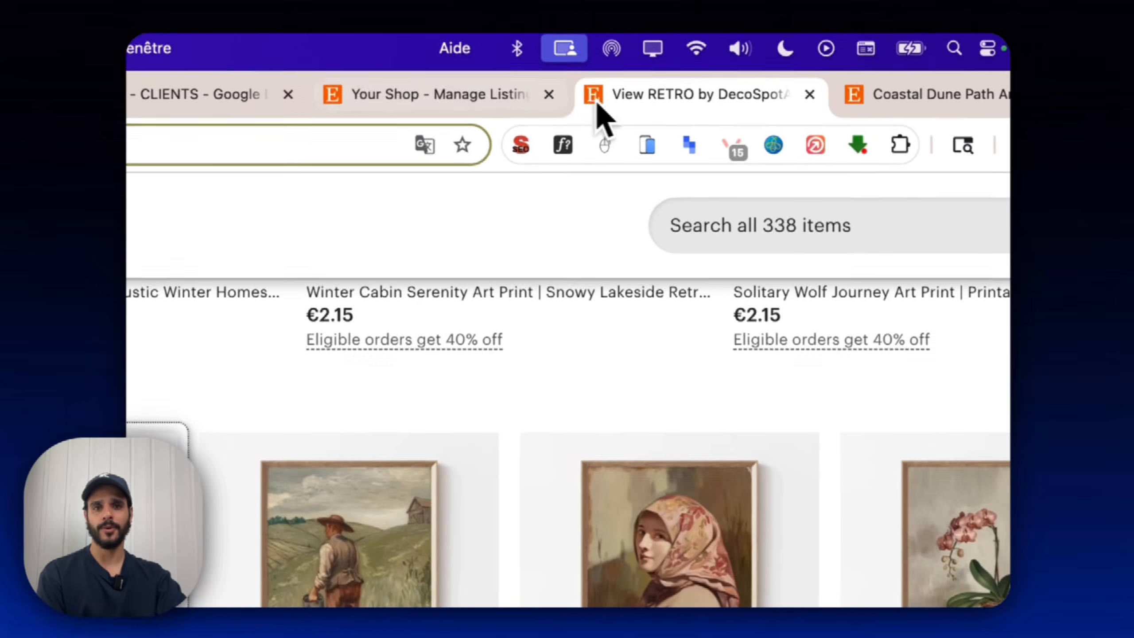
Switch to the Etsy shop's listings and open the Vintage Portrait Art Print listing for editing at its category details.
{"action": "left_click", "coordinate": [472, 103]}
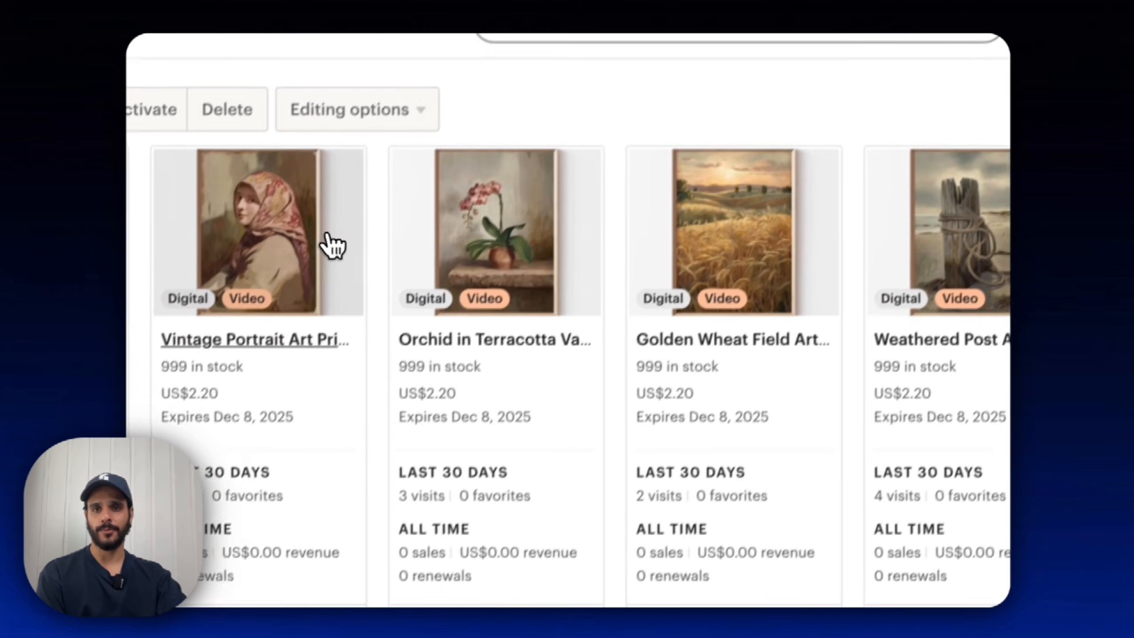
{"action": "left_click", "coordinate": [160, 406]}
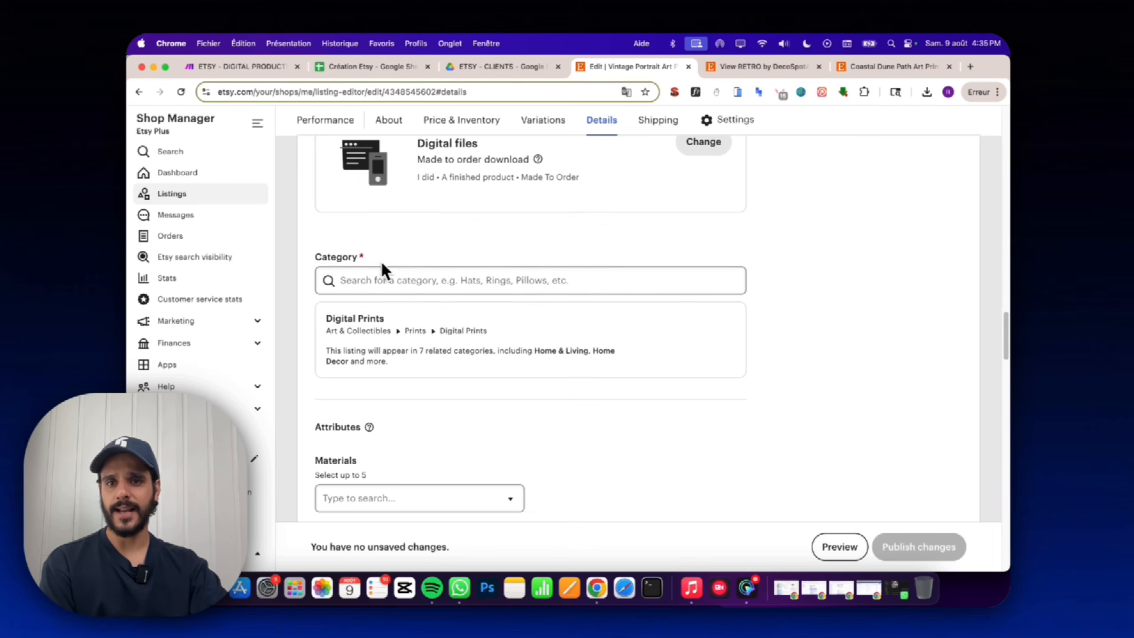
Search the listing's categories for "home d".
{"action": "left_click", "coordinate": [402, 276]}
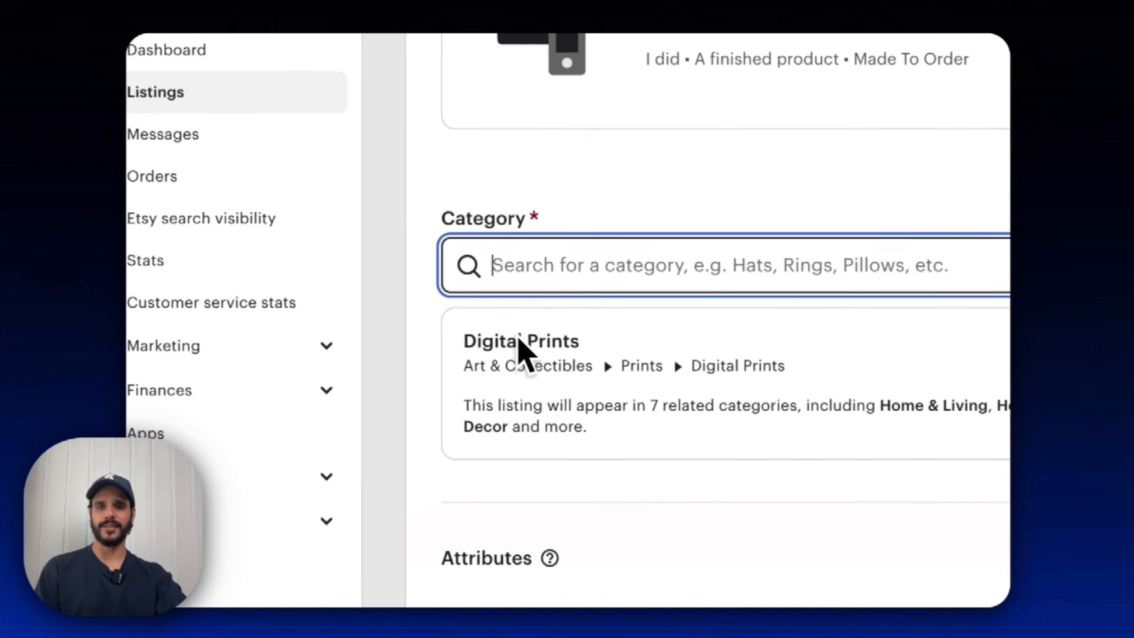
{"action": "type", "text": "home"}
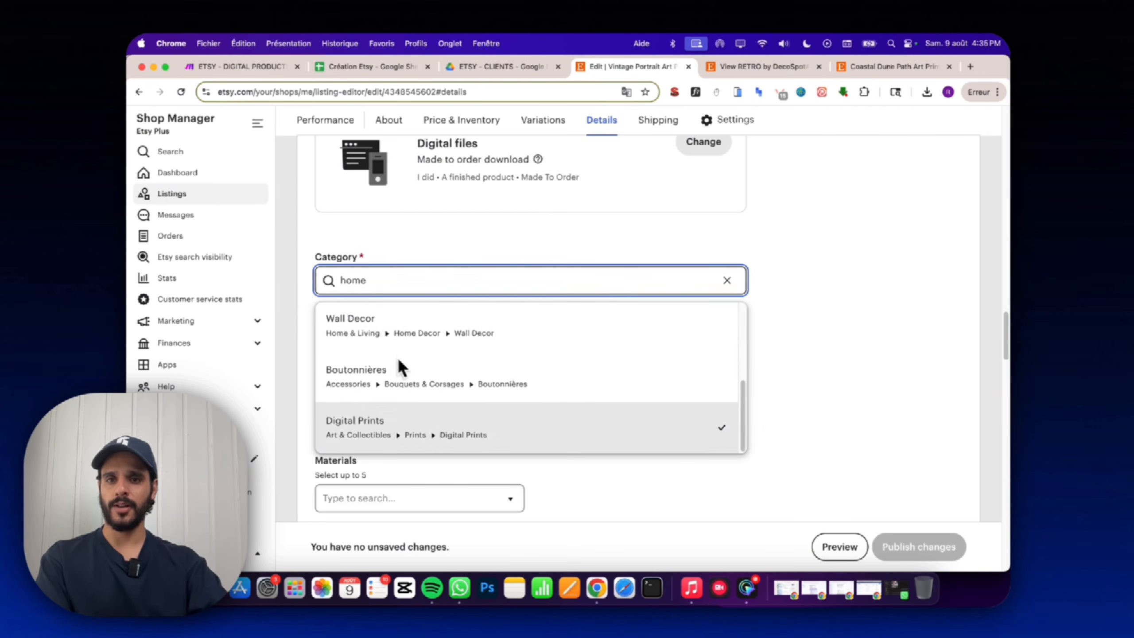
{"action": "type", "text": " d"}
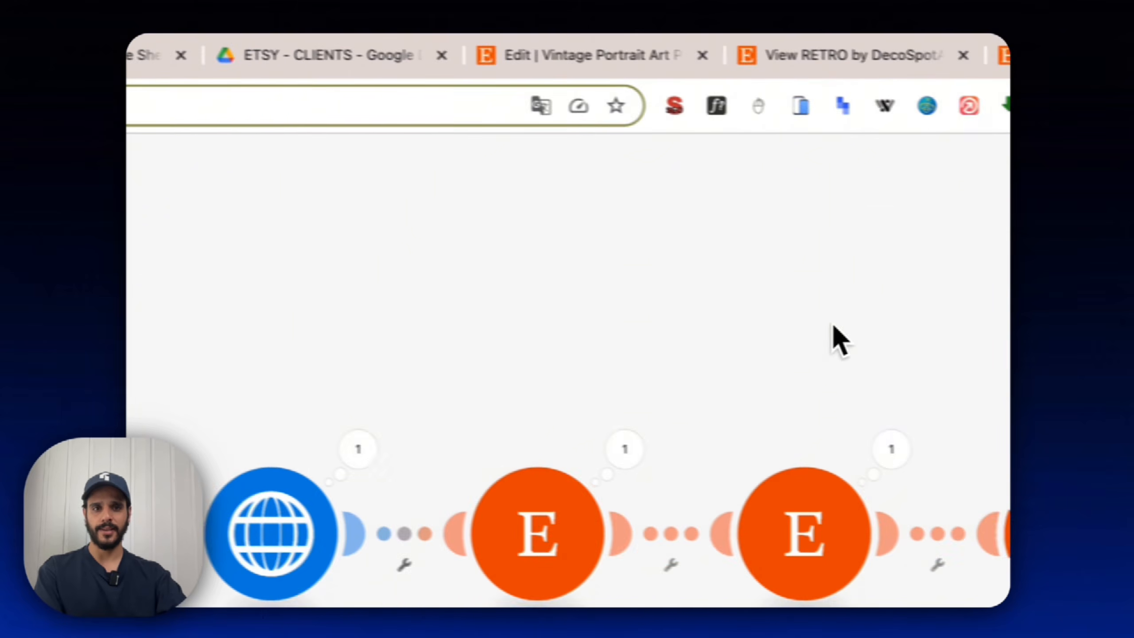
Switch to the Make scenario and review the file data and taxonomy in the PUBLICATION module's run output.
{"action": "left_click_drag", "start_coordinate": [833, 326], "coordinate": [362, 316]}
{"action": "left_click_drag", "start_coordinate": [1036, 431], "coordinate": [784, 420]}
{"action": "left_click_drag", "start_coordinate": [985, 280], "coordinate": [571, 268]}
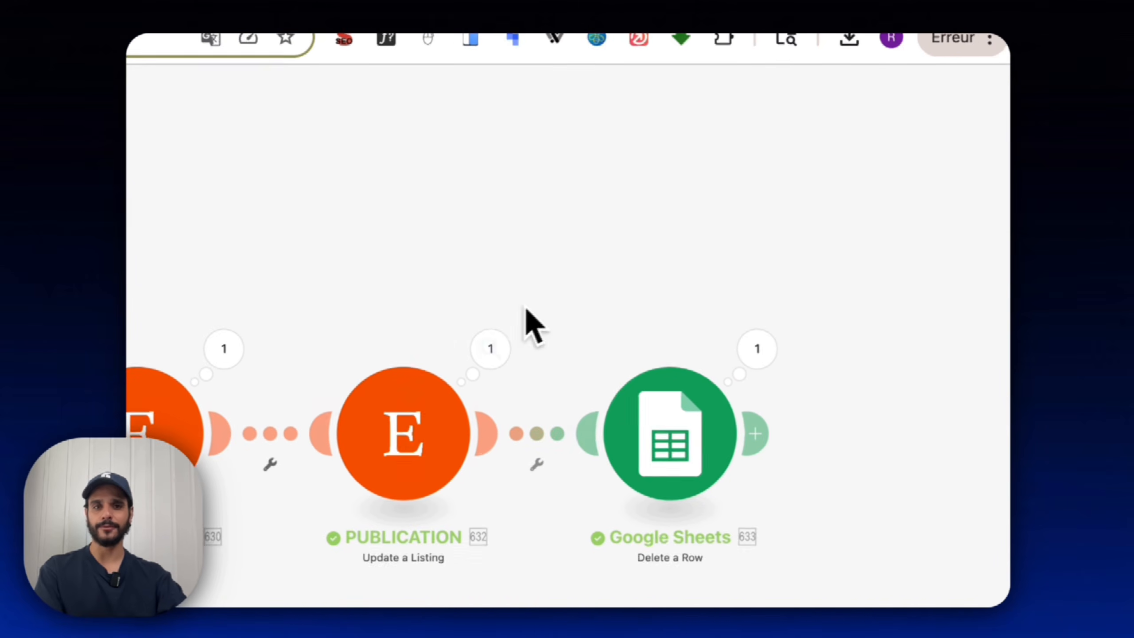
{"action": "scroll", "coordinate": [185, 384], "scroll_direction": "up", "scroll_amount": 3}
{"action": "left_click_drag", "start_coordinate": [250, 266], "coordinate": [707, 255]}
{"action": "left_click_drag", "start_coordinate": [946, 293], "coordinate": [688, 309]}
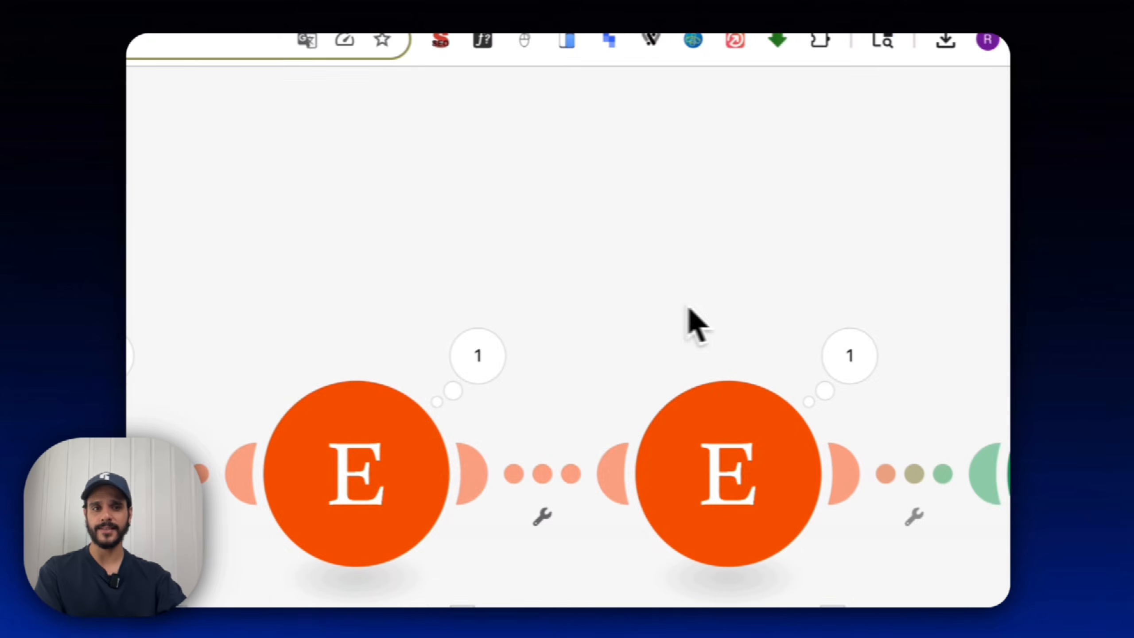
{"action": "left_click", "coordinate": [849, 356]}
{"action": "scroll", "coordinate": [509, 455], "scroll_direction": "down", "scroll_amount": 10}
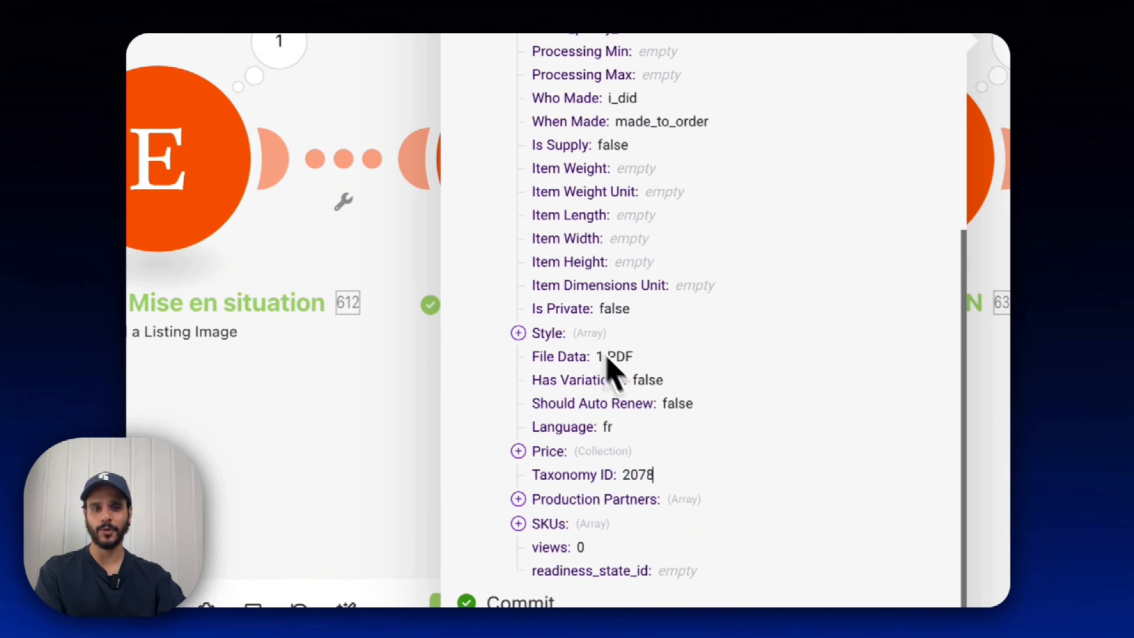
{"action": "left_click", "coordinate": [439, 140]}
{"action": "scroll", "coordinate": [439, 139], "scroll_direction": "down", "scroll_amount": 2}
Review the output fields of the Etsy Create a Listing module's run once more.
{"action": "left_click_drag", "start_coordinate": [383, 191], "coordinate": [668, 308]}
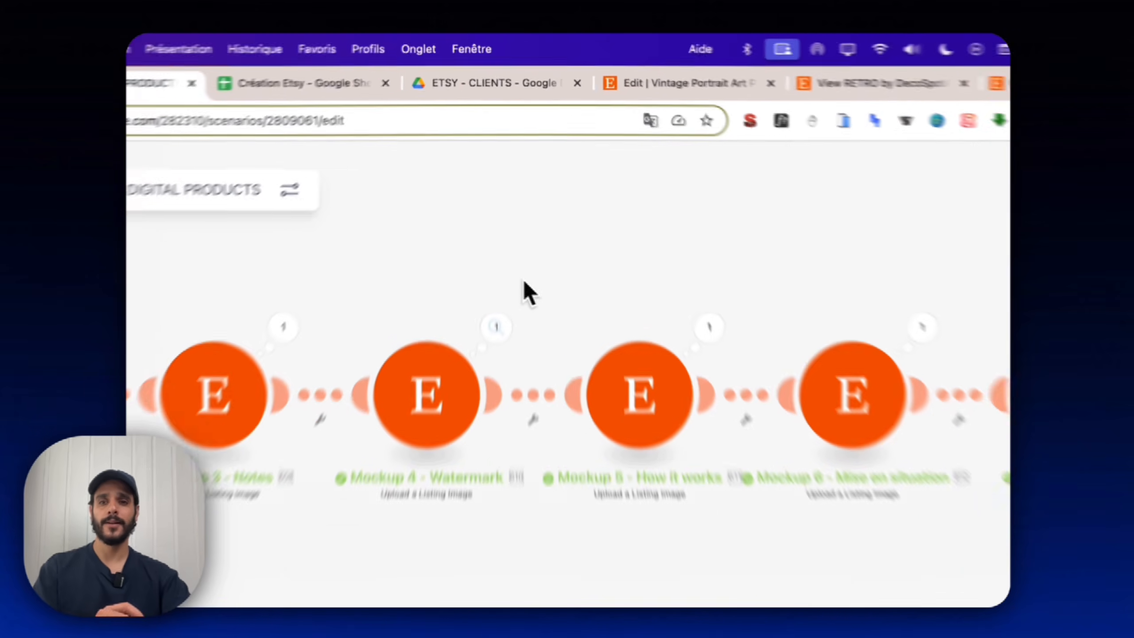
{"action": "left_click_drag", "start_coordinate": [348, 184], "coordinate": [611, 155]}
{"action": "scroll", "coordinate": [277, 256], "scroll_direction": "up", "scroll_amount": 5}
{"action": "left_click_drag", "start_coordinate": [530, 492], "coordinate": [565, 291]}
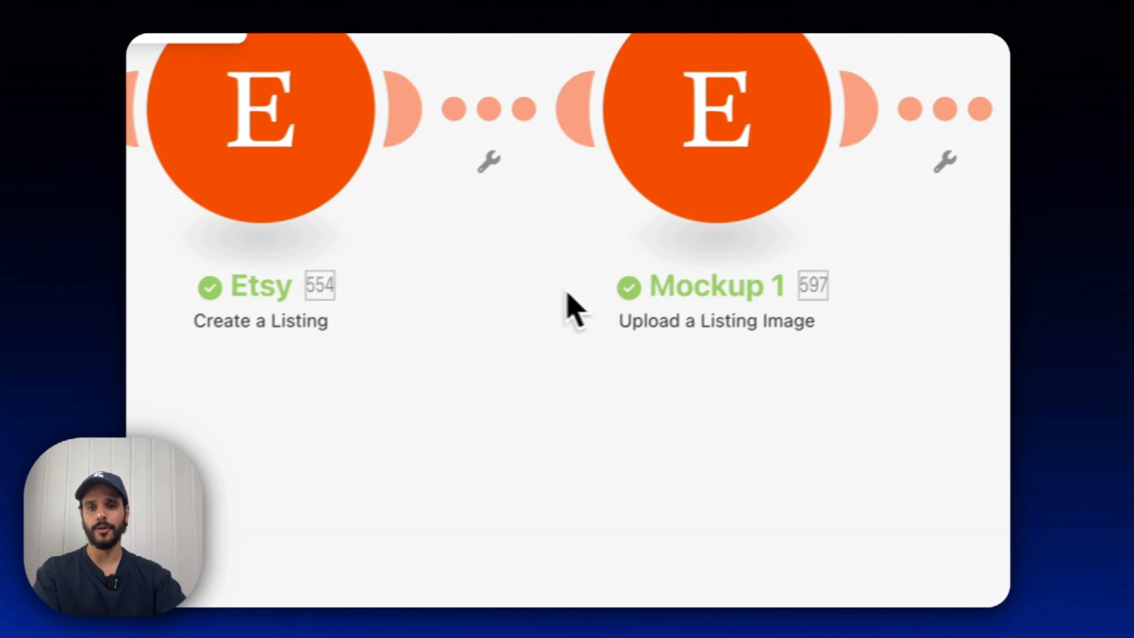
{"action": "scroll", "coordinate": [413, 278], "scroll_direction": "down", "scroll_amount": 1}
{"action": "left_click_drag", "start_coordinate": [648, 249], "coordinate": [606, 315]}
{"action": "left_click", "coordinate": [507, 177]}
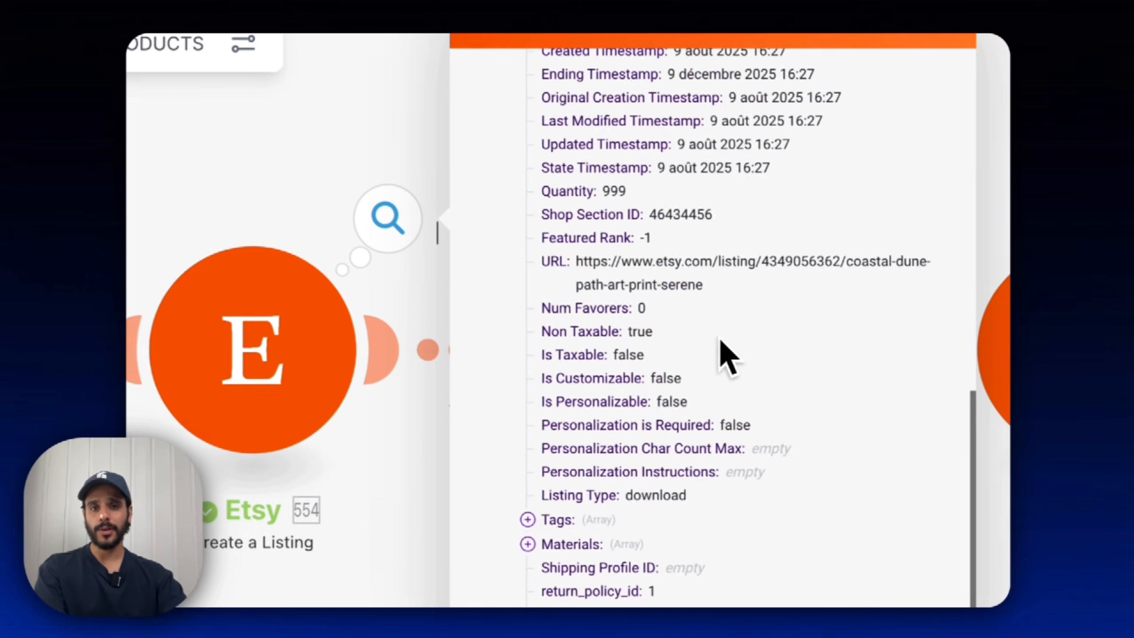
{"action": "scroll", "coordinate": [720, 339], "scroll_direction": "up", "scroll_amount": 5}
{"action": "left_click", "coordinate": [316, 258]}
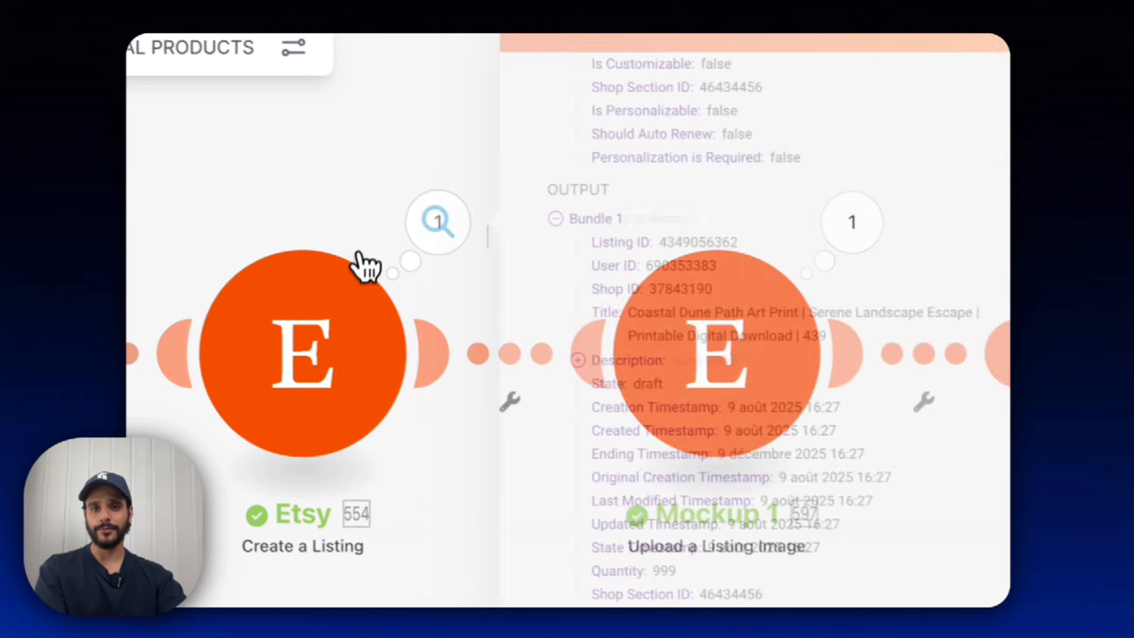
Check the Create a Listing module's title and description mapping, and read the full description in its run output.
{"action": "left_click", "coordinate": [291, 411]}
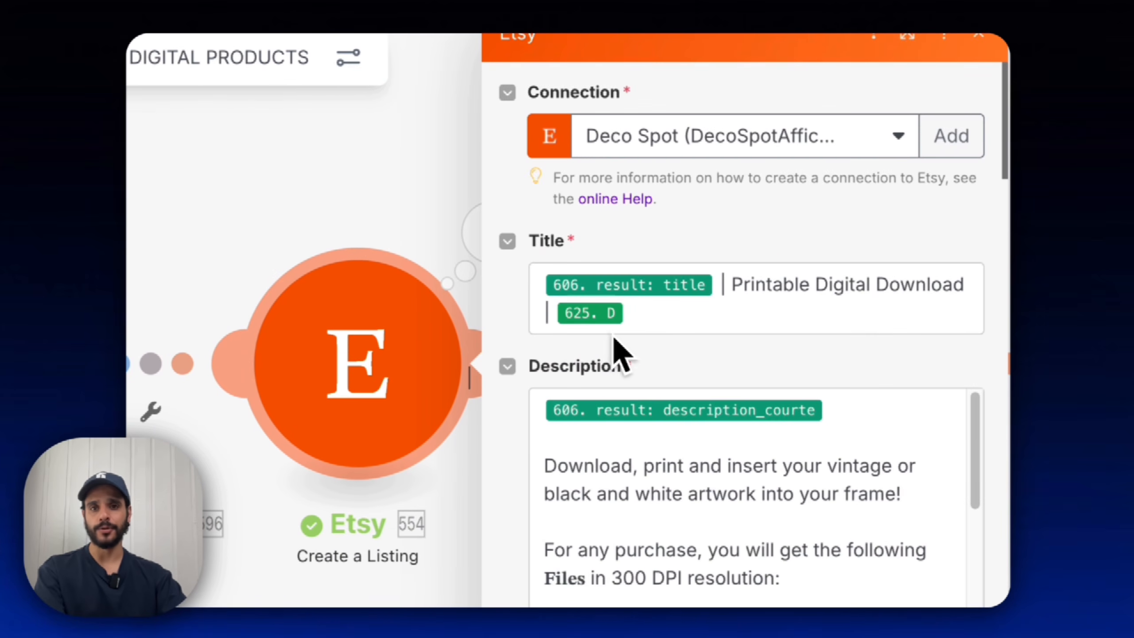
{"action": "left_click", "coordinate": [432, 237]}
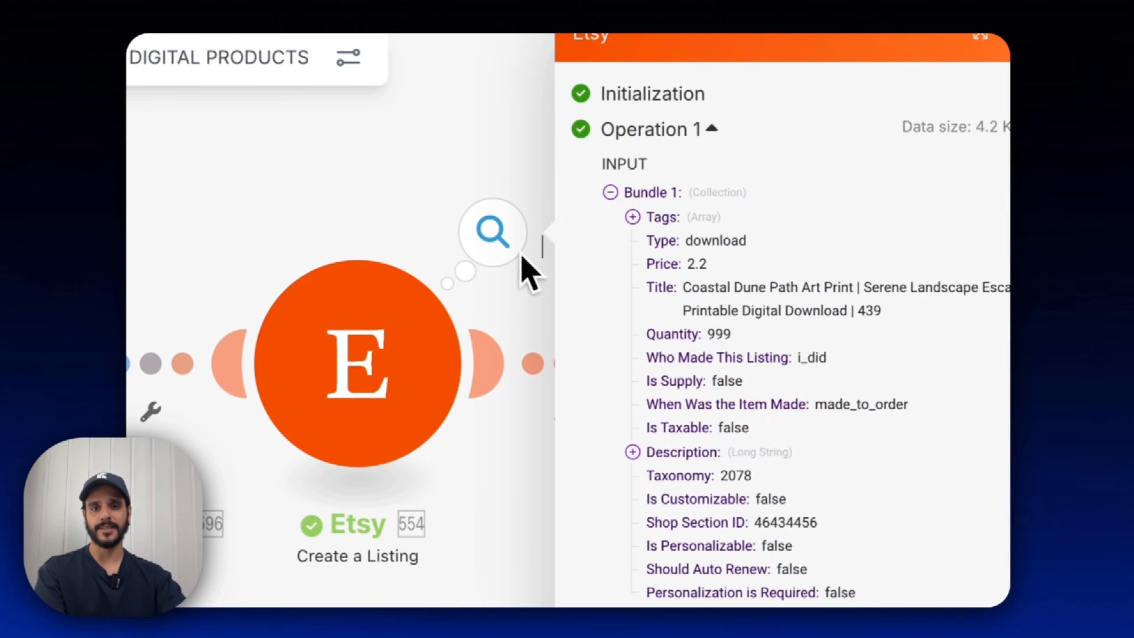
{"action": "scroll", "coordinate": [800, 405], "scroll_direction": "down", "scroll_amount": 4}
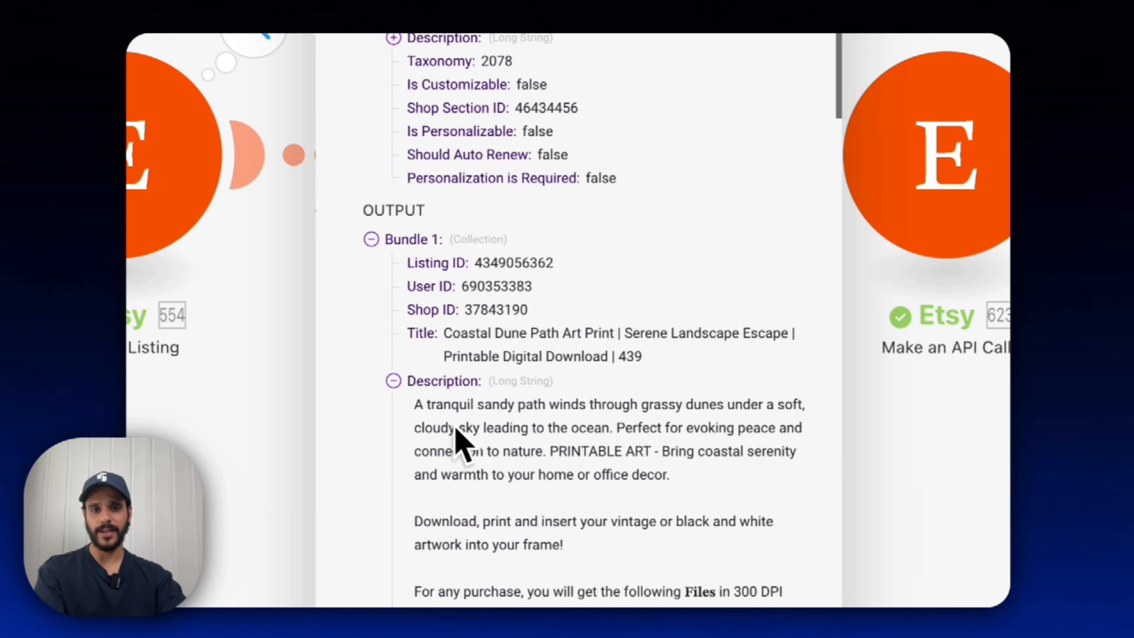
{"action": "left_click_drag", "start_coordinate": [754, 490], "coordinate": [759, 485]}
{"action": "scroll", "coordinate": [434, 437], "scroll_direction": "down", "scroll_amount": 3}
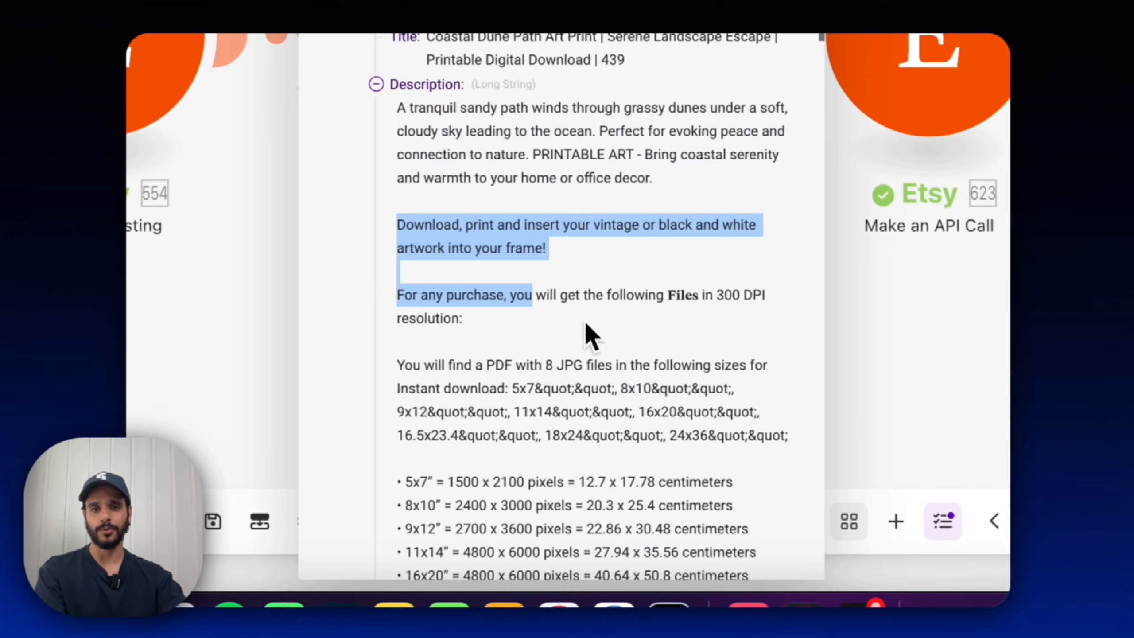
{"action": "left_click_drag", "start_coordinate": [494, 36], "coordinate": [586, 38]}
{"action": "left_click", "coordinate": [614, 307]}
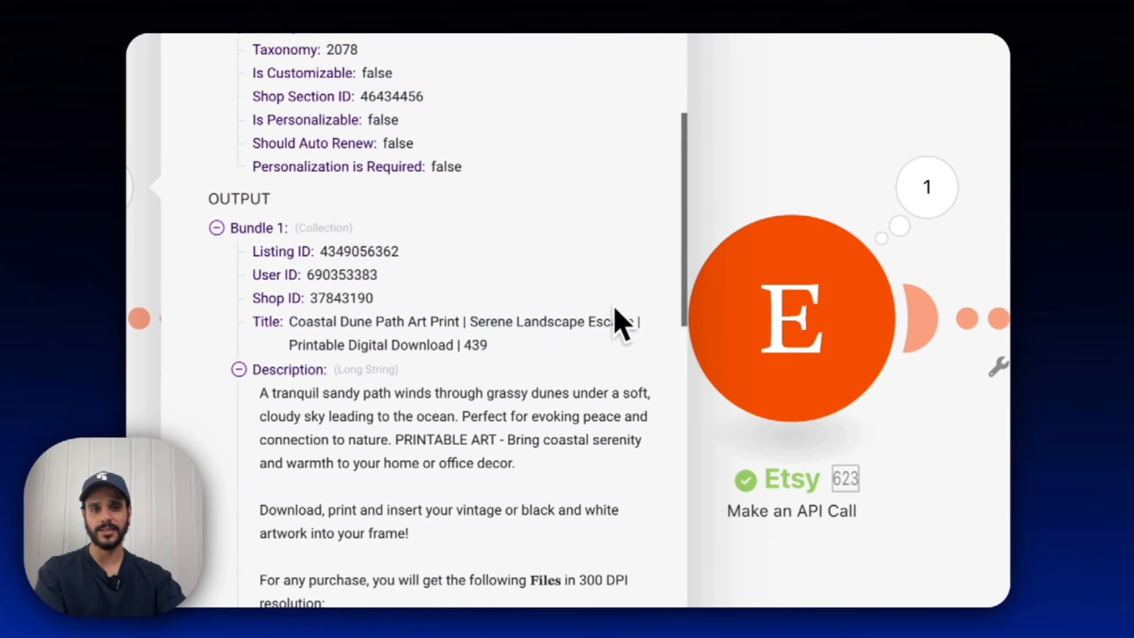
{"action": "left_click", "coordinate": [829, 241]}
Review the run data and the image upload settings of the Mockup 1 module.
{"action": "left_click_drag", "start_coordinate": [307, 282], "coordinate": [293, 275]}
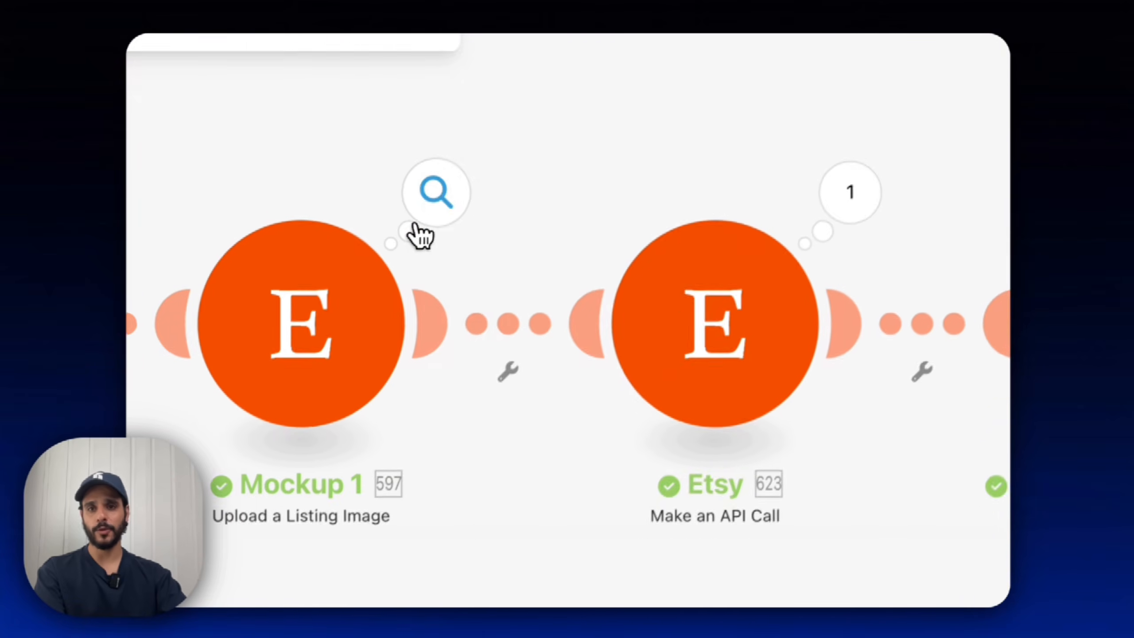
{"action": "left_click", "coordinate": [419, 221]}
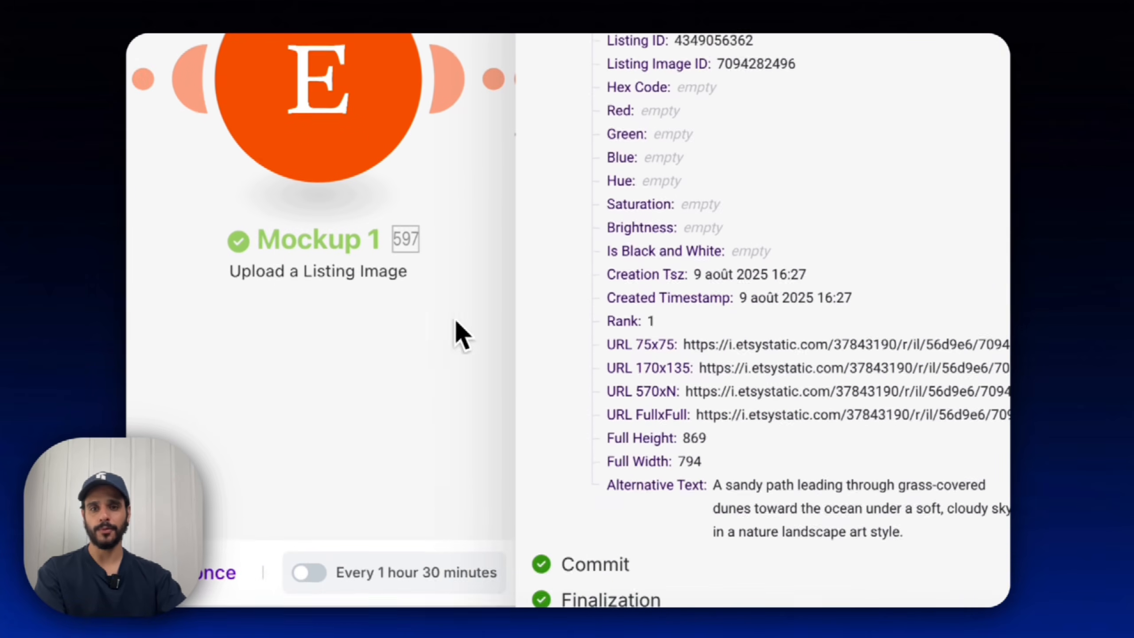
{"action": "left_click", "coordinate": [449, 536]}
{"action": "left_click", "coordinate": [347, 348]}
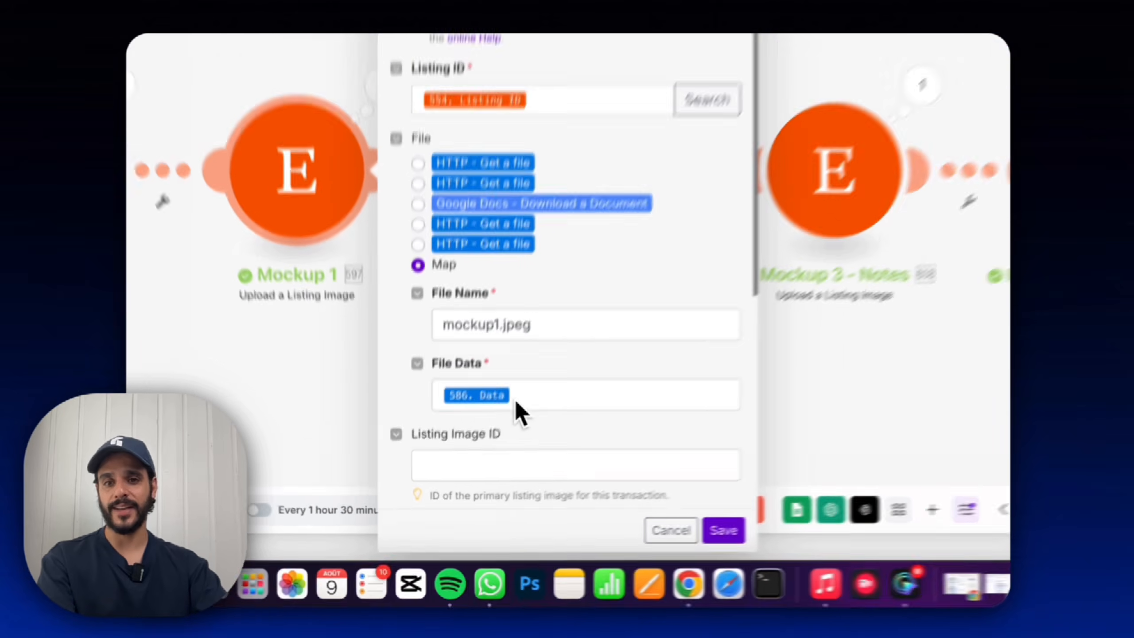
{"action": "scroll", "coordinate": [737, 524], "scroll_direction": "down", "scroll_amount": 5}
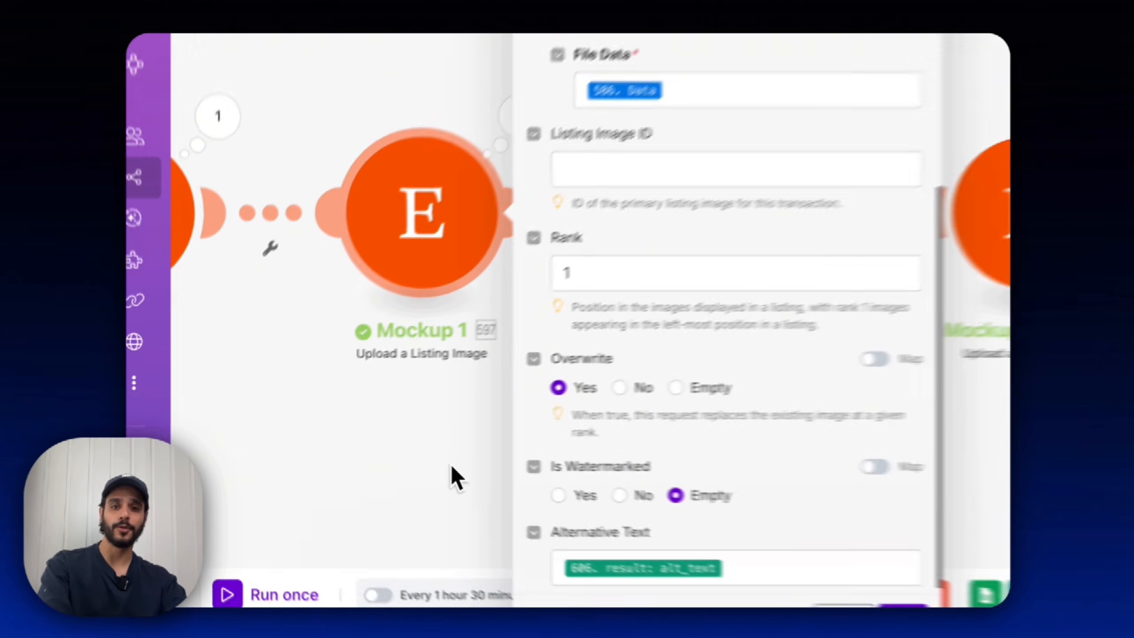
{"action": "left_click", "coordinate": [343, 458]}
Open the URL 570xN image link from the Mockup 1 module's run output, view the image and close its tab.
{"action": "left_click", "coordinate": [382, 242]}
{"action": "scroll", "coordinate": [598, 427], "scroll_direction": "down", "scroll_amount": 3}
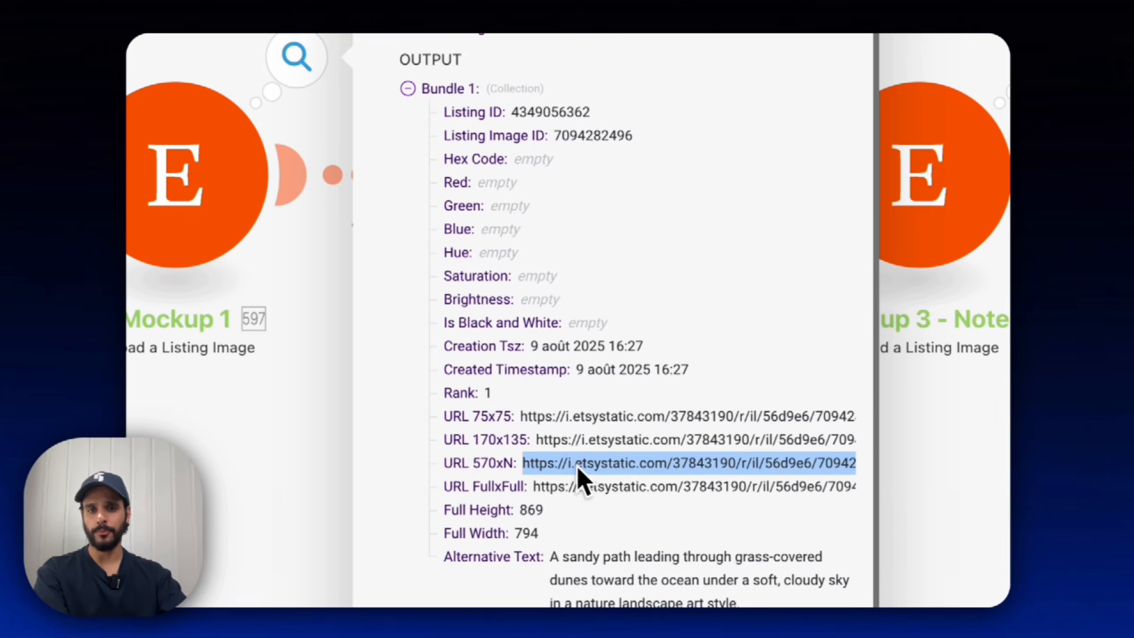
{"action": "right_click", "coordinate": [579, 467]}
{"action": "left_click", "coordinate": [713, 431]}
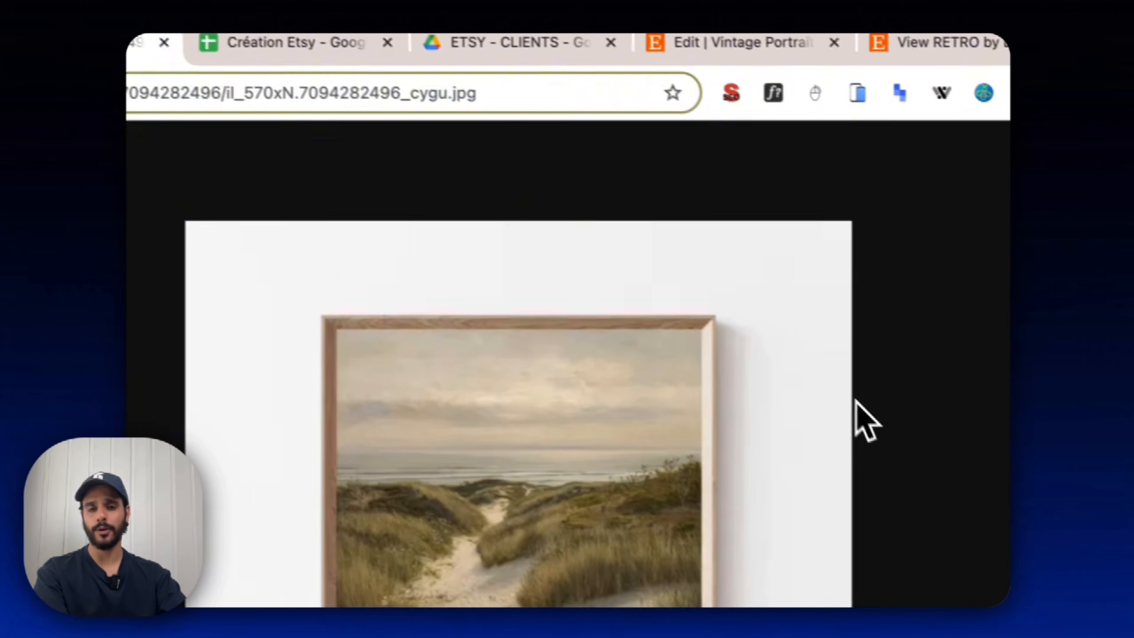
{"action": "left_click", "coordinate": [164, 43]}
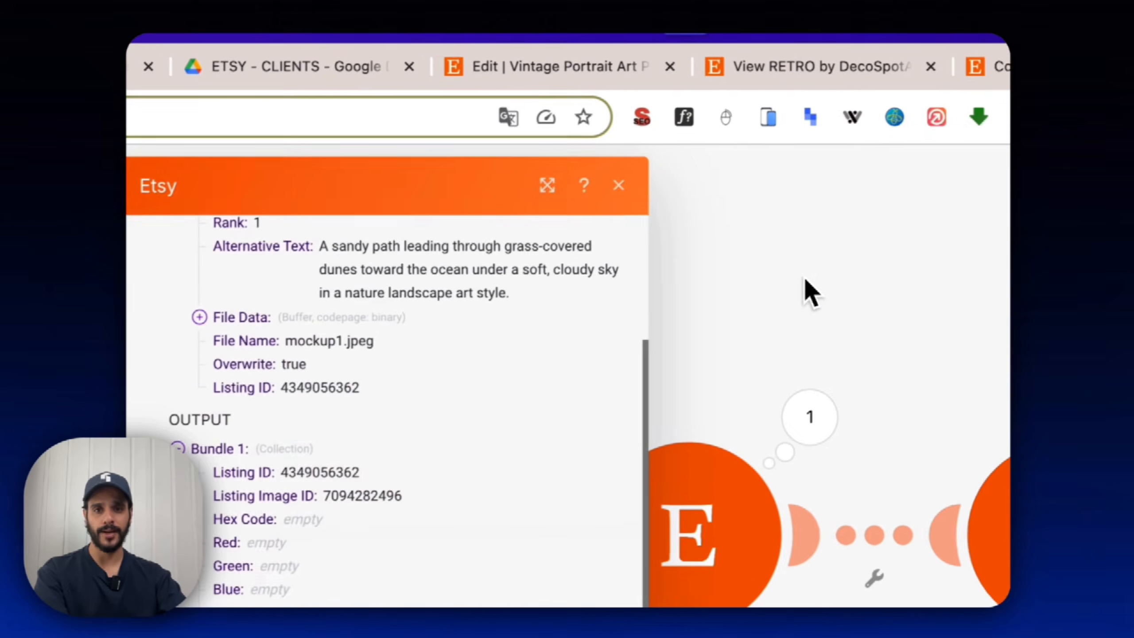
{"action": "left_click", "coordinate": [1005, 270]}
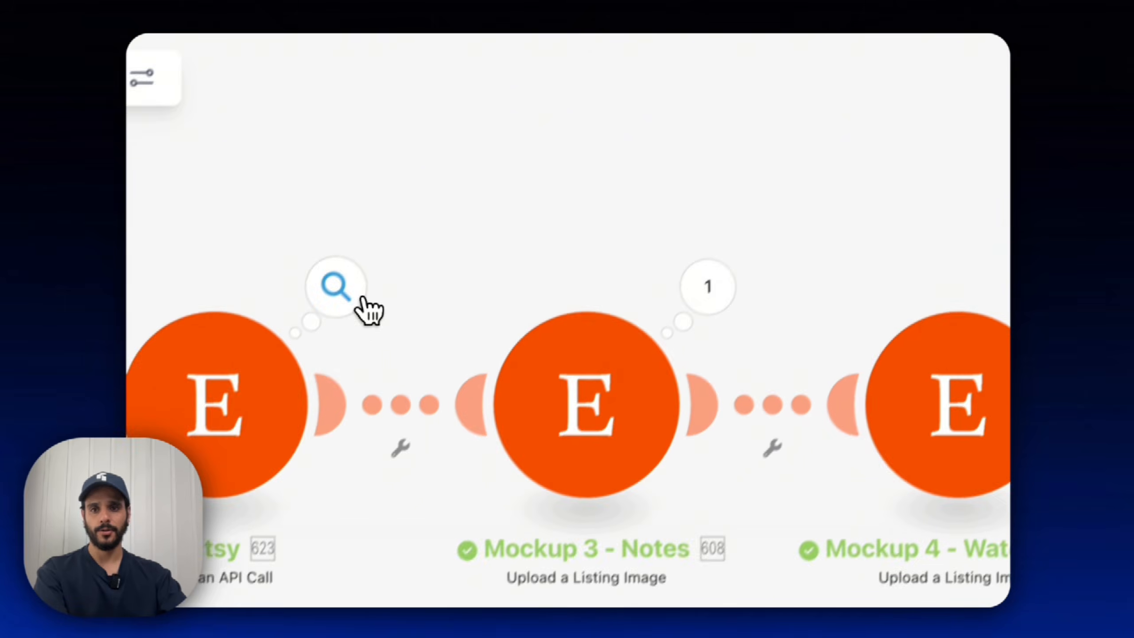
Open the video_url link from the Etsy Make an API Call module's run output, view the video and close it.
{"action": "left_click", "coordinate": [363, 300]}
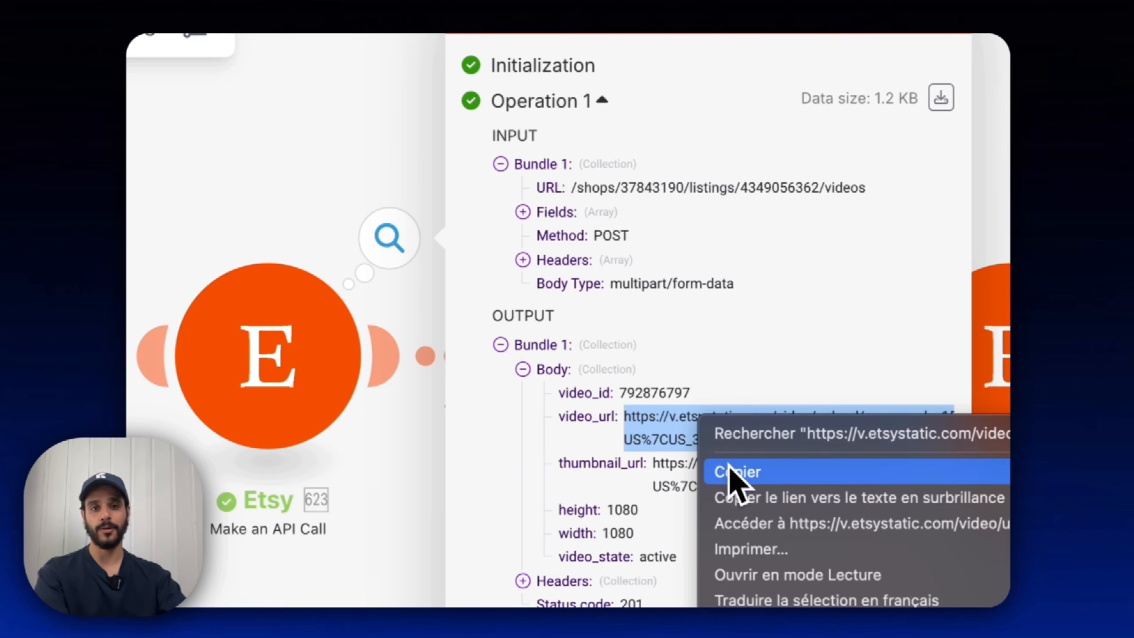
{"action": "left_click", "coordinate": [755, 525]}
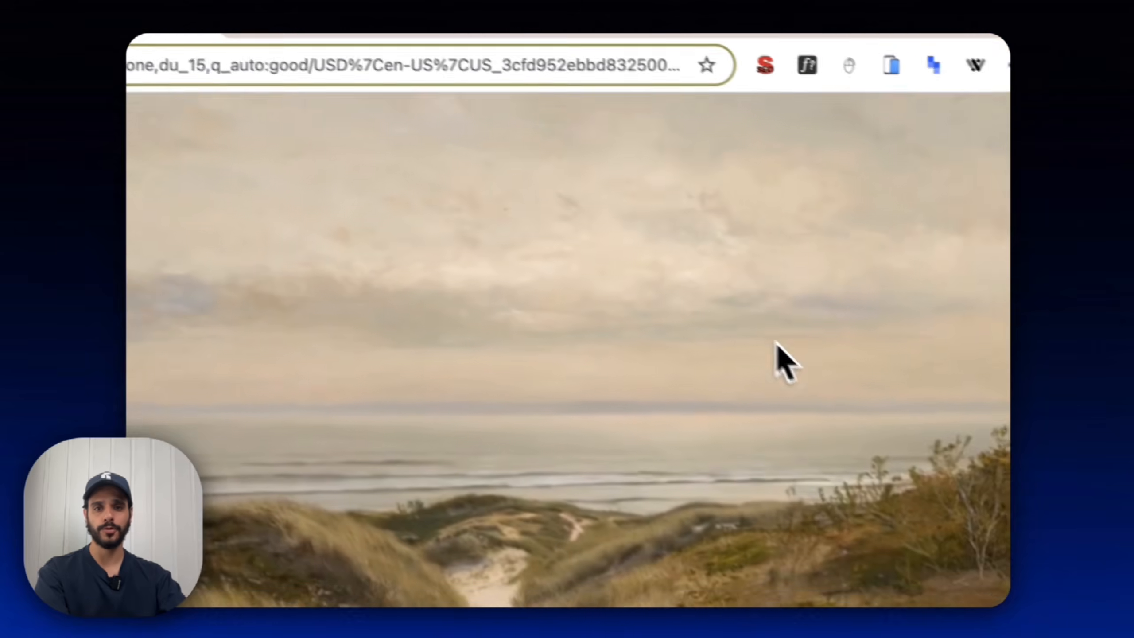
{"action": "left_click", "coordinate": [332, 100]}
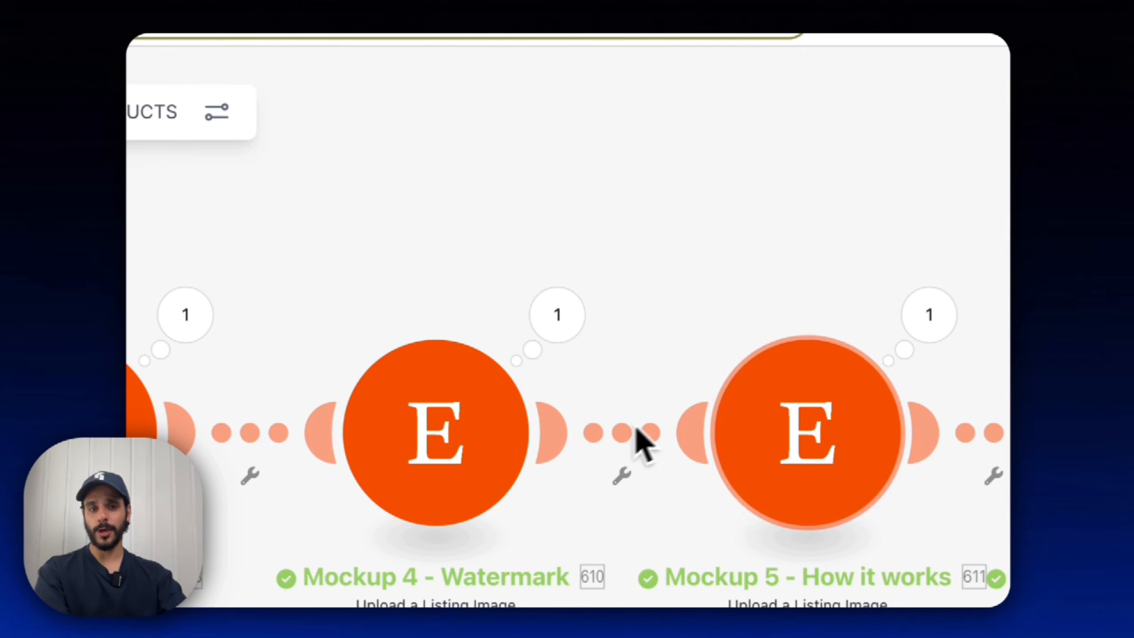
Inspect the uploaded file's details and the response headers in the PDF dans Etsy module's run output.
{"action": "left_click_drag", "start_coordinate": [826, 230], "coordinate": [147, 235]}
{"action": "left_click_drag", "start_coordinate": [821, 238], "coordinate": [553, 246]}
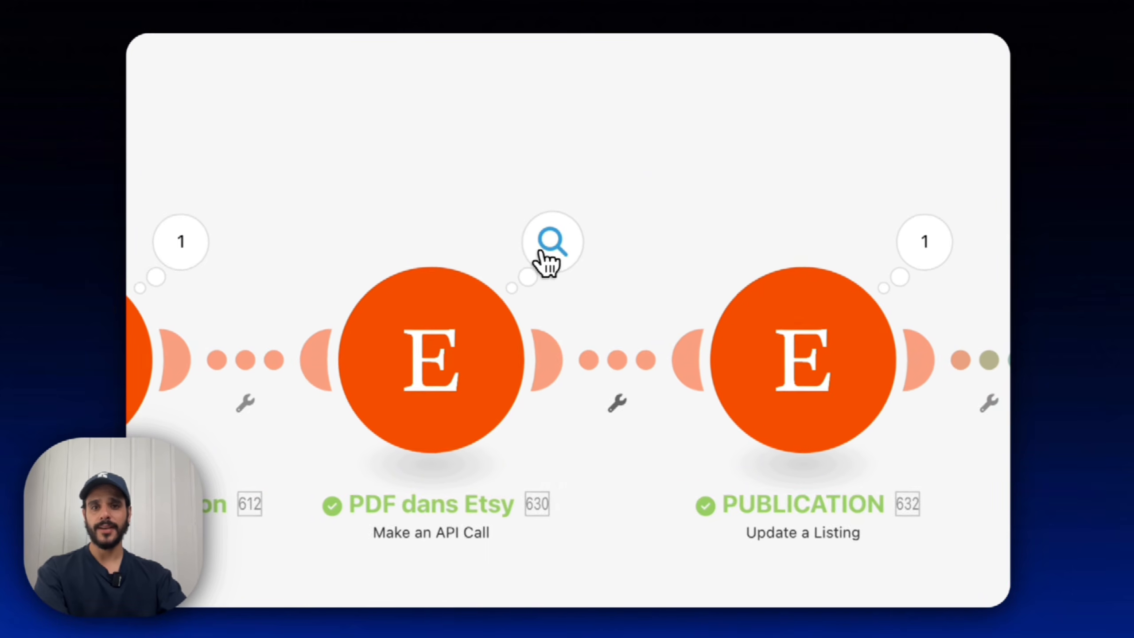
{"action": "left_click", "coordinate": [543, 253]}
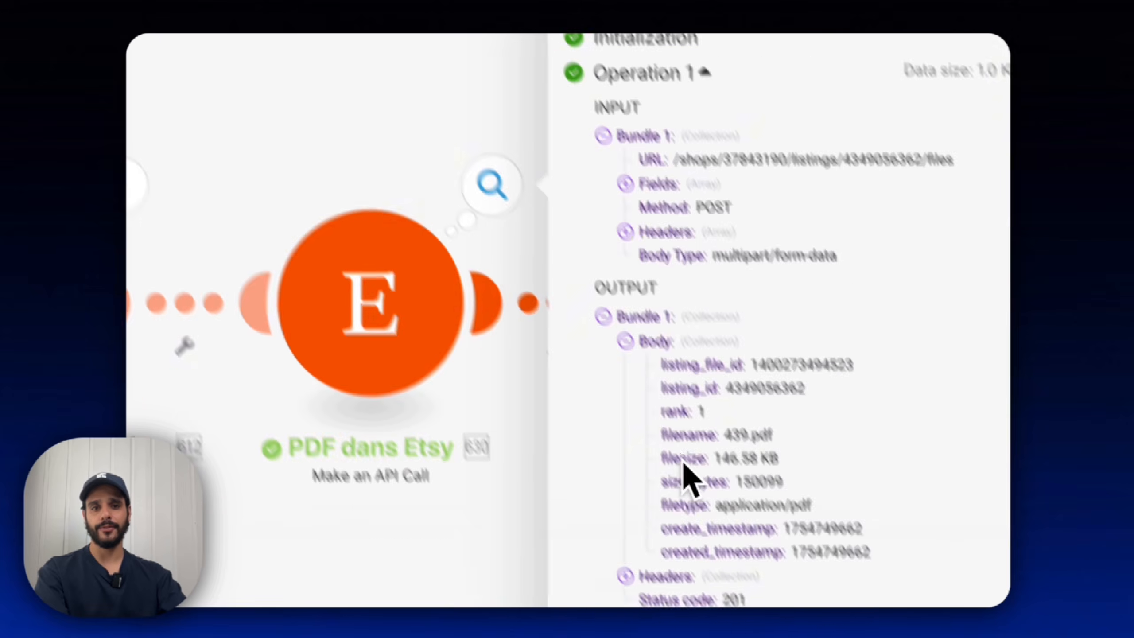
{"action": "left_click", "coordinate": [473, 422]}
{"action": "scroll", "coordinate": [558, 330], "scroll_direction": "down", "scroll_amount": 4}
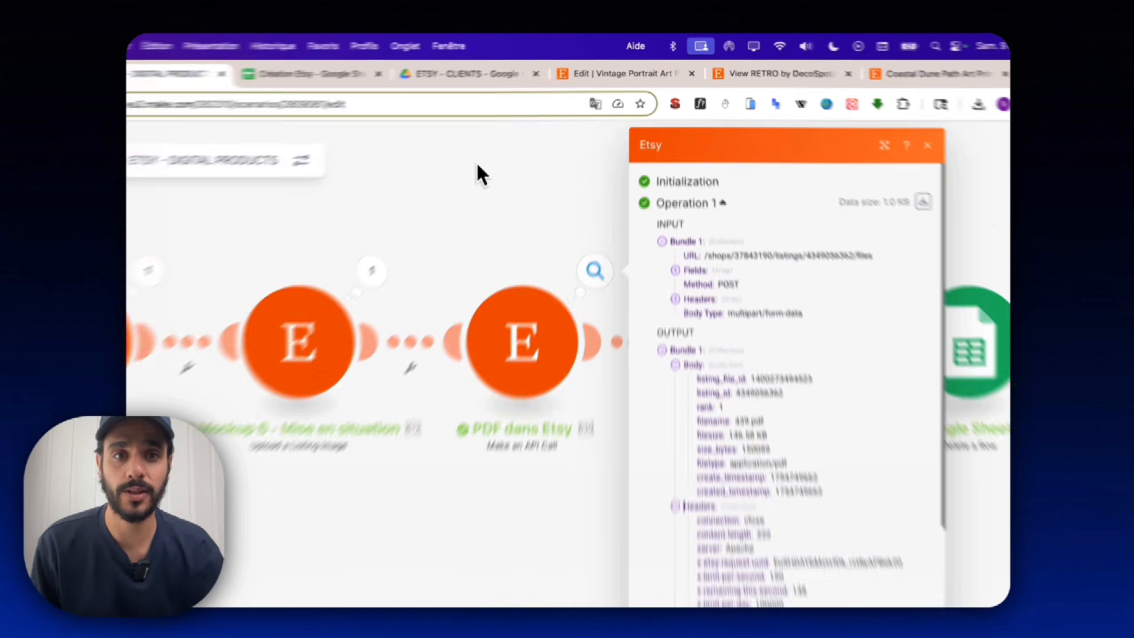
{"action": "left_click", "coordinate": [532, 192]}
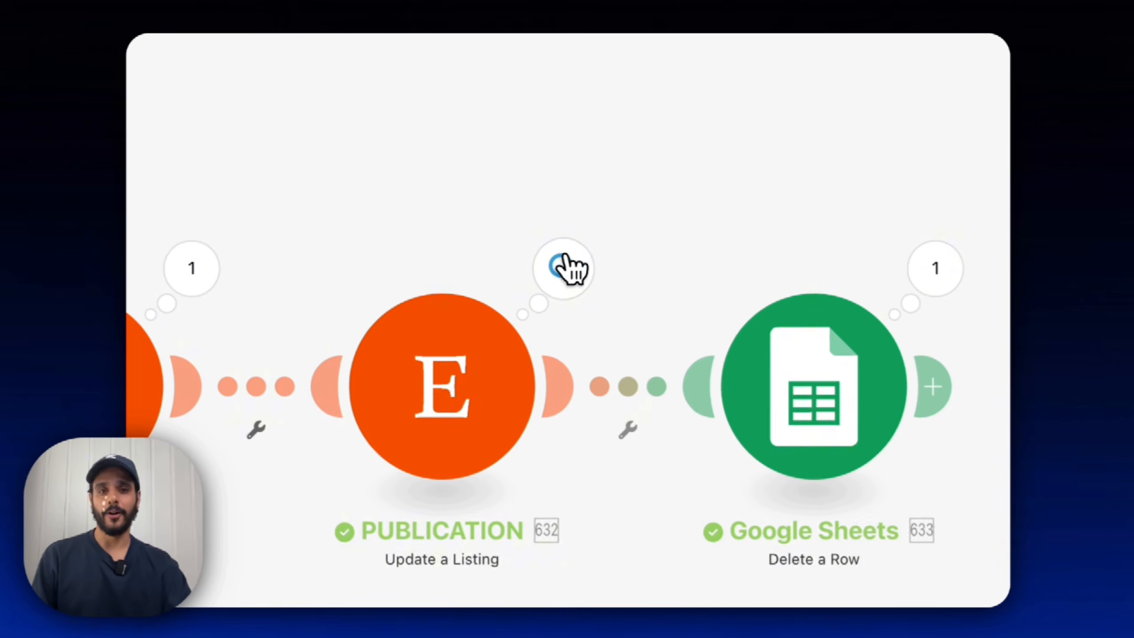
Check the PUBLICATION module's run against the items on the Etsy shop page, and return to the Make scenario.
{"action": "left_click", "coordinate": [866, 389]}
{"action": "left_click", "coordinate": [491, 464]}
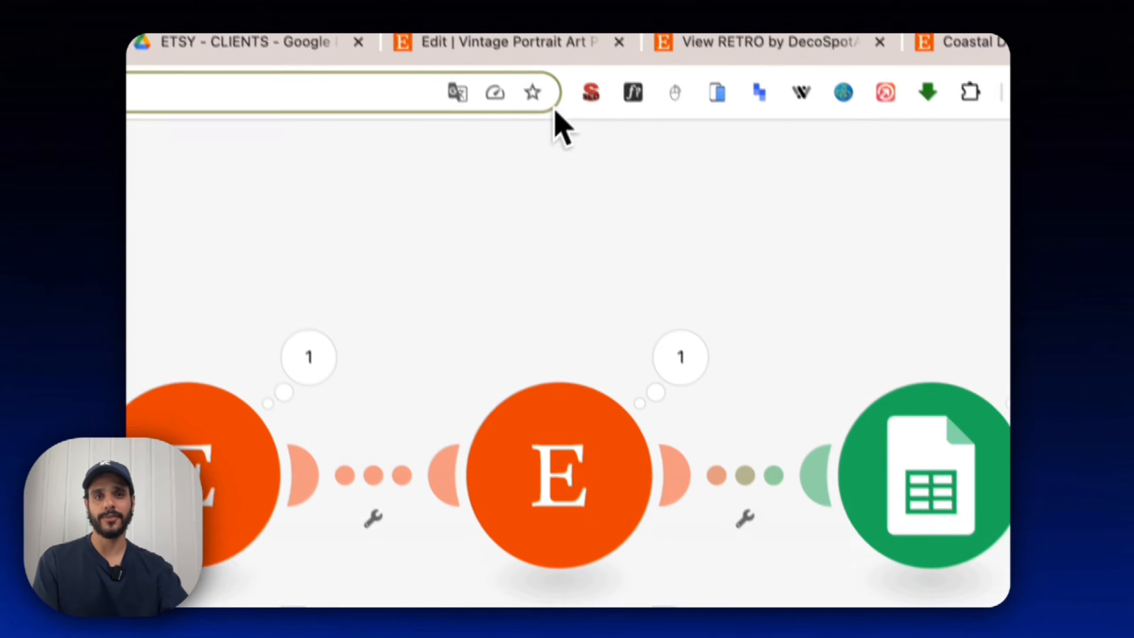
{"action": "left_click", "coordinate": [743, 45]}
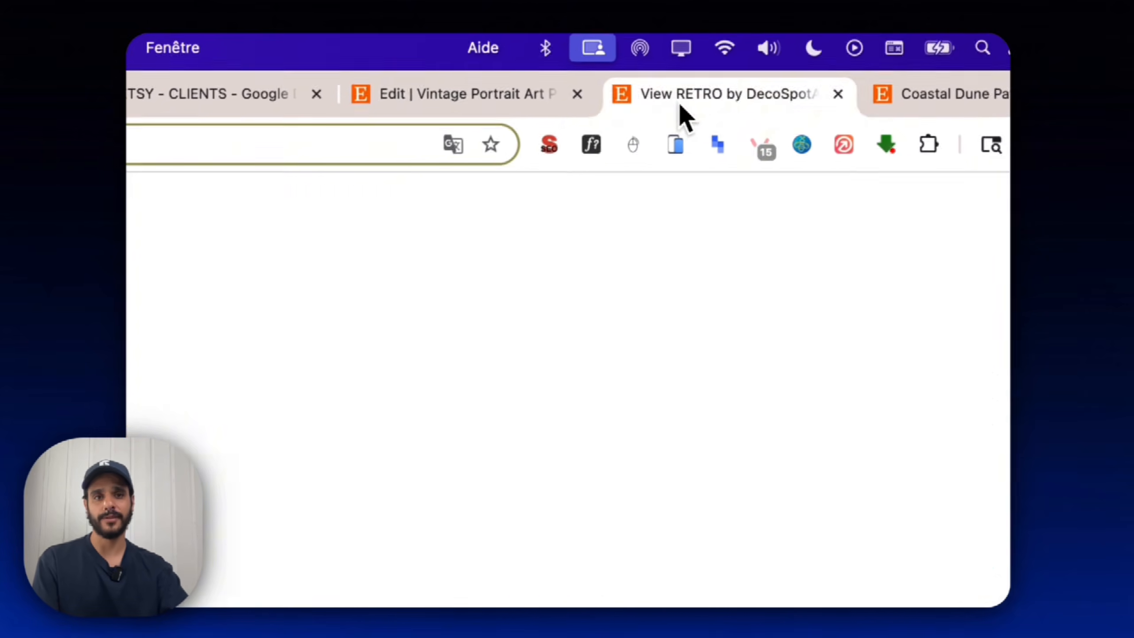
{"action": "left_click", "coordinate": [554, 45]}
{"action": "left_click", "coordinate": [754, 45]}
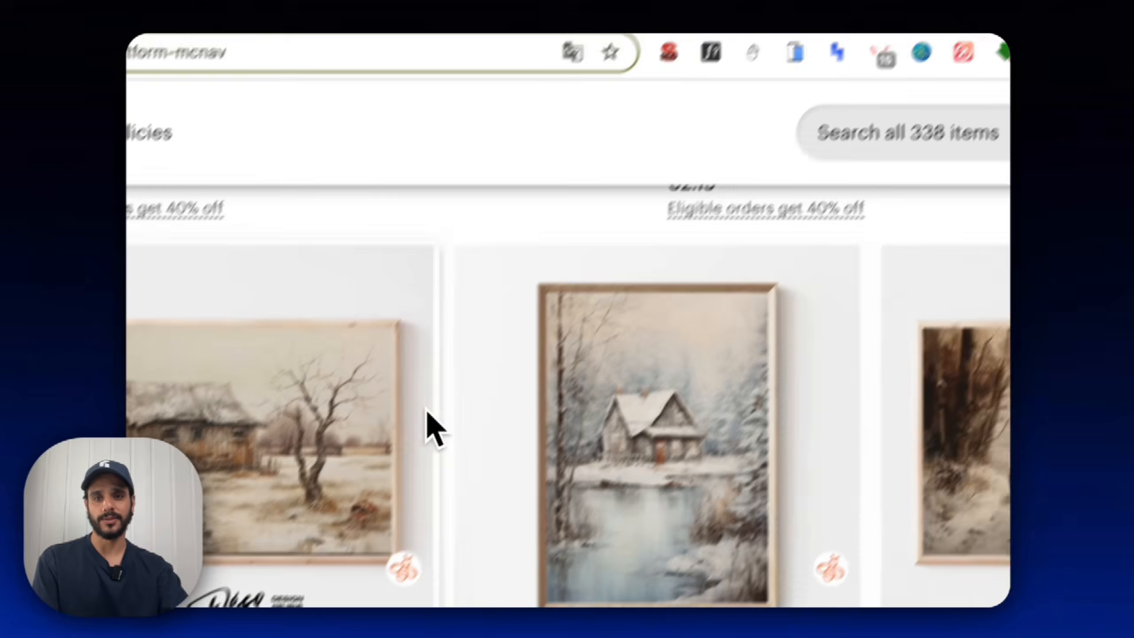
{"action": "scroll", "coordinate": [428, 413], "scroll_direction": "down", "scroll_amount": 5}
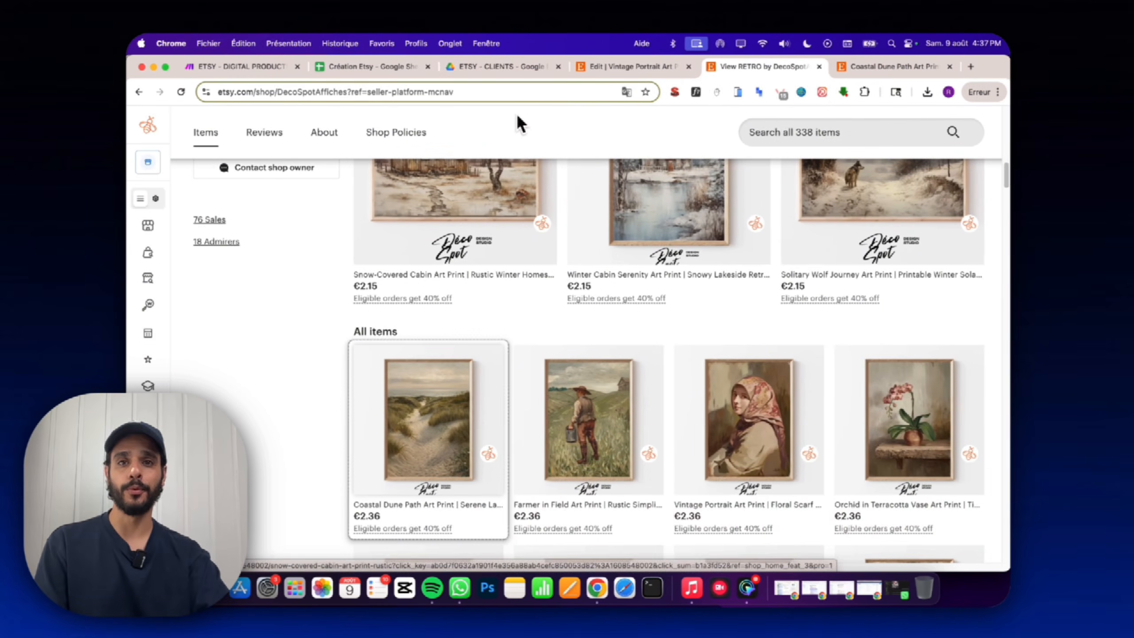
{"action": "left_click", "coordinate": [241, 67]}
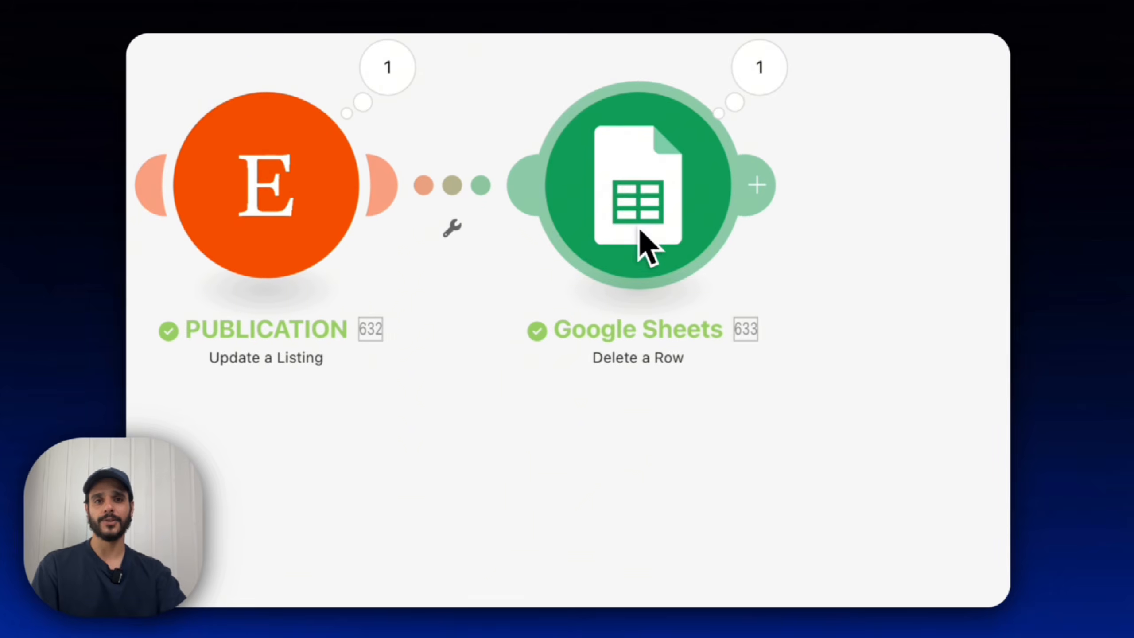
Compare the Google Sheets Delete a Row module's settings with the first data row of the Création Etsy sheet, and return to the whole scenario.
{"action": "left_click", "coordinate": [661, 197]}
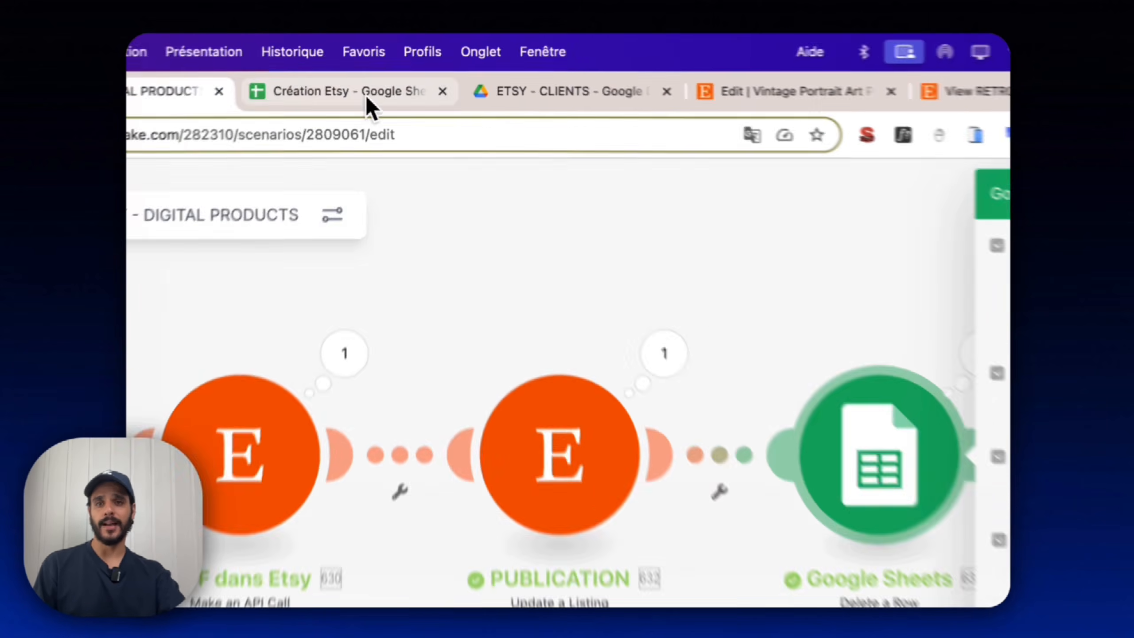
{"action": "left_click", "coordinate": [388, 66]}
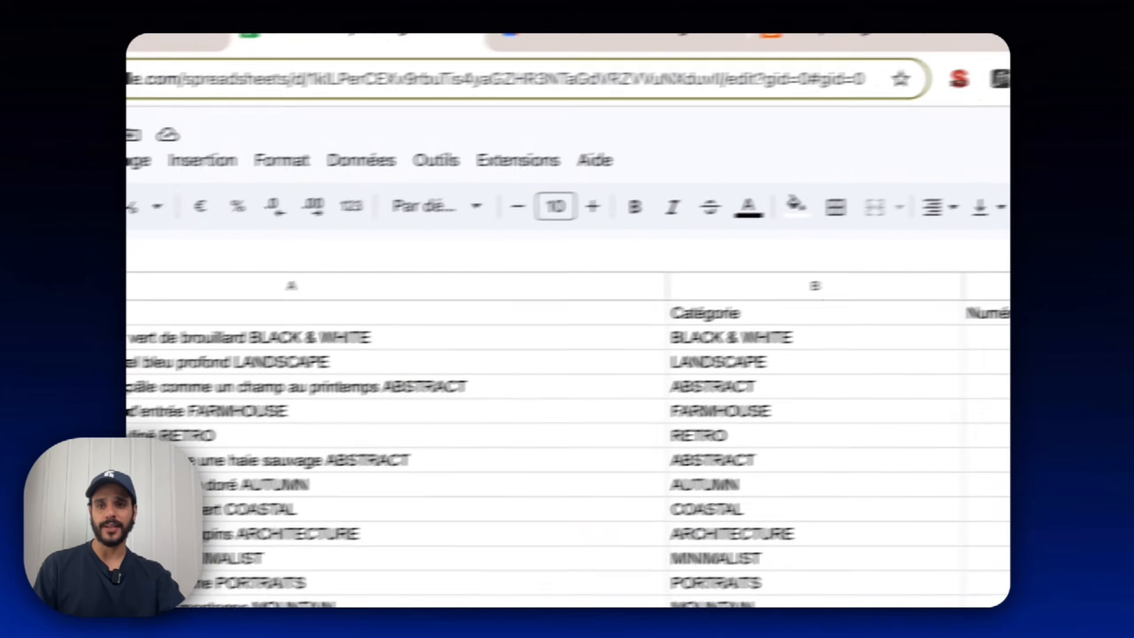
{"action": "left_click_drag", "start_coordinate": [268, 337], "coordinate": [737, 322]}
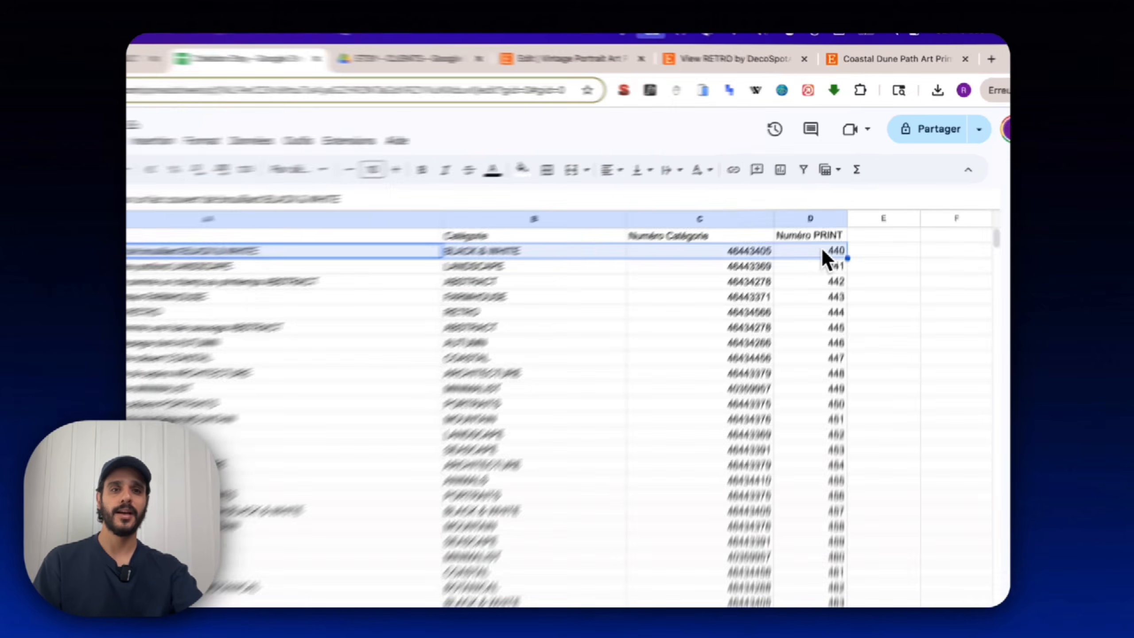
{"action": "left_click", "coordinate": [824, 222]}
{"action": "left_click", "coordinate": [270, 91]}
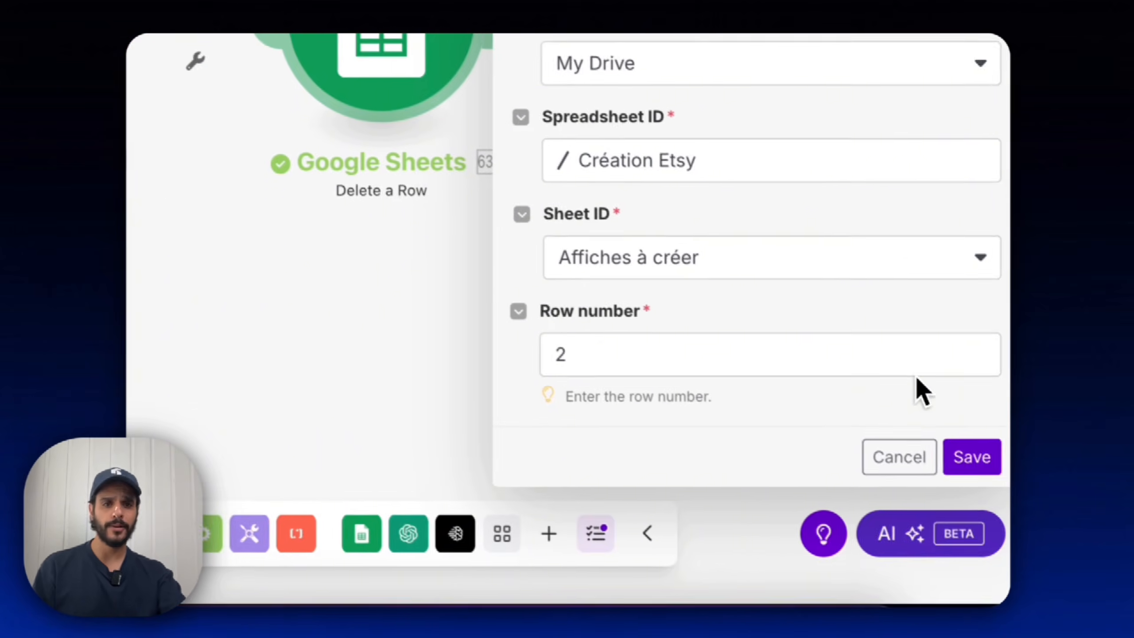
{"action": "left_click", "coordinate": [179, 315]}
{"action": "scroll", "coordinate": [178, 316], "scroll_direction": "down", "scroll_amount": 10}
{"action": "left_click_drag", "start_coordinate": [321, 348], "coordinate": [722, 267]}
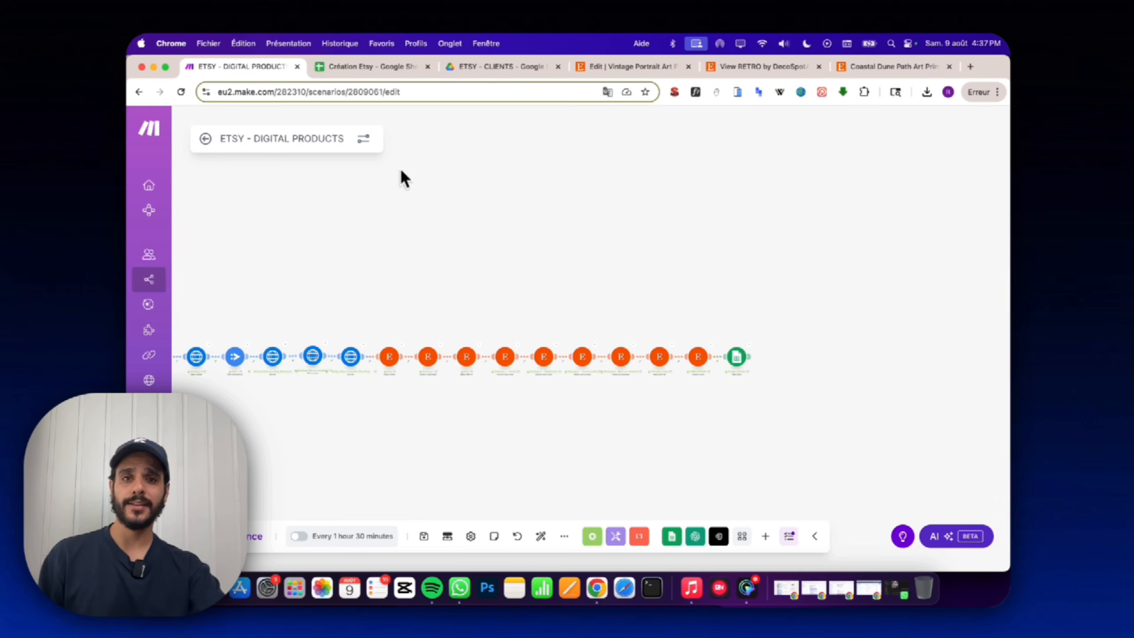
In the Création Etsy sheet, calculate the run interval with =24/5 in F5 and =F5*60 in F6, and select the calculation cells.
{"action": "left_click", "coordinate": [375, 67]}
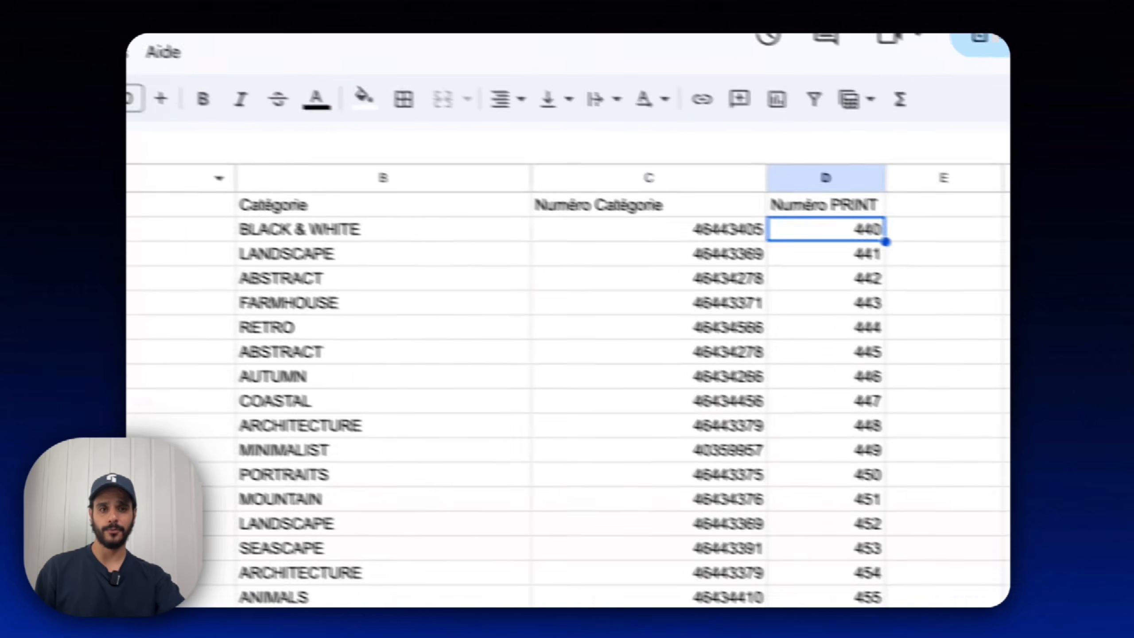
{"action": "left_click", "coordinate": [1040, 311]}
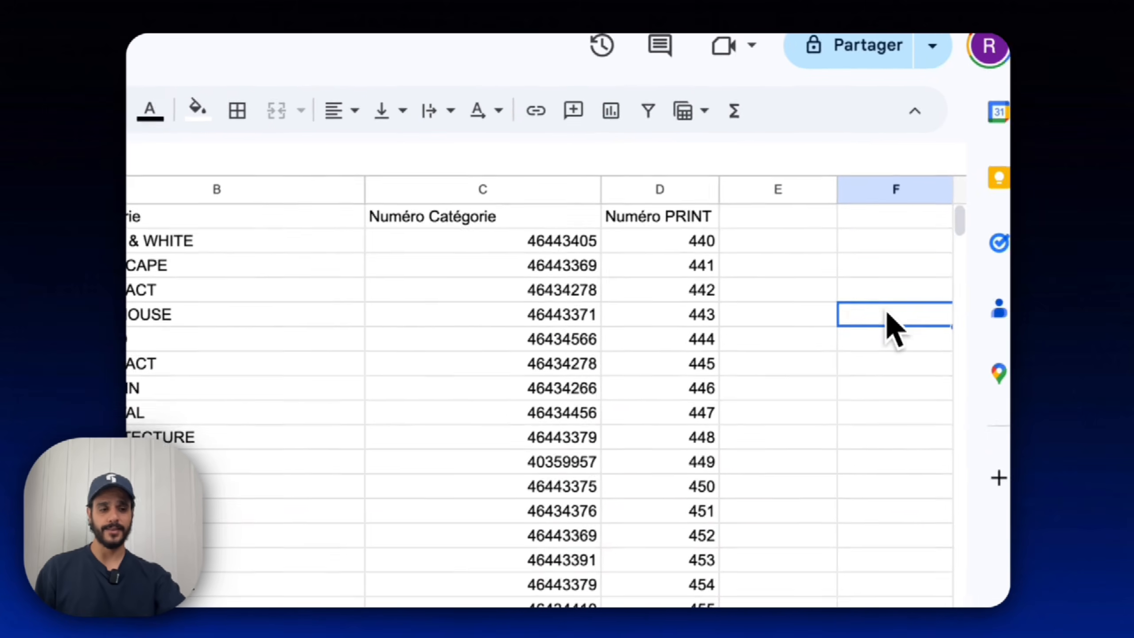
{"action": "type", "text": "=24/"}
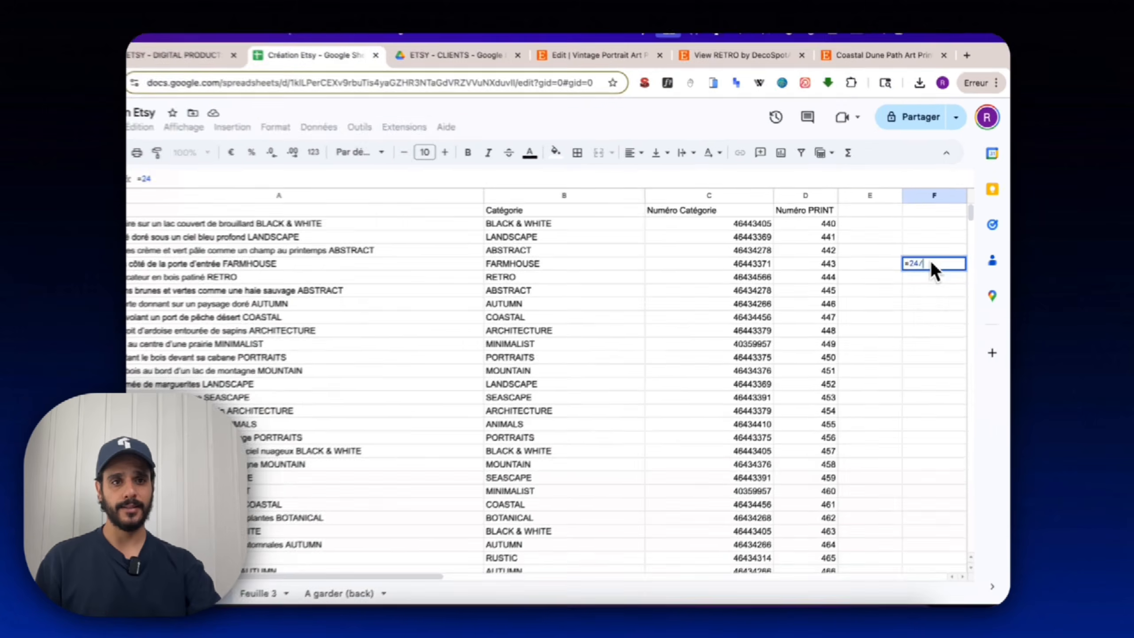
{"action": "type", "text": "5"}
{"action": "key", "text": "Return"}
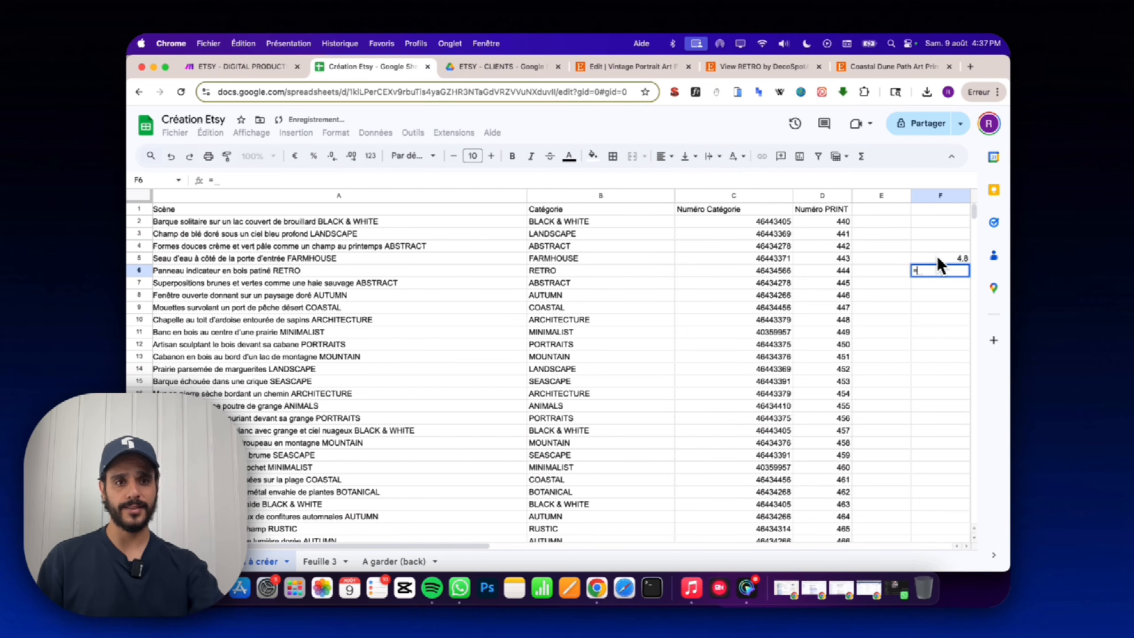
{"action": "type", "text": "=F5*60"}
{"action": "key", "text": "Return"}
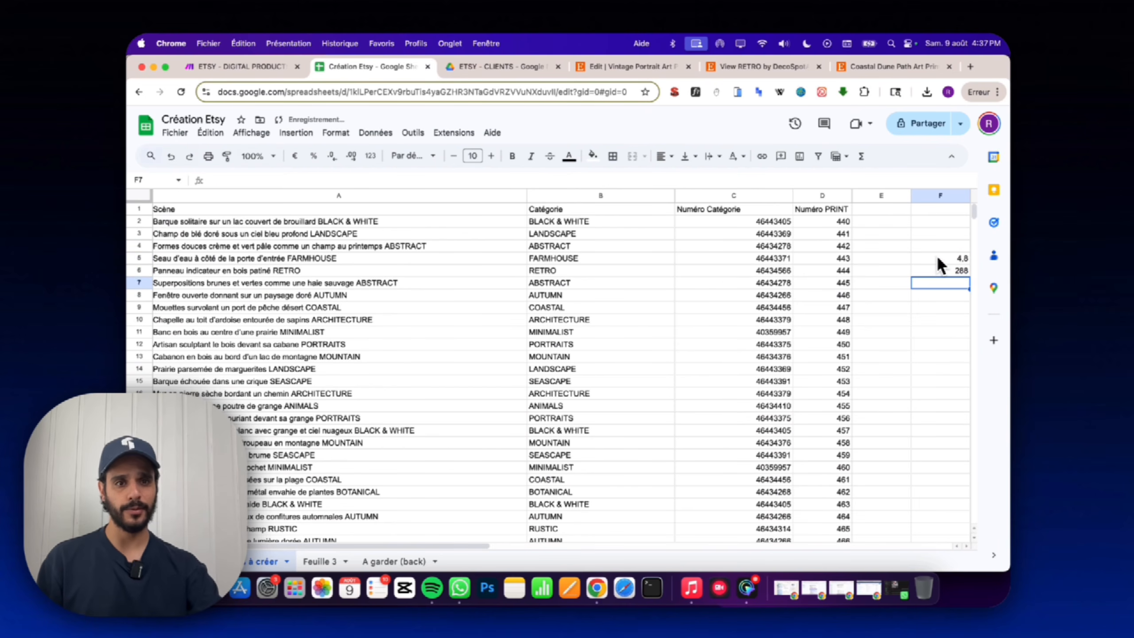
{"action": "left_click_drag", "start_coordinate": [935, 248], "coordinate": [939, 301]}
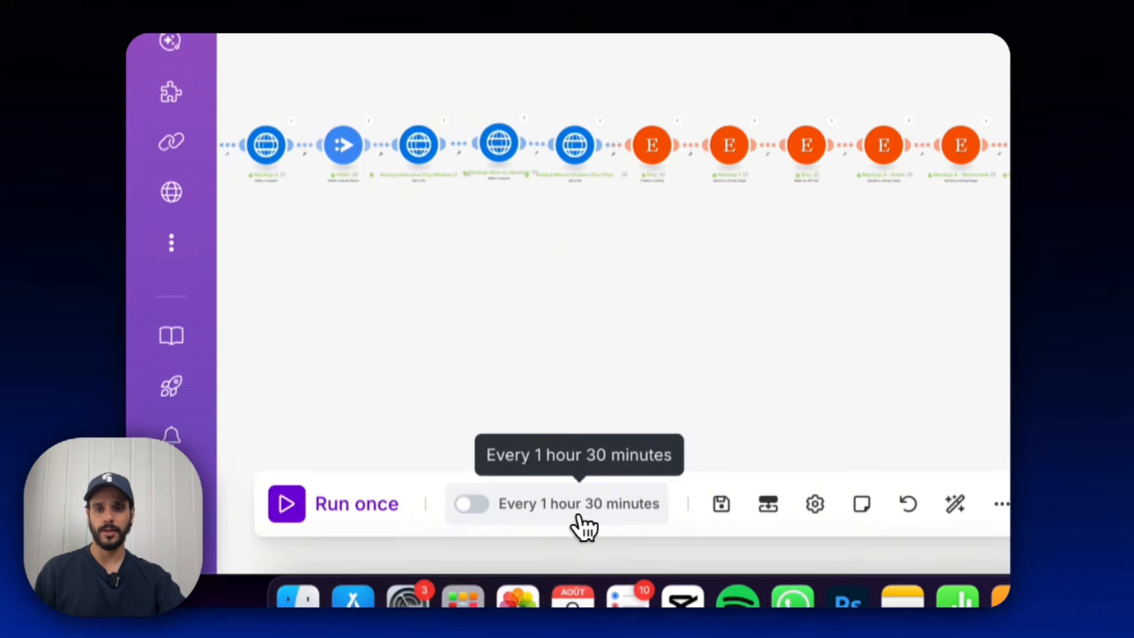
Set the Make scenario's regular run interval to 488 minutes and review the advanced scheduling times, days and months.
{"action": "left_click", "coordinate": [578, 514]}
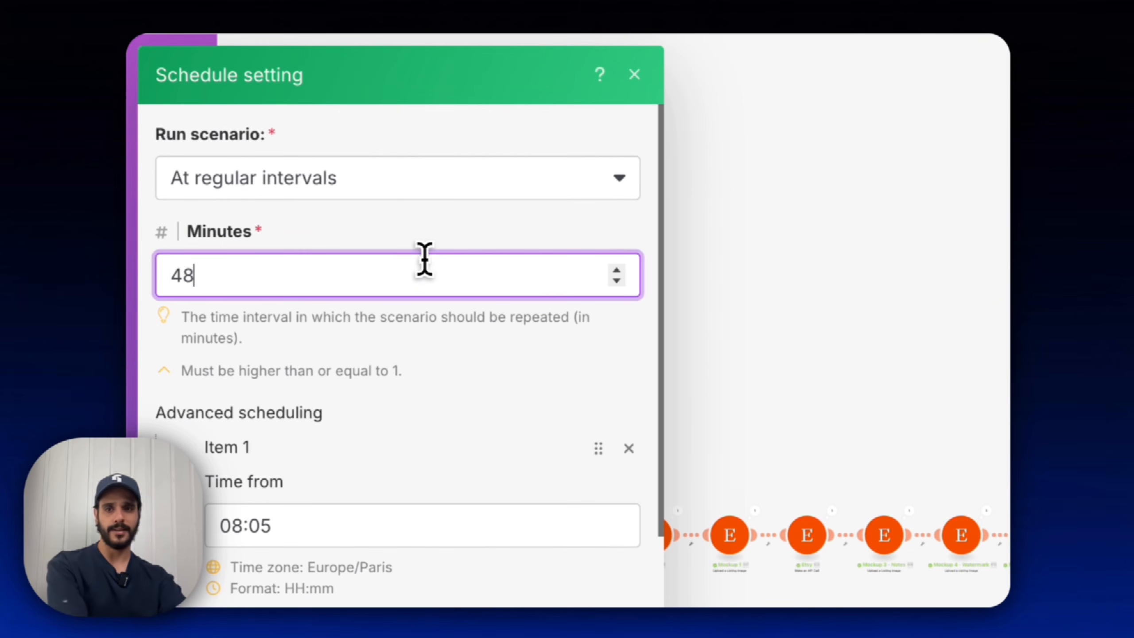
{"action": "scroll", "coordinate": [373, 507], "scroll_direction": "down", "scroll_amount": 1}
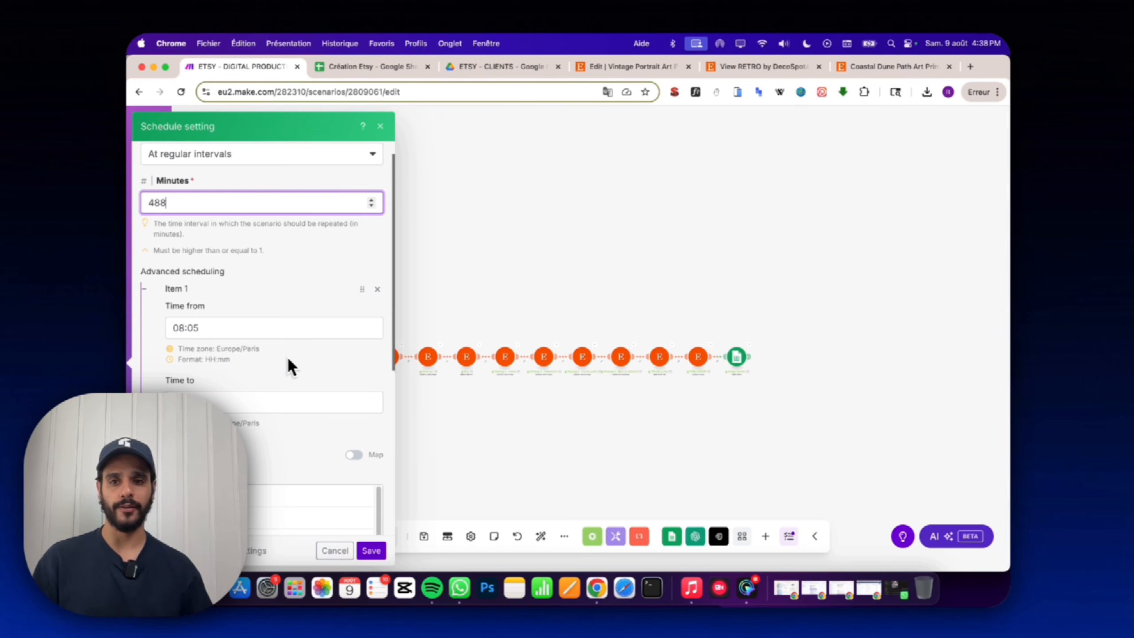
{"action": "scroll", "coordinate": [286, 387], "scroll_direction": "down", "scroll_amount": 10}
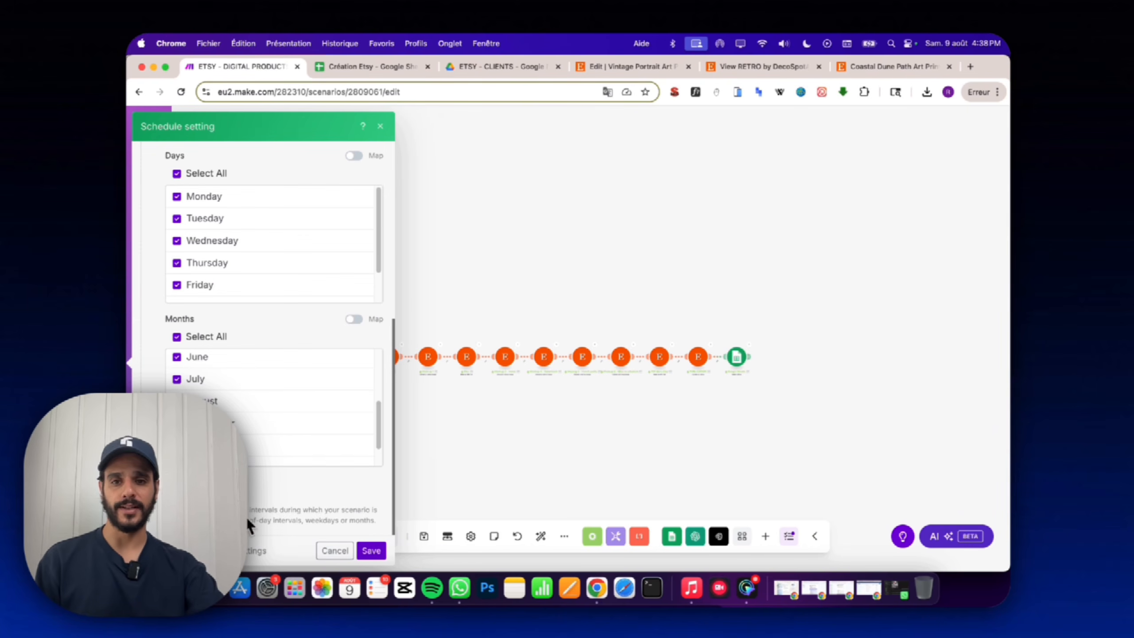
{"action": "scroll", "coordinate": [254, 328], "scroll_direction": "up", "scroll_amount": 10}
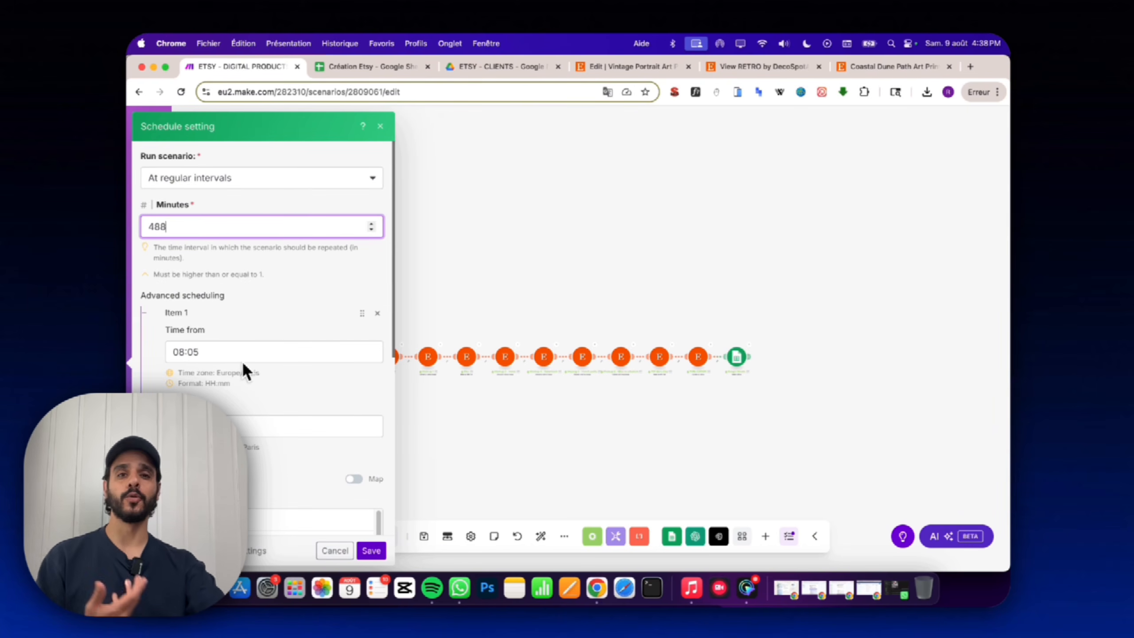